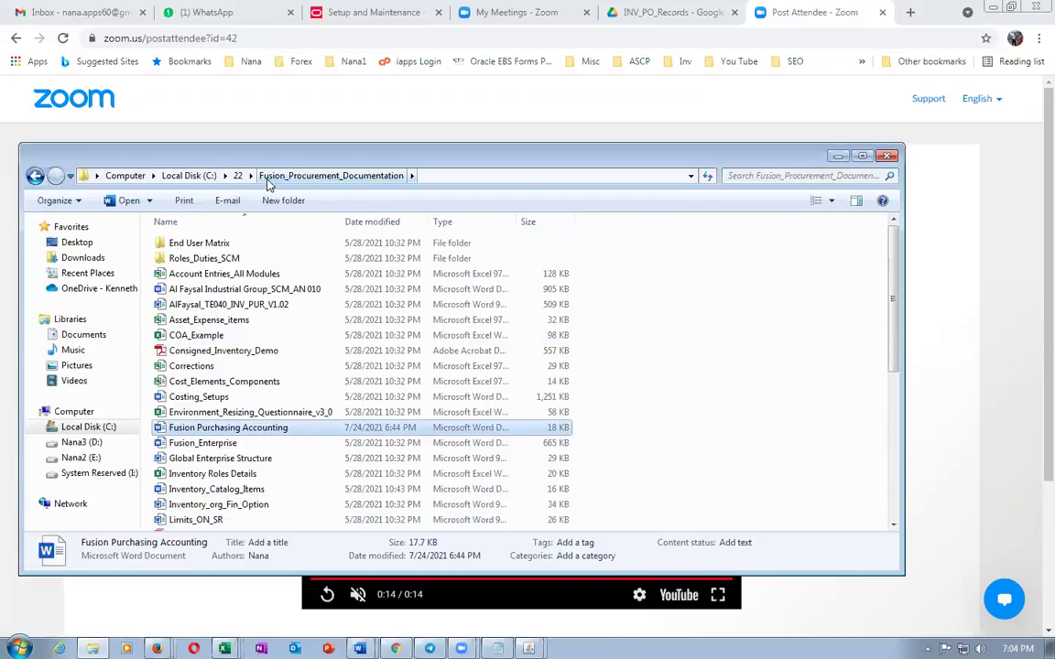
Open the Fusion Purchasing Accounting document in Word
{"action": "left_click", "coordinate": [264, 413]}
{"action": "left_click", "coordinate": [255, 429]}
{"action": "double_click", "coordinate": [255, 429]}
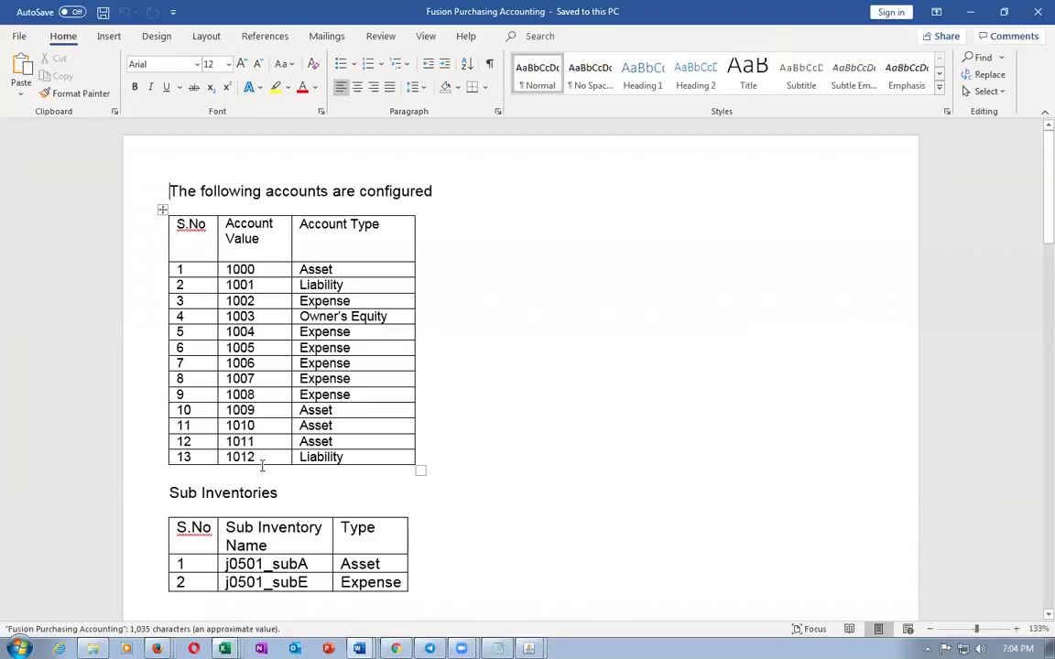
Review the accounts table starting at value 1000, then return to Oracle Setup and Maintenance
{"action": "left_click", "coordinate": [209, 270]}
{"action": "key", "text": "Tab"}
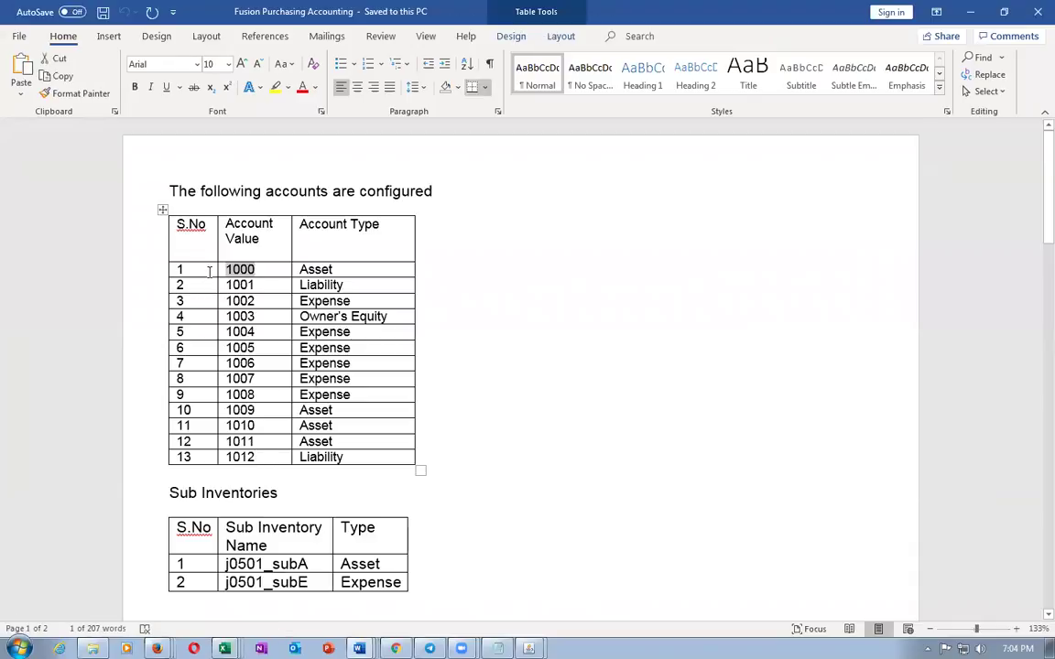
{"action": "key", "text": "alt+Tab"}
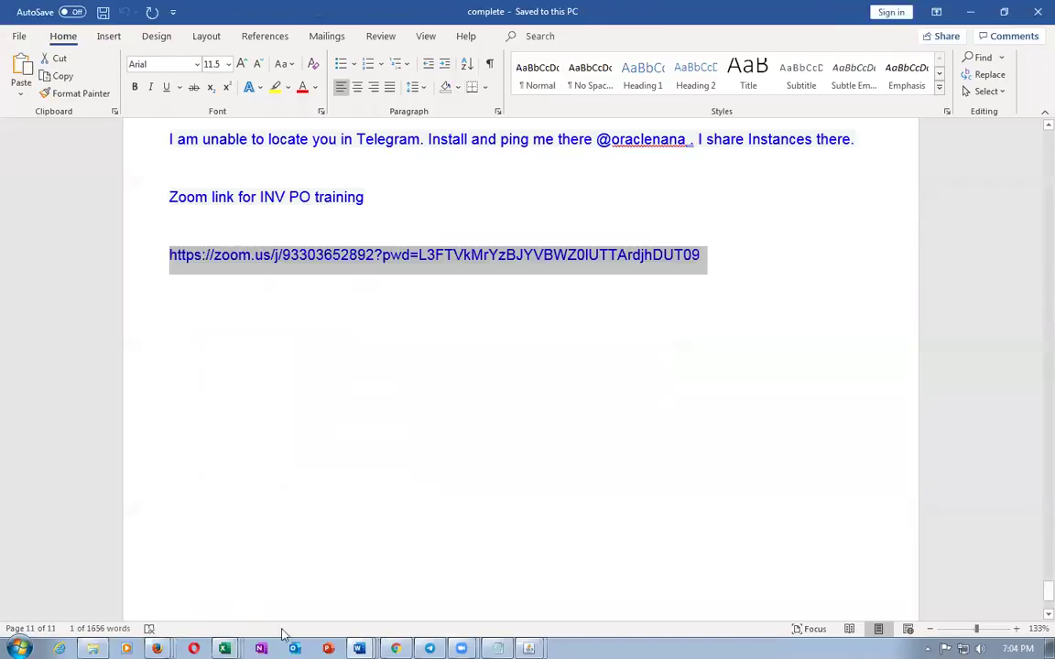
{"action": "key", "text": "alt+Tab"}
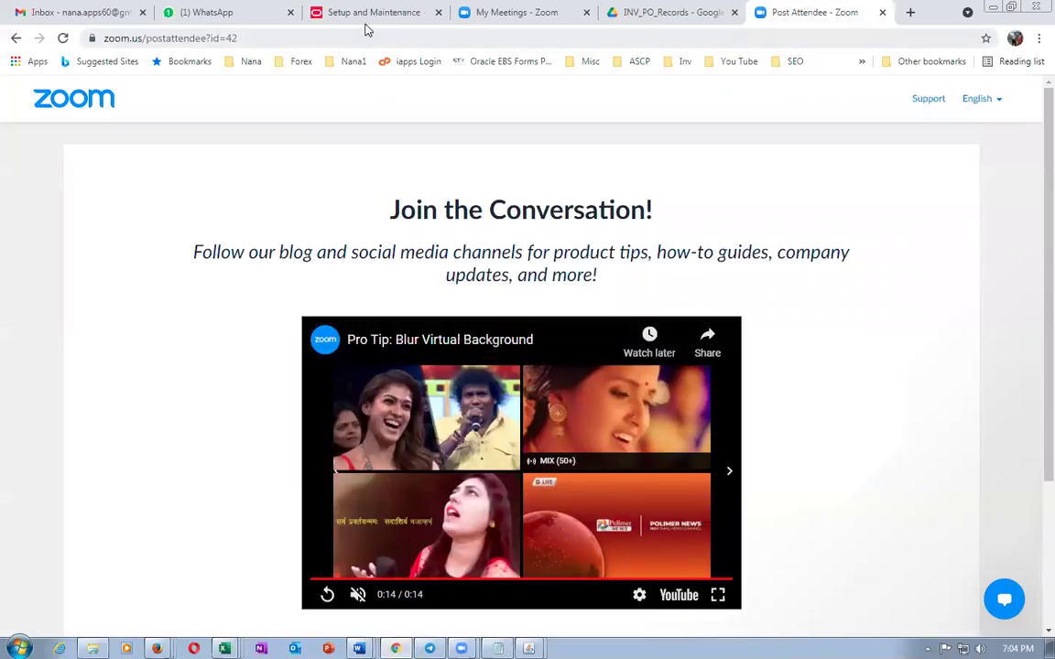
{"action": "left_click", "coordinate": [366, 18]}
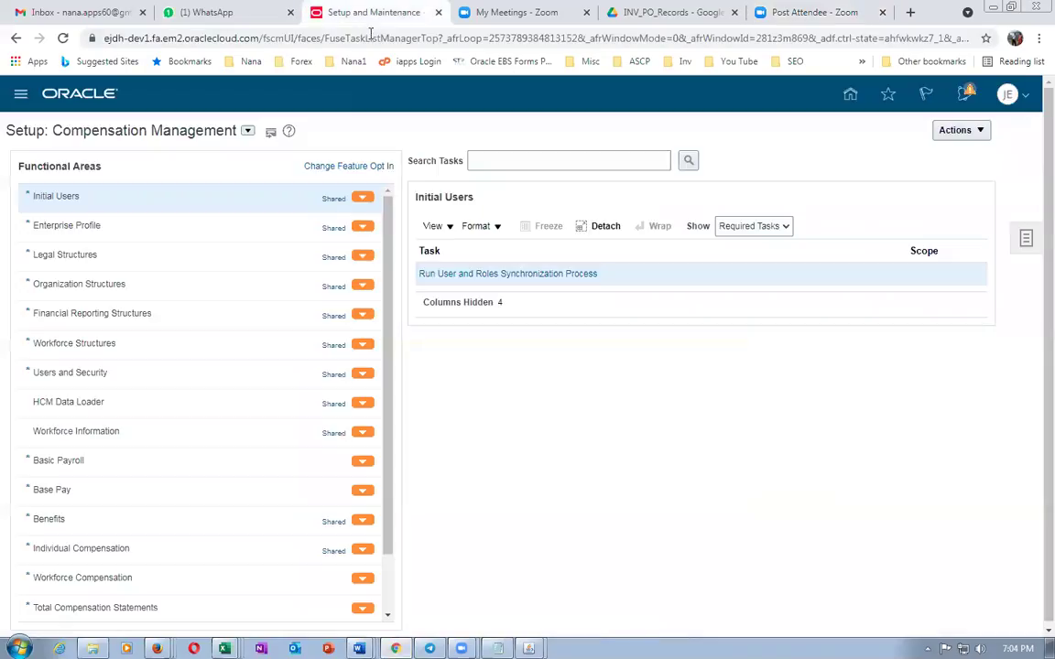
Search tasks for man%cha%value%set% and open Manage Chart of Accounts Value Sets
{"action": "left_click", "coordinate": [1026, 238]}
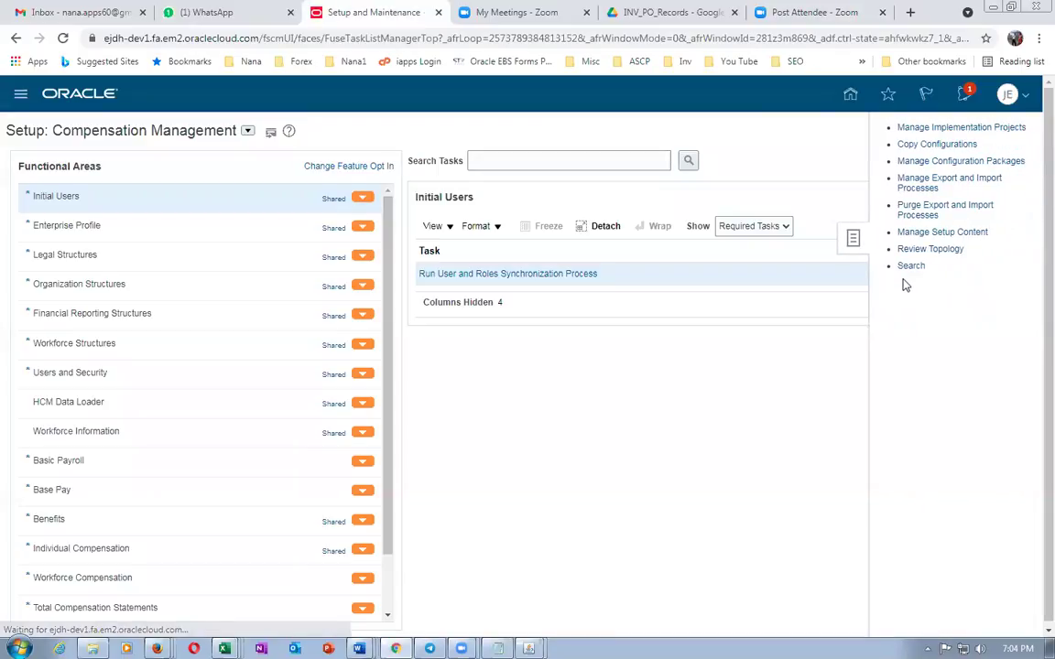
{"action": "left_click", "coordinate": [360, 162]}
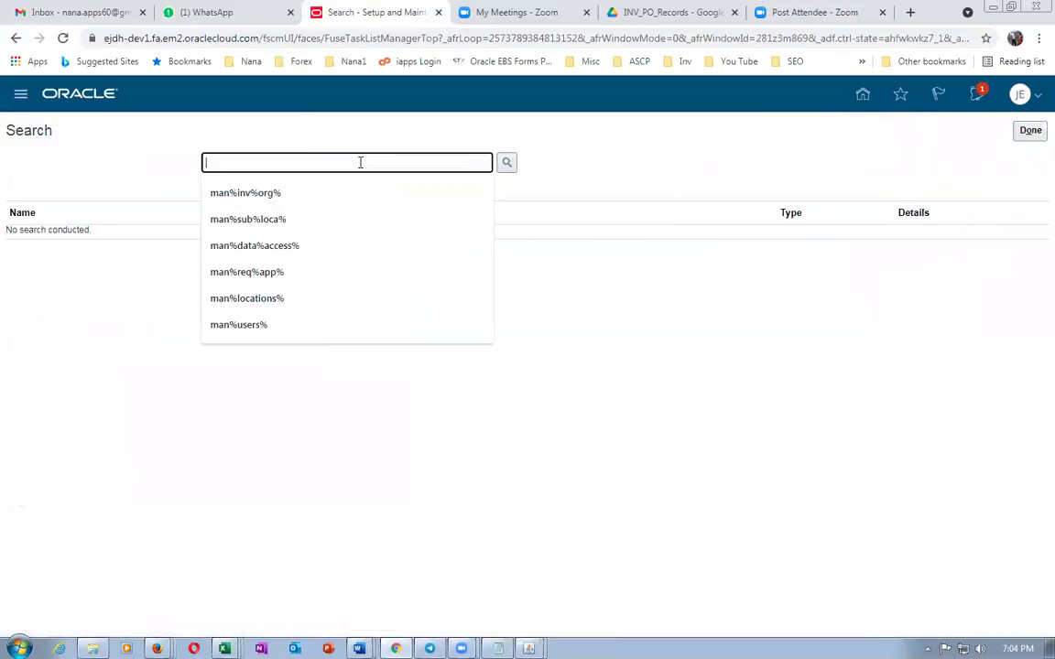
{"action": "type", "text": "man%c"}
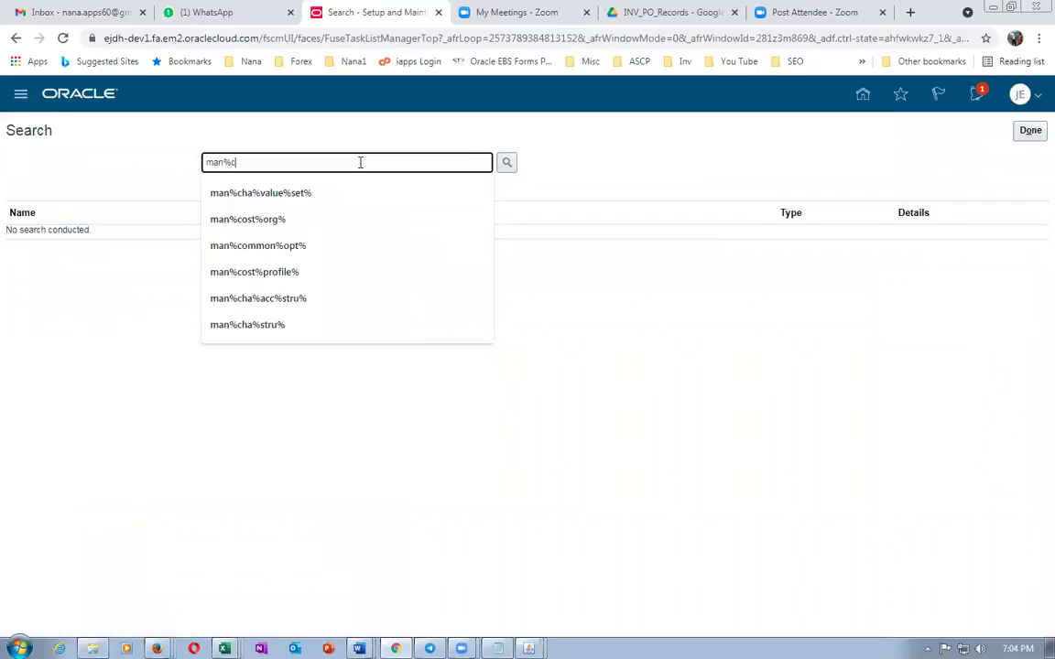
{"action": "type", "text": "ha%vak"}
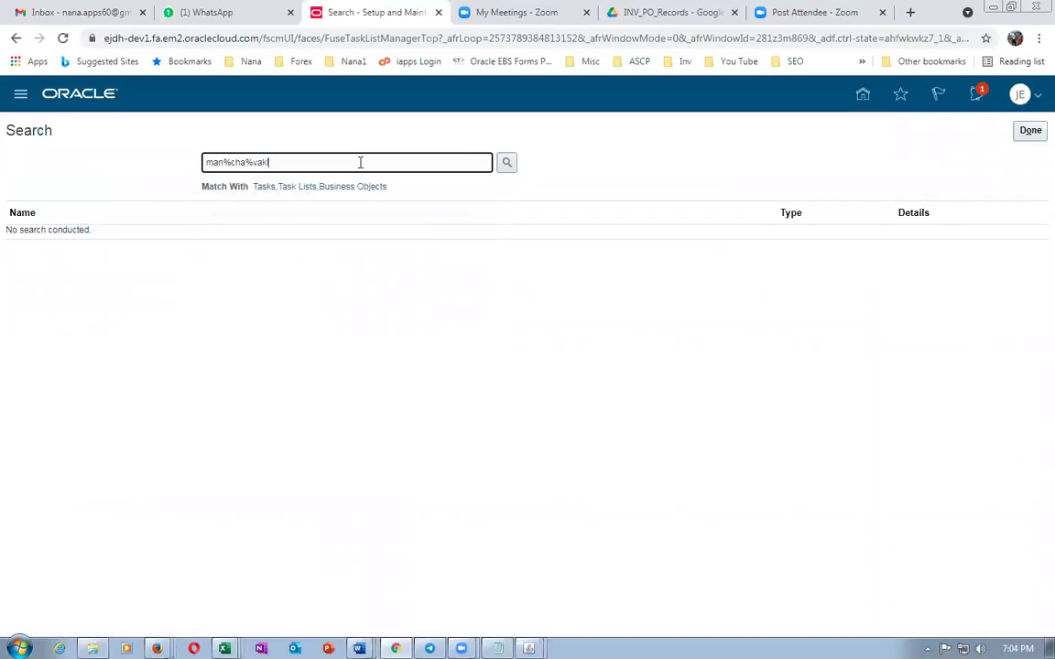
{"action": "type", "text": "lue5set%"}
{"action": "key", "text": "Left"}
{"action": "key", "text": "Left"}
{"action": "key", "text": "Left"}
{"action": "key", "text": "Left"}
{"action": "key", "text": "BackSpace"}
{"action": "type", "text": "%"}
{"action": "key", "text": "Return"}
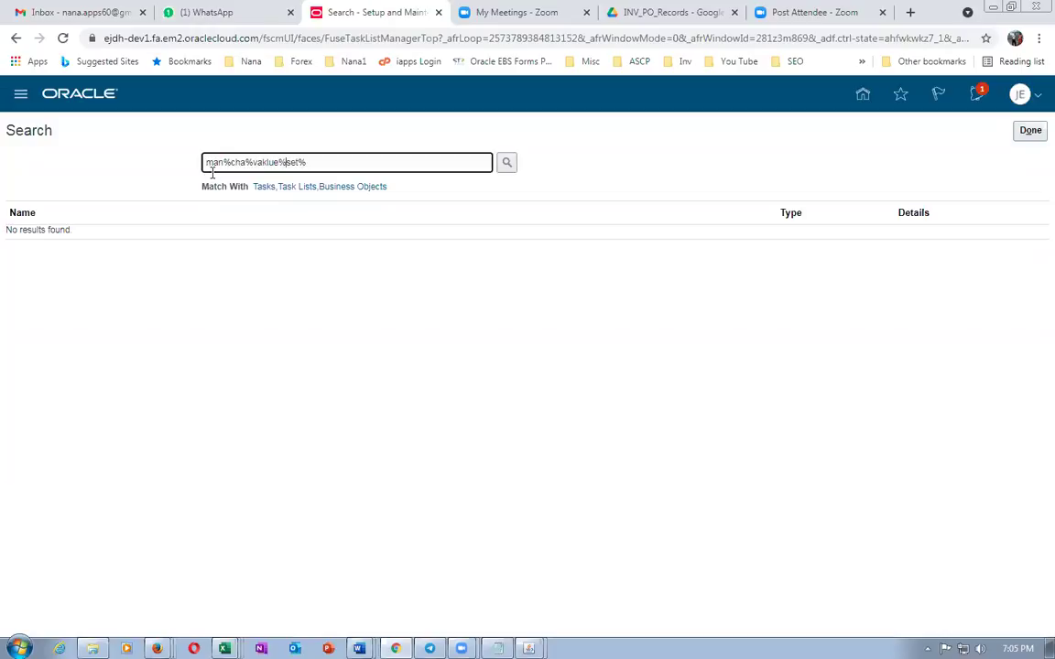
{"action": "left_click", "coordinate": [267, 163]}
{"action": "key", "text": "BackSpace"}
{"action": "key", "text": "Return"}
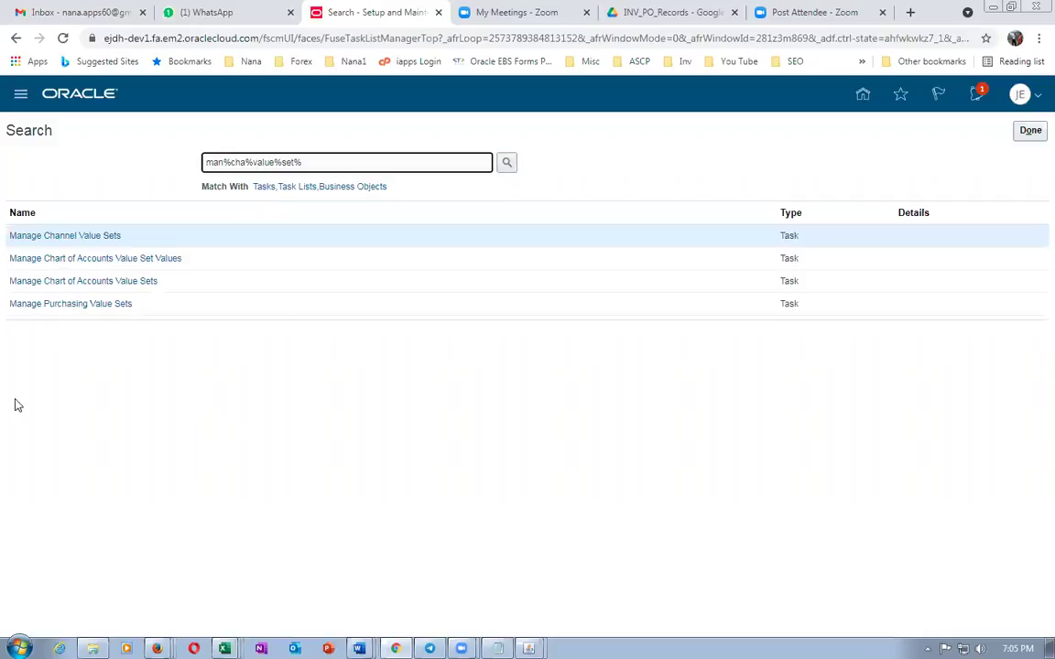
{"action": "left_click", "coordinate": [85, 280]}
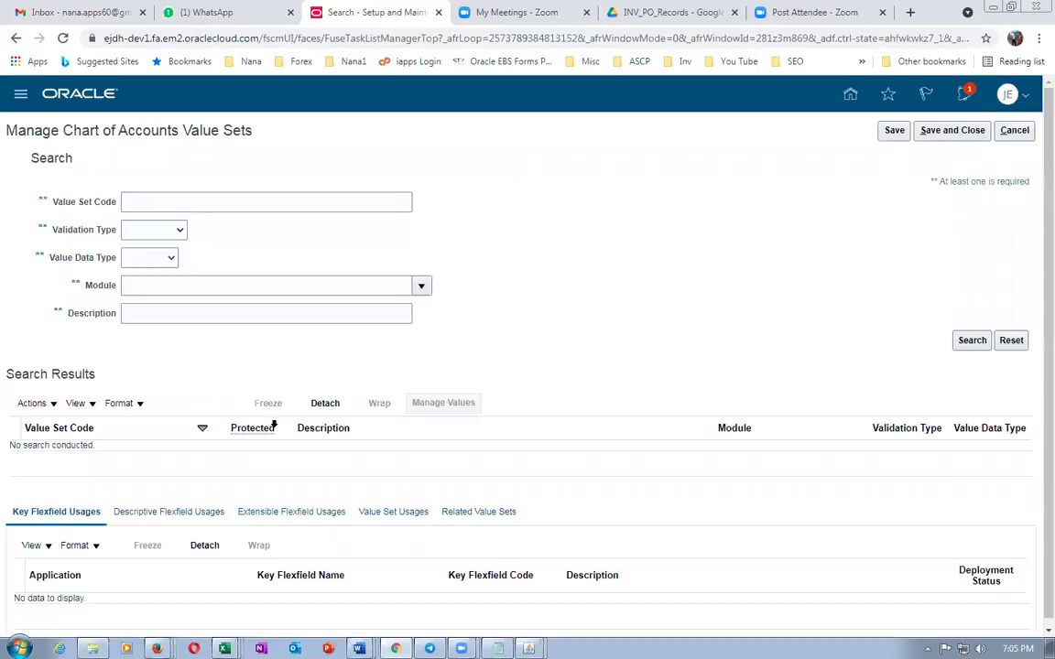
Search value sets for code j05, which finds nothing, and open the procurement documentation folder
{"action": "left_click", "coordinate": [183, 203]}
{"action": "type", "text": "j05"}
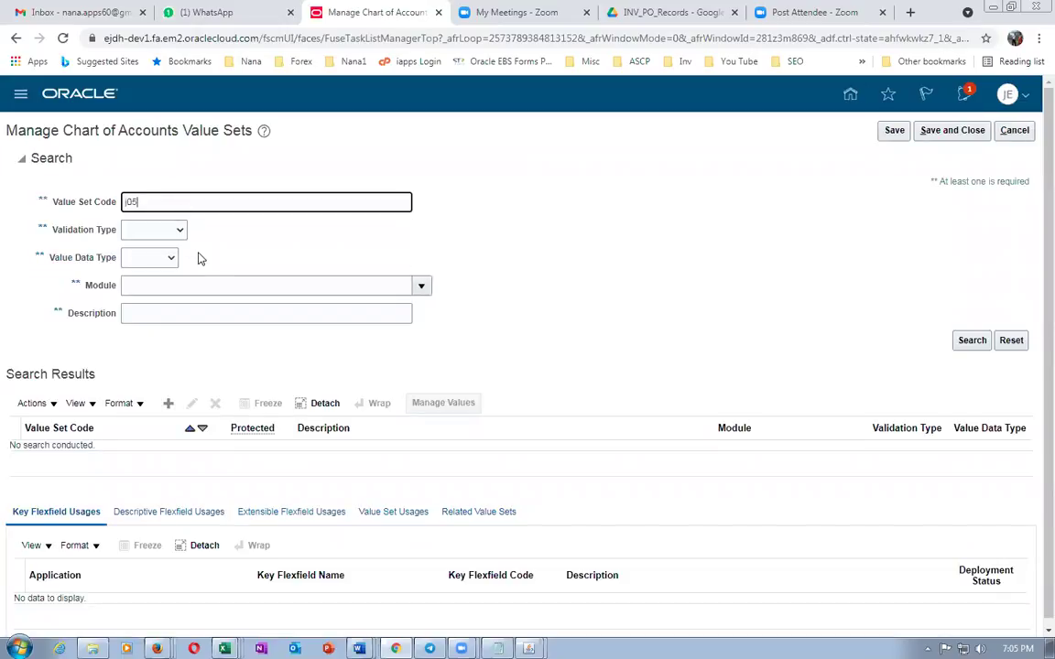
{"action": "left_click", "coordinate": [968, 341]}
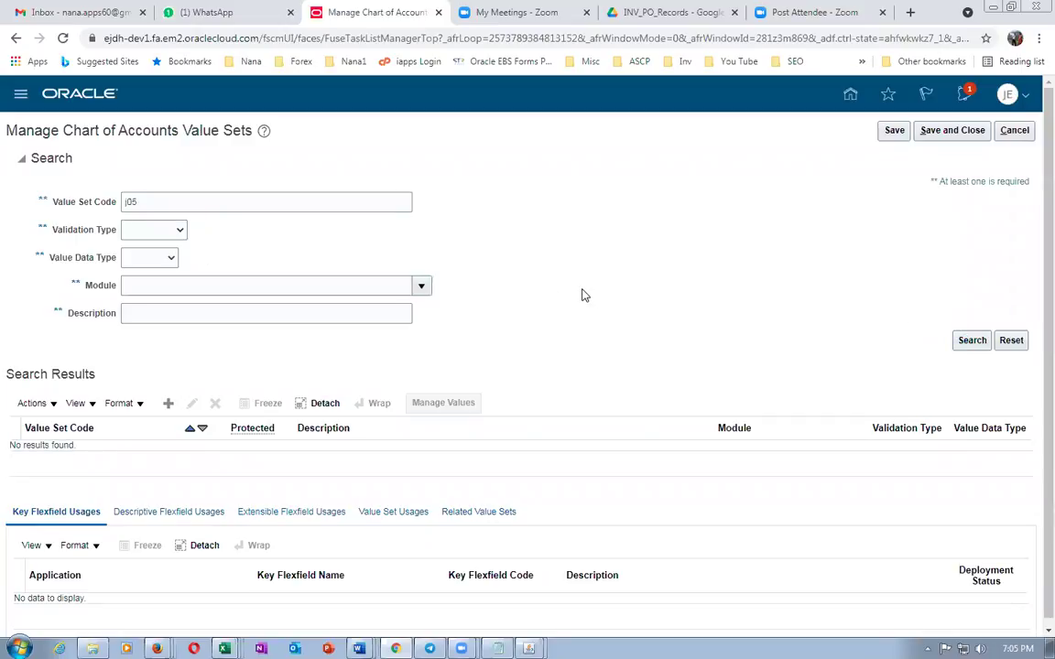
{"action": "left_click", "coordinate": [968, 341]}
{"action": "scroll", "coordinate": [476, 364], "scroll_direction": "down", "scroll_amount": 1}
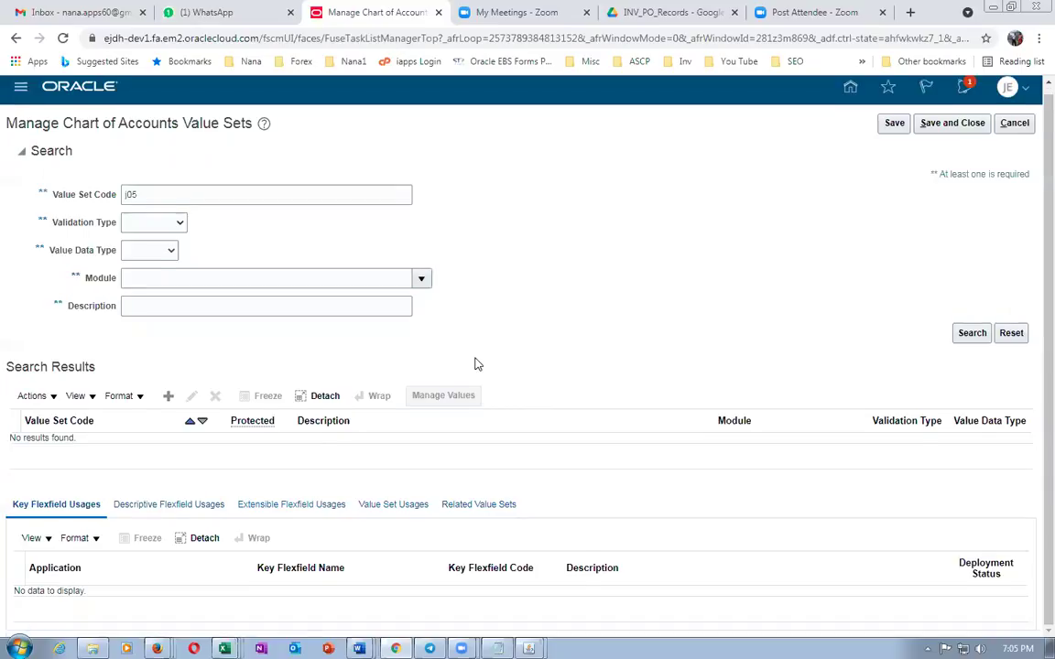
{"action": "scroll", "coordinate": [475, 365], "scroll_direction": "up", "scroll_amount": 1}
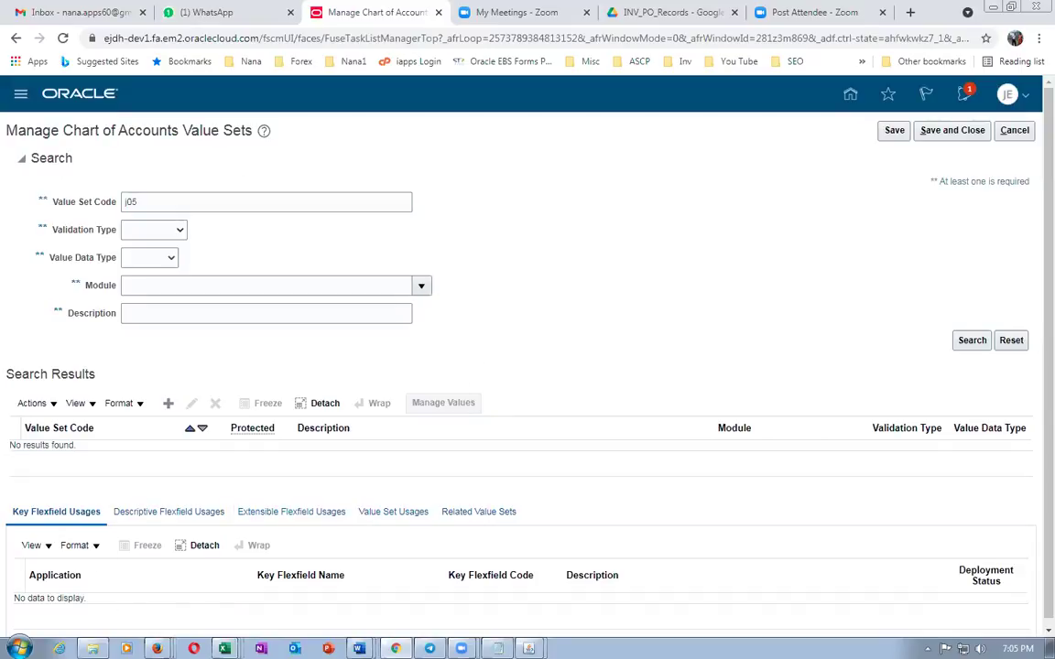
{"action": "left_click", "coordinate": [92, 648]}
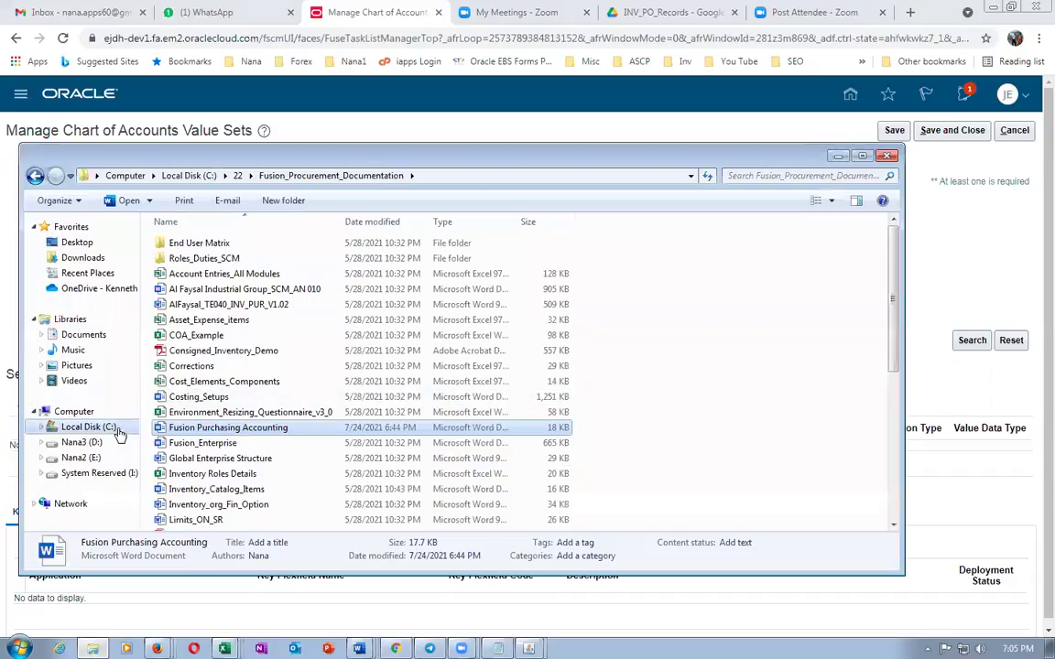
Open the Rapid Implementation workbook and check ledger name ch1 US in cell C4 of COA, Calendar, and Ledger
{"action": "left_click", "coordinate": [237, 176]}
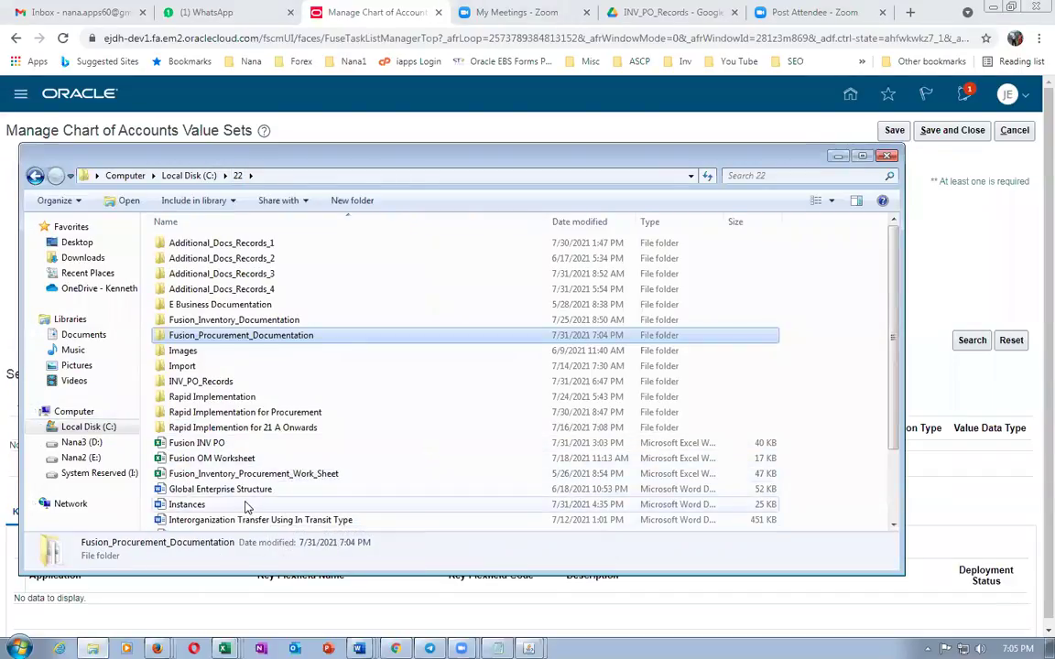
{"action": "double_click", "coordinate": [279, 414]}
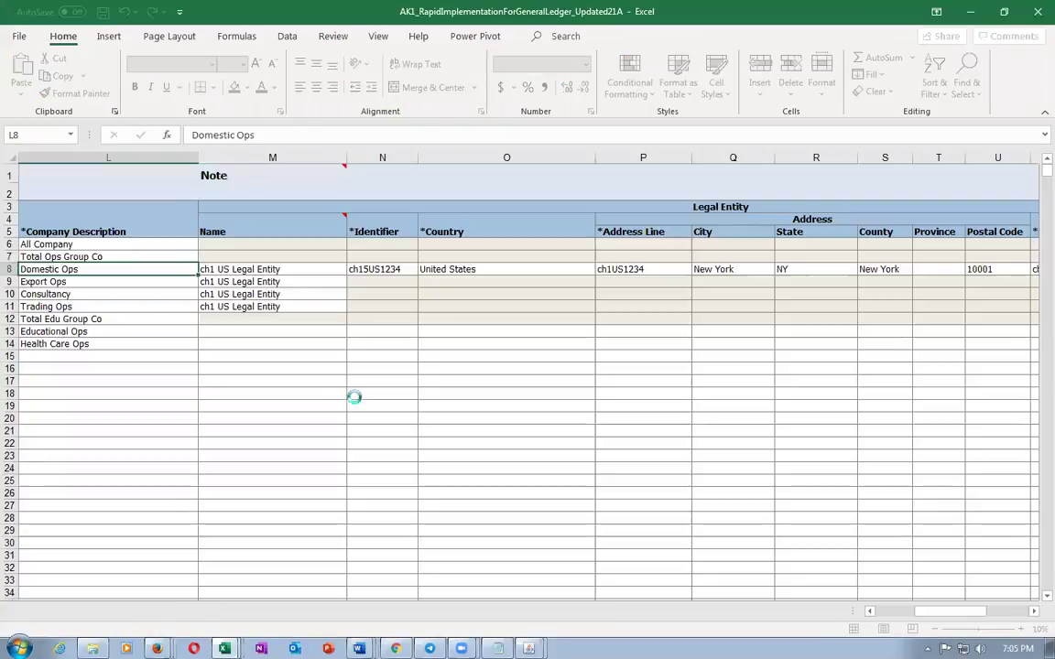
{"action": "left_click", "coordinate": [214, 611]}
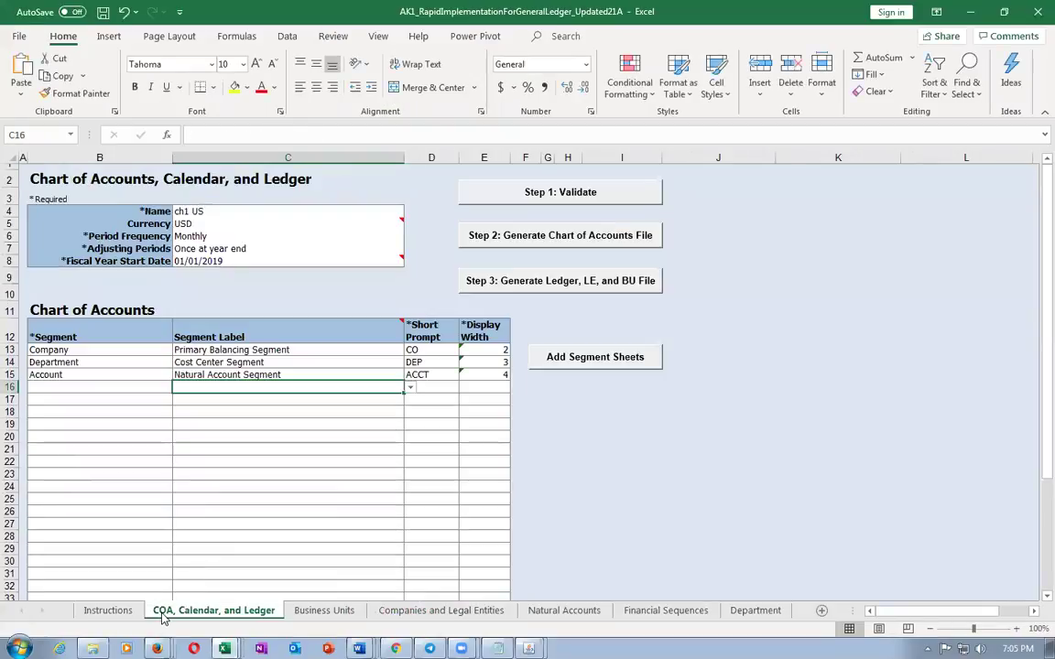
{"action": "left_click", "coordinate": [191, 210]}
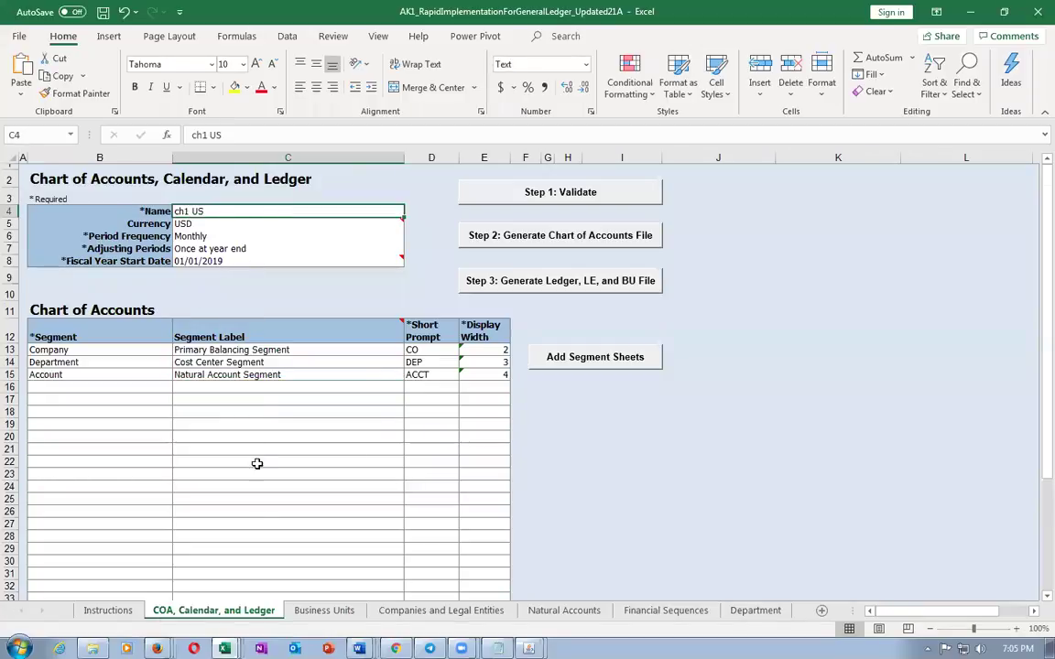
{"action": "mouse_move", "coordinate": [262, 220]}
Search value set code US, finding user_account, user_company and user_department, then cancel to task results
{"action": "key", "text": "alt+Tab"}
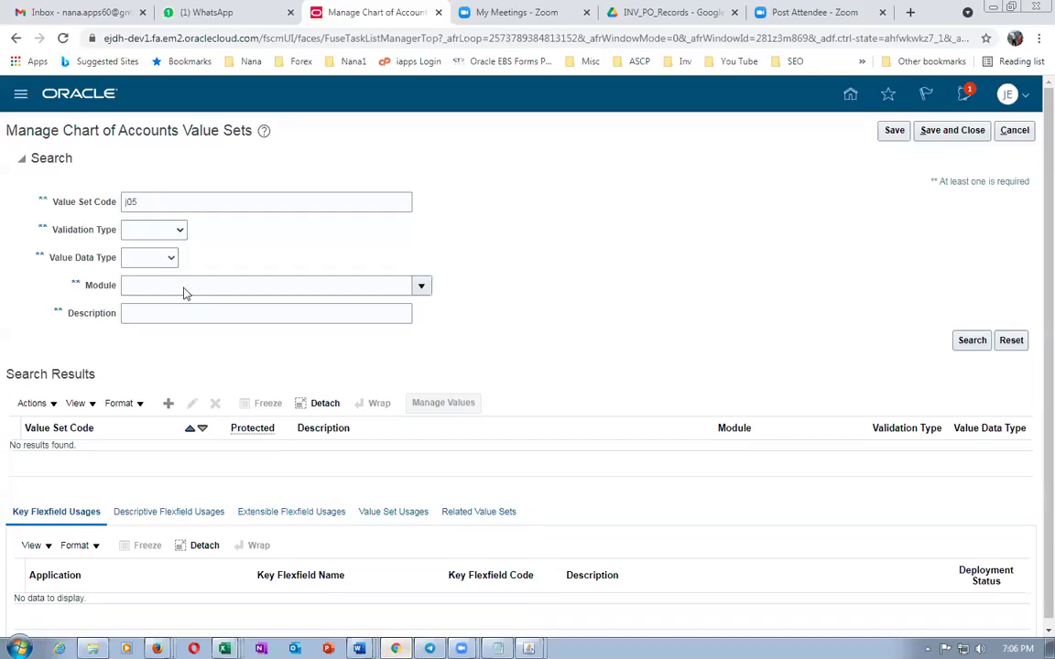
{"action": "left_click", "coordinate": [158, 201]}
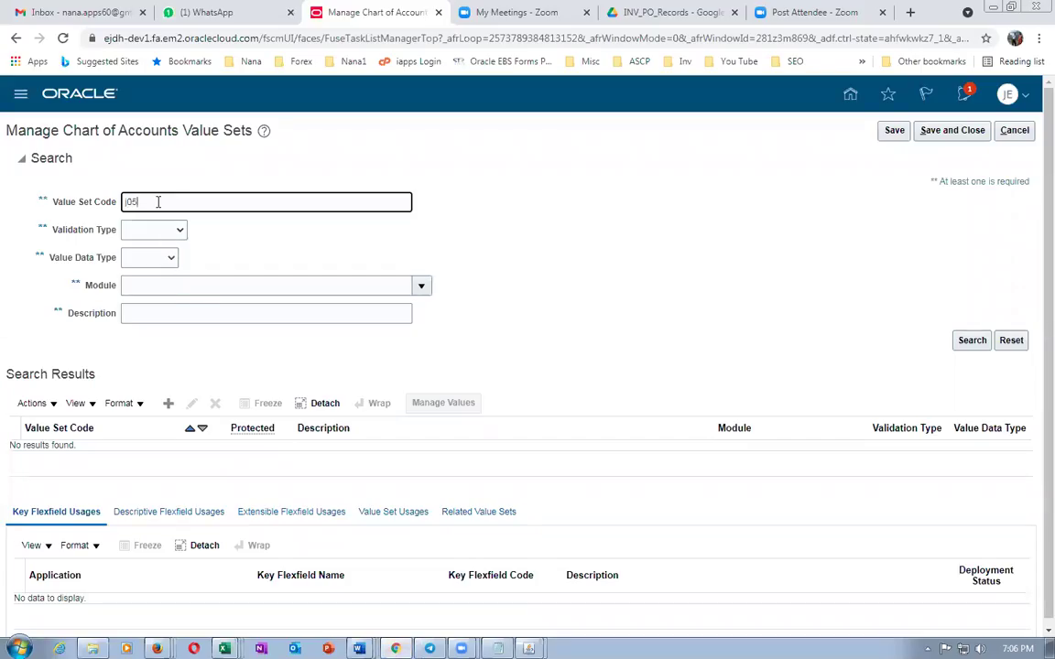
{"action": "left_click_drag", "start_coordinate": [157, 201], "coordinate": [112, 183]}
{"action": "key", "text": "alt+Tab"}
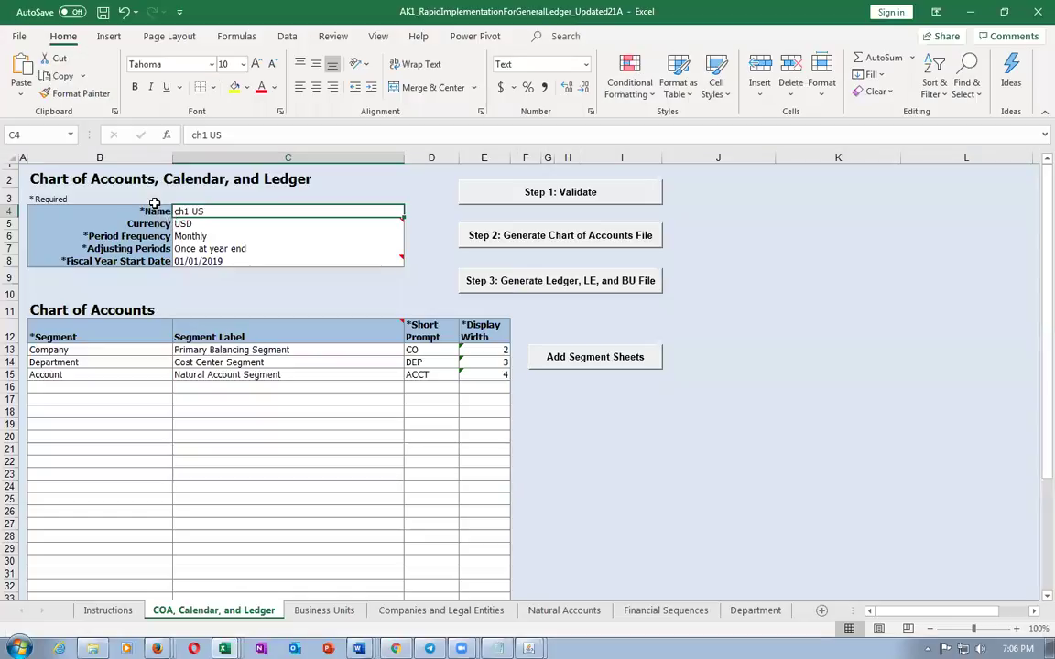
{"action": "key", "text": "alt+Tab"}
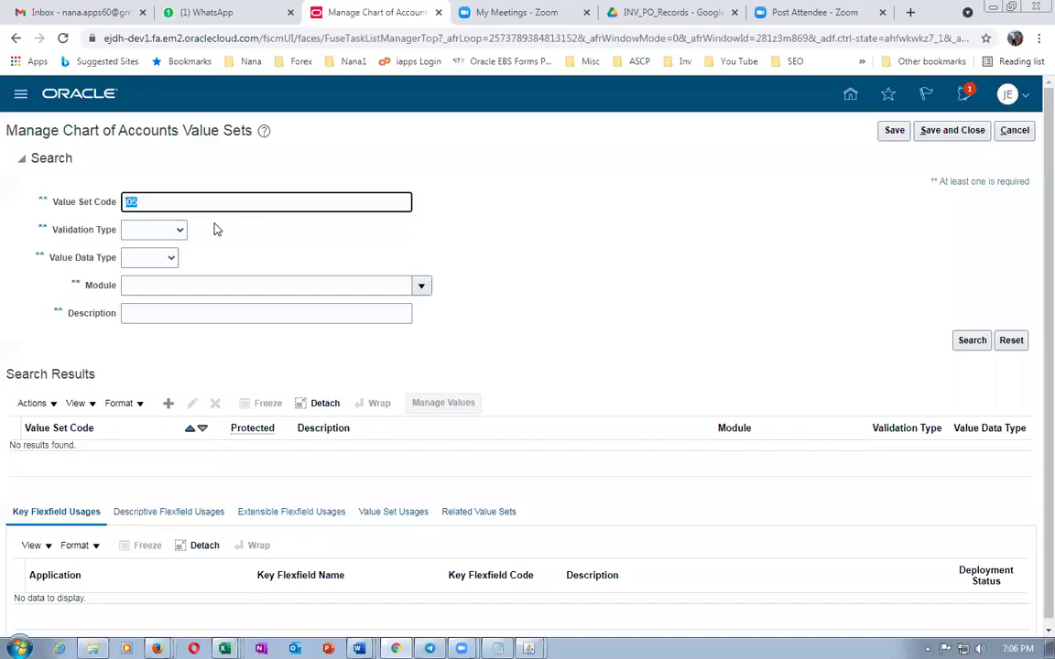
{"action": "type", "text": "US"}
{"action": "left_click", "coordinate": [967, 342]}
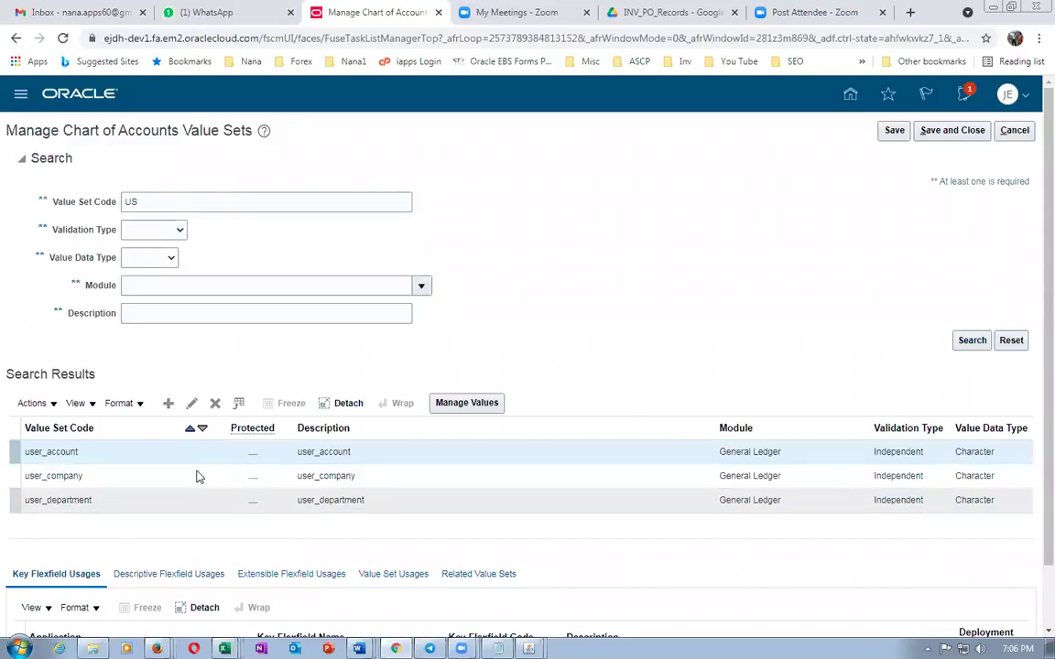
{"action": "left_click", "coordinate": [152, 196]}
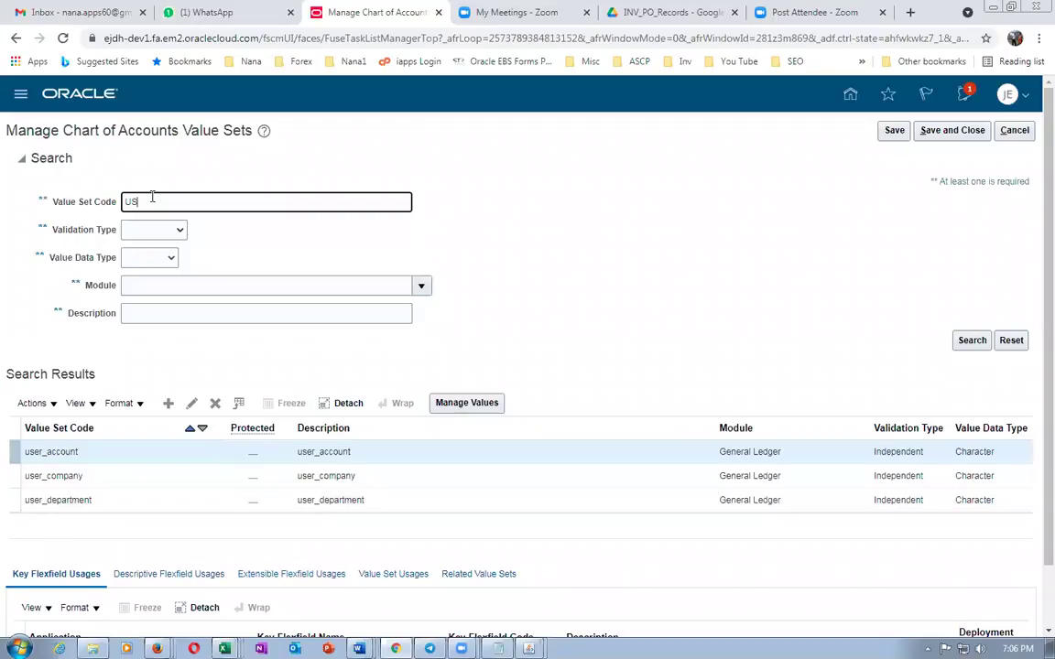
{"action": "left_click", "coordinate": [1007, 130]}
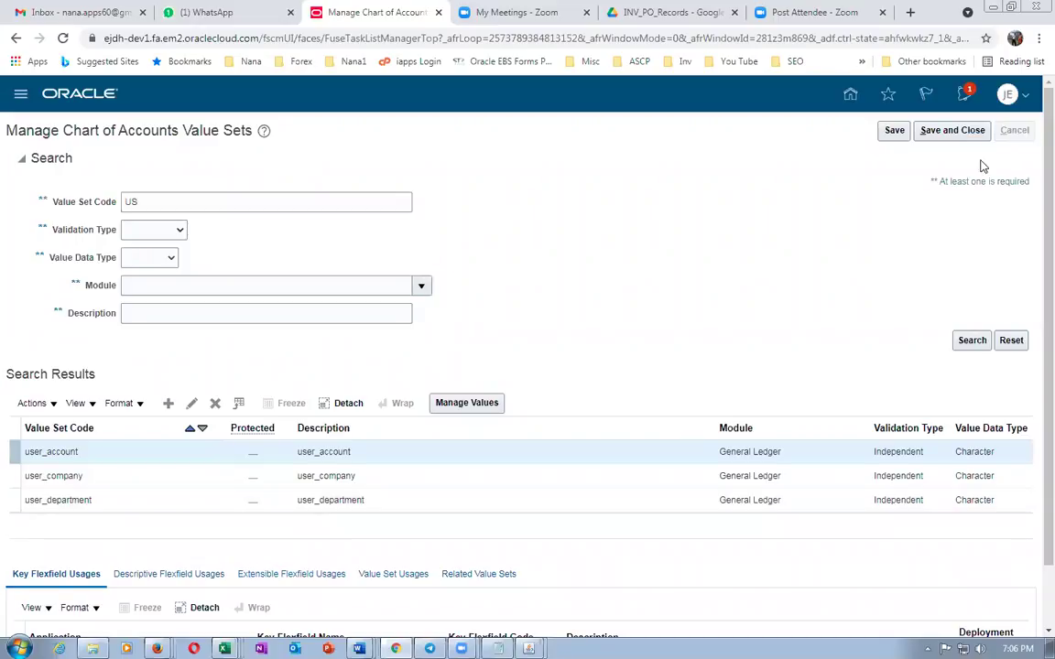
{"action": "left_click", "coordinate": [344, 166]}
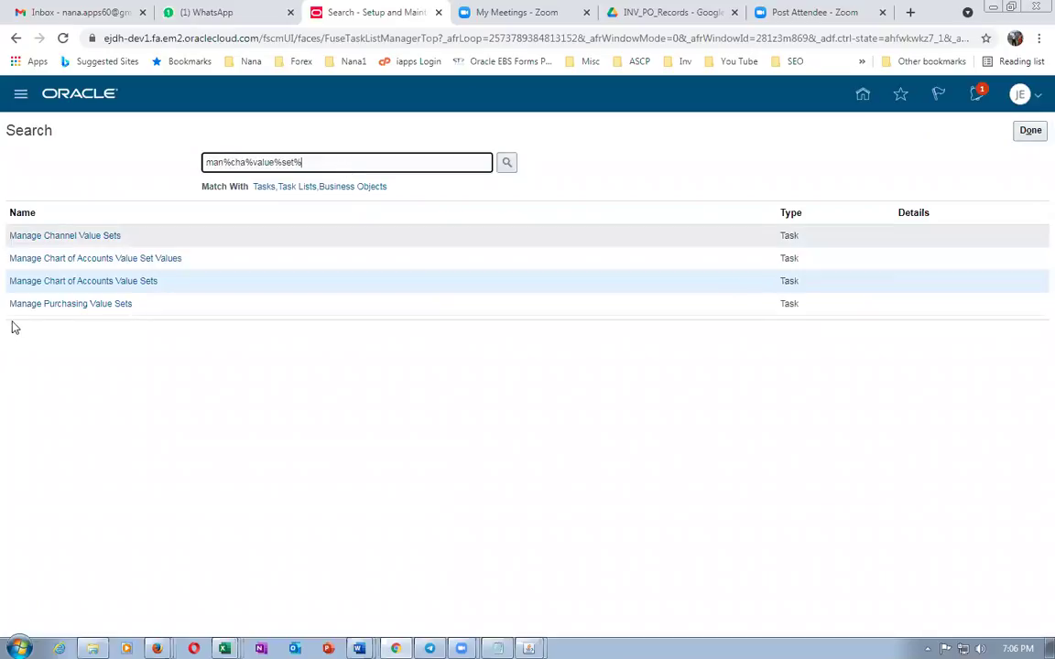
In Manage Chart of Accounts Value Set Values, search for value set code j05
{"action": "left_click", "coordinate": [57, 261]}
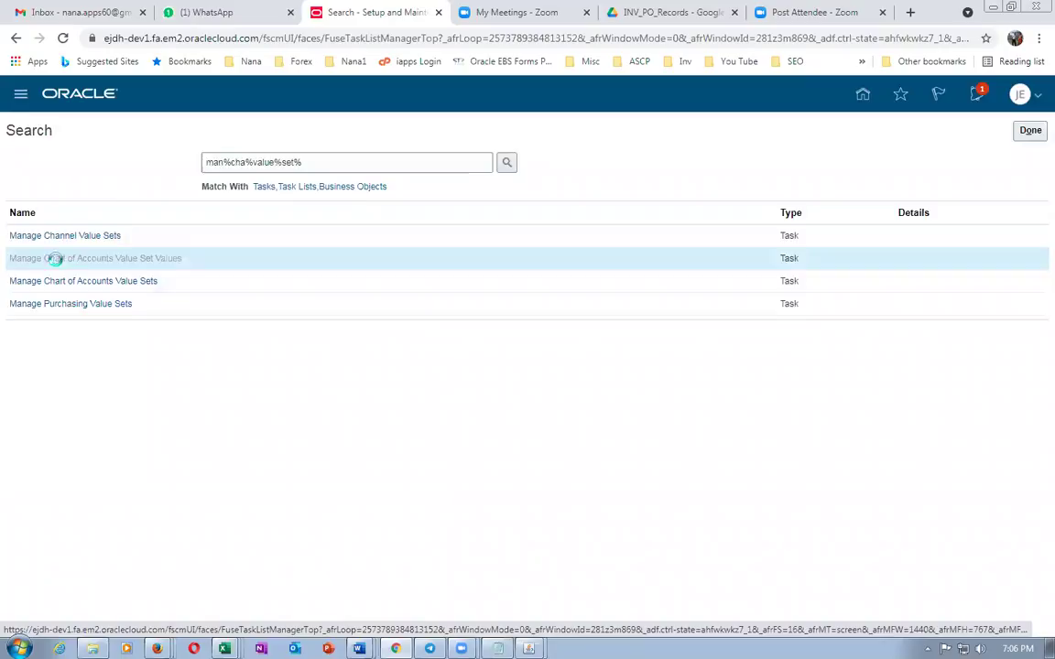
{"action": "left_click", "coordinate": [174, 203]}
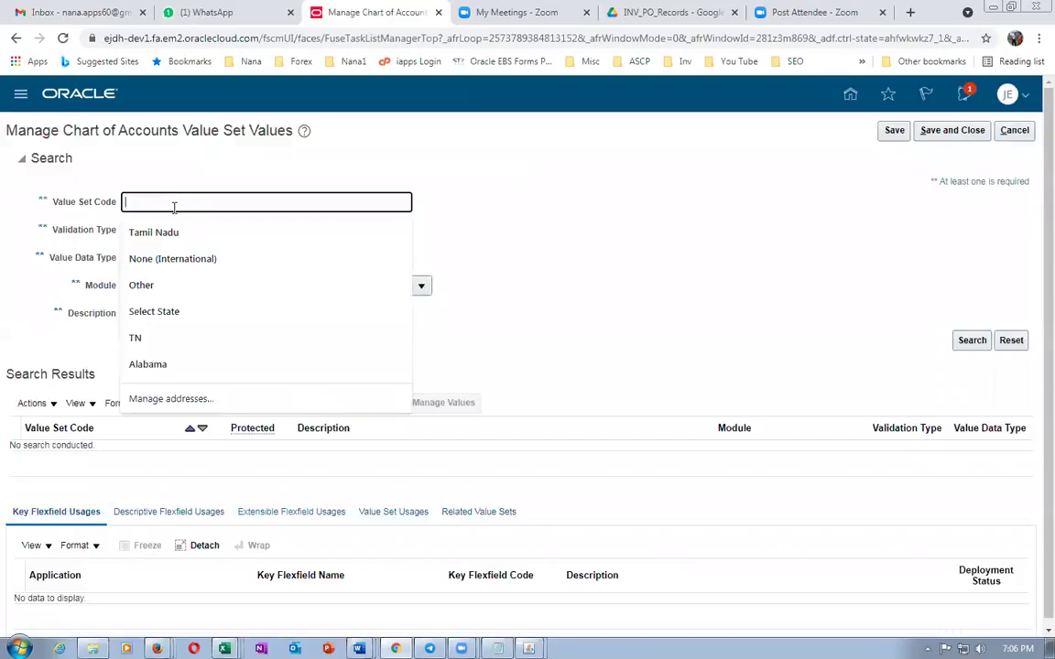
{"action": "type", "text": "j05"}
{"action": "left_click", "coordinate": [978, 342]}
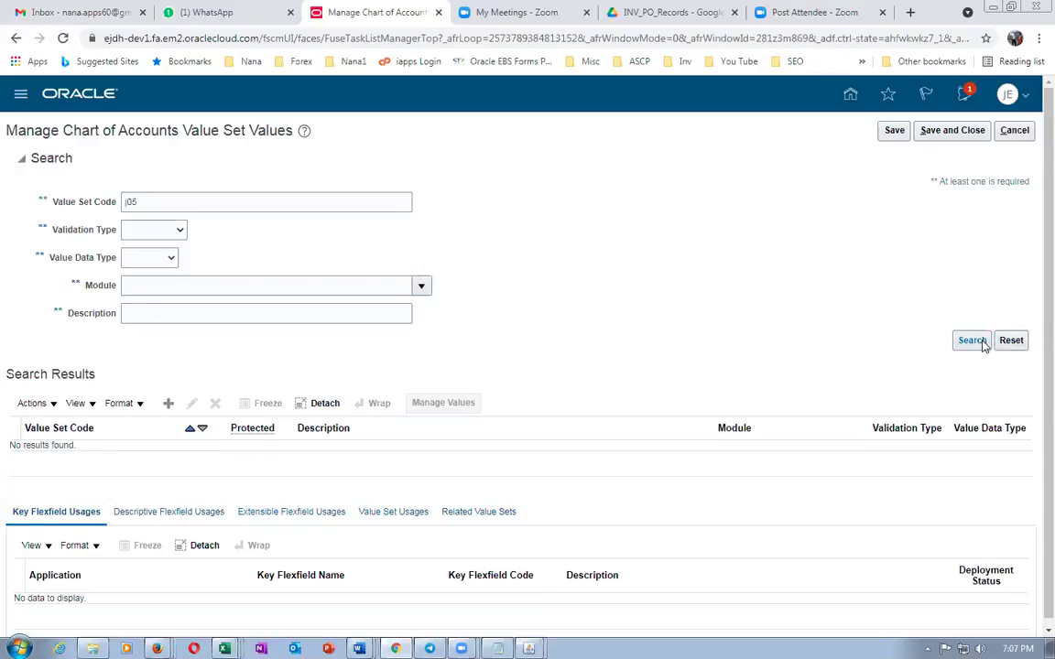
Search again with value set code j05 US, which returns no results
{"action": "left_click", "coordinate": [172, 201]}
{"action": "key", "text": "alt+Tab"}
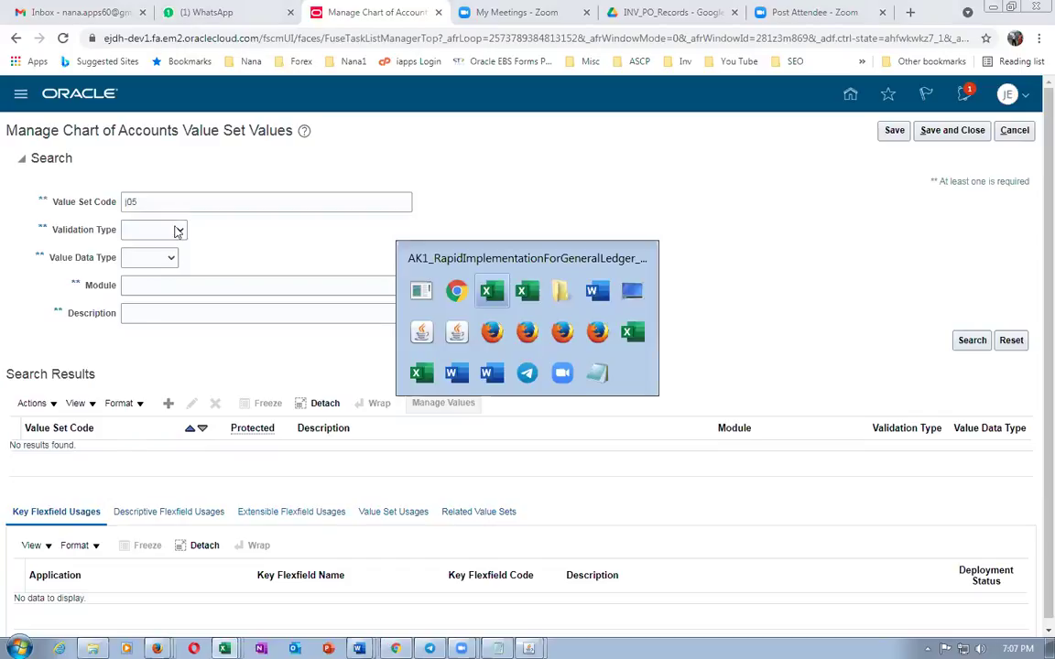
{"action": "key", "text": "alt+Tab"}
{"action": "type", "text": "105"}
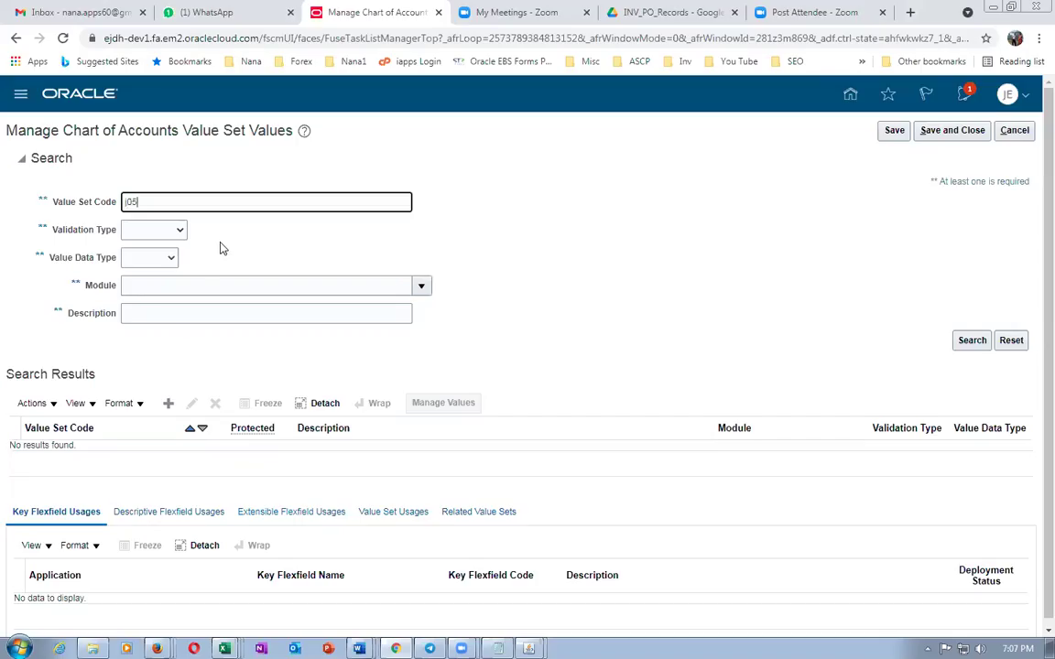
{"action": "type", "text": " US"}
{"action": "left_click", "coordinate": [981, 344]}
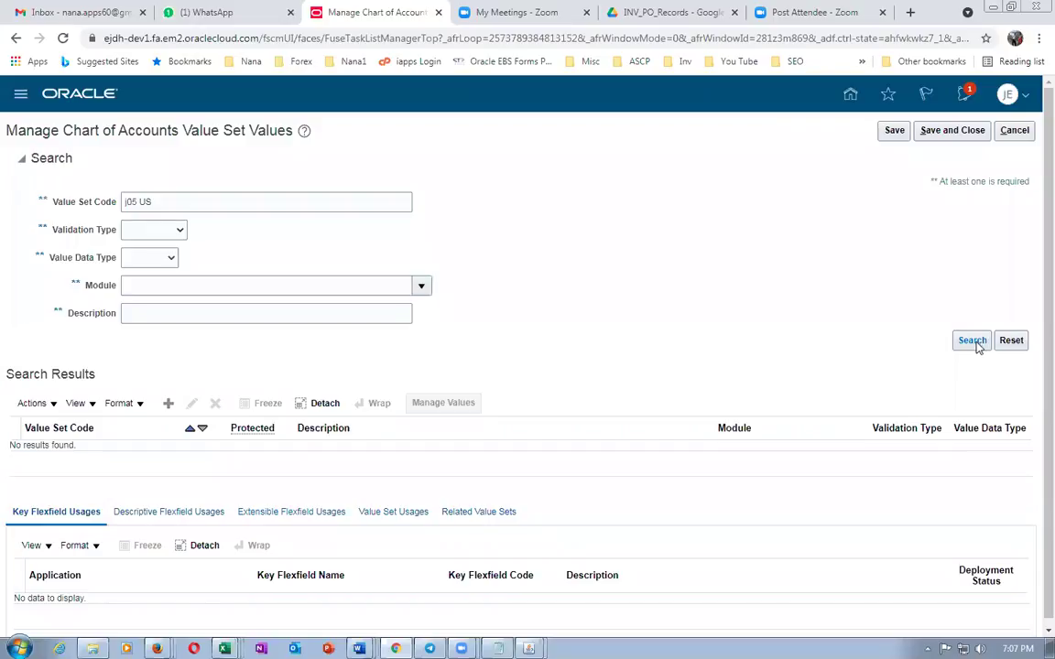
Cancel out, reopen the Value Set Values task, and cancel back to the task search results
{"action": "left_click", "coordinate": [1014, 132]}
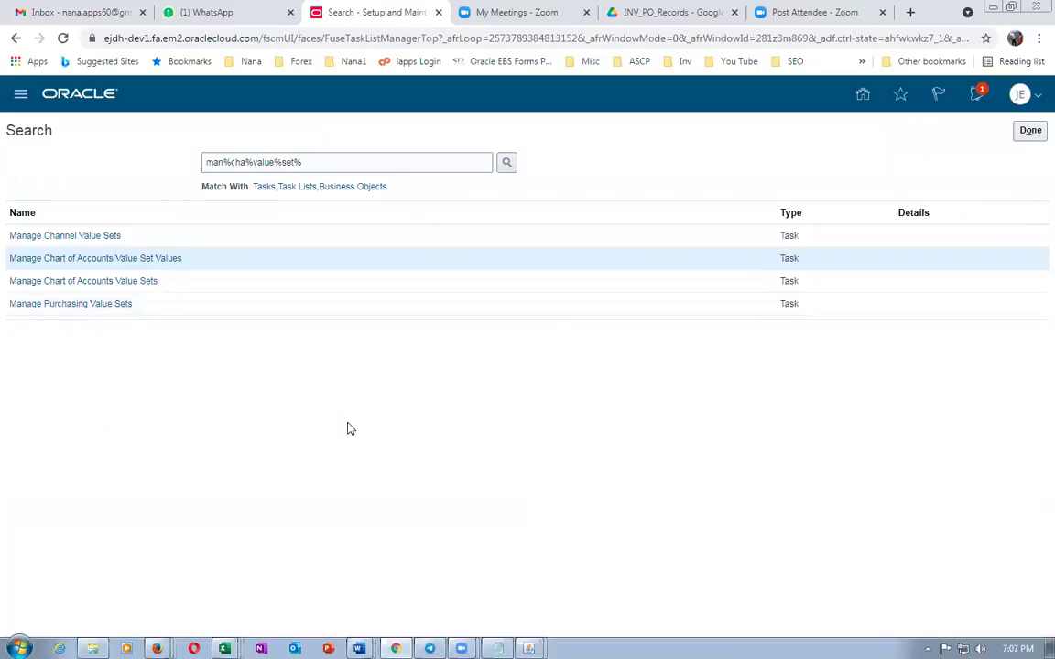
{"action": "left_click", "coordinate": [74, 261]}
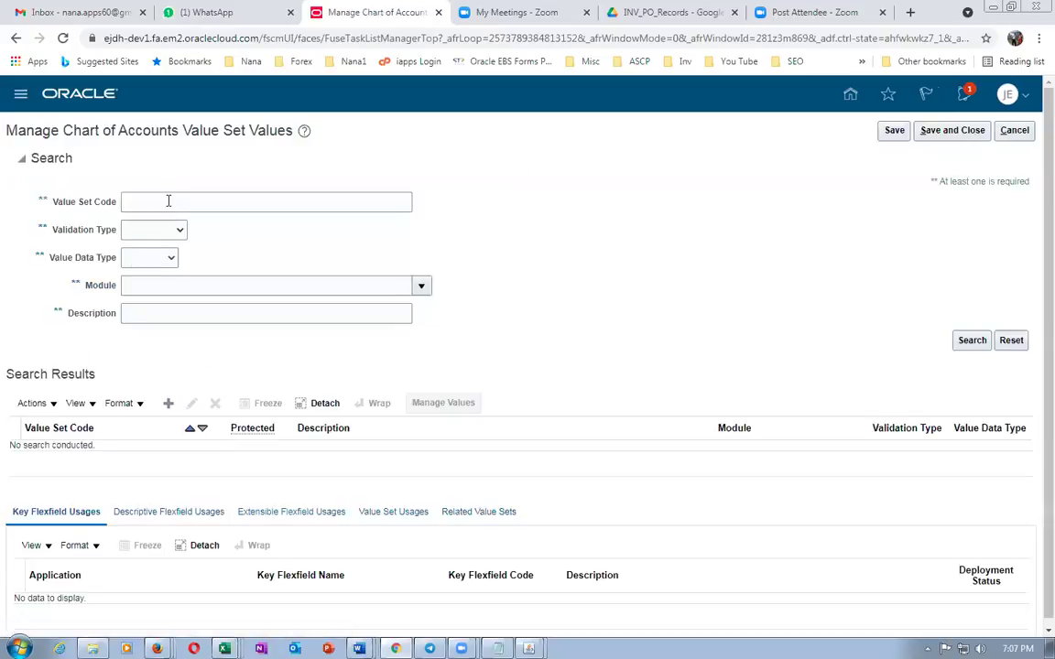
{"action": "left_click", "coordinate": [168, 201]}
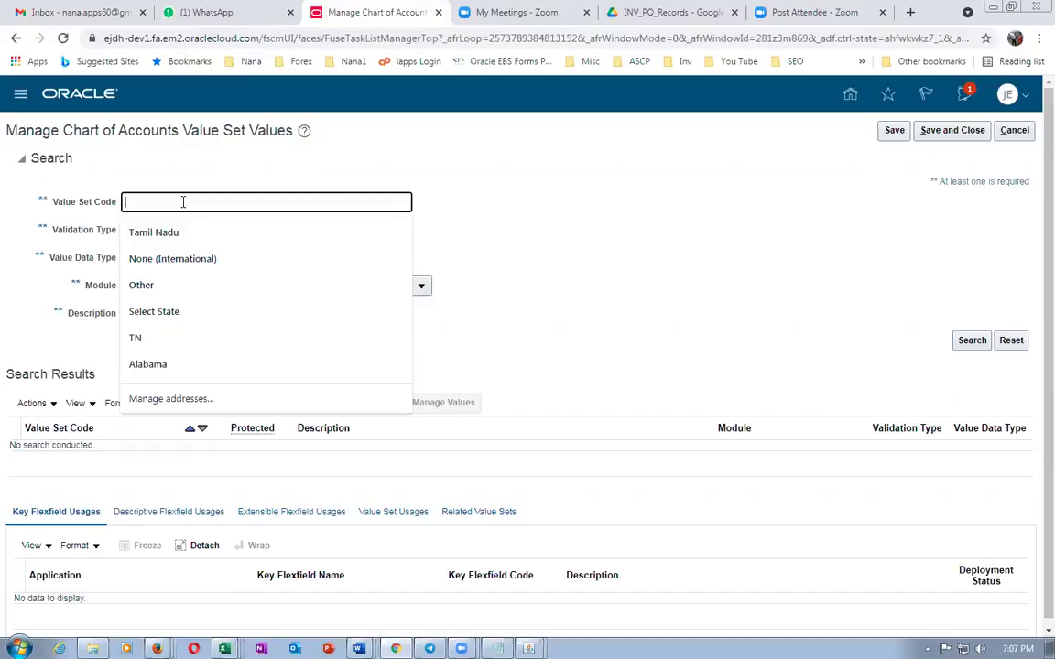
{"action": "left_click", "coordinate": [1015, 130]}
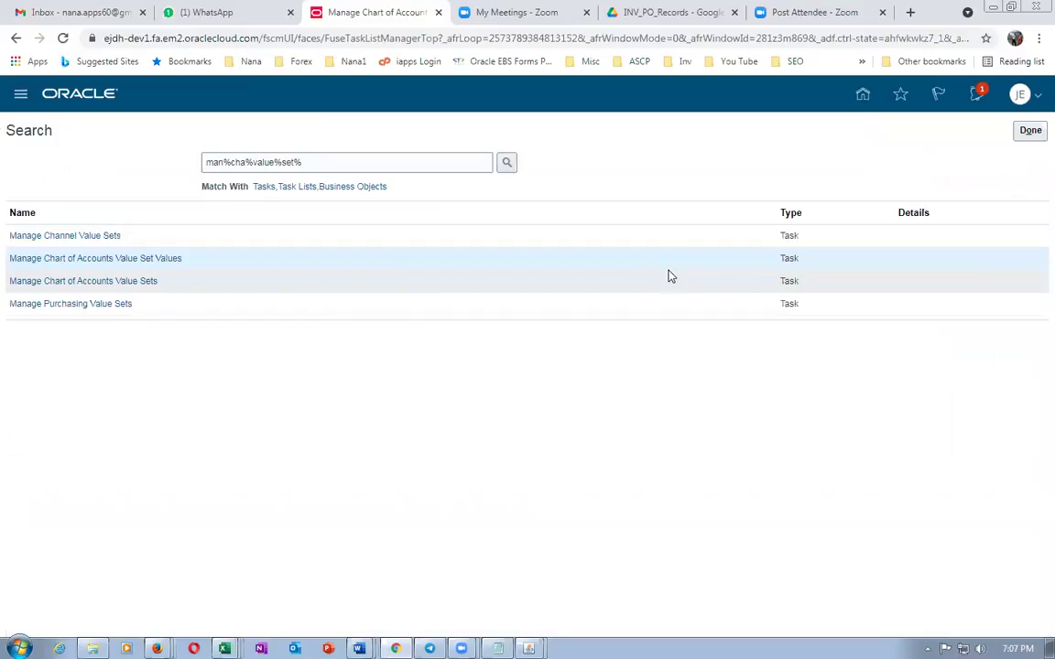
Search tasks for man%cha%acc%stru% and list chart of accounts structures, showing the GL# Accounting Flexfield
{"action": "left_click_drag", "start_coordinate": [360, 167], "coordinate": [123, 169]}
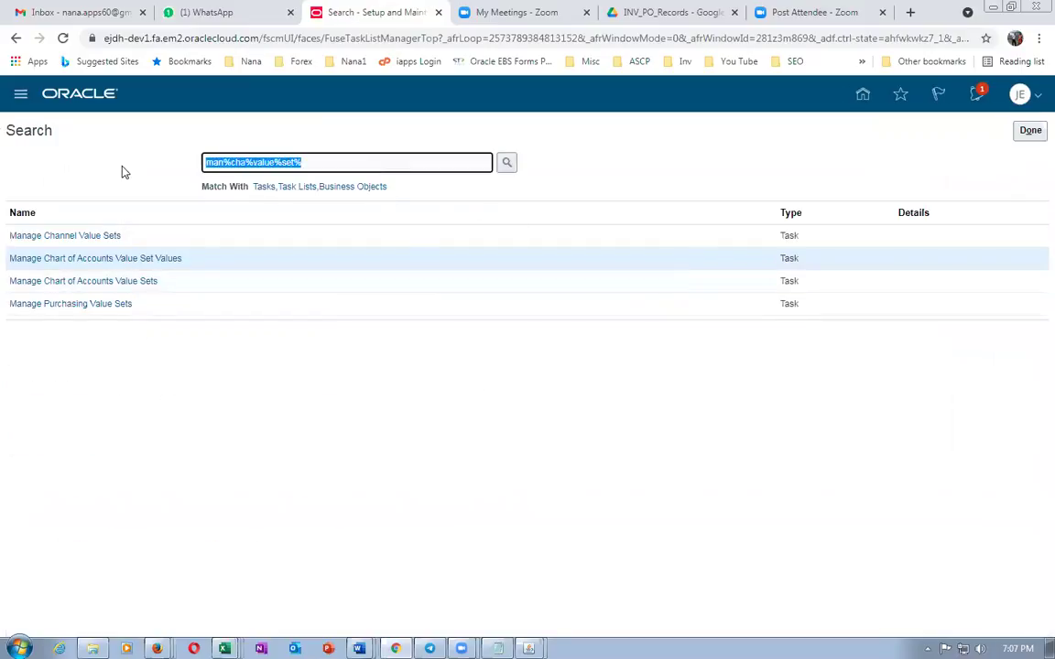
{"action": "type", "text": "man%"}
{"action": "type", "text": "%acc%stru%"}
{"action": "key", "text": "Return"}
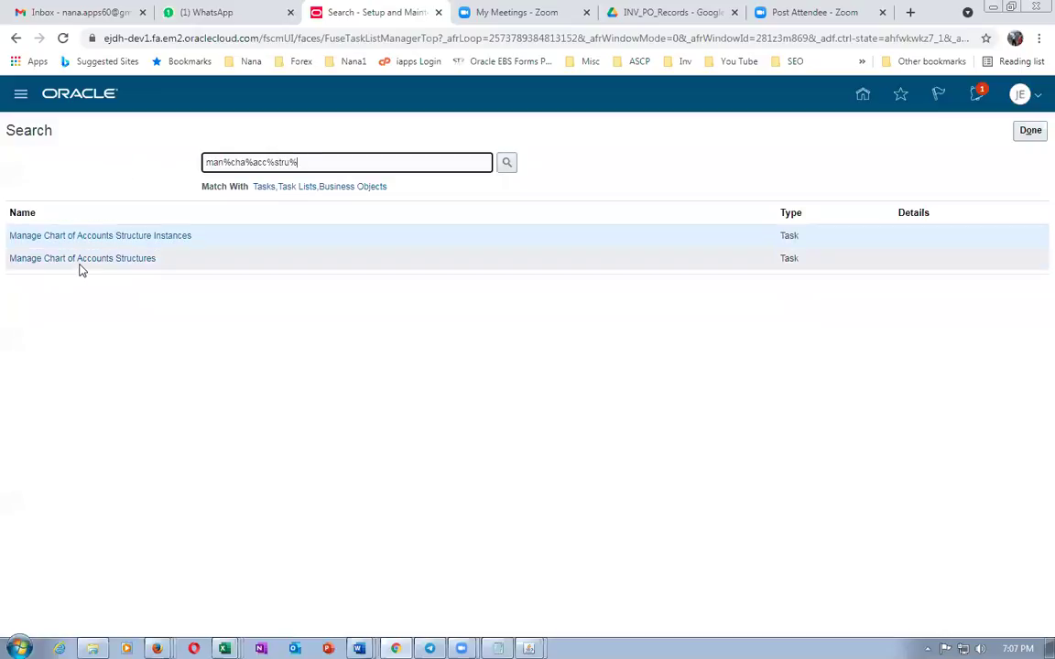
{"action": "left_click", "coordinate": [82, 260]}
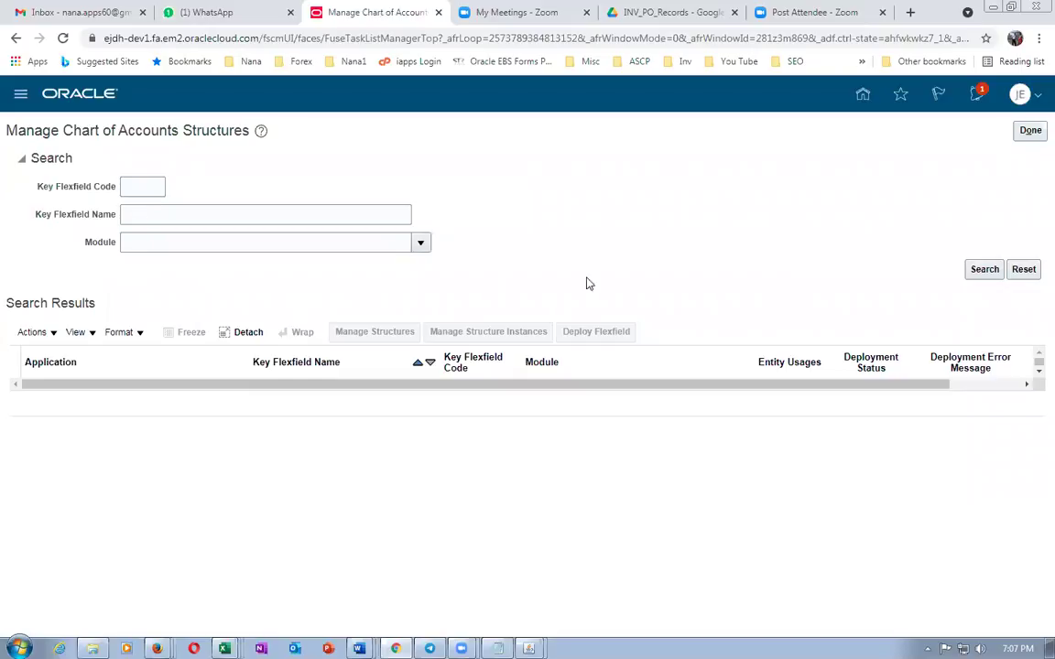
{"action": "left_click", "coordinate": [985, 269]}
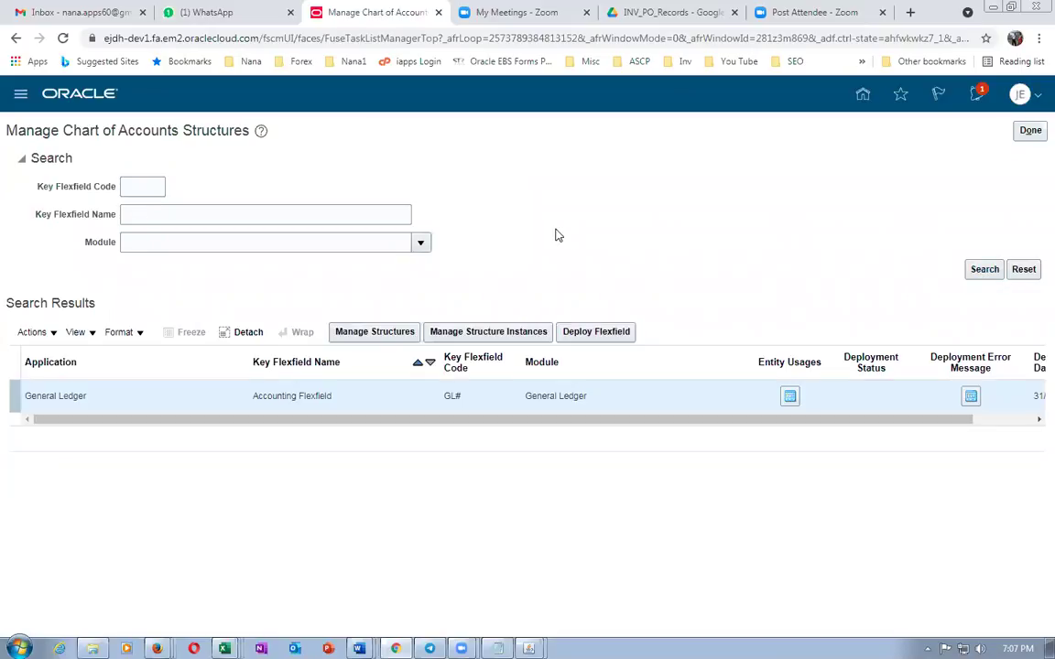
Open the j05 US structure for editing and duplicate the browser tab to a second home page
{"action": "left_click", "coordinate": [377, 332]}
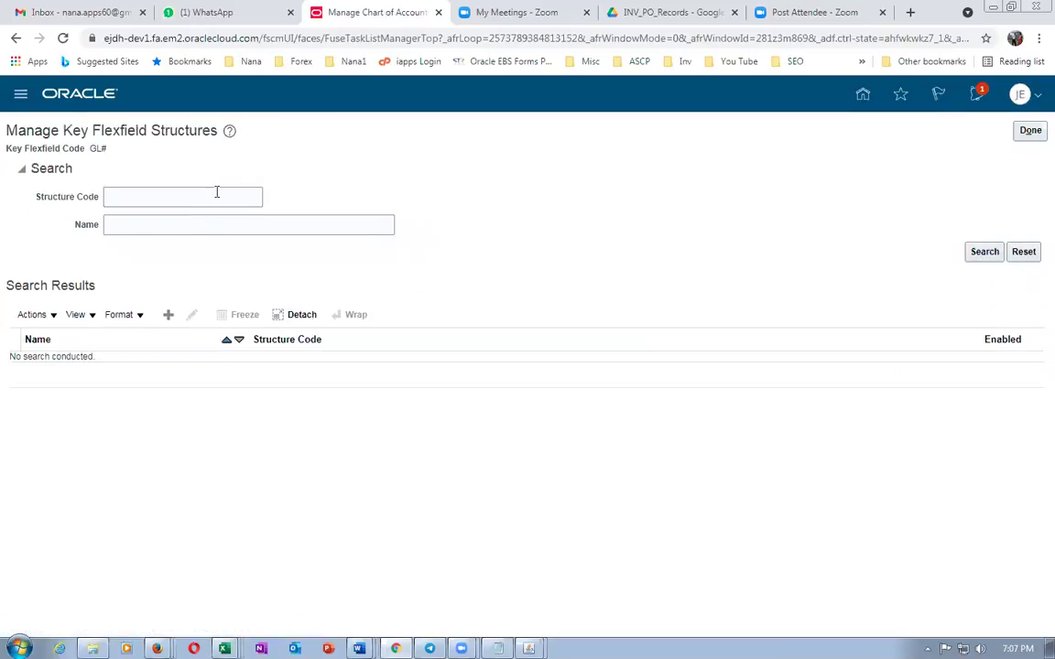
{"action": "left_click", "coordinate": [136, 197]}
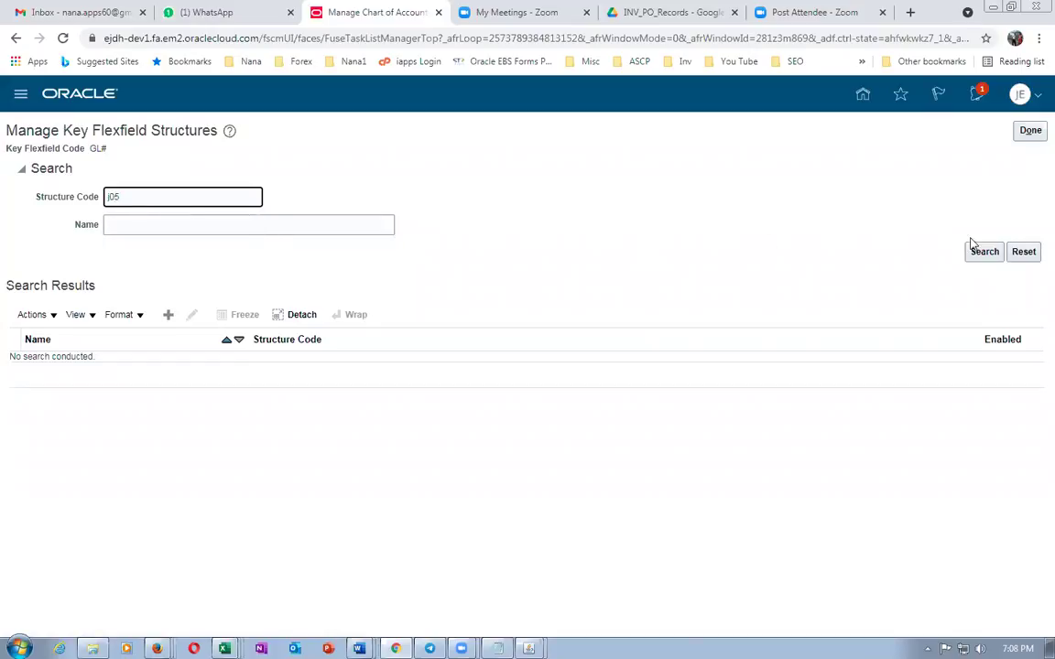
{"action": "left_click", "coordinate": [994, 258]}
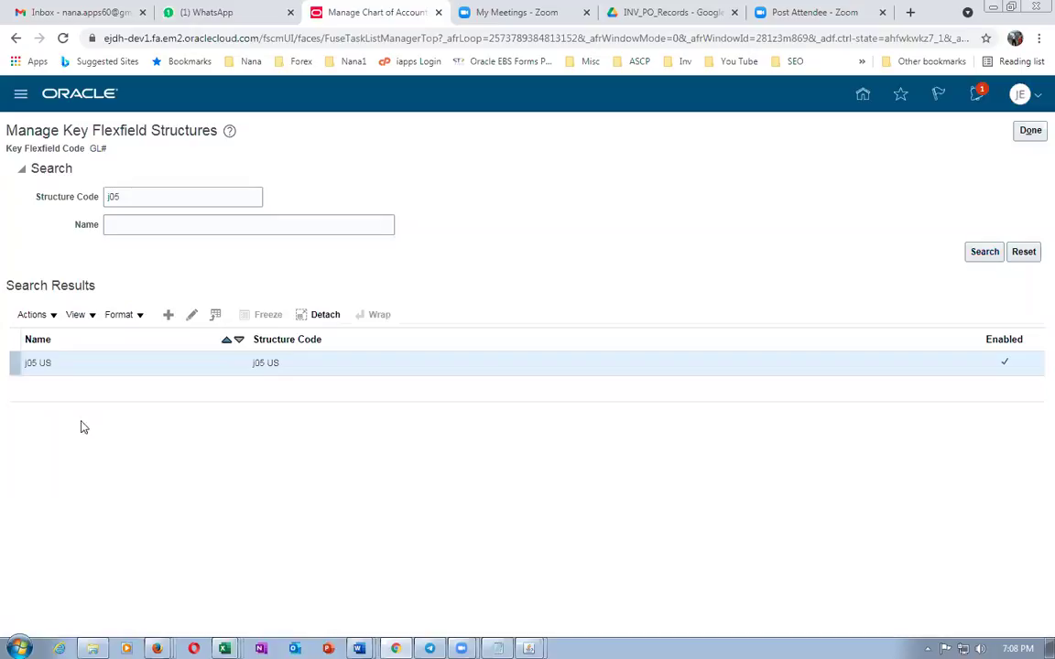
{"action": "left_click", "coordinate": [192, 315]}
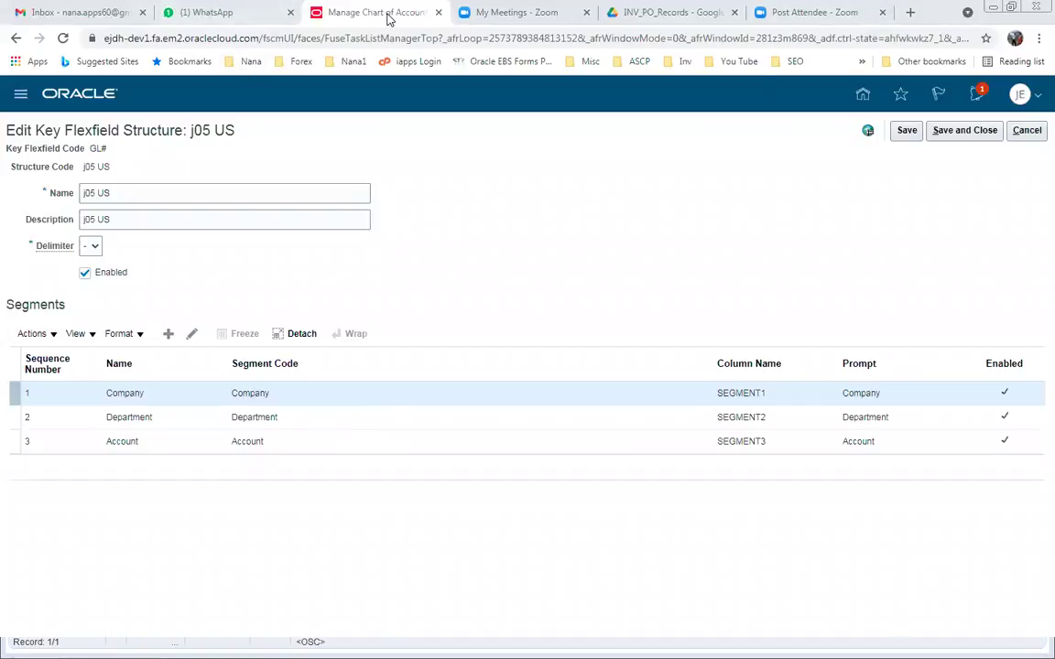
{"action": "right_click", "coordinate": [349, 13]}
{"action": "left_click", "coordinate": [430, 106]}
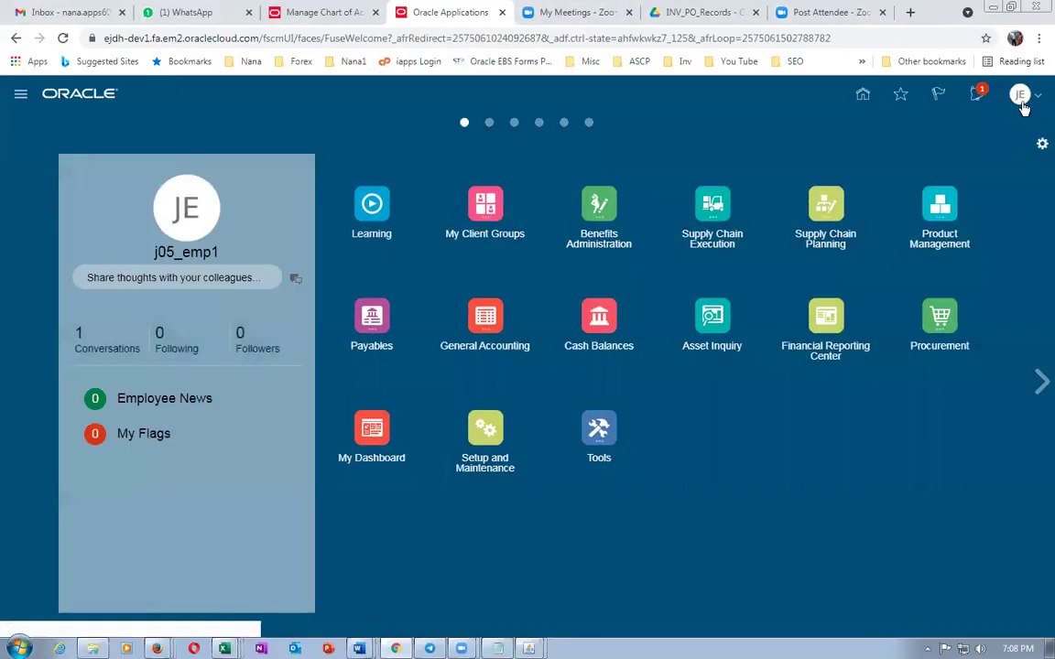
In the second tab, go to Setup and Maintenance and search tasks for man%cha%value%set%
{"action": "left_click", "coordinate": [1022, 97]}
{"action": "left_click", "coordinate": [769, 312]}
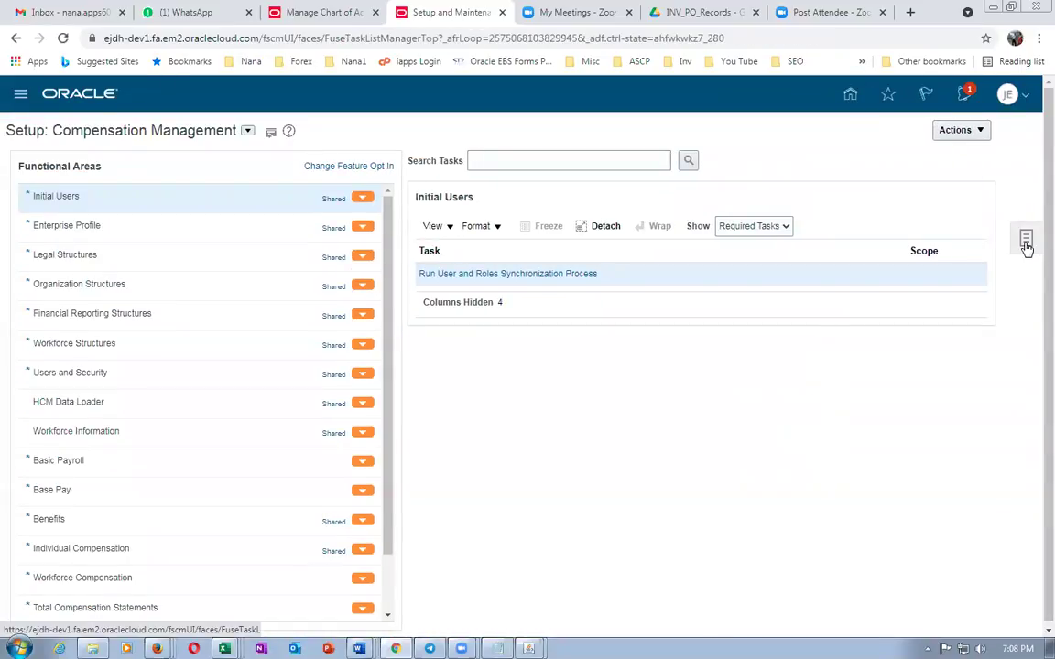
{"action": "left_click", "coordinate": [1026, 241]}
{"action": "left_click", "coordinate": [907, 268]}
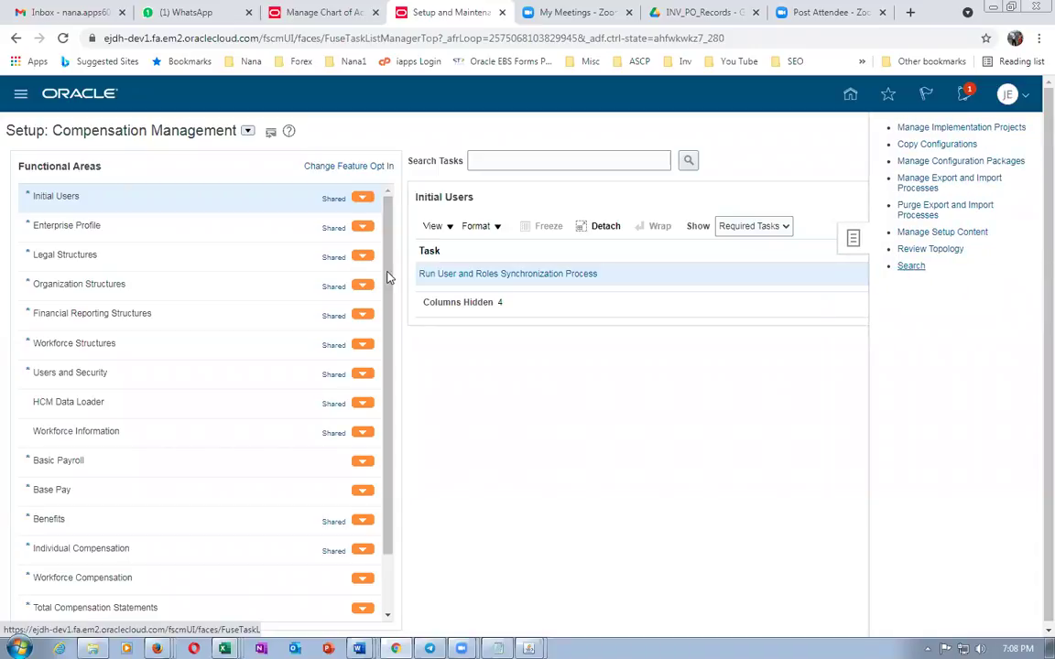
{"action": "left_click", "coordinate": [254, 165]}
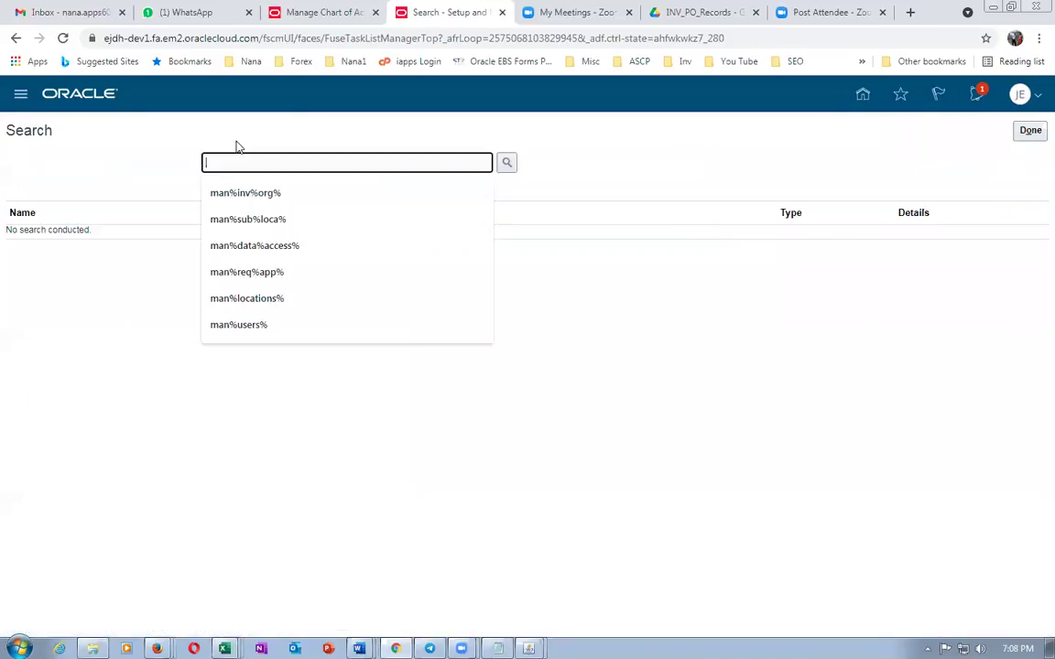
{"action": "type", "text": "man%cha%"}
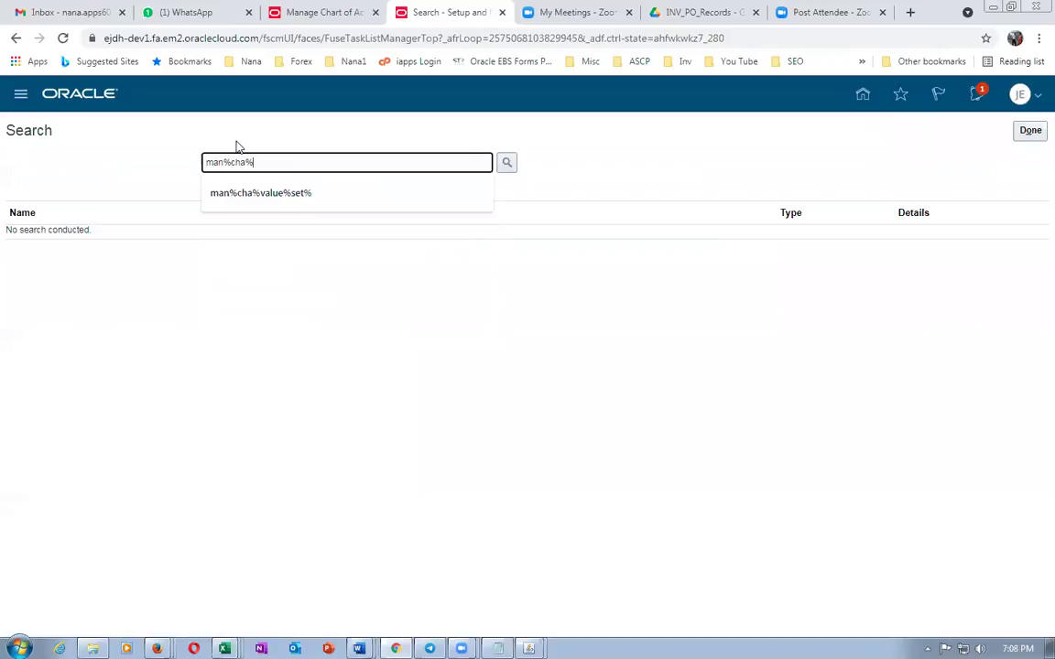
{"action": "type", "text": "value%set%"}
{"action": "key", "text": "Return"}
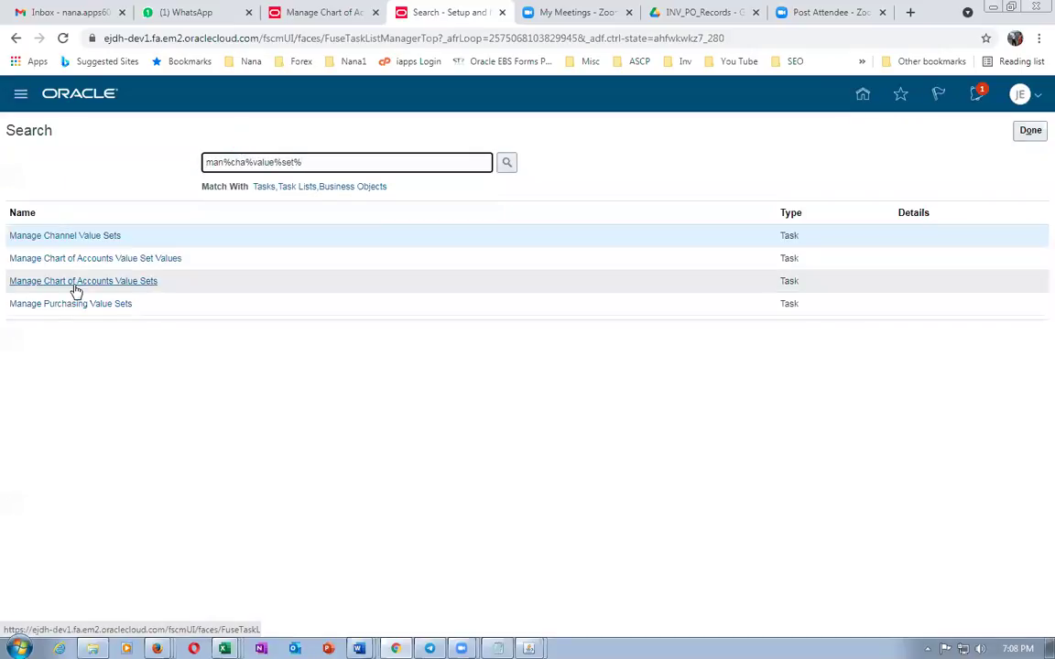
Open Manage Chart of Accounts Value Sets and enter company as the value set code
{"action": "left_click", "coordinate": [73, 283]}
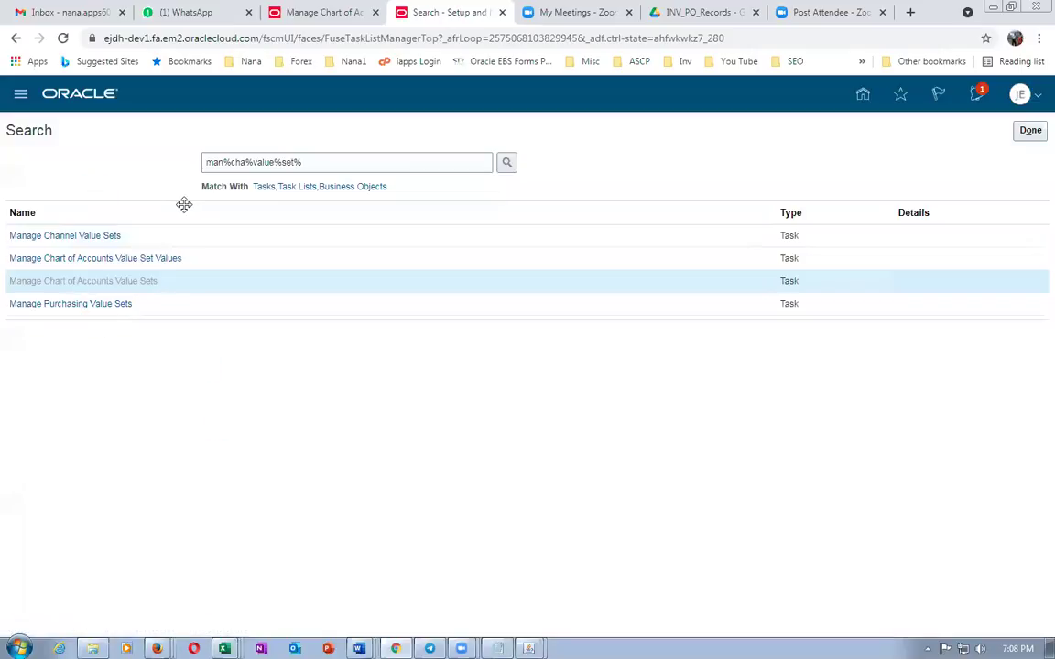
{"action": "left_click", "coordinate": [172, 201]}
{"action": "type", "text": "company"}
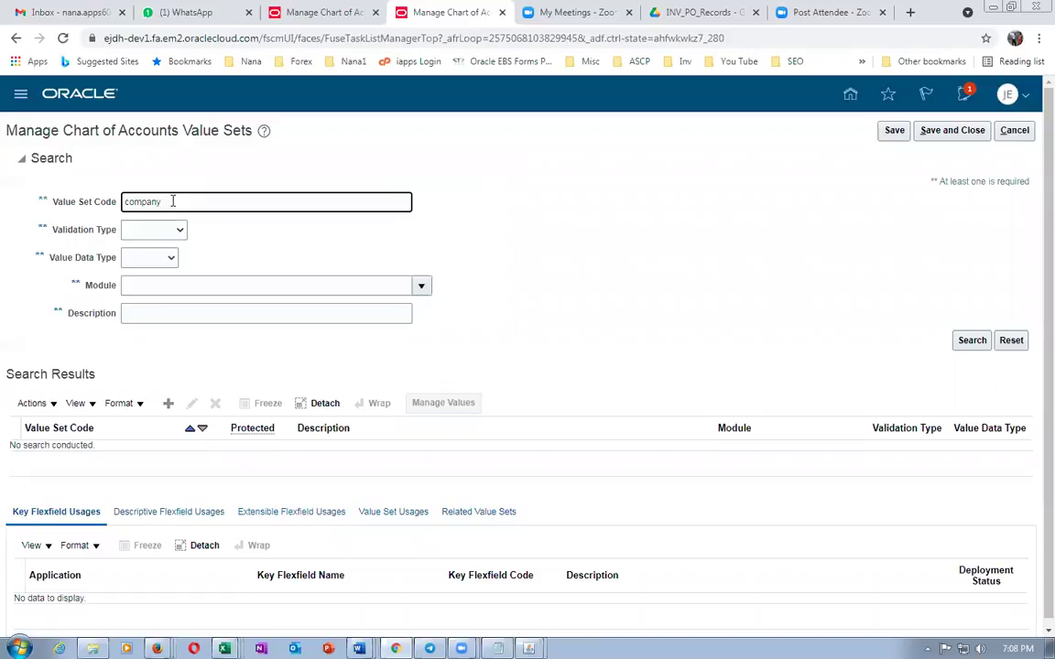
Search value sets for company, select the Company value set, and return to the j05 US structure tab
{"action": "left_click", "coordinate": [168, 403]}
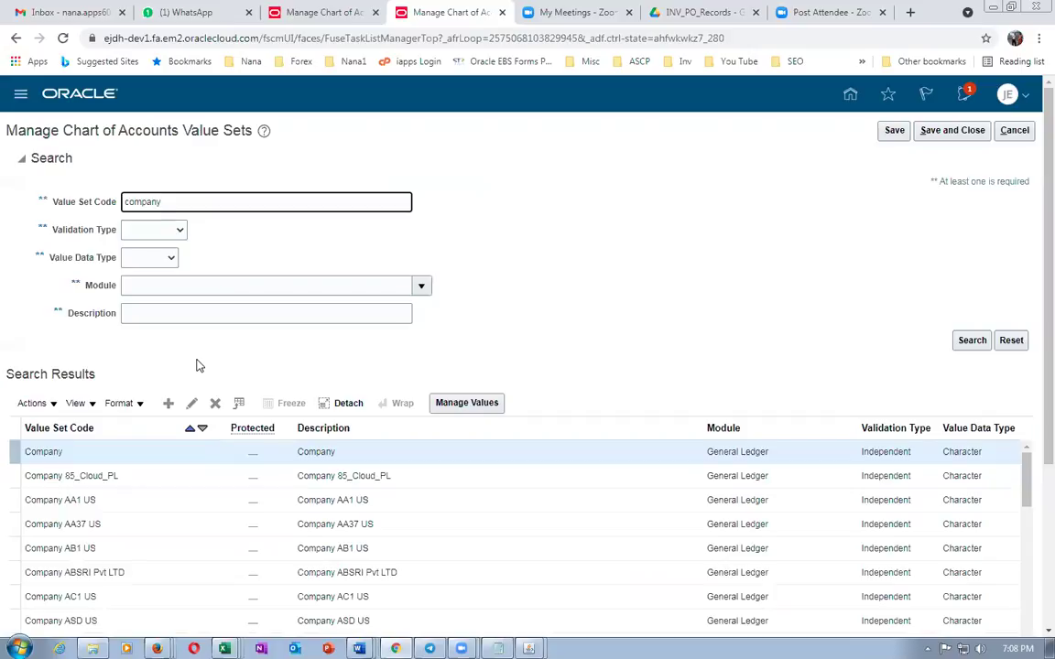
{"action": "scroll", "coordinate": [197, 365], "scroll_direction": "down", "scroll_amount": 3}
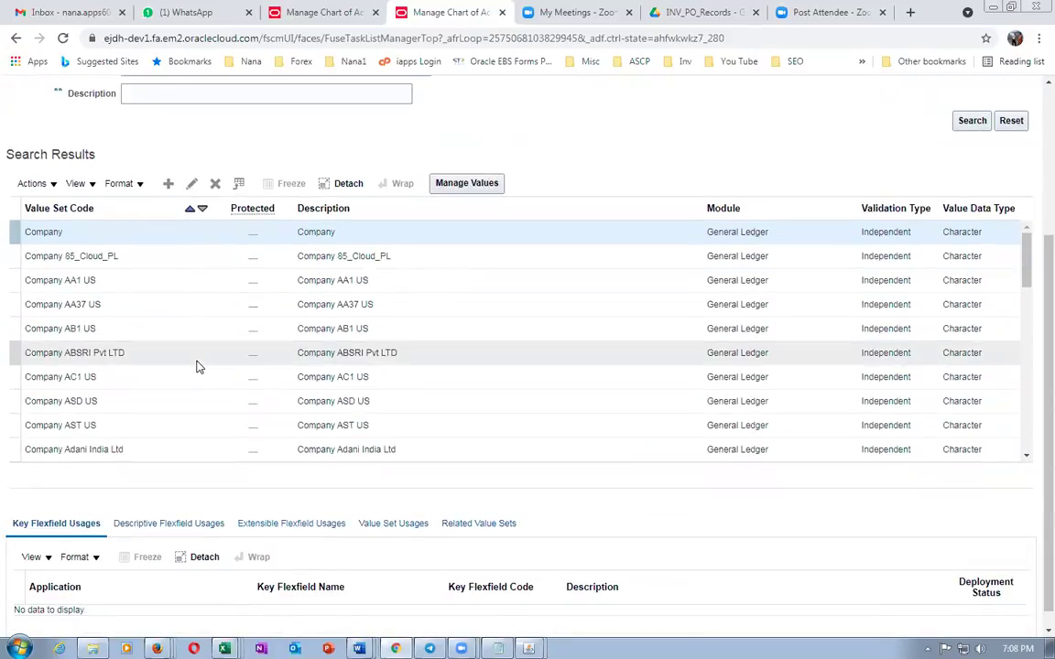
{"action": "scroll", "coordinate": [198, 365], "scroll_direction": "down", "scroll_amount": 2}
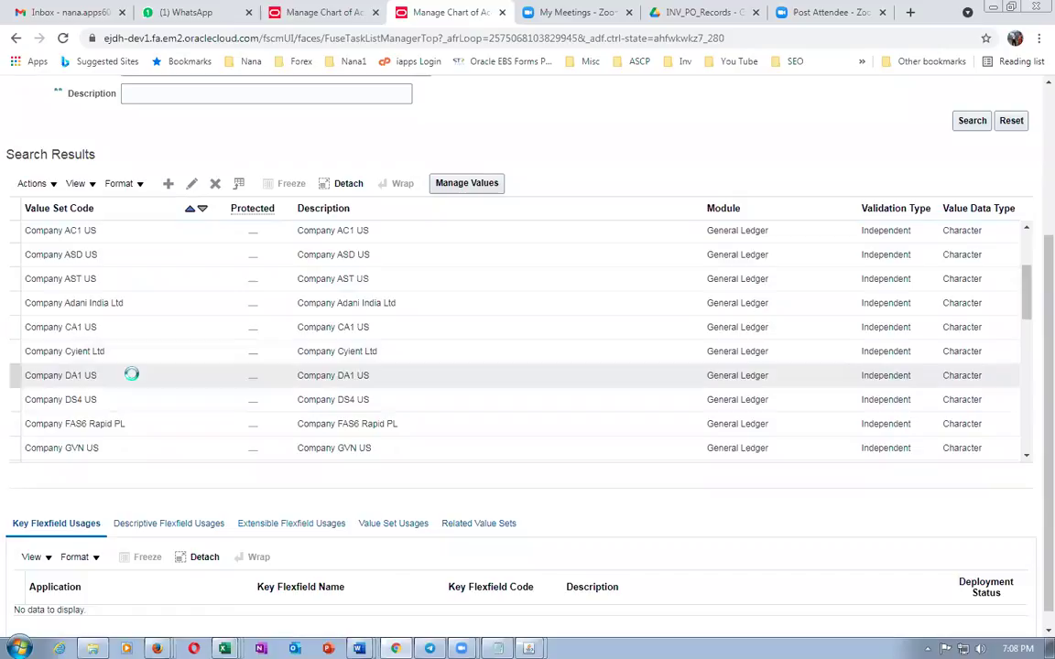
{"action": "scroll", "coordinate": [276, 404], "scroll_direction": "up", "scroll_amount": 5}
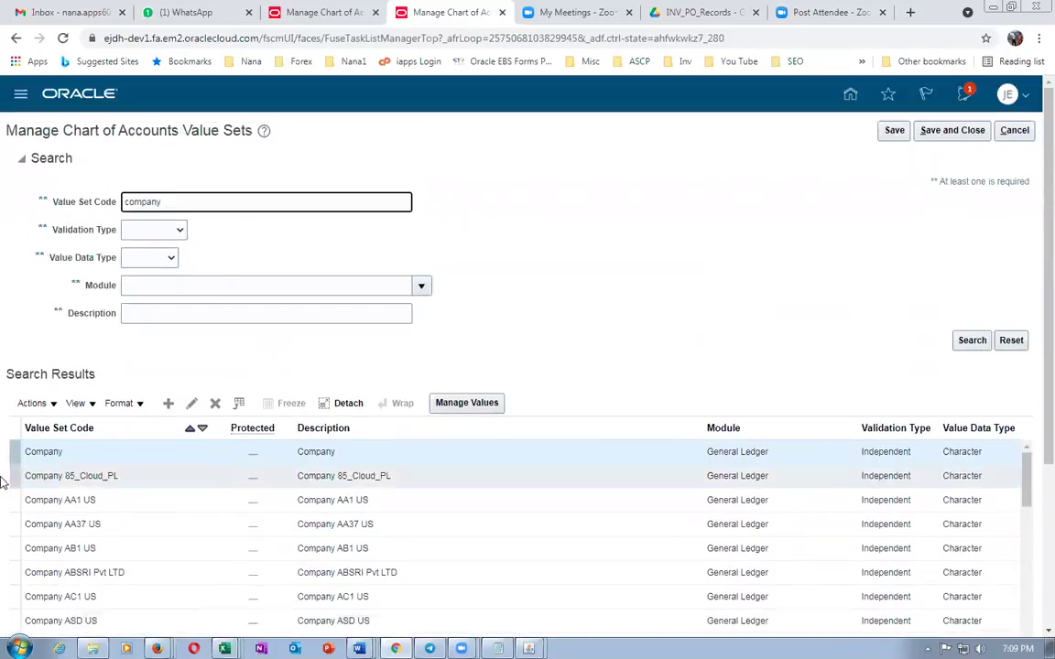
{"action": "left_click", "coordinate": [103, 458]}
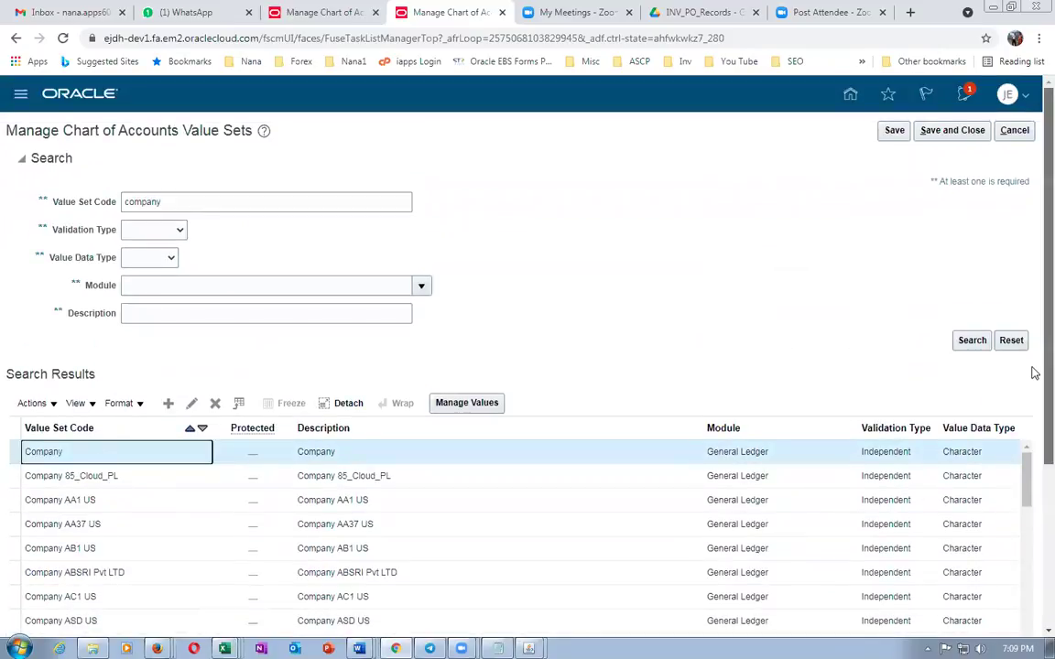
{"action": "scroll", "coordinate": [1033, 403], "scroll_direction": "down", "scroll_amount": 3}
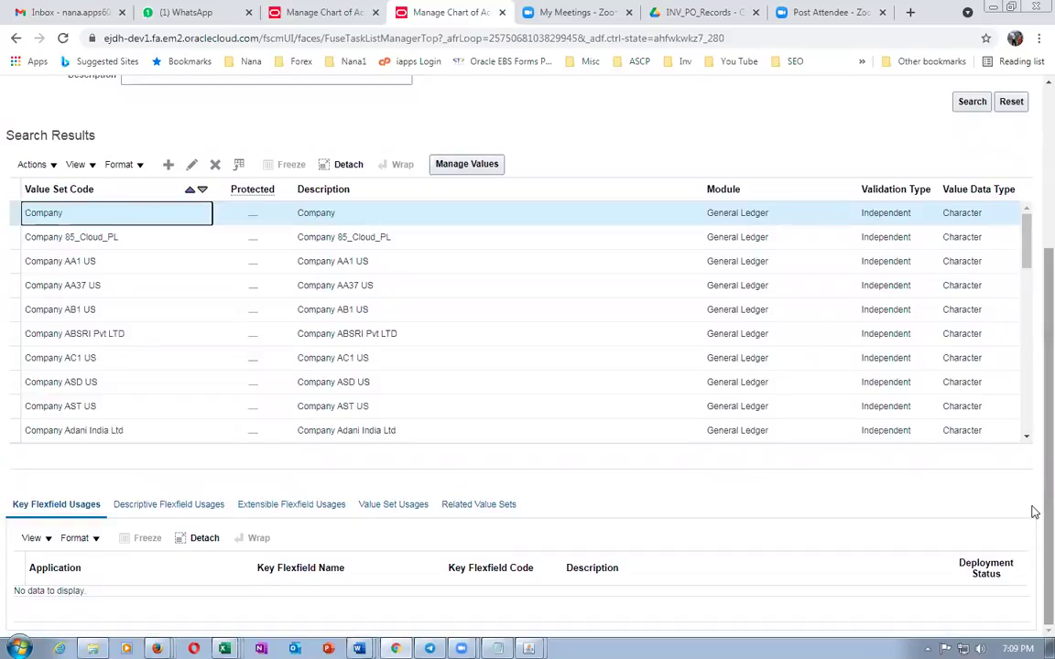
{"action": "left_click", "coordinate": [1027, 257]}
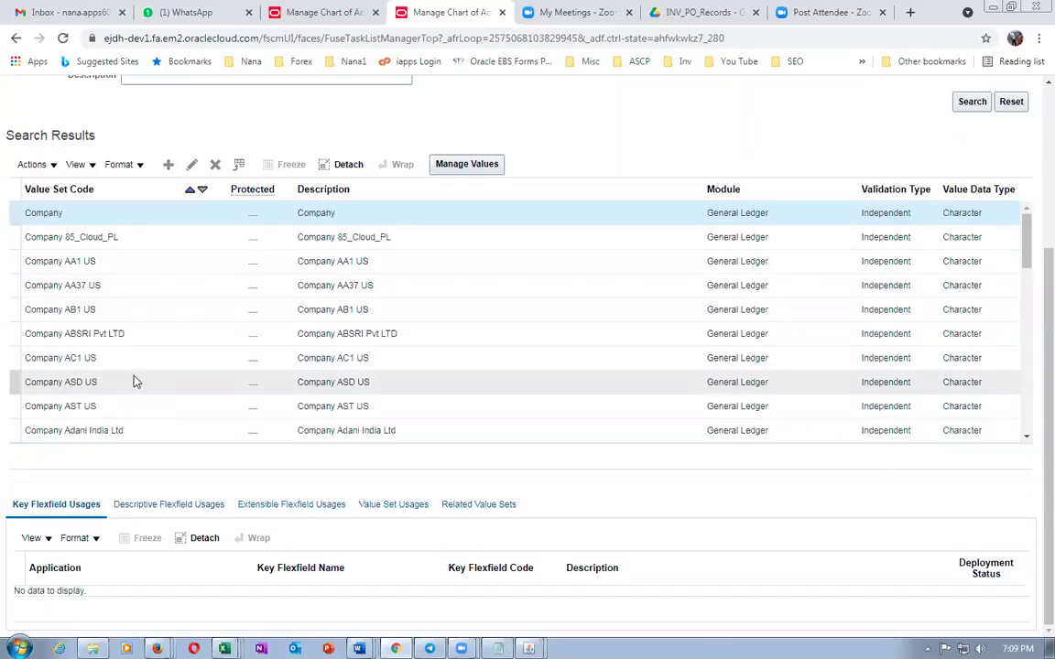
{"action": "key", "text": "alt+Tab"}
{"action": "key", "text": "alt+Tab"}
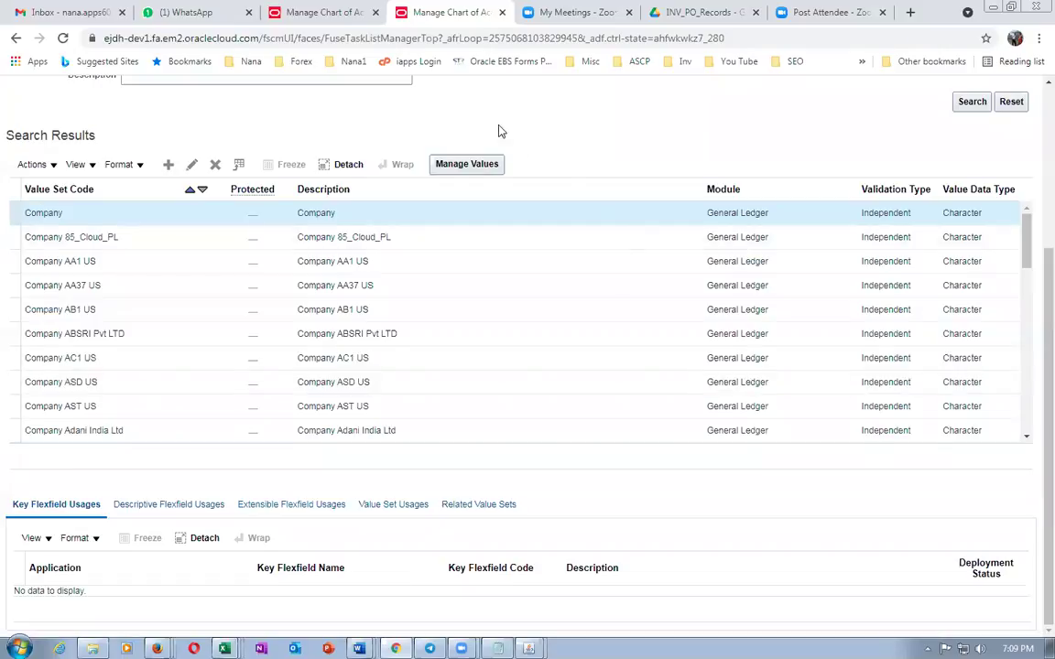
{"action": "left_click", "coordinate": [325, 13]}
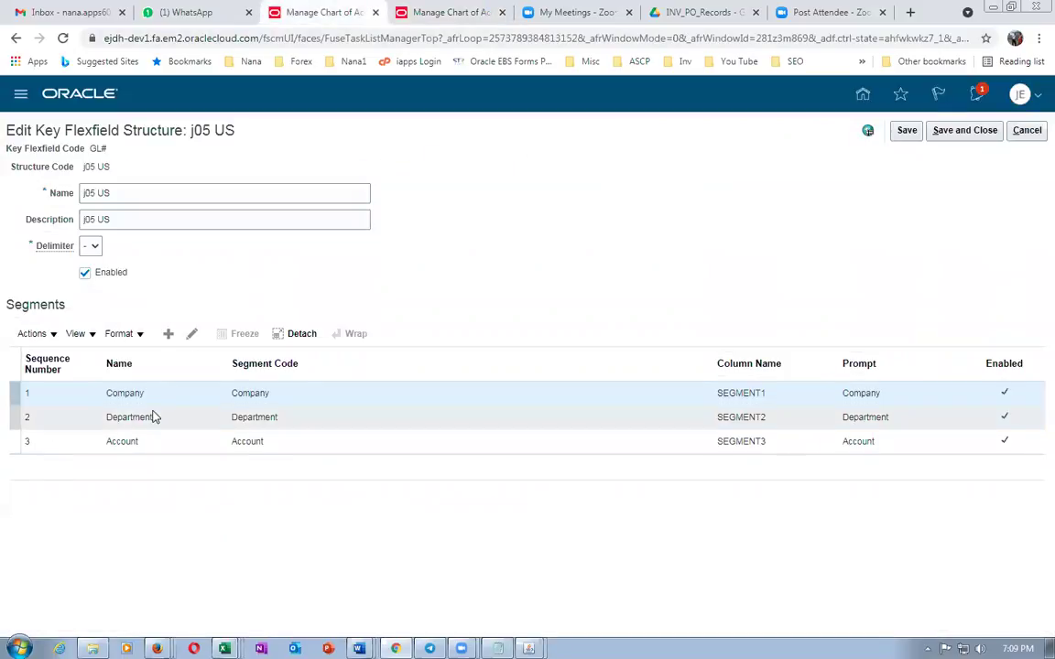
Leave the structure edit without saving and go to Manage Key Flexfield Structure Instances
{"action": "left_click", "coordinate": [129, 192]}
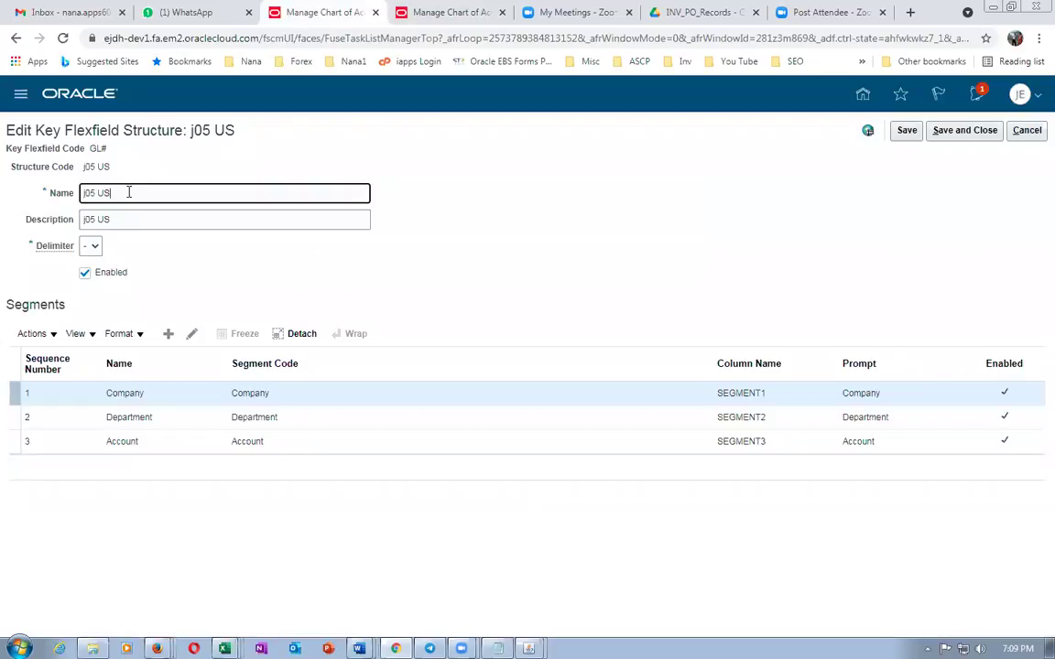
{"action": "left_click", "coordinate": [1027, 131]}
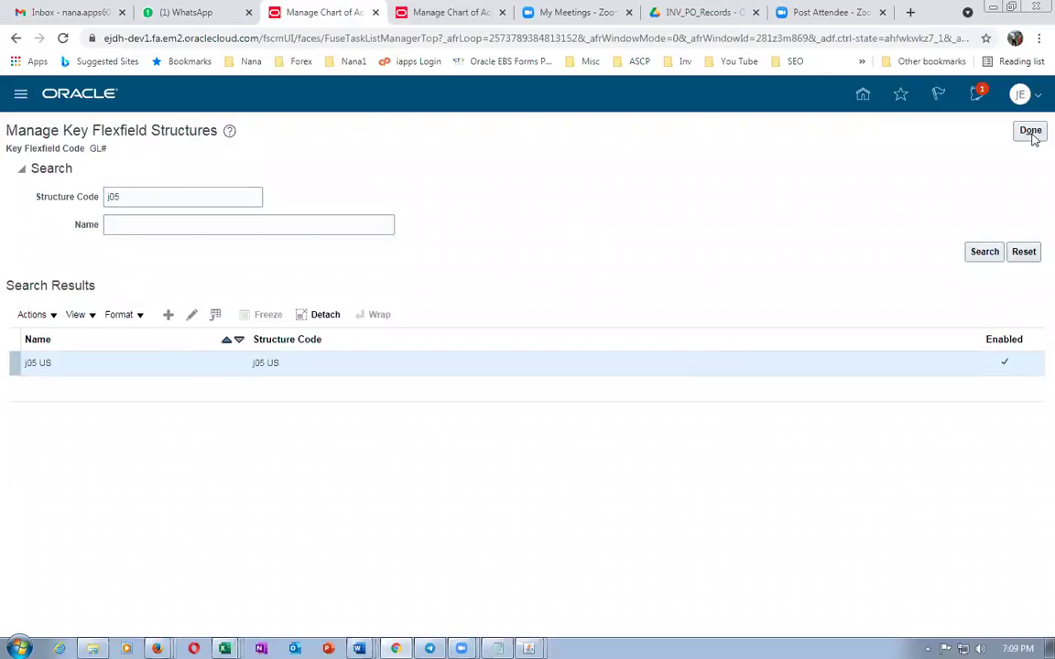
{"action": "left_click", "coordinate": [1030, 131]}
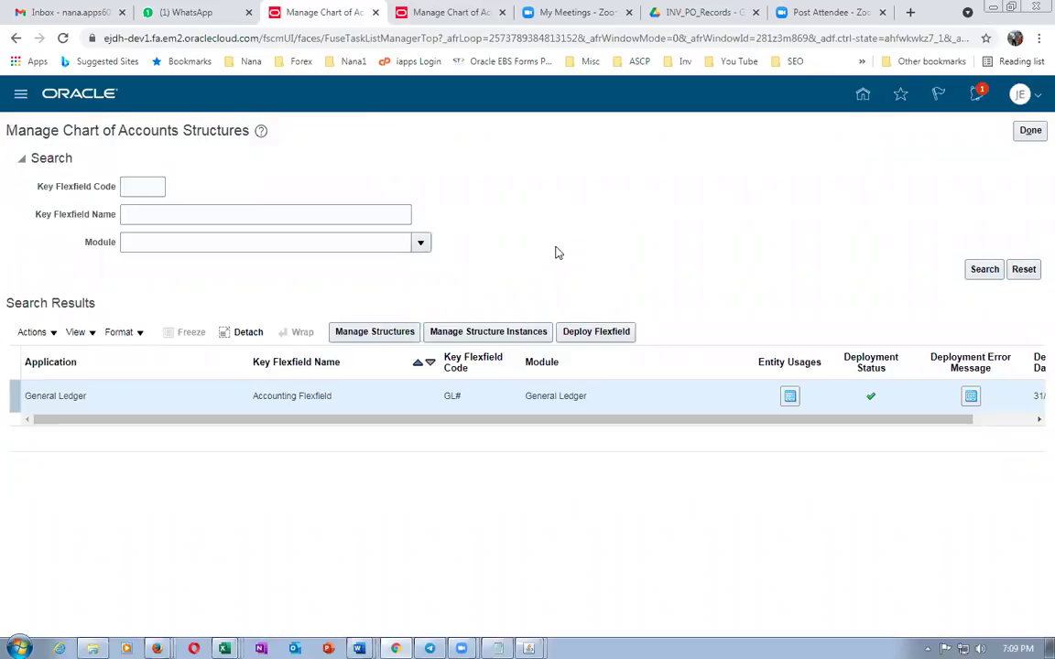
{"action": "left_click", "coordinate": [463, 332]}
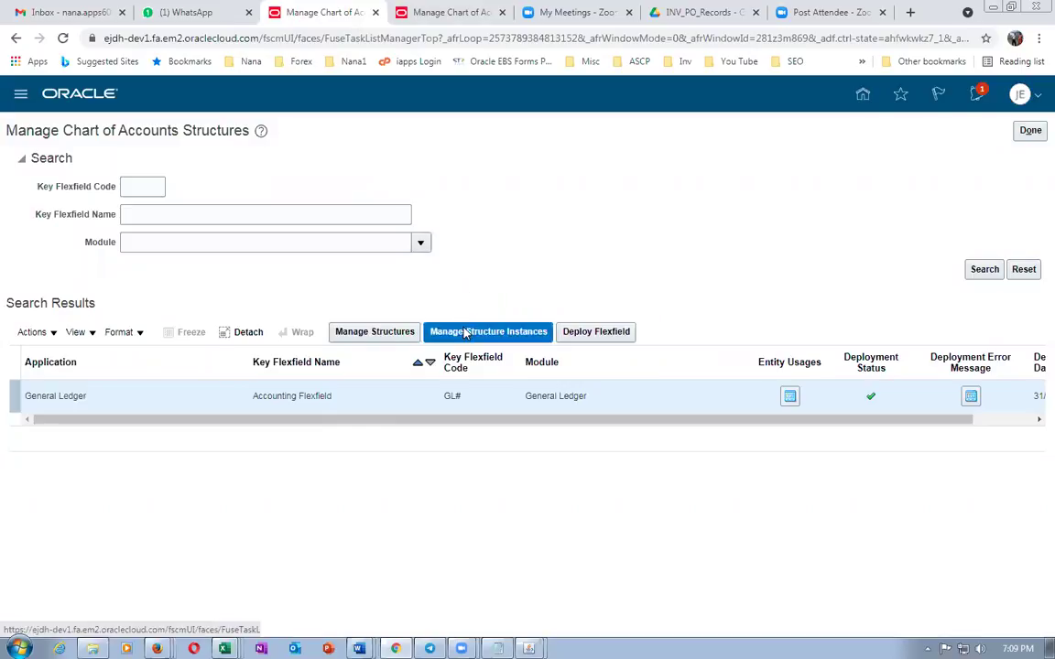
Search structure instances for code j05 and edit the j05 US instance
{"action": "left_click", "coordinate": [180, 199]}
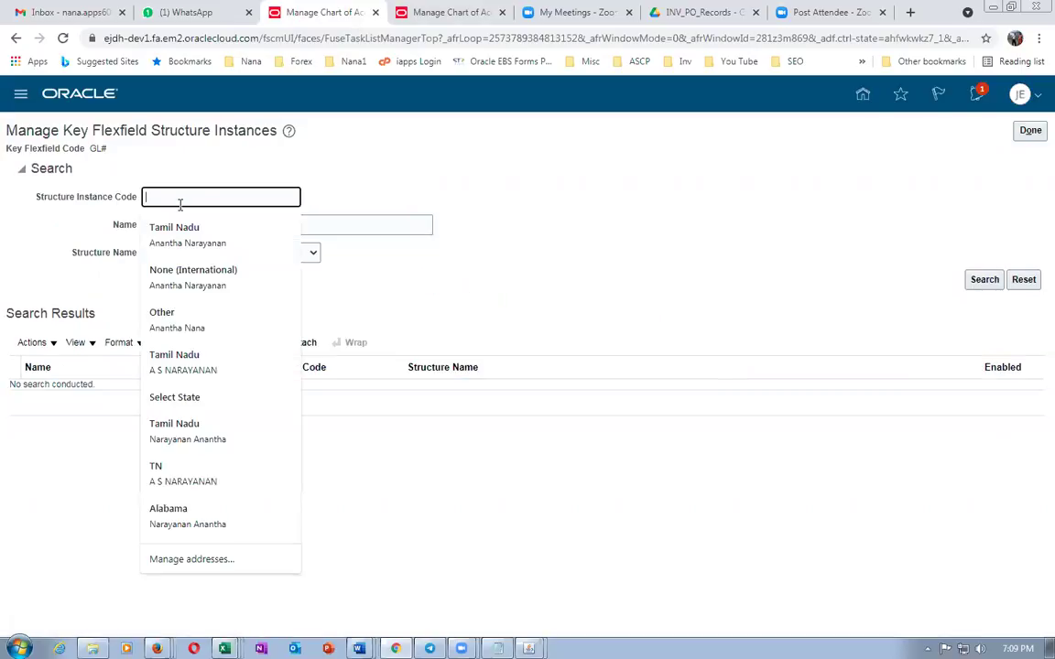
{"action": "type", "text": "I"}
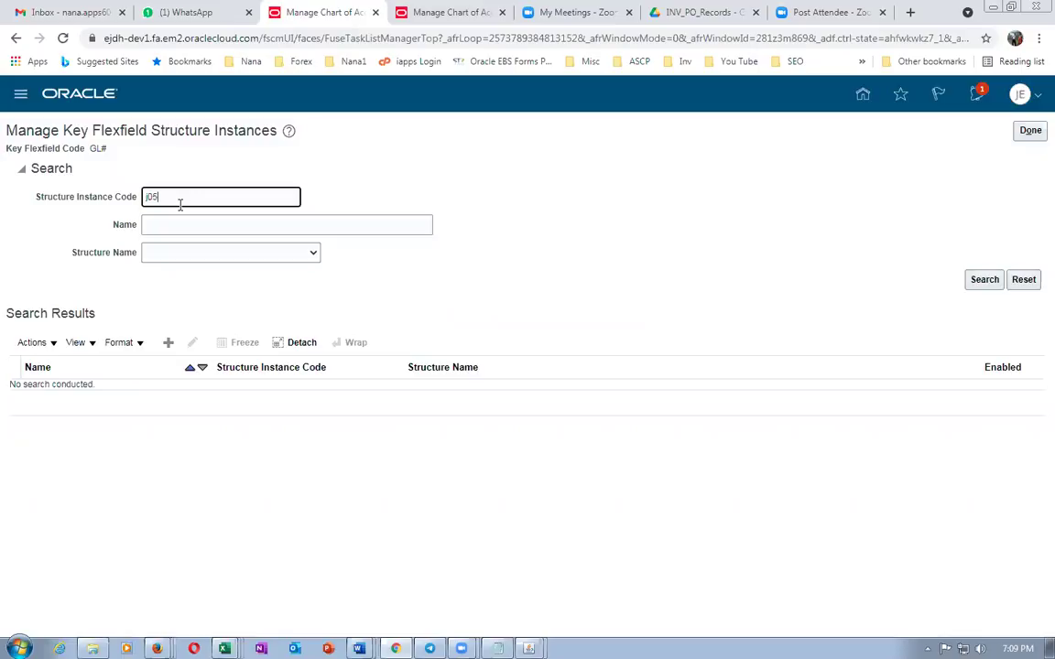
{"action": "key", "text": "Return"}
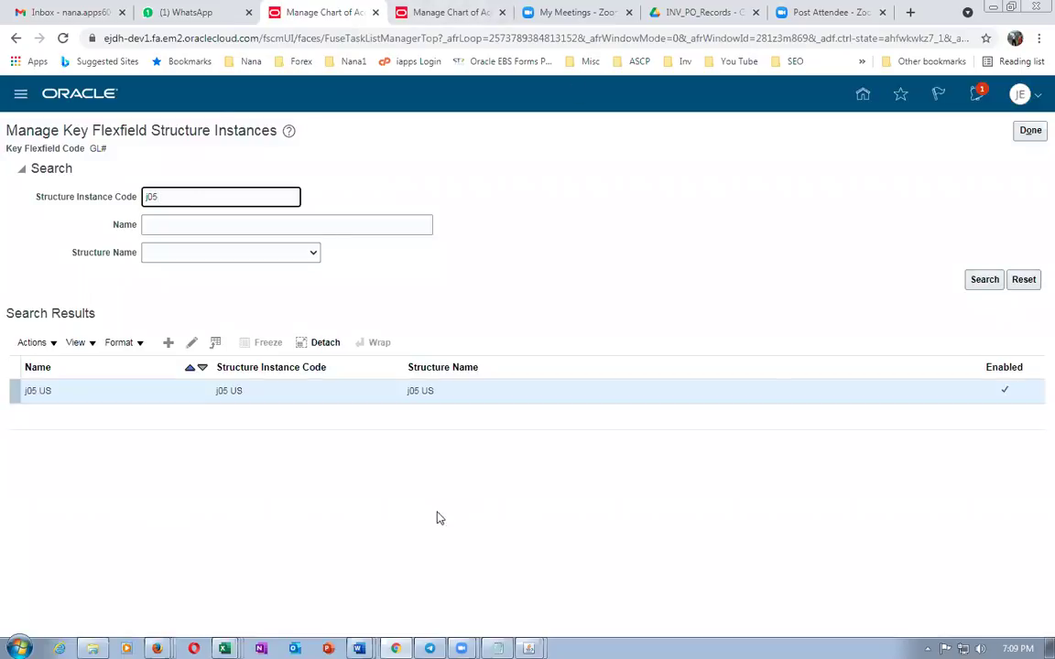
{"action": "left_click", "coordinate": [192, 343]}
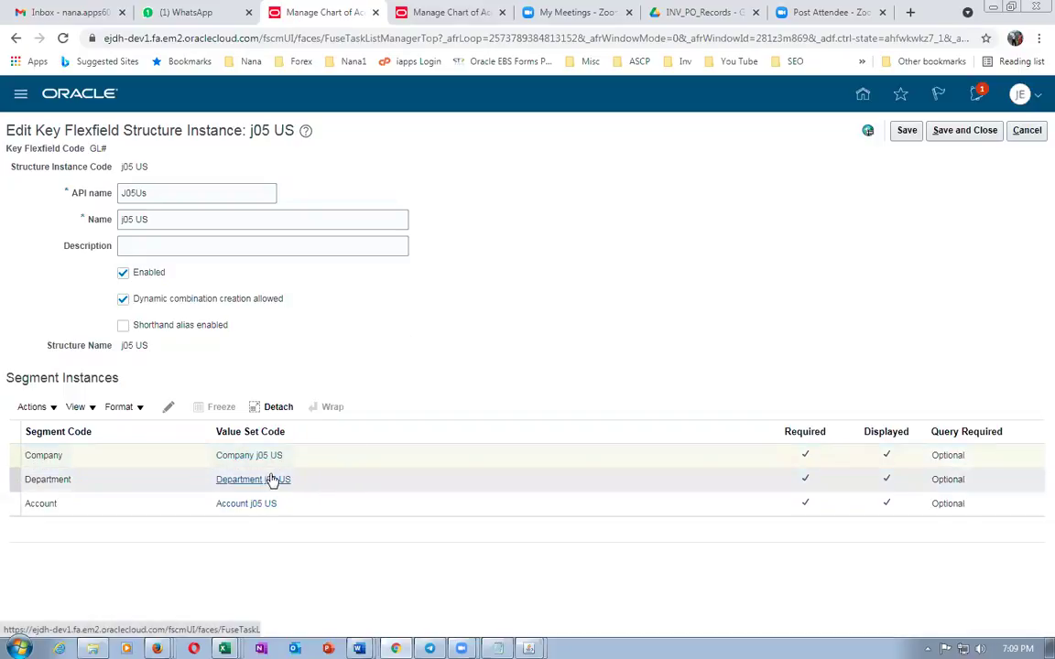
Search value sets for 'j05 us' and compare with the j05 US structure instance
{"action": "left_click", "coordinate": [451, 15]}
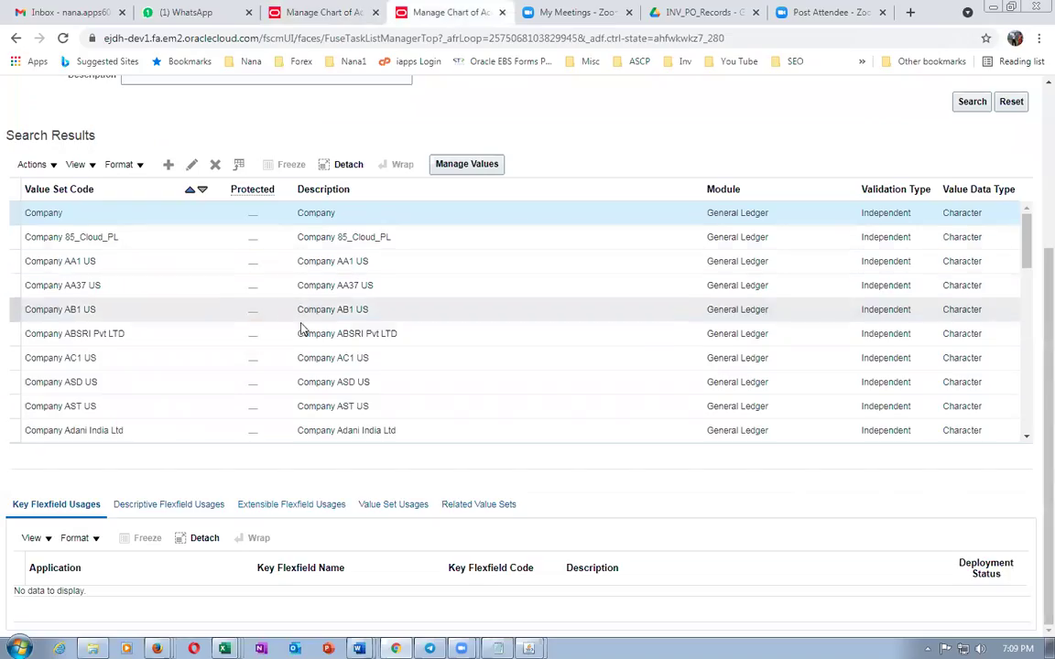
{"action": "scroll", "coordinate": [301, 329], "scroll_direction": "up", "scroll_amount": 3}
{"action": "left_click", "coordinate": [212, 204]}
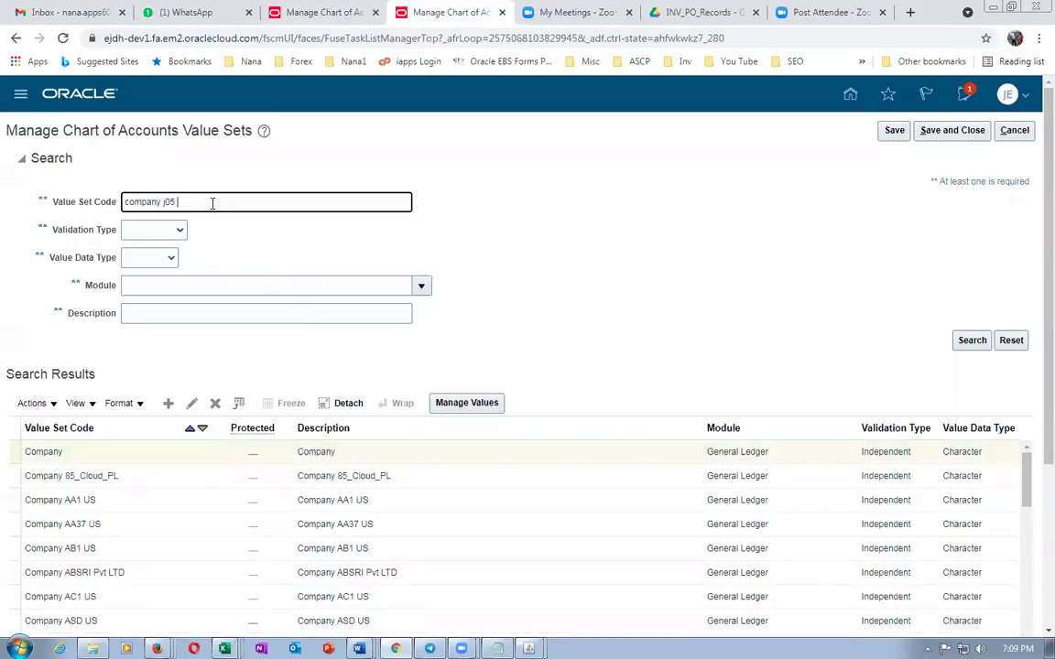
{"action": "type", "text": "j05 us"}
{"action": "left_click", "coordinate": [691, 316]}
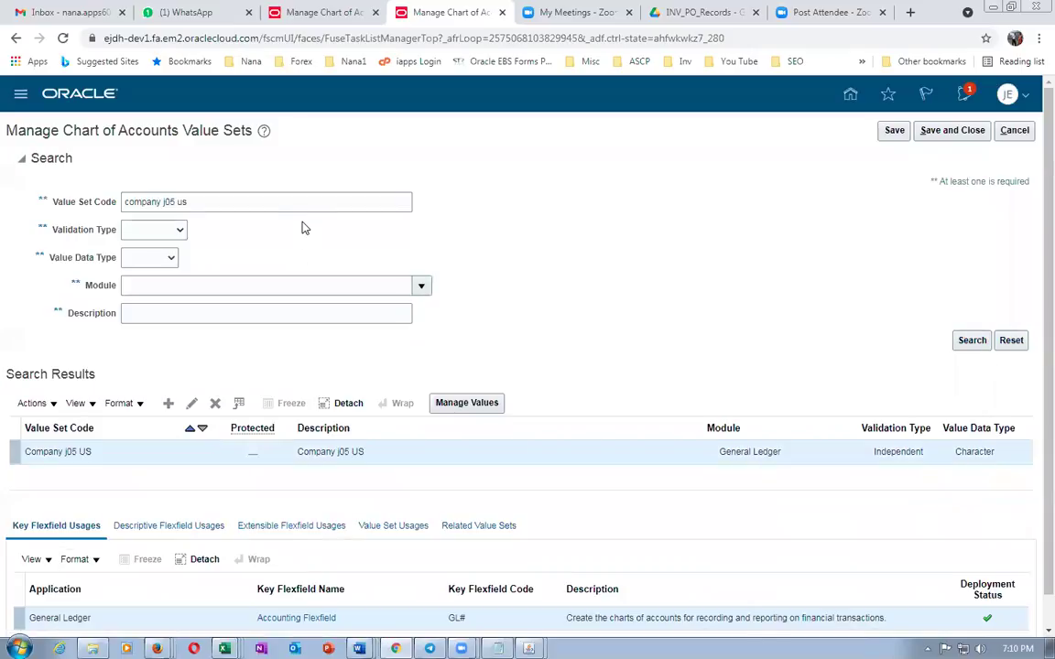
{"action": "scroll", "coordinate": [149, 612], "scroll_direction": "down", "scroll_amount": 1}
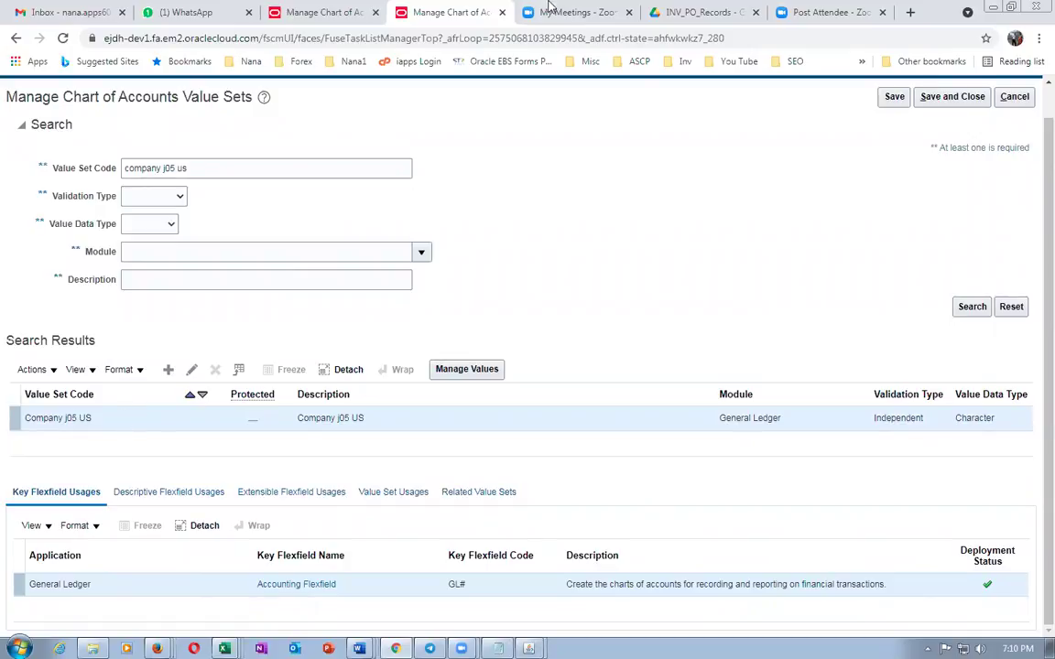
{"action": "left_click", "coordinate": [316, 13]}
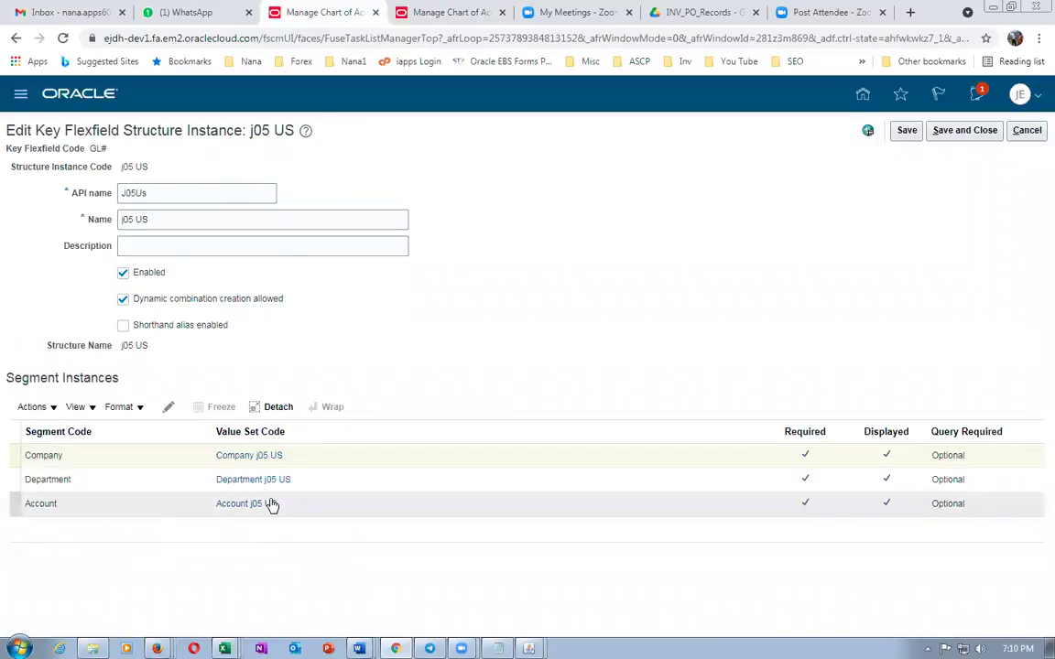
Search value set code 'Account j05 us' to find the Account j05 US value set
{"action": "key", "text": "ctrl+Tab"}
{"action": "left_click", "coordinate": [206, 167]}
{"action": "key", "text": "BackSpace"}
{"action": "key", "text": "BackSpace"}
{"action": "key", "text": "BackSpace"}
{"action": "key", "text": "BackSpace"}
{"action": "key", "text": "BackSpace"}
{"action": "key", "text": "BackSpace"}
{"action": "key", "text": "BackSpace"}
{"action": "key", "text": "BackSpace"}
{"action": "key", "text": "BackSpace"}
{"action": "key", "text": "BackSpace"}
{"action": "key", "text": "BackSpace"}
{"action": "key", "text": "BackSpace"}
{"action": "key", "text": "BackSpace"}
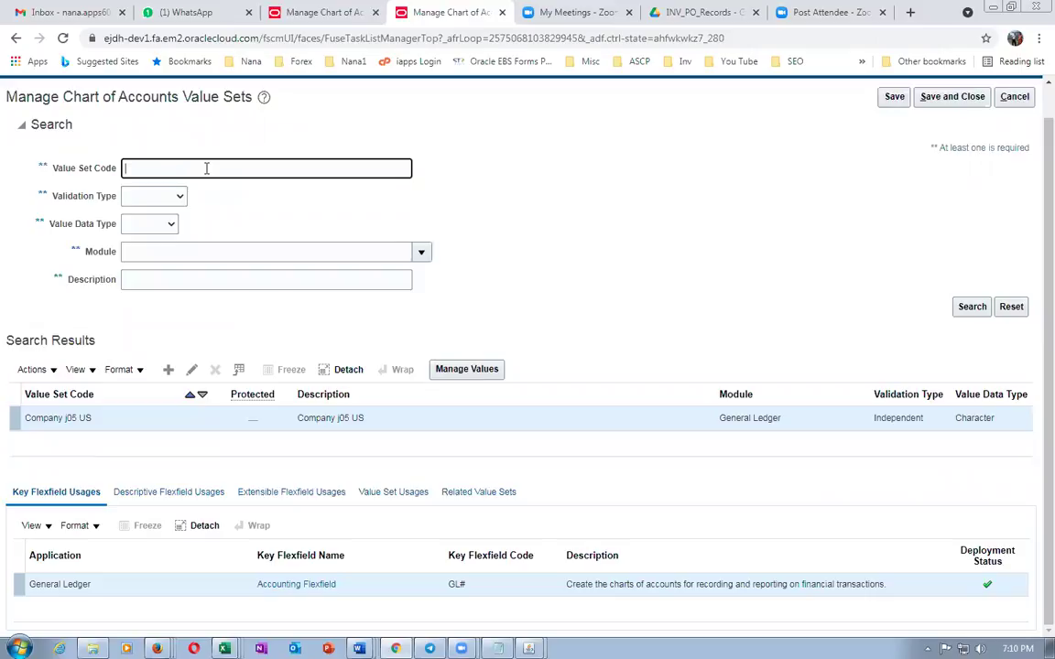
{"action": "type", "text": "Account j05 us"}
{"action": "key", "text": "alt+Tab"}
{"action": "key", "text": "alt+Tab"}
{"action": "left_click", "coordinate": [323, 11]}
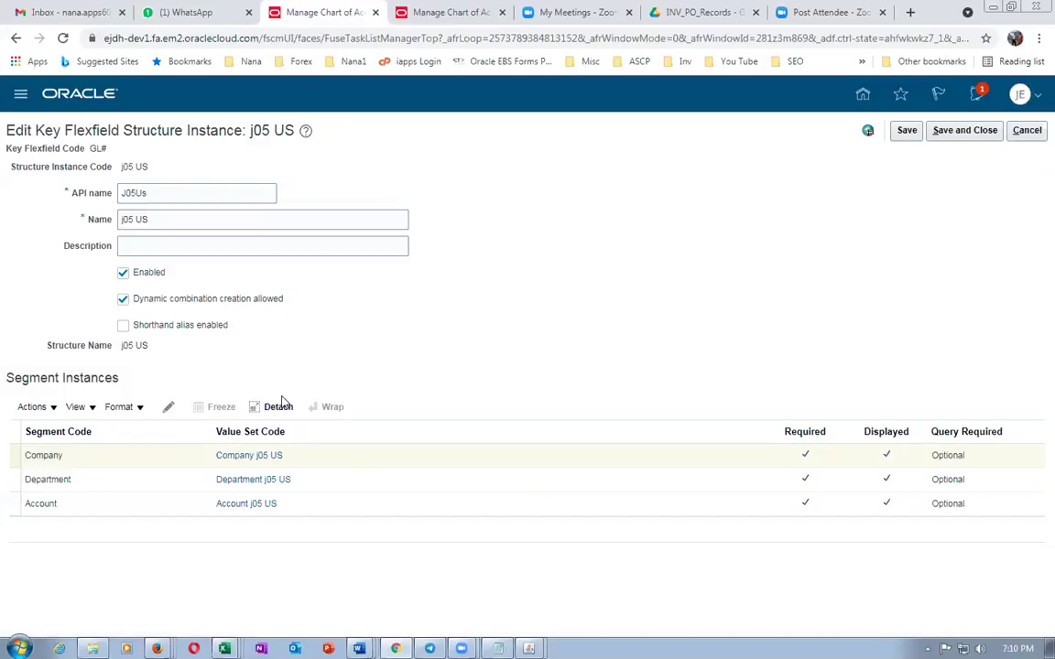
{"action": "left_click", "coordinate": [450, 13]}
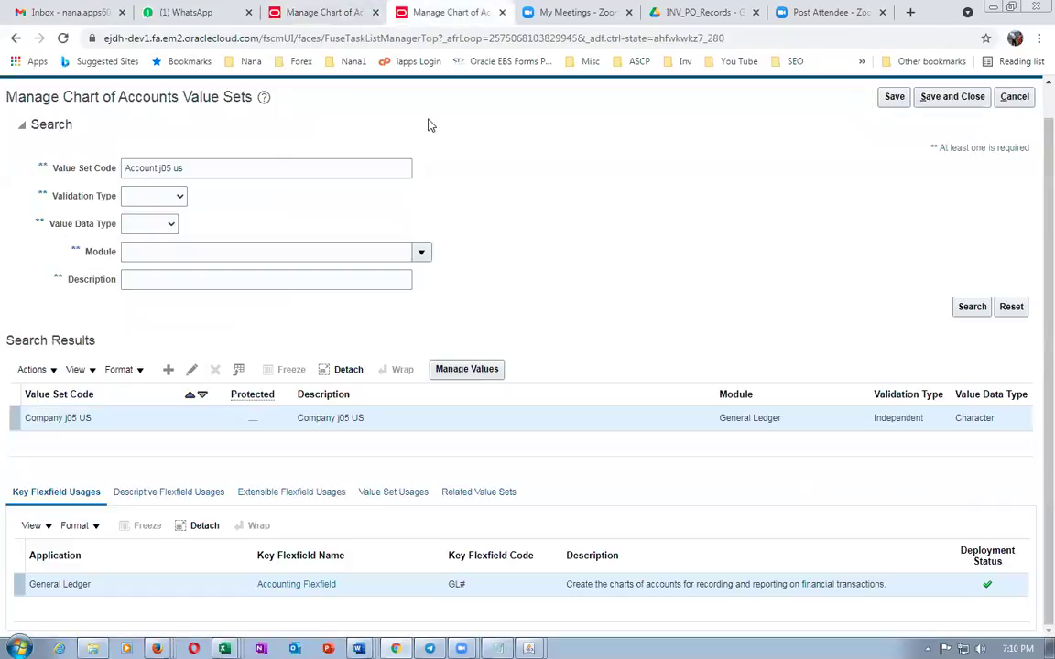
{"action": "left_click", "coordinate": [974, 309]}
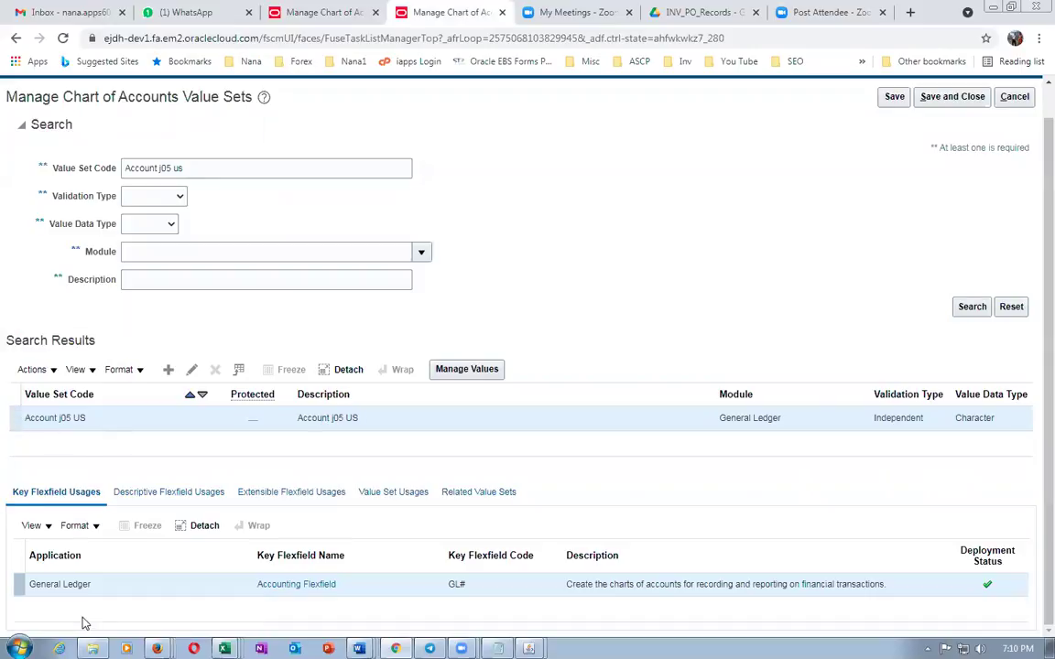
{"action": "left_click", "coordinate": [9, 585]}
{"action": "mouse_move", "coordinate": [223, 647]}
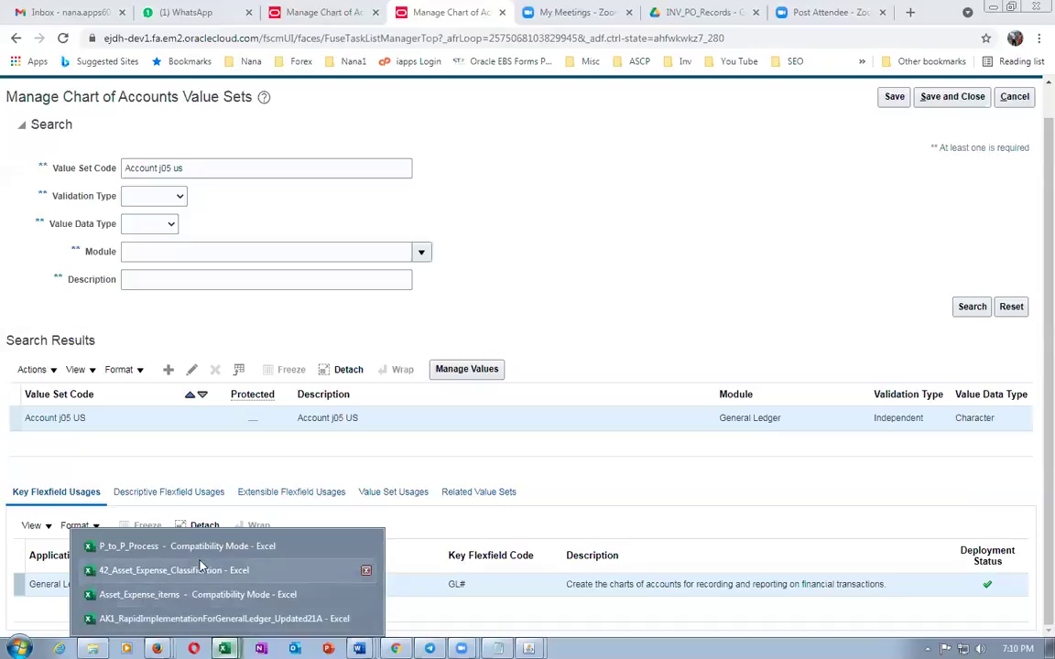
{"action": "left_click", "coordinate": [186, 619]}
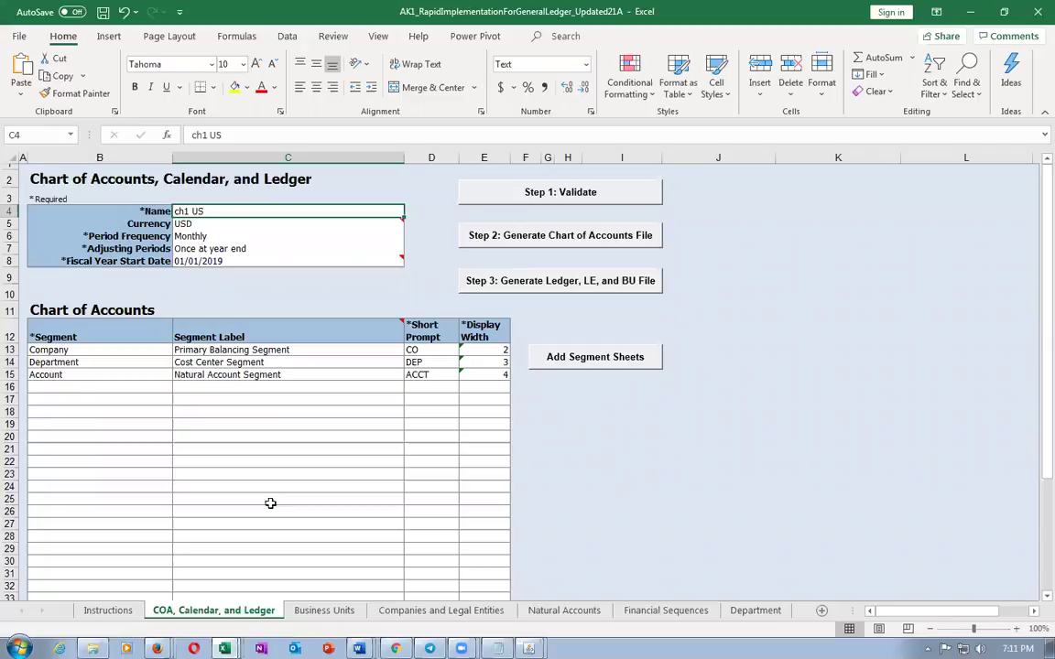
{"action": "key", "text": "alt+Tab"}
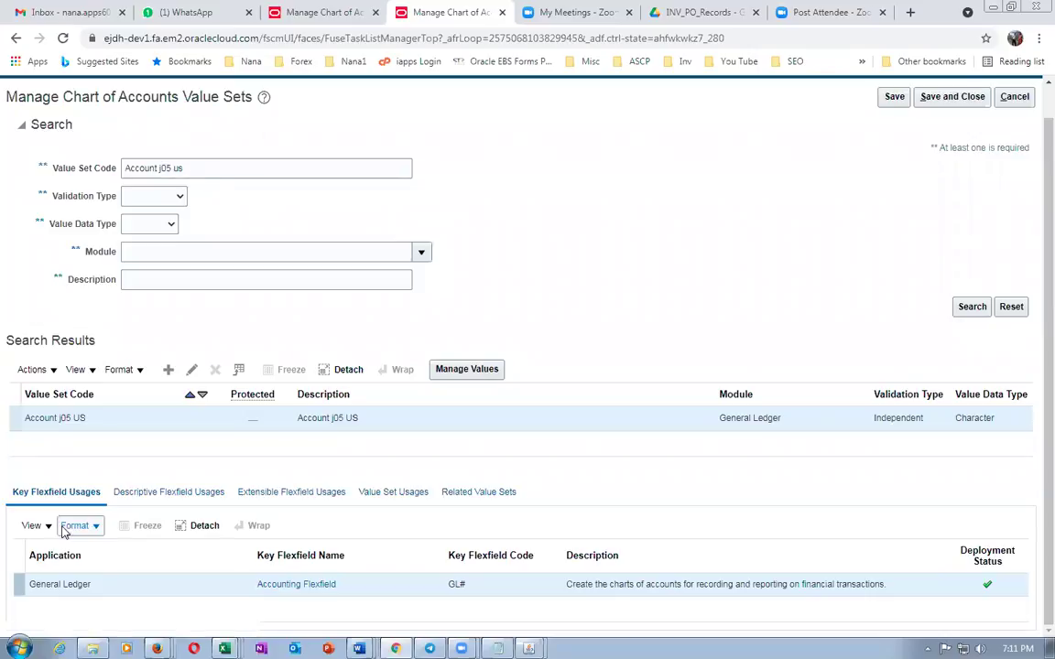
List the existing Account j05 US values, such as 1110 Cash
{"action": "left_click", "coordinate": [485, 370]}
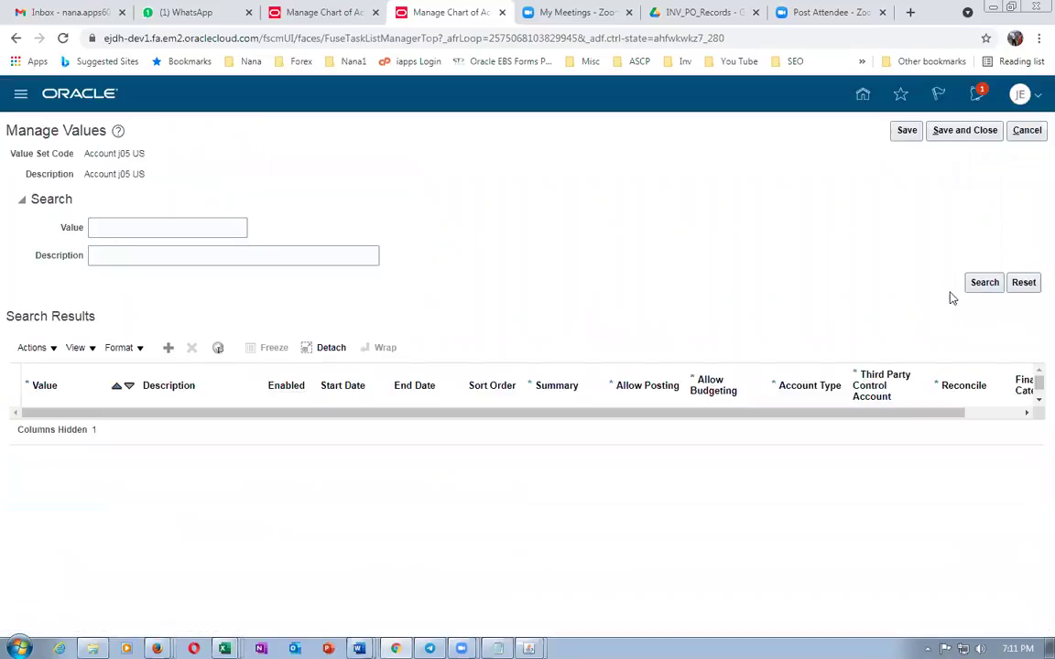
{"action": "left_click", "coordinate": [972, 283]}
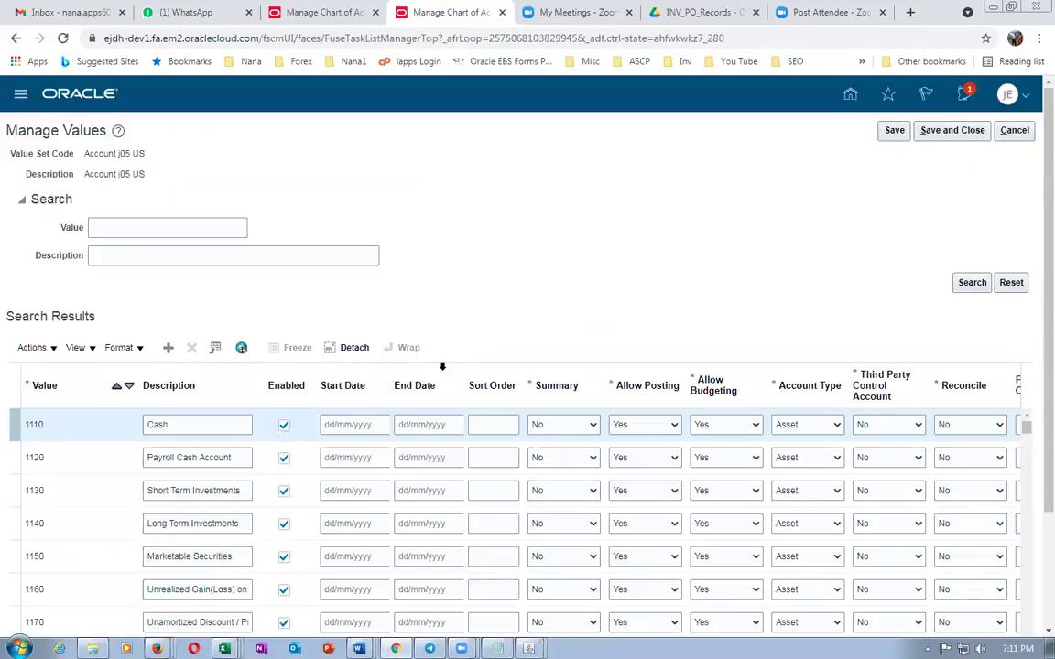
{"action": "scroll", "coordinate": [90, 518], "scroll_direction": "down", "scroll_amount": 3}
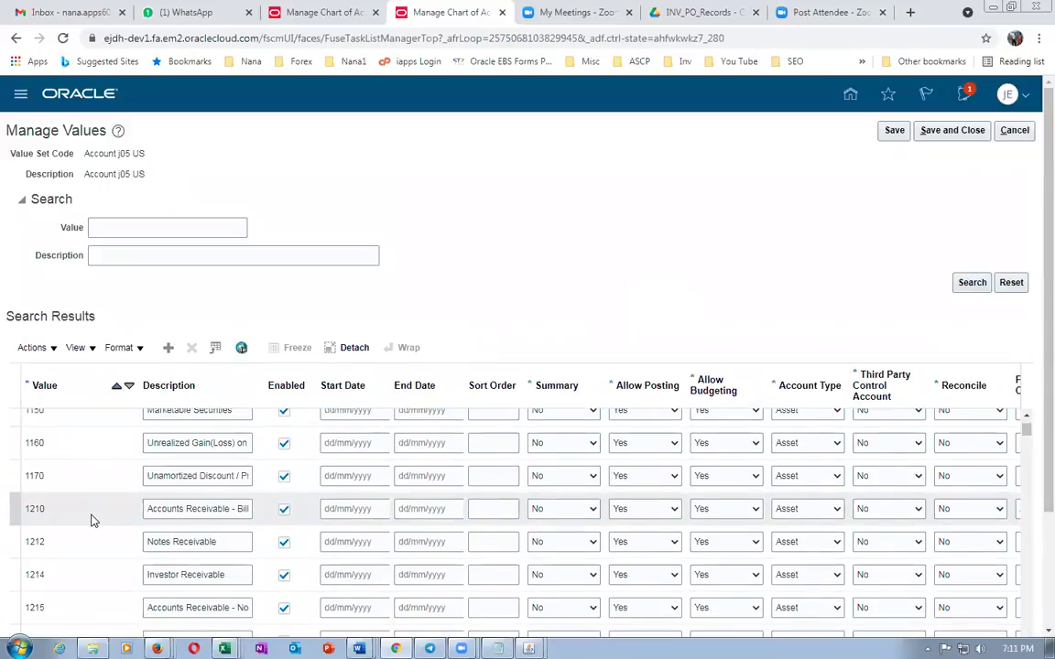
{"action": "scroll", "coordinate": [79, 448], "scroll_direction": "up", "scroll_amount": 3}
{"action": "left_click", "coordinate": [48, 424]}
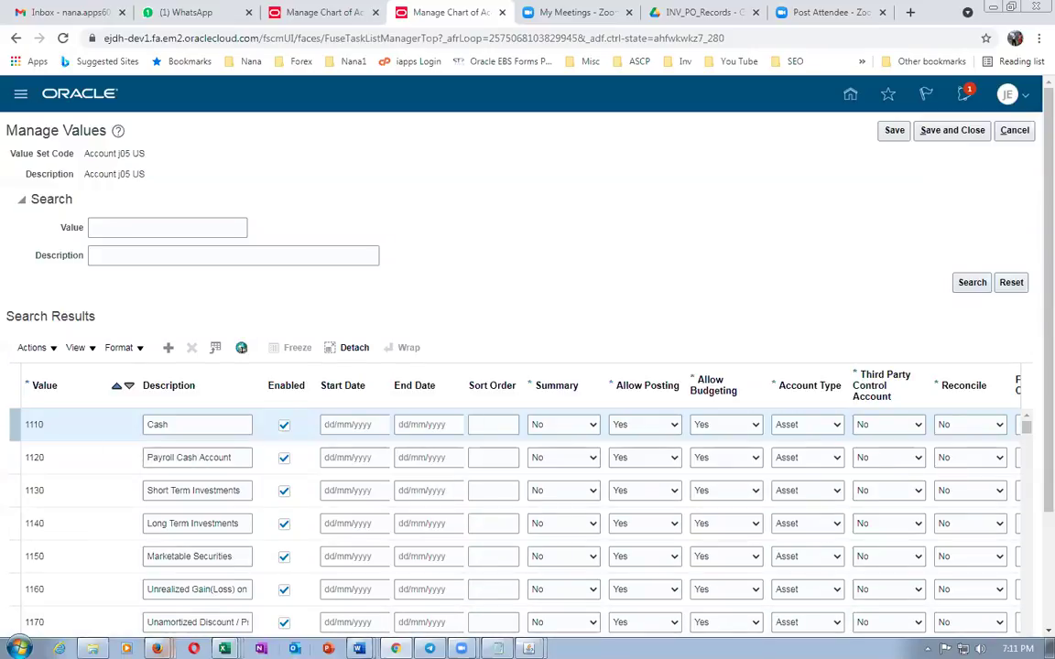
Check the Word account list through 1012, then add a new blank value row
{"action": "mouse_move", "coordinate": [359, 647]}
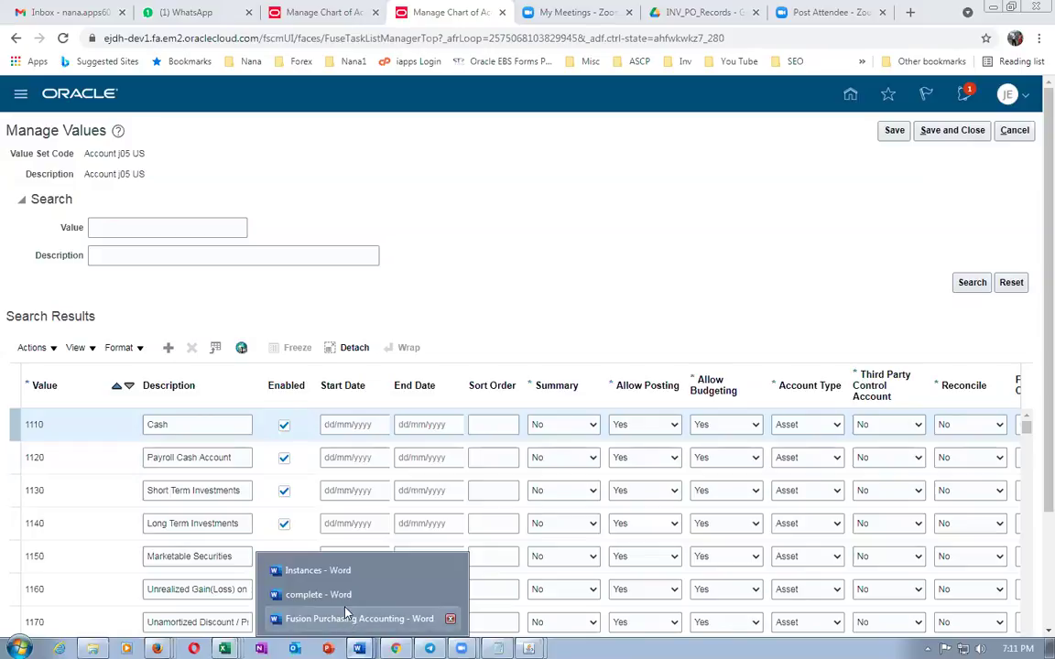
{"action": "left_click", "coordinate": [337, 623]}
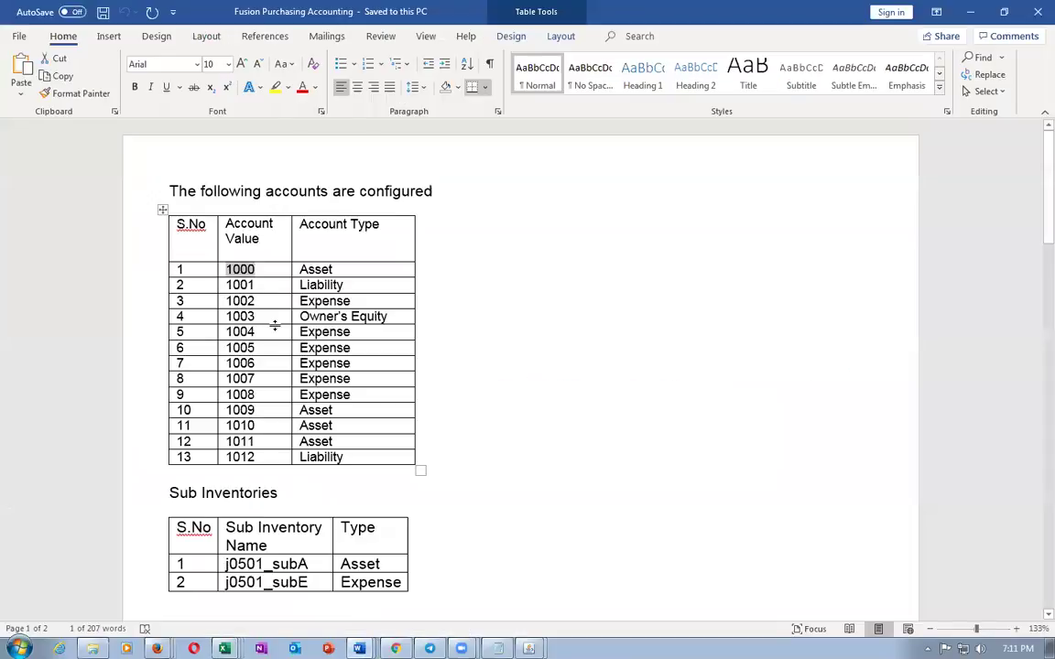
{"action": "left_click", "coordinate": [262, 456]}
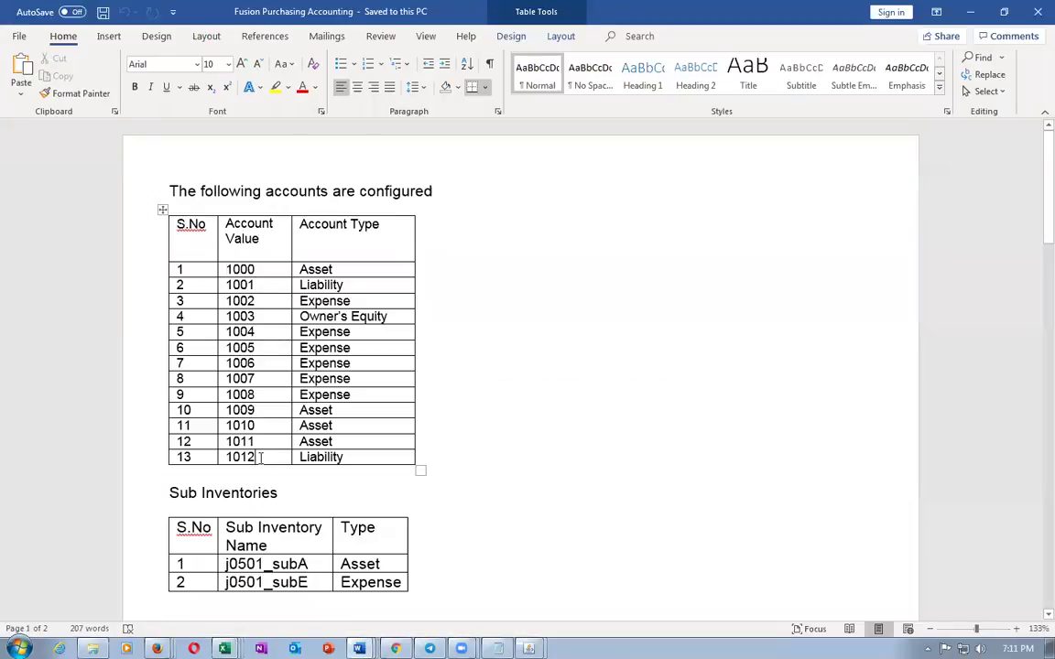
{"action": "key", "text": "alt+Tab"}
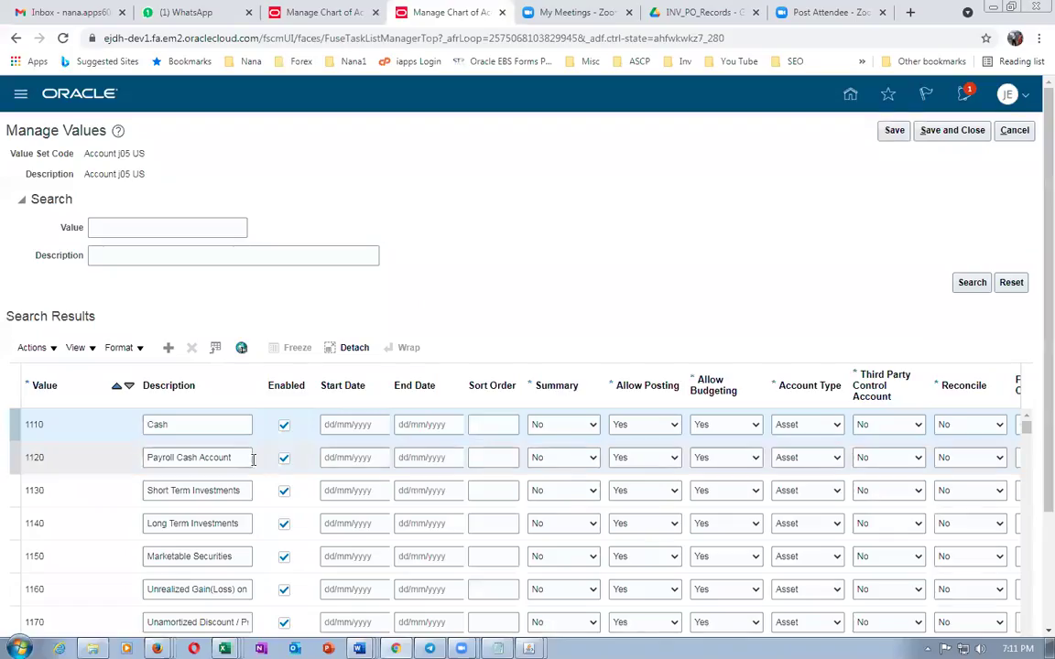
{"action": "left_click", "coordinate": [167, 352]}
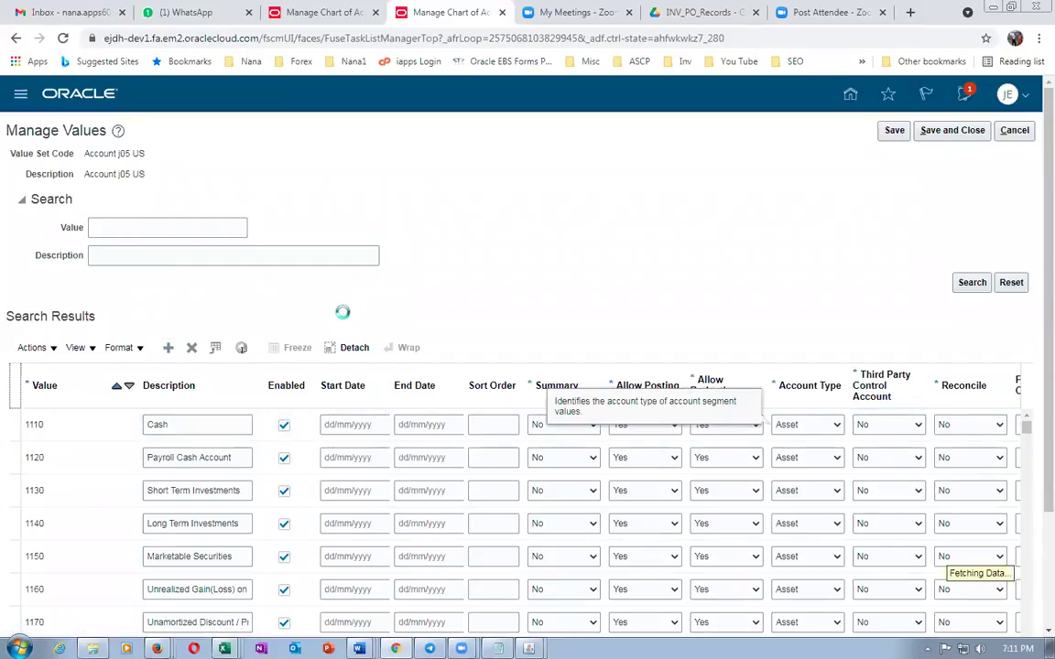
Enter value 1000 with description 1000 and Account Type Asset
{"action": "left_click", "coordinate": [50, 422]}
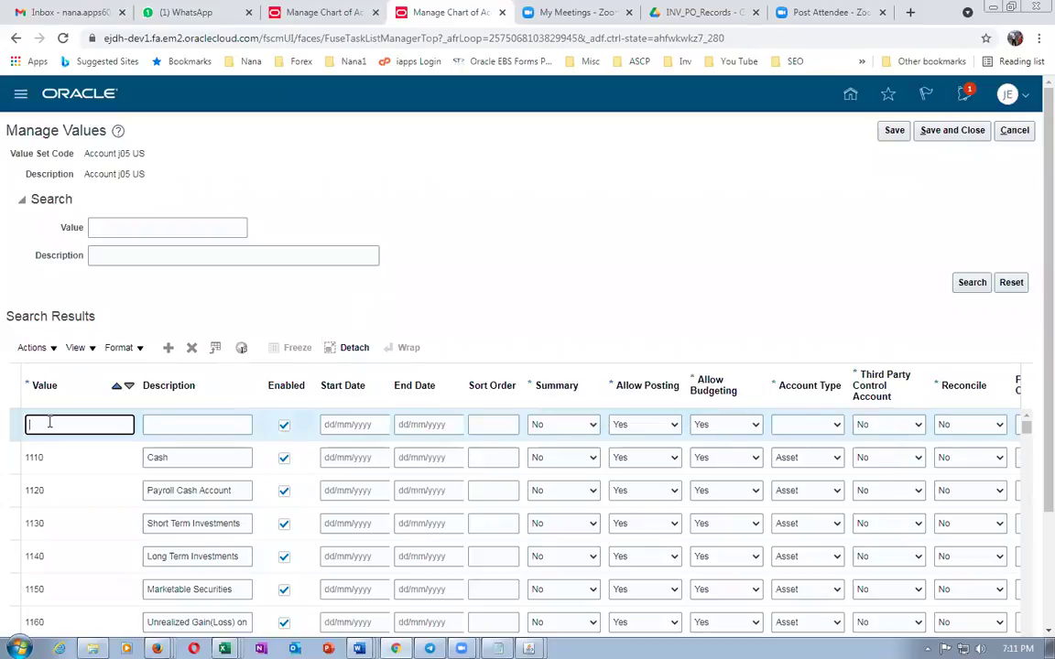
{"action": "type", "text": "1000"}
{"action": "key", "text": "Tab"}
{"action": "type", "text": "1000"}
{"action": "key", "text": "Tab"}
{"action": "key", "text": "alt+Tab"}
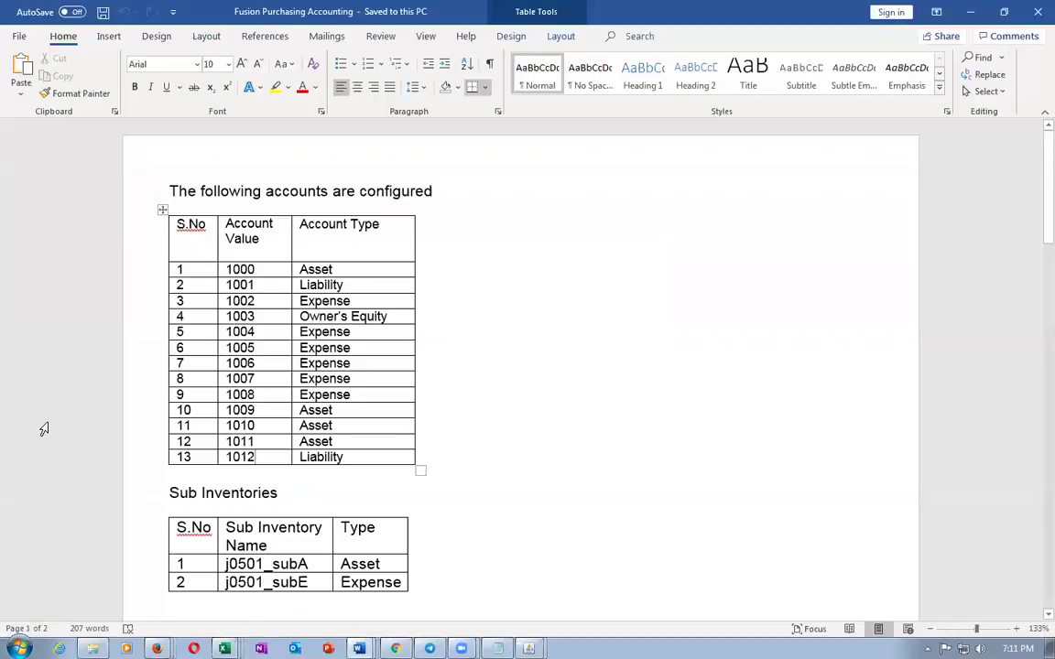
{"action": "key", "text": "alt+Tab"}
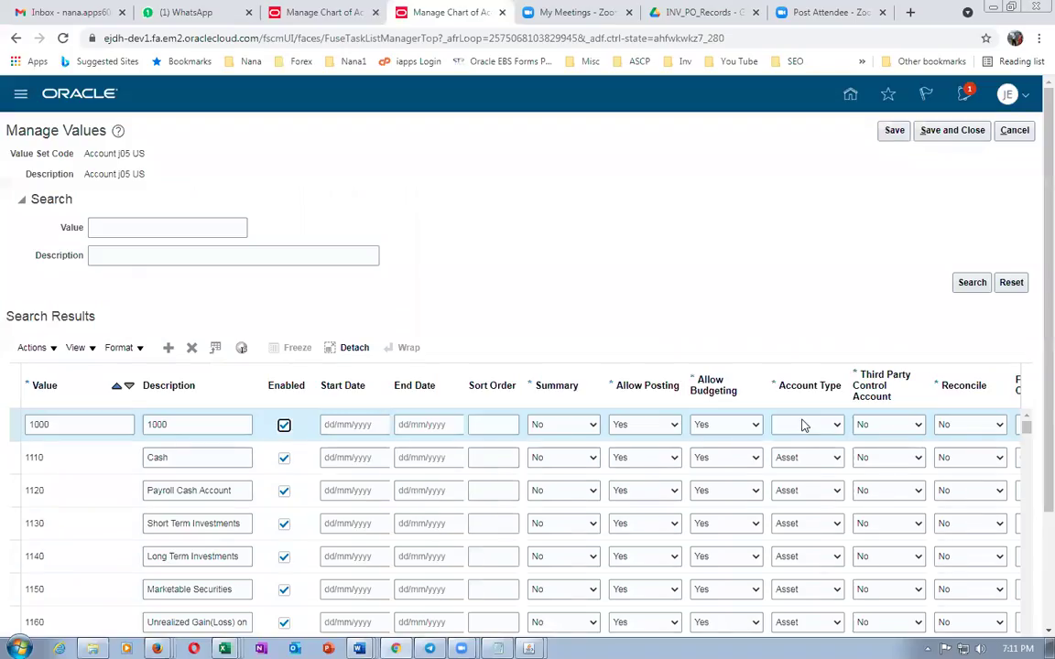
{"action": "left_click", "coordinate": [800, 424]}
{"action": "left_click", "coordinate": [787, 449]}
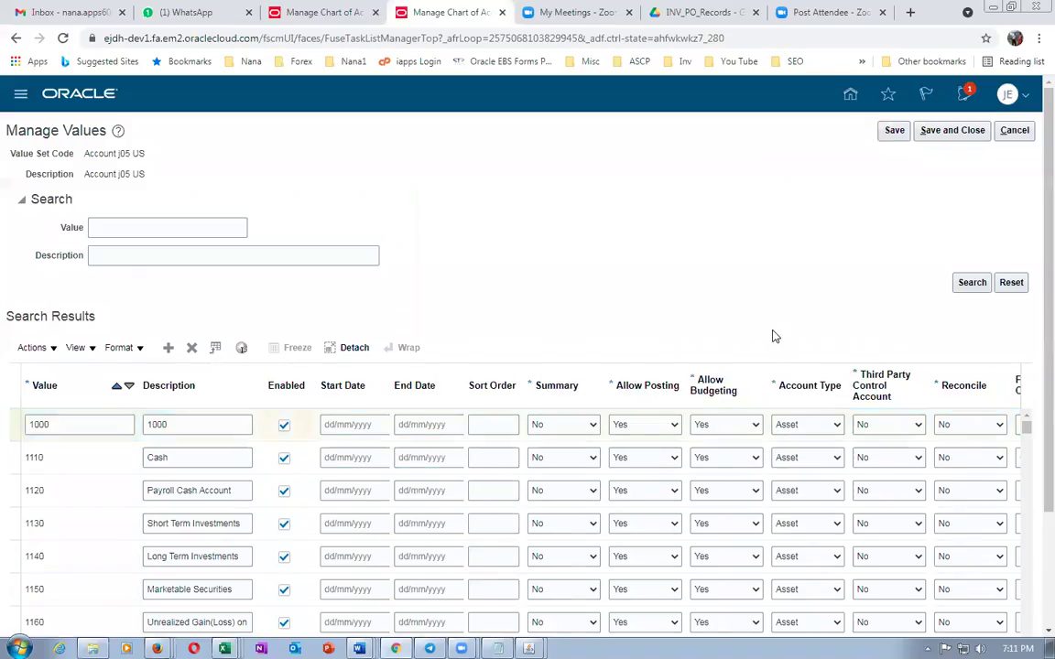
Save value 1000, which raises the Account Type required error (FND-2823)
{"action": "left_click", "coordinate": [894, 130]}
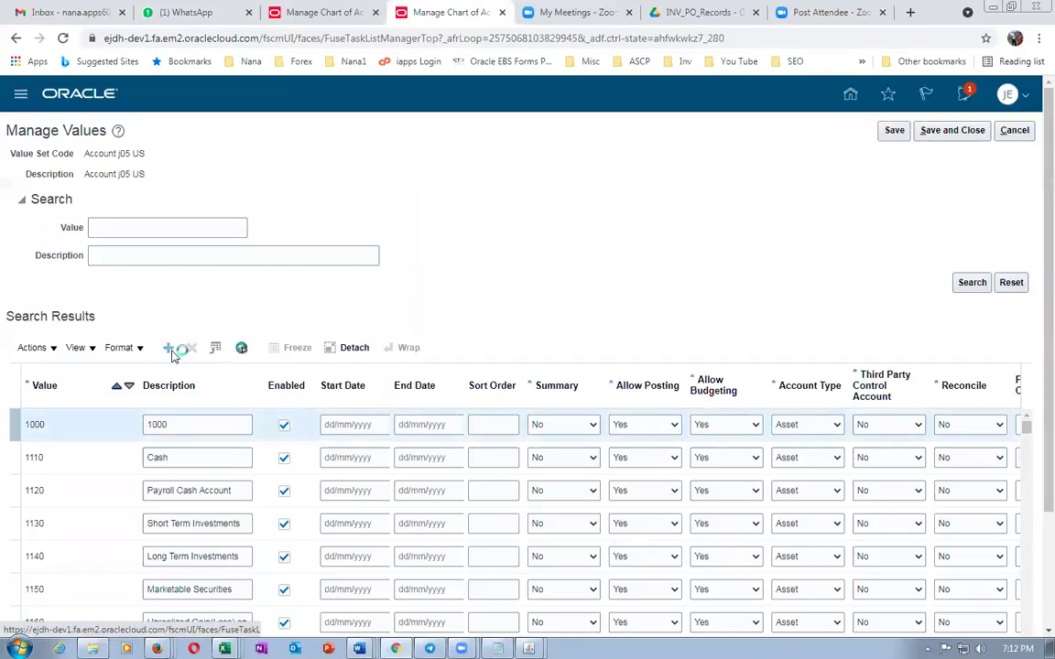
{"action": "key", "text": "alt+Tab"}
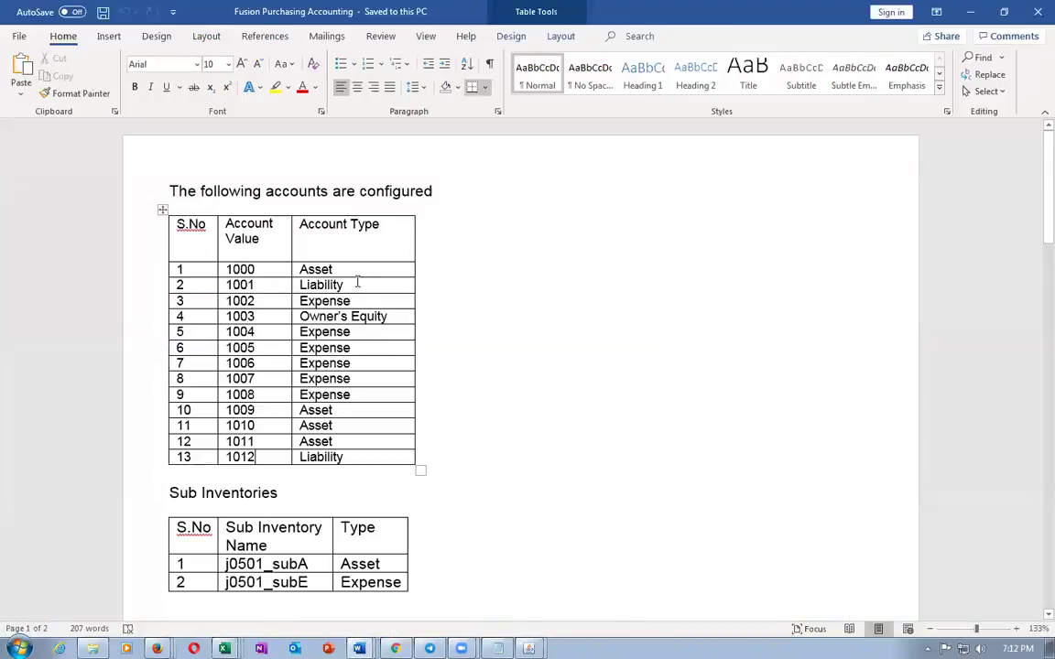
{"action": "key", "text": "alt+Tab"}
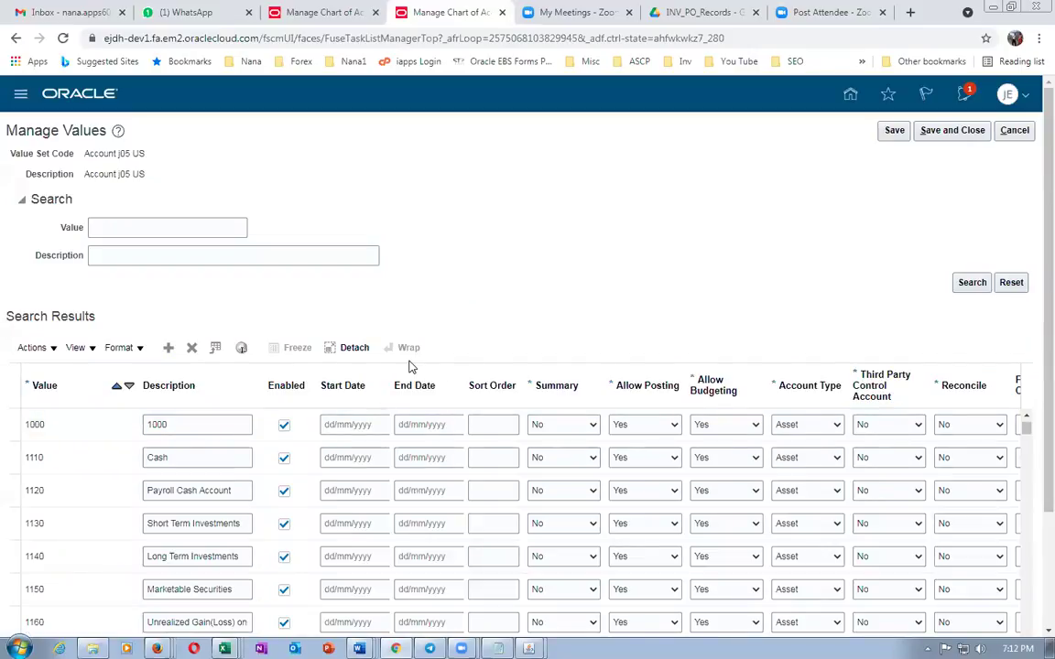
{"action": "scroll", "coordinate": [412, 366], "scroll_direction": "down", "scroll_amount": 3}
{"action": "left_click", "coordinate": [225, 279]}
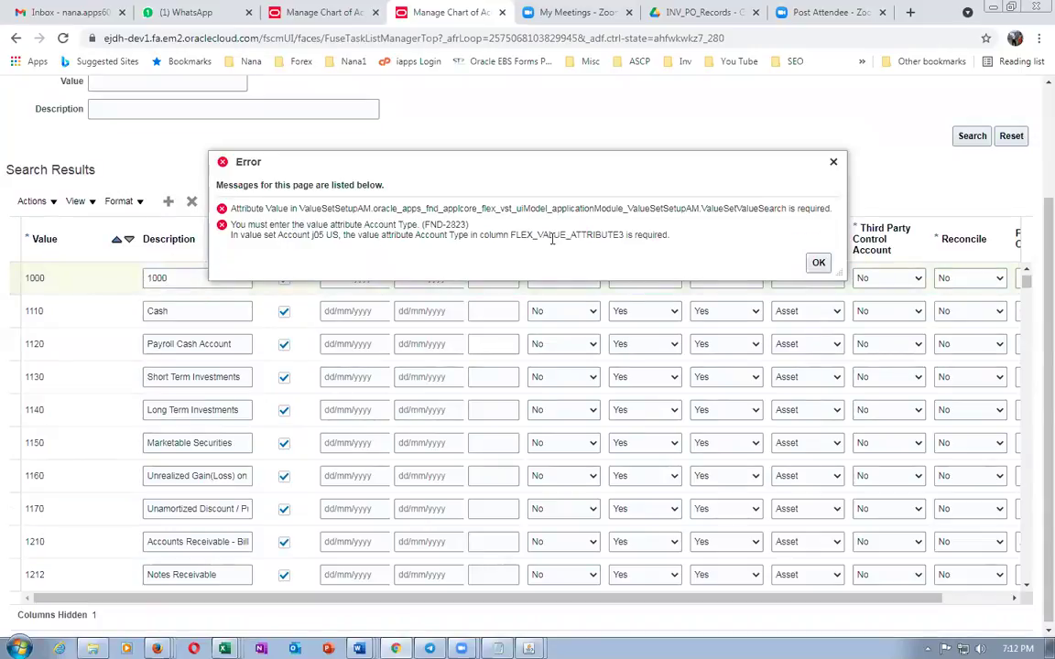
Dismiss the error and retry saving value 1000, which fails again
{"action": "left_click", "coordinate": [818, 263]}
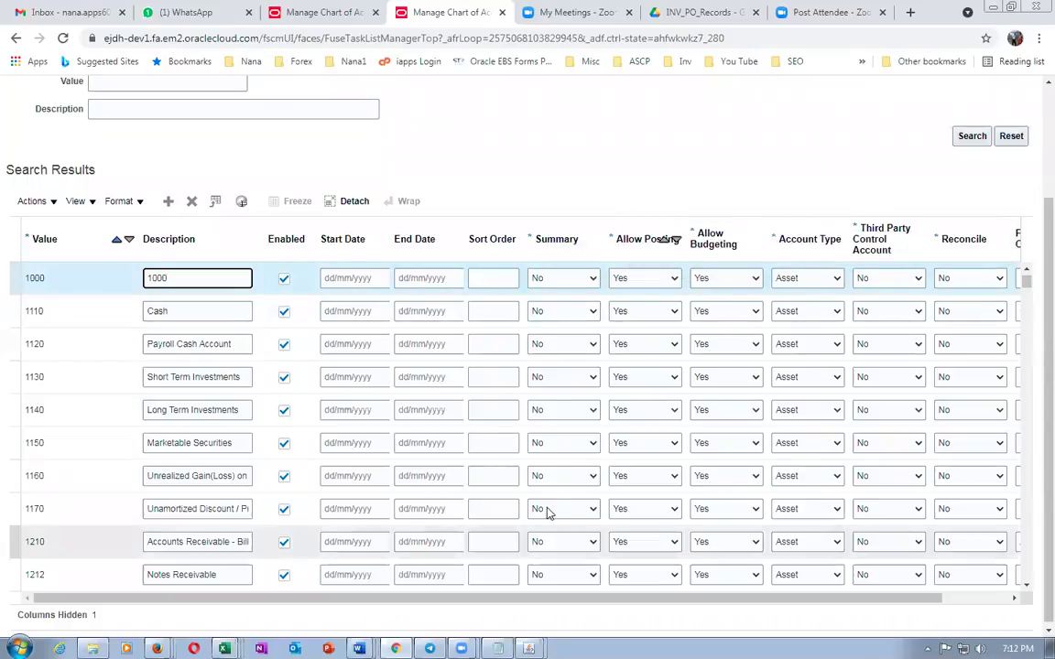
{"action": "left_click", "coordinate": [629, 147]}
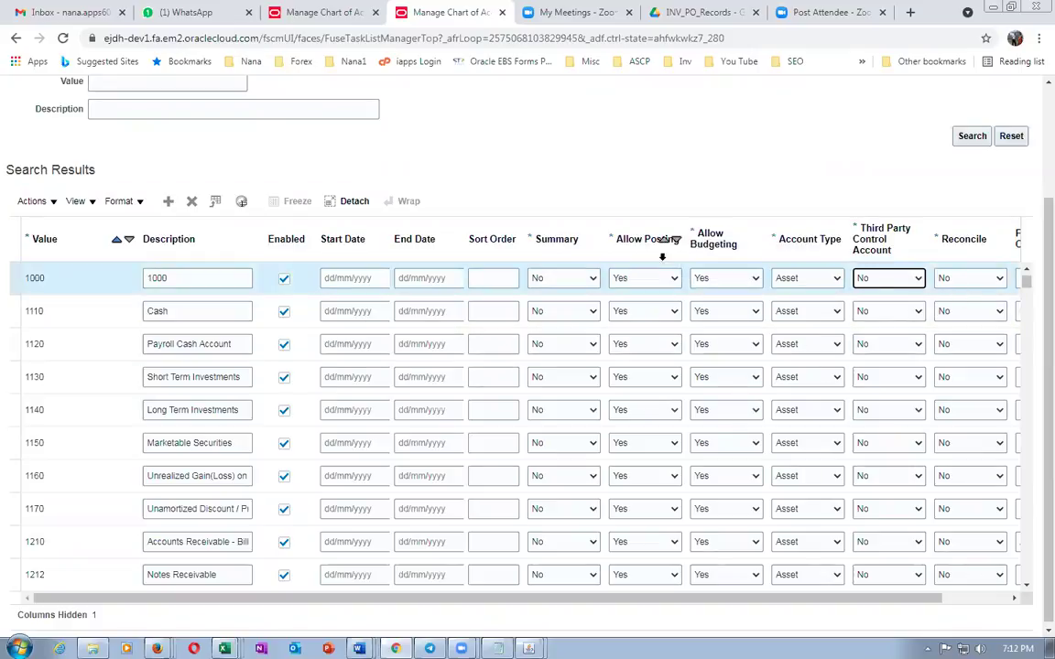
{"action": "left_click", "coordinate": [486, 278]}
{"action": "left_click", "coordinate": [189, 277]}
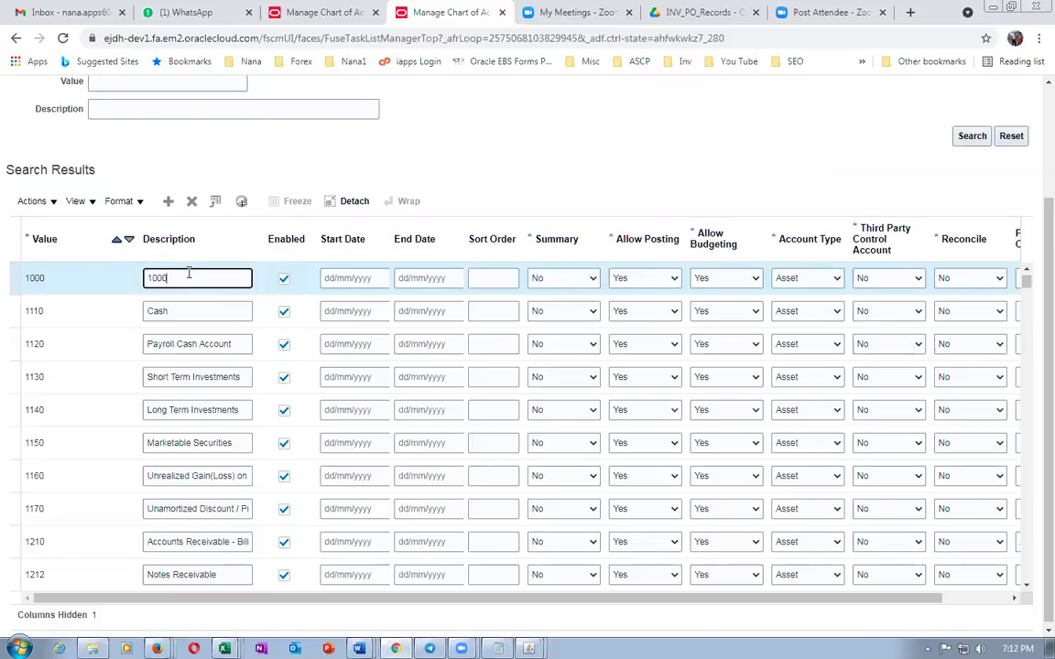
{"action": "scroll", "coordinate": [825, 156], "scroll_direction": "up", "scroll_amount": 2}
{"action": "left_click", "coordinate": [892, 130]}
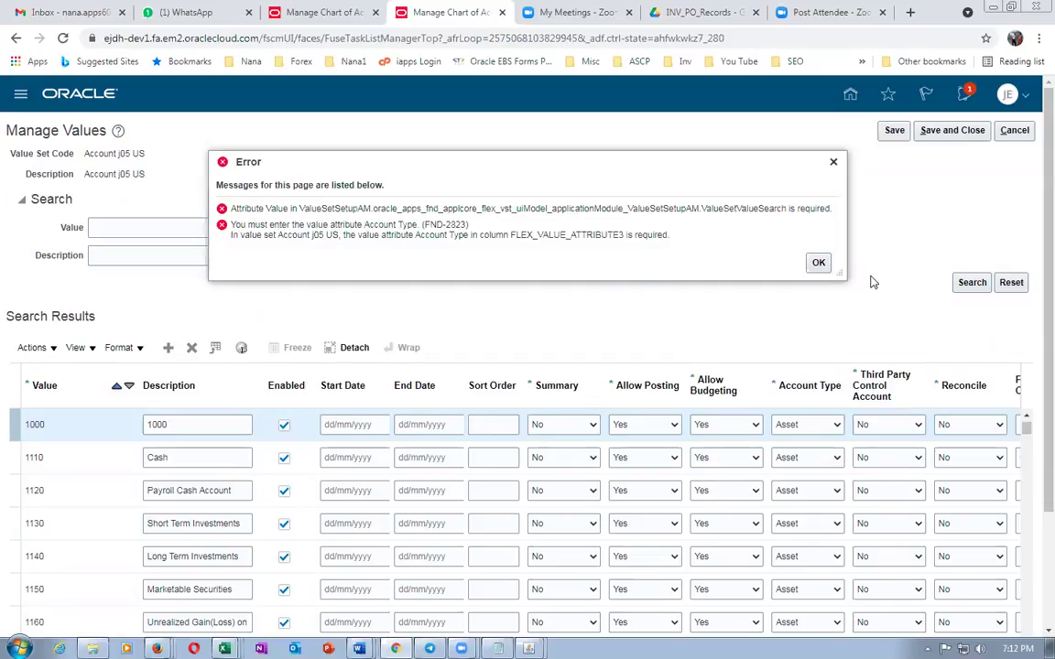
{"action": "left_click", "coordinate": [818, 263]}
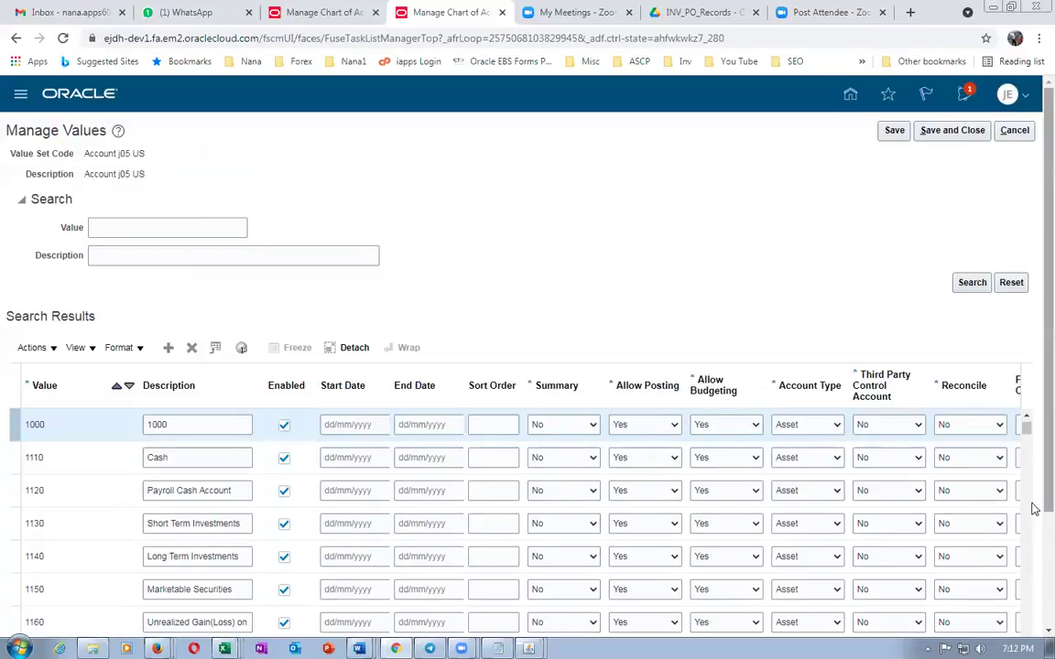
Reselect Asset as value 1000's Account Type, save, then cancel out of Manage Values
{"action": "scroll", "coordinate": [1032, 494], "scroll_direction": "down", "scroll_amount": 2}
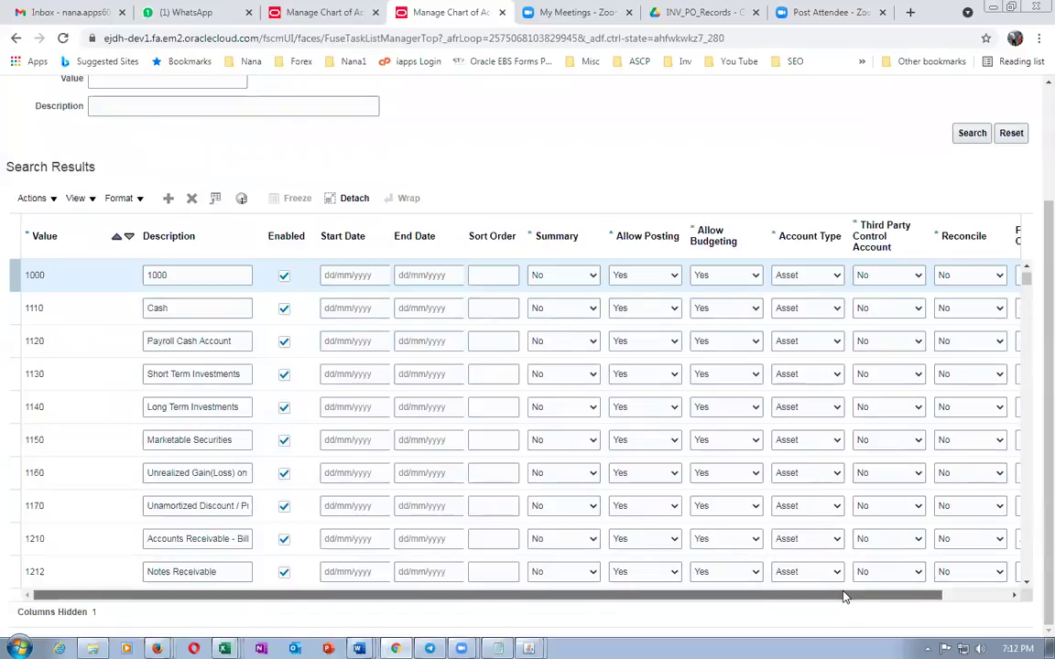
{"action": "left_click_drag", "start_coordinate": [844, 597], "coordinate": [1008, 598]}
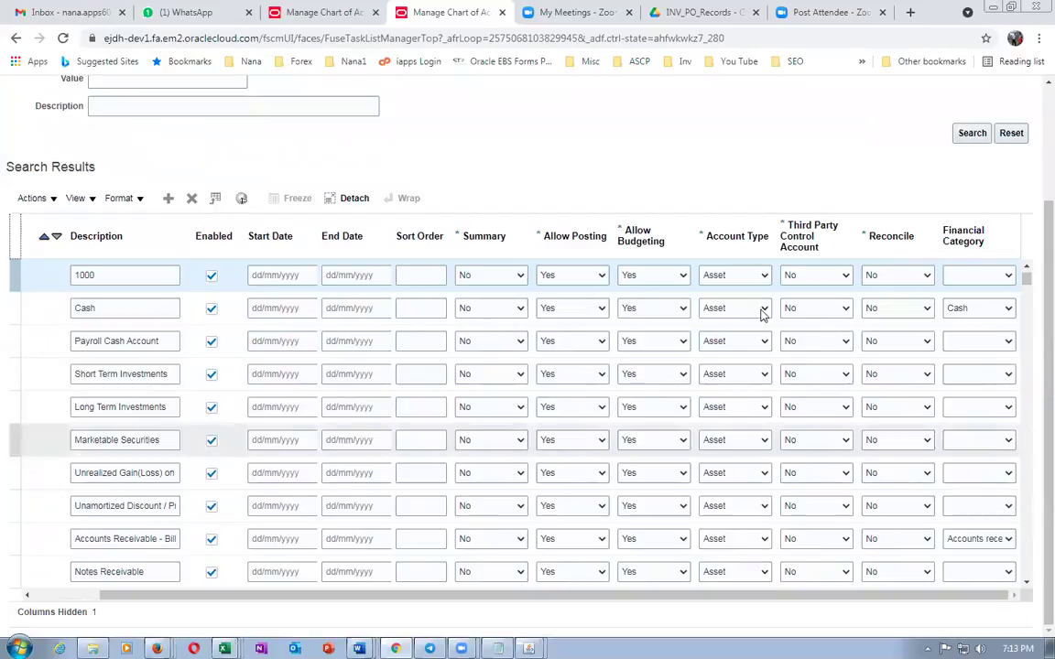
{"action": "left_click", "coordinate": [730, 274]}
{"action": "left_click", "coordinate": [719, 304]}
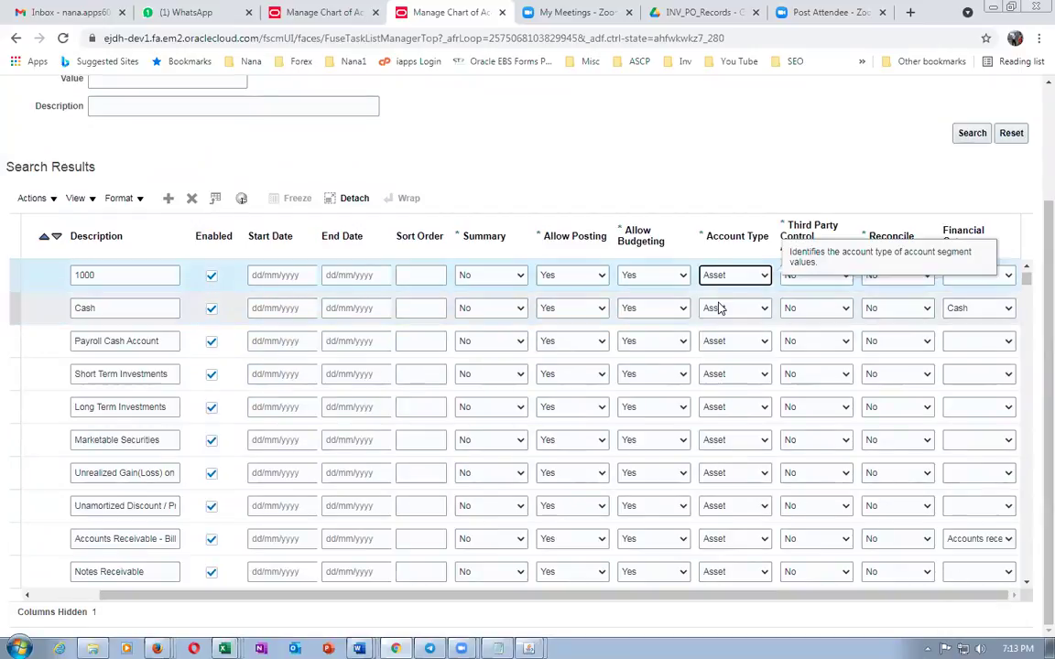
{"action": "scroll", "coordinate": [733, 184], "scroll_direction": "up", "scroll_amount": 3}
{"action": "left_click", "coordinate": [895, 130]}
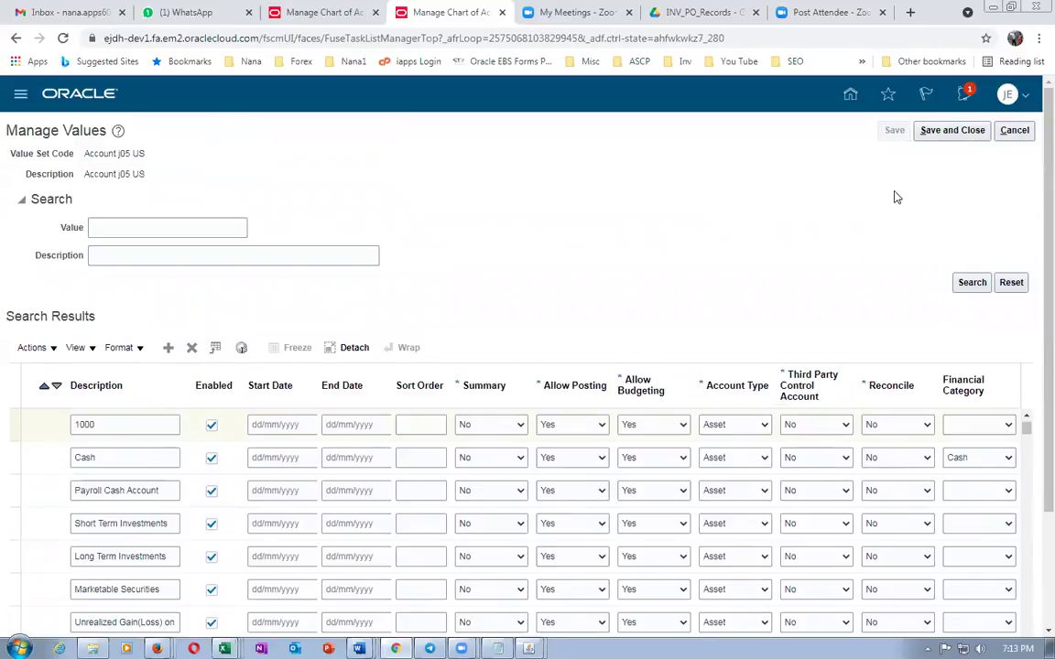
{"action": "left_click", "coordinate": [817, 261]}
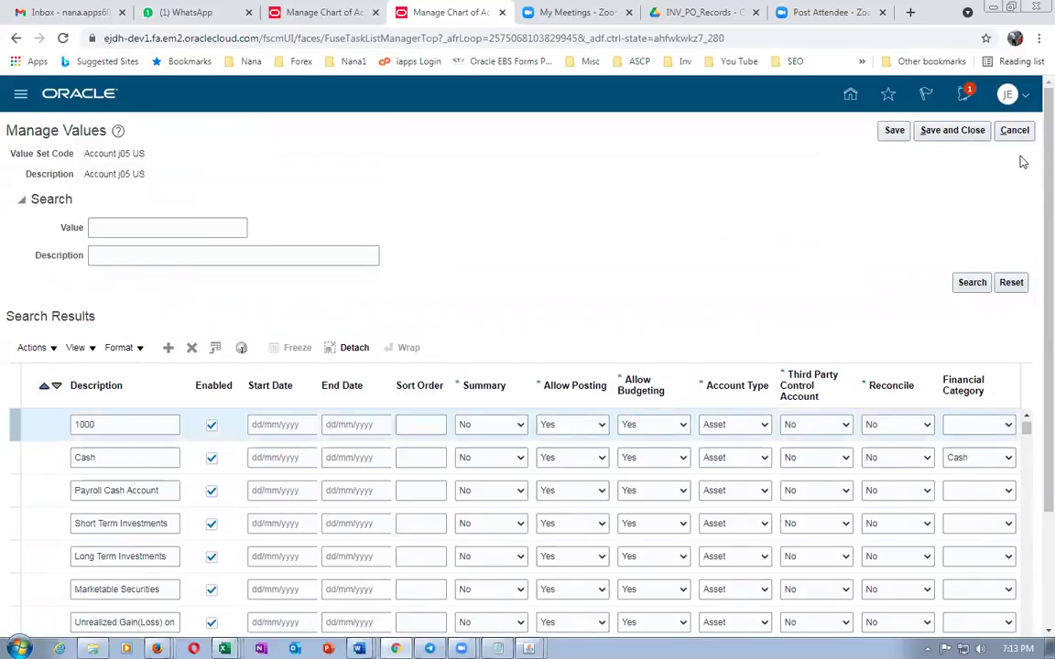
{"action": "left_click", "coordinate": [1021, 134]}
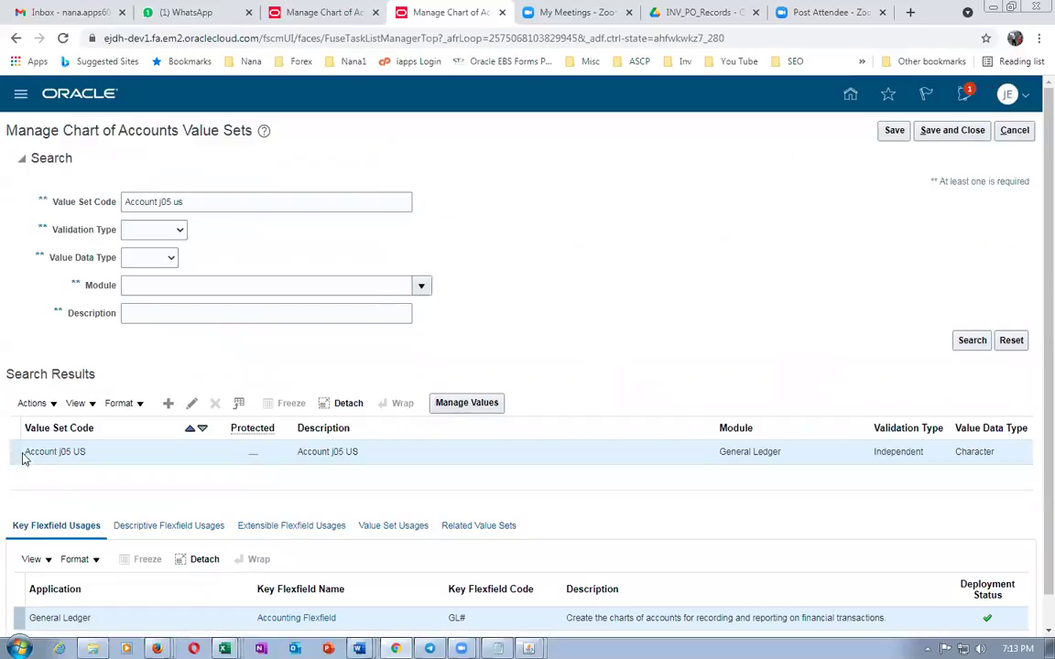
Reopen Account j05 US values and save a new row 1000, description 1000, Account Type Asset
{"action": "left_click", "coordinate": [466, 403]}
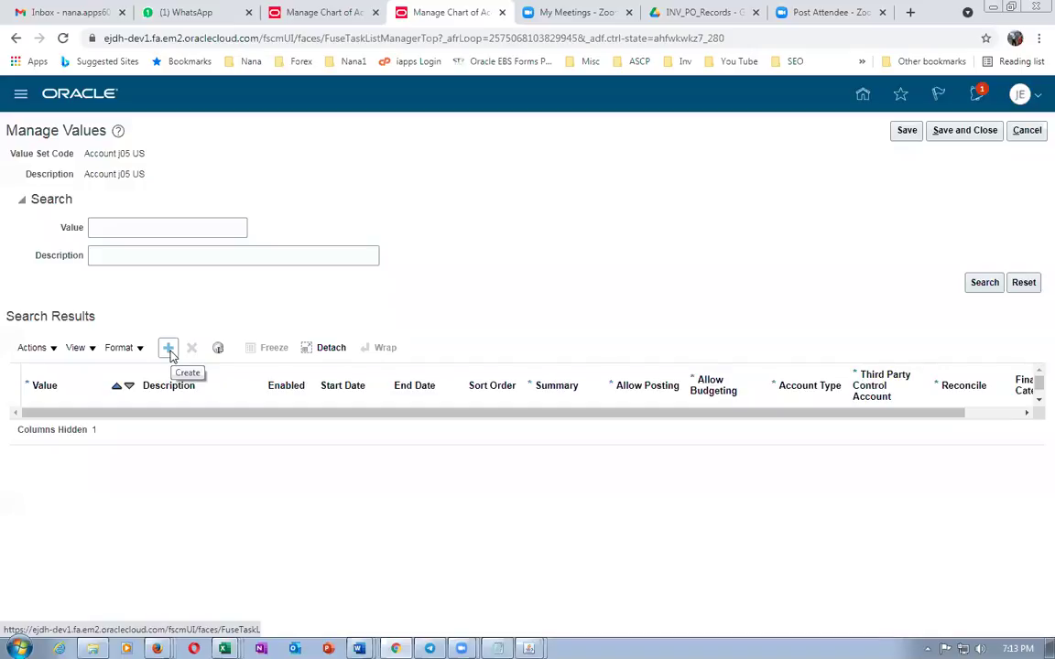
{"action": "left_click", "coordinate": [169, 349]}
{"action": "left_click", "coordinate": [79, 426]}
{"action": "type", "text": "1000"}
{"action": "key", "text": "Tab"}
{"action": "type", "text": "1000"}
{"action": "key", "text": "Tab"}
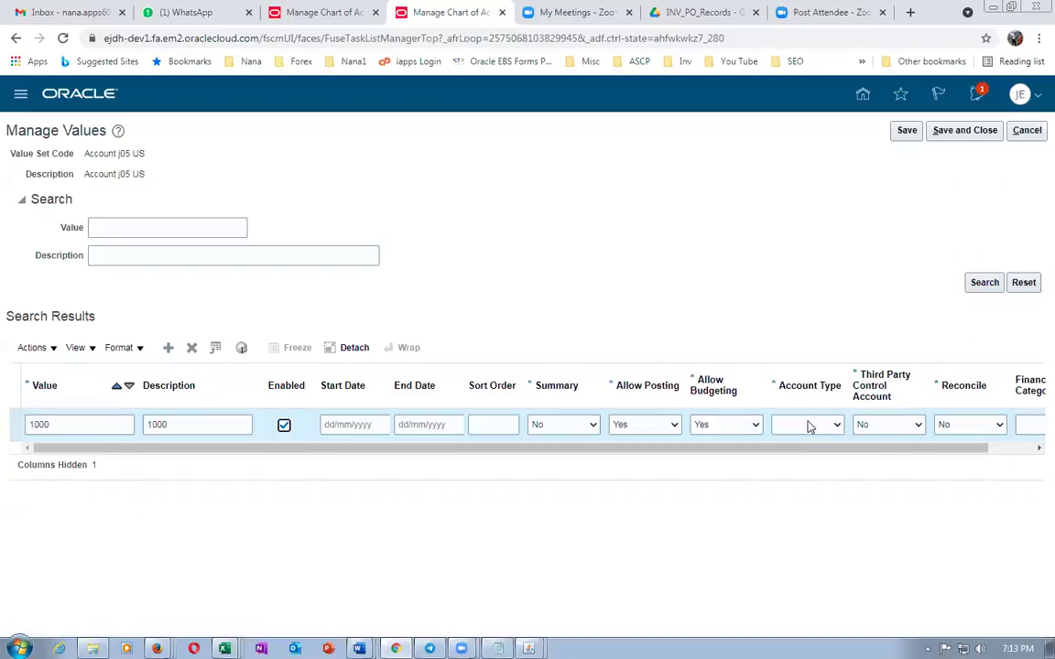
{"action": "left_click", "coordinate": [809, 427]}
{"action": "left_click", "coordinate": [791, 449]}
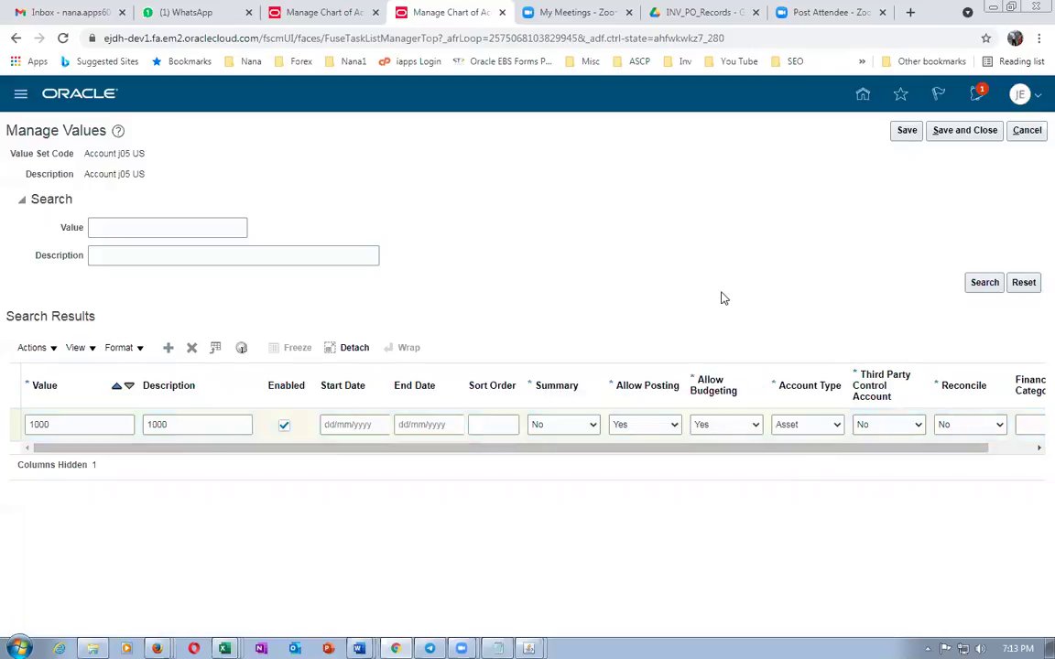
{"action": "left_click", "coordinate": [906, 131]}
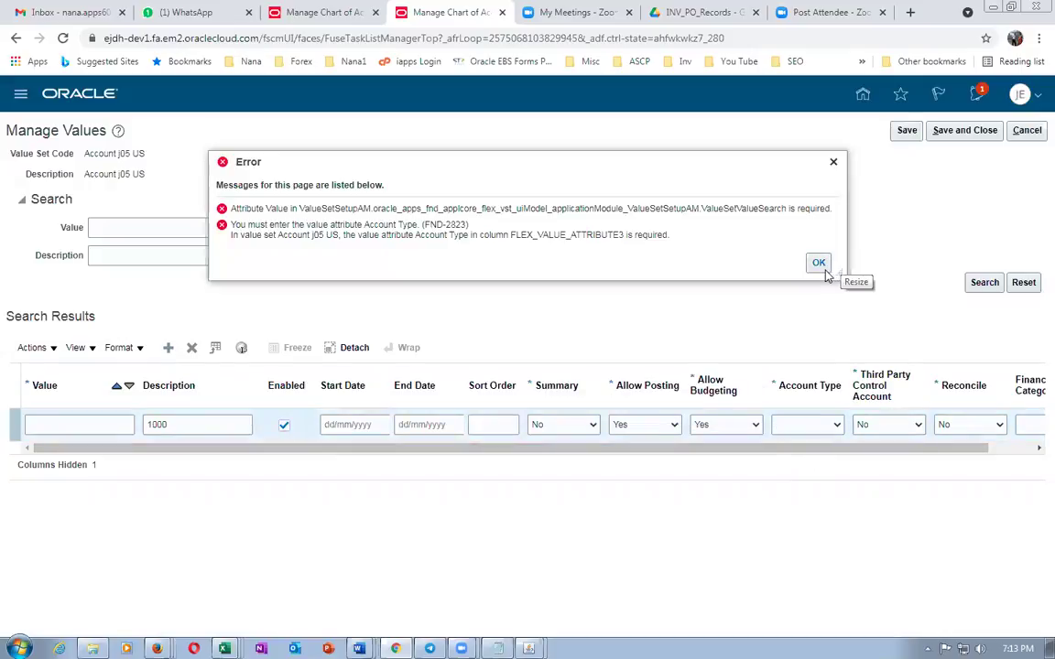
Change the row's value to 10000, reselect Asset as Account Type, and save
{"action": "left_click", "coordinate": [819, 264]}
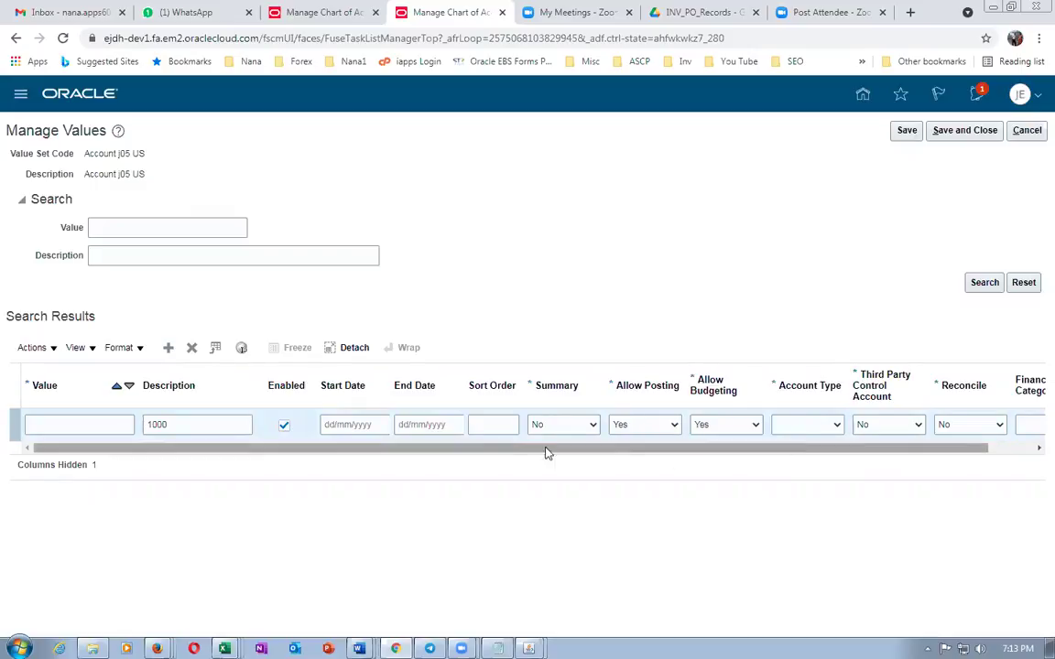
{"action": "left_click", "coordinate": [69, 426]}
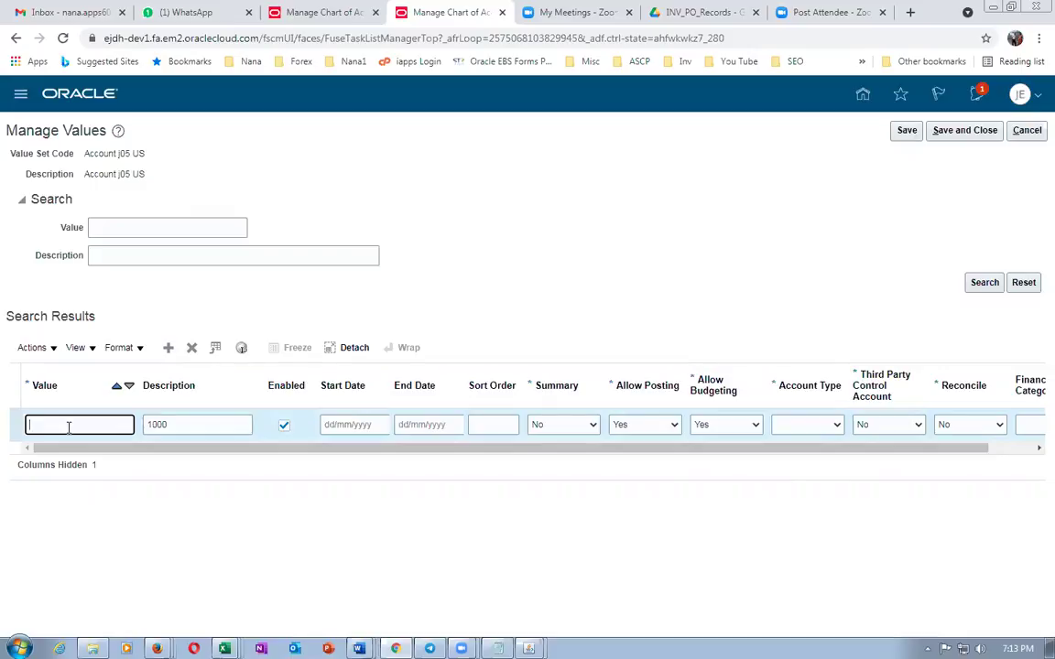
{"action": "key", "text": "alt+Tab"}
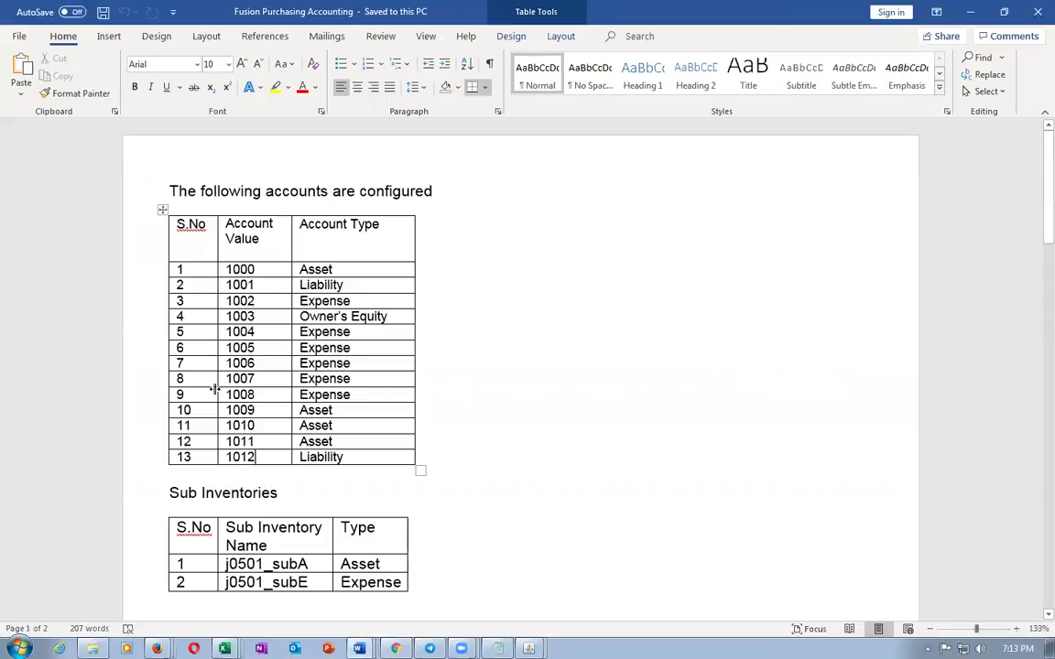
{"action": "key", "text": "alt+Tab"}
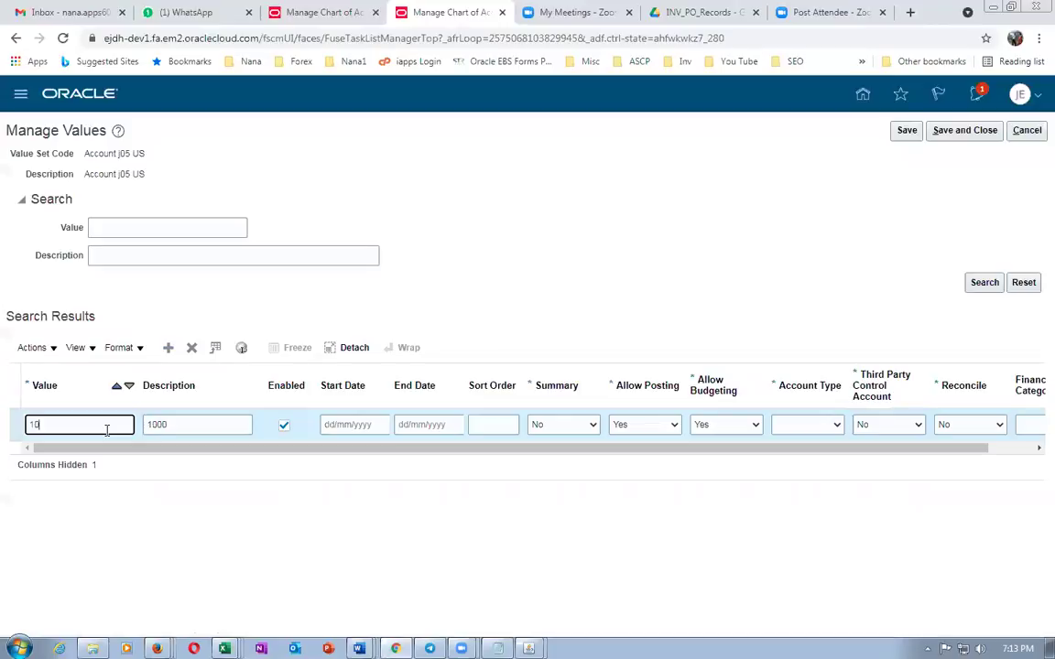
{"action": "type", "text": "00"}
{"action": "key", "text": "Tab"}
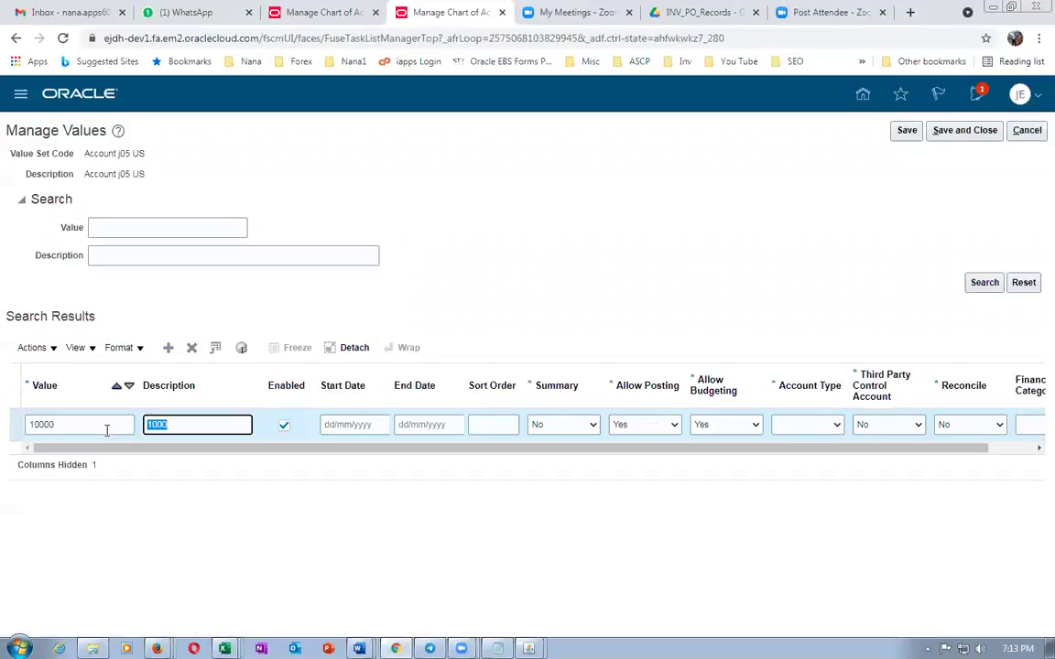
{"action": "left_click", "coordinate": [793, 427]}
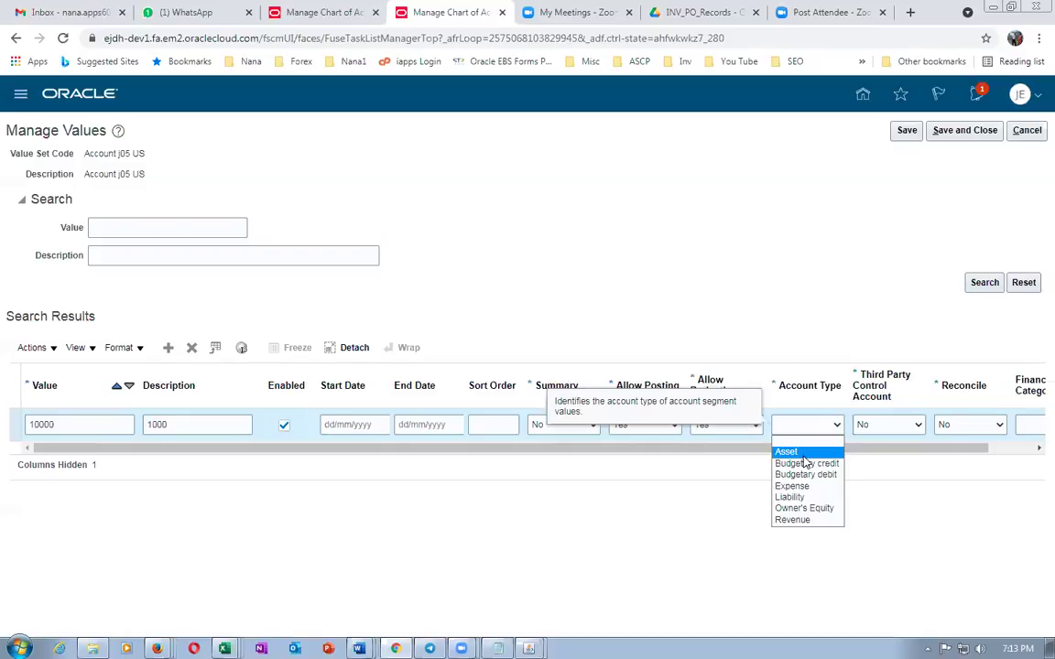
{"action": "left_click", "coordinate": [802, 453]}
{"action": "left_click", "coordinate": [905, 131]}
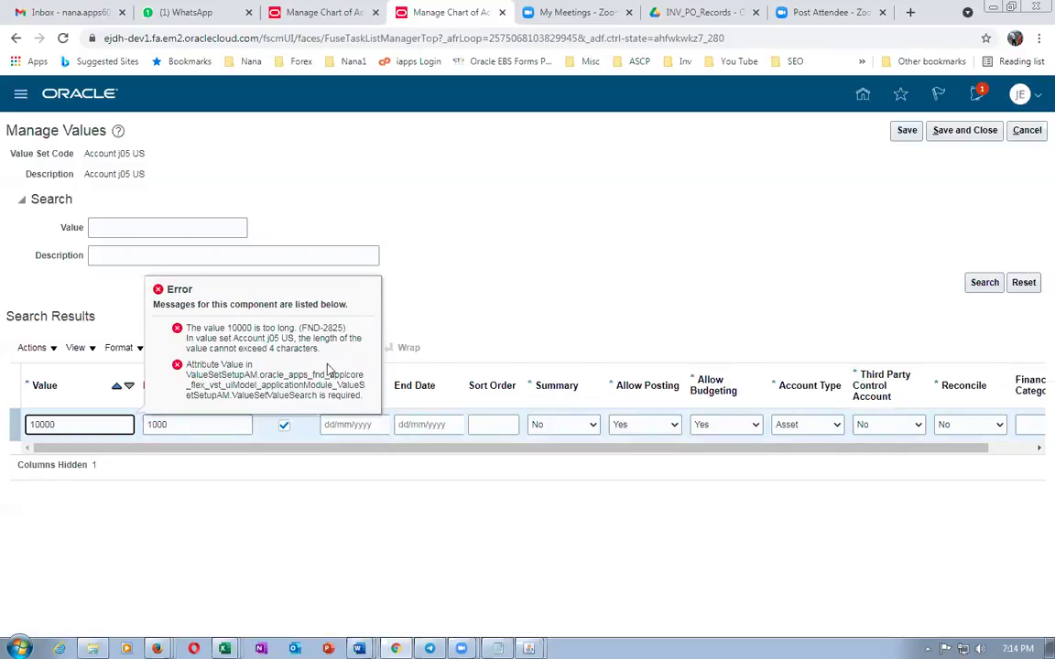
Correct the value back to 1000, enter description 7000, and save again
{"action": "left_click", "coordinate": [96, 426]}
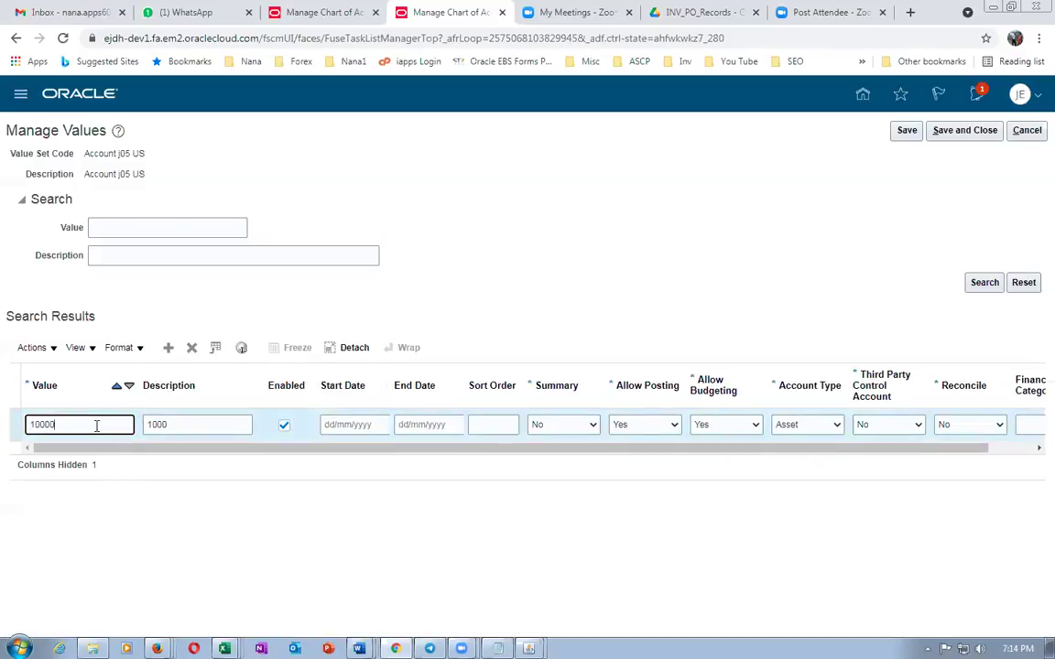
{"action": "key", "text": "alt+Tab"}
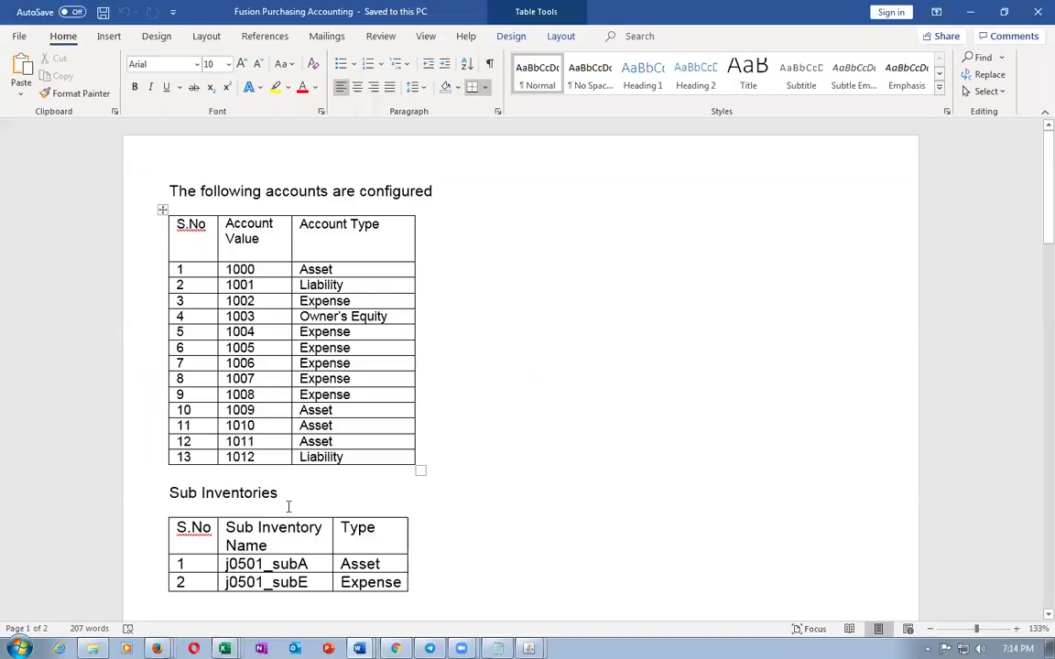
{"action": "key", "text": "alt"}
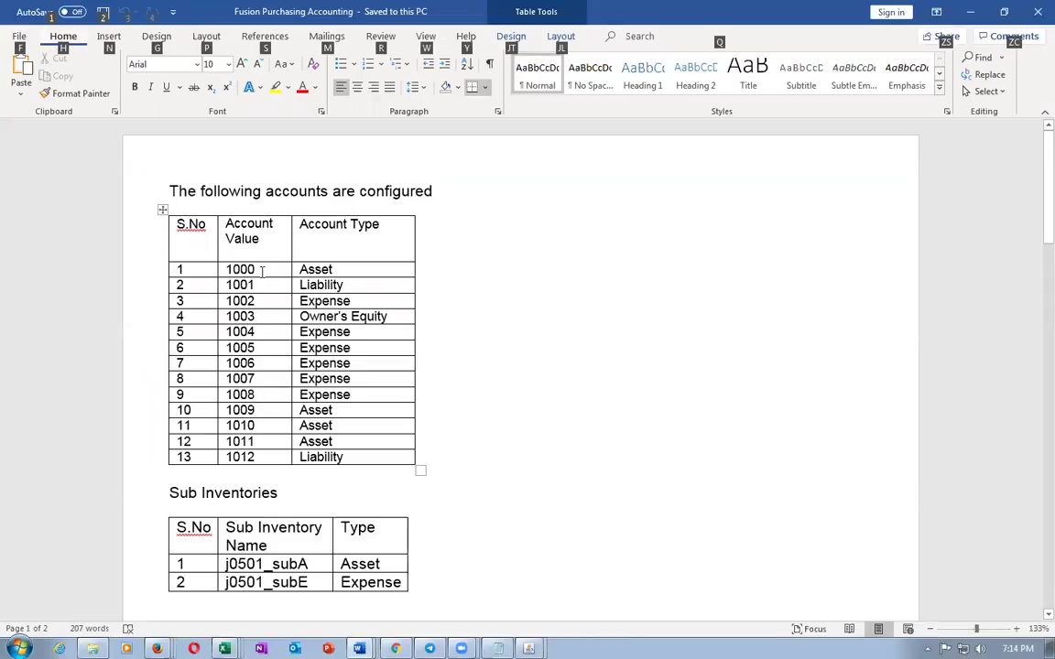
{"action": "key", "text": "alt+Tab"}
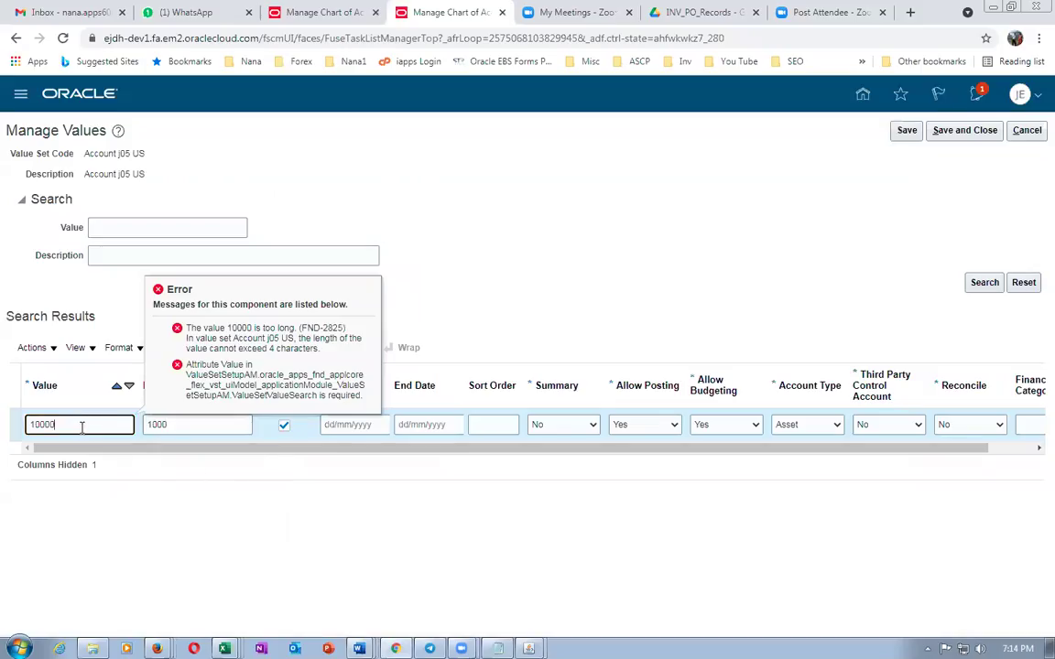
{"action": "key", "text": "BackSpace"}
{"action": "key", "text": "BackSpace"}
{"action": "key", "text": "BackSpace"}
{"action": "key", "text": "BackSpace"}
{"action": "key", "text": "BackSpace"}
{"action": "key", "text": "Tab"}
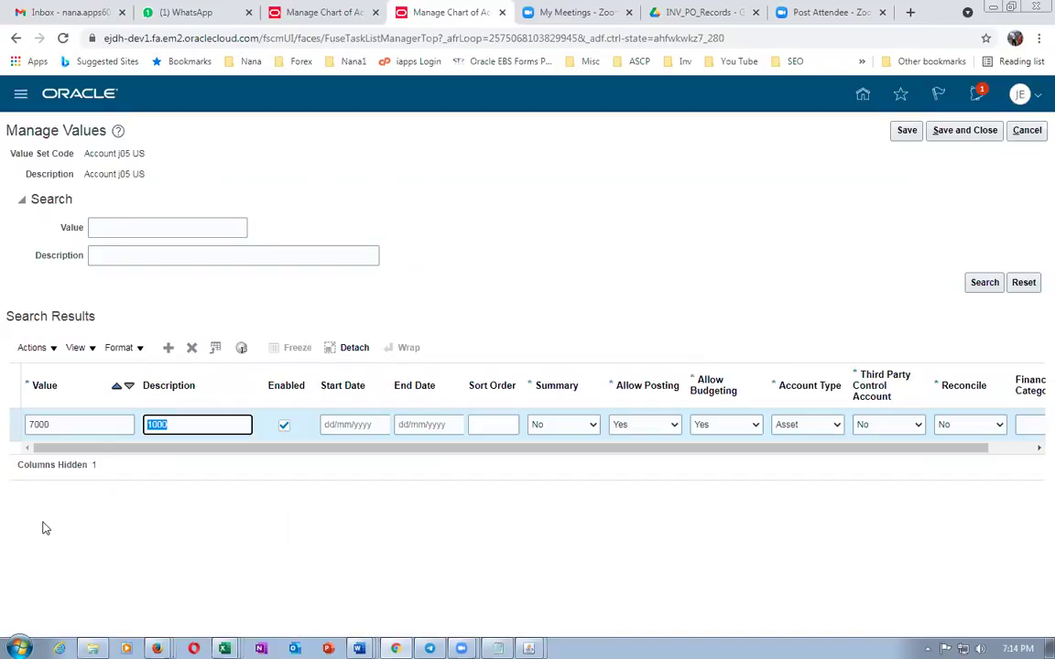
{"action": "type", "text": "7000"}
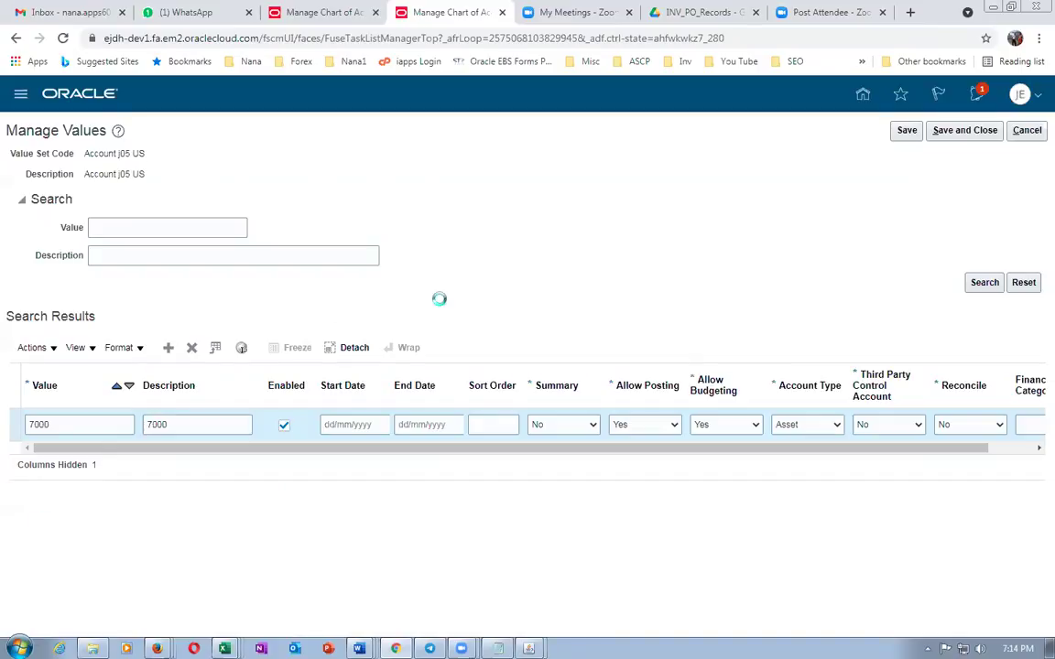
{"action": "left_click", "coordinate": [910, 131]}
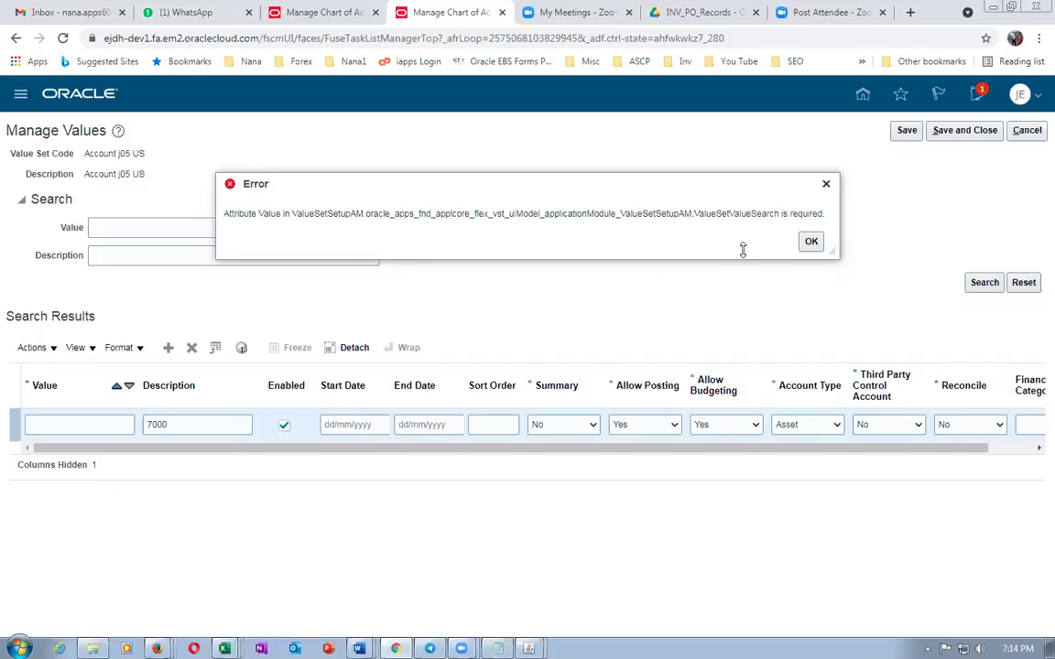
Dismiss the error, clear the description, and discard the unsaved row
{"action": "left_click", "coordinate": [813, 242]}
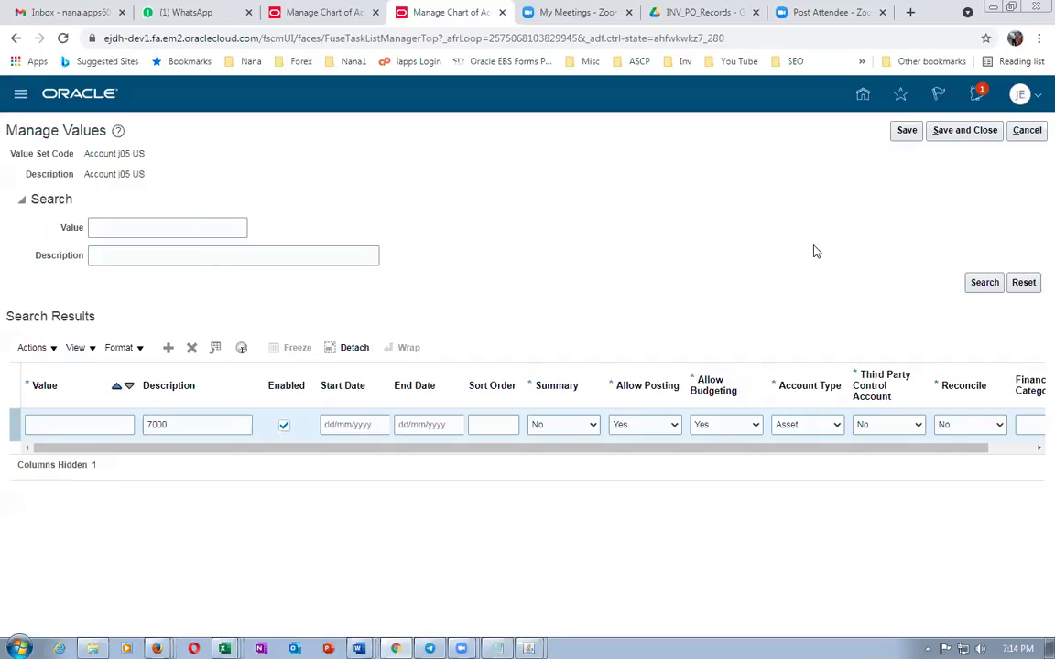
{"action": "left_click", "coordinate": [61, 426]}
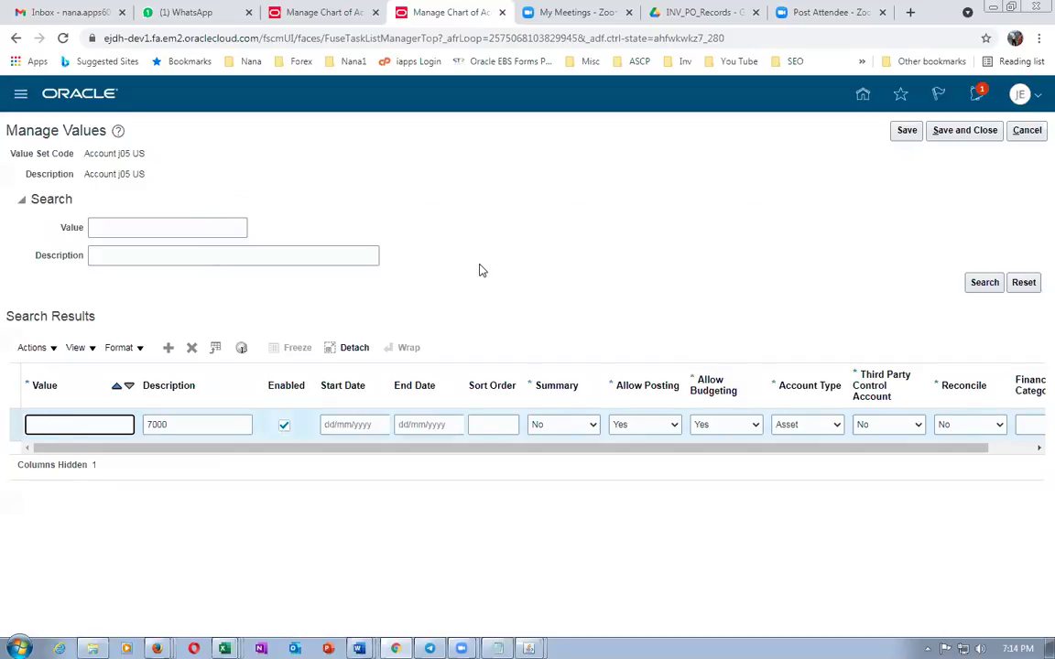
{"action": "left_click", "coordinate": [216, 423]}
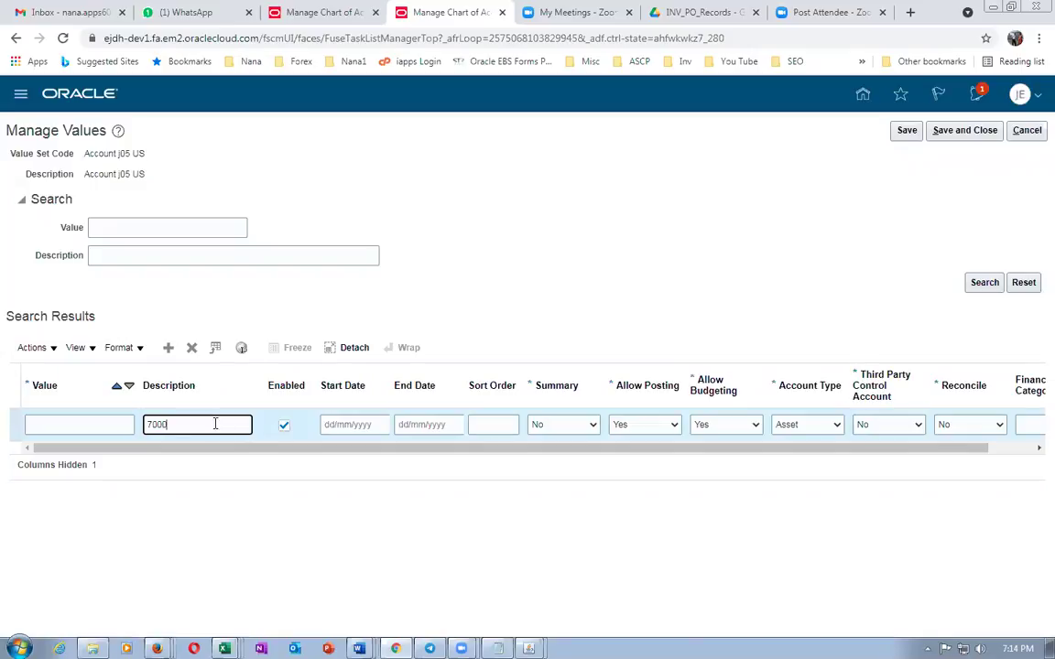
{"action": "key", "text": "BackSpace"}
{"action": "key", "text": "BackSpace"}
{"action": "key", "text": "BackSpace"}
{"action": "left_click", "coordinate": [1027, 133]}
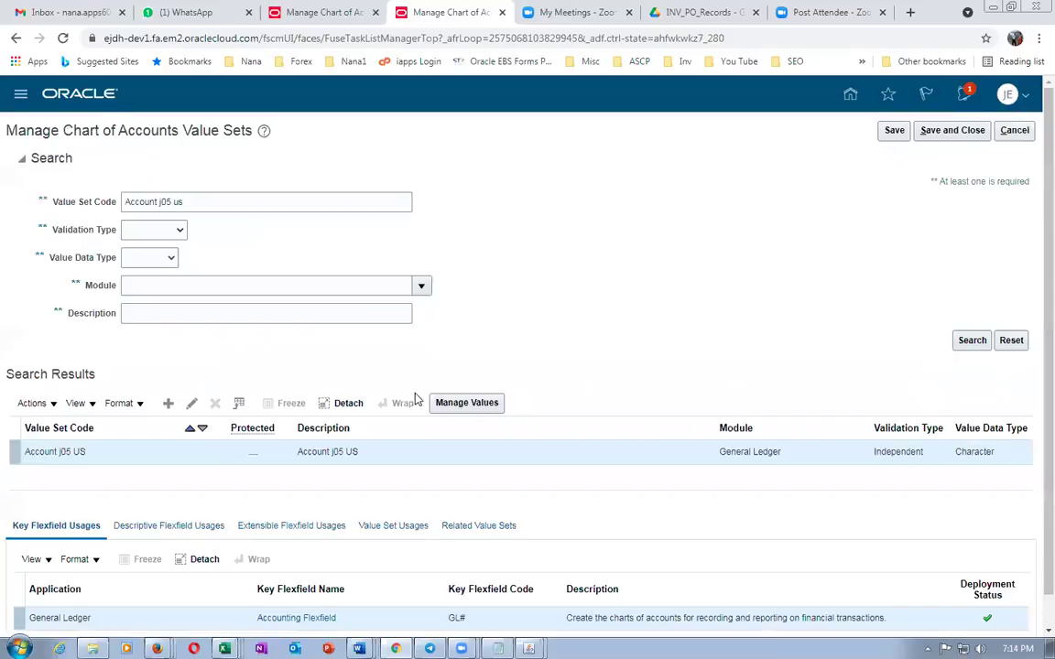
List Account j05 US values, then leave and reopen Manage Chart of Accounts Value Sets
{"action": "left_click", "coordinate": [479, 406]}
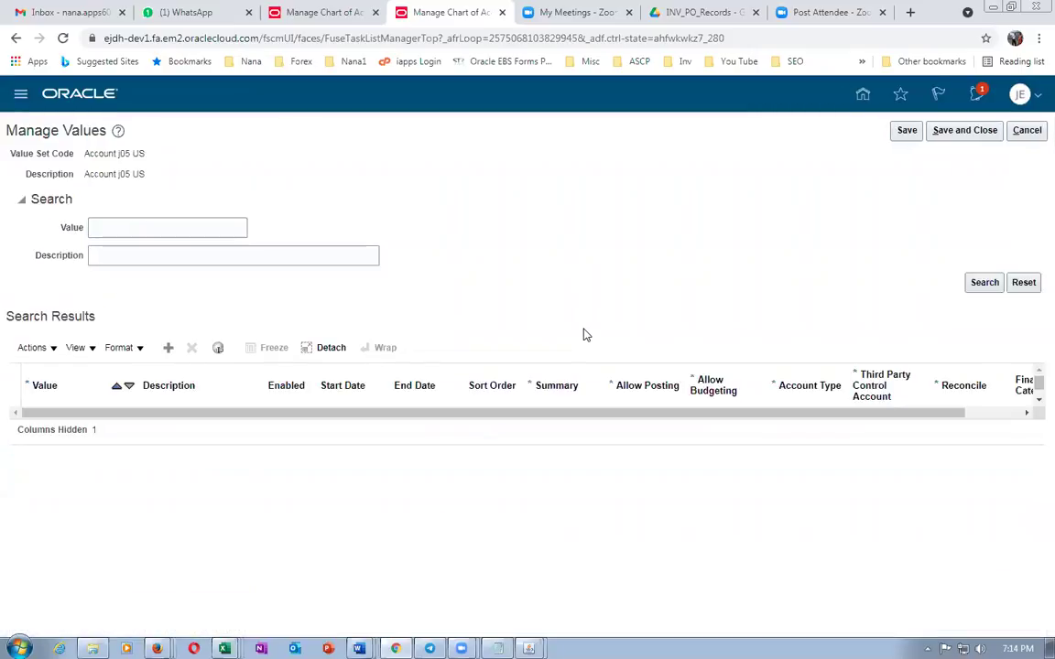
{"action": "left_click", "coordinate": [980, 283]}
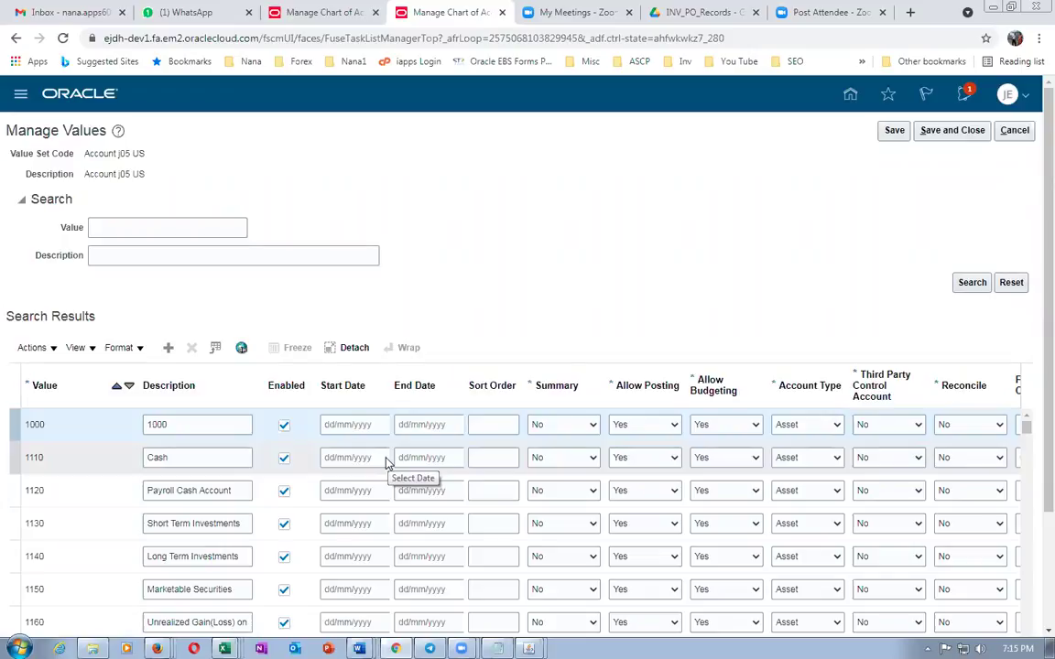
{"action": "left_click", "coordinate": [1014, 132]}
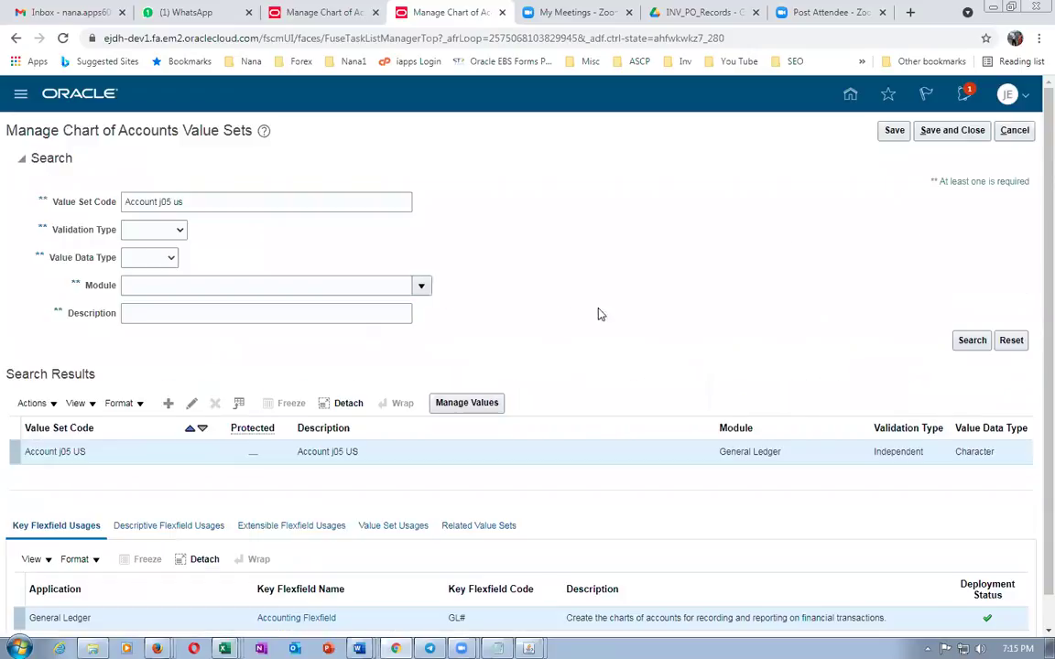
{"action": "left_click", "coordinate": [1007, 131]}
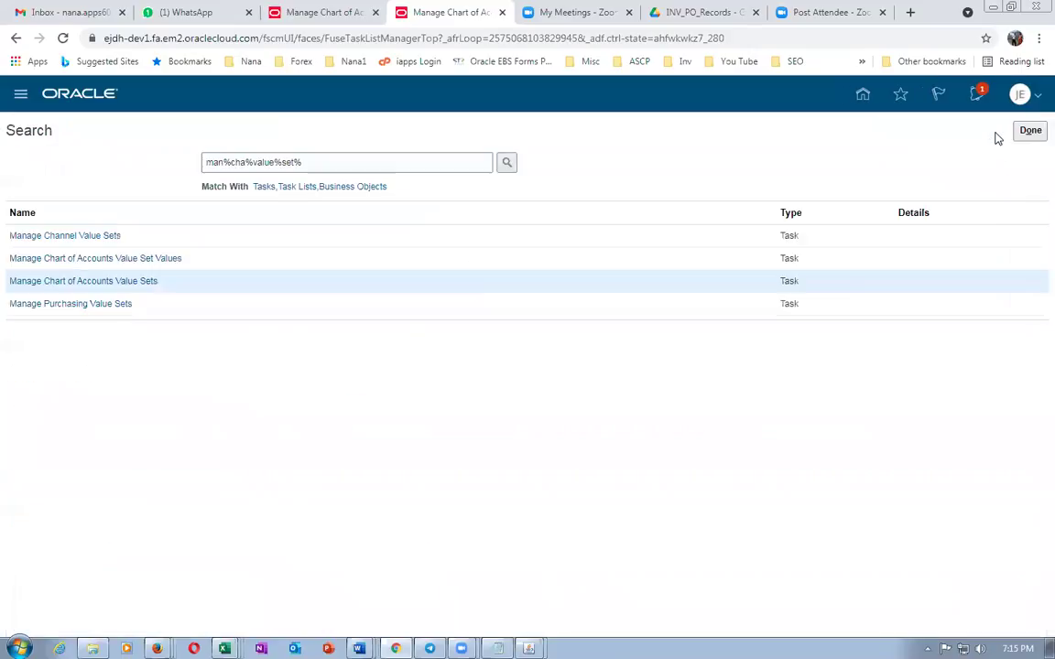
{"action": "left_click", "coordinate": [46, 283]}
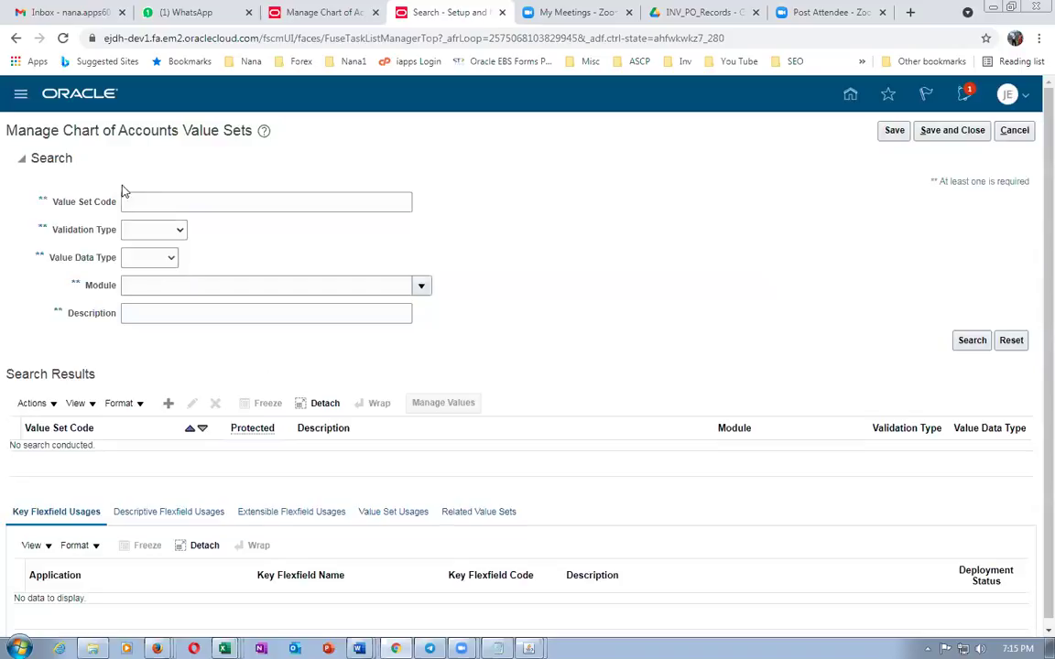
Search for the Account value set, open its values, and enter 1000 as the lookup value
{"action": "left_click", "coordinate": [133, 196]}
{"action": "type", "text": "Compa"}
{"action": "key", "text": "BackSpace"}
{"action": "key", "text": "BackSpace"}
{"action": "type", "text": "Acco"}
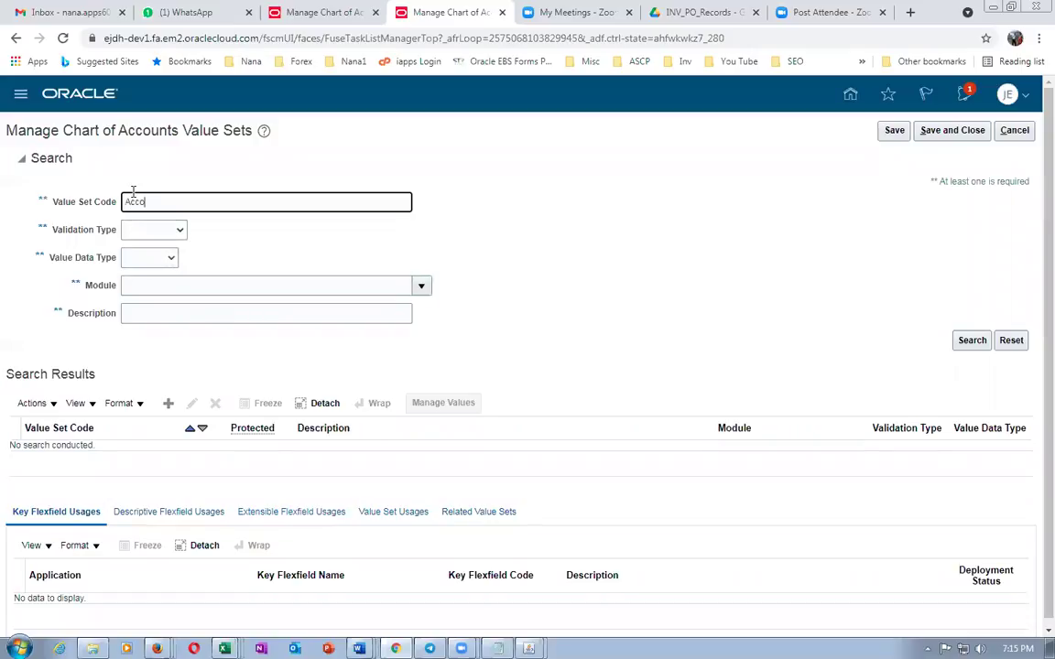
{"action": "type", "text": "unt j05 us"}
{"action": "left_click", "coordinate": [975, 340]}
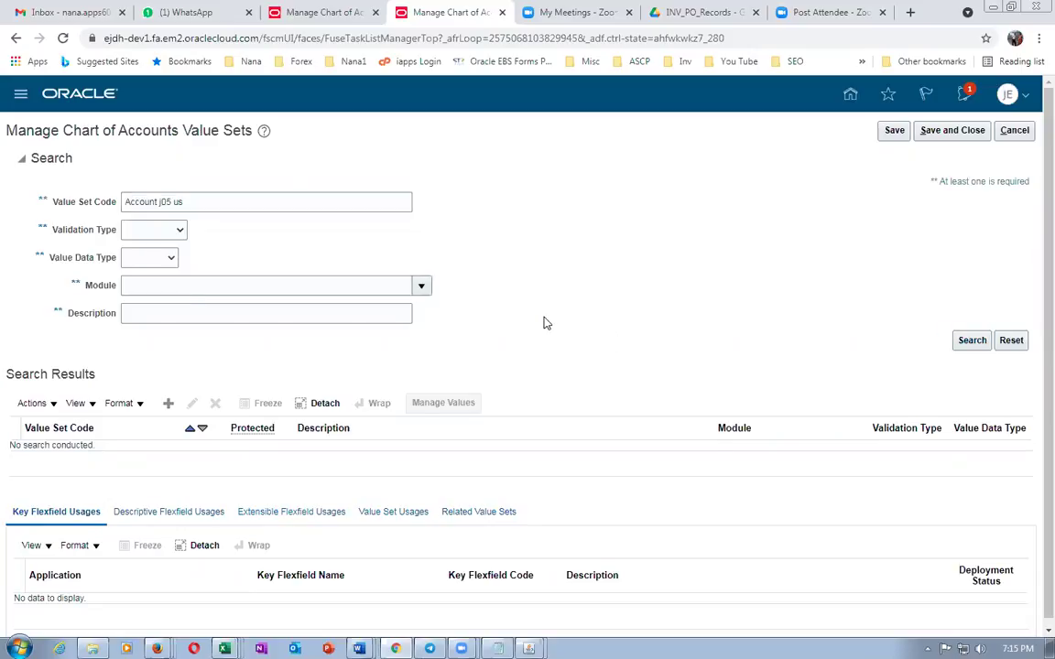
{"action": "left_click", "coordinate": [475, 408]}
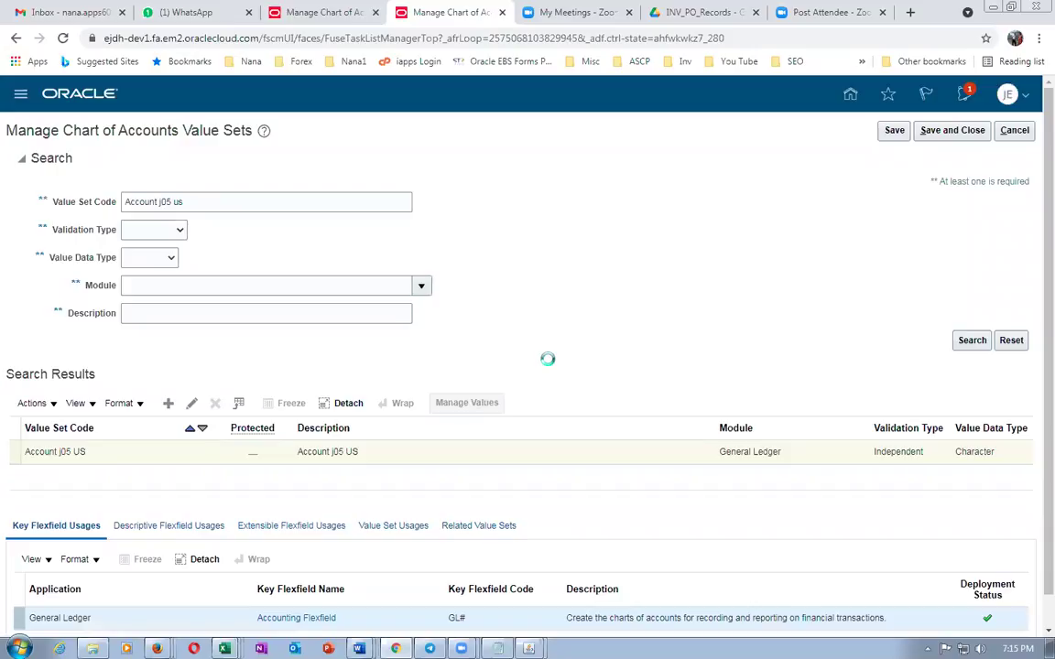
{"action": "left_click", "coordinate": [114, 228]}
{"action": "type", "text": "1000"}
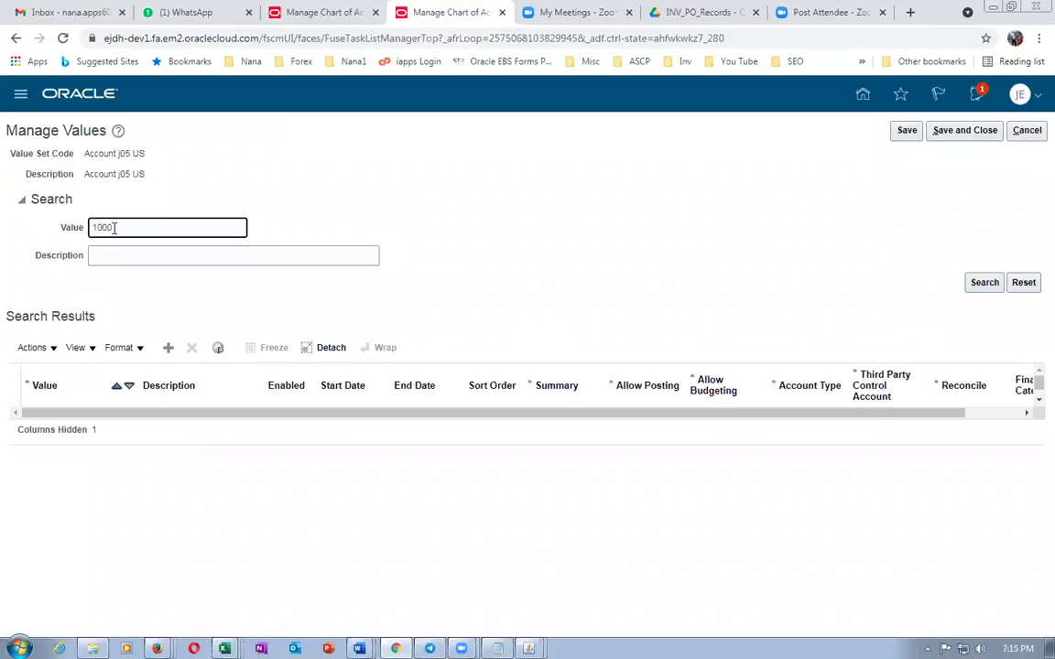
Add account value 1001 with description 1001 and account type Liability
{"action": "left_click", "coordinate": [984, 284]}
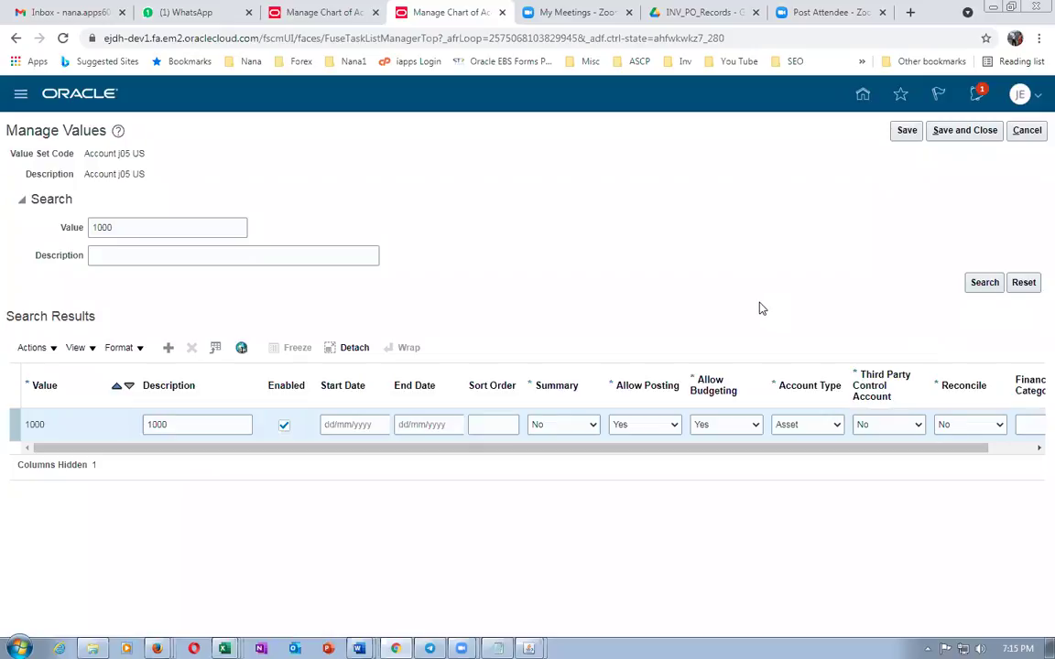
{"action": "left_click", "coordinate": [167, 347]}
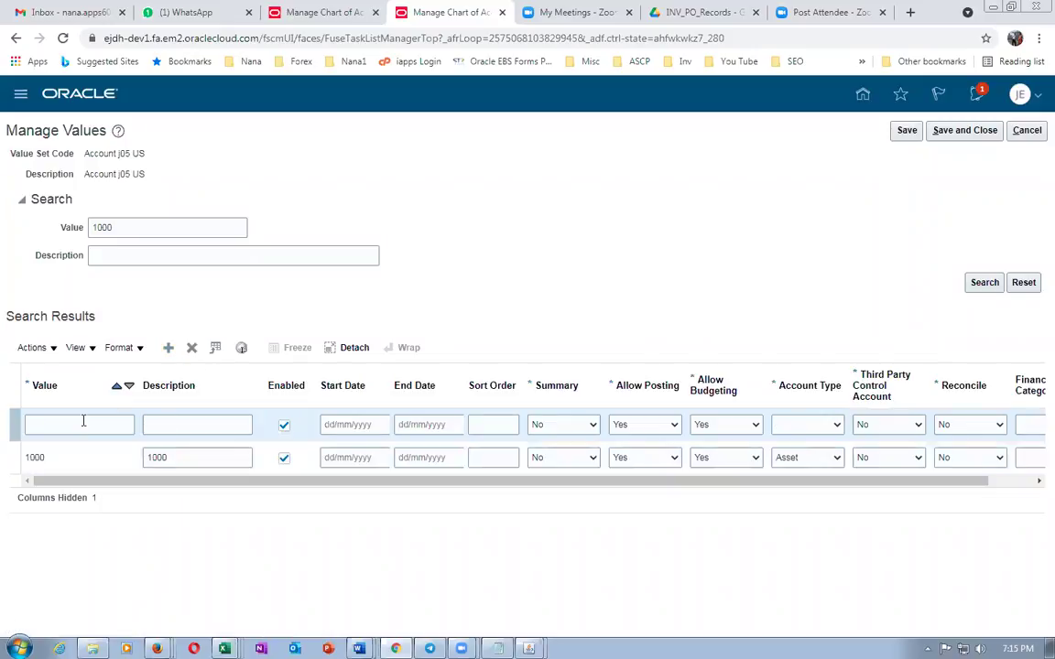
{"action": "left_click", "coordinate": [83, 421]}
{"action": "type", "text": "1"}
{"action": "key", "text": "Tab"}
{"action": "type", "text": "1001"}
{"action": "key", "text": "Tab"}
{"action": "key", "text": "alt+Tab"}
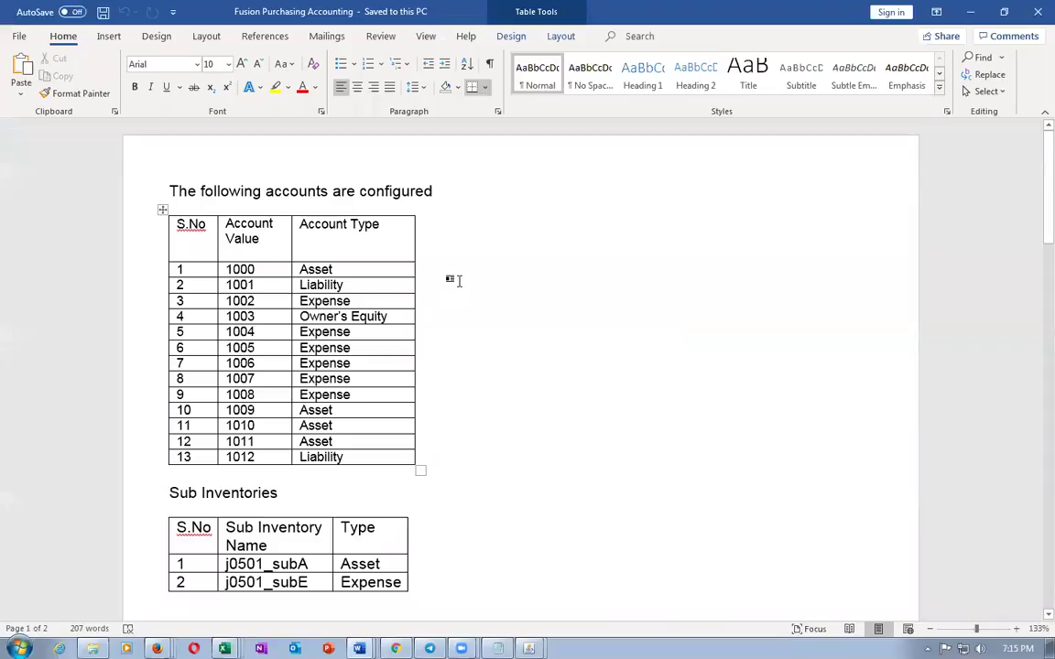
{"action": "key", "text": "alt+Tab"}
{"action": "left_click", "coordinate": [814, 426]}
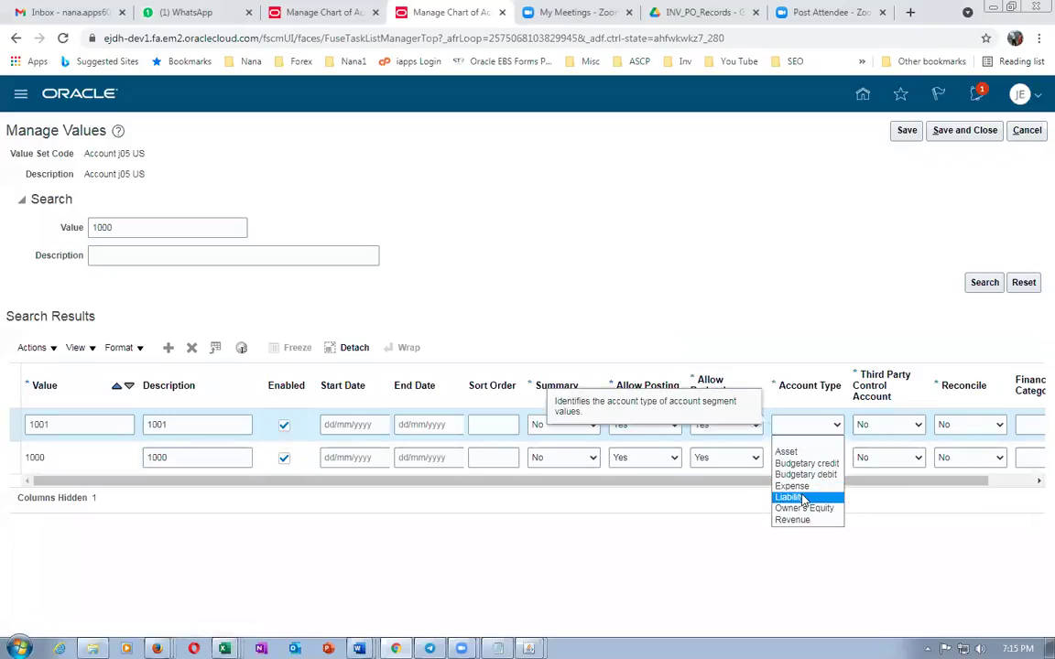
{"action": "left_click", "coordinate": [803, 498]}
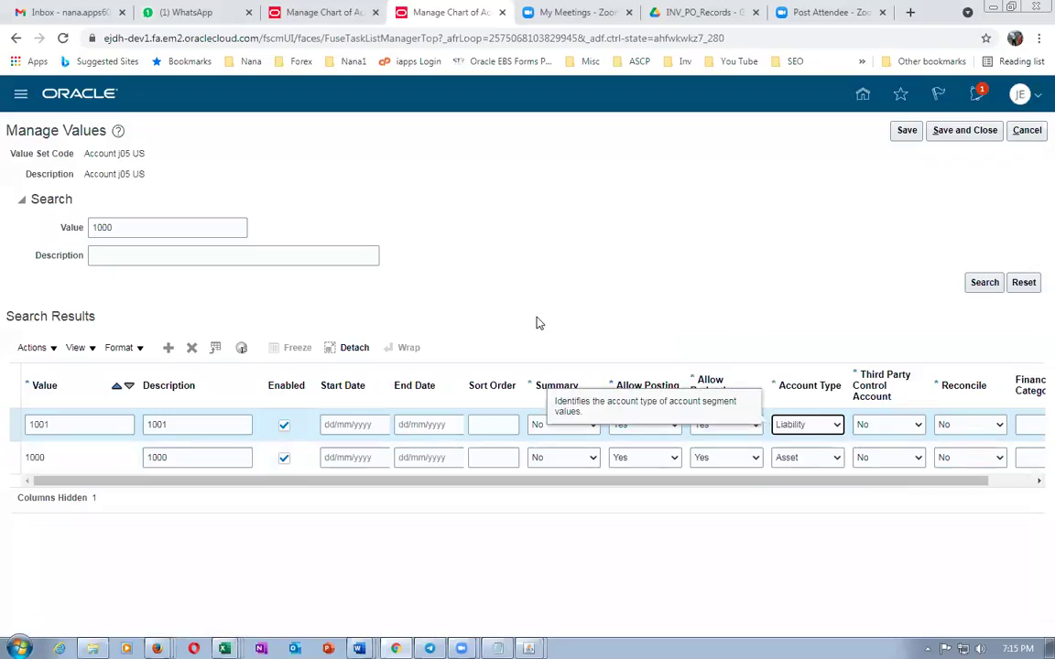
Add account value 1002 with description 1002 and account type Expense
{"action": "left_click", "coordinate": [168, 349]}
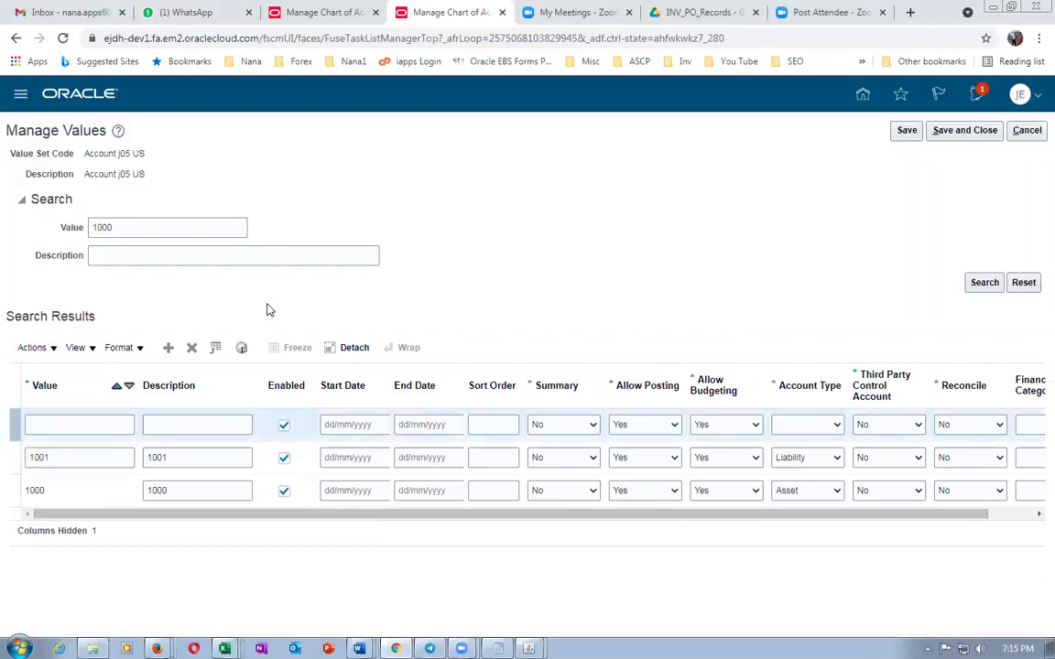
{"action": "key", "text": "alt+Tab"}
{"action": "key", "text": "alt+Tab"}
{"action": "left_click", "coordinate": [98, 423]}
{"action": "type", "text": "1002"}
{"action": "key", "text": "Tab"}
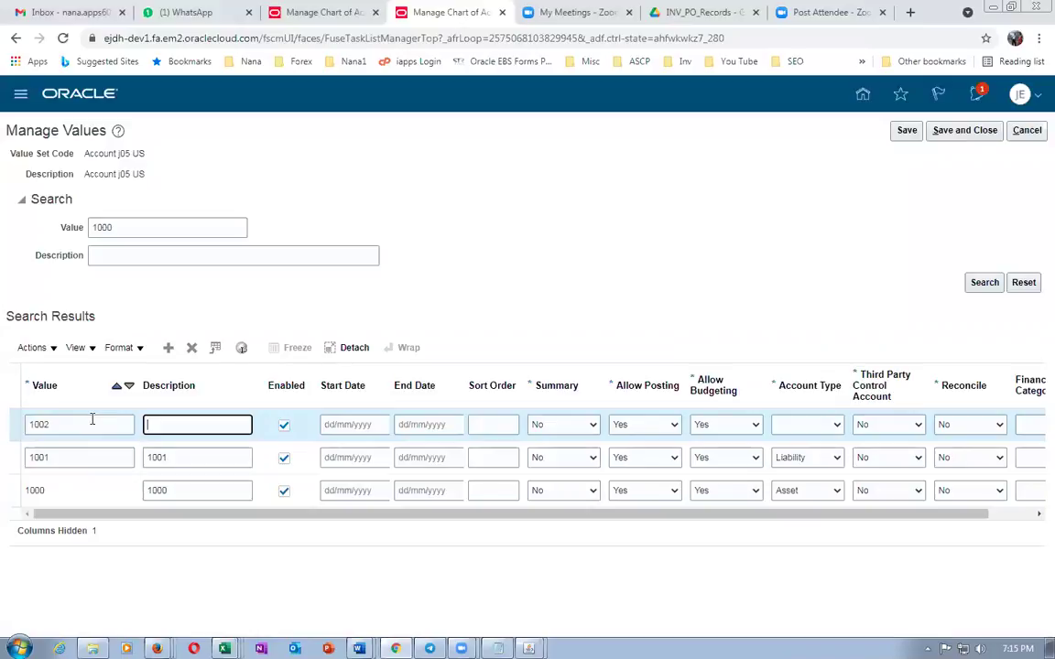
{"action": "type", "text": "1002"}
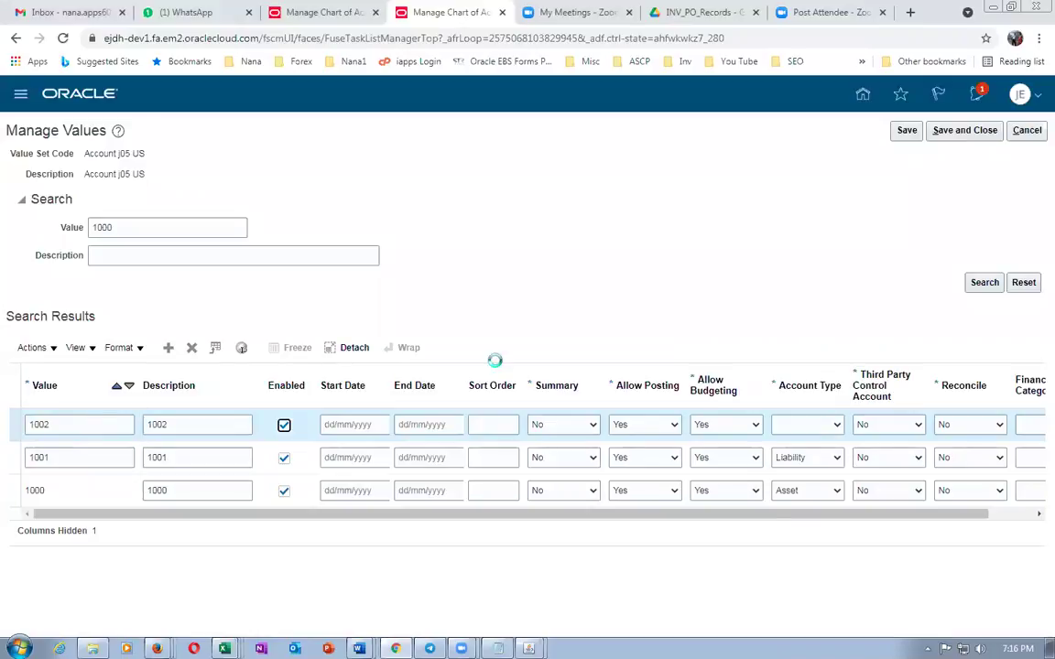
{"action": "left_click", "coordinate": [822, 423]}
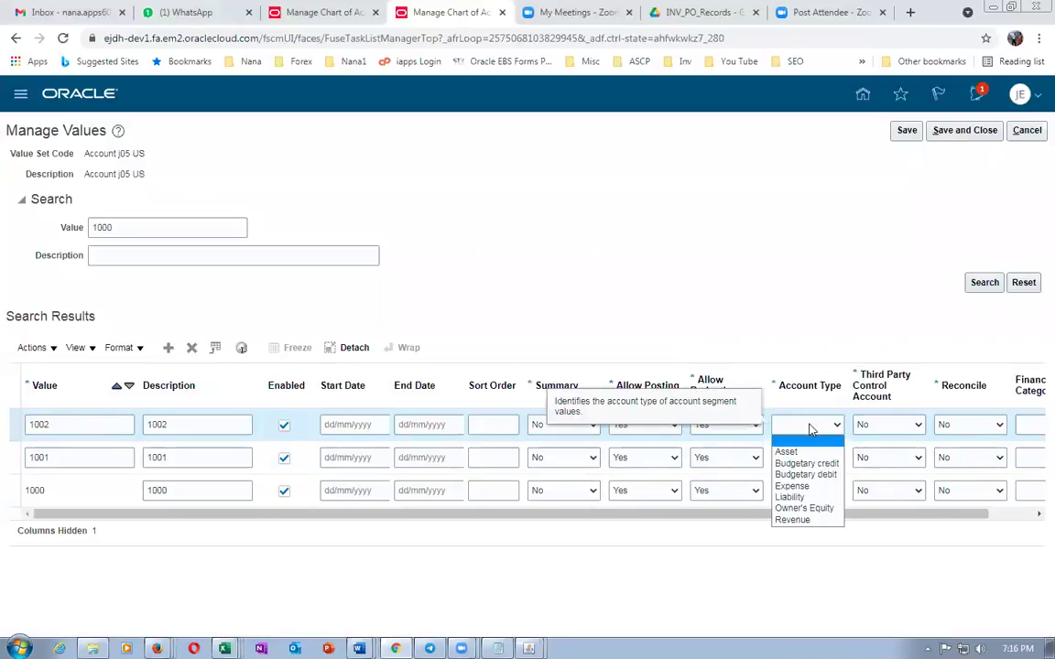
{"action": "left_click", "coordinate": [792, 486]}
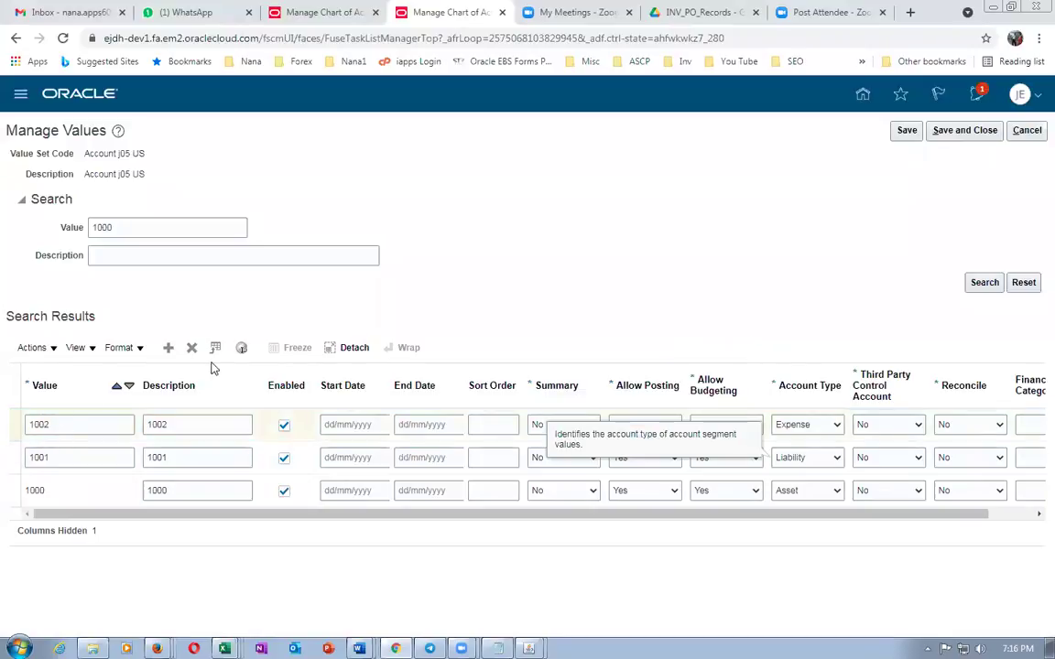
Add account value 1003 with description 1003 and account type Owner's Equity
{"action": "key", "text": "alt+Tab"}
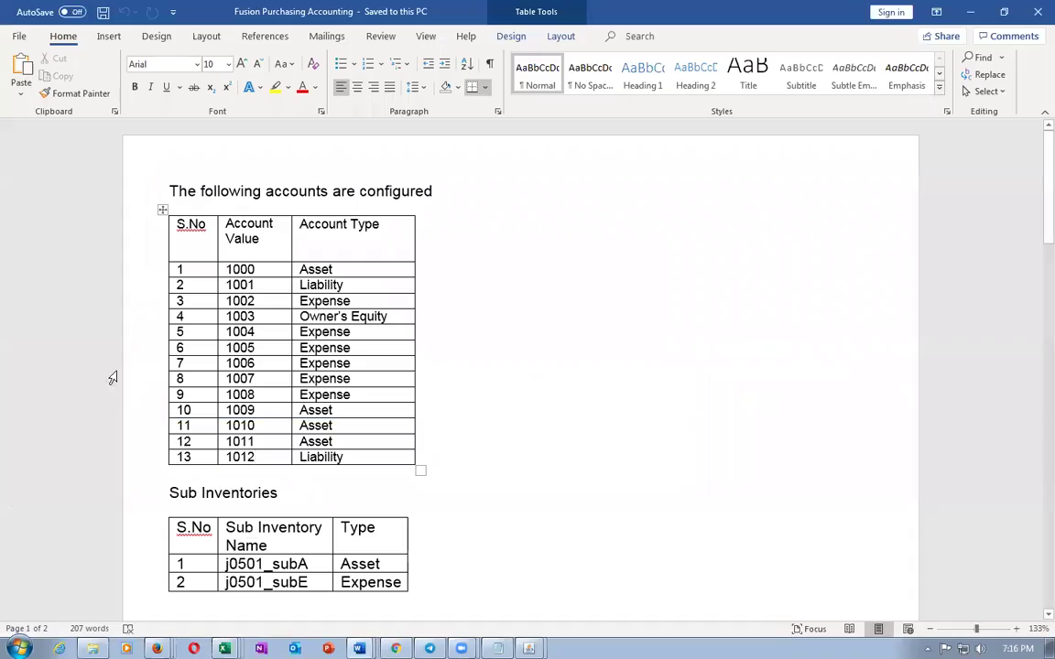
{"action": "key", "text": "alt+Tab"}
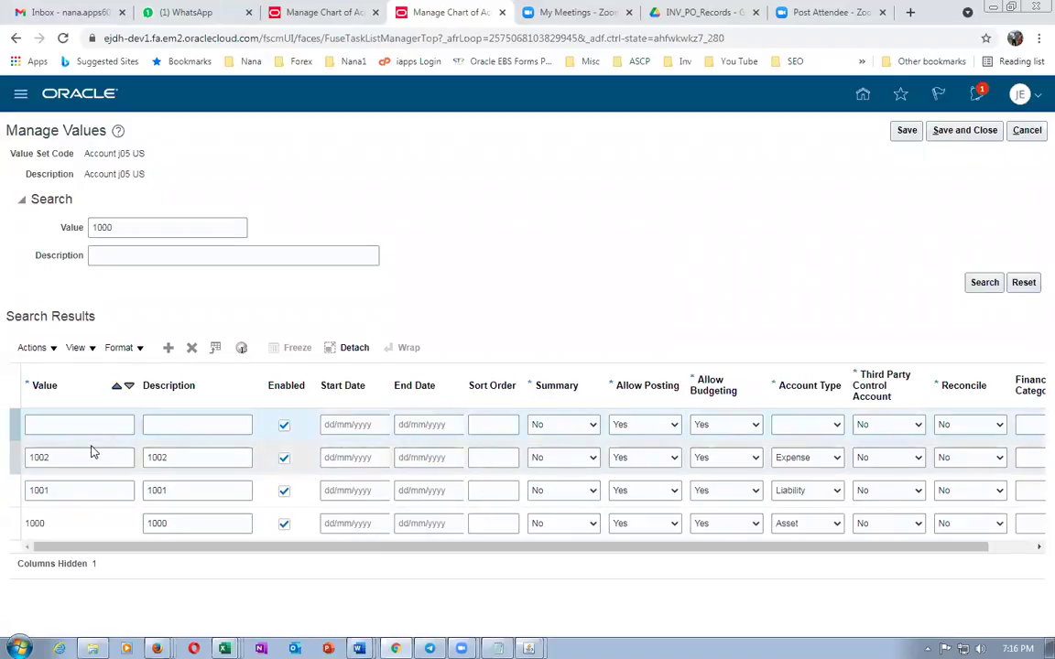
{"action": "left_click", "coordinate": [87, 424]}
{"action": "type", "text": "1003"}
{"action": "key", "text": "Tab"}
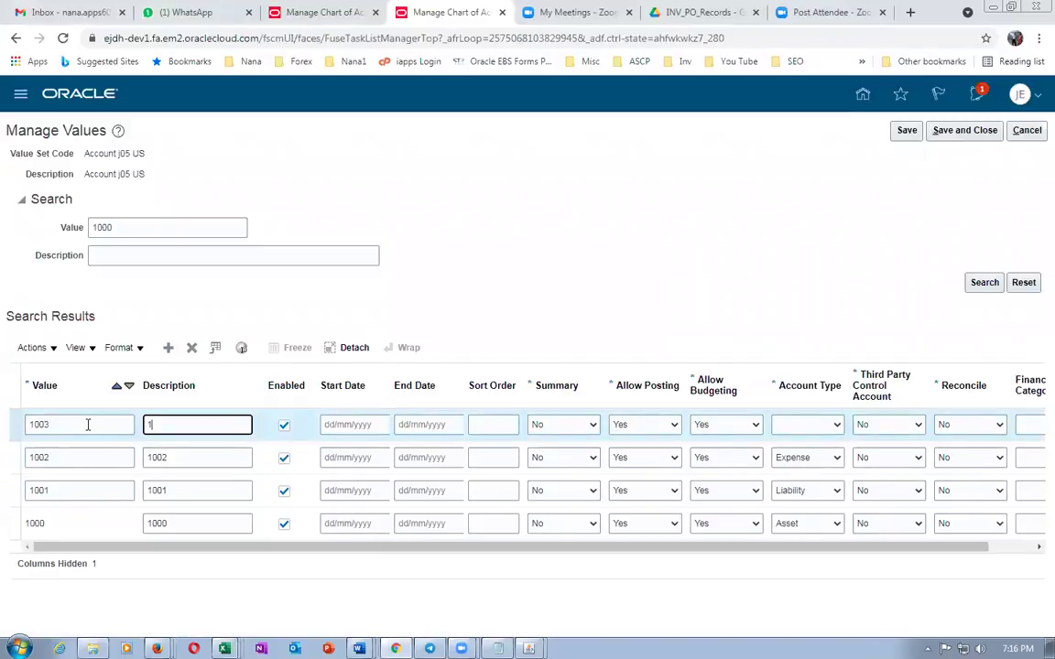
{"action": "type", "text": "1003"}
{"action": "key", "text": "Tab"}
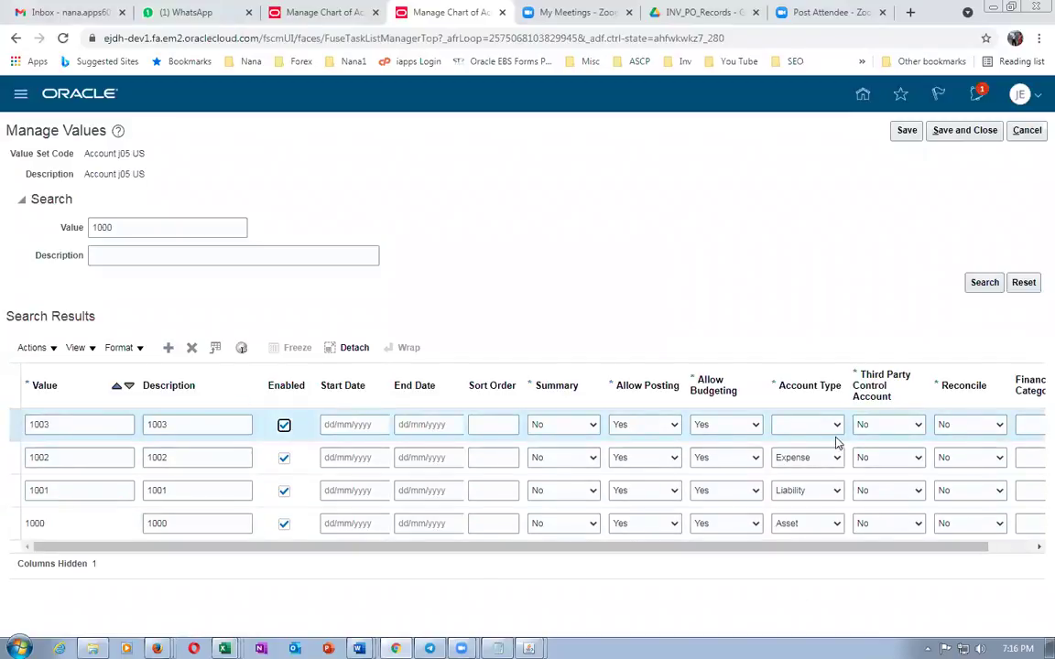
{"action": "left_click", "coordinate": [828, 428]}
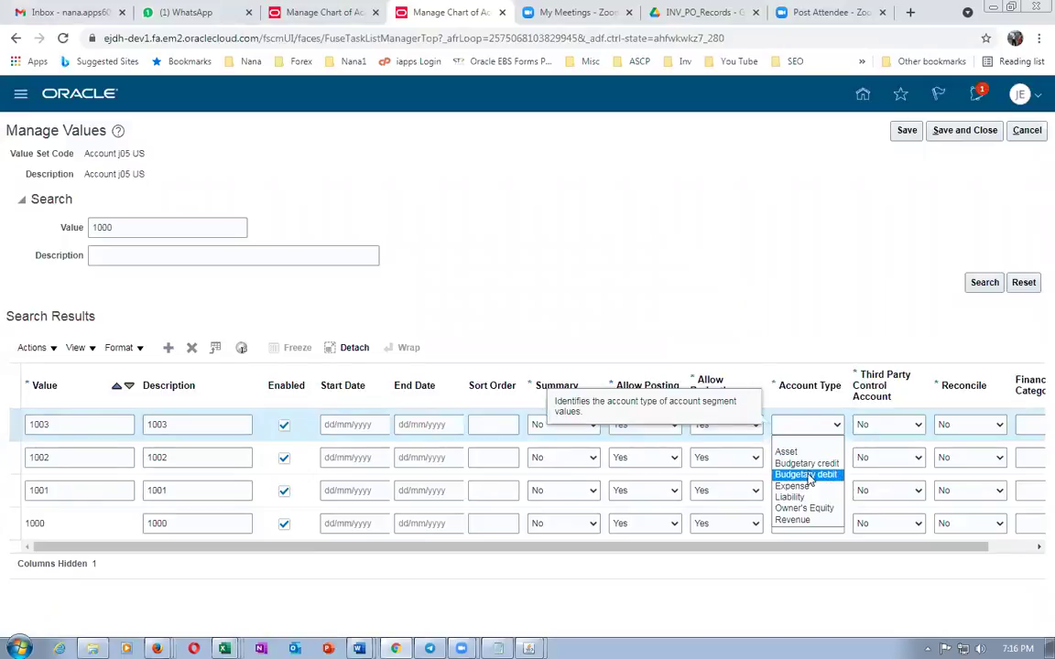
{"action": "left_click", "coordinate": [806, 510]}
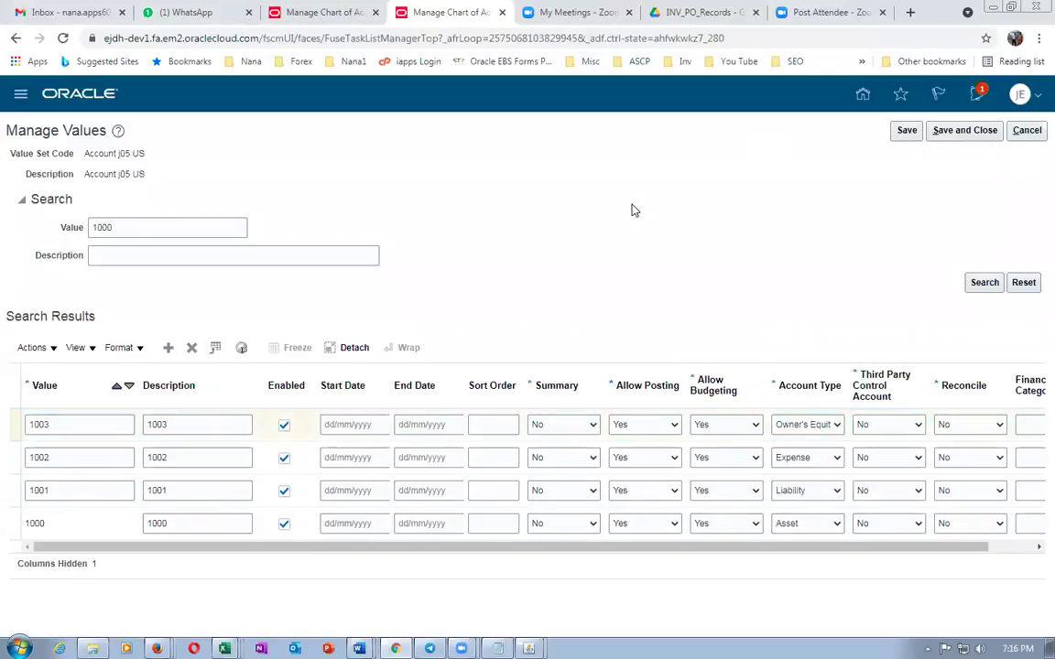
Save values 1000–1003, close, and reopen the Account j05 US value list
{"action": "left_click", "coordinate": [907, 130]}
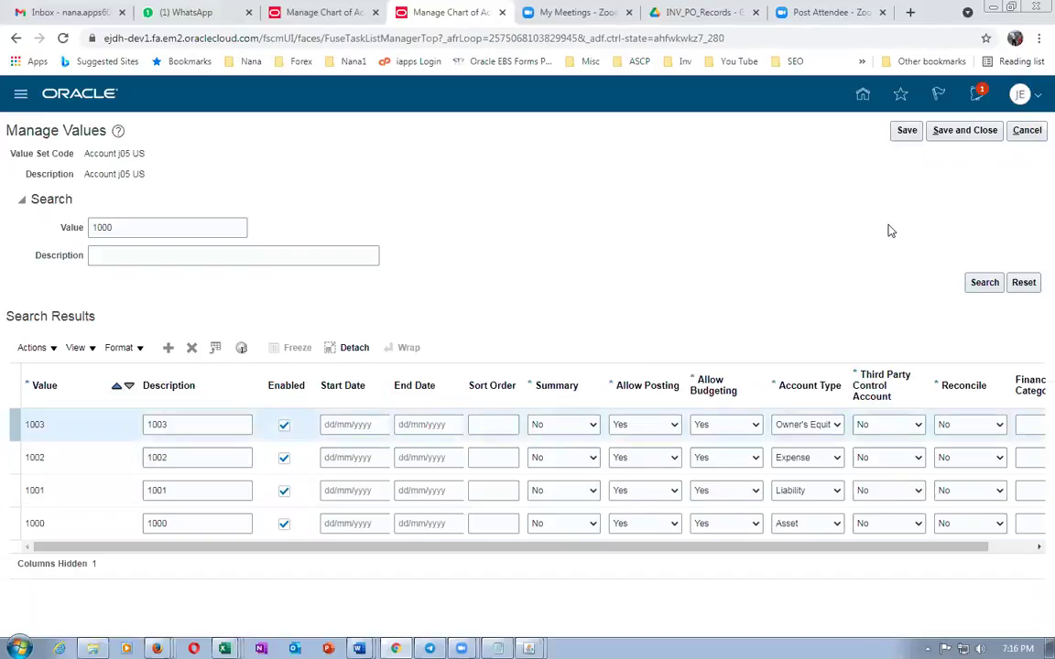
{"action": "left_click", "coordinate": [907, 130]}
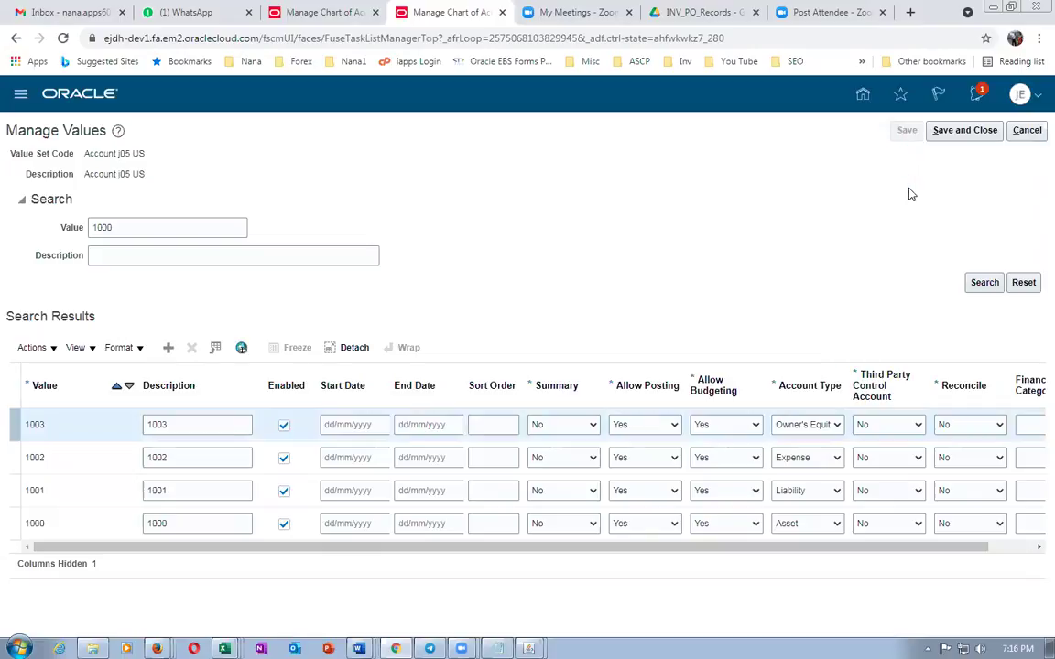
{"action": "left_click", "coordinate": [964, 130]}
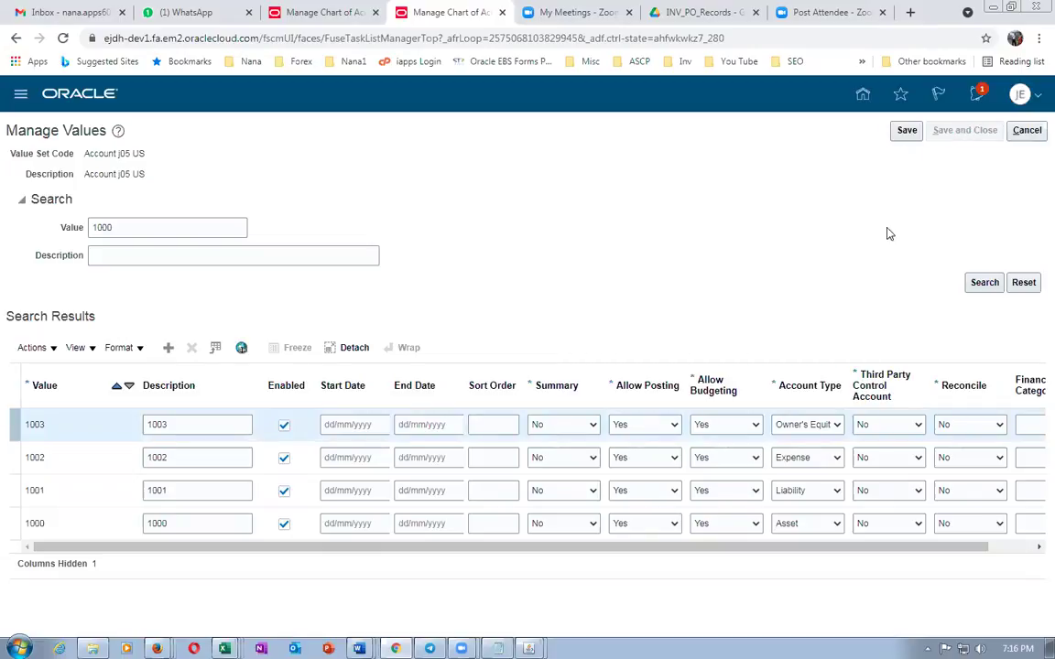
{"action": "left_click", "coordinate": [469, 401]}
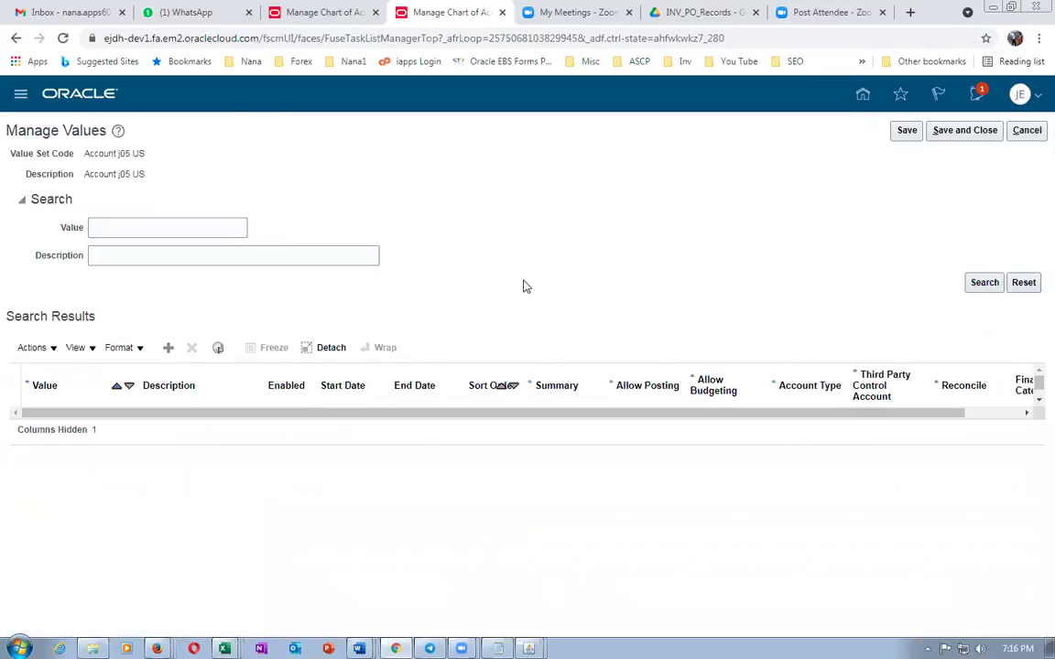
Add account value 1004 with account type Expense
{"action": "scroll", "coordinate": [111, 358], "scroll_direction": "down", "scroll_amount": 2}
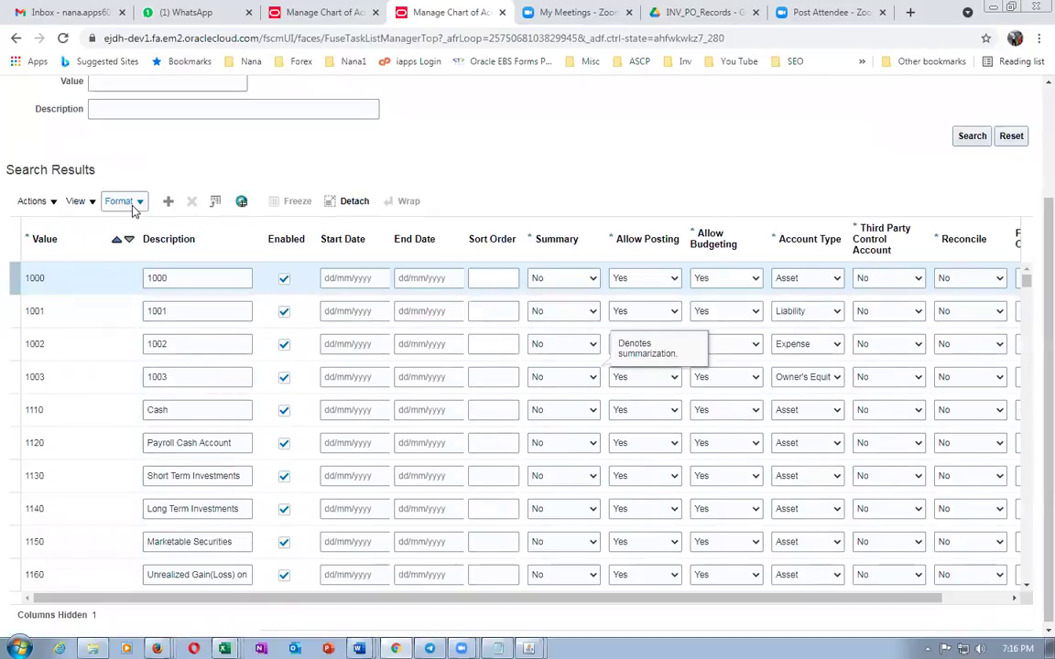
{"action": "left_click", "coordinate": [167, 201]}
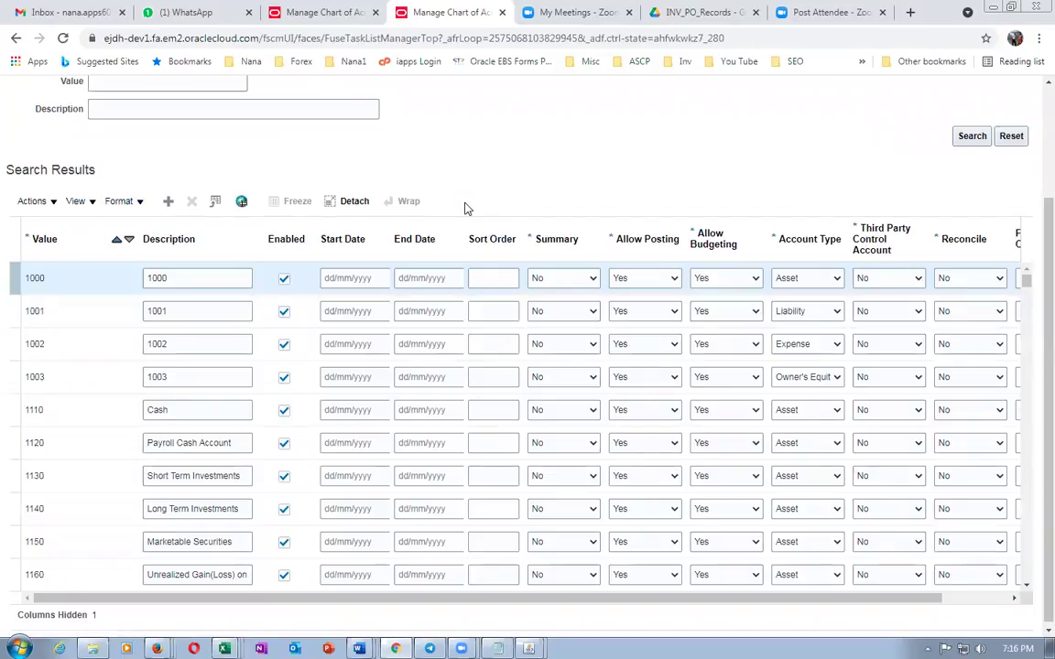
{"action": "key", "text": "alt+Tab"}
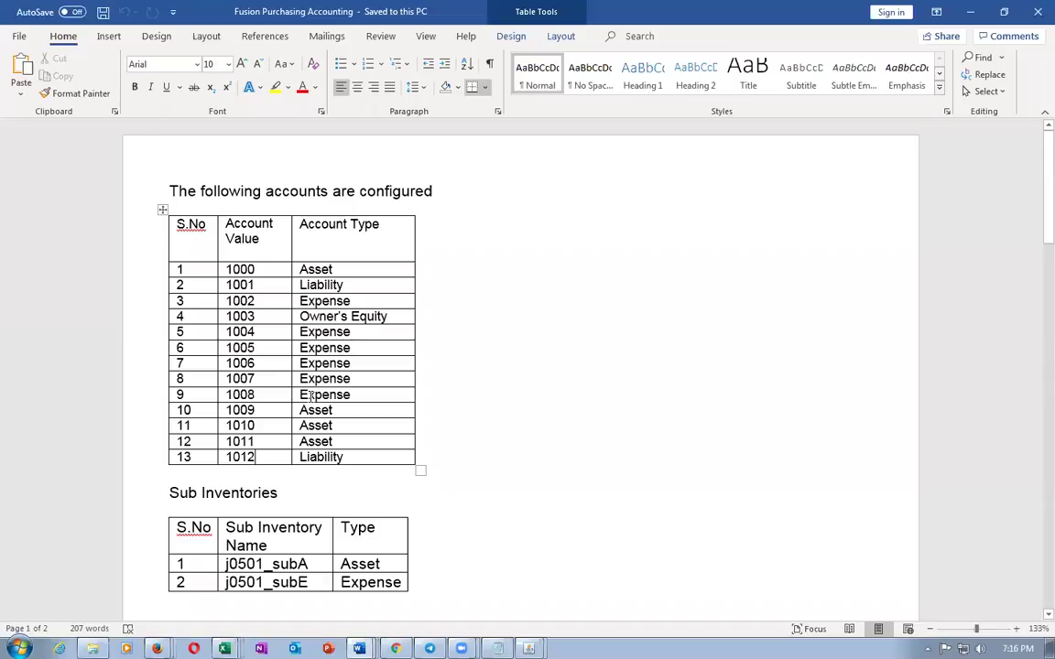
{"action": "key", "text": "alt+Tab"}
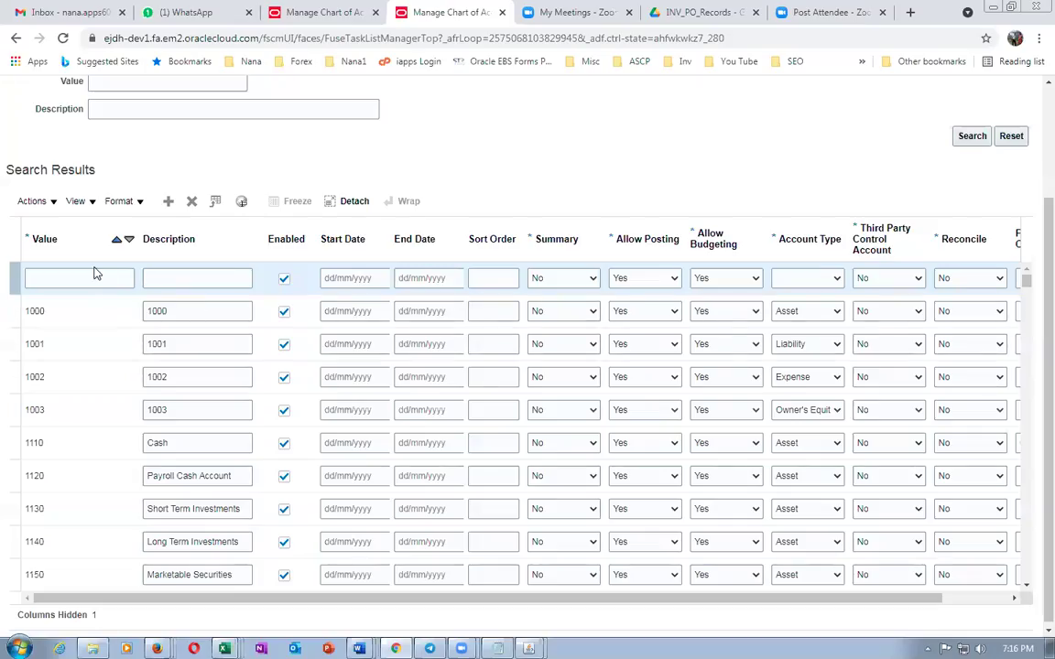
{"action": "left_click", "coordinate": [93, 275]}
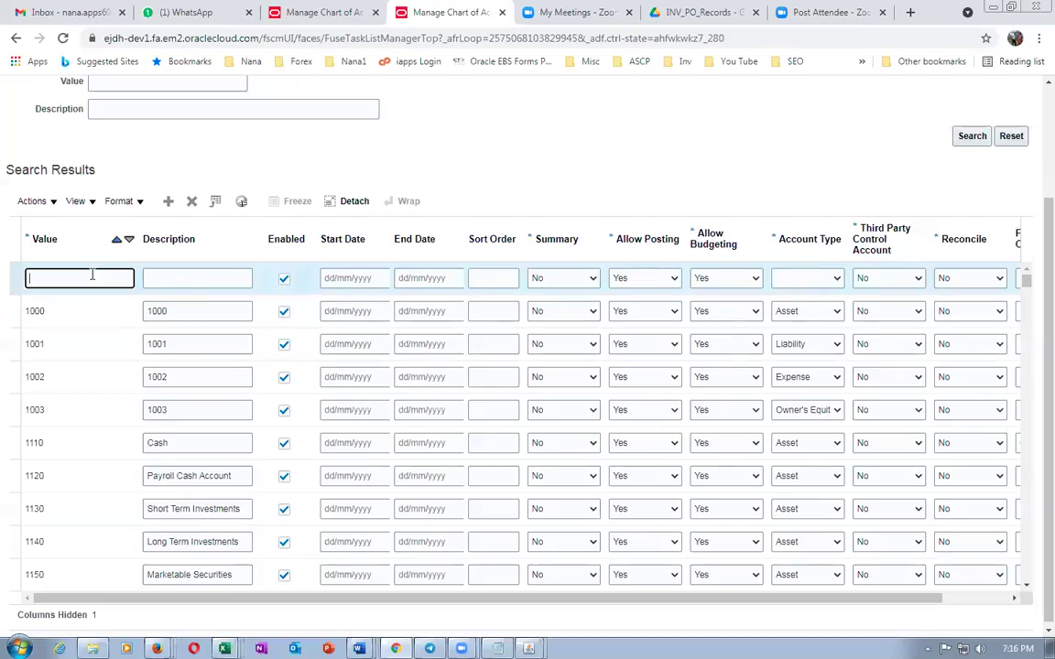
{"action": "key", "text": "Tab"}
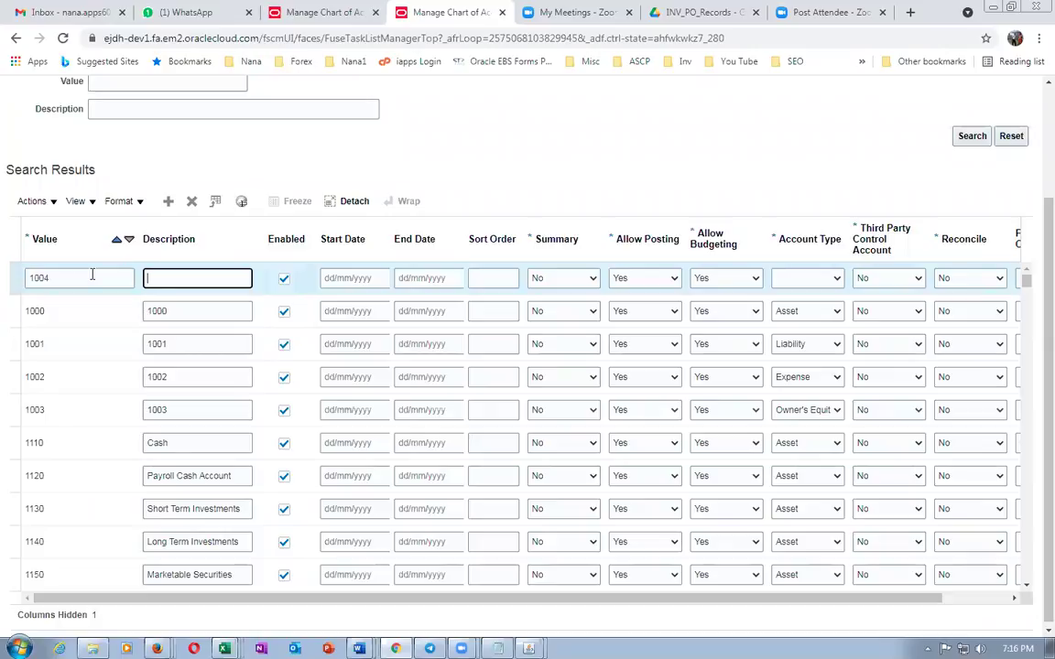
{"action": "type", "text": "1004"}
{"action": "left_click", "coordinate": [803, 281]}
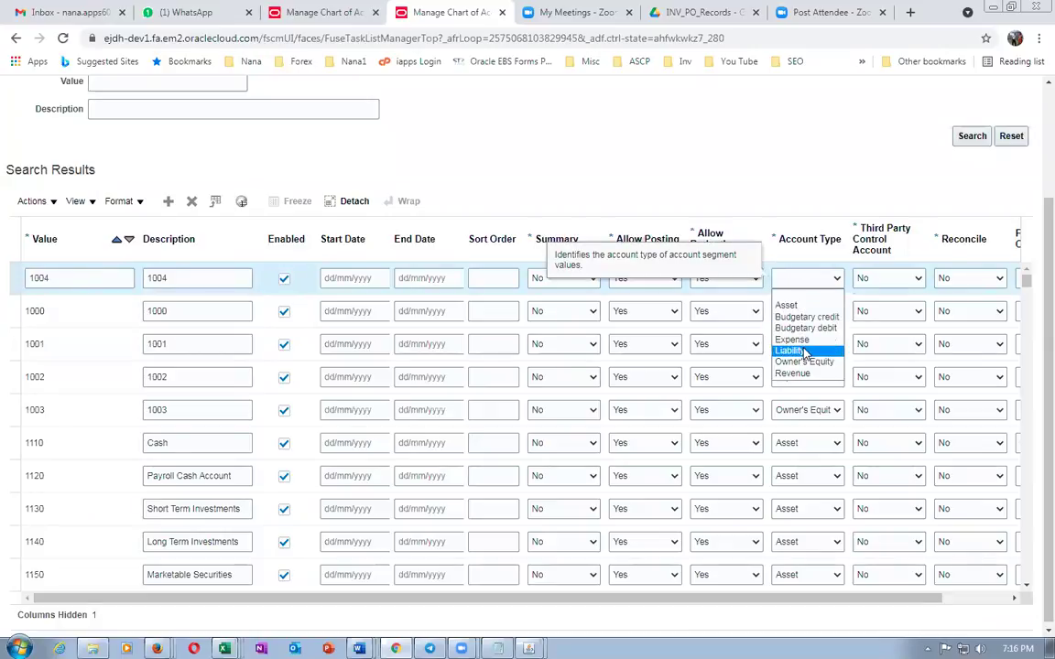
{"action": "left_click", "coordinate": [793, 340]}
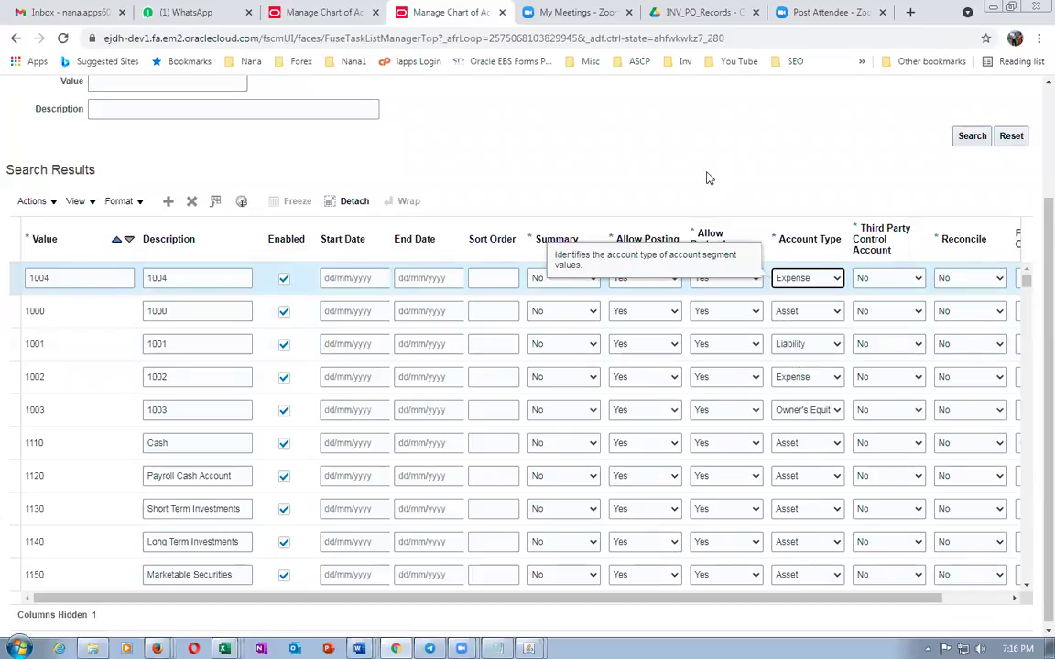
Add account value 1005 with description 1005 and account type Expense
{"action": "left_click", "coordinate": [168, 203]}
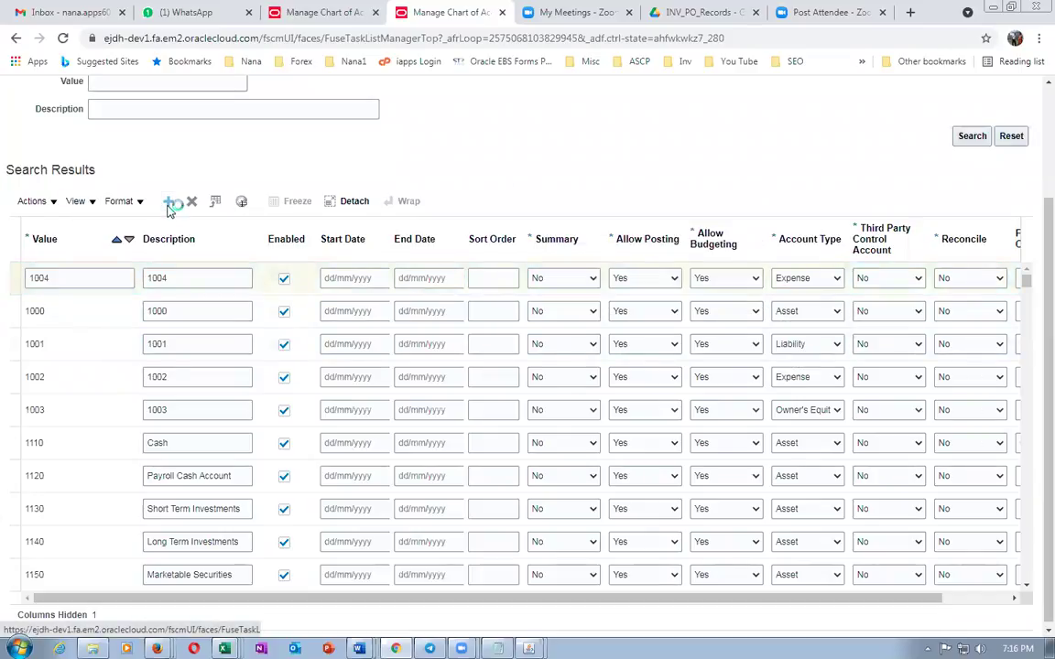
{"action": "left_click", "coordinate": [106, 278]}
{"action": "type", "text": "1005"}
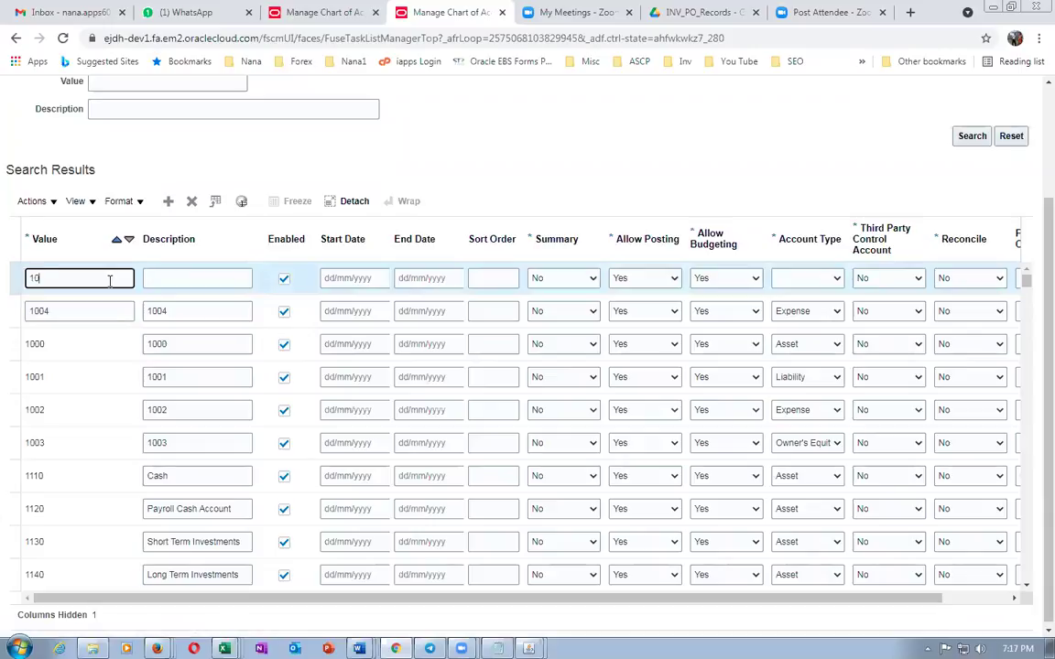
{"action": "key", "text": "Tab"}
{"action": "type", "text": "1005"}
{"action": "key", "text": "Tab"}
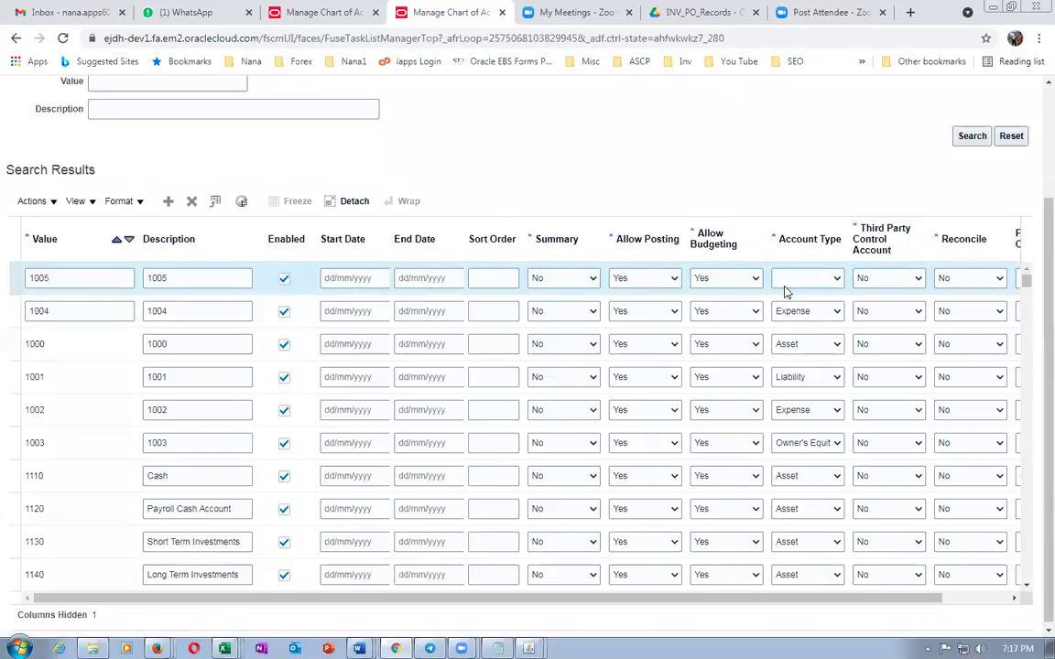
{"action": "left_click", "coordinate": [788, 280]}
{"action": "left_click", "coordinate": [791, 341]}
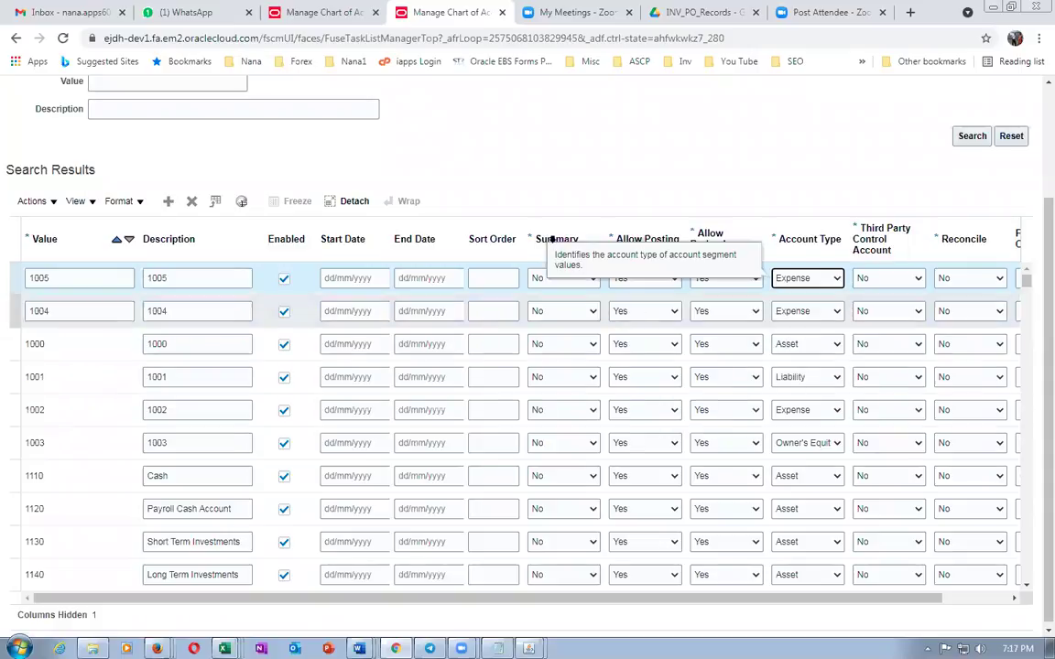
Add account value 1006 with description 1006 and account type Expense
{"action": "left_click", "coordinate": [167, 202]}
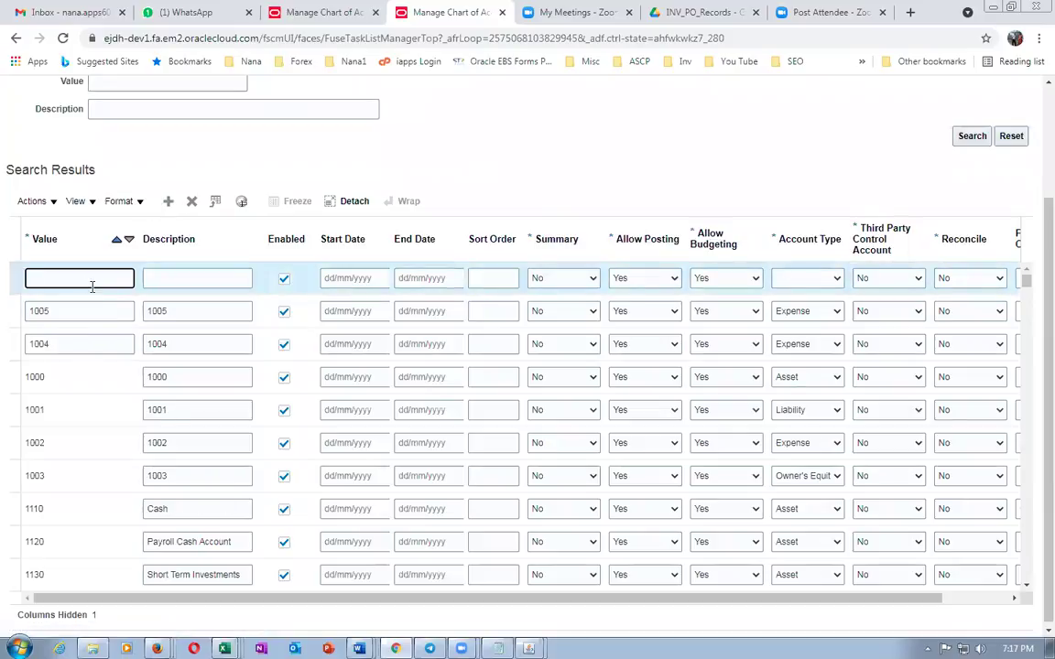
{"action": "type", "text": "1006"}
{"action": "key", "text": "Tab"}
{"action": "type", "text": "1006"}
{"action": "key", "text": "Tab"}
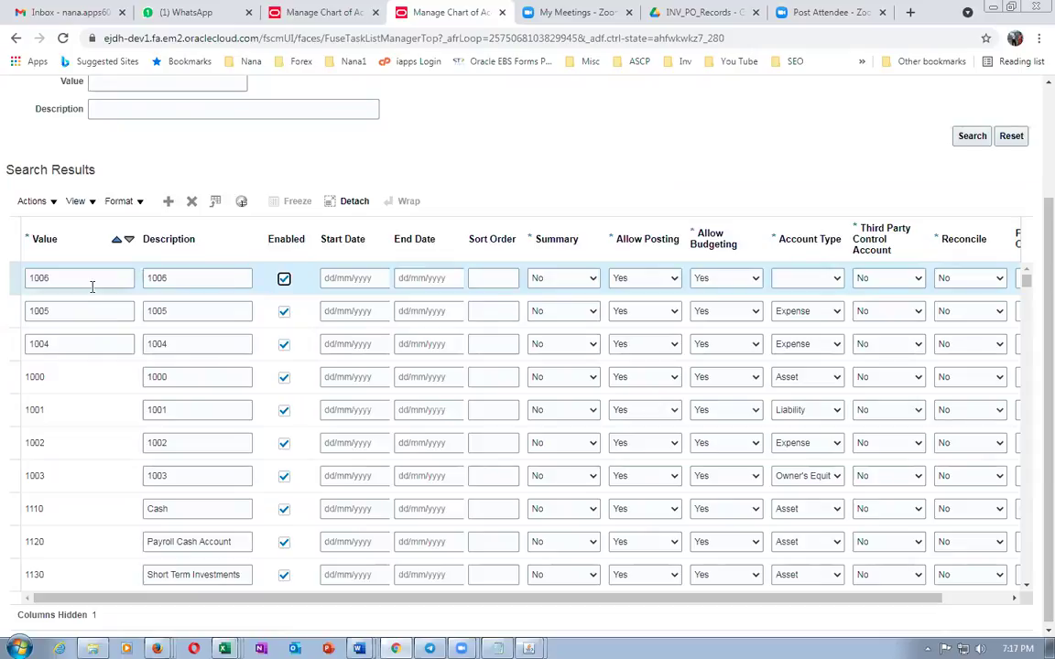
{"action": "left_click", "coordinate": [805, 279]}
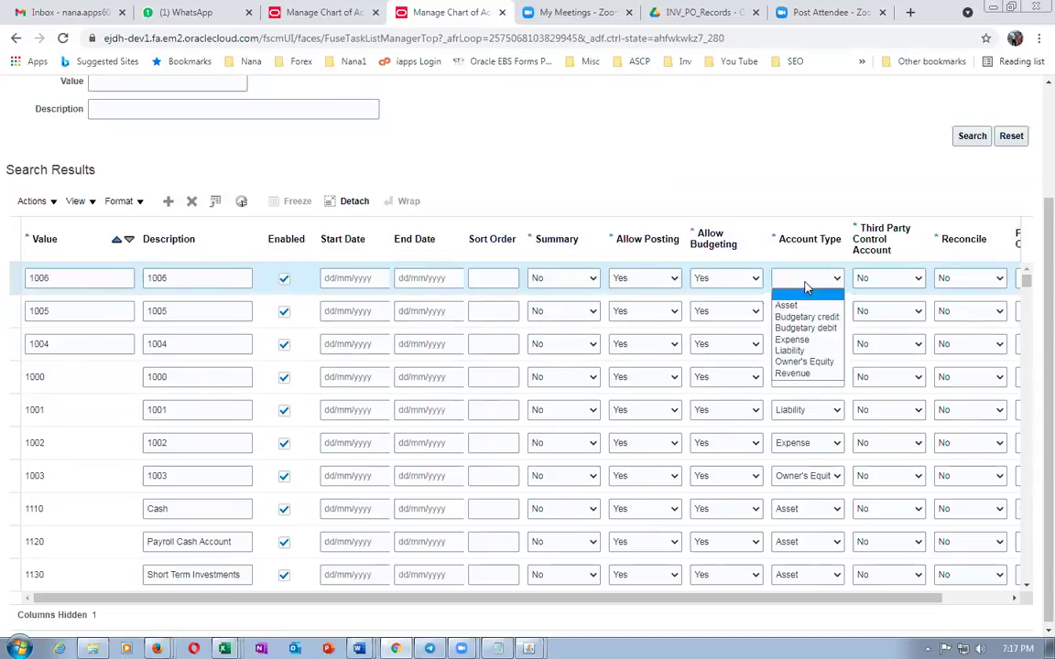
{"action": "left_click", "coordinate": [806, 341]}
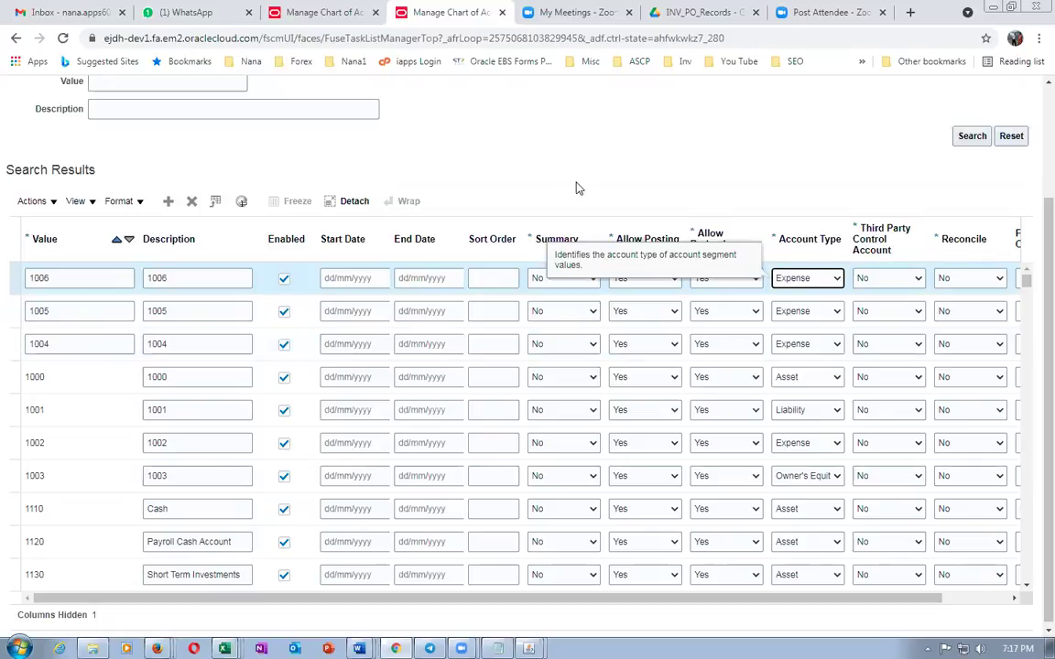
Add account value 1007 with description 1007 and account type Expense
{"action": "left_click", "coordinate": [170, 204]}
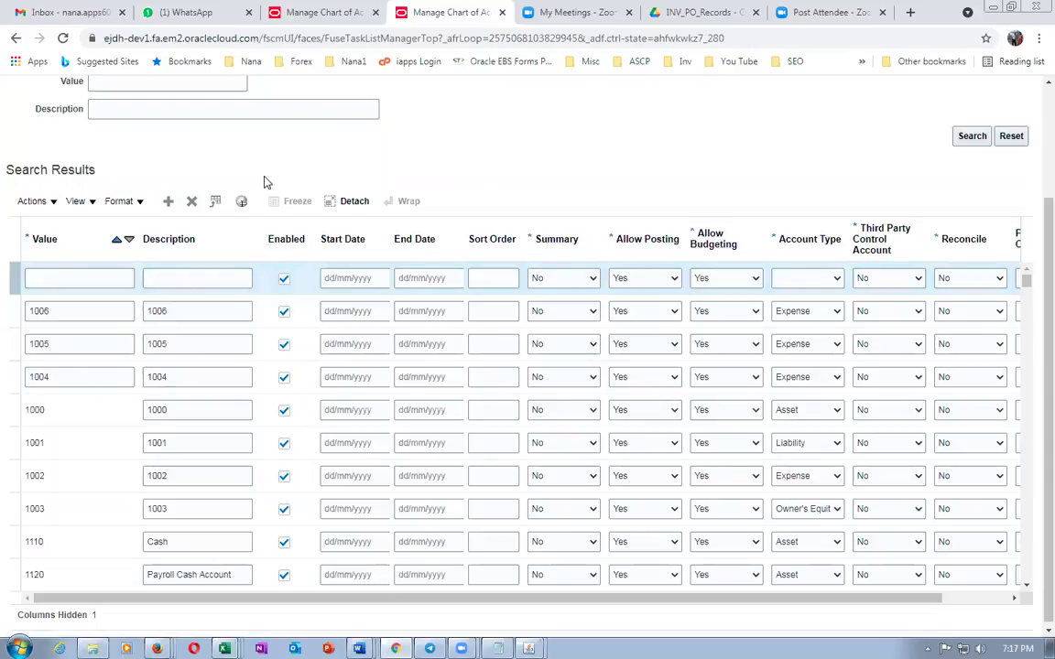
{"action": "key", "text": "alt+Tab"}
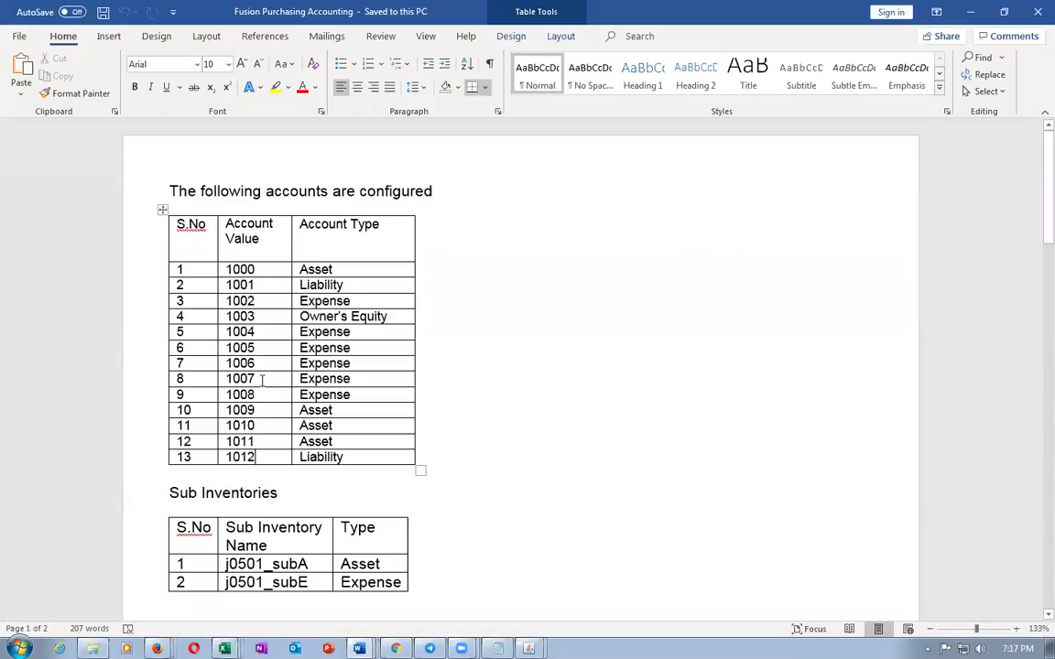
{"action": "key", "text": "alt+Tab"}
{"action": "type", "text": "1007"}
{"action": "key", "text": "Tab"}
{"action": "type", "text": "1007"}
{"action": "key", "text": "Tab"}
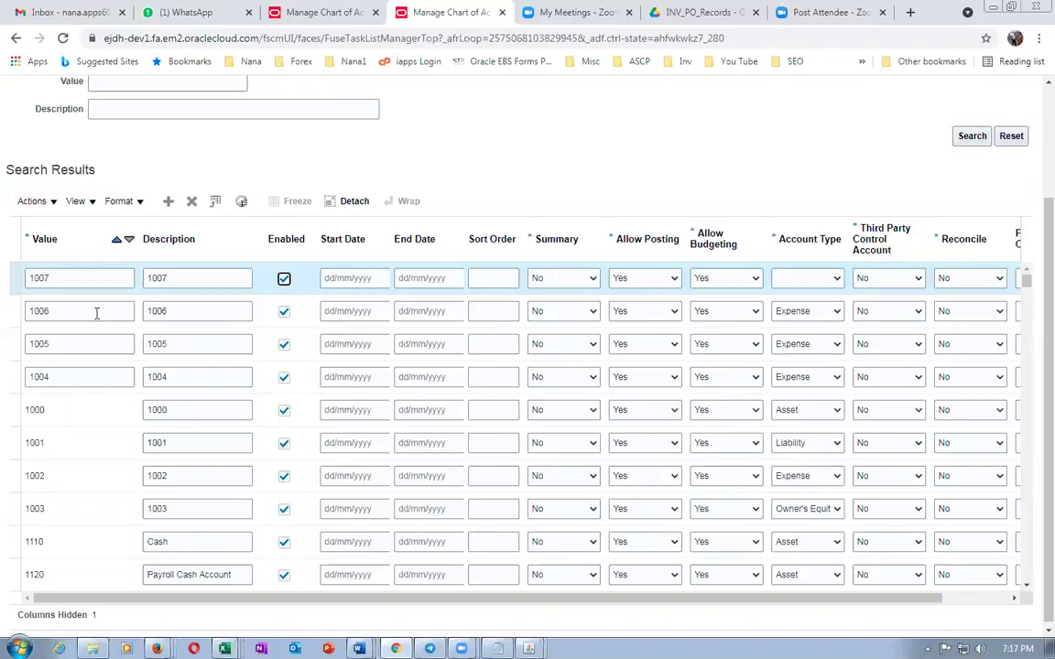
{"action": "left_click", "coordinate": [783, 277]}
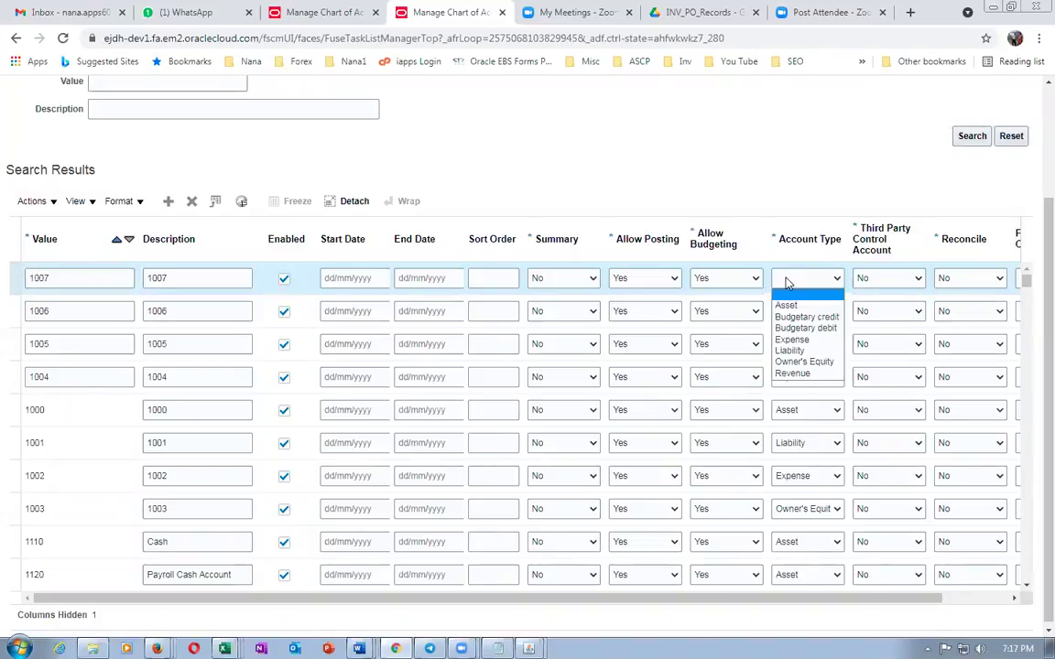
{"action": "left_click", "coordinate": [791, 338]}
Add account value 1008 with description 1008 and account type Budgetary debit
{"action": "left_click", "coordinate": [575, 190]}
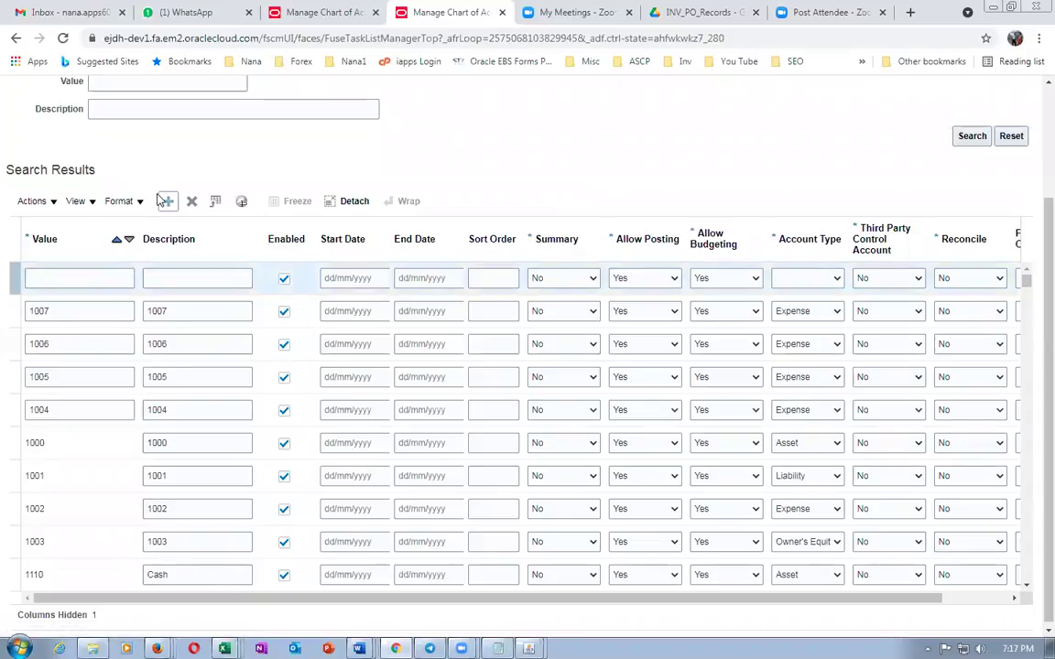
{"action": "left_click", "coordinate": [75, 280]}
{"action": "type", "text": "1008"}
{"action": "key", "text": "Tab"}
{"action": "type", "text": "1008"}
{"action": "key", "text": "Tab"}
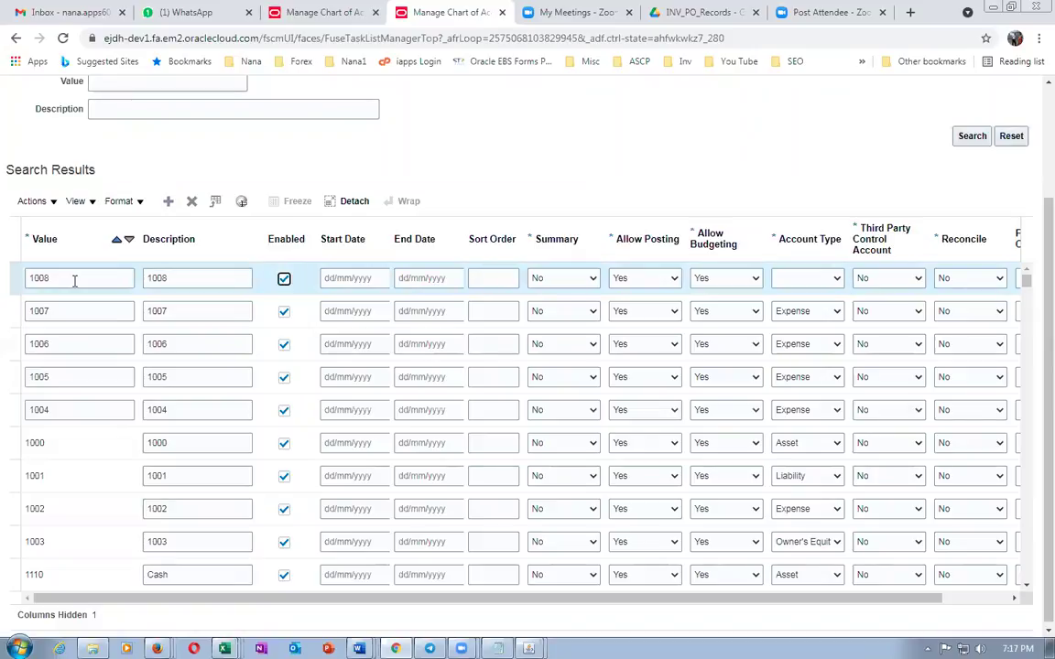
{"action": "left_click", "coordinate": [820, 278]}
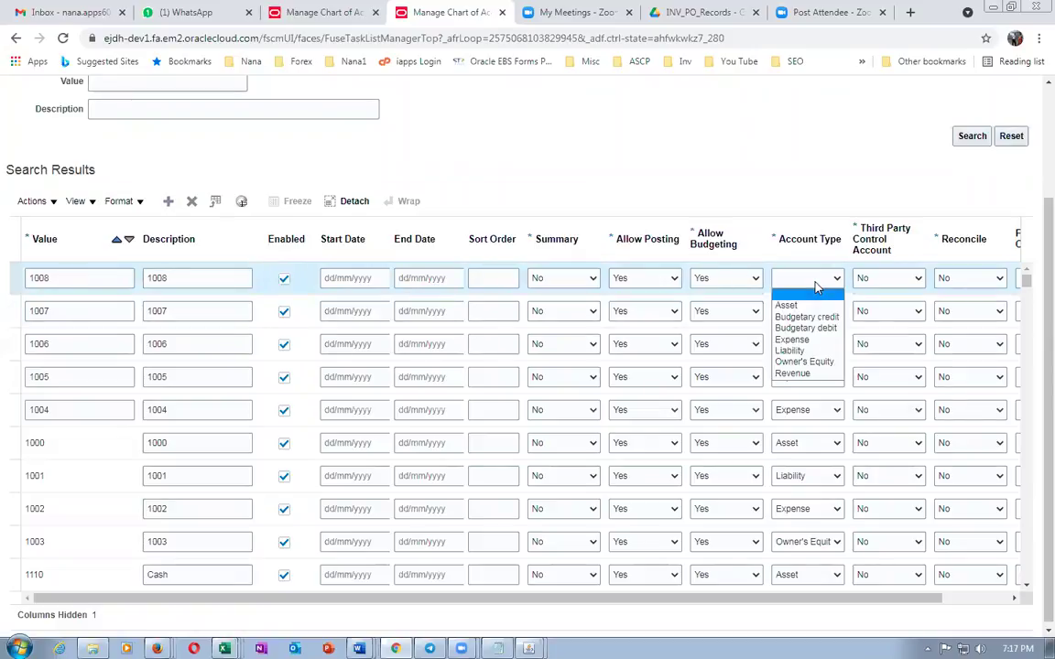
{"action": "left_click", "coordinate": [797, 327]}
{"action": "scroll", "coordinate": [865, 209], "scroll_direction": "up", "scroll_amount": 3}
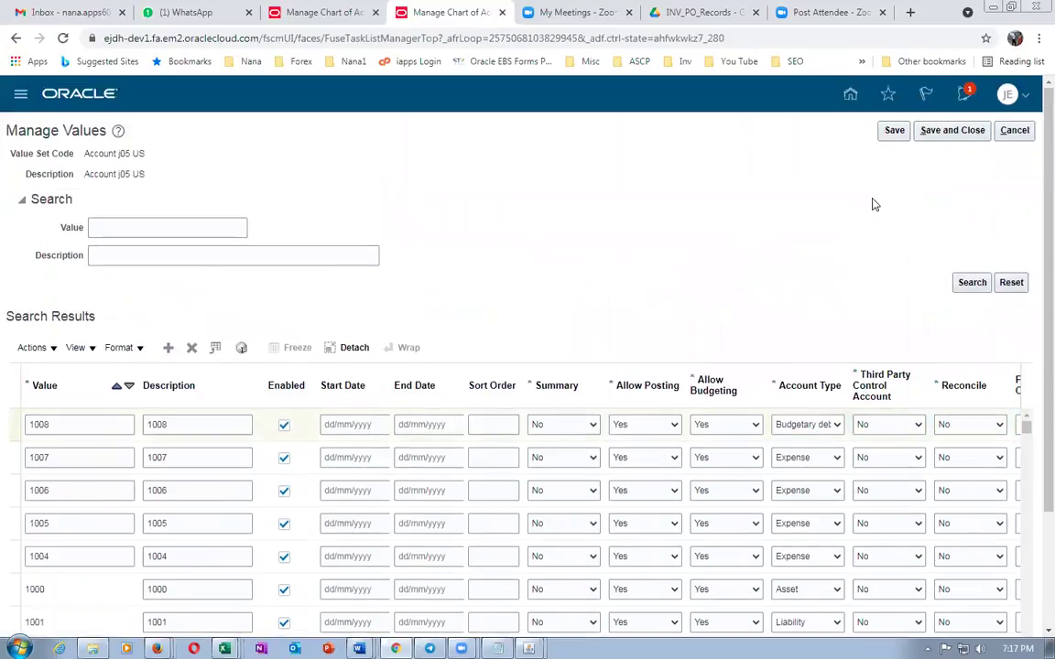
Save values 1004–1008, close, and reopen the Account j05 US value list
{"action": "left_click", "coordinate": [894, 131]}
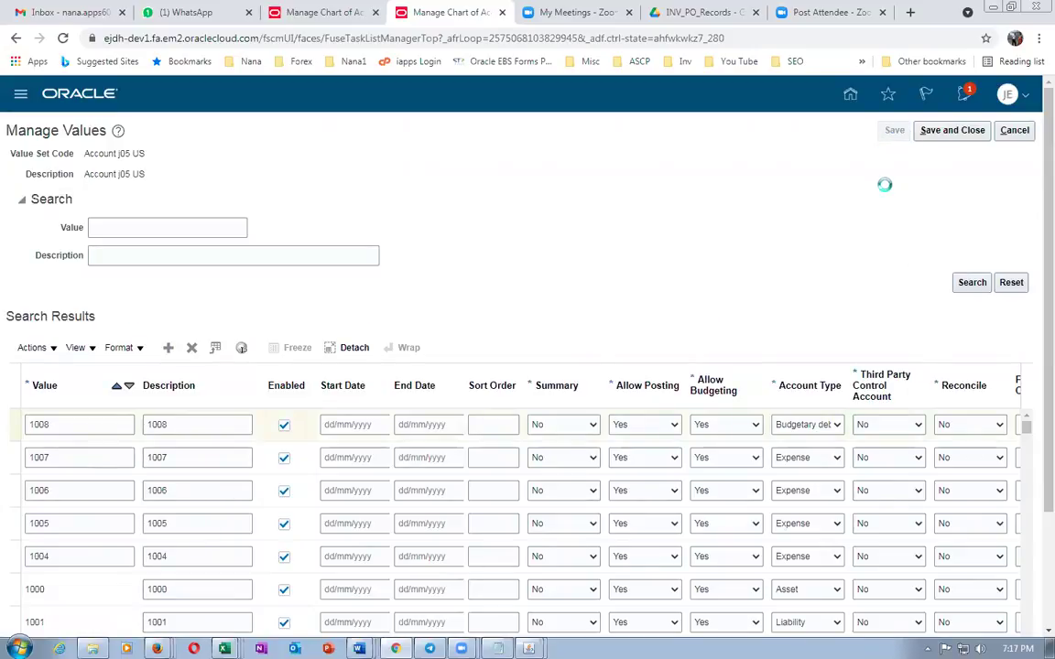
{"action": "left_click", "coordinate": [953, 130]}
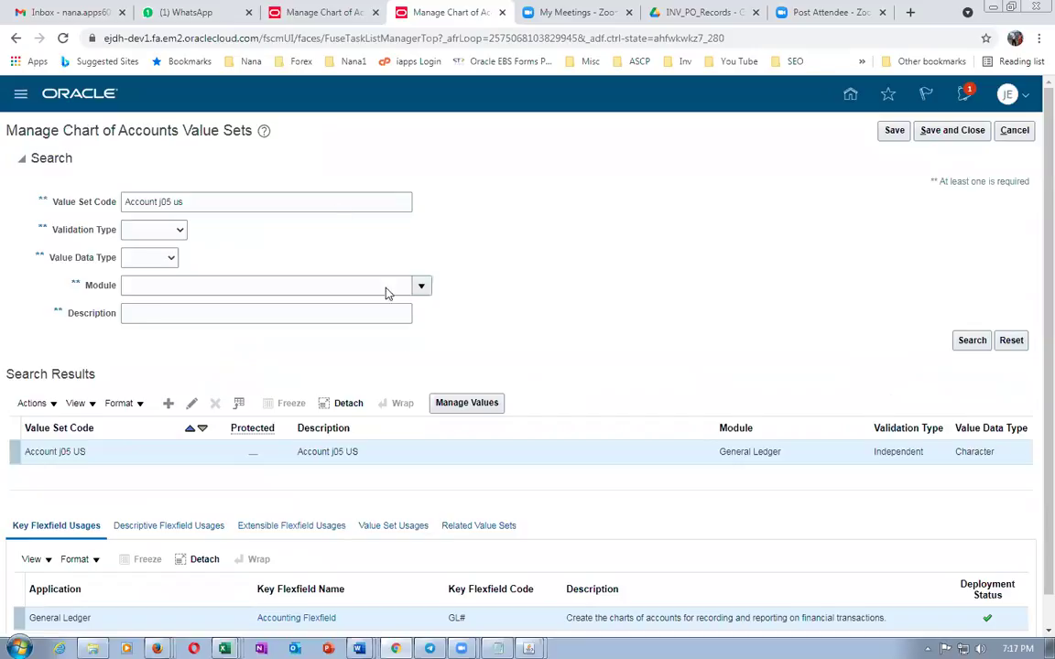
{"action": "left_click", "coordinate": [444, 403]}
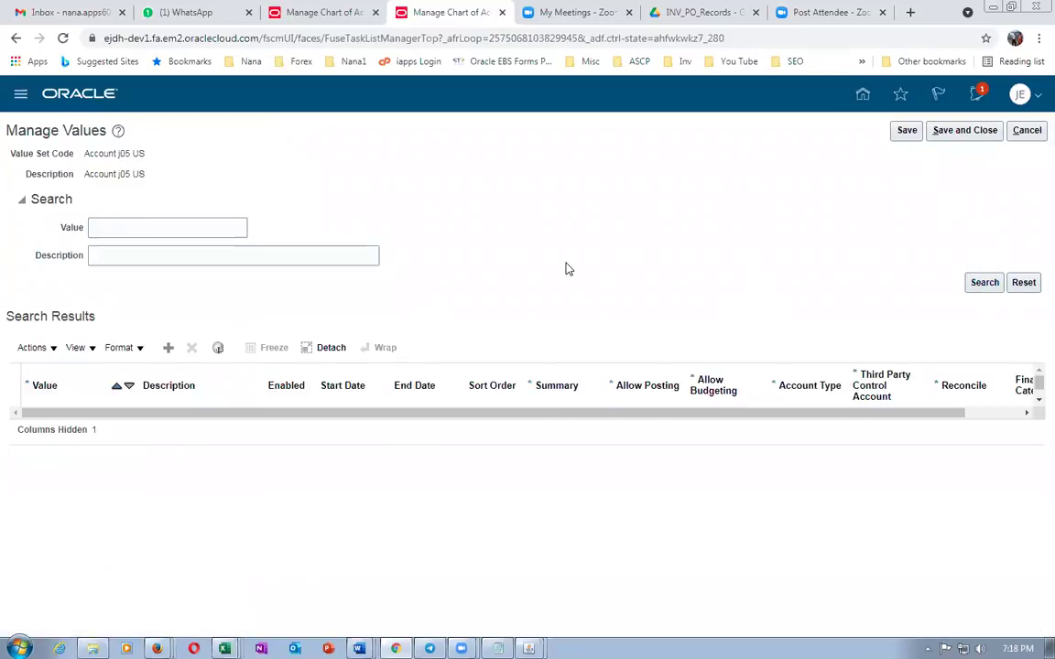
Add a new blank row at the top of the values table
{"action": "scroll", "coordinate": [565, 269], "scroll_direction": "down", "scroll_amount": 2}
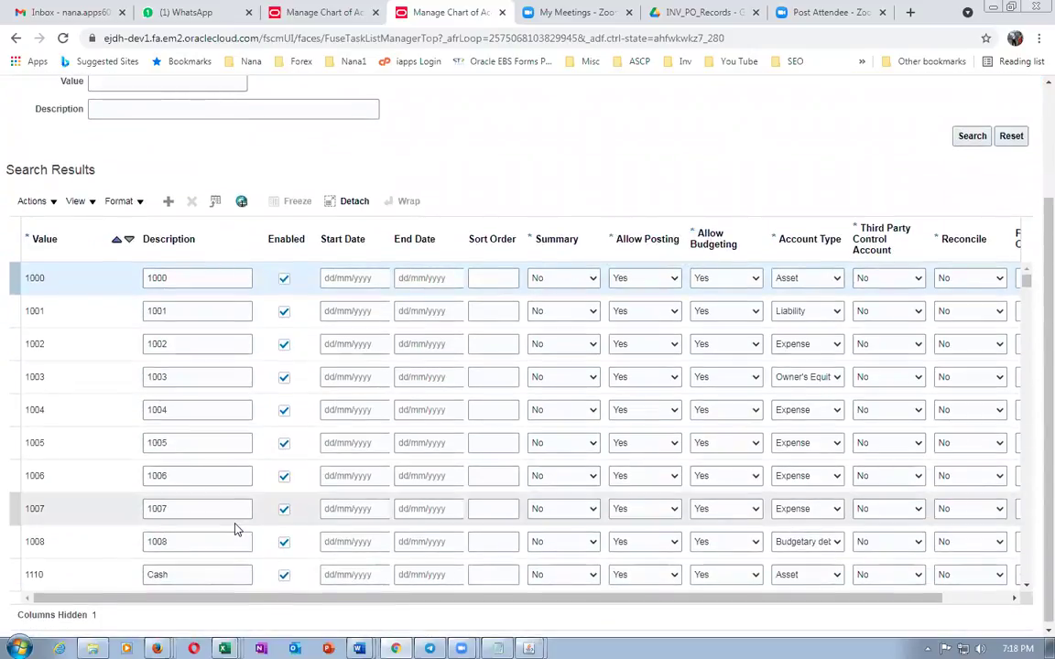
{"action": "key", "text": "alt+Tab"}
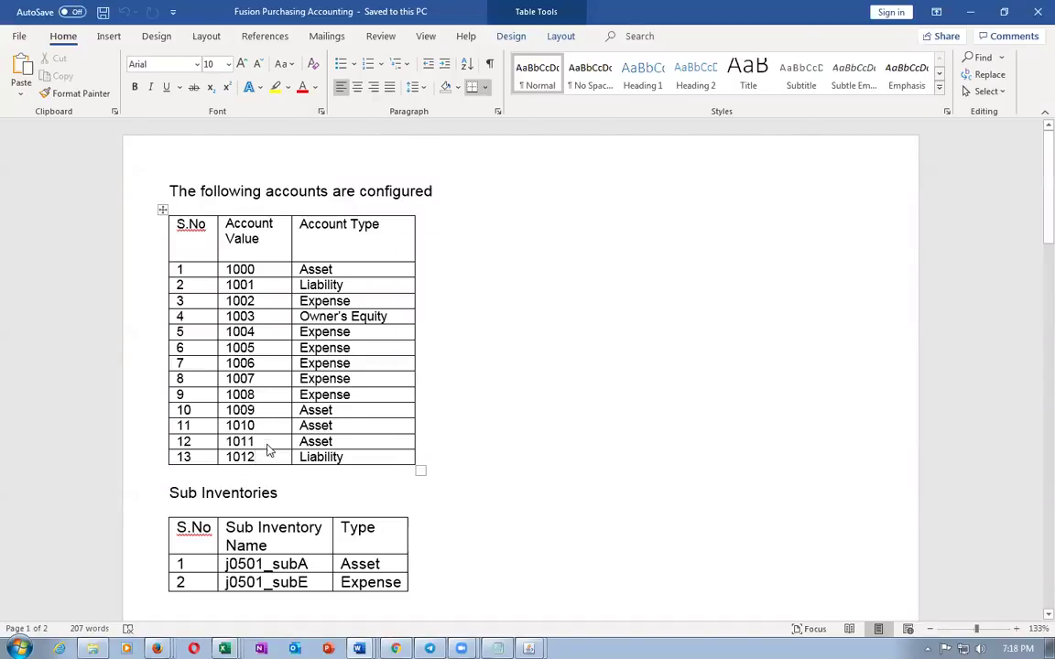
{"action": "key", "text": "alt+Tab"}
{"action": "left_click", "coordinate": [170, 201]}
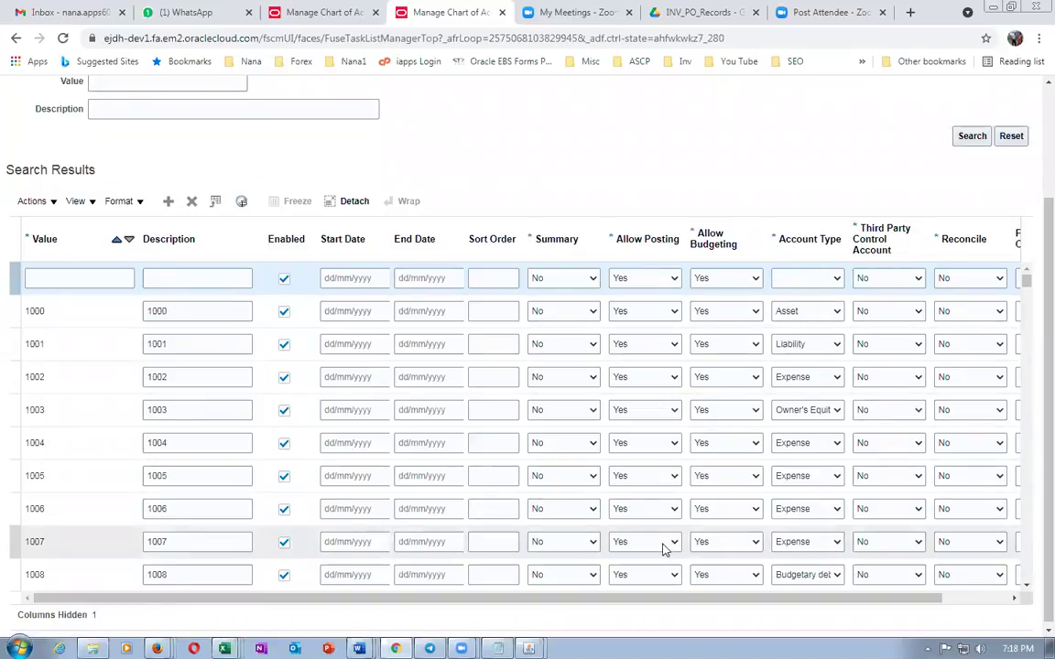
Change value 1008's account type from Budgetary debit to Expense
{"action": "left_click", "coordinate": [803, 574]}
{"action": "left_click", "coordinate": [797, 531]}
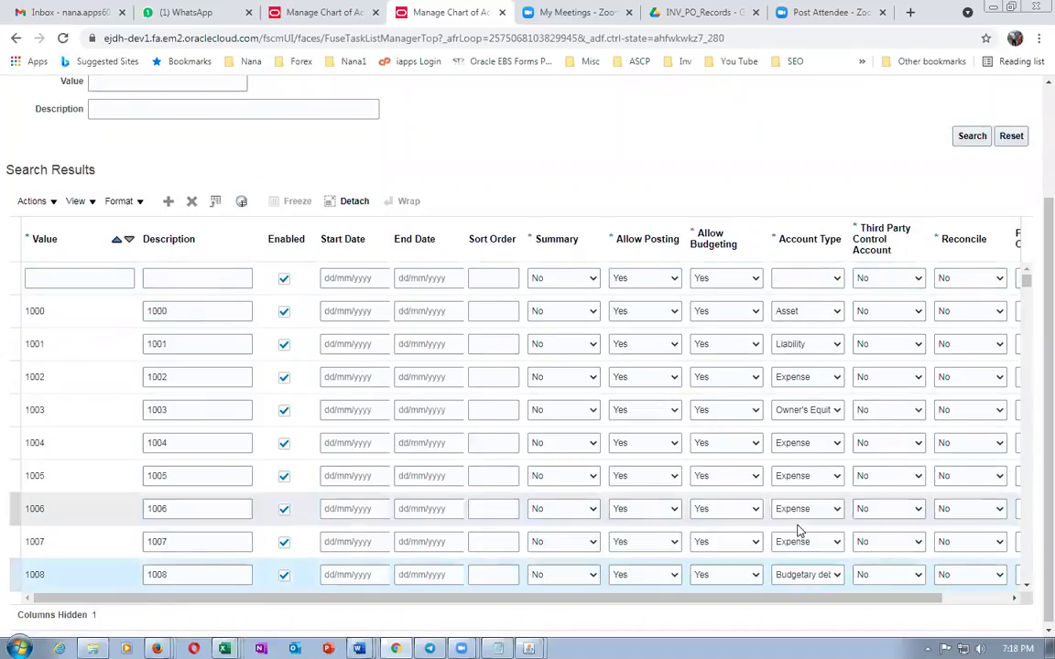
{"action": "left_click", "coordinate": [814, 575]}
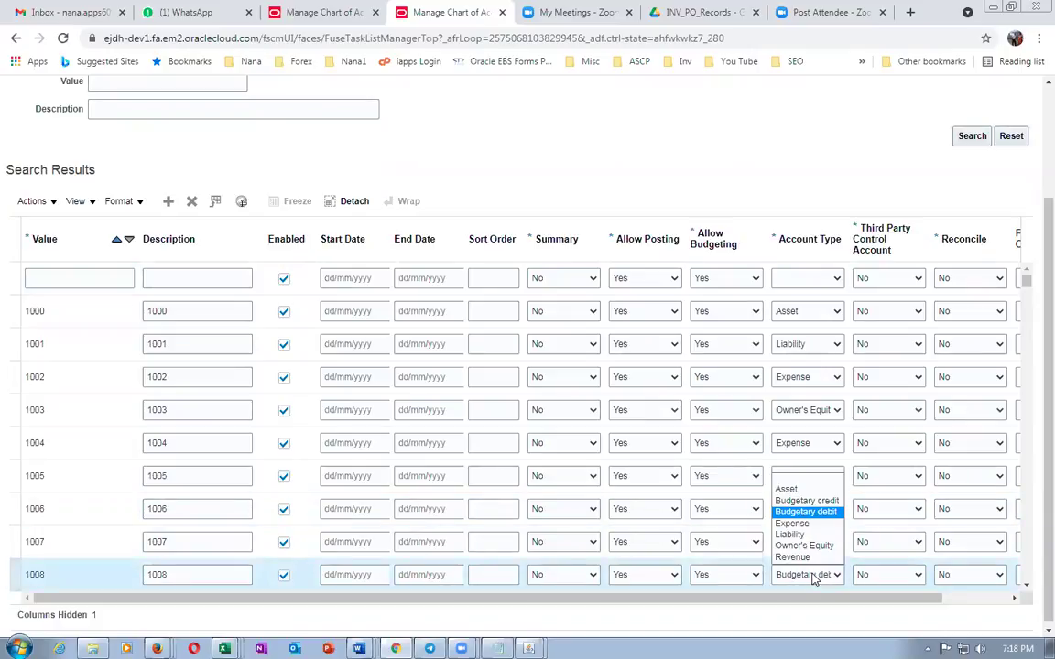
{"action": "left_click", "coordinate": [793, 524]}
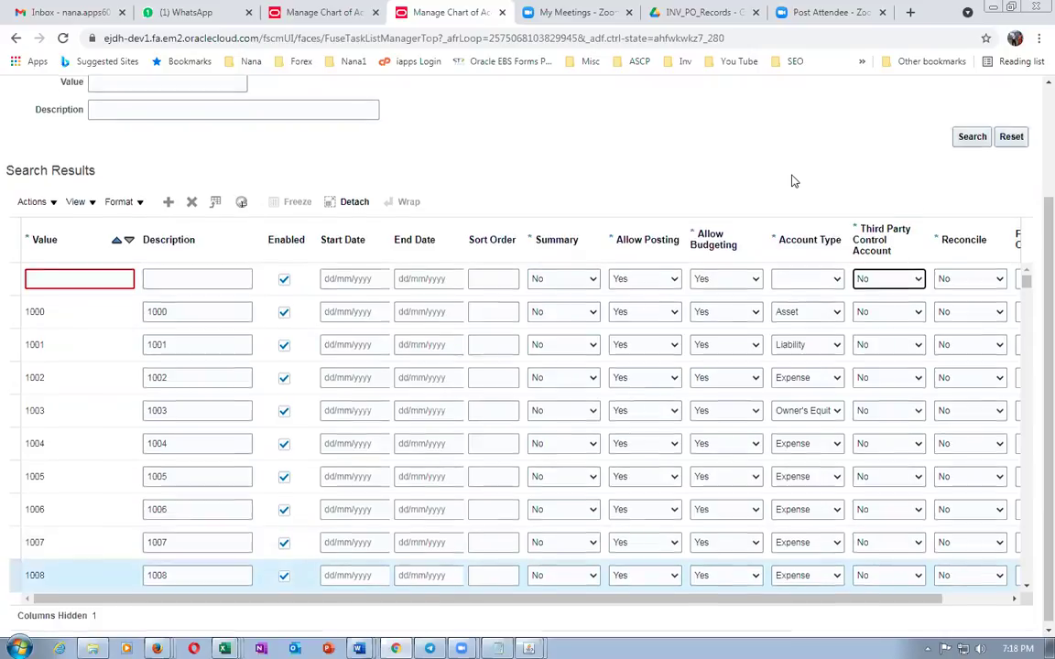
{"action": "scroll", "coordinate": [793, 179], "scroll_direction": "up", "scroll_amount": 2}
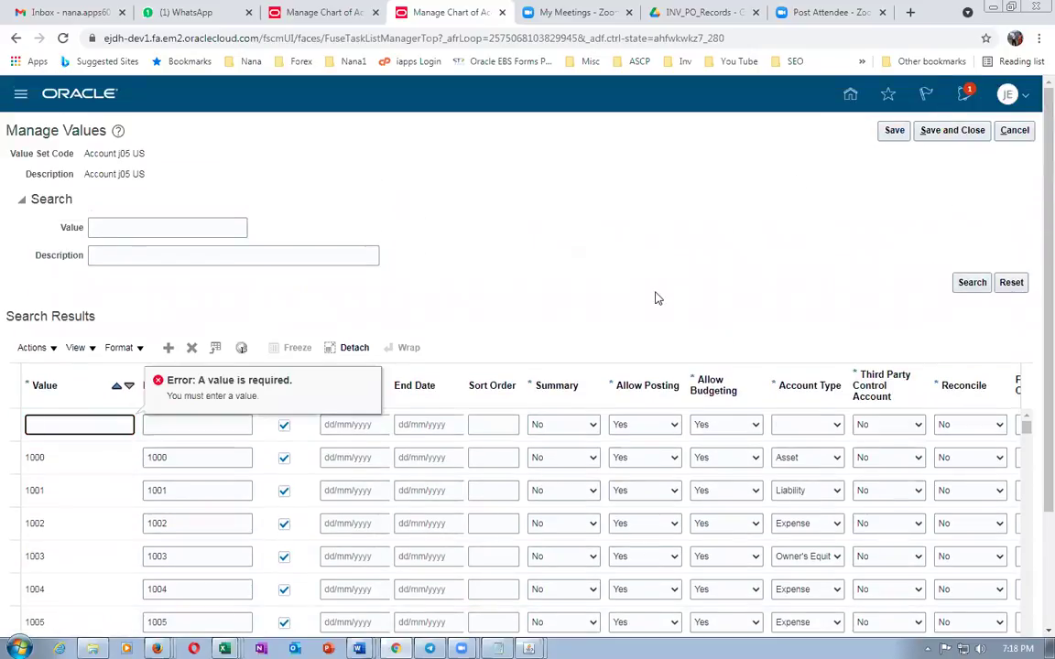
{"action": "scroll", "coordinate": [655, 301], "scroll_direction": "down", "scroll_amount": 3}
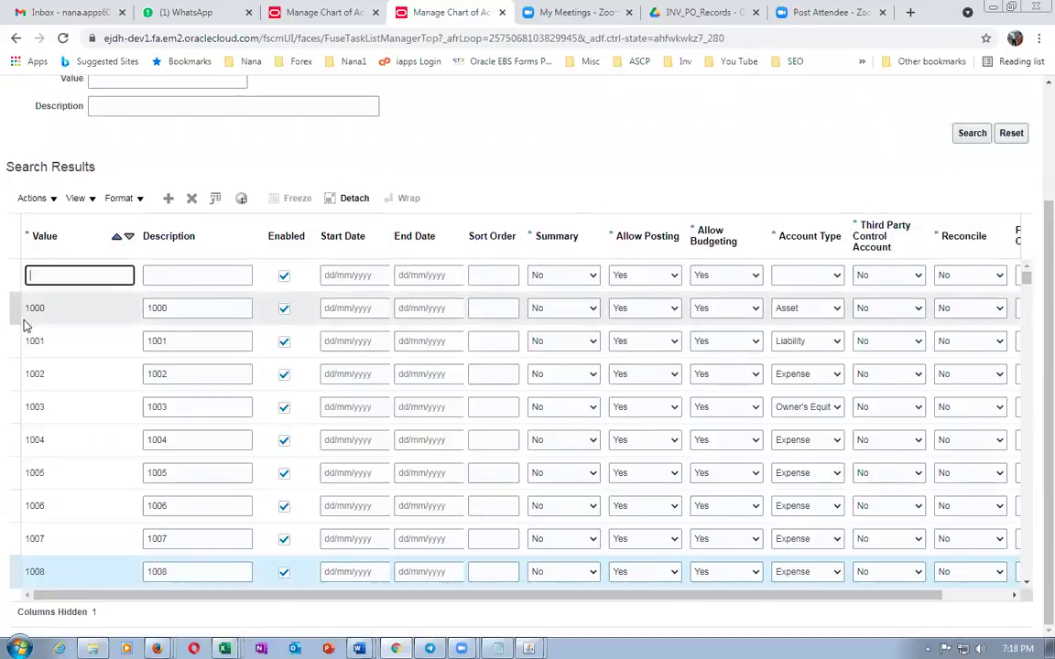
{"action": "key", "text": "alt+Tab"}
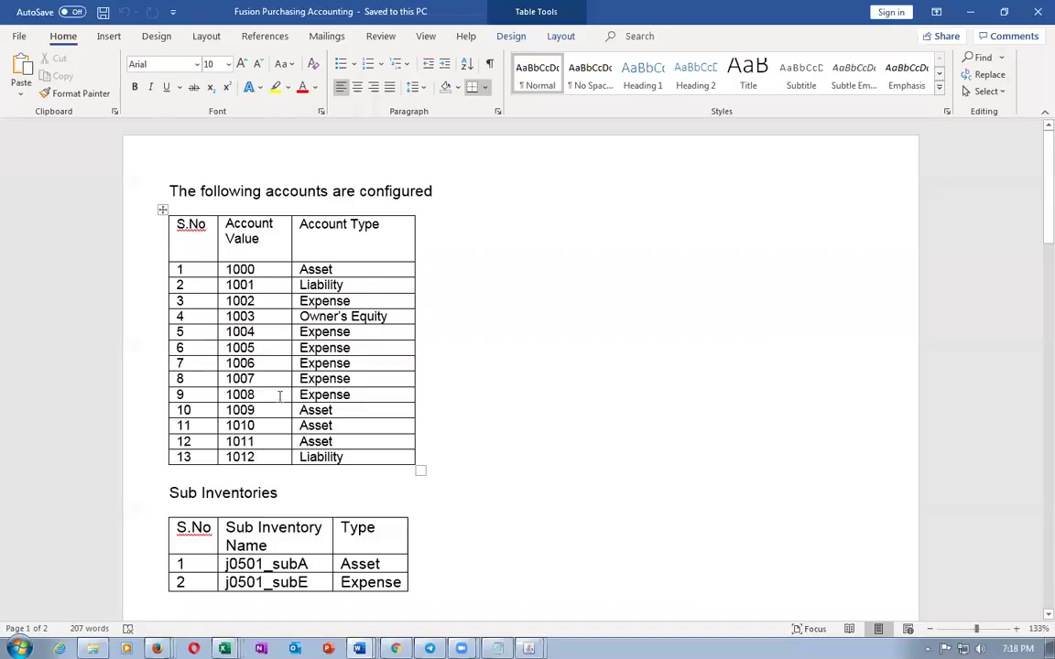
Add value 1009 with description 1009 and account type Asset, then save
{"action": "key", "text": "alt+Tab"}
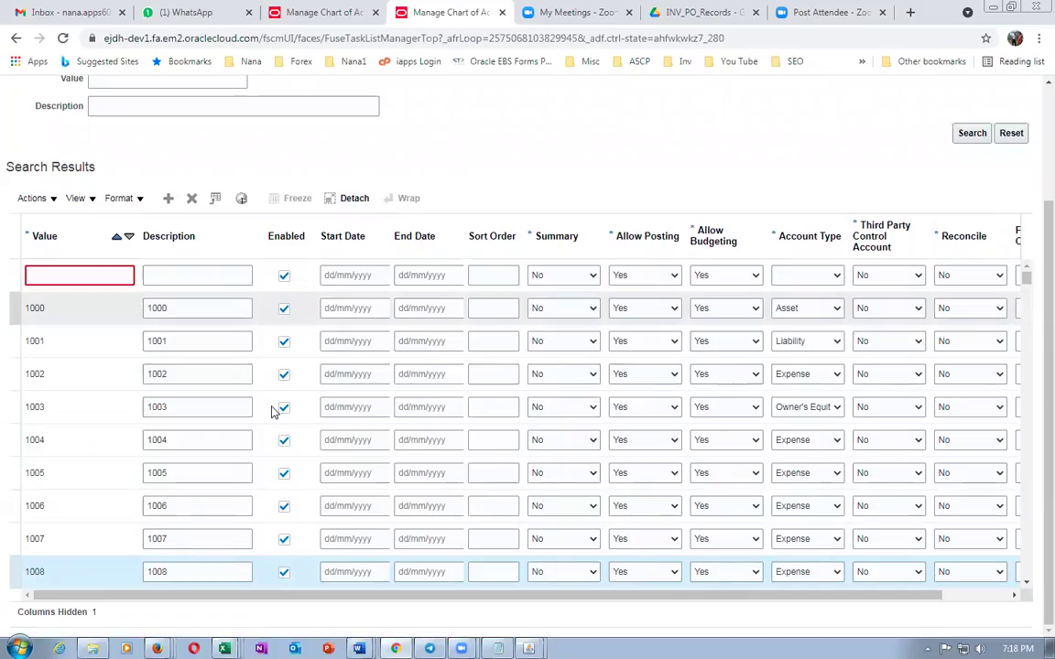
{"action": "type", "text": "1009"}
{"action": "key", "text": "Tab"}
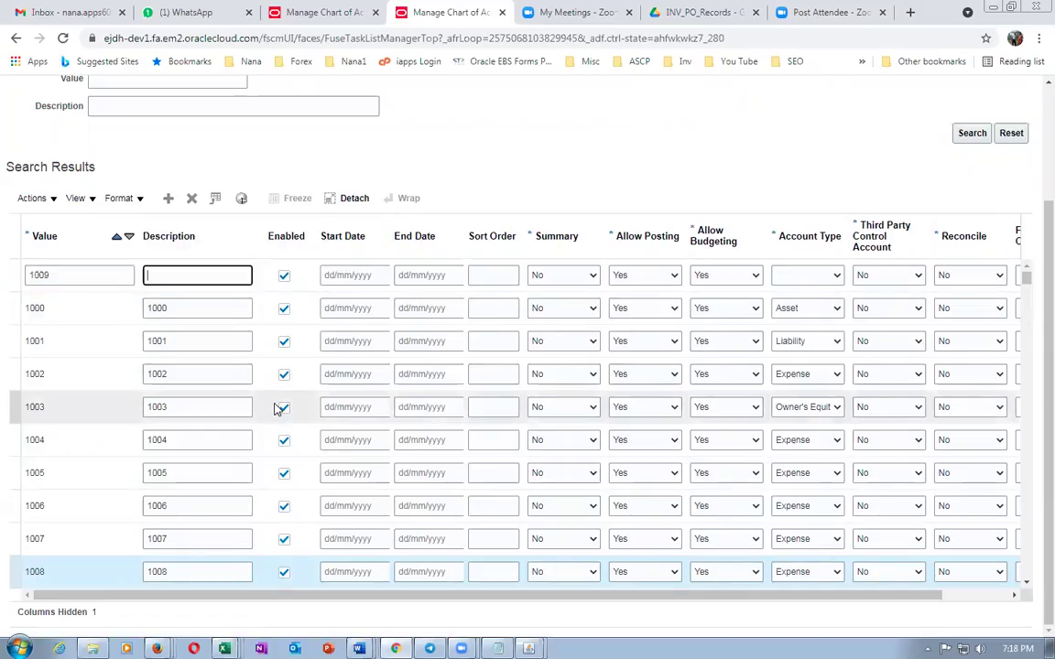
{"action": "type", "text": "1009"}
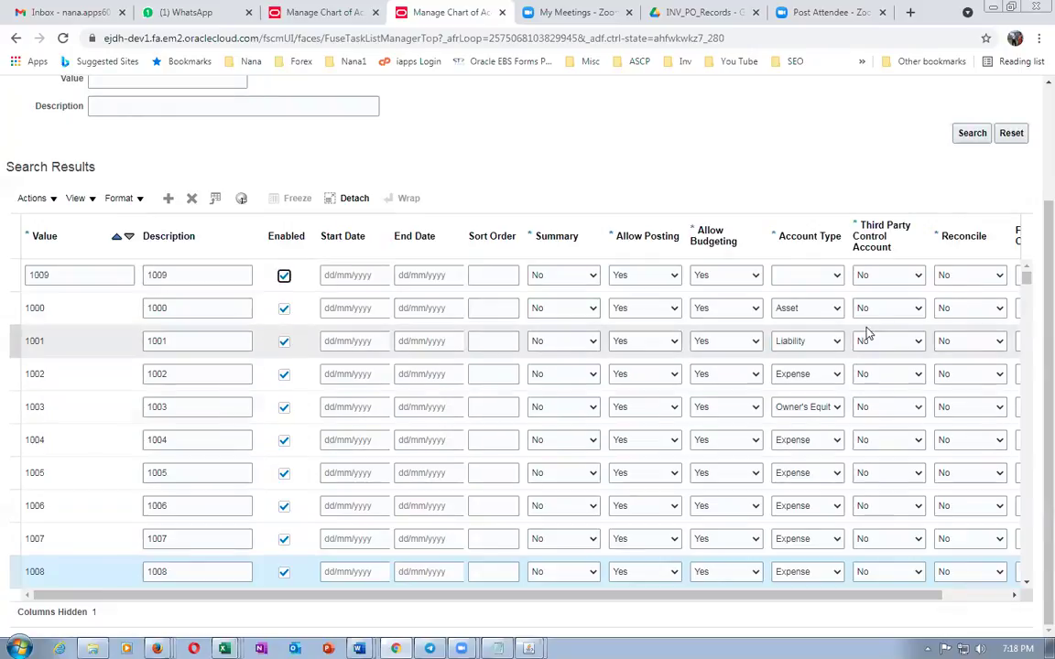
{"action": "left_click", "coordinate": [811, 280]}
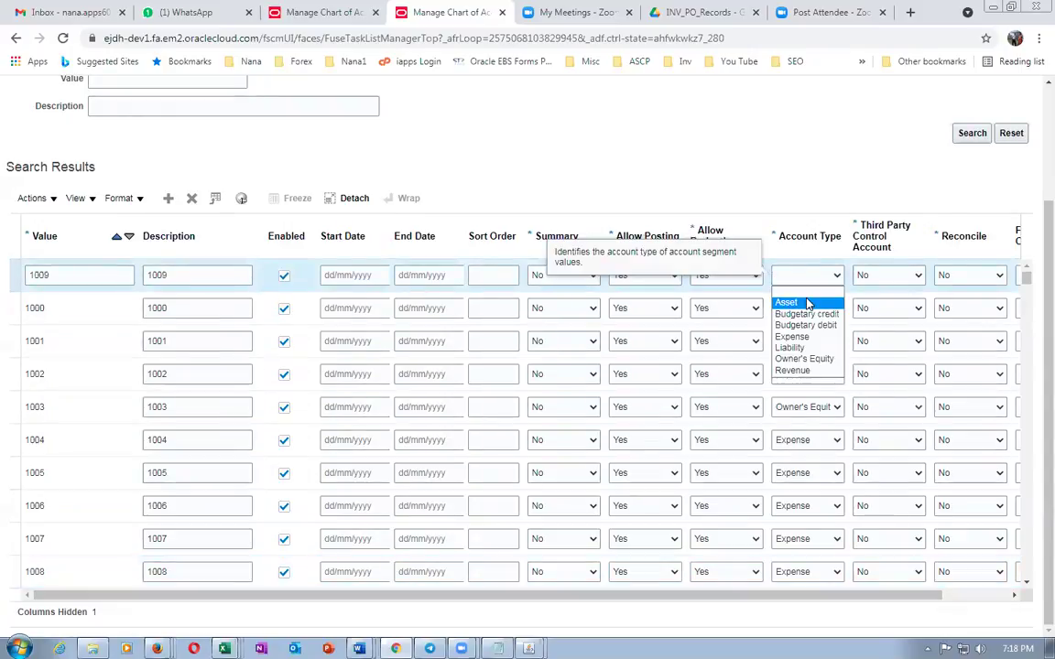
{"action": "left_click", "coordinate": [807, 303]}
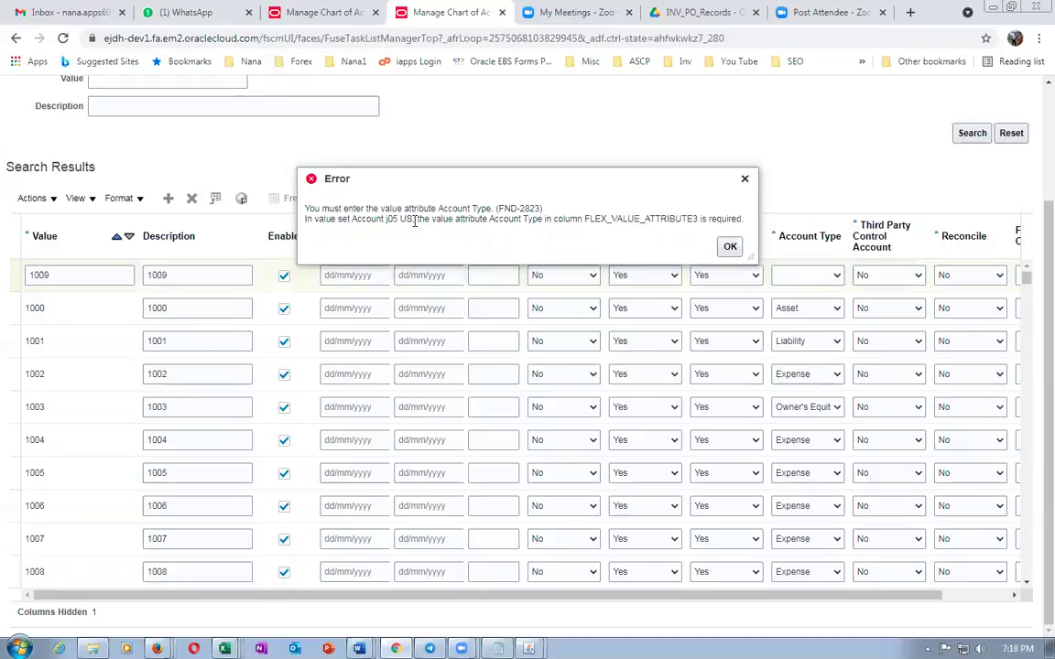
{"action": "left_click", "coordinate": [730, 247]}
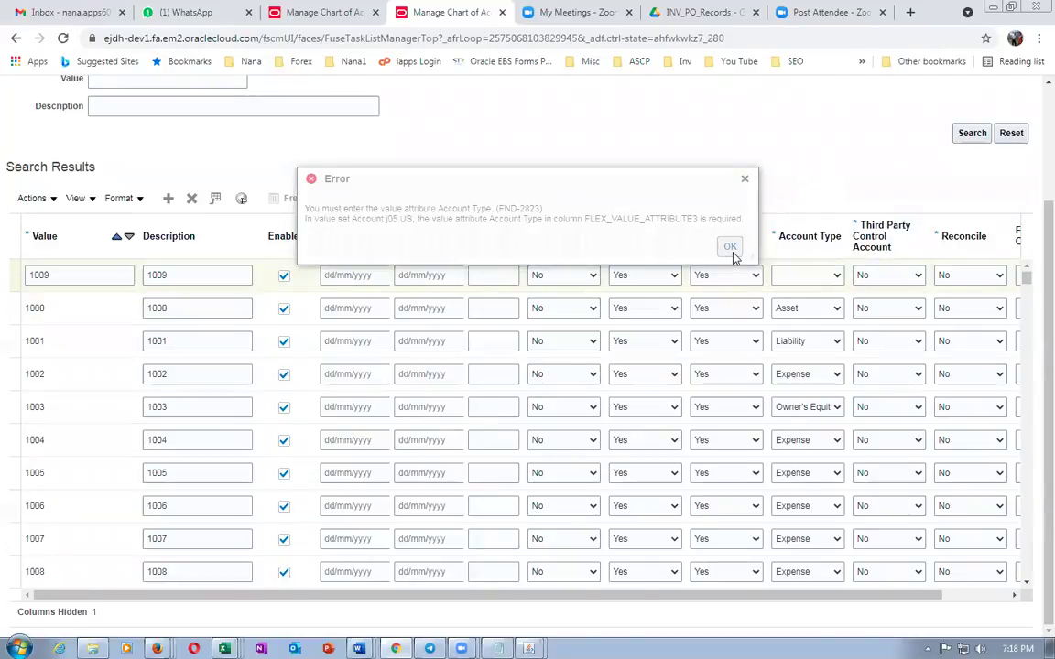
{"action": "left_click", "coordinate": [730, 247]}
{"action": "left_click", "coordinate": [803, 274]}
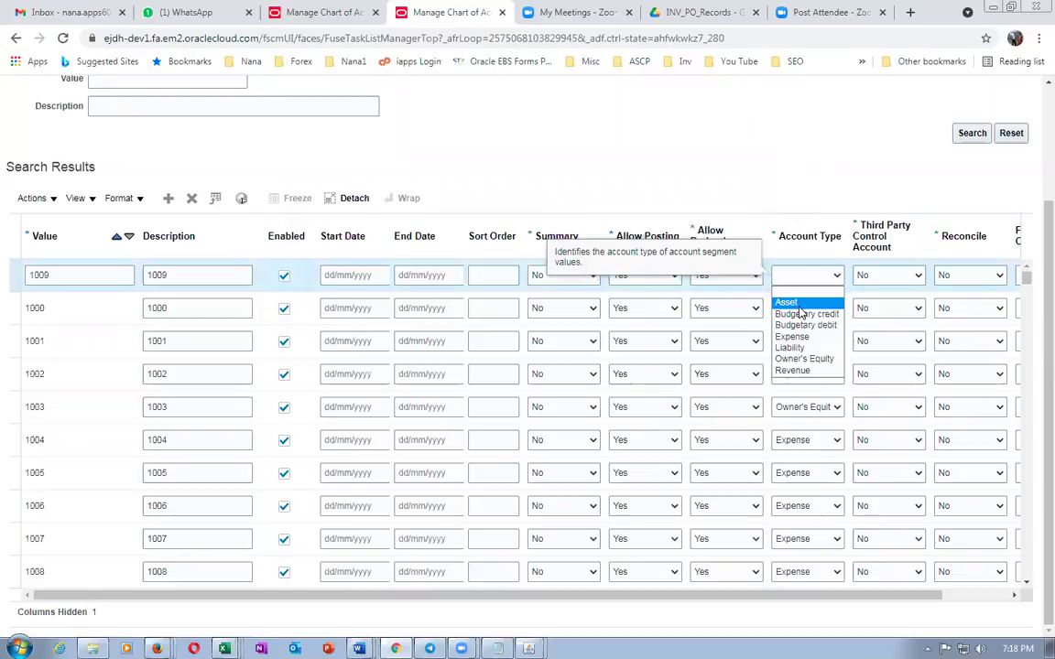
{"action": "left_click", "coordinate": [799, 305]}
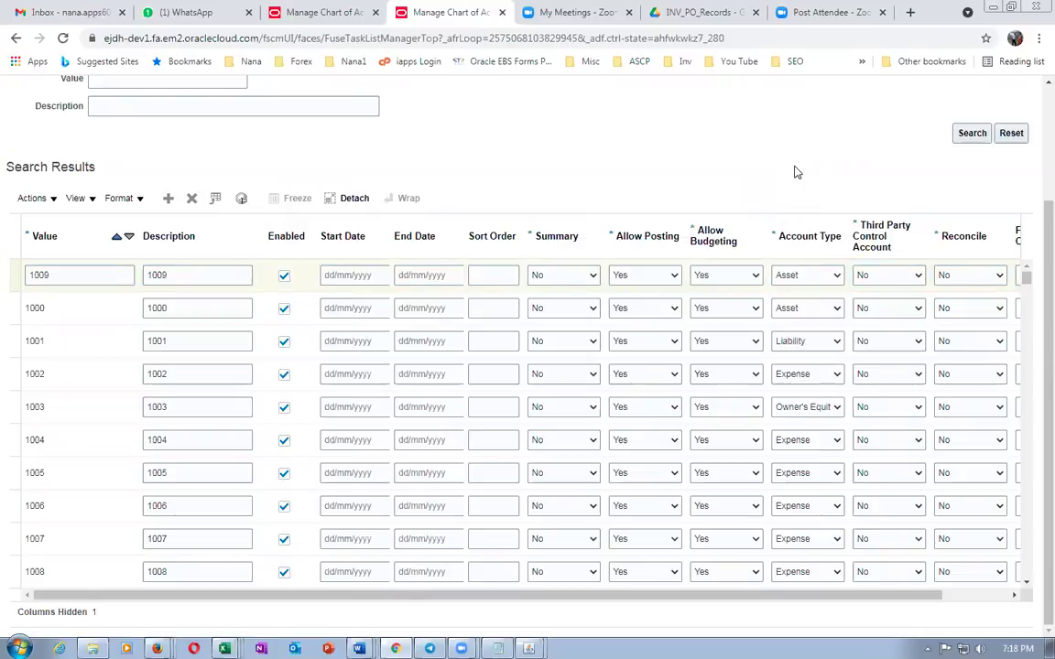
{"action": "scroll", "coordinate": [789, 178], "scroll_direction": "up", "scroll_amount": 3}
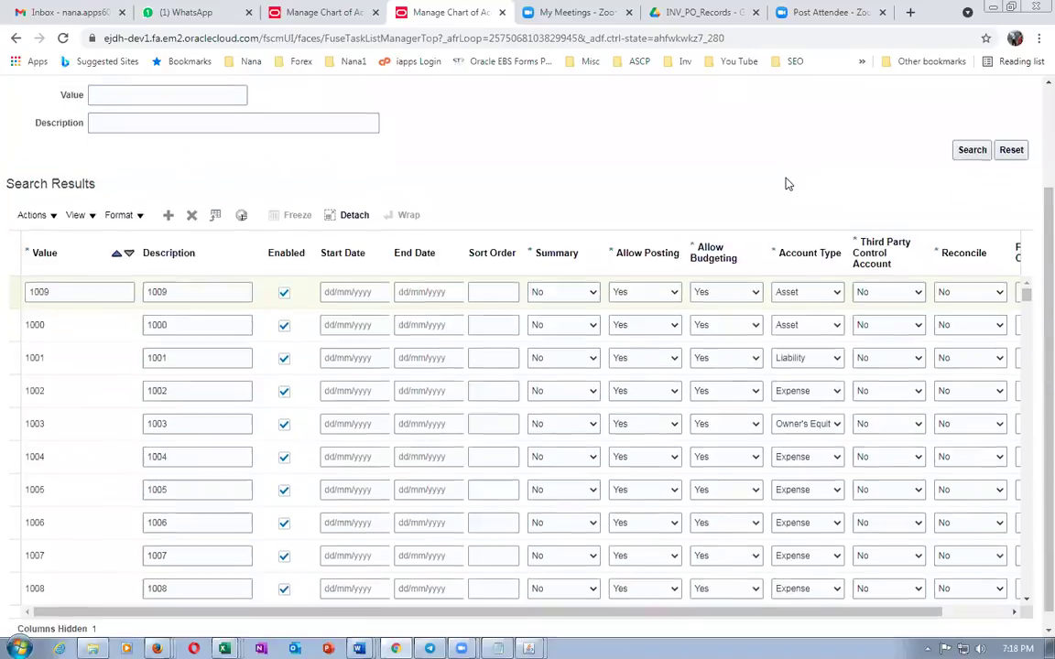
{"action": "left_click", "coordinate": [894, 131]}
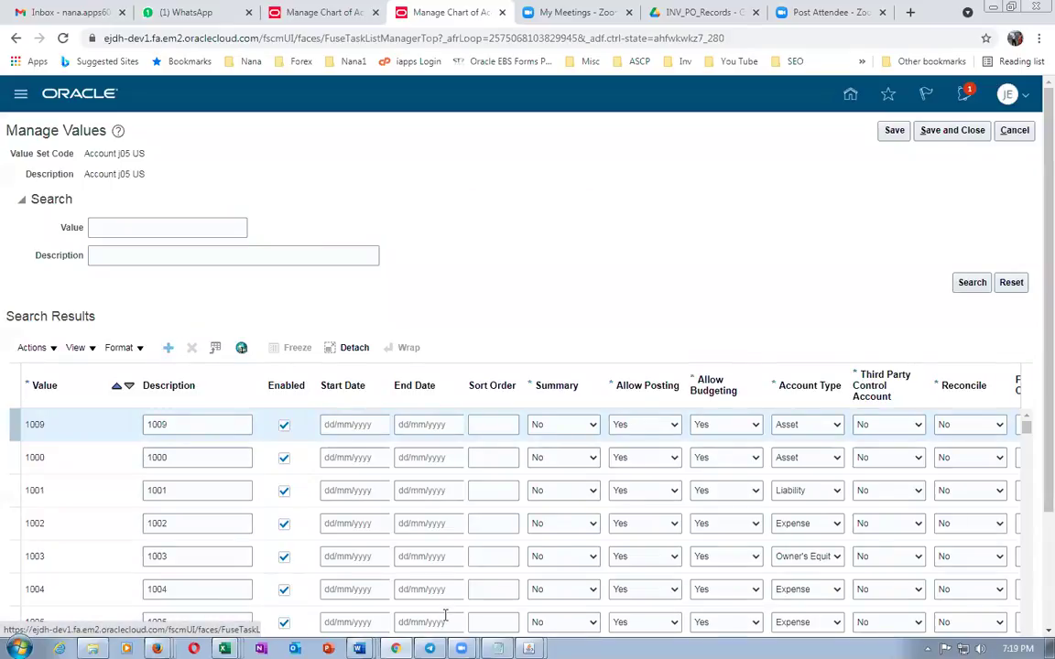
Add value 1010 with account type Asset and dismiss the missing account type error
{"action": "scroll", "coordinate": [833, 494], "scroll_direction": "down", "scroll_amount": 3}
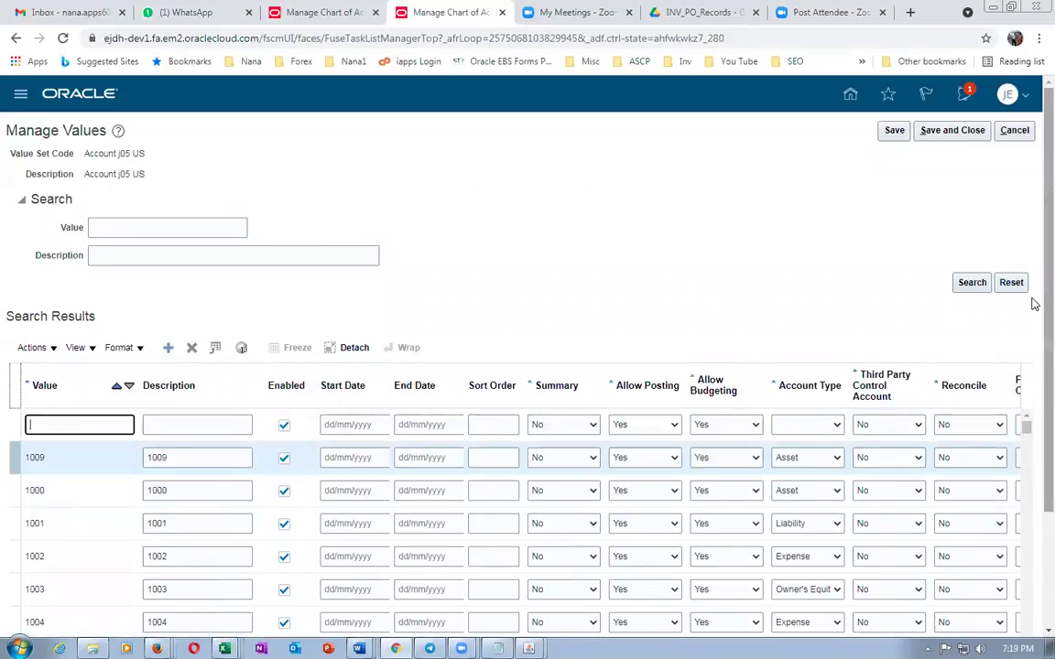
{"action": "scroll", "coordinate": [1035, 304], "scroll_direction": "down", "scroll_amount": 3}
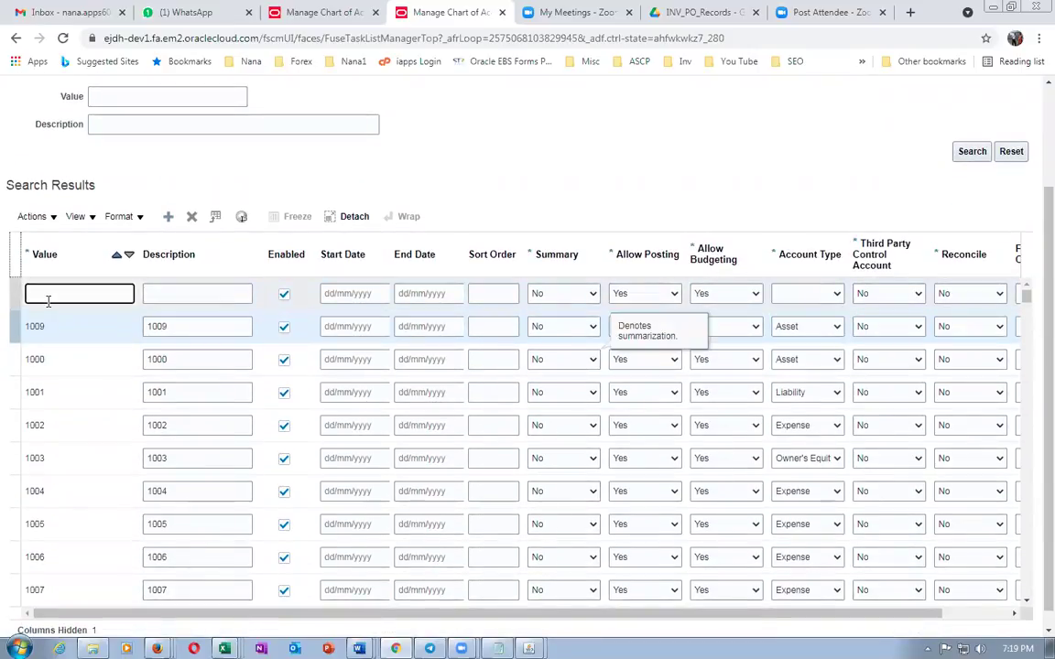
{"action": "type", "text": "1010"}
{"action": "key", "text": "Tab"}
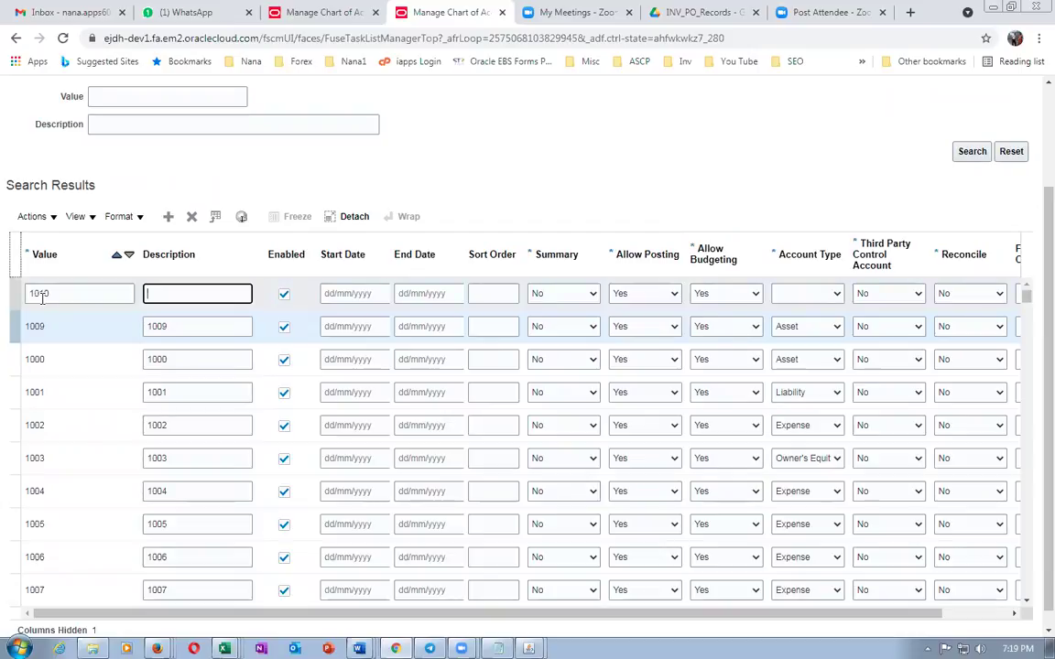
{"action": "type", "text": "1010"}
{"action": "key", "text": "Tab"}
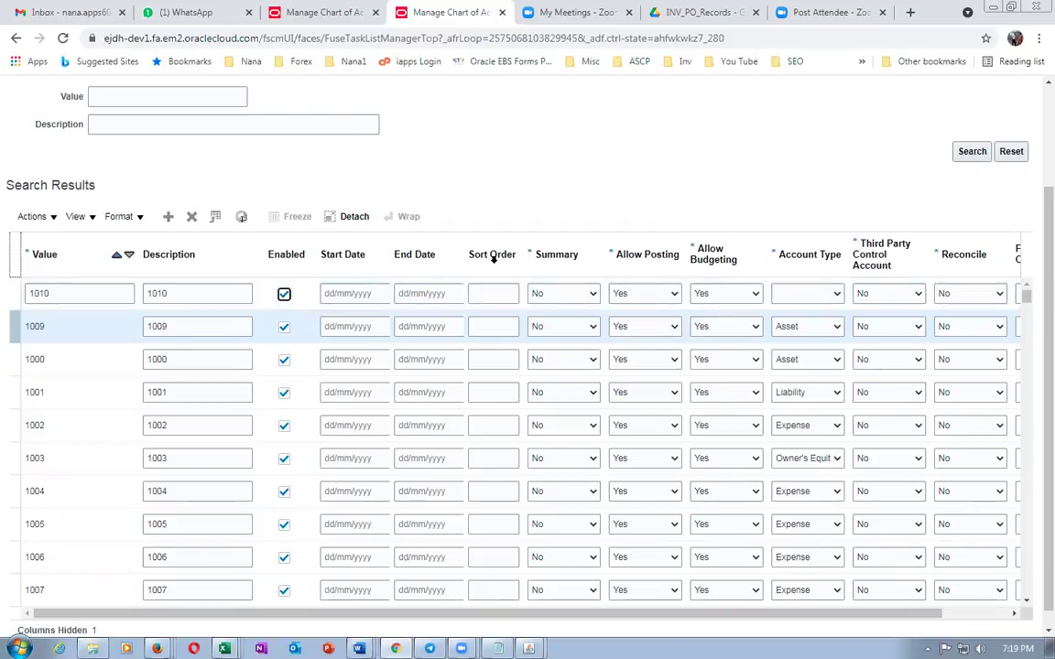
{"action": "left_click", "coordinate": [804, 295]}
{"action": "left_click", "coordinate": [789, 322]}
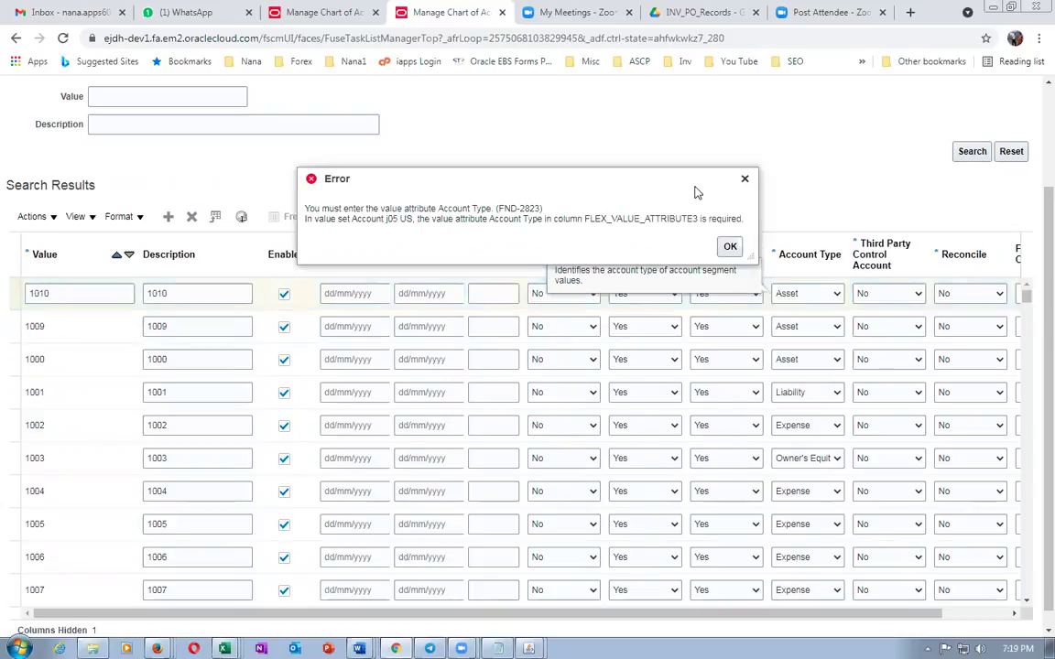
{"action": "left_click", "coordinate": [730, 246]}
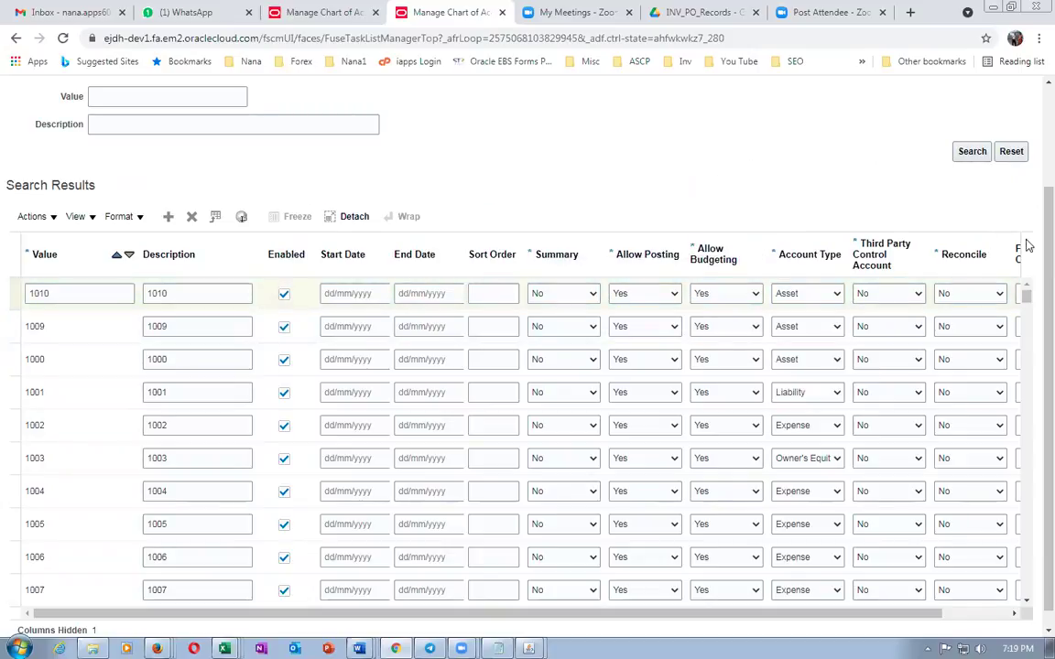
Save and close the values, then reopen the Account j05 US list to verify 1000–1010
{"action": "scroll", "coordinate": [1027, 236], "scroll_direction": "up", "scroll_amount": 2}
{"action": "left_click", "coordinate": [935, 119]}
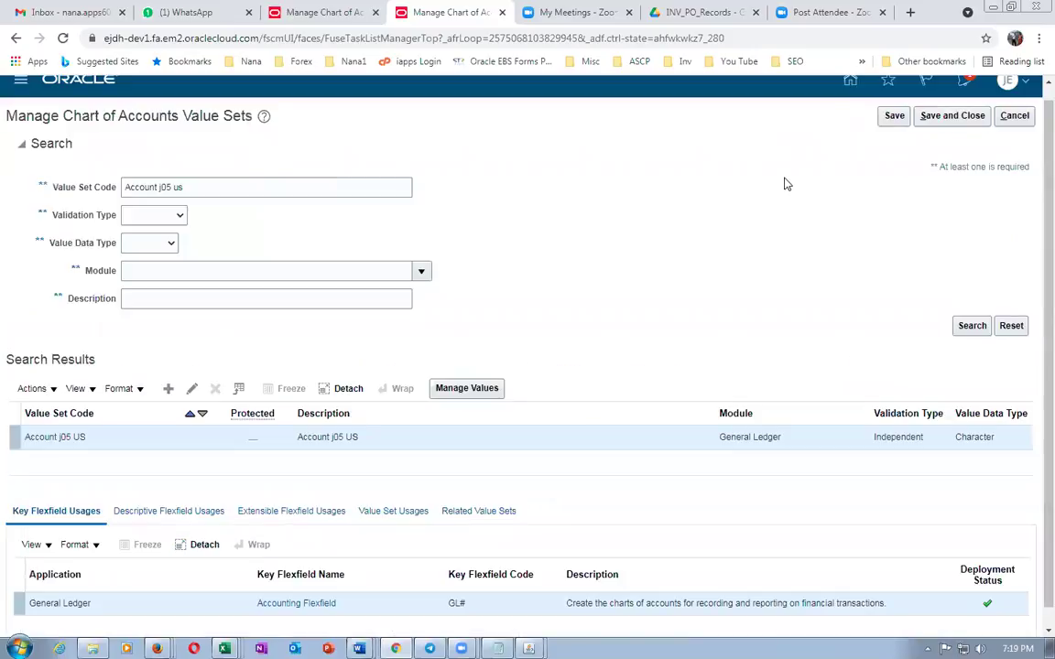
{"action": "left_click", "coordinate": [471, 390]}
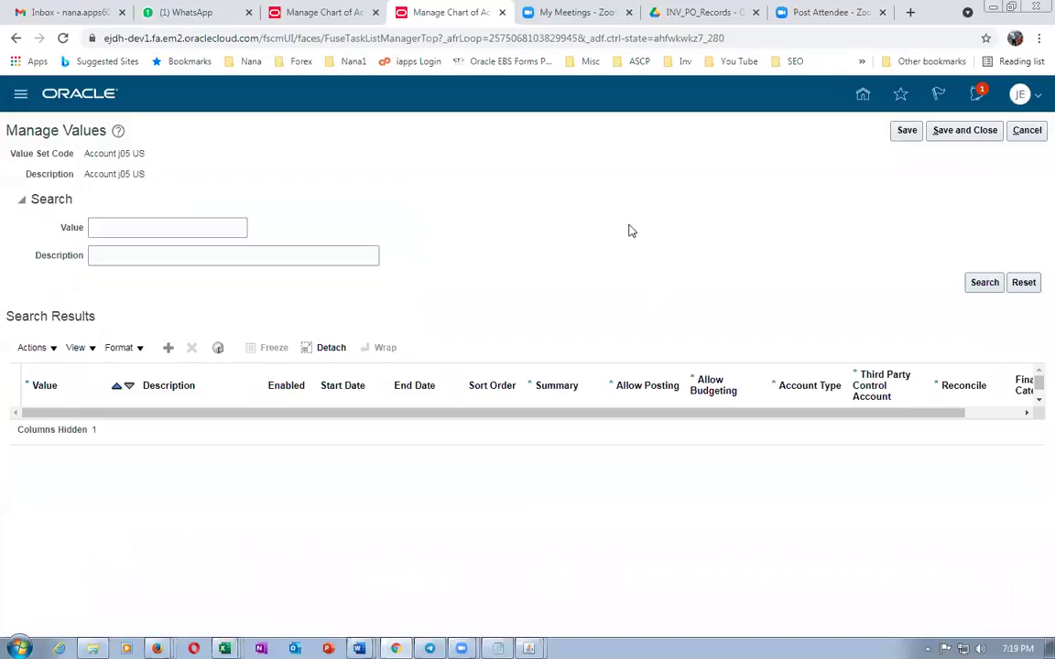
{"action": "scroll", "coordinate": [394, 285], "scroll_direction": "down", "scroll_amount": 3}
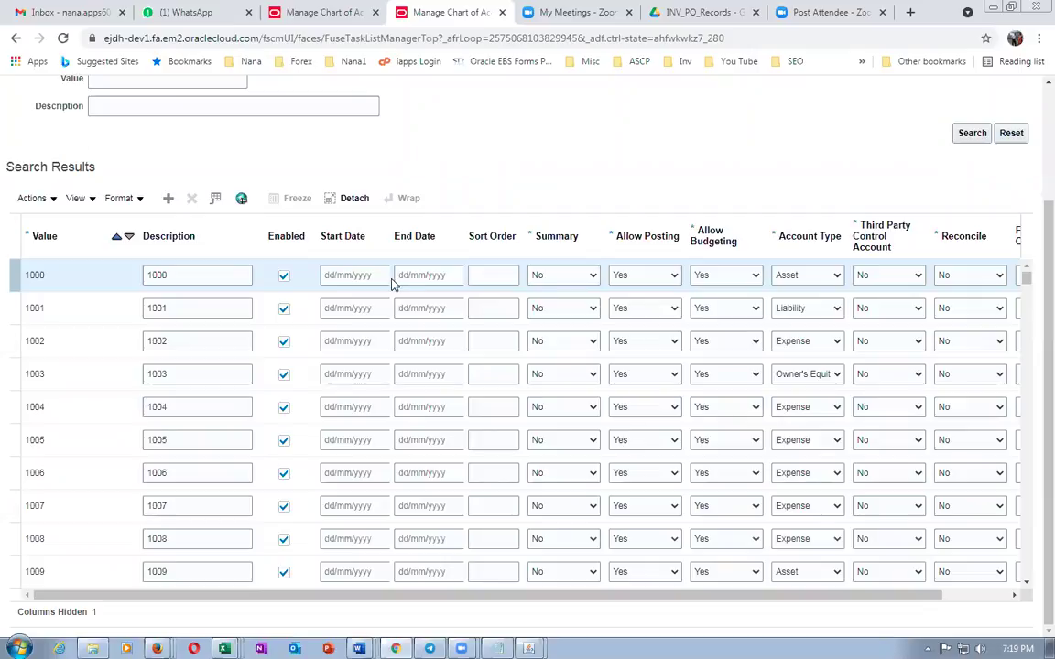
{"action": "scroll", "coordinate": [392, 285], "scroll_direction": "down", "scroll_amount": 3}
{"action": "scroll", "coordinate": [377, 312], "scroll_direction": "down", "scroll_amount": 1}
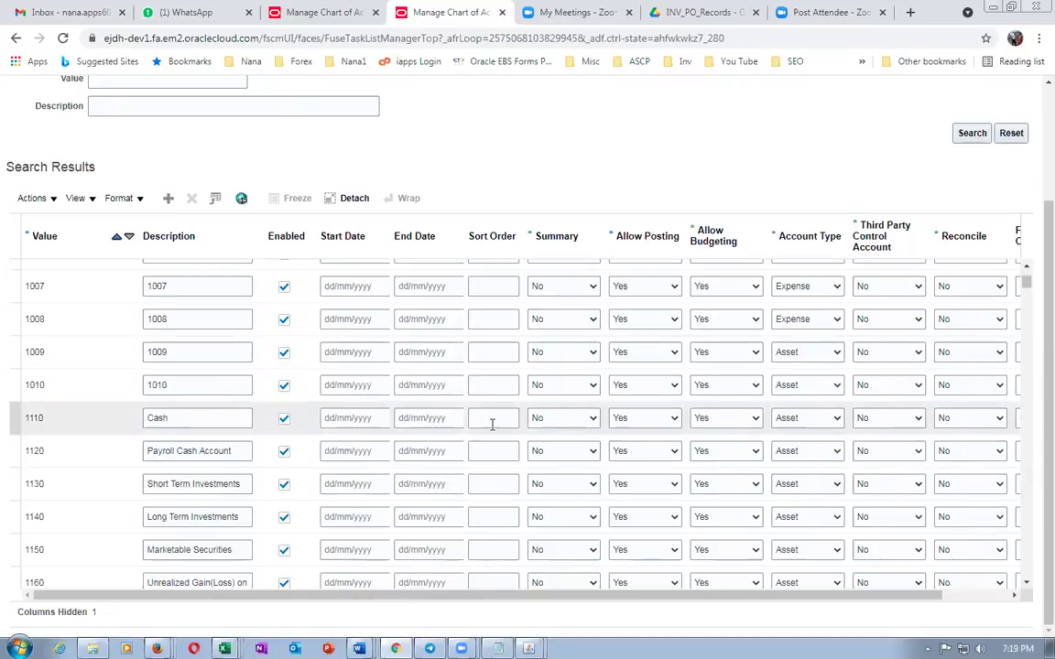
Add another blank row at the top of the values list
{"action": "key", "text": "alt+Tab"}
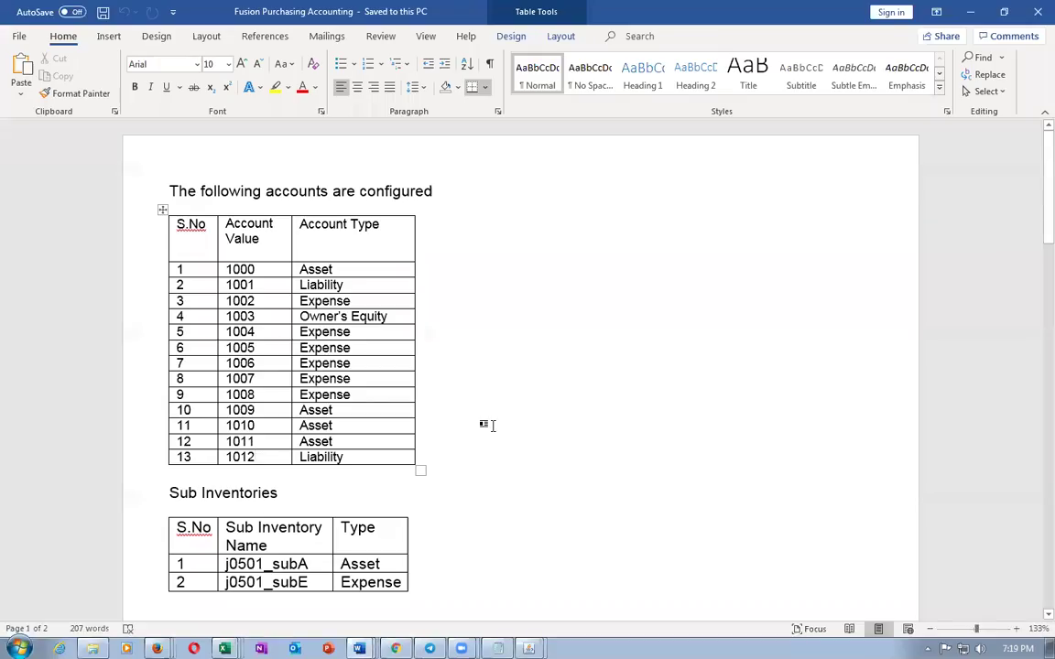
{"action": "key", "text": "alt+Tab"}
{"action": "left_click", "coordinate": [168, 199]}
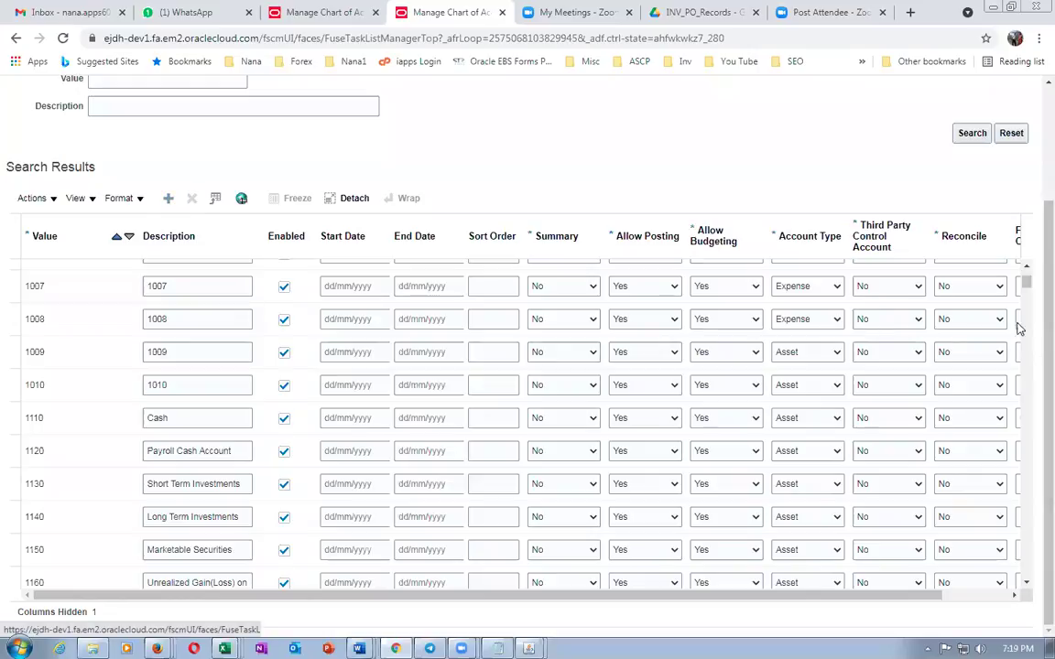
{"action": "scroll", "coordinate": [1022, 277], "scroll_direction": "up", "scroll_amount": 1}
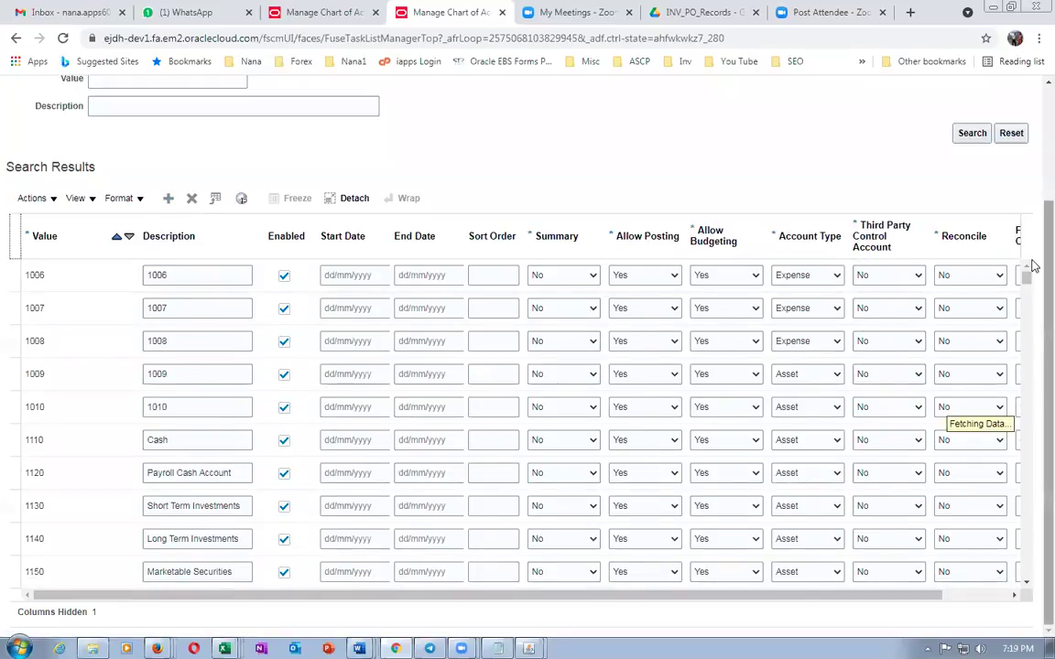
Enter value 1011 with description 1011 and account type Asset
{"action": "left_click", "coordinate": [82, 278]}
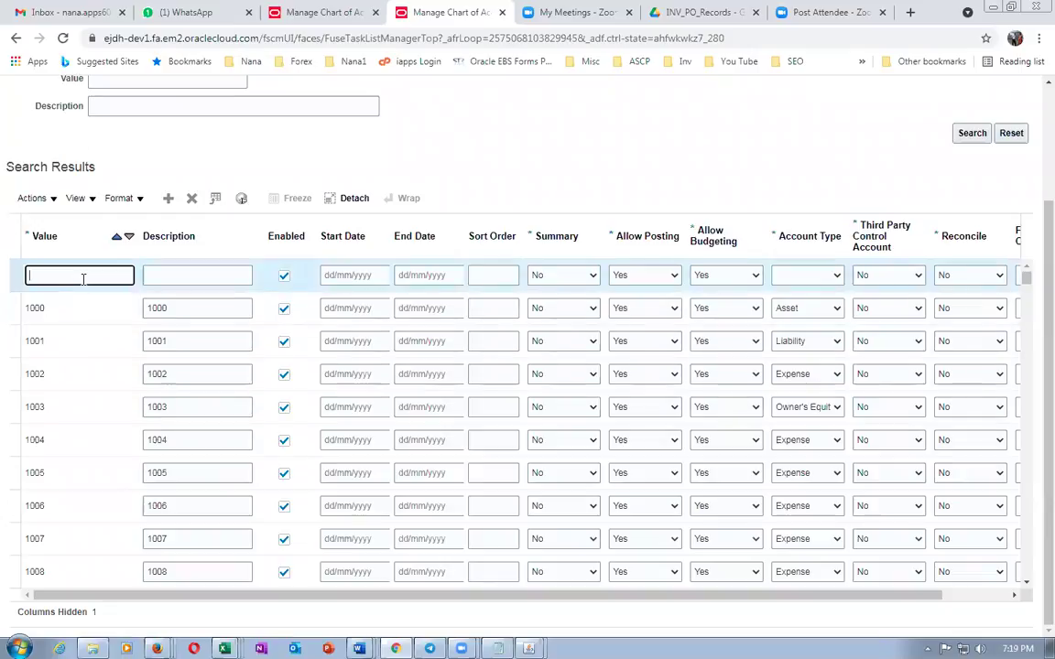
{"action": "type", "text": "10"}
{"action": "key", "text": "Tab"}
{"action": "type", "text": "1011"}
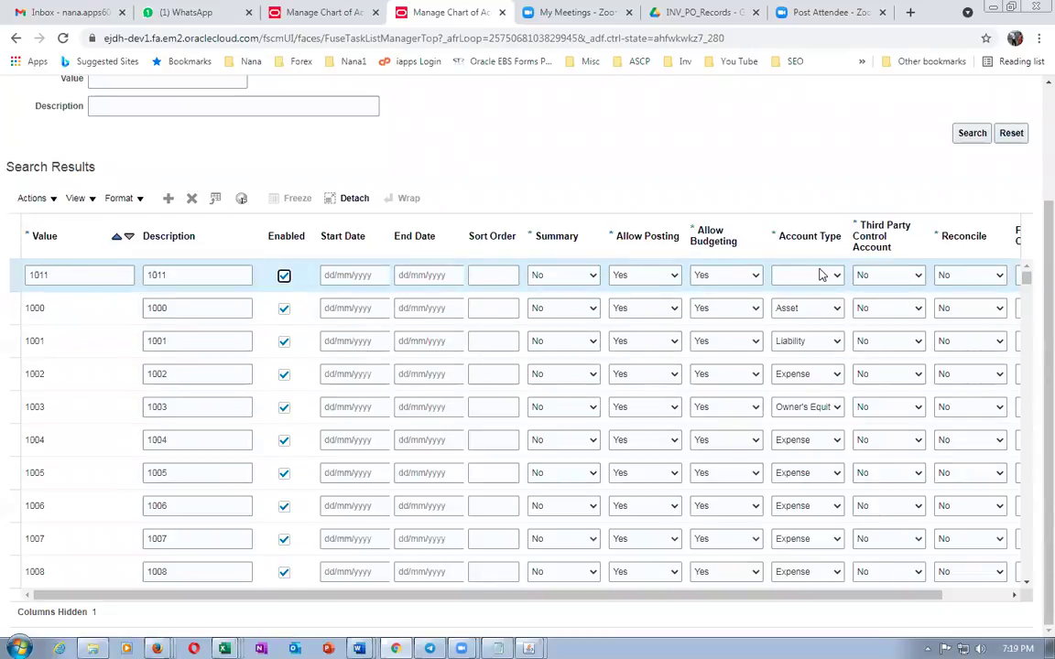
{"action": "left_click", "coordinate": [814, 276]}
{"action": "left_click", "coordinate": [787, 302]}
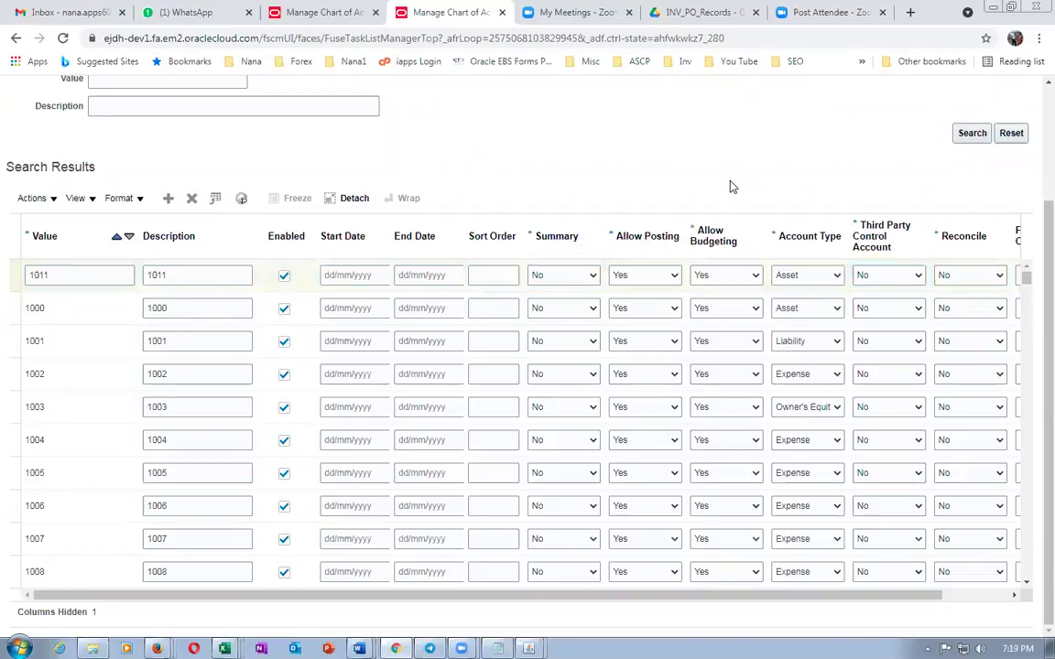
{"action": "key", "text": "alt+Tab"}
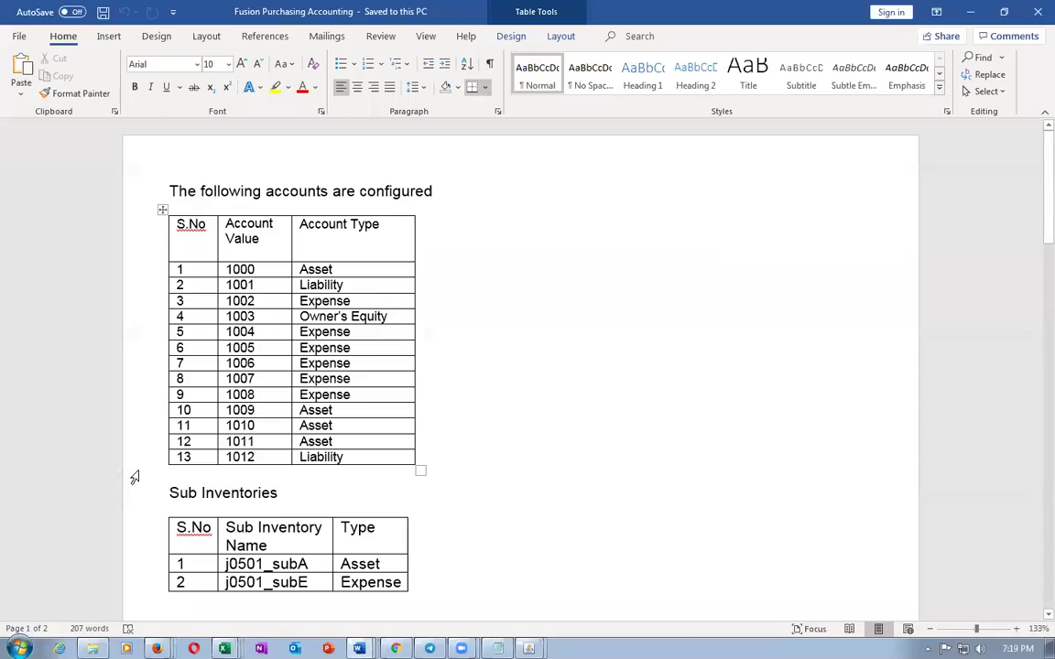
{"action": "key", "text": "alt+Tab"}
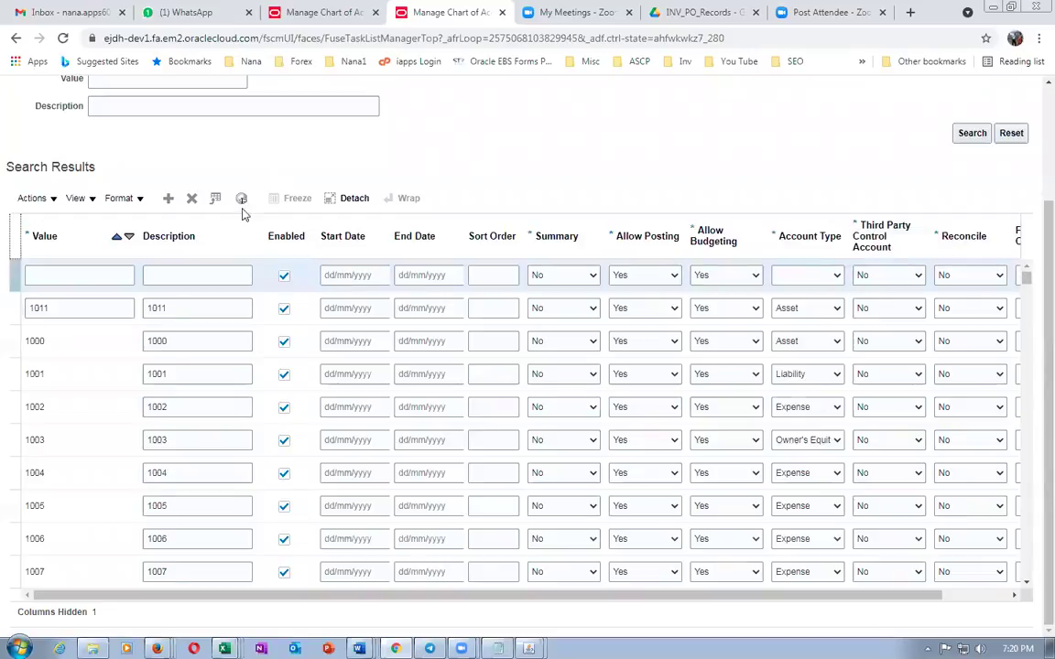
Add value 1012 with account type Liability, then save and close
{"action": "left_click", "coordinate": [89, 276]}
{"action": "key", "text": "Tab"}
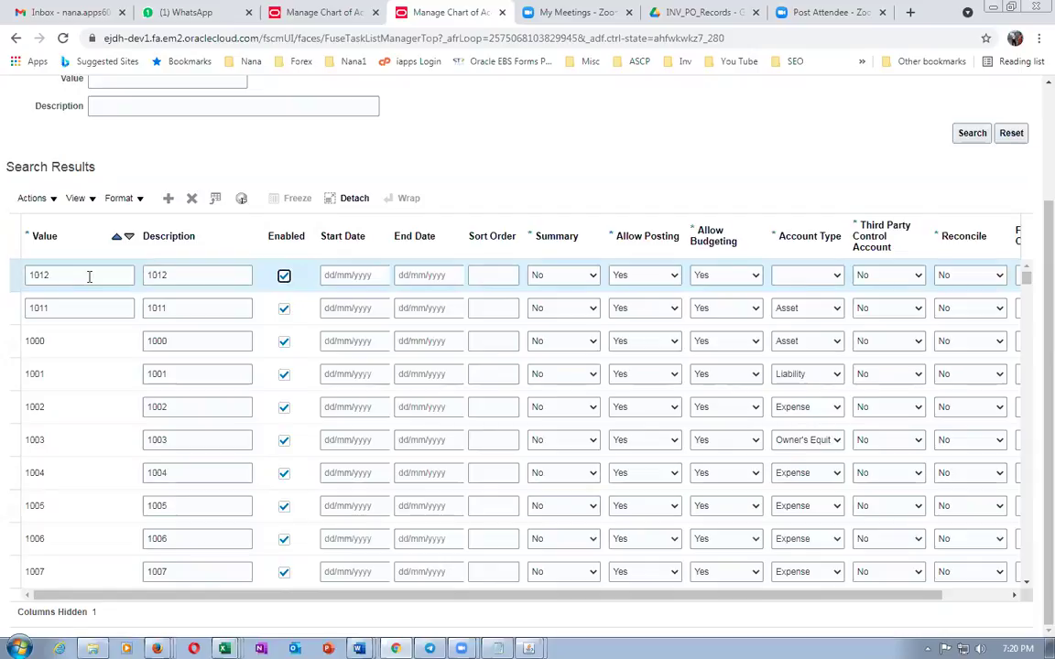
{"action": "left_click", "coordinate": [821, 279]}
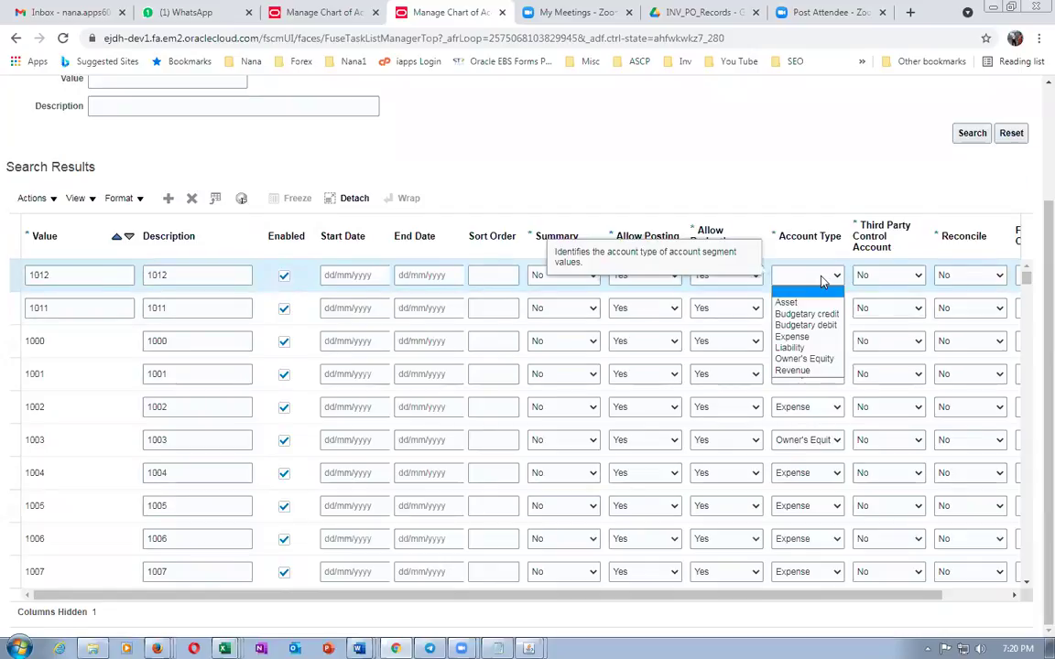
{"action": "left_click", "coordinate": [790, 348]}
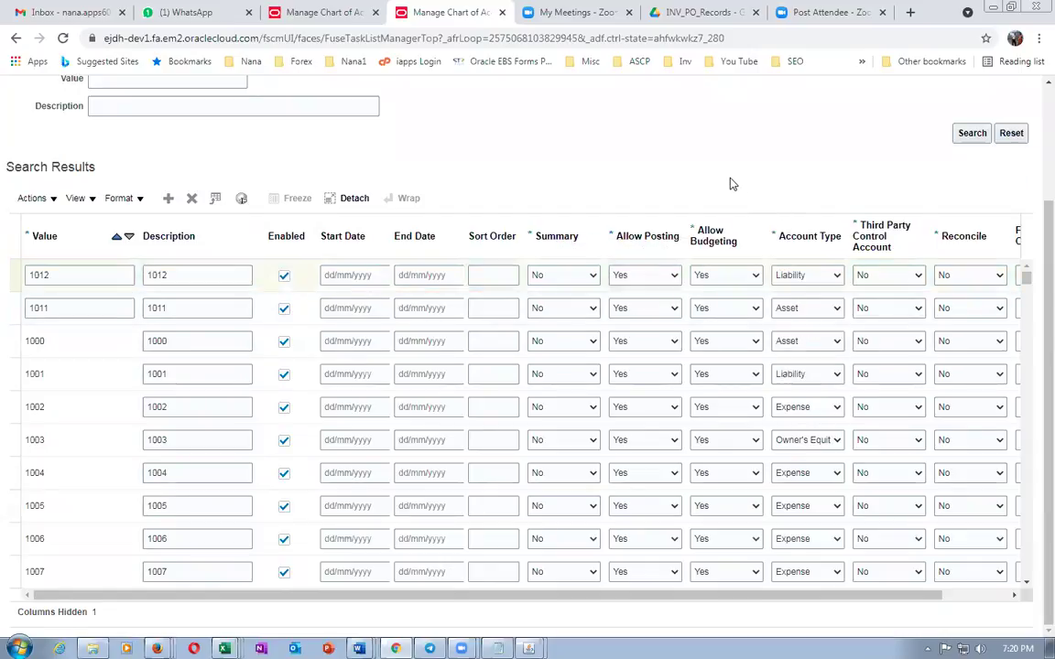
{"action": "scroll", "coordinate": [1024, 139], "scroll_direction": "up", "scroll_amount": 2}
{"action": "left_click", "coordinate": [952, 100]}
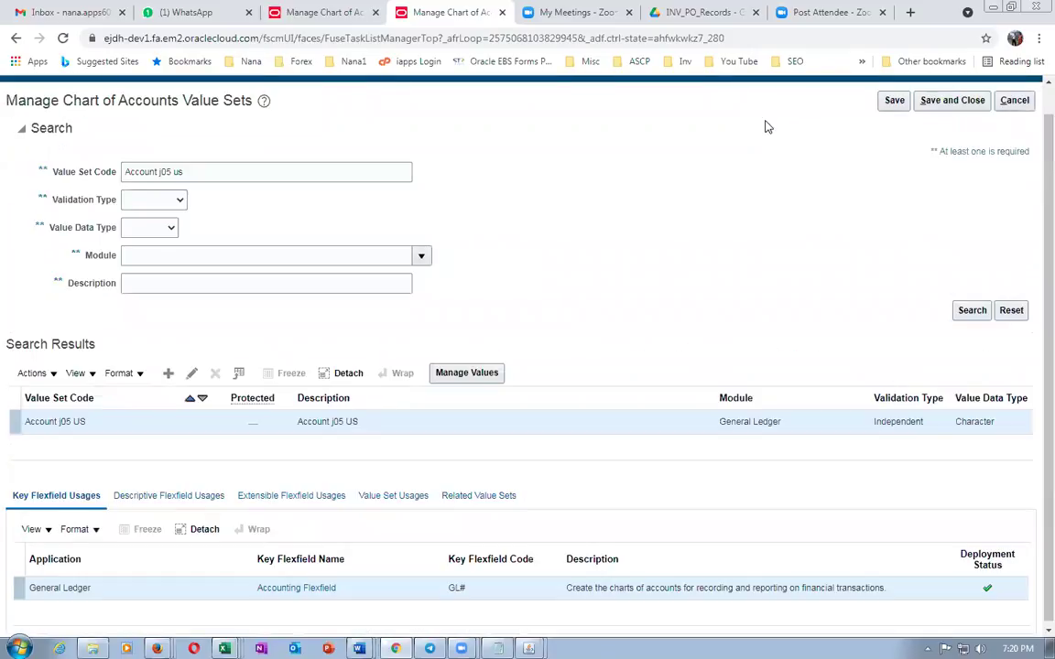
{"action": "left_click", "coordinate": [492, 371]}
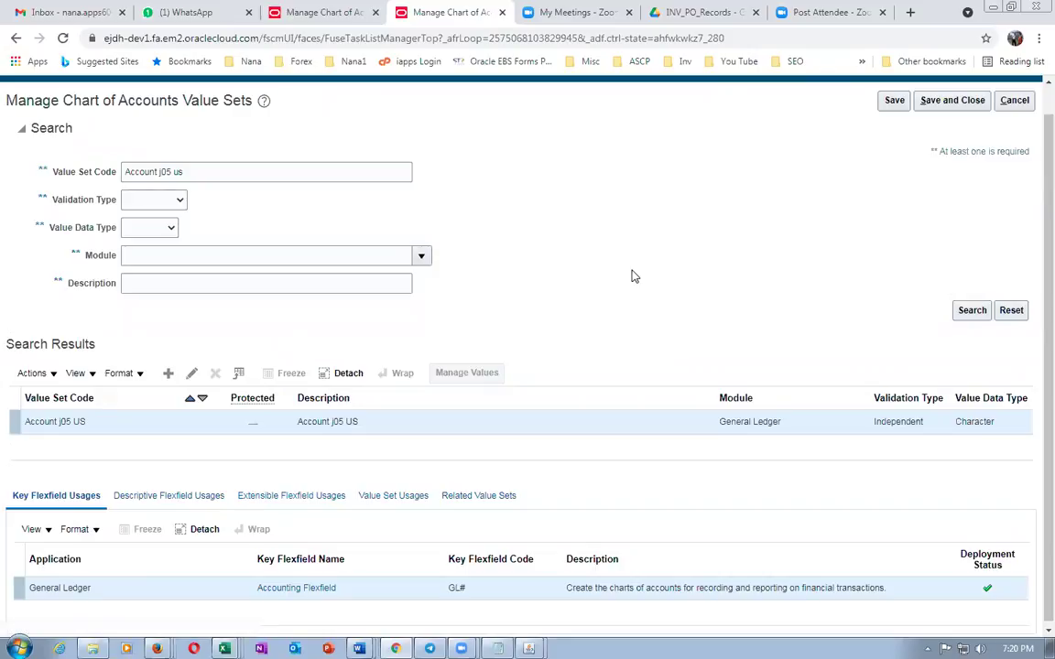
{"action": "left_click", "coordinate": [981, 284]}
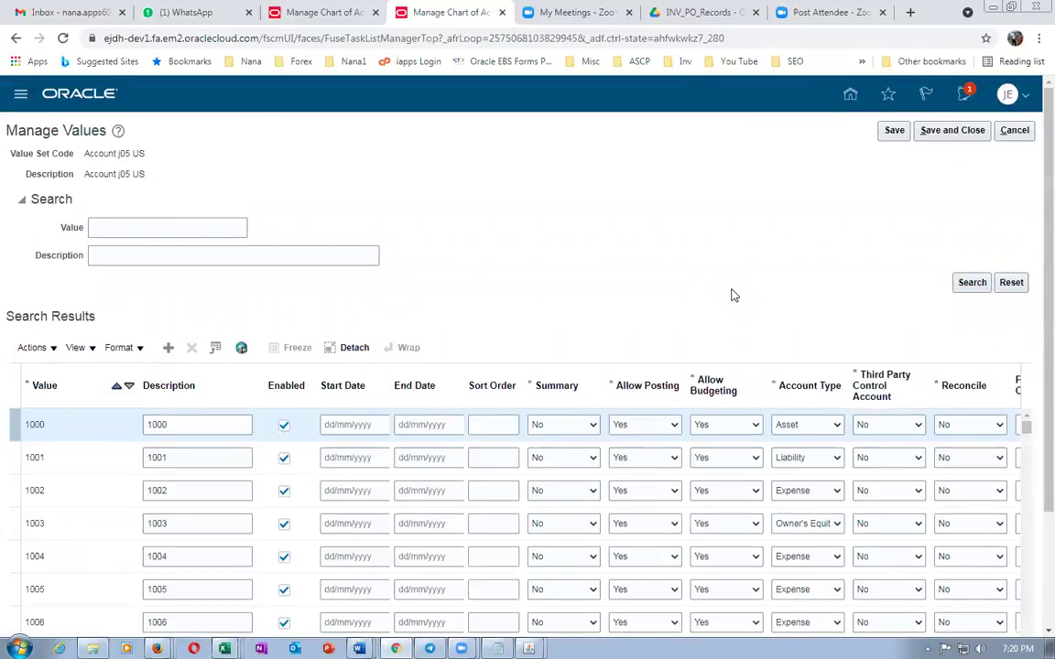
{"action": "scroll", "coordinate": [733, 295], "scroll_direction": "down", "scroll_amount": 2}
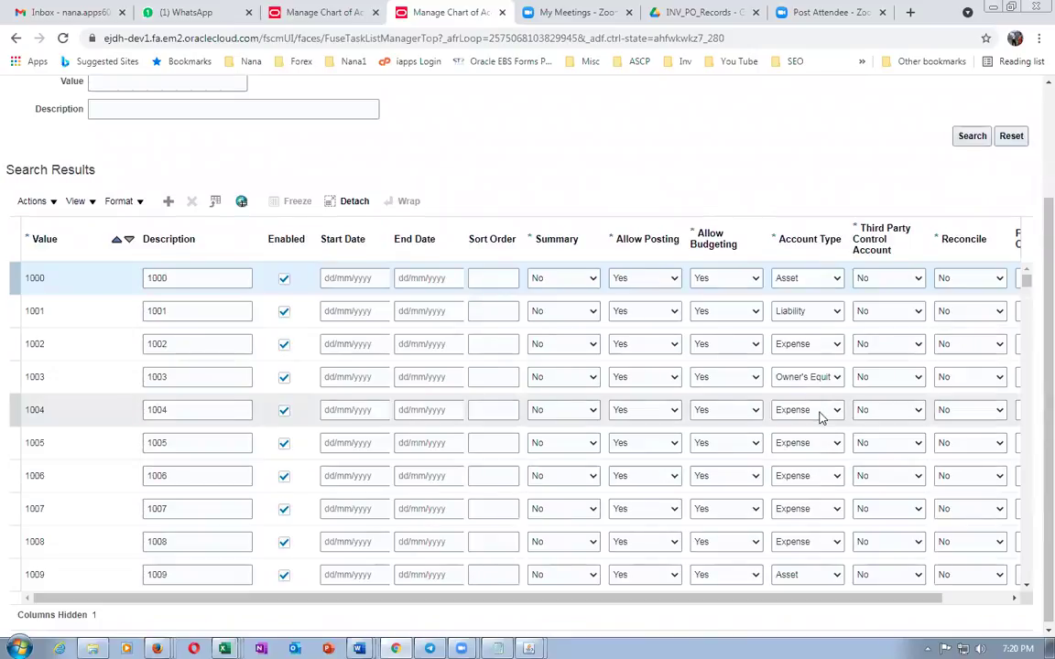
{"action": "scroll", "coordinate": [443, 423], "scroll_direction": "down", "scroll_amount": 3}
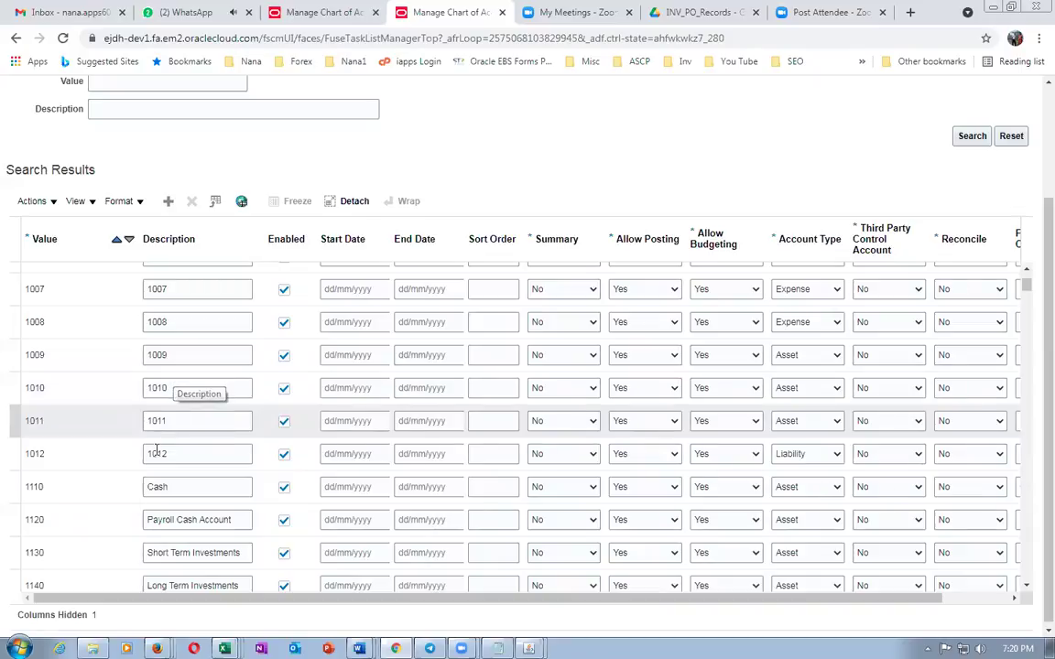
{"action": "scroll", "coordinate": [1029, 343], "scroll_direction": "up", "scroll_amount": 3}
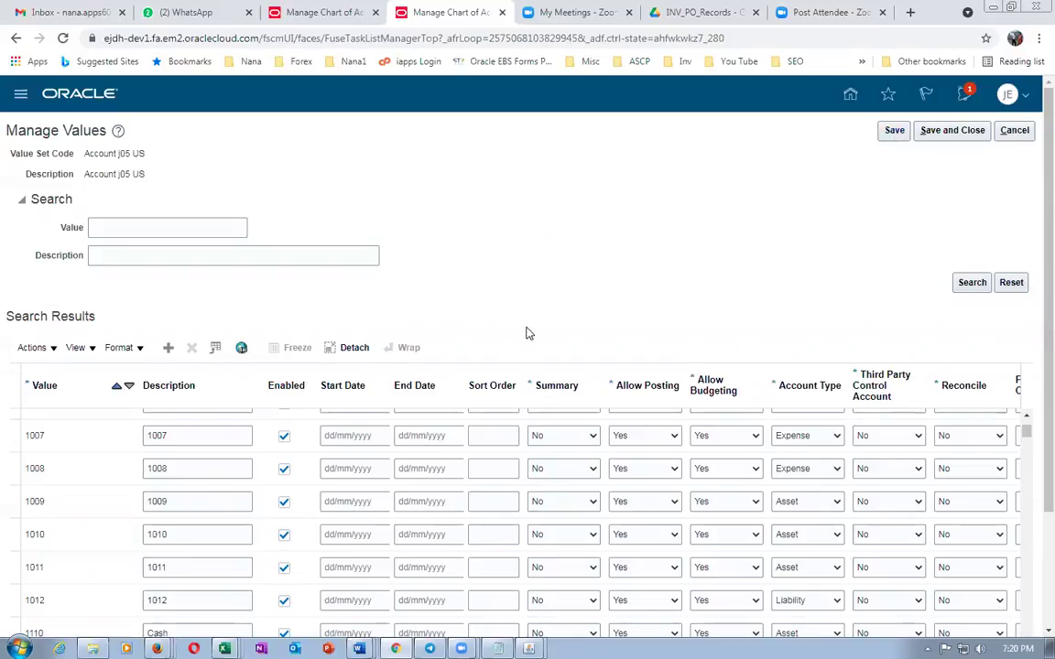
{"action": "left_click", "coordinate": [1014, 131]}
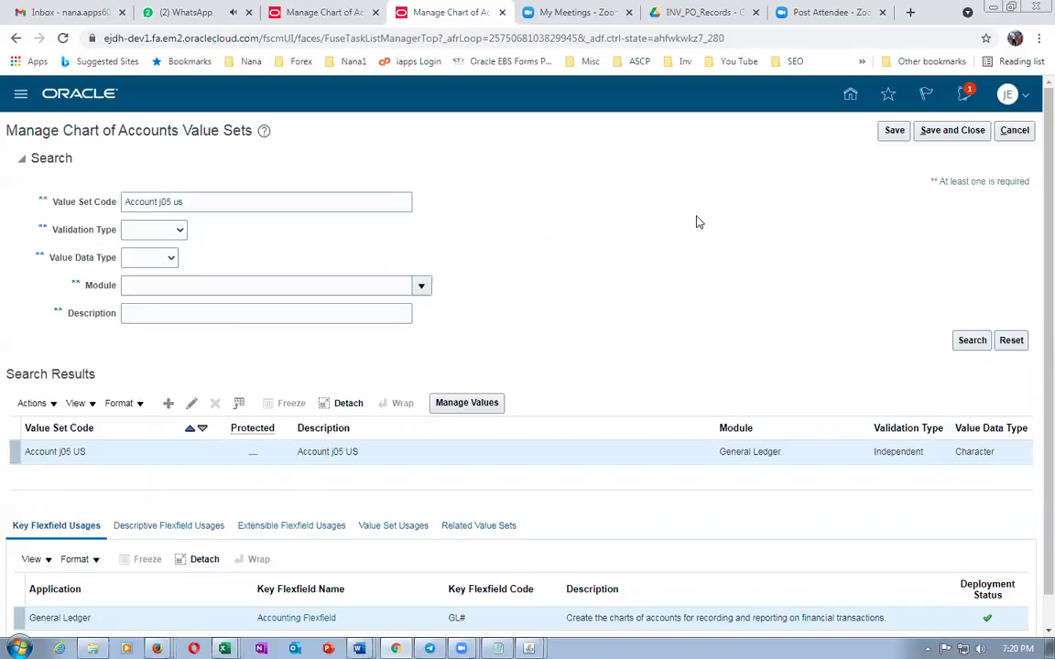
Save and close the value sets, then copy the subinventory name j0501_subE from the Word document
{"action": "left_click", "coordinate": [950, 131]}
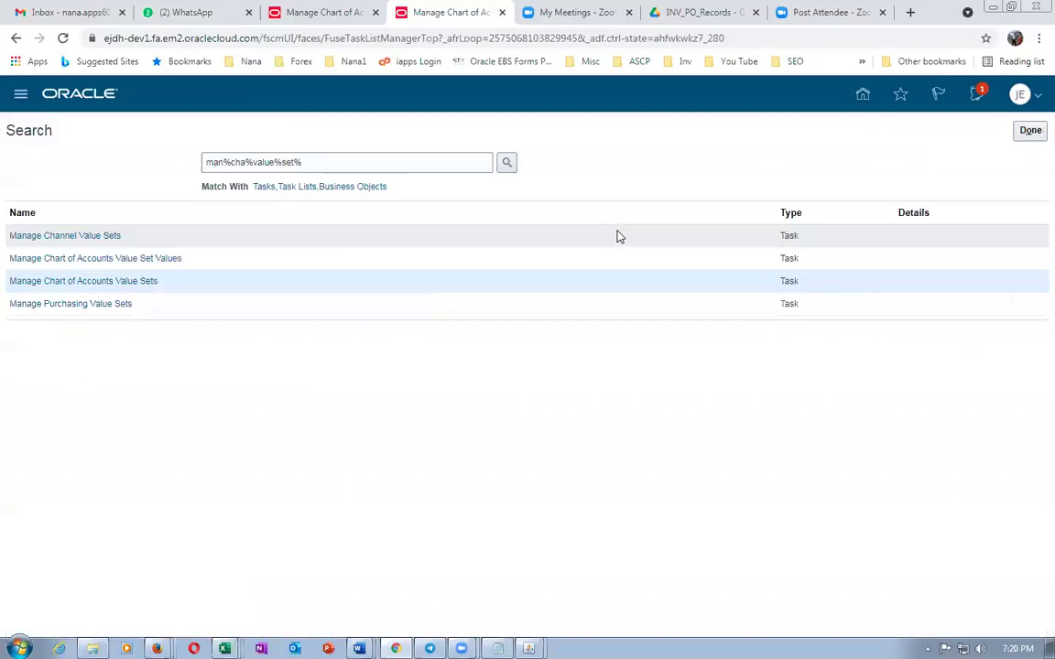
{"action": "key", "text": "alt+Tab"}
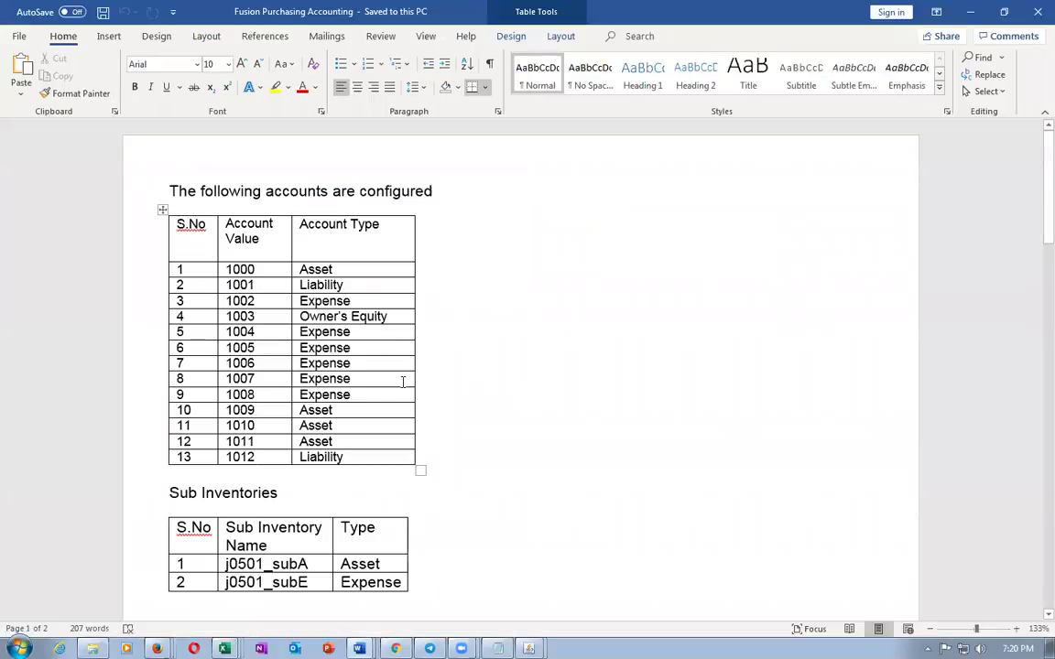
{"action": "scroll", "coordinate": [536, 363], "scroll_direction": "down", "scroll_amount": 3}
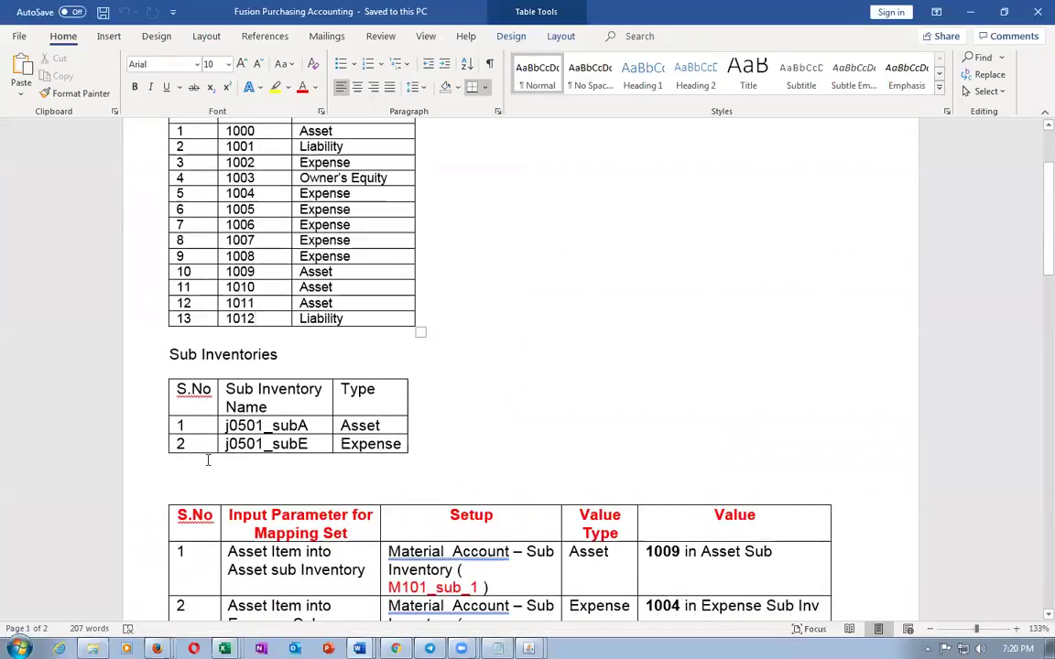
{"action": "left_click", "coordinate": [272, 426]}
{"action": "key", "text": "Tab"}
{"action": "key", "text": "ctrl+c"}
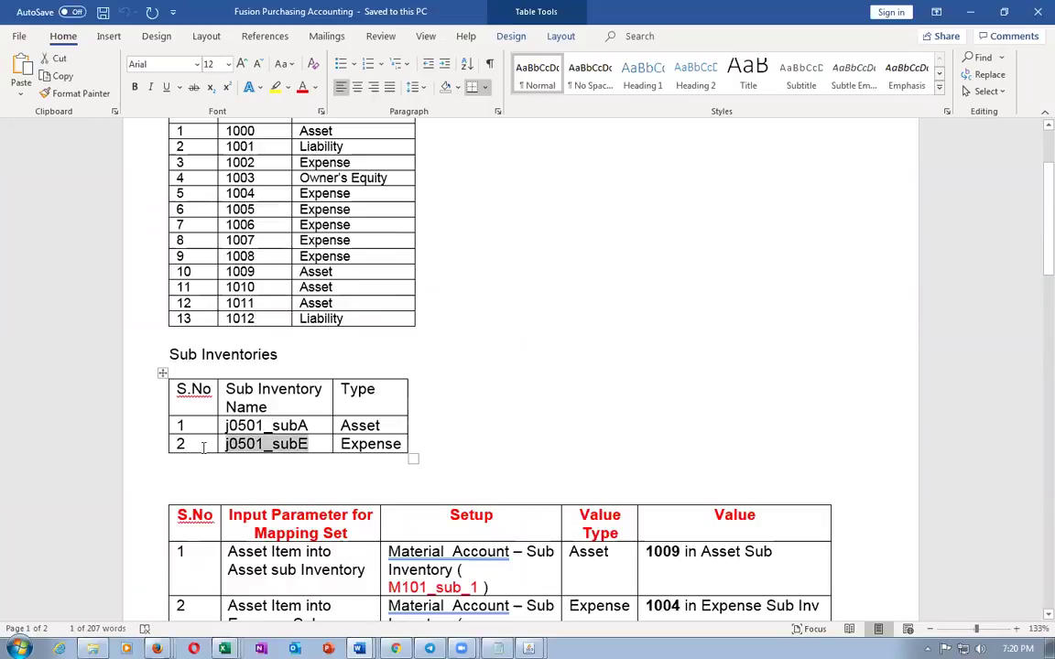
{"action": "key", "text": "alt+Tab"}
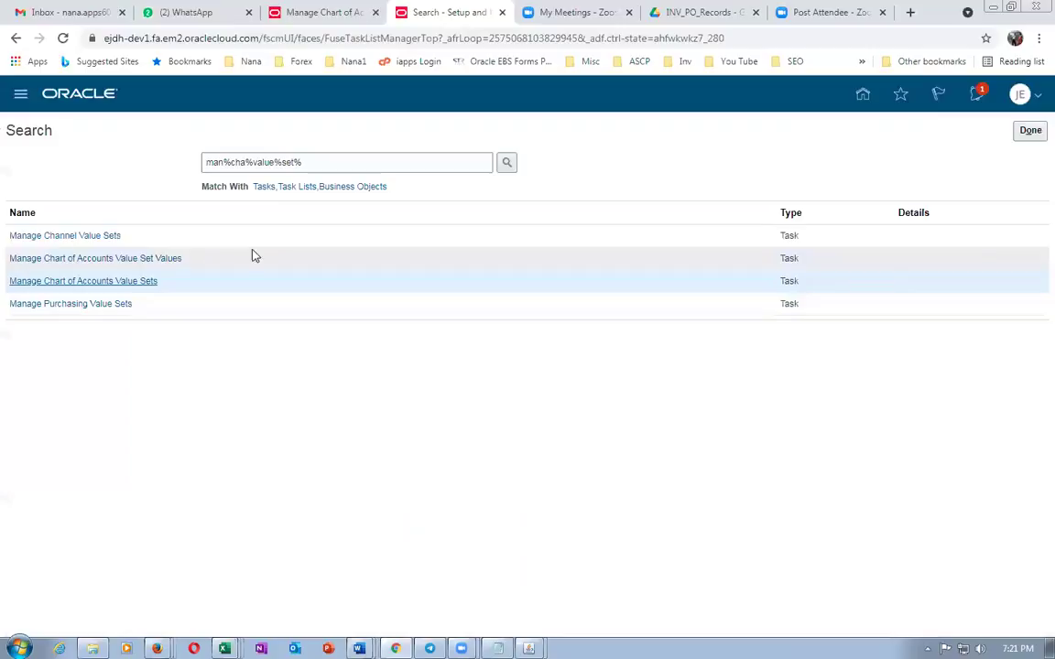
Search tasks for man%sub%loca% and open Manage Subinventories and Locators, entering organization J051
{"action": "left_click_drag", "start_coordinate": [318, 165], "coordinate": [89, 159]}
{"action": "type", "text": "m"}
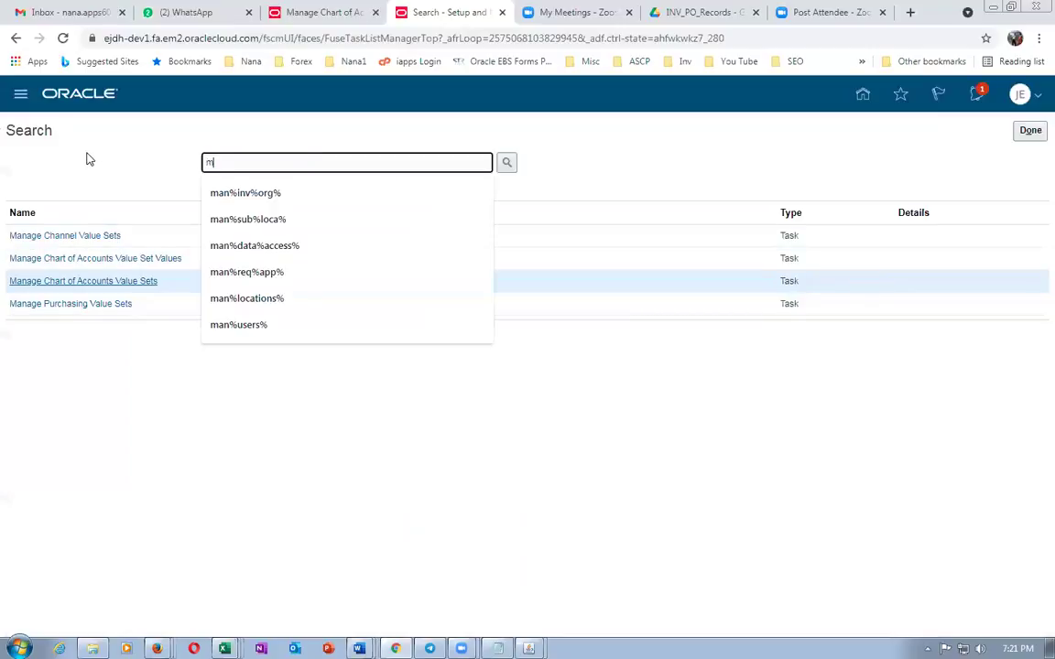
{"action": "type", "text": "an%sub%k"}
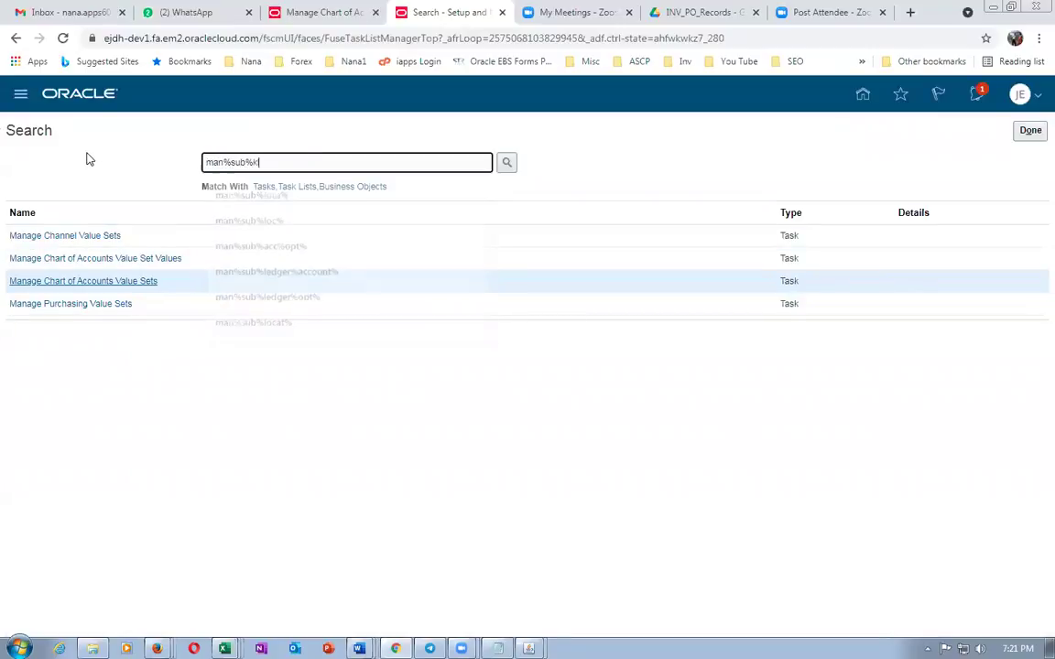
{"action": "key", "text": "BackSpace"}
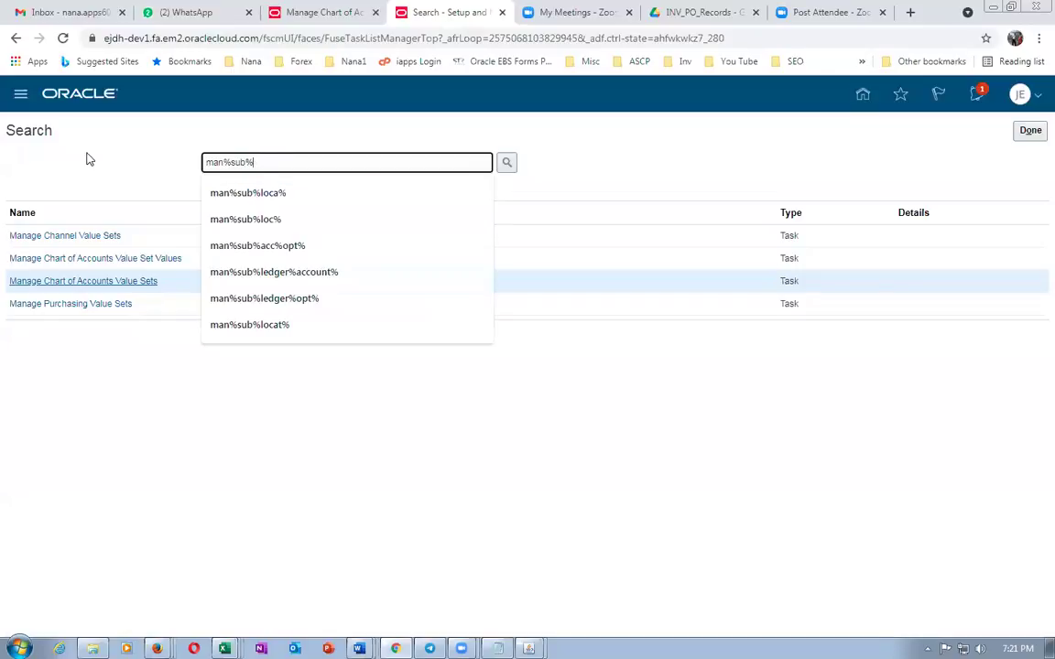
{"action": "type", "text": "loca%"}
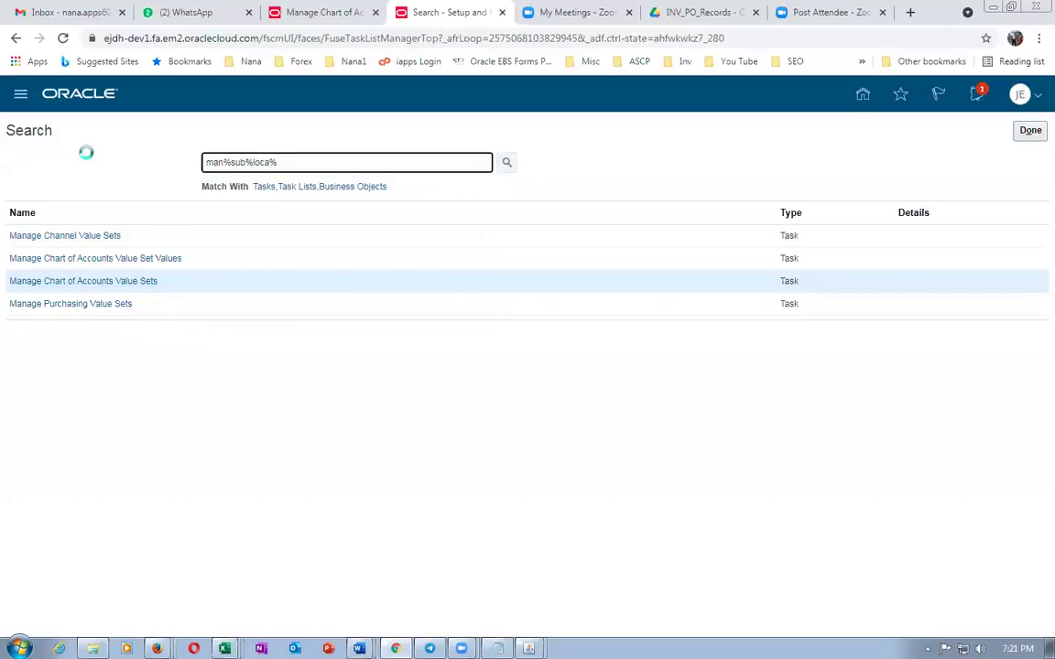
{"action": "left_click", "coordinate": [52, 236]}
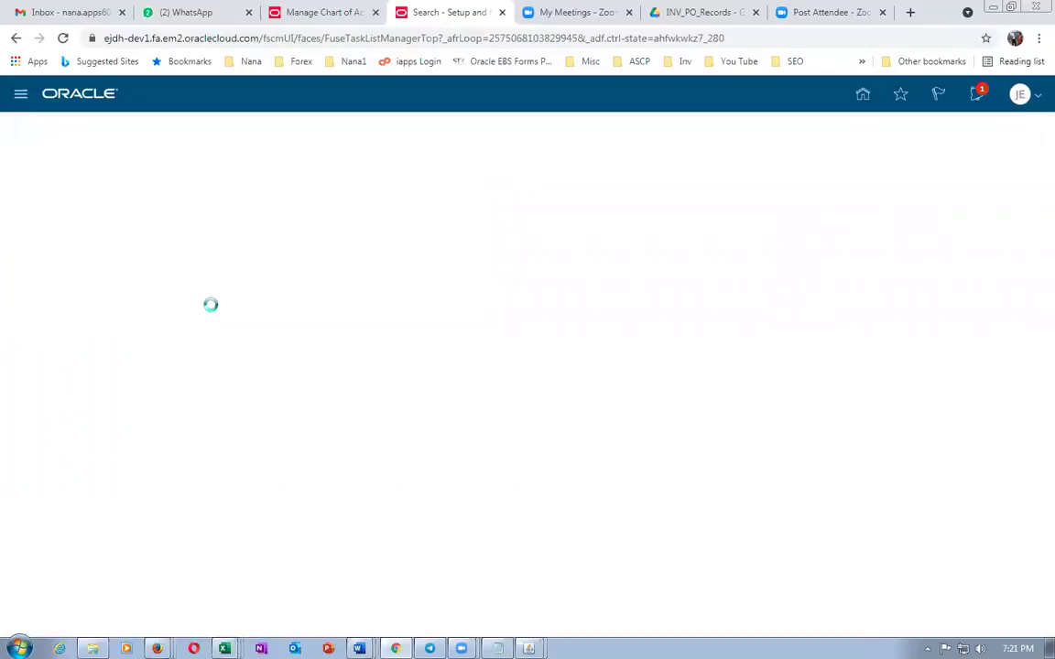
{"action": "type", "text": "J051"}
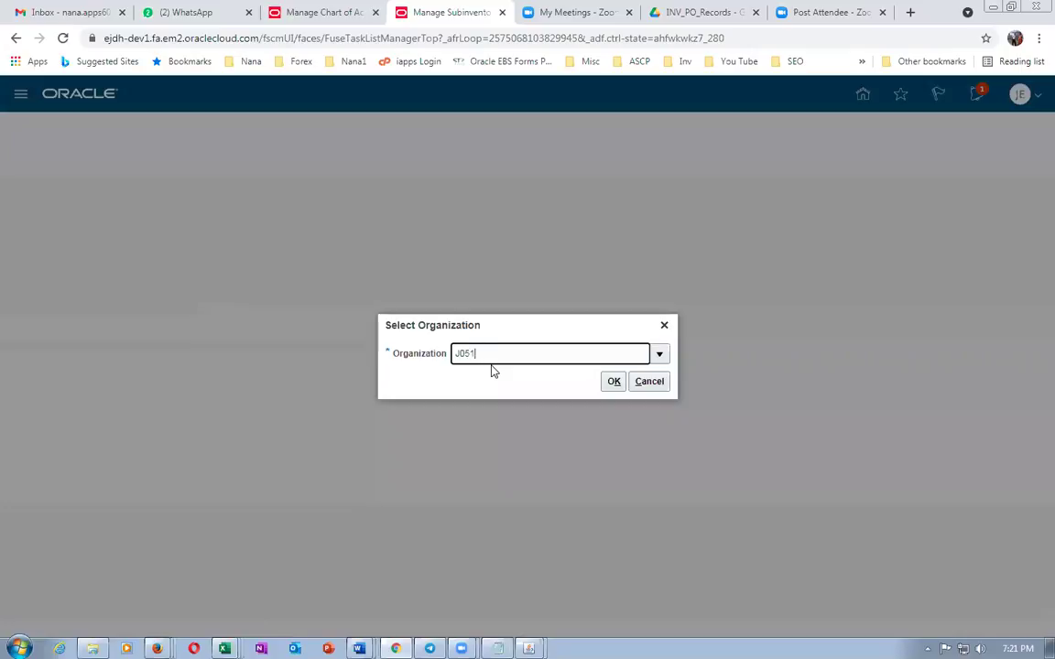
Confirm organization J051 and enter j0501_subE as the new subinventory's name and description
{"action": "key", "text": "Return"}
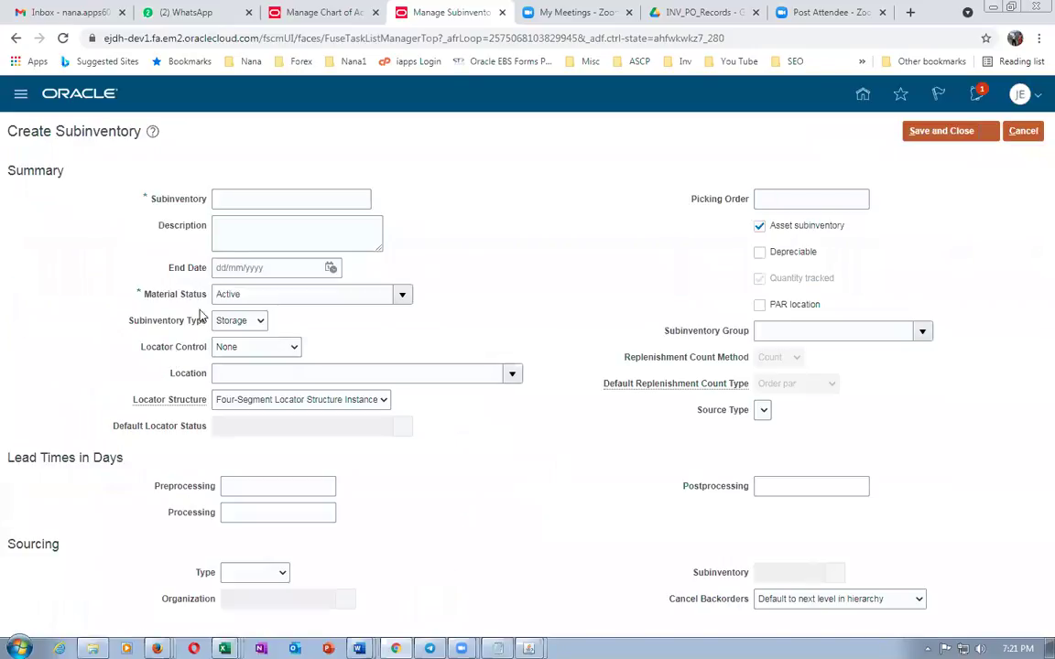
{"action": "left_click", "coordinate": [238, 198]}
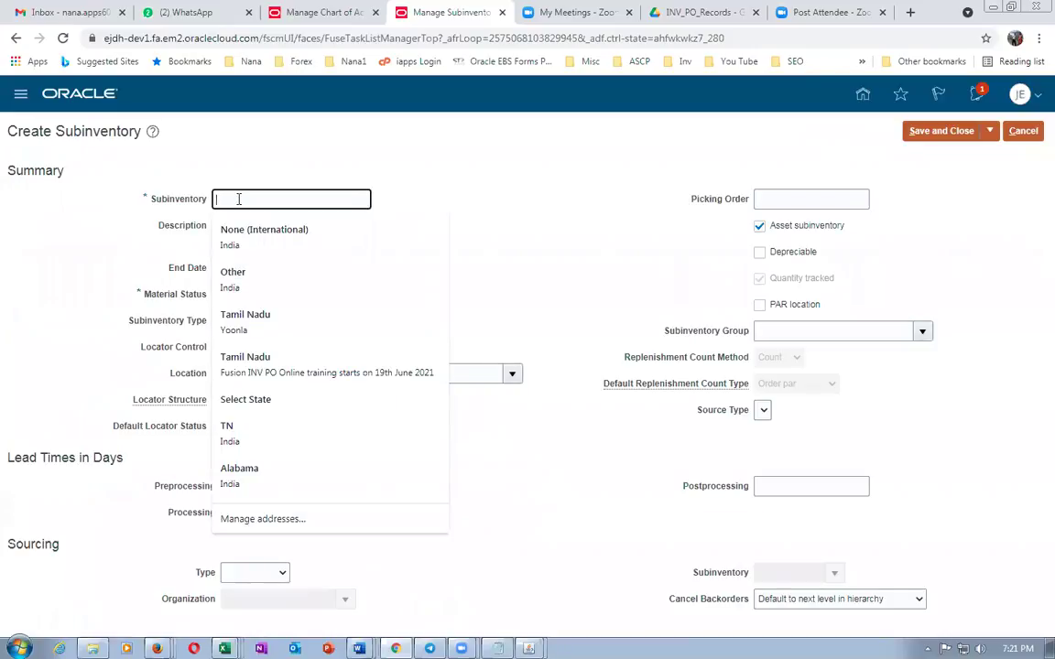
{"action": "key", "text": "ctrl+v"}
{"action": "left_click", "coordinate": [245, 247]}
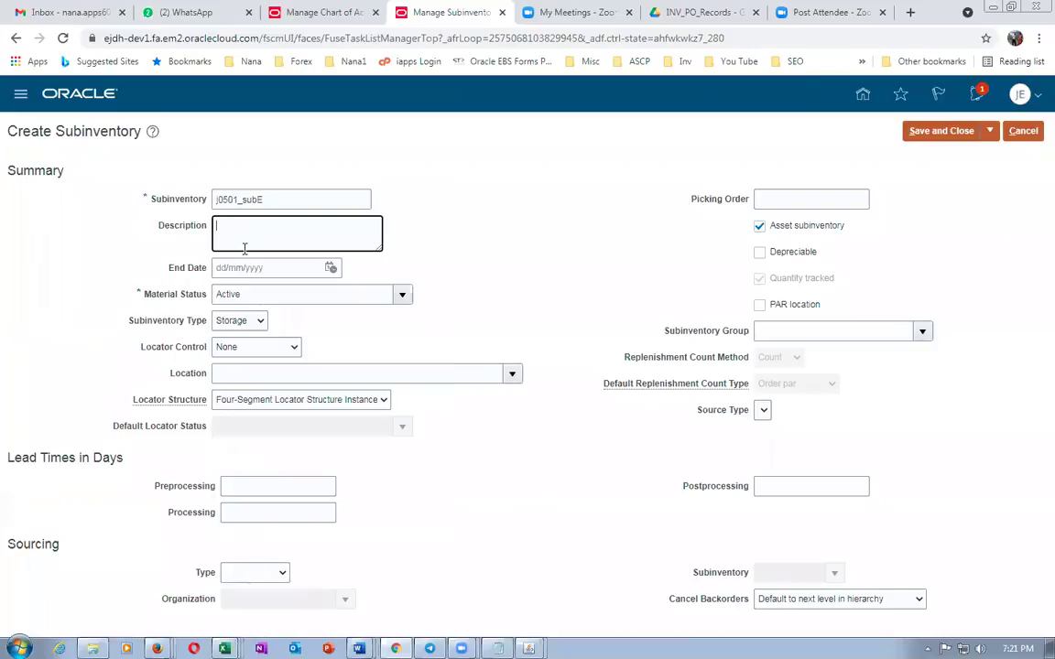
{"action": "key", "text": "ctrl+v"}
Set location j05_loc_1, clear Asset subinventory, and leave PAR location unchecked
{"action": "left_click", "coordinate": [262, 375]}
{"action": "type", "text": "j05"}
{"action": "key", "text": "Tab"}
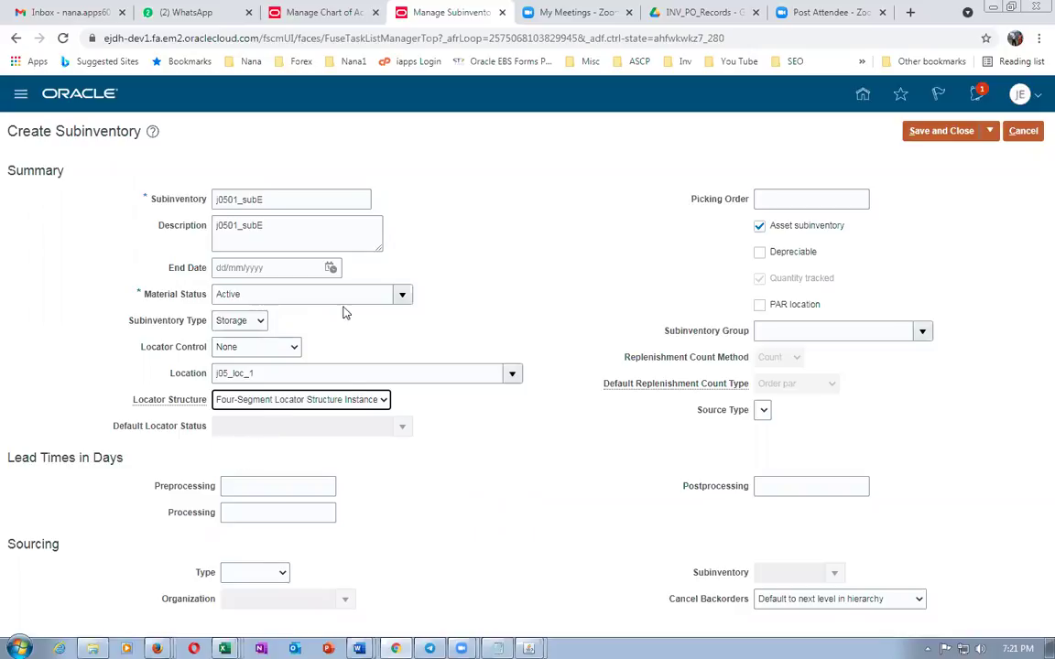
{"action": "left_click", "coordinate": [759, 225]}
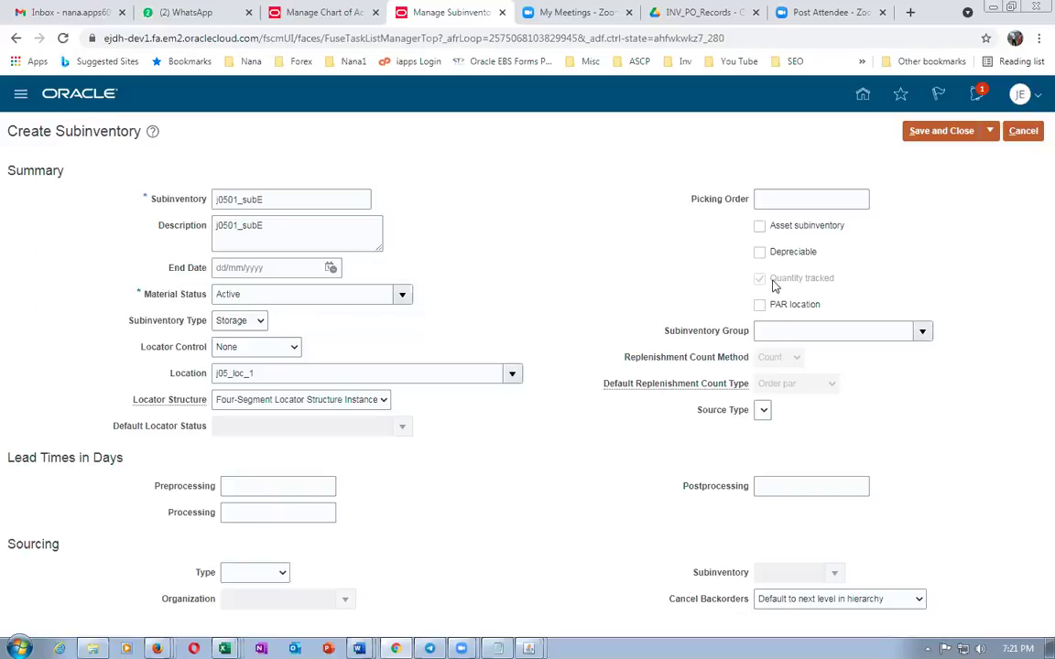
{"action": "left_click", "coordinate": [760, 307]}
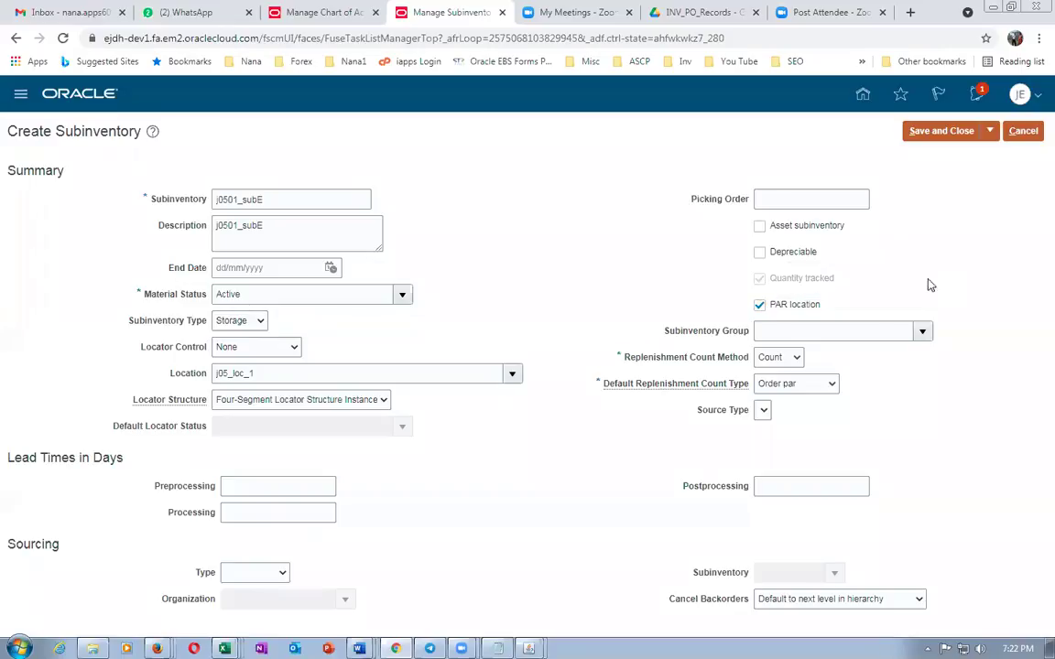
{"action": "left_click", "coordinate": [759, 307]}
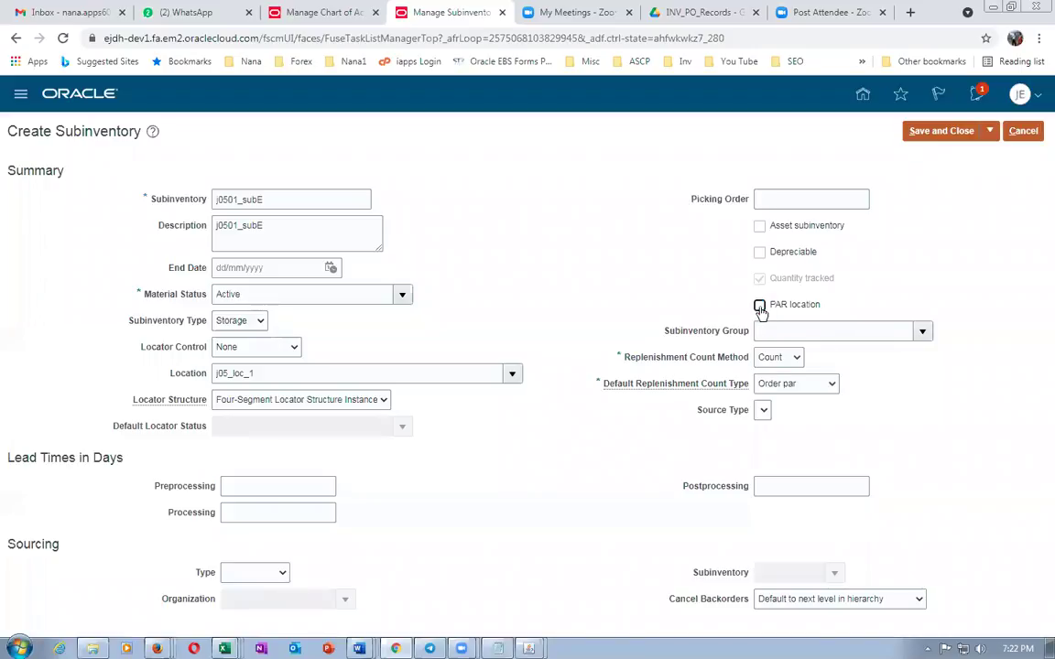
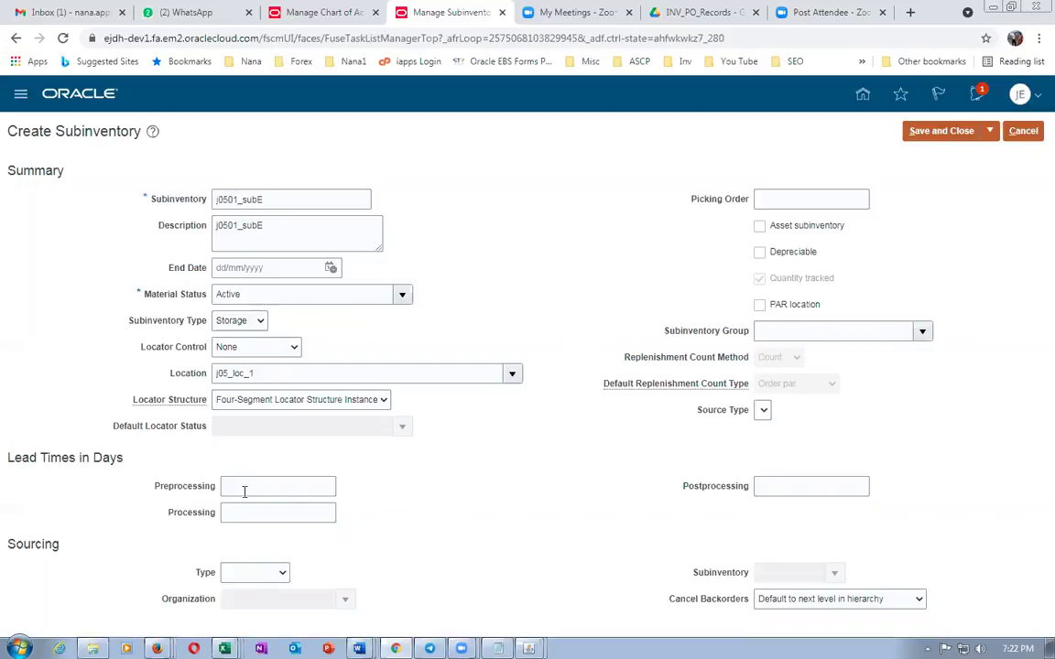
Keep j0501_subE's subinventory type as Storage, save it and acknowledge the confirmation
{"action": "left_click", "coordinate": [240, 326]}
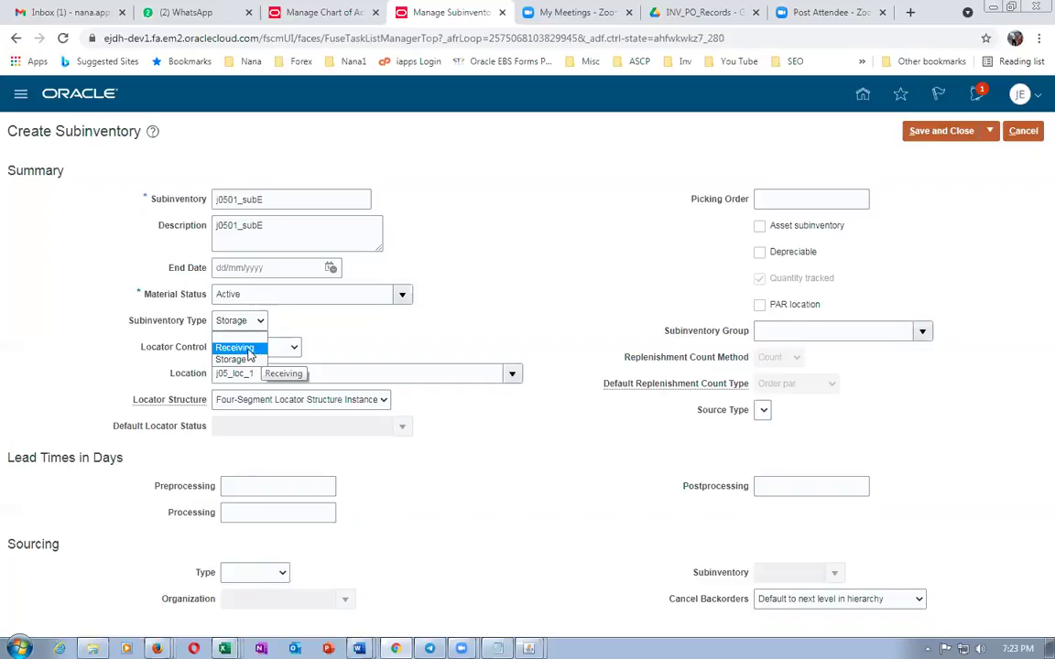
{"action": "left_click", "coordinate": [344, 336]}
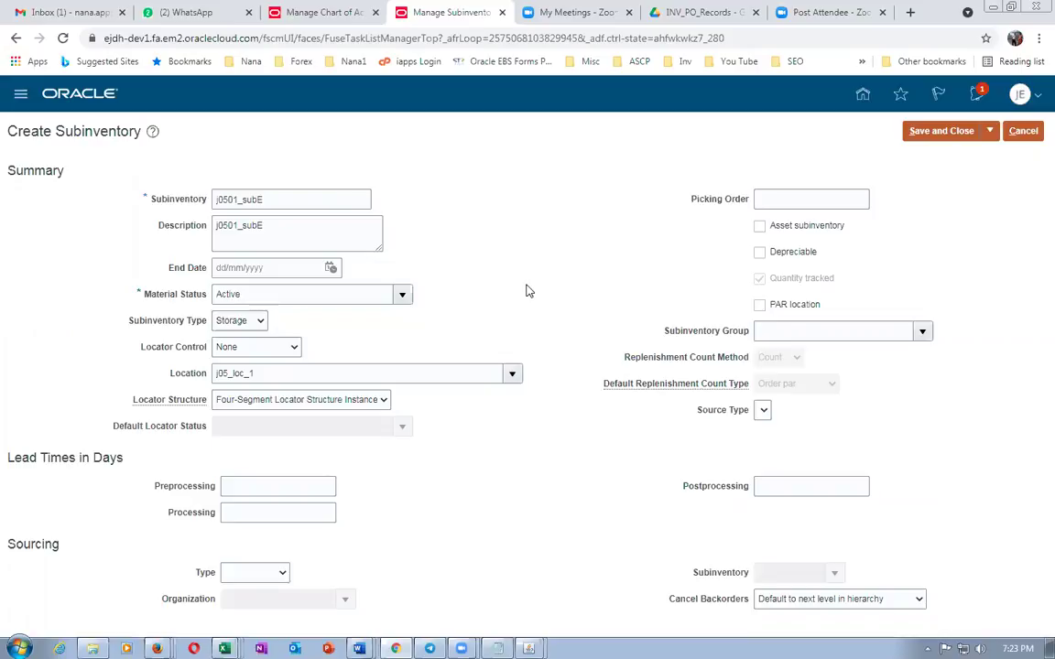
{"action": "left_click", "coordinate": [938, 131]}
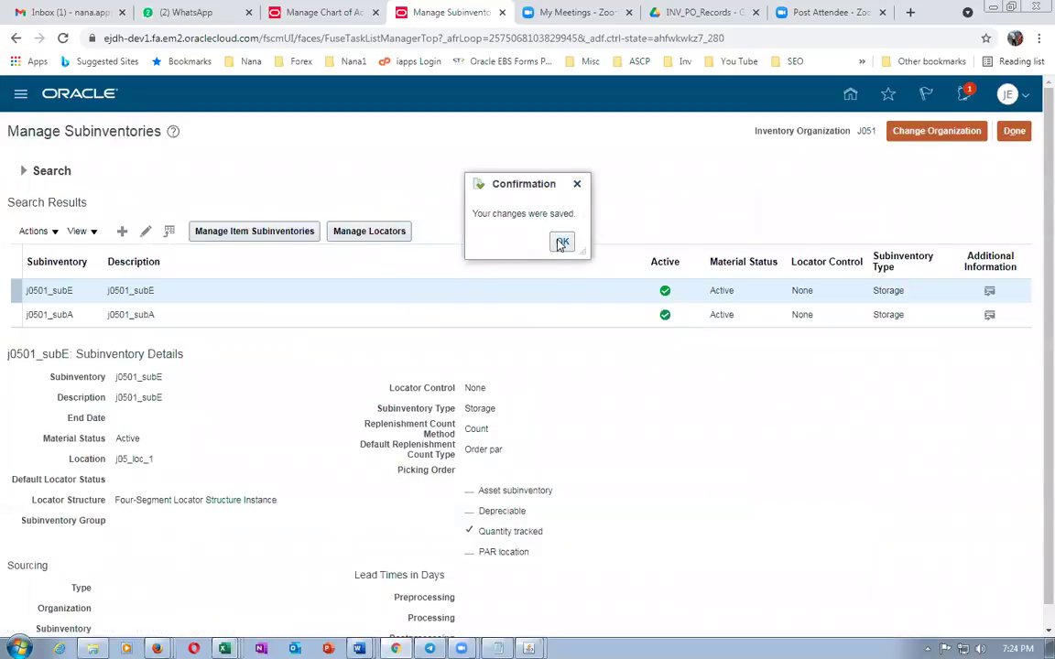
{"action": "left_click", "coordinate": [561, 241]}
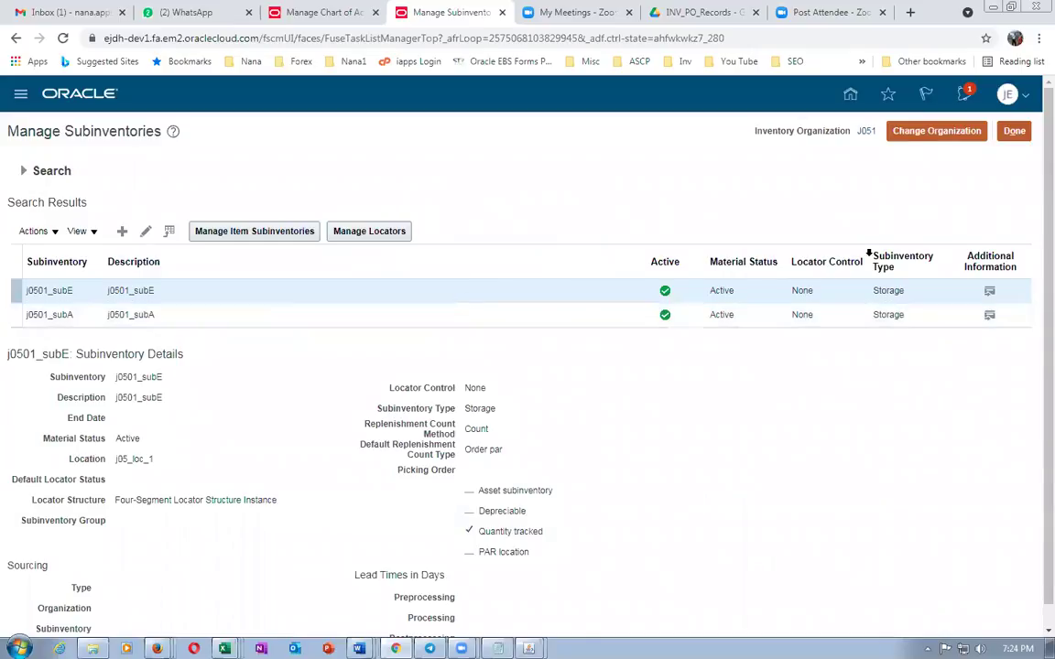
Review the Word Sub Inventories table (j0501_subA Asset, j0501_subE Expense) and scroll to the mapping sets
{"action": "key", "text": "alt+Tab"}
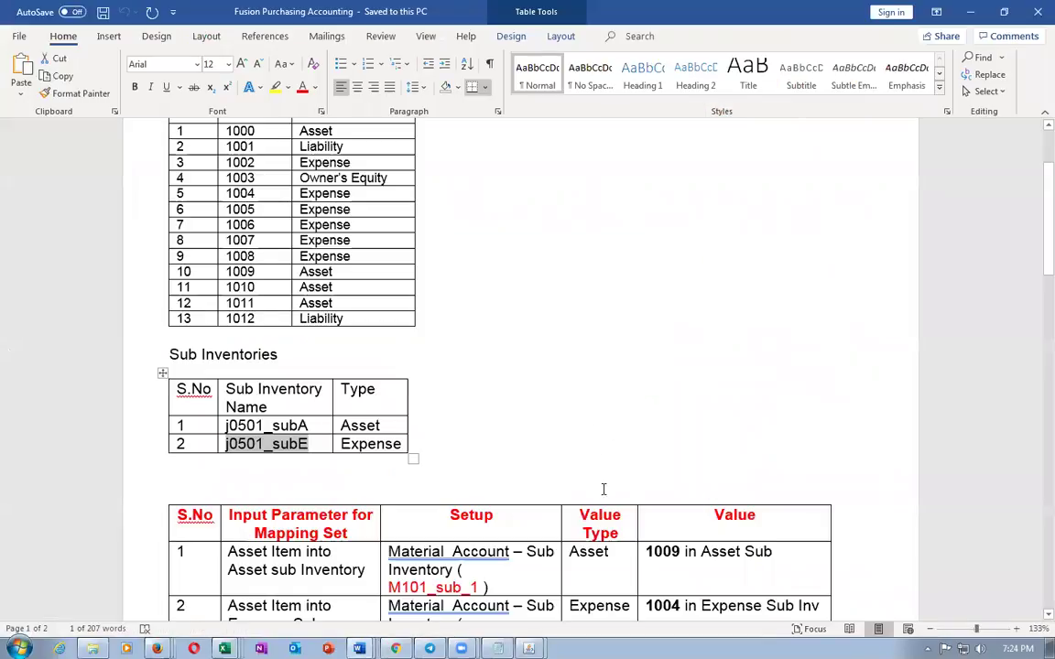
{"action": "left_click", "coordinate": [323, 427]}
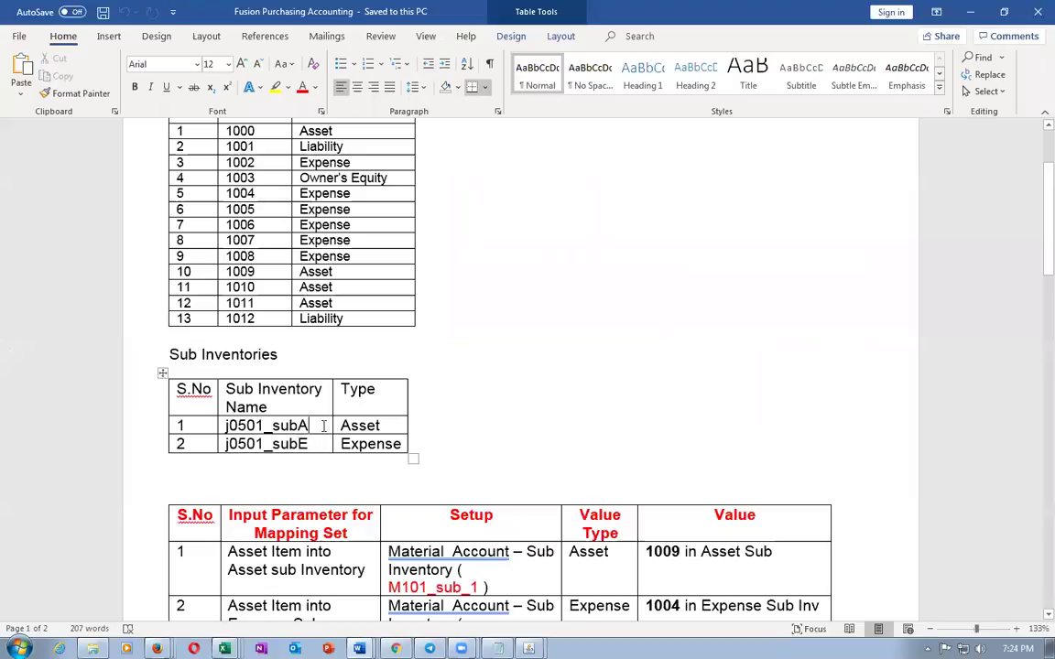
{"action": "key", "text": "Tab"}
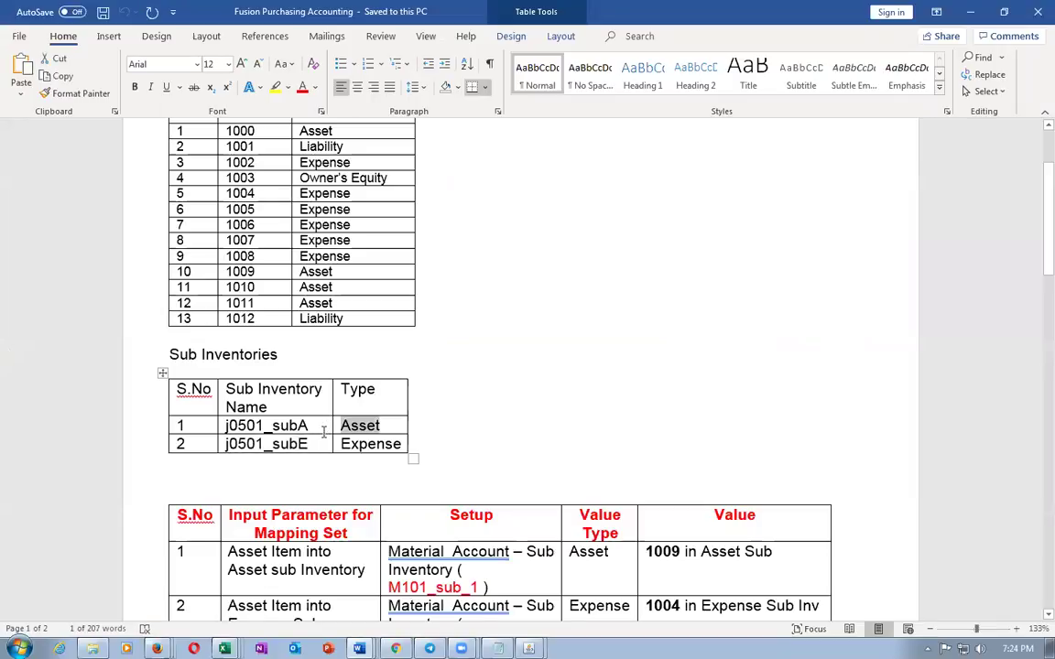
{"action": "key", "text": "shift+Tab"}
{"action": "left_click", "coordinate": [499, 400]}
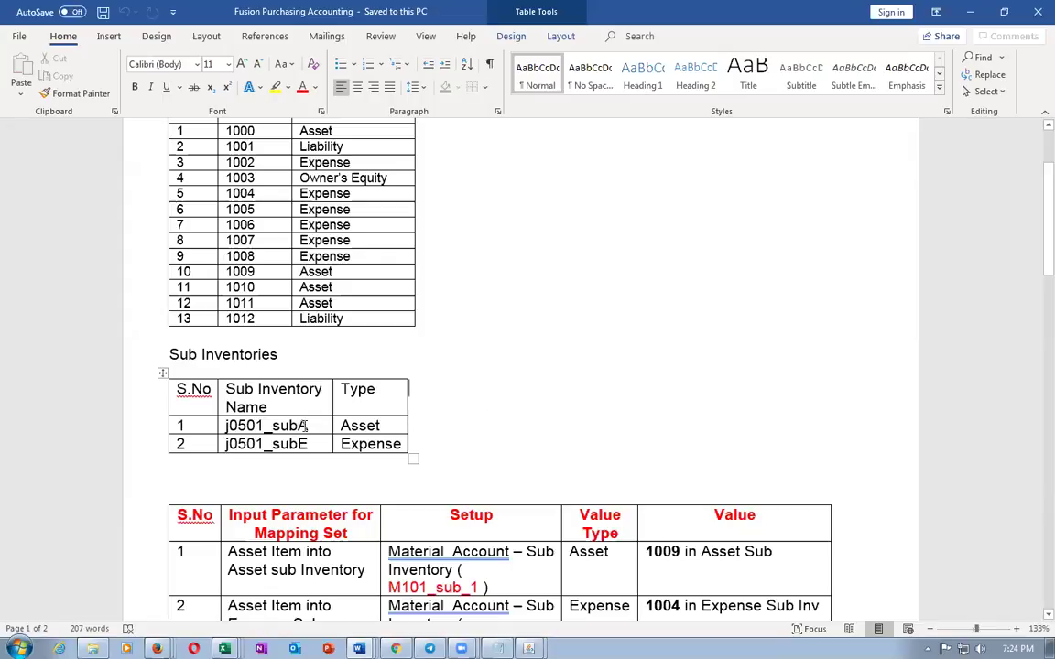
{"action": "left_click", "coordinate": [209, 424]}
{"action": "scroll", "coordinate": [511, 424], "scroll_direction": "down", "scroll_amount": 3}
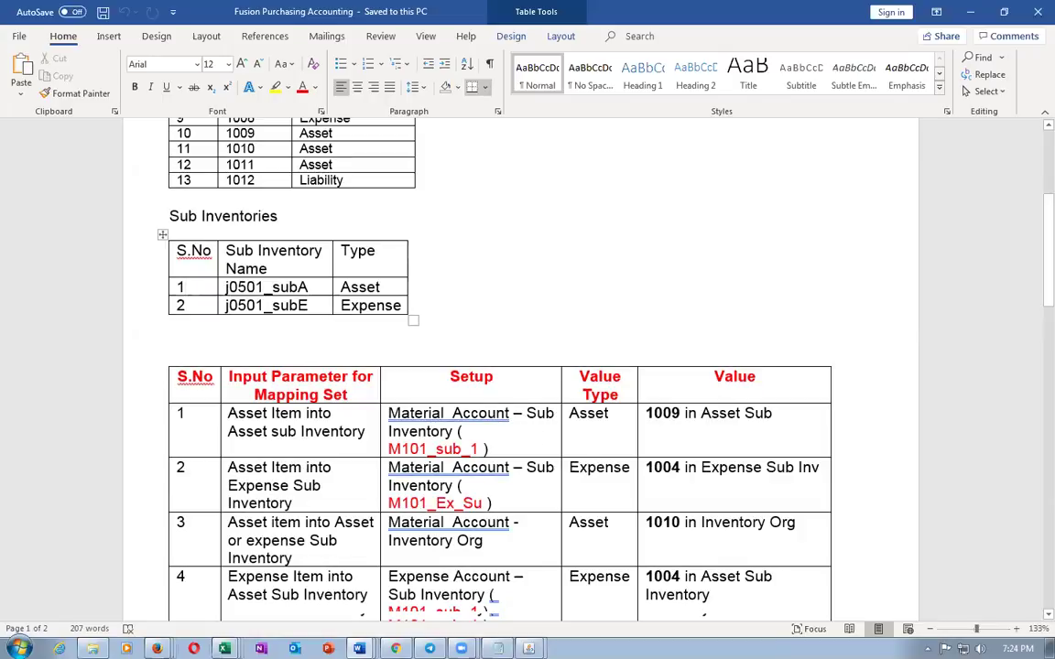
In Asset_Expense_items, review the Asset Item rows 5–6 and their Asset into Asset/Expense SI transactions
{"action": "mouse_move", "coordinate": [223, 648]}
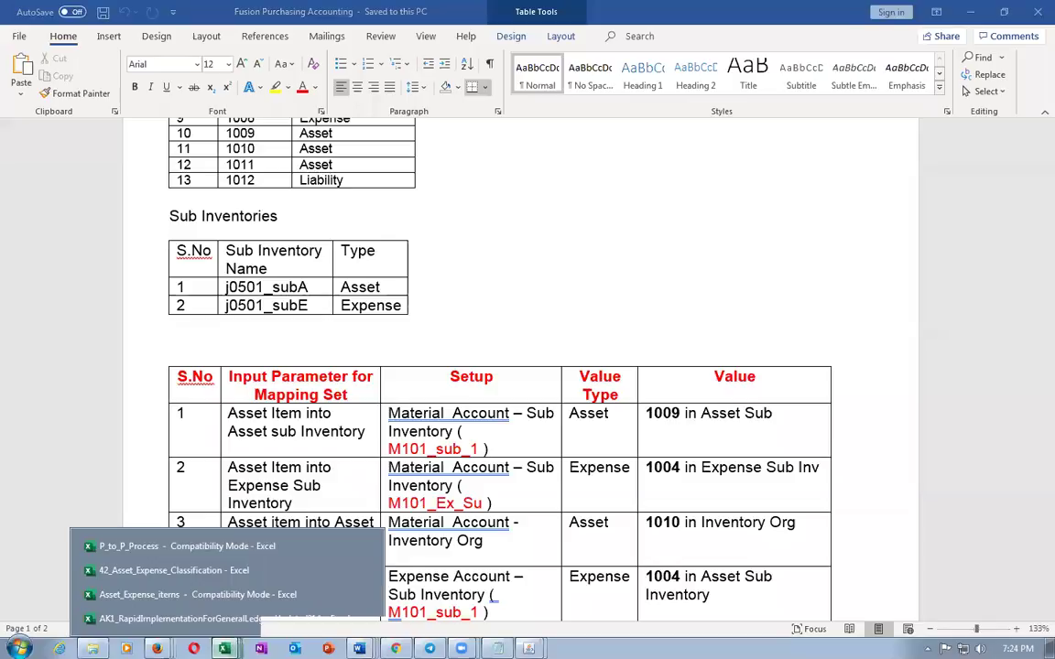
{"action": "left_click", "coordinate": [186, 596]}
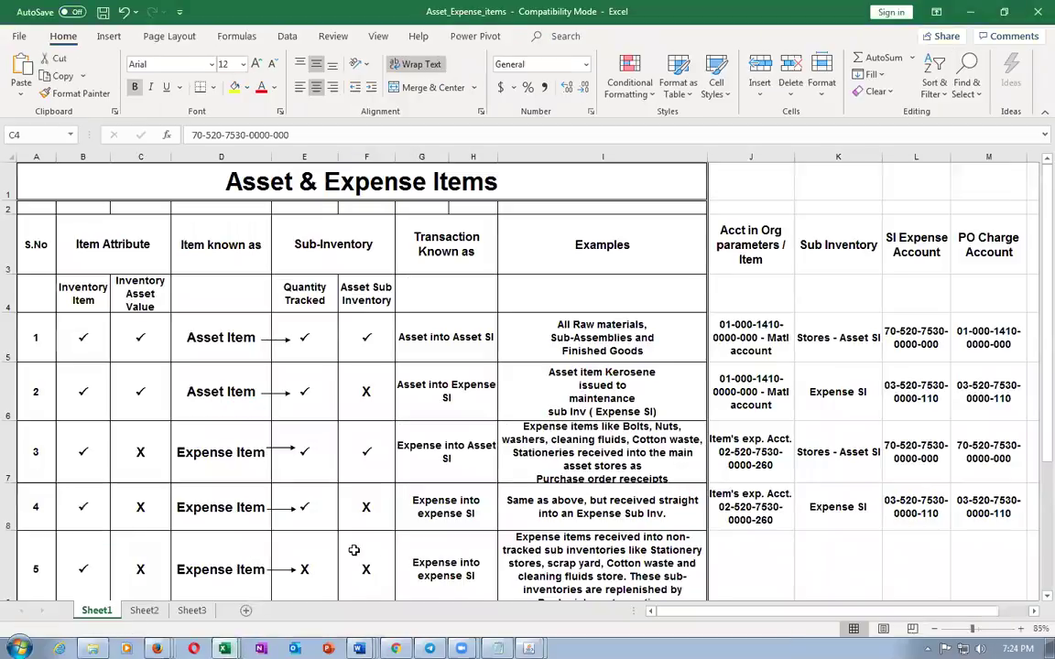
{"action": "left_click", "coordinate": [192, 339]}
{"action": "left_click", "coordinate": [410, 337]}
{"action": "left_click", "coordinate": [212, 394]}
{"action": "left_click", "coordinate": [469, 388]}
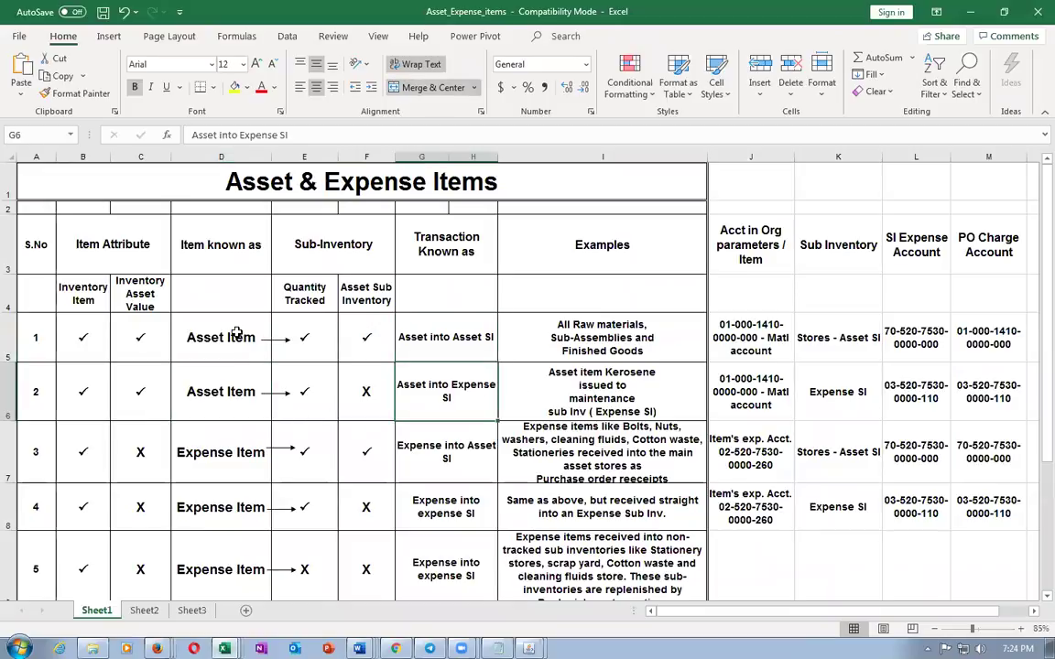
{"action": "left_click_drag", "start_coordinate": [236, 332], "coordinate": [224, 394]}
{"action": "left_click_drag", "start_coordinate": [467, 334], "coordinate": [492, 392]}
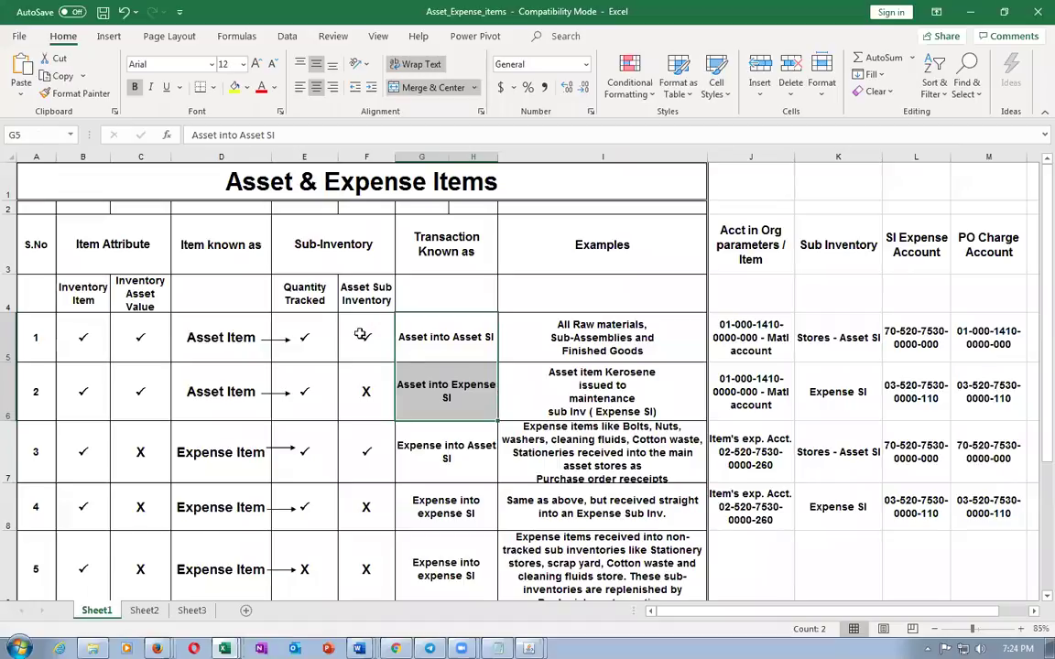
Review the Quantity Tracked, Asset Sub Inventory, Inventory Item and Inventory Asset Value headings
{"action": "left_click", "coordinate": [300, 299]}
{"action": "left_click", "coordinate": [368, 298]}
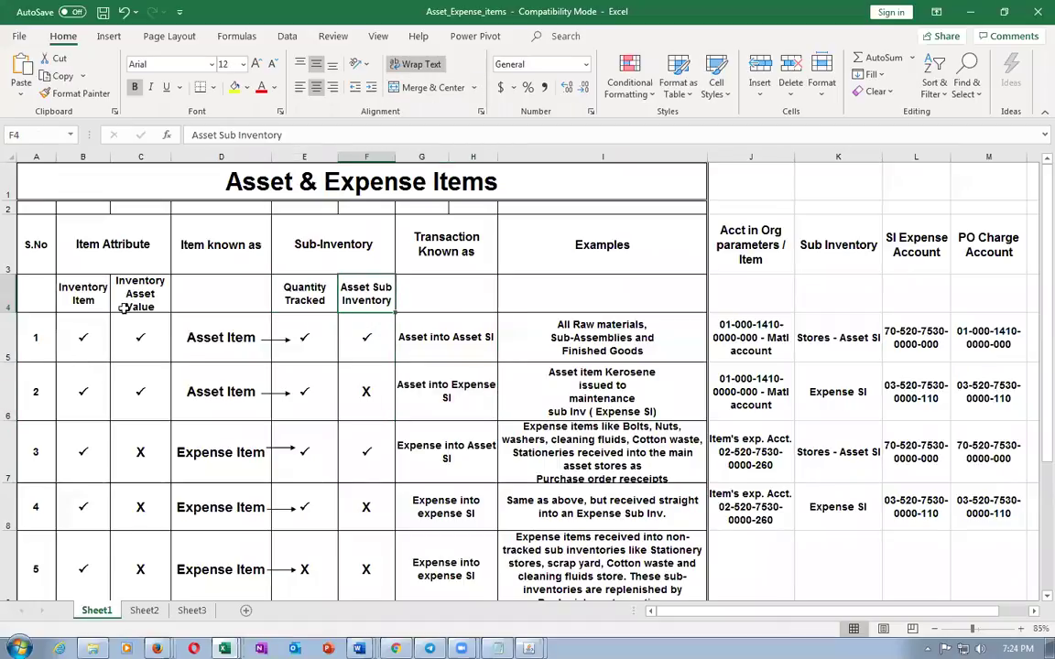
{"action": "left_click", "coordinate": [80, 276]}
{"action": "left_click", "coordinate": [135, 294]}
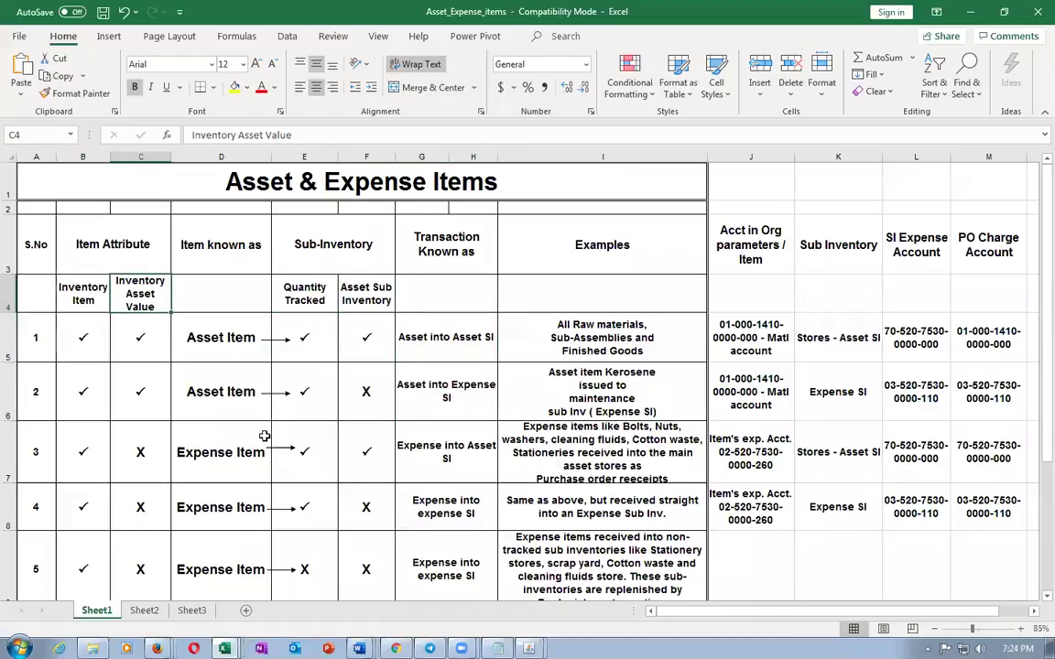
{"action": "key", "text": "alt+Tab"}
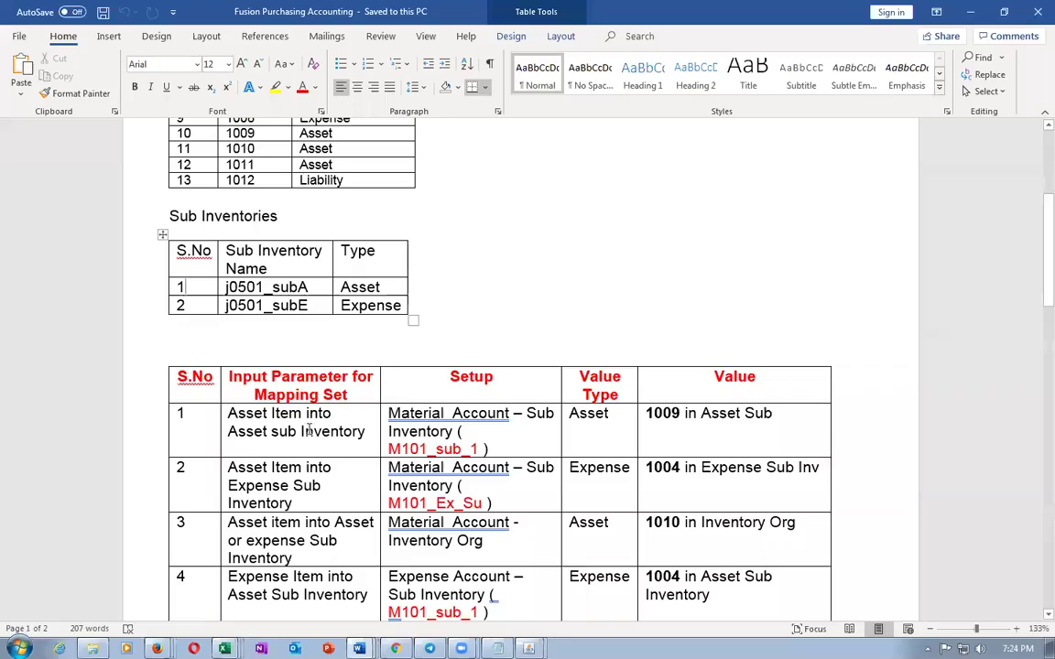
Leave setup, go Home to Product Management > Product Information Management and launch Create Item
{"action": "key", "text": "alt+Tab"}
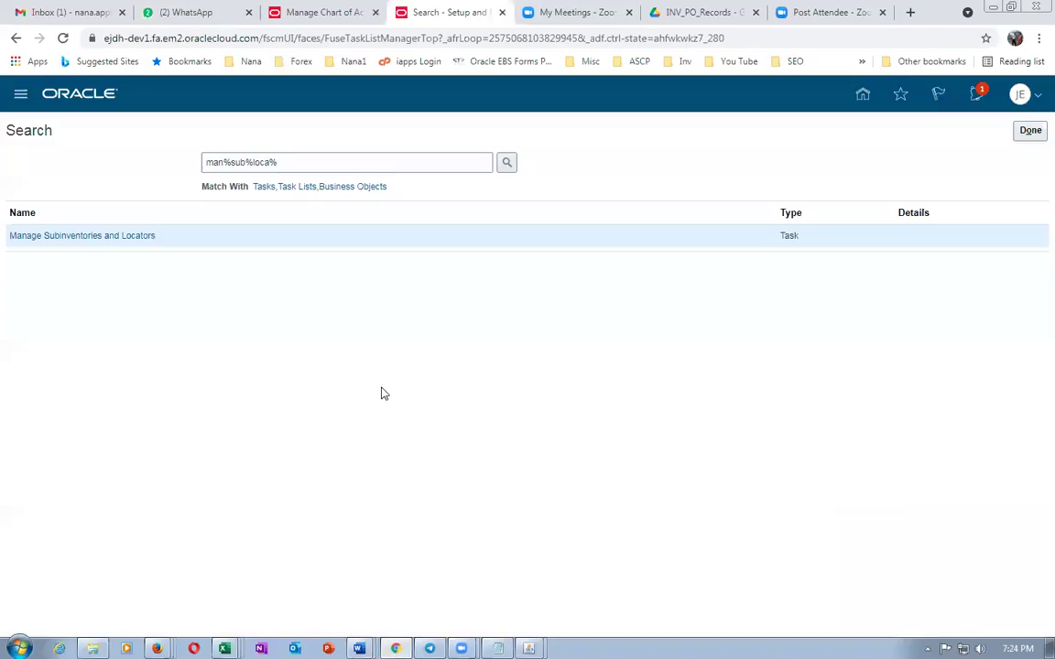
{"action": "left_click", "coordinate": [1029, 132]}
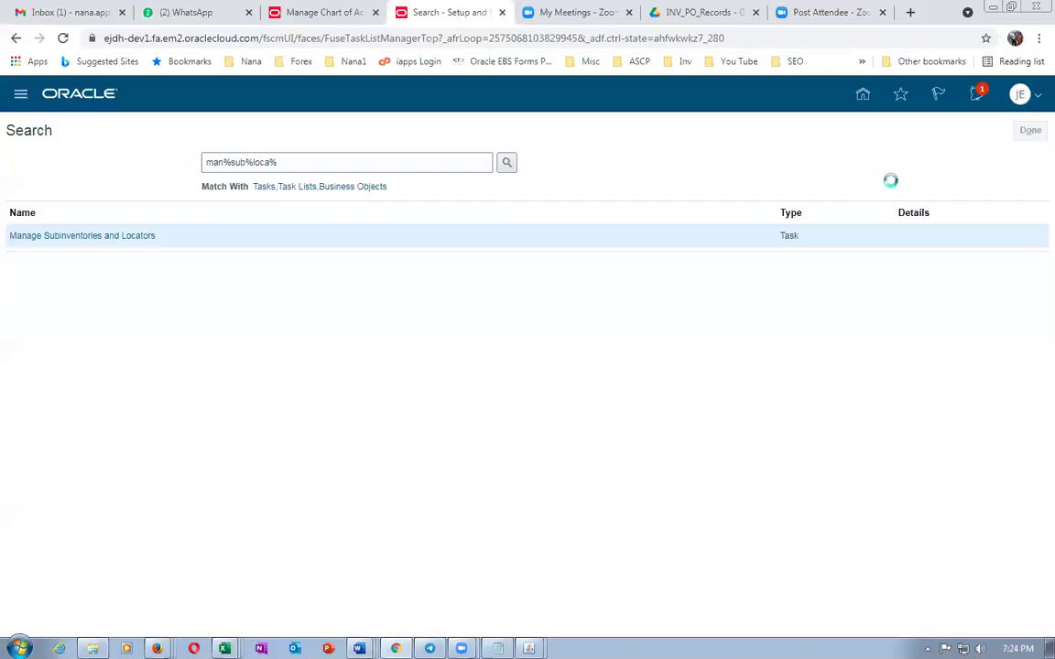
{"action": "left_click", "coordinate": [852, 103]}
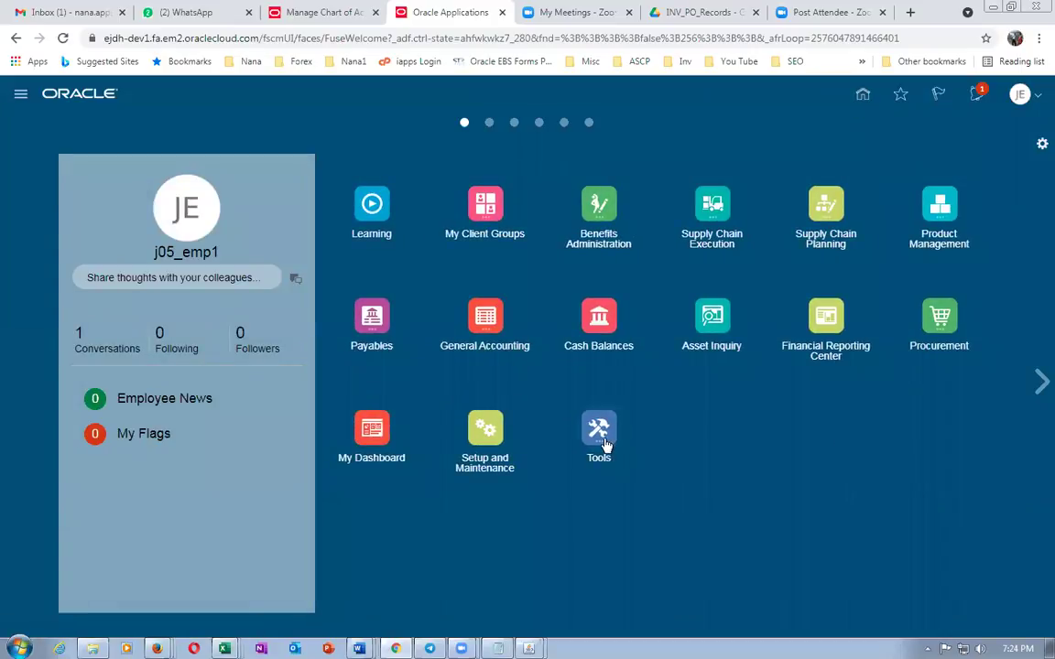
{"action": "left_click", "coordinate": [940, 206]}
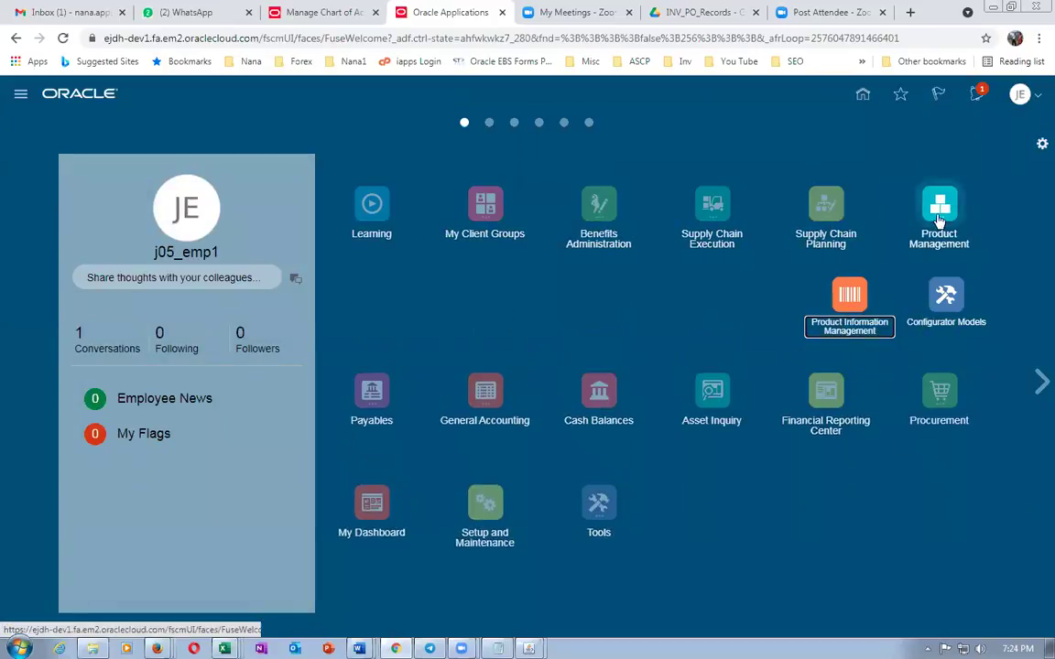
{"action": "left_click", "coordinate": [844, 293]}
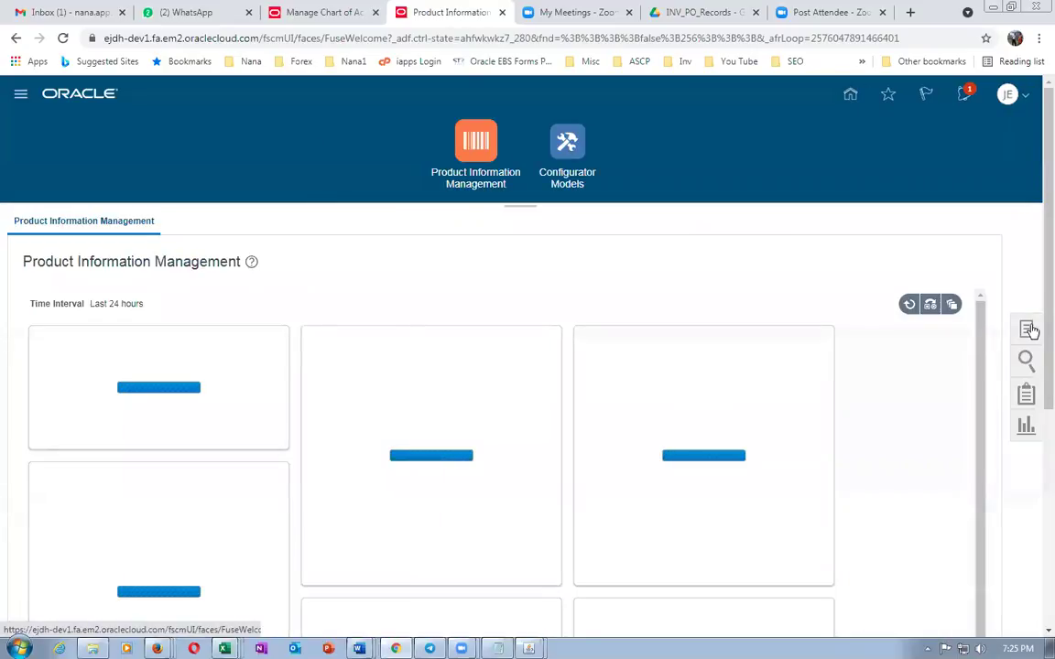
{"action": "left_click", "coordinate": [1028, 330]}
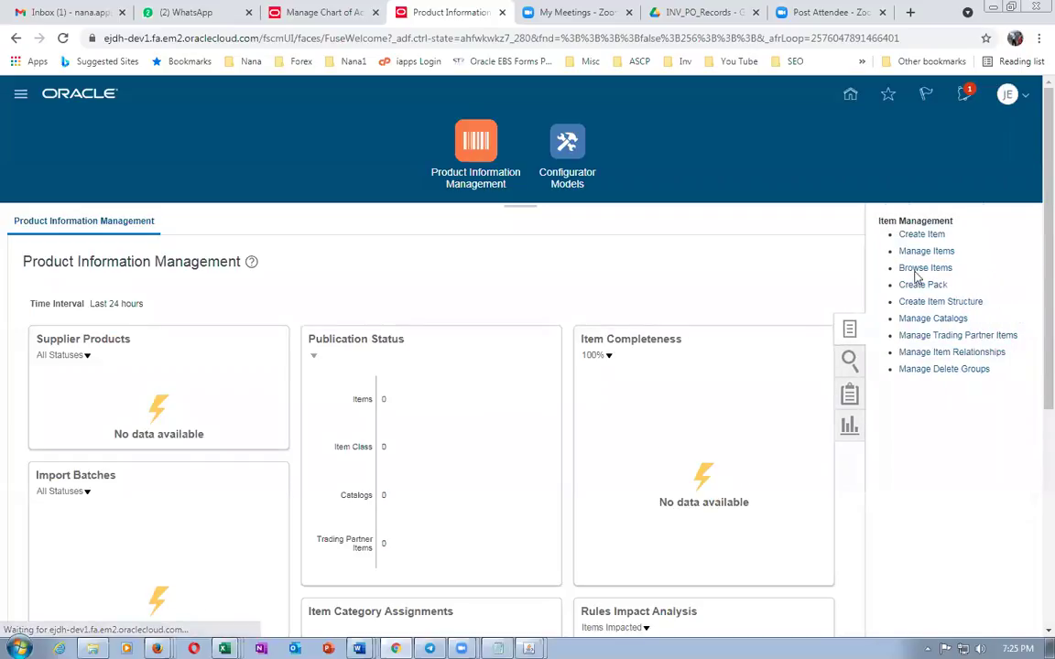
{"action": "left_click", "coordinate": [923, 235]}
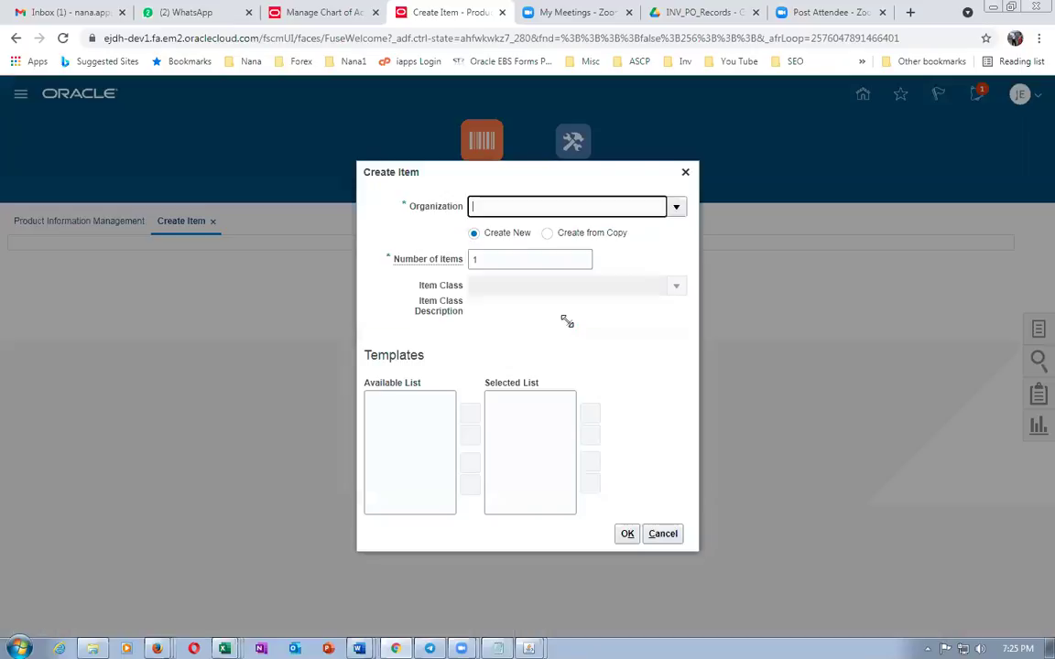
Create item j05_asset_item in organization J050, copying the name into its description
{"action": "type", "text": "j050"}
{"action": "left_click", "coordinate": [557, 325]}
{"action": "left_click", "coordinate": [692, 533]}
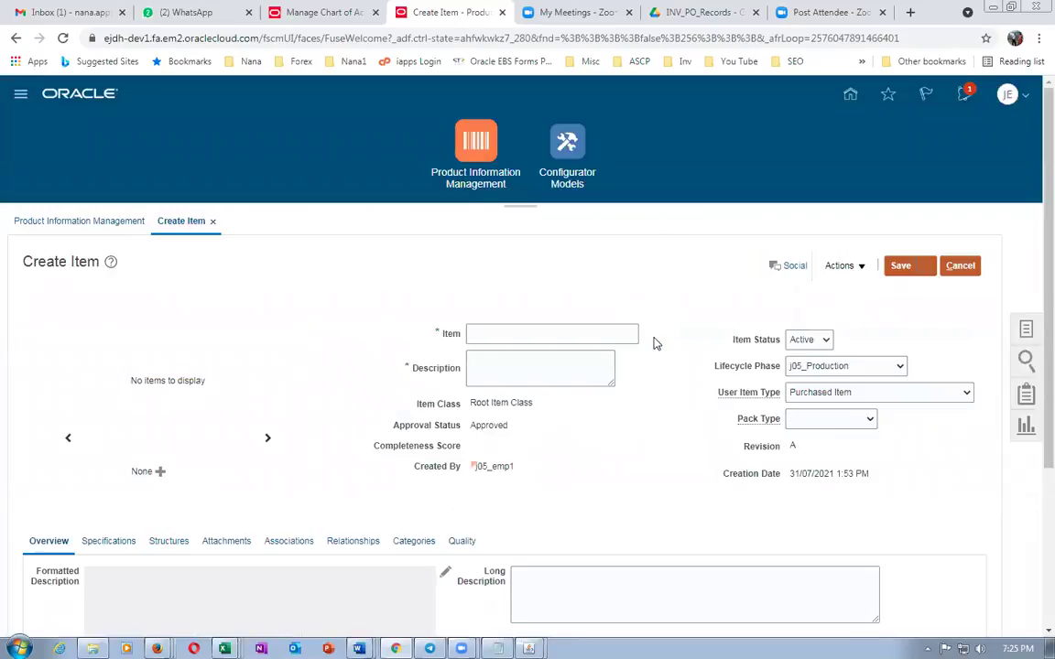
{"action": "left_click", "coordinate": [516, 333]}
{"action": "type", "text": "j05_asset"}
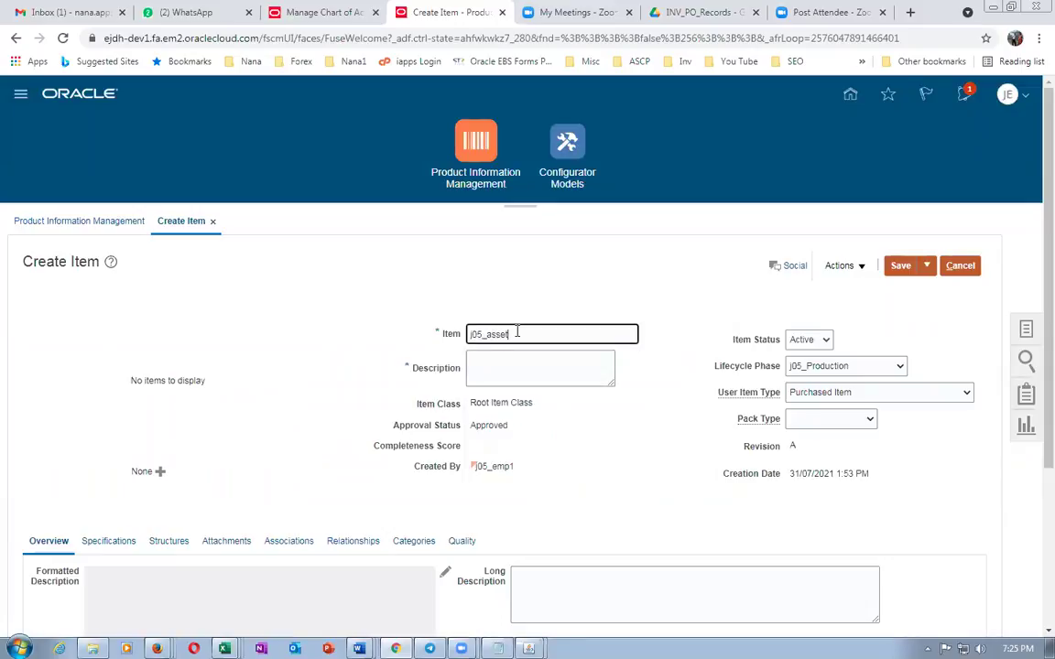
{"action": "type", "text": "_item"}
{"action": "left_click_drag", "start_coordinate": [558, 334], "coordinate": [383, 343]}
{"action": "key", "text": "ctrl+c"}
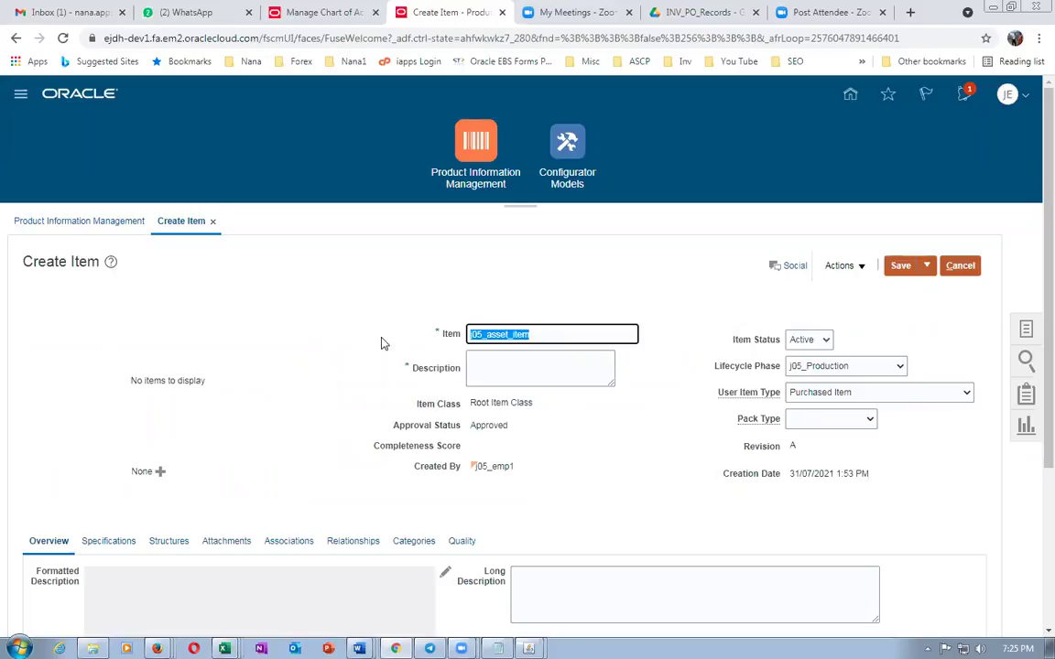
{"action": "left_click", "coordinate": [510, 361]}
{"action": "key", "text": "ctrl+v"}
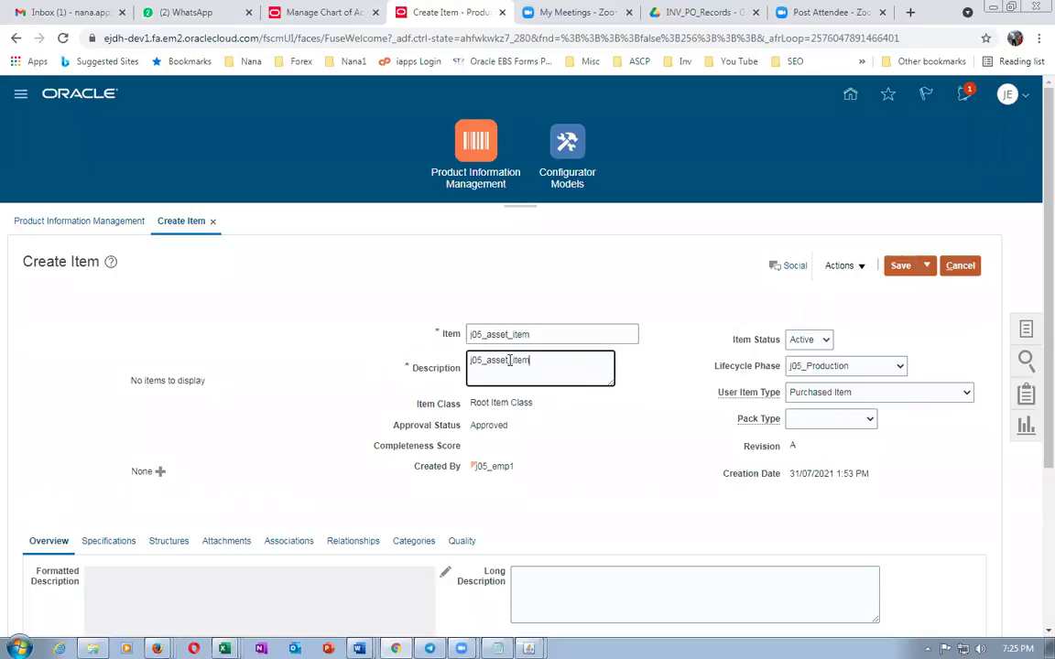
Fill the item's Specifications > Purchasing attributes with a List Price of 2 USD
{"action": "scroll", "coordinate": [275, 384], "scroll_direction": "down", "scroll_amount": 4}
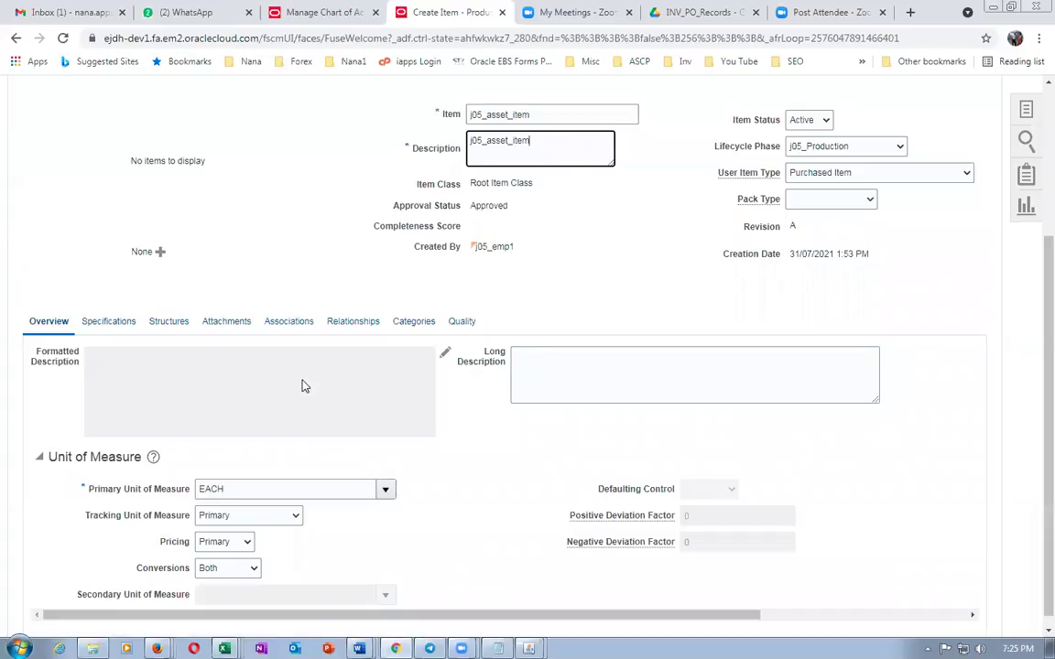
{"action": "left_click", "coordinate": [108, 322]}
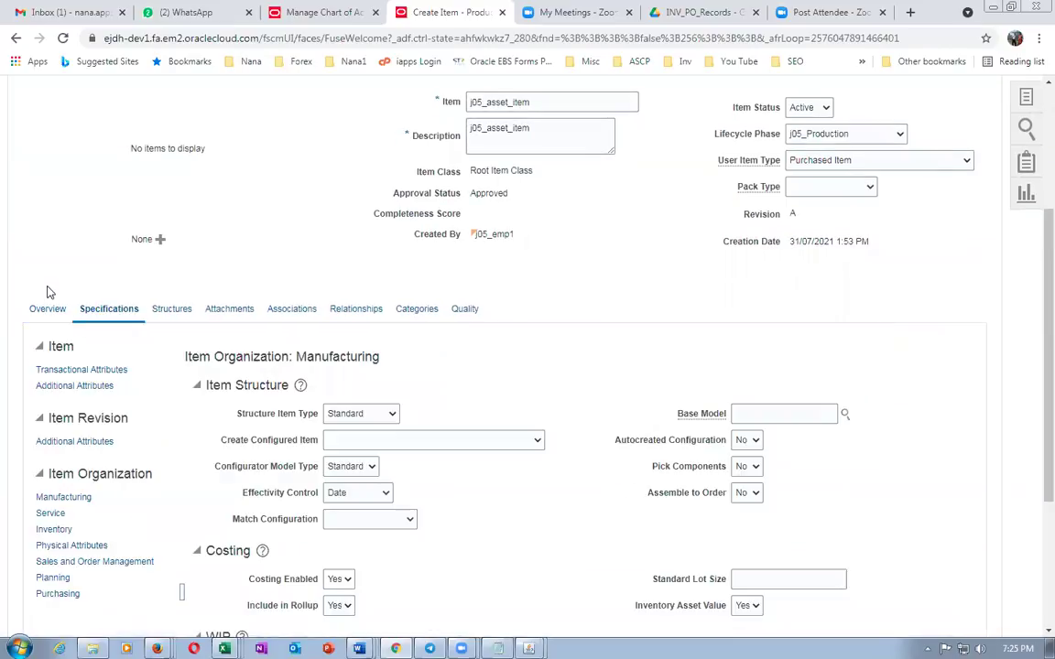
{"action": "scroll", "coordinate": [122, 449], "scroll_direction": "down", "scroll_amount": 3}
{"action": "left_click", "coordinate": [61, 446]}
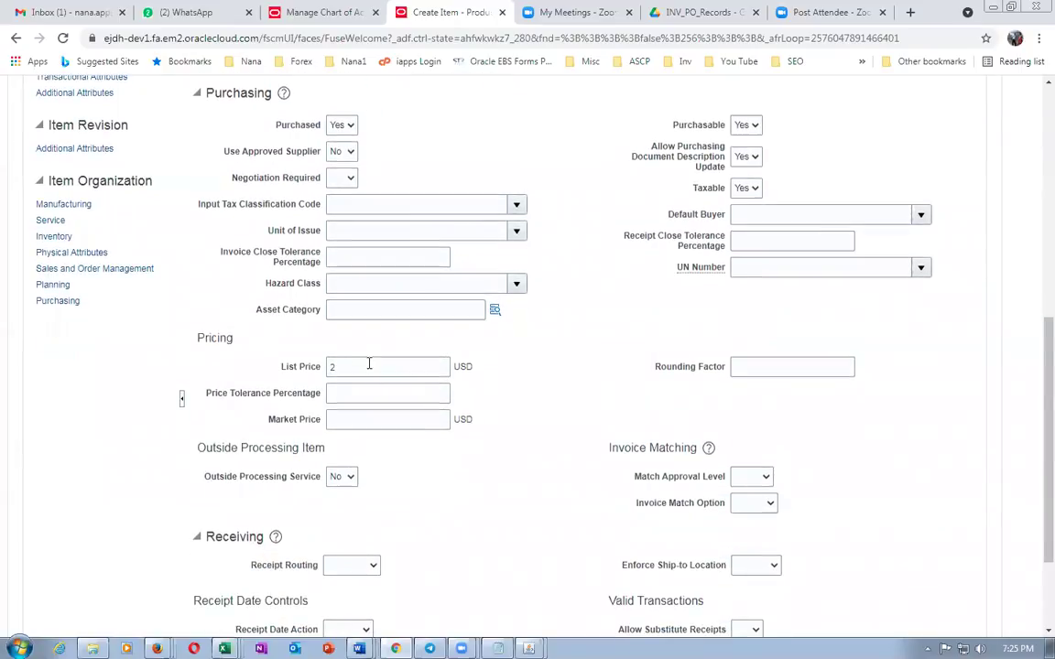
{"action": "scroll", "coordinate": [368, 366], "scroll_direction": "up", "scroll_amount": 5}
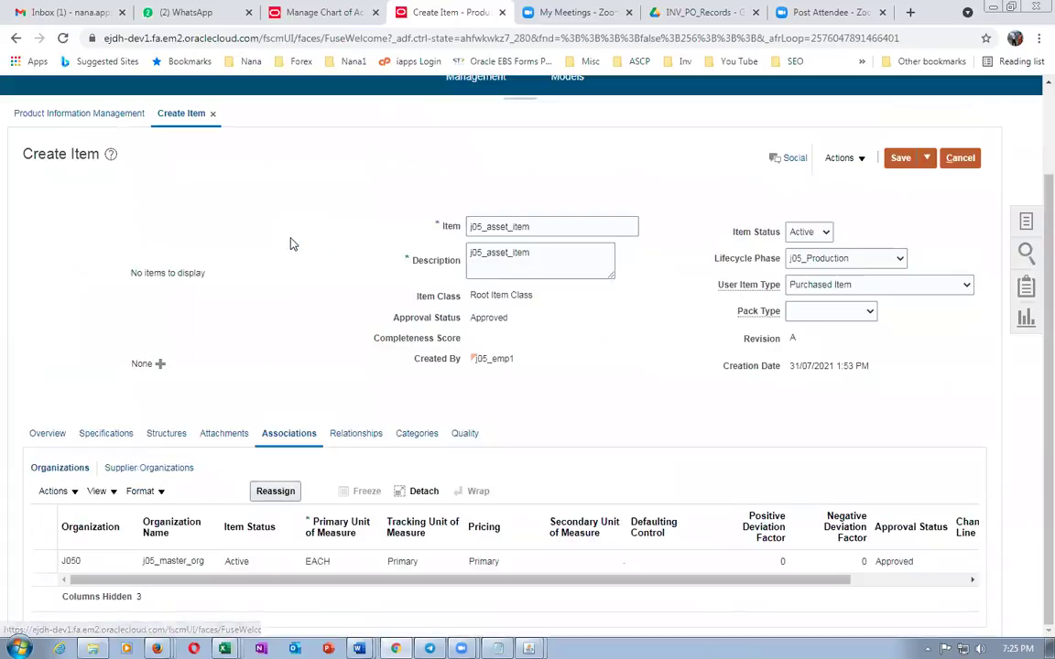
Add organization J051 j05_child_1 to j05_asset_item's associations
{"action": "left_click", "coordinate": [55, 491]}
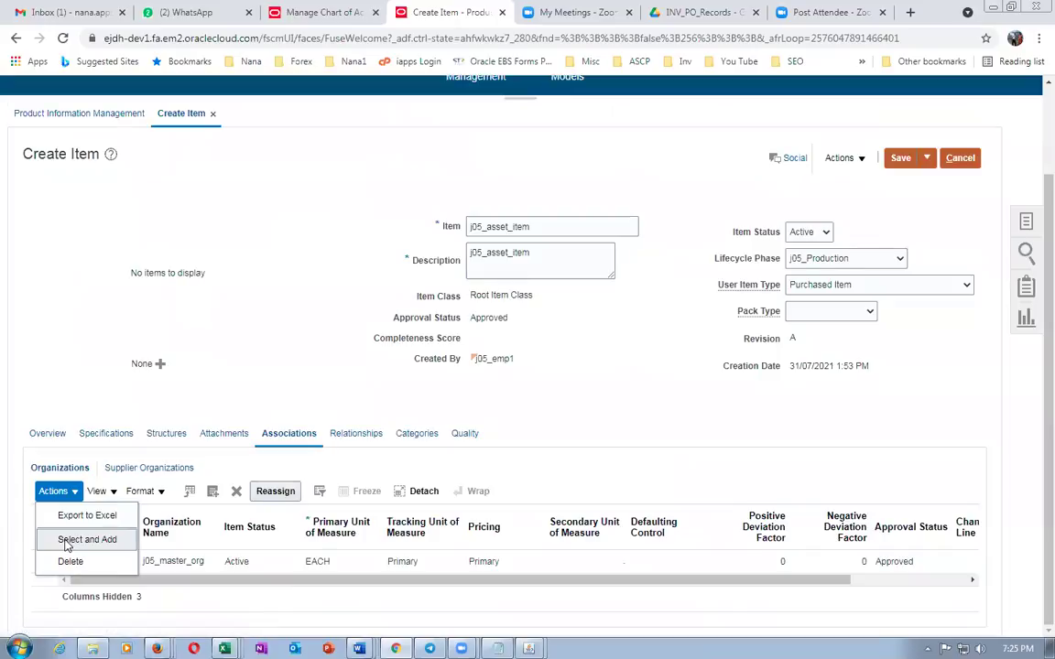
{"action": "left_click", "coordinate": [81, 539]}
{"action": "left_click", "coordinate": [571, 327]}
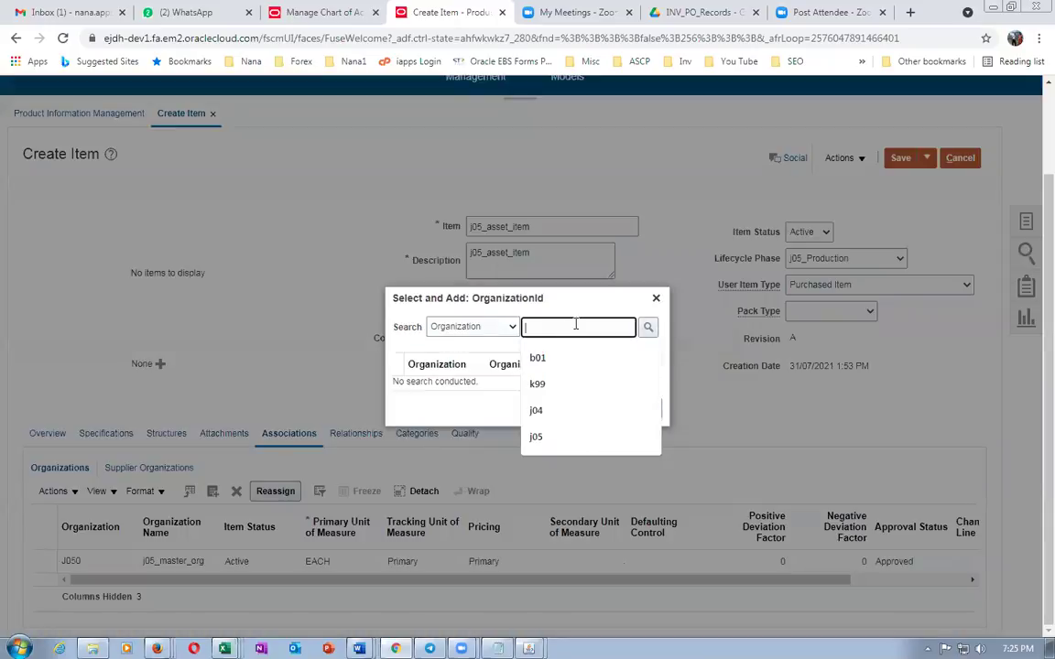
{"action": "type", "text": "j051"}
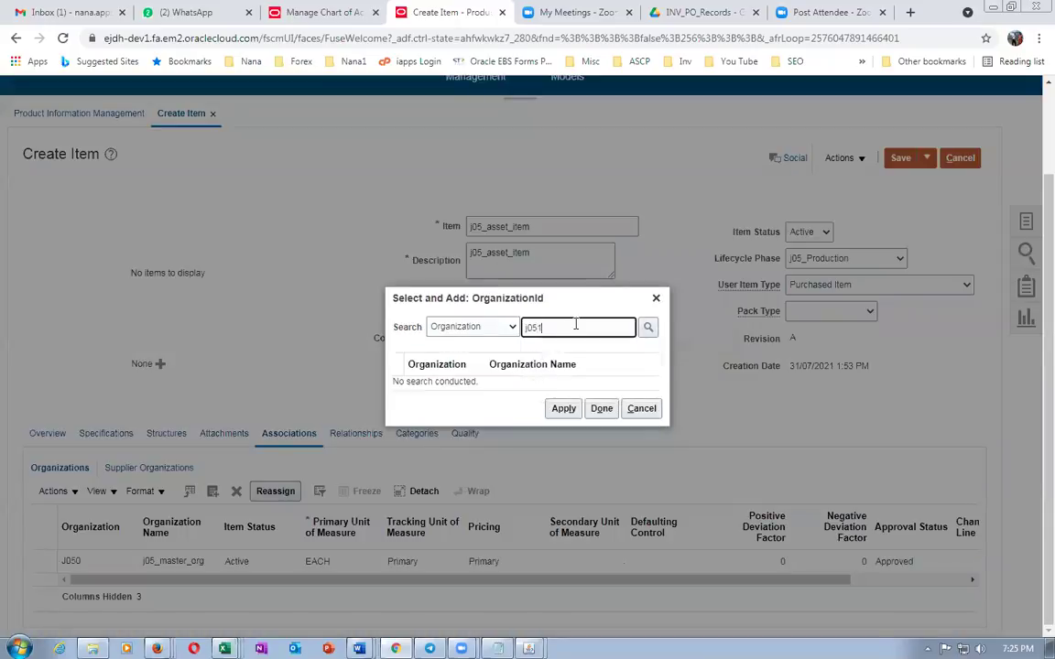
{"action": "key", "text": "Return"}
{"action": "left_click", "coordinate": [400, 374]}
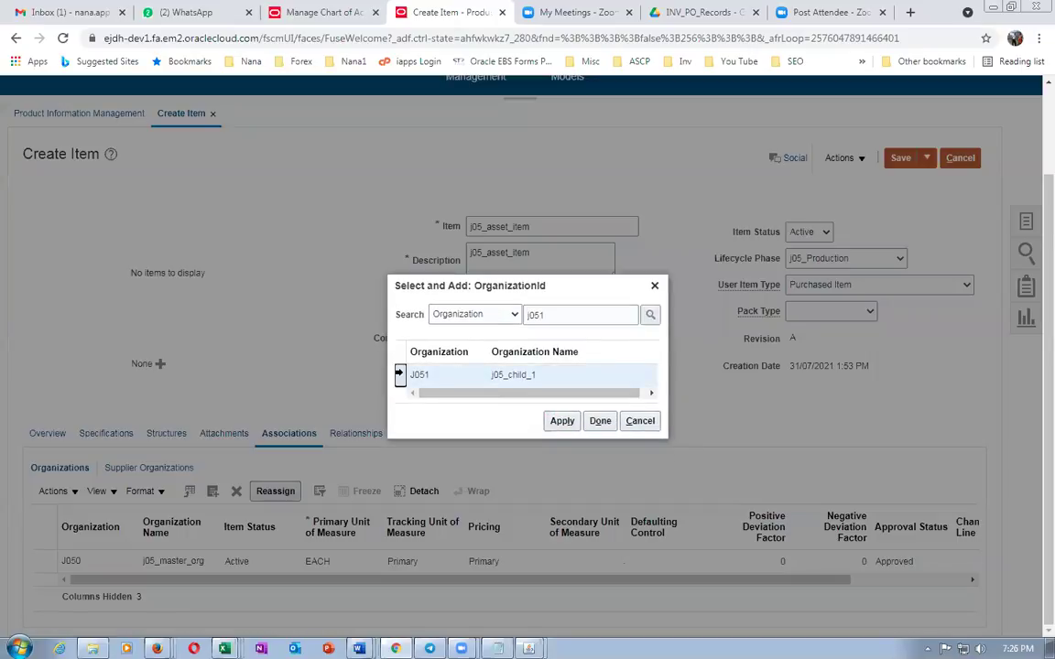
{"action": "left_click", "coordinate": [561, 421]}
{"action": "left_click", "coordinate": [601, 422]}
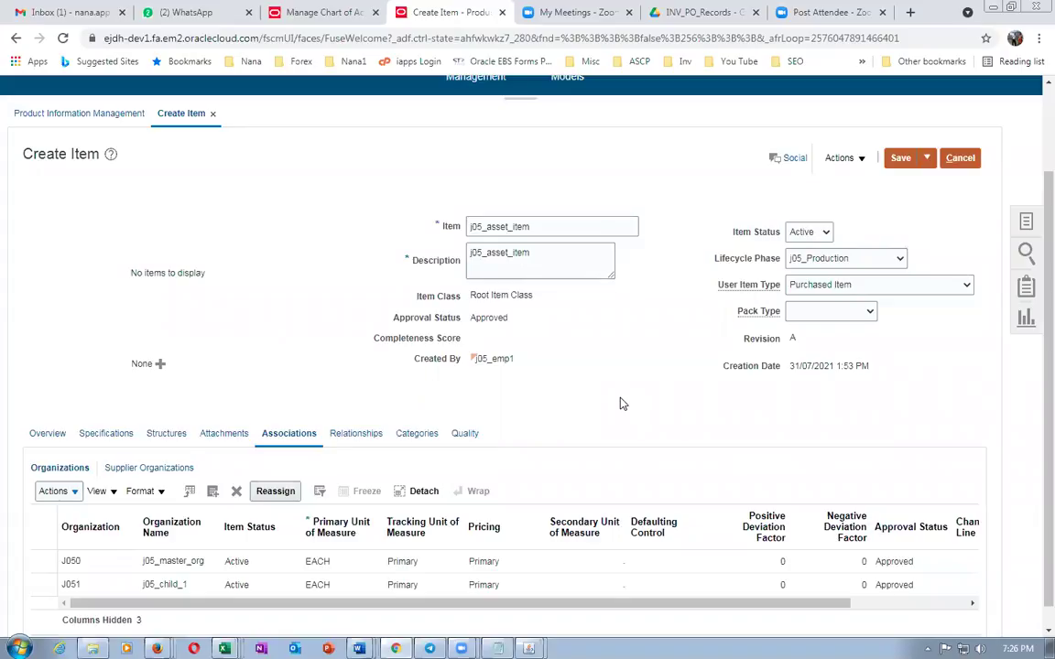
Save and close the j05_asset_item item
{"action": "scroll", "coordinate": [620, 404], "scroll_direction": "down", "scroll_amount": 1}
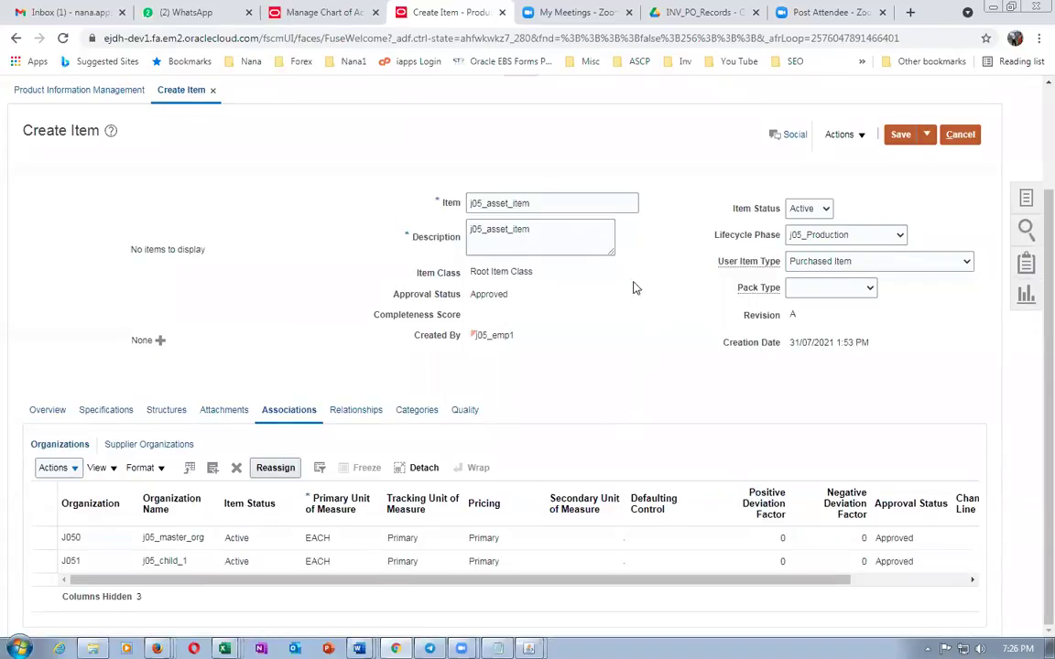
{"action": "left_click", "coordinate": [927, 135]}
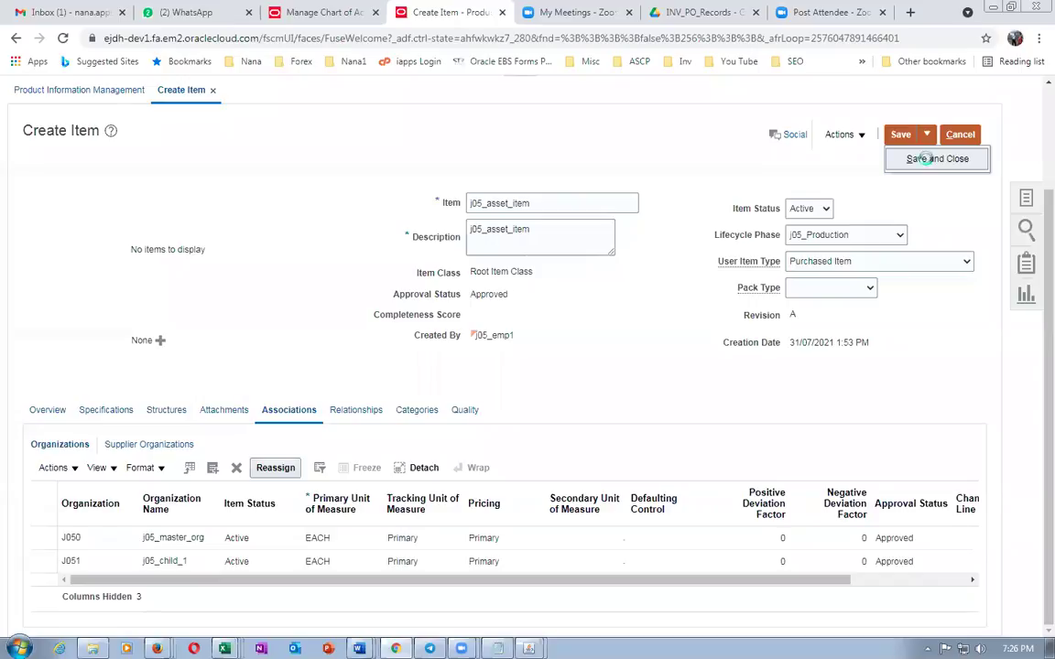
{"action": "left_click", "coordinate": [927, 161]}
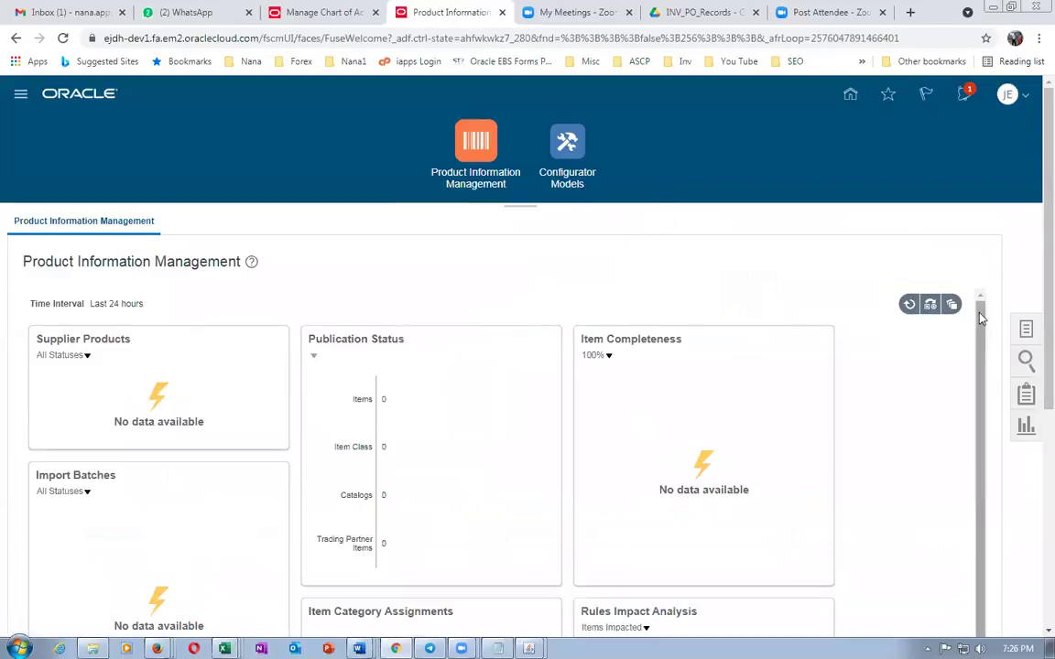
Start a new item in organization J050 j05_master_org
{"action": "left_click", "coordinate": [1027, 330]}
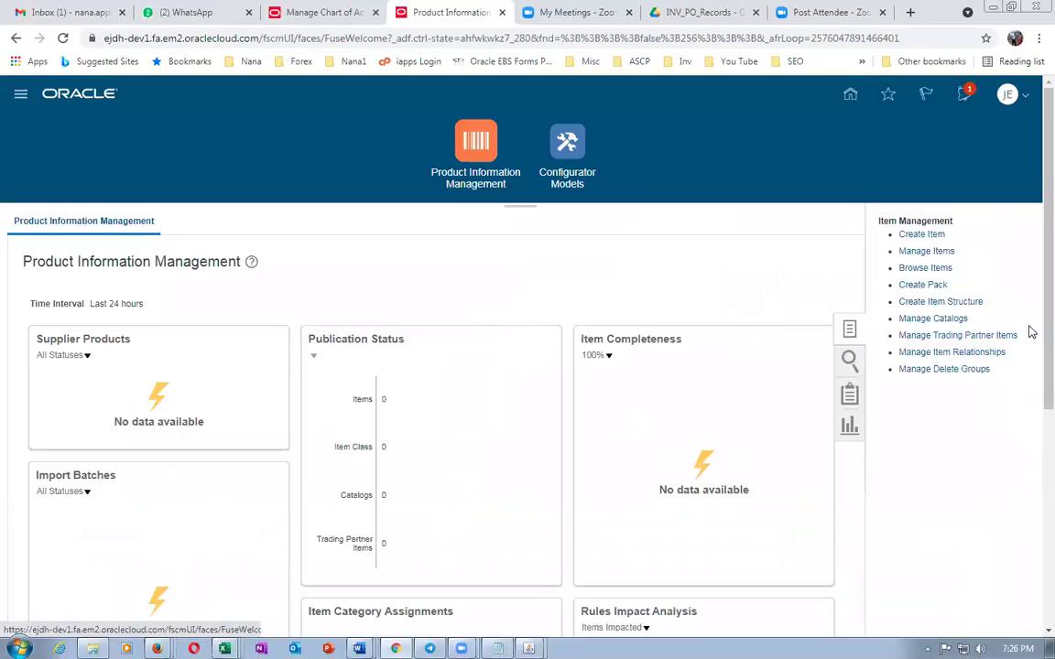
{"action": "left_click", "coordinate": [934, 235]}
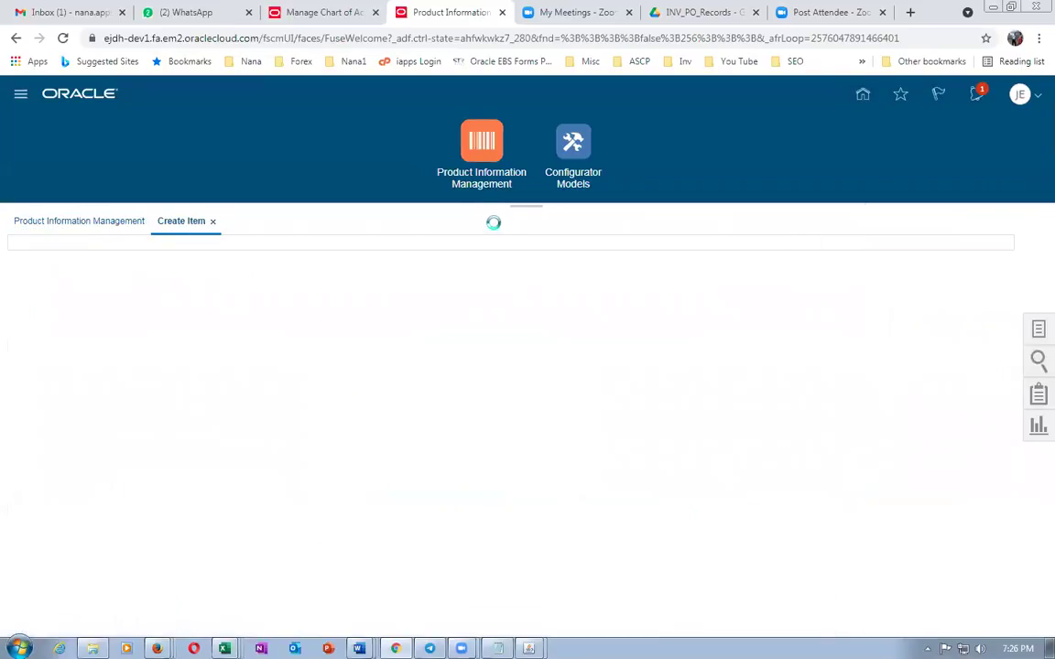
{"action": "type", "text": "j05"}
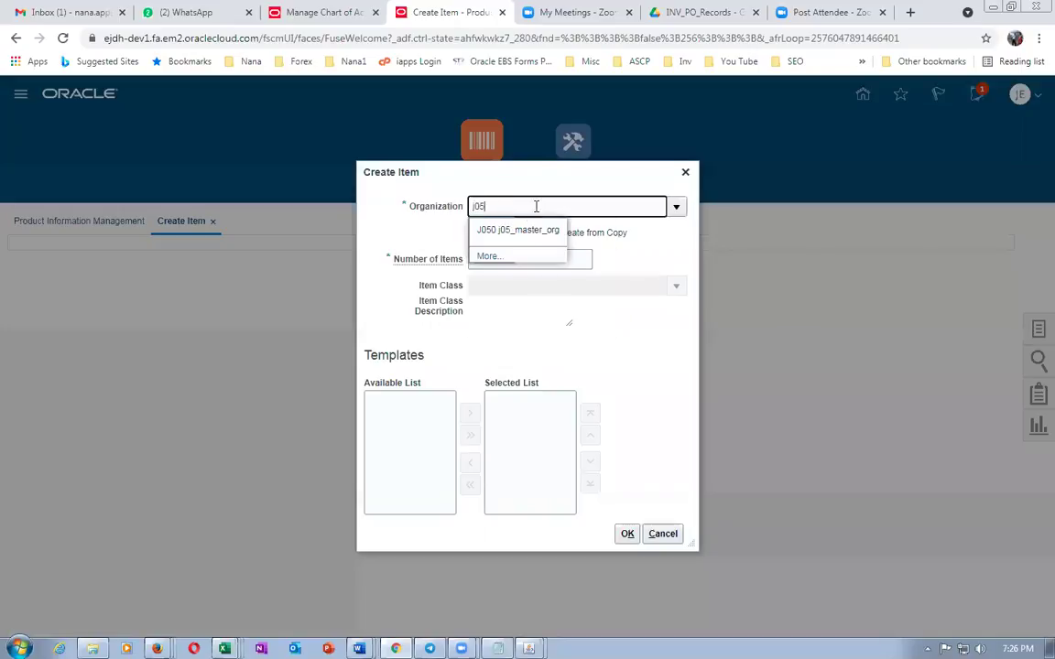
{"action": "left_click", "coordinate": [522, 229]}
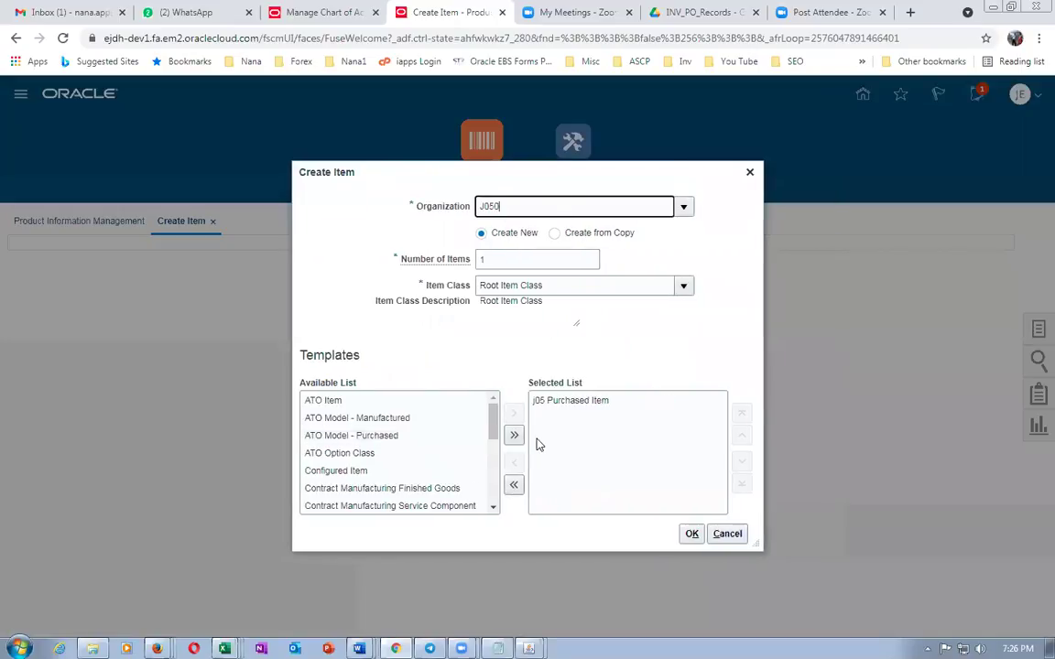
{"action": "left_click", "coordinate": [691, 532]}
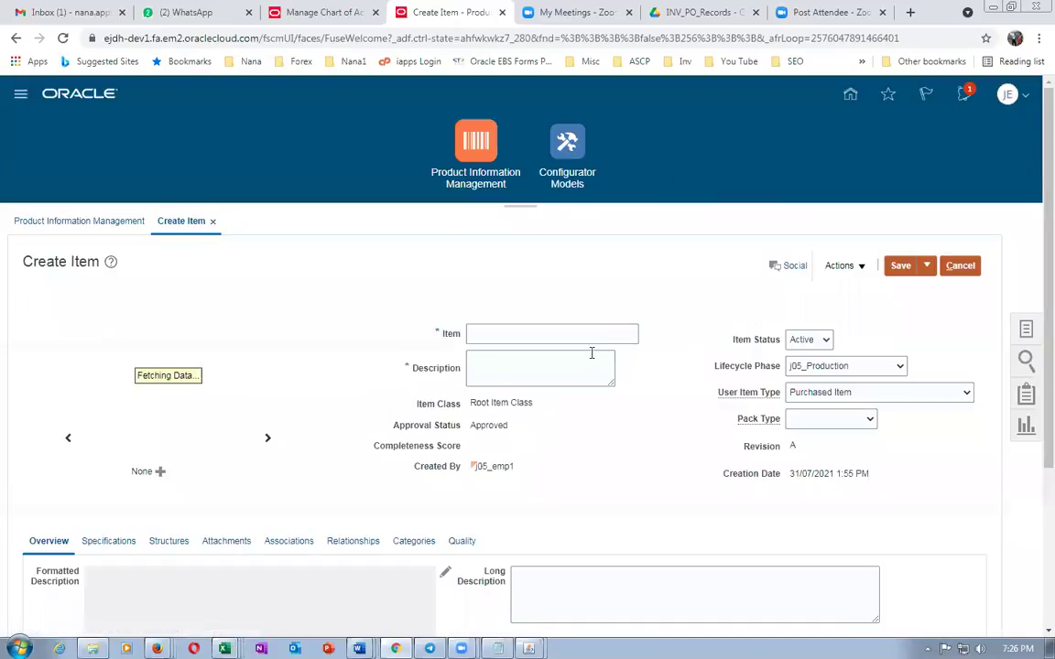
Name the item j05_expense_item and paste the same text as its description
{"action": "left_click", "coordinate": [578, 335]}
{"action": "type", "text": "j05_expense_item"}
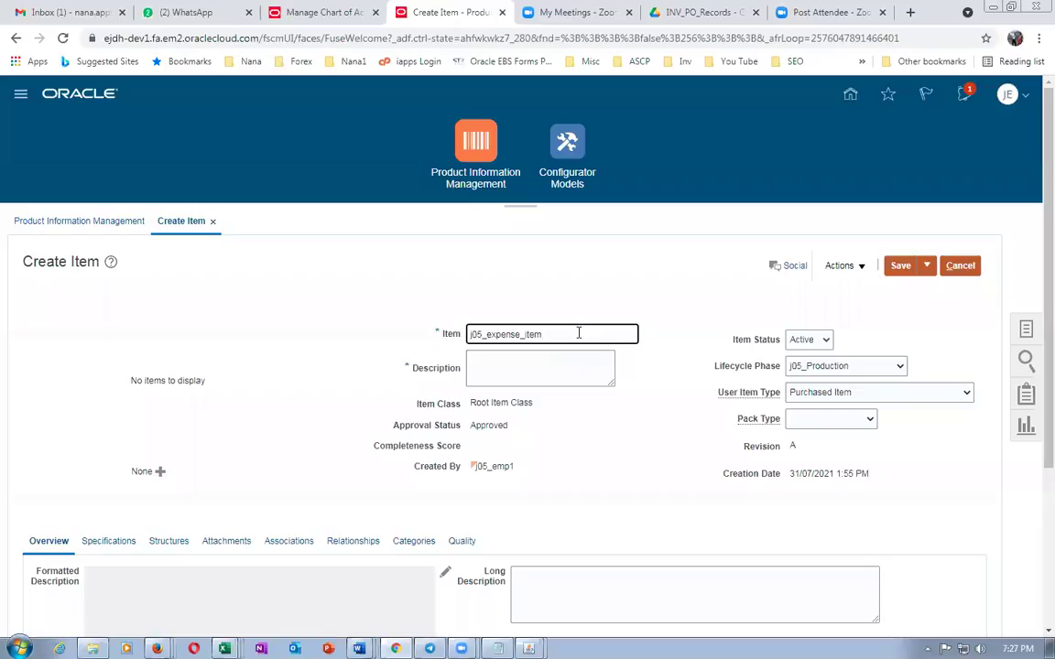
{"action": "left_click_drag", "start_coordinate": [578, 335], "coordinate": [361, 330]}
{"action": "key", "text": "ctrl+c"}
{"action": "left_click", "coordinate": [489, 370]}
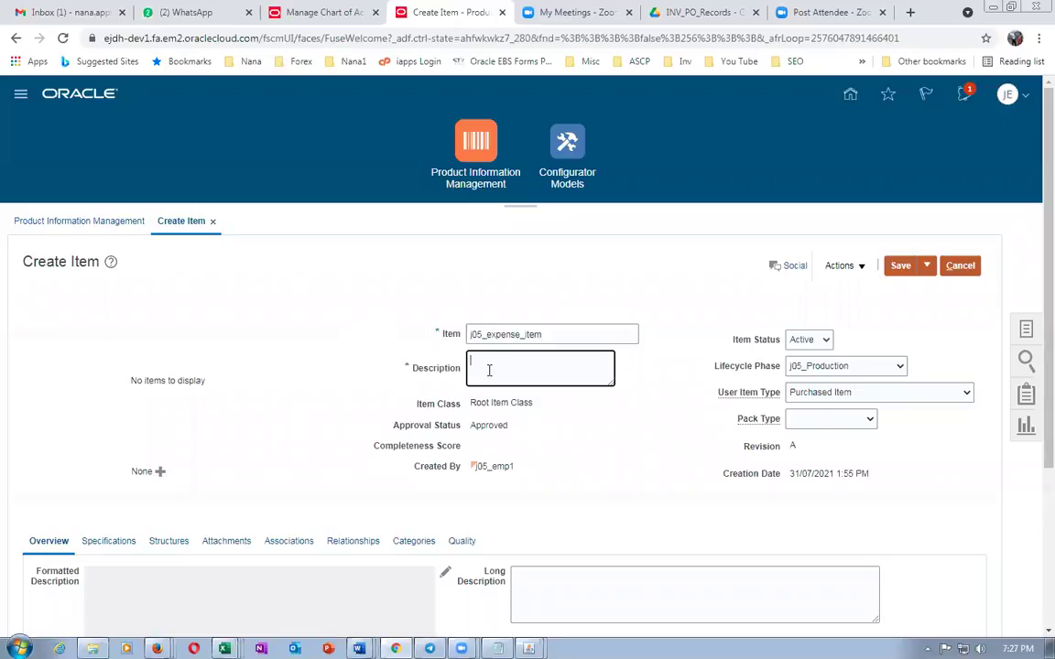
{"action": "key", "text": "ctrl+v"}
{"action": "scroll", "coordinate": [488, 373], "scroll_direction": "down", "scroll_amount": 2}
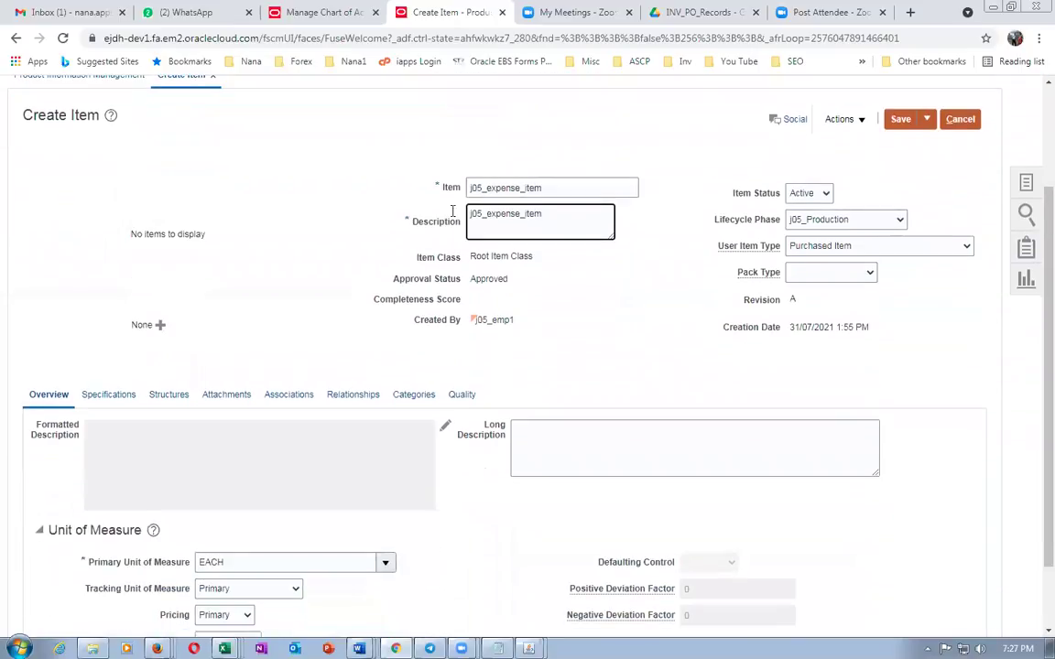
{"action": "left_click", "coordinate": [92, 359]}
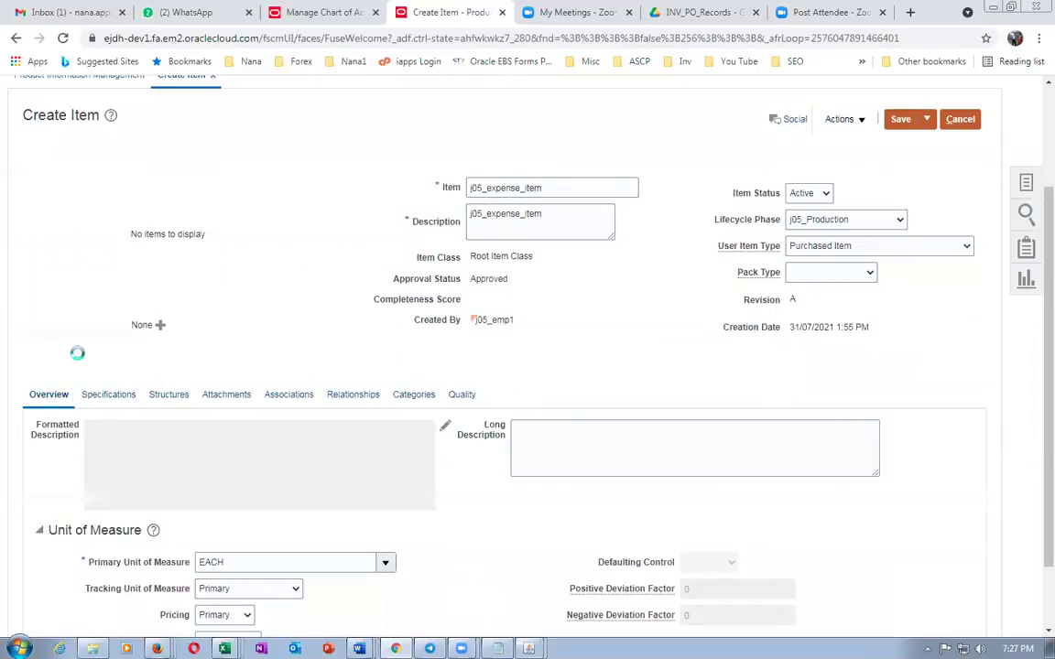
Set Costing Inventory Asset Value to No for j05_expense_item, then view its organization associations
{"action": "left_click", "coordinate": [108, 394]}
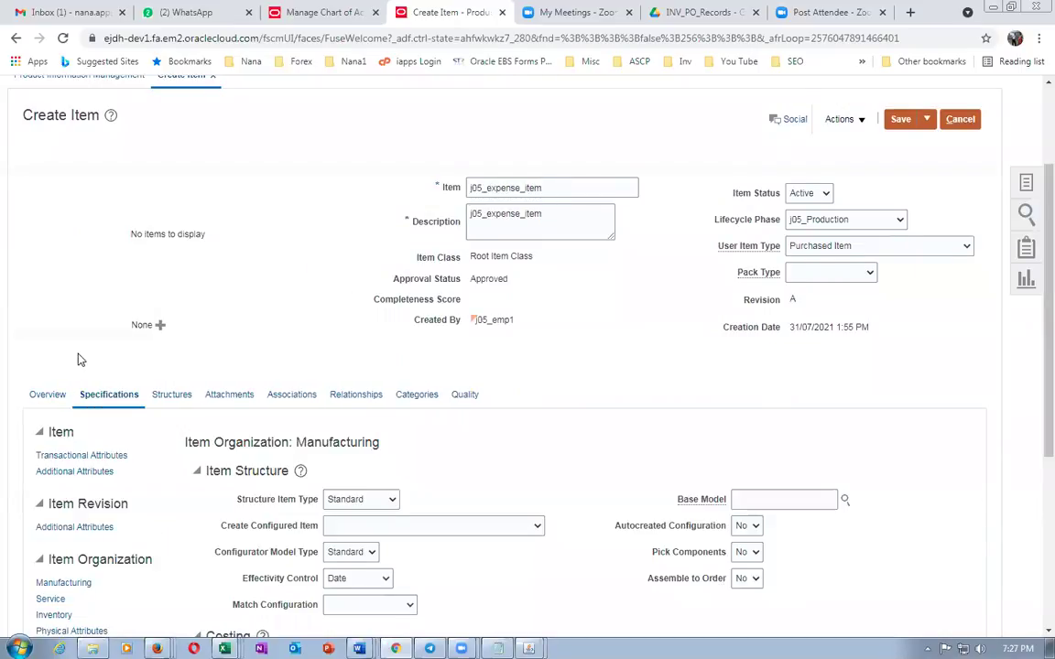
{"action": "scroll", "coordinate": [96, 451], "scroll_direction": "down", "scroll_amount": 2}
{"action": "scroll", "coordinate": [510, 441], "scroll_direction": "down", "scroll_amount": 2}
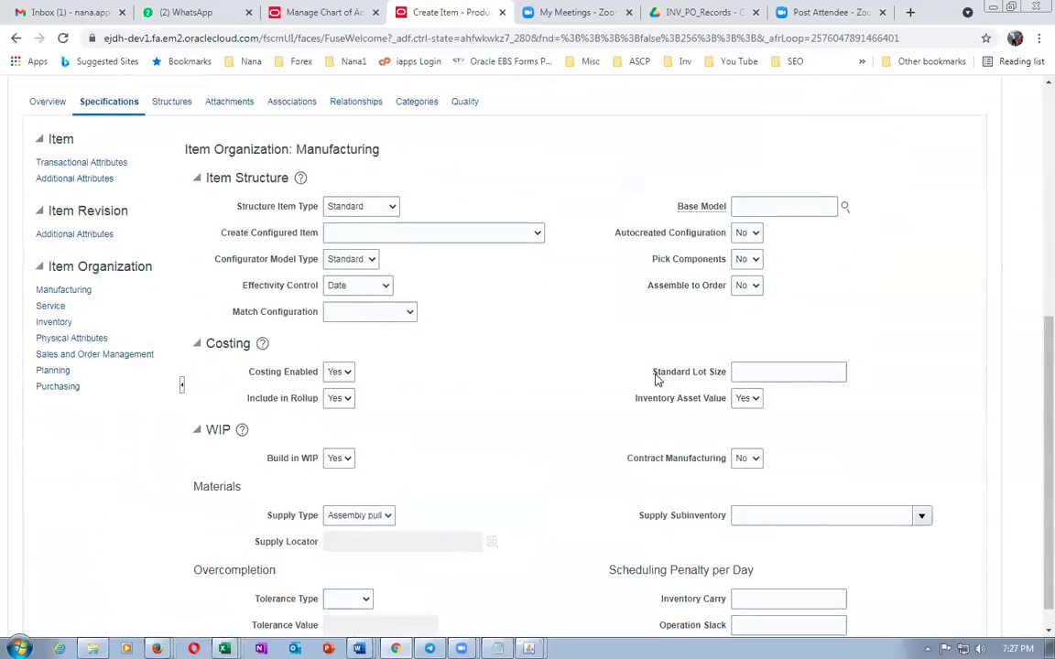
{"action": "left_click", "coordinate": [753, 400]}
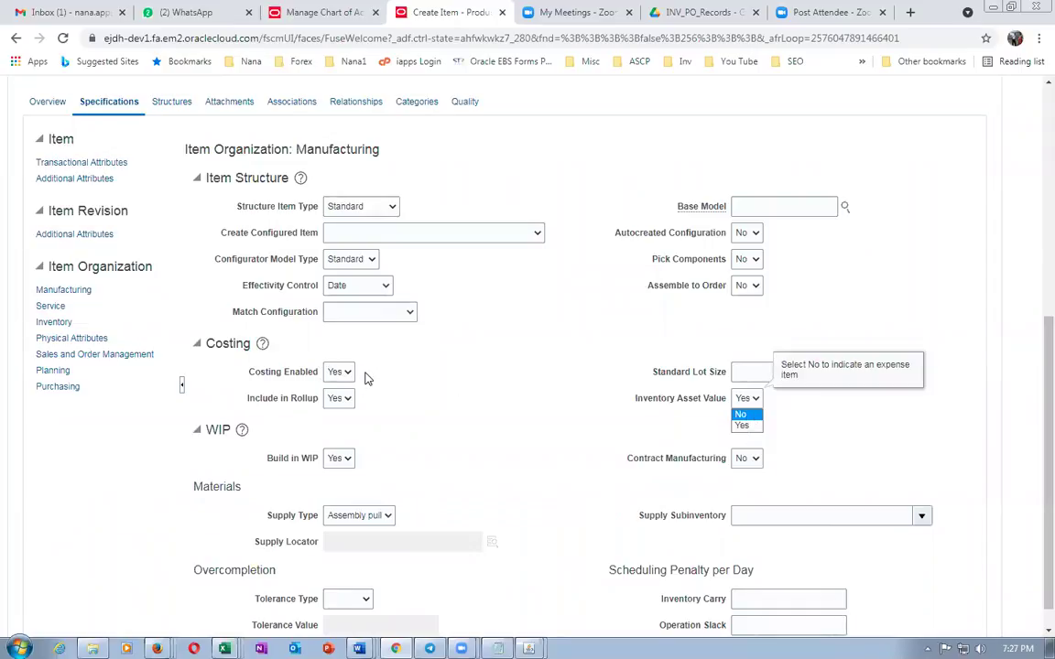
{"action": "left_click", "coordinate": [743, 415]}
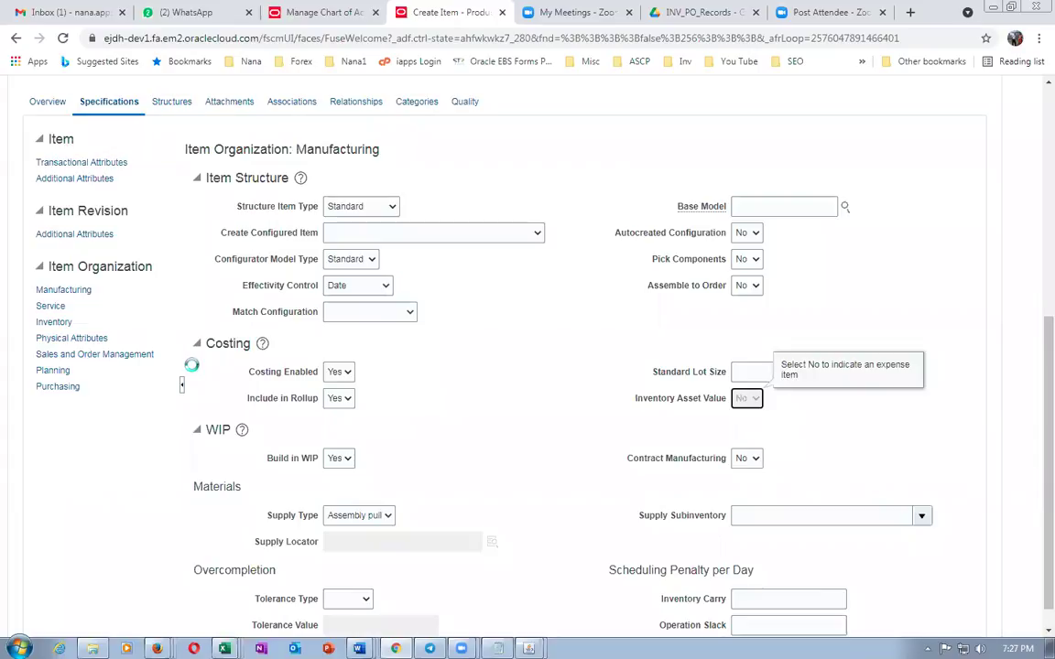
{"action": "left_click", "coordinate": [554, 439]}
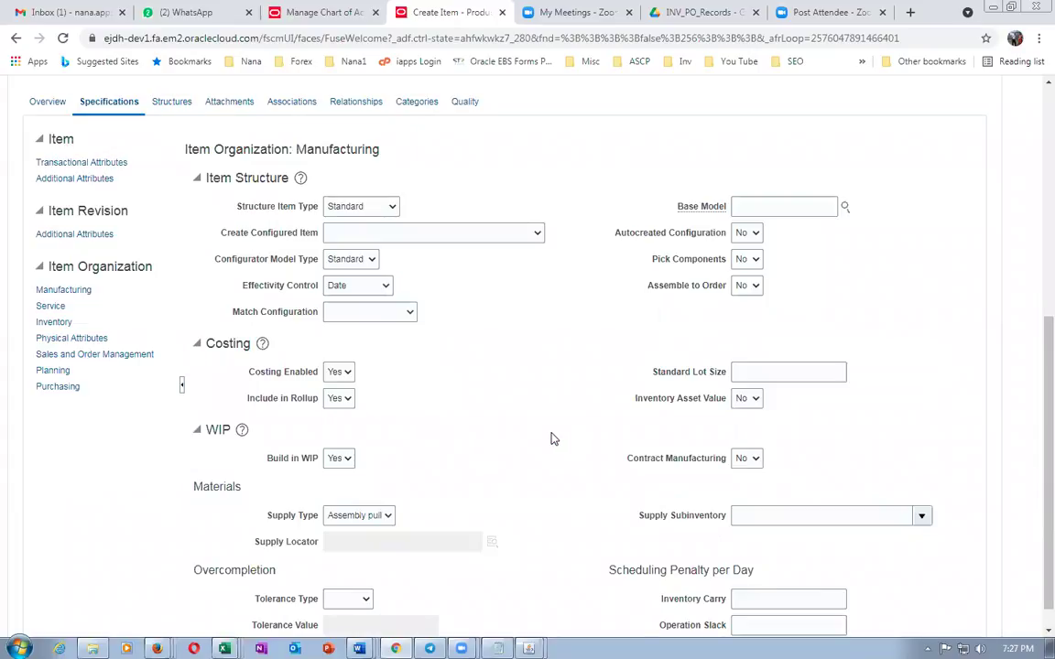
{"action": "scroll", "coordinate": [365, 400], "scroll_direction": "up", "scroll_amount": 3}
{"action": "left_click", "coordinate": [303, 403]}
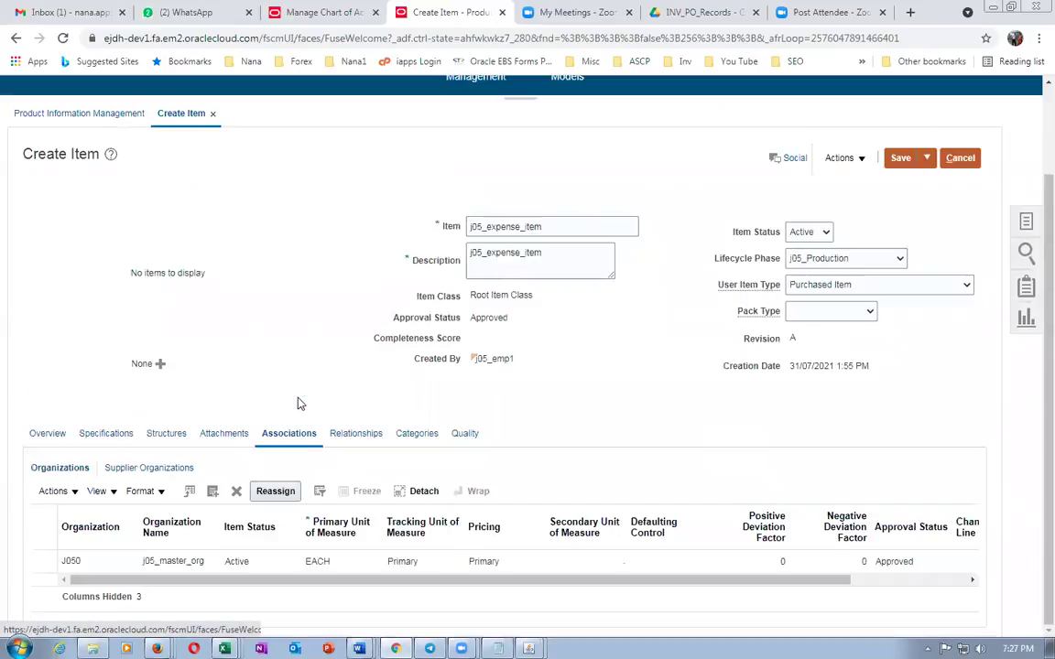
Add J051 j05_child_1 to j05_expense_item's organizations and save and close the item
{"action": "left_click", "coordinate": [66, 491]}
{"action": "left_click", "coordinate": [87, 540]}
{"action": "left_click", "coordinate": [542, 325]}
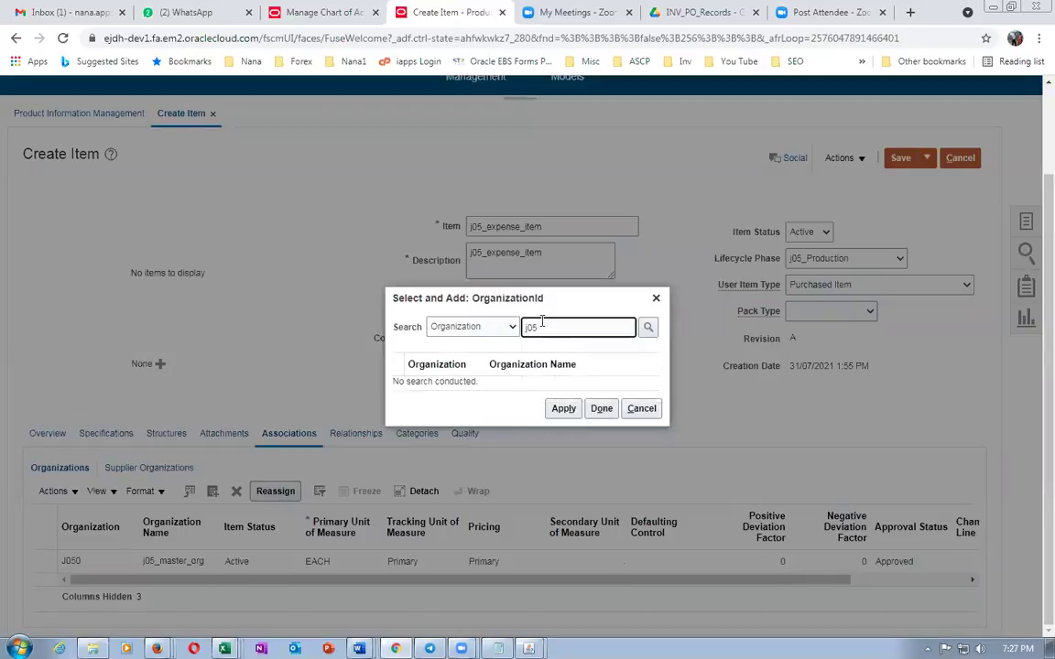
{"action": "key", "text": "Return"}
{"action": "left_click", "coordinate": [401, 385]}
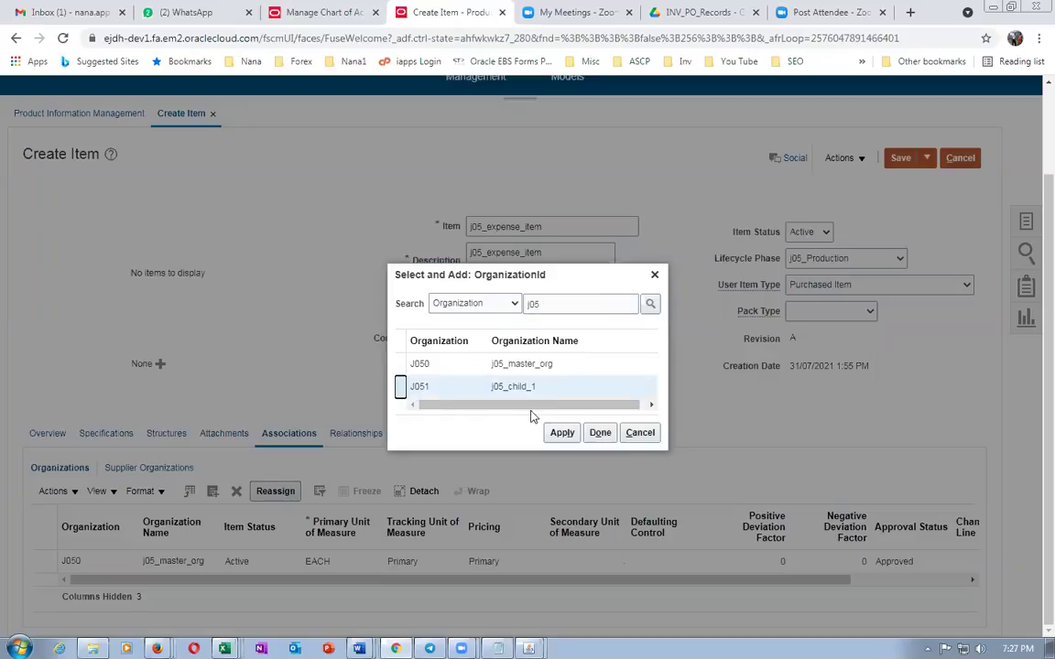
{"action": "left_click", "coordinate": [552, 433]}
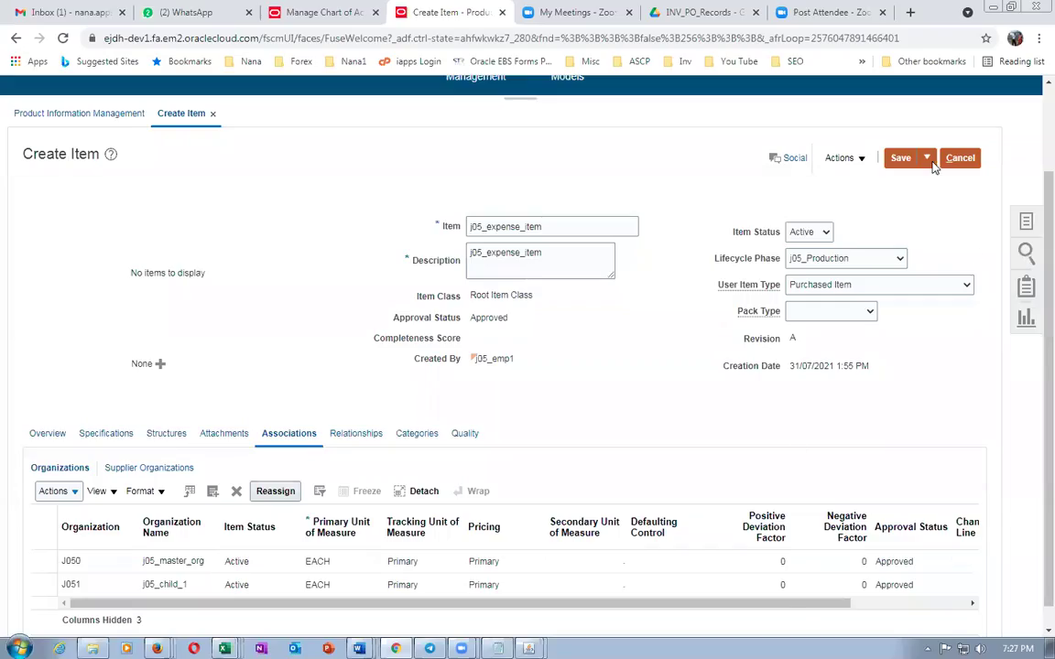
{"action": "left_click", "coordinate": [927, 158]}
{"action": "left_click", "coordinate": [934, 182]}
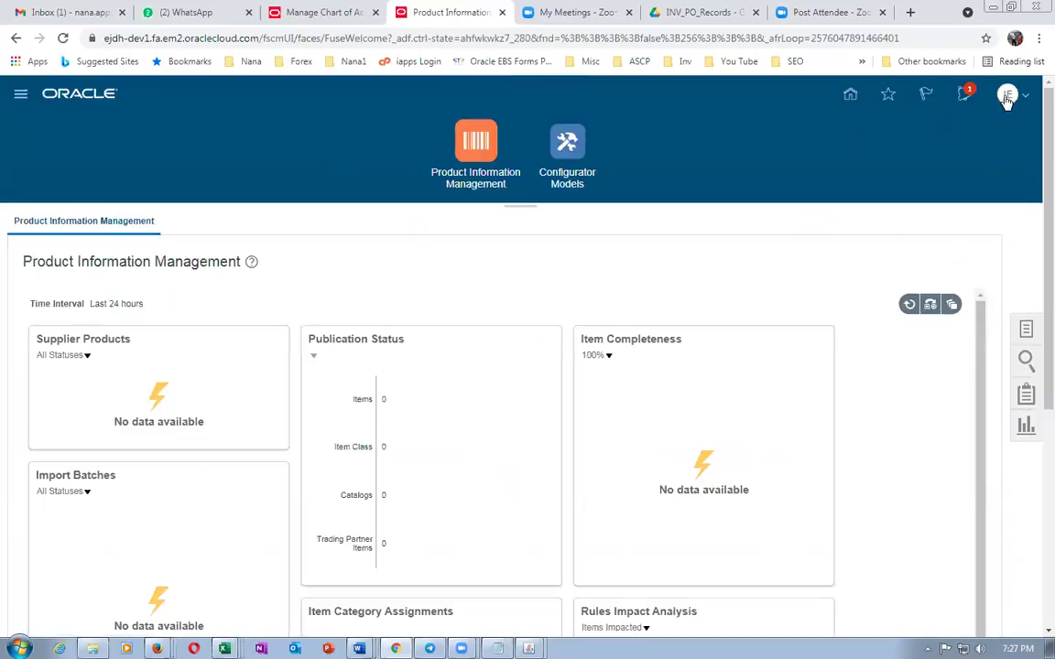
Search setup tasks for 'man%sub%loca%' and open Manage Subinventories and Locators
{"action": "left_click", "coordinate": [1006, 98]}
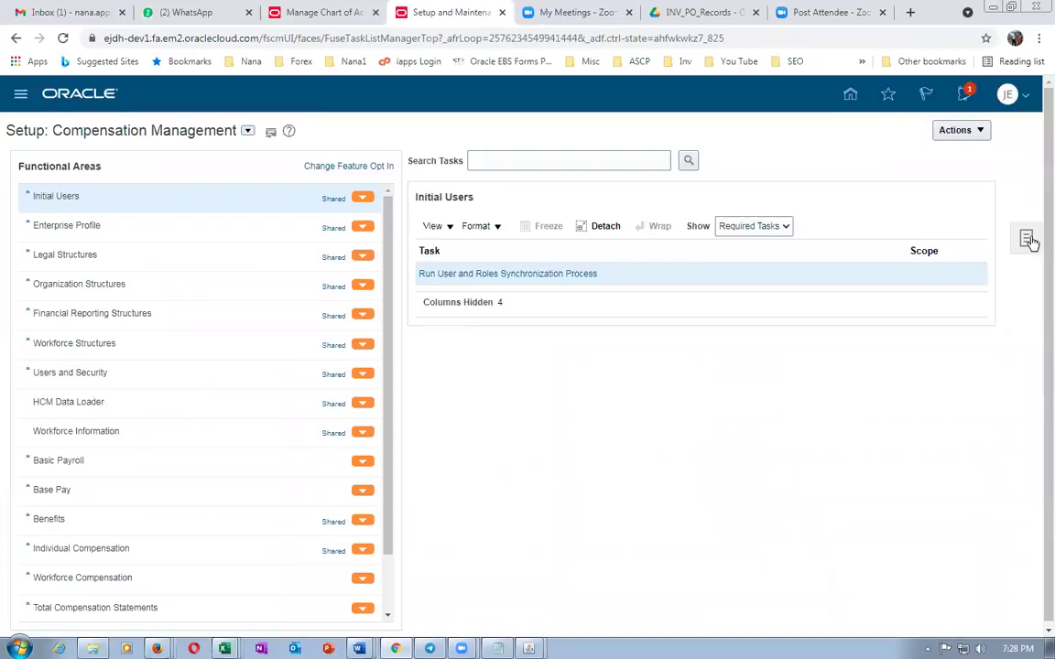
{"action": "left_click", "coordinate": [1029, 239]}
{"action": "left_click", "coordinate": [907, 266]}
{"action": "left_click", "coordinate": [267, 154]}
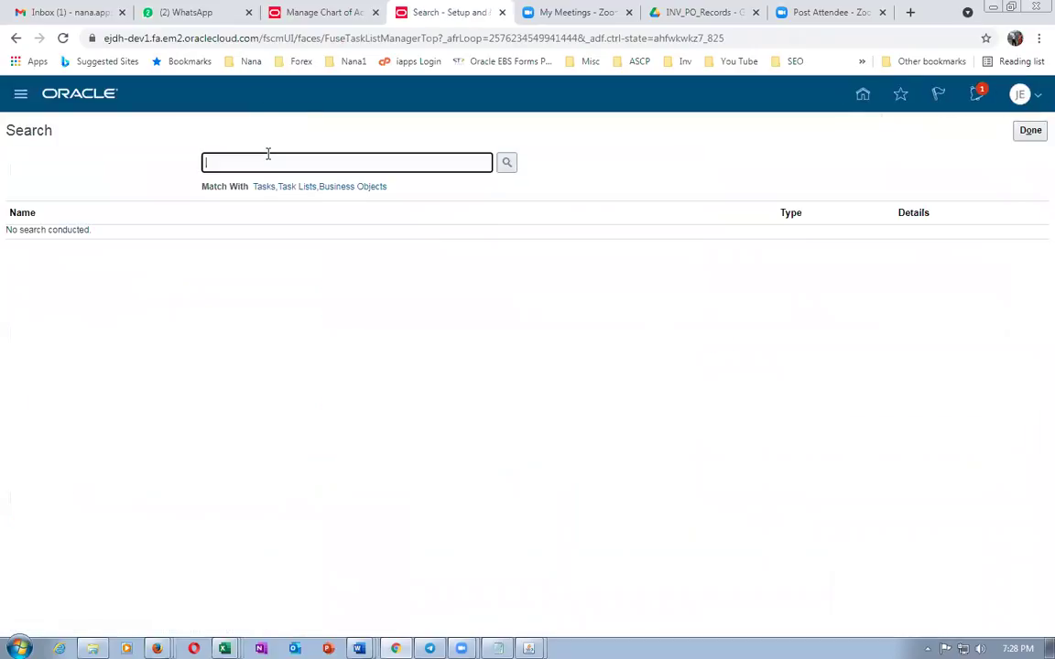
{"action": "type", "text": "man%su"}
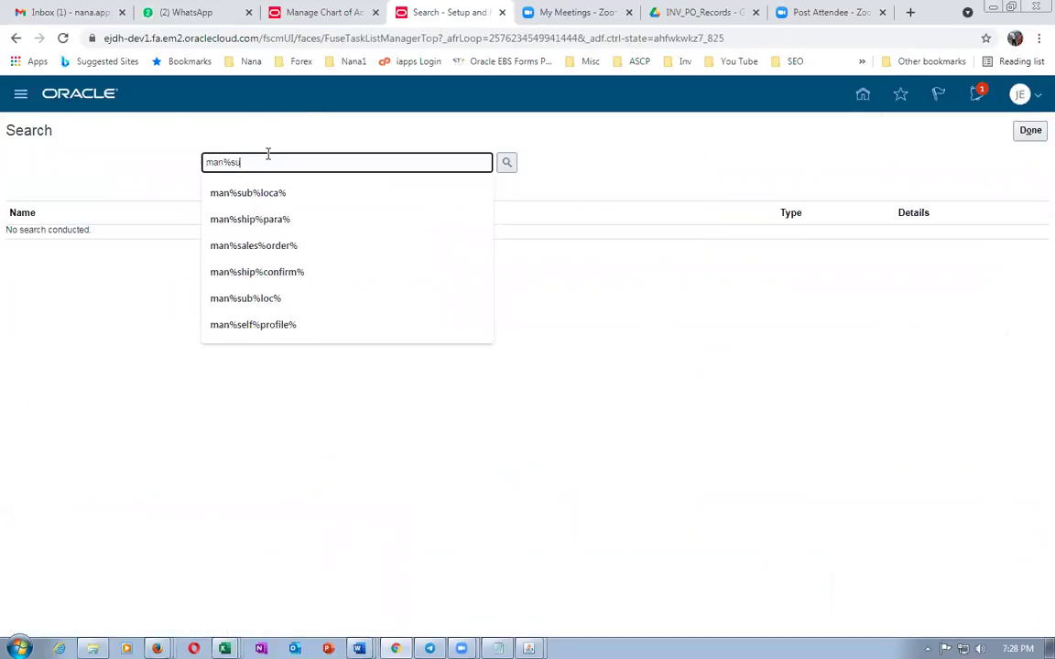
{"action": "type", "text": "b%loca%"}
{"action": "key", "text": "Return"}
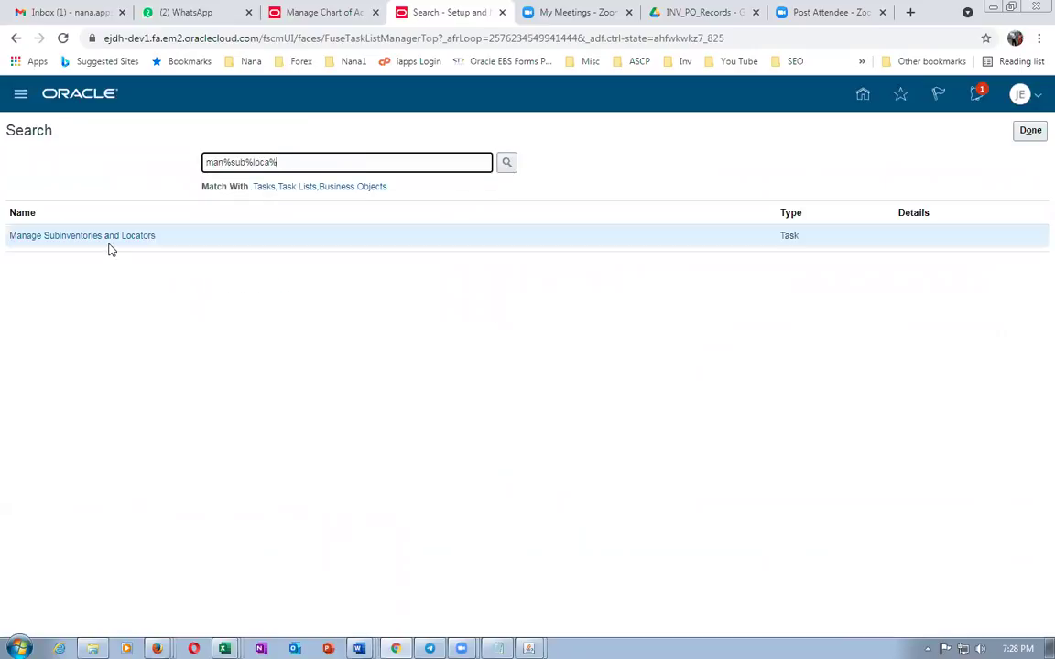
{"action": "left_click", "coordinate": [102, 237]}
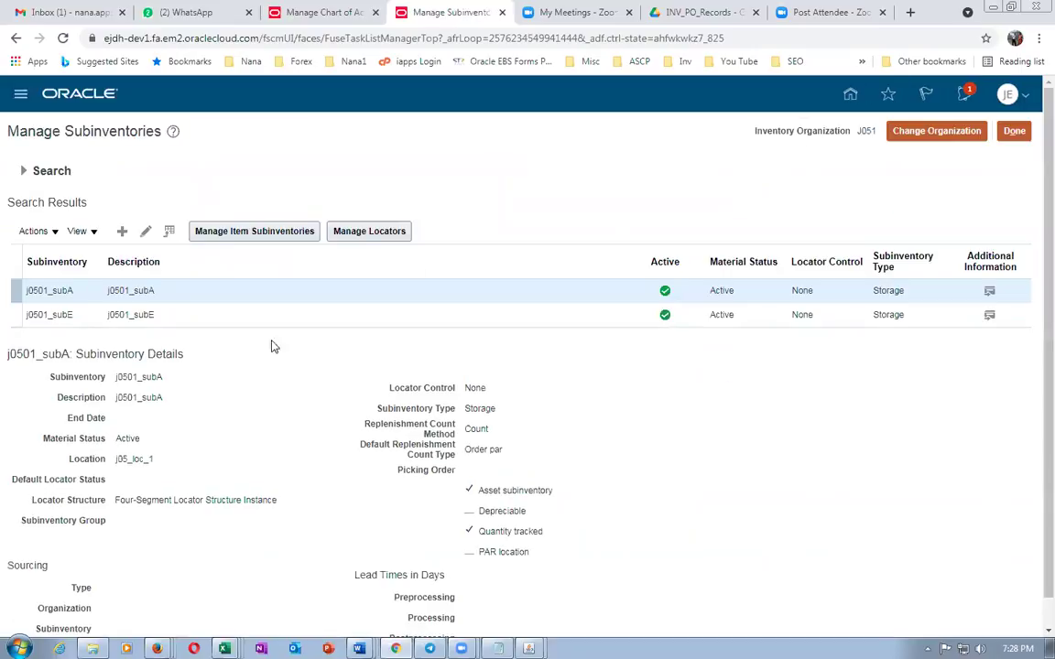
Try Depreciable, PAR location, Rejects status and quantity tracking on j0501_subE, then discard the edits
{"action": "left_click", "coordinate": [17, 314]}
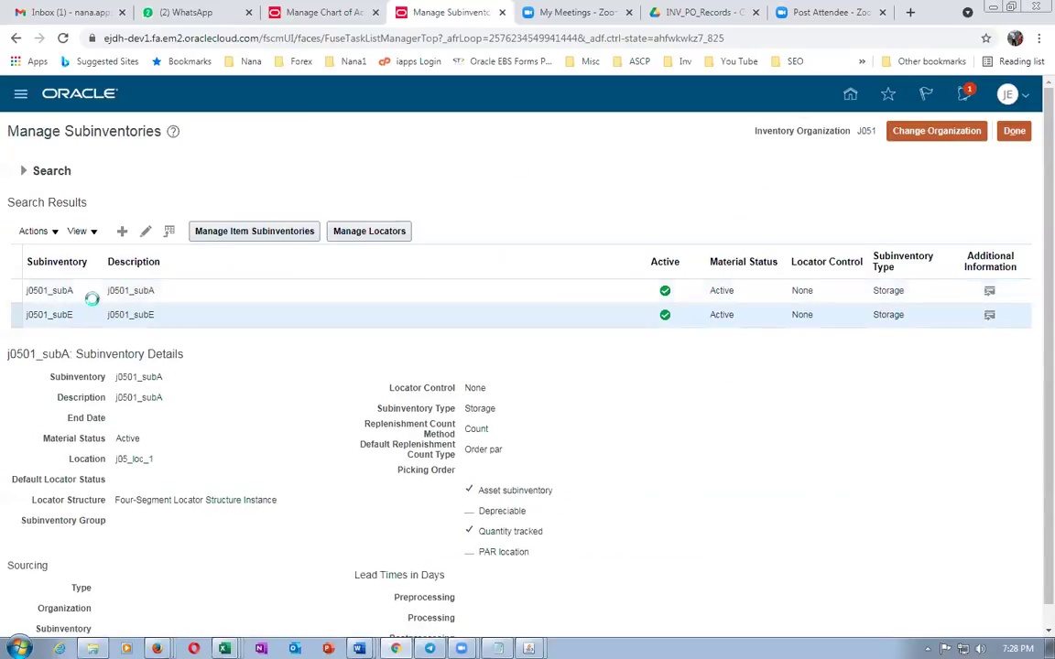
{"action": "left_click", "coordinate": [145, 232]}
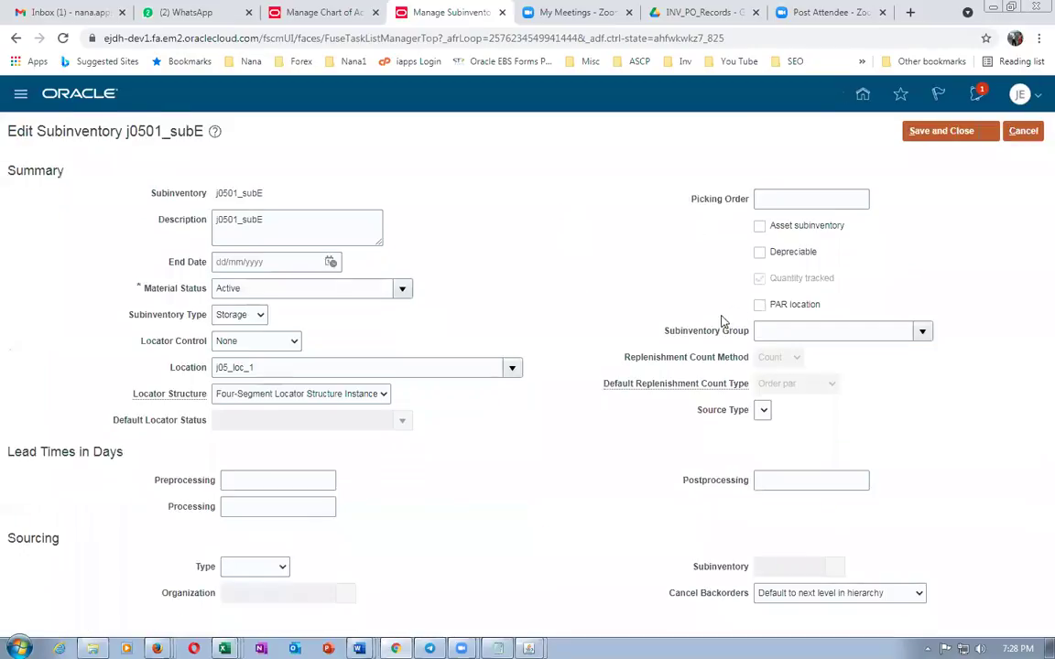
{"action": "left_click", "coordinate": [760, 254]}
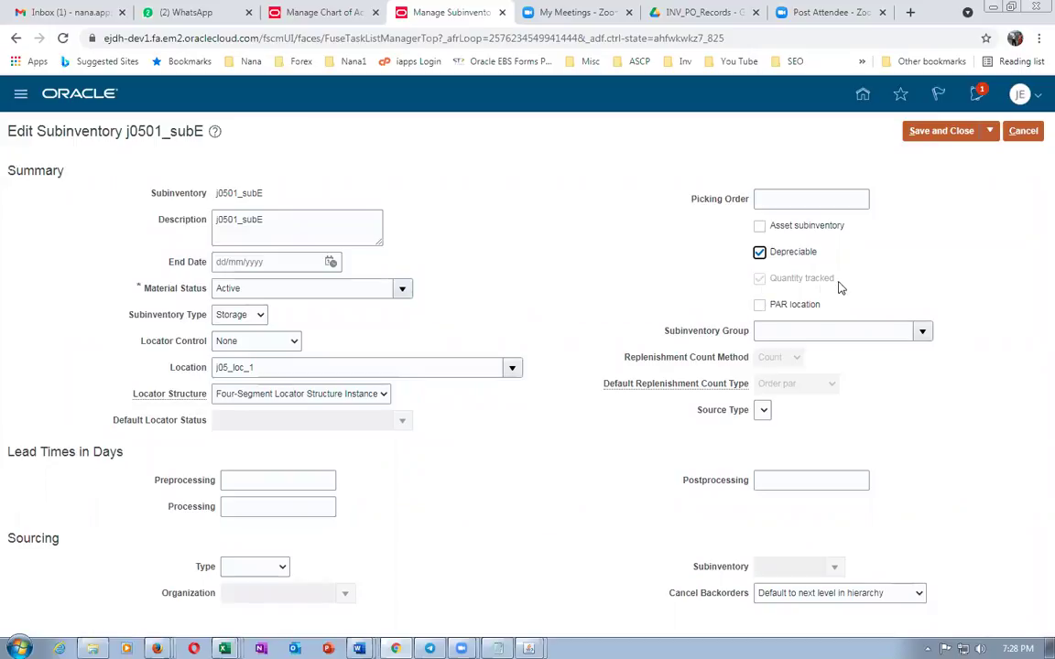
{"action": "left_click", "coordinate": [760, 305]}
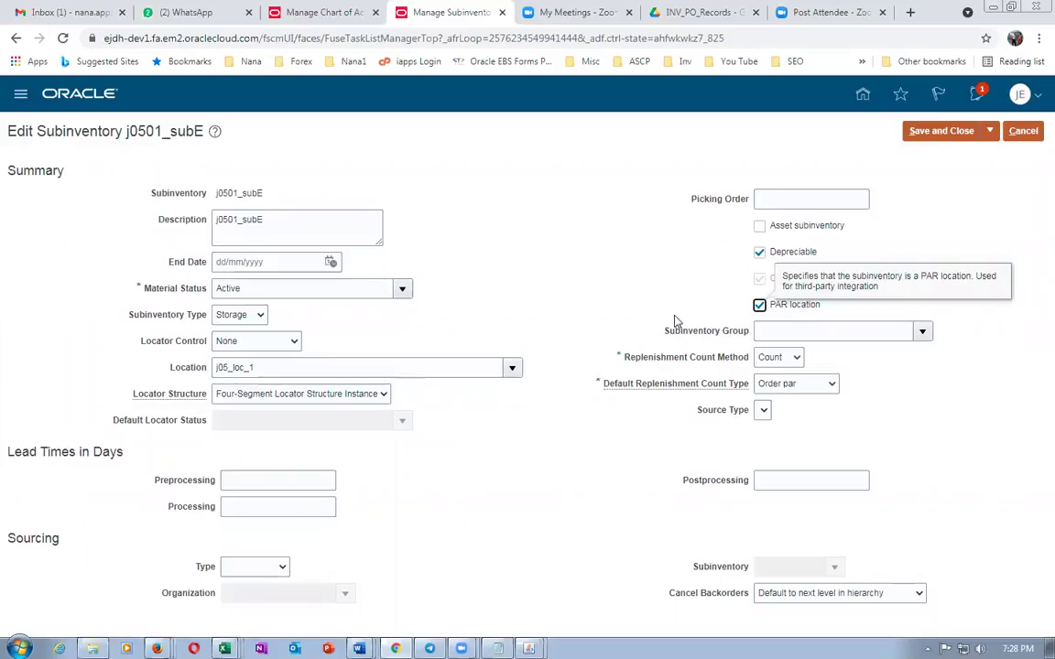
{"action": "left_click", "coordinate": [759, 253]}
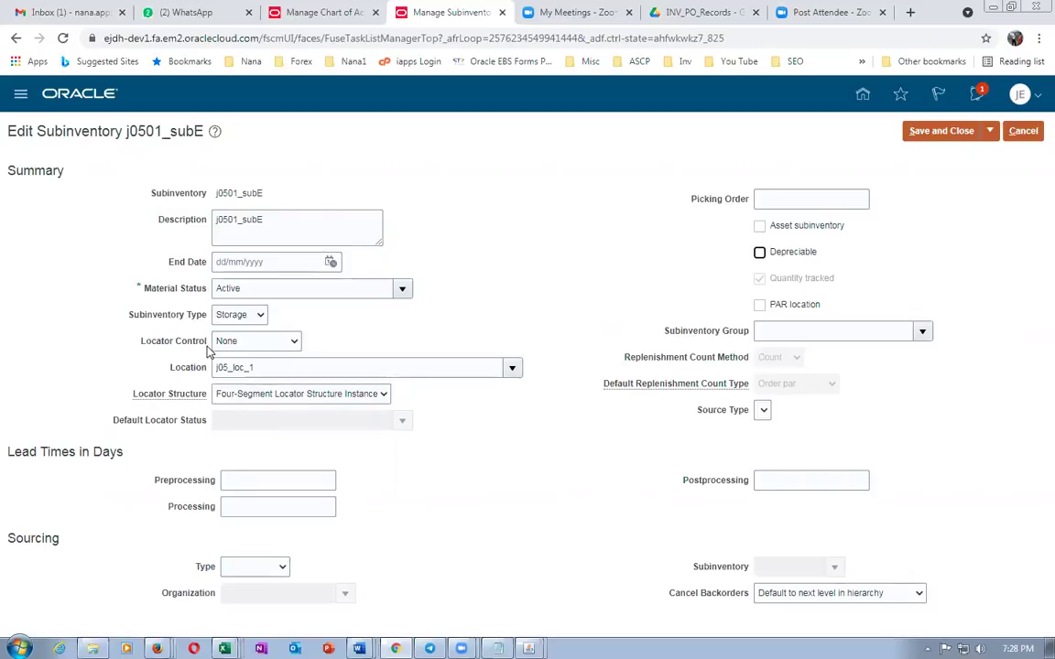
{"action": "left_click", "coordinate": [403, 289]}
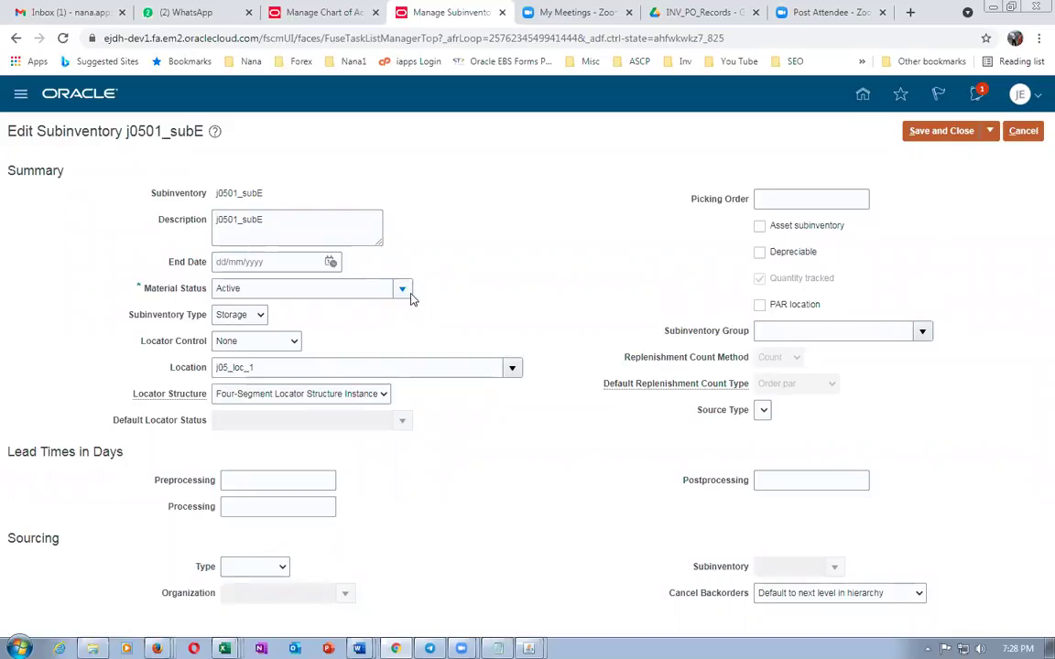
{"action": "left_click", "coordinate": [316, 338]}
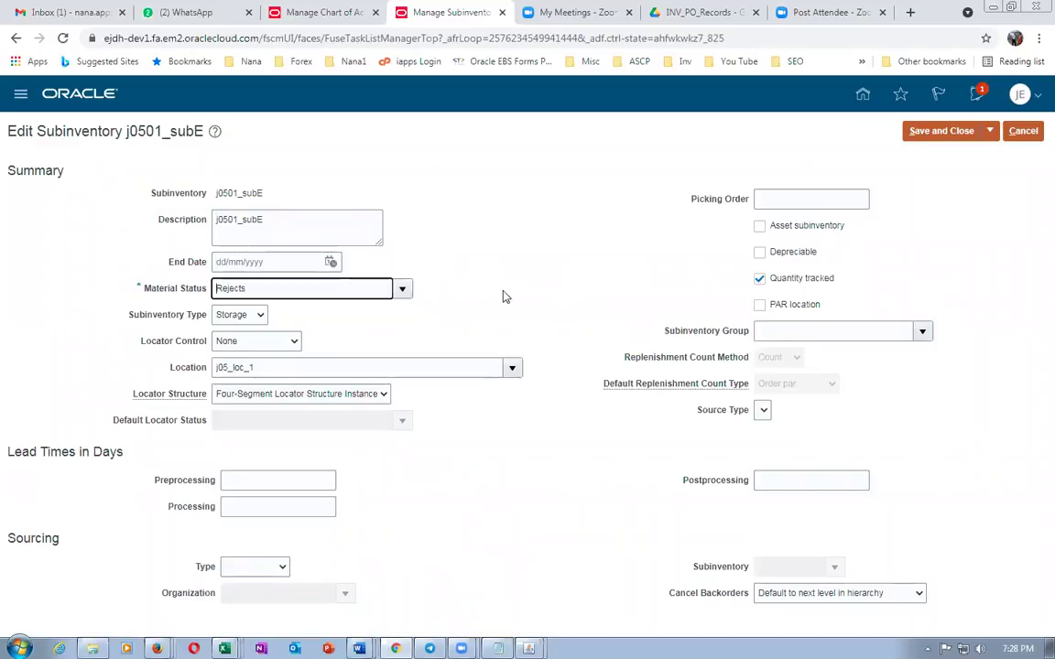
{"action": "left_click", "coordinate": [759, 279]}
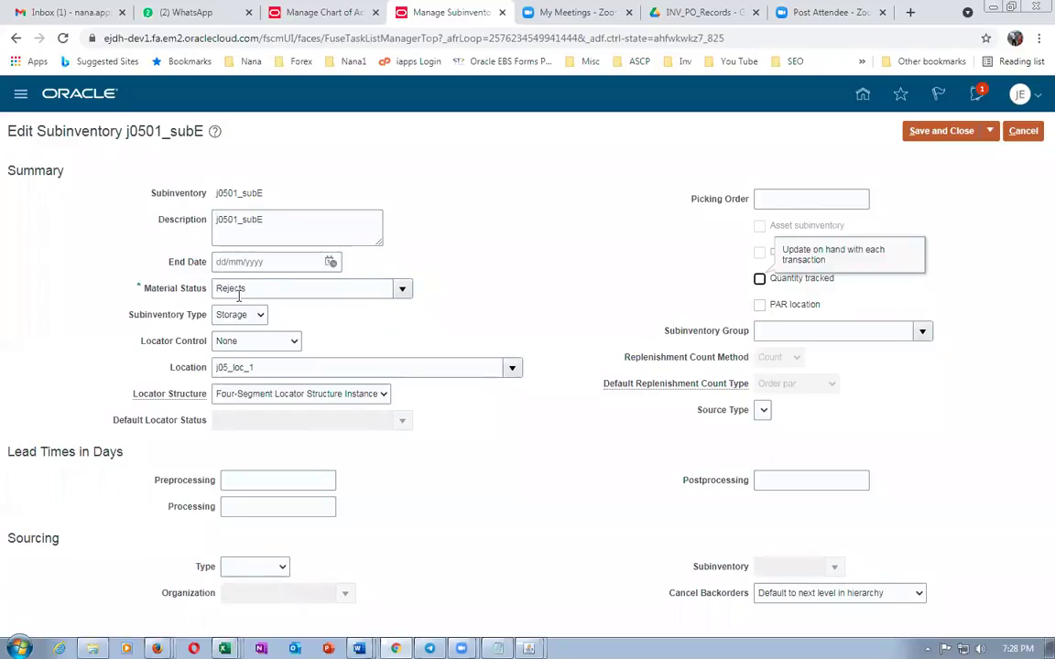
{"action": "left_click", "coordinate": [669, 297]}
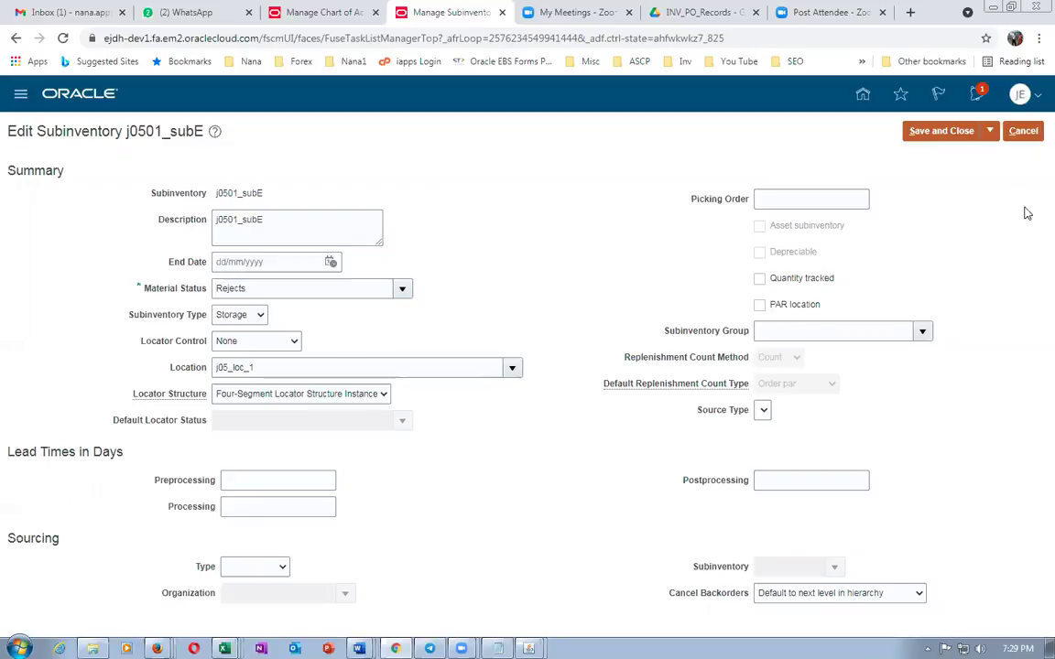
{"action": "left_click", "coordinate": [1023, 130]}
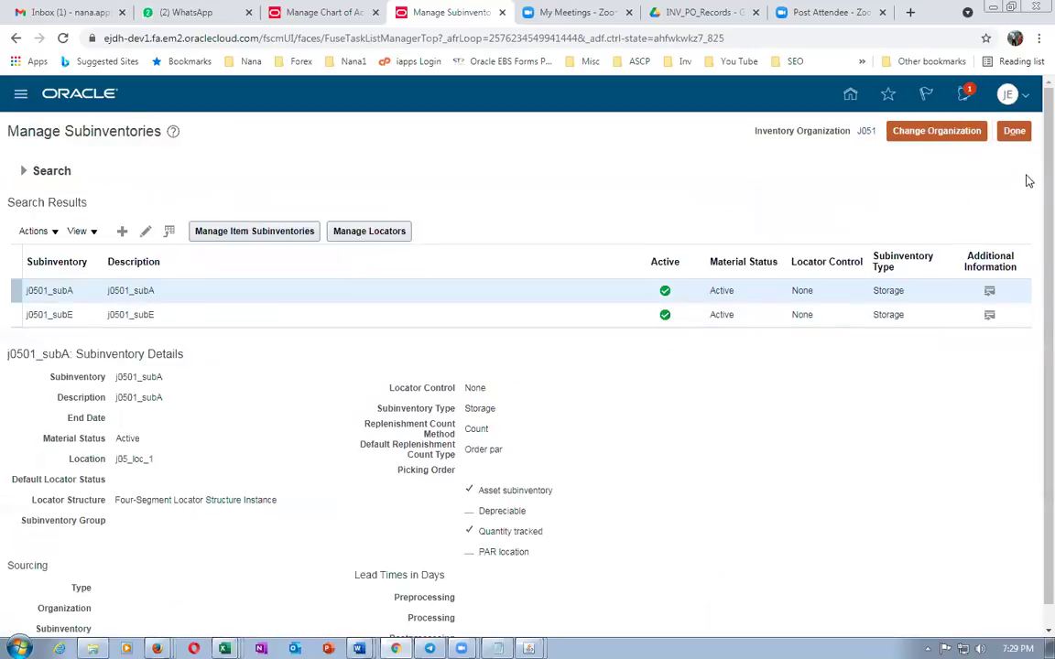
{"action": "left_click", "coordinate": [1013, 131]}
In Word, scroll to the asset and expense mapping-set table and inspect its input parameters
{"action": "key", "text": "alt+Tab"}
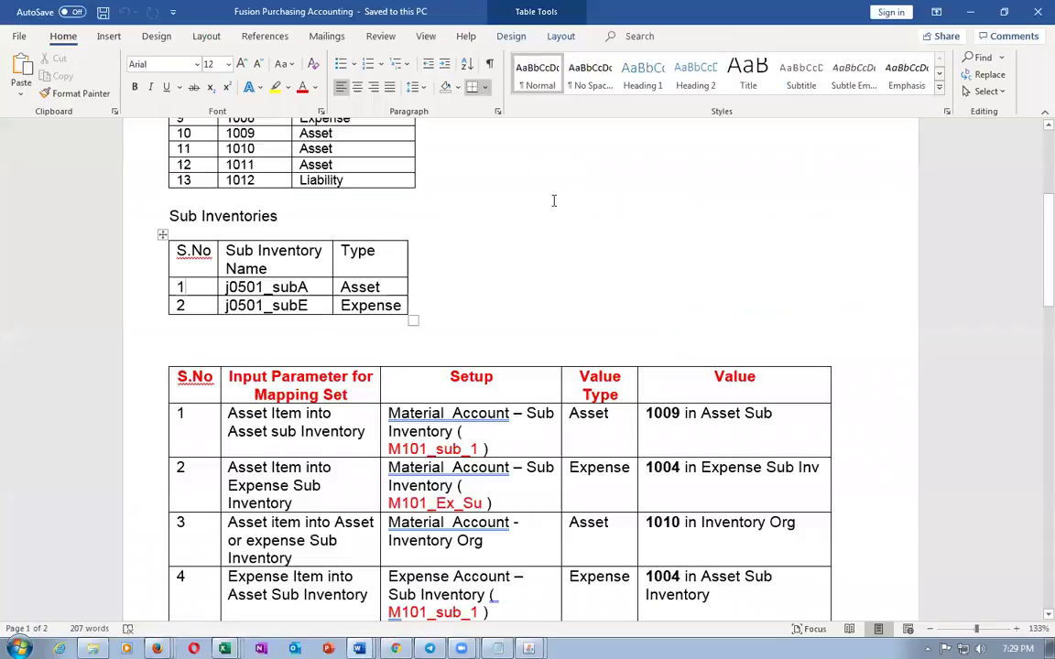
{"action": "scroll", "coordinate": [370, 273], "scroll_direction": "up", "scroll_amount": 2}
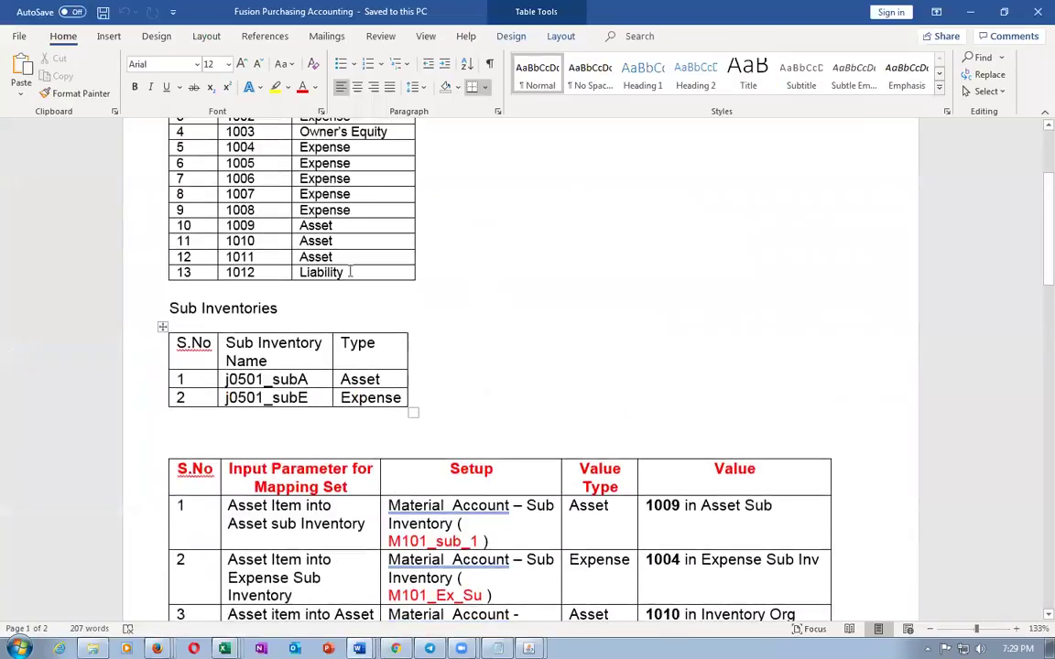
{"action": "scroll", "coordinate": [354, 291], "scroll_direction": "down", "scroll_amount": 4}
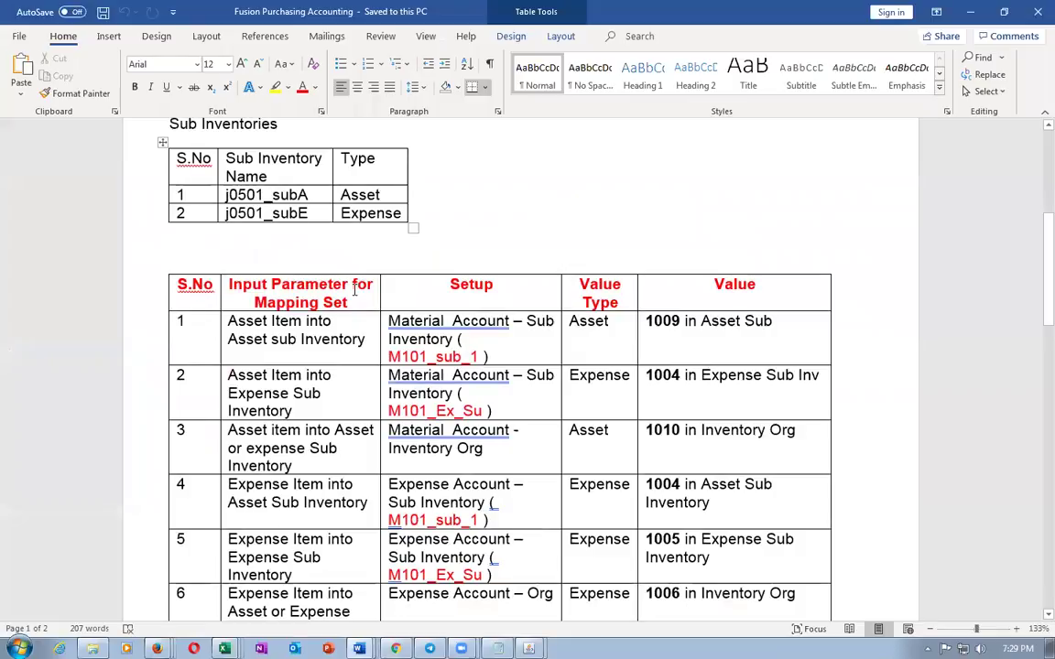
{"action": "scroll", "coordinate": [355, 290], "scroll_direction": "down", "scroll_amount": 2}
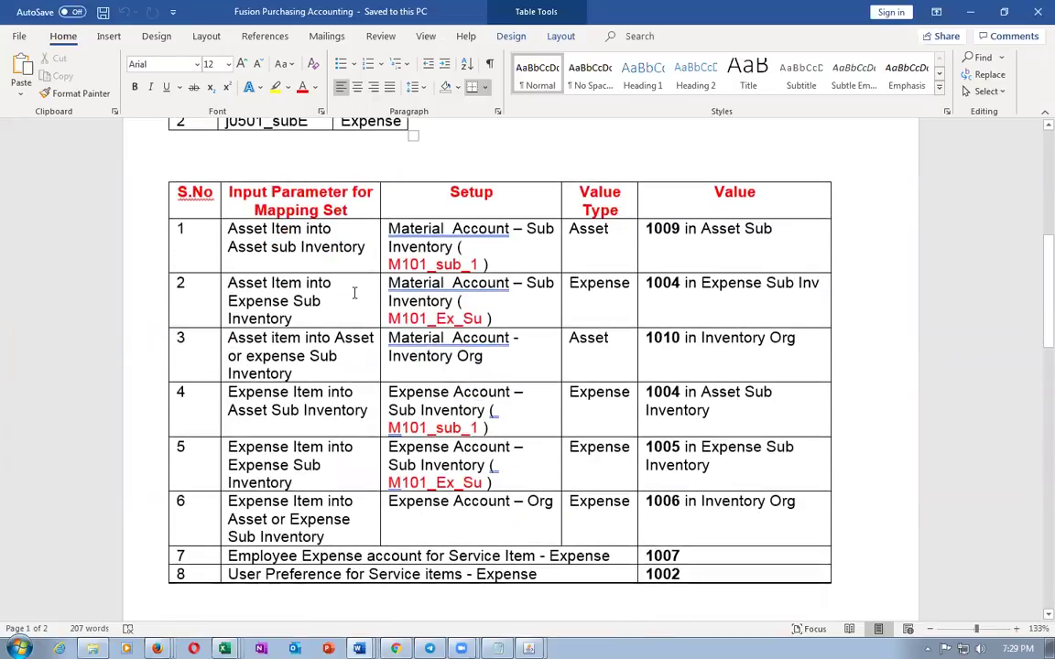
{"action": "left_click_drag", "start_coordinate": [282, 230], "coordinate": [285, 371]}
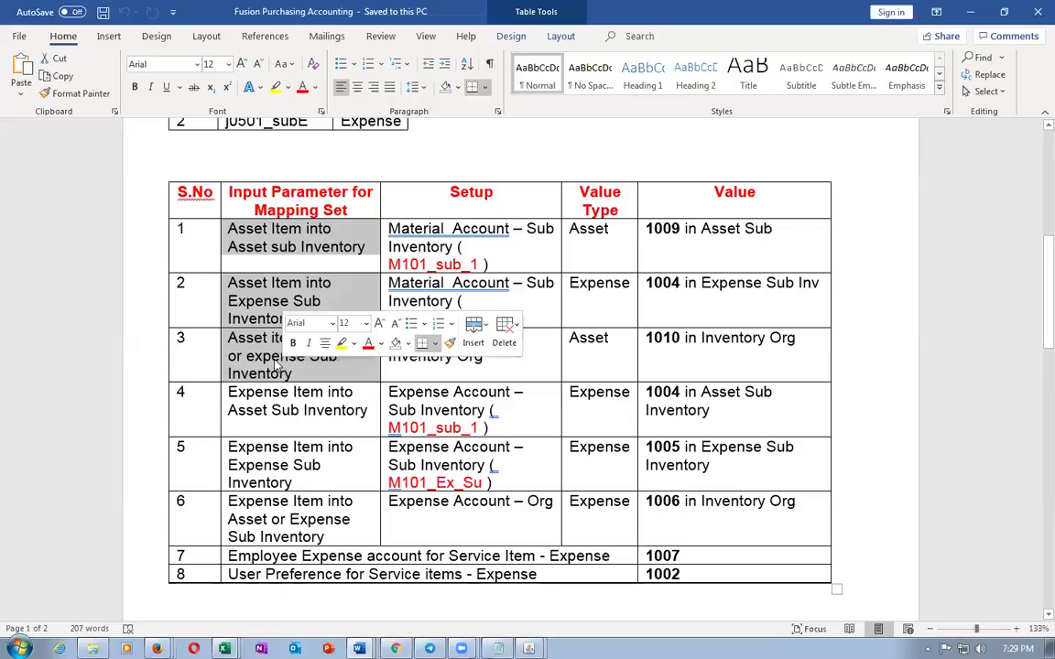
{"action": "left_click", "coordinate": [273, 362]}
Highlight row 1's Asset Item into Asset Sub Inventory setup, then return to Setup: Compensation Management
{"action": "left_click", "coordinate": [231, 234]}
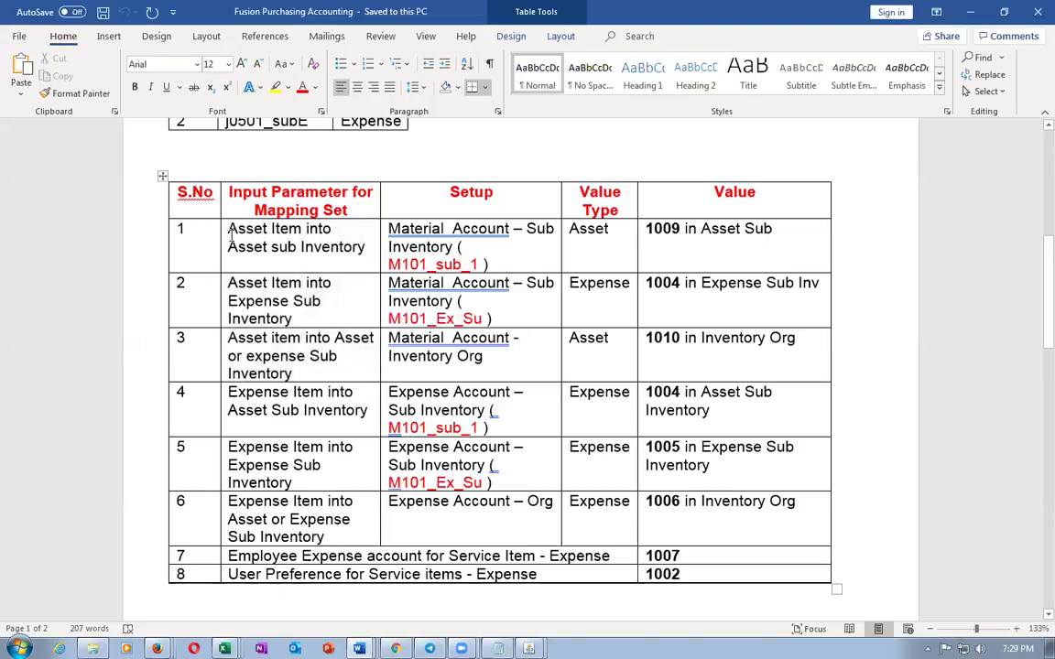
{"action": "left_click_drag", "start_coordinate": [231, 234], "coordinate": [315, 249]}
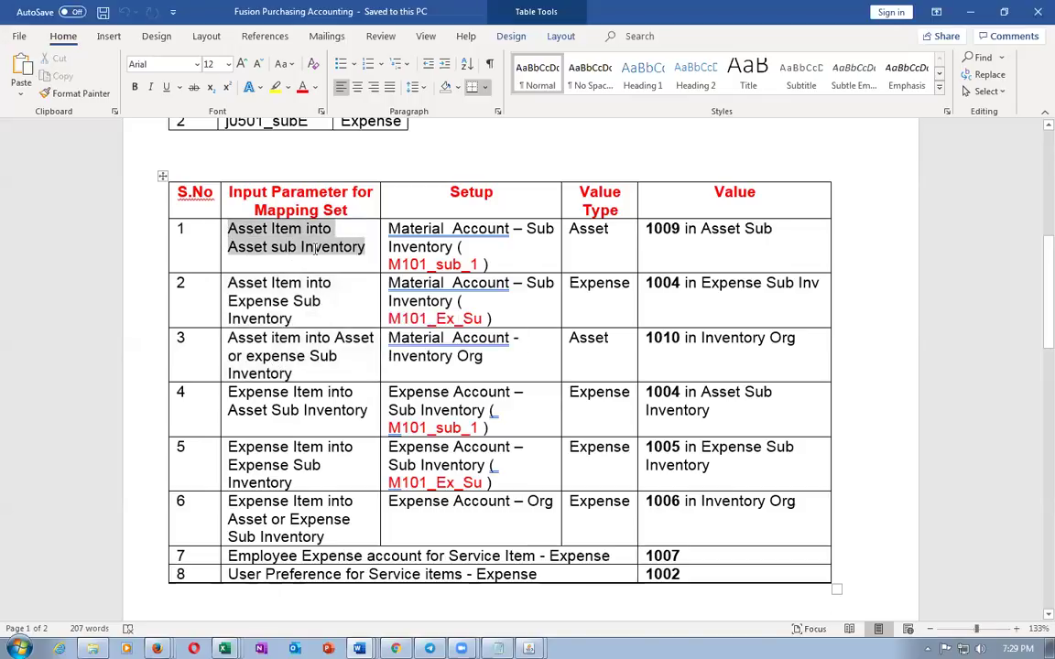
{"action": "left_click", "coordinate": [469, 245]}
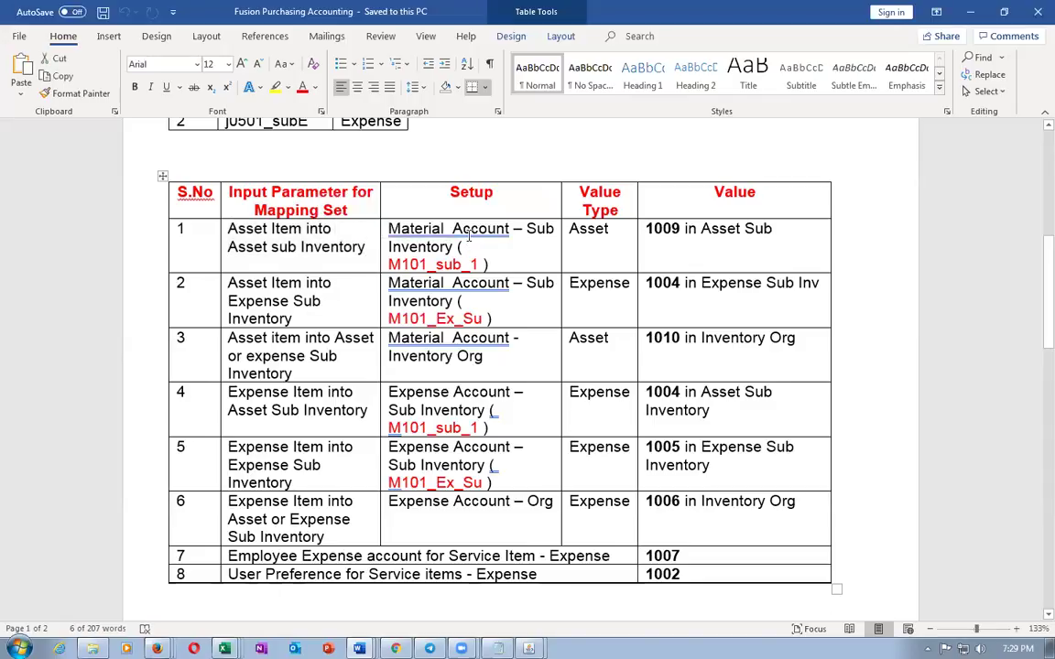
{"action": "left_click_drag", "start_coordinate": [444, 231], "coordinate": [450, 246]}
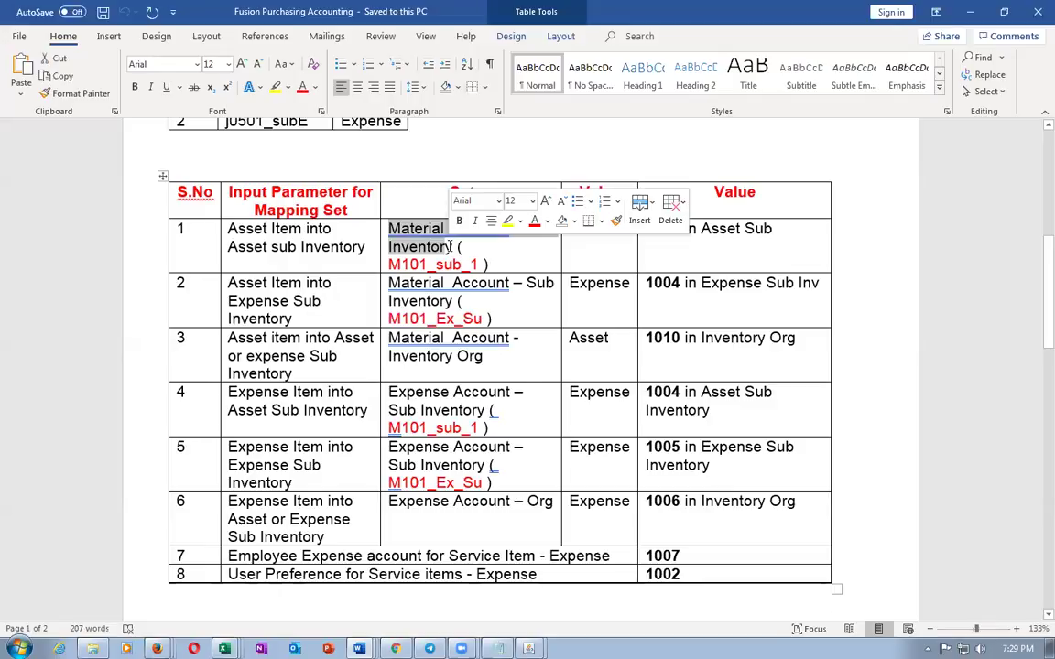
{"action": "key", "text": "alt+Tab"}
{"action": "left_click", "coordinate": [1030, 131]}
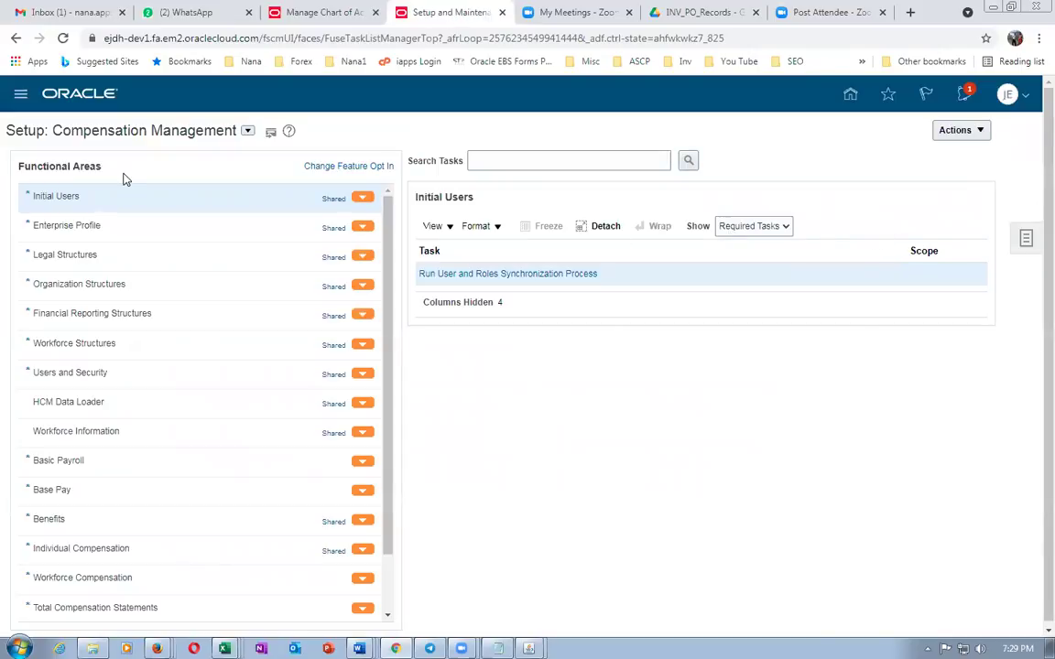
Search the Materials Management offering for 'man%map%se' and open Cost Accounting's Manage Mapping Sets task
{"action": "left_click", "coordinate": [247, 131]}
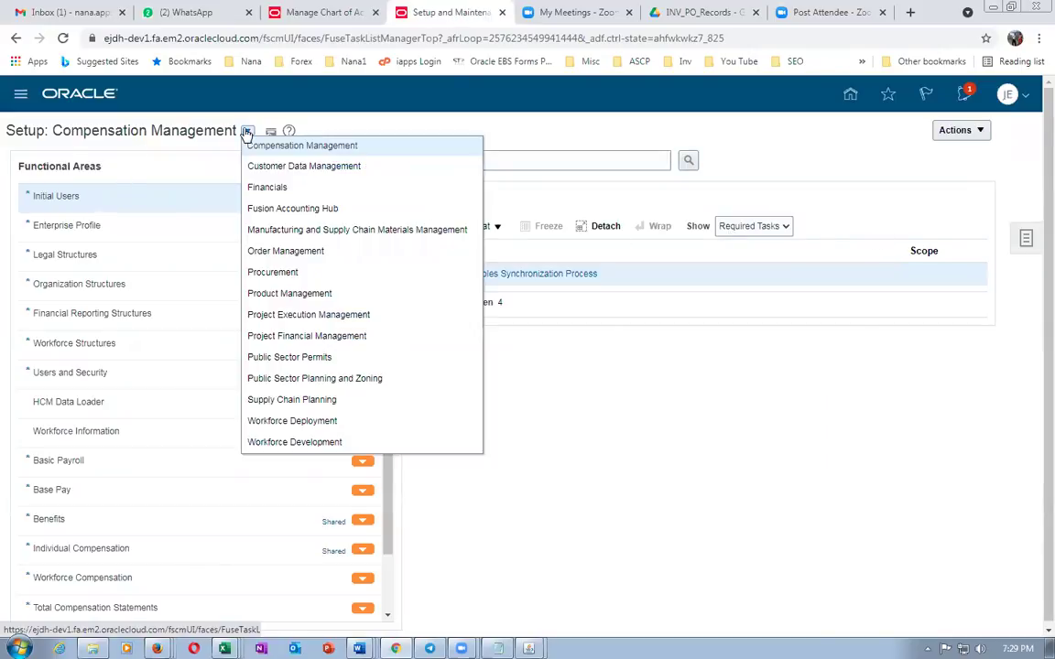
{"action": "left_click", "coordinate": [277, 228]}
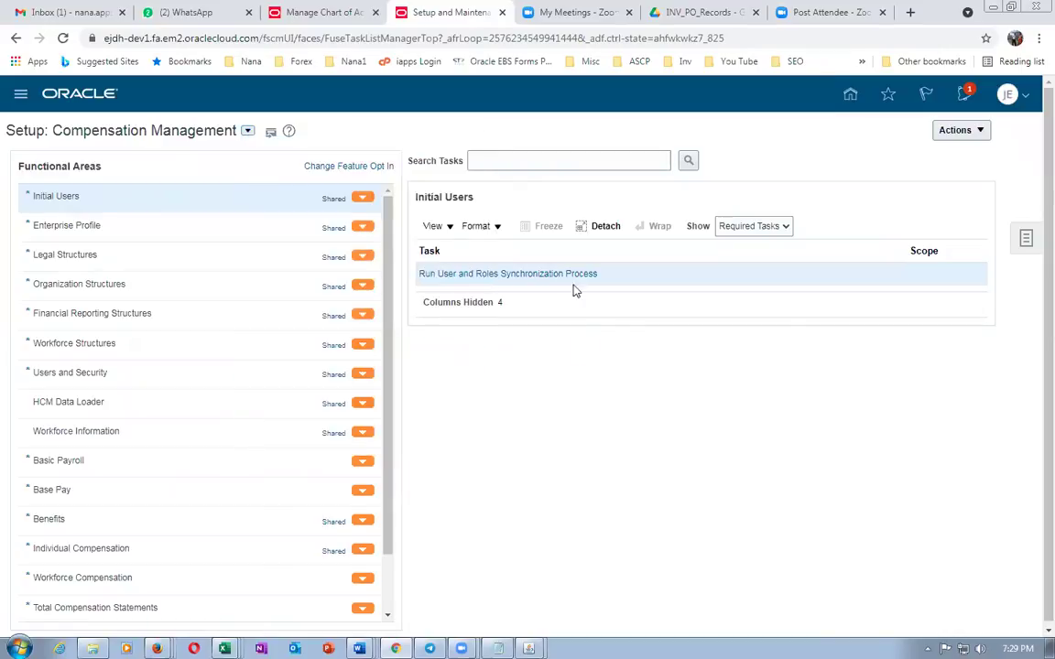
{"action": "left_click", "coordinate": [511, 160]}
{"action": "type", "text": "man"}
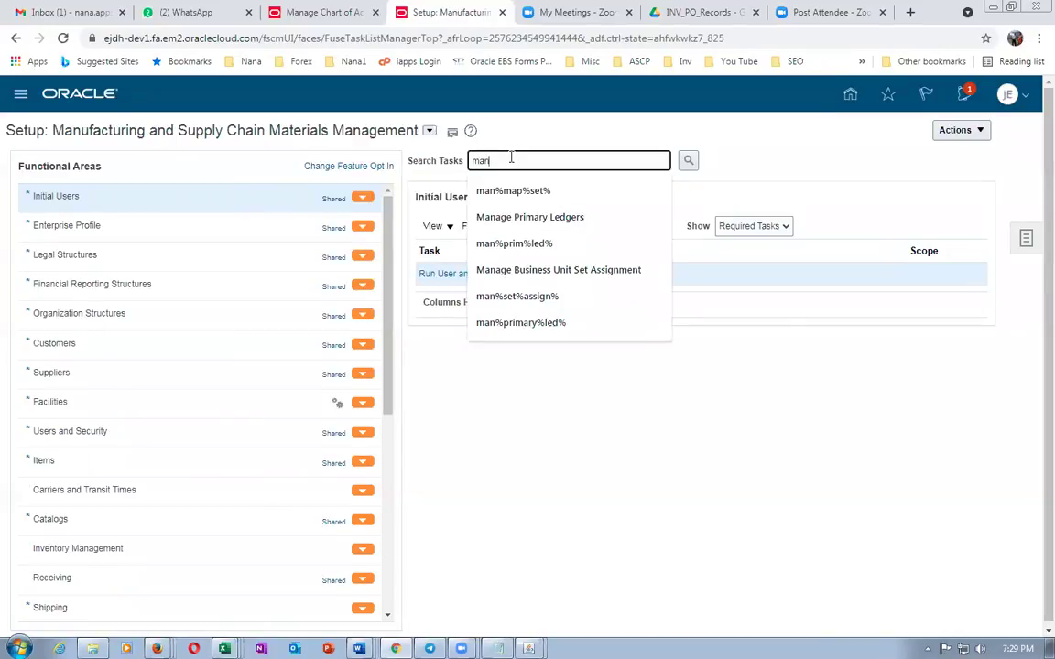
{"action": "type", "text": "%map%set%"}
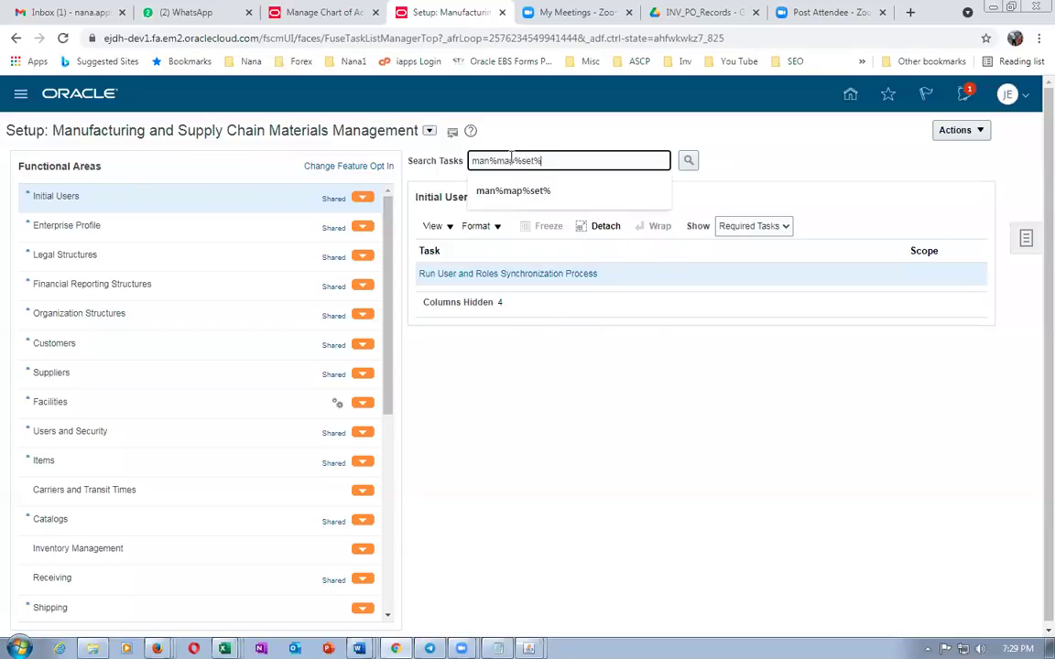
{"action": "key", "text": "Return"}
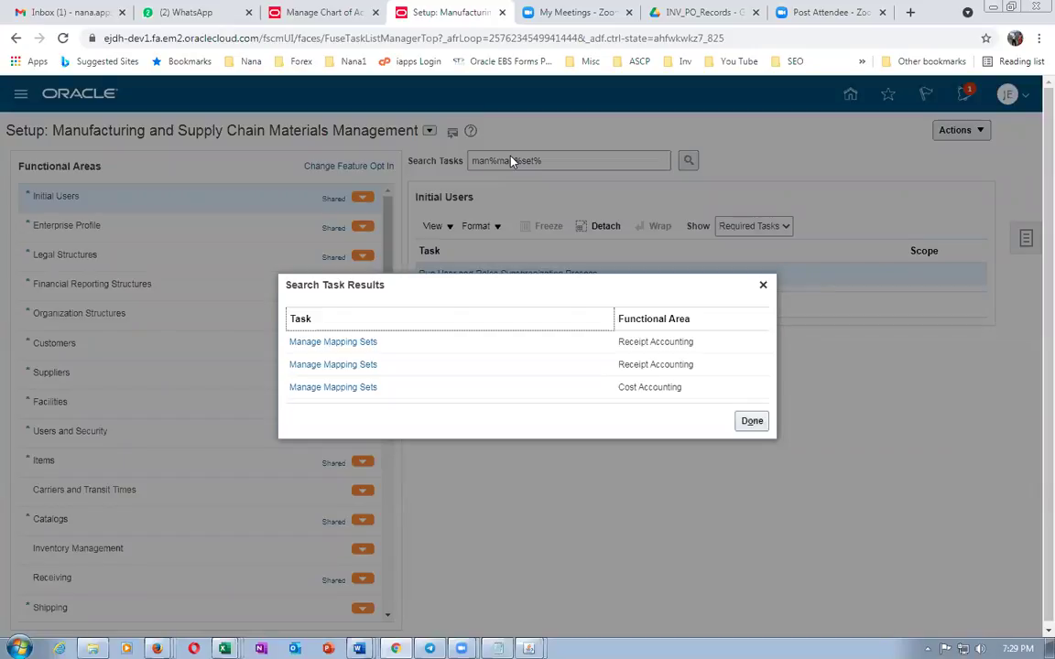
{"action": "left_click", "coordinate": [333, 389]}
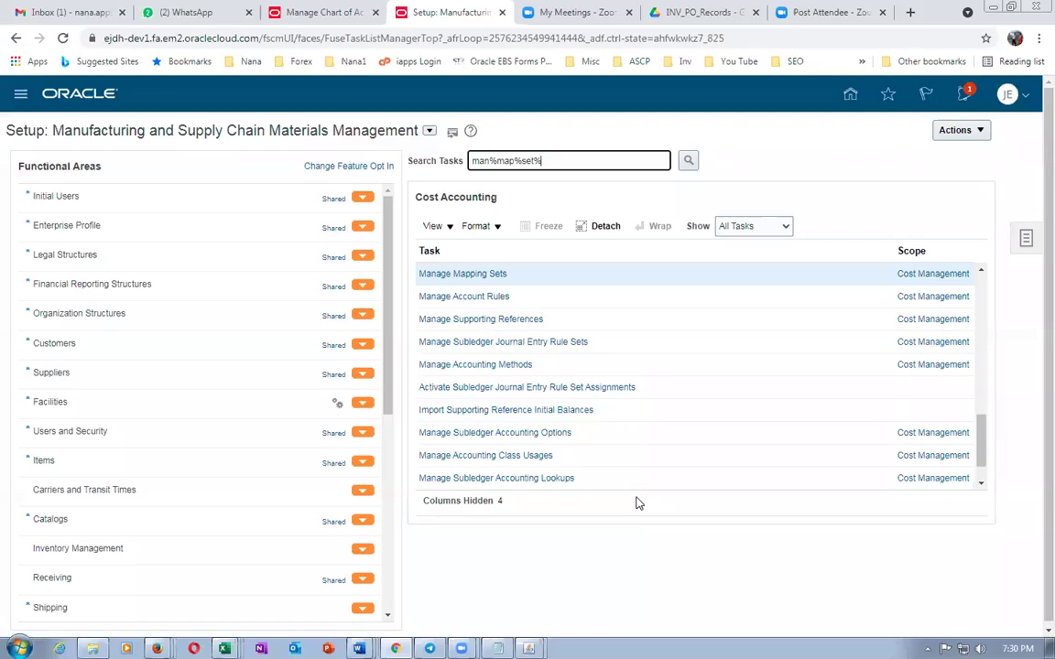
{"action": "left_click", "coordinate": [430, 272]}
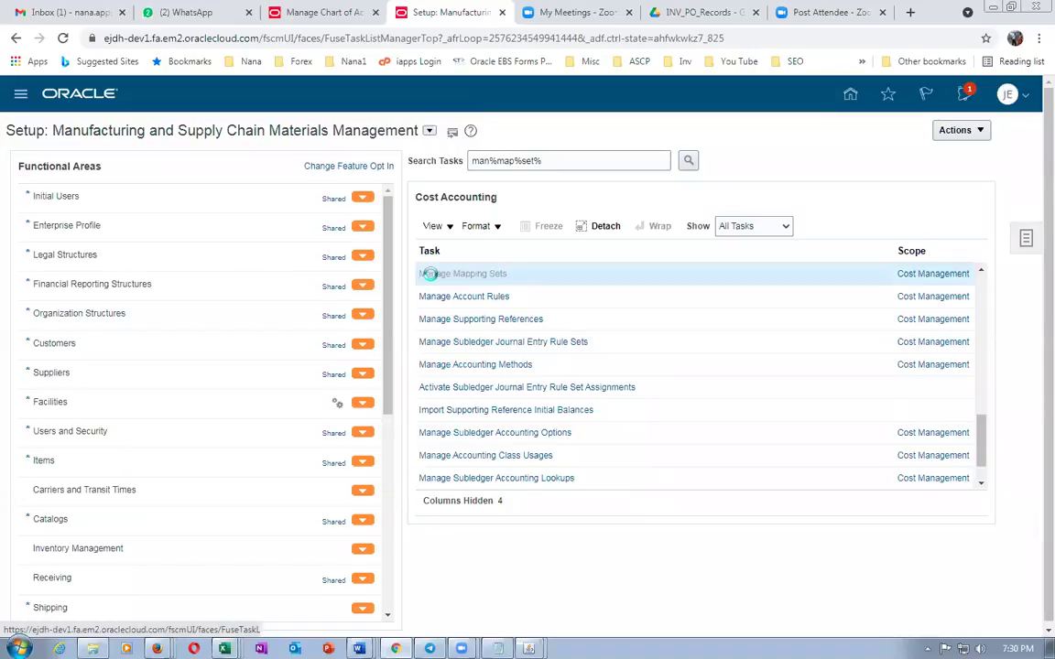
Filter mapping sets by name 'mater' and open Material Account - Subinventory
{"action": "key", "text": "alt+Tab"}
{"action": "left_click_drag", "start_coordinate": [388, 229], "coordinate": [447, 240]}
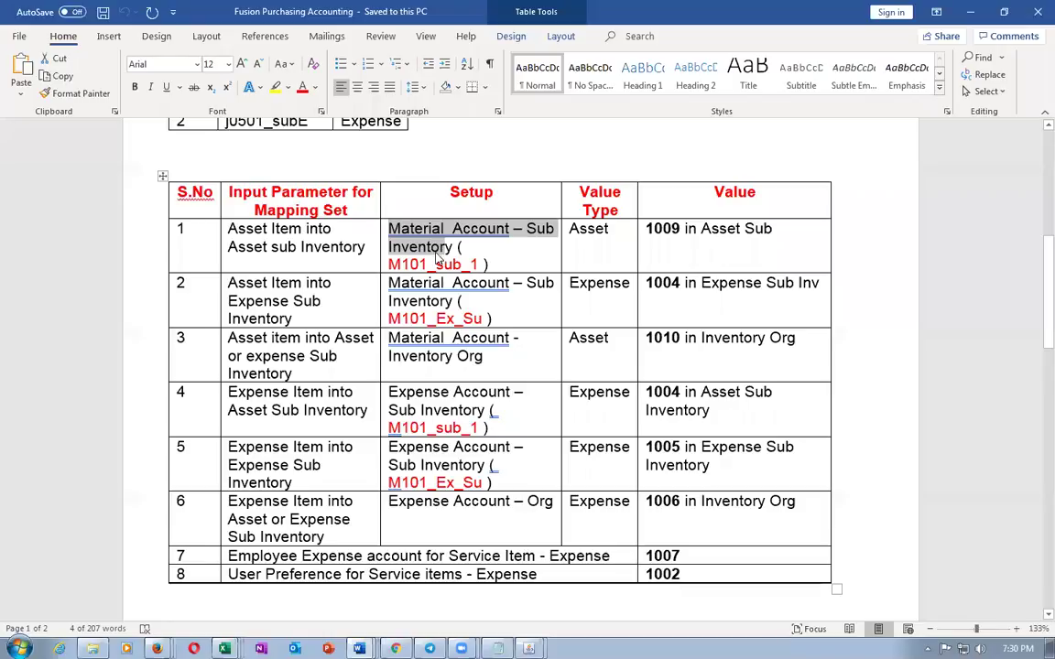
{"action": "key", "text": "alt+Tab"}
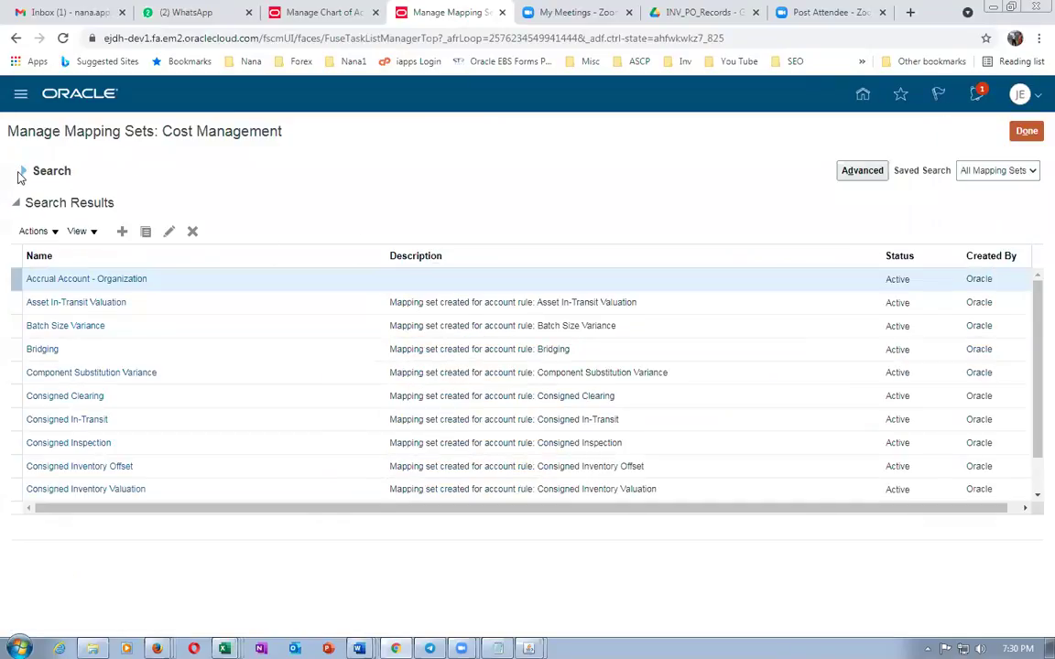
{"action": "left_click", "coordinate": [20, 172]}
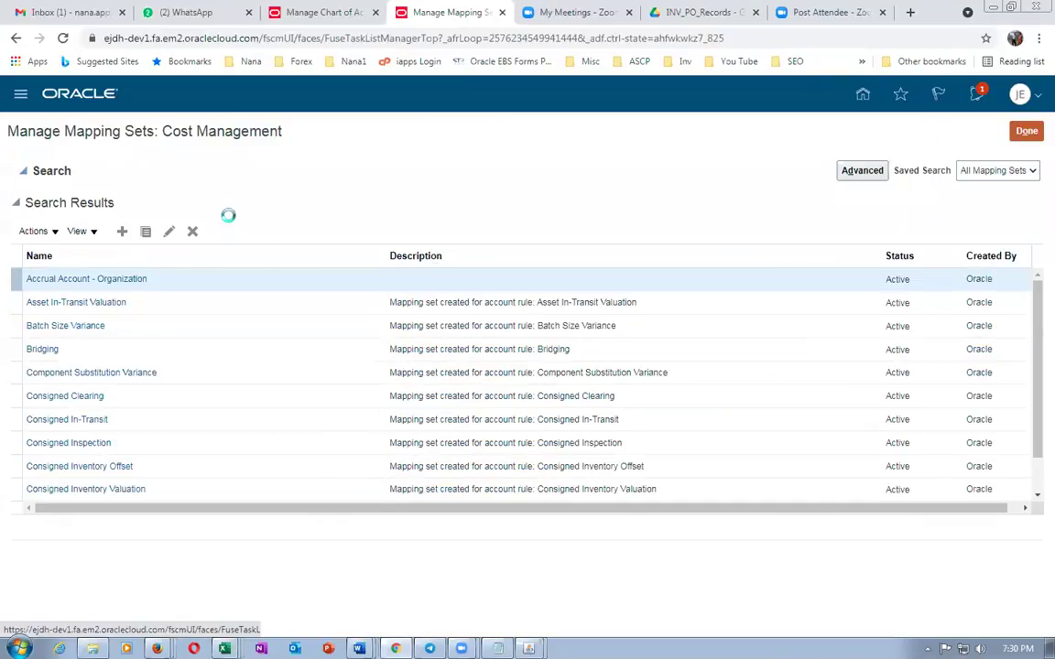
{"action": "left_click", "coordinate": [234, 198]}
{"action": "type", "text": "material"}
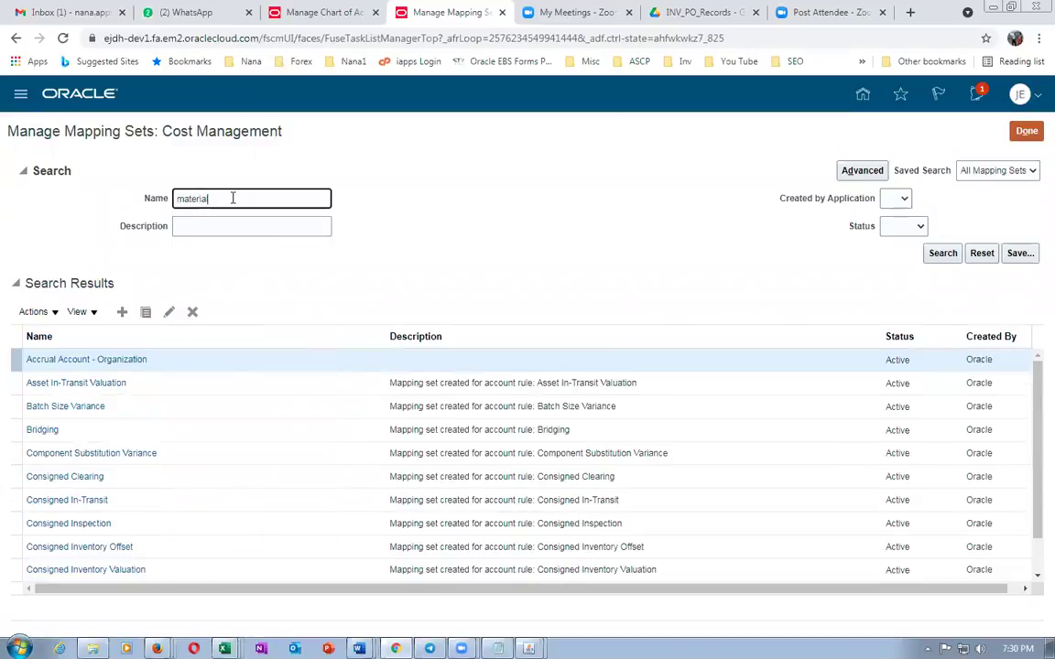
{"action": "key", "text": "Return"}
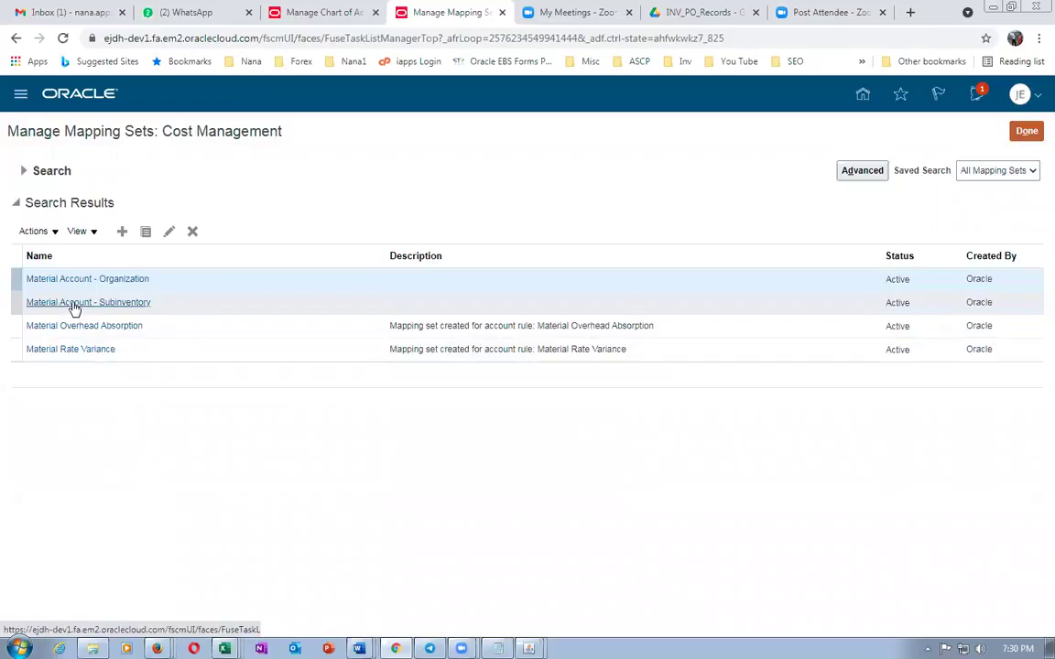
{"action": "left_click", "coordinate": [73, 306]}
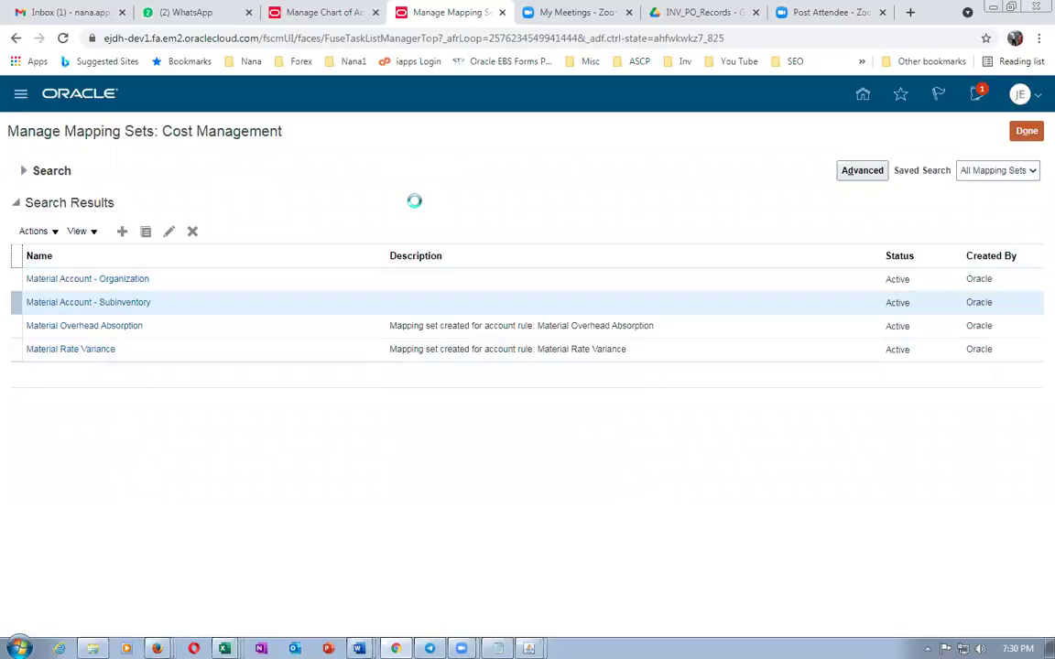
Add j05 US as a chart of accounts and insert a new mapping row for it
{"action": "scroll", "coordinate": [365, 308], "scroll_direction": "down", "scroll_amount": 3}
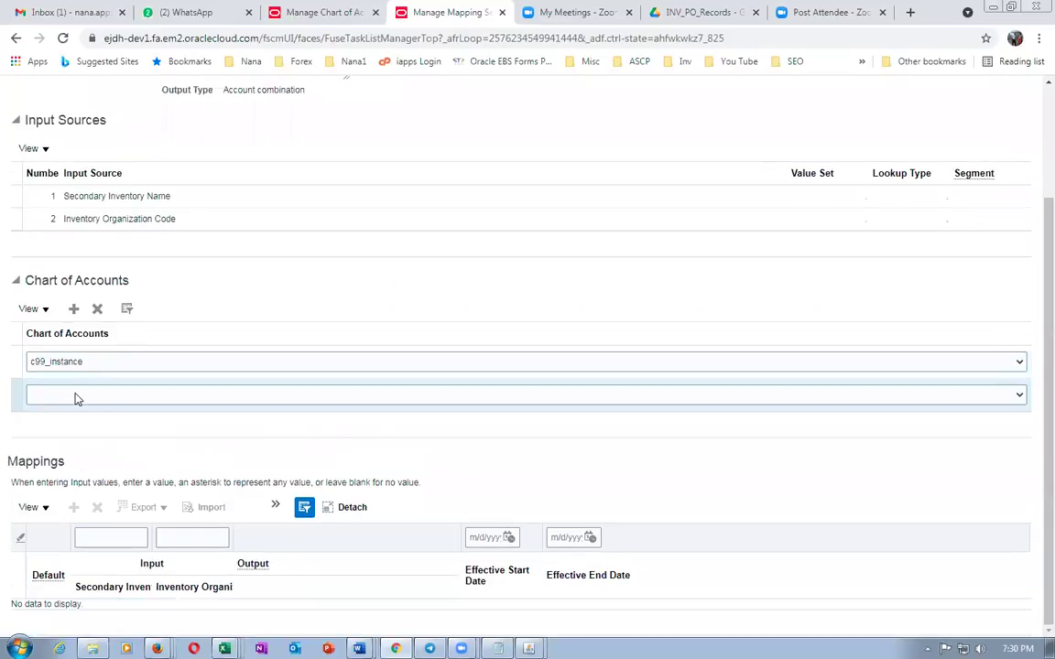
{"action": "left_click", "coordinate": [76, 397]}
{"action": "key", "text": "j"}
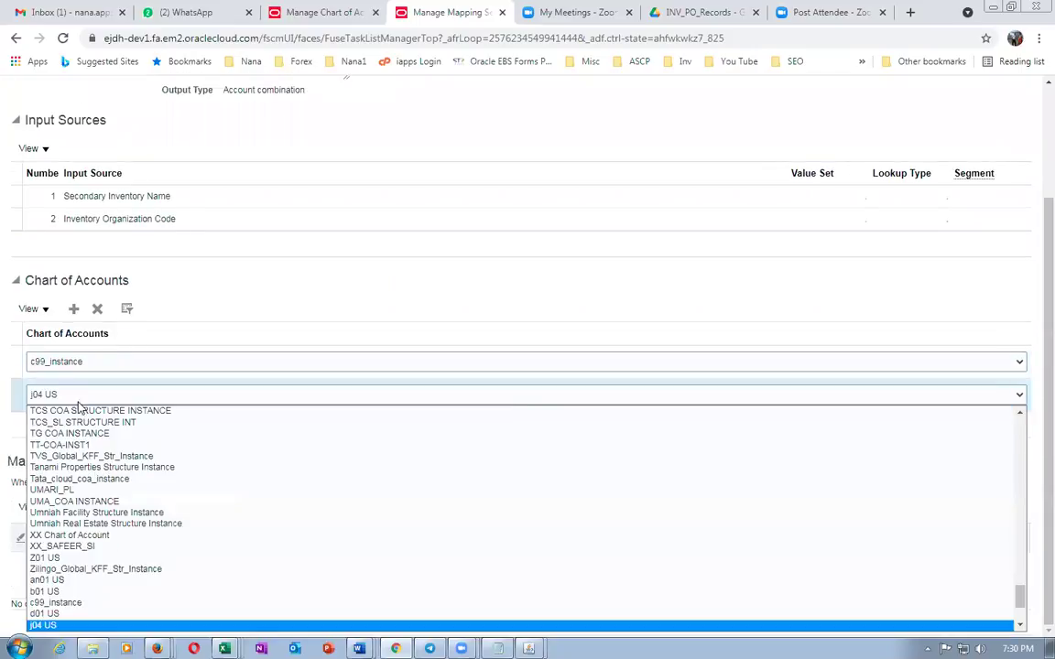
{"action": "key", "text": "Down"}
{"action": "left_click", "coordinate": [89, 625]}
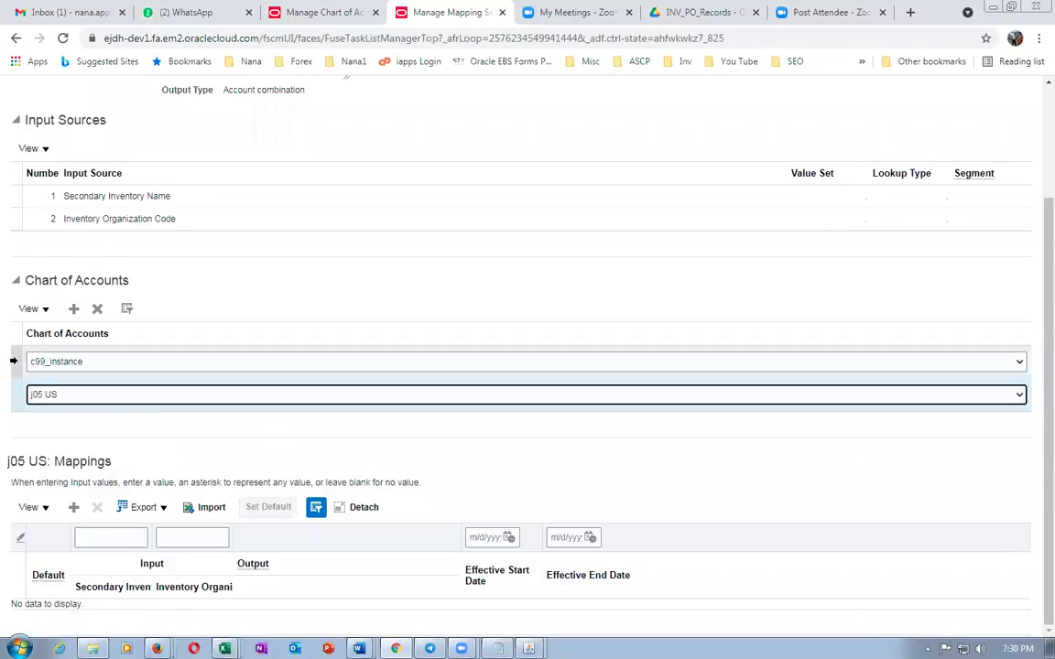
{"action": "left_click", "coordinate": [73, 507]}
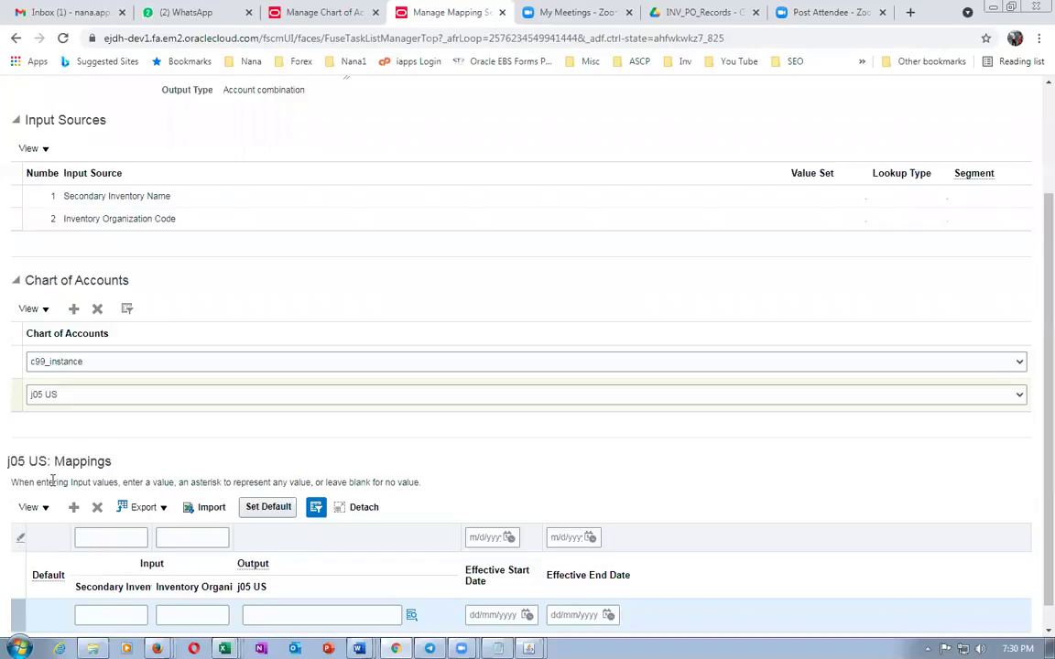
Check the 1009 asset account in the notes and open the row's Output account picker
{"action": "left_click", "coordinate": [260, 614]}
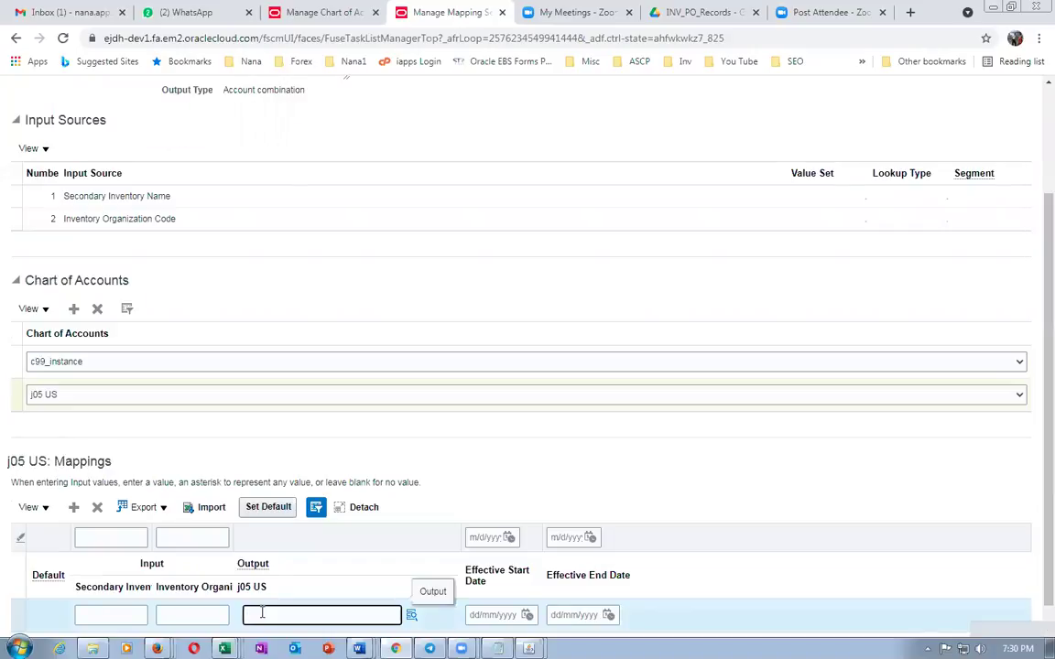
{"action": "key", "text": "alt+Tab"}
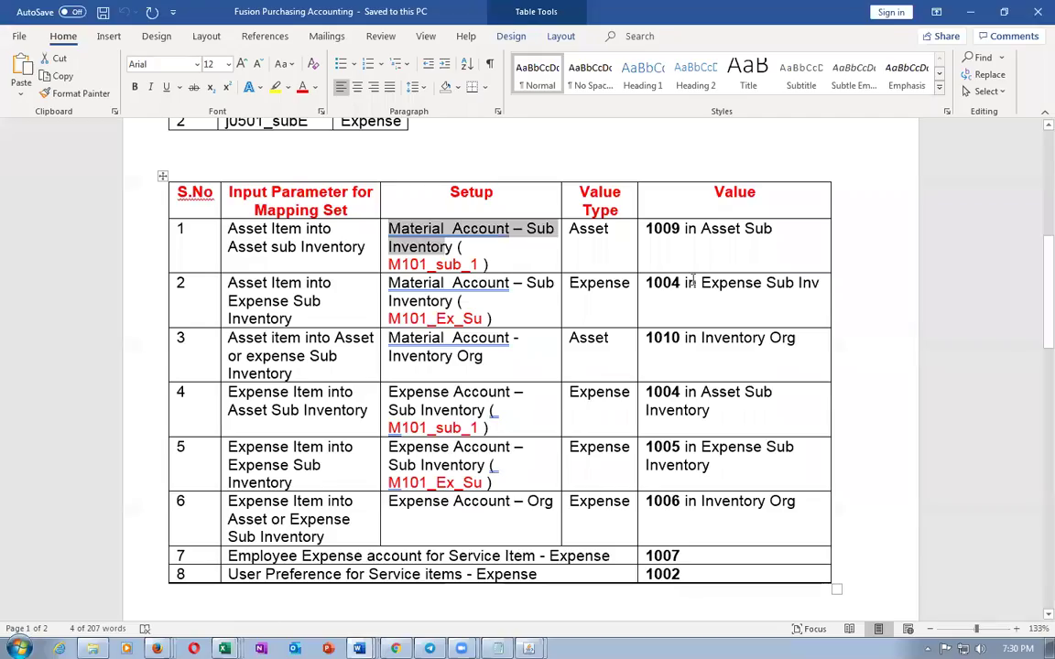
{"action": "left_click_drag", "start_coordinate": [646, 228], "coordinate": [670, 230]}
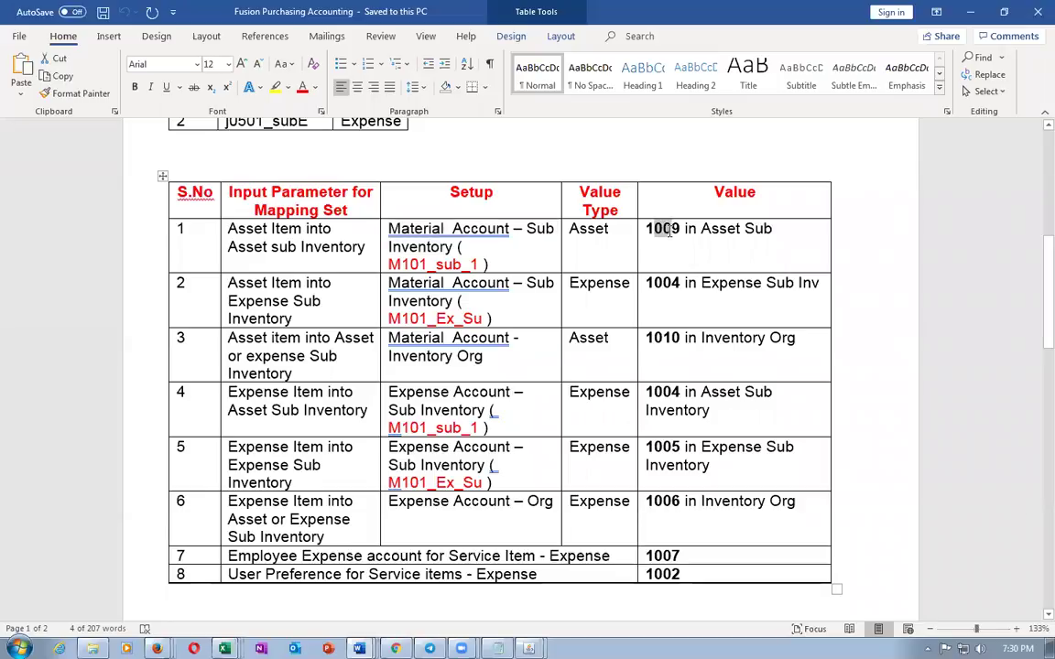
{"action": "key", "text": "alt+Tab"}
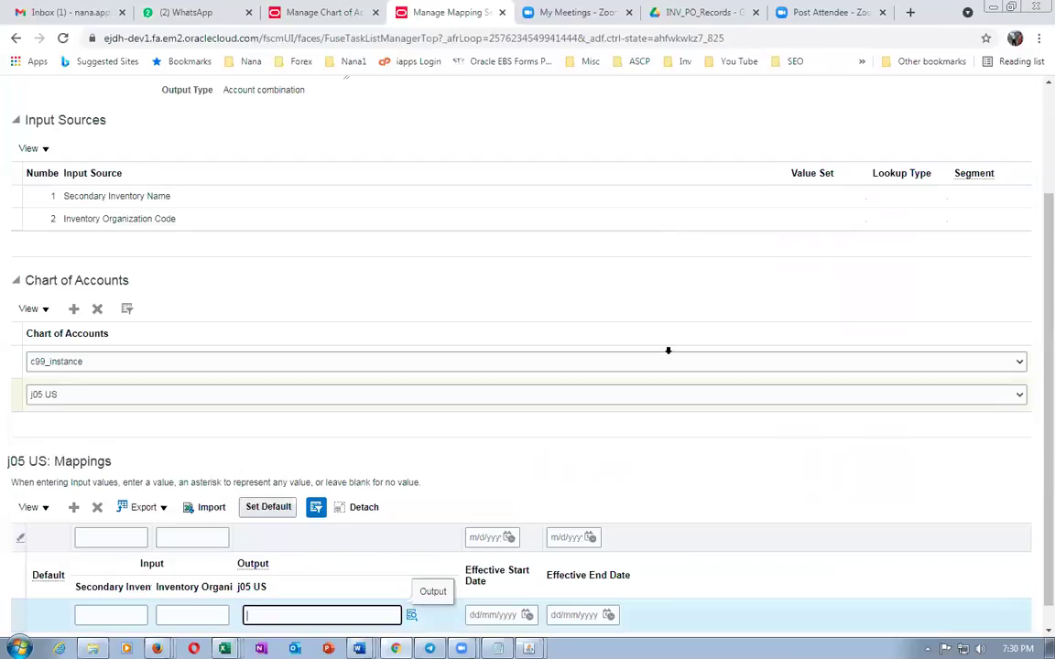
{"action": "left_click", "coordinate": [411, 614]}
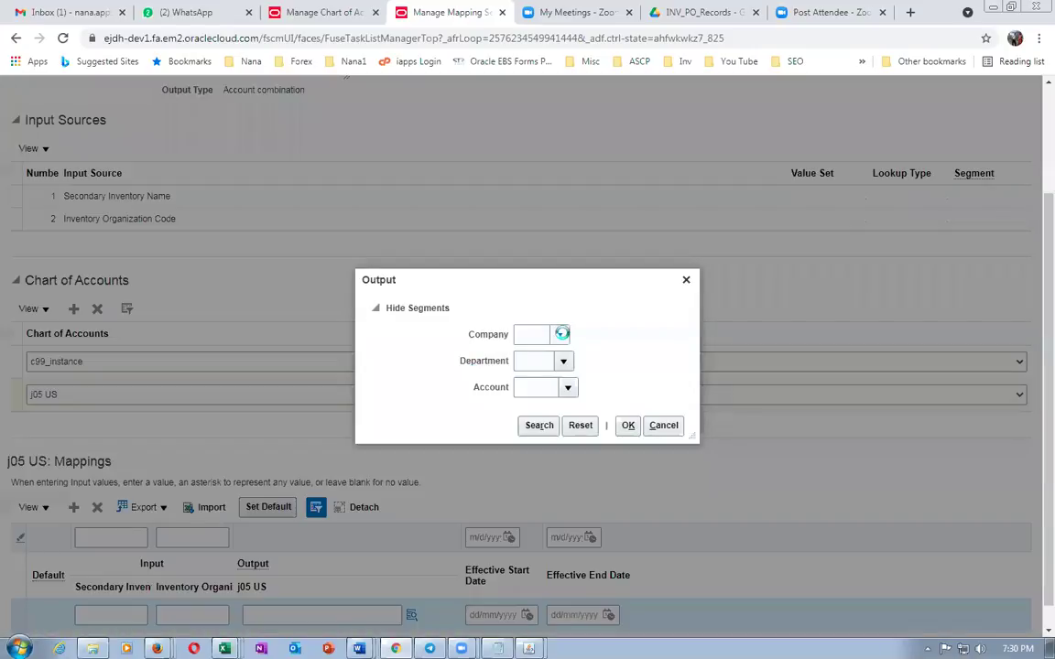
Enter output account Company 01, Department 000, Account 1009 and accept the 01-000-1009 combination
{"action": "left_click", "coordinate": [561, 335]}
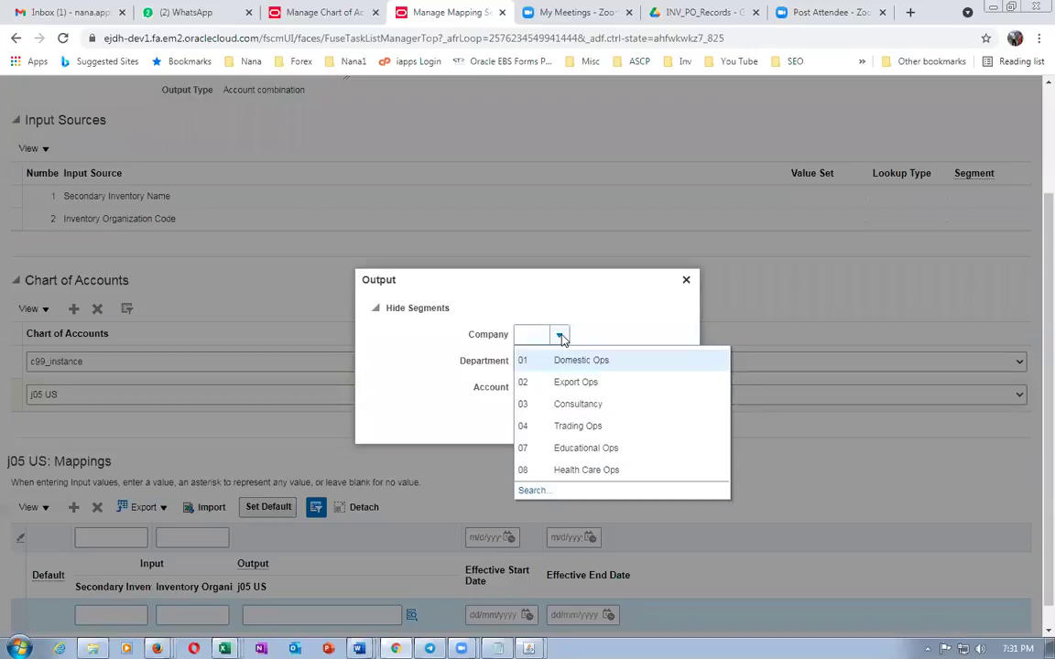
{"action": "type", "text": "01"}
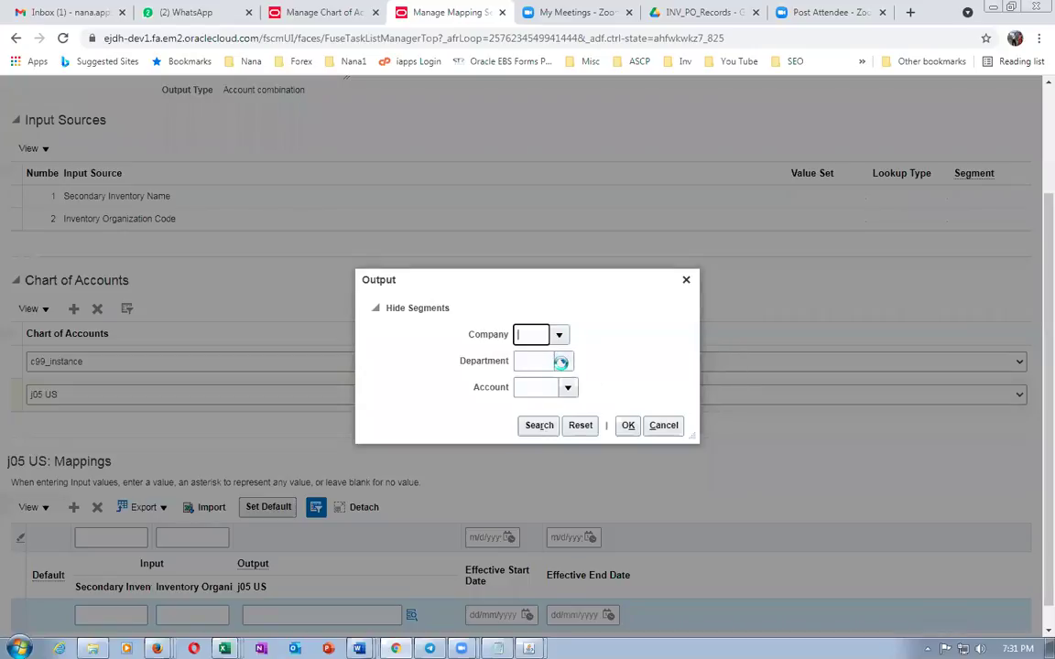
{"action": "key", "text": "Tab"}
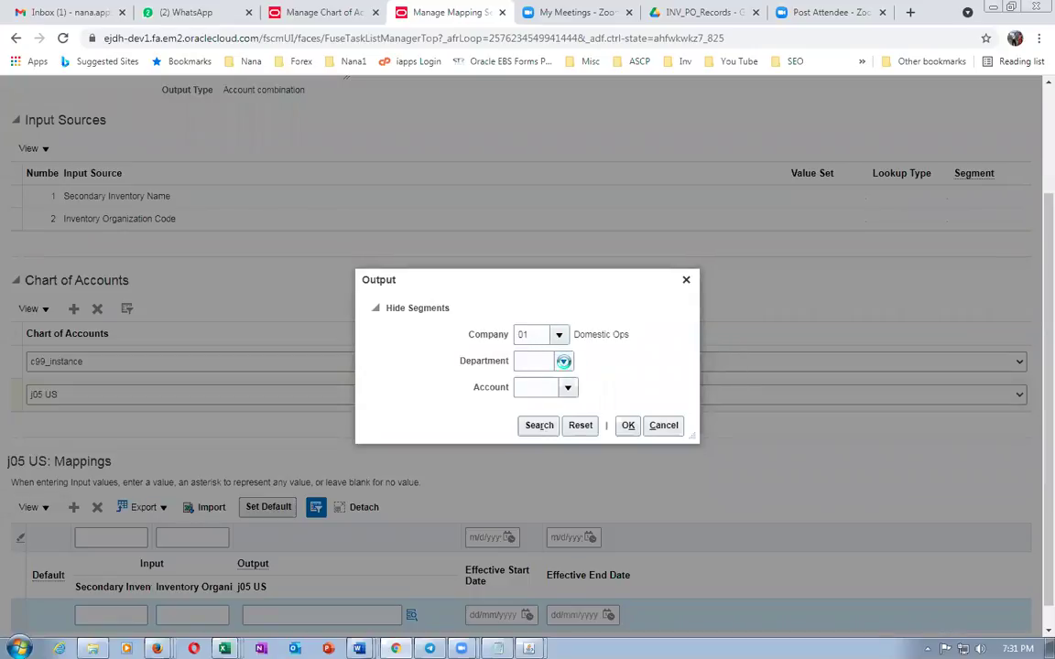
{"action": "left_click", "coordinate": [563, 362]}
{"action": "left_click", "coordinate": [522, 362]}
{"action": "type", "text": "000"}
{"action": "key", "text": "Tab"}
{"action": "type", "text": "1009"}
{"action": "key", "text": "Tab"}
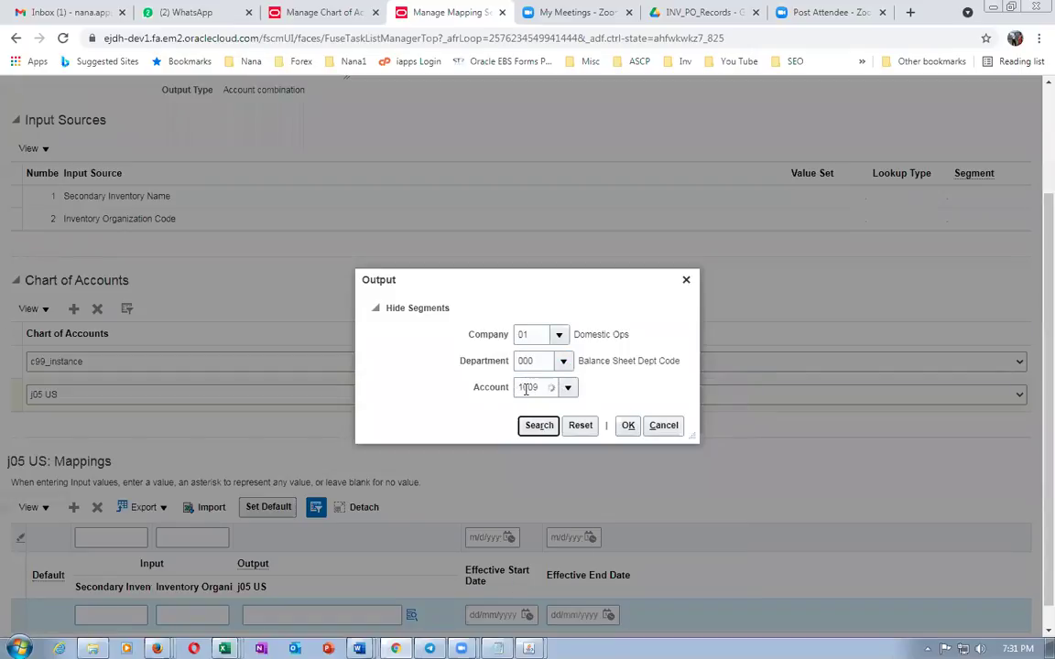
{"action": "left_click", "coordinate": [626, 426]}
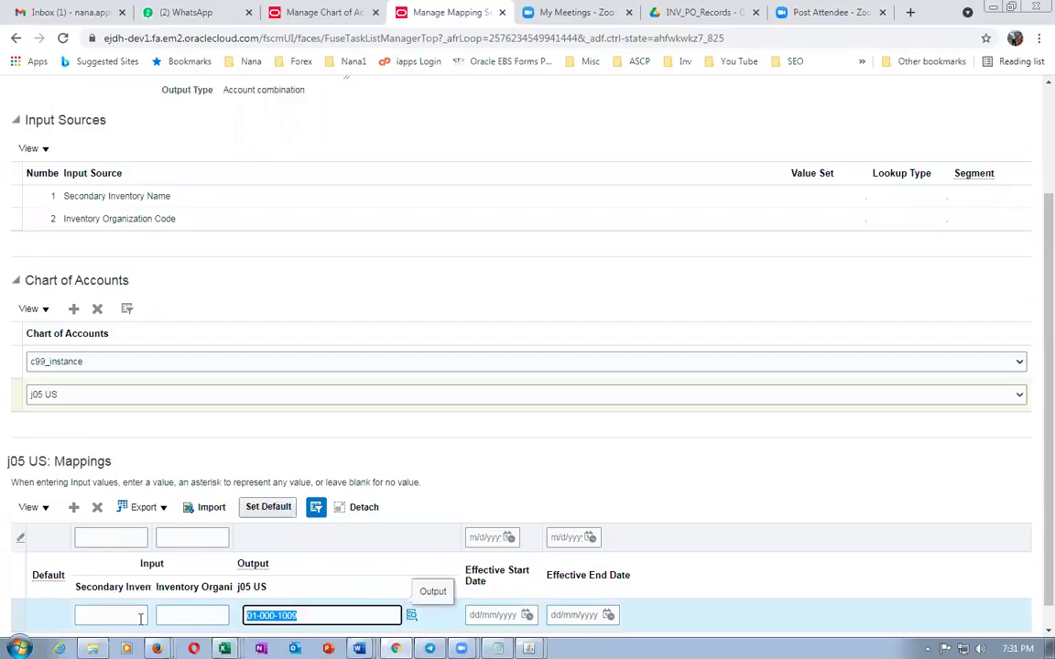
In the Word Sub Inventories table, select and copy the asset subinventory name j0501_subA
{"action": "key", "text": "alt+Tab"}
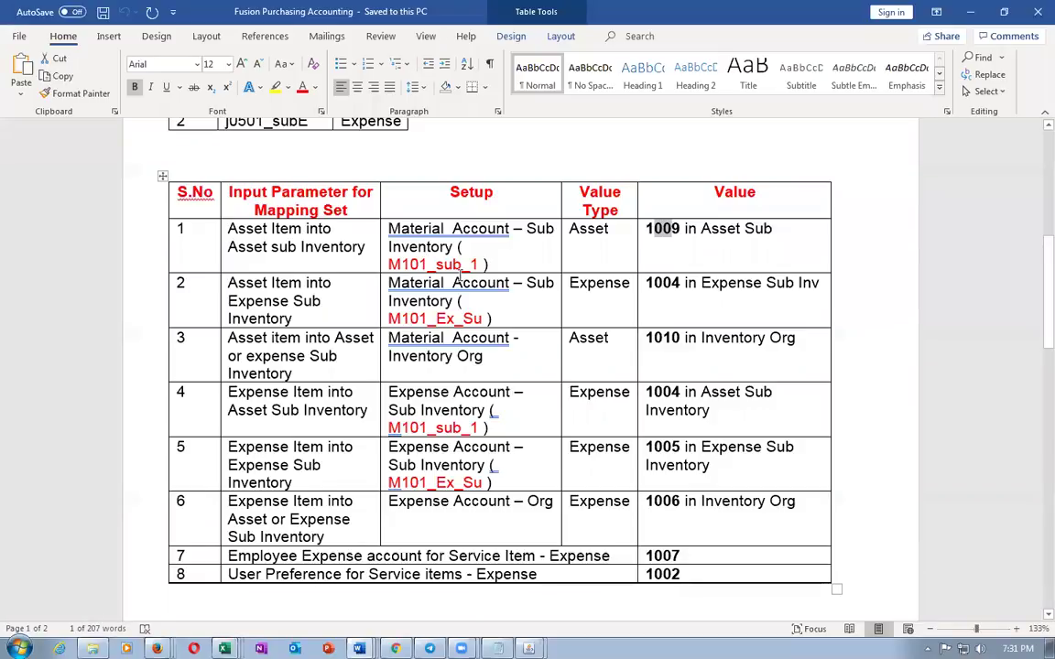
{"action": "scroll", "coordinate": [456, 277], "scroll_direction": "up", "scroll_amount": 3}
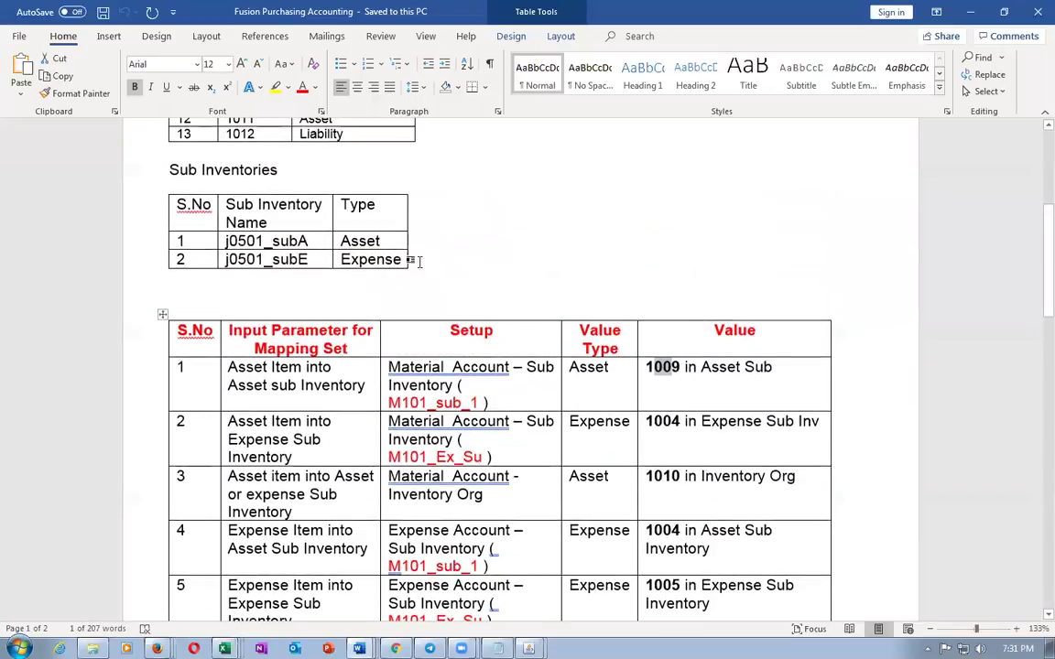
{"action": "key", "text": "Tab"}
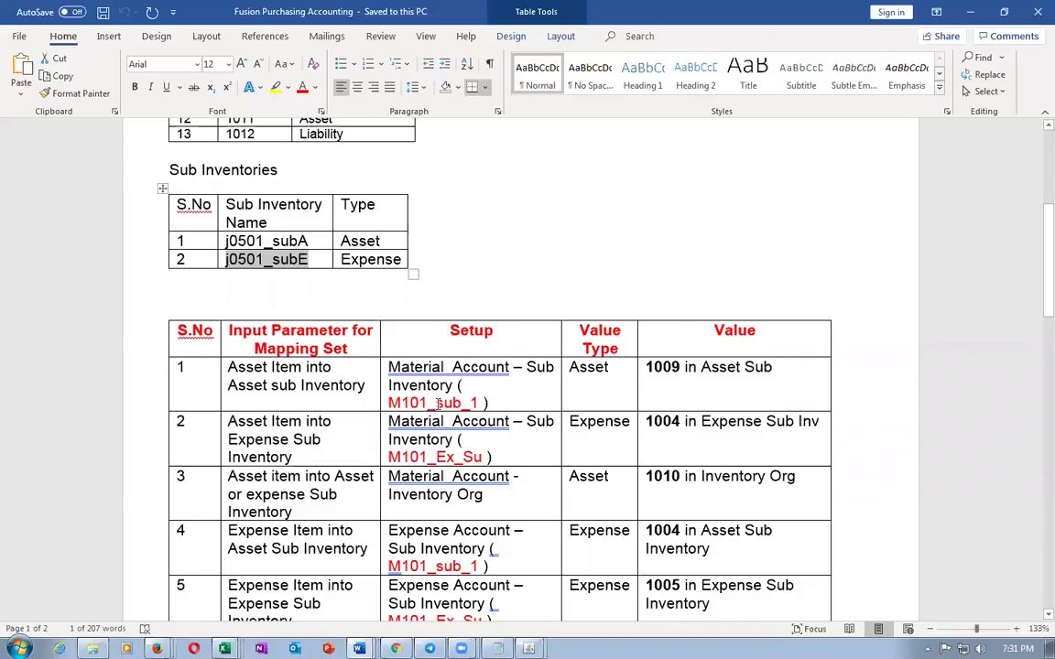
{"action": "double_click", "coordinate": [439, 403]}
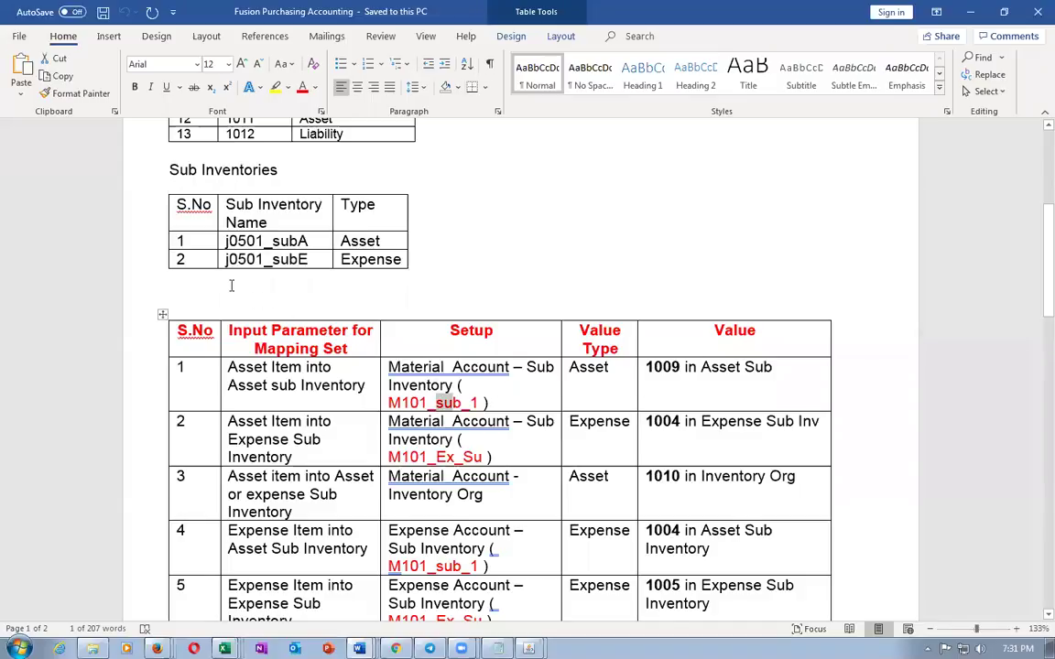
{"action": "left_click", "coordinate": [183, 241]}
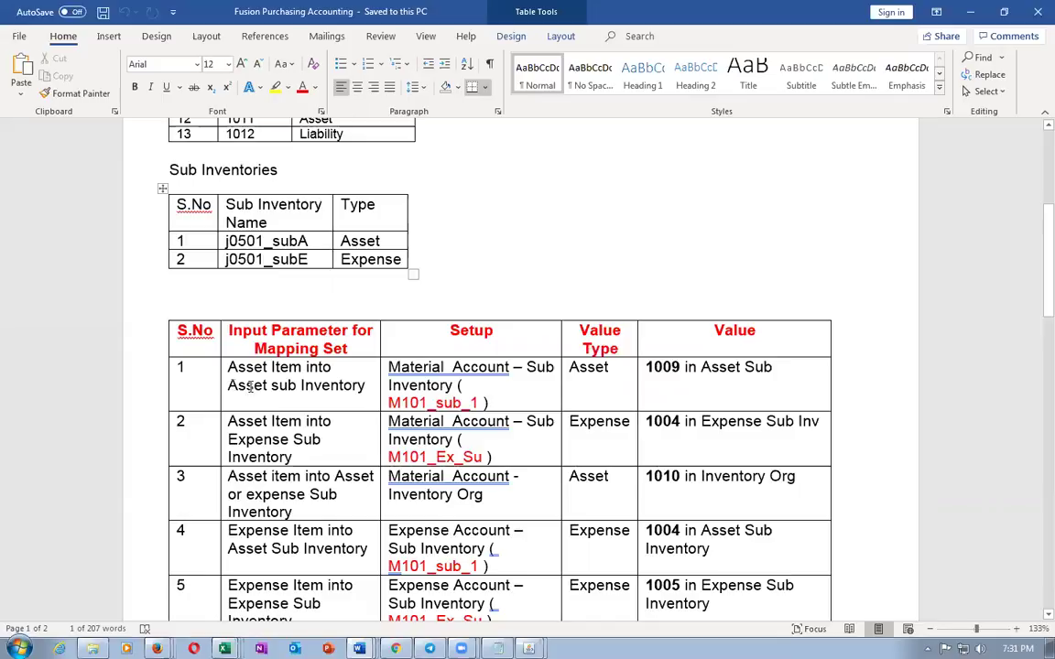
{"action": "double_click", "coordinate": [265, 240]}
{"action": "key", "text": "ctrl+c"}
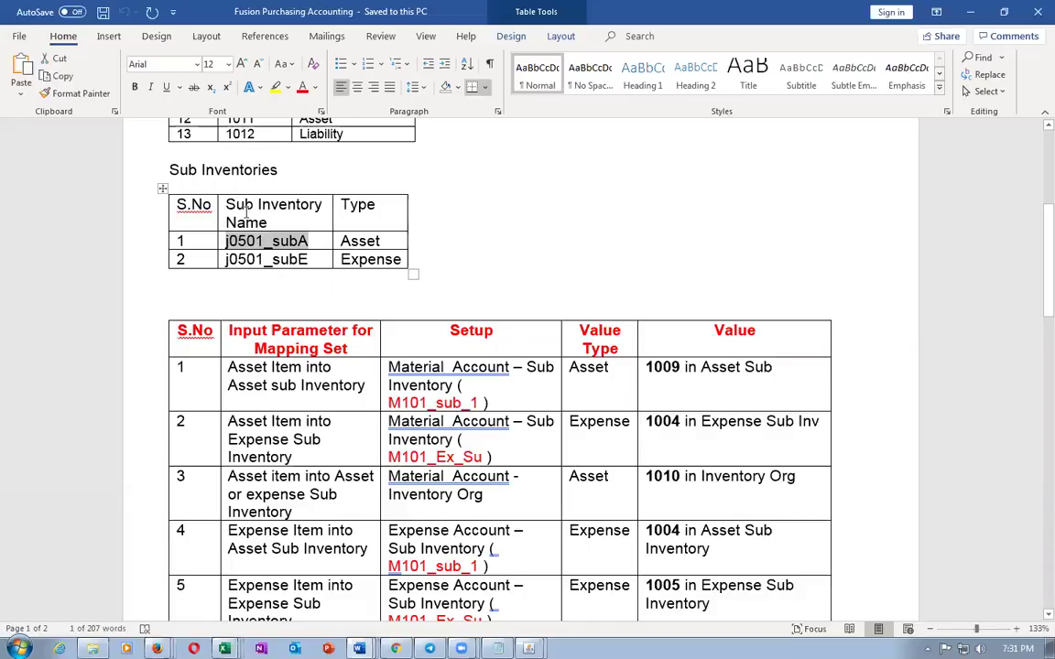
{"action": "key", "text": "alt+Tab"}
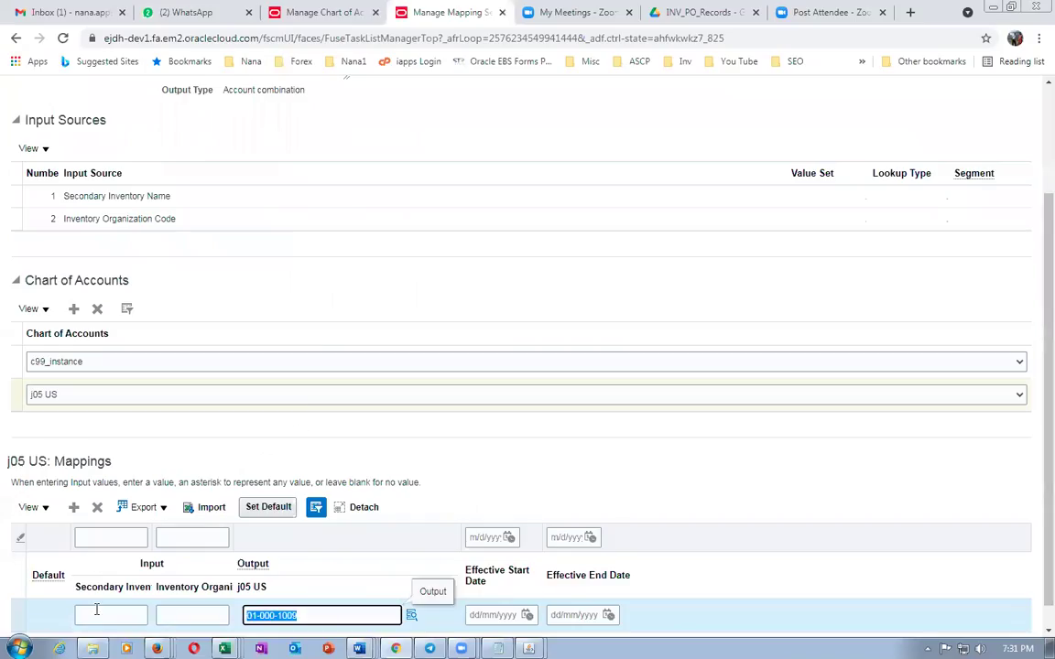
Fill the j05 US mapping row with secondary inventory j0501_subA and inventory organization J051
{"action": "left_click", "coordinate": [97, 611]}
{"action": "key", "text": "ctrl+v"}
{"action": "left_click", "coordinate": [531, 465]}
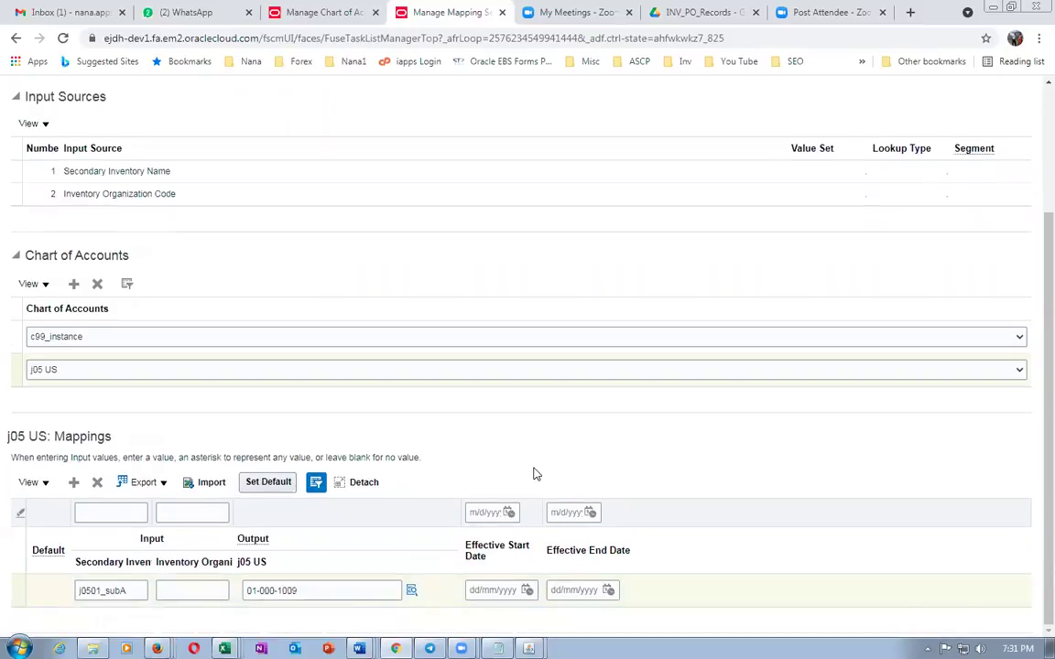
{"action": "left_click", "coordinate": [186, 590]}
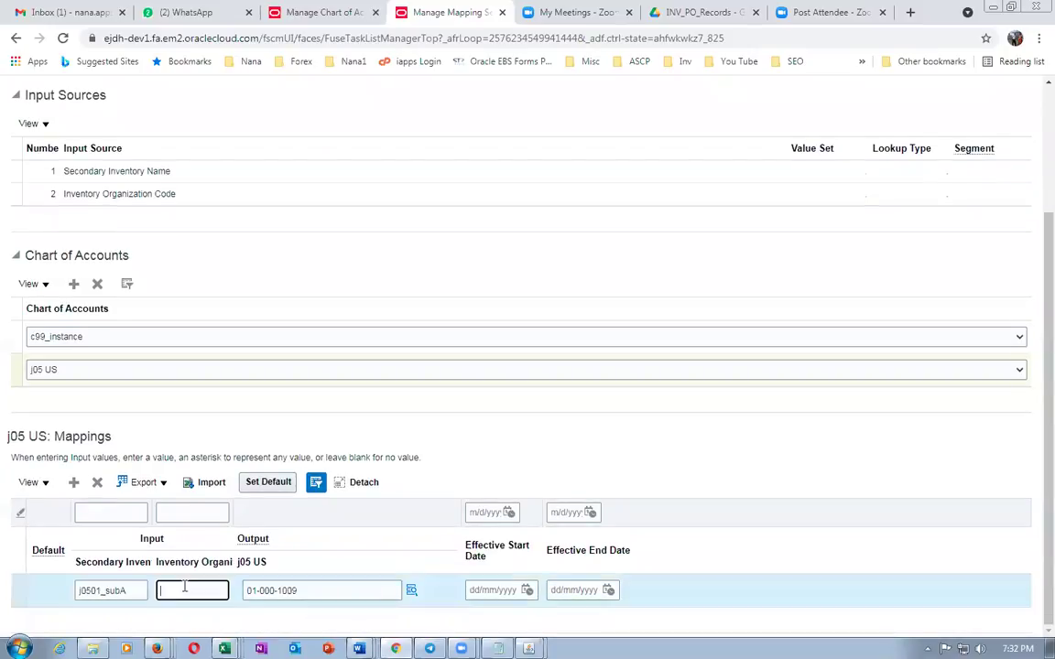
{"action": "type", "text": "J051"}
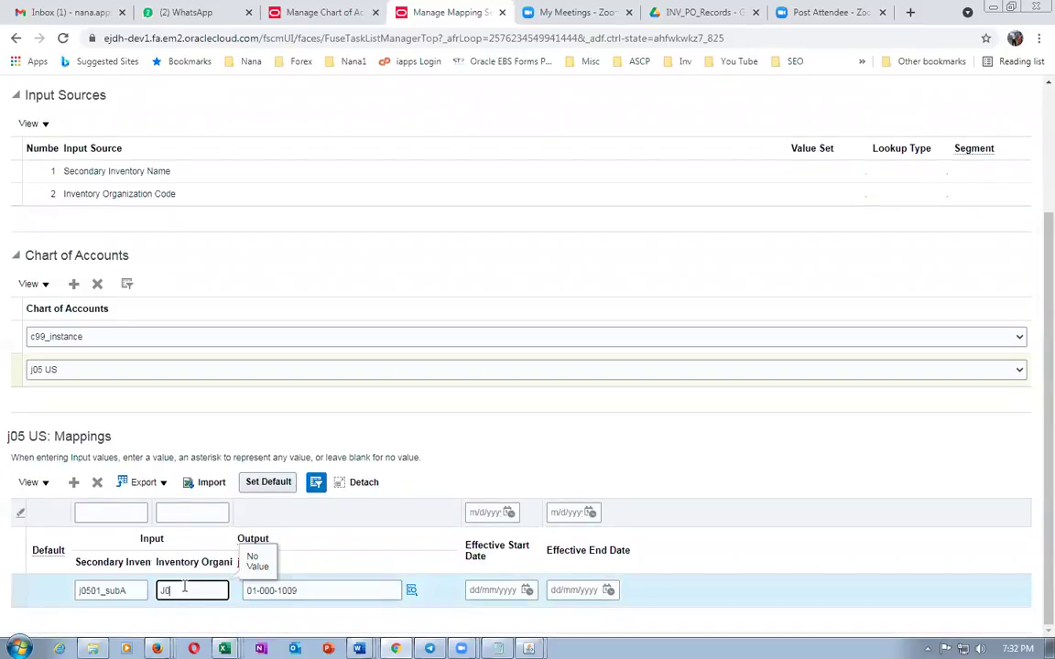
{"action": "key", "text": "Tab"}
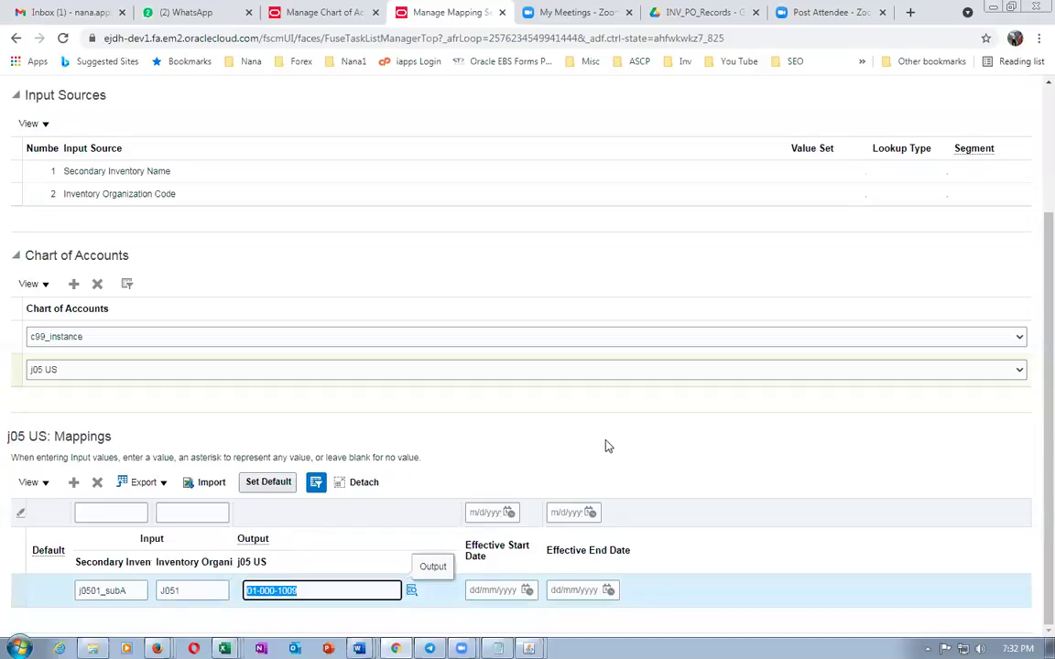
{"action": "left_click", "coordinate": [602, 448]}
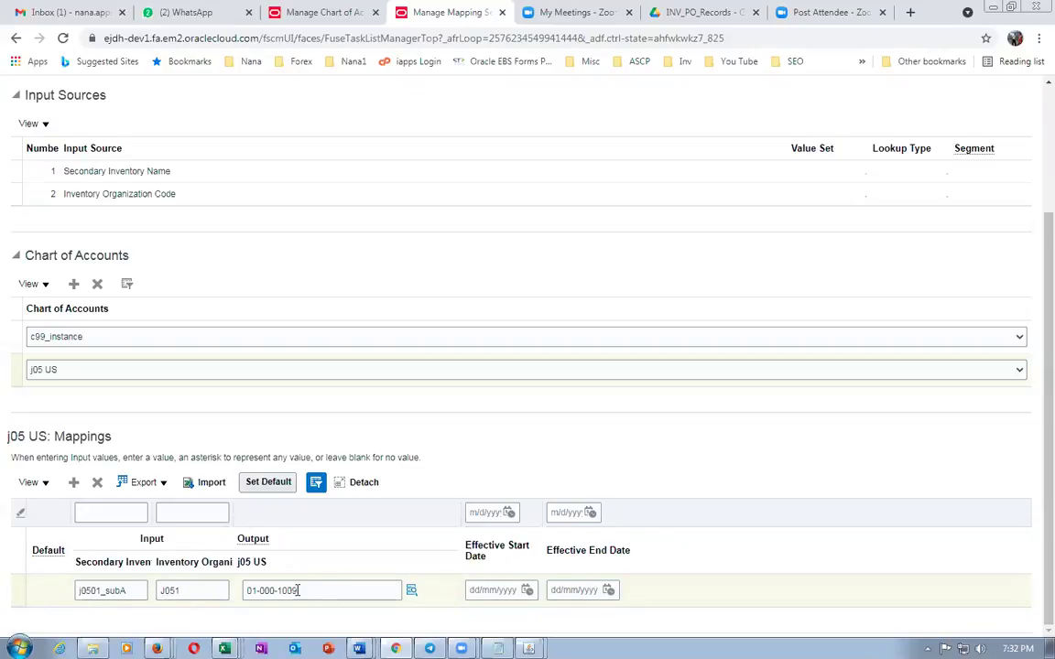
{"action": "scroll", "coordinate": [562, 264], "scroll_direction": "up", "scroll_amount": 3}
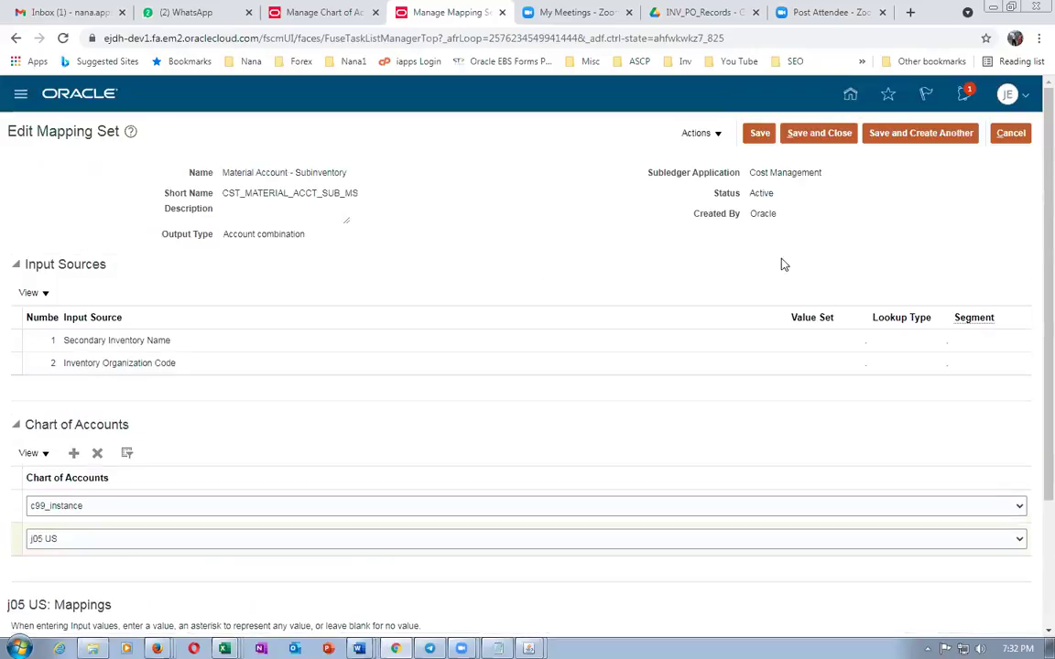
Save the Edit Mapping Set page and scroll back down to the j05 US mappings table
{"action": "left_click", "coordinate": [760, 132]}
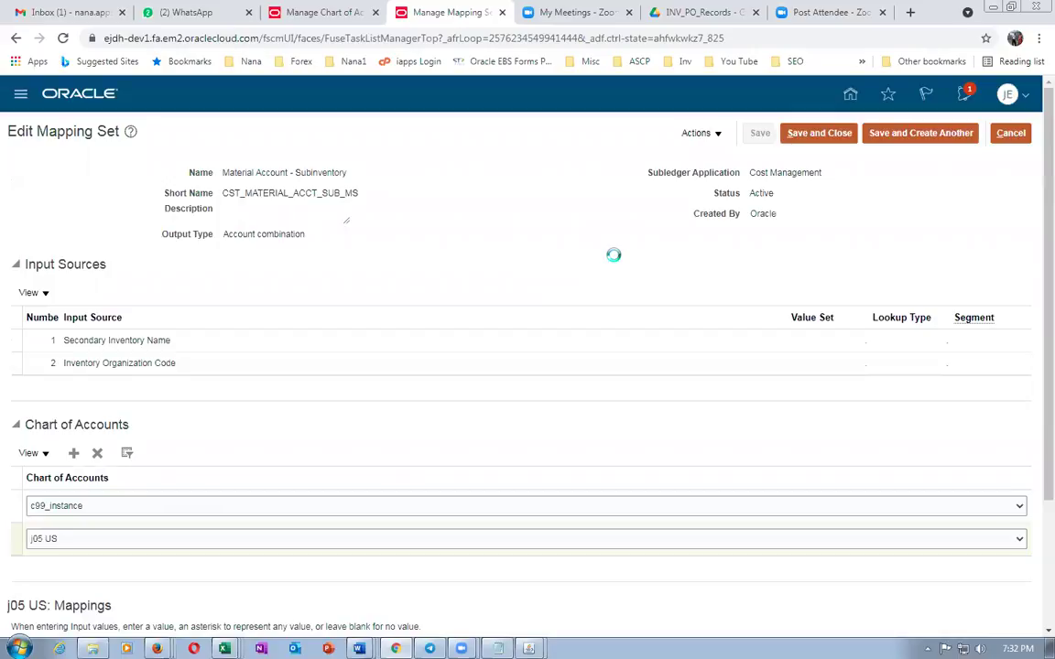
{"action": "scroll", "coordinate": [614, 255], "scroll_direction": "down", "scroll_amount": 3}
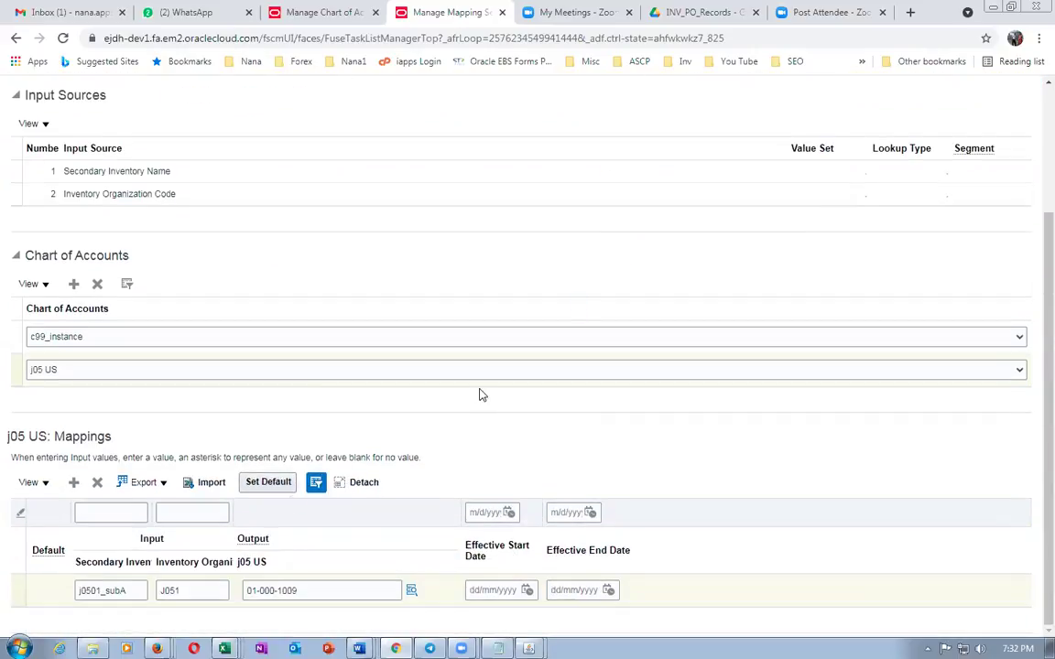
{"action": "scroll", "coordinate": [146, 586], "scroll_direction": "down", "scroll_amount": 3}
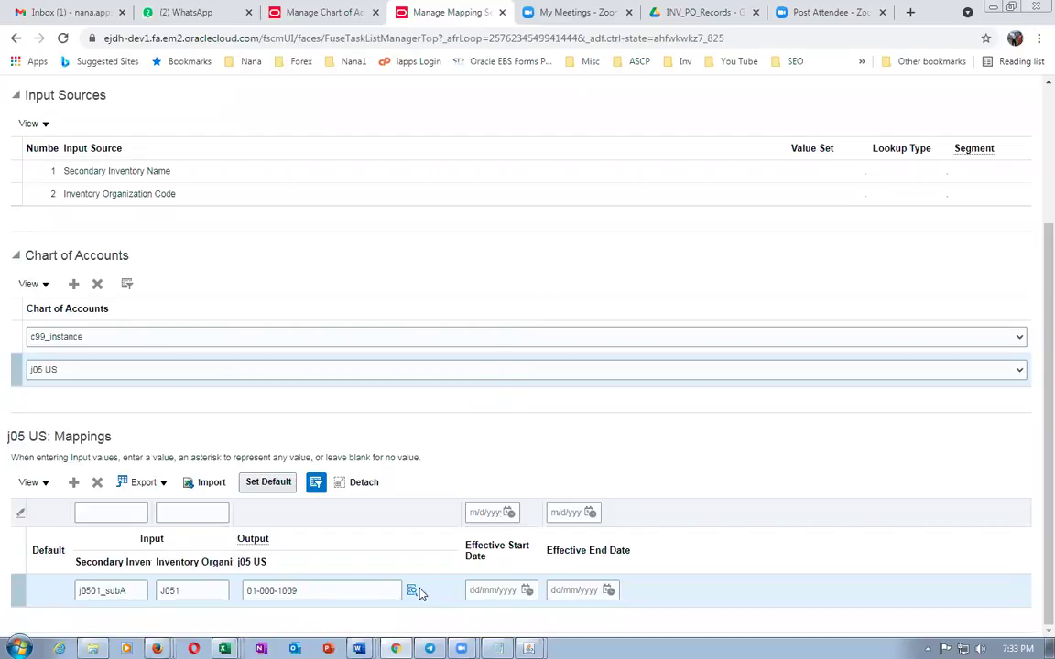
Save and close the mapping set, check the Asset Item into Expense row, and reopen Material Account - Subinventory
{"action": "scroll", "coordinate": [733, 285], "scroll_direction": "up", "scroll_amount": 2}
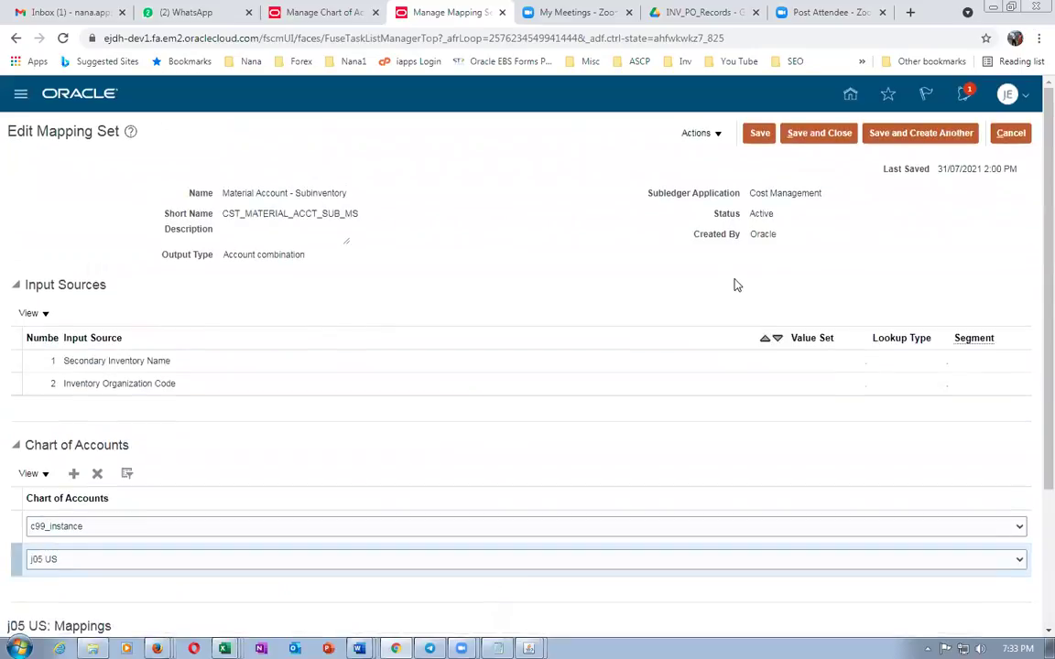
{"action": "left_click", "coordinate": [819, 135]}
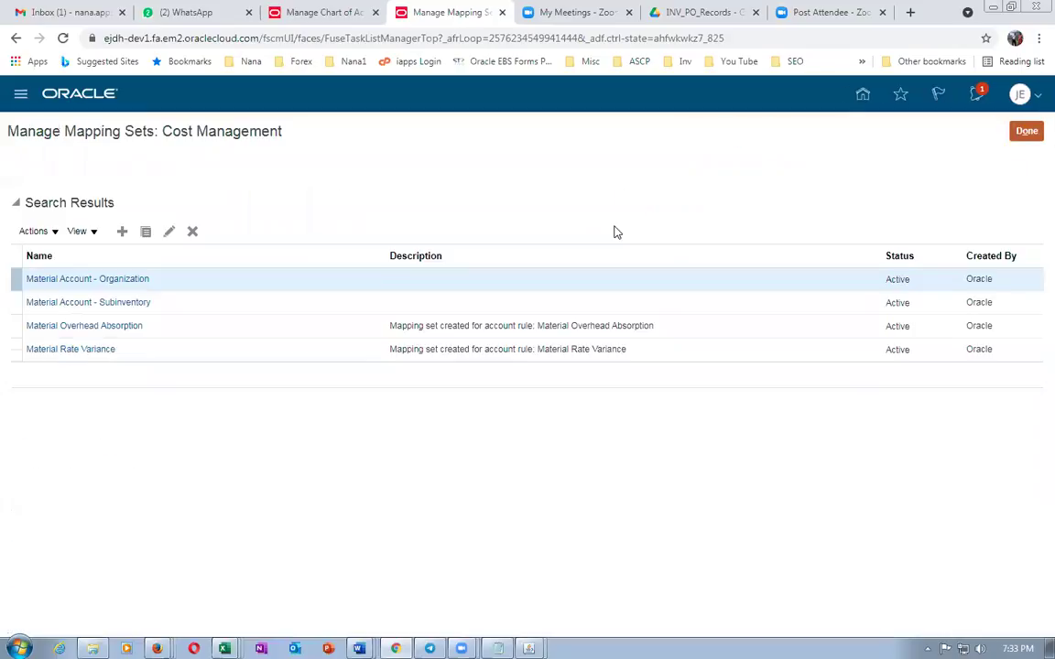
{"action": "key", "text": "alt+Tab"}
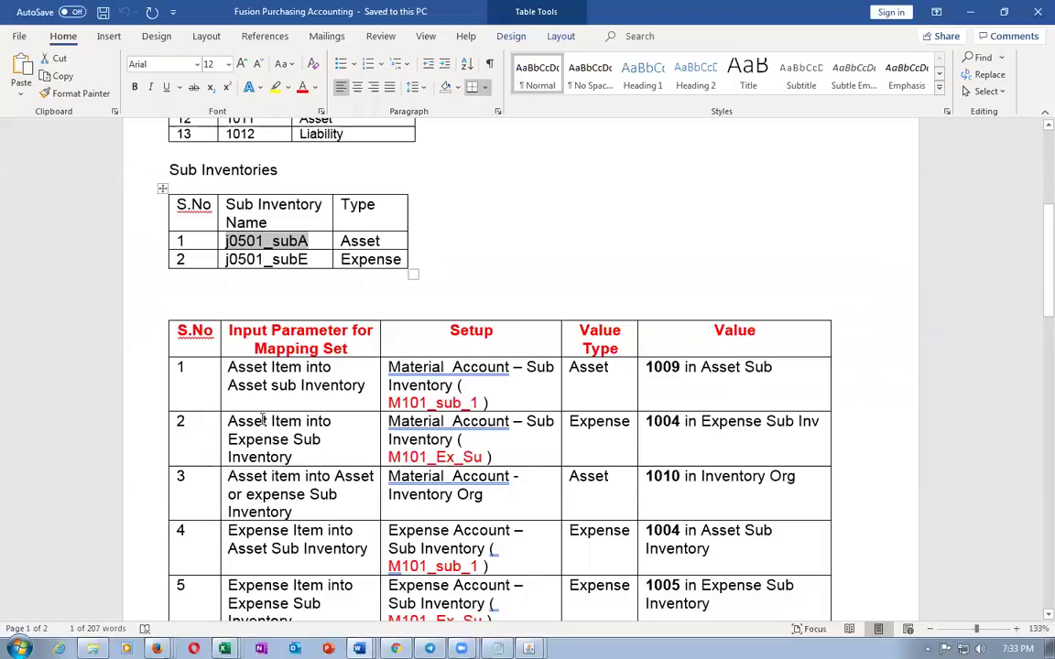
{"action": "left_click_drag", "start_coordinate": [262, 418], "coordinate": [274, 455]}
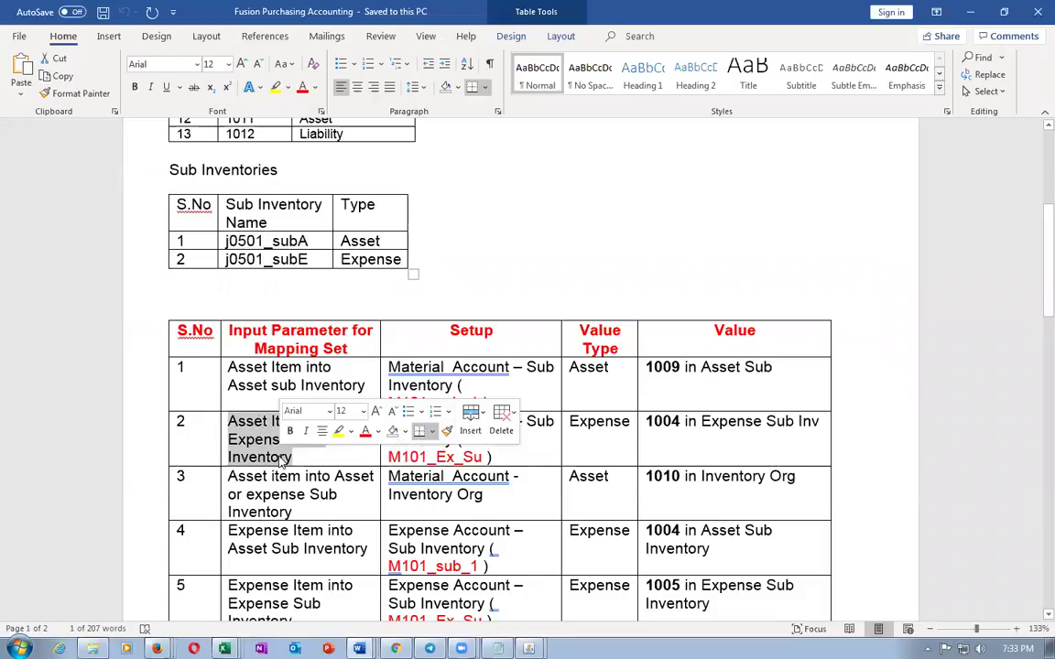
{"action": "key", "text": "alt+Tab"}
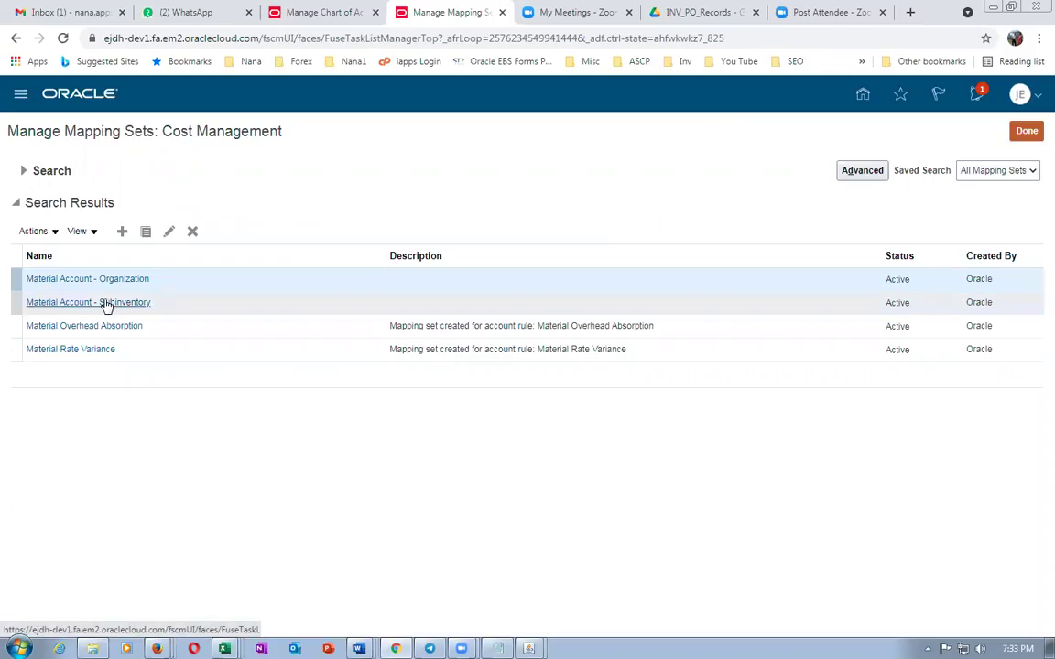
{"action": "left_click", "coordinate": [107, 303]}
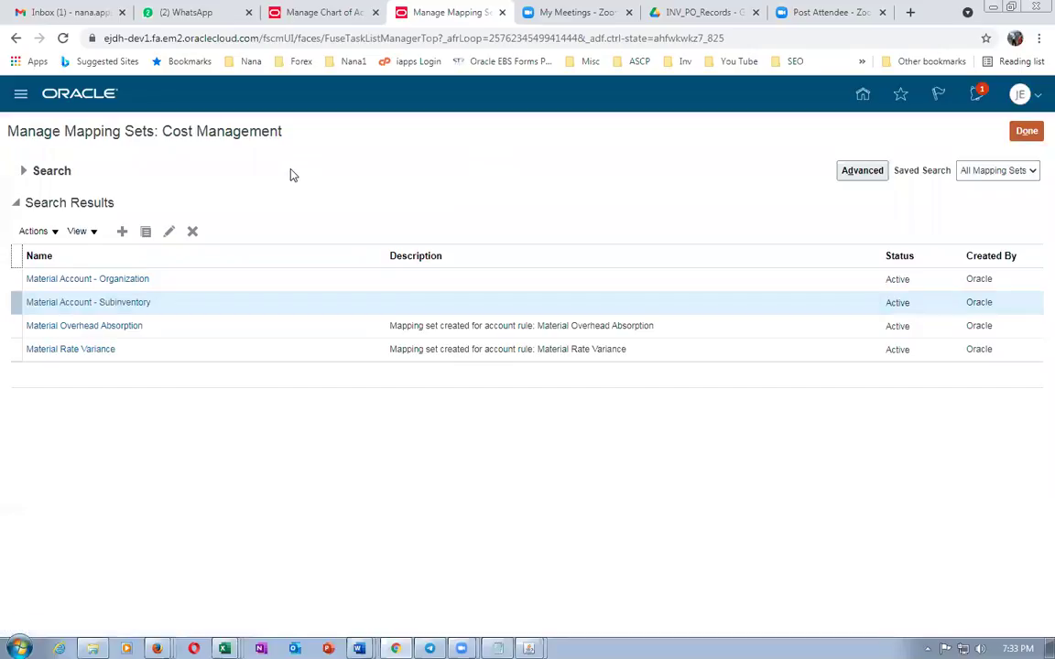
Add a new j05 US mapping row and enter subinventory j0501_subE from the notes
{"action": "scroll", "coordinate": [217, 409], "scroll_direction": "down", "scroll_amount": 3}
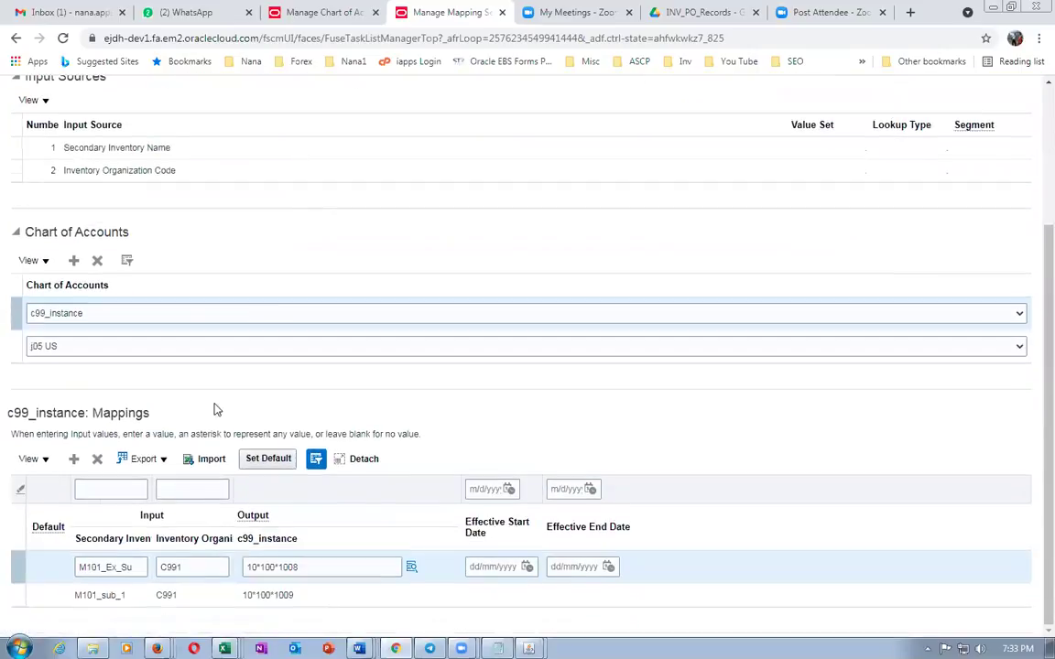
{"action": "left_click", "coordinate": [18, 348]}
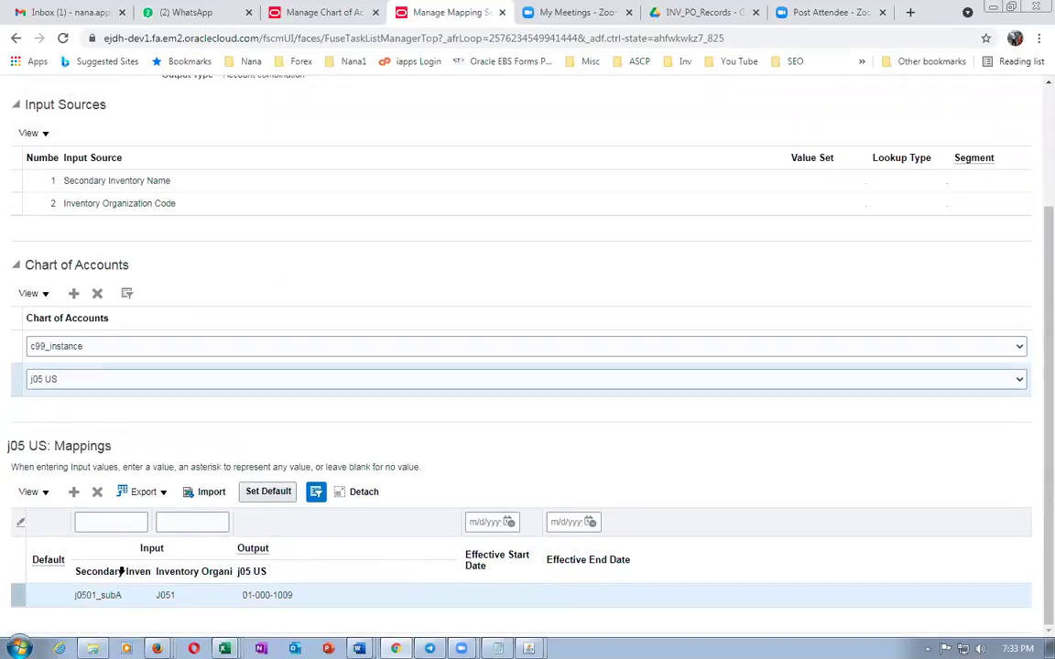
{"action": "left_click", "coordinate": [81, 495]}
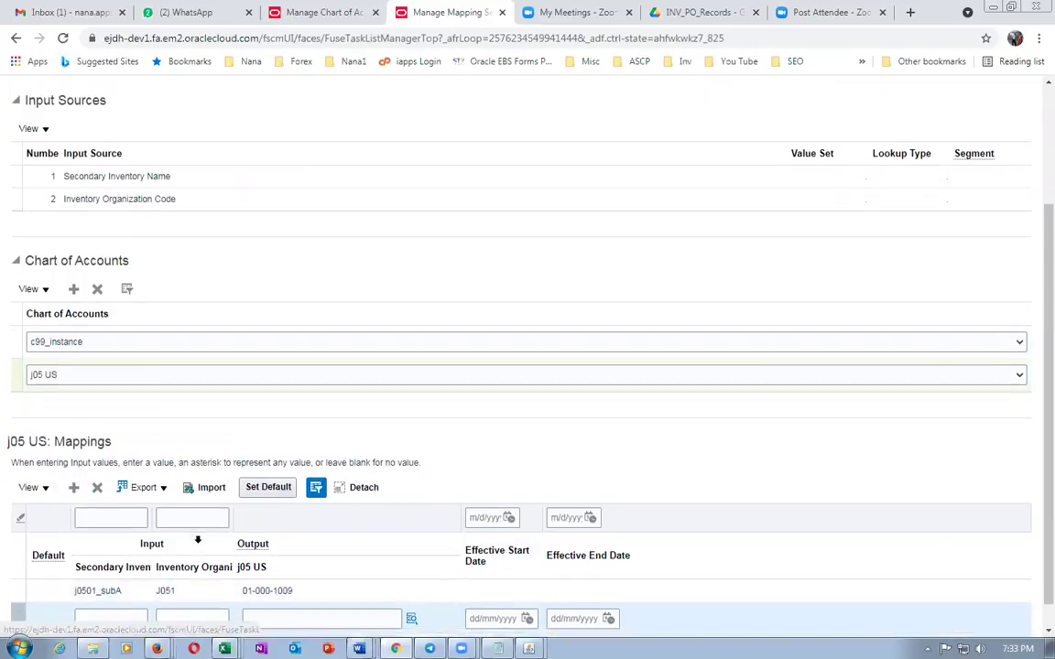
{"action": "left_click", "coordinate": [264, 589]}
{"action": "type", "text": "j0501_subA"}
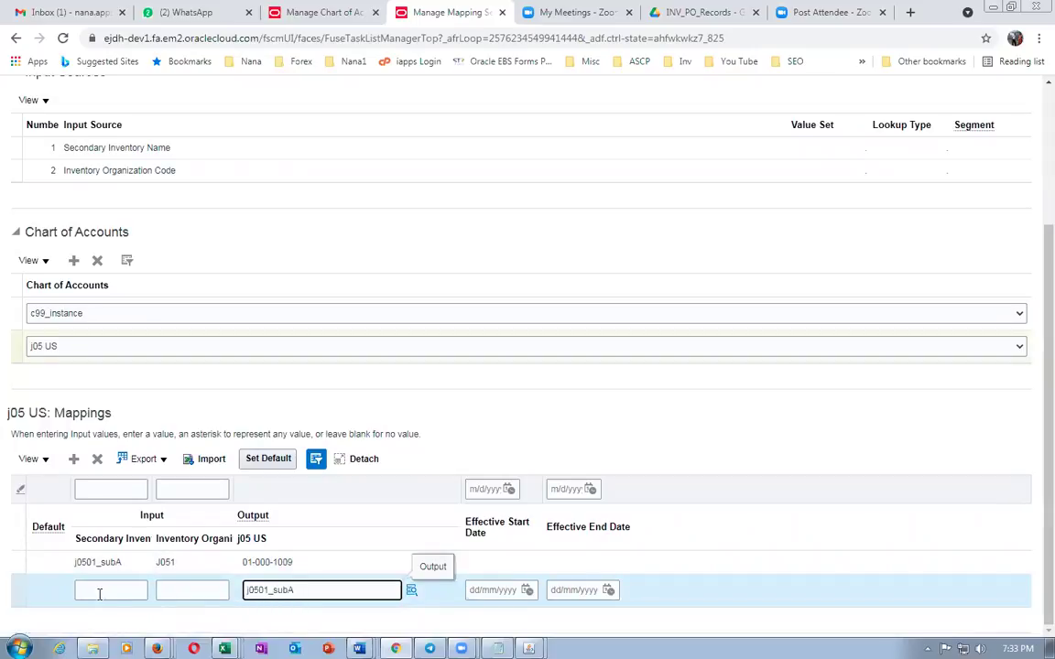
{"action": "key", "text": "alt+Tab"}
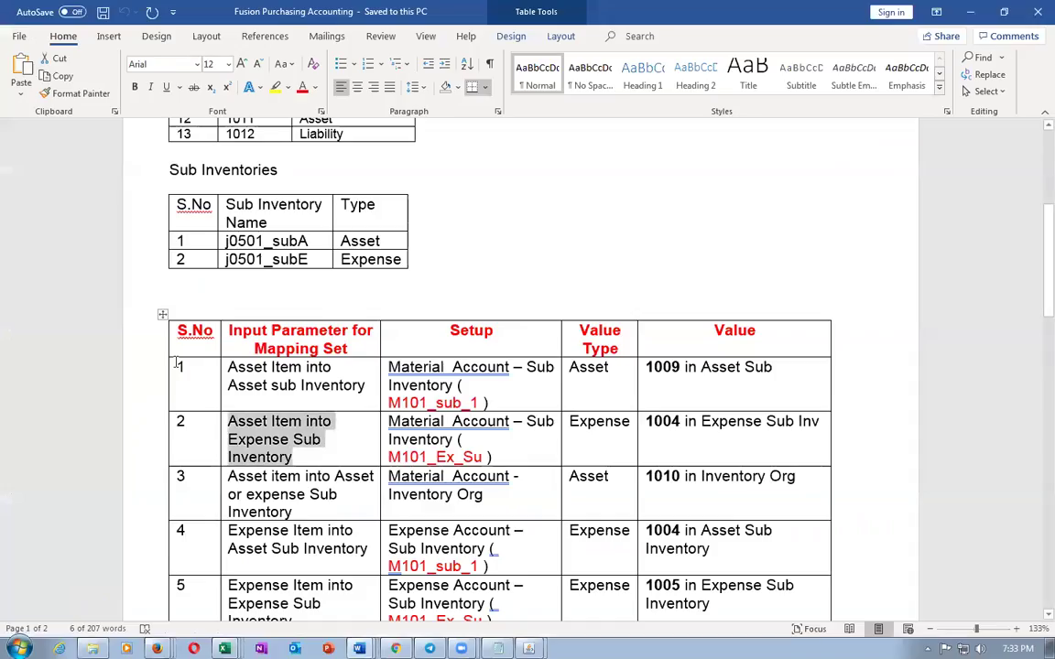
{"action": "double_click", "coordinate": [266, 259]}
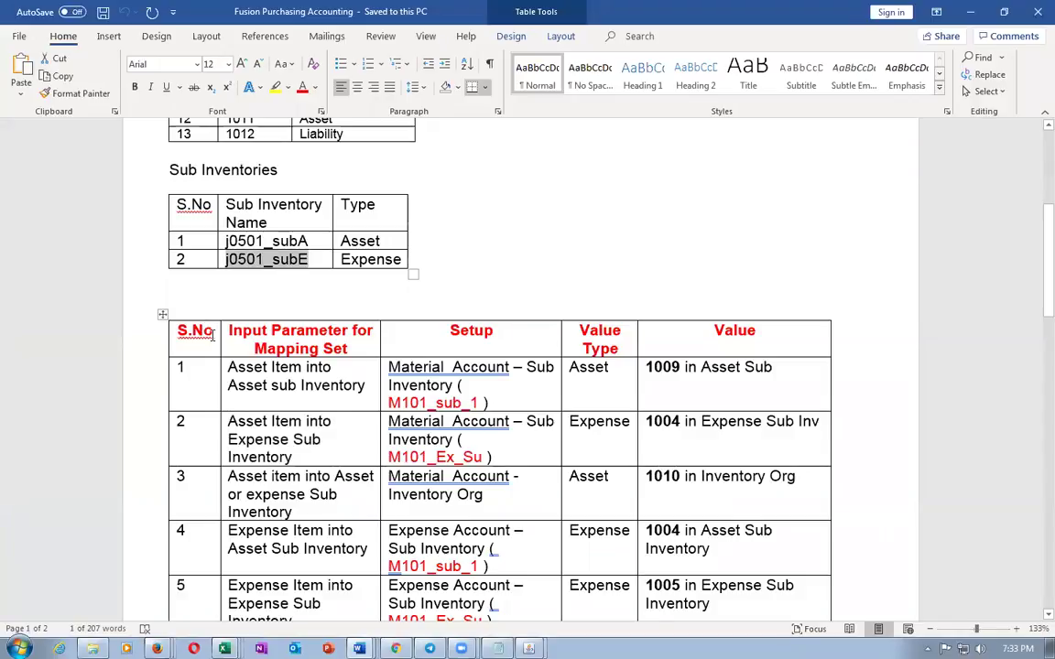
{"action": "key", "text": "alt+Tab"}
{"action": "left_click", "coordinate": [663, 425]}
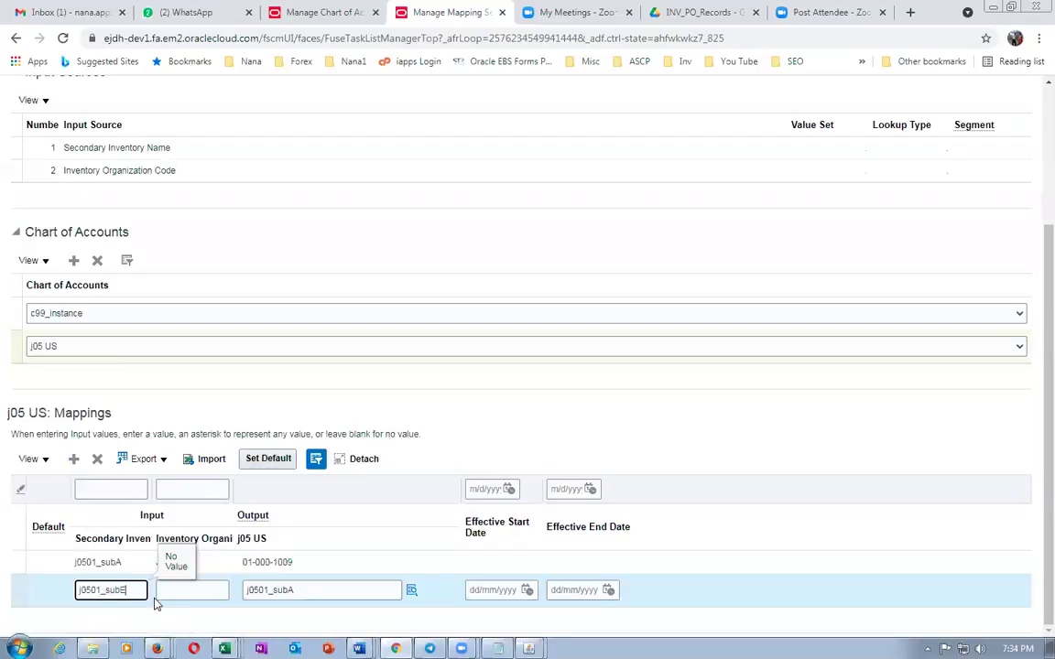
Set the row's organization J051 and output account 01-000-1004, correcting the mistyped 1010
{"action": "left_click", "coordinate": [160, 589]}
{"action": "type", "text": "J051"}
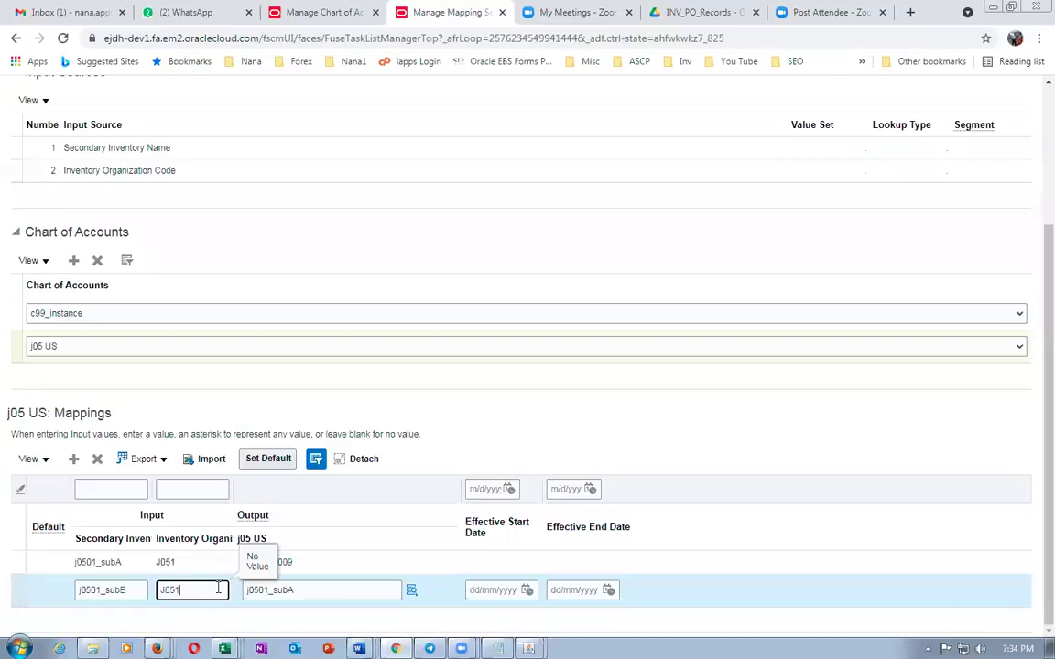
{"action": "key", "text": "Tab"}
{"action": "type", "text": "01-00"}
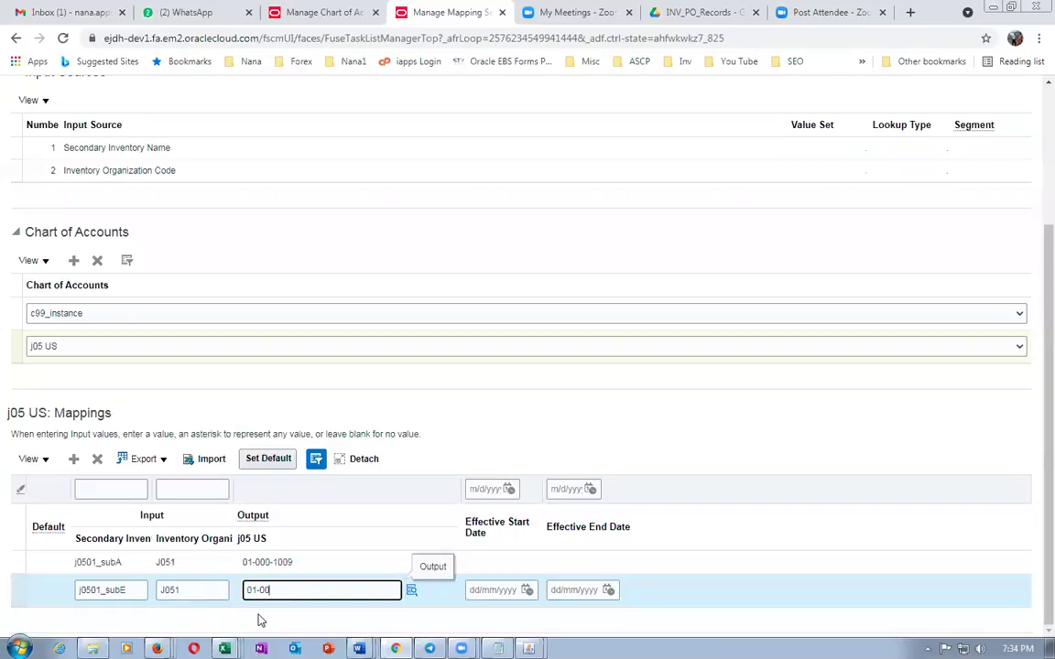
{"action": "type", "text": "0-1010"}
{"action": "key", "text": "Tab"}
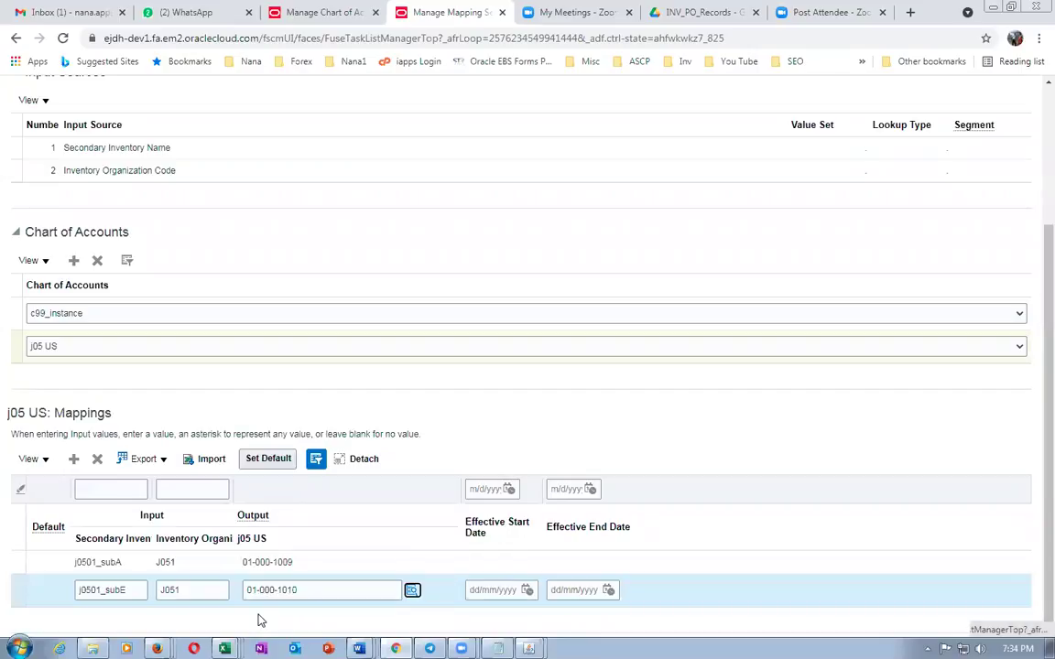
{"action": "key", "text": "alt+Tab"}
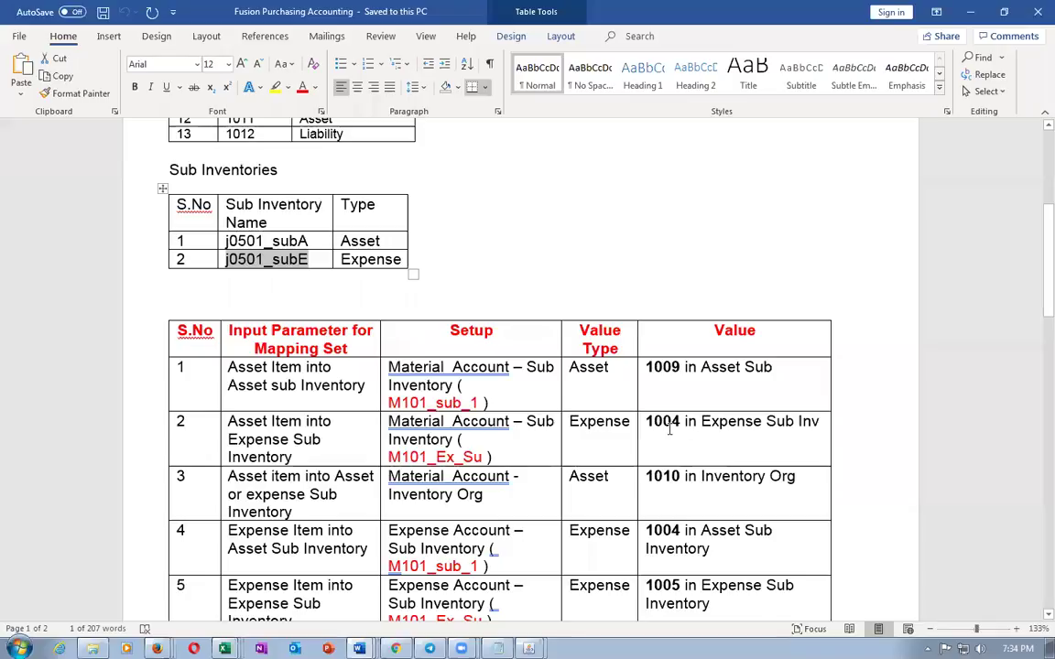
{"action": "key", "text": "alt+Tab"}
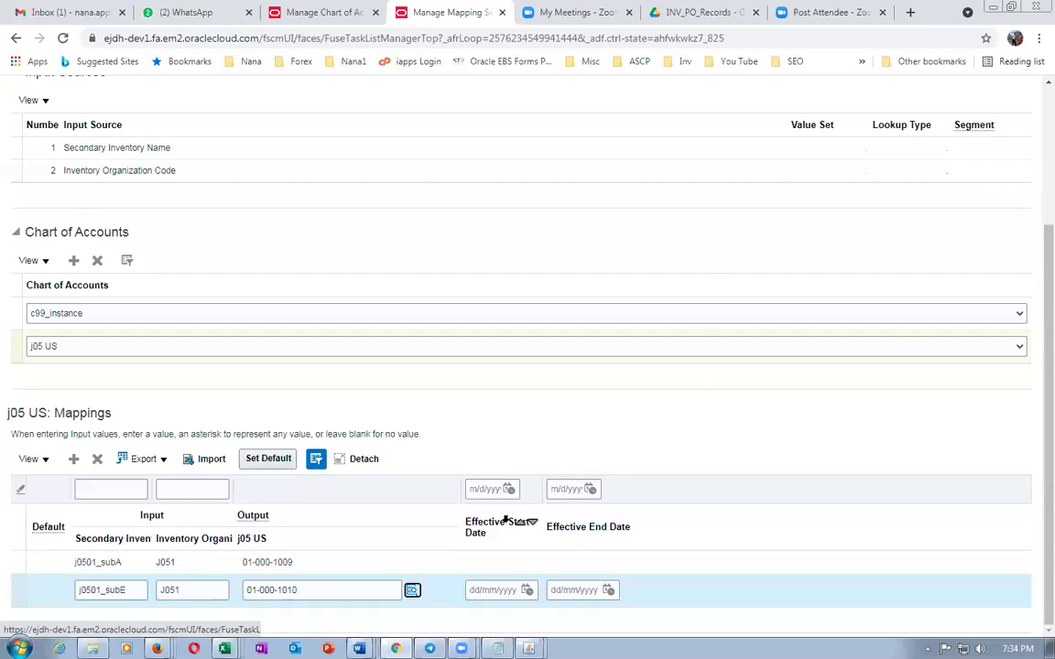
{"action": "left_click", "coordinate": [313, 591]}
{"action": "key", "text": "BackSpace"}
{"action": "key", "text": "BackSpace"}
{"action": "type", "text": "04"}
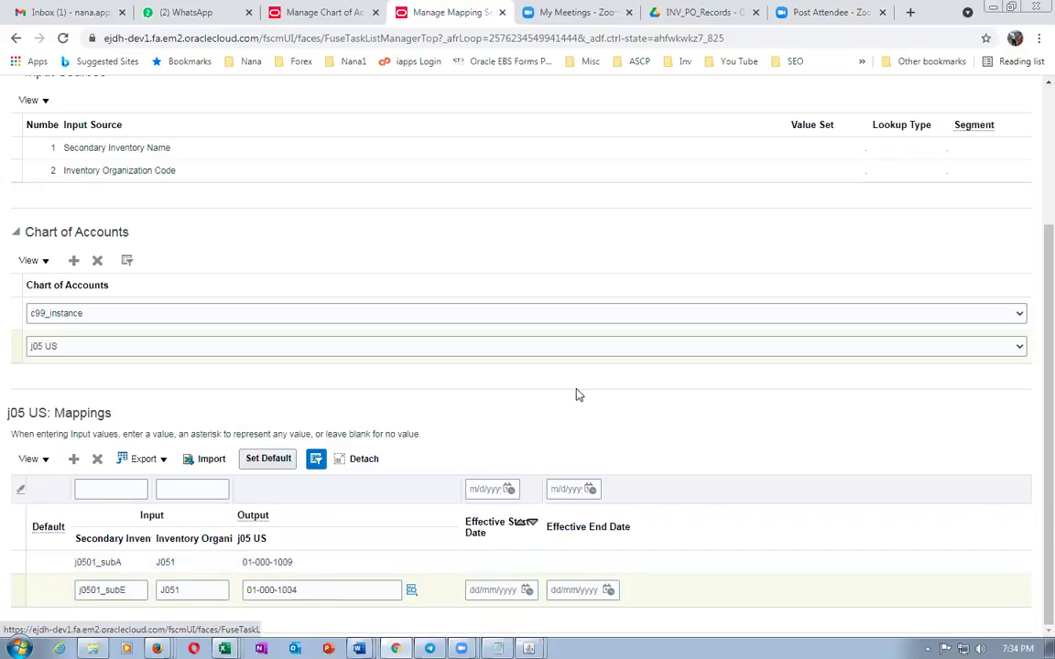
Save and close the mapping set, then reopen its j05 US mappings to verify both rows
{"action": "scroll", "coordinate": [563, 426], "scroll_direction": "up", "scroll_amount": 5}
{"action": "left_click", "coordinate": [819, 133]}
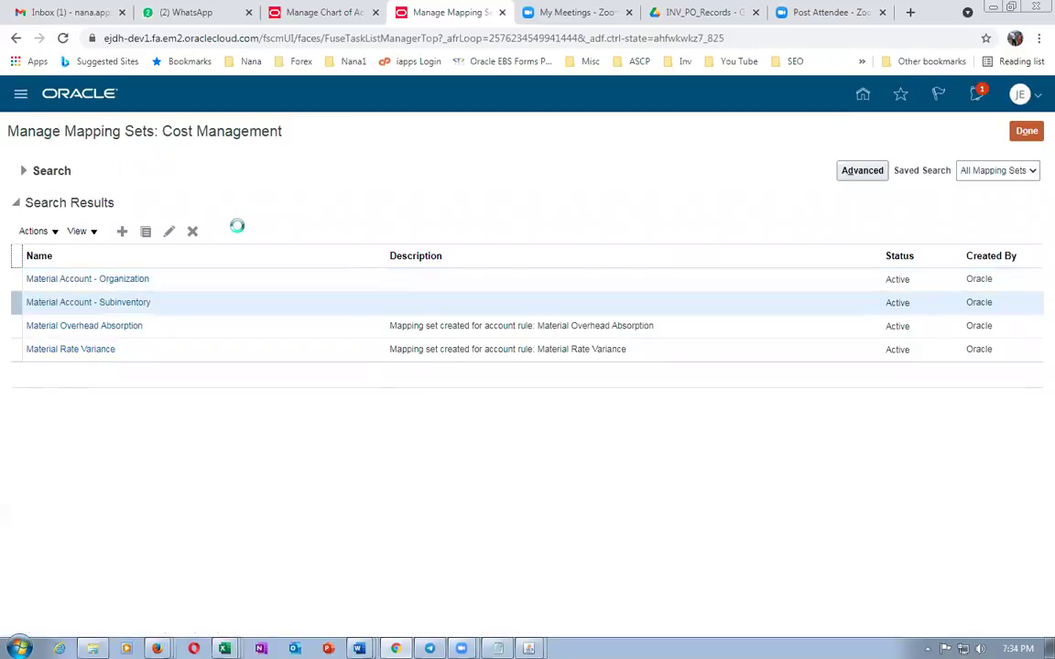
{"action": "scroll", "coordinate": [238, 229], "scroll_direction": "down", "scroll_amount": 3}
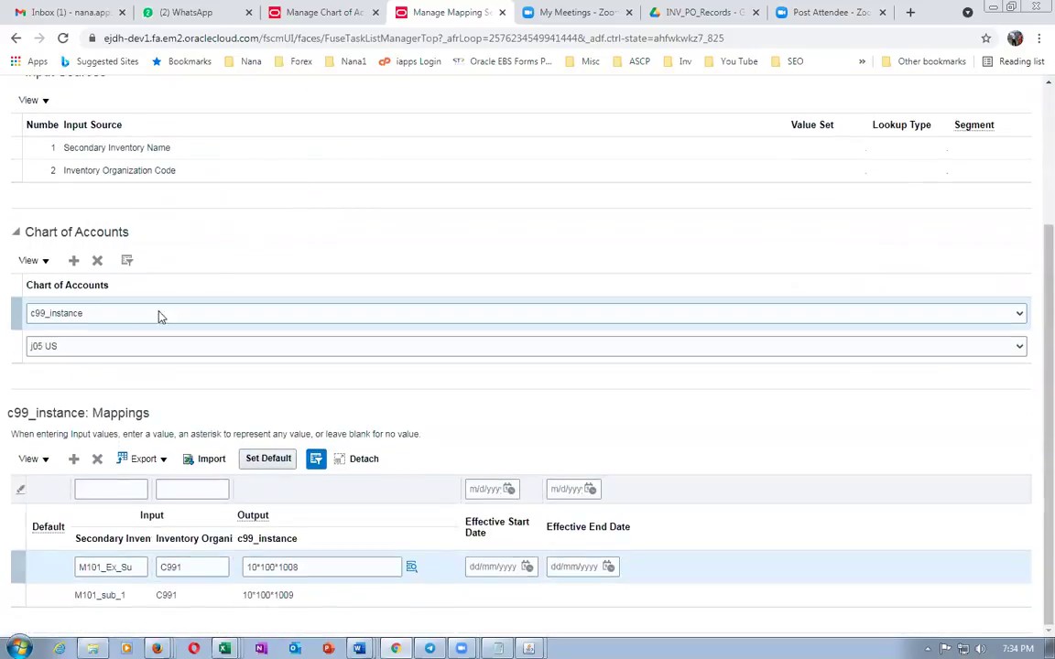
{"action": "left_click", "coordinate": [15, 346]}
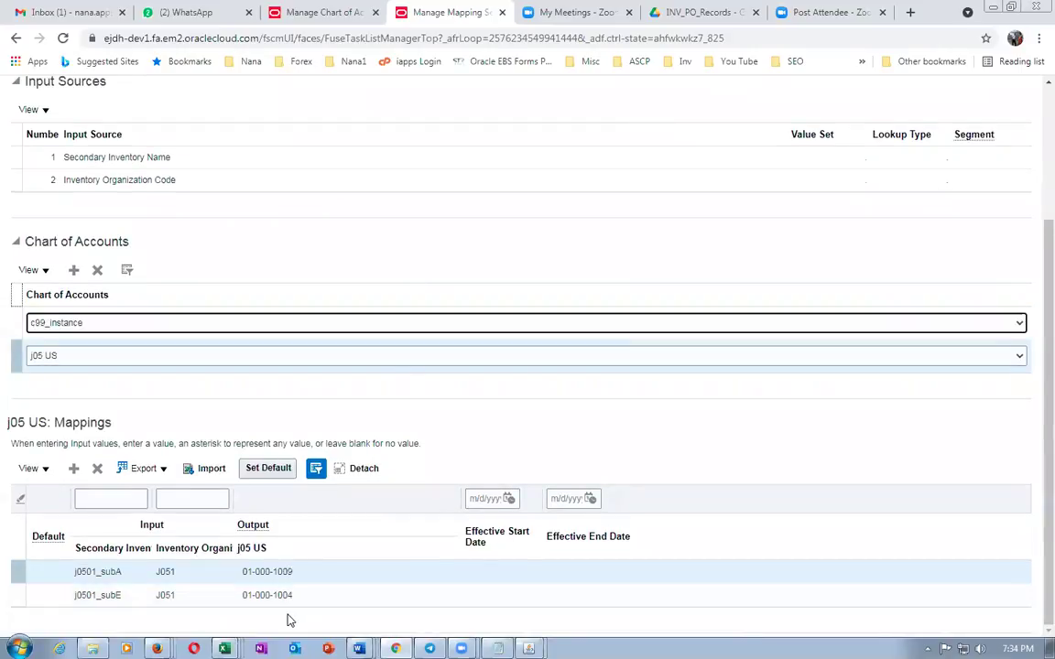
{"action": "scroll", "coordinate": [767, 247], "scroll_direction": "up", "scroll_amount": 3}
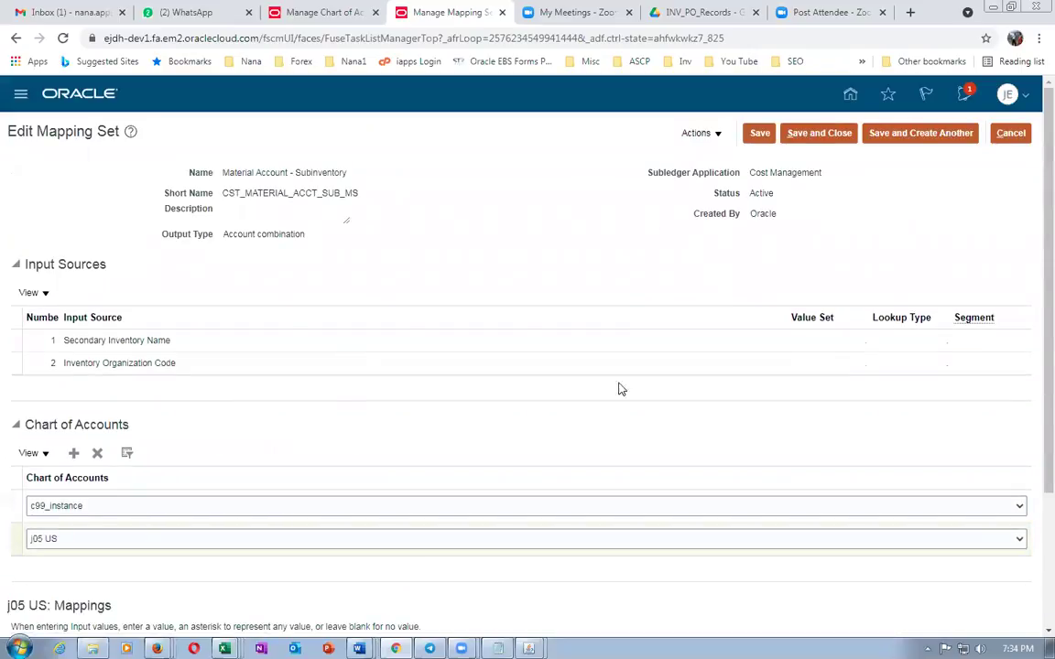
Cancel out of the Subinventory mapping set and review row 3's Material Account - Inventory Org (1010) setup
{"action": "left_click", "coordinate": [1019, 133]}
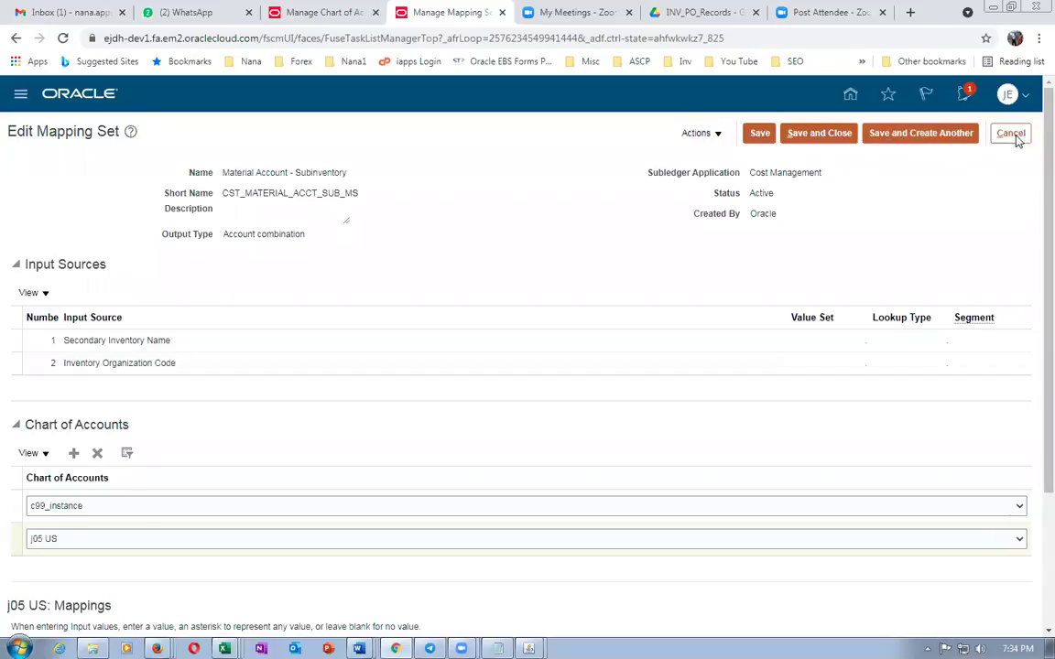
{"action": "key", "text": "alt+Tab"}
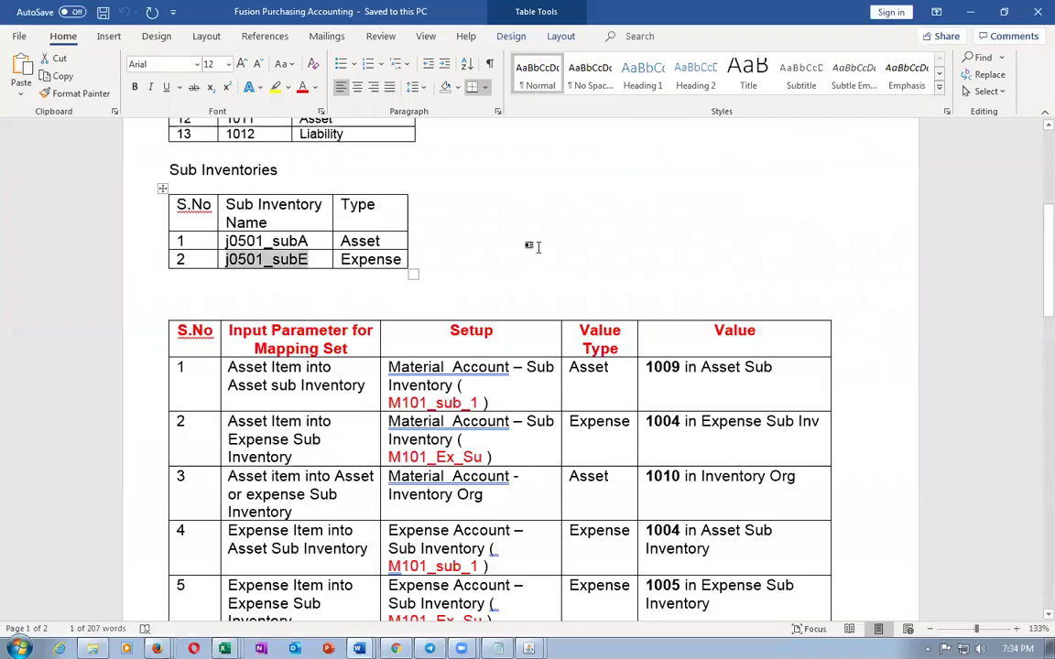
{"action": "left_click", "coordinate": [142, 396]}
{"action": "left_click_drag", "start_coordinate": [142, 396], "coordinate": [131, 429]}
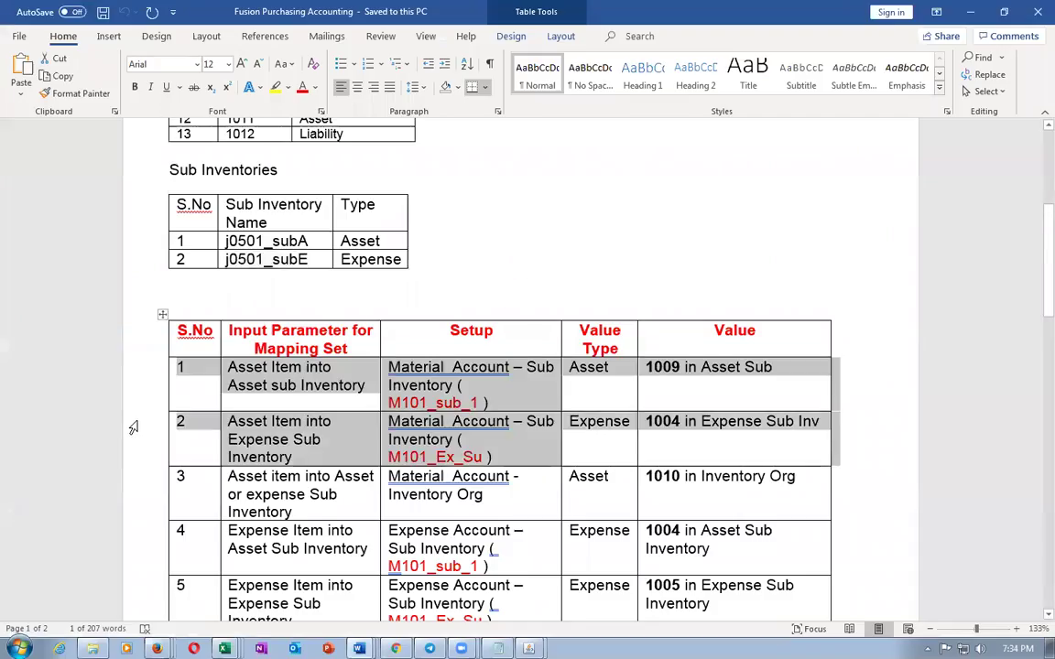
{"action": "left_click", "coordinate": [130, 492]}
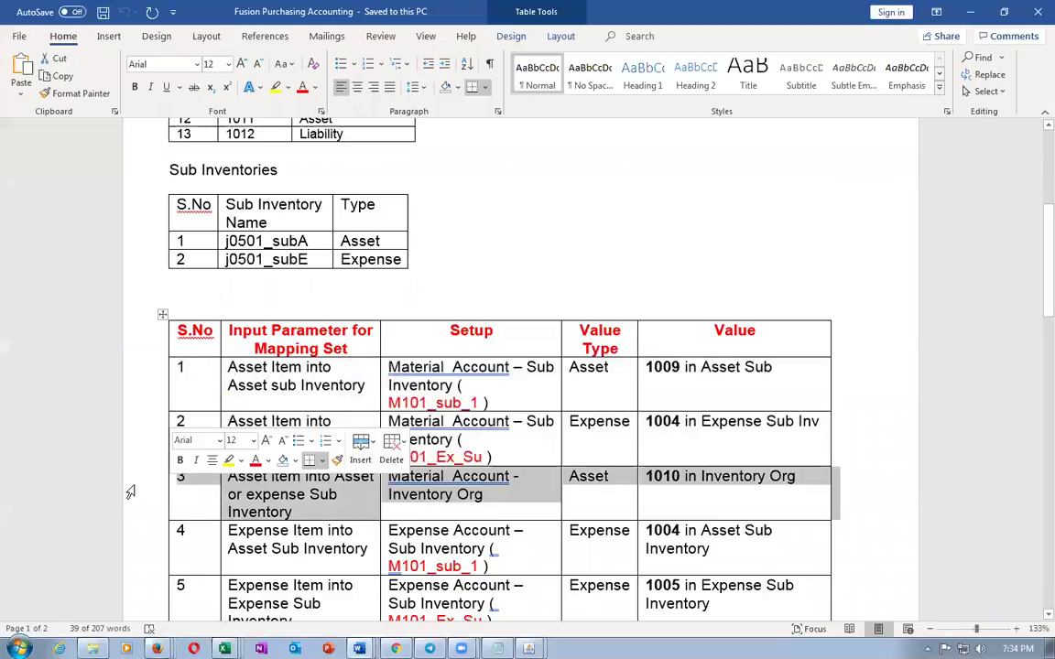
{"action": "left_click", "coordinate": [312, 499]}
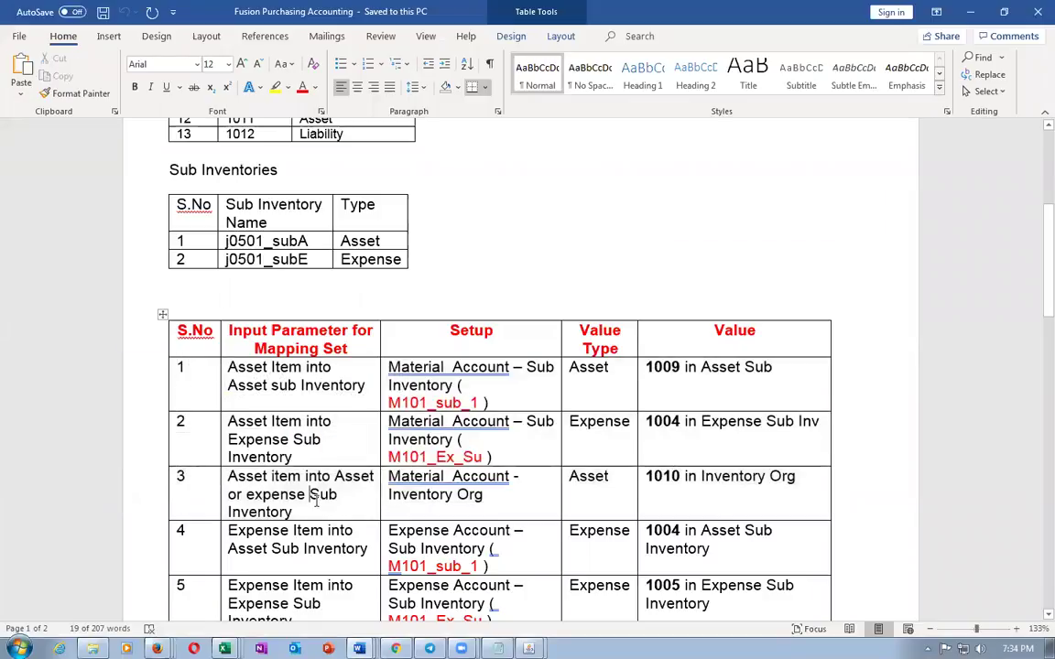
{"action": "left_click", "coordinate": [308, 385]}
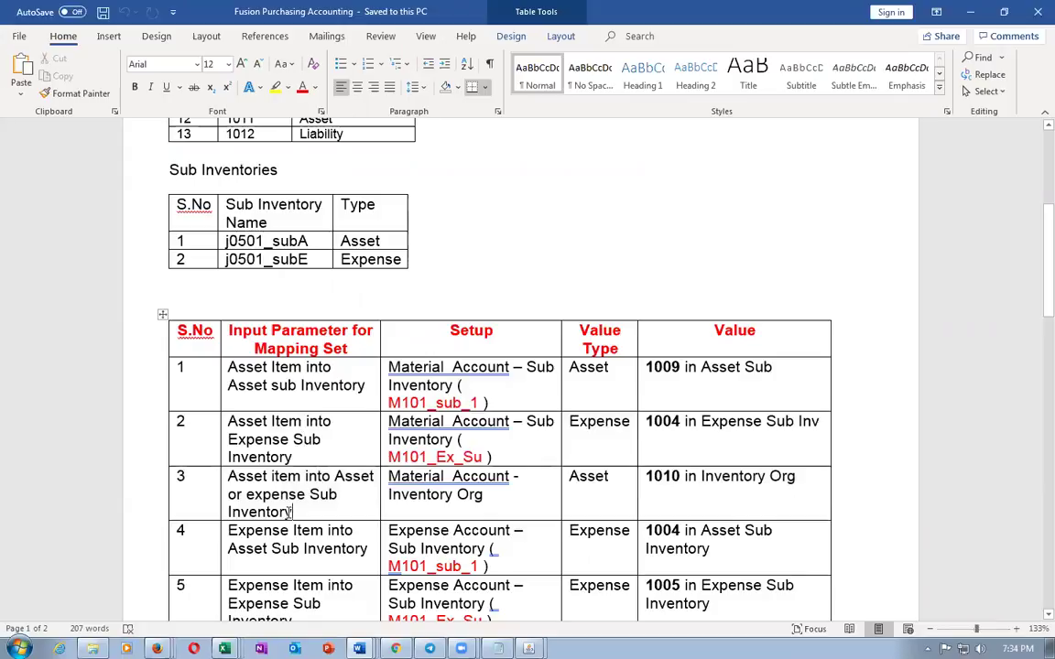
{"action": "left_click_drag", "start_coordinate": [406, 481], "coordinate": [425, 502]}
{"action": "key", "text": "alt+Tab"}
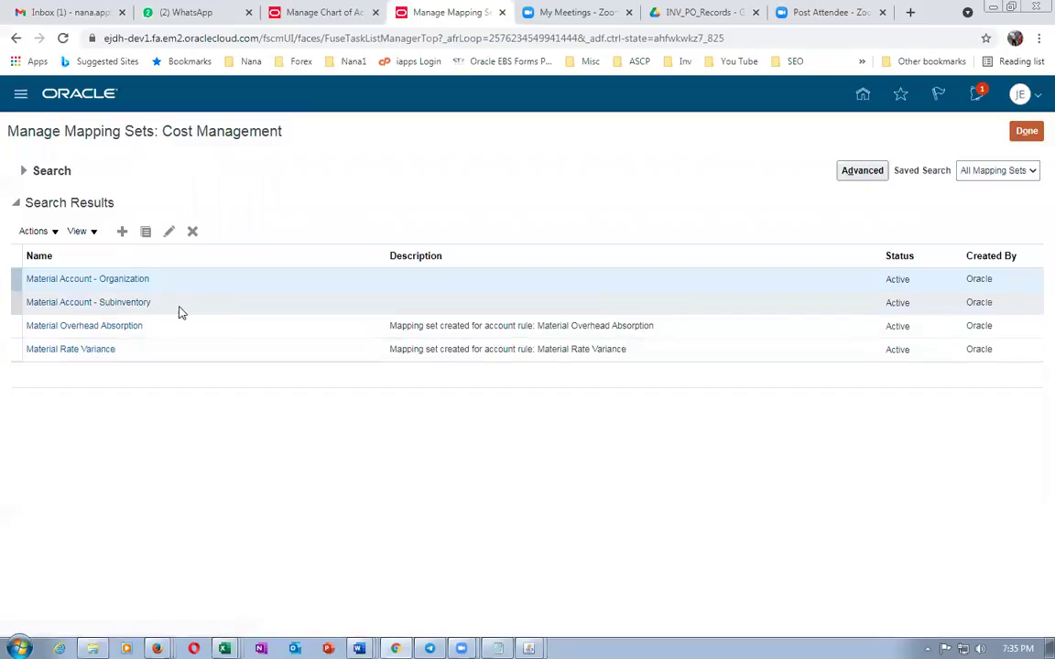
Open Material Account - Organization, check its empty j05 US mappings, and cancel out
{"action": "left_click", "coordinate": [116, 279]}
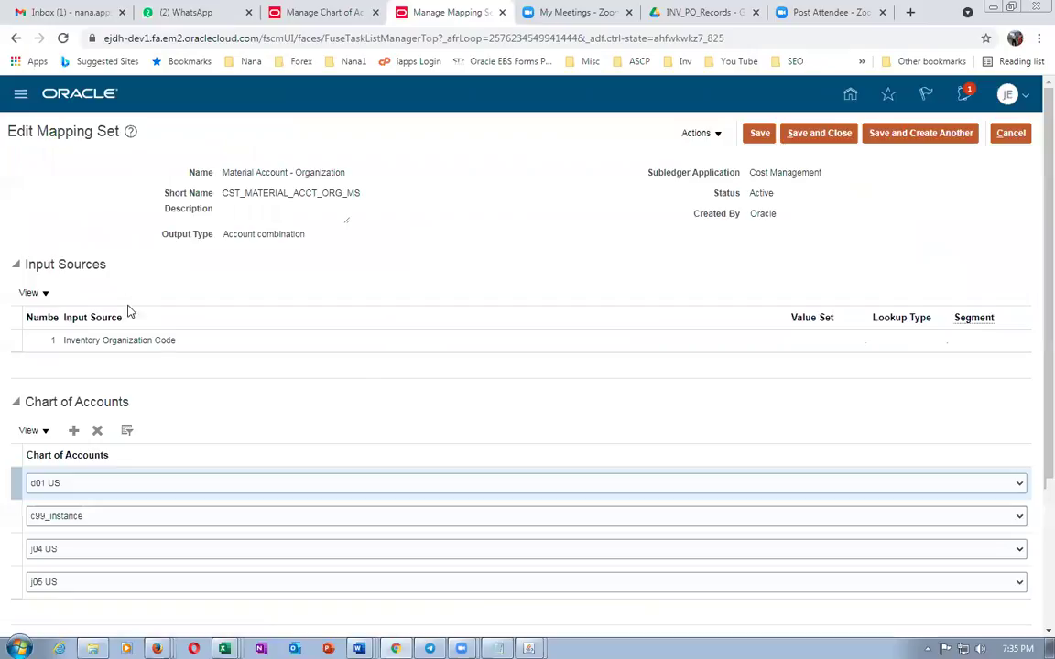
{"action": "scroll", "coordinate": [179, 423], "scroll_direction": "down", "scroll_amount": 2}
{"action": "left_click", "coordinate": [21, 436]}
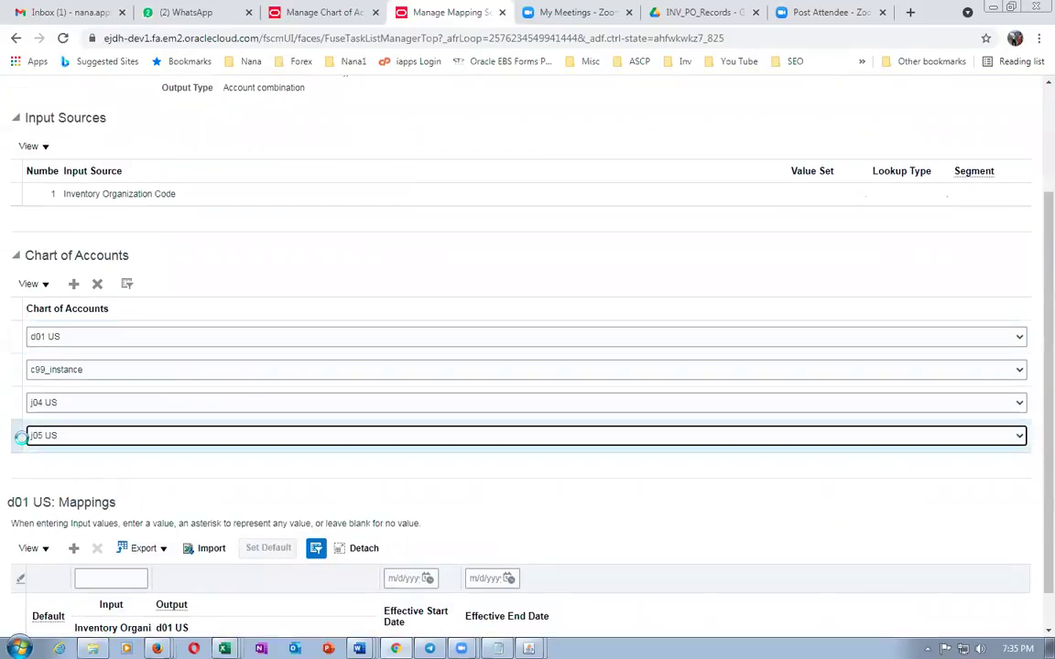
{"action": "scroll", "coordinate": [1031, 522], "scroll_direction": "down", "scroll_amount": 1}
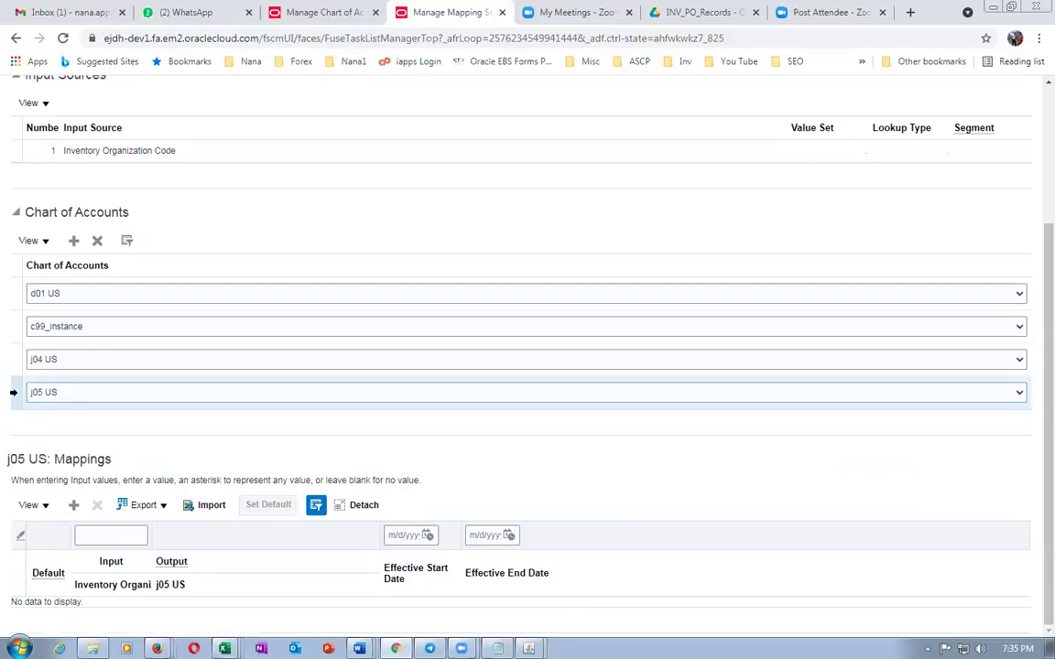
{"action": "scroll", "coordinate": [123, 401], "scroll_direction": "up", "scroll_amount": 3}
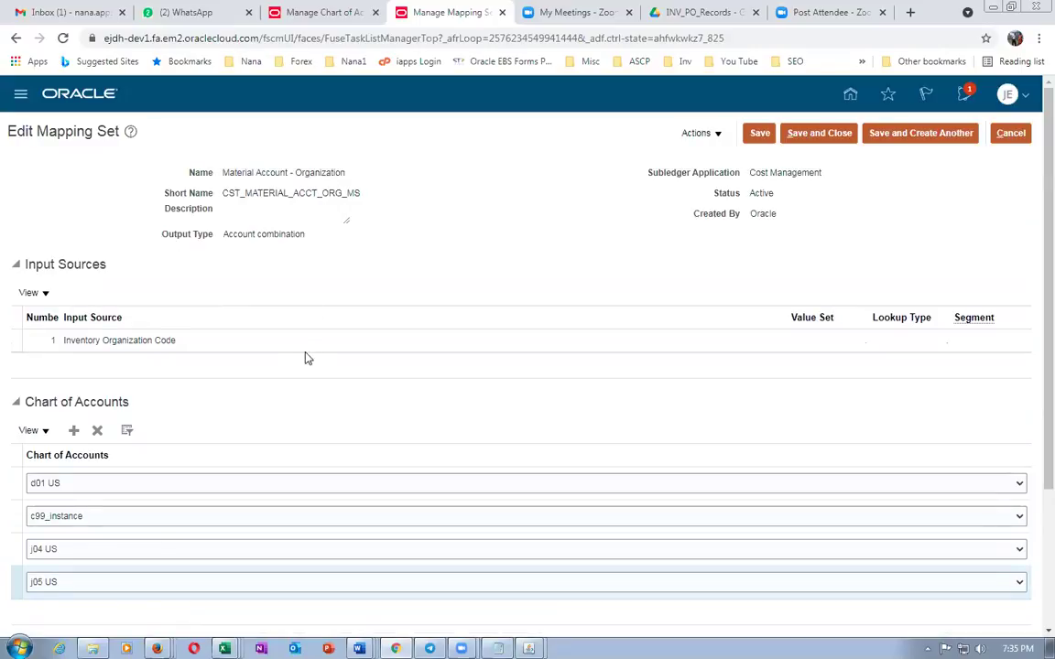
{"action": "scroll", "coordinate": [301, 360], "scroll_direction": "down", "scroll_amount": 2}
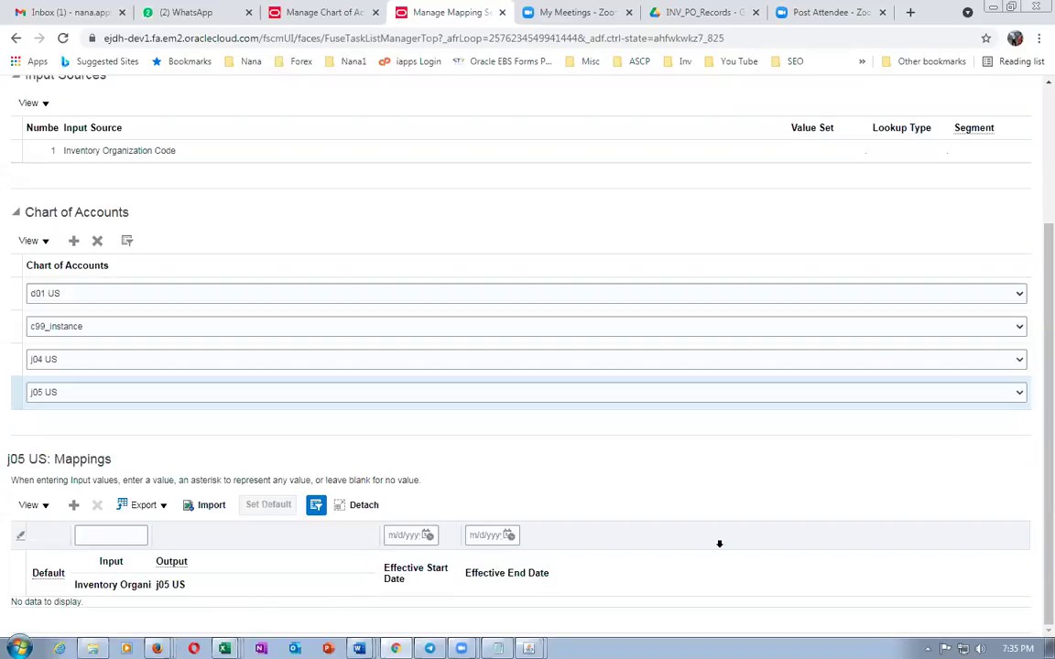
{"action": "scroll", "coordinate": [862, 343], "scroll_direction": "up", "scroll_amount": 2}
{"action": "left_click", "coordinate": [1011, 133]}
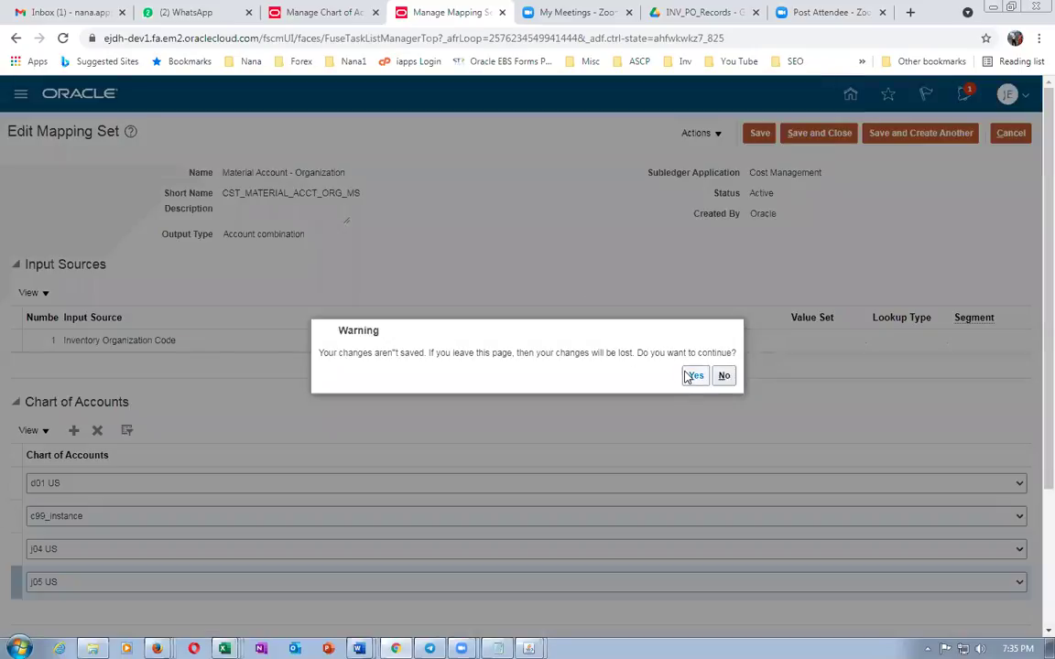
Discard the unsaved changes and search the mapping sets by name for 'material'
{"action": "left_click", "coordinate": [693, 376]}
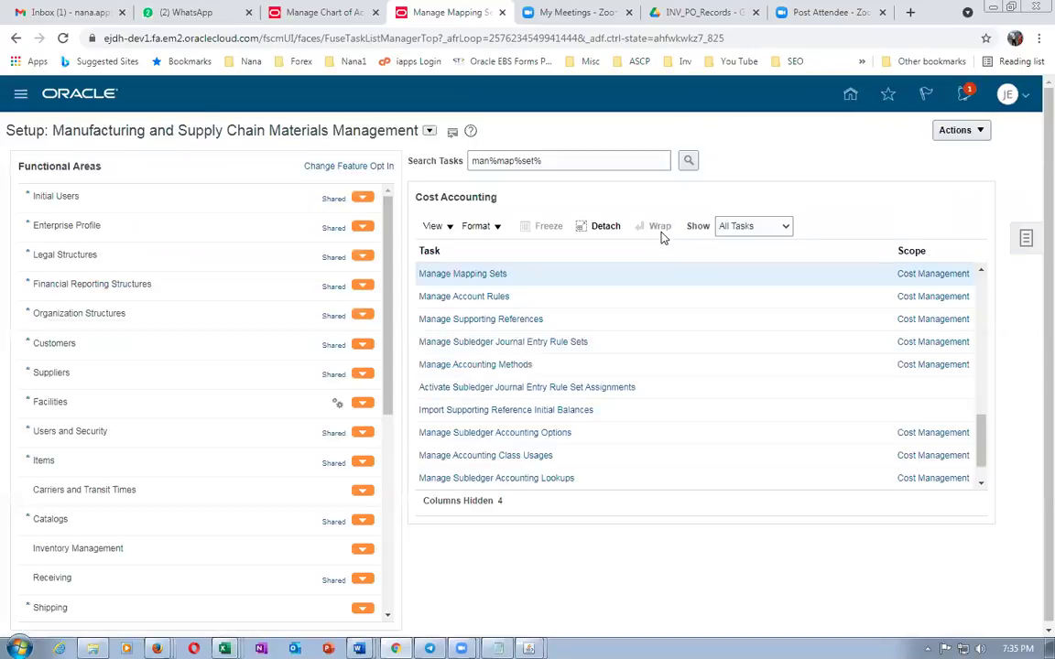
{"action": "left_click", "coordinate": [476, 274]}
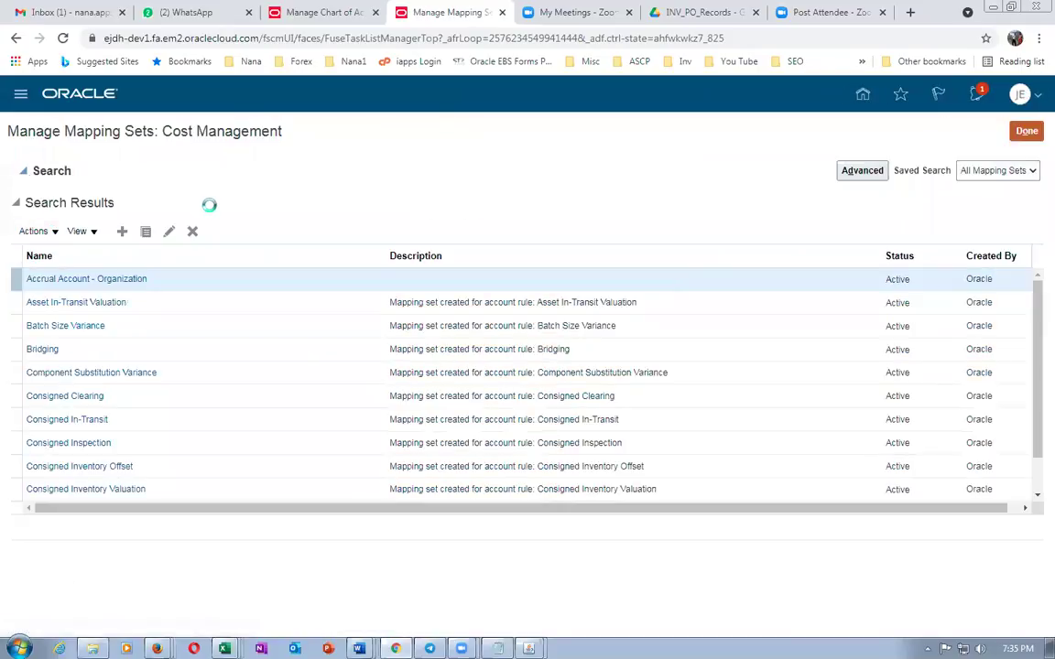
{"action": "left_click", "coordinate": [212, 200]}
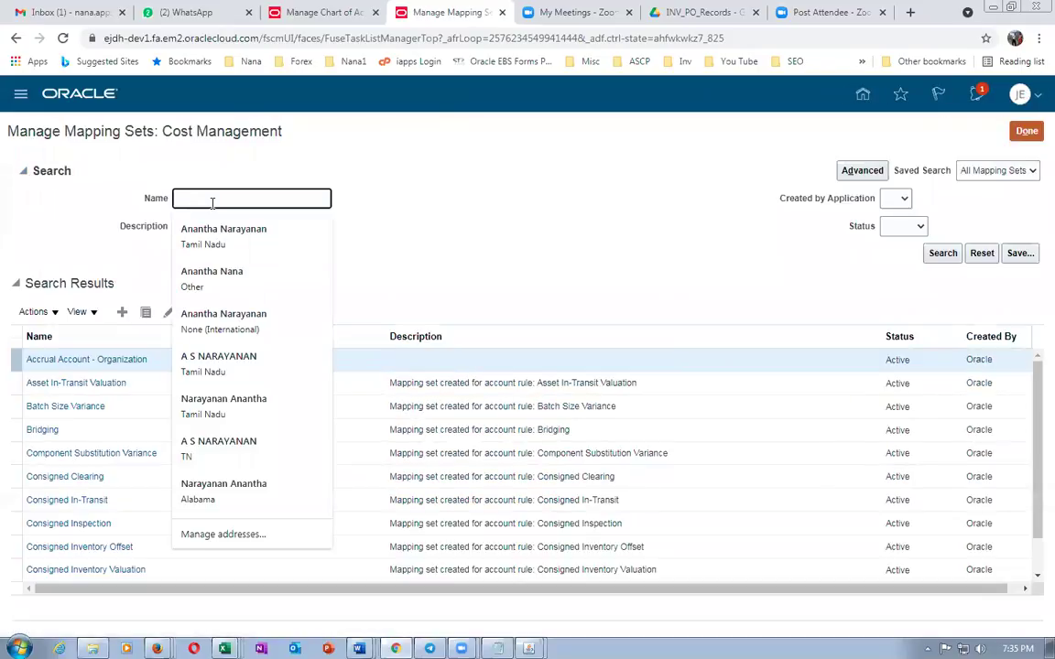
{"action": "type", "text": "mater"}
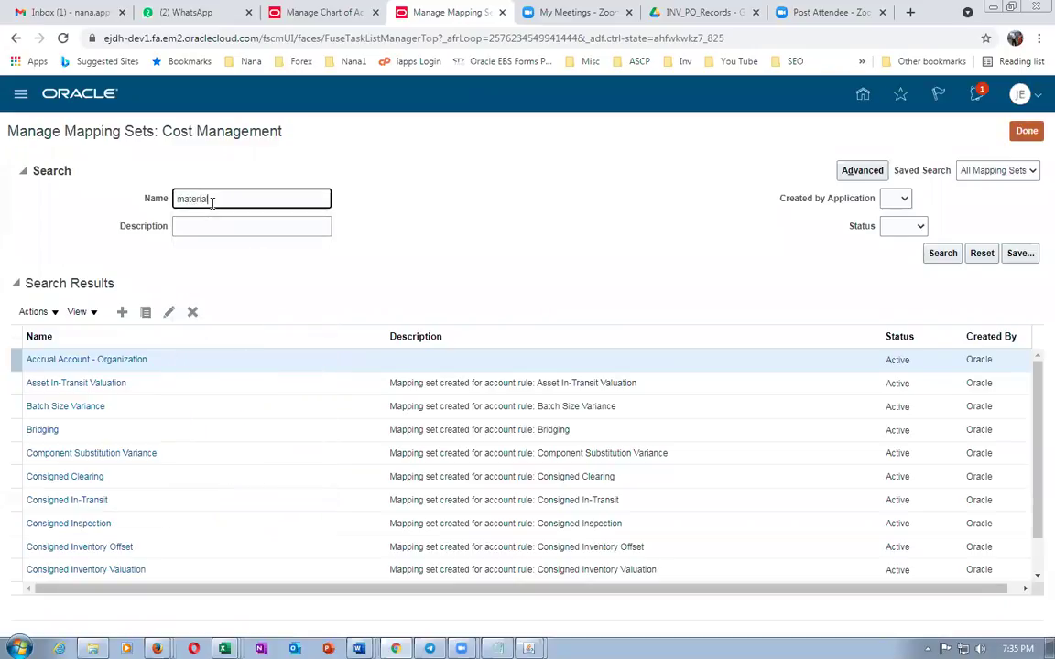
{"action": "type", "text": "ial"}
{"action": "key", "text": "Return"}
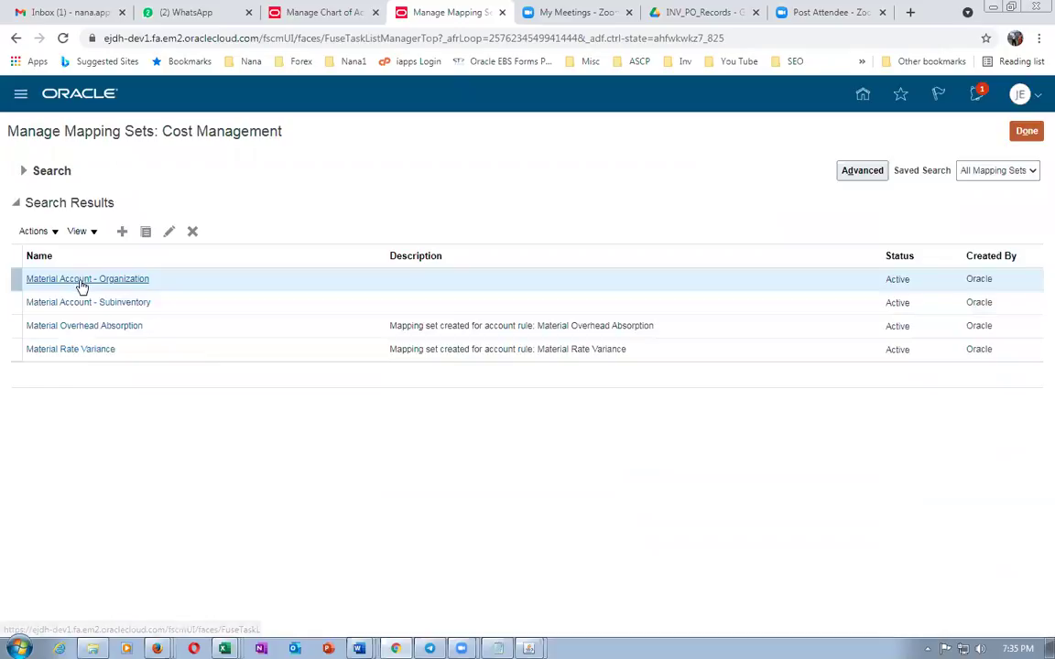
Open the Material Account - Organization set and show its j05 US mappings
{"action": "left_click", "coordinate": [83, 279]}
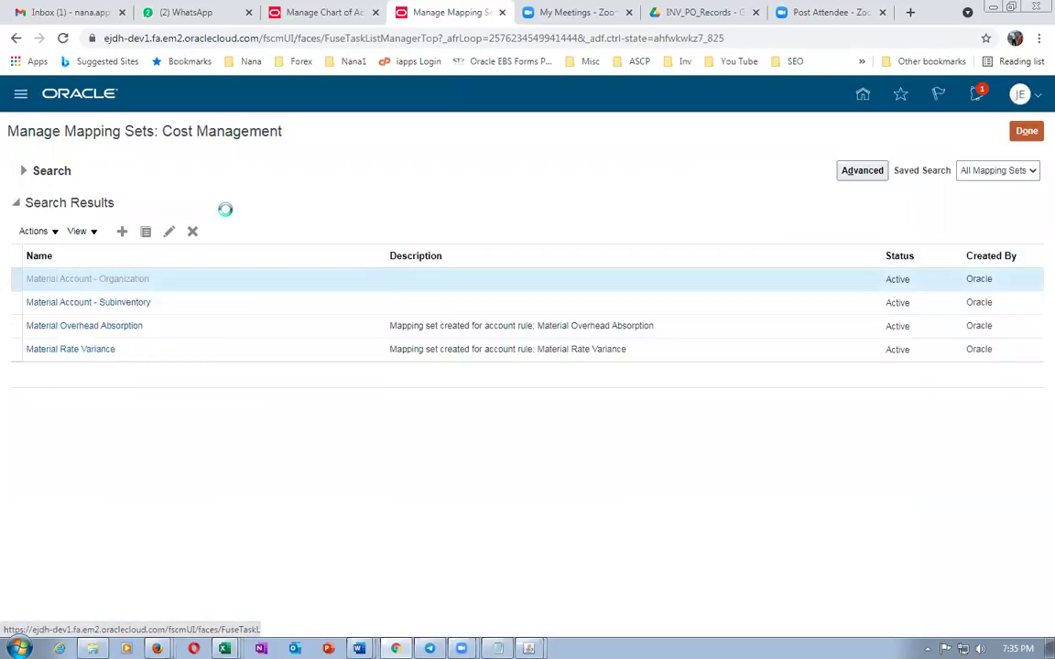
{"action": "scroll", "coordinate": [229, 210], "scroll_direction": "down", "scroll_amount": 3}
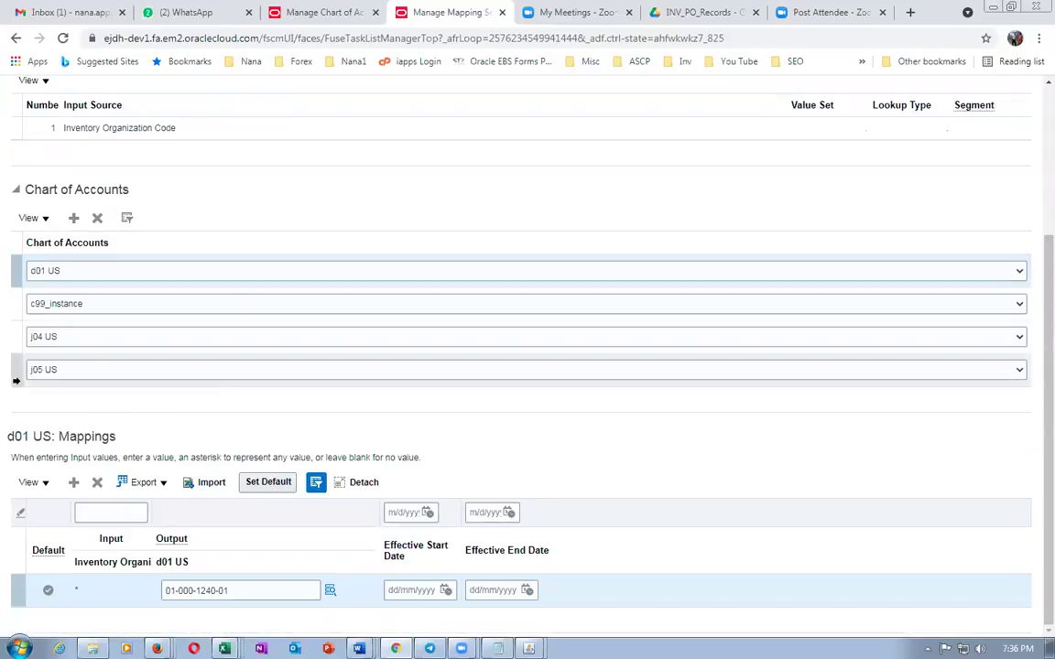
{"action": "left_click", "coordinate": [20, 373]}
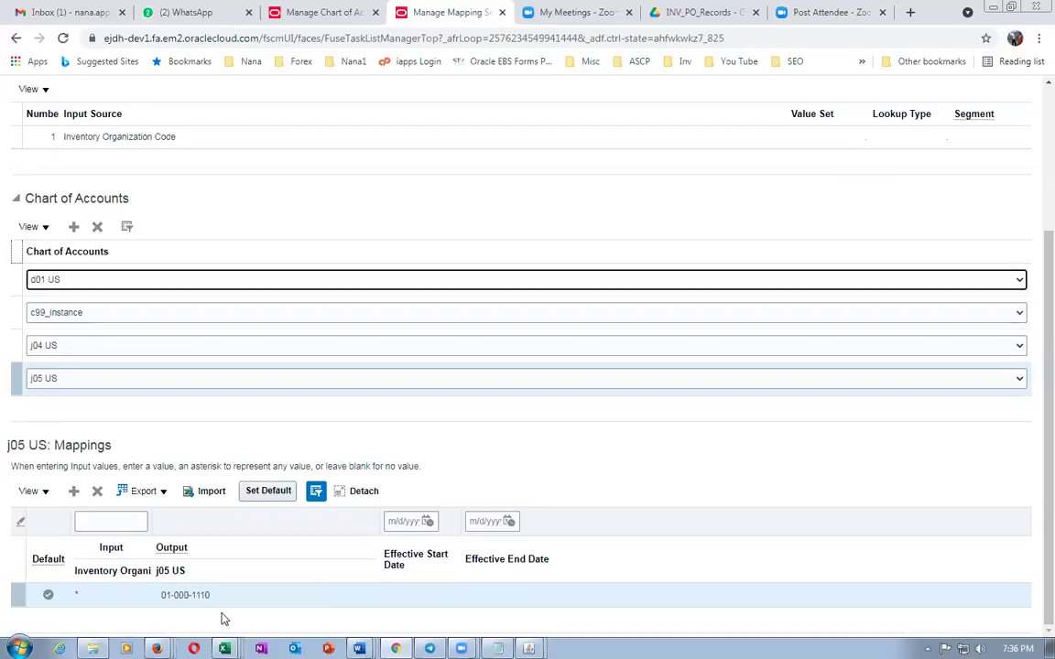
Change the j05 US default output account to 01-000-1010
{"action": "key", "text": "alt+Tab"}
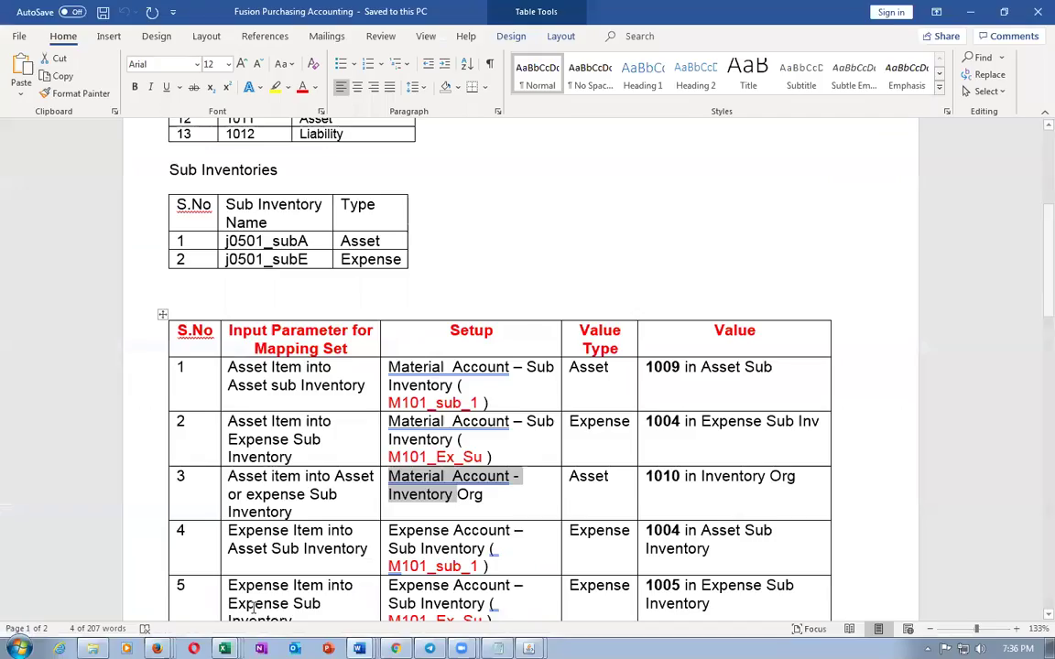
{"action": "key", "text": "alt+Tab"}
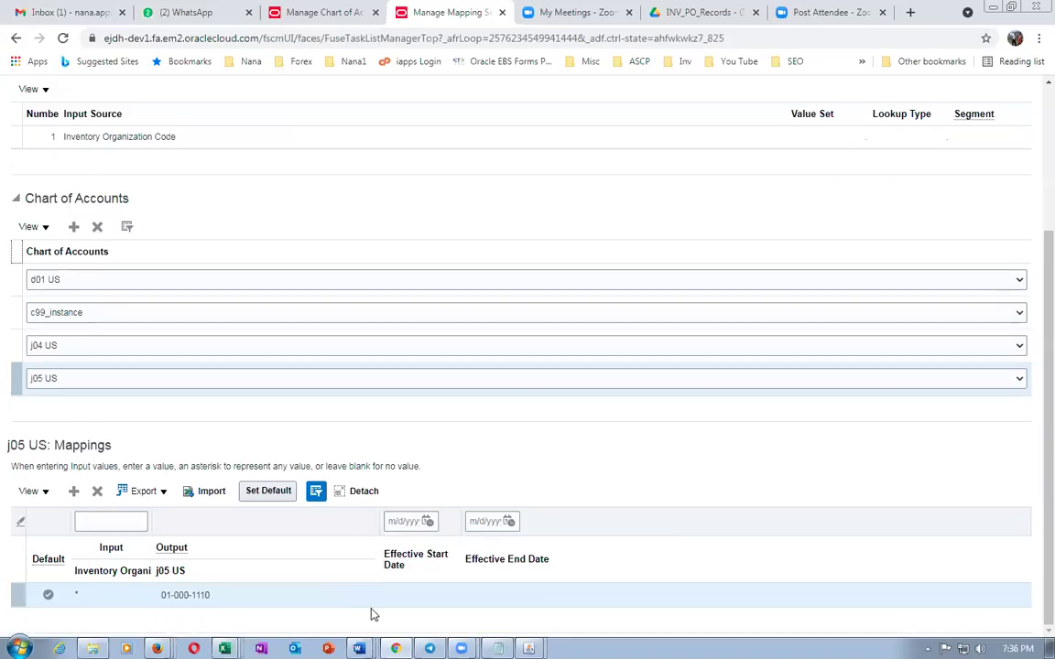
{"action": "left_click", "coordinate": [221, 595]}
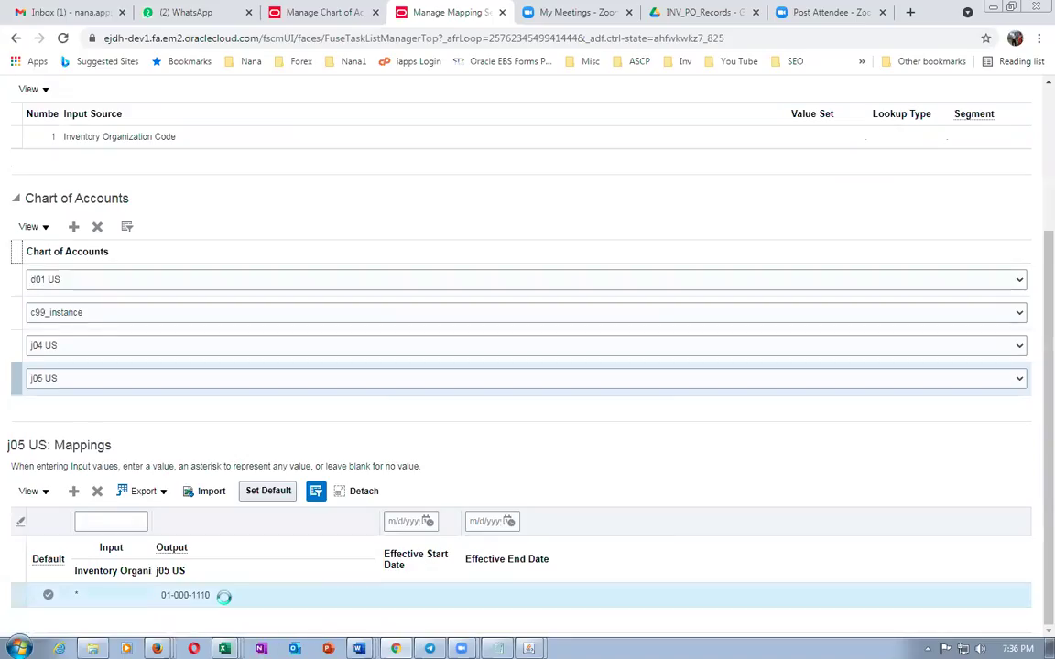
{"action": "left_click", "coordinate": [241, 602]}
{"action": "key", "text": "BackSpace"}
{"action": "key", "text": "BackSpace"}
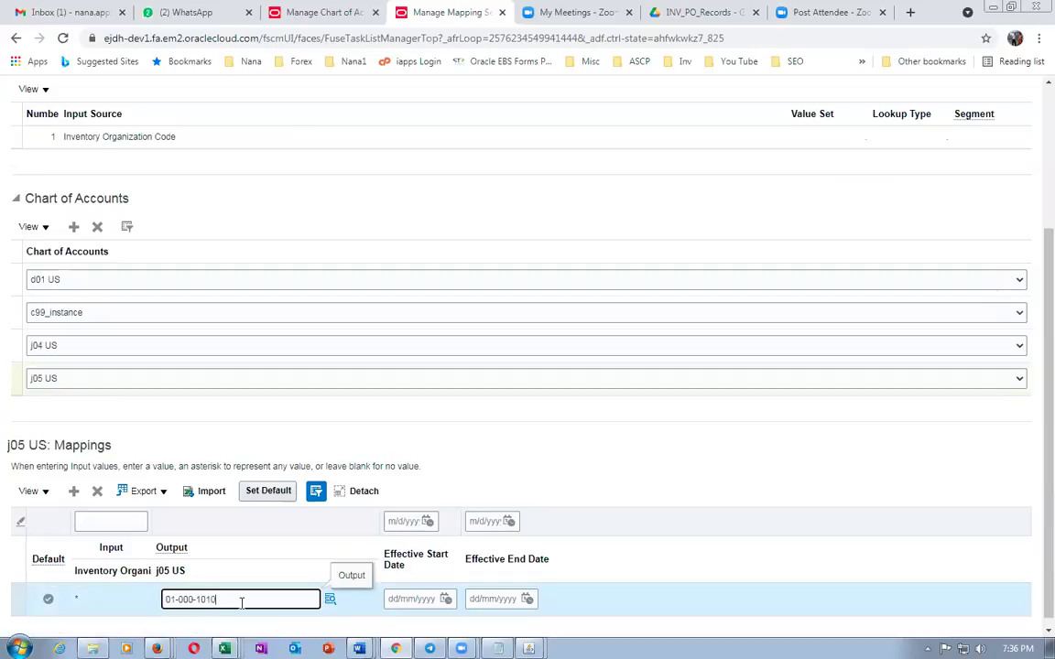
{"action": "left_click", "coordinate": [478, 458]}
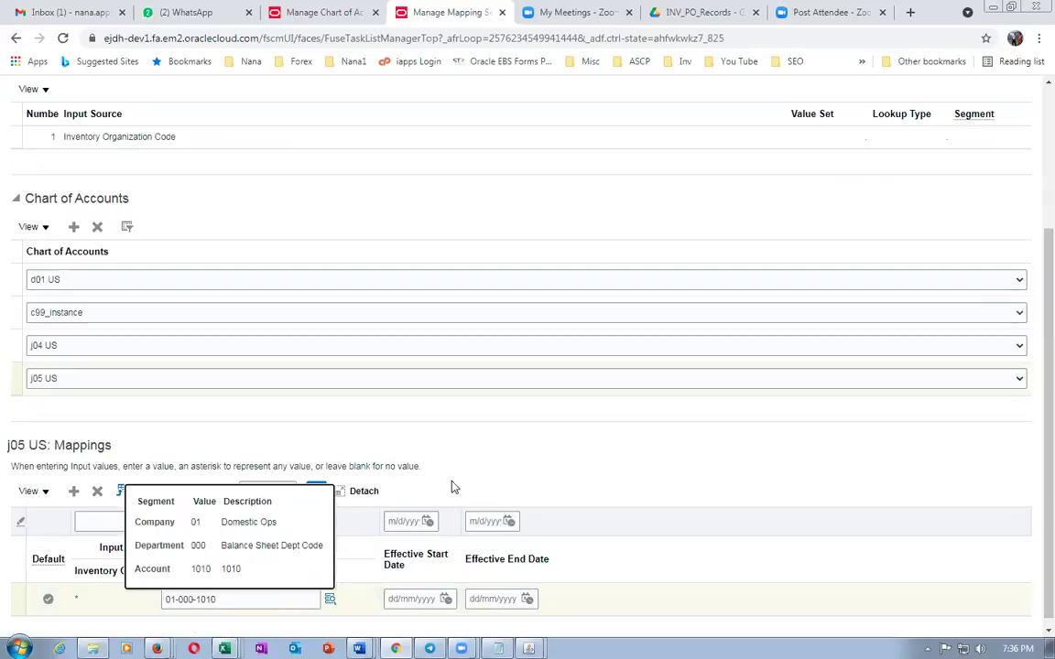
{"action": "left_click", "coordinate": [470, 447]}
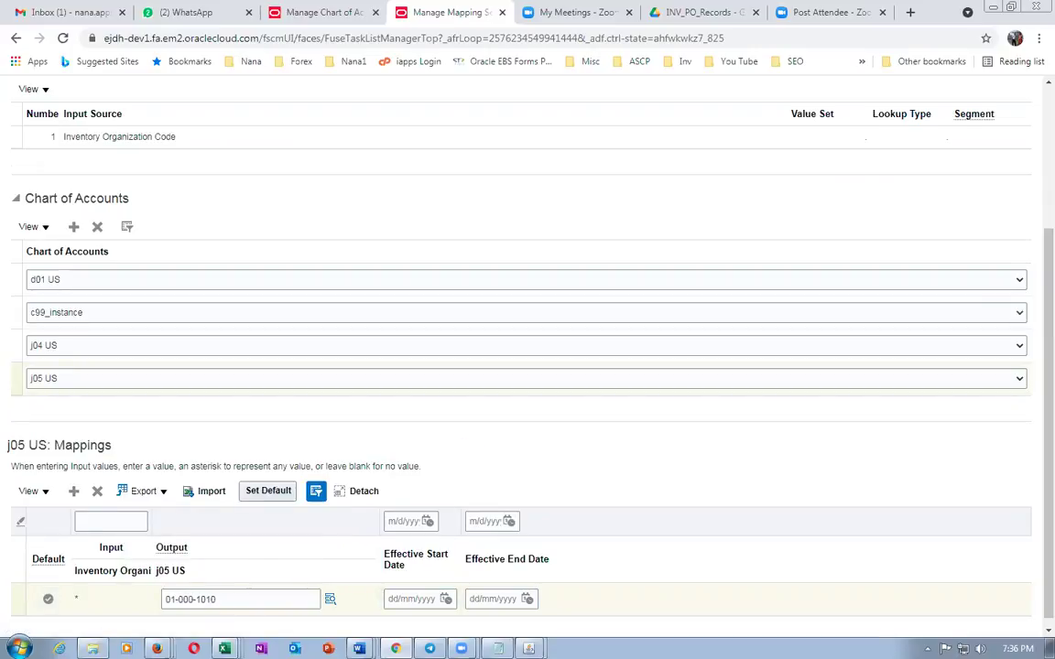
Save the mapping set, then reopen it to confirm the 01-000-1010 default
{"action": "scroll", "coordinate": [501, 491], "scroll_direction": "up", "scroll_amount": 5}
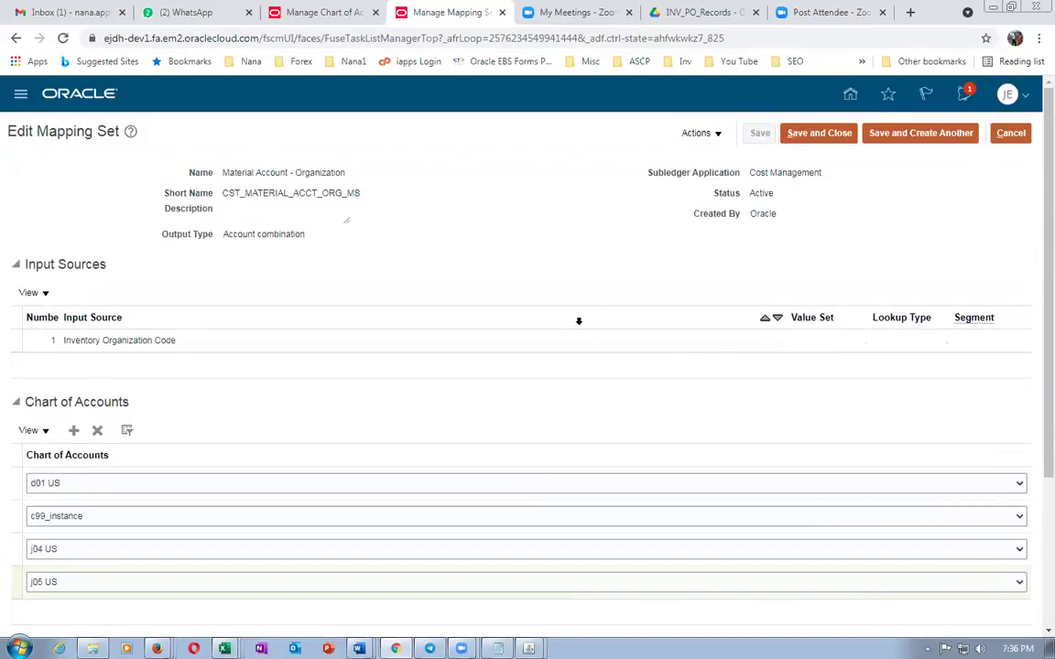
{"action": "scroll", "coordinate": [595, 289], "scroll_direction": "down", "scroll_amount": 2}
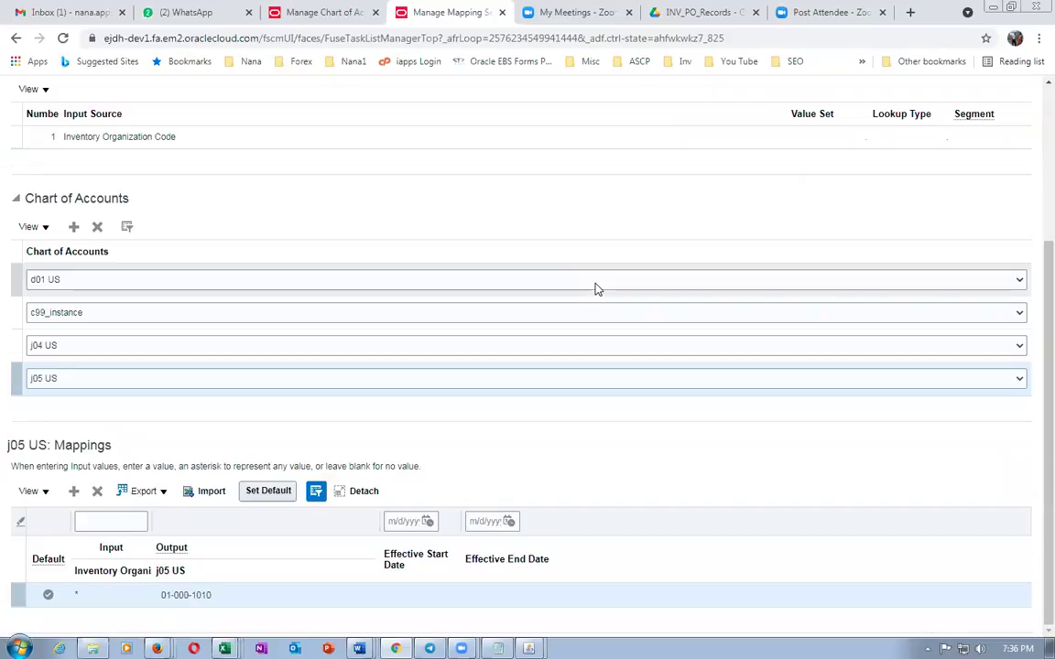
{"action": "scroll", "coordinate": [595, 288], "scroll_direction": "up", "scroll_amount": 3}
{"action": "left_click", "coordinate": [839, 133]}
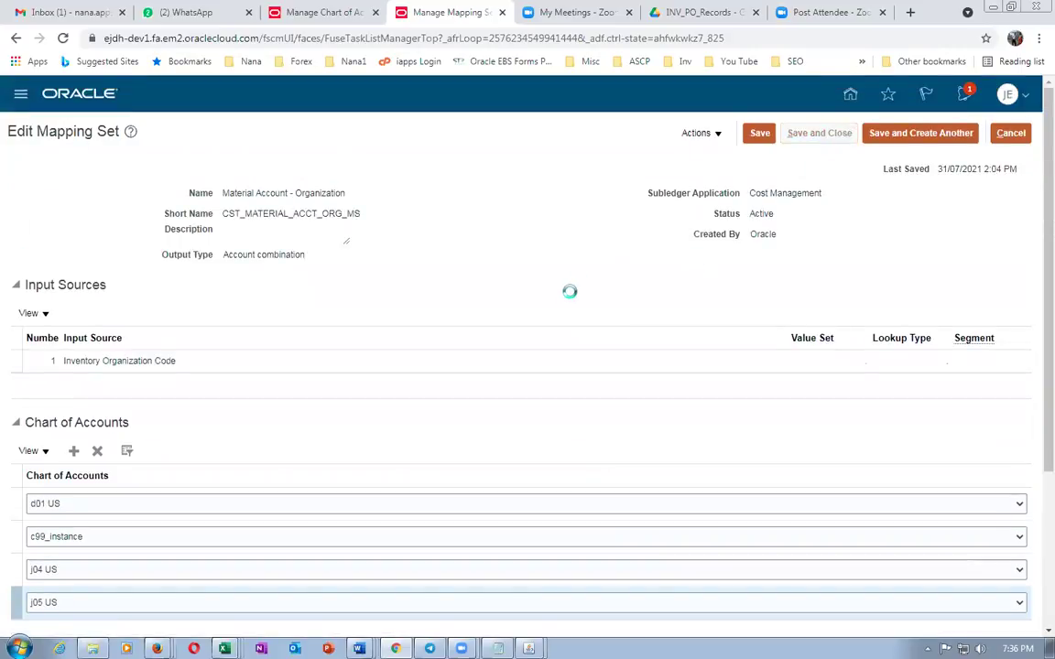
{"action": "left_click", "coordinate": [101, 280]}
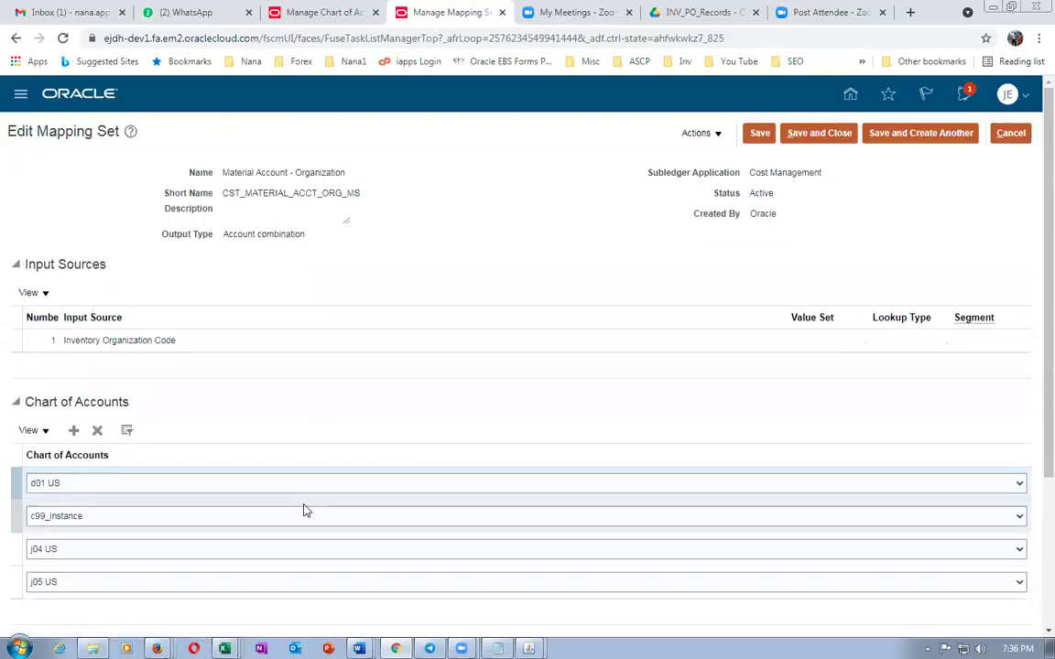
{"action": "scroll", "coordinate": [305, 511], "scroll_direction": "down", "scroll_amount": 3}
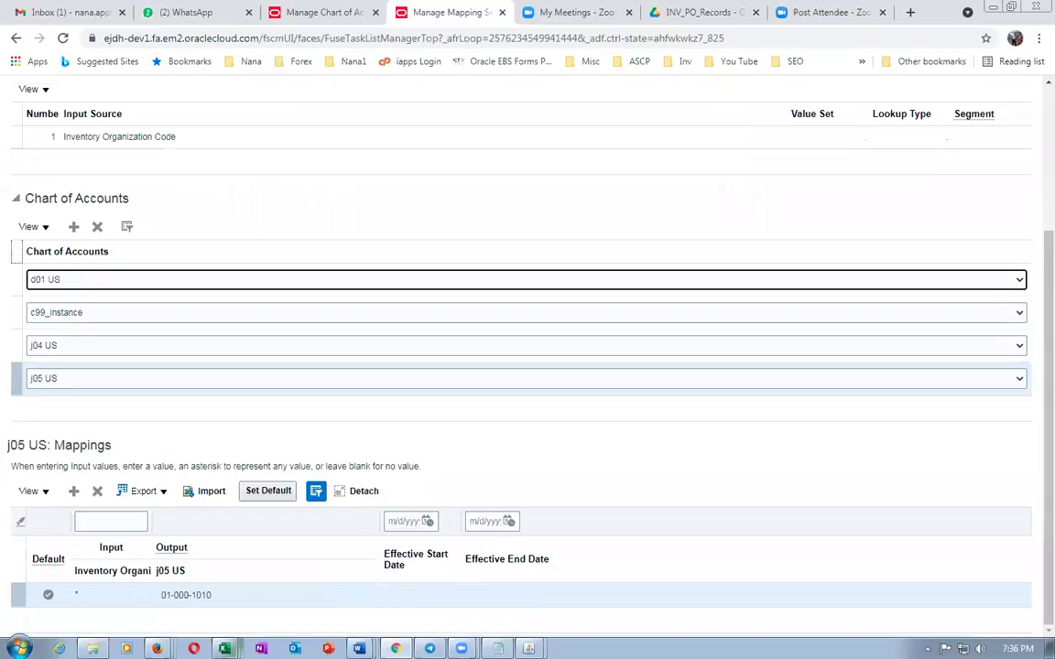
{"action": "left_click", "coordinate": [359, 649]}
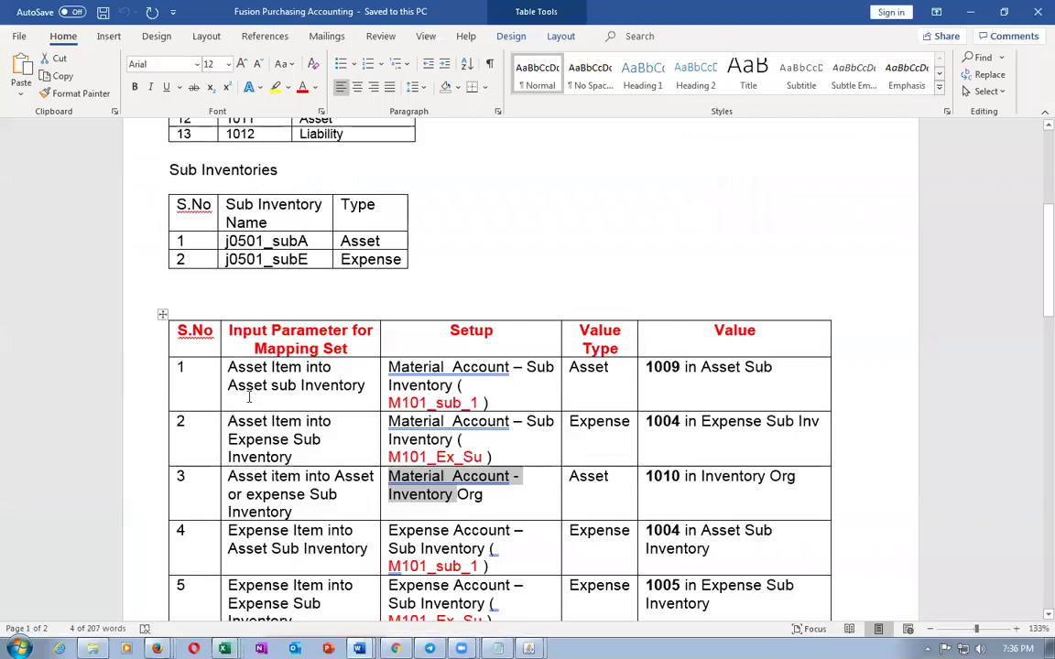
{"action": "left_click_drag", "start_coordinate": [231, 376], "coordinate": [738, 504]}
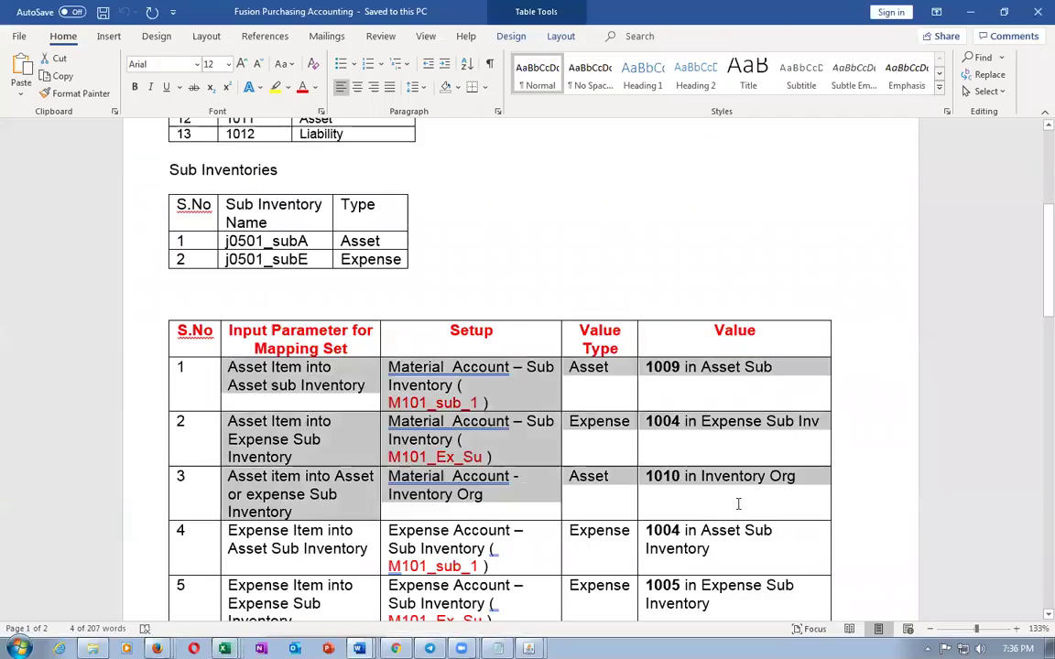
{"action": "key", "text": "ctrl+c"}
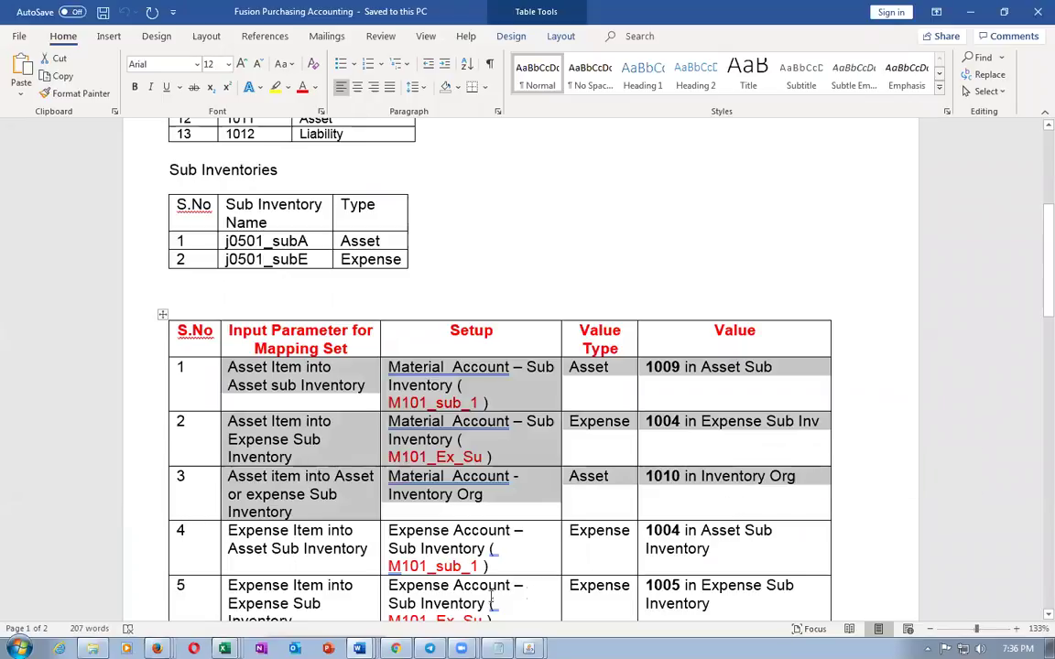
{"action": "key", "text": "alt+Tab"}
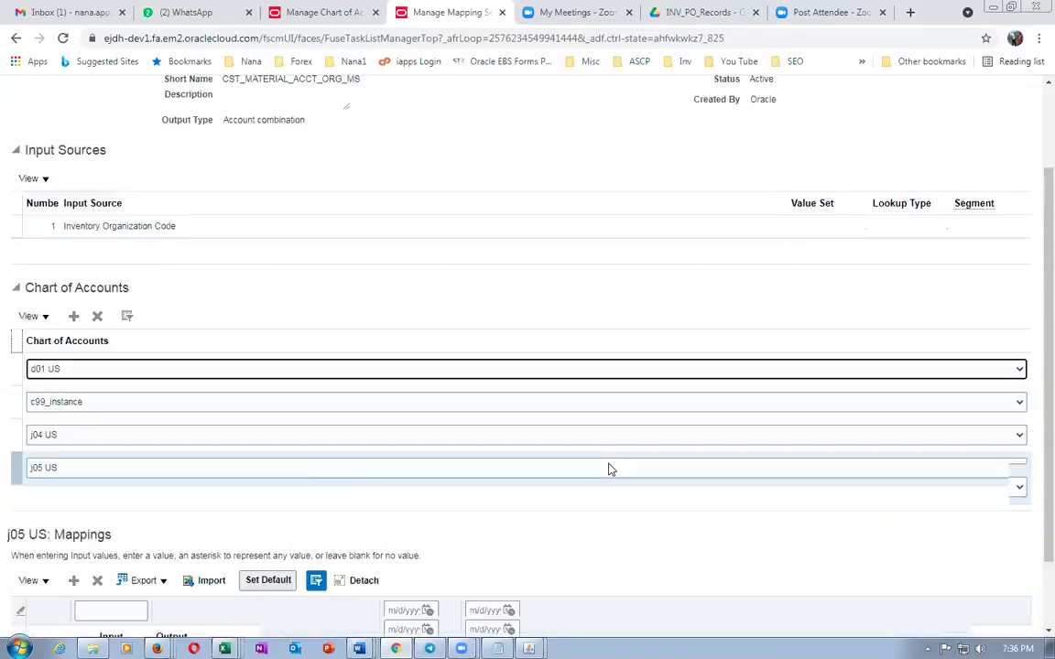
{"action": "scroll", "coordinate": [557, 423], "scroll_direction": "up", "scroll_amount": 3}
Duplicate the mapping set tab and begin a new requisition line from Purchase Requisitions
{"action": "right_click", "coordinate": [444, 15]}
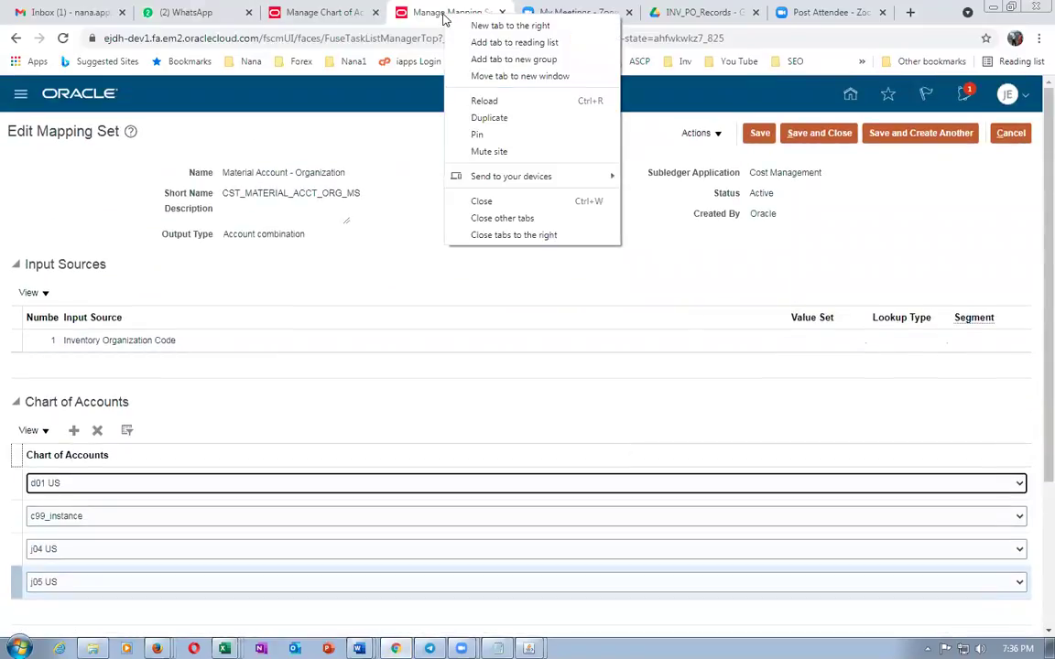
{"action": "left_click", "coordinate": [478, 119]}
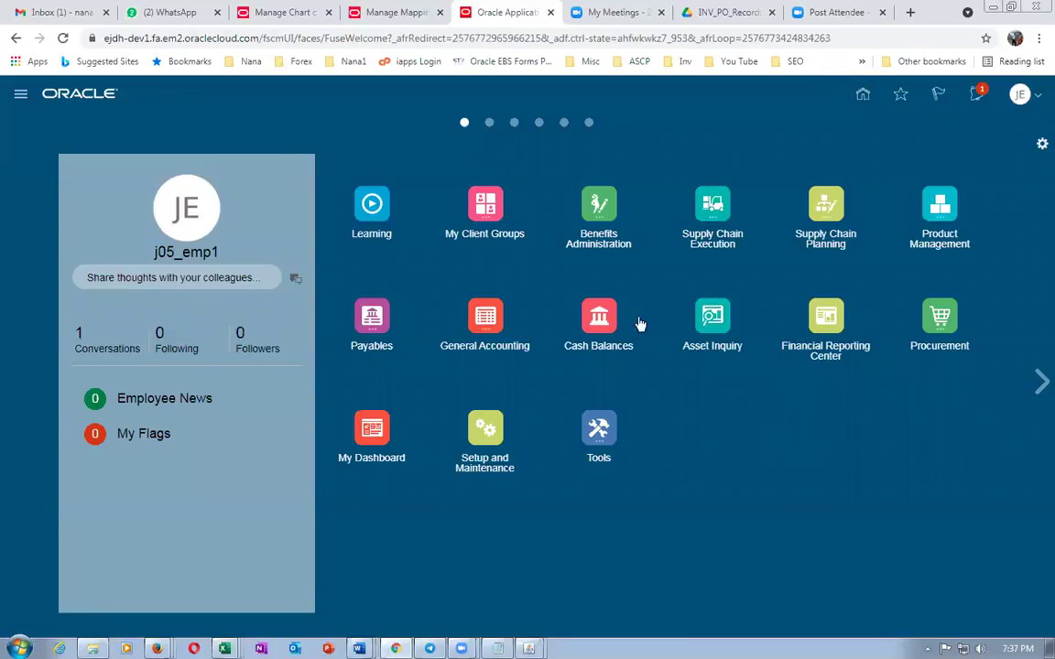
{"action": "left_click", "coordinate": [925, 325]}
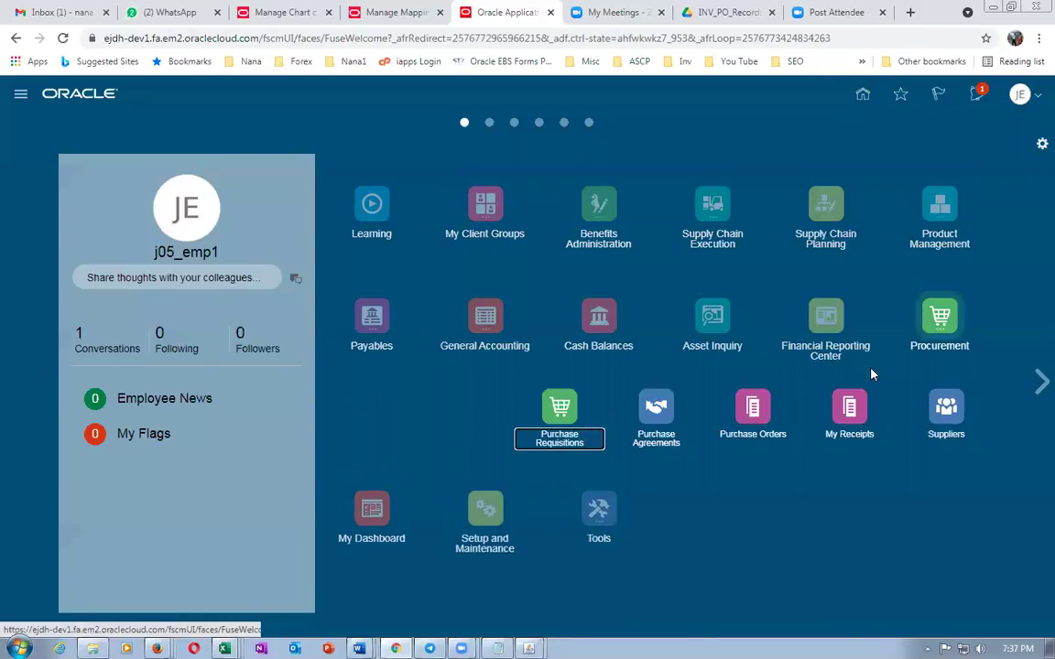
{"action": "left_click", "coordinate": [565, 418]}
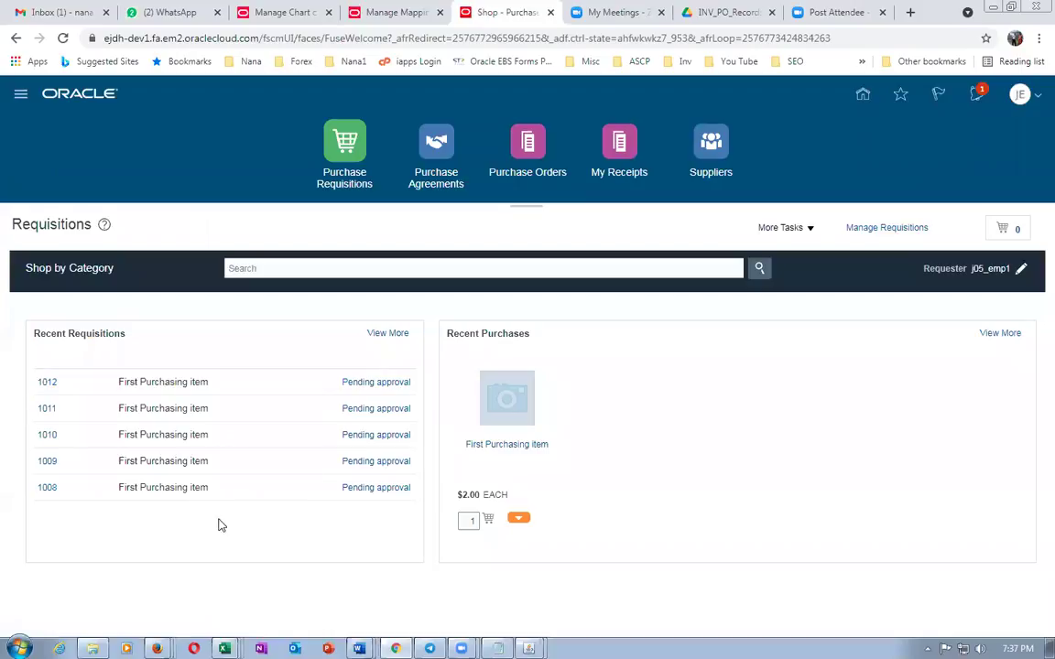
{"action": "left_click", "coordinate": [781, 227]}
{"action": "left_click", "coordinate": [772, 255]}
{"action": "key", "text": "alt+Tab"}
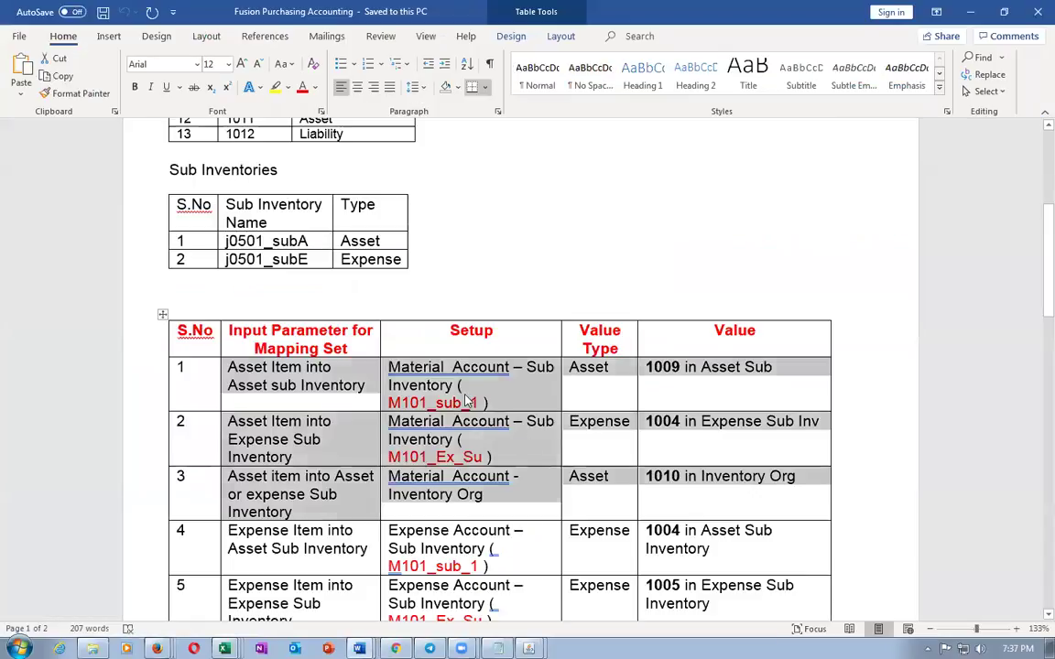
{"action": "left_click", "coordinate": [467, 401]}
{"action": "left_click", "coordinate": [665, 366]}
{"action": "left_click", "coordinate": [410, 403]}
{"action": "left_click", "coordinate": [663, 421]}
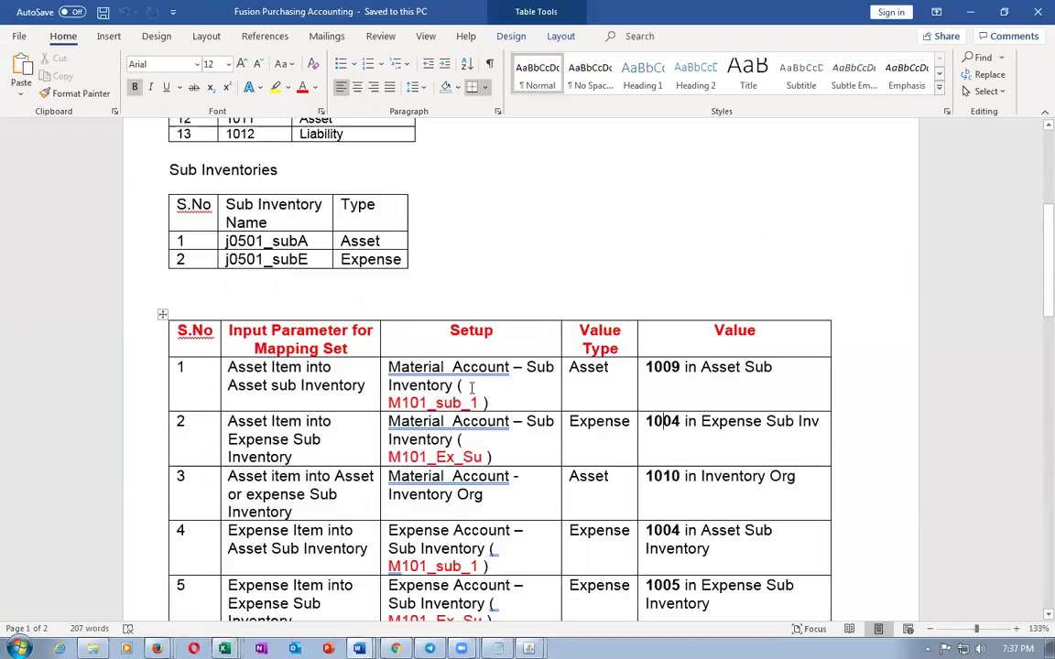
{"action": "left_click_drag", "start_coordinate": [467, 380], "coordinate": [723, 435]}
{"action": "left_click", "coordinate": [670, 485]}
{"action": "key", "text": "alt+Tab"}
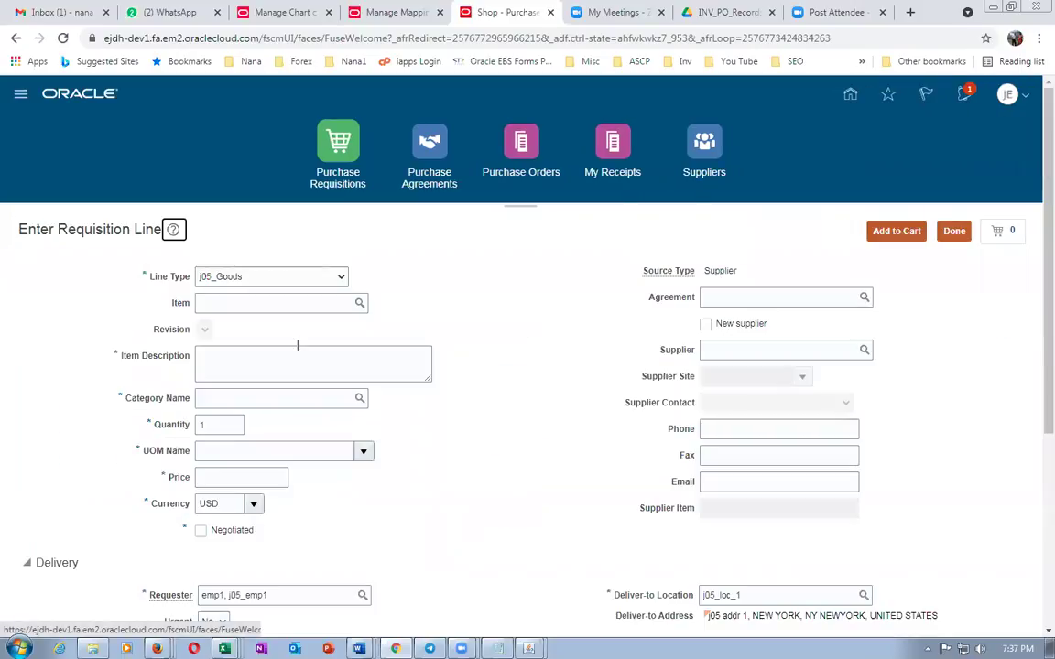
Set j05_asset_item as the requisition line's item and return to the Word accounting notes
{"action": "left_click", "coordinate": [217, 304]}
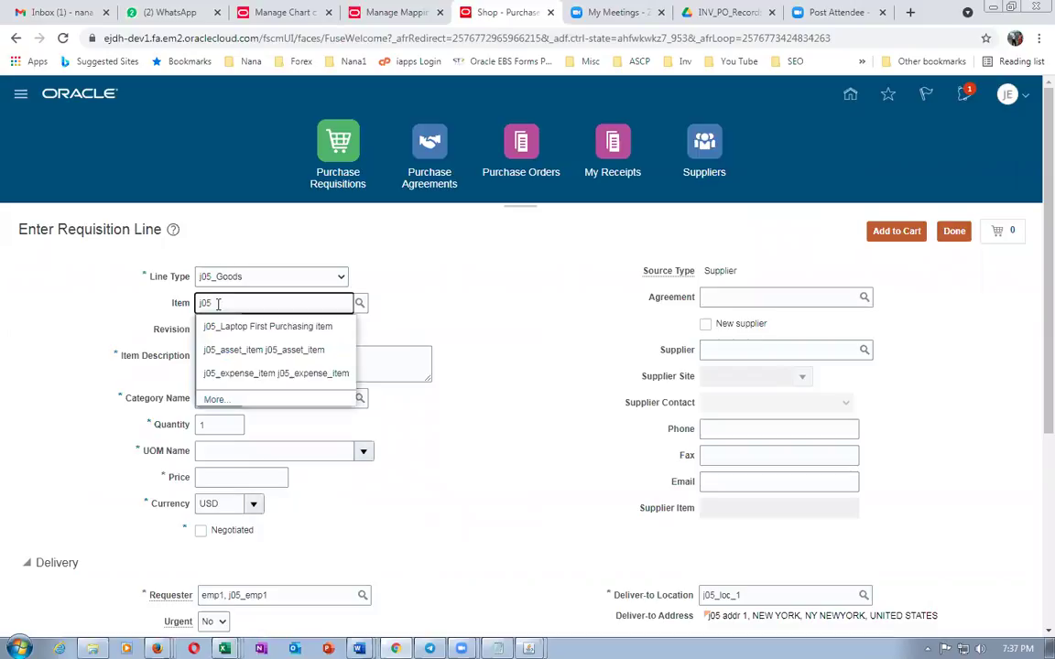
{"action": "left_click", "coordinate": [235, 351]}
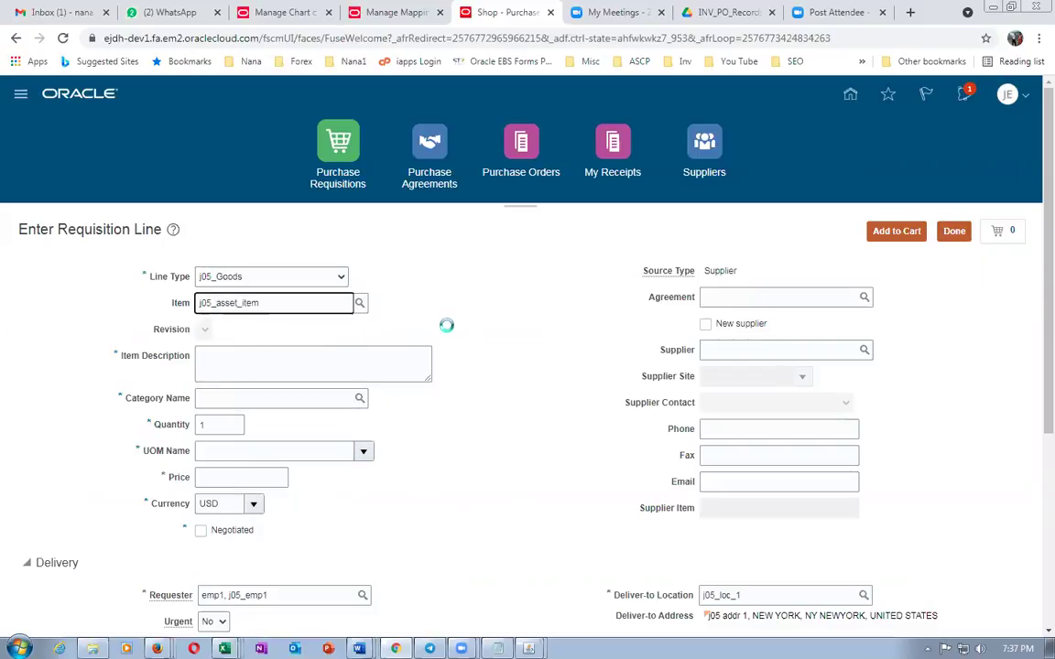
{"action": "scroll", "coordinate": [446, 325], "scroll_direction": "down", "scroll_amount": 3}
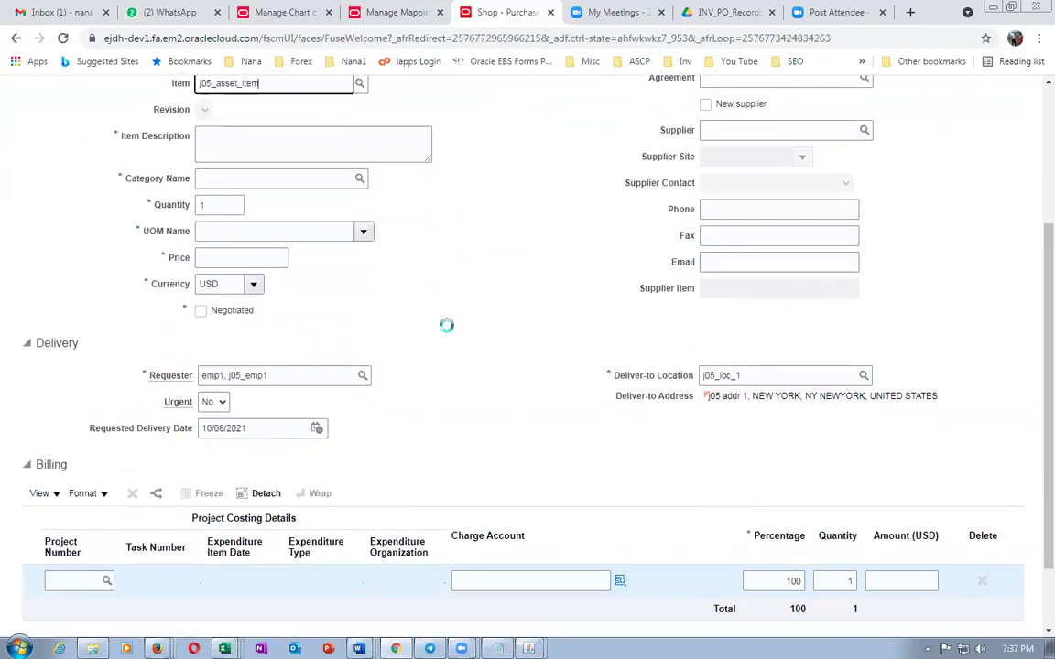
{"action": "scroll", "coordinate": [446, 325], "scroll_direction": "down", "scroll_amount": 2}
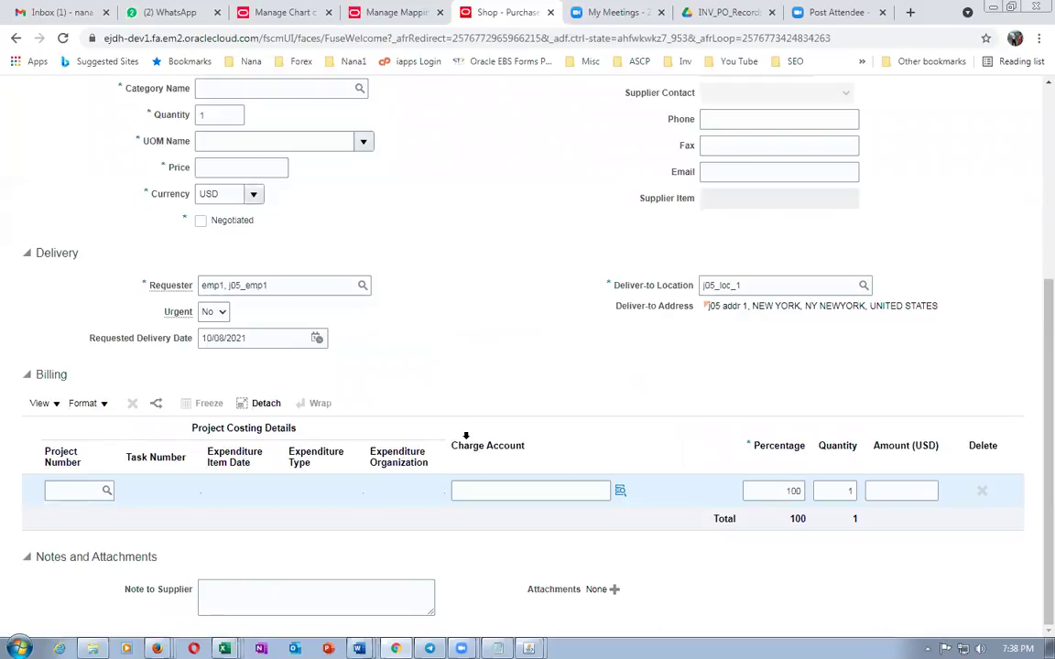
{"action": "key", "text": "alt+Tab"}
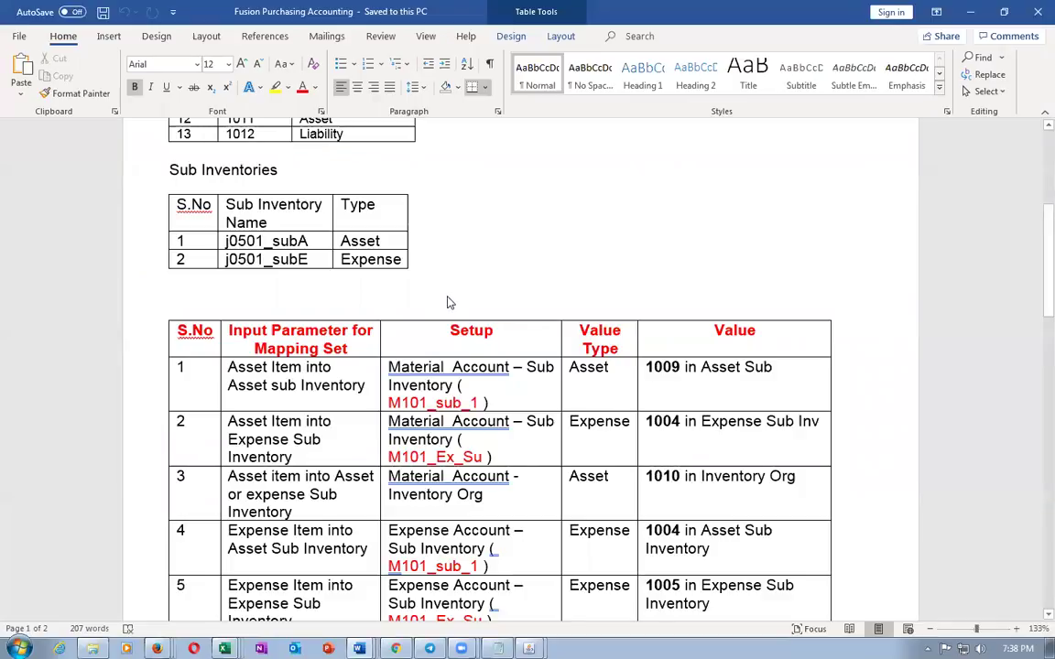
Return to the requisition line and view its billing, charging 01-000-1010
{"action": "key", "text": "alt+Tab"}
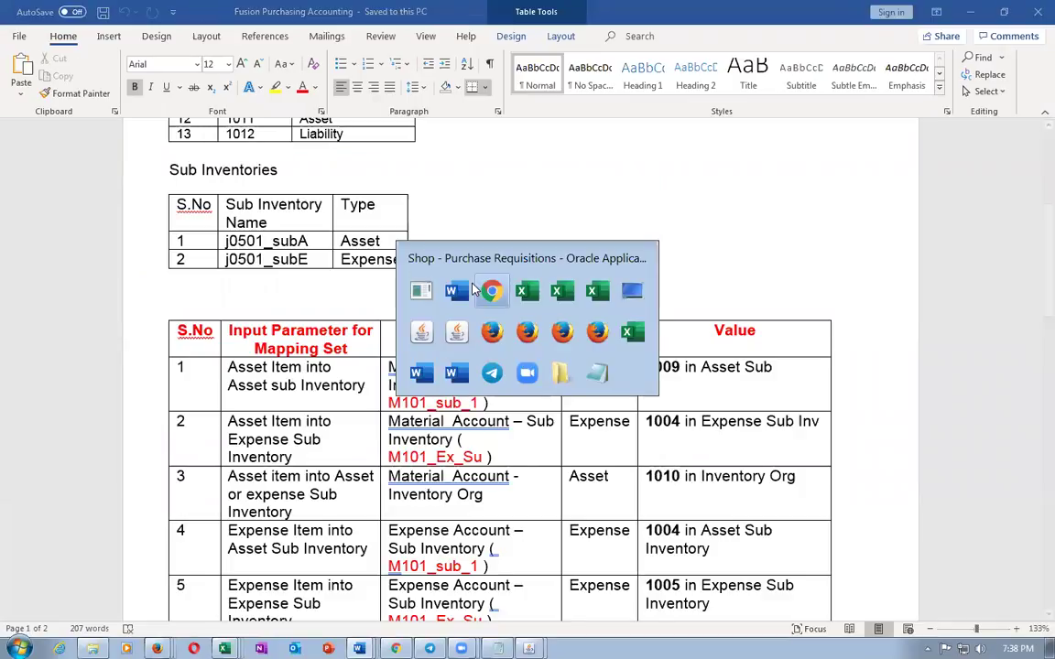
{"action": "scroll", "coordinate": [482, 348], "scroll_direction": "down", "scroll_amount": 3}
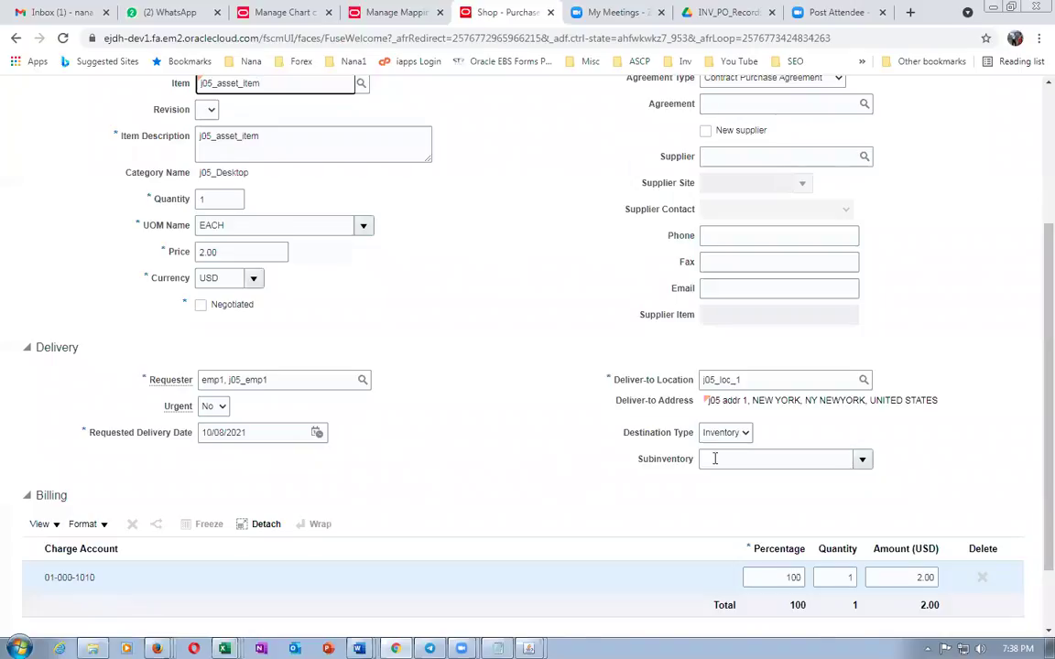
Compare charge account 01-000-1010 with the Word notes, bolding the 1010 org account
{"action": "left_click", "coordinate": [81, 589]}
{"action": "key", "text": "alt+Tab"}
{"action": "left_click_drag", "start_coordinate": [645, 476], "coordinate": [679, 475]}
{"action": "key", "text": "ctrl+b"}
{"action": "left_click_drag", "start_coordinate": [452, 367], "coordinate": [468, 386]}
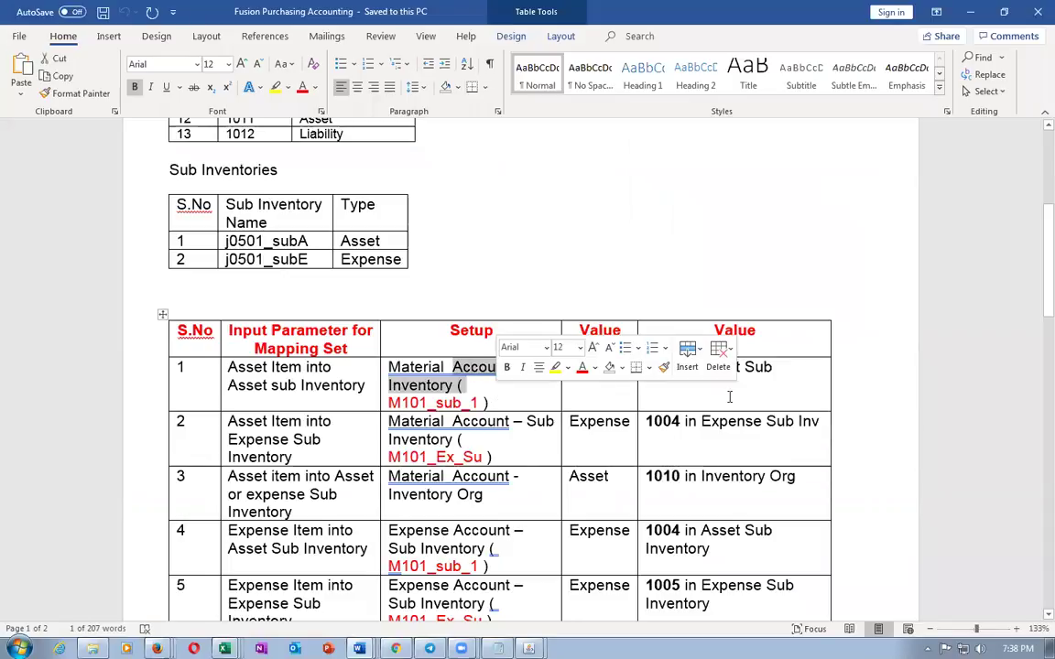
{"action": "key", "text": "alt+Tab"}
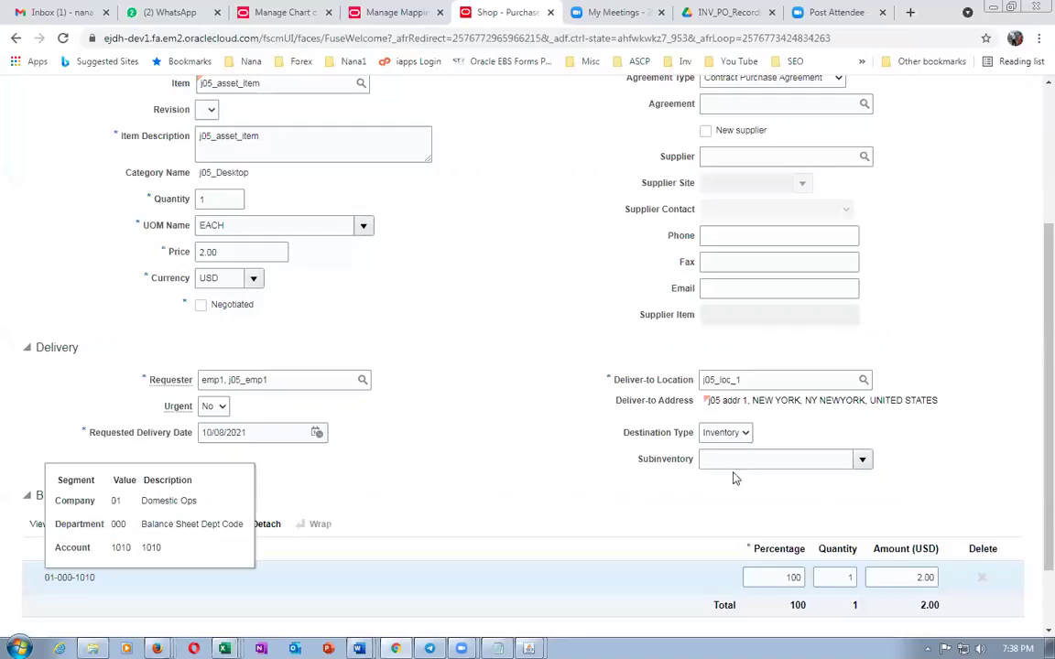
Set the line's subinventory to j0501_subA and recheck the mapping notes
{"action": "left_click", "coordinate": [864, 459]}
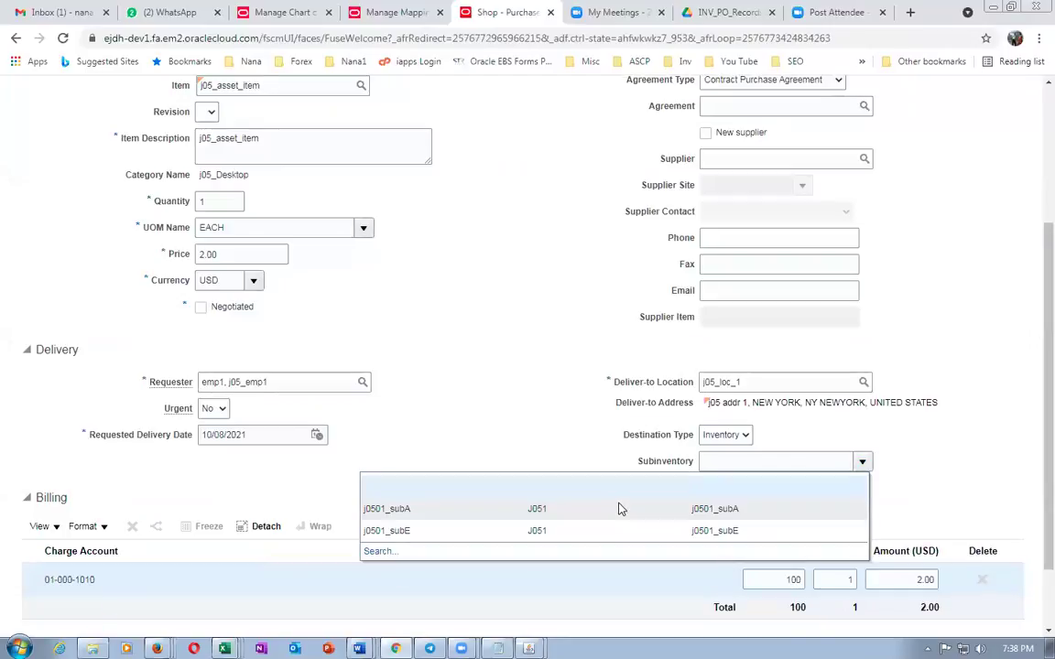
{"action": "left_click", "coordinate": [438, 530]}
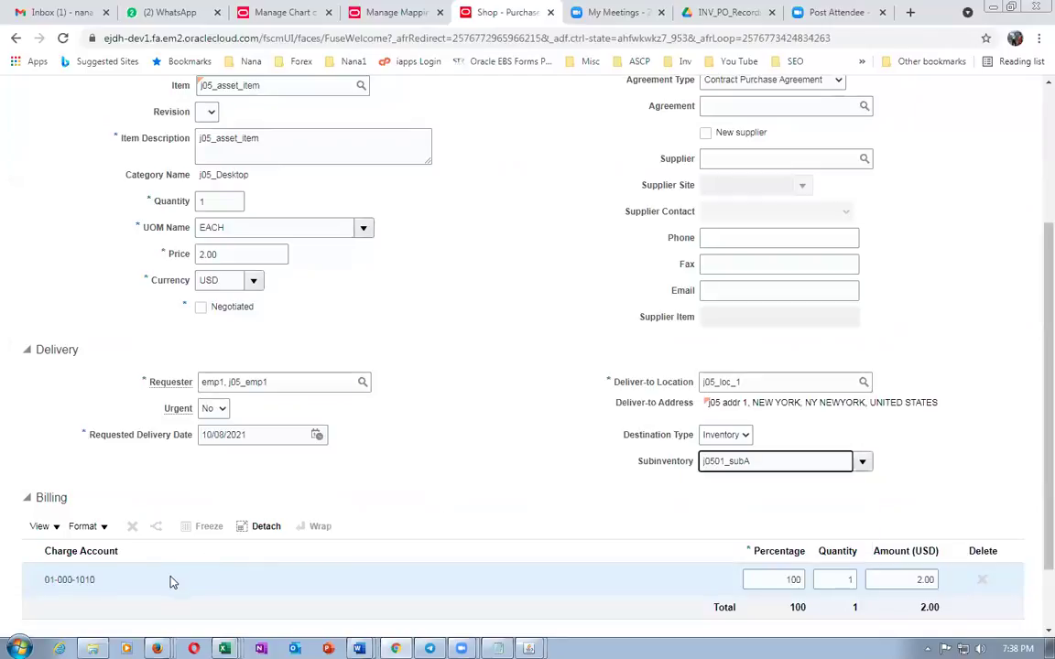
{"action": "left_click", "coordinate": [427, 509]}
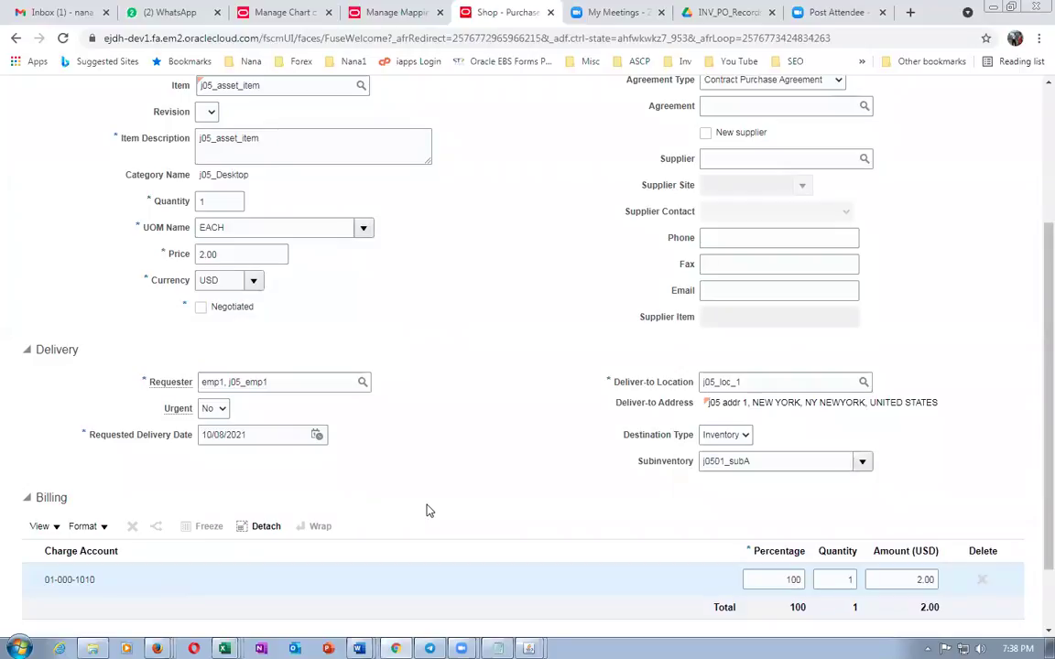
{"action": "key", "text": "alt+Tab"}
{"action": "key", "text": "alt+Tab"}
{"action": "scroll", "coordinate": [1031, 401], "scroll_direction": "up", "scroll_amount": 2}
{"action": "scroll", "coordinate": [1031, 403], "scroll_direction": "down", "scroll_amount": 1}
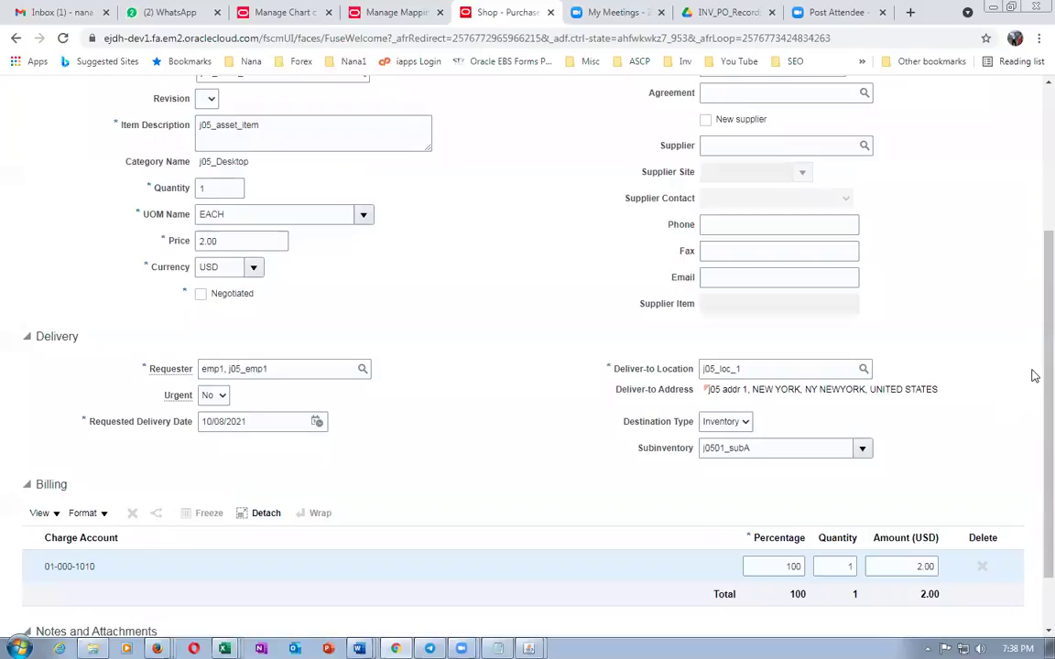
{"action": "scroll", "coordinate": [1033, 381], "scroll_direction": "up", "scroll_amount": 3}
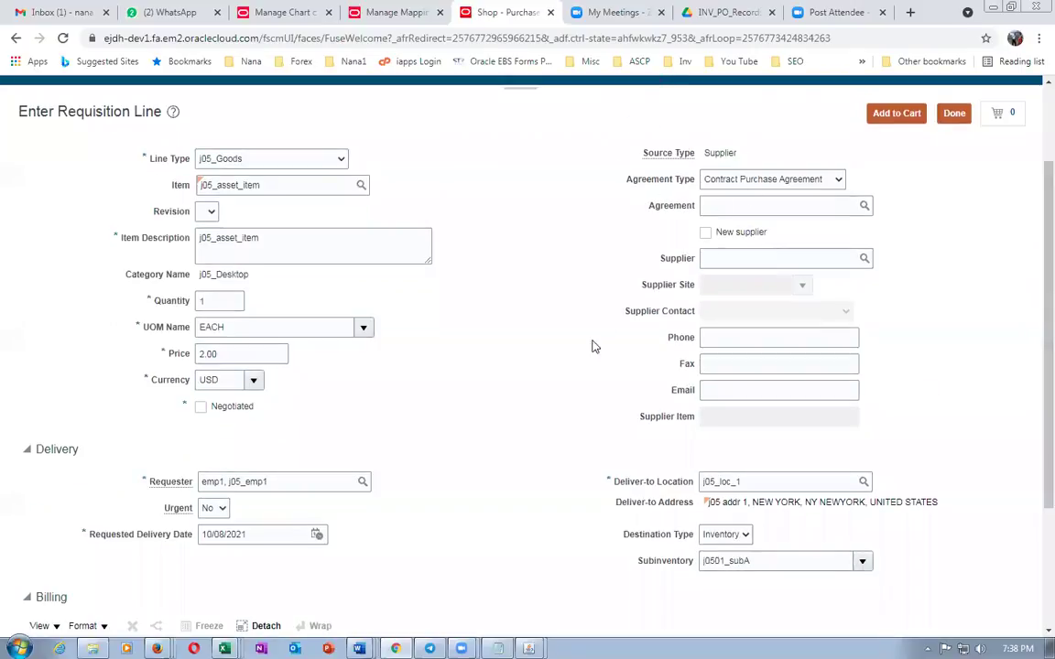
Add the $2.00 j05_asset_item line to the cart and open requisition 1014 for review
{"action": "left_click", "coordinate": [896, 113]}
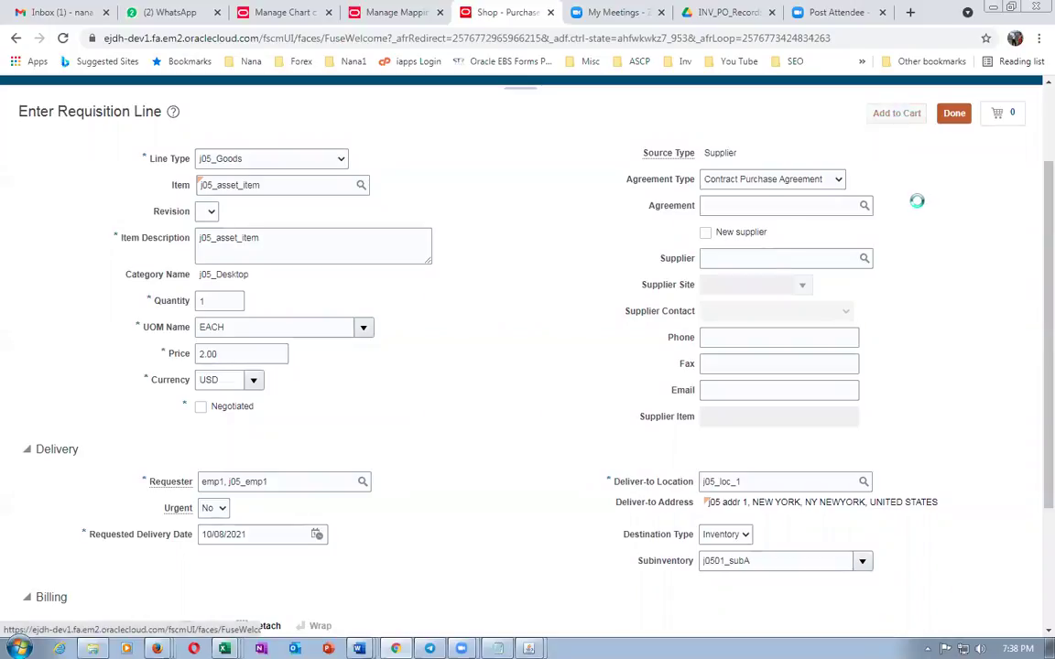
{"action": "scroll", "coordinate": [742, 346], "scroll_direction": "down", "scroll_amount": 5}
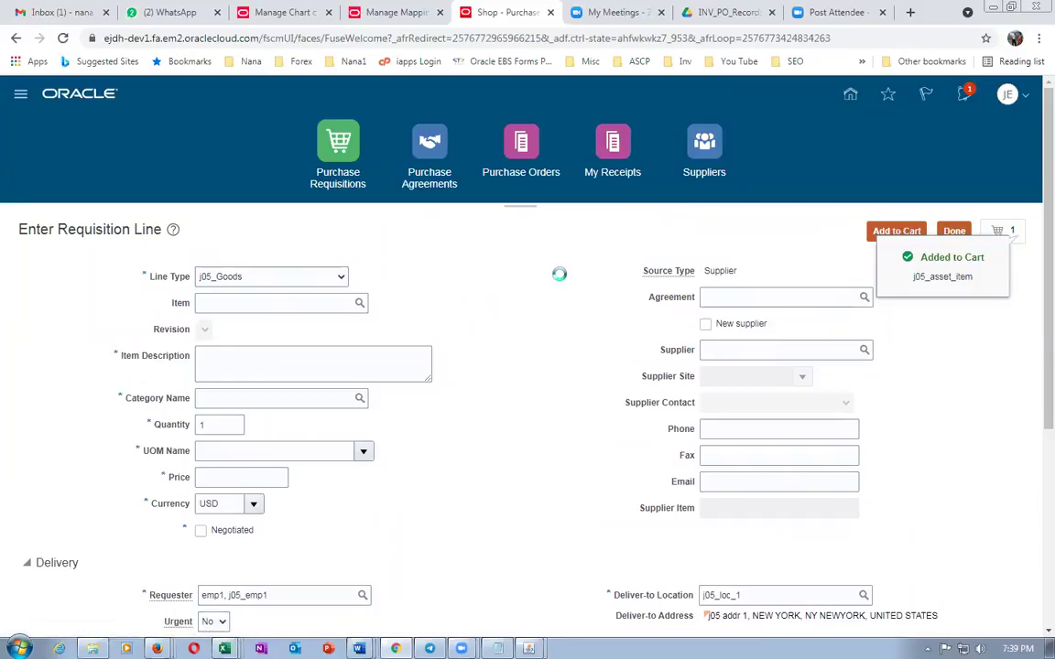
{"action": "left_click", "coordinate": [851, 327]}
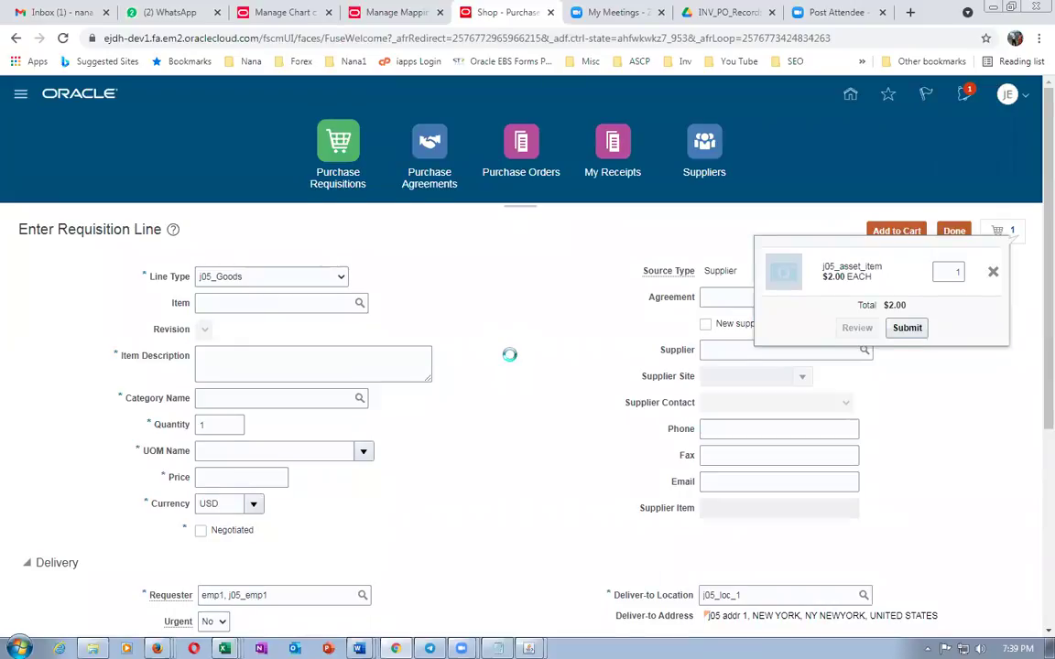
{"action": "scroll", "coordinate": [509, 354], "scroll_direction": "down", "scroll_amount": 3}
{"action": "scroll", "coordinate": [509, 354], "scroll_direction": "up", "scroll_amount": 3}
{"action": "scroll", "coordinate": [511, 356], "scroll_direction": "down", "scroll_amount": 3}
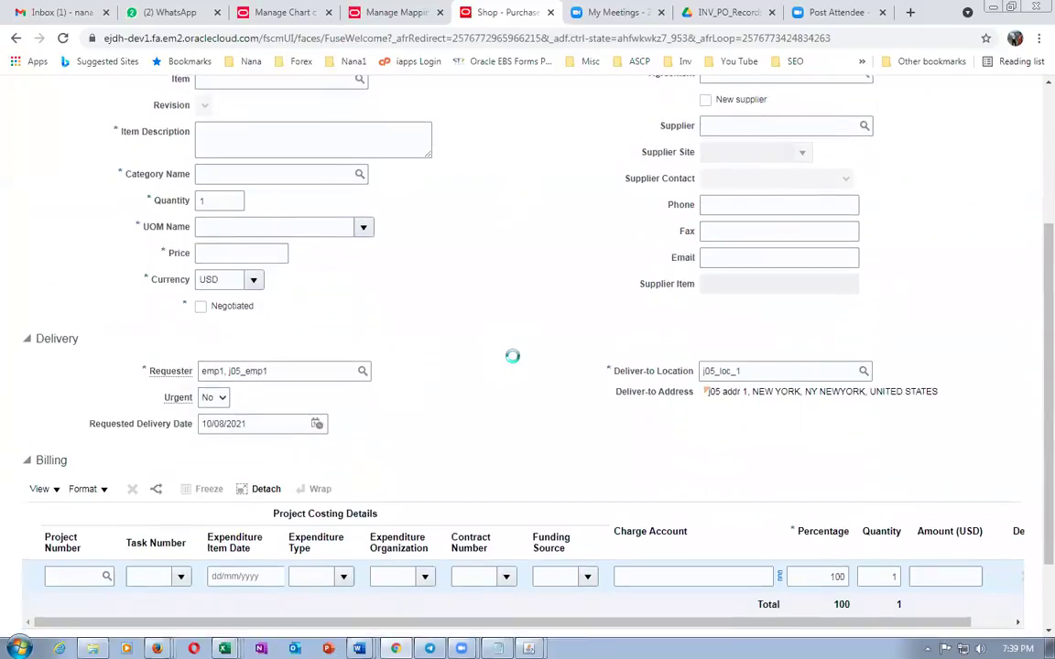
{"action": "scroll", "coordinate": [512, 356], "scroll_direction": "down", "scroll_amount": 2}
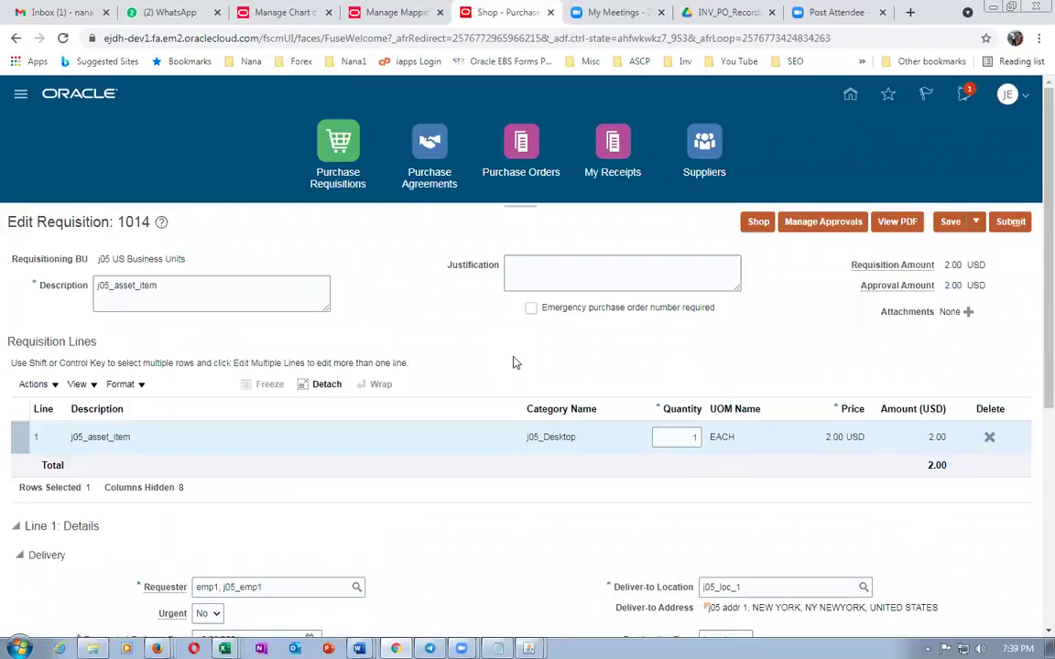
Clear the j0501_subA subinventory and save the requisition
{"action": "scroll", "coordinate": [513, 361], "scroll_direction": "down", "scroll_amount": 3}
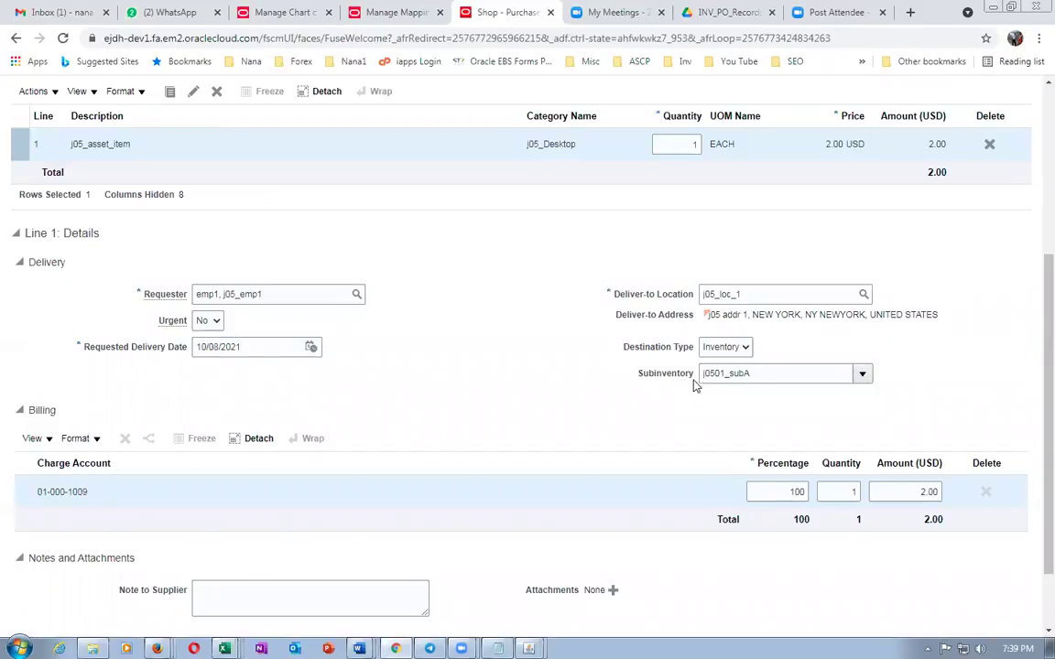
{"action": "double_click", "coordinate": [758, 373]}
{"action": "key", "text": "BackSpace"}
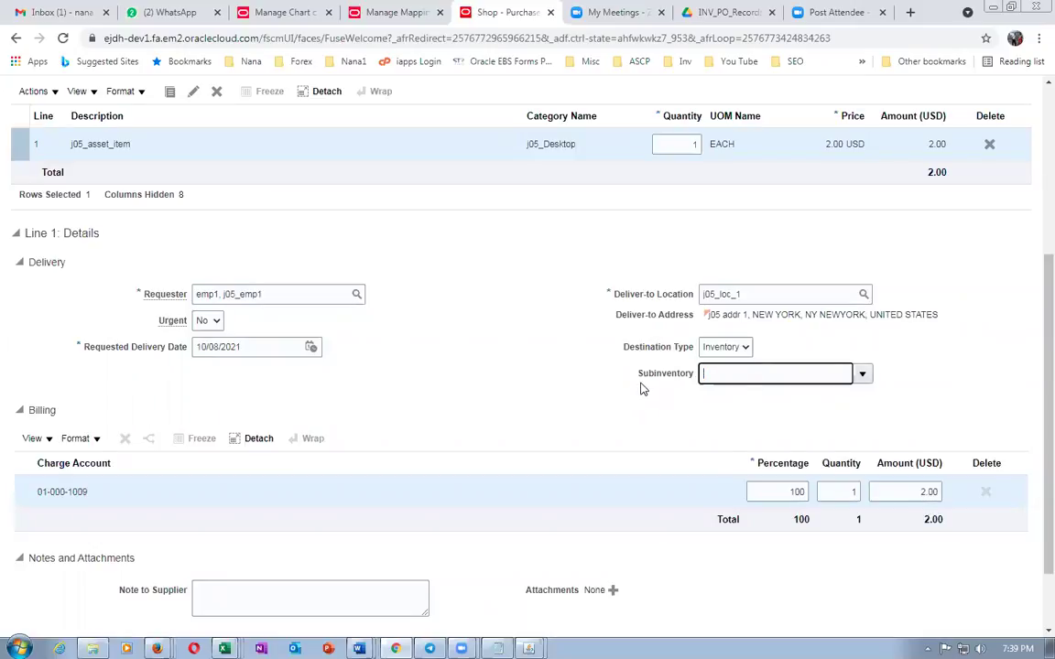
{"action": "left_click", "coordinate": [503, 400]}
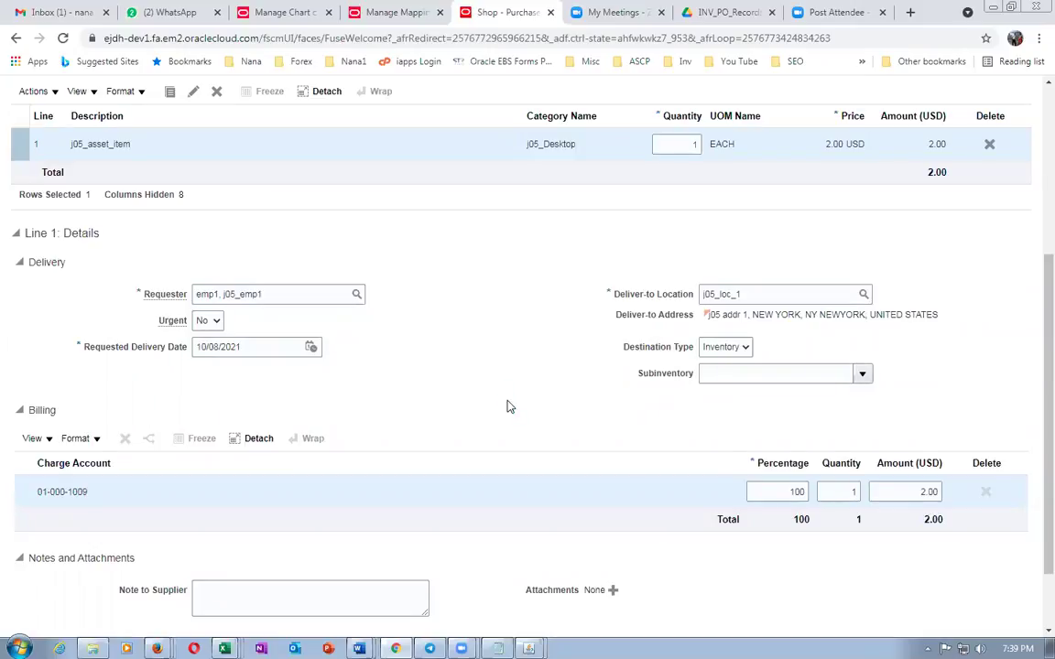
{"action": "scroll", "coordinate": [510, 407], "scroll_direction": "up", "scroll_amount": 4}
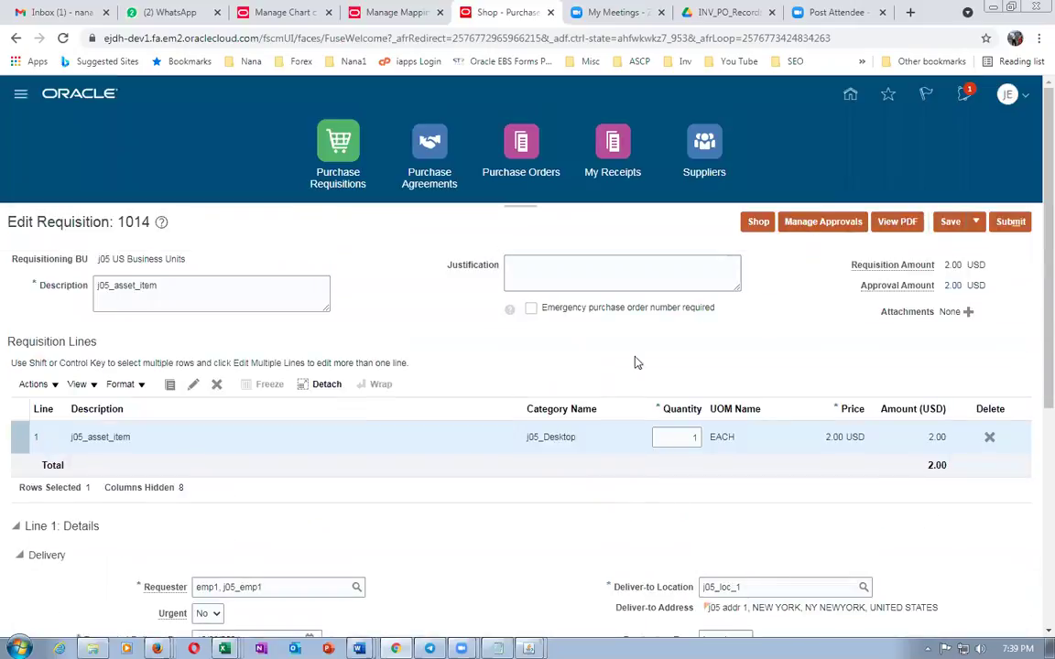
{"action": "left_click", "coordinate": [950, 223]}
Choose subinventory j0501_subE so the charge account becomes 01-000-1004
{"action": "scroll", "coordinate": [325, 473], "scroll_direction": "down", "scroll_amount": 4}
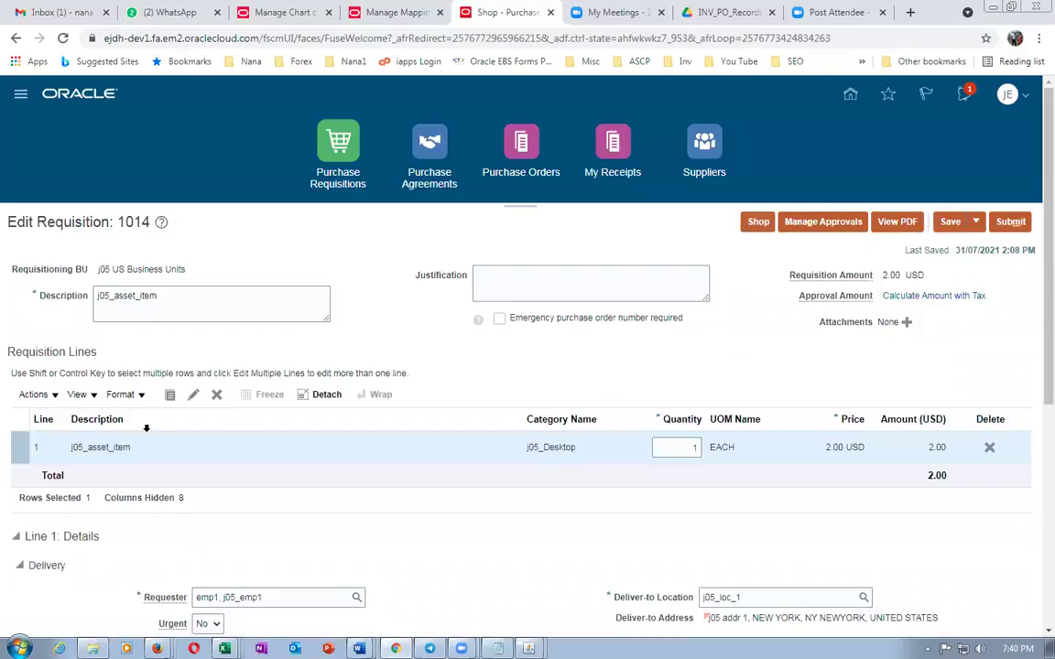
{"action": "scroll", "coordinate": [146, 427], "scroll_direction": "down", "scroll_amount": 3}
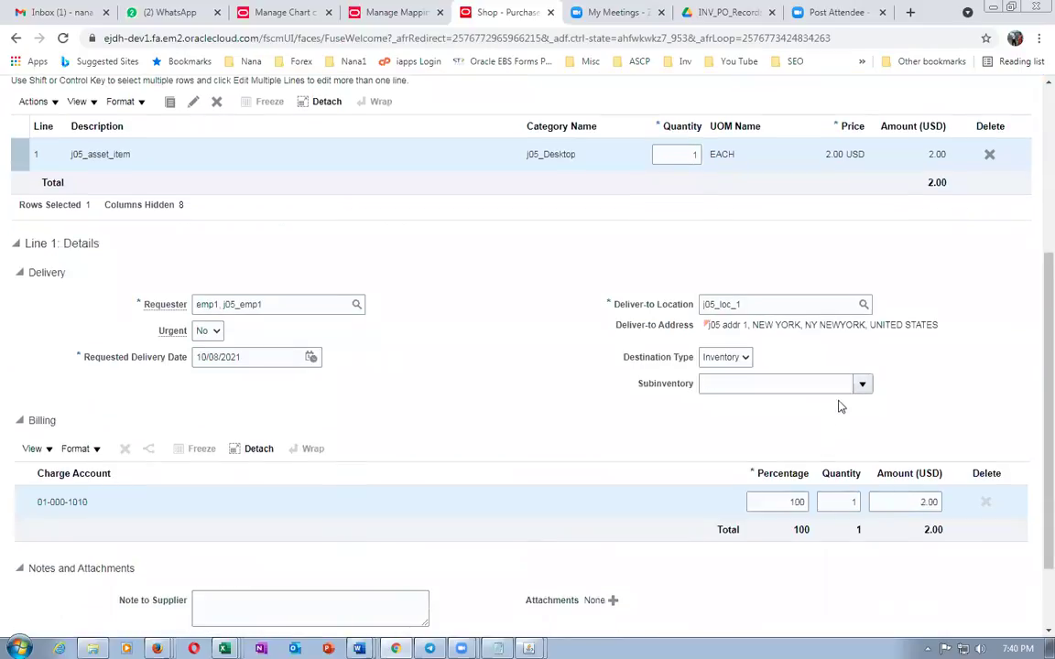
{"action": "left_click", "coordinate": [861, 384]}
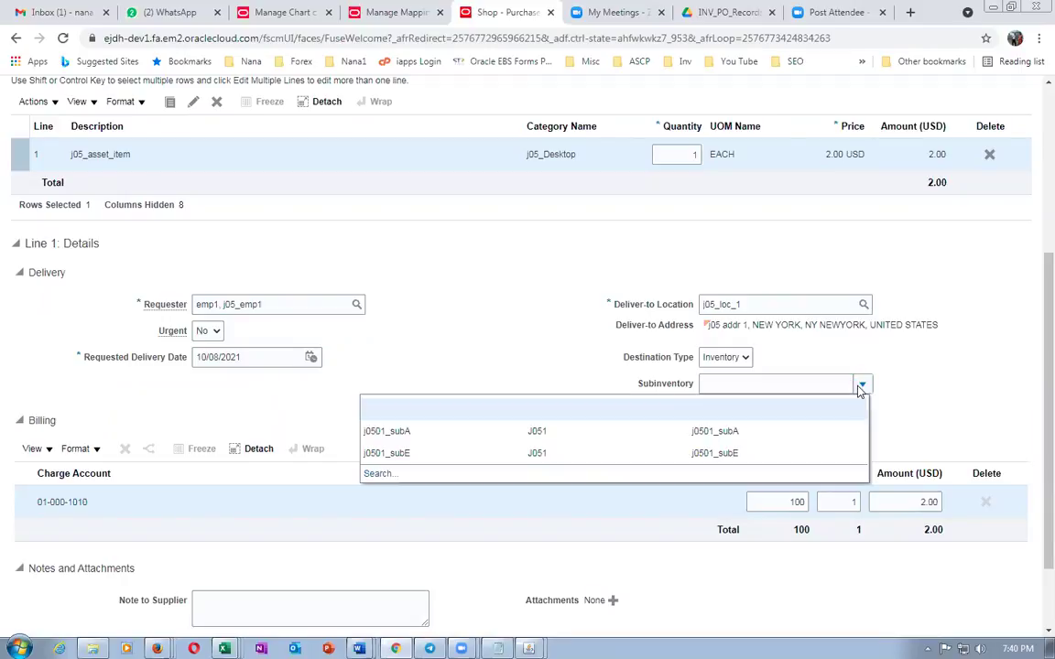
{"action": "left_click", "coordinate": [449, 465]}
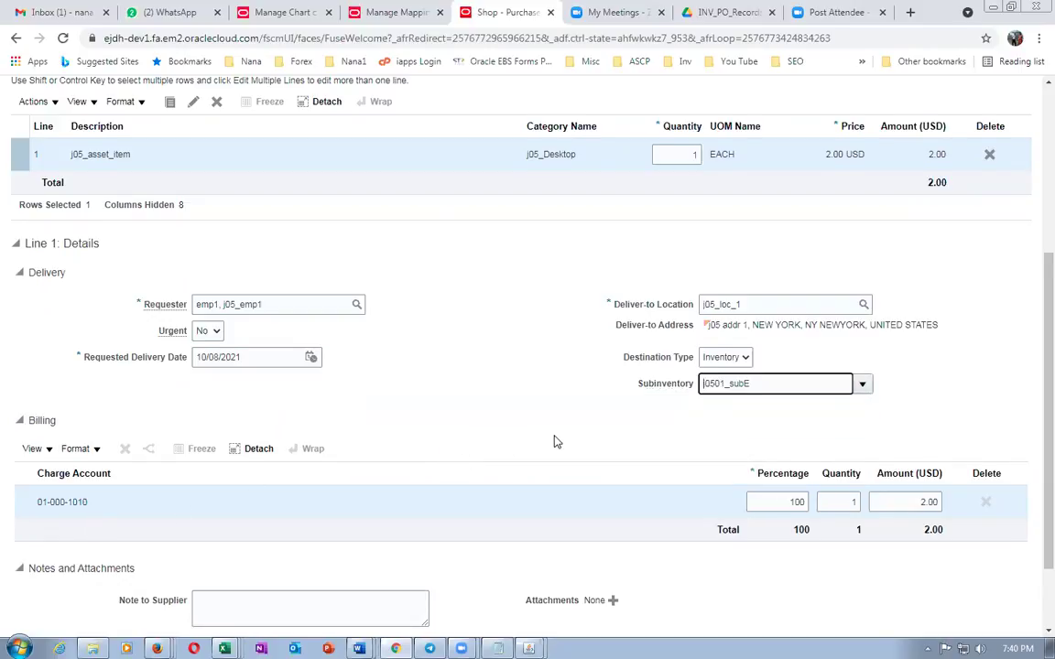
{"action": "scroll", "coordinate": [555, 442], "scroll_direction": "up", "scroll_amount": 4}
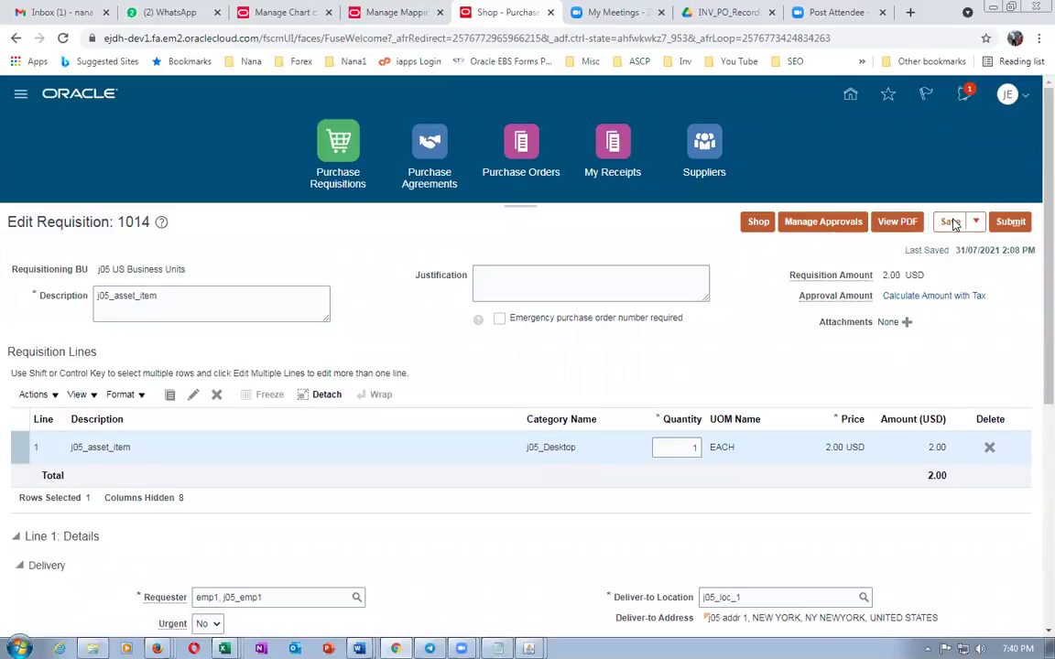
{"action": "scroll", "coordinate": [383, 323], "scroll_direction": "down", "scroll_amount": 5}
{"action": "scroll", "coordinate": [383, 323], "scroll_direction": "up", "scroll_amount": 3}
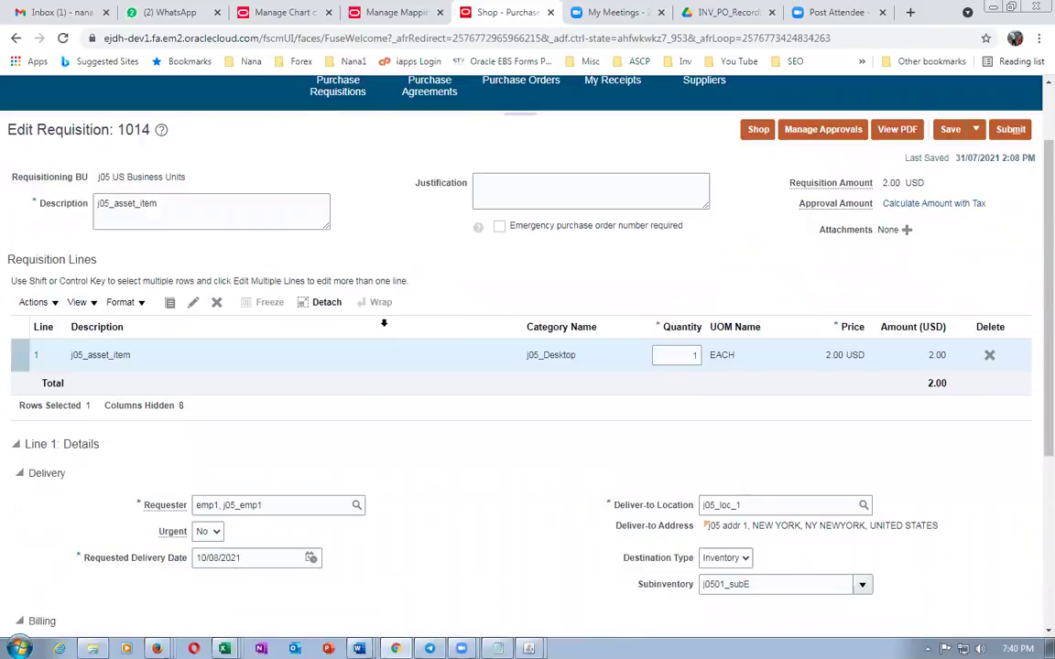
{"action": "scroll", "coordinate": [384, 322], "scroll_direction": "down", "scroll_amount": 3}
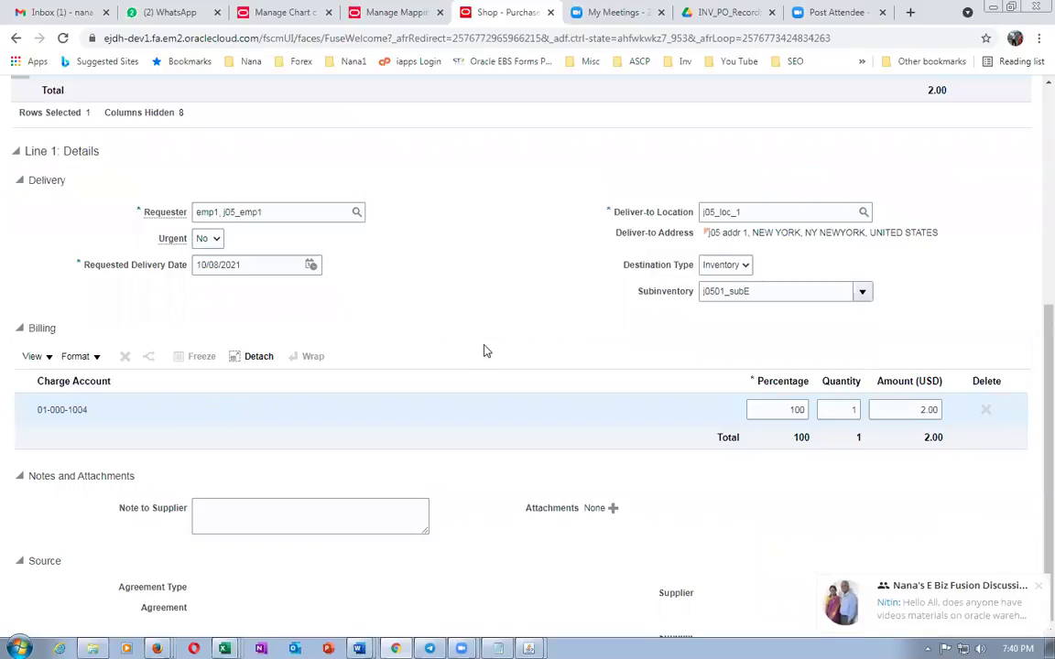
{"action": "key", "text": "alt+Tab"}
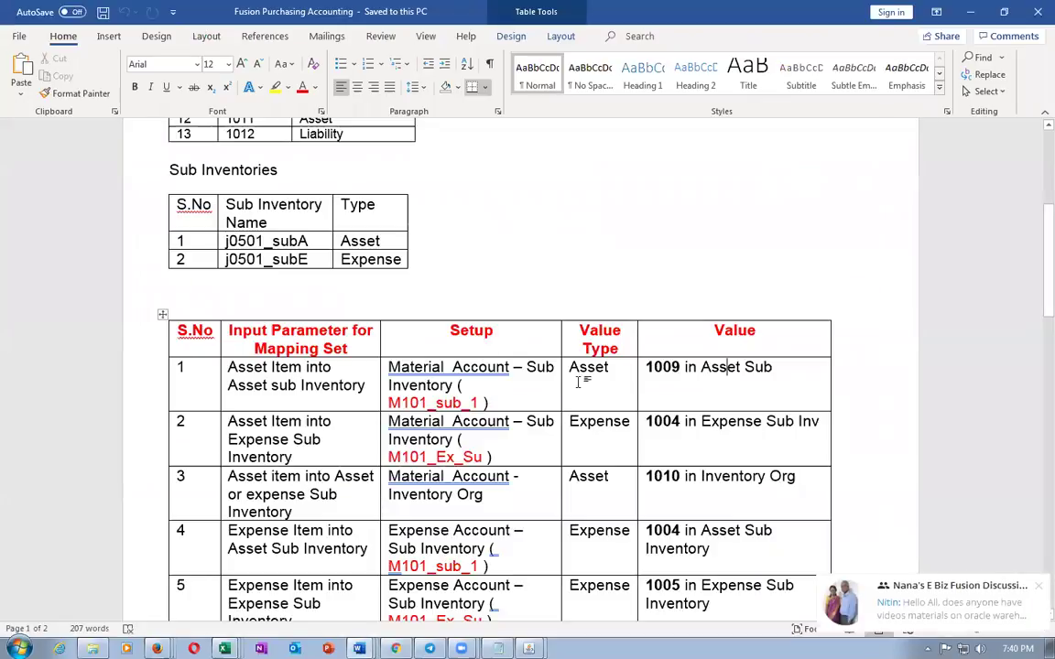
Compare the asset and expense subinventory rules and the 1010 org value in the Word table
{"action": "left_click_drag", "start_coordinate": [229, 367], "coordinate": [403, 382]}
{"action": "left_click_drag", "start_coordinate": [266, 422], "coordinate": [647, 450]}
{"action": "left_click_drag", "start_coordinate": [284, 367], "coordinate": [723, 456]}
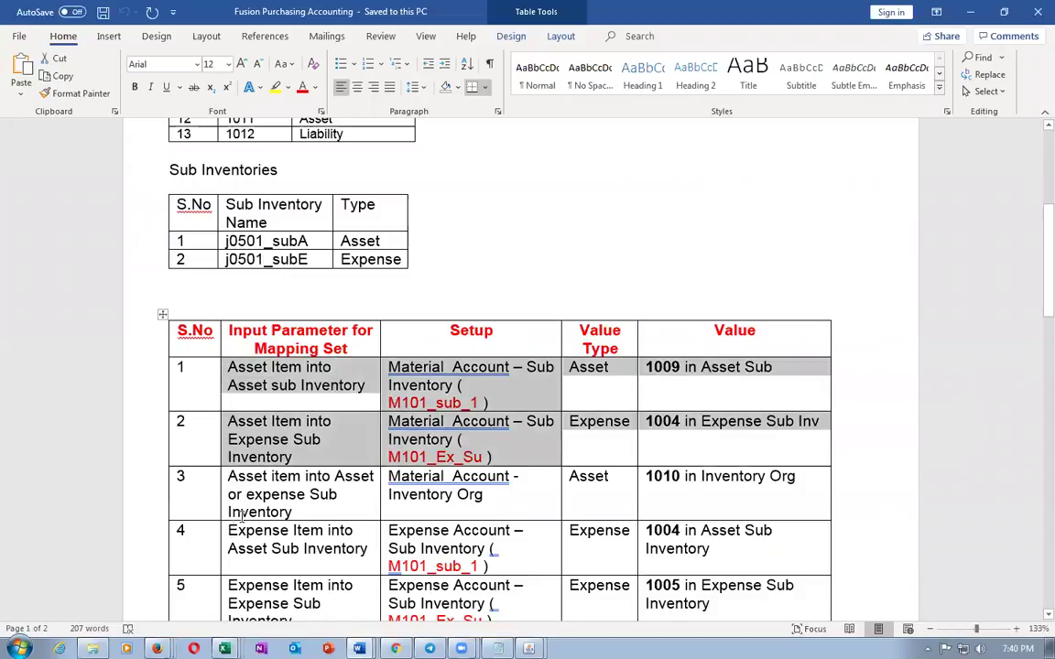
{"action": "left_click", "coordinate": [460, 439]}
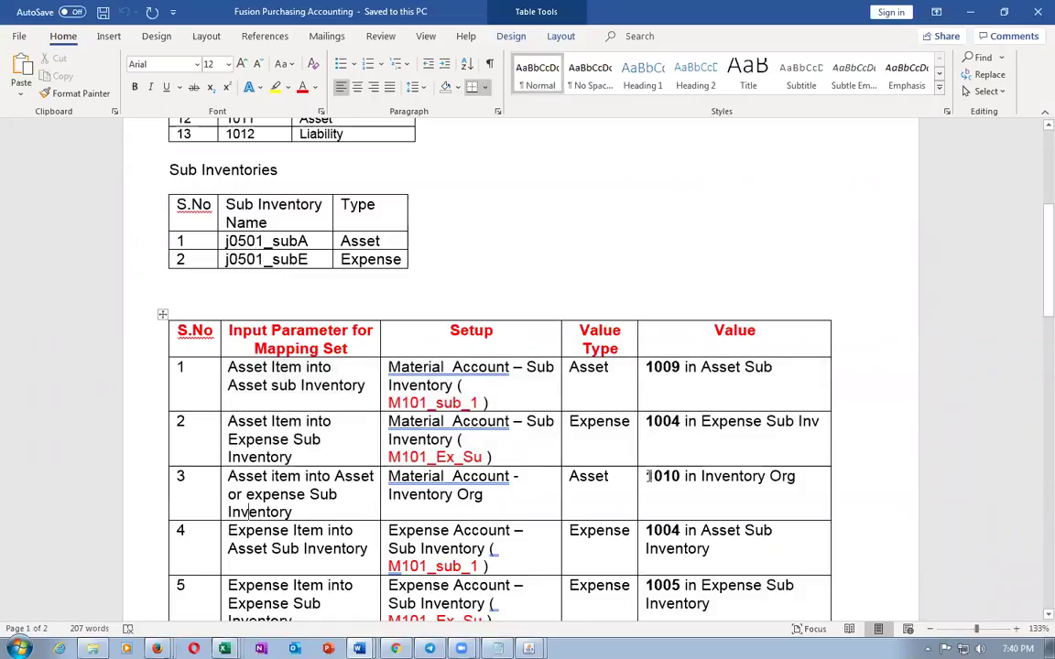
{"action": "left_click_drag", "start_coordinate": [644, 477], "coordinate": [680, 477]}
{"action": "left_click", "coordinate": [692, 499]}
{"action": "scroll", "coordinate": [703, 498], "scroll_direction": "down", "scroll_amount": 3}
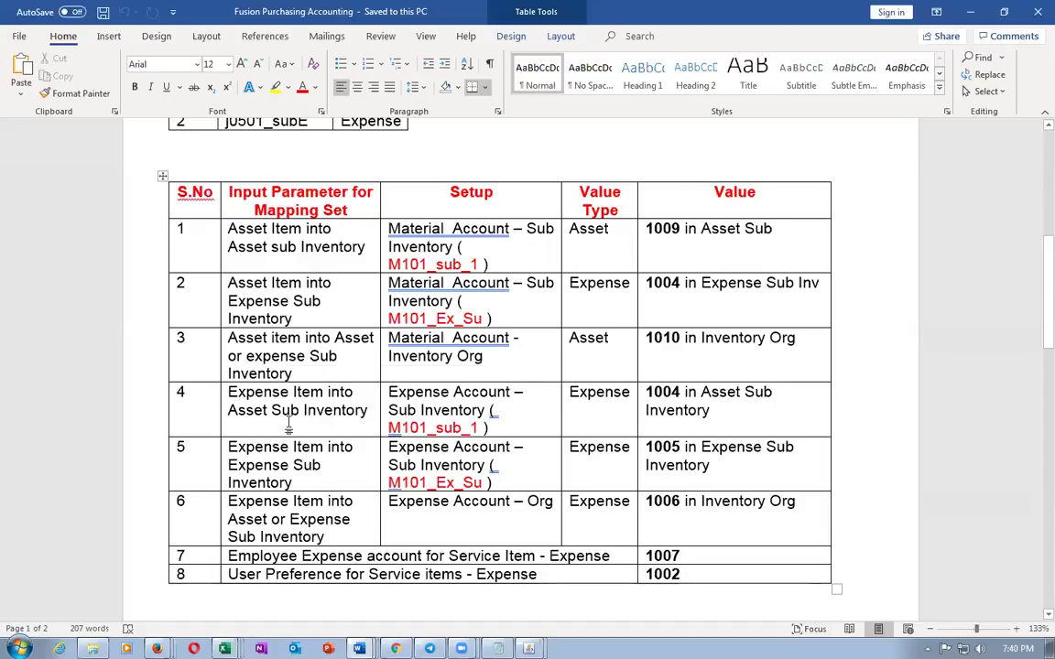
{"action": "triple_click", "coordinate": [259, 383]}
{"action": "key", "text": "alt+Tab"}
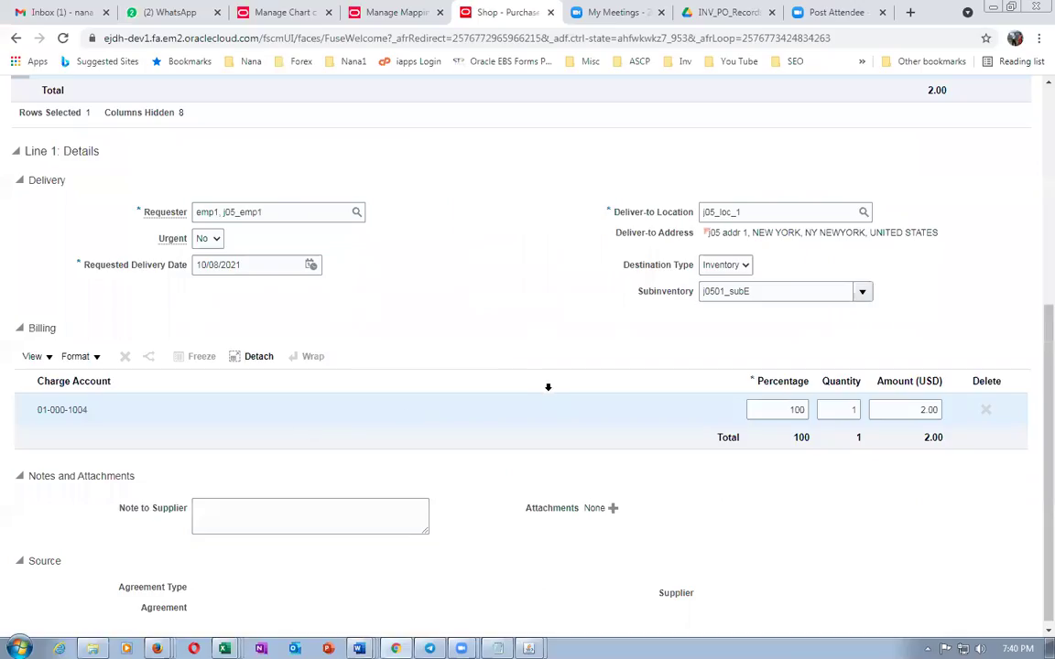
Discard the unsaved edits to the Material Account - Organization mapping set
{"action": "scroll", "coordinate": [545, 390], "scroll_direction": "up", "scroll_amount": 3}
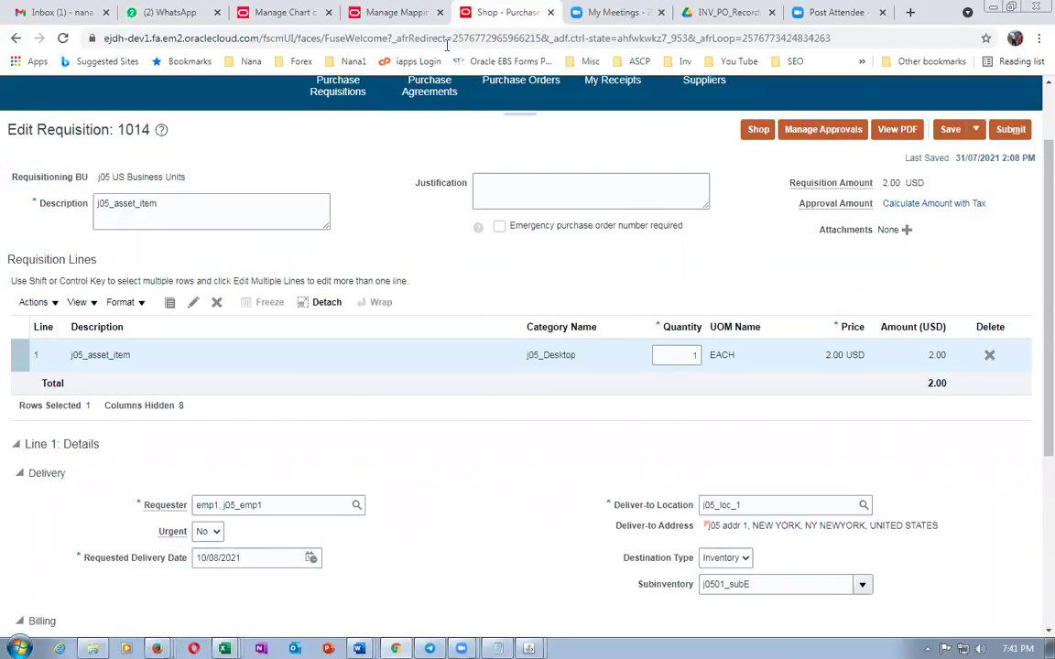
{"action": "left_click", "coordinate": [394, 13]}
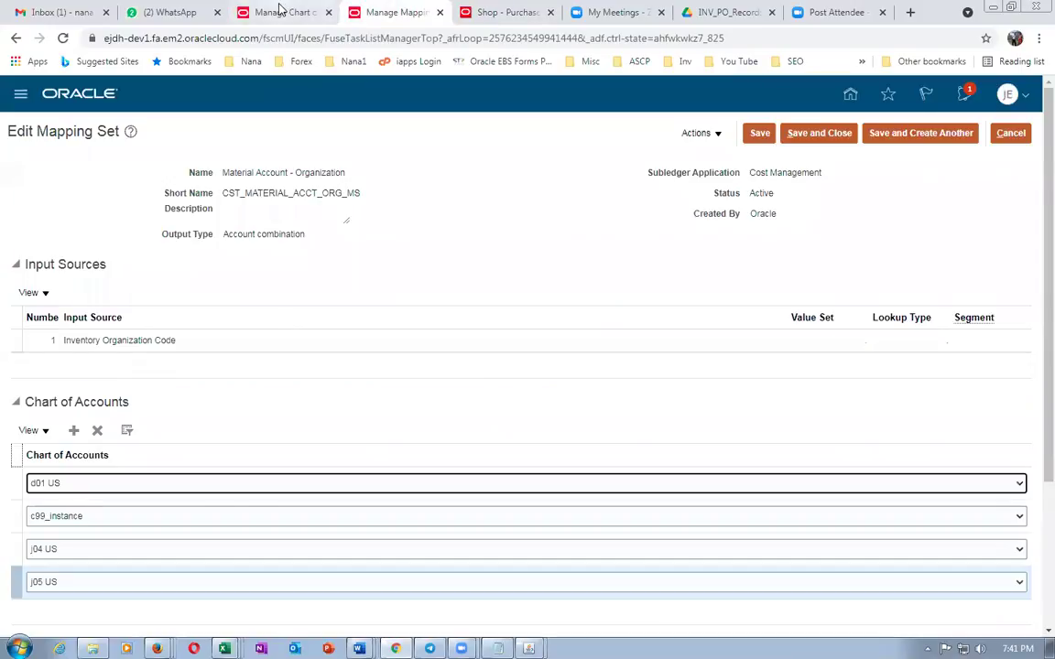
{"action": "left_click", "coordinate": [279, 12]}
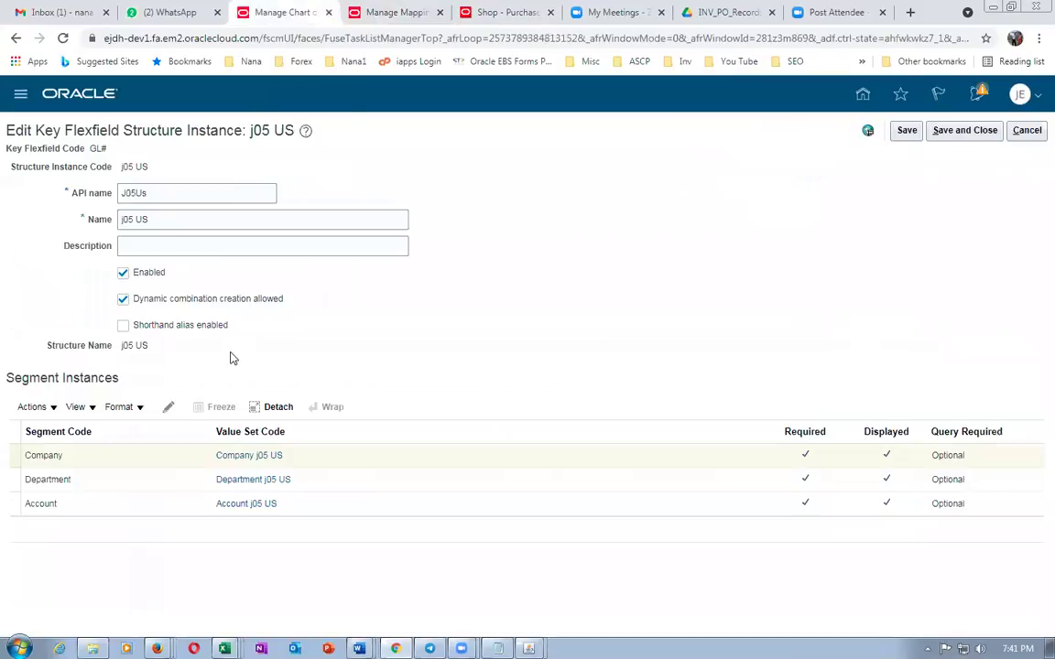
{"action": "left_click", "coordinate": [401, 14]}
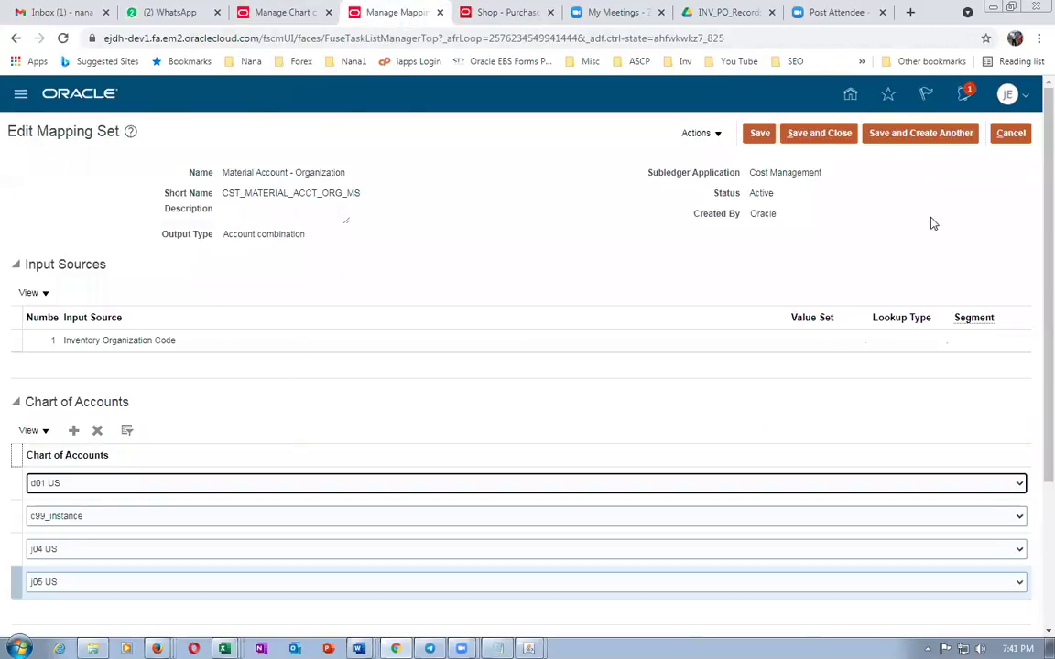
{"action": "left_click", "coordinate": [1010, 135]}
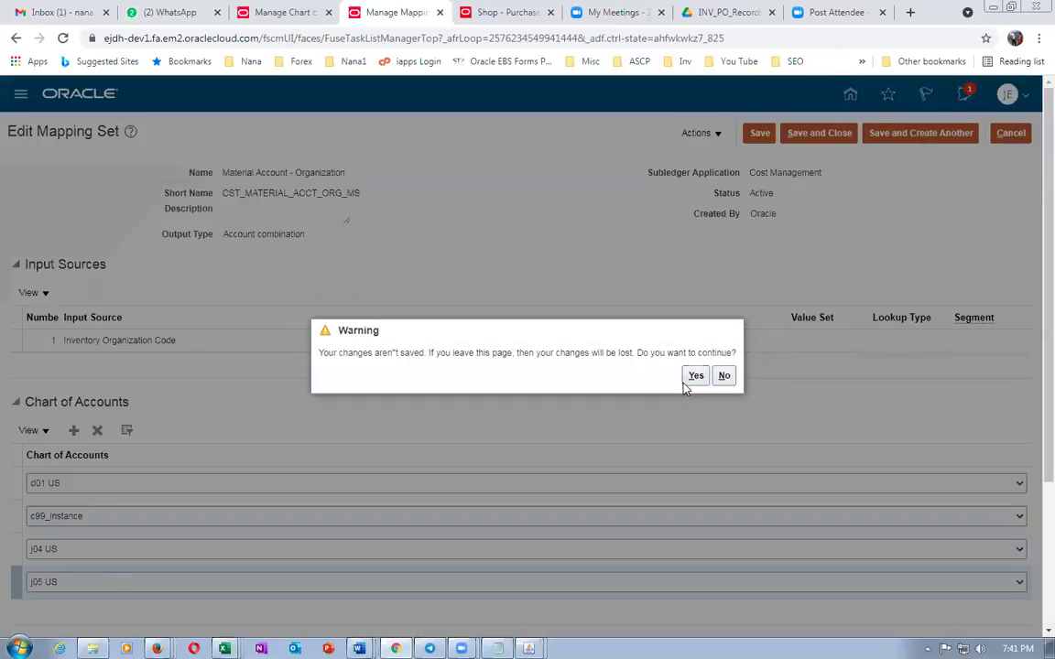
{"action": "left_click", "coordinate": [691, 377]}
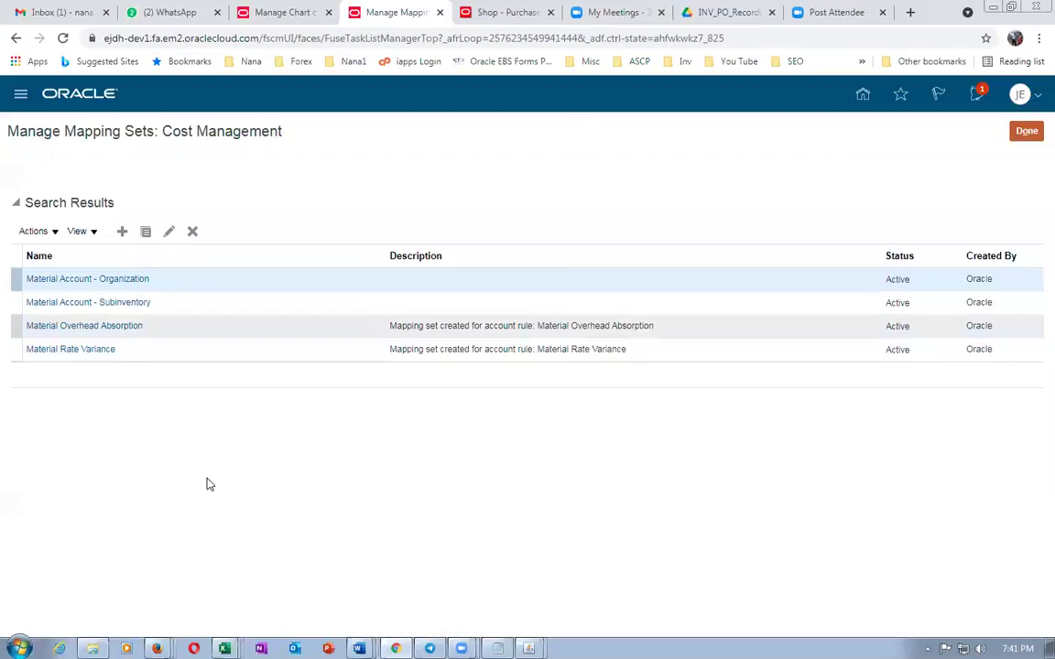
Check the Word notes for the Expense Account setup, then search mapping sets named 'expense'
{"action": "key", "text": "alt+Tab"}
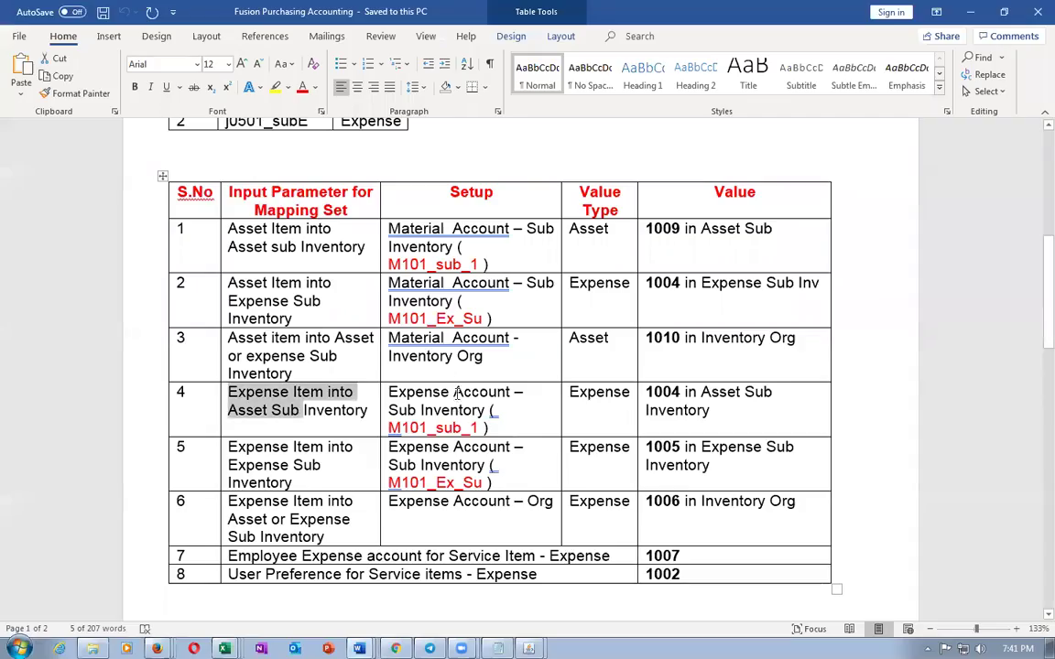
{"action": "left_click_drag", "start_coordinate": [388, 228], "coordinate": [465, 247]}
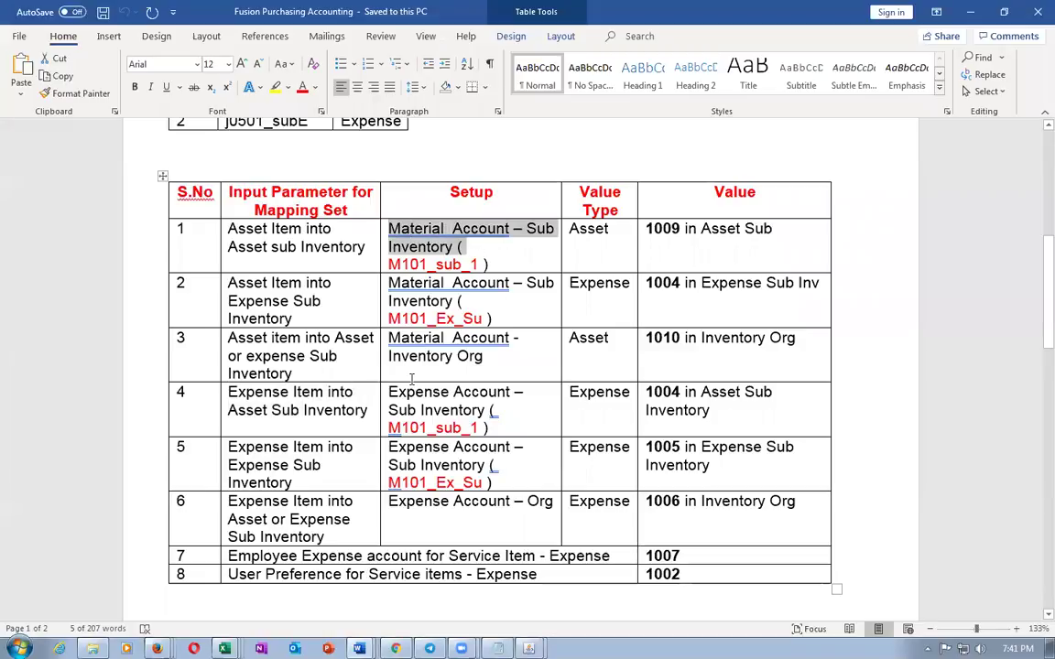
{"action": "left_click_drag", "start_coordinate": [389, 394], "coordinate": [507, 393]}
{"action": "key", "text": "alt+Tab"}
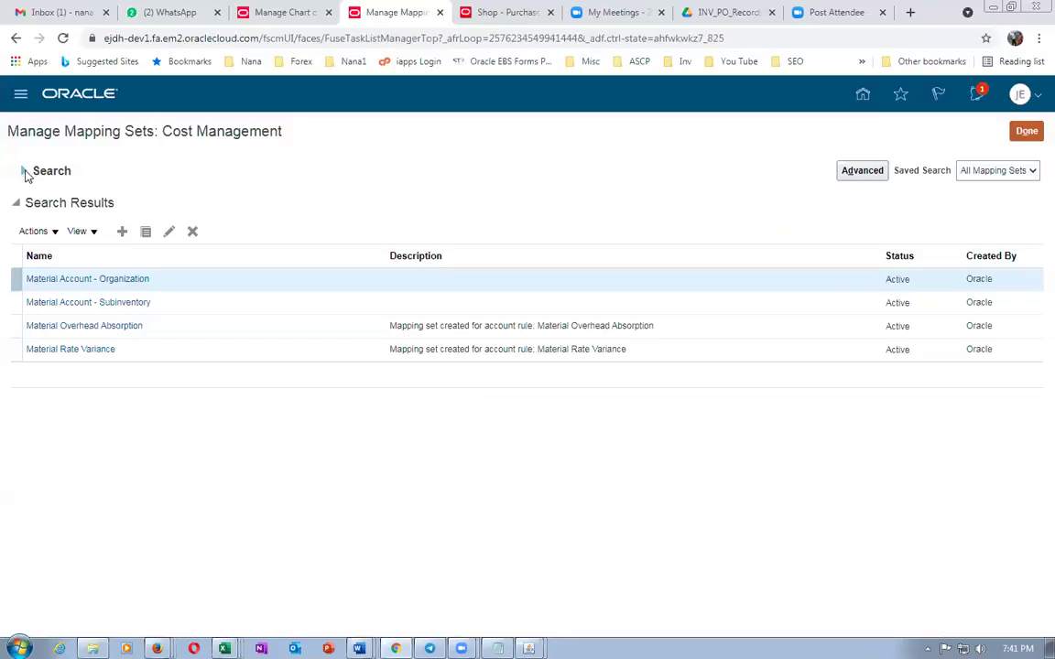
{"action": "left_click", "coordinate": [24, 171]}
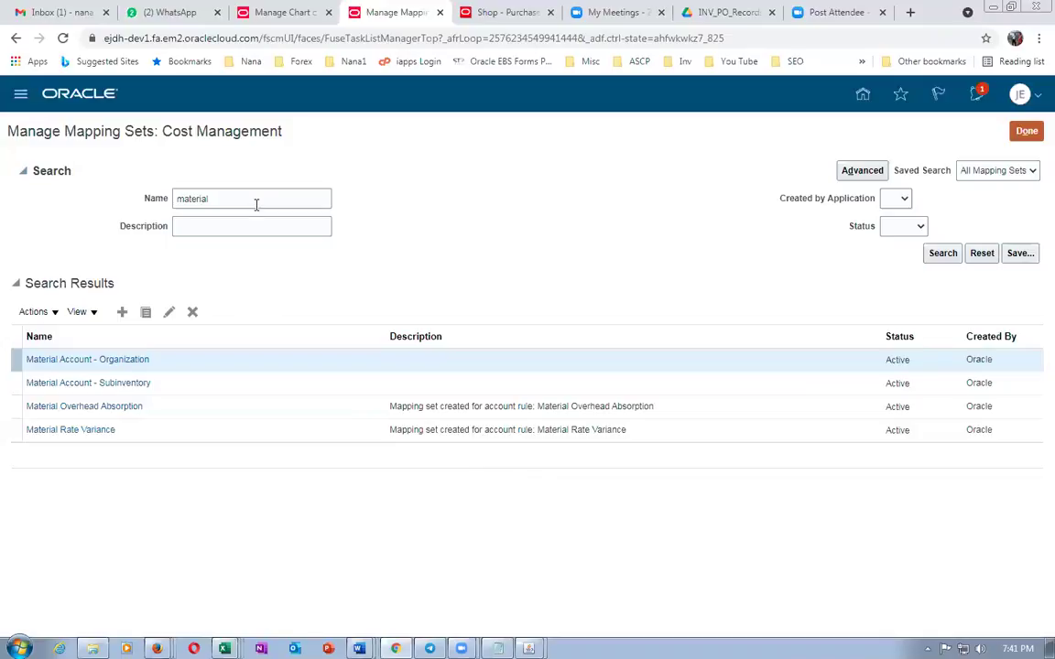
{"action": "left_click_drag", "start_coordinate": [256, 205], "coordinate": [126, 206]}
{"action": "type", "text": "expense"}
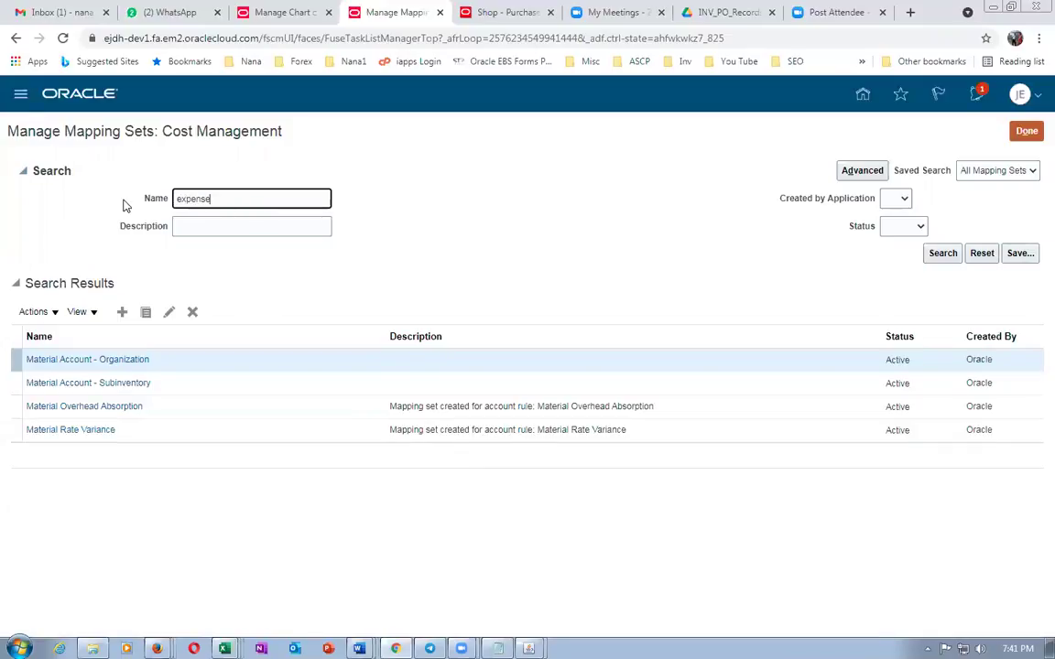
{"action": "left_click", "coordinate": [949, 258]}
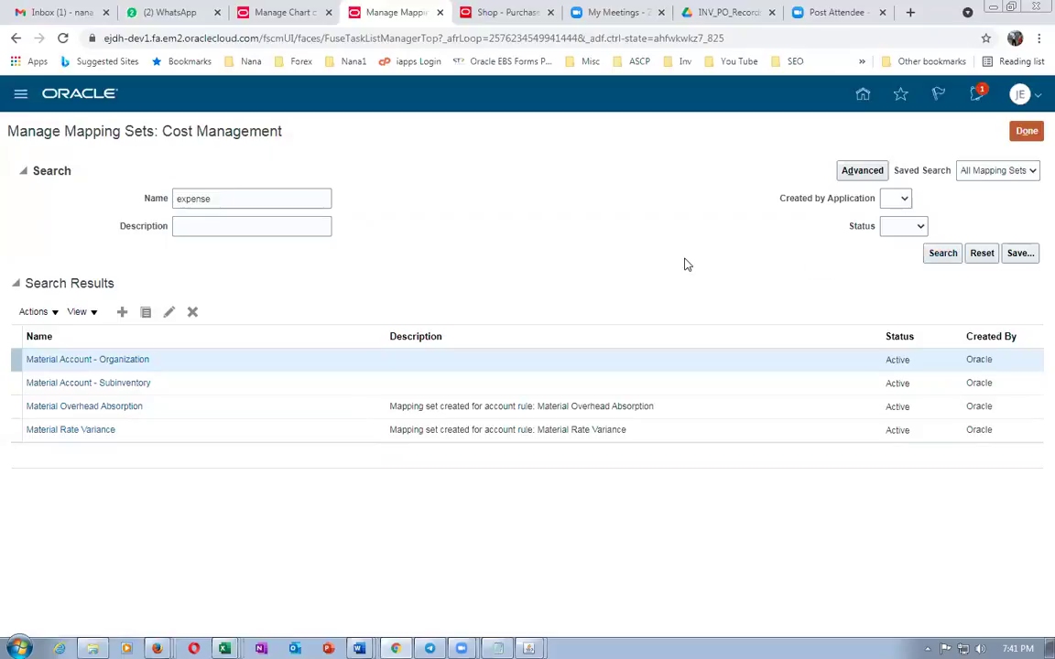
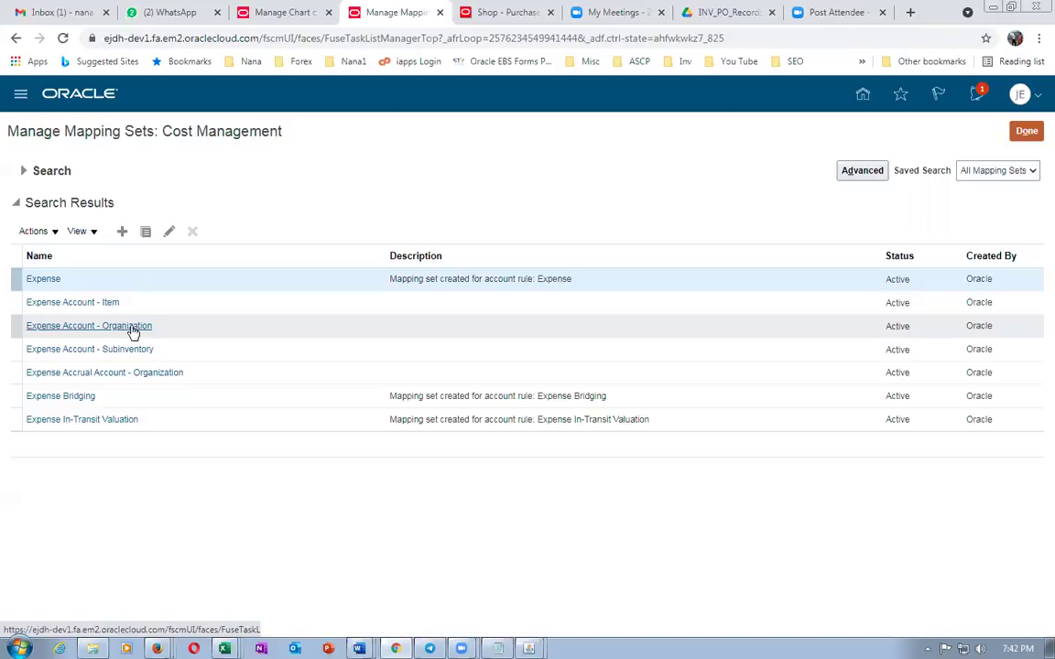
Review row 4's input parameter in the Word accounting notes
{"action": "key", "text": "alt+Tab"}
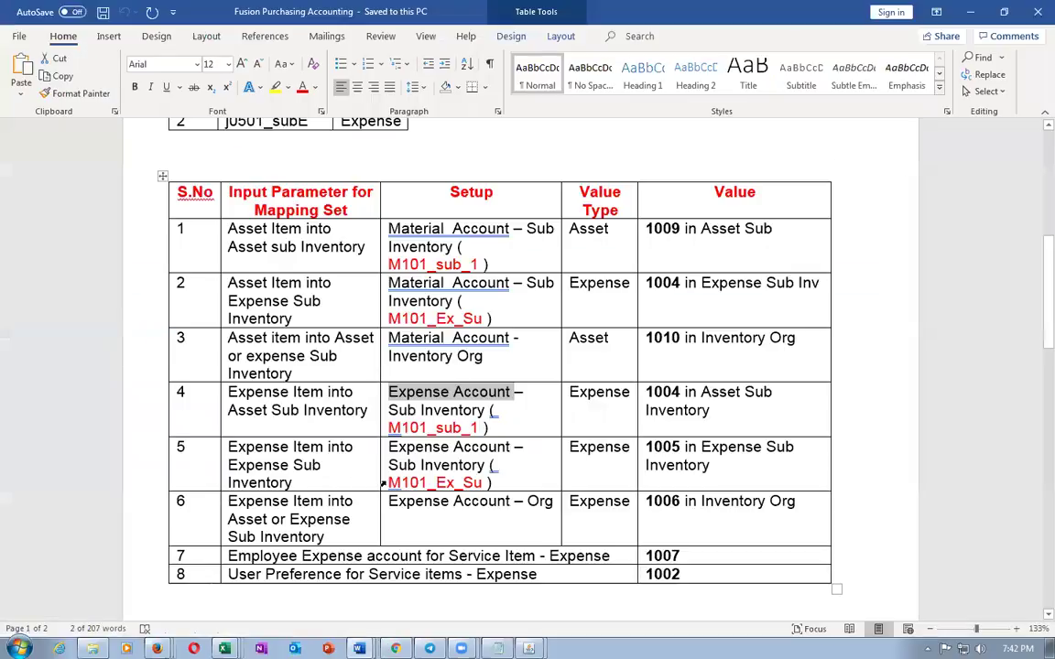
{"action": "left_click", "coordinate": [424, 392]}
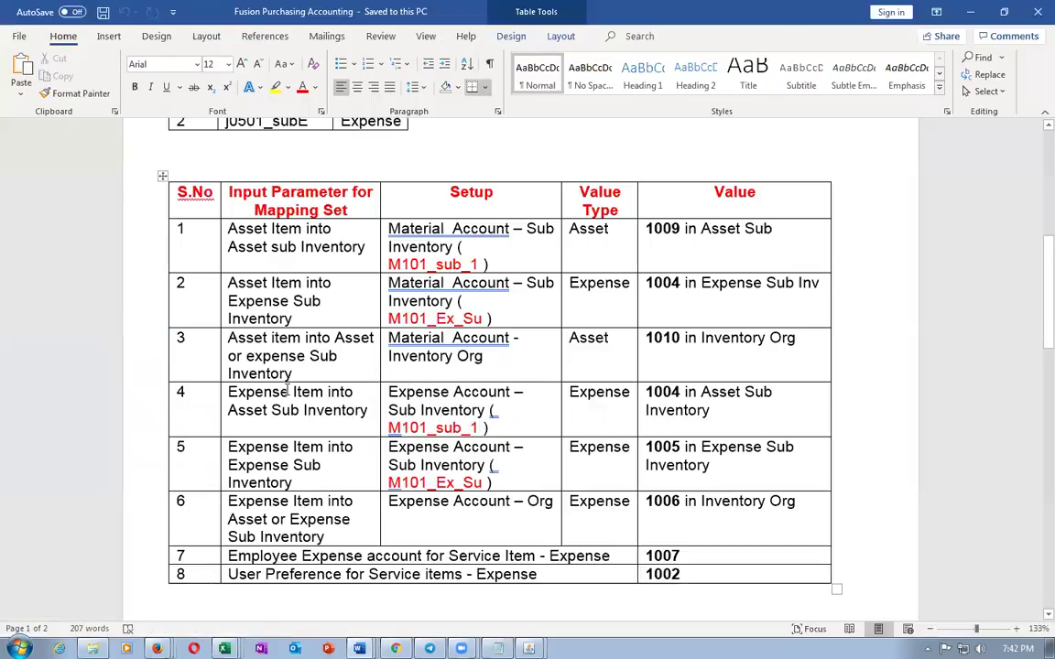
{"action": "left_click_drag", "start_coordinate": [267, 391], "coordinate": [357, 412]}
{"action": "key", "text": "alt+Tab"}
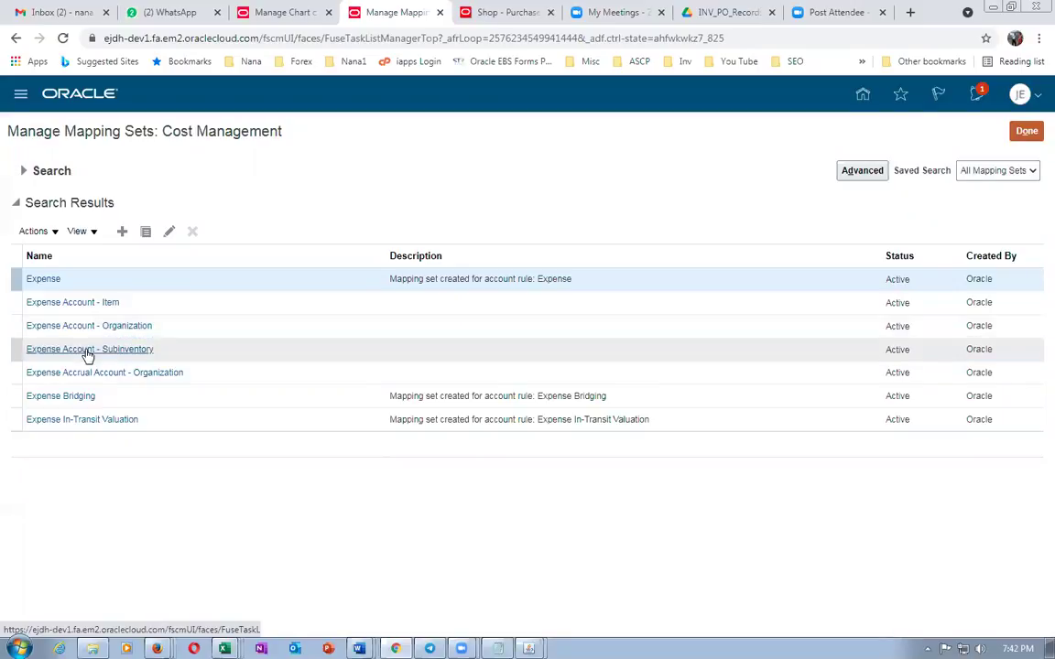
Add the j05 US chart of accounts to the Expense Account - Subinventory mapping set
{"action": "left_click", "coordinate": [85, 350]}
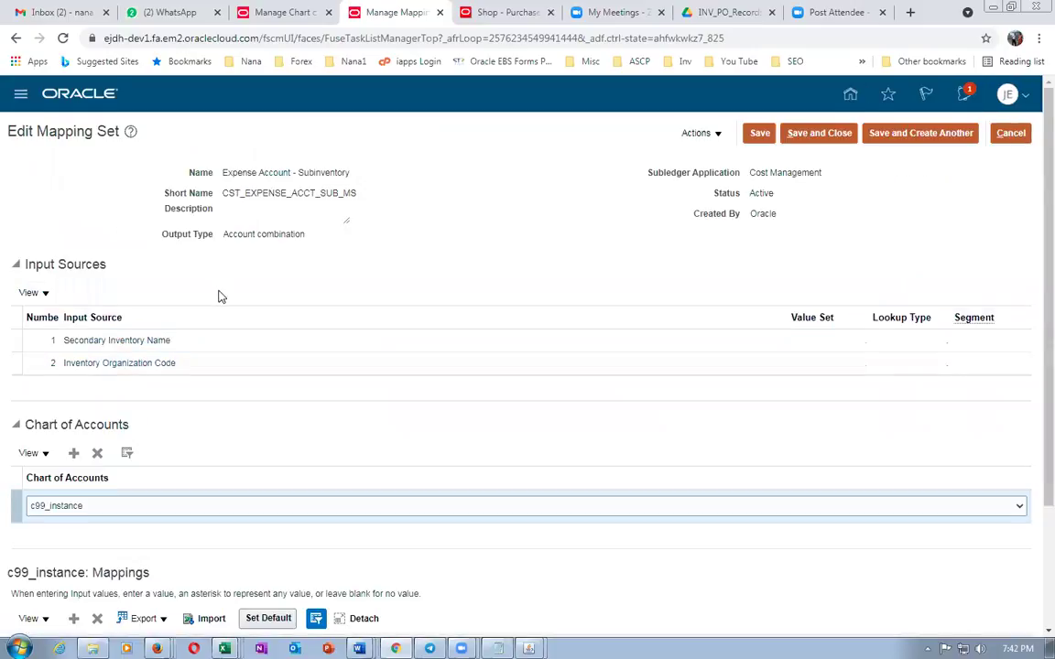
{"action": "scroll", "coordinate": [220, 295], "scroll_direction": "down", "scroll_amount": 2}
{"action": "scroll", "coordinate": [220, 294], "scroll_direction": "down", "scroll_amount": 1}
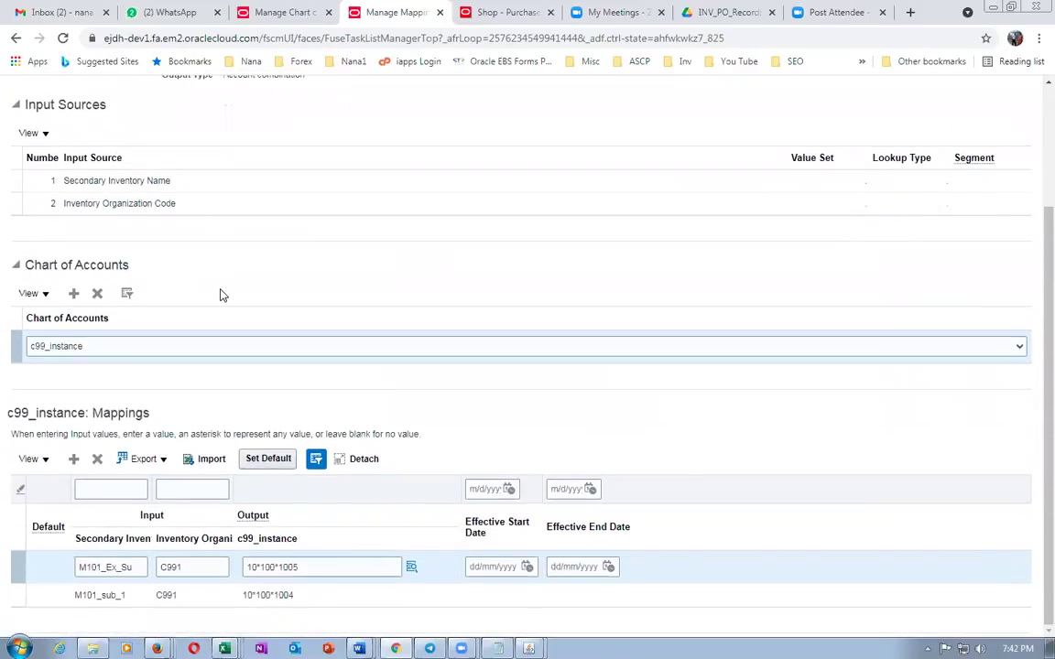
{"action": "left_click", "coordinate": [73, 293]}
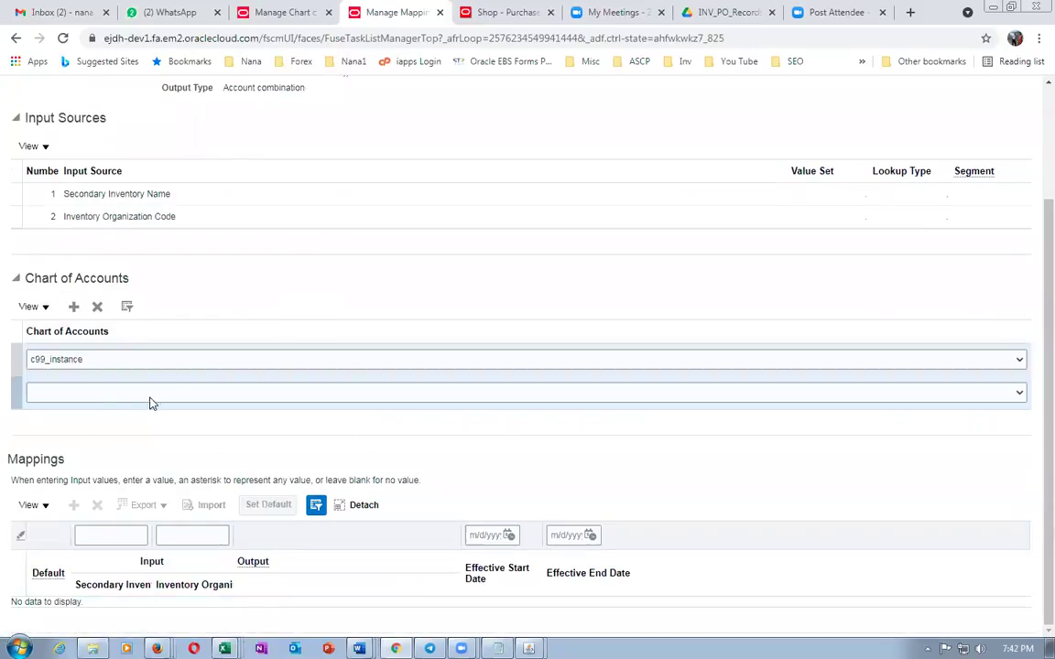
{"action": "left_click", "coordinate": [107, 394]}
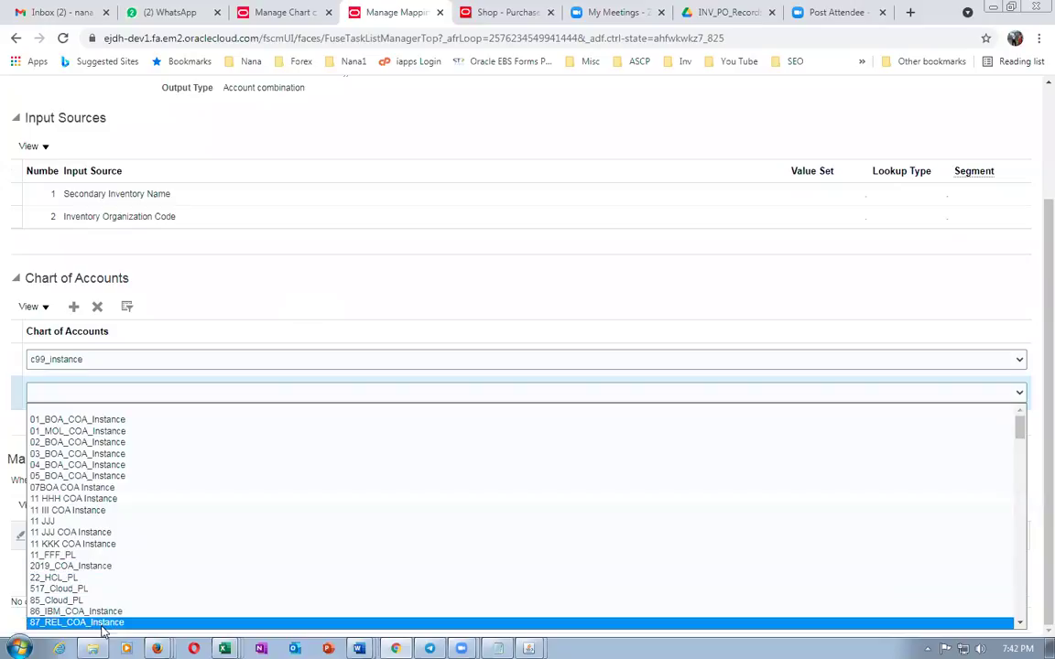
{"action": "key", "text": "j"}
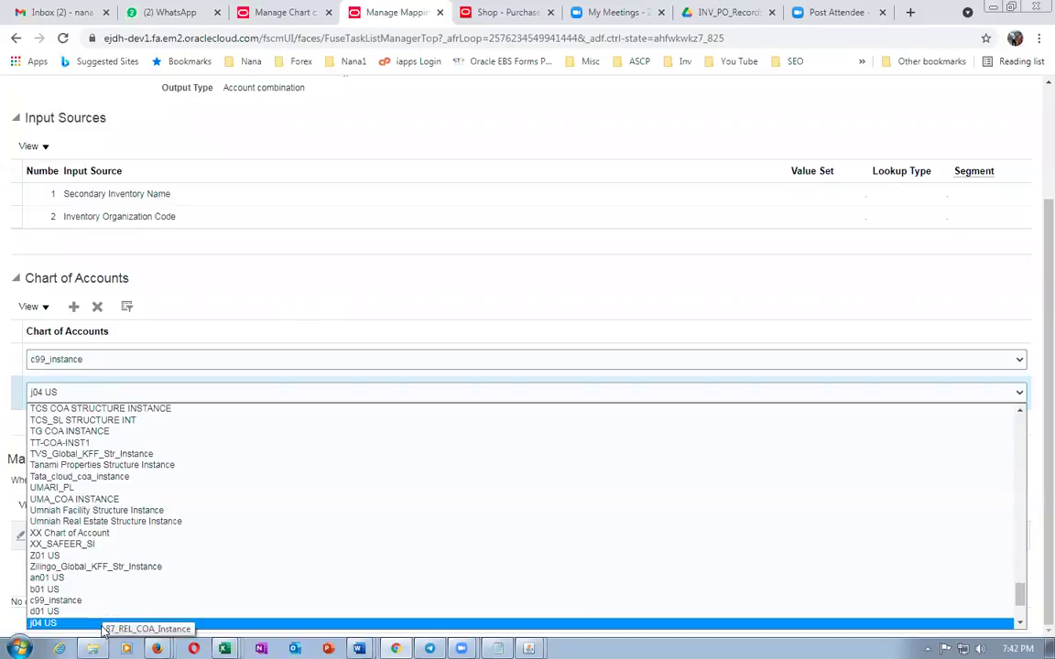
{"action": "key", "text": "Down"}
{"action": "key", "text": "Return"}
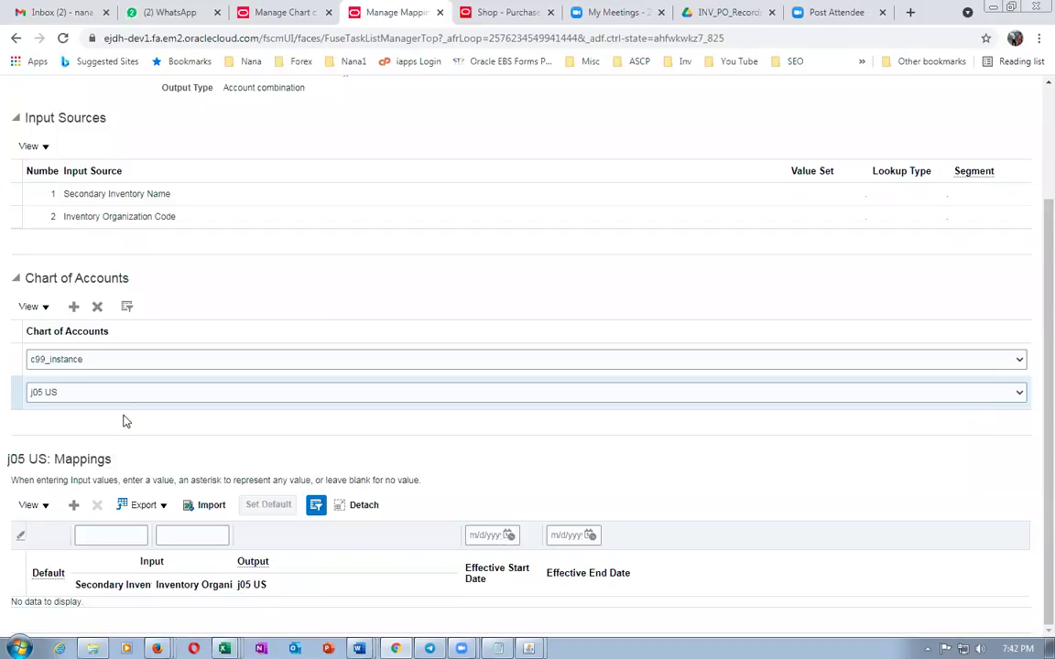
{"action": "scroll", "coordinate": [315, 293], "scroll_direction": "up", "scroll_amount": 3}
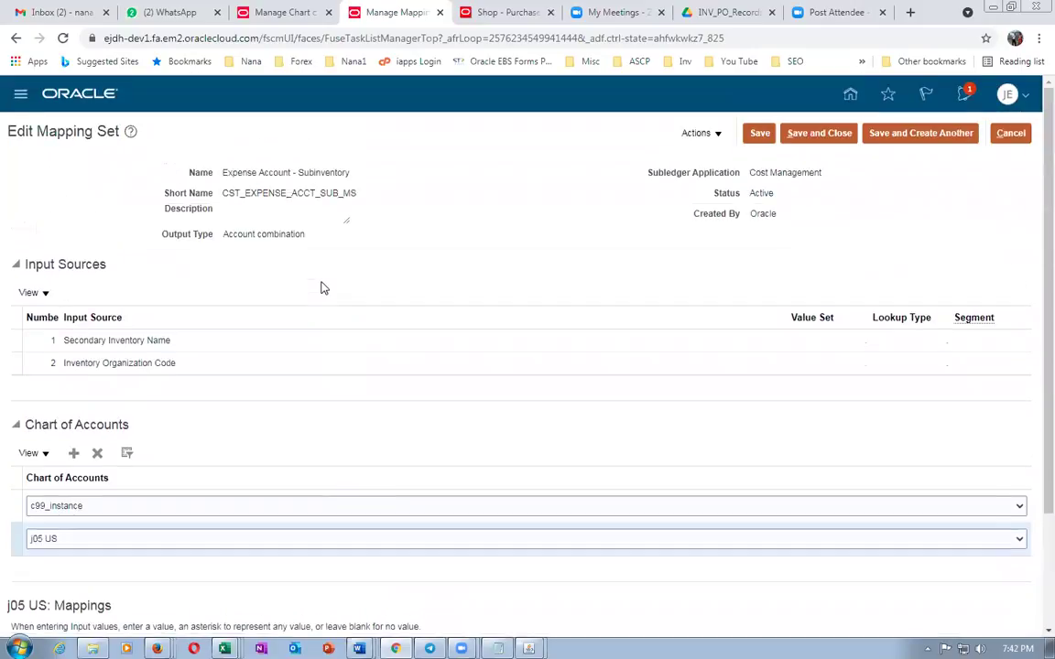
{"action": "key", "text": "alt+Tab"}
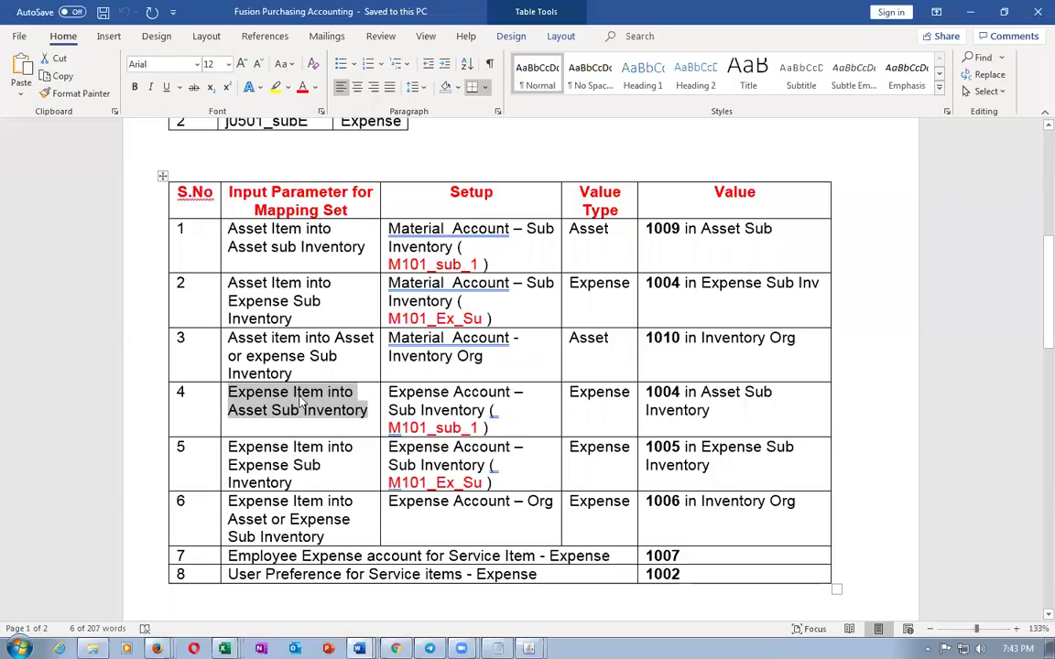
Review the input parameters of rows 1 to 4 in the Word mapping table
{"action": "left_click", "coordinate": [269, 392]}
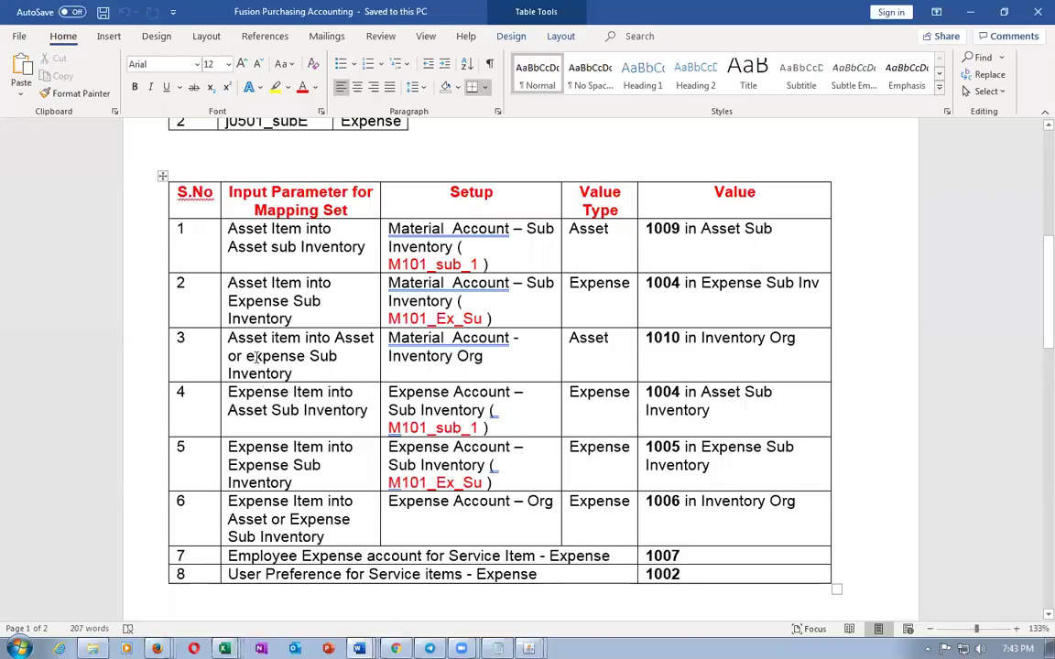
{"action": "left_click_drag", "start_coordinate": [247, 240], "coordinate": [281, 340]}
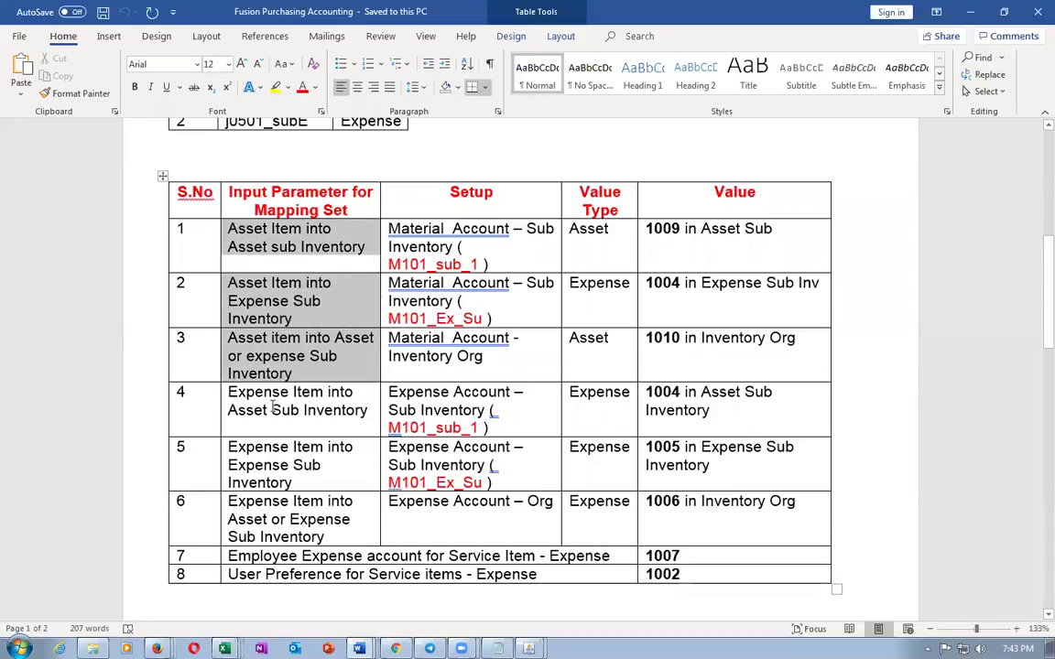
{"action": "left_click_drag", "start_coordinate": [258, 396], "coordinate": [295, 412]}
{"action": "left_click", "coordinate": [431, 411]}
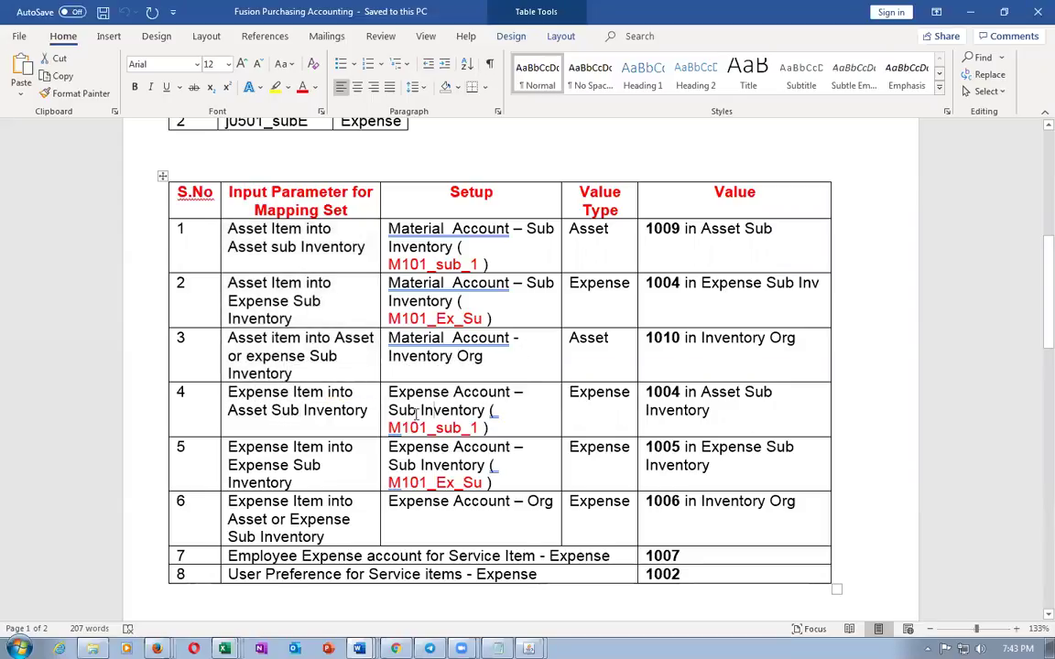
{"action": "left_click", "coordinate": [423, 428]}
Select sub inventory name j0501_subA in the Sub Inventories notes
{"action": "scroll", "coordinate": [423, 427], "scroll_direction": "up", "scroll_amount": 3}
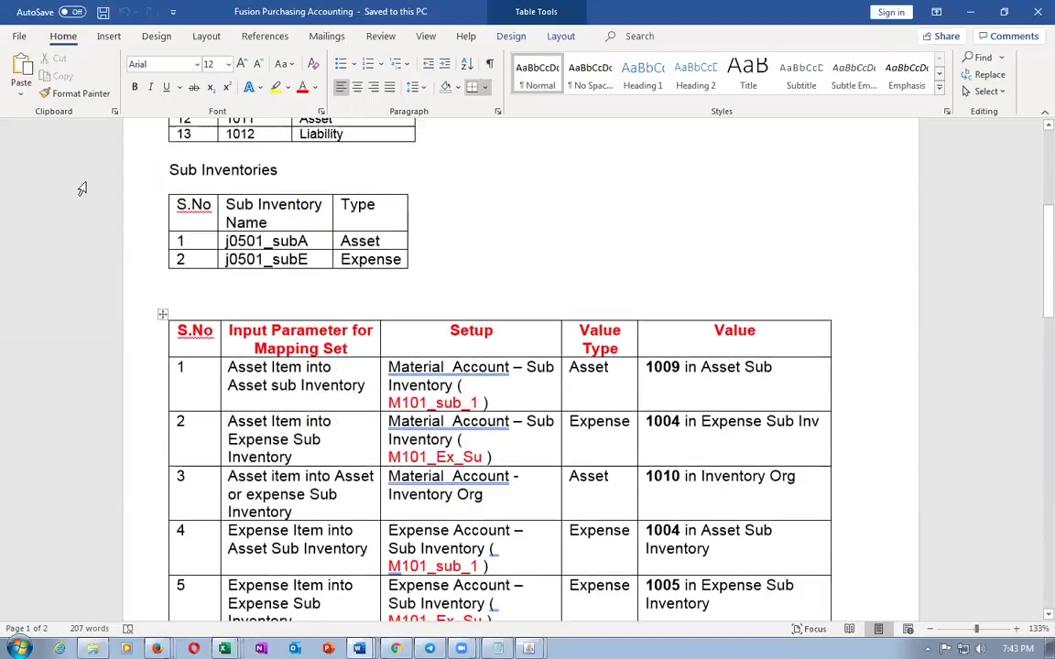
{"action": "left_click", "coordinate": [206, 241]}
{"action": "key", "text": "Tab"}
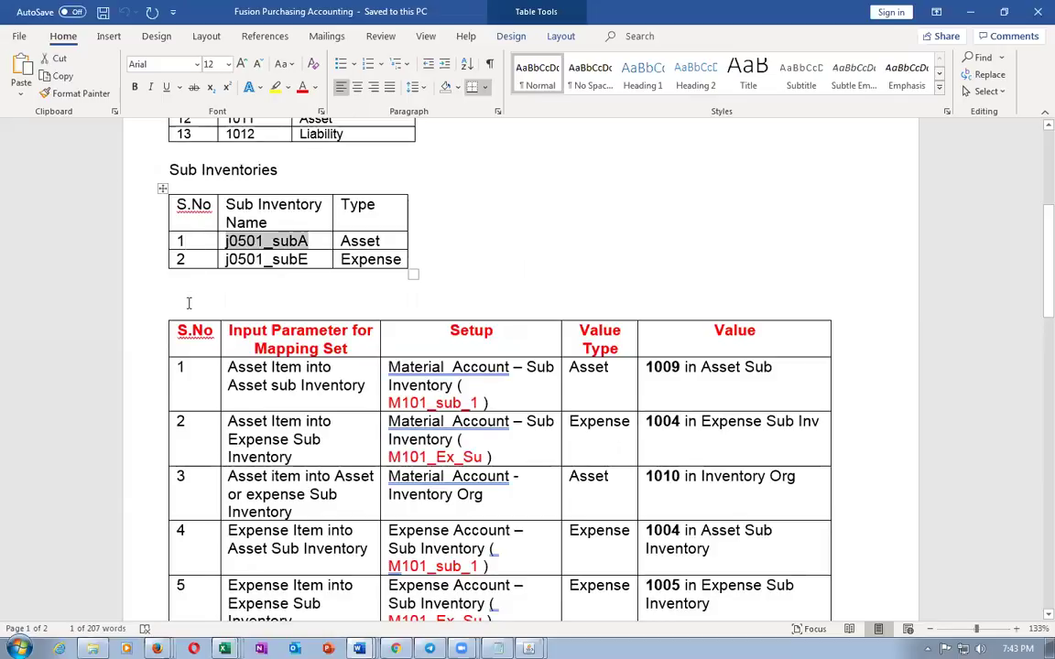
{"action": "key", "text": "alt+Tab"}
Add a j05 US mapping row with inputs j0501_subA and J051
{"action": "scroll", "coordinate": [197, 528], "scroll_direction": "down", "scroll_amount": 3}
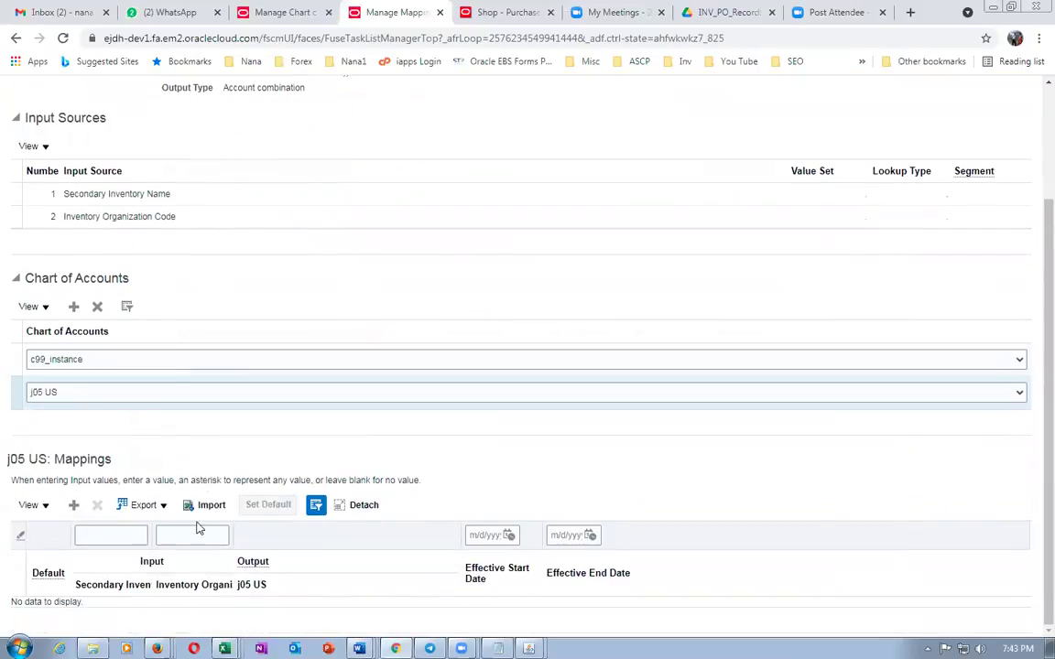
{"action": "left_click", "coordinate": [72, 509]}
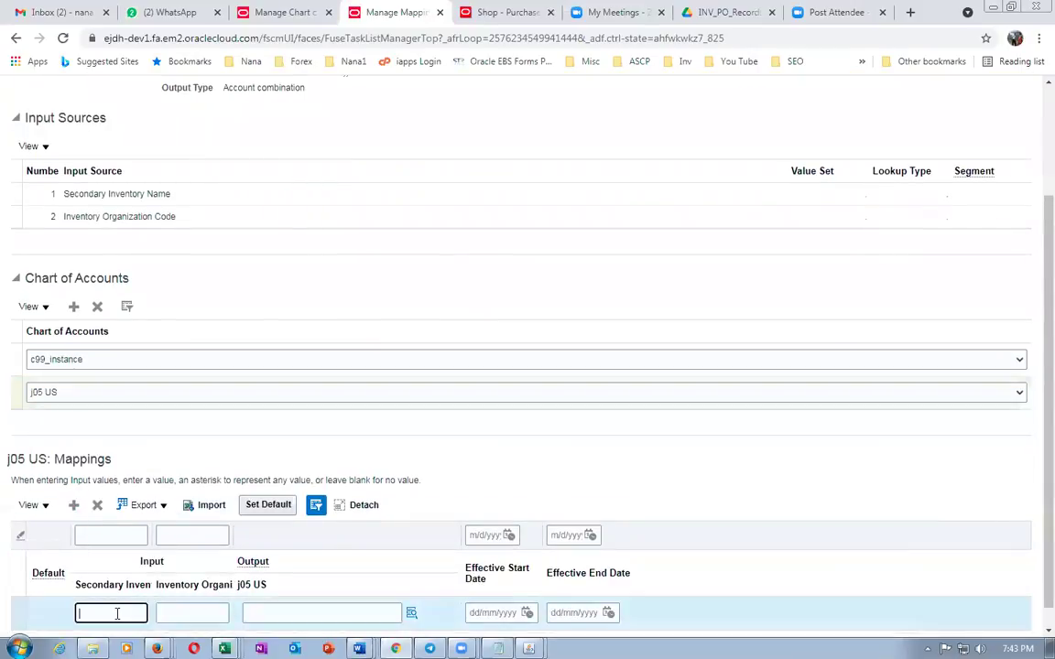
{"action": "type", "text": "j0501_sub"}
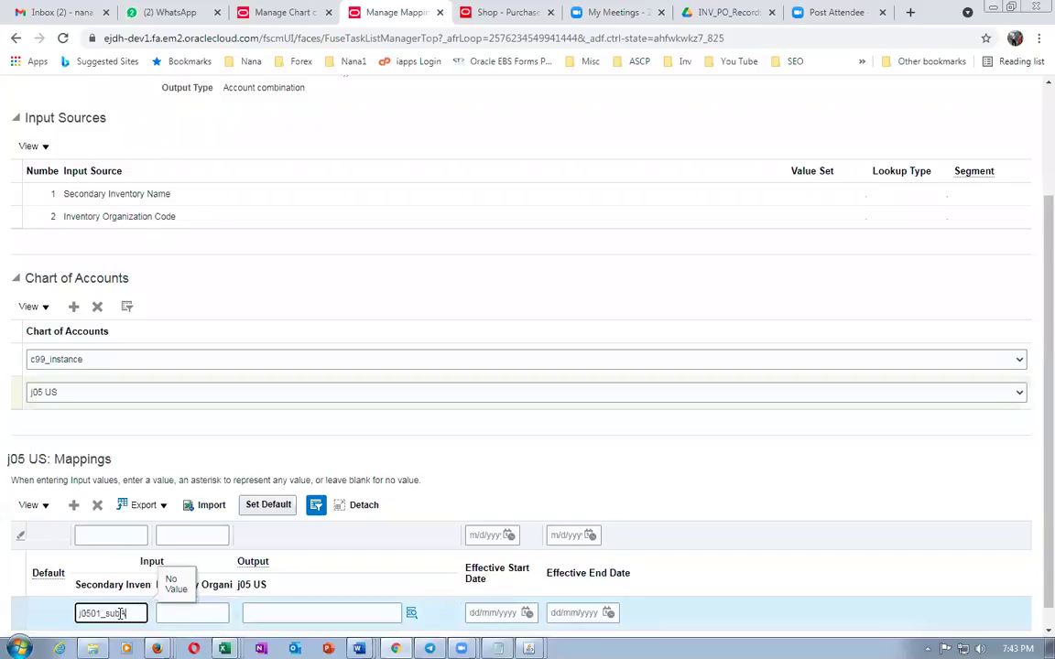
{"action": "type", "text": "A"}
{"action": "key", "text": "Tab"}
{"action": "type", "text": "j051"}
{"action": "key", "text": "Tab"}
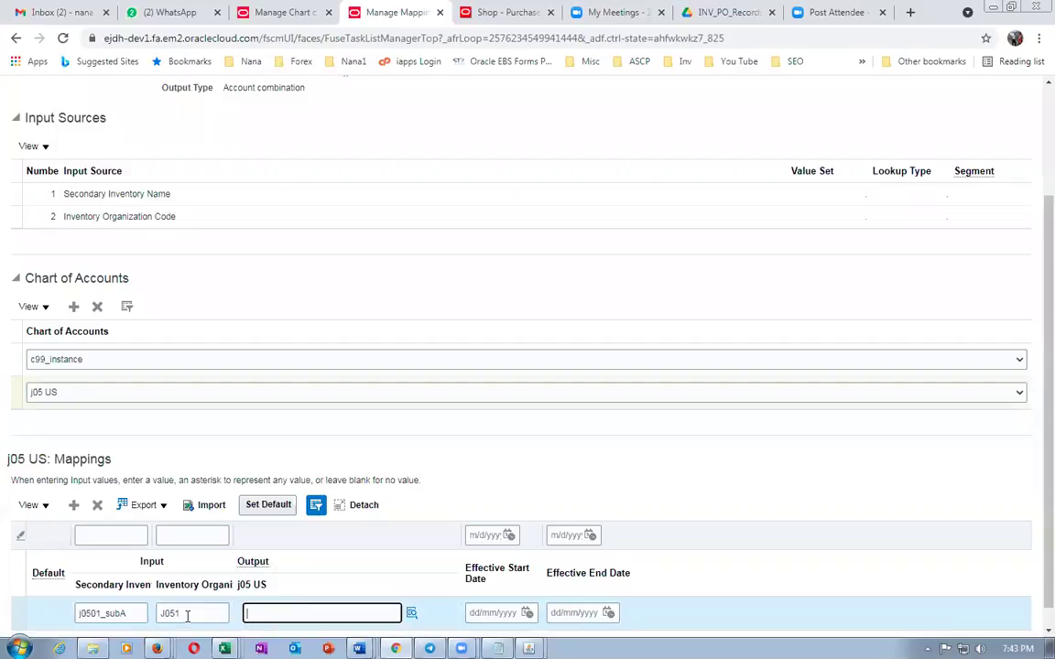
{"action": "key", "text": "alt+Tab"}
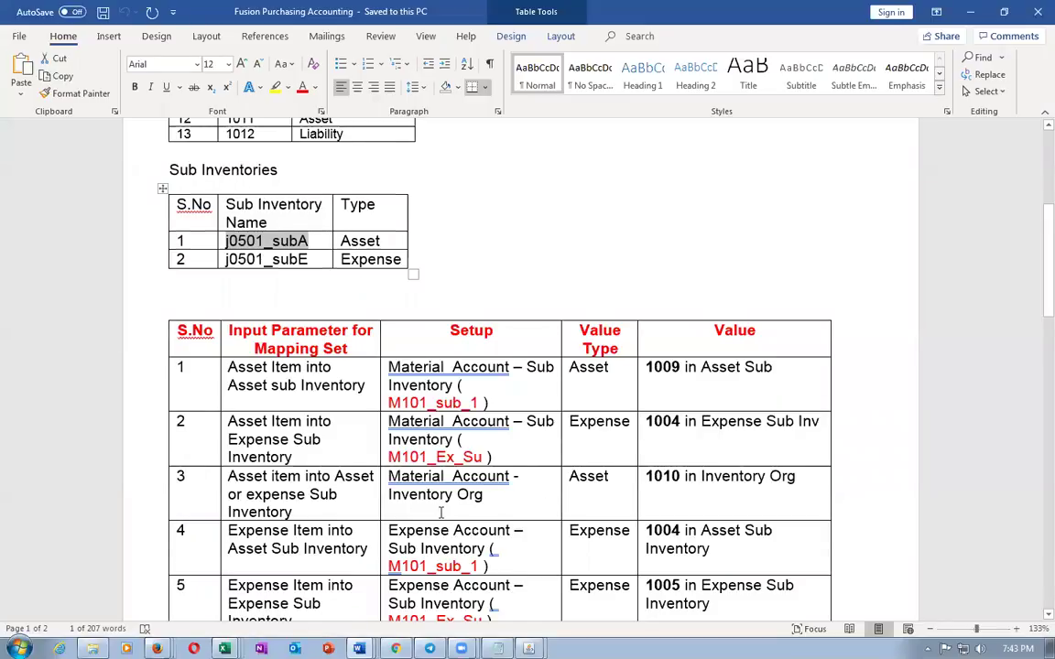
Check rows 6–8 of the Word mapping table before entering the row's output account
{"action": "scroll", "coordinate": [440, 513], "scroll_direction": "down", "scroll_amount": 2}
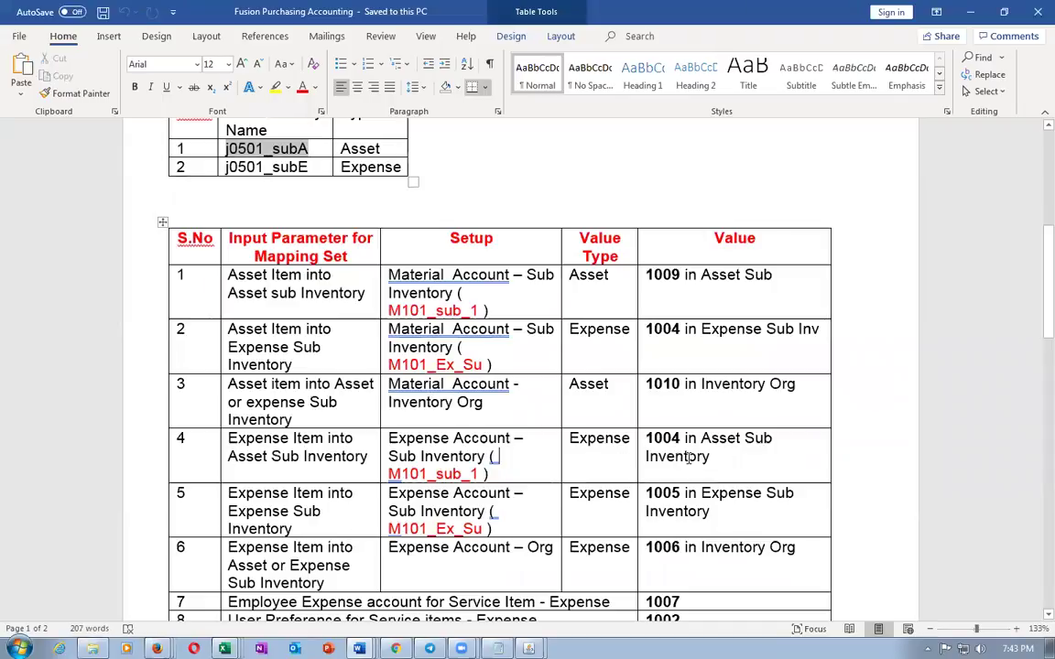
{"action": "key", "text": "alt+Tab"}
{"action": "left_click", "coordinate": [272, 613]}
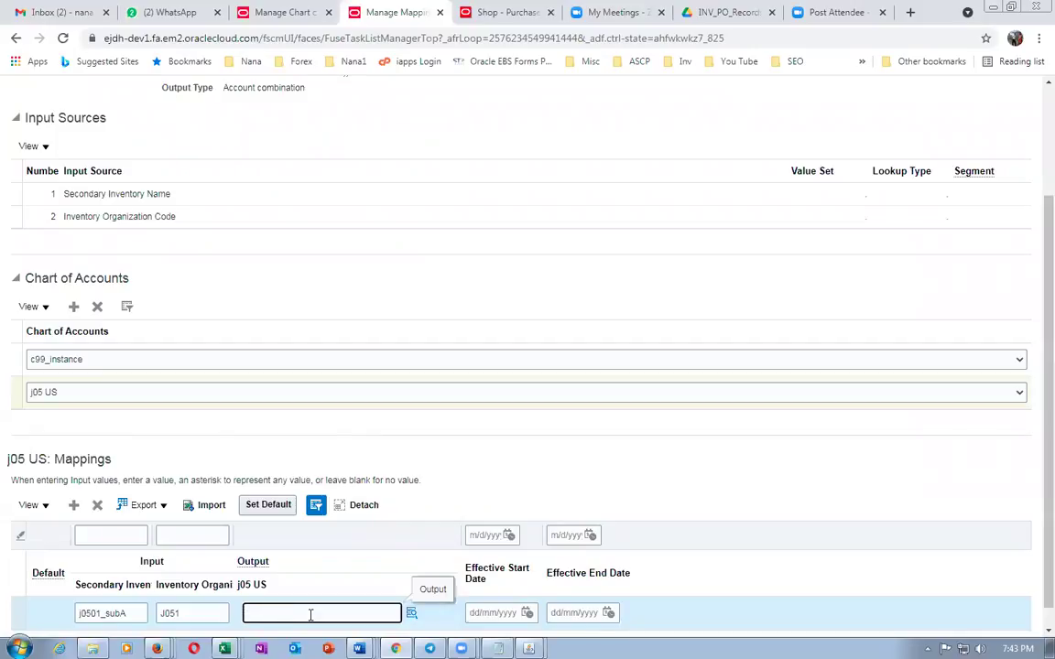
Enter output account segments 01, 000 and 1004 for the new mapping row
{"action": "left_click", "coordinate": [411, 613]}
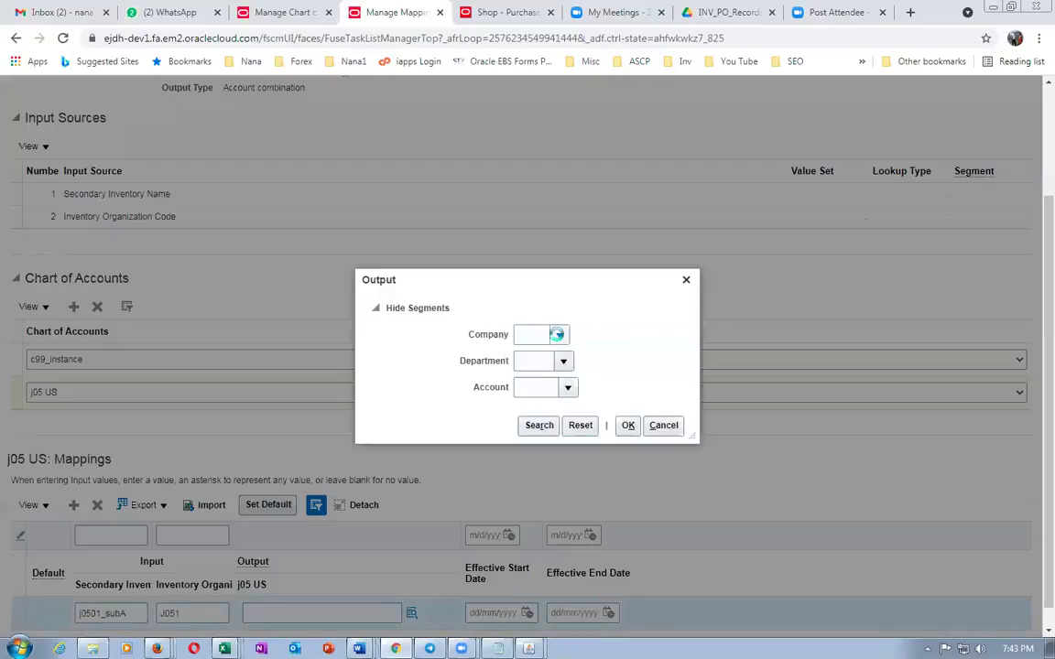
{"action": "left_click", "coordinate": [556, 335]}
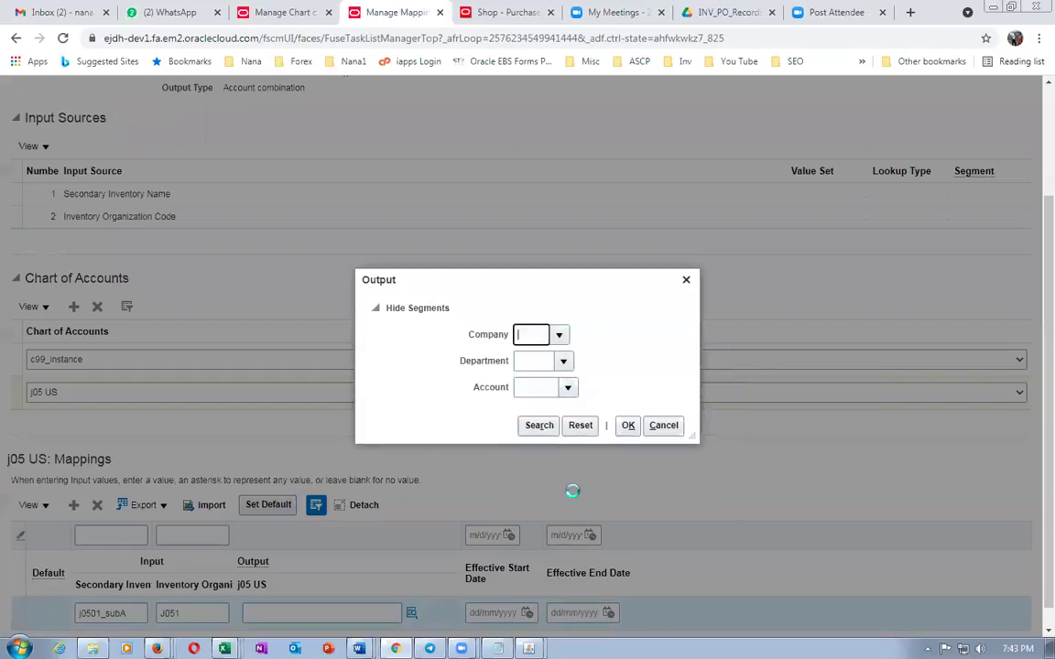
{"action": "type", "text": "01"}
{"action": "left_click", "coordinate": [545, 364]}
{"action": "type", "text": "000"}
{"action": "key", "text": "Tab"}
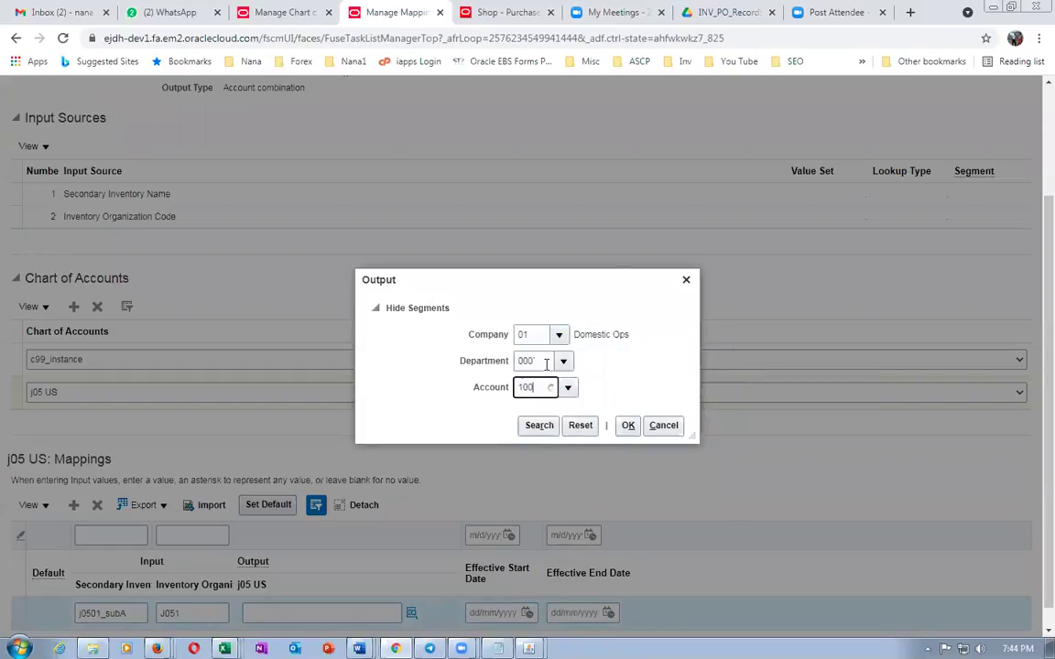
{"action": "left_click", "coordinate": [546, 359]}
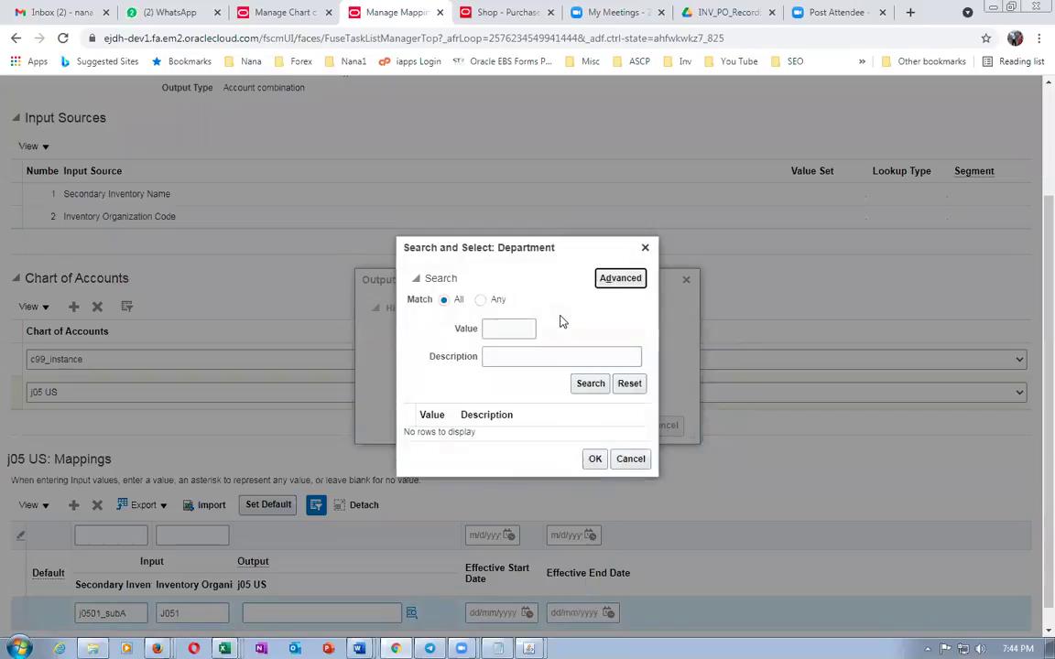
{"action": "left_click", "coordinate": [630, 460]}
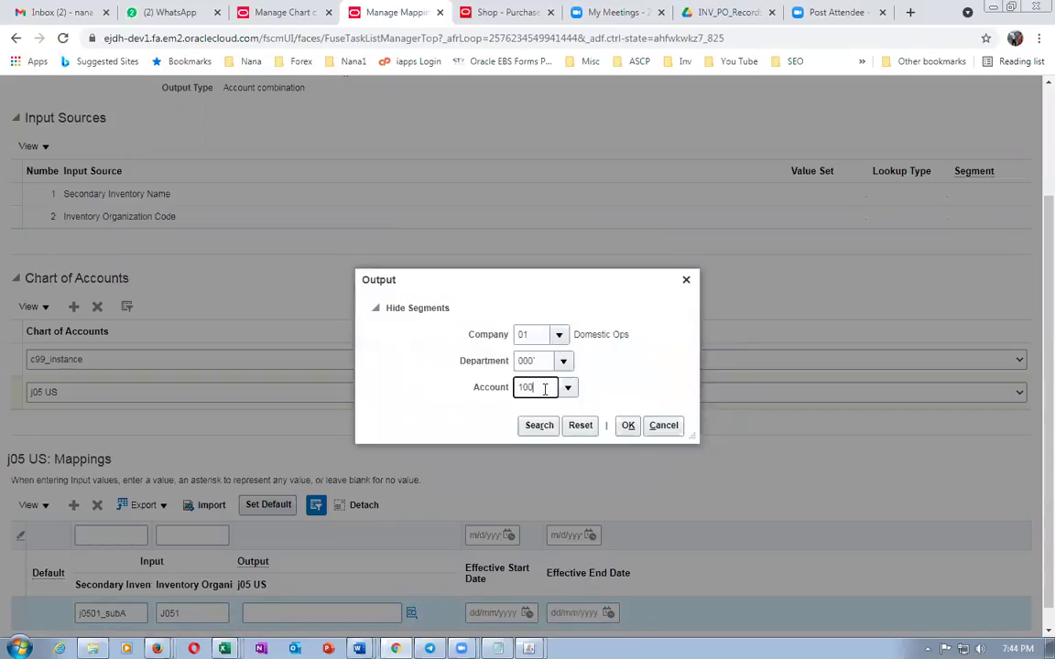
{"action": "type", "text": "4"}
{"action": "left_click", "coordinate": [627, 426]}
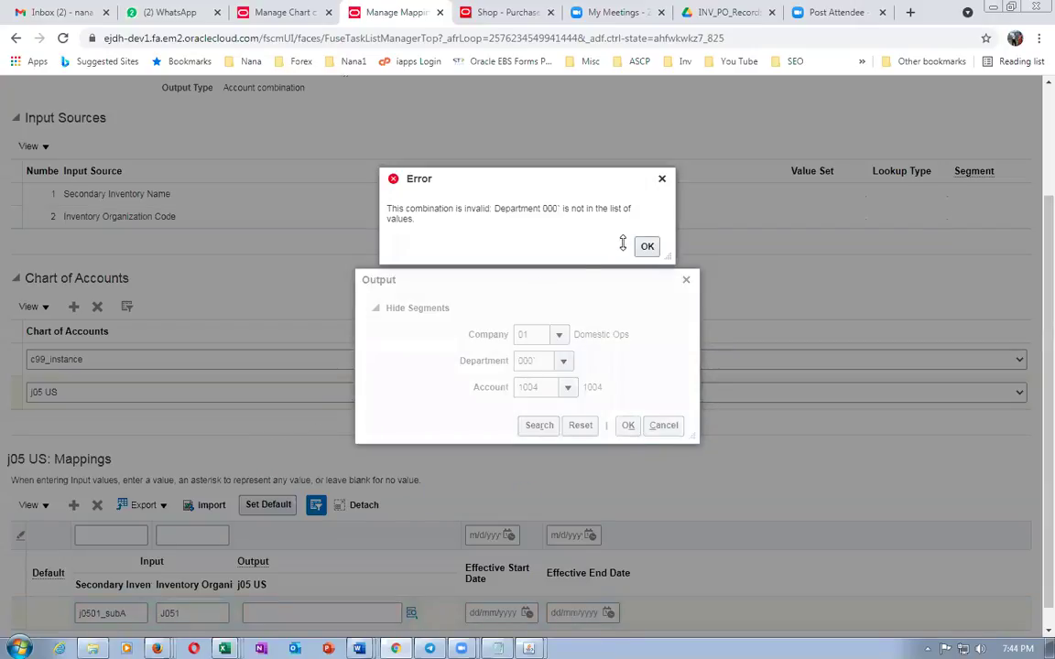
Fix the invalid department 000 and confirm output account 01-000-1004, then copy it
{"action": "left_click", "coordinate": [645, 245]}
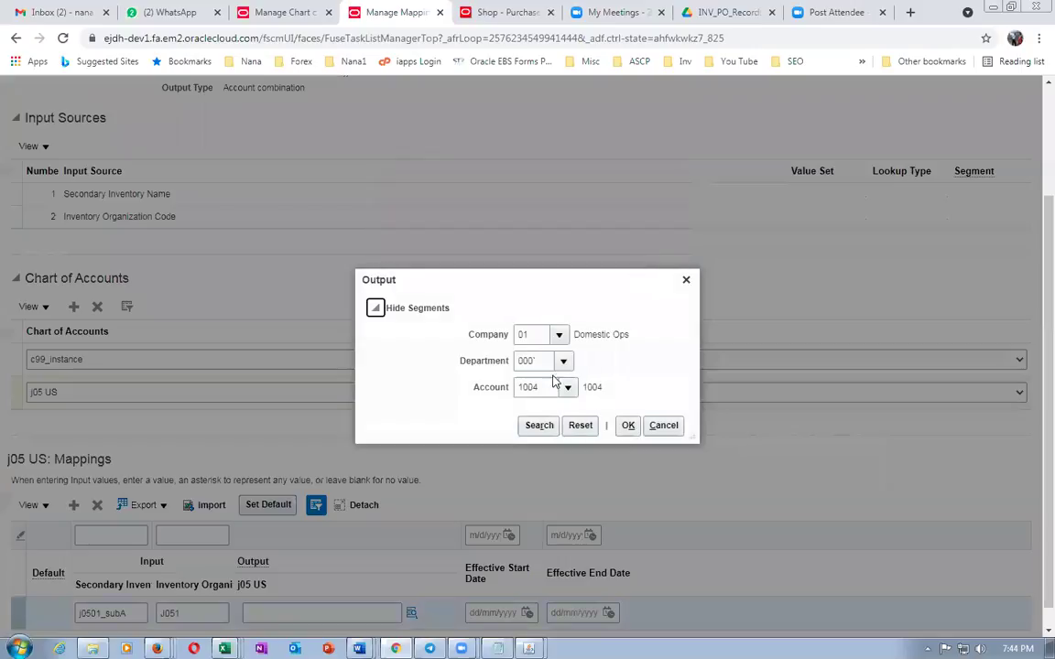
{"action": "left_click", "coordinate": [628, 427]}
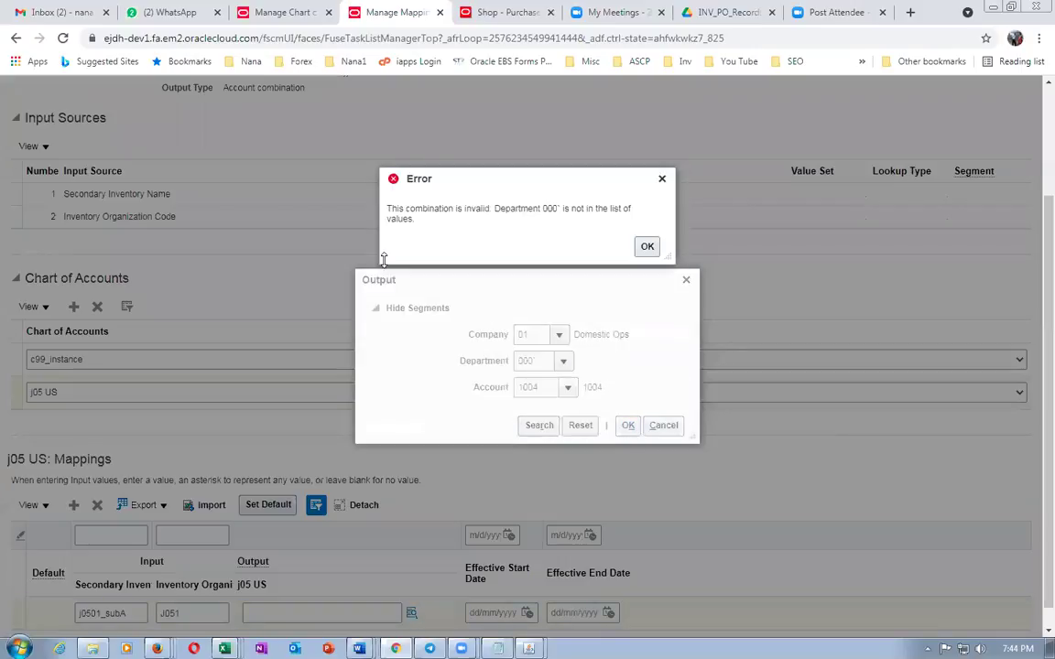
{"action": "left_click", "coordinate": [646, 246]}
{"action": "left_click", "coordinate": [533, 362]}
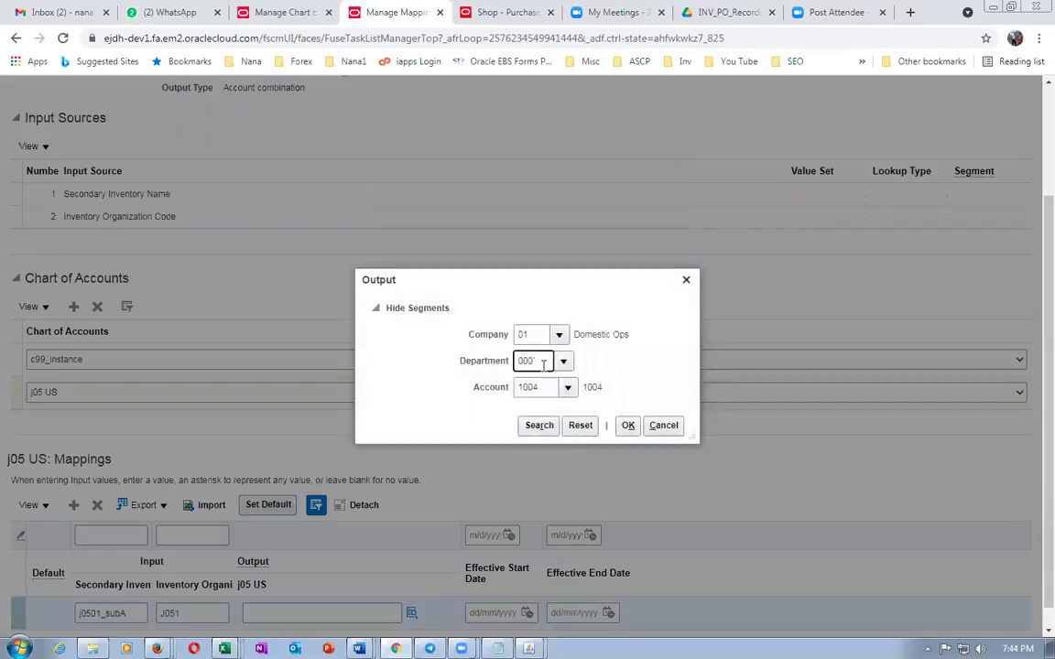
{"action": "key", "text": "BackSpace"}
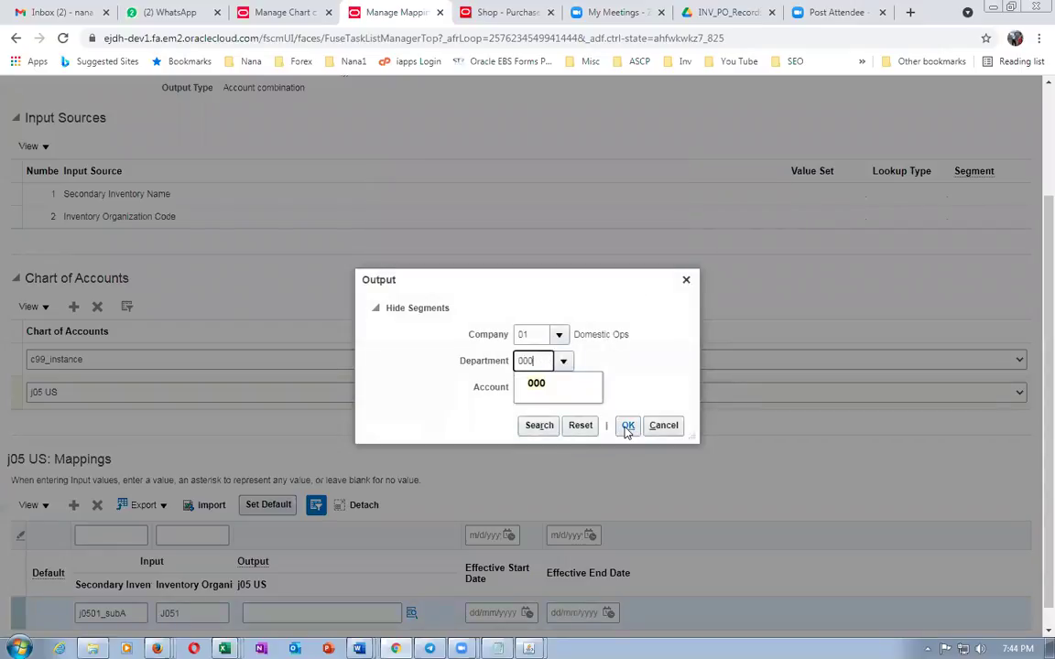
{"action": "left_click", "coordinate": [627, 427]}
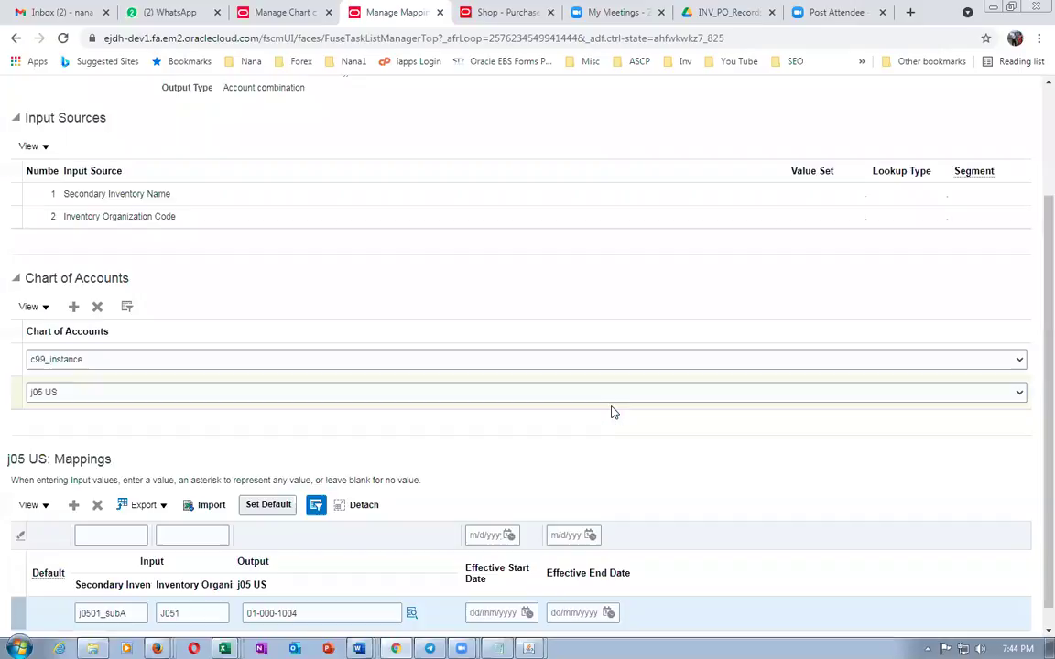
{"action": "left_click_drag", "start_coordinate": [309, 589], "coordinate": [236, 593]}
{"action": "key", "text": "ctrl+c"}
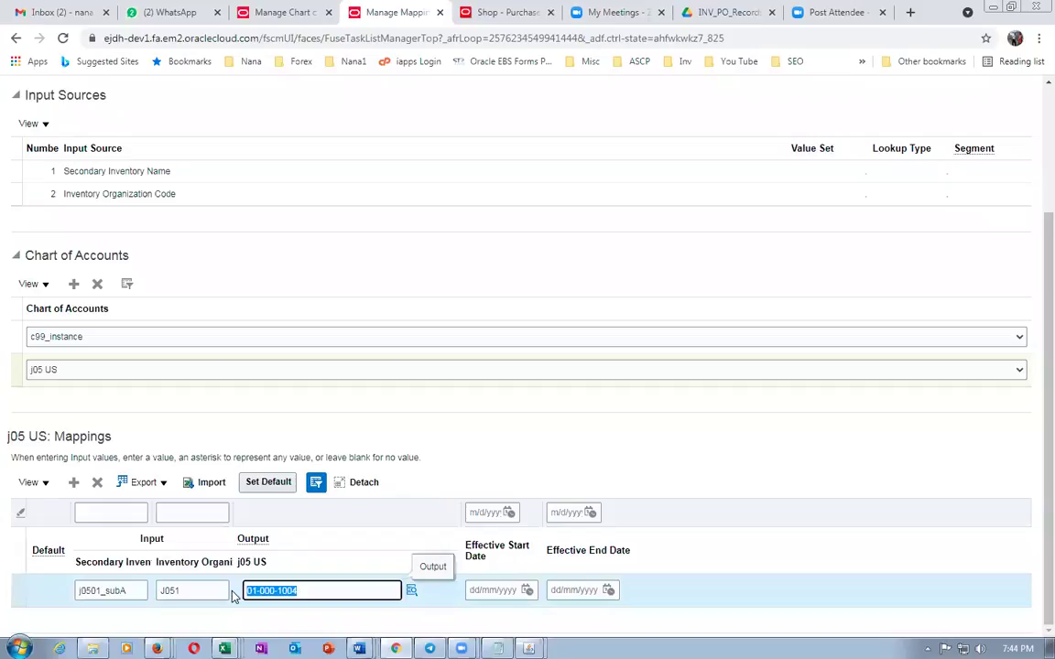
{"action": "key", "text": "alt+Tab"}
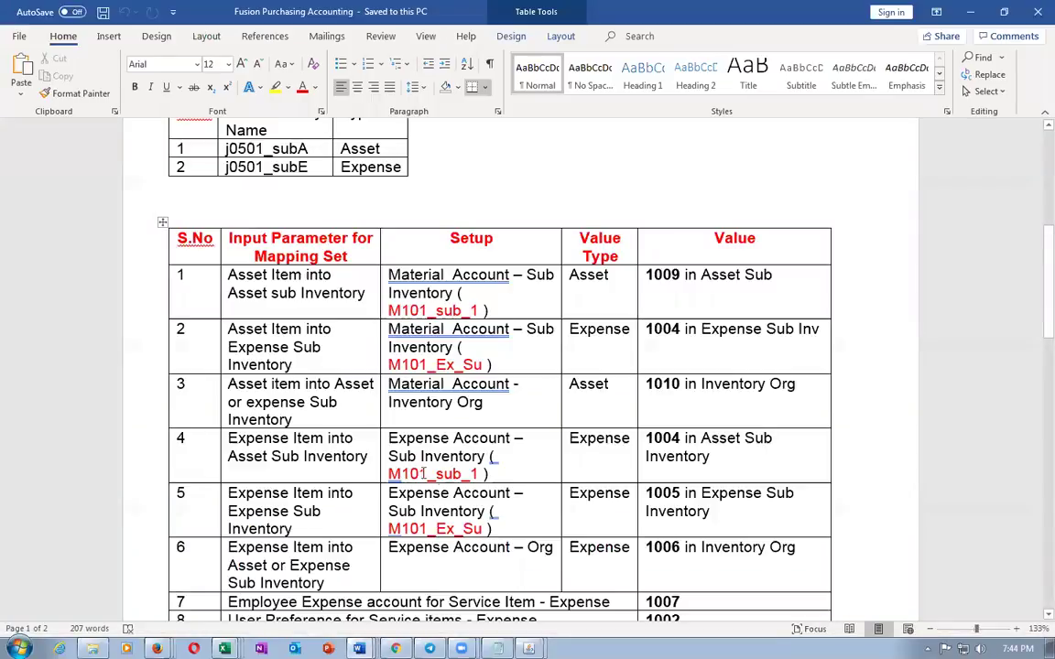
Add another mapping row and paste the copied account as its output, per row 5 of the notes
{"action": "triple_click", "coordinate": [280, 442]}
{"action": "left_click_drag", "start_coordinate": [260, 495], "coordinate": [290, 513]}
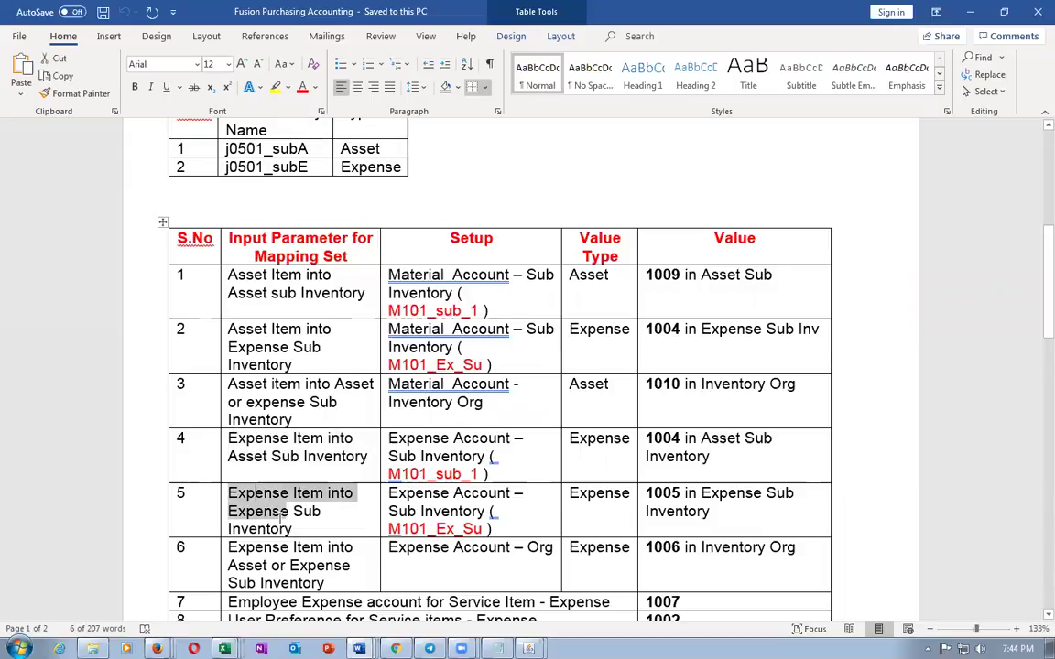
{"action": "key", "text": "alt+Tab"}
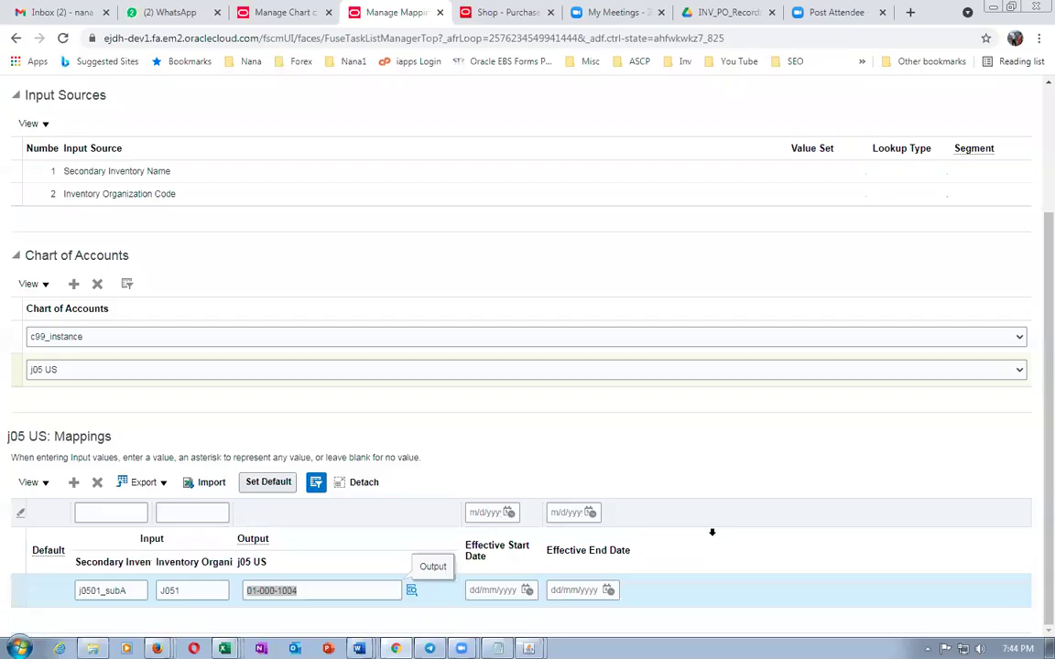
{"action": "left_click", "coordinate": [66, 483]}
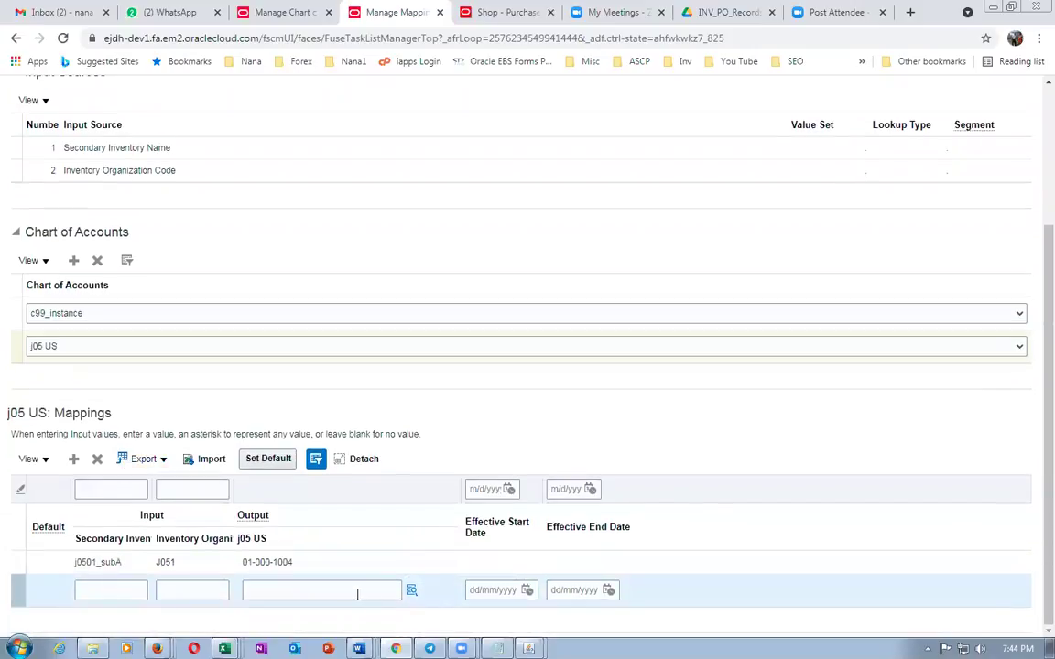
{"action": "left_click", "coordinate": [357, 593]}
{"action": "key", "text": "ctrl+v"}
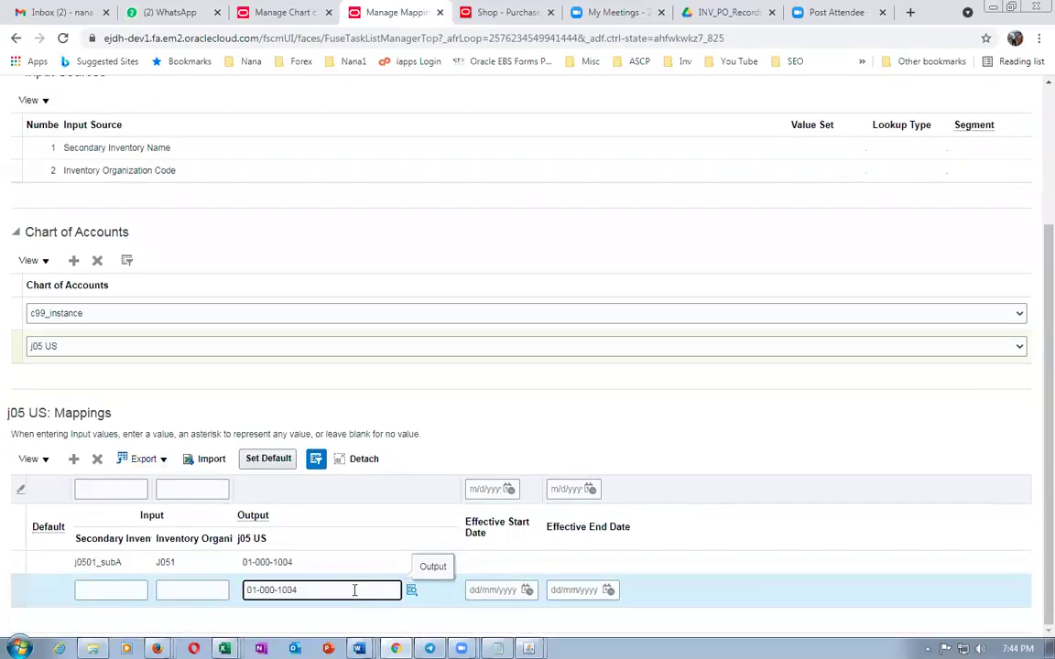
Fill the new row with subinventory j0501_subE and organization J051, outputting 01-000-1005
{"action": "left_click", "coordinate": [84, 594]}
{"action": "key", "text": "alt+Tab"}
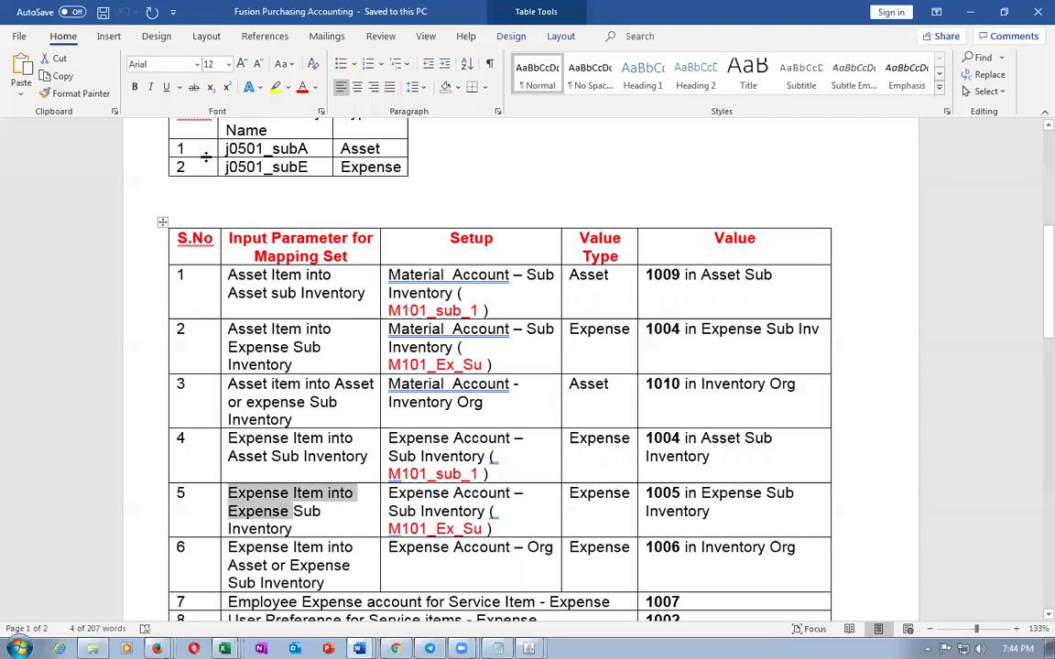
{"action": "double_click", "coordinate": [266, 166]}
{"action": "key", "text": "ctrl+c"}
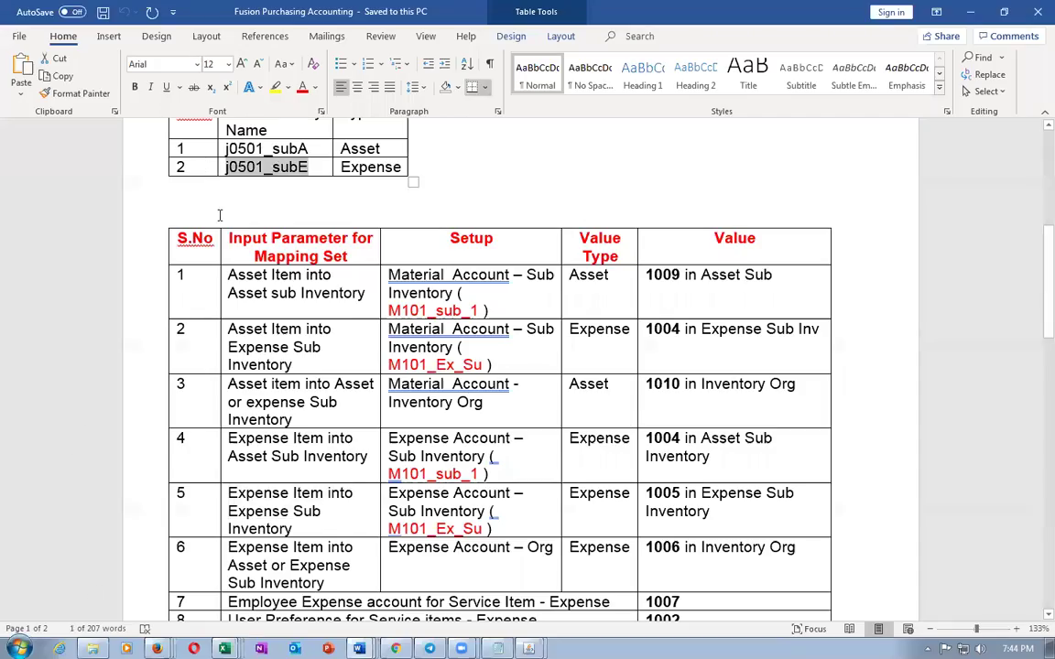
{"action": "key", "text": "alt+Tab"}
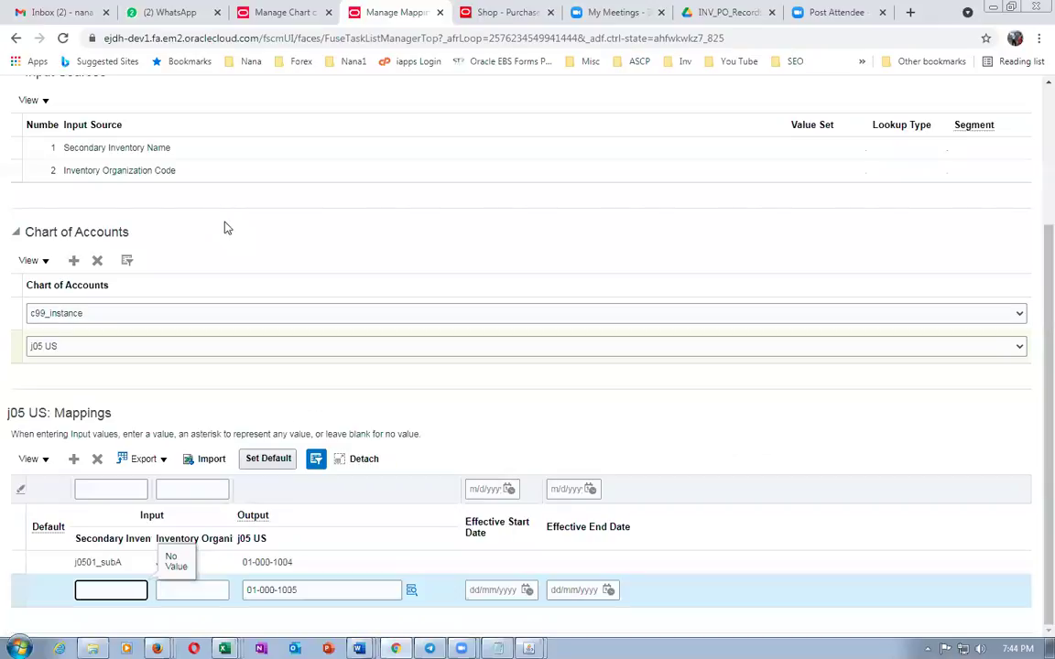
{"action": "key", "text": "ctrl+v"}
{"action": "key", "text": "Tab"}
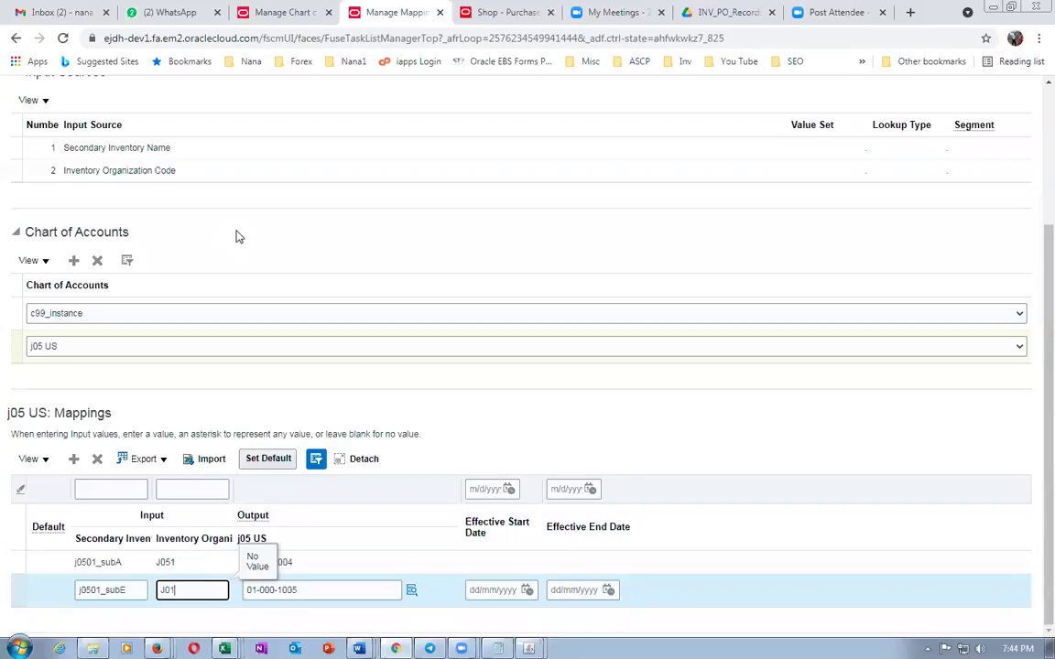
{"action": "type", "text": "J051"}
{"action": "key", "text": "Tab"}
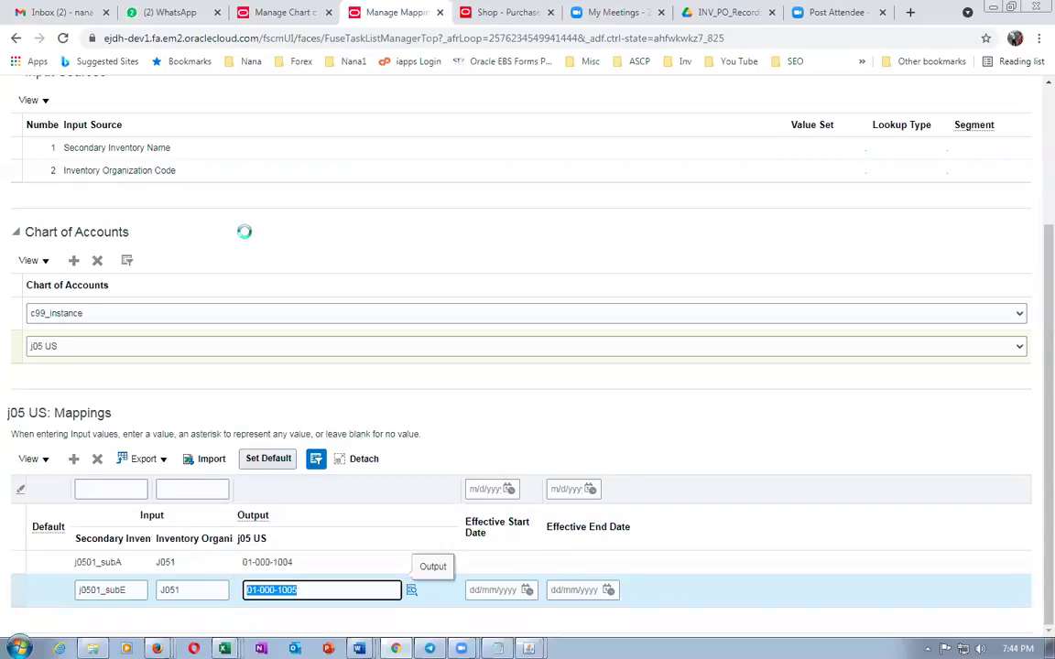
{"action": "left_click", "coordinate": [524, 425]}
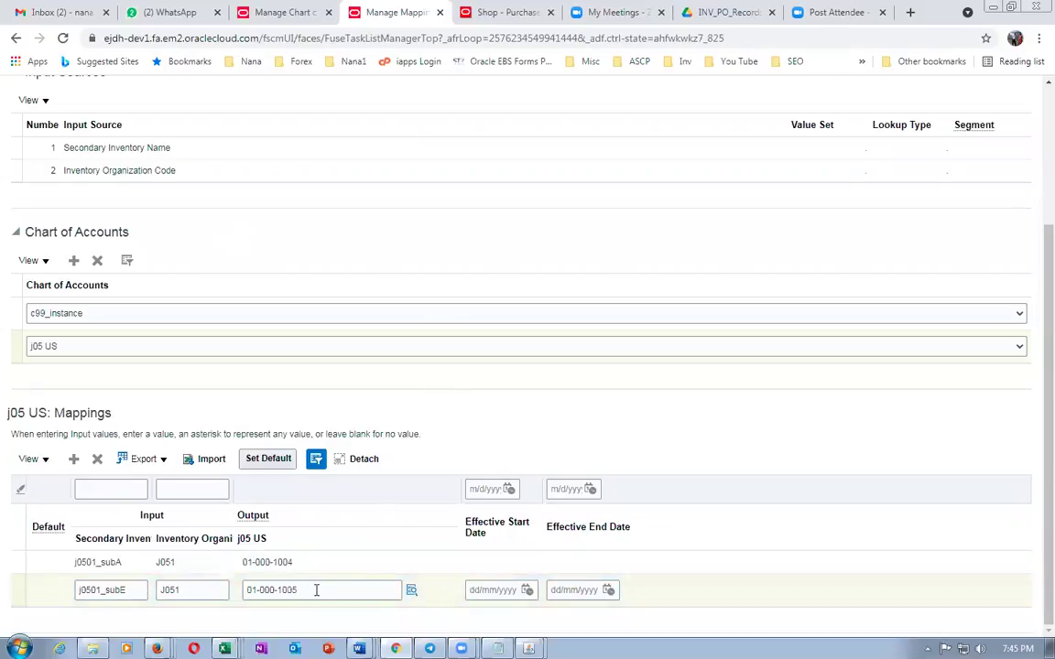
Save and close the mapping set, then reopen it to verify the j05 US mappings
{"action": "scroll", "coordinate": [503, 442], "scroll_direction": "up", "scroll_amount": 3}
{"action": "left_click", "coordinate": [760, 134]}
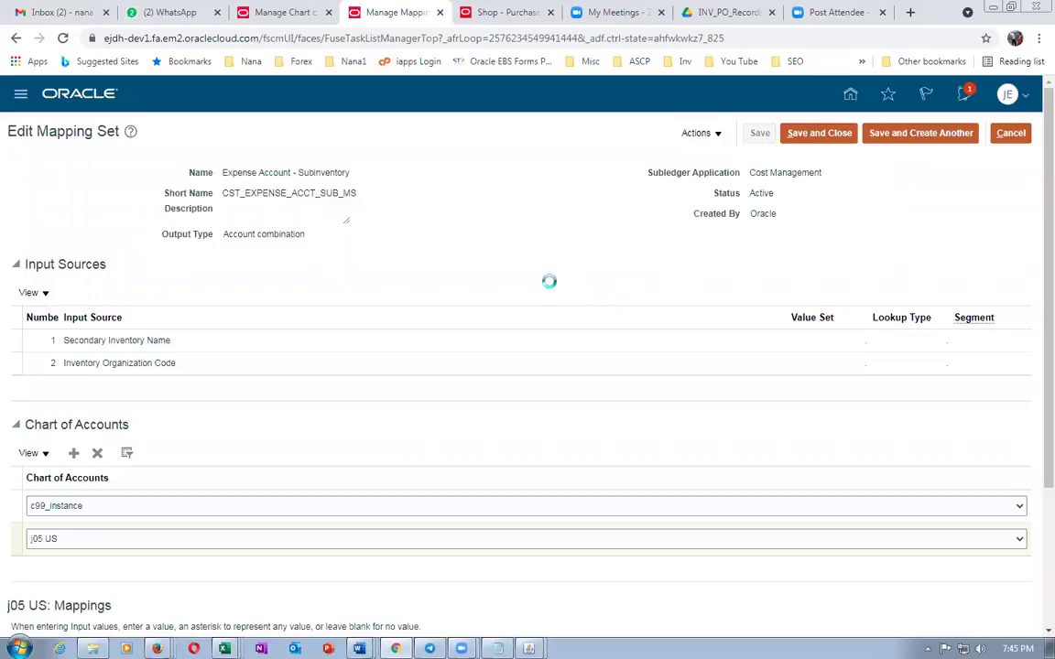
{"action": "left_click", "coordinate": [819, 133]}
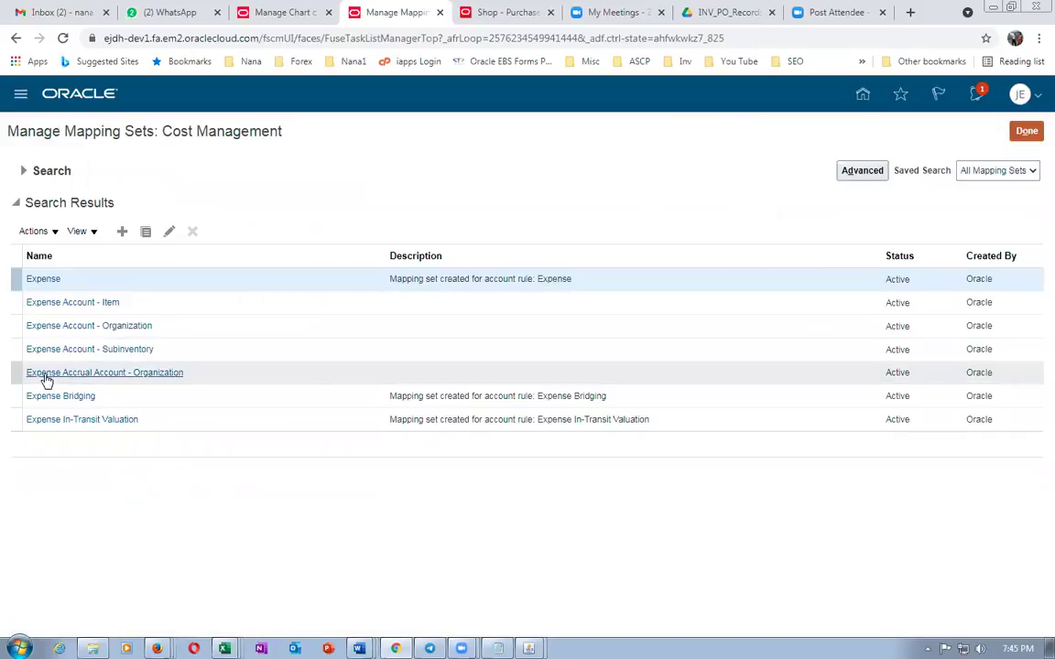
{"action": "left_click", "coordinate": [69, 349]}
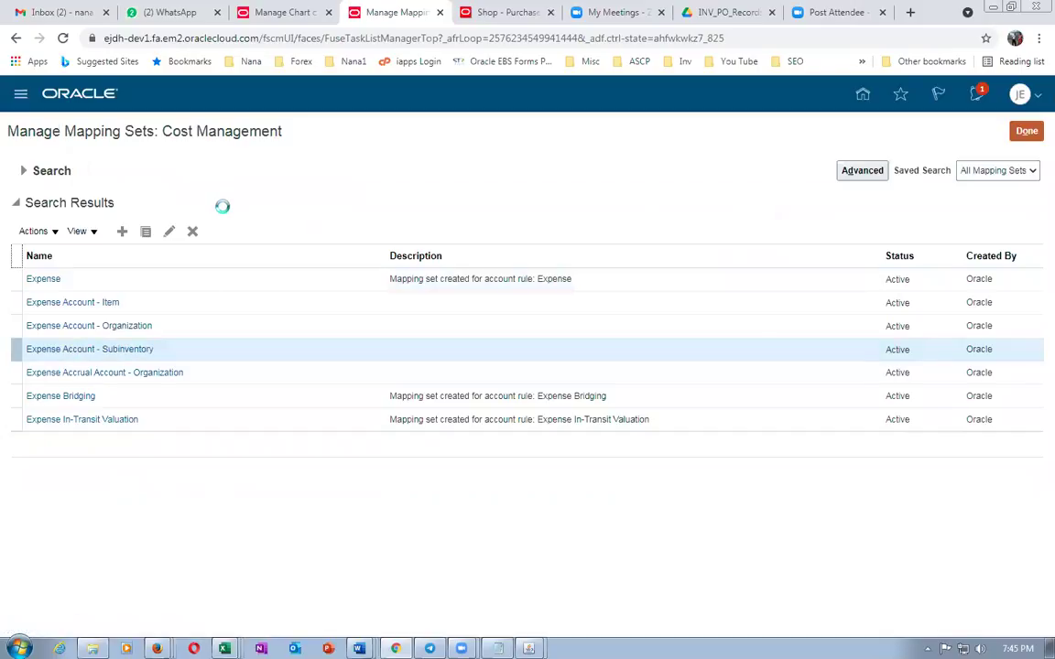
{"action": "scroll", "coordinate": [223, 209], "scroll_direction": "down", "scroll_amount": 3}
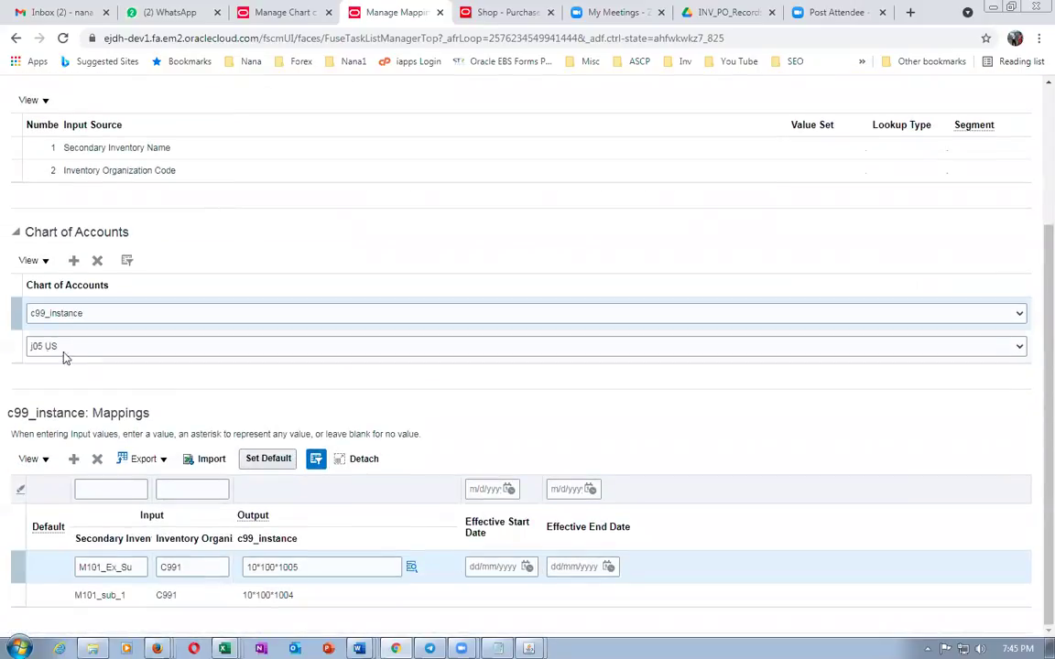
{"action": "left_click", "coordinate": [19, 346]}
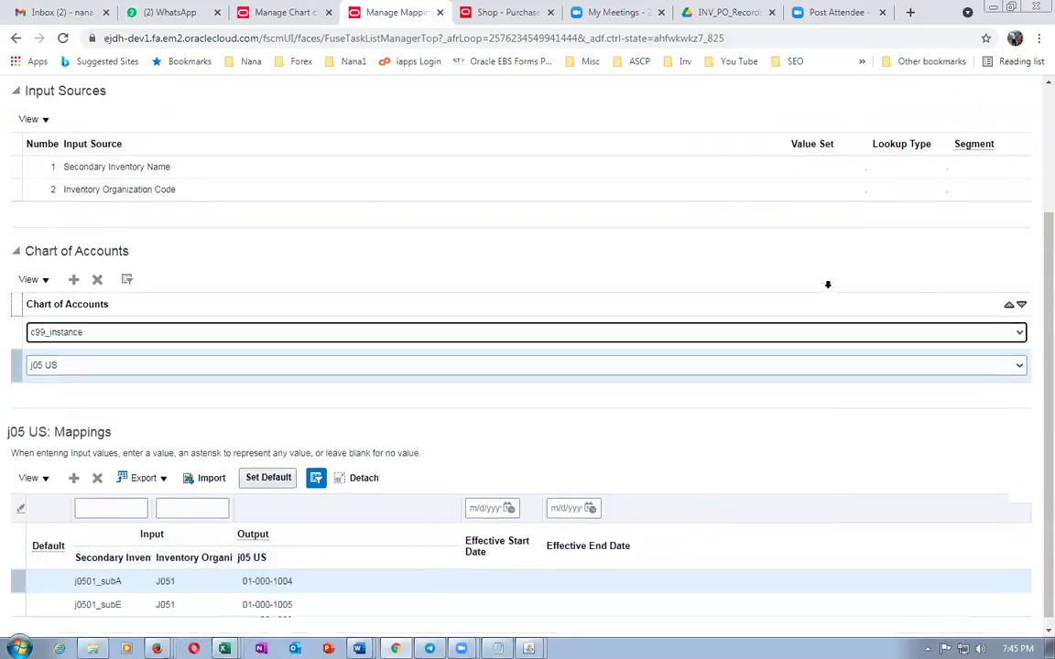
{"action": "scroll", "coordinate": [826, 285], "scroll_direction": "up", "scroll_amount": 3}
{"action": "left_click", "coordinate": [1014, 137]}
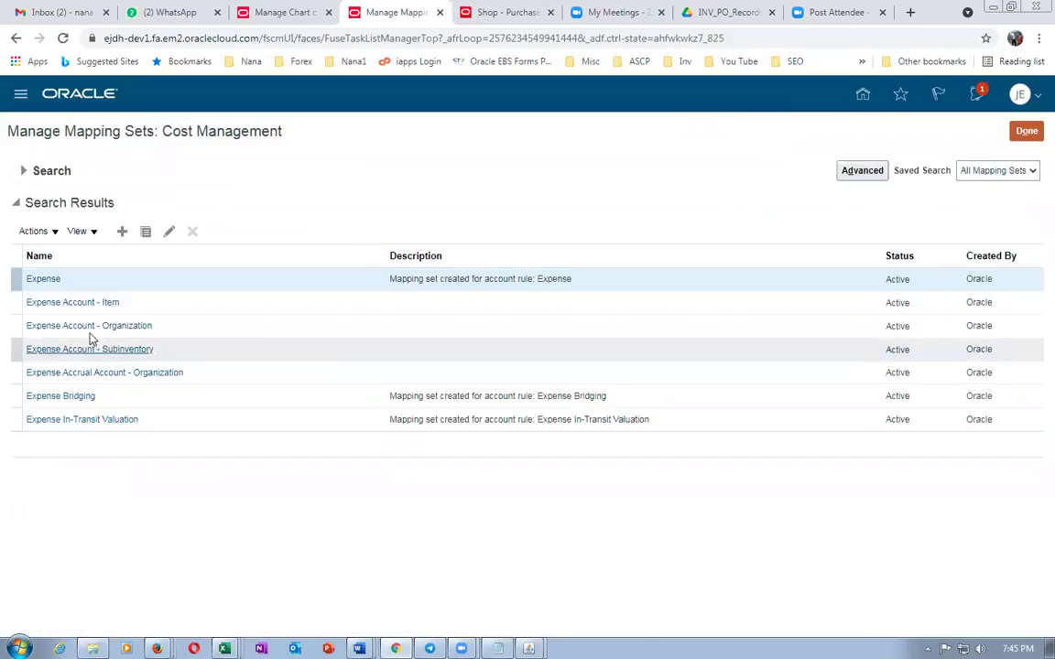
Open the Expense Account - Organization mapping set for editing
{"action": "left_click", "coordinate": [89, 326]}
{"action": "key", "text": "alt+Tab"}
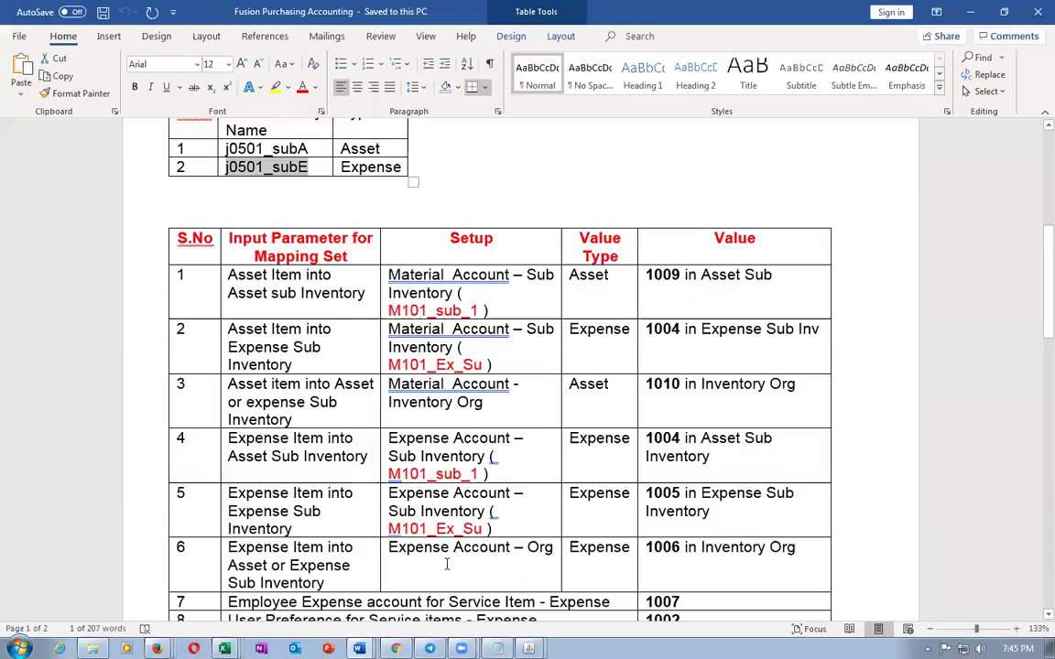
{"action": "key", "text": "alt+Tab"}
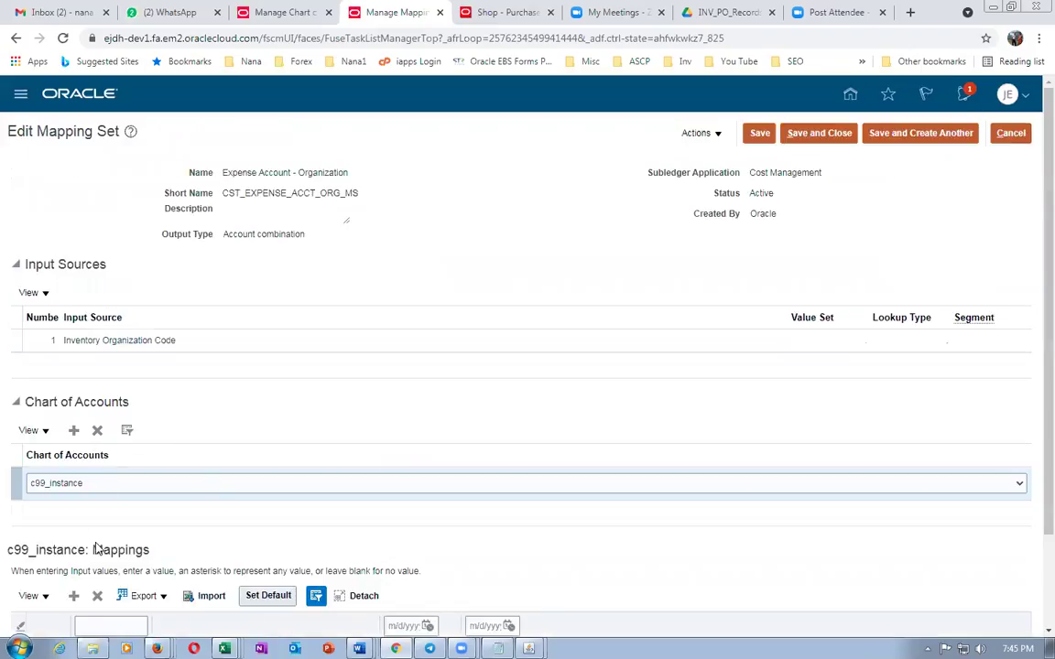
Add the j05 US chart of accounts to Expense Account - Organization
{"action": "left_click", "coordinate": [73, 431]}
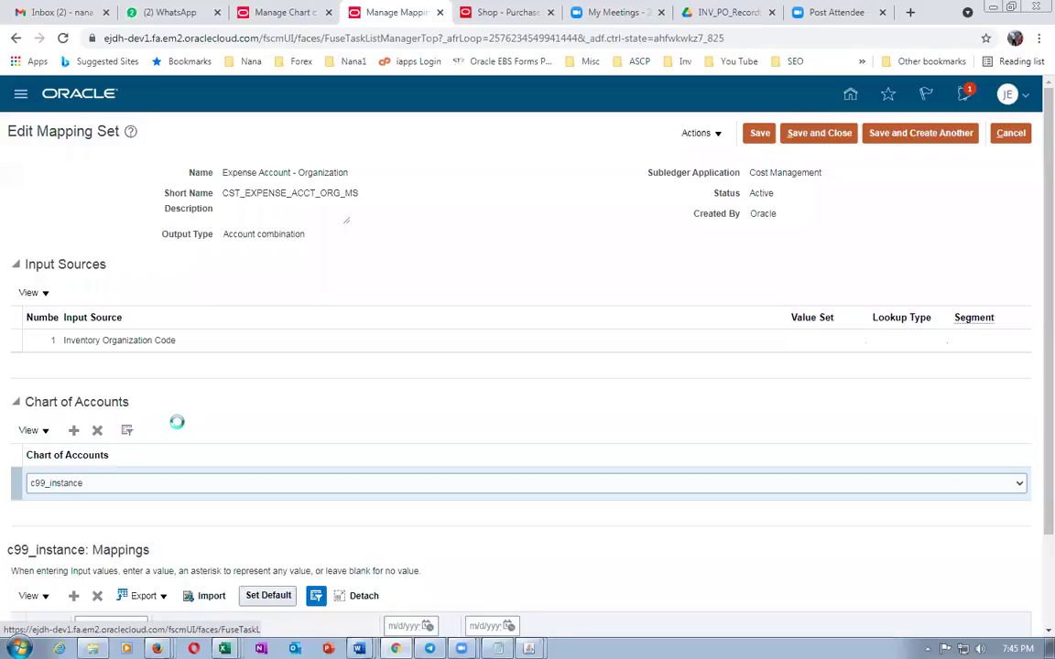
{"action": "scroll", "coordinate": [128, 412], "scroll_direction": "down", "scroll_amount": 2}
{"action": "left_click", "coordinate": [75, 394]}
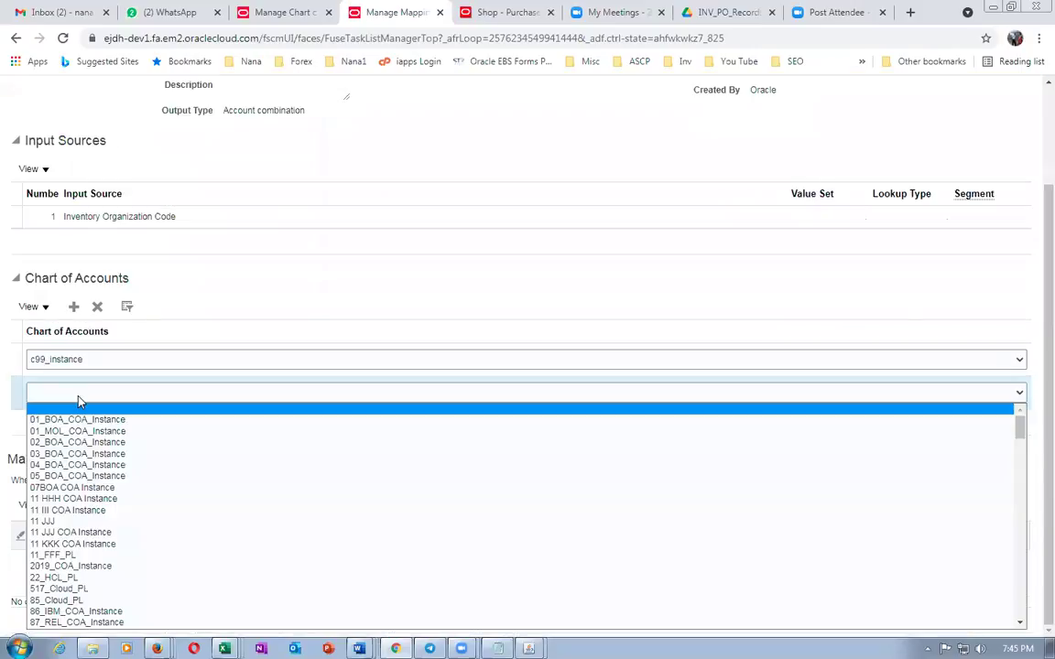
{"action": "key", "text": "j"}
{"action": "key", "text": "j"}
{"action": "left_click", "coordinate": [81, 623]}
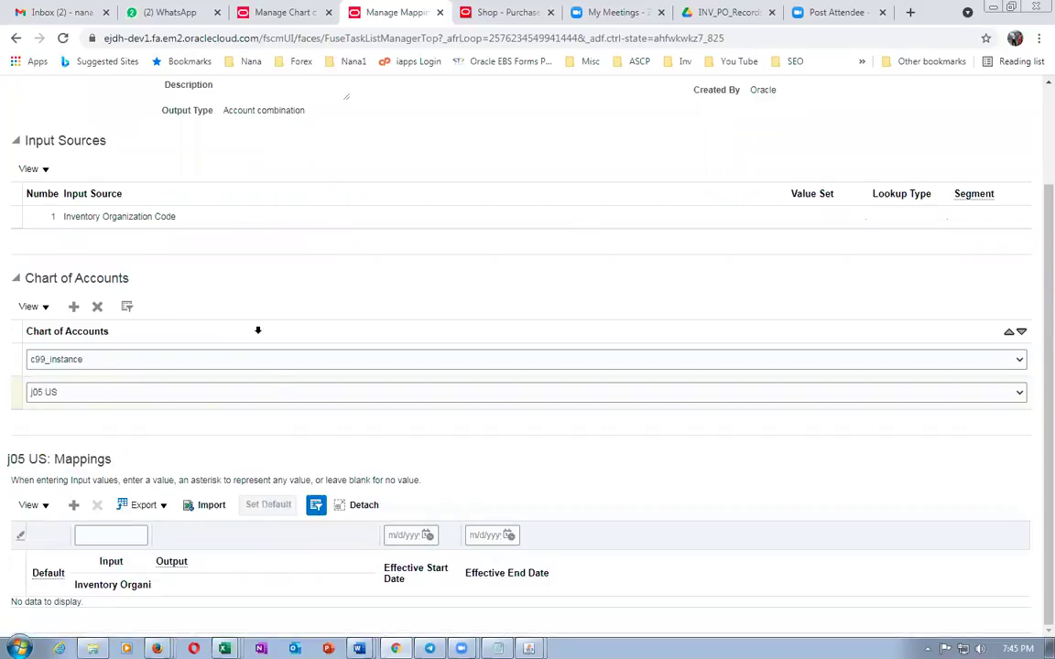
Add a j05 US mapping of input J051 to output 01-000-1006 and save the set
{"action": "left_click", "coordinate": [75, 505]}
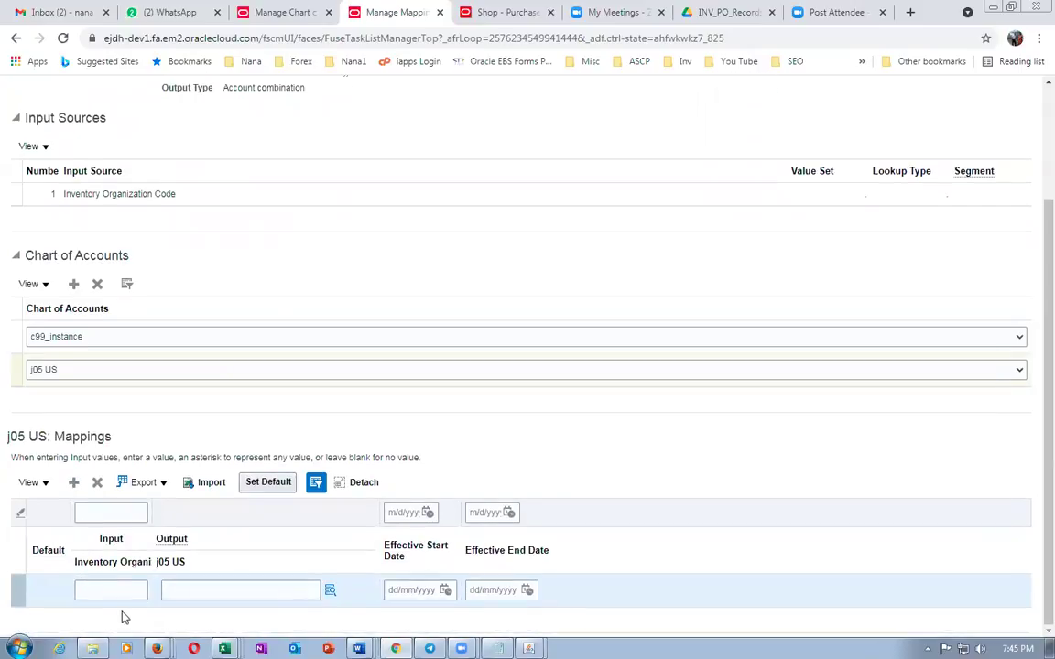
{"action": "left_click", "coordinate": [203, 586]}
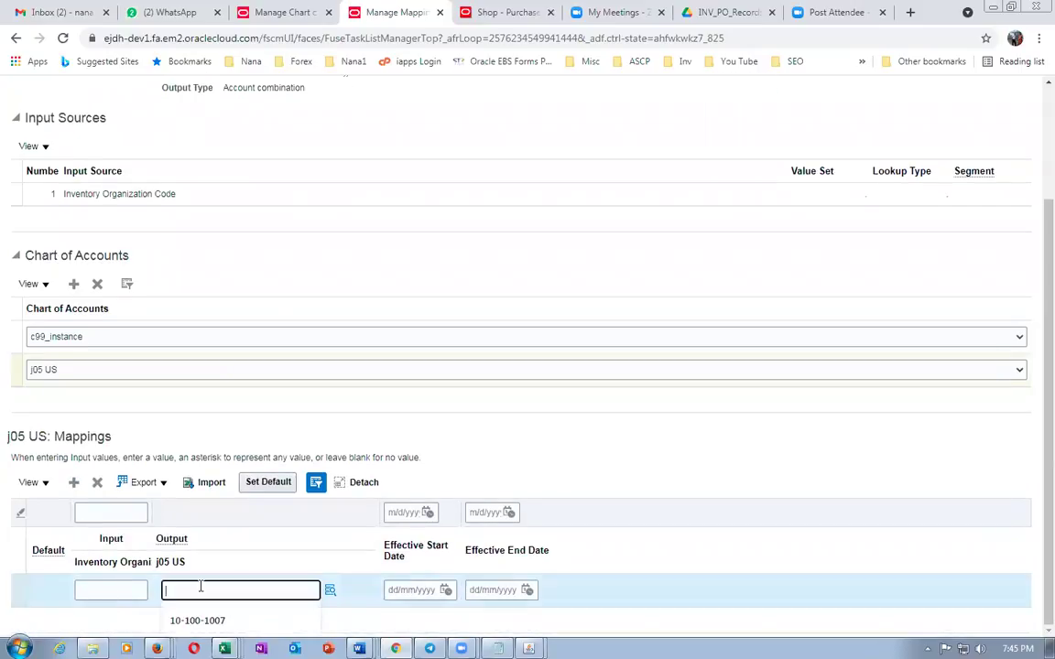
{"action": "type", "text": "j0501_subB"}
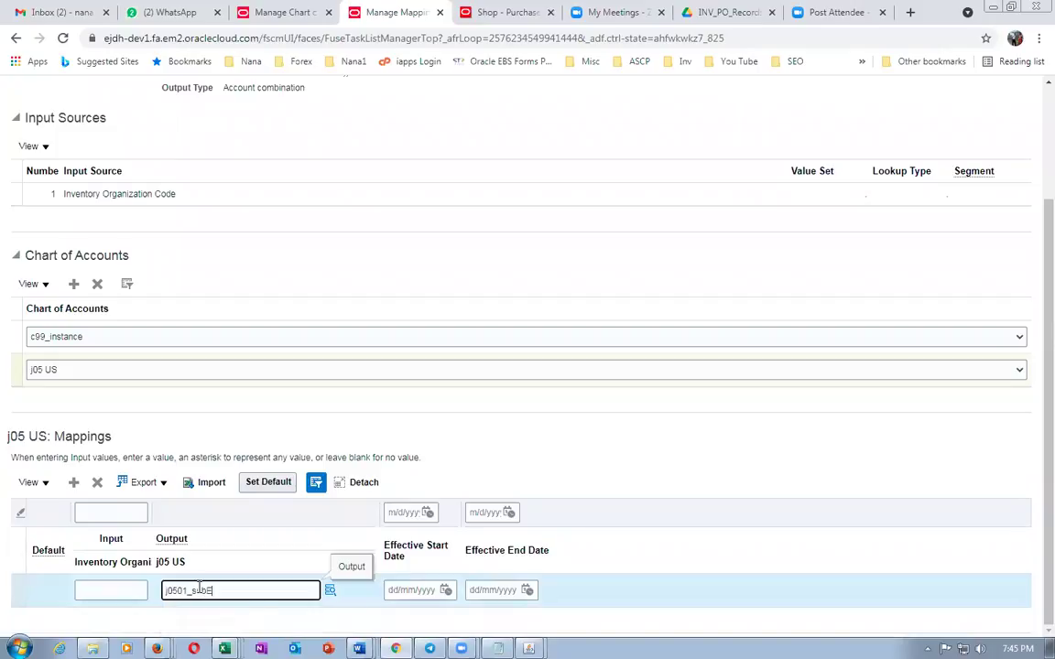
{"action": "key", "text": "BackSpace"}
{"action": "key", "text": "ctrl+a"}
{"action": "key", "text": "BackSpace"}
{"action": "key", "text": "shift+Tab"}
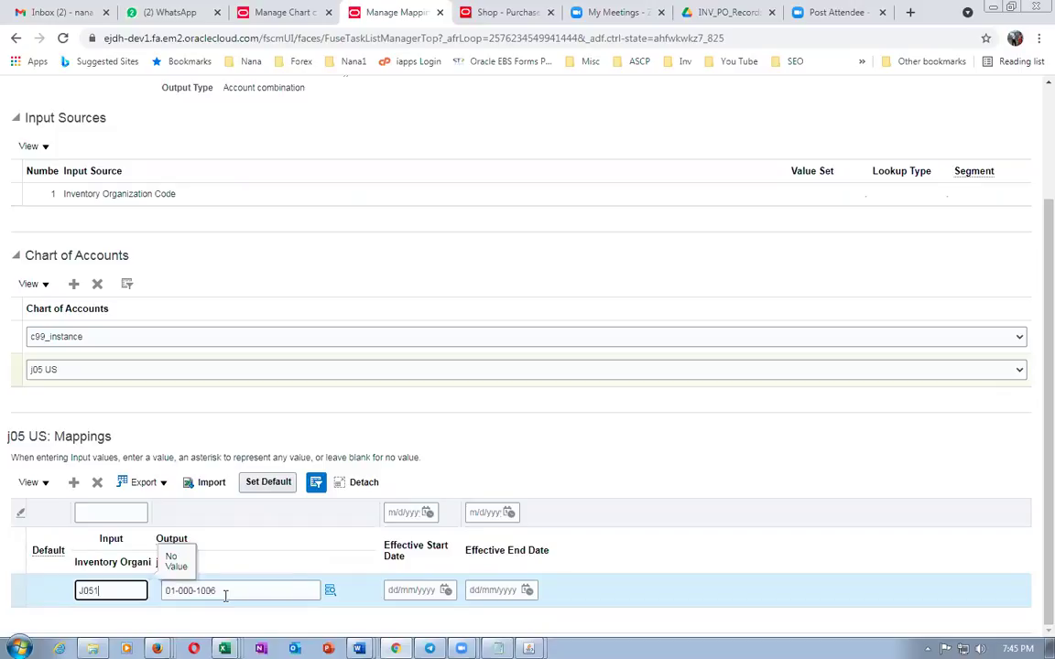
{"action": "key", "text": "Tab"}
{"action": "left_click", "coordinate": [453, 454]}
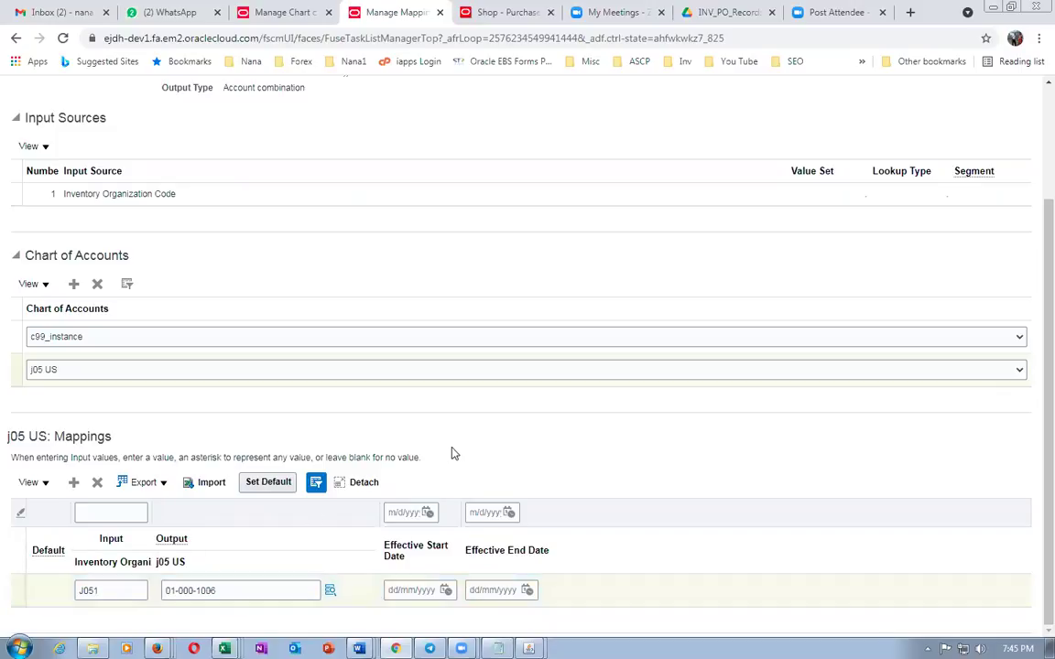
{"action": "scroll", "coordinate": [537, 485], "scroll_direction": "up", "scroll_amount": 2}
{"action": "left_click", "coordinate": [820, 134]}
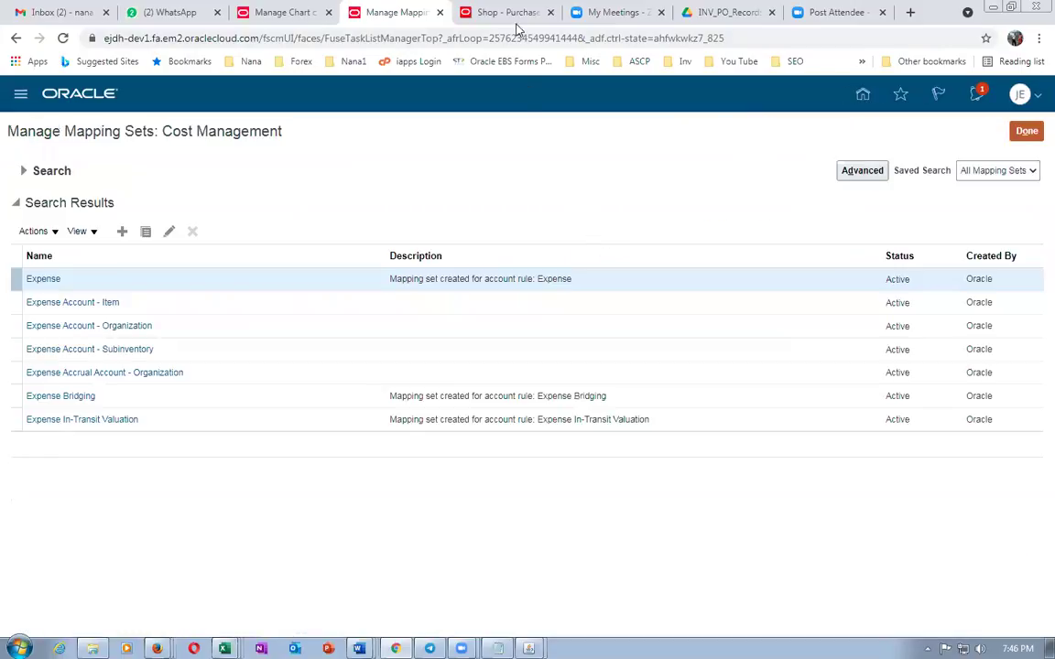
Go to the requisition shopping page and open Edit Requisition Preferences
{"action": "left_click", "coordinate": [504, 13]}
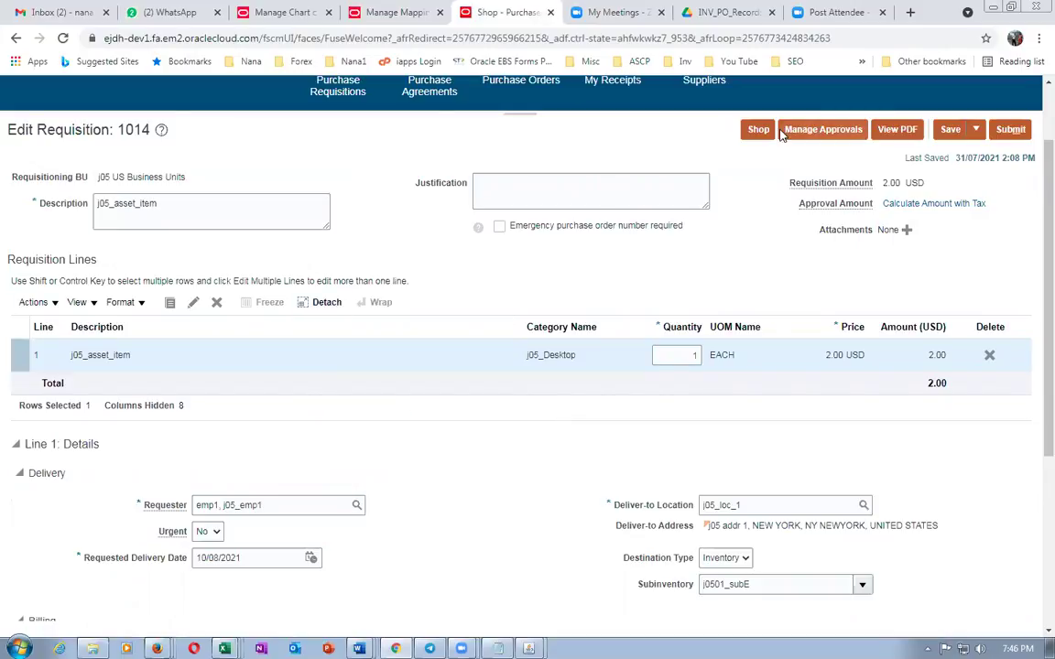
{"action": "left_click", "coordinate": [35, 303]}
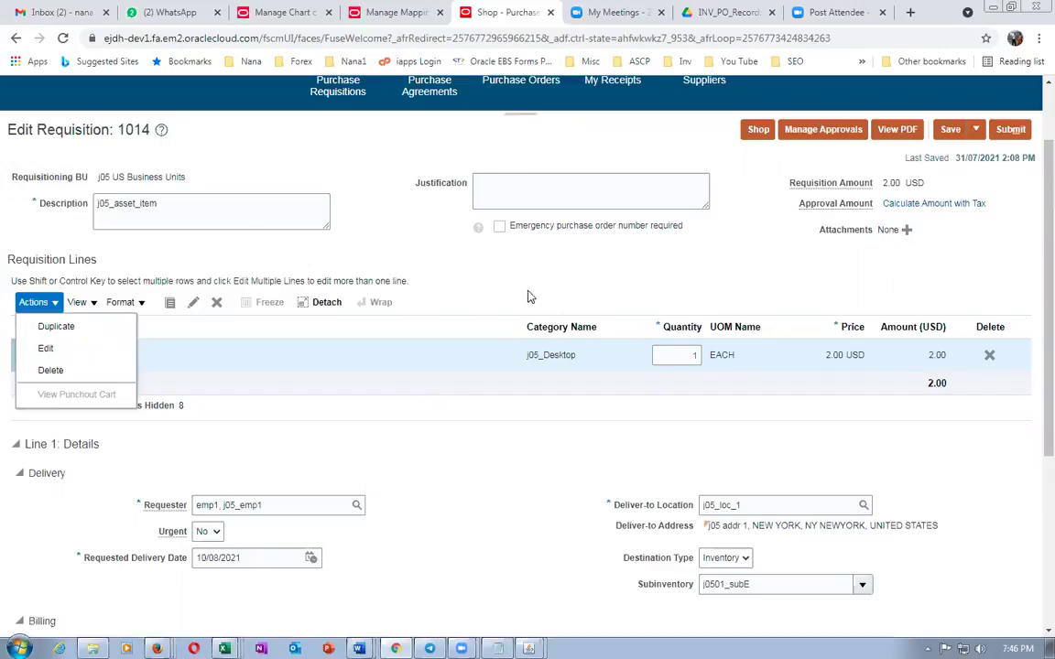
{"action": "left_click", "coordinate": [758, 131]}
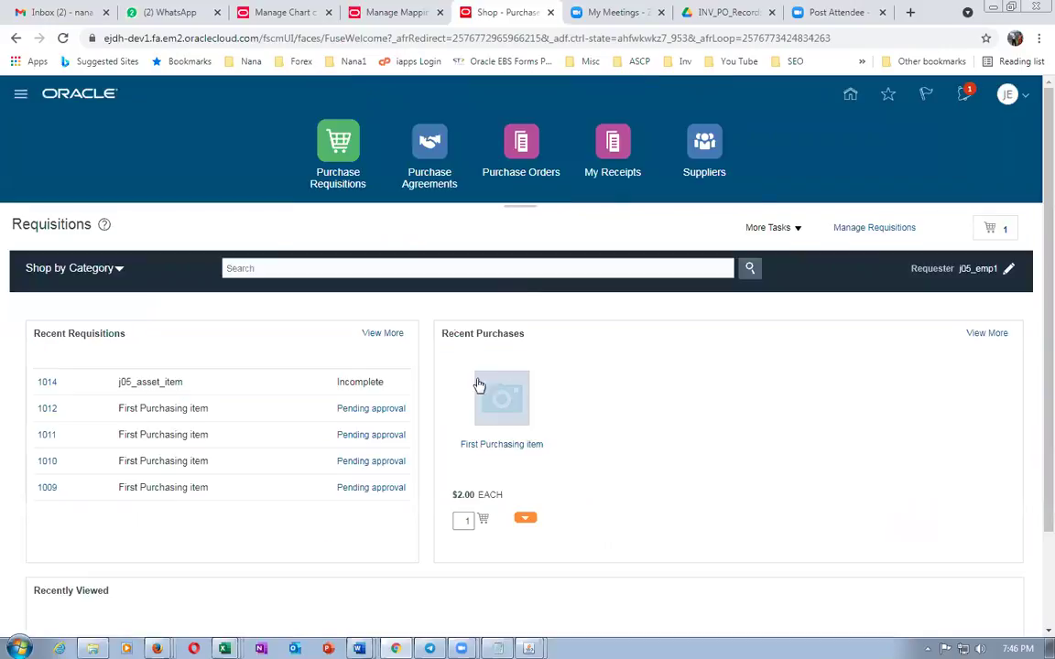
{"action": "left_click", "coordinate": [750, 228]}
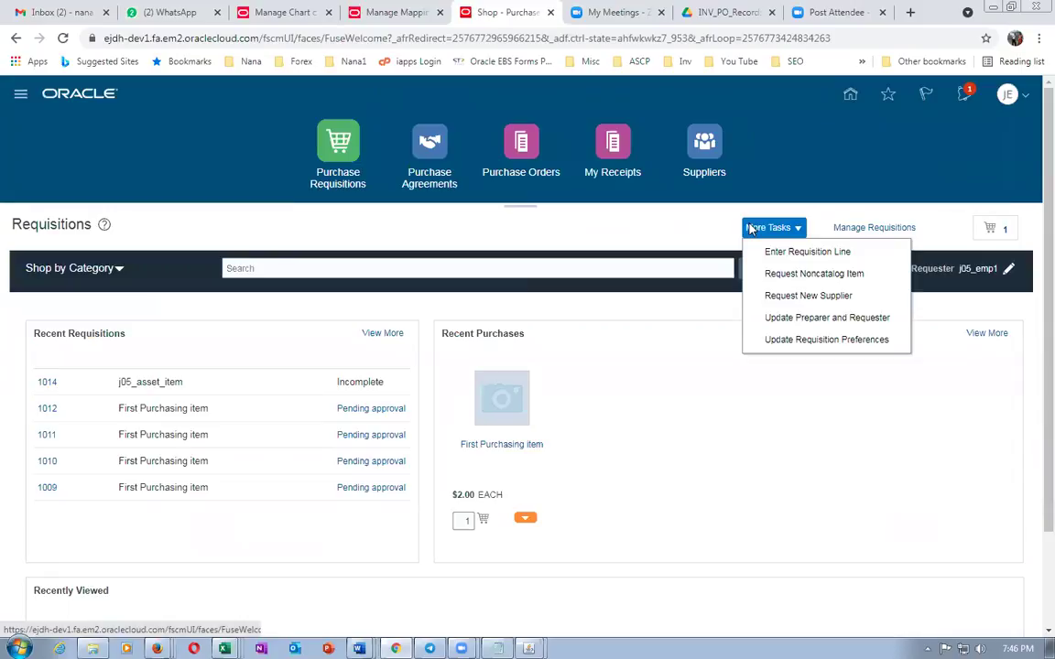
{"action": "left_click", "coordinate": [793, 340]}
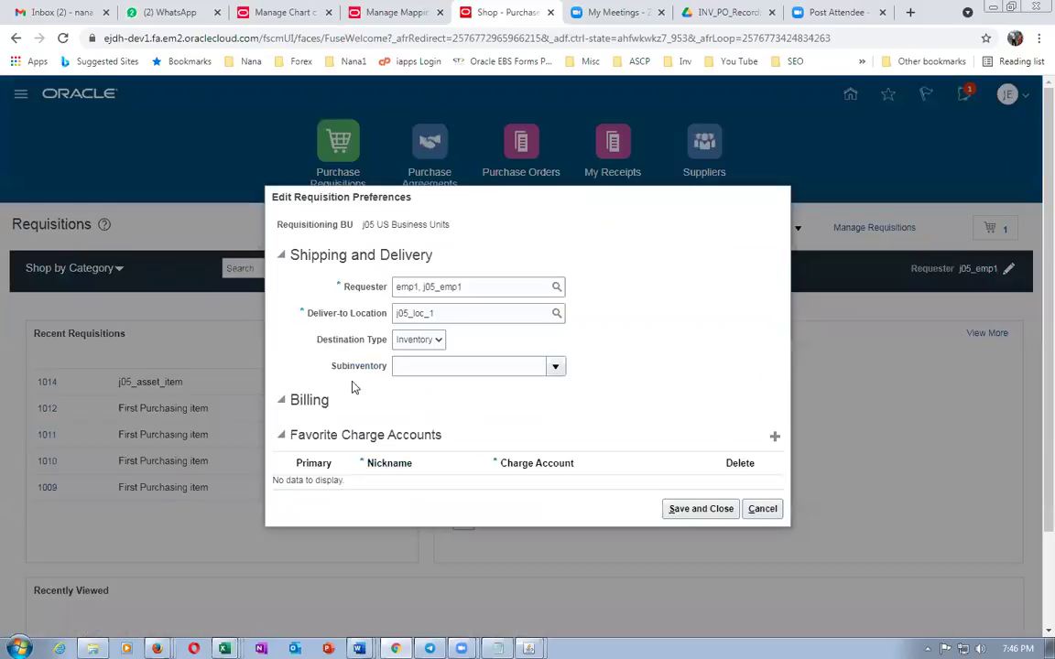
{"action": "left_click", "coordinate": [554, 367]}
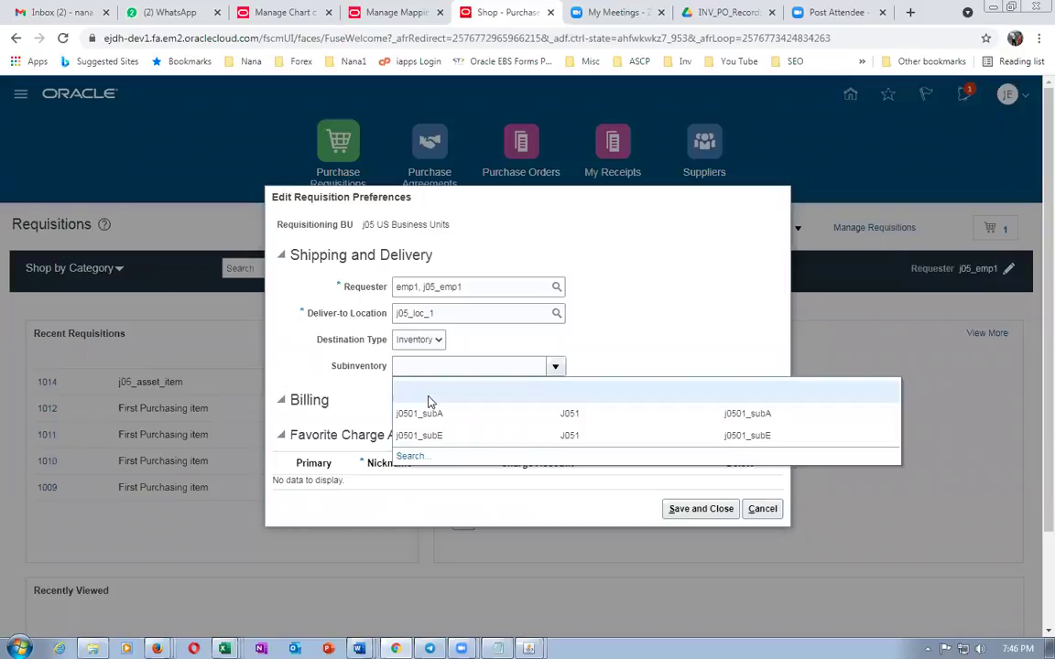
Save requisition preferences with j0501_subA as the default subinventory
{"action": "left_click", "coordinate": [448, 416]}
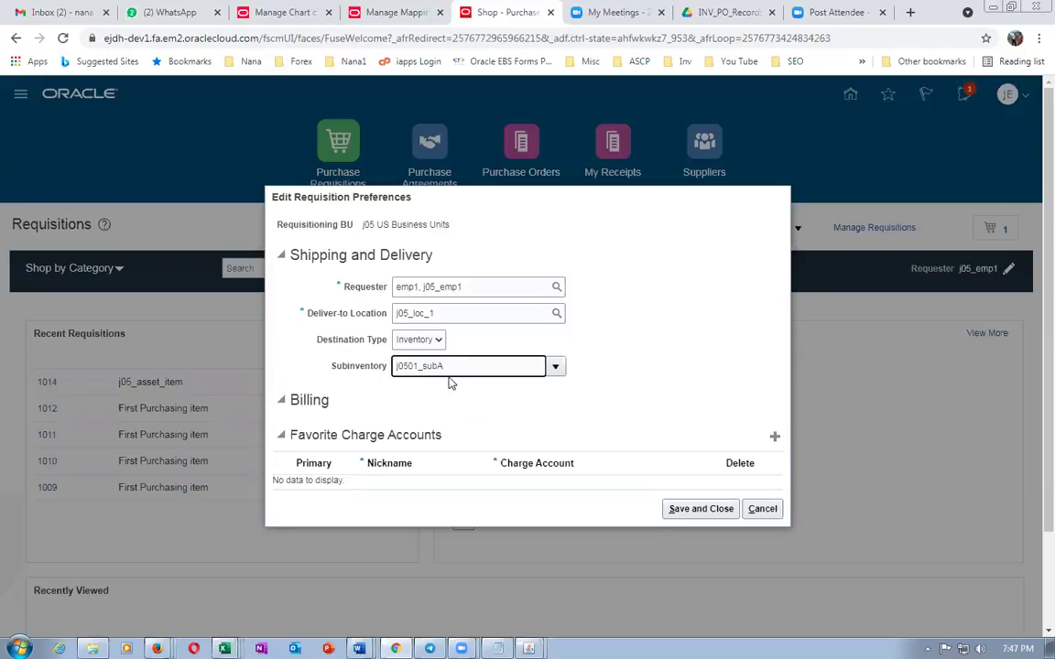
{"action": "left_click", "coordinate": [685, 508]}
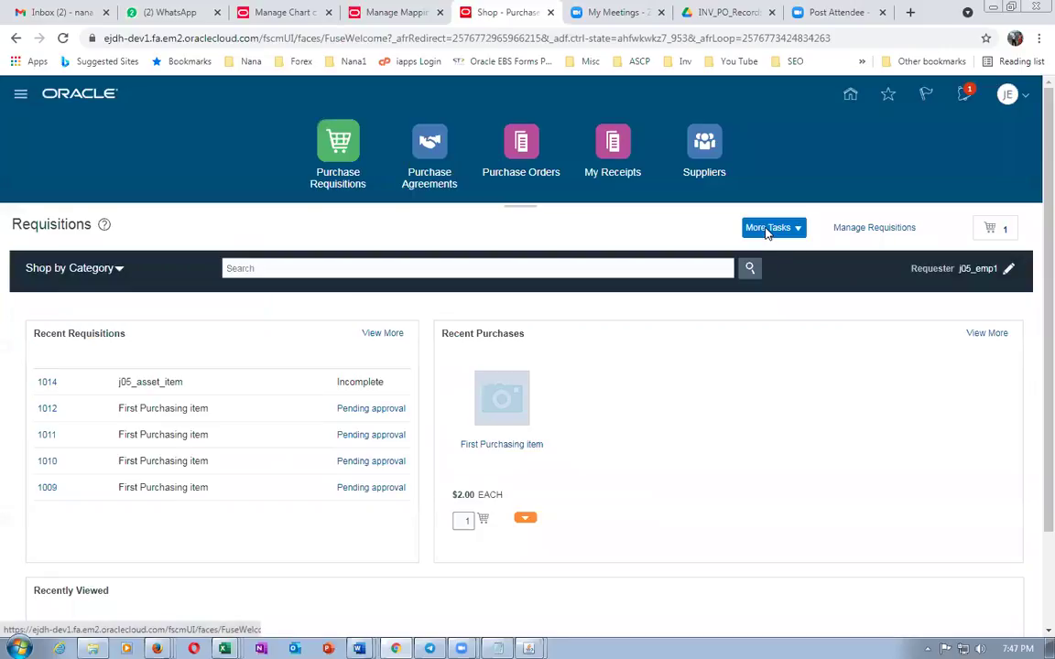
{"action": "left_click", "coordinate": [767, 229]}
Start a new requisition line for item j05_expense_item
{"action": "left_click", "coordinate": [767, 258]}
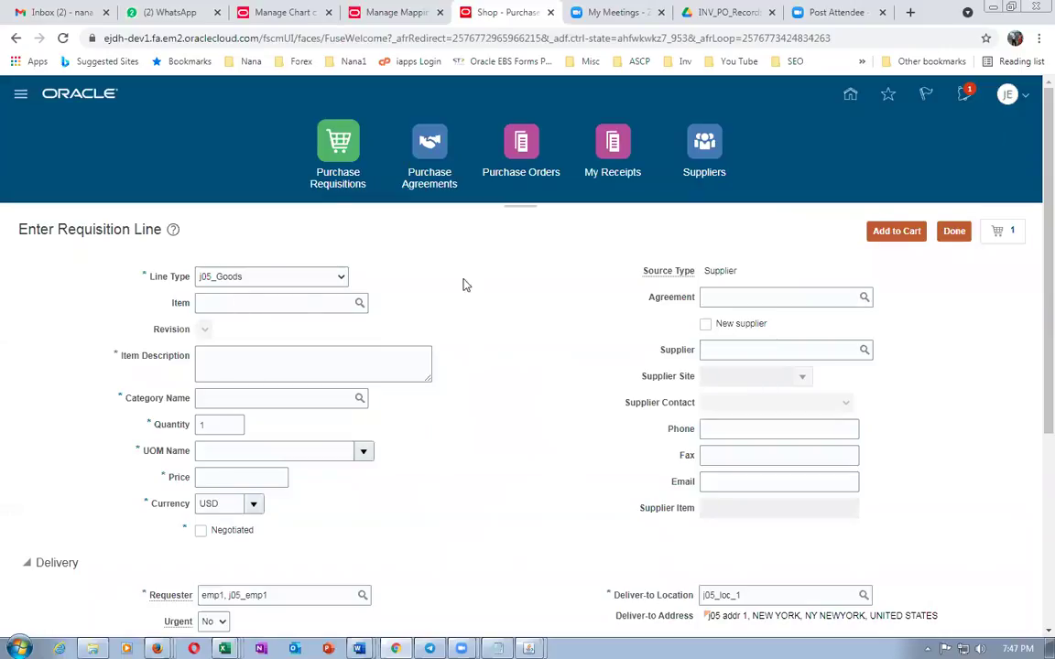
{"action": "scroll", "coordinate": [732, 513], "scroll_direction": "down", "scroll_amount": 2}
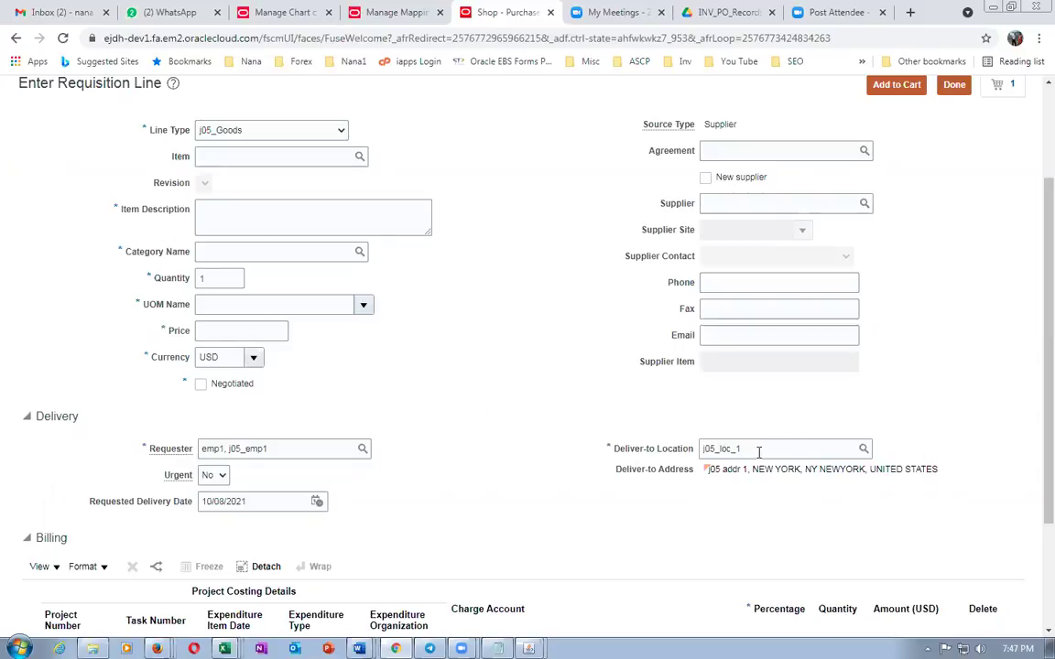
{"action": "scroll", "coordinate": [462, 380], "scroll_direction": "up", "scroll_amount": 2}
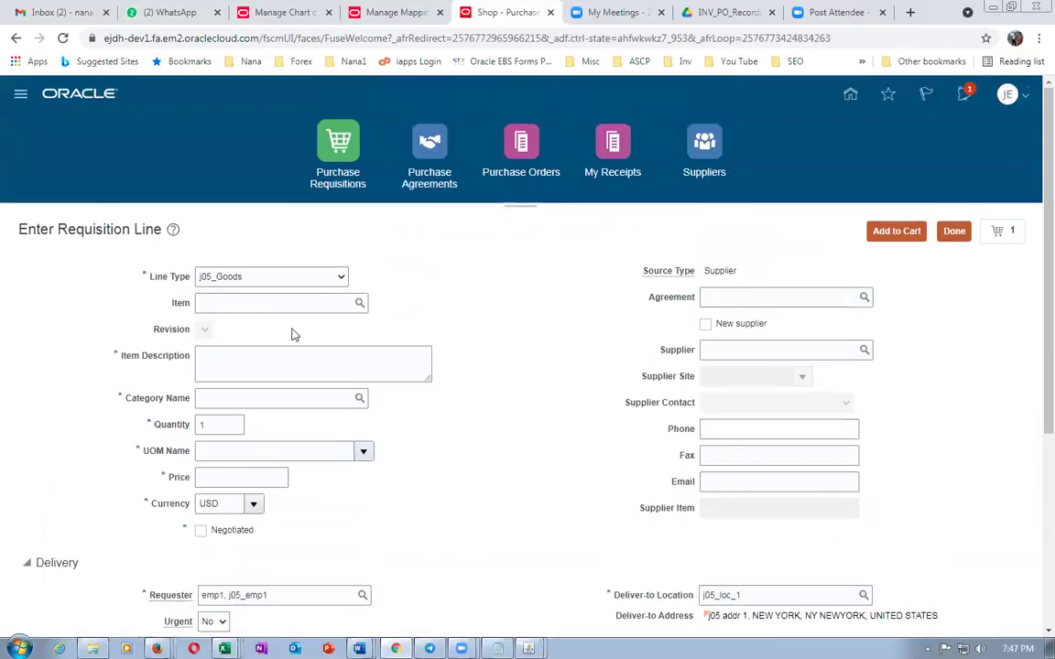
{"action": "left_click", "coordinate": [213, 301]}
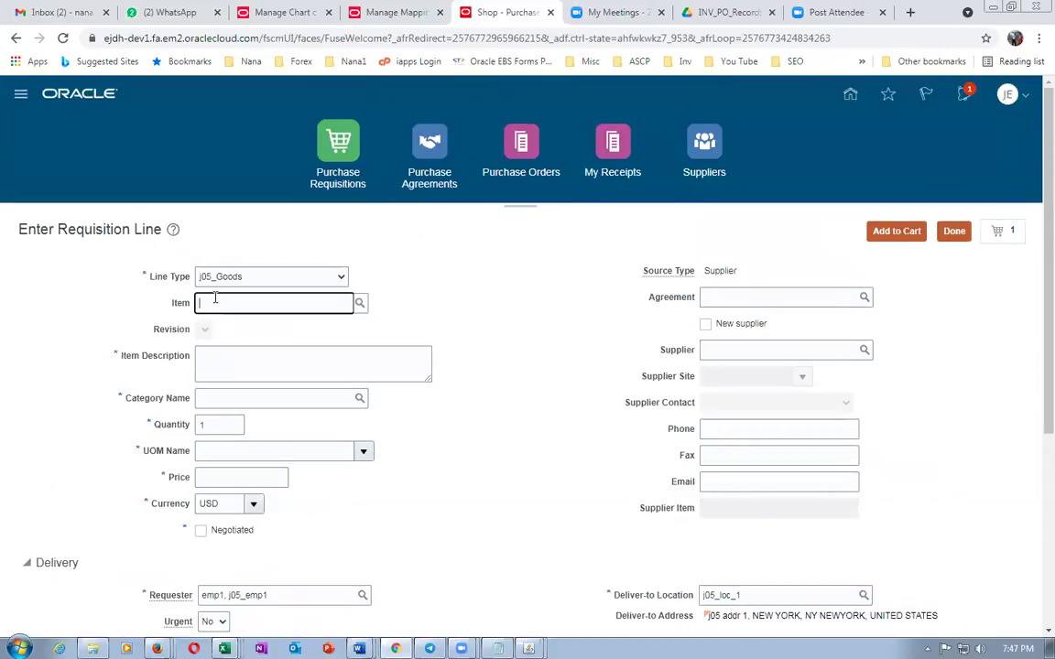
{"action": "type", "text": "j05"}
{"action": "key", "text": "alt+Tab"}
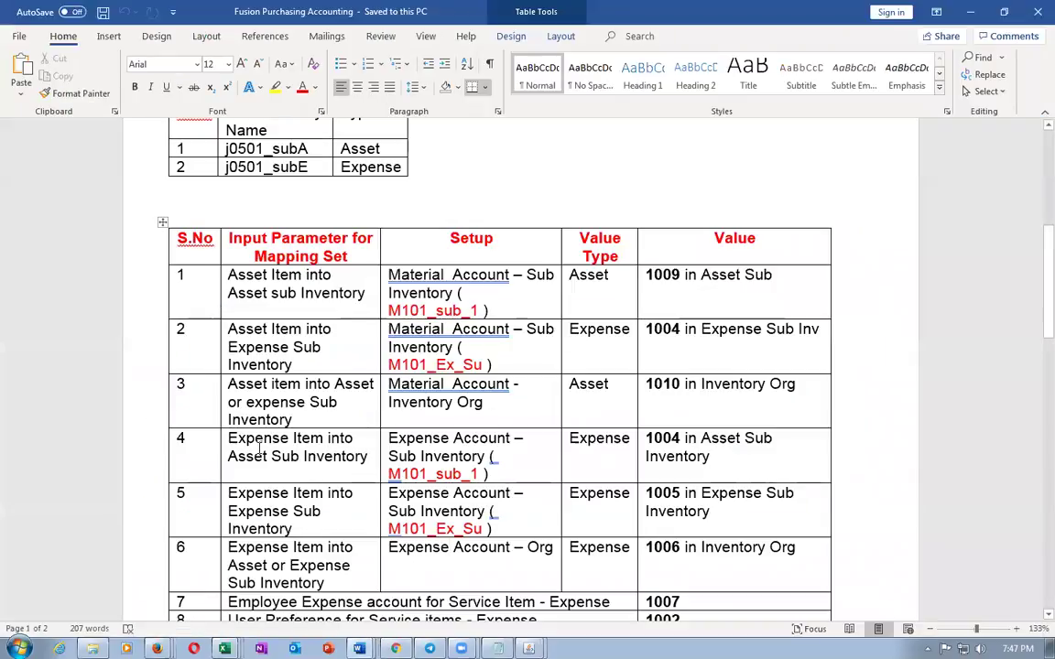
{"action": "left_click_drag", "start_coordinate": [228, 440], "coordinate": [277, 457]}
{"action": "key", "text": "alt+Tab"}
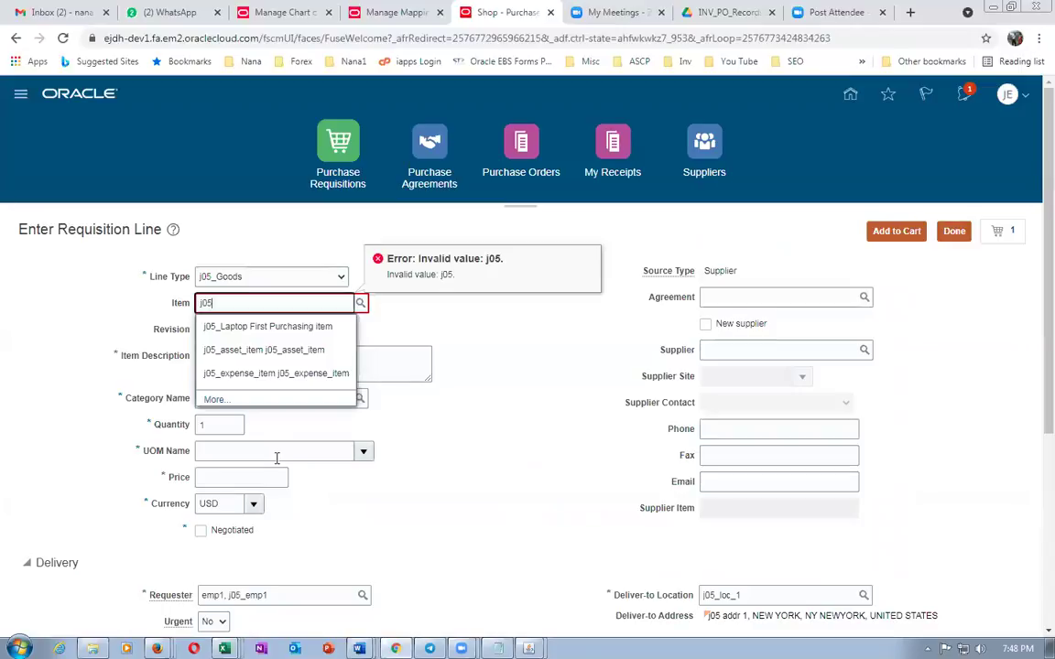
{"action": "left_click", "coordinate": [236, 374]}
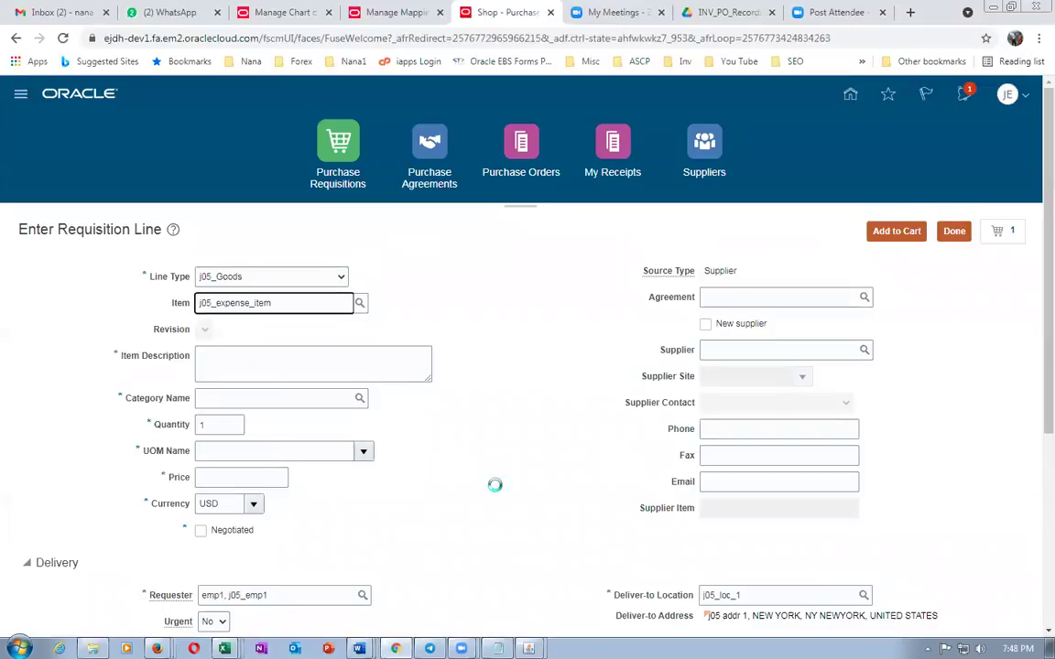
Set the line's subinventory to j0501_subE and add it to the cart
{"action": "scroll", "coordinate": [533, 545], "scroll_direction": "down", "scroll_amount": 1}
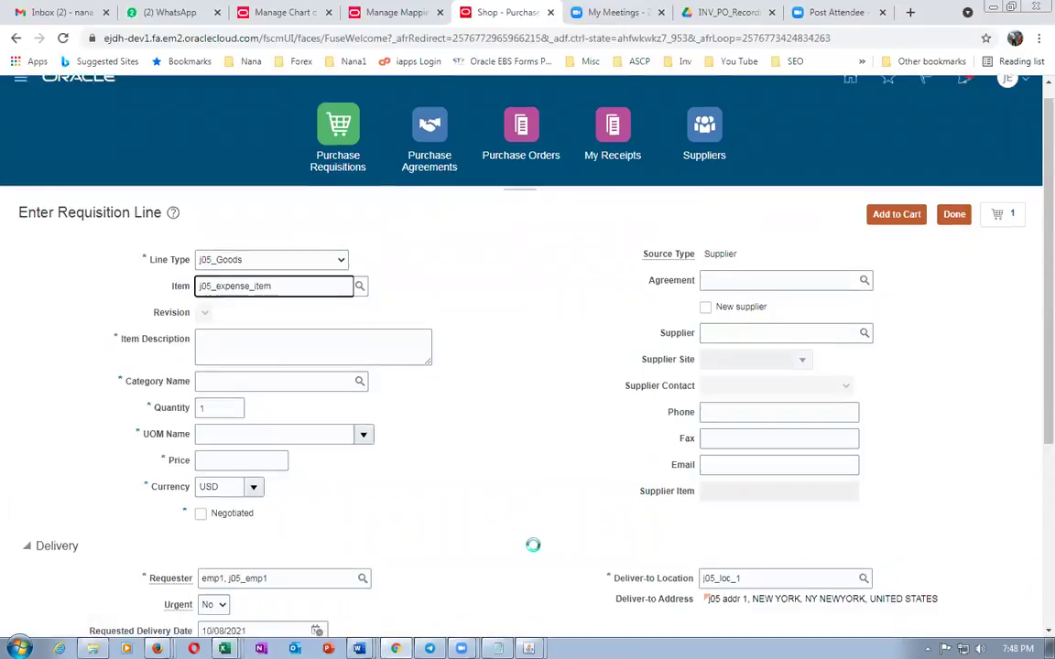
{"action": "scroll", "coordinate": [533, 546], "scroll_direction": "down", "scroll_amount": 3}
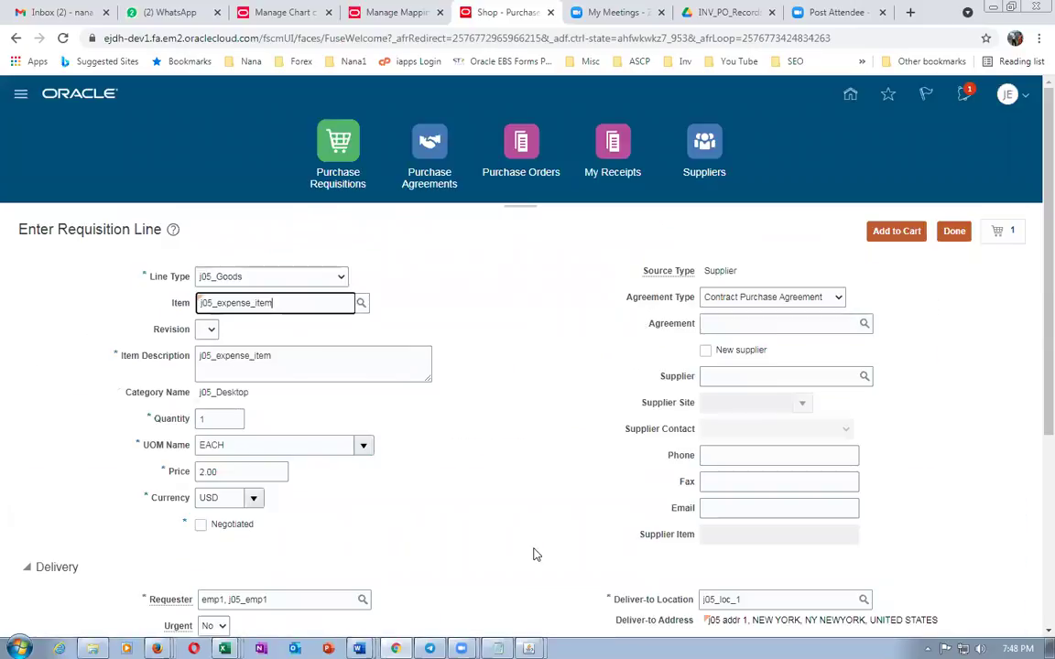
{"action": "scroll", "coordinate": [537, 556], "scroll_direction": "down", "scroll_amount": 3}
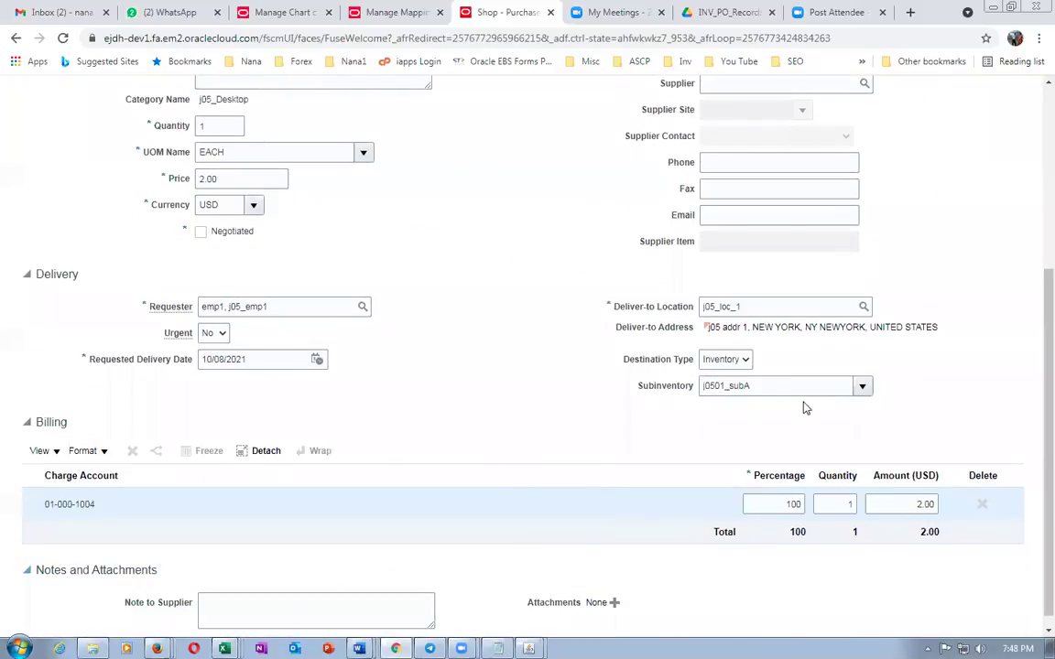
{"action": "left_click", "coordinate": [863, 389]}
{"action": "left_click", "coordinate": [730, 454]}
{"action": "scroll", "coordinate": [972, 327], "scroll_direction": "up", "scroll_amount": 4}
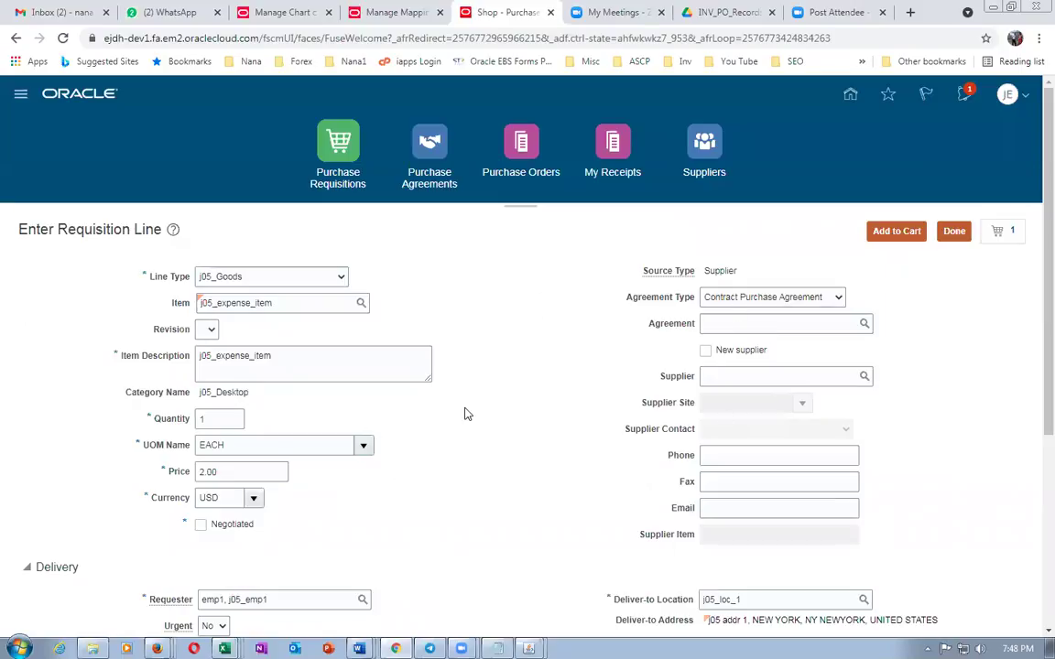
{"action": "scroll", "coordinate": [466, 416], "scroll_direction": "down", "scroll_amount": 3}
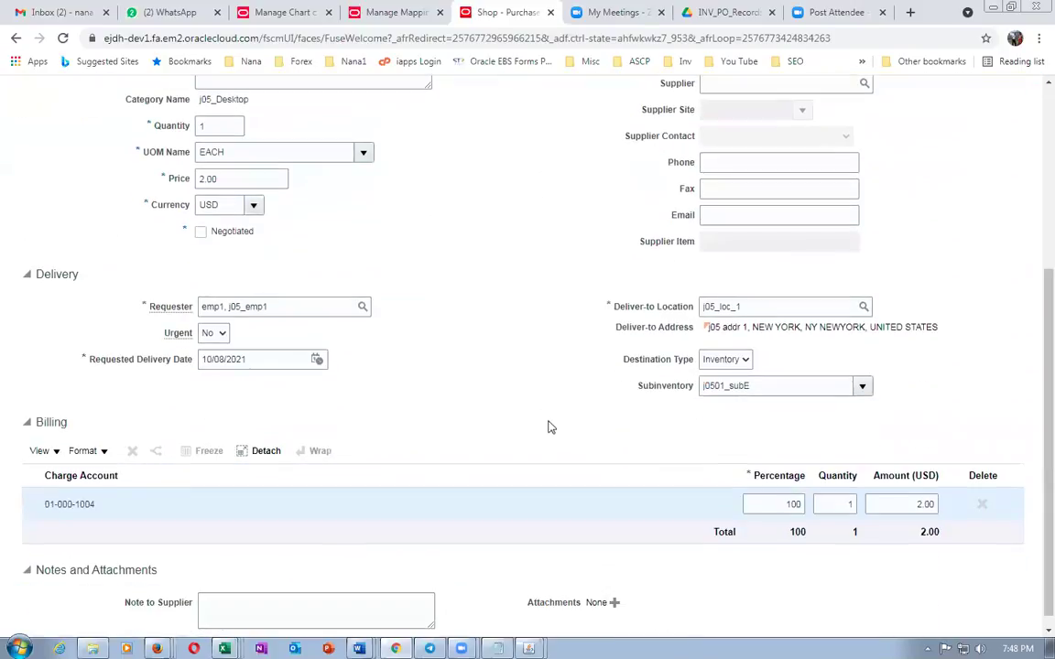
{"action": "scroll", "coordinate": [550, 409], "scroll_direction": "up", "scroll_amount": 2}
{"action": "scroll", "coordinate": [557, 399], "scroll_direction": "down", "scroll_amount": 1}
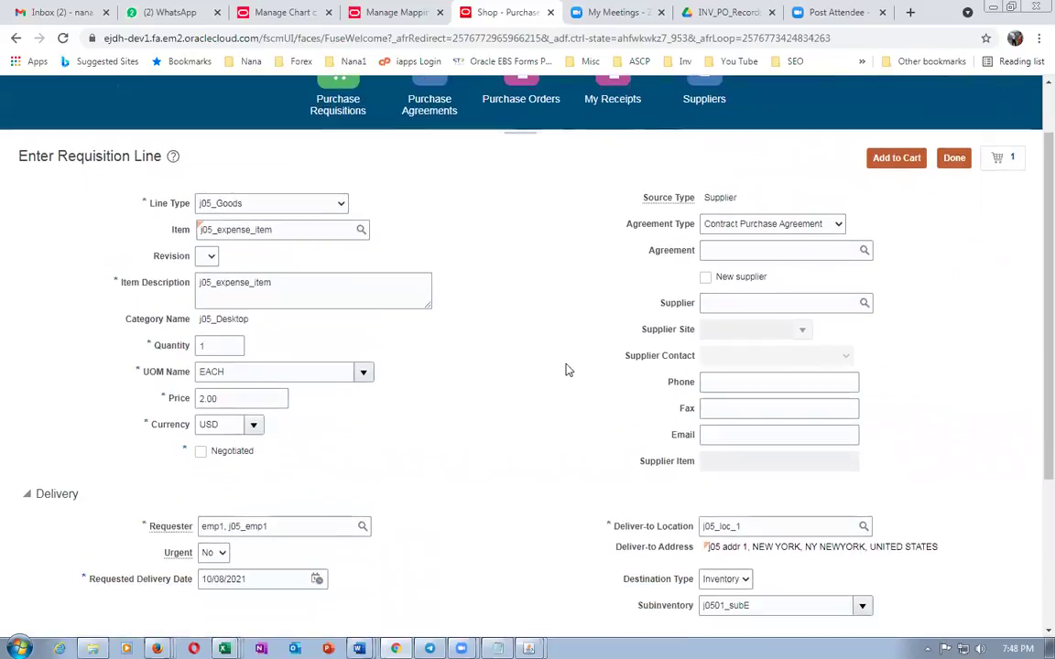
{"action": "left_click", "coordinate": [897, 158]}
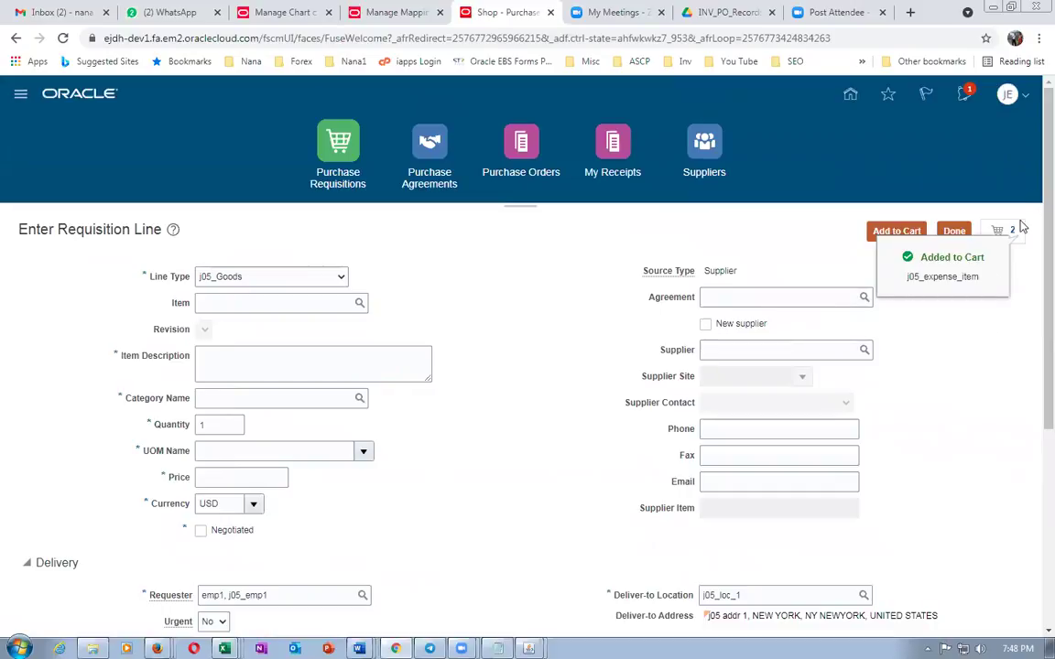
Open the cart and make the expense item on line 2 the current line
{"action": "left_click", "coordinate": [1016, 238]}
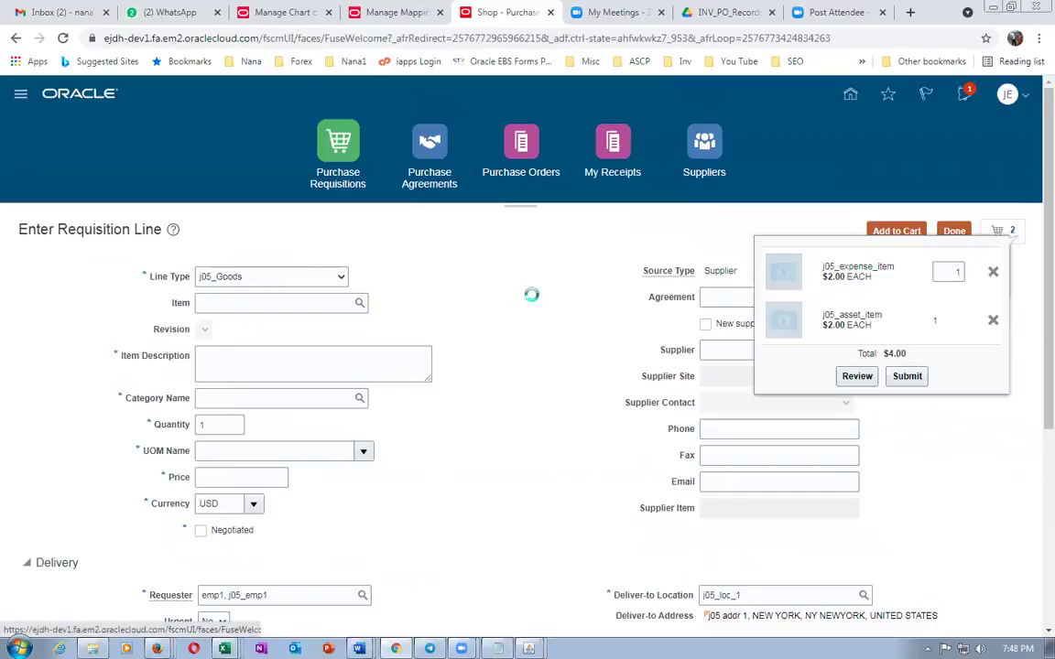
{"action": "left_click", "coordinate": [856, 377]}
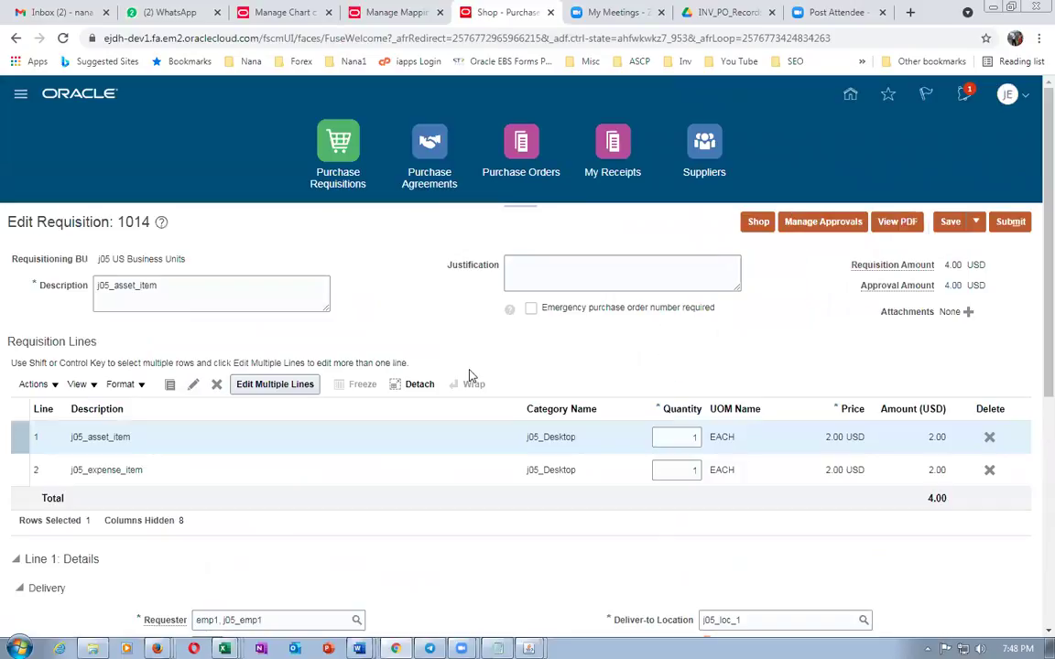
{"action": "left_click", "coordinate": [170, 472]}
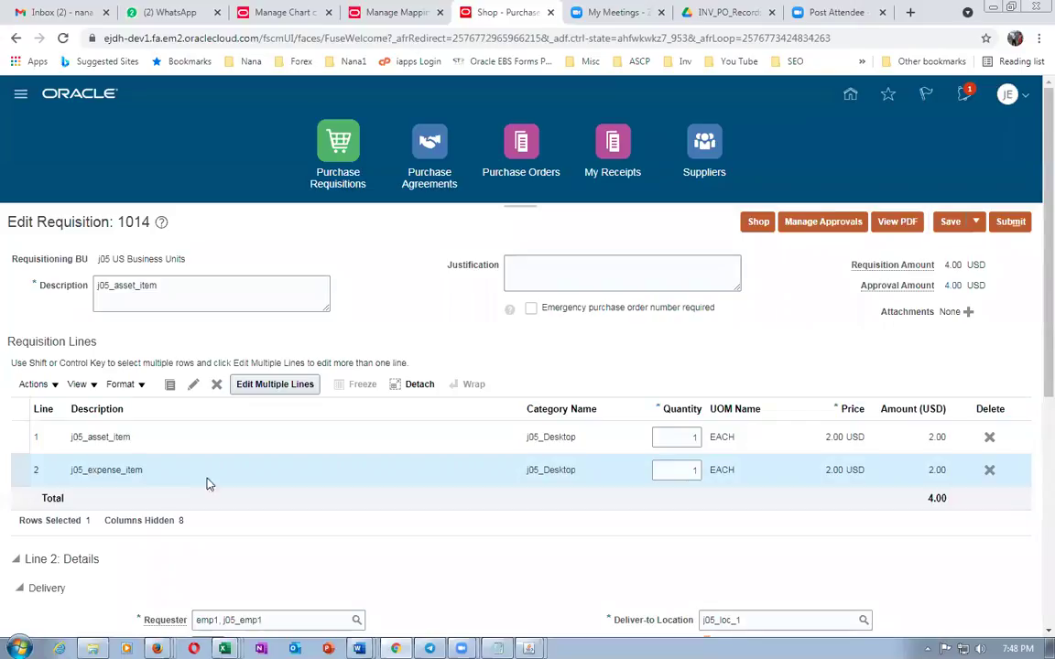
{"action": "scroll", "coordinate": [396, 482], "scroll_direction": "down", "scroll_amount": 2}
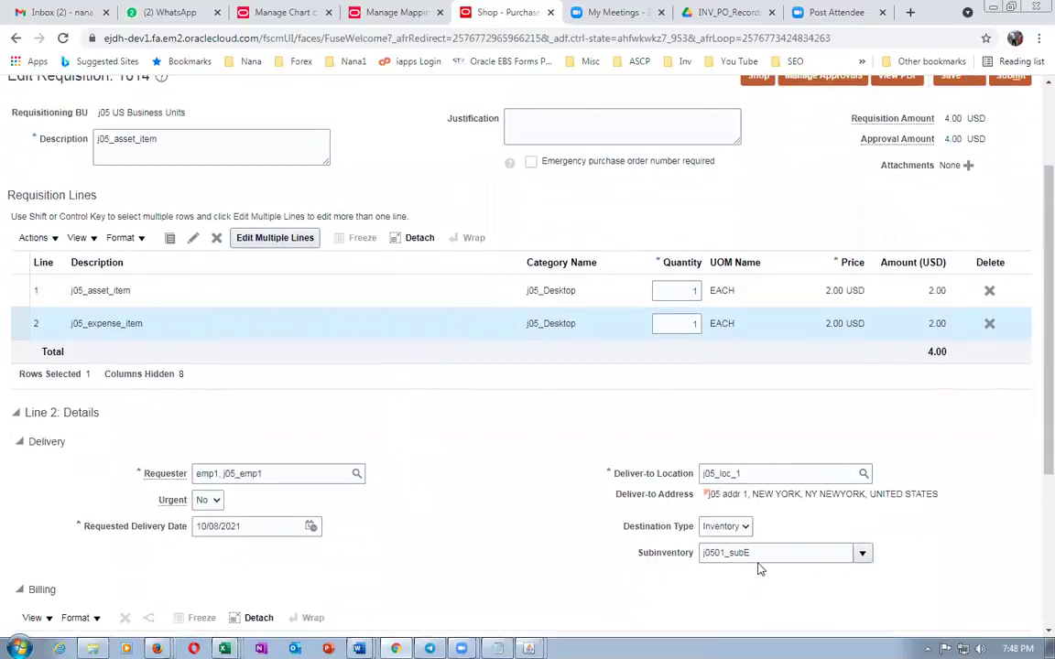
{"action": "scroll", "coordinate": [751, 567], "scroll_direction": "down", "scroll_amount": 3}
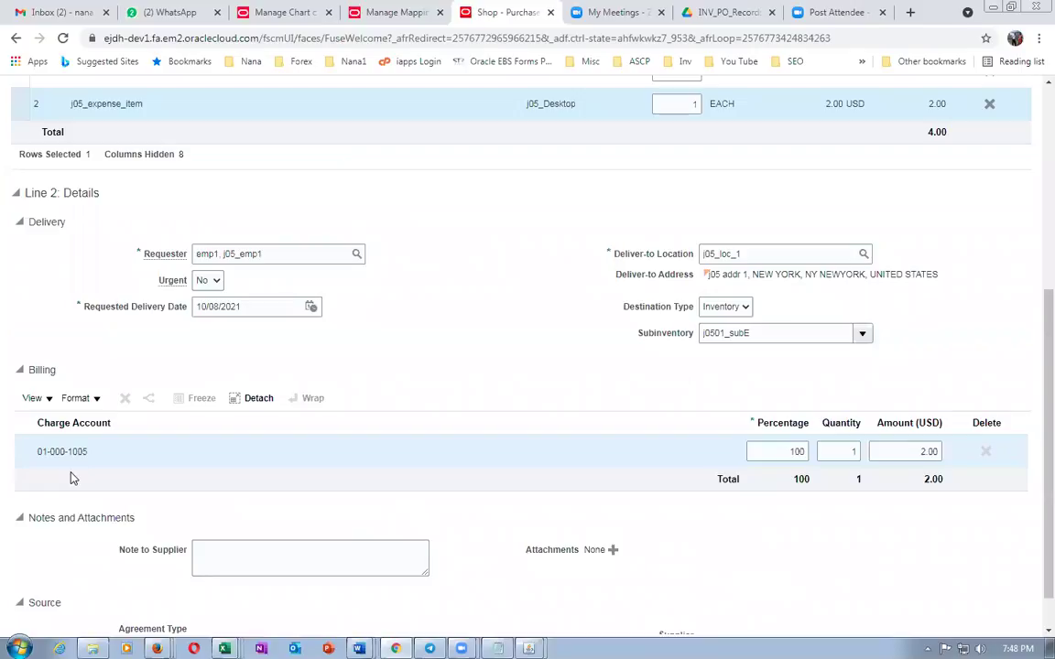
Clear subinventory j0501_subE on line 2 so the charge account re-derives to 01-000-1006
{"action": "double_click", "coordinate": [777, 333]}
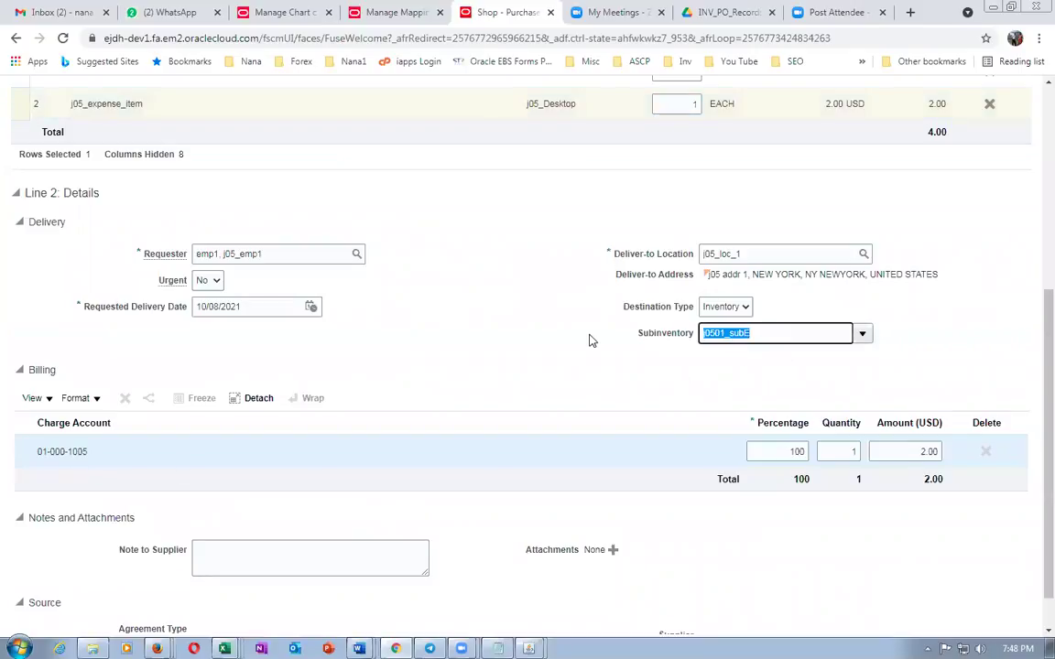
{"action": "key", "text": "BackSpace"}
{"action": "left_click", "coordinate": [459, 360]}
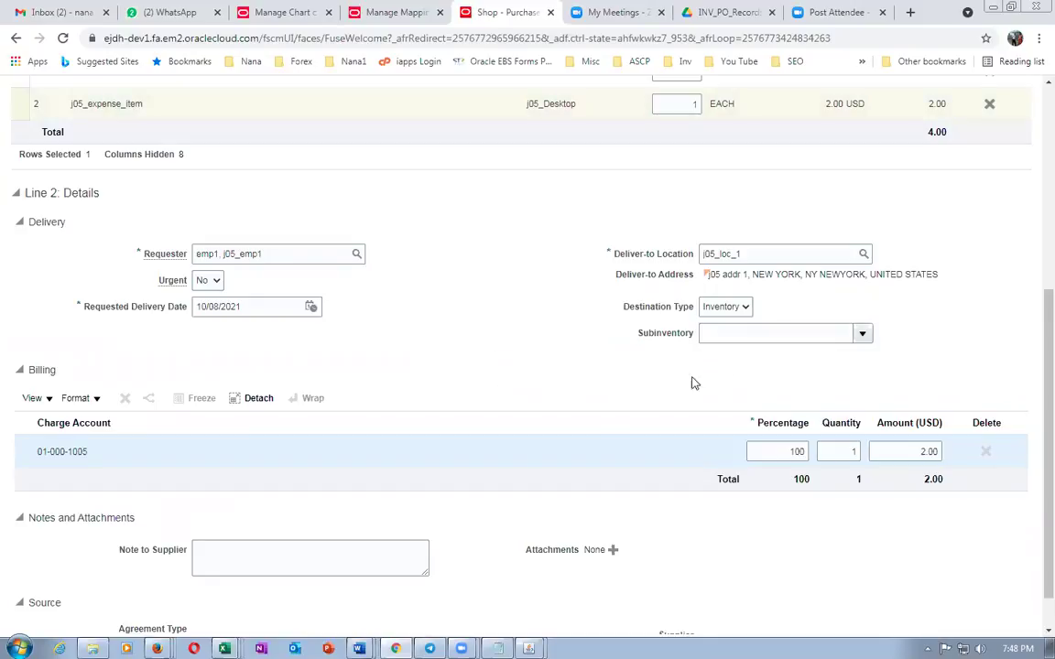
{"action": "scroll", "coordinate": [694, 383], "scroll_direction": "up", "scroll_amount": 4}
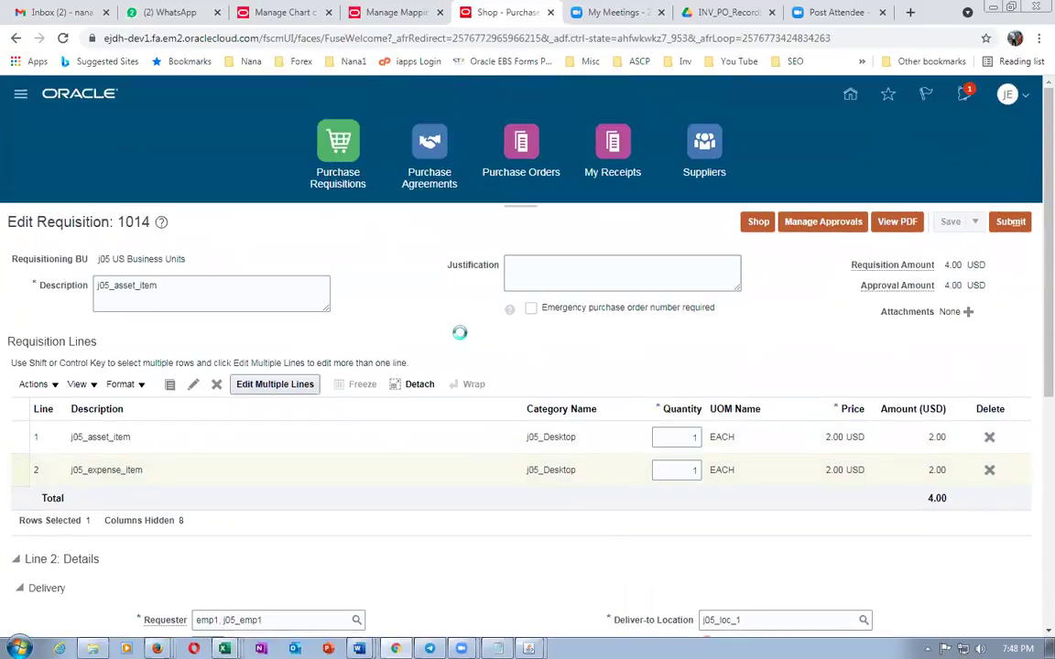
{"action": "scroll", "coordinate": [464, 339], "scroll_direction": "down", "scroll_amount": 5}
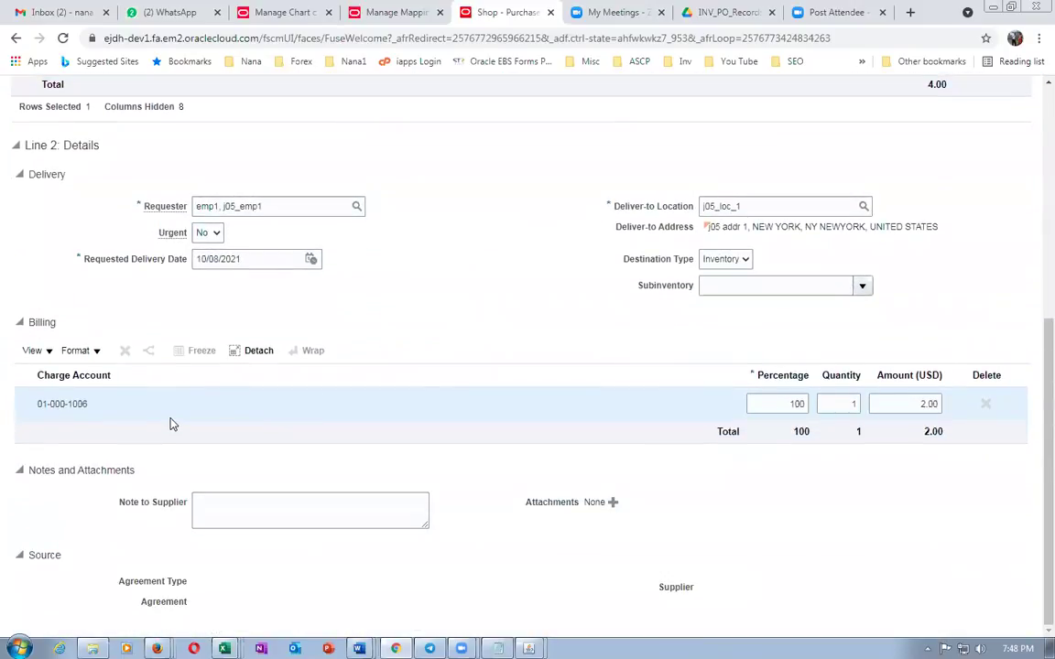
{"action": "key", "text": "alt+Tab"}
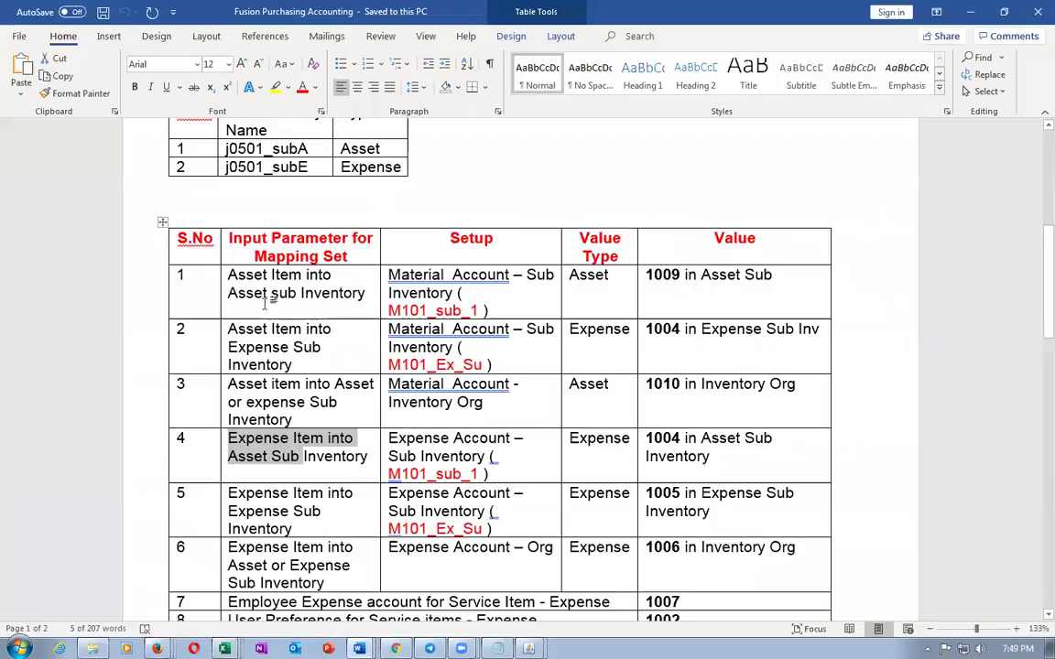
Review the Word mapping table rows and highlight service account value 1007
{"action": "left_click_drag", "start_coordinate": [261, 284], "coordinate": [445, 546]}
{"action": "scroll", "coordinate": [441, 546], "scroll_direction": "down", "scroll_amount": 3}
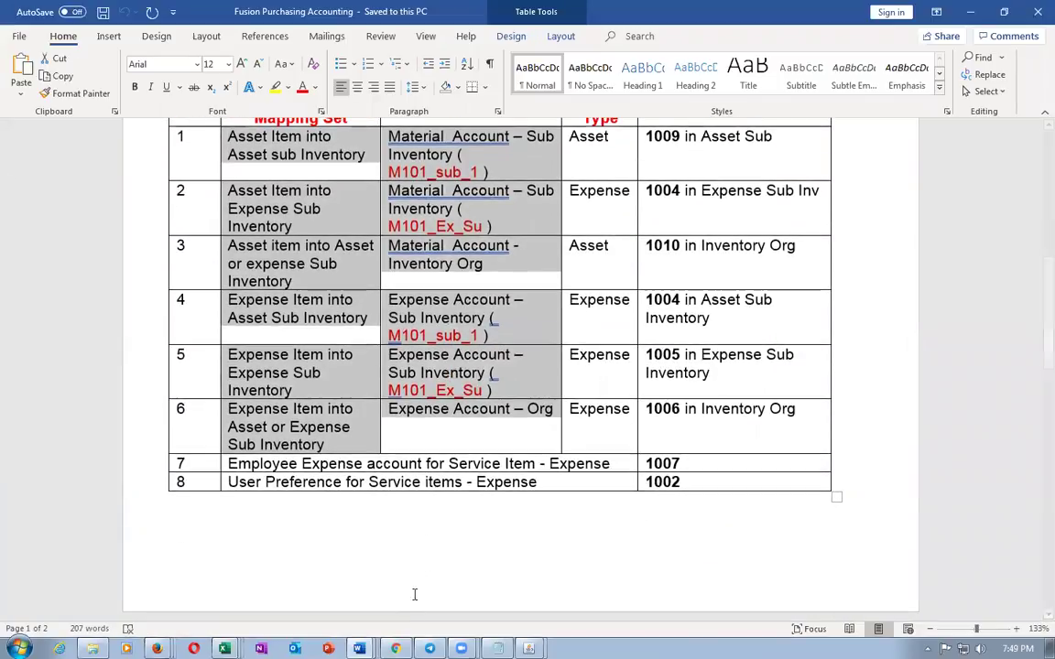
{"action": "left_click", "coordinate": [273, 468]}
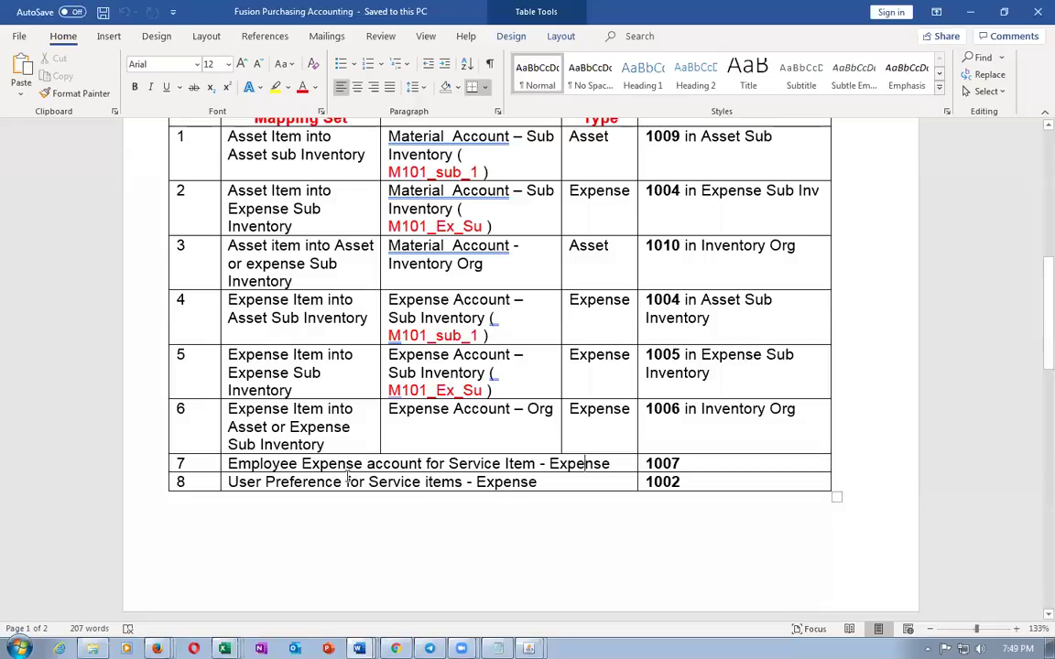
{"action": "double_click", "coordinate": [678, 464]}
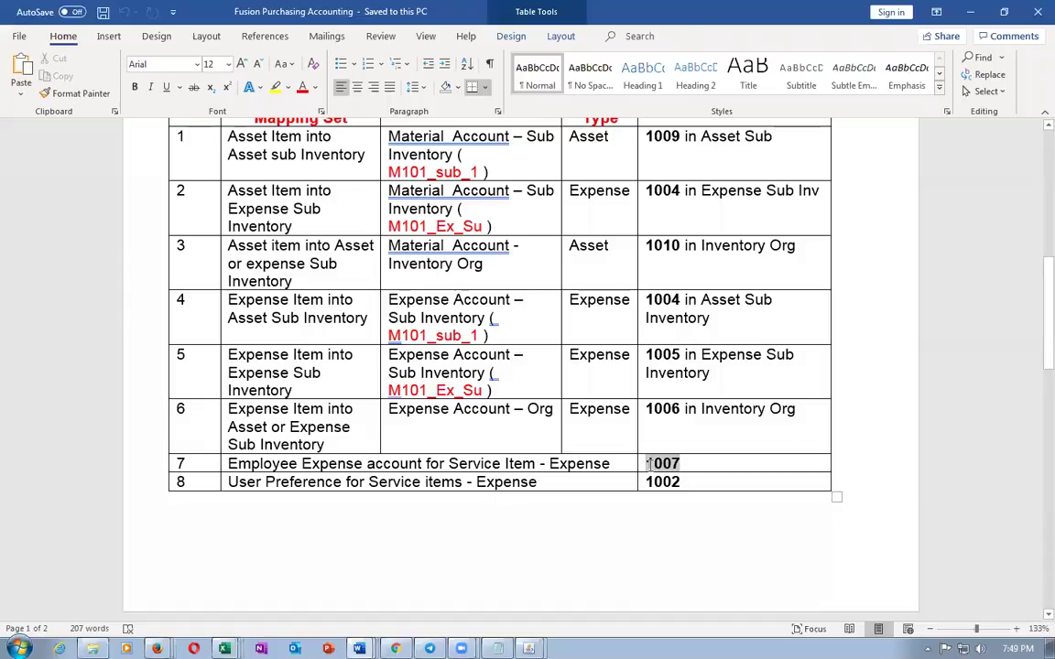
{"action": "key", "text": "alt+Tab"}
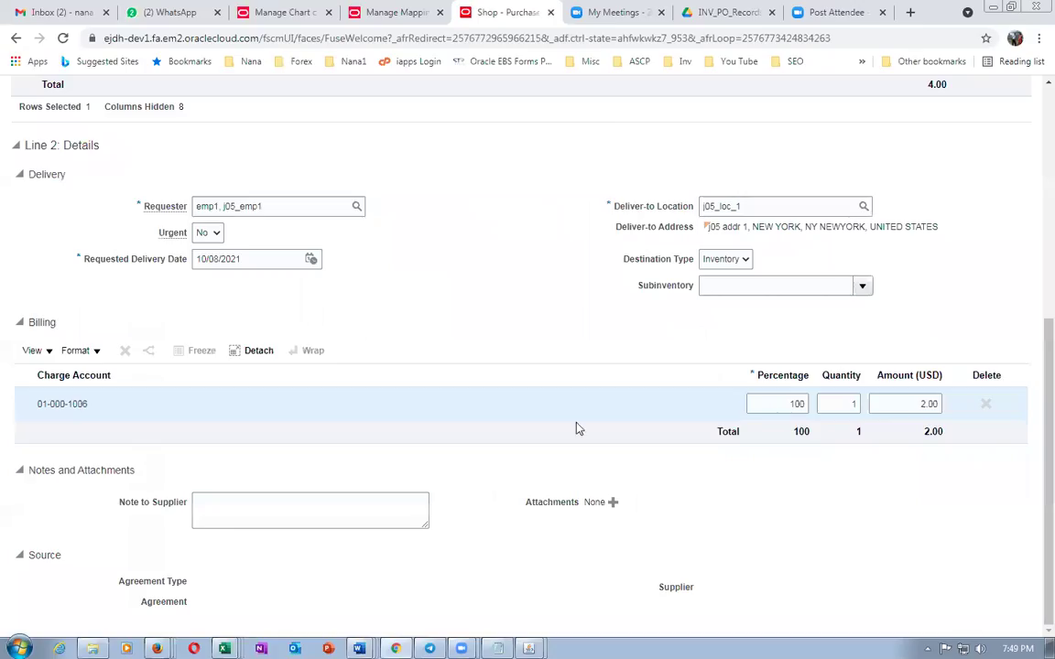
Duplicate the requisition tab and open Person Management under My Client Groups
{"action": "right_click", "coordinate": [529, 10]}
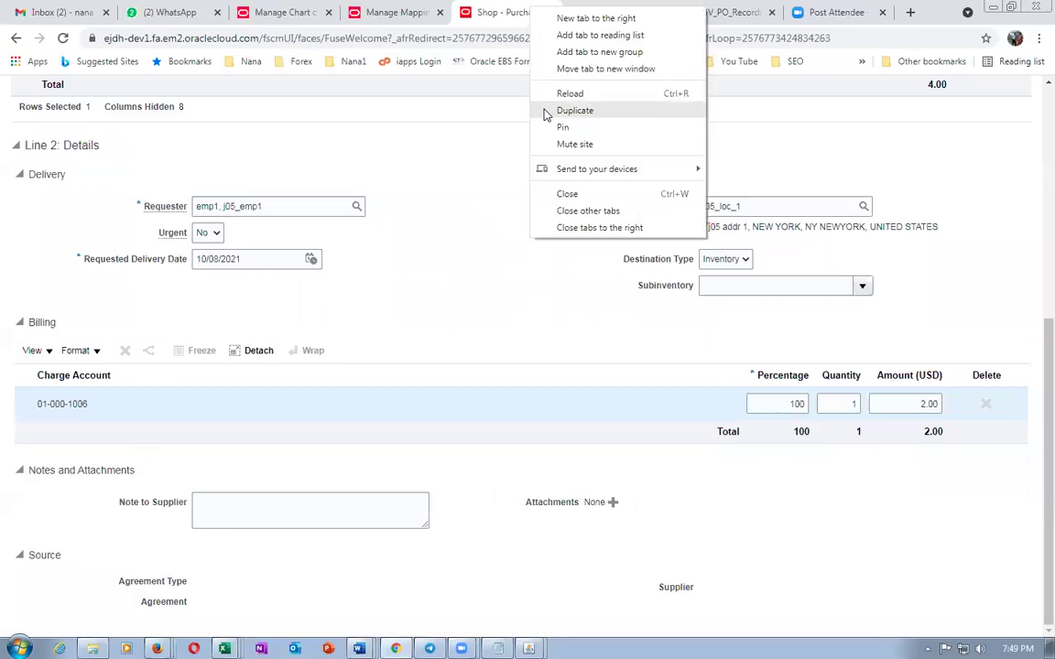
{"action": "left_click", "coordinate": [548, 111]}
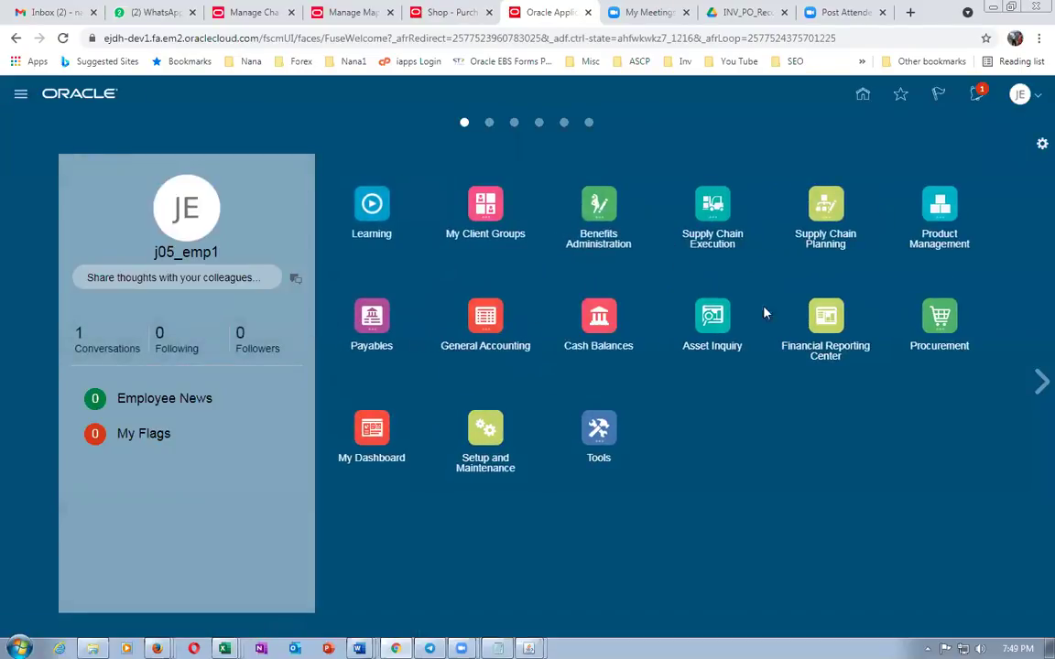
{"action": "left_click", "coordinate": [488, 205]}
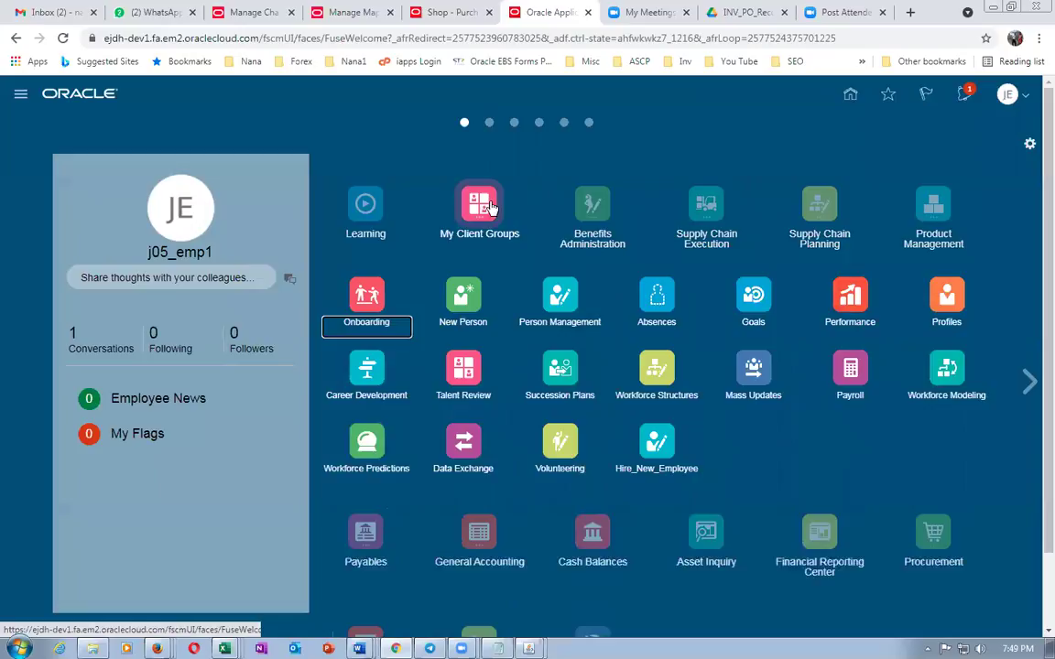
{"action": "left_click", "coordinate": [560, 303]}
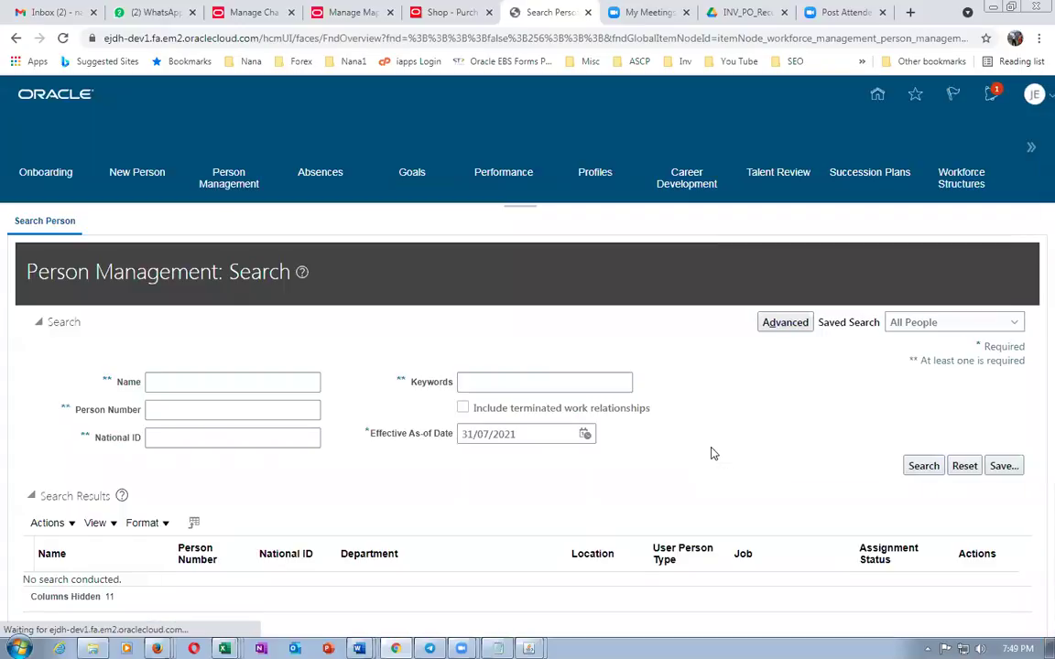
Search Person Management by the requester's name and open their employee record
{"action": "left_click", "coordinate": [248, 383]}
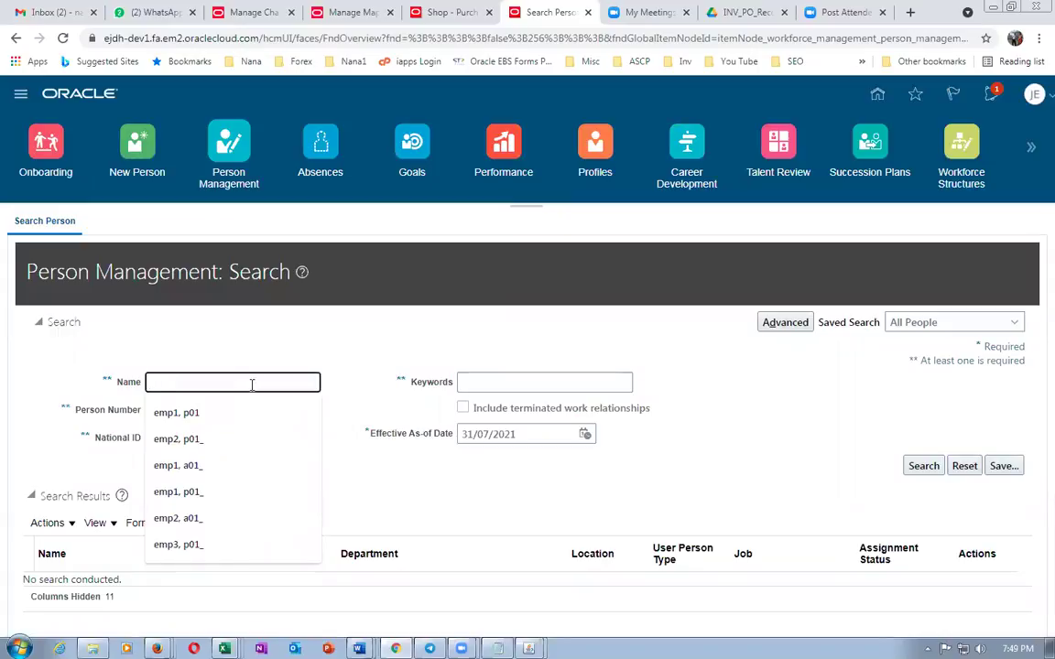
{"action": "type", "text": "em"}
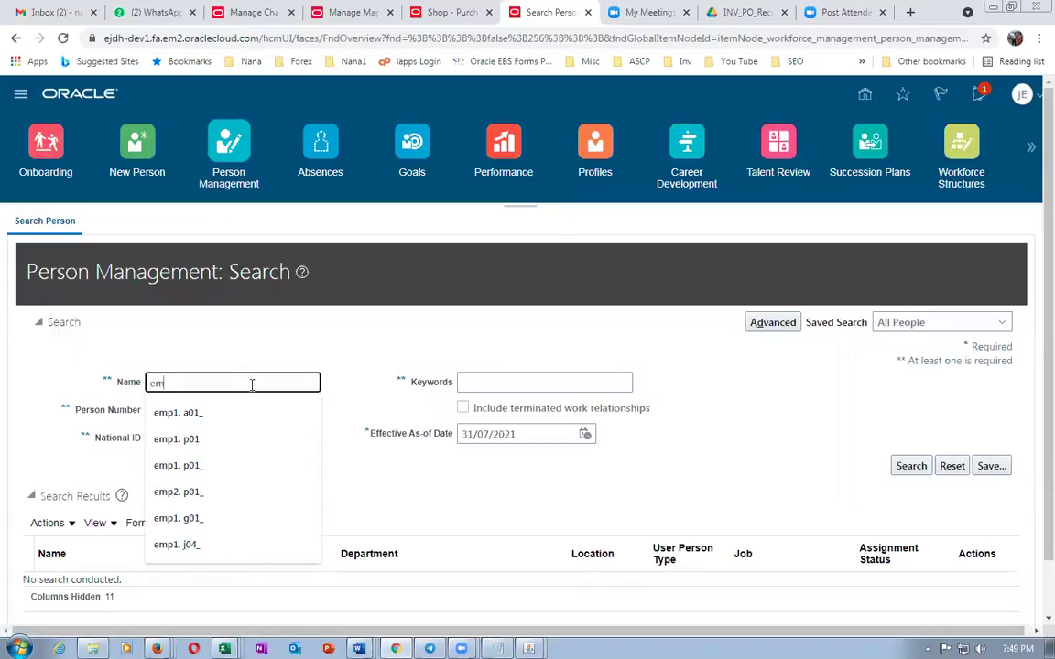
{"action": "type", "text": "p1, j05_"}
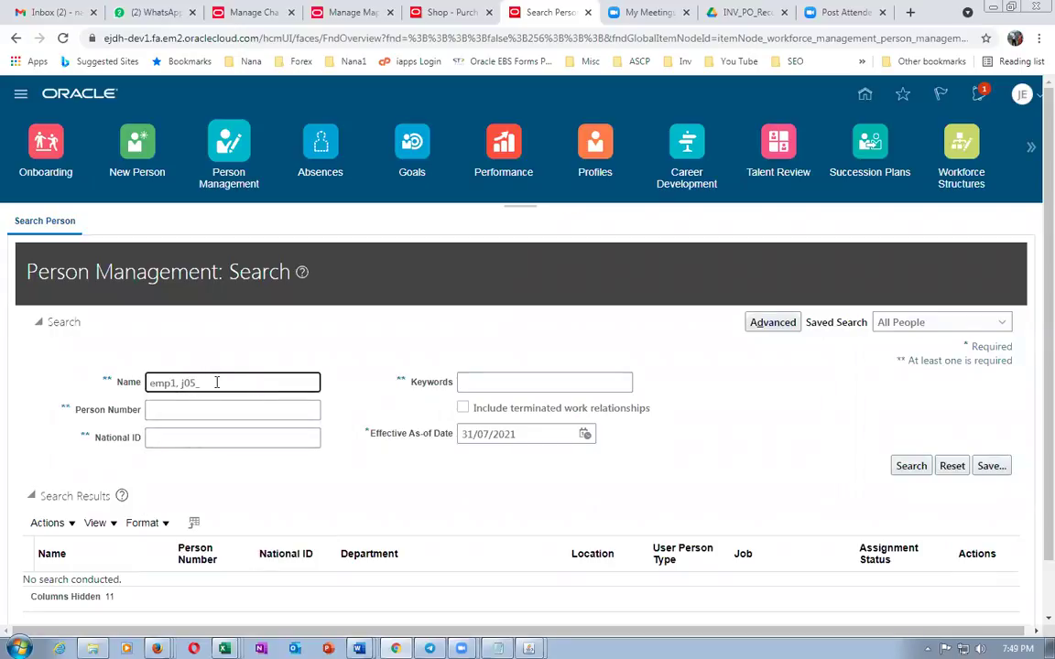
{"action": "left_click", "coordinate": [910, 465]}
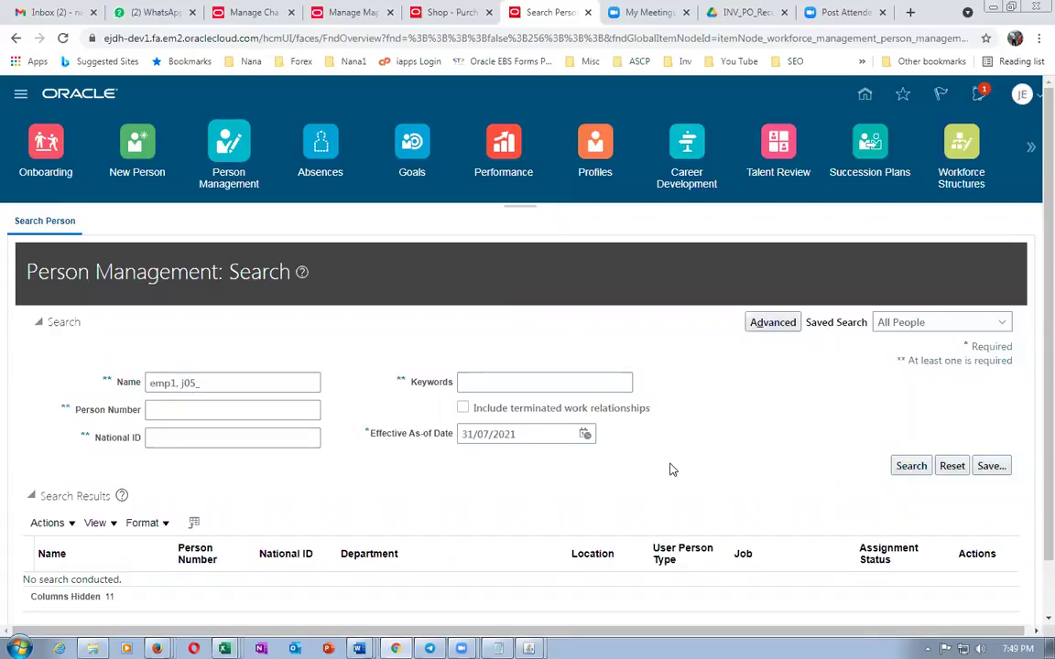
{"action": "scroll", "coordinate": [673, 469], "scroll_direction": "down", "scroll_amount": 1}
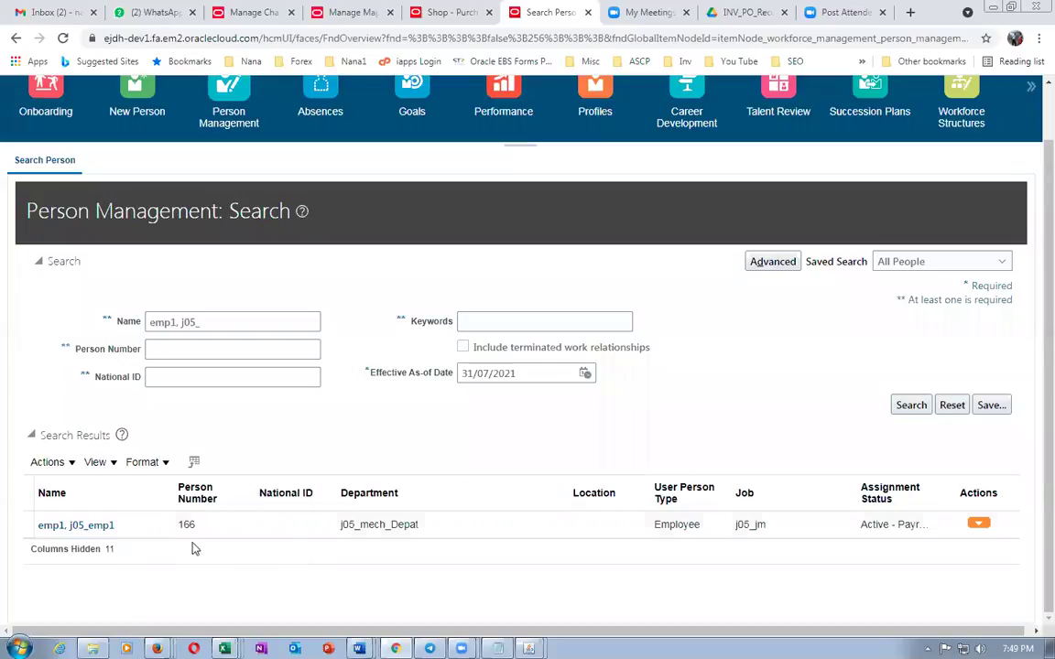
{"action": "left_click", "coordinate": [66, 526]}
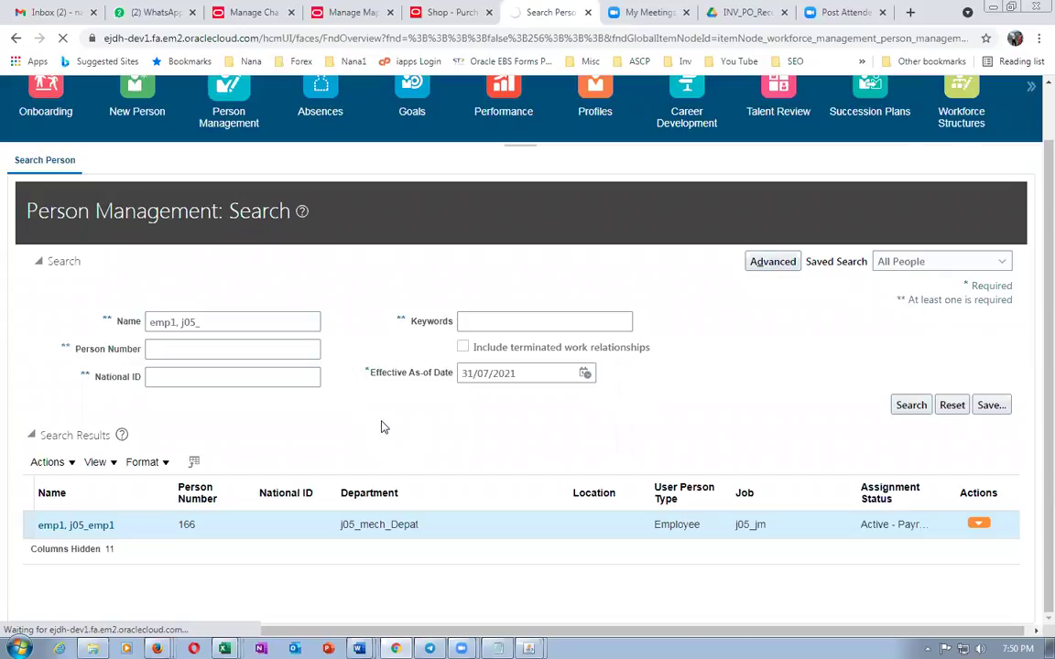
Recheck the 1007 row in the Word notes, then return to the requester's record
{"action": "key", "text": "alt+Tab"}
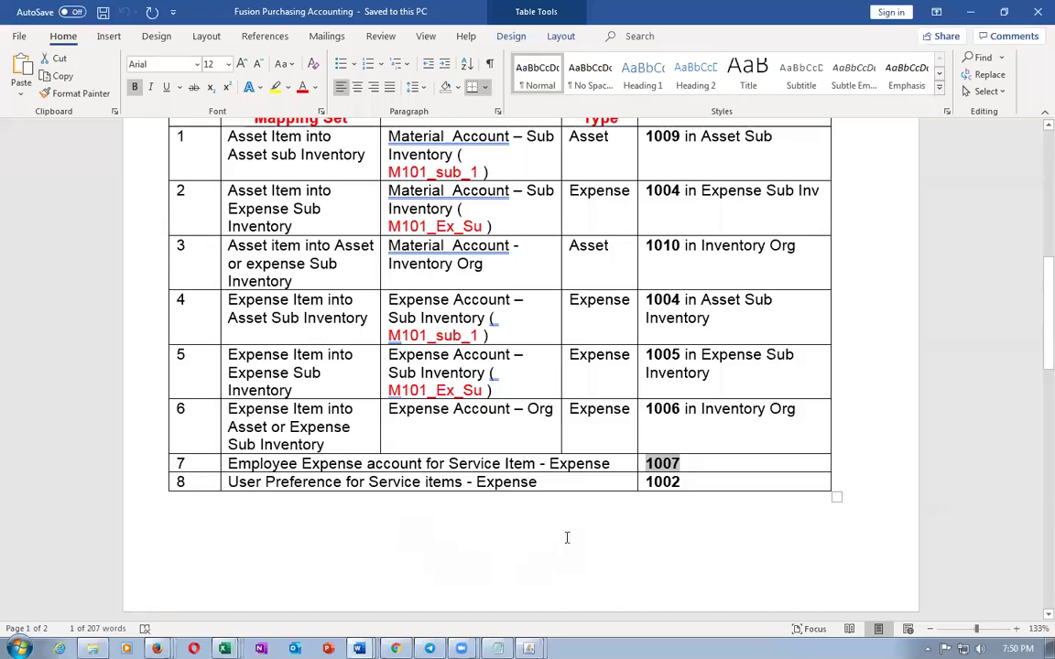
{"action": "key", "text": "alt+Tab"}
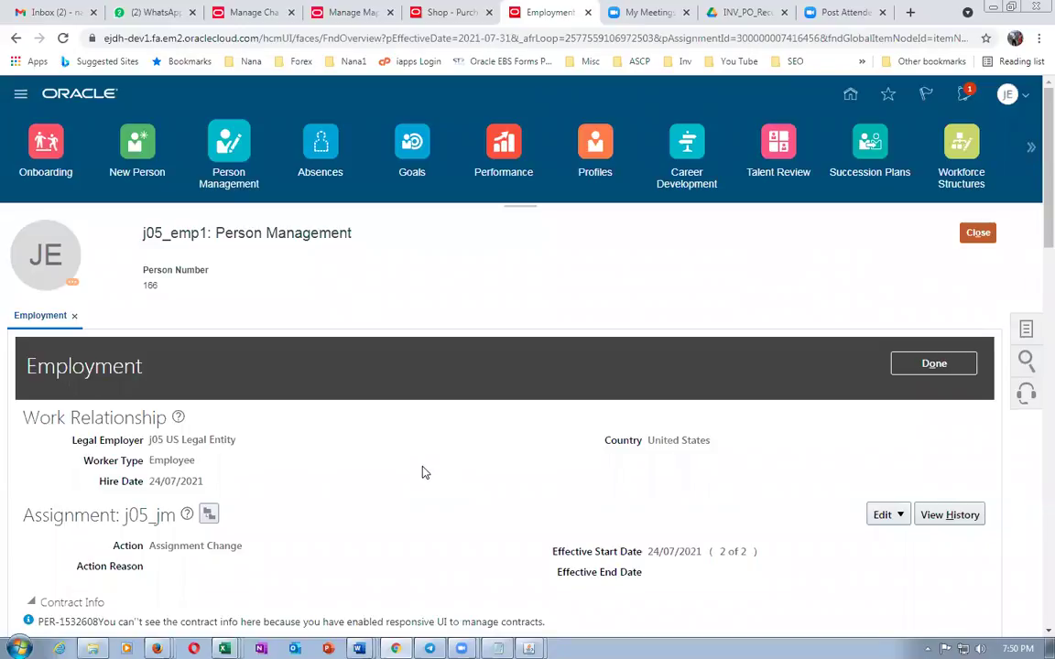
Start an employment update effective 31/07/2021 with action Add Assignment
{"action": "scroll", "coordinate": [423, 475], "scroll_direction": "down", "scroll_amount": 2}
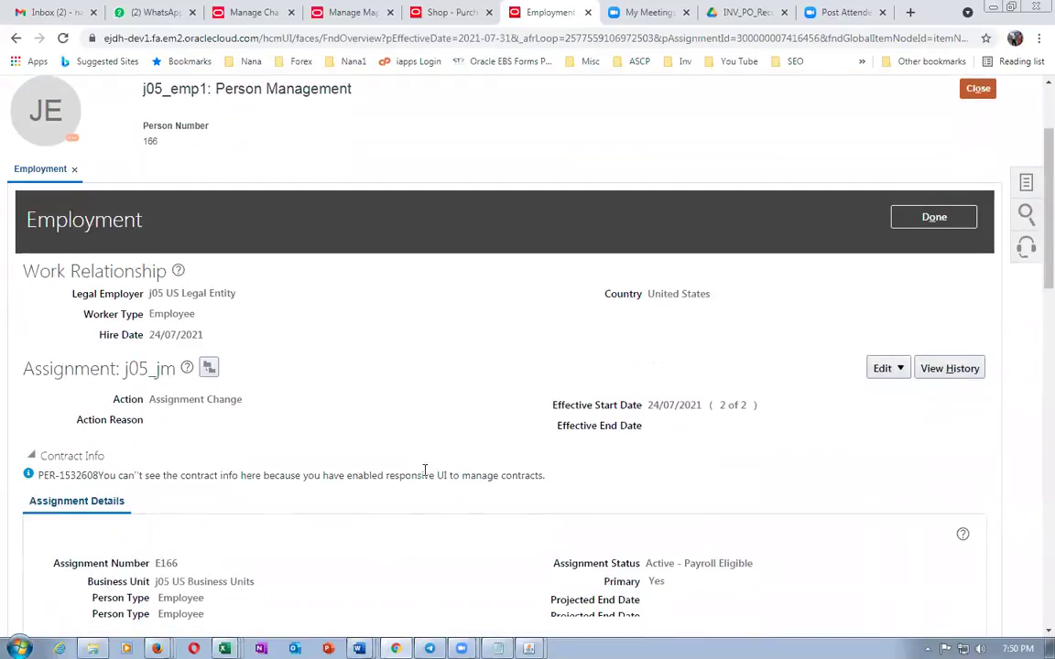
{"action": "left_click", "coordinate": [885, 371]}
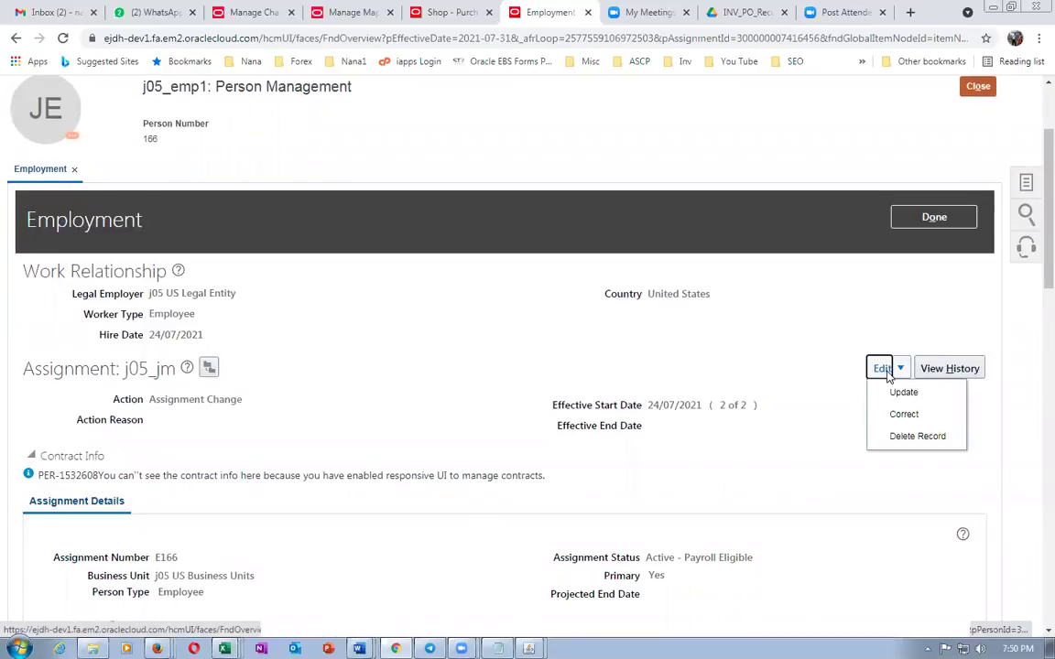
{"action": "left_click", "coordinate": [902, 392]}
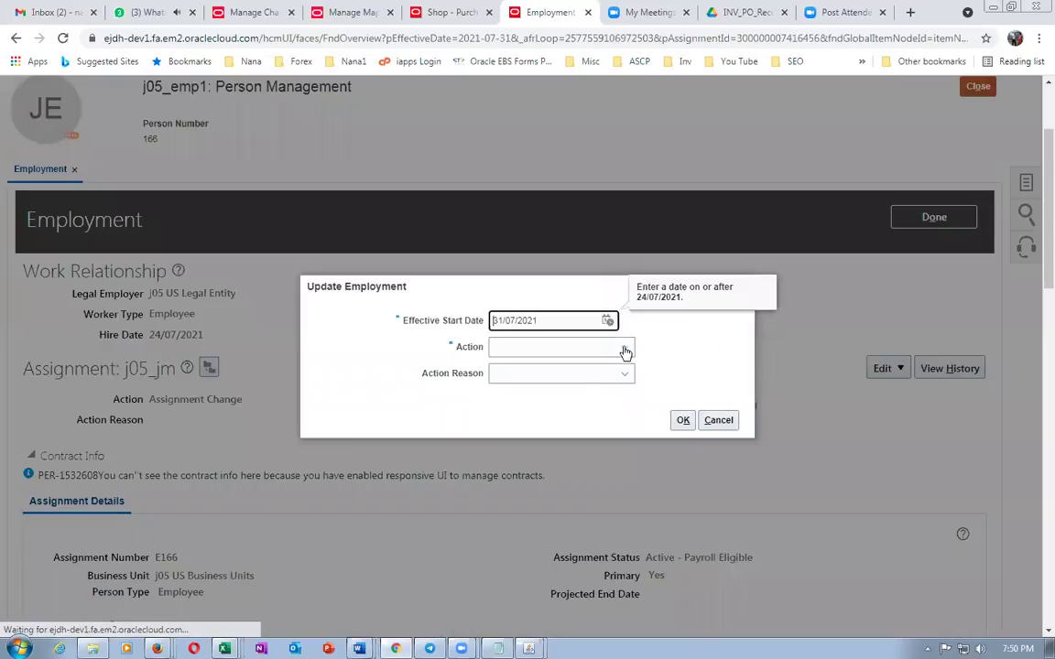
{"action": "left_click", "coordinate": [578, 357]}
{"action": "left_click", "coordinate": [573, 387]}
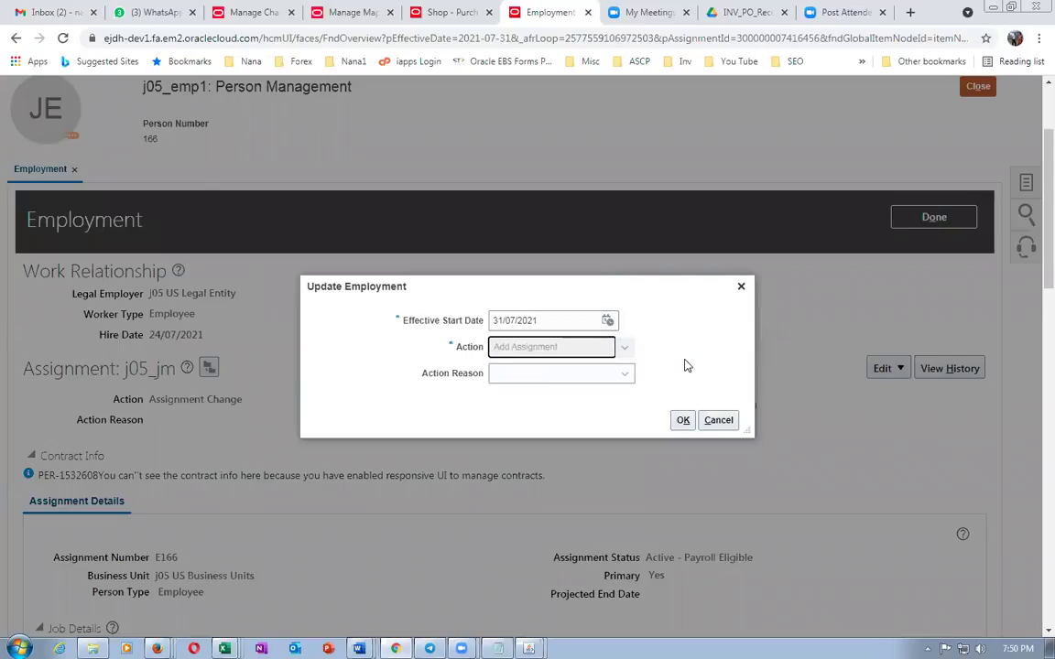
{"action": "left_click", "coordinate": [679, 423]}
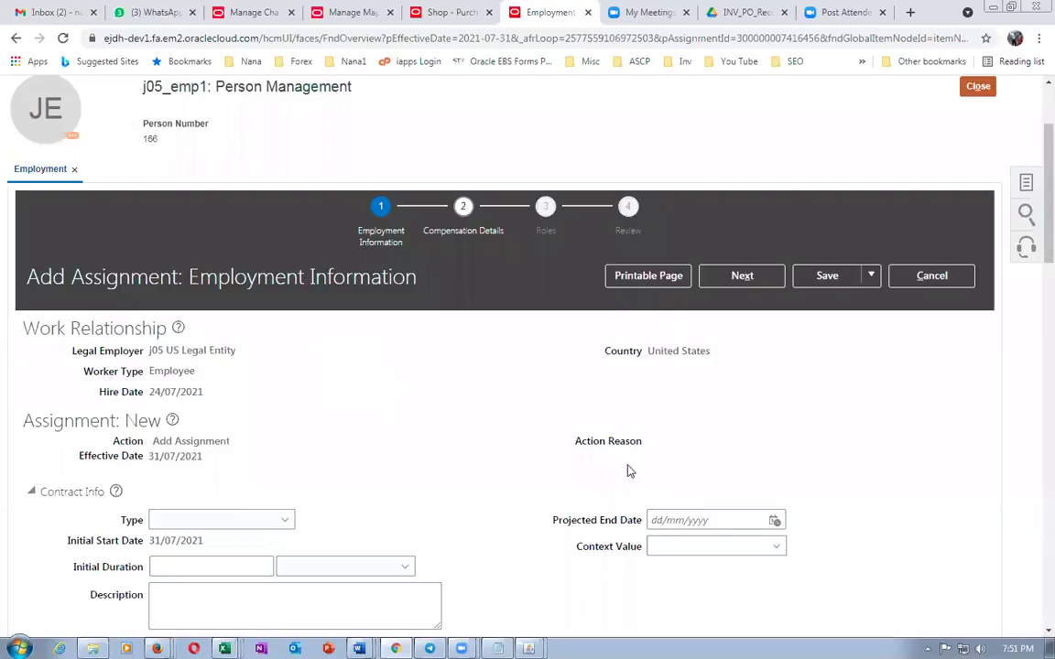
Scroll through the Add Assignment page to inspect its fields
{"action": "scroll", "coordinate": [384, 451], "scroll_direction": "down", "scroll_amount": 3}
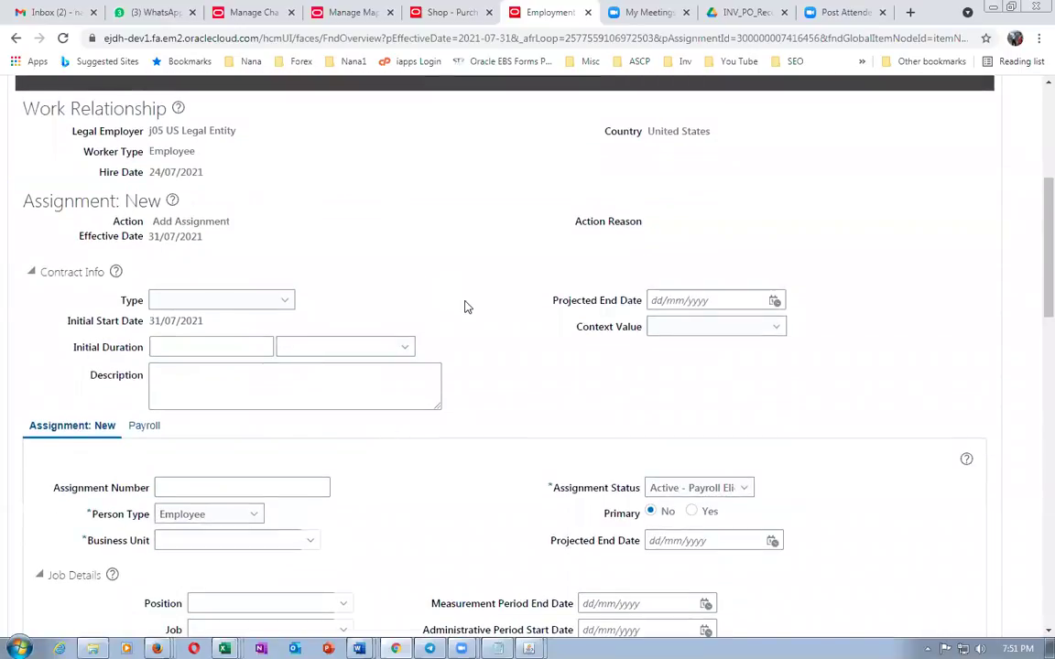
{"action": "scroll", "coordinate": [467, 310], "scroll_direction": "down", "scroll_amount": 12}
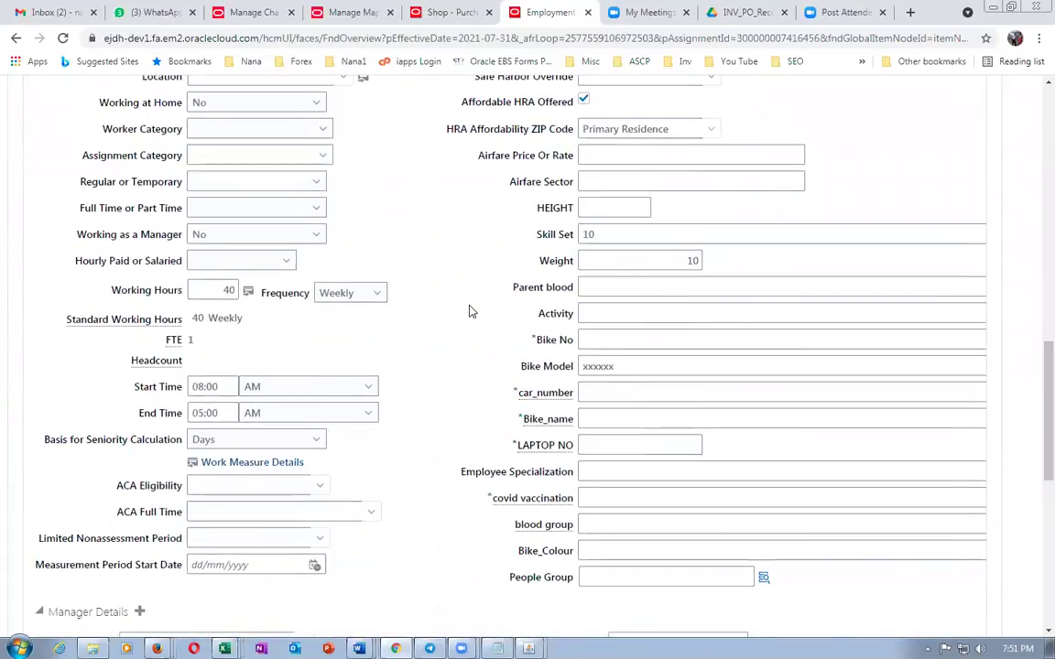
{"action": "scroll", "coordinate": [469, 311], "scroll_direction": "down", "scroll_amount": 4}
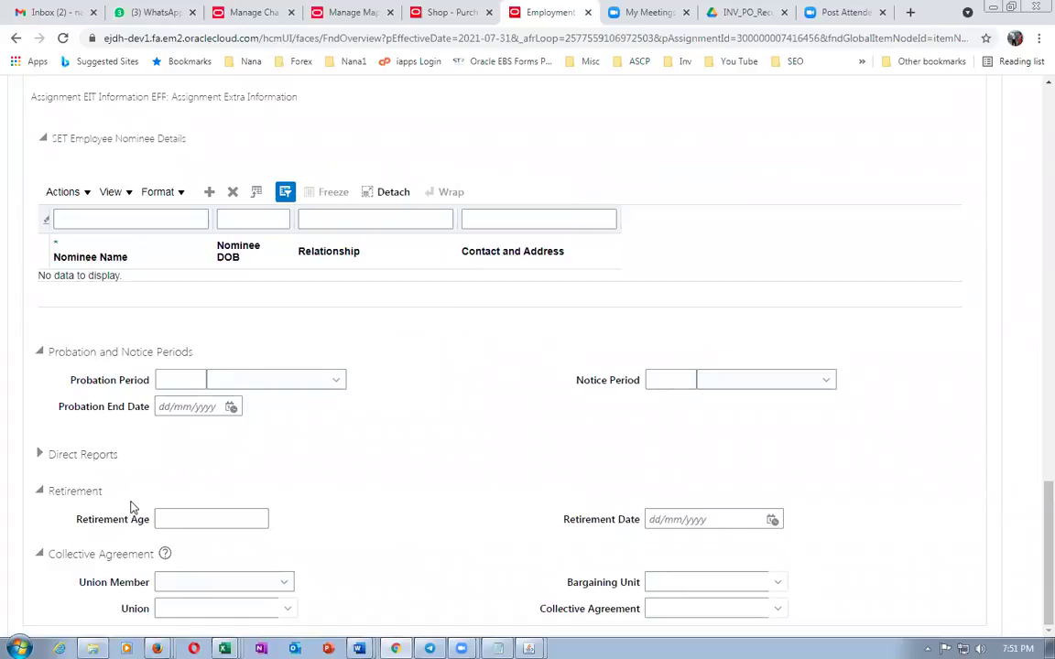
{"action": "scroll", "coordinate": [133, 477], "scroll_direction": "up", "scroll_amount": 2}
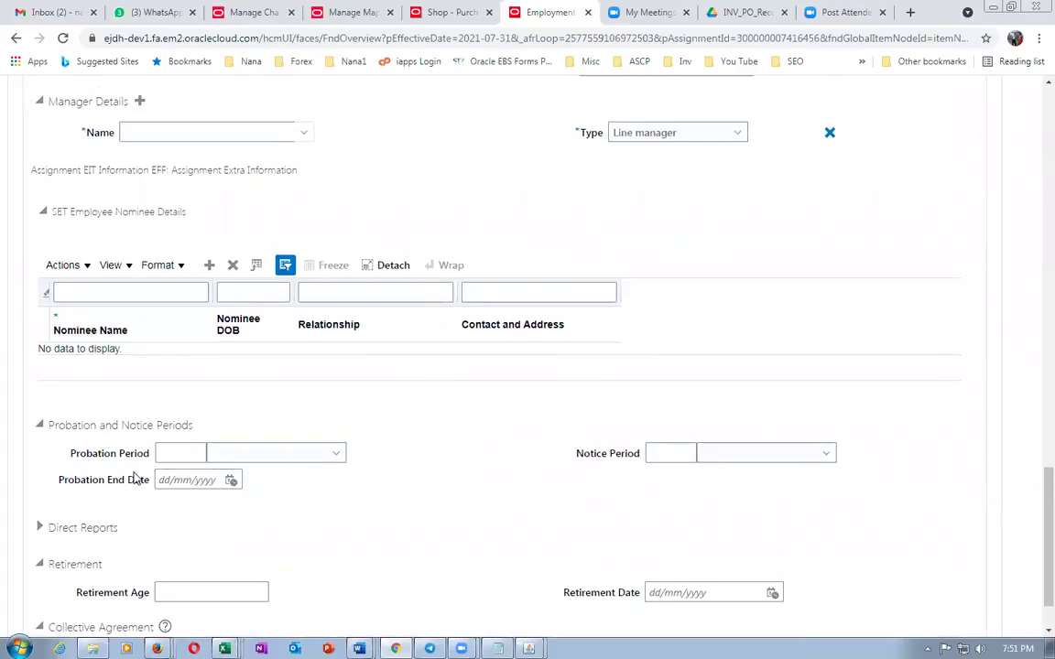
{"action": "scroll", "coordinate": [133, 477], "scroll_direction": "up", "scroll_amount": 2}
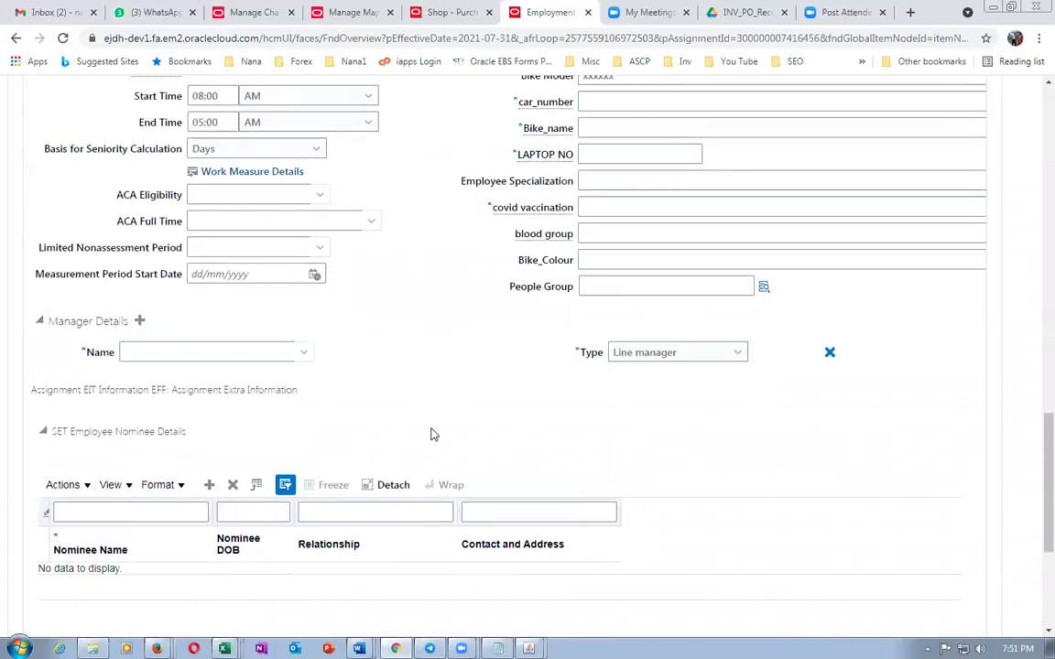
{"action": "scroll", "coordinate": [433, 434], "scroll_direction": "down", "scroll_amount": 1}
{"action": "scroll", "coordinate": [433, 434], "scroll_direction": "down", "scroll_amount": 1}
{"action": "scroll", "coordinate": [433, 434], "scroll_direction": "down", "scroll_amount": 2}
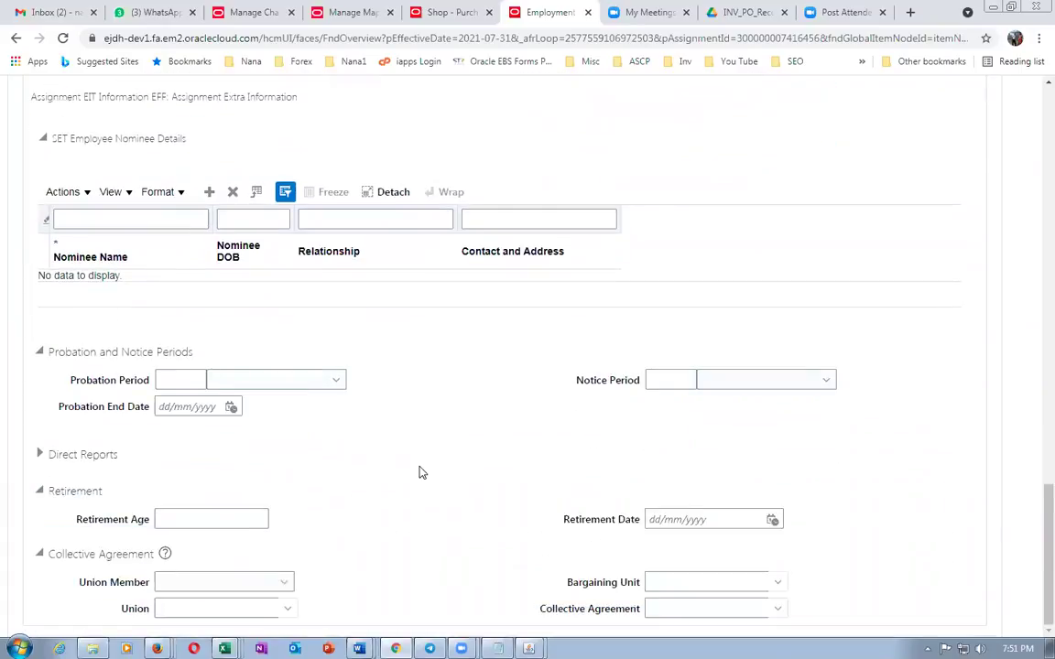
{"action": "scroll", "coordinate": [422, 469], "scroll_direction": "up", "scroll_amount": 3}
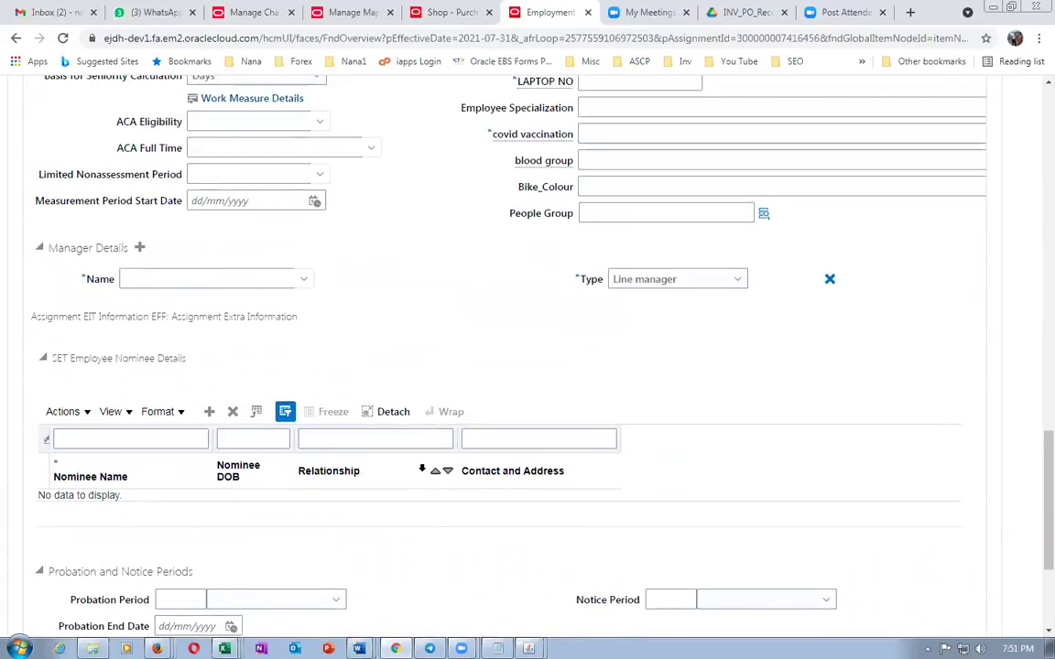
{"action": "scroll", "coordinate": [421, 469], "scroll_direction": "up", "scroll_amount": 2}
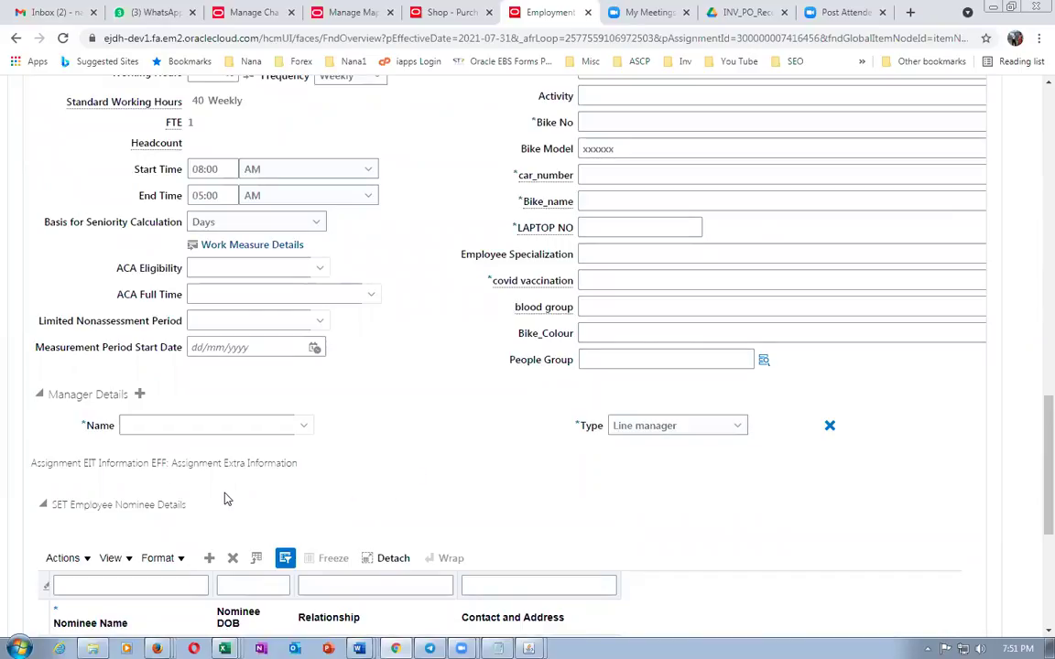
{"action": "scroll", "coordinate": [196, 523], "scroll_direction": "down", "scroll_amount": 1}
{"action": "scroll", "coordinate": [194, 519], "scroll_direction": "down", "scroll_amount": 2}
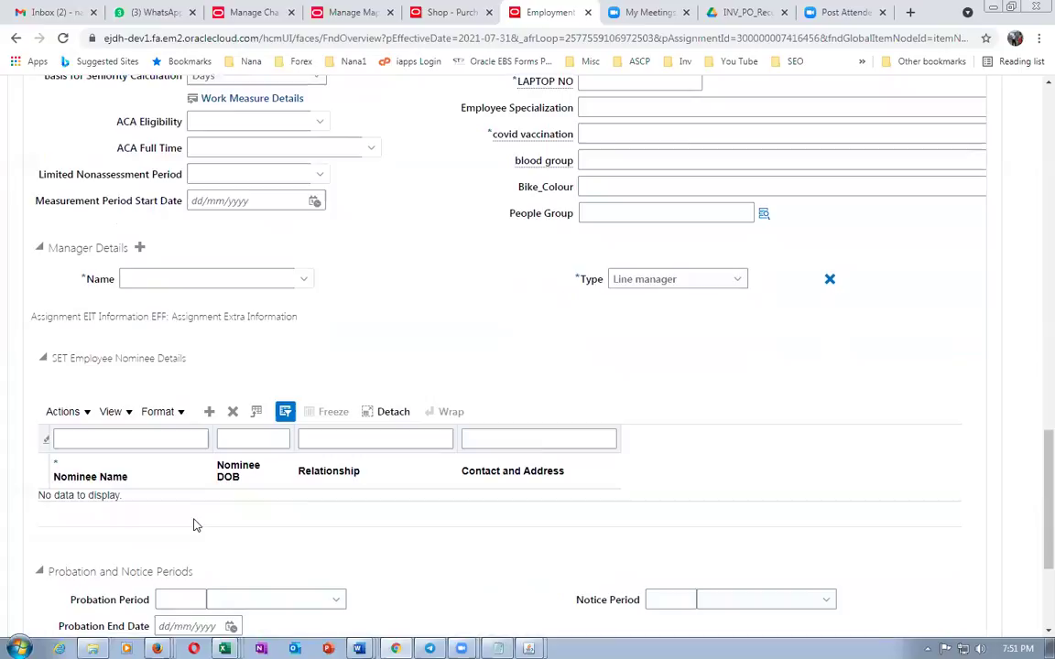
{"action": "scroll", "coordinate": [196, 524], "scroll_direction": "down", "scroll_amount": 1}
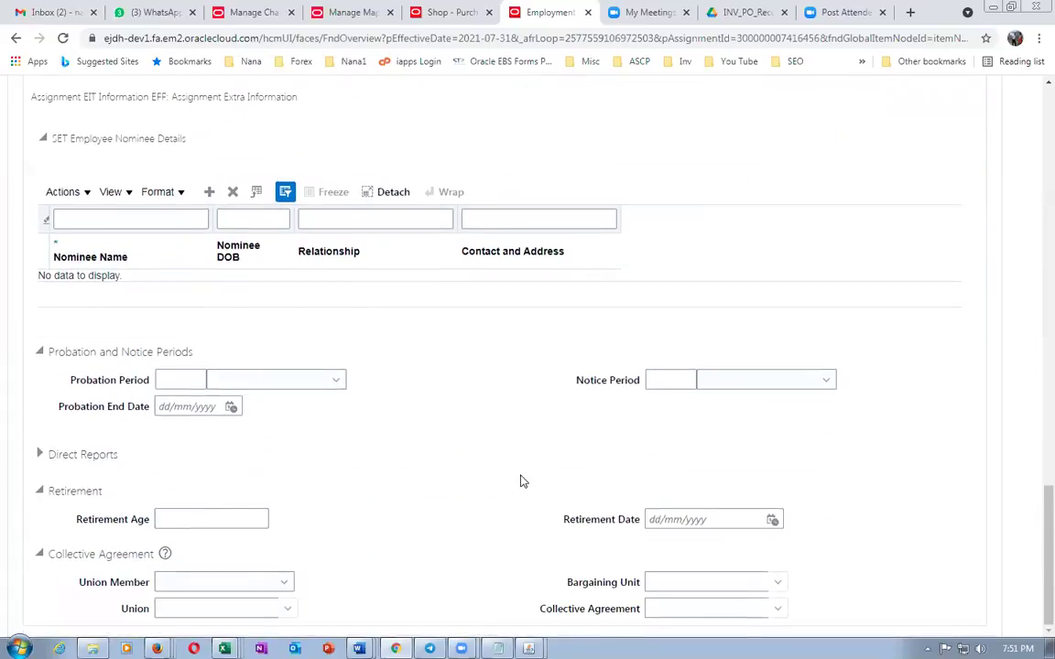
{"action": "scroll", "coordinate": [523, 480], "scroll_direction": "up", "scroll_amount": 4}
{"action": "scroll", "coordinate": [523, 481], "scroll_direction": "up", "scroll_amount": 2}
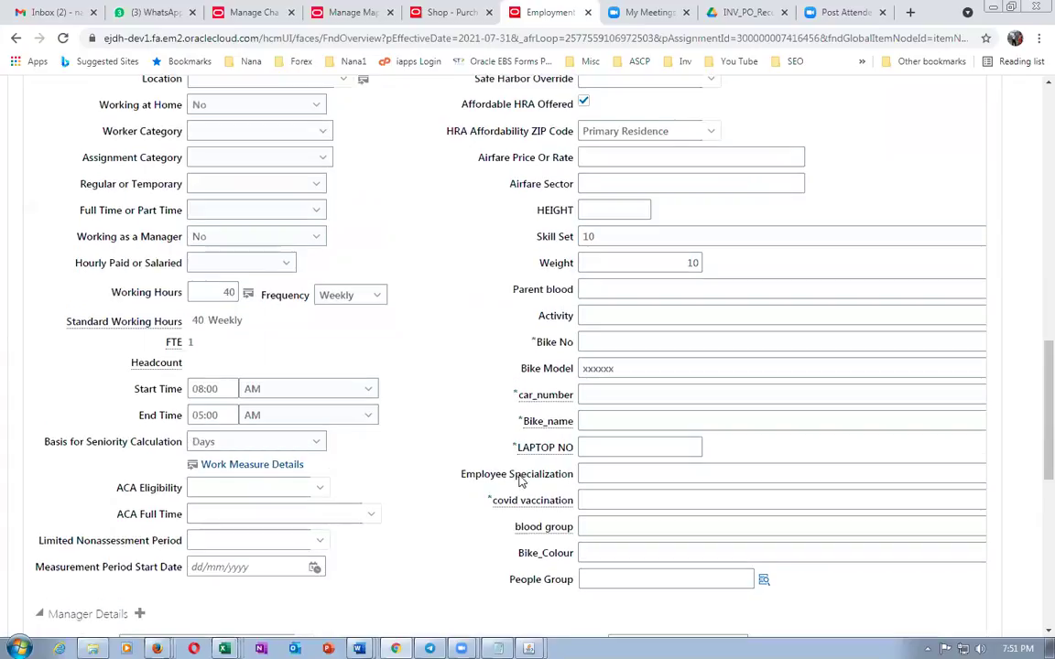
{"action": "scroll", "coordinate": [520, 481], "scroll_direction": "up", "scroll_amount": 8}
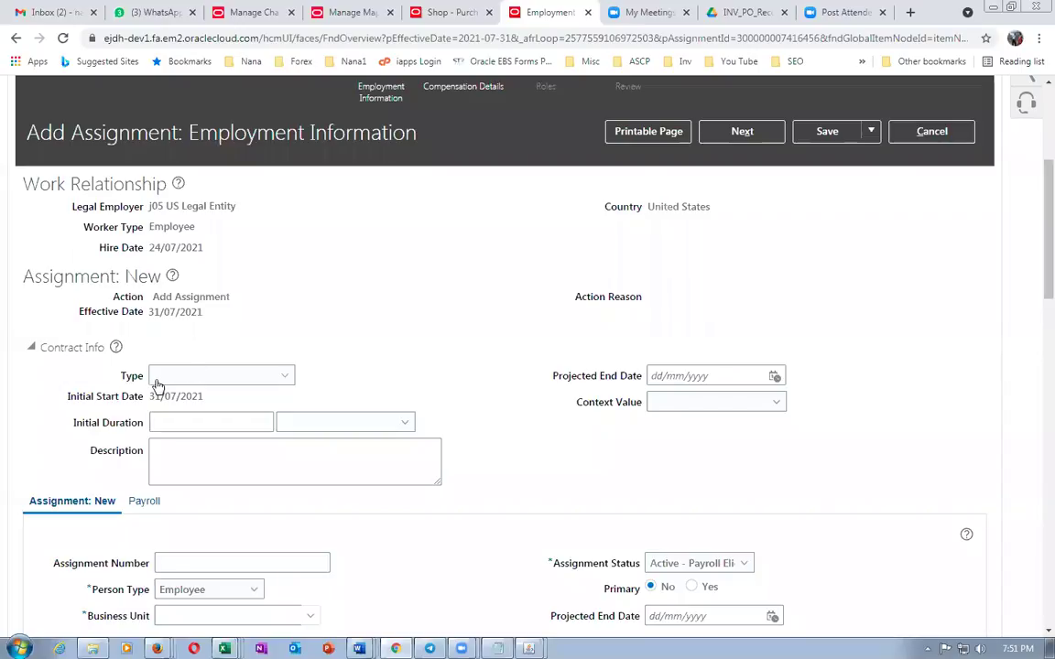
{"action": "scroll", "coordinate": [284, 371], "scroll_direction": "up", "scroll_amount": 2}
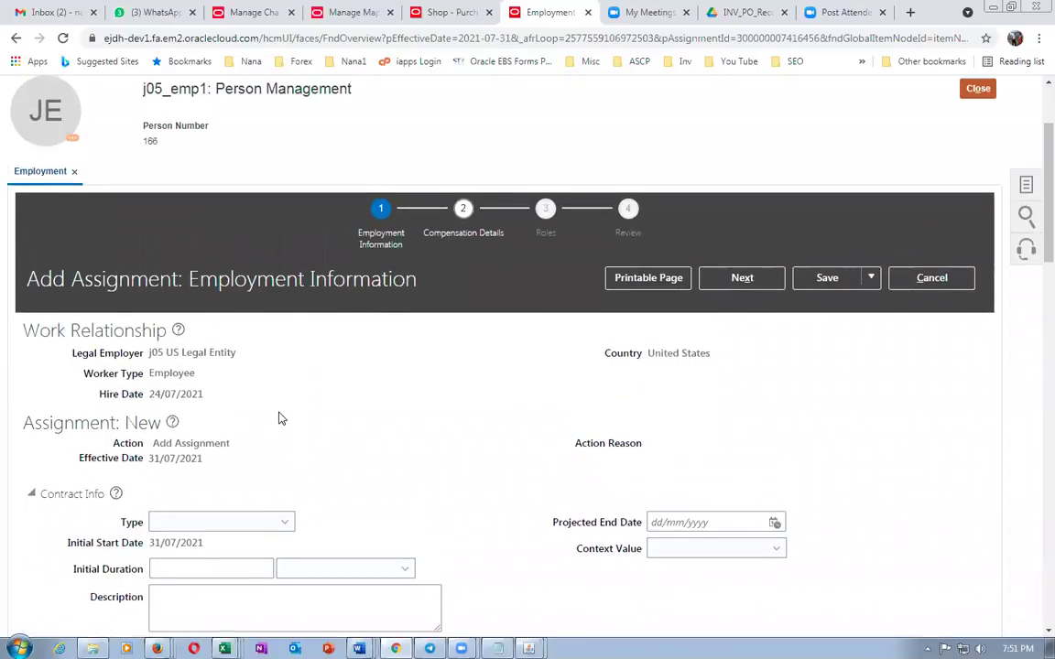
{"action": "scroll", "coordinate": [277, 416], "scroll_direction": "down", "scroll_amount": 1}
Leave the contract Type unchosen and discard the new assignment without saving
{"action": "left_click", "coordinate": [189, 451]}
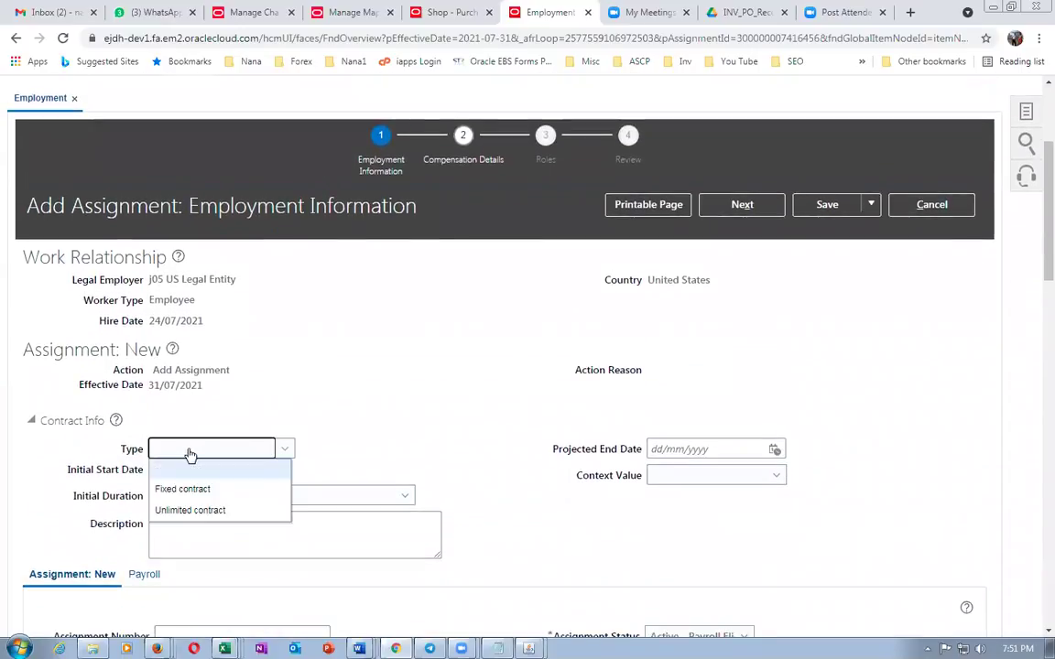
{"action": "left_click", "coordinate": [343, 400]}
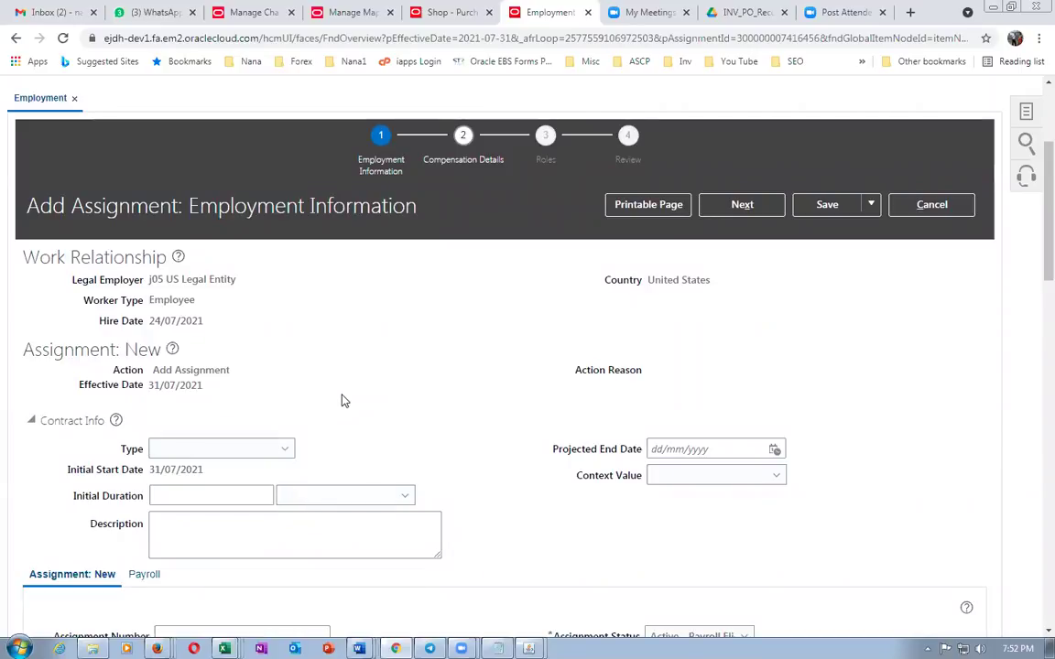
{"action": "left_click", "coordinate": [932, 205]}
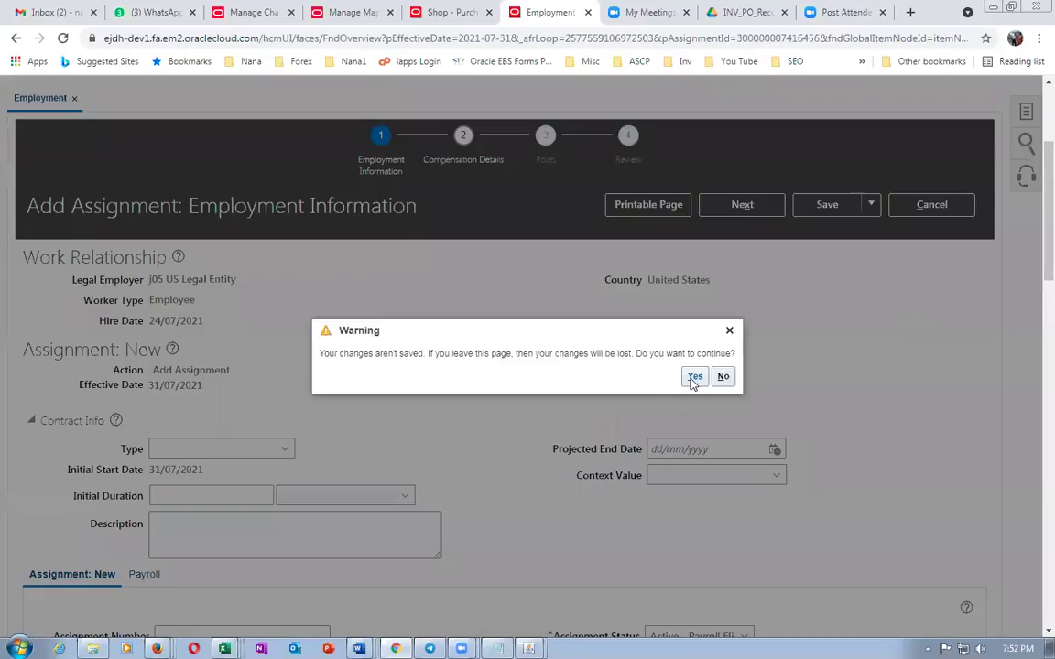
{"action": "left_click", "coordinate": [694, 378]}
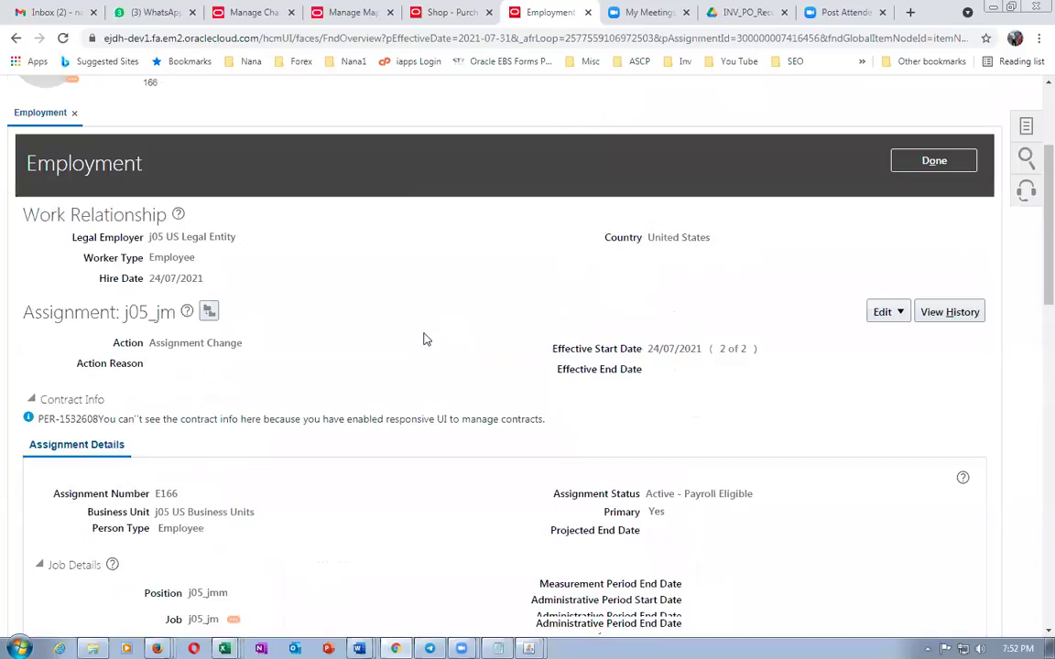
Update assignment j05_jm effective 31/07/2021 with action Assignment Change
{"action": "left_click", "coordinate": [893, 311]}
{"action": "left_click", "coordinate": [892, 338]}
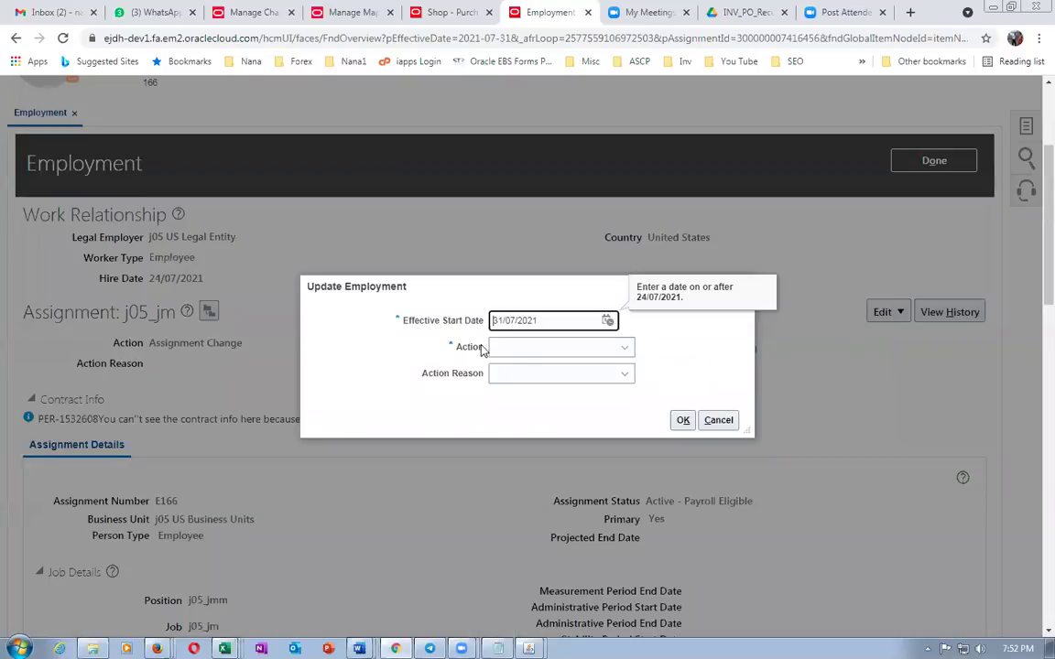
{"action": "left_click", "coordinate": [523, 348]}
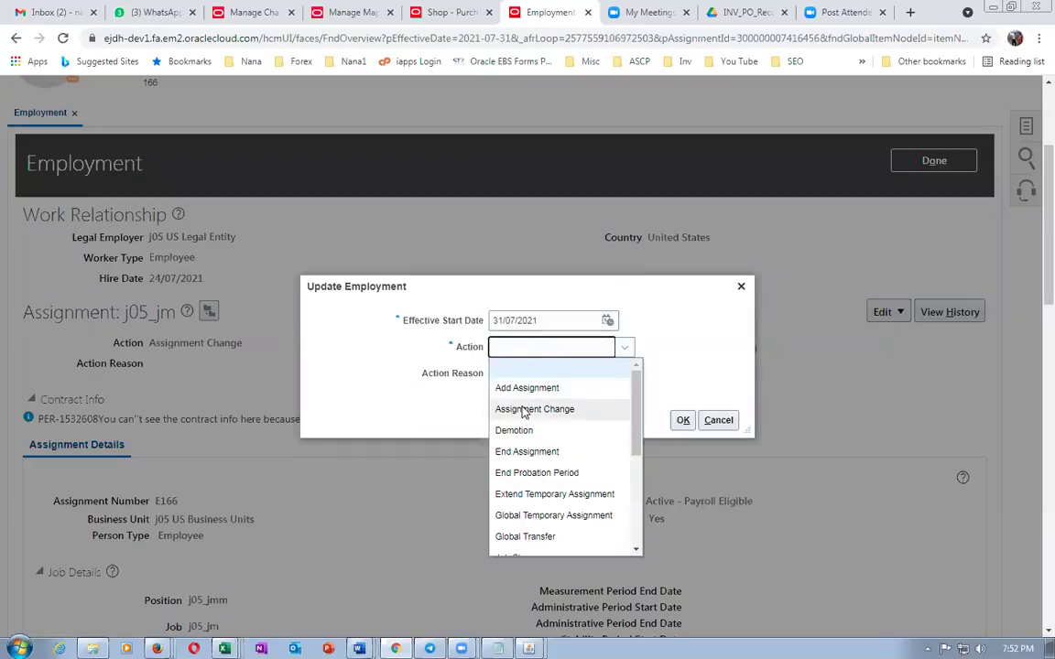
{"action": "left_click", "coordinate": [524, 410]}
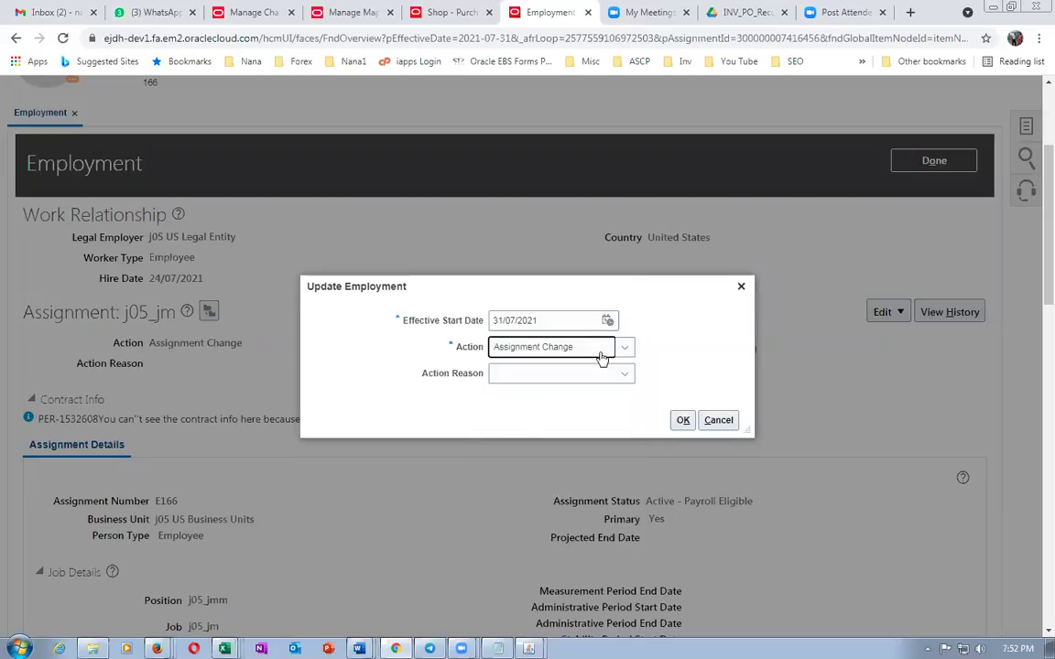
{"action": "left_click", "coordinate": [682, 420]}
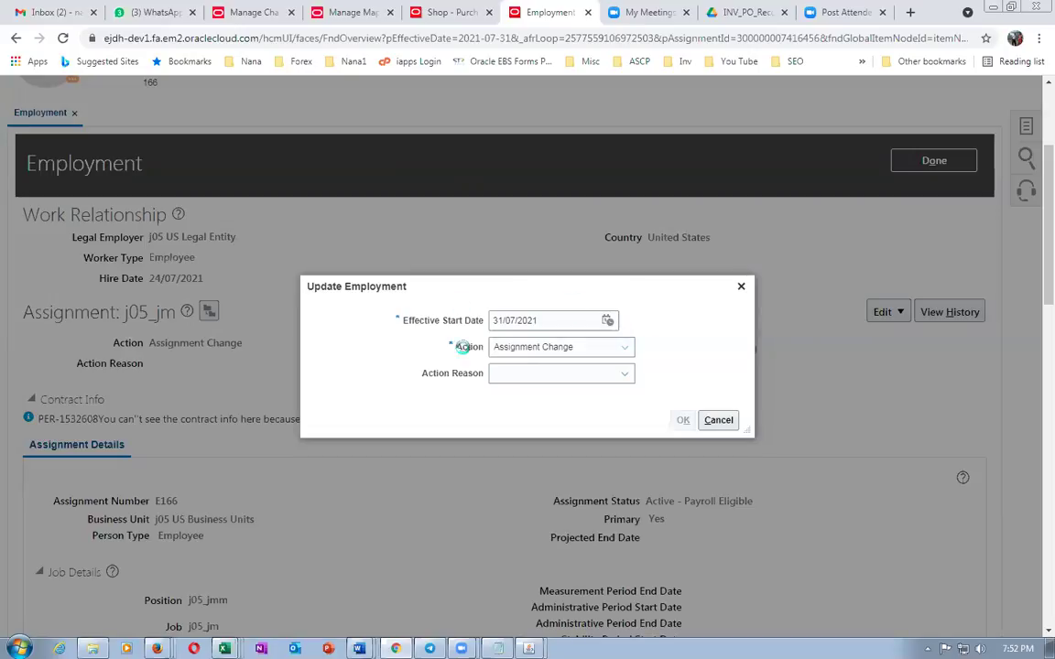
{"action": "scroll", "coordinate": [360, 437], "scroll_direction": "down", "scroll_amount": 6}
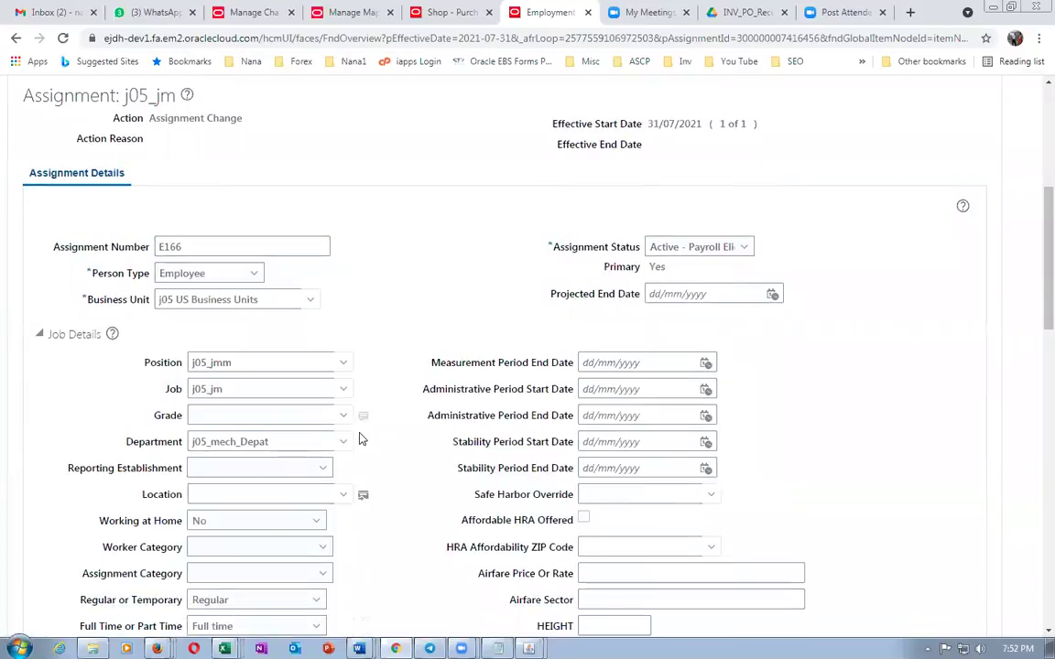
{"action": "scroll", "coordinate": [362, 439], "scroll_direction": "down", "scroll_amount": 4}
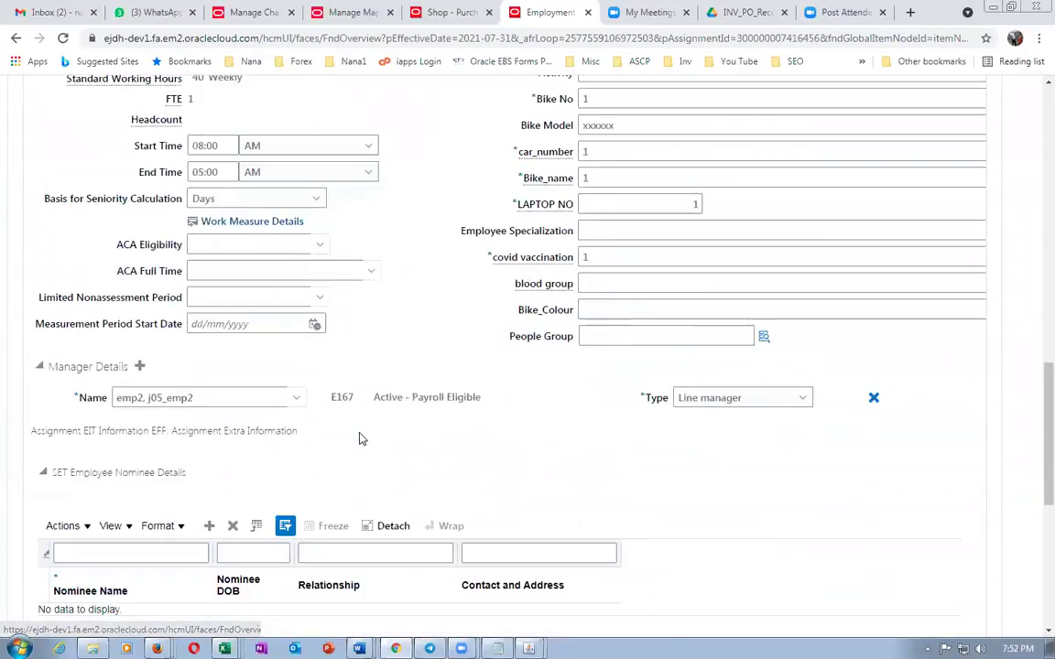
{"action": "scroll", "coordinate": [360, 439], "scroll_direction": "down", "scroll_amount": 2}
{"action": "scroll", "coordinate": [291, 443], "scroll_direction": "down", "scroll_amount": 1}
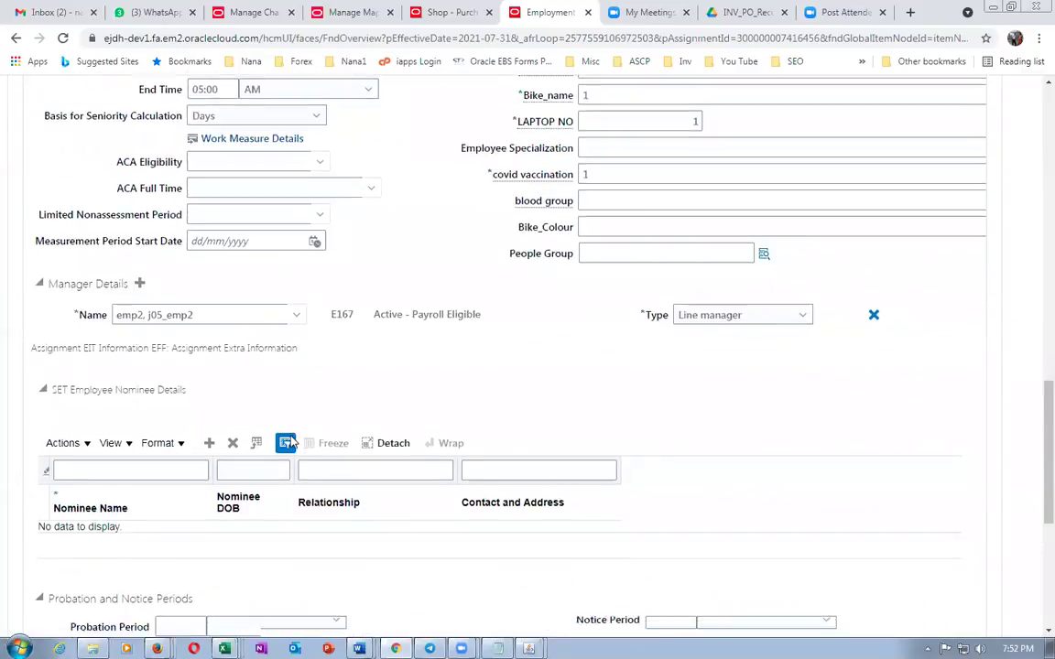
{"action": "scroll", "coordinate": [290, 442], "scroll_direction": "down", "scroll_amount": 2}
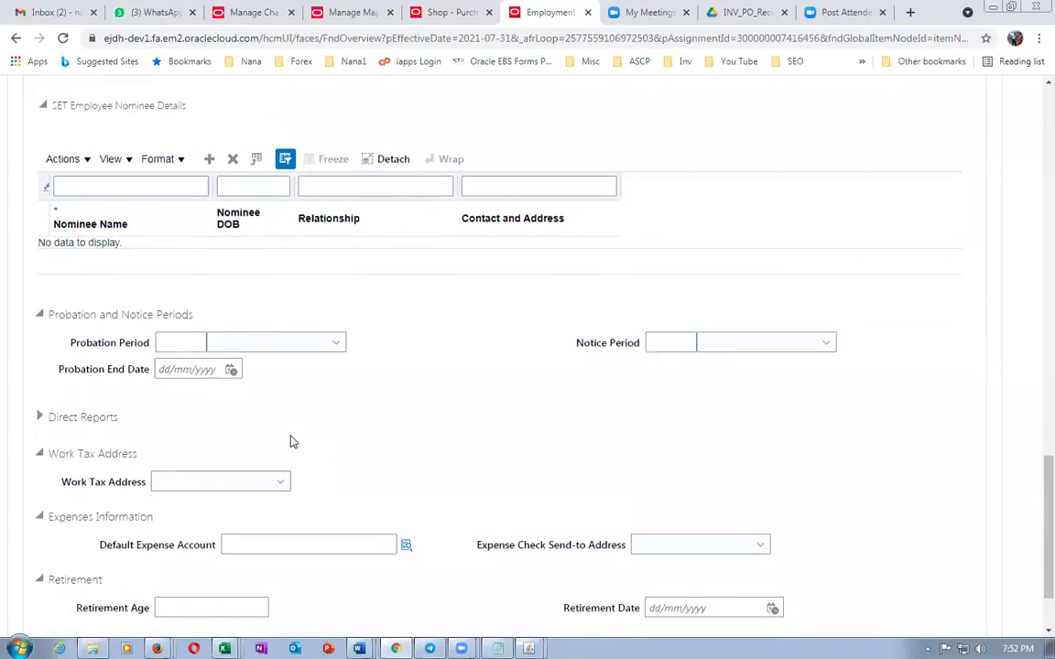
{"action": "scroll", "coordinate": [290, 443], "scroll_direction": "down", "scroll_amount": 1}
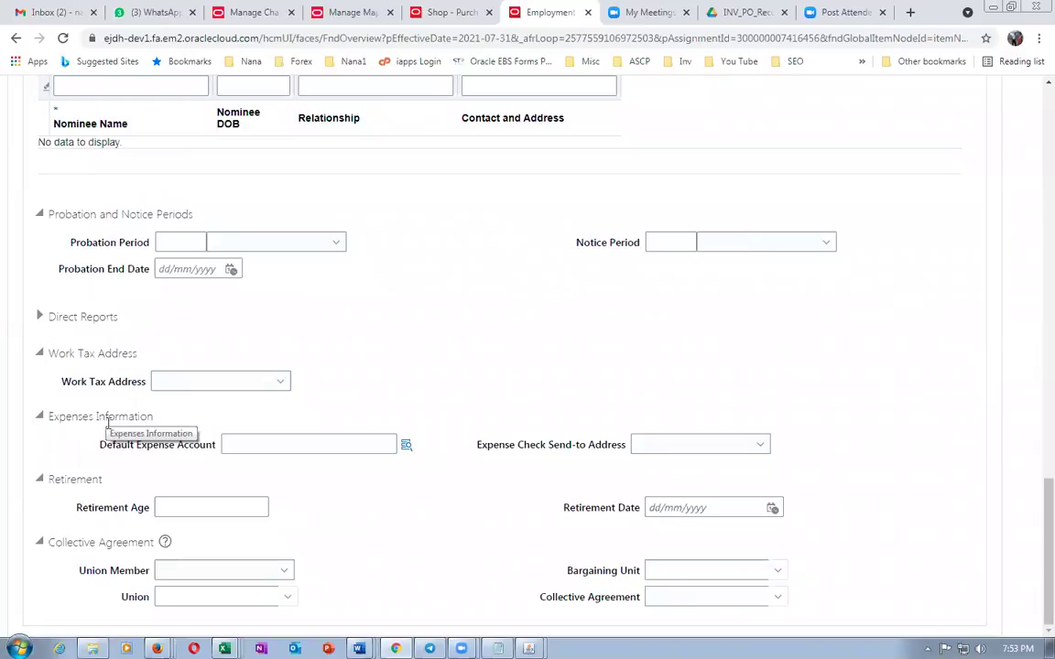
{"action": "key", "text": "alt+Tab"}
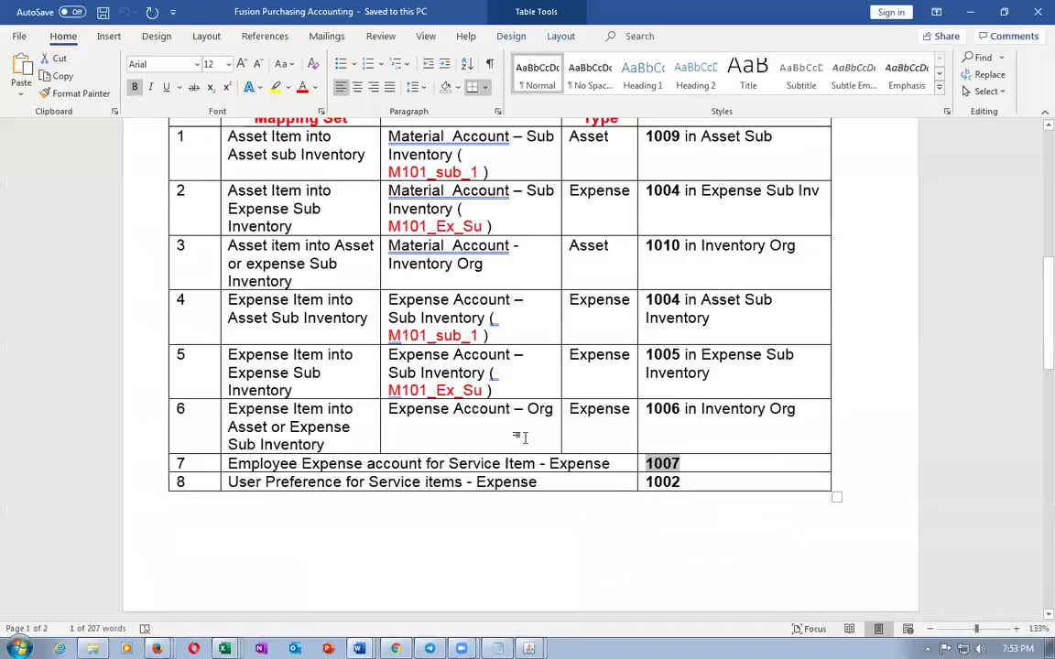
{"action": "key", "text": "alt+Tab"}
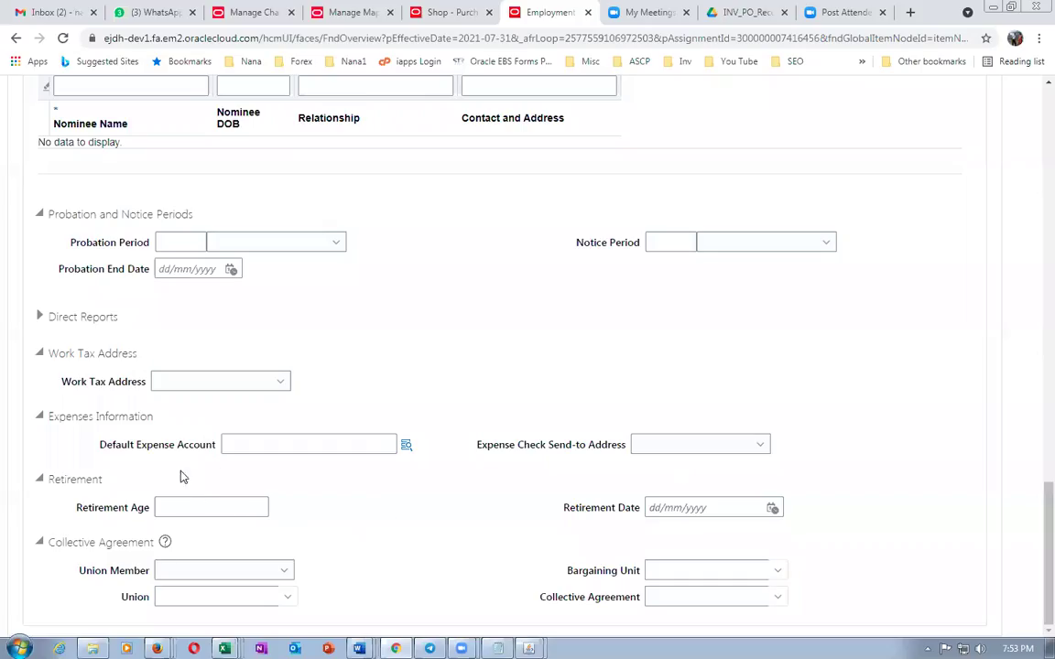
Enter 01-000-1007 as the assignment's Default Expense Account and save the change
{"action": "left_click", "coordinate": [238, 443]}
{"action": "type", "text": "01"}
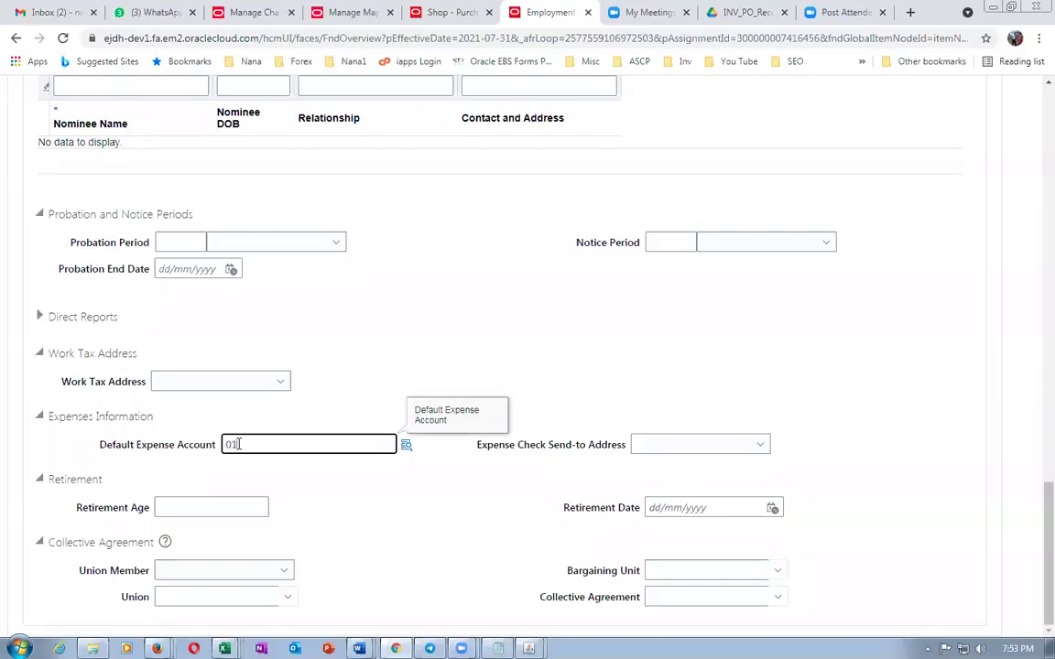
{"action": "type", "text": "-000-1007"}
{"action": "key", "text": "Tab"}
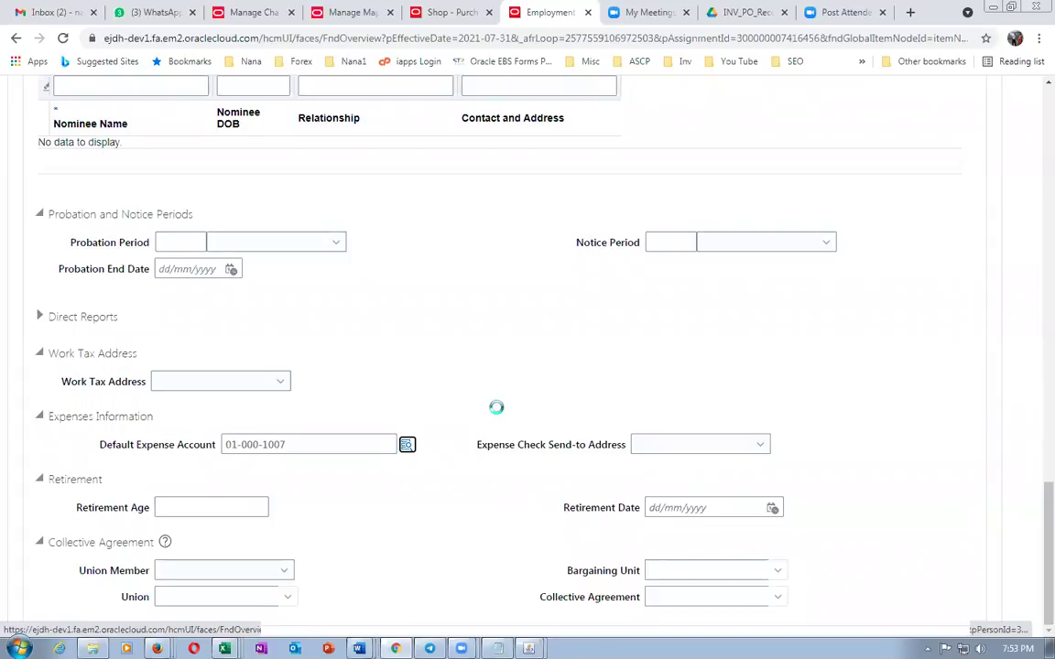
{"action": "scroll", "coordinate": [495, 407], "scroll_direction": "up", "scroll_amount": 3}
{"action": "scroll", "coordinate": [497, 405], "scroll_direction": "down", "scroll_amount": 3}
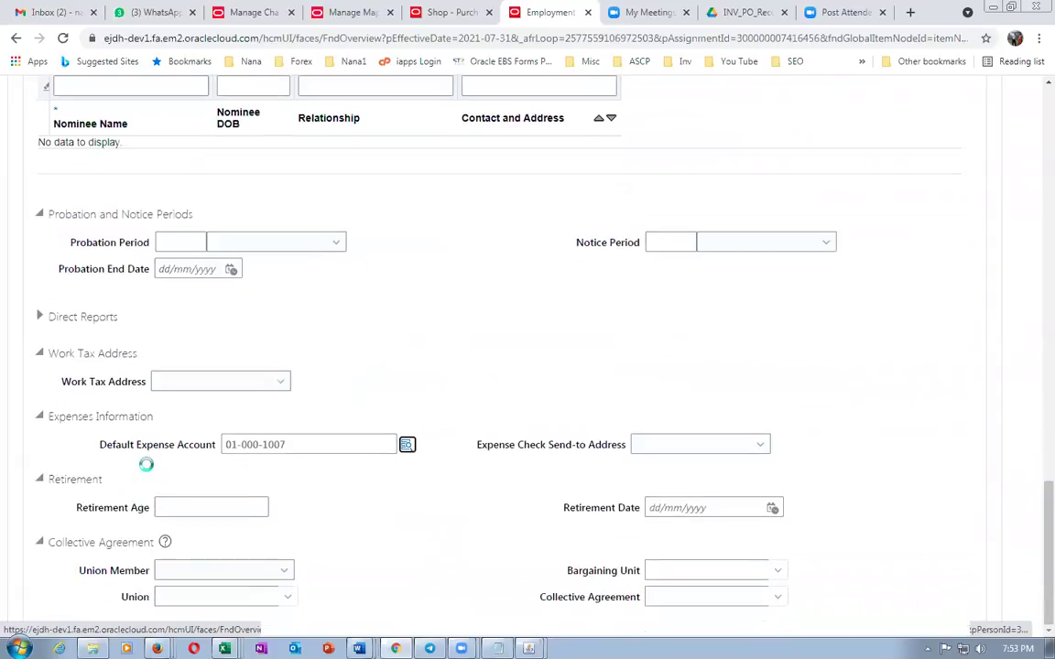
{"action": "left_click_drag", "start_coordinate": [302, 442], "coordinate": [214, 402]}
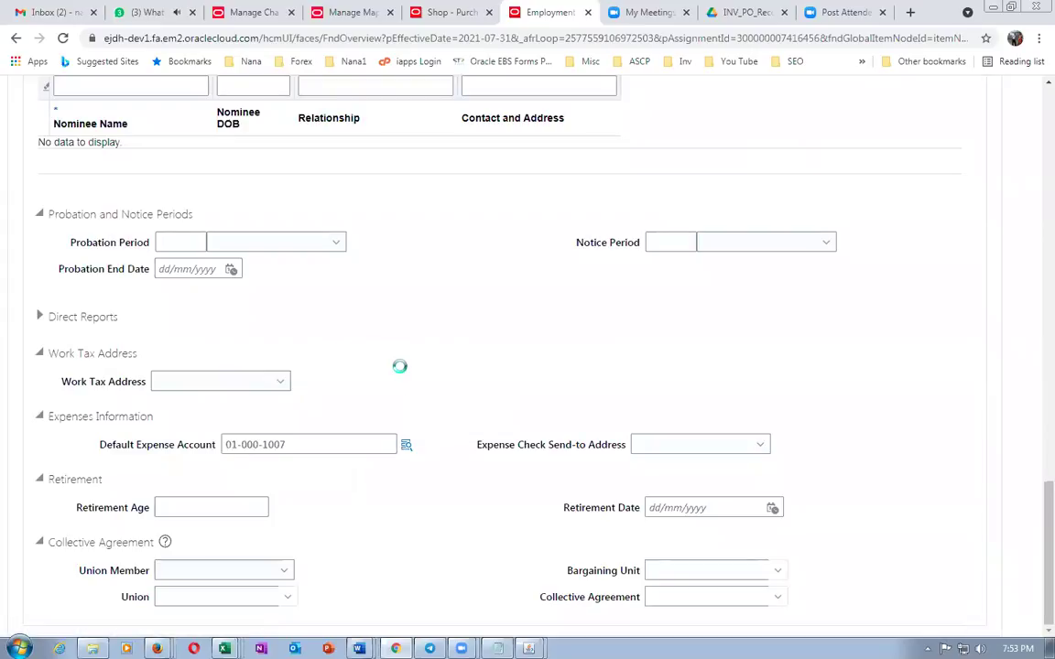
{"action": "scroll", "coordinate": [400, 367], "scroll_direction": "up", "scroll_amount": 4}
{"action": "scroll", "coordinate": [400, 369], "scroll_direction": "up", "scroll_amount": 10}
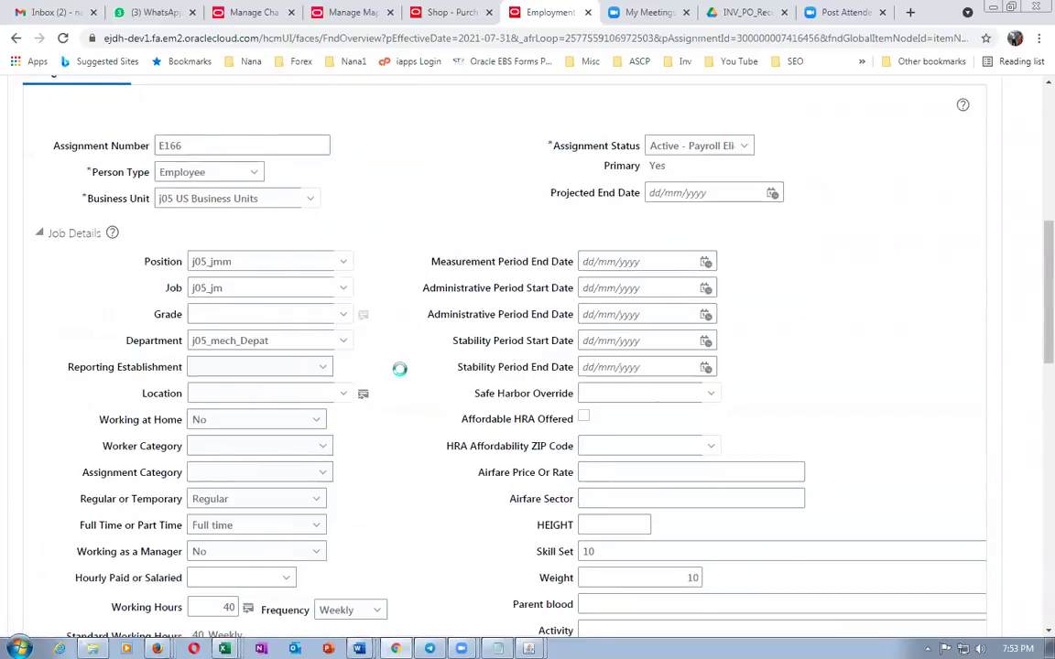
{"action": "left_click", "coordinate": [733, 138]}
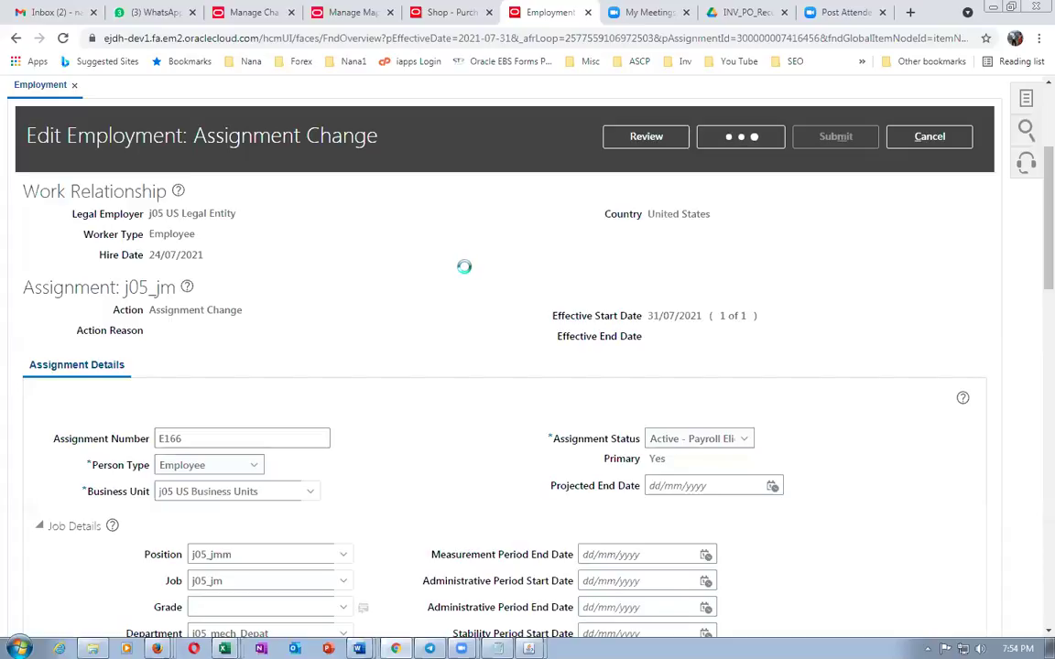
Check the Edit Employment values for the j05_jm assignment change and open Review
{"action": "scroll", "coordinate": [464, 266], "scroll_direction": "down", "scroll_amount": 15}
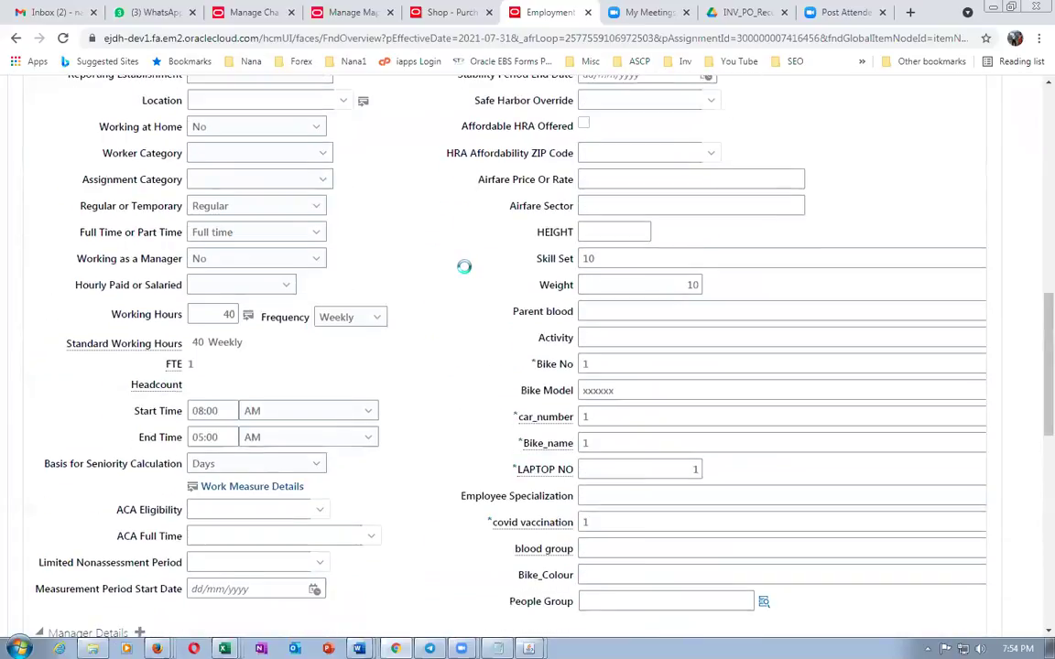
{"action": "scroll", "coordinate": [464, 267], "scroll_direction": "down", "scroll_amount": 4}
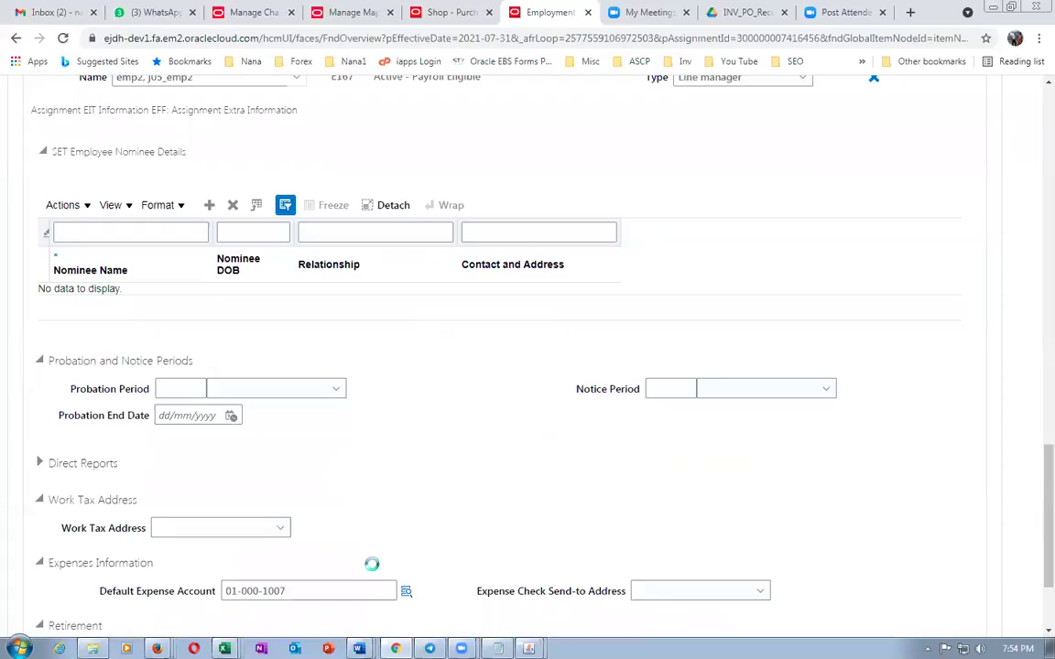
{"action": "scroll", "coordinate": [546, 165], "scroll_direction": "up", "scroll_amount": 10}
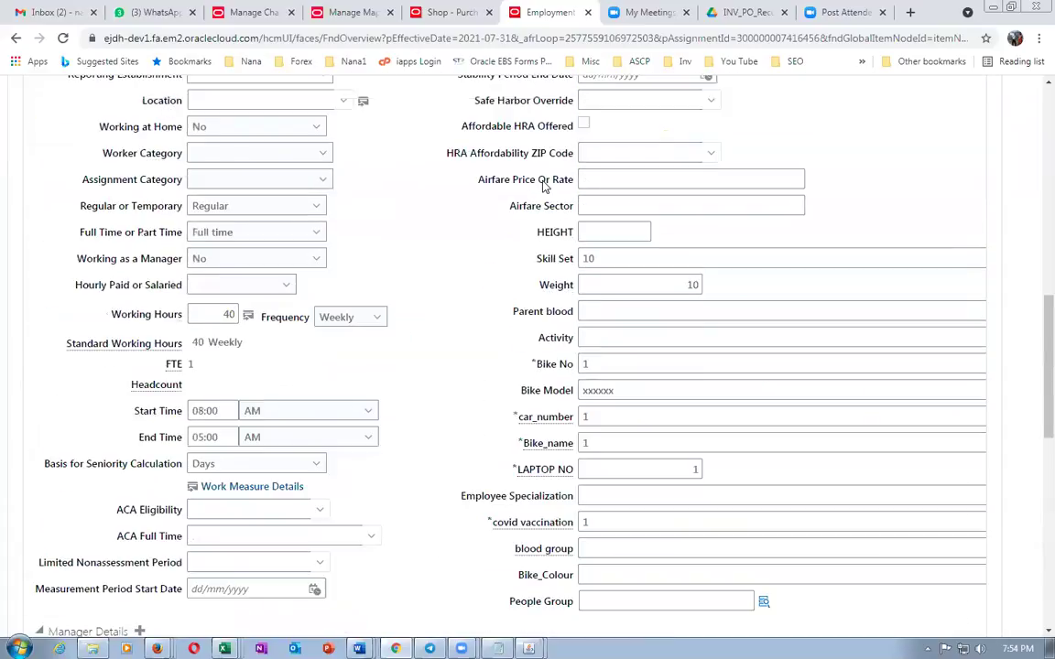
{"action": "scroll", "coordinate": [543, 184], "scroll_direction": "up", "scroll_amount": 8}
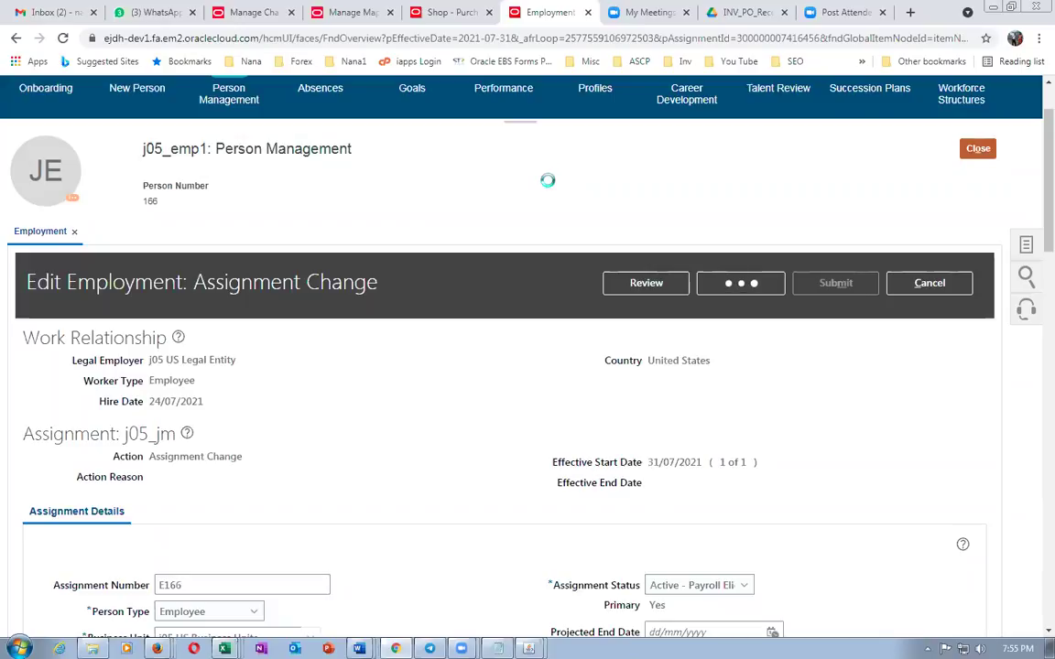
{"action": "scroll", "coordinate": [546, 180], "scroll_direction": "down", "scroll_amount": 15}
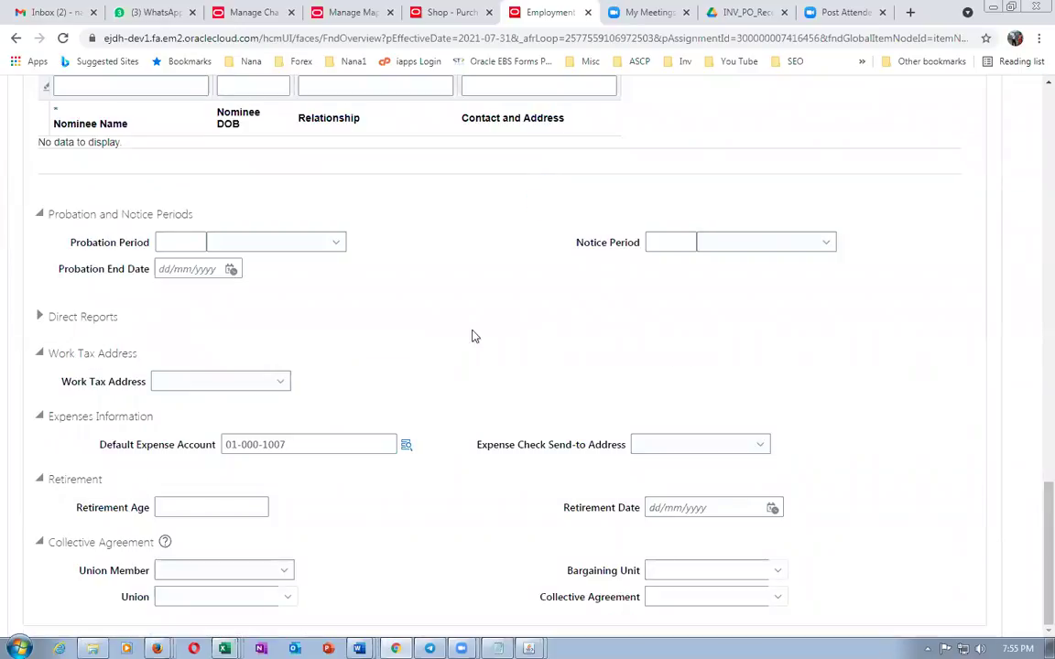
{"action": "scroll", "coordinate": [474, 355], "scroll_direction": "up", "scroll_amount": 15}
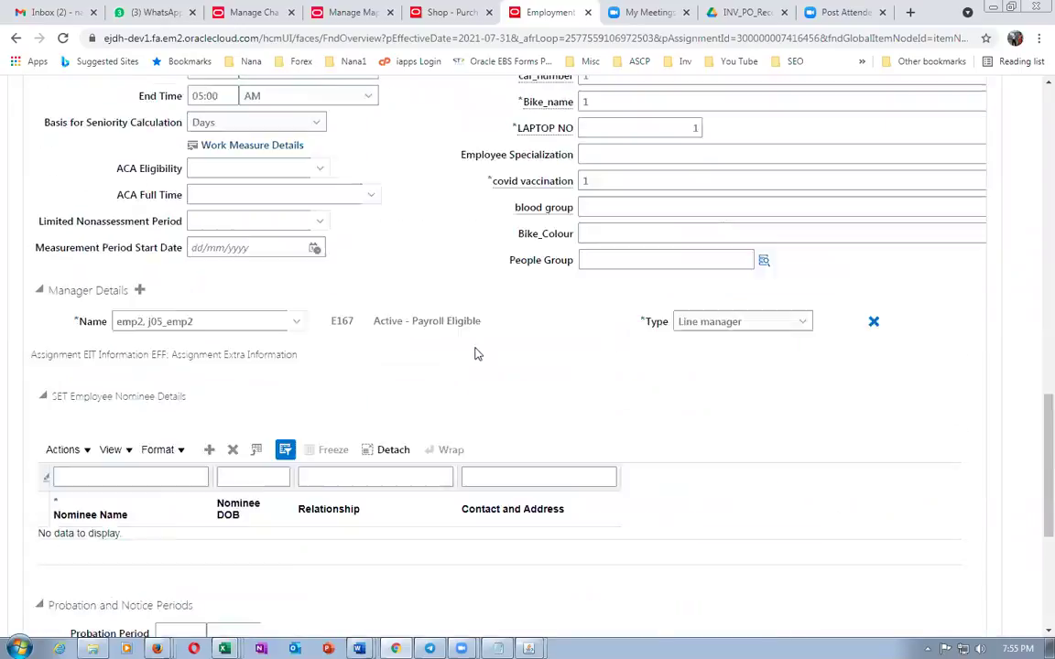
{"action": "scroll", "coordinate": [504, 321], "scroll_direction": "up", "scroll_amount": 5}
{"action": "left_click", "coordinate": [646, 210]}
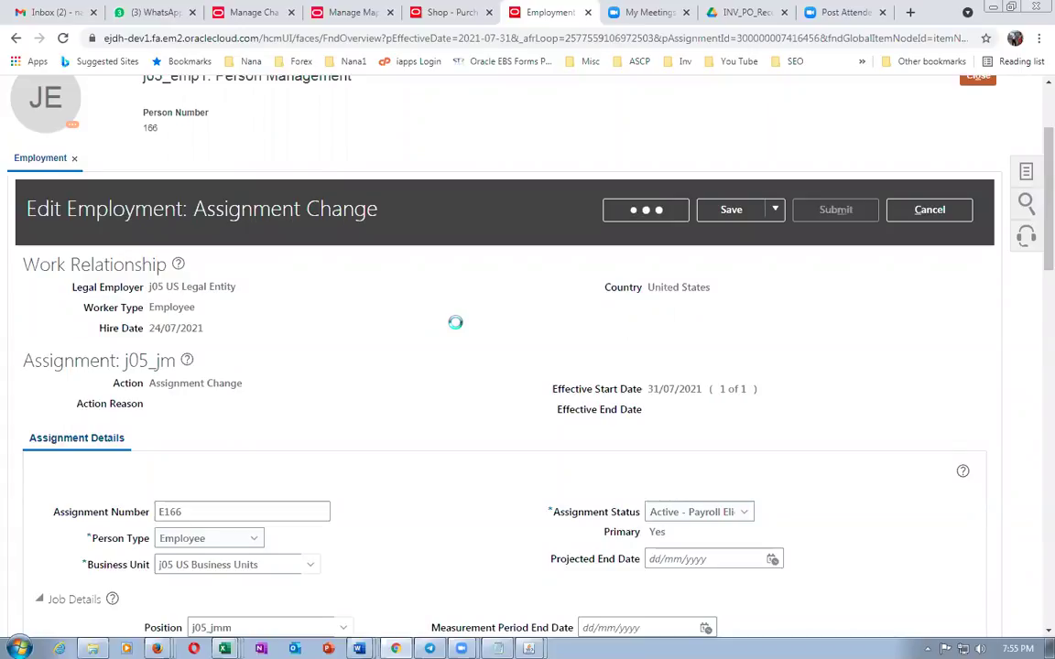
Submit the assignment change with expense account 01-000-1007 and close the Employment page
{"action": "scroll", "coordinate": [457, 330], "scroll_direction": "down", "scroll_amount": 6}
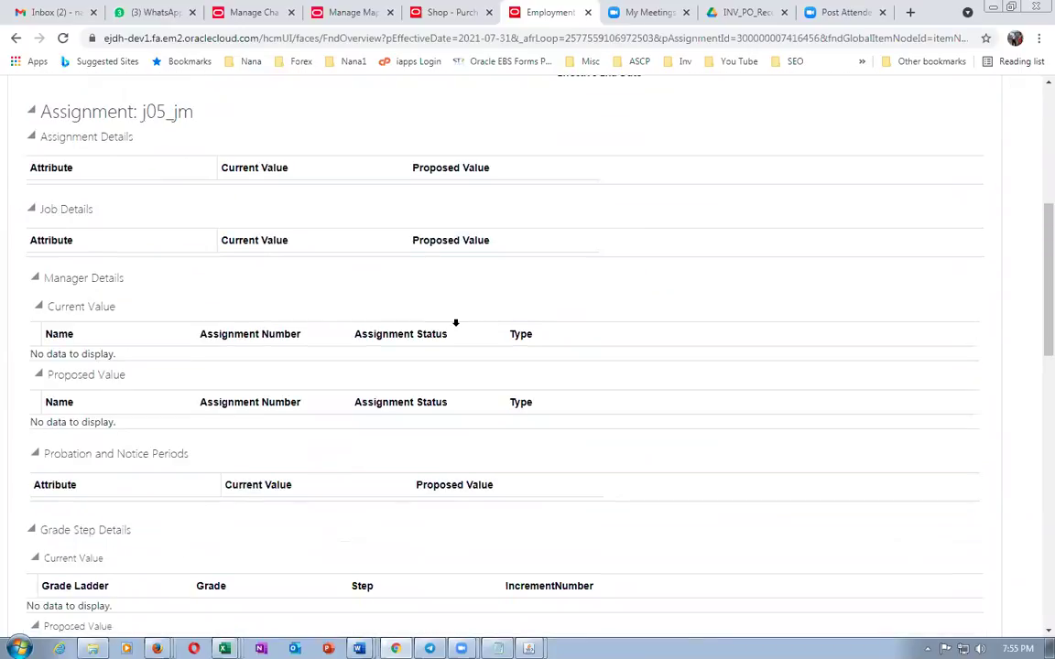
{"action": "scroll", "coordinate": [458, 329], "scroll_direction": "down", "scroll_amount": 6}
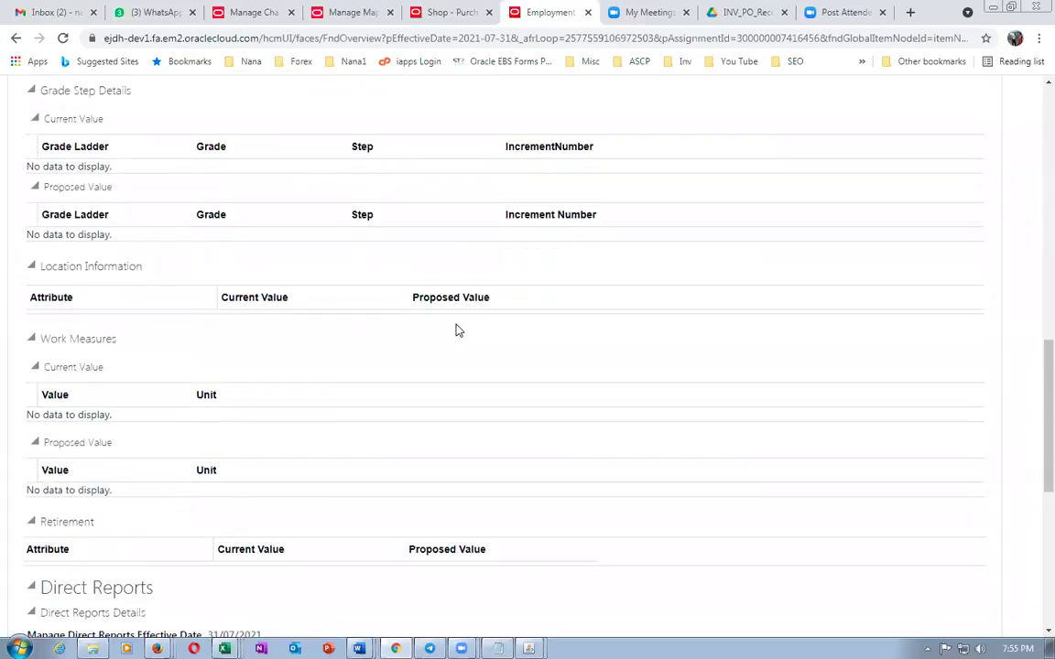
{"action": "scroll", "coordinate": [455, 325], "scroll_direction": "down", "scroll_amount": 1}
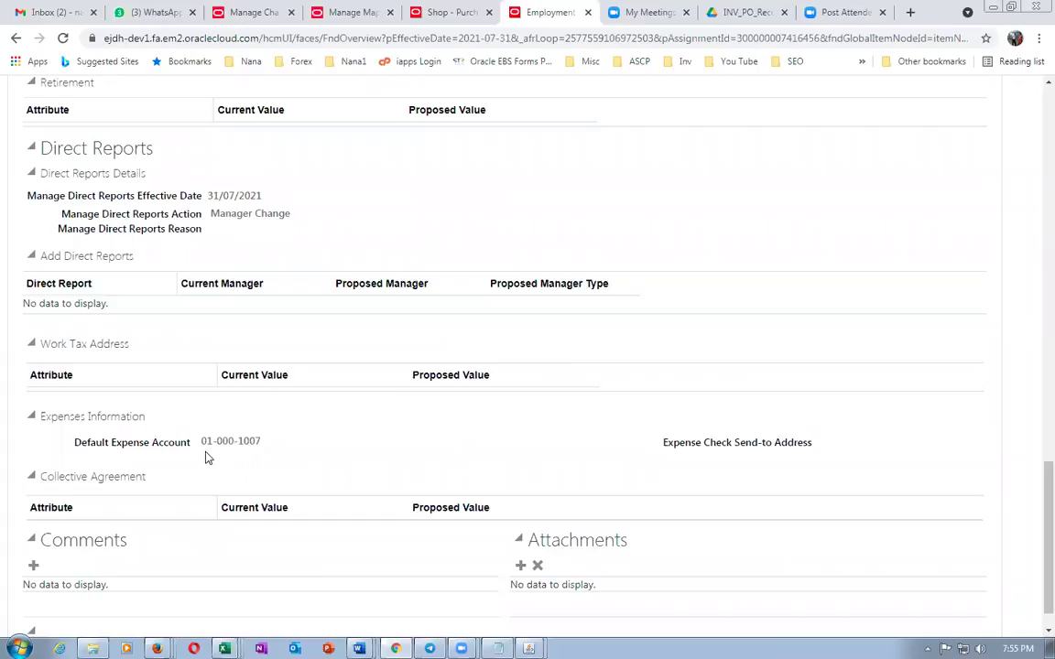
{"action": "scroll", "coordinate": [424, 440], "scroll_direction": "up", "scroll_amount": 5}
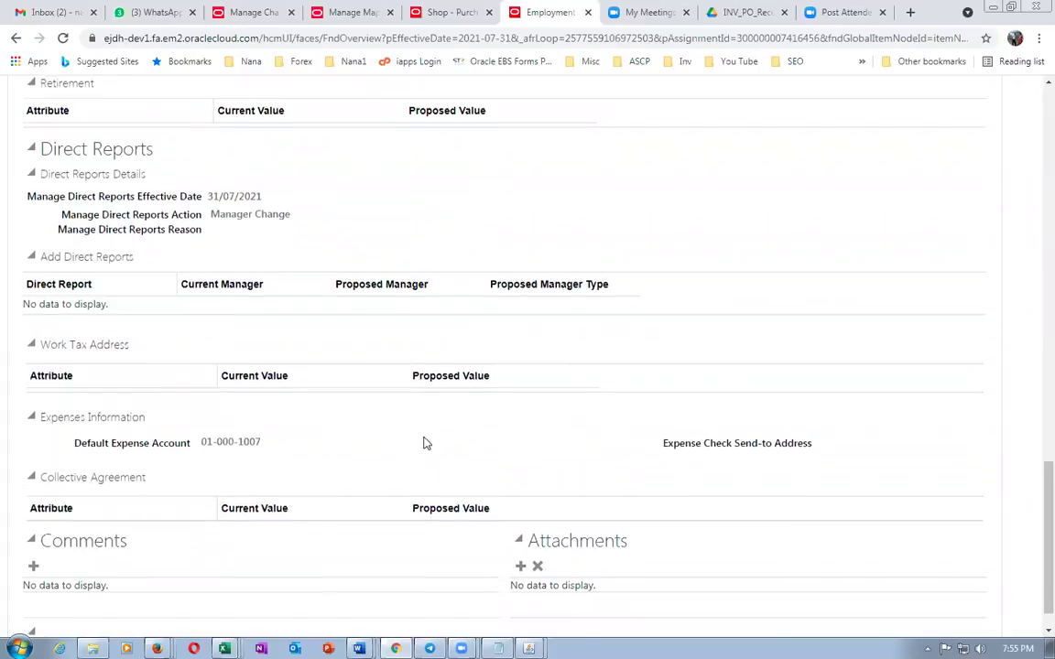
{"action": "scroll", "coordinate": [425, 440], "scroll_direction": "up", "scroll_amount": 15}
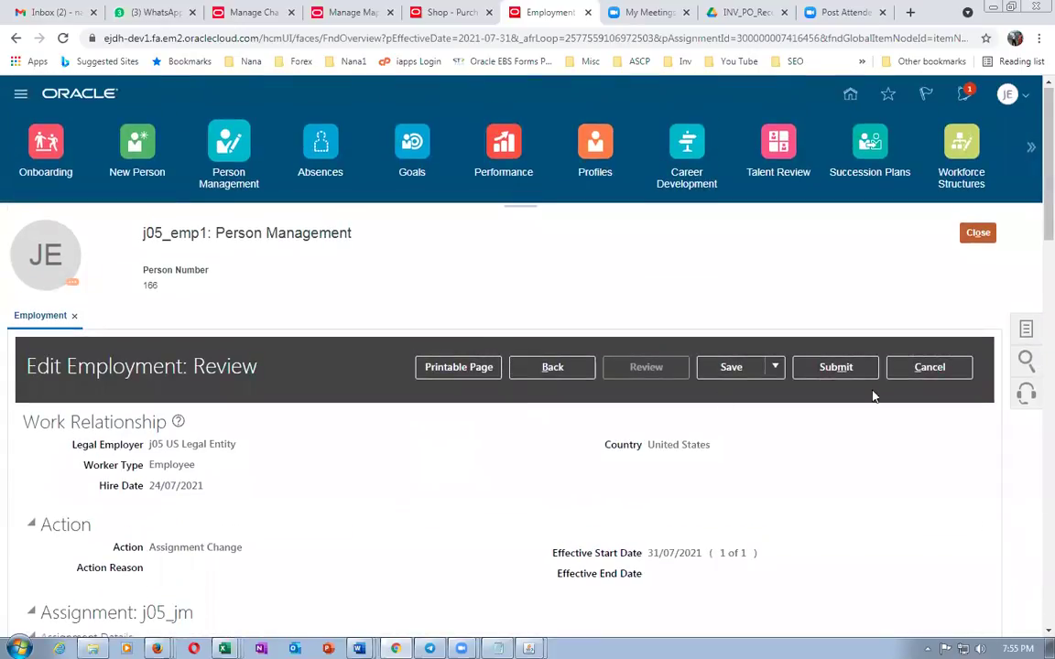
{"action": "left_click", "coordinate": [848, 375]}
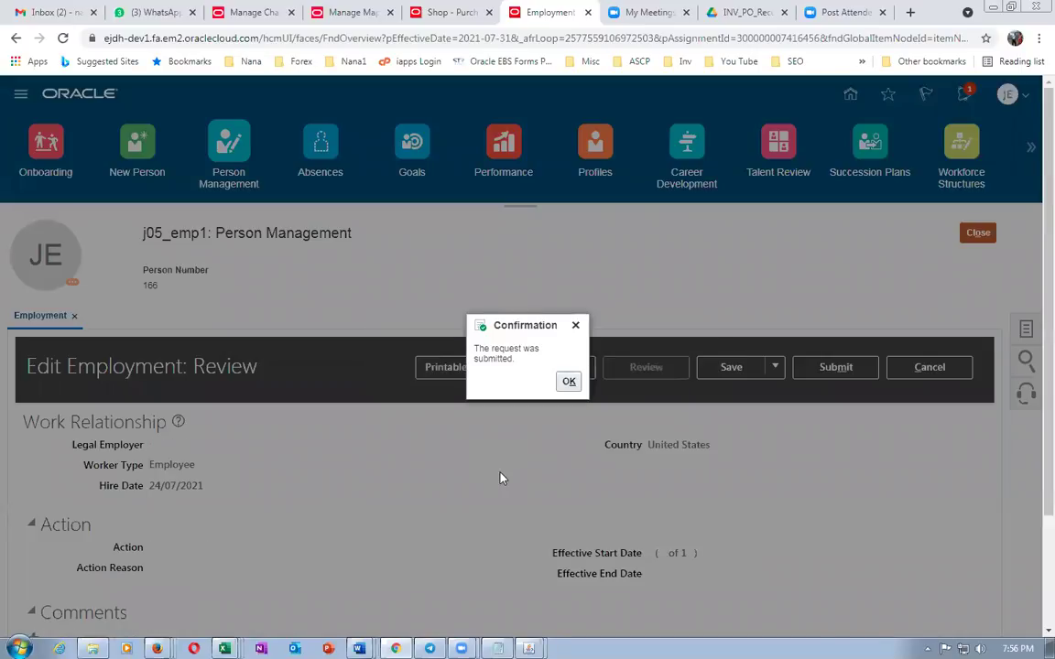
{"action": "key", "text": "Return"}
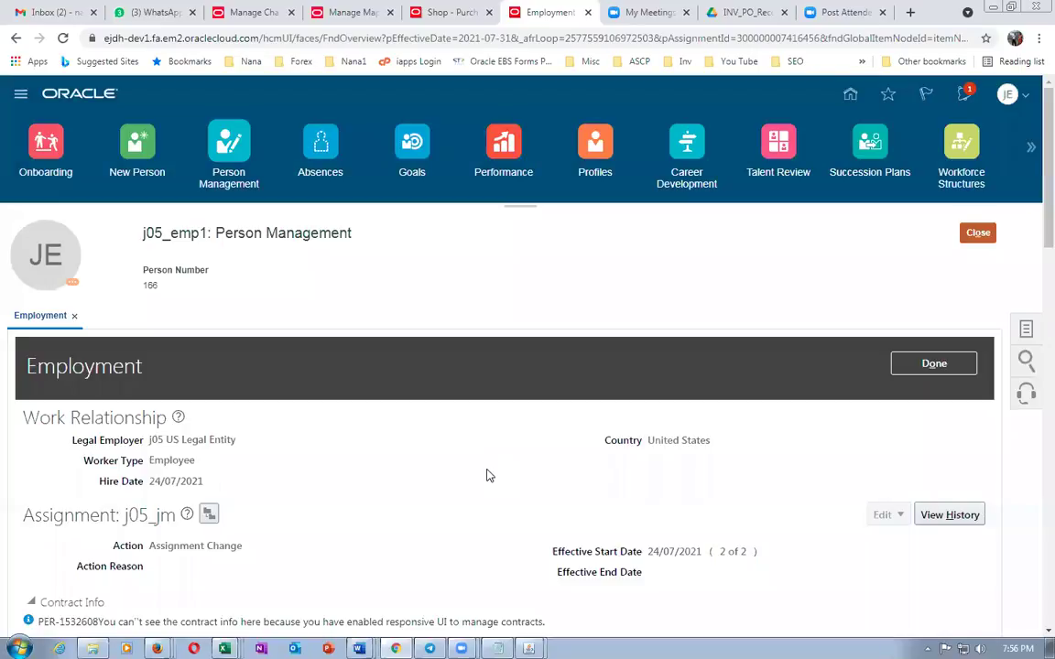
{"action": "left_click", "coordinate": [916, 363]}
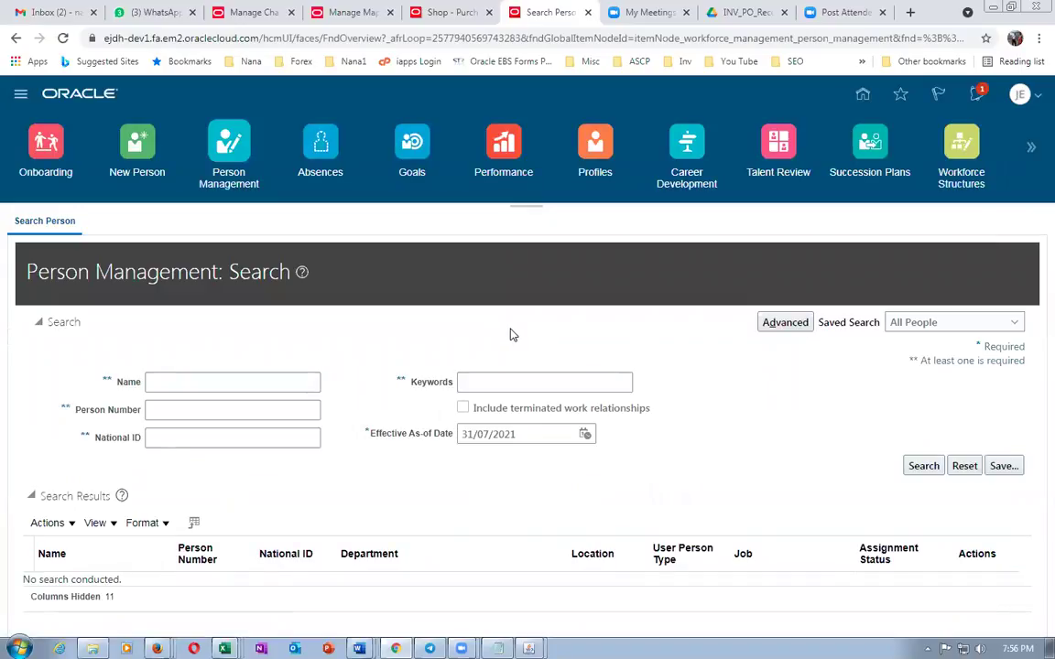
{"action": "key", "text": "alt+Tab"}
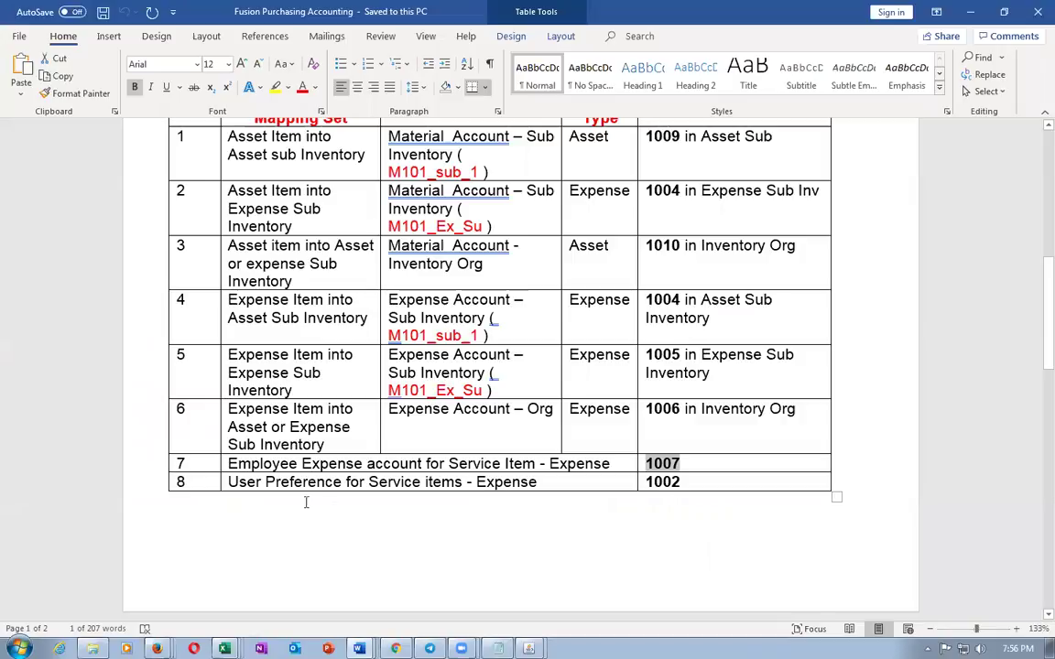
{"action": "left_click_drag", "start_coordinate": [285, 464], "coordinate": [612, 461]}
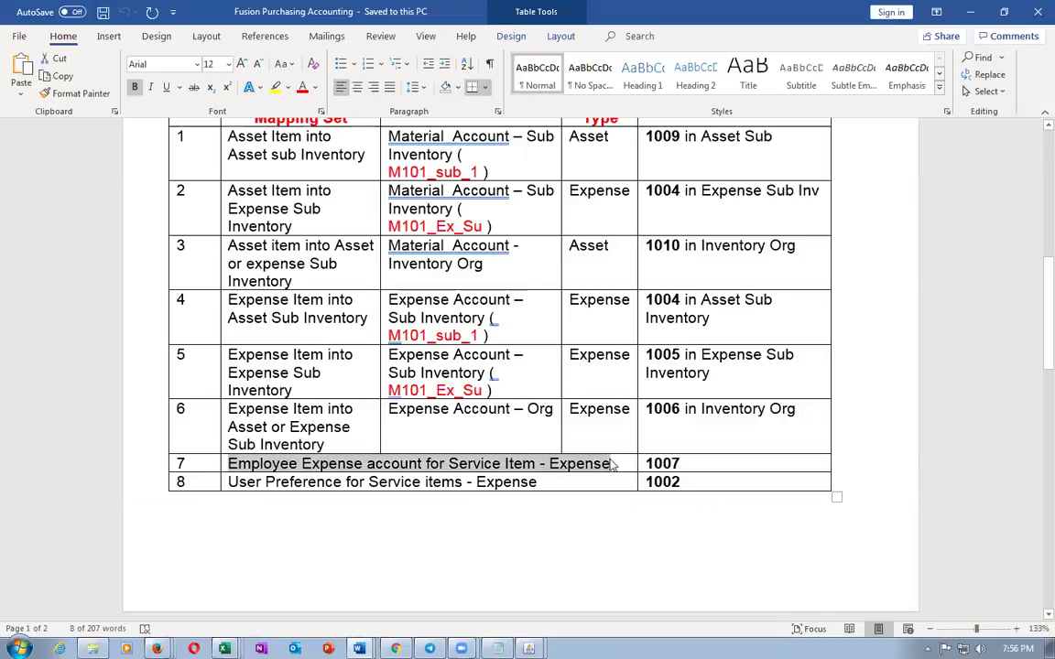
{"action": "key", "text": "alt+Tab"}
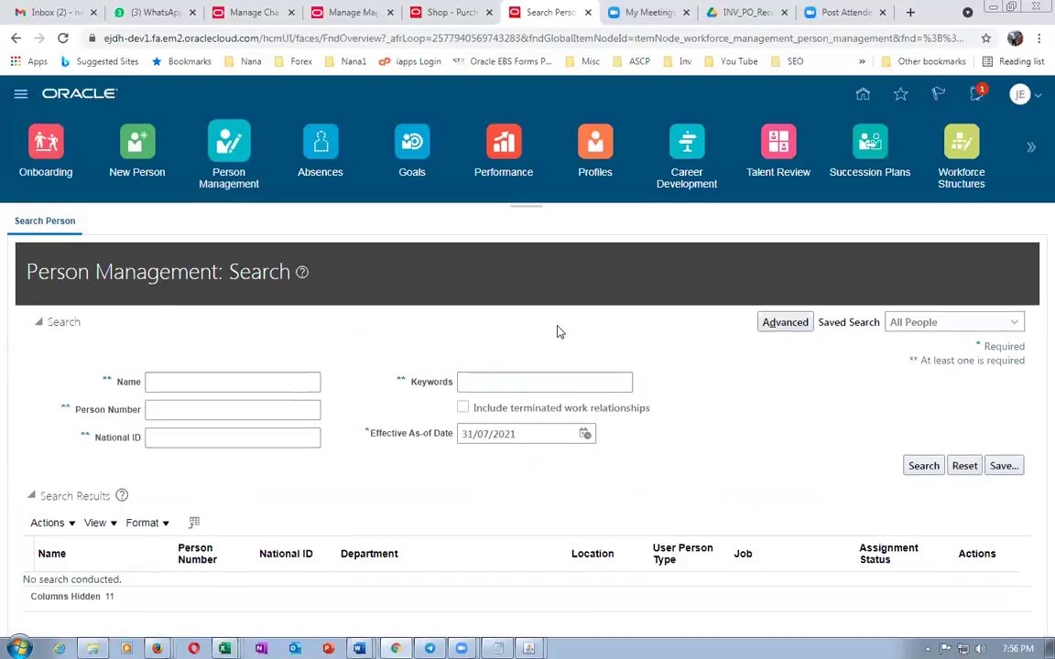
Go back to the requisitions shopping page and start a new blank requisition line from More Tasks
{"action": "scroll", "coordinate": [558, 330], "scroll_direction": "down", "scroll_amount": 1}
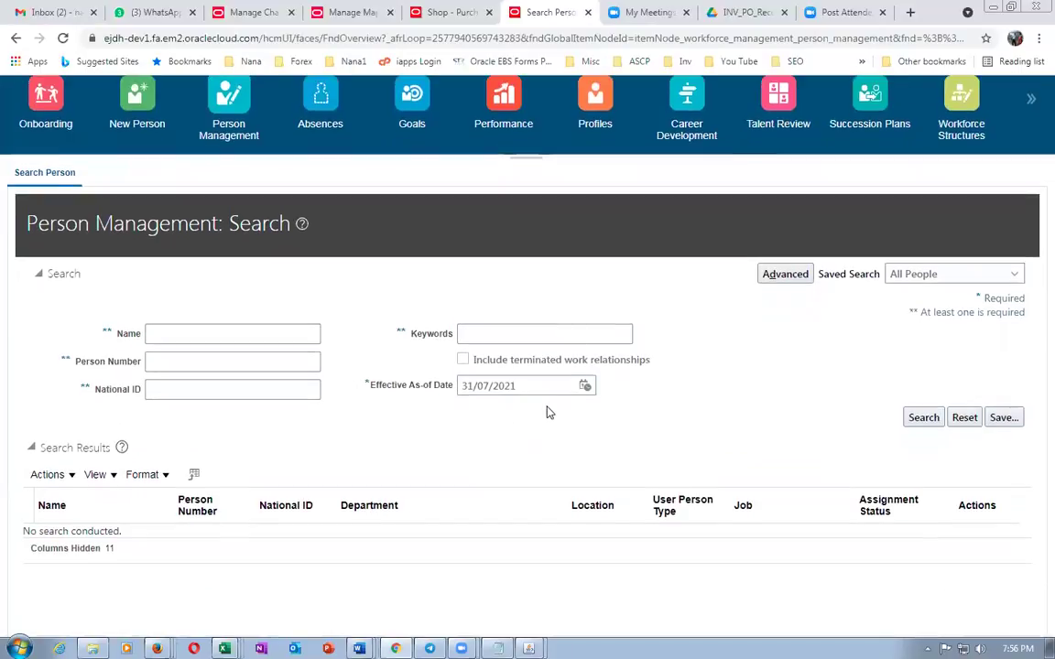
{"action": "left_click", "coordinate": [465, 15]}
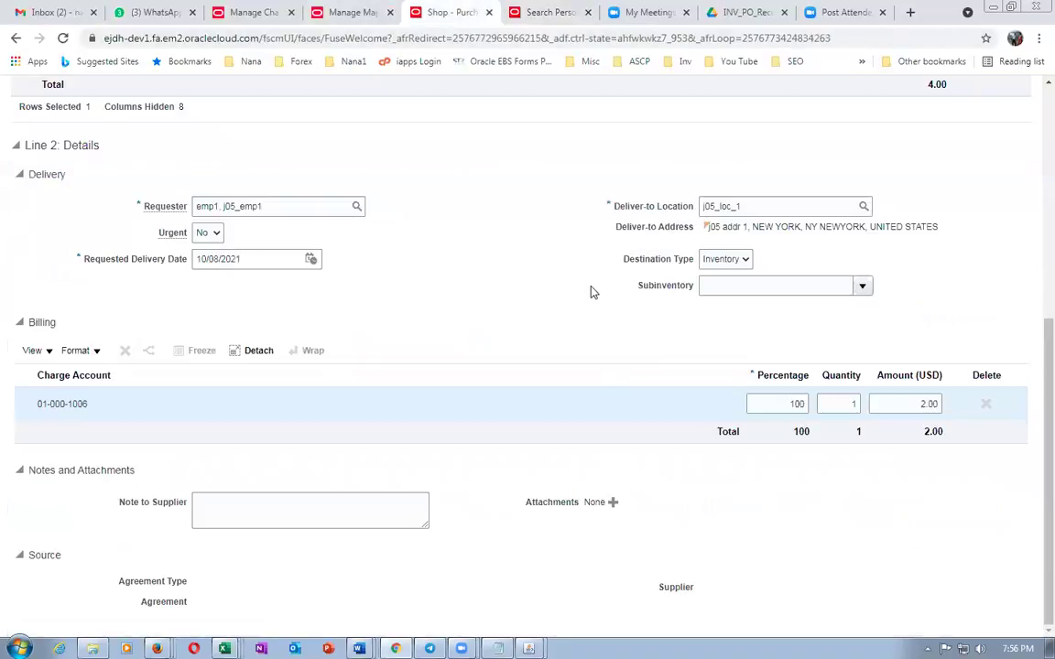
{"action": "scroll", "coordinate": [539, 436], "scroll_direction": "up", "scroll_amount": 4}
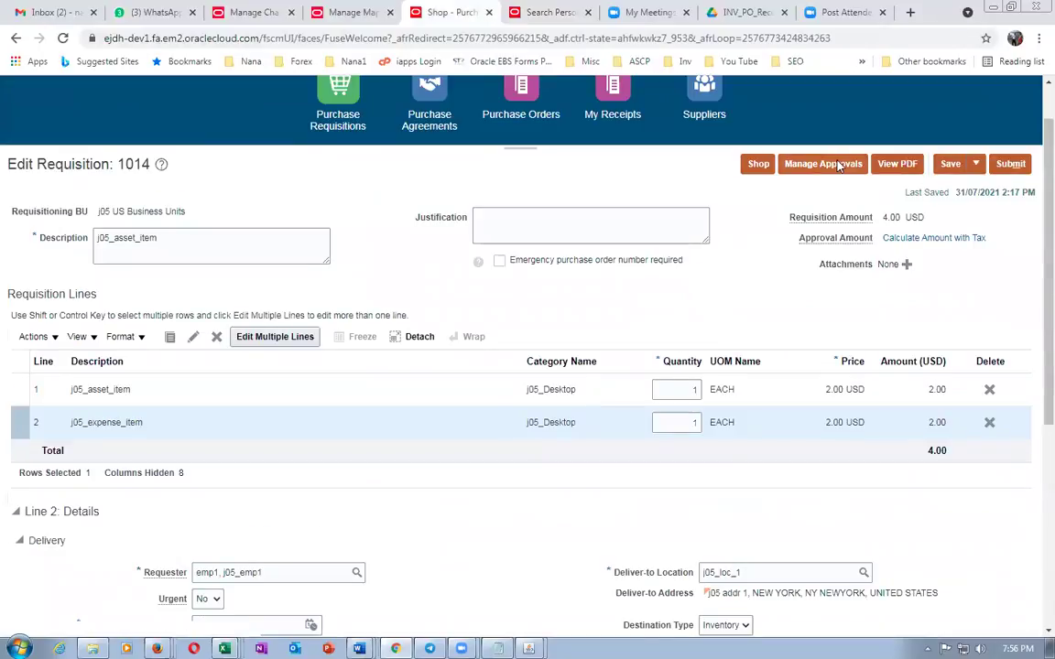
{"action": "left_click", "coordinate": [759, 164]}
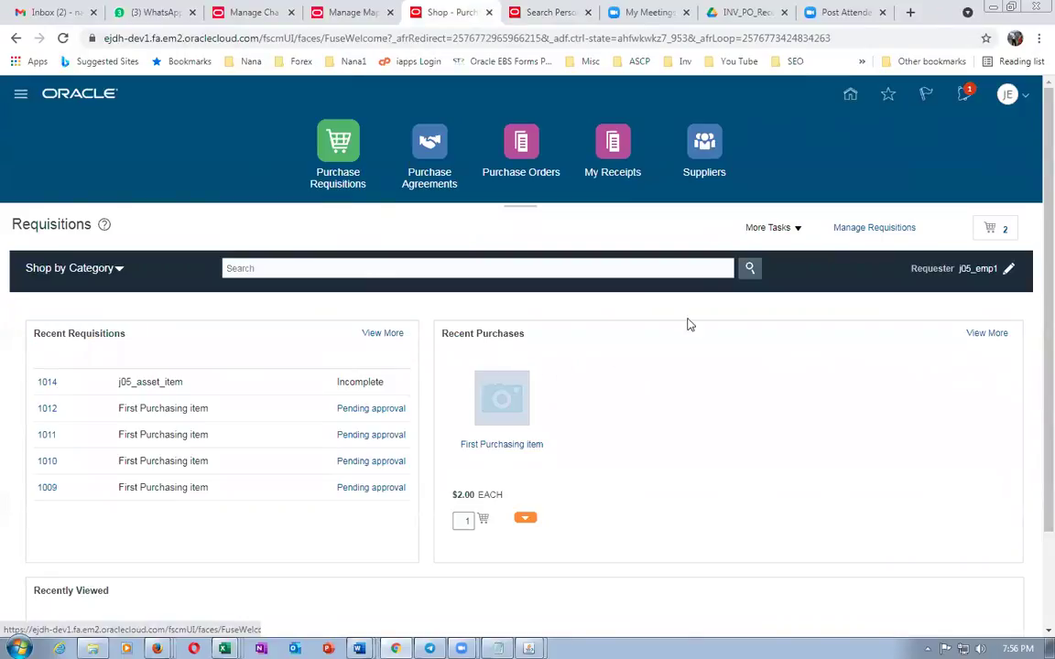
{"action": "left_click", "coordinate": [769, 228]}
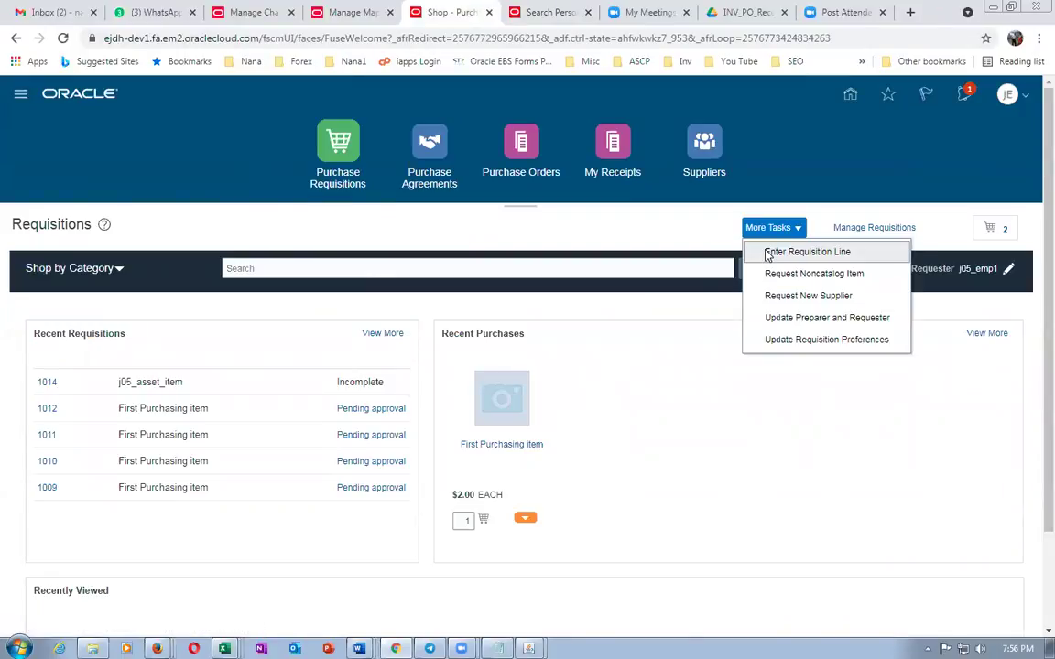
{"action": "left_click", "coordinate": [787, 252]}
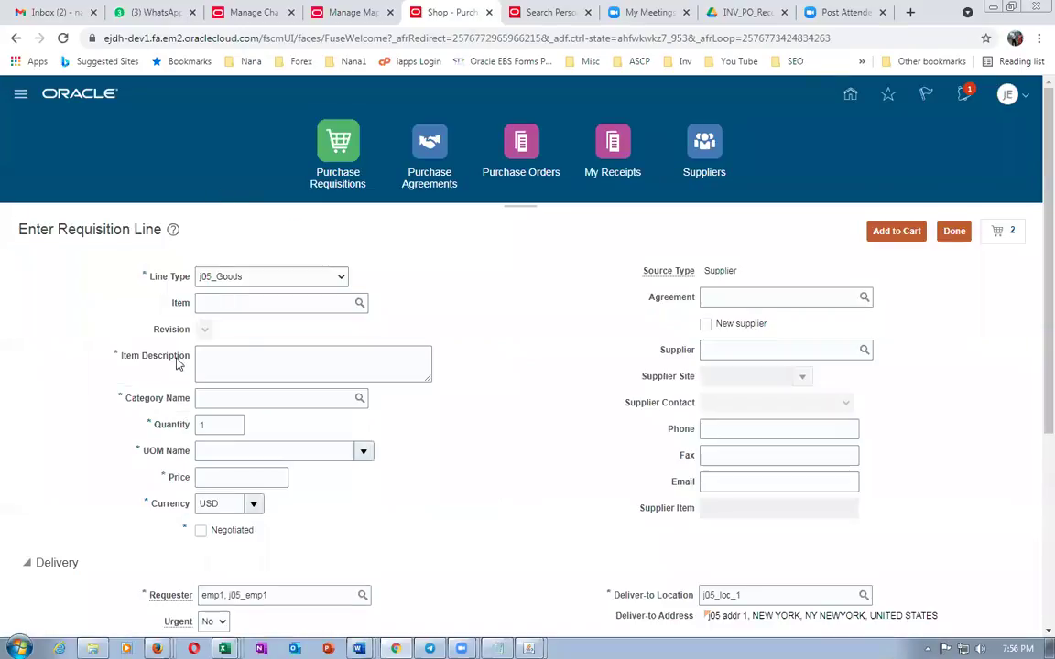
Make the line Fixed Price Services, 'AMC Contract', category j05_Desktop, then check the Word notes
{"action": "left_click", "coordinate": [235, 360]}
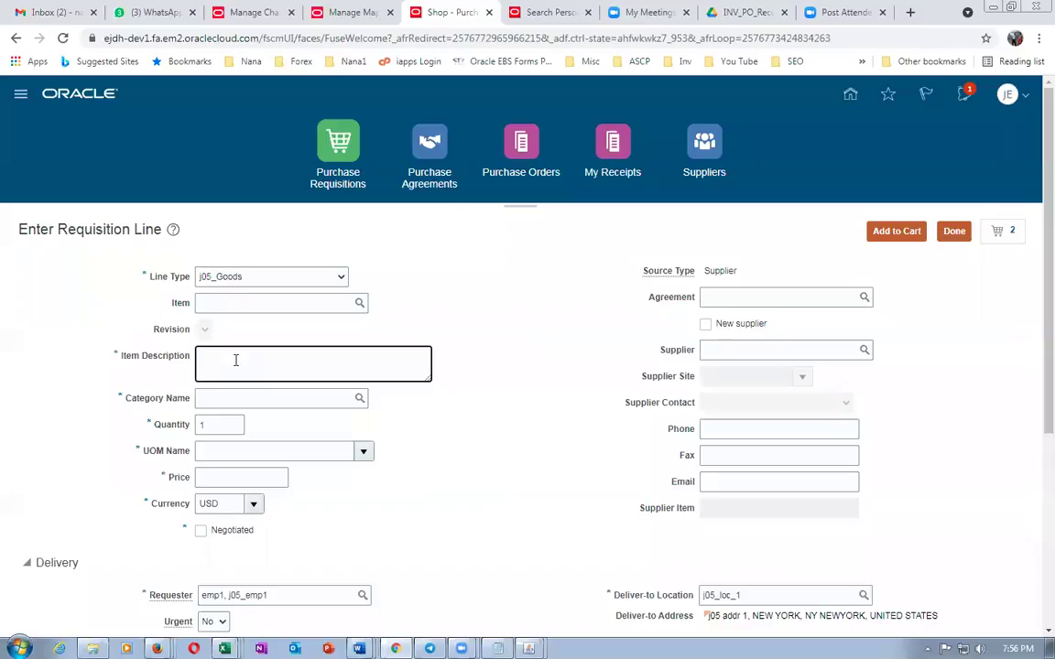
{"action": "left_click", "coordinate": [265, 283]}
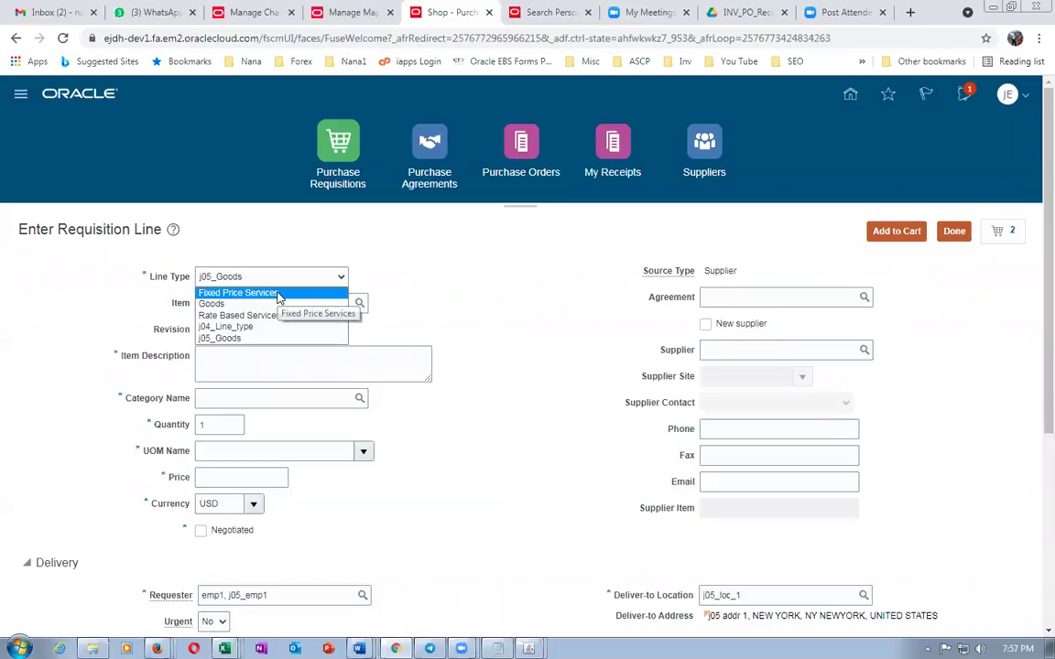
{"action": "left_click", "coordinate": [393, 344]}
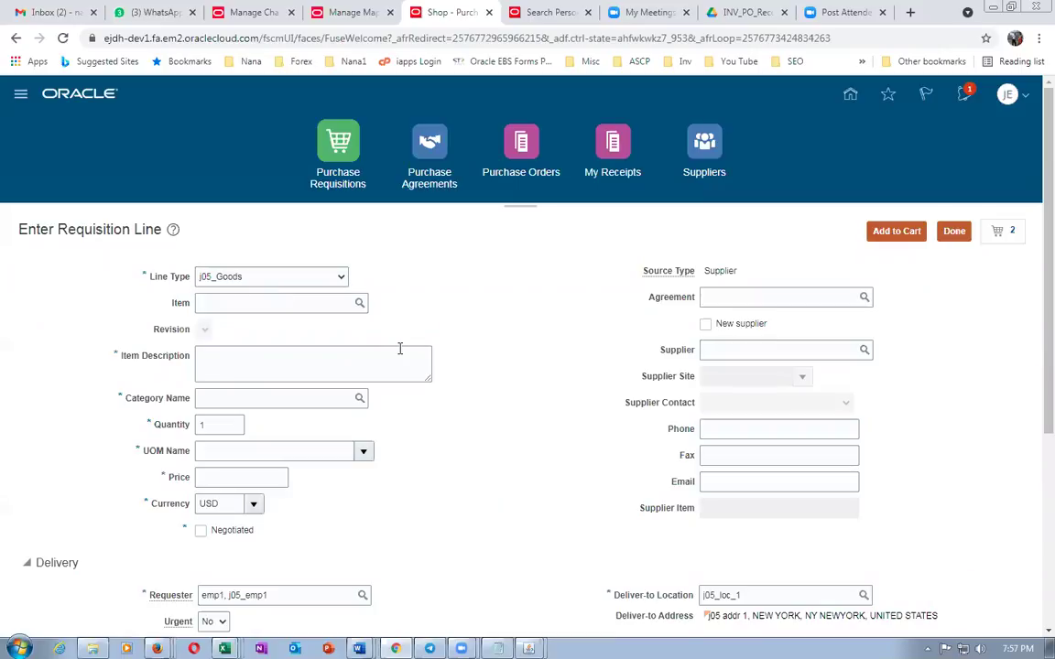
{"action": "left_click", "coordinate": [236, 307]}
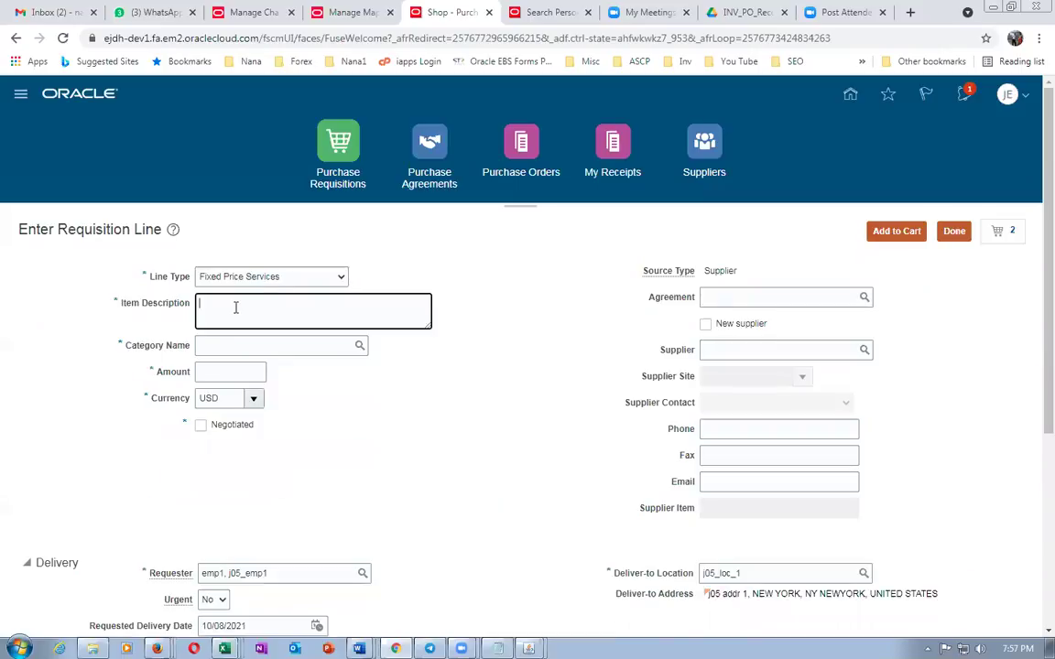
{"action": "type", "text": "AMC"}
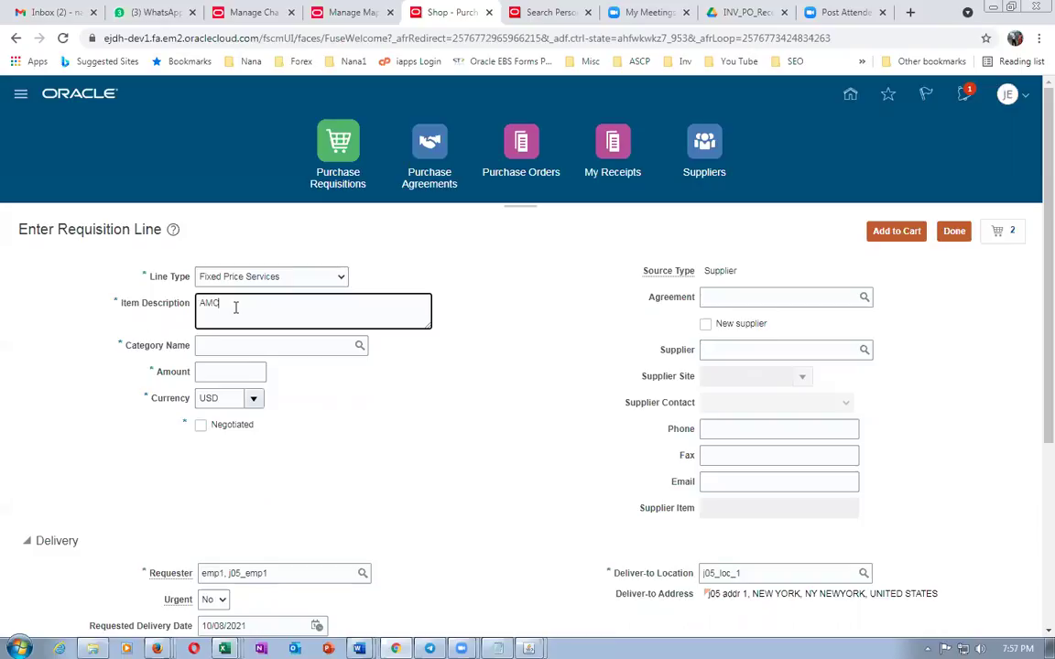
{"action": "type", "text": " Contract"}
{"action": "key", "text": "Tab"}
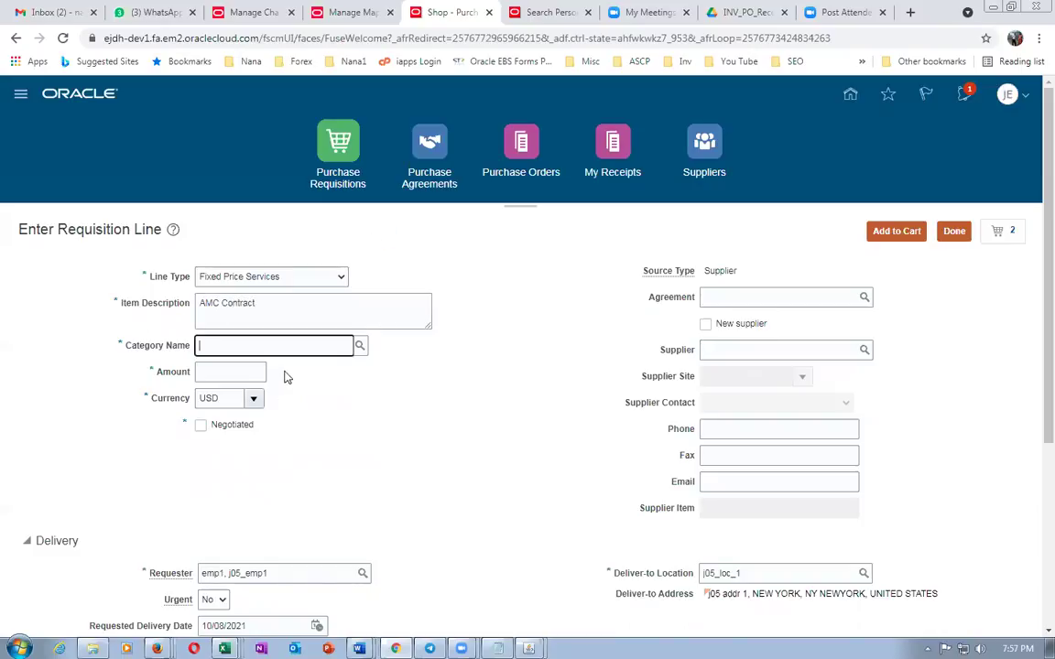
{"action": "type", "text": "j05"}
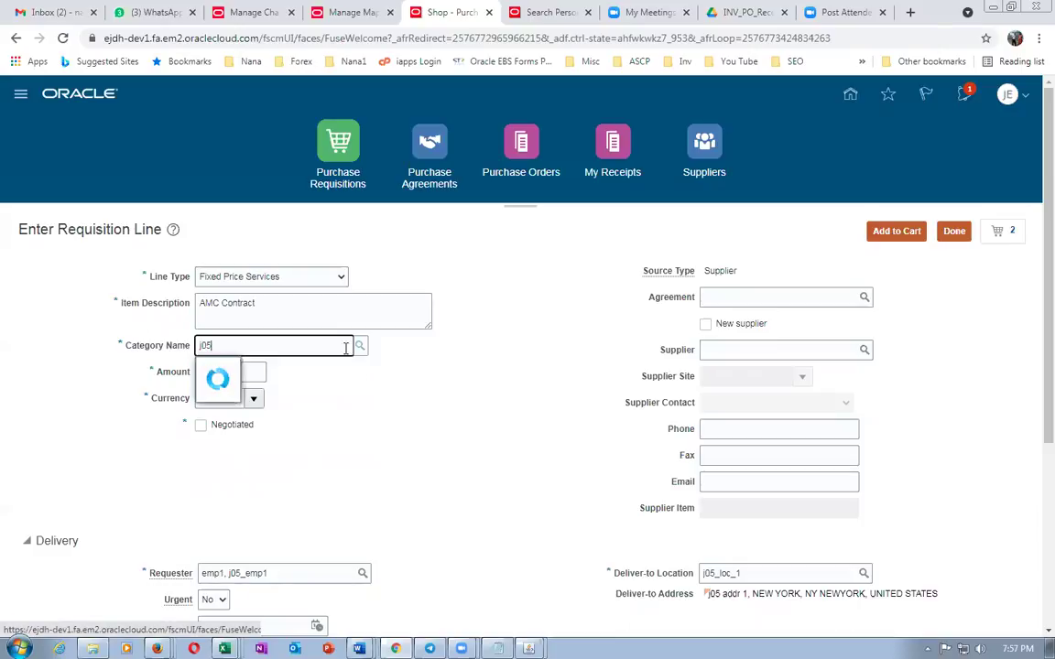
{"action": "left_click", "coordinate": [266, 369]}
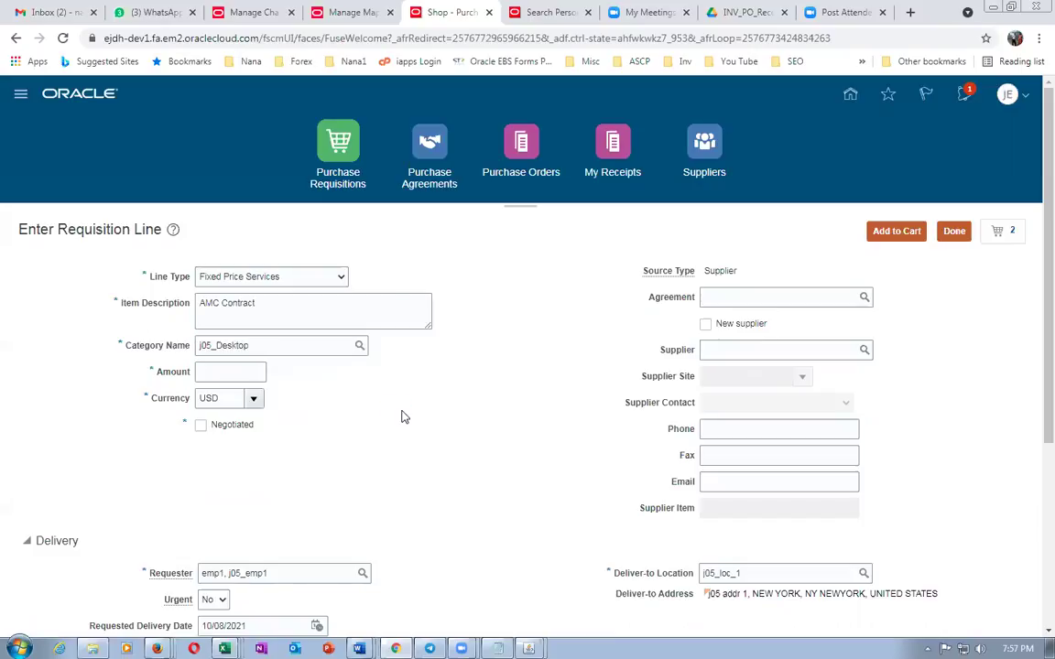
{"action": "key", "text": "alt+Tab"}
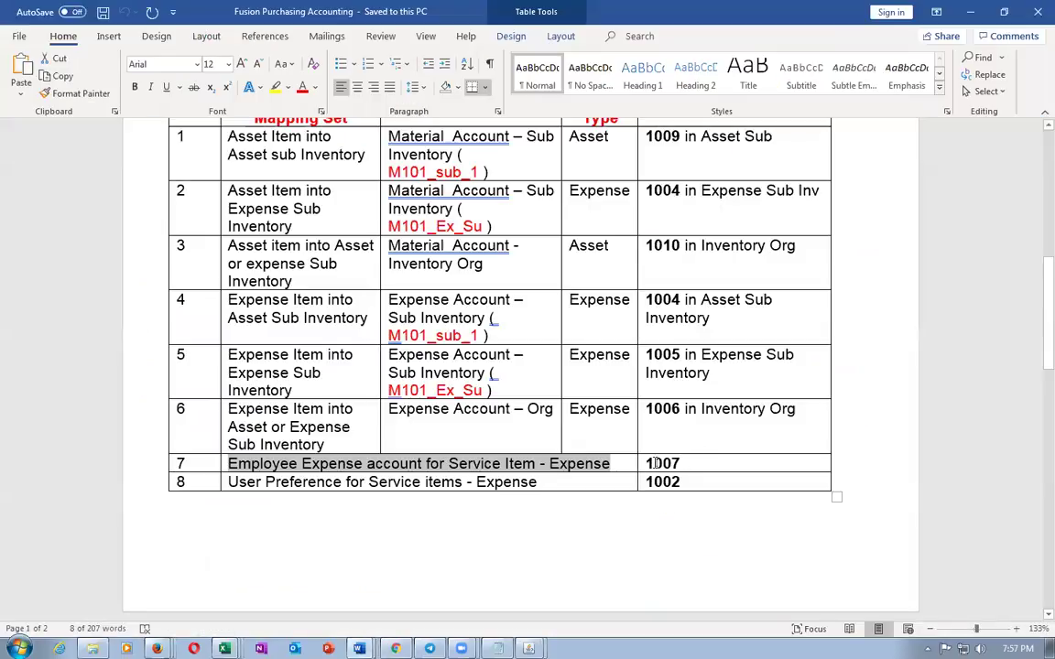
{"action": "left_click_drag", "start_coordinate": [645, 463], "coordinate": [675, 464]}
Enter an amount of 100 on the AMC Contract line and review its empty billing charge account
{"action": "key", "text": "alt+Tab"}
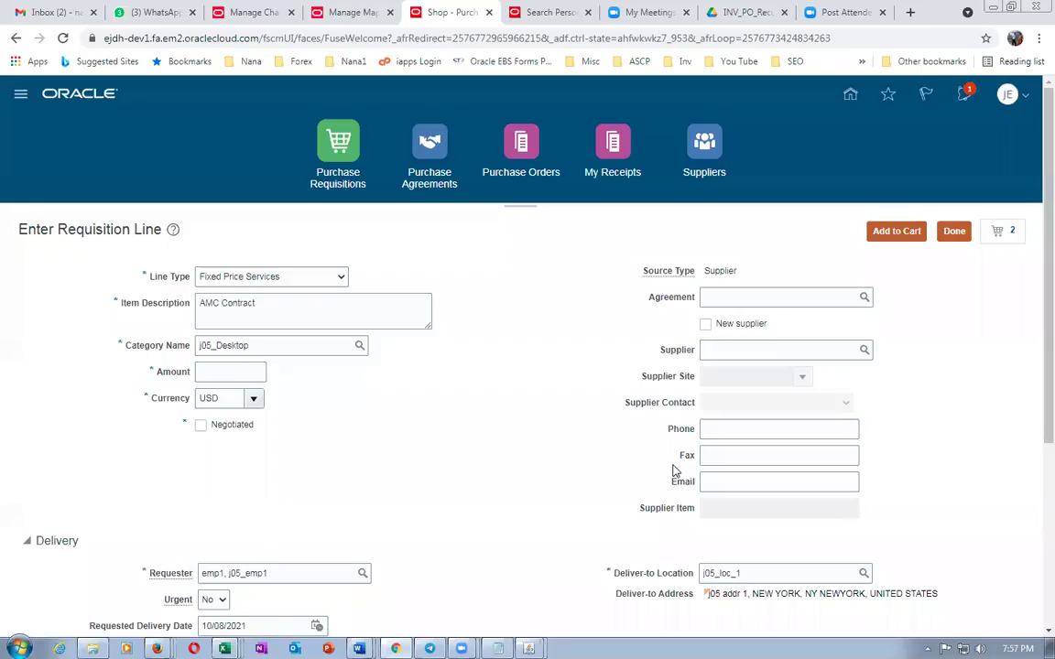
{"action": "left_click", "coordinate": [206, 371]}
{"action": "type", "text": "100"}
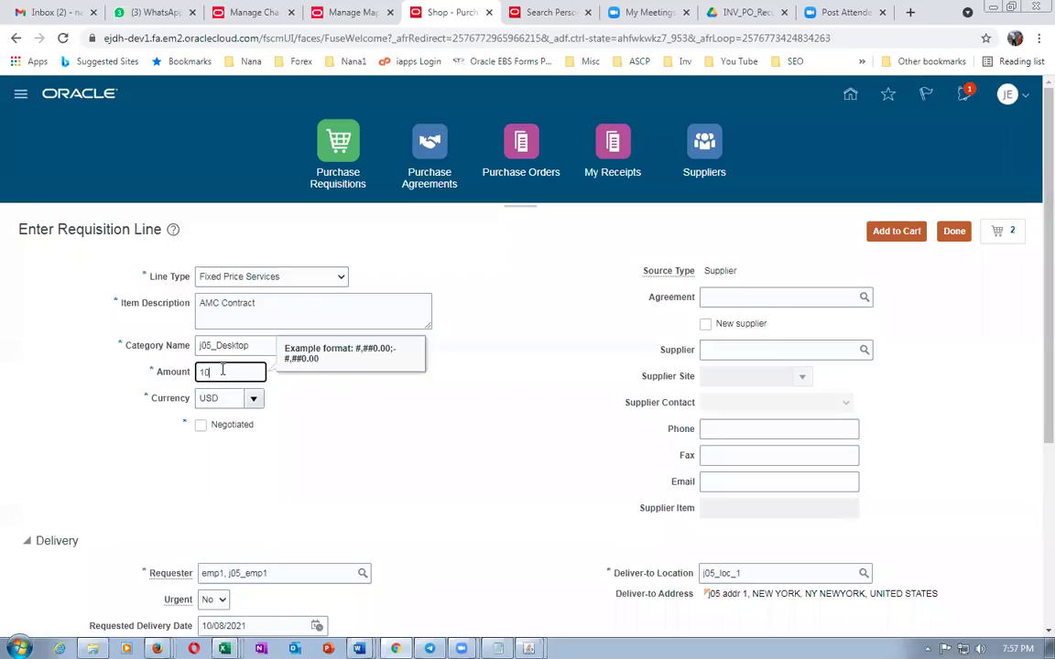
{"action": "key", "text": "Tab"}
{"action": "scroll", "coordinate": [302, 430], "scroll_direction": "down", "scroll_amount": 5}
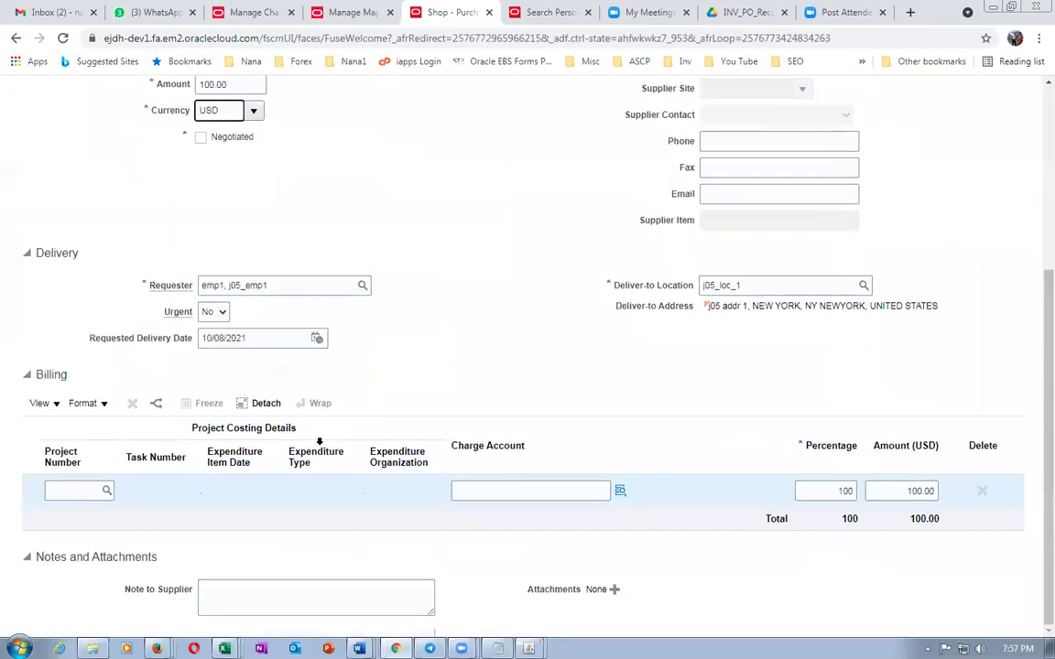
{"action": "scroll", "coordinate": [459, 388], "scroll_direction": "up", "scroll_amount": 5}
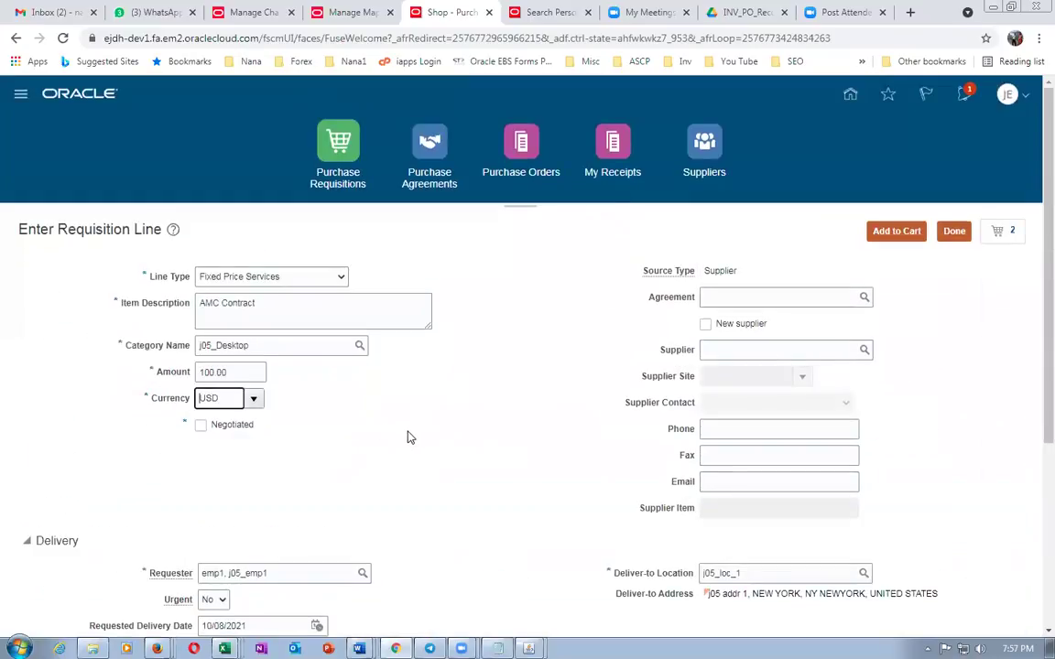
{"action": "key", "text": "Tab"}
{"action": "scroll", "coordinate": [346, 474], "scroll_direction": "down", "scroll_amount": 3}
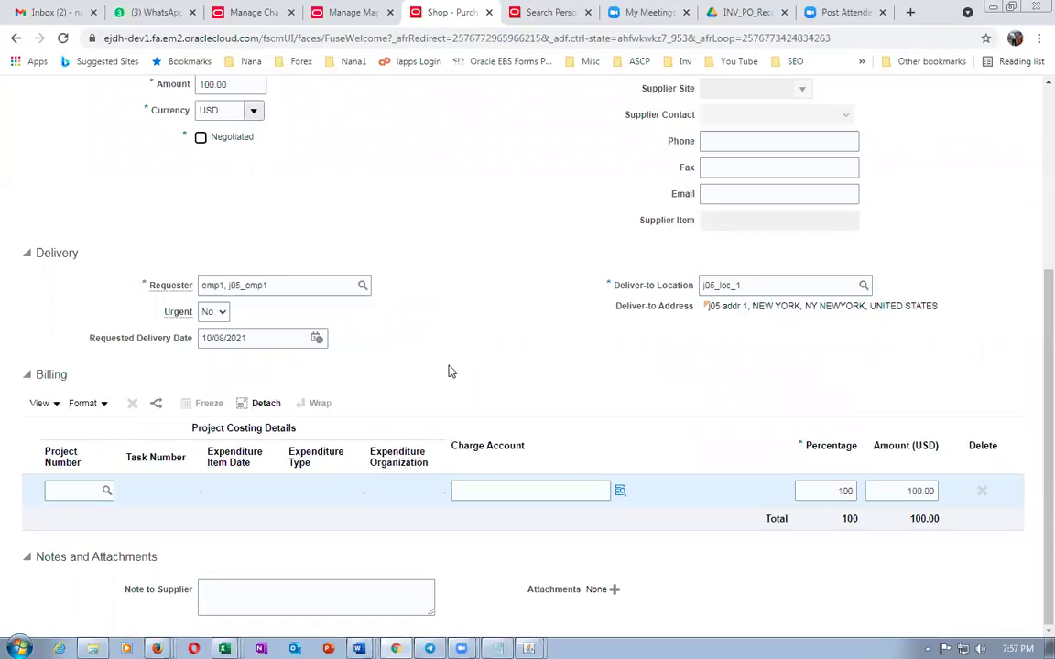
{"action": "scroll", "coordinate": [448, 371], "scroll_direction": "up", "scroll_amount": 3}
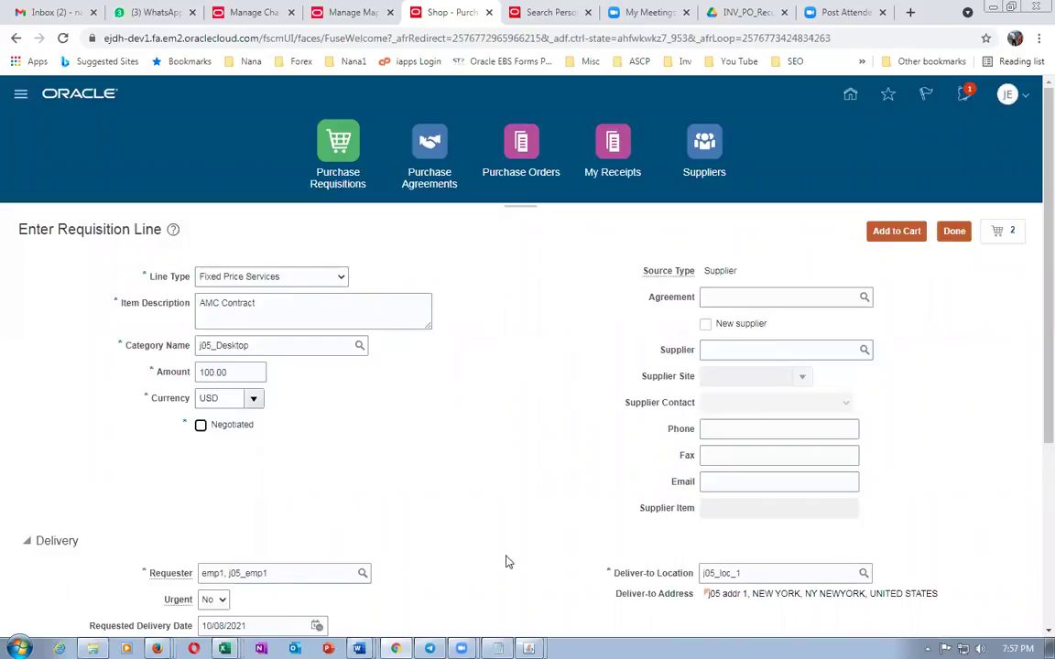
{"action": "scroll", "coordinate": [624, 492], "scroll_direction": "down", "scroll_amount": 3}
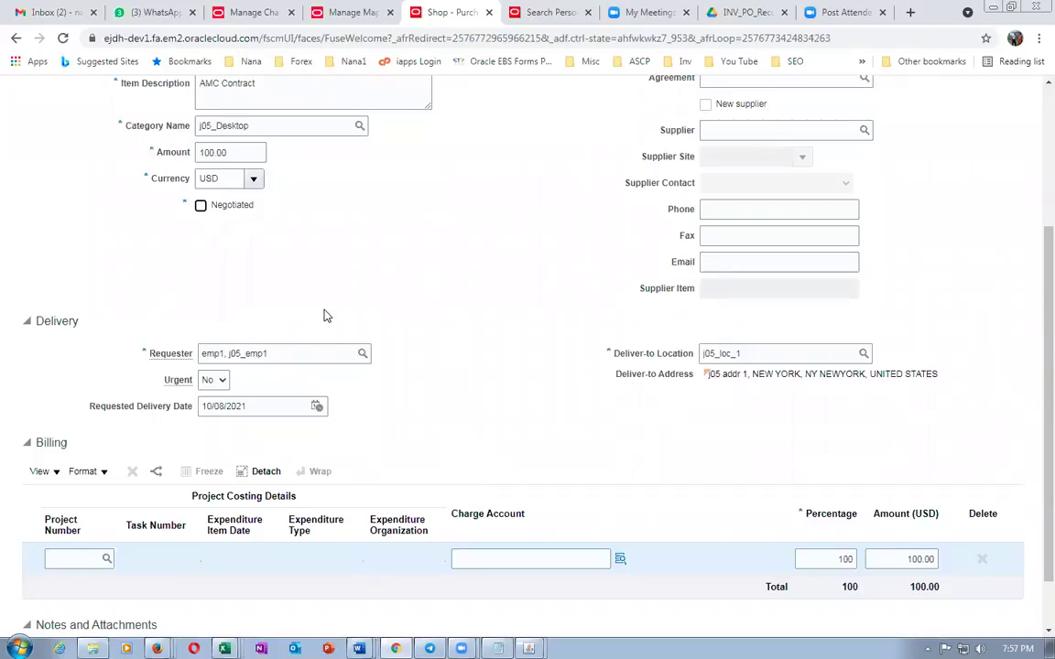
{"action": "scroll", "coordinate": [326, 312], "scroll_direction": "up", "scroll_amount": 3}
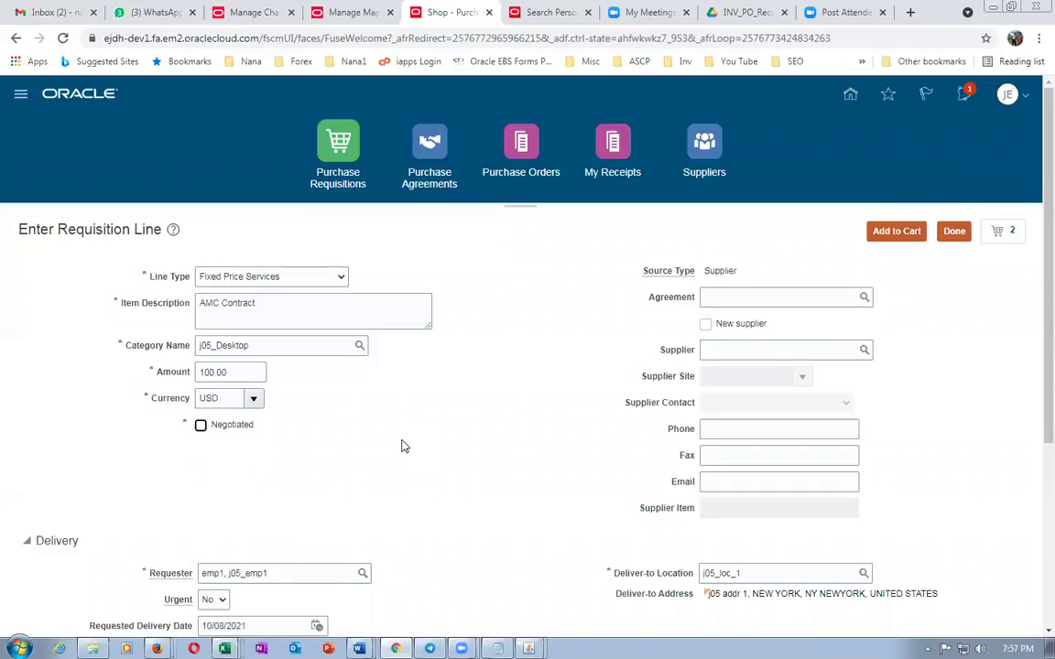
{"action": "scroll", "coordinate": [401, 446], "scroll_direction": "down", "scroll_amount": 3}
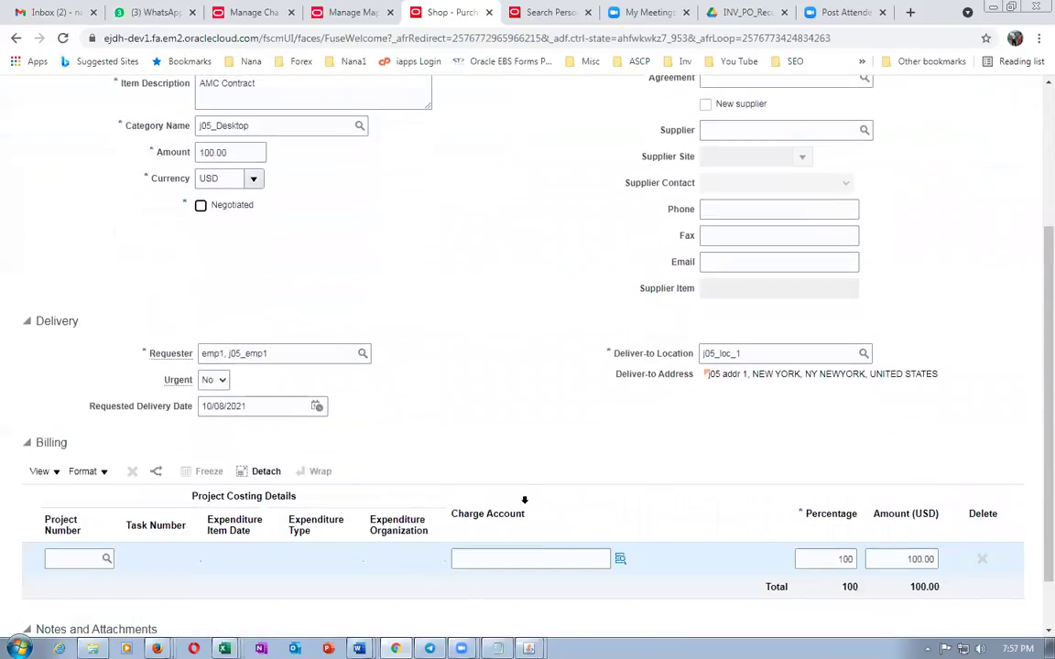
{"action": "left_click", "coordinate": [464, 560]}
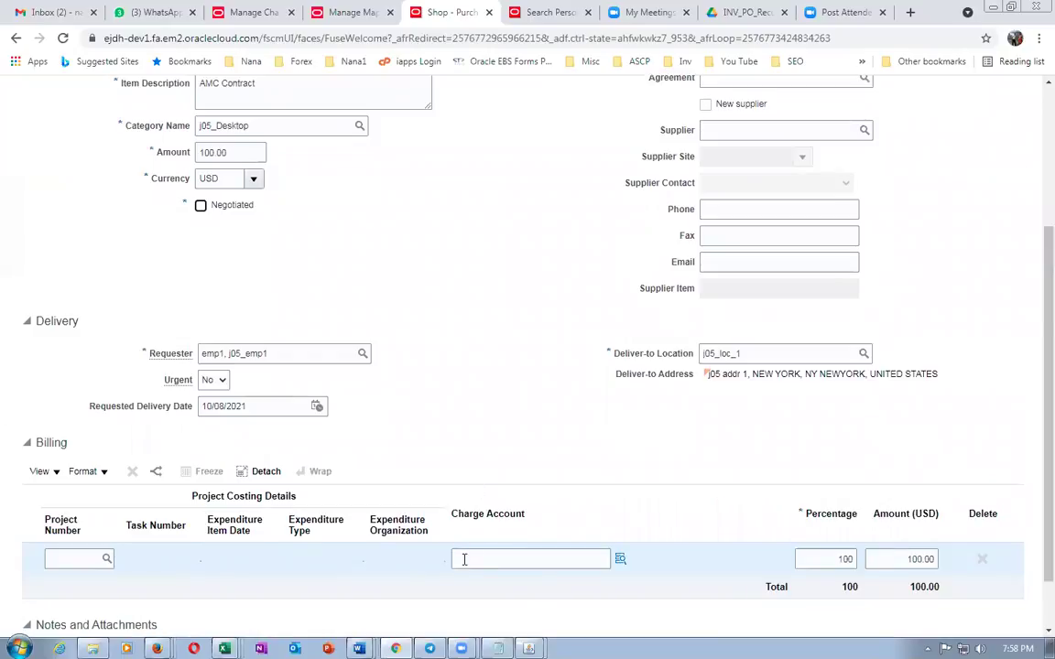
Add the service line to the cart and finish entering the requisition line
{"action": "scroll", "coordinate": [399, 321], "scroll_direction": "up", "scroll_amount": 3}
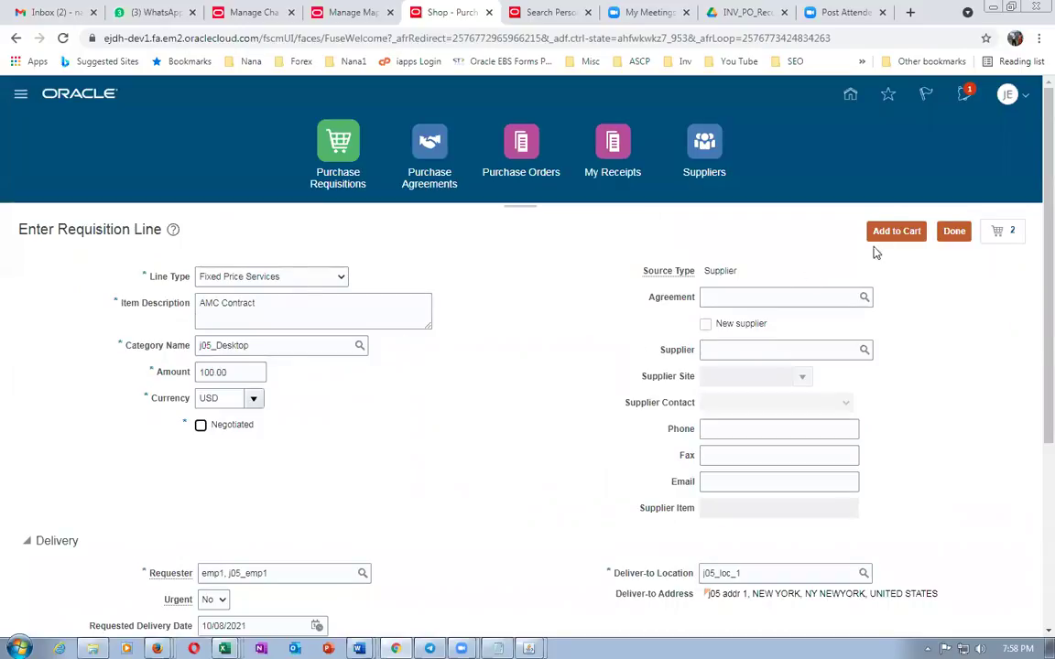
{"action": "left_click", "coordinate": [919, 236]}
{"action": "scroll", "coordinate": [570, 345], "scroll_direction": "down", "scroll_amount": 3}
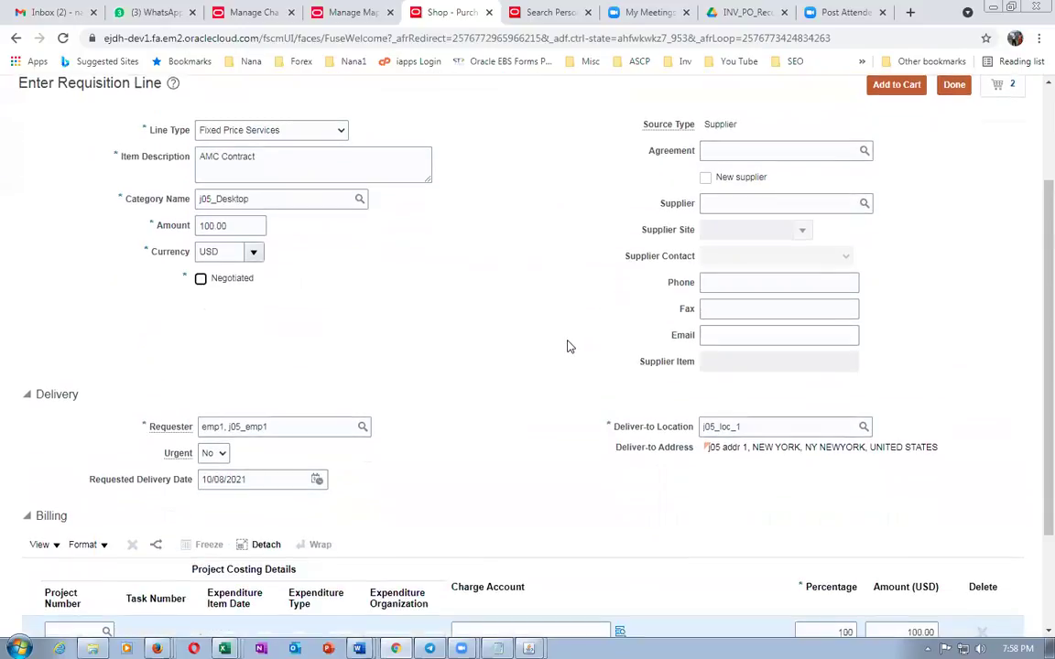
{"action": "scroll", "coordinate": [568, 346], "scroll_direction": "up", "scroll_amount": 3}
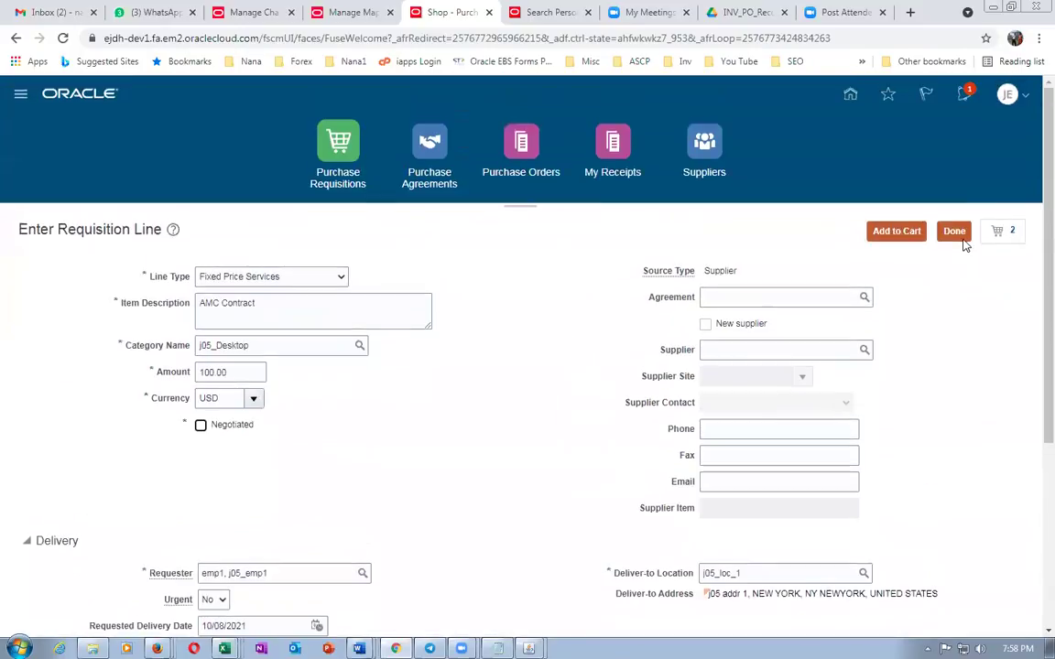
{"action": "left_click", "coordinate": [956, 232]}
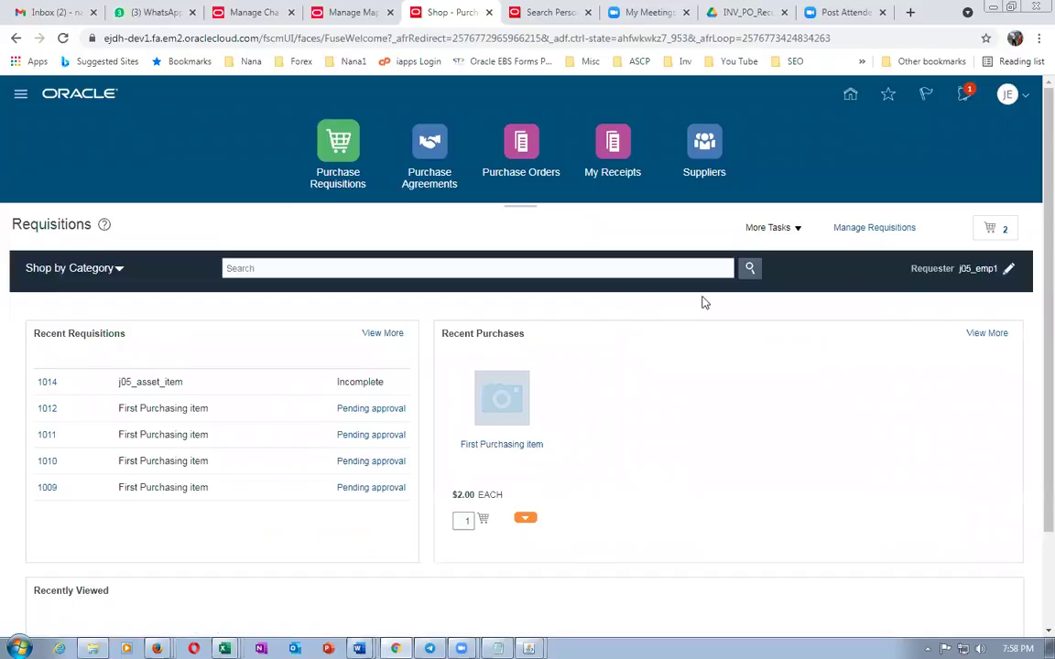
Change the requisition preferences' destination type from Inventory to Expense and save them
{"action": "left_click", "coordinate": [769, 228]}
{"action": "left_click", "coordinate": [776, 339]}
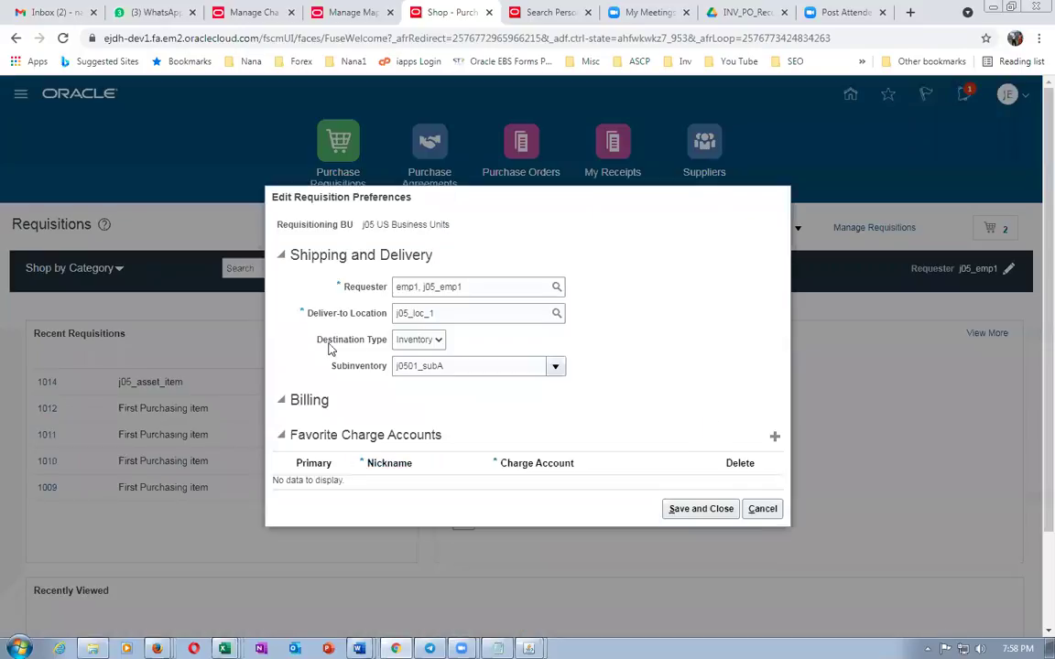
{"action": "left_click", "coordinate": [423, 340]}
{"action": "left_click", "coordinate": [413, 351]}
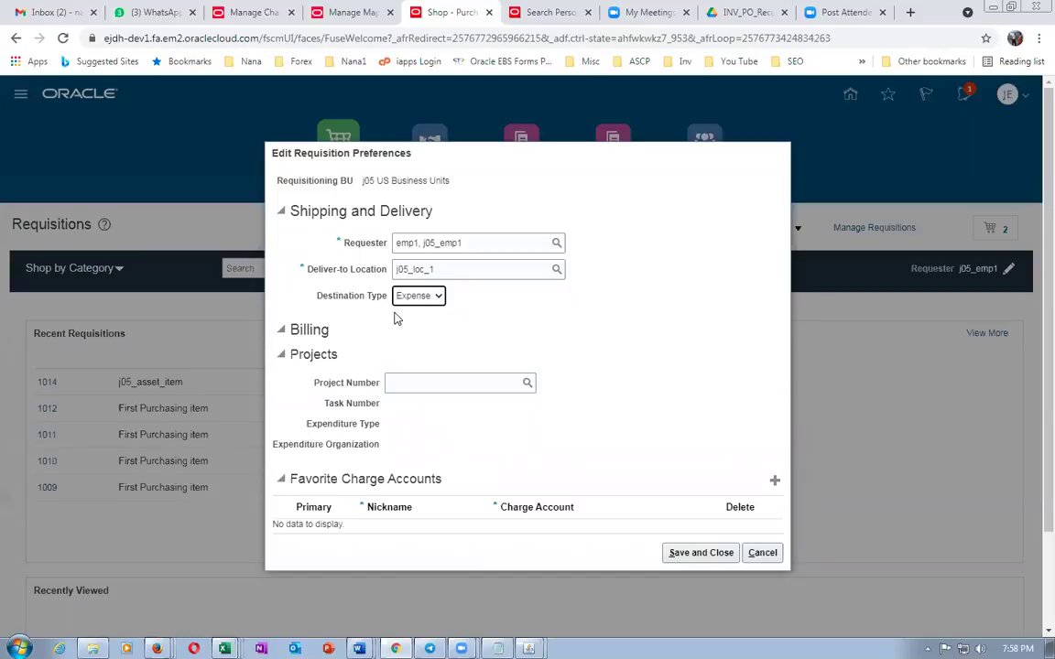
{"action": "left_click", "coordinate": [698, 553]}
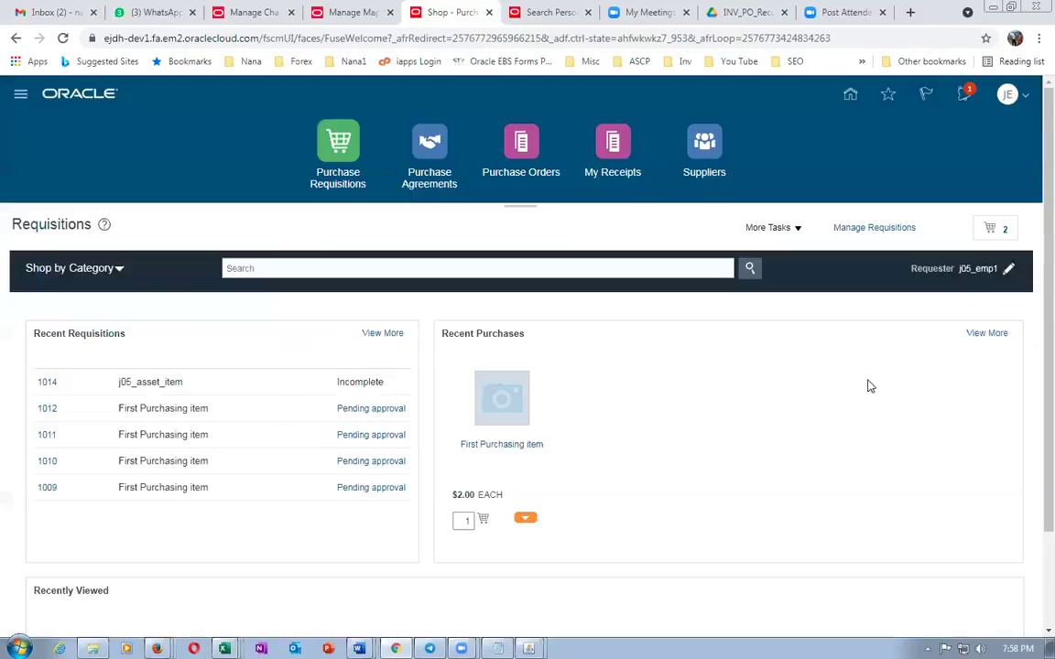
{"action": "left_click", "coordinate": [758, 229]}
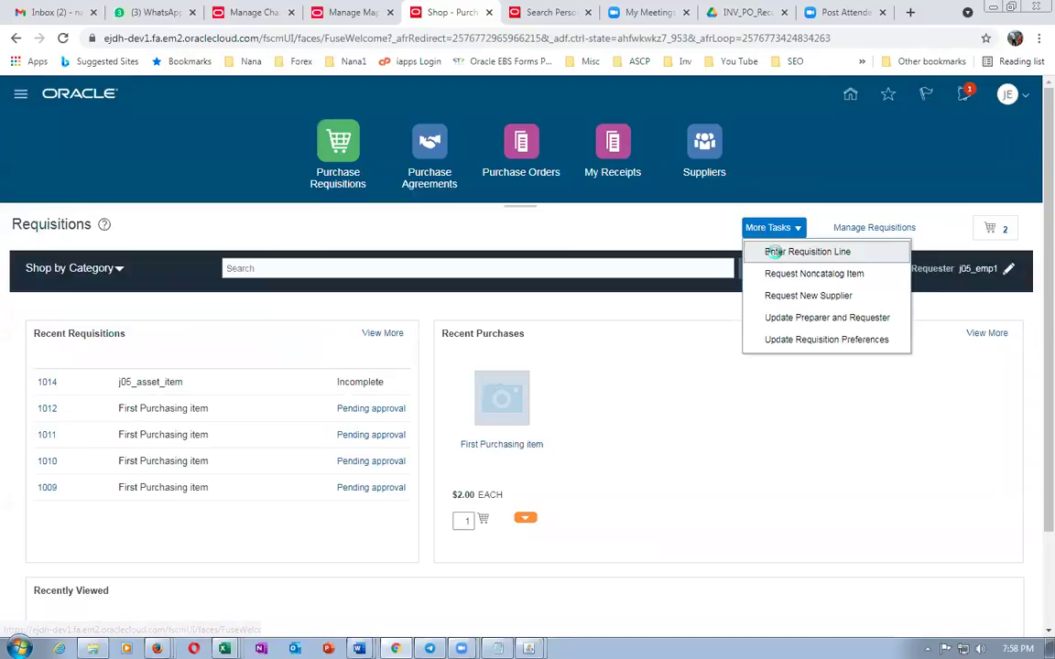
Start a new Fixed Price Services line described 'AMC Contract' in category j05_Desktop
{"action": "left_click", "coordinate": [775, 249]}
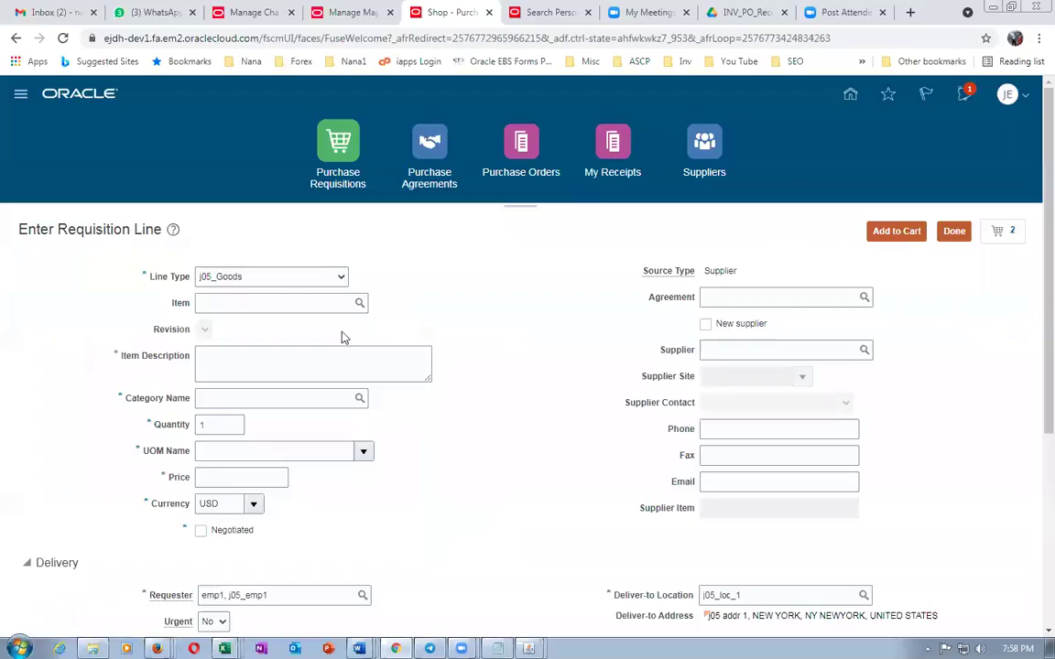
{"action": "left_click", "coordinate": [273, 279]}
{"action": "left_click", "coordinate": [275, 292]}
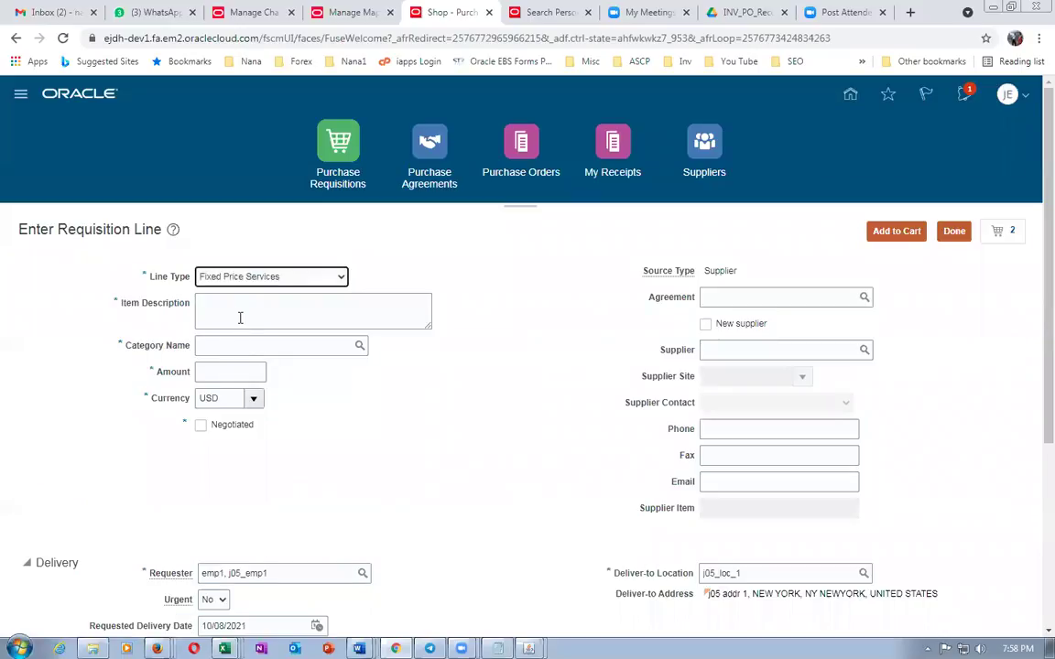
{"action": "left_click", "coordinate": [242, 316]}
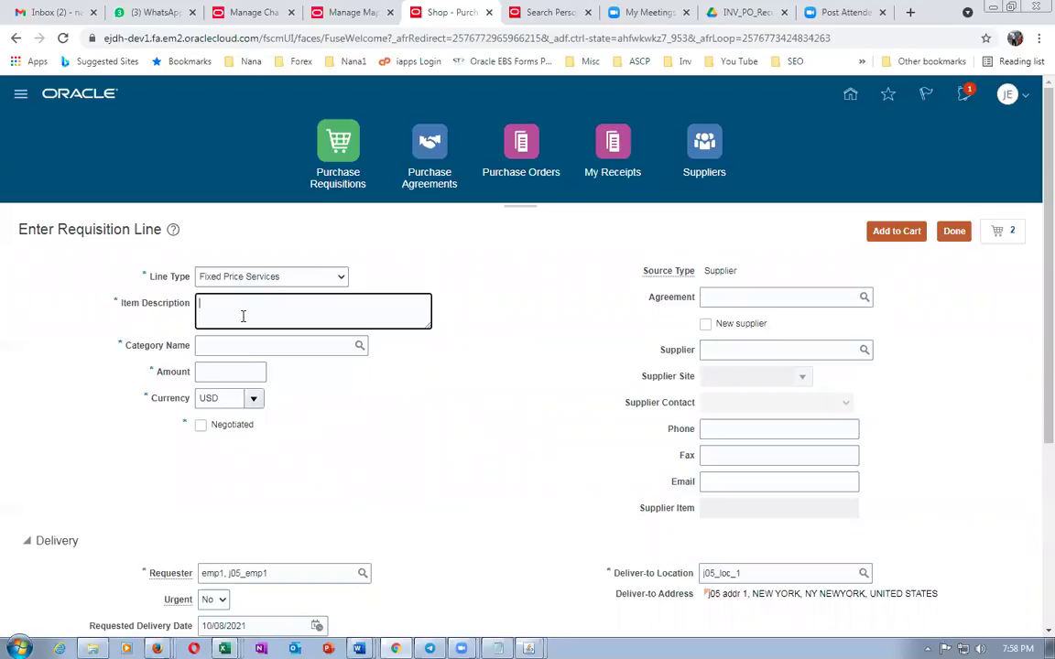
{"action": "type", "text": "AMC Contract"}
{"action": "key", "text": "Tab"}
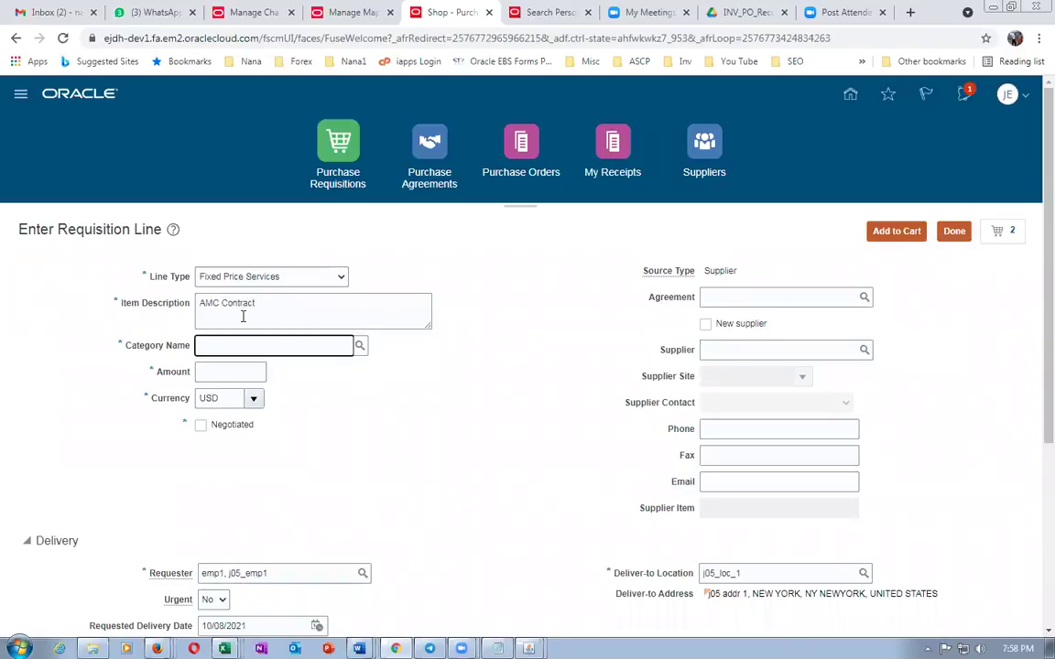
{"action": "type", "text": "j05"}
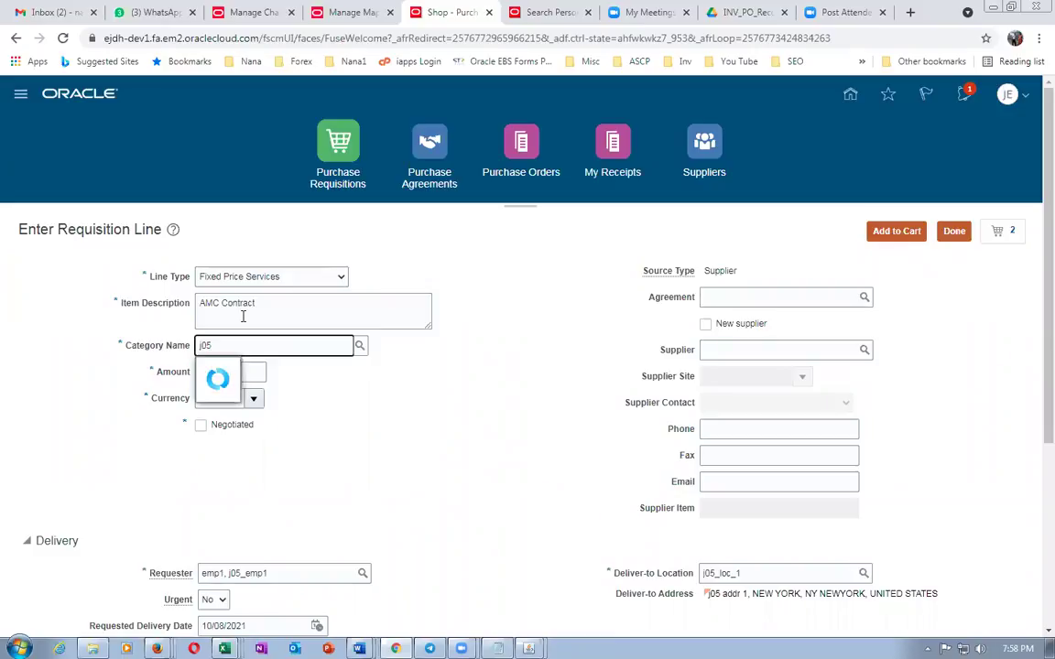
{"action": "left_click", "coordinate": [256, 369]}
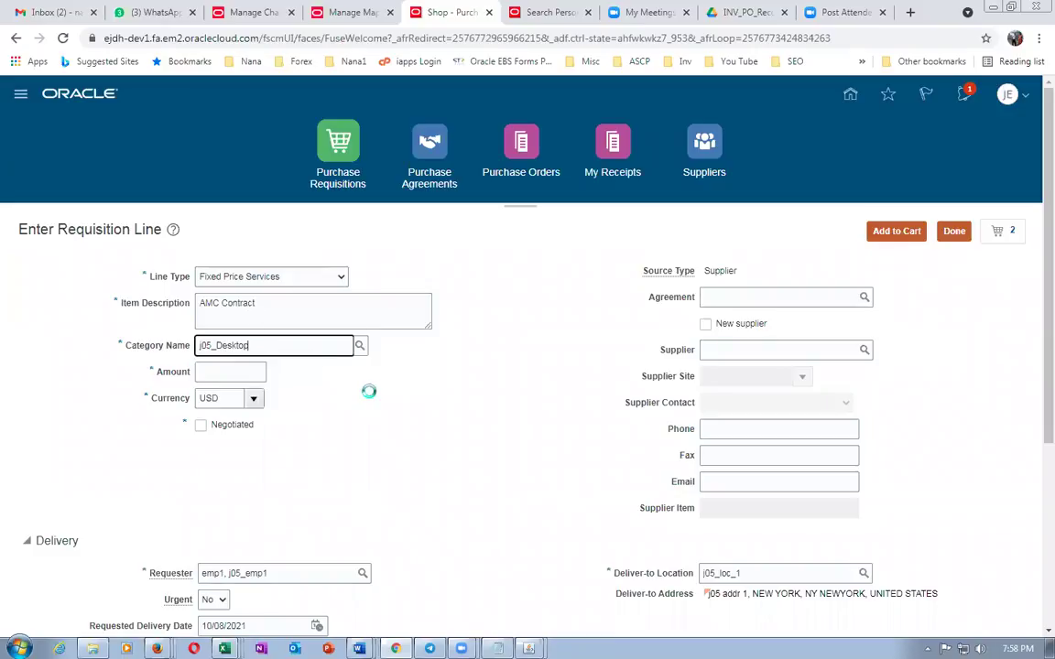
Give the line an amount of 100, confirm charge account 01-000-1007, and submit it
{"action": "left_click", "coordinate": [235, 368]}
{"action": "type", "text": "100"}
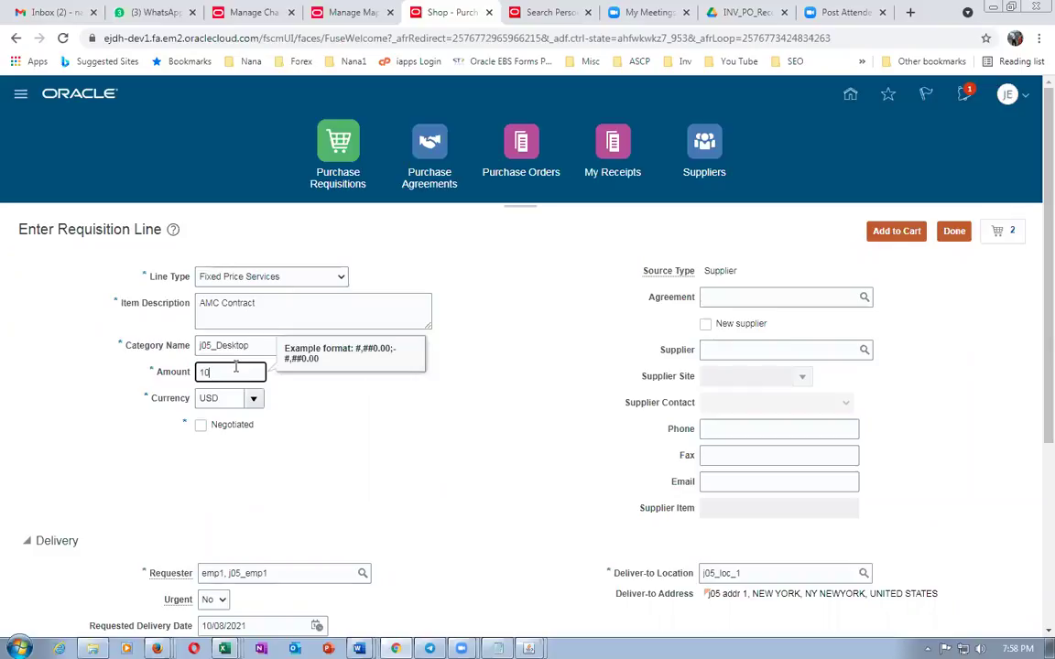
{"action": "key", "text": "Tab"}
{"action": "scroll", "coordinate": [268, 390], "scroll_direction": "down", "scroll_amount": 5}
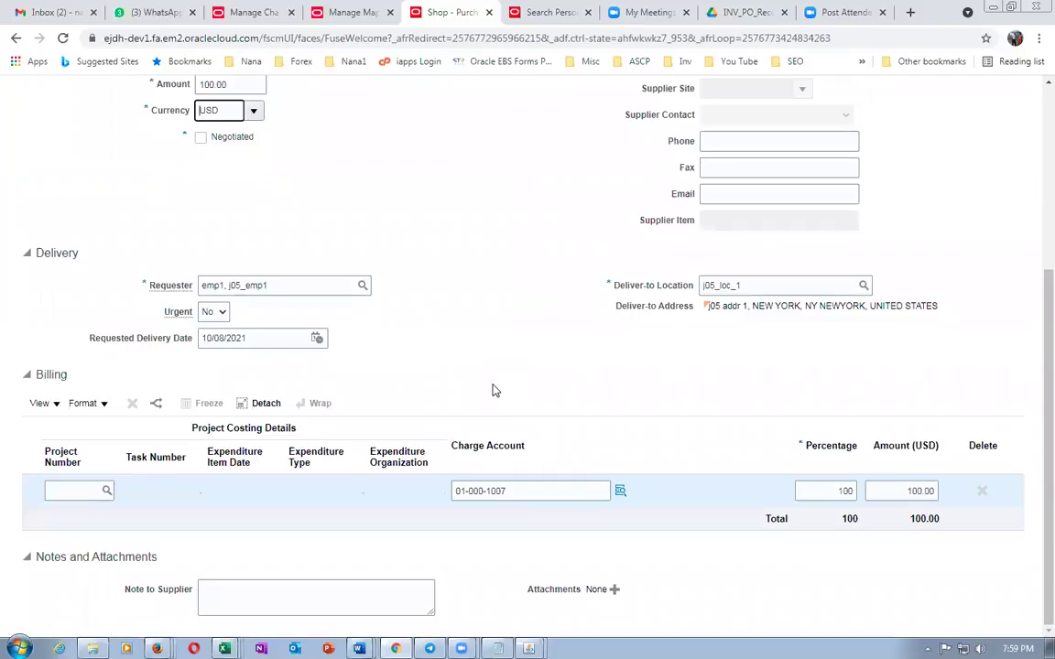
{"action": "scroll", "coordinate": [492, 391], "scroll_direction": "up", "scroll_amount": 3}
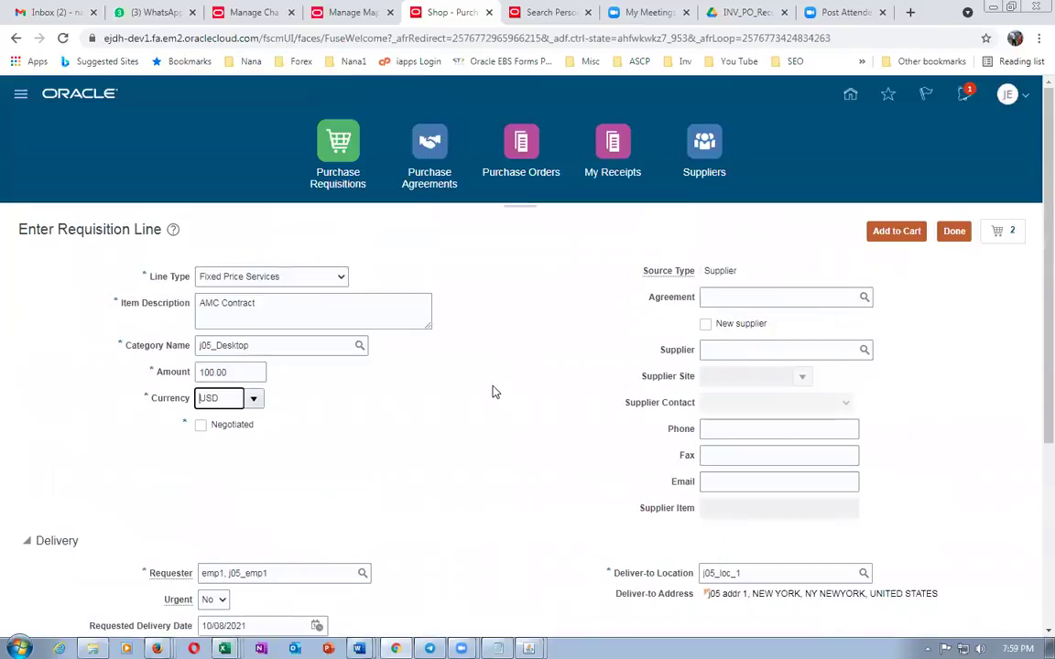
{"action": "left_click", "coordinate": [953, 230]}
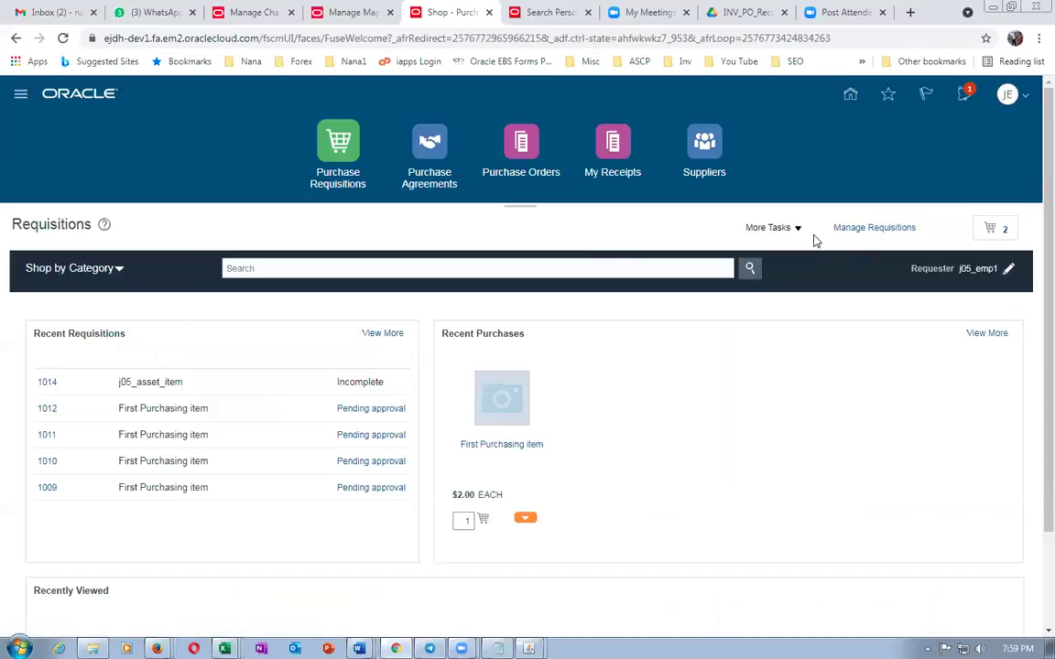
Review the requisition preferences, which have no favorite charge accounts, and cancel out to Word
{"action": "left_click", "coordinate": [768, 228]}
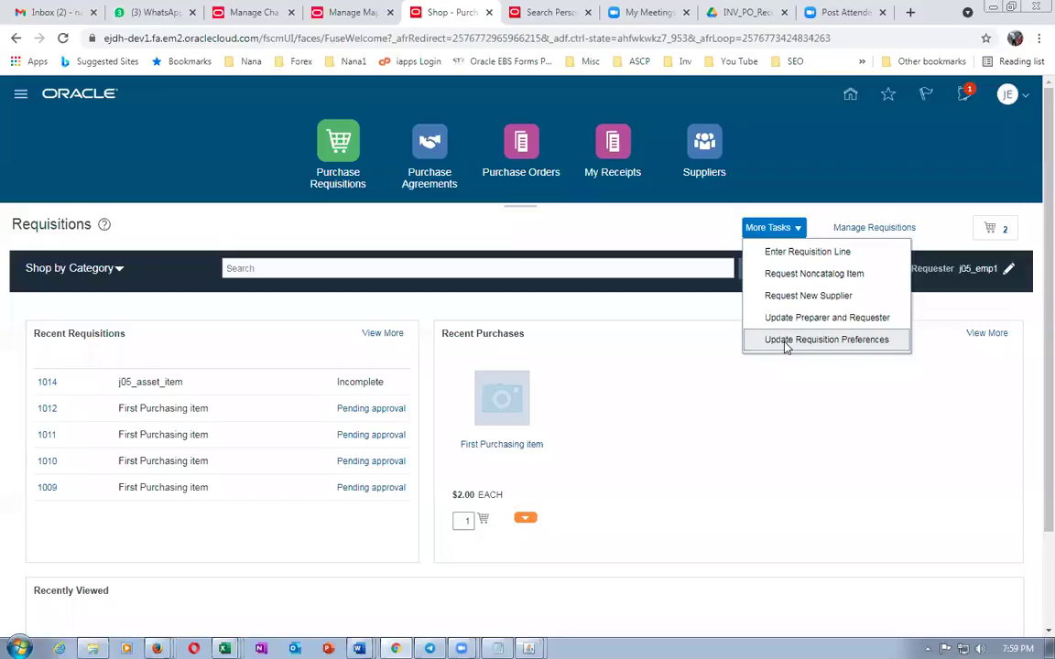
{"action": "left_click", "coordinate": [785, 341]}
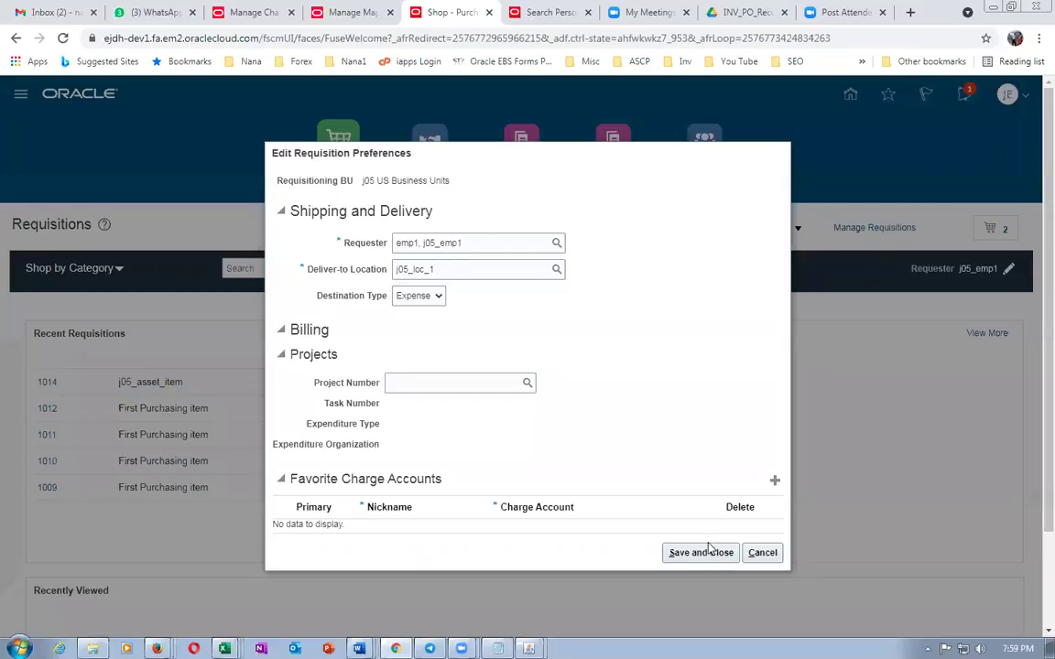
{"action": "left_click", "coordinate": [744, 553]}
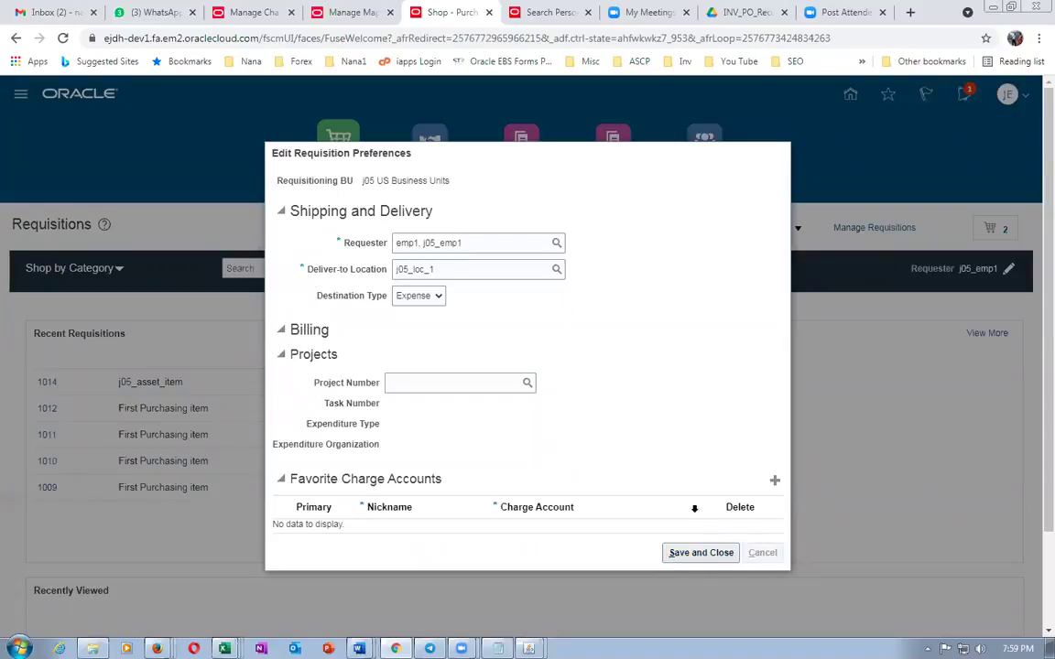
{"action": "key", "text": "alt+Tab"}
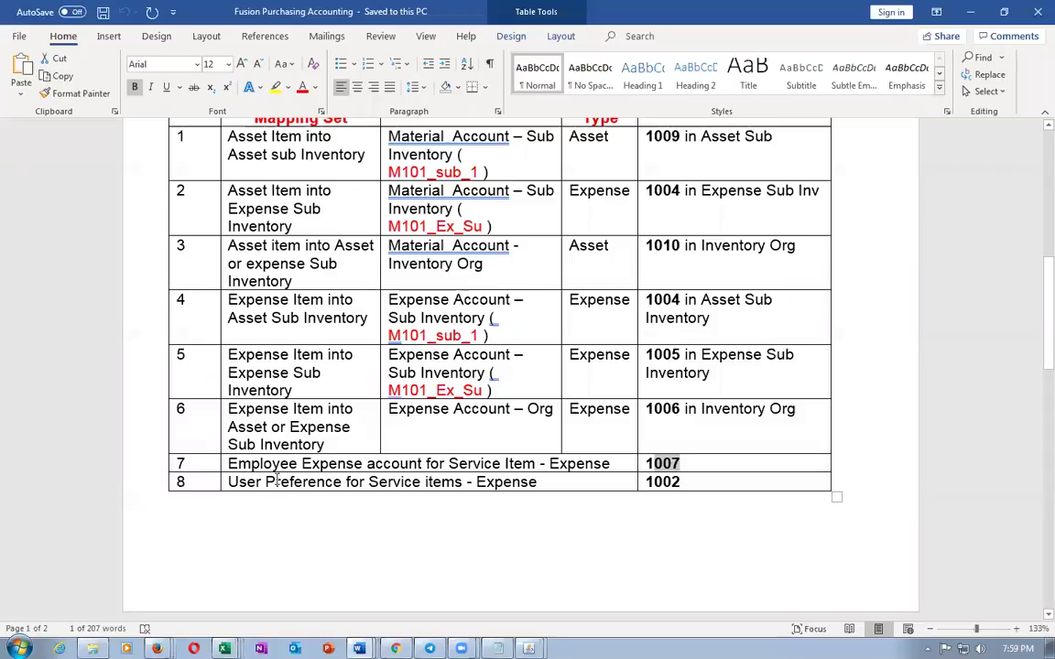
Look up account 1002 for the Service items preference in row 8 of the Word mapping table
{"action": "left_click_drag", "start_coordinate": [275, 482], "coordinate": [466, 481]}
{"action": "double_click", "coordinate": [645, 483]}
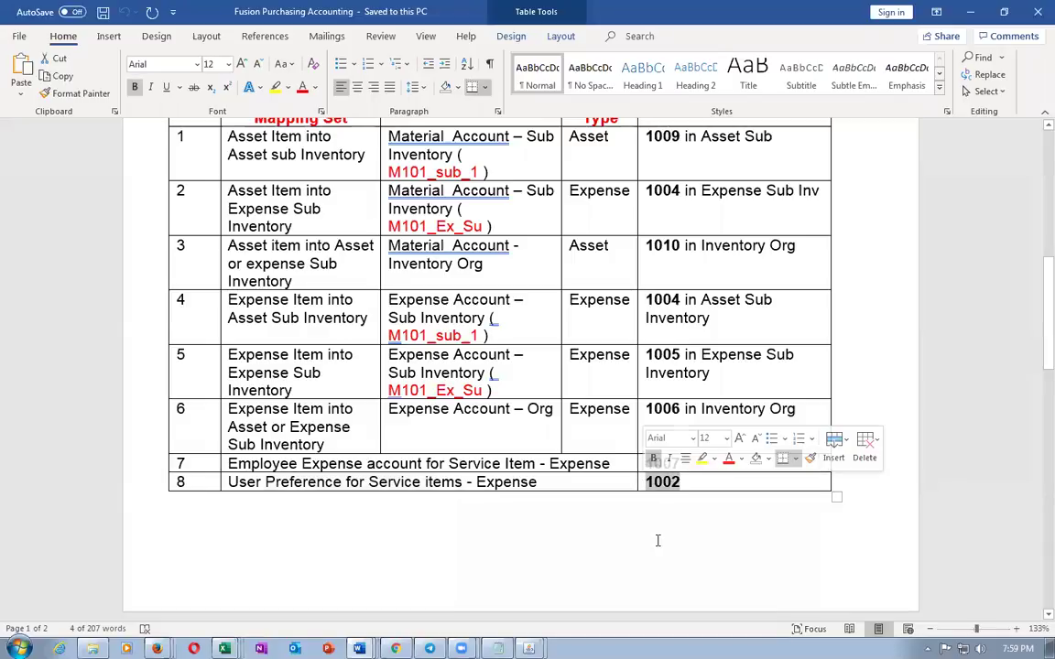
{"action": "key", "text": "alt+Tab"}
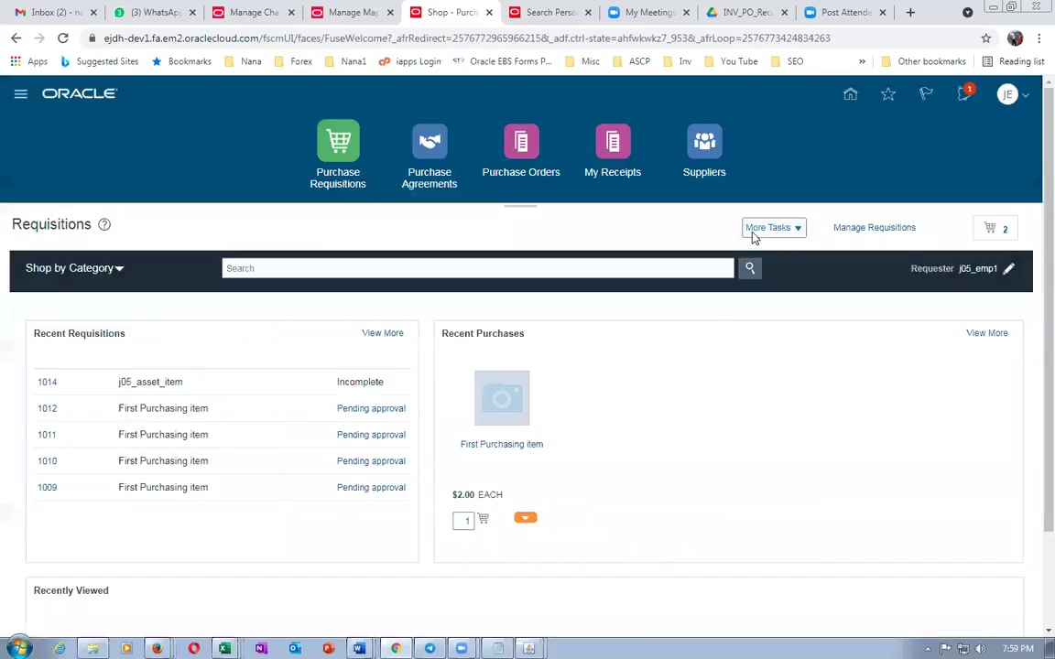
Add a favorite charge account row in requisition preferences with an expense-account nickname
{"action": "left_click", "coordinate": [767, 227]}
{"action": "left_click", "coordinate": [774, 341]}
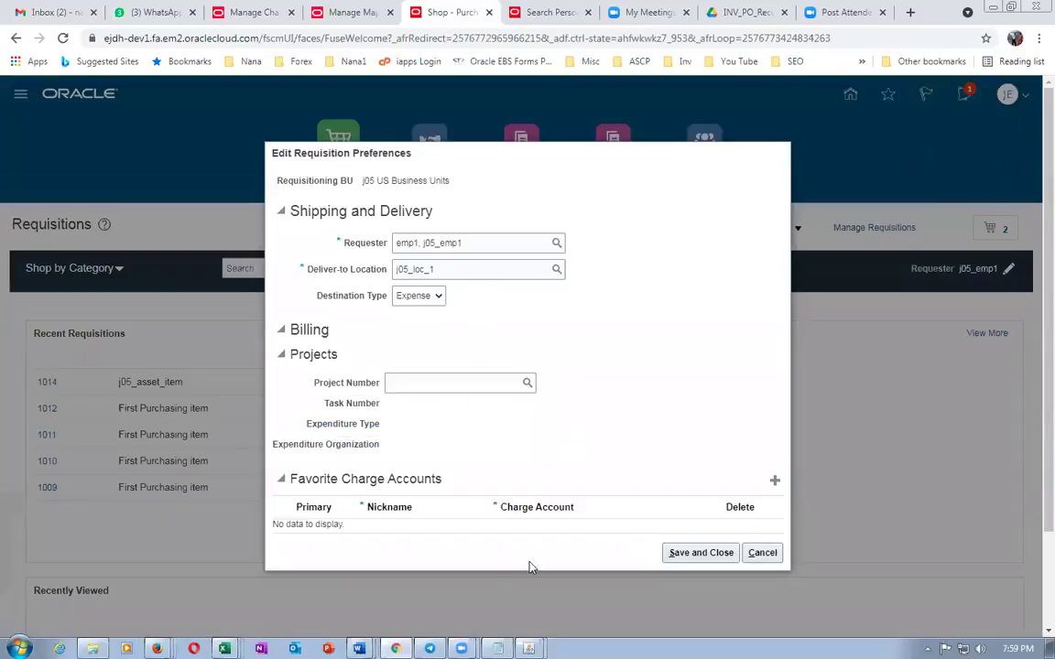
{"action": "left_click", "coordinate": [775, 480]}
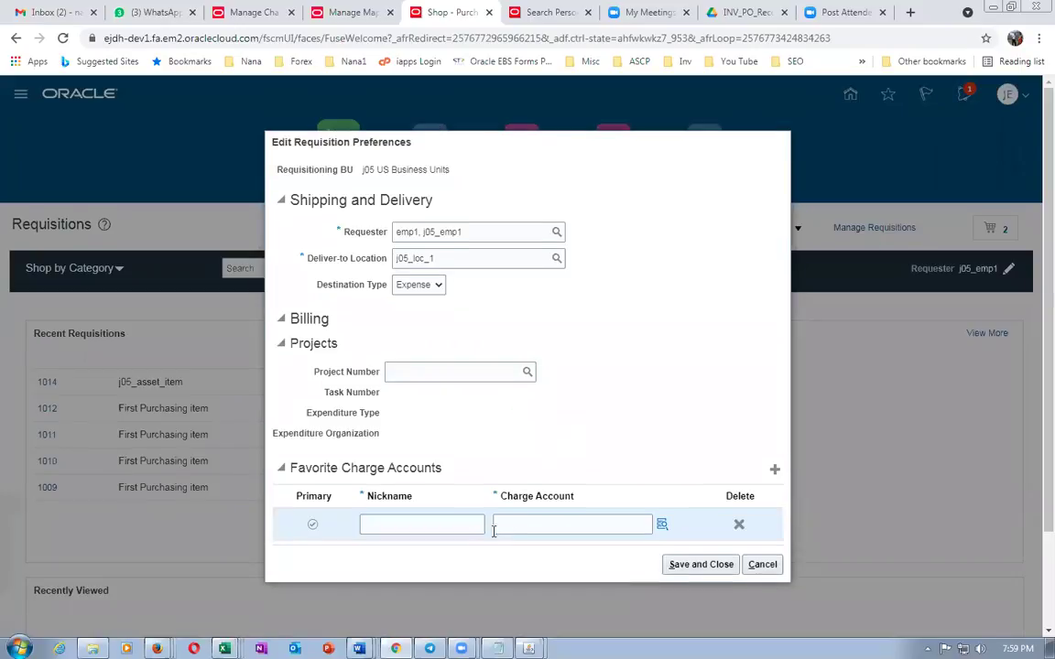
{"action": "left_click", "coordinate": [466, 527]}
{"action": "type", "text": "nana"}
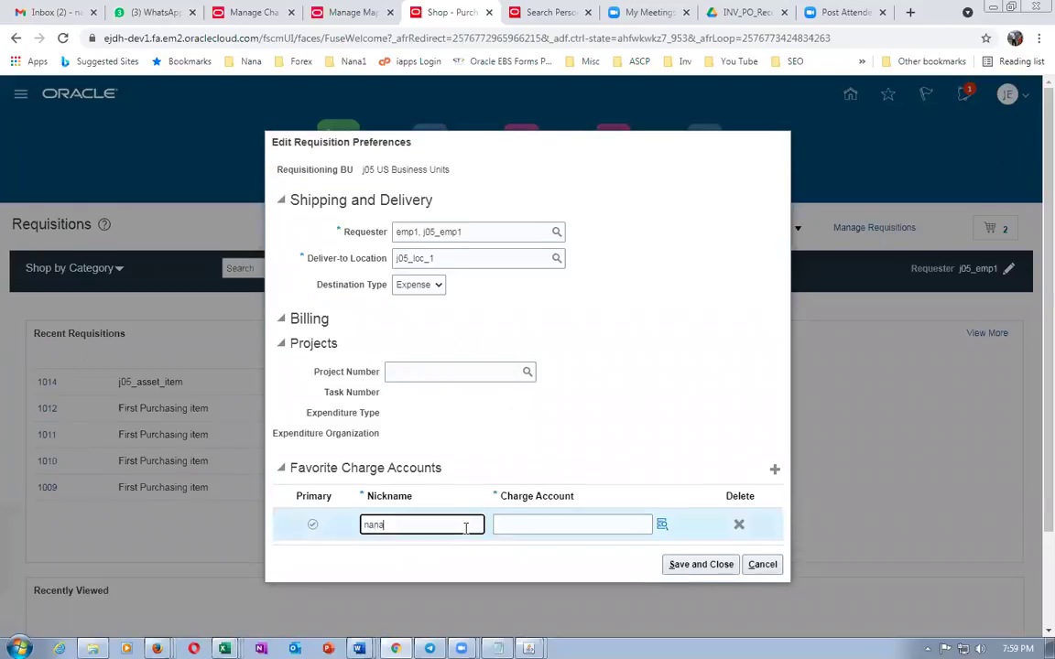
{"action": "key", "text": "BackSpace"}
{"action": "key", "text": "BackSpace"}
{"action": "key", "text": "BackSpace"}
{"action": "type", "text": "ana's expense account"}
{"action": "key", "text": "Home"}
{"action": "type", "text": "N"}
Set the favorite's charge account to 01-000-1002 and save the preferences
{"action": "left_click", "coordinate": [539, 528]}
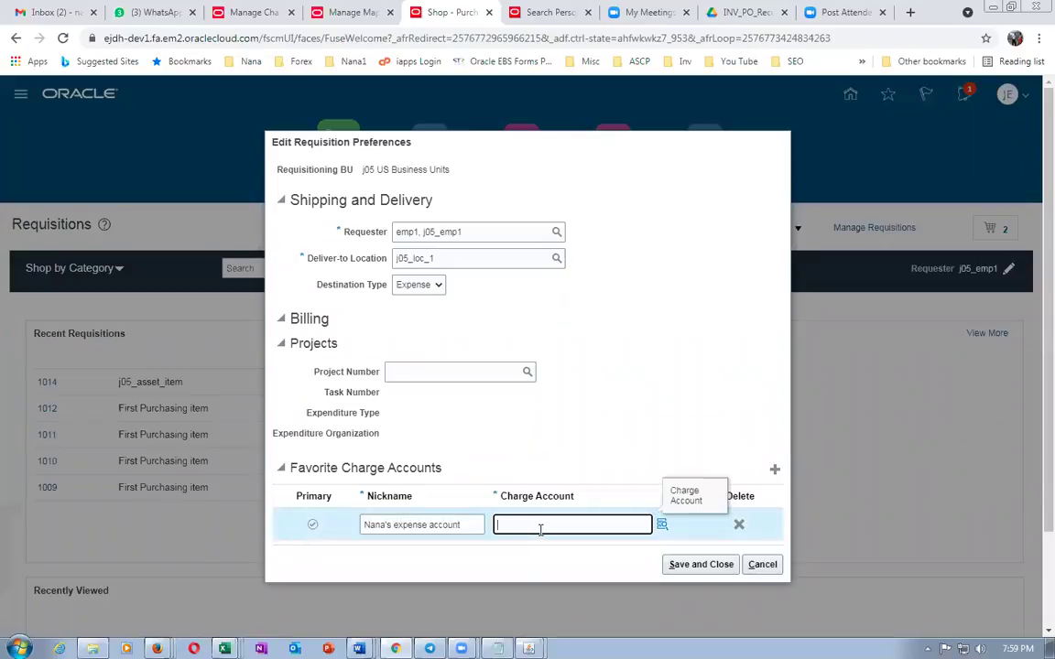
{"action": "type", "text": "01-000-"}
{"action": "key", "text": "alt+Tab"}
{"action": "key", "text": "alt+Tab"}
{"action": "type", "text": "-1002"}
{"action": "key", "text": "Tab"}
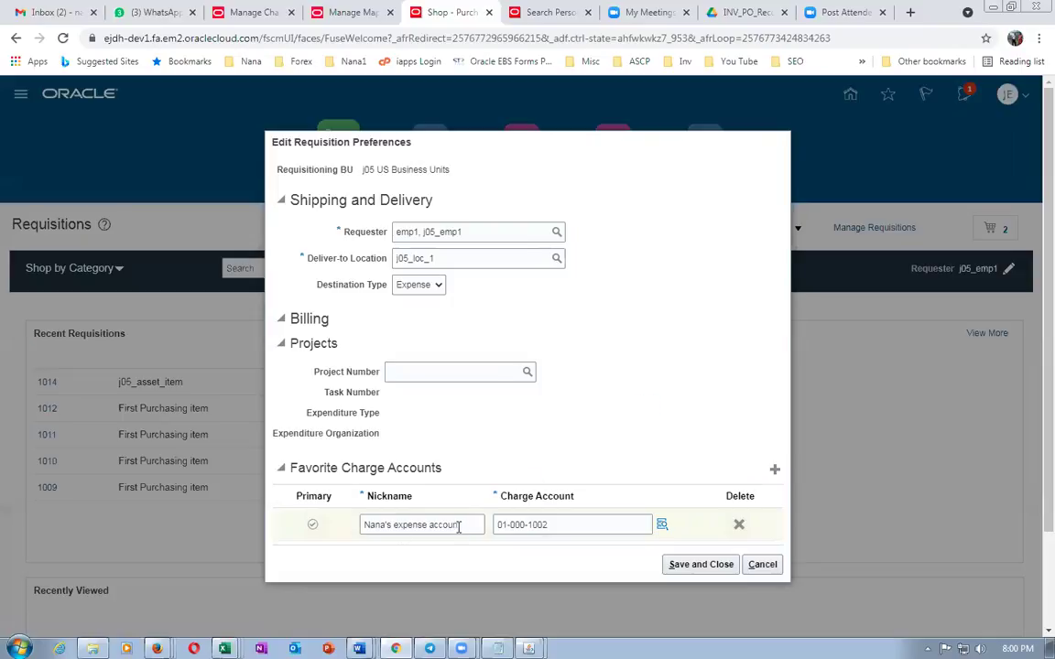
{"action": "left_click_drag", "start_coordinate": [470, 525], "coordinate": [365, 525]}
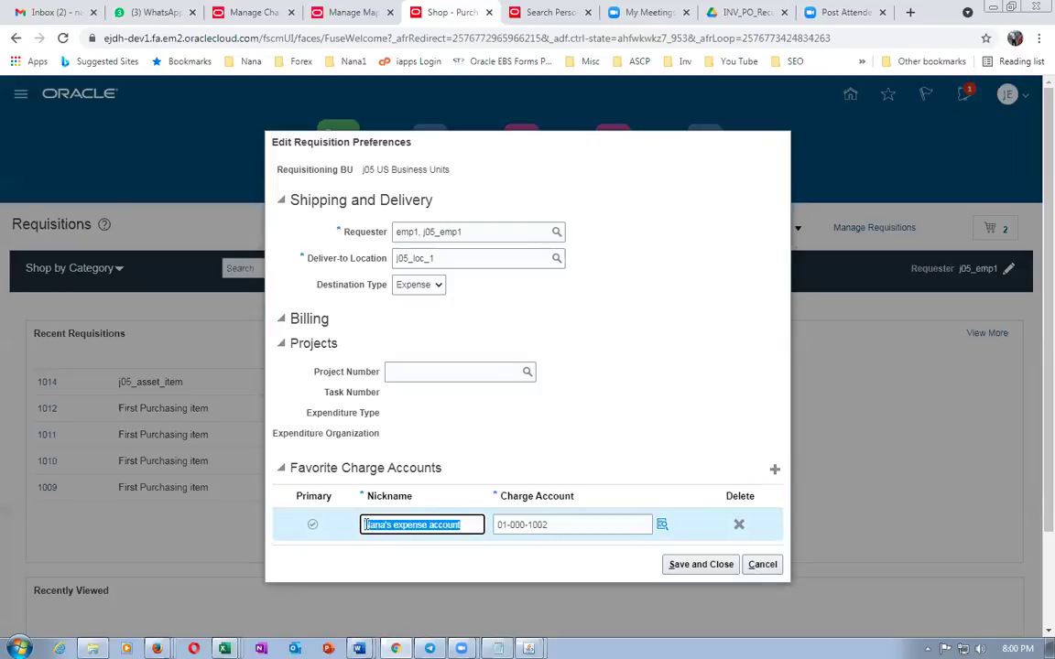
{"action": "left_click", "coordinate": [556, 431]}
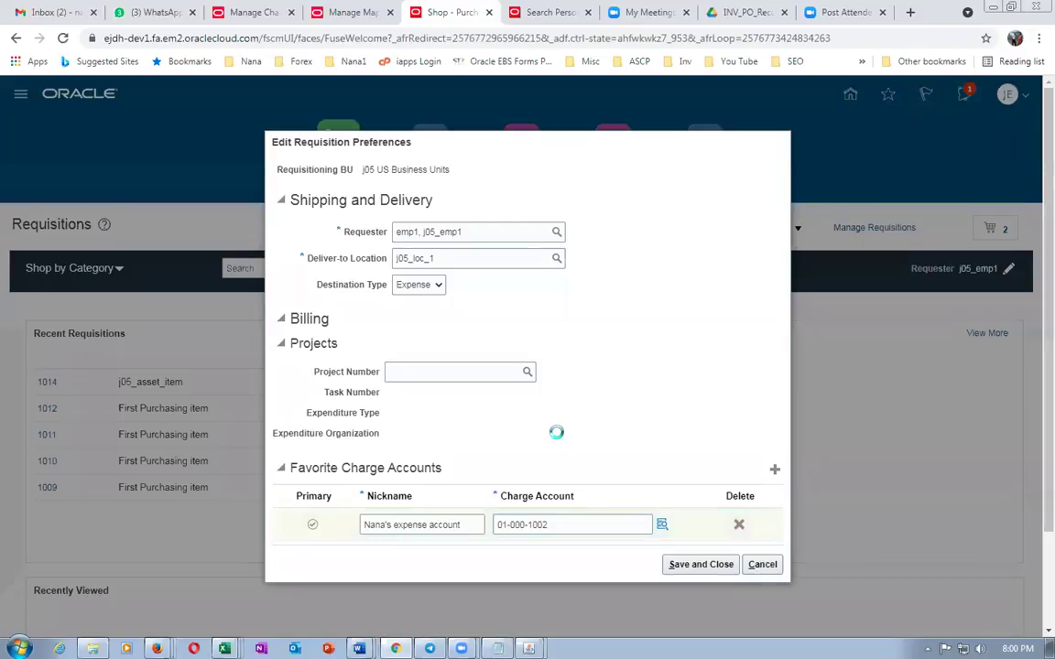
{"action": "left_click", "coordinate": [679, 566]}
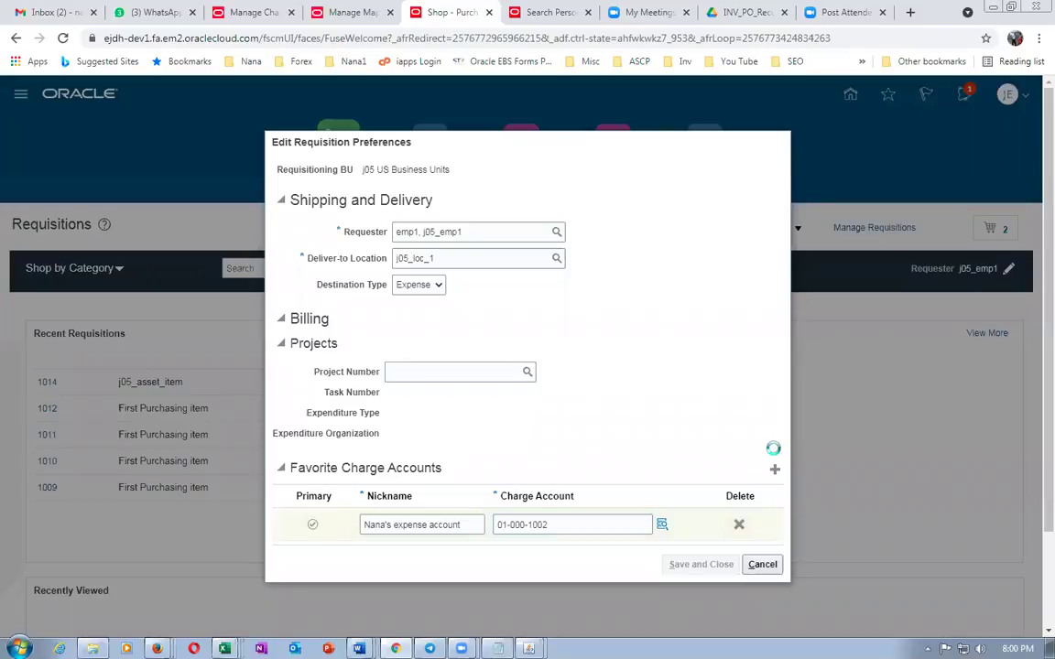
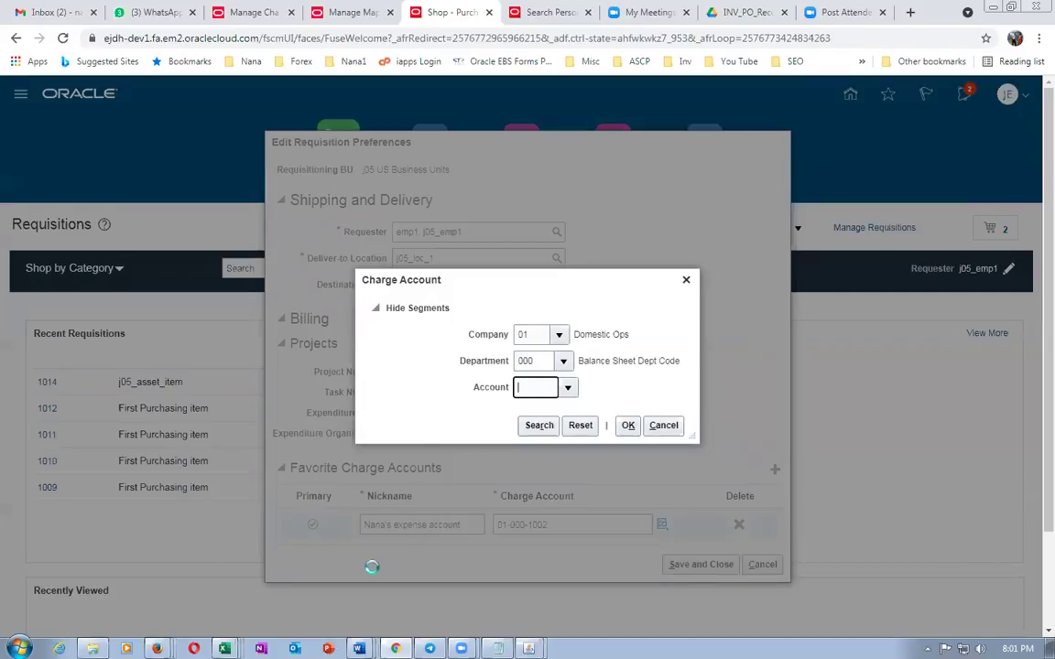
Set the favorite charge account to 01-000-1002 and save the requisition preferences
{"action": "type", "text": "1002"}
{"action": "key", "text": "Tab"}
{"action": "left_click", "coordinate": [553, 385]}
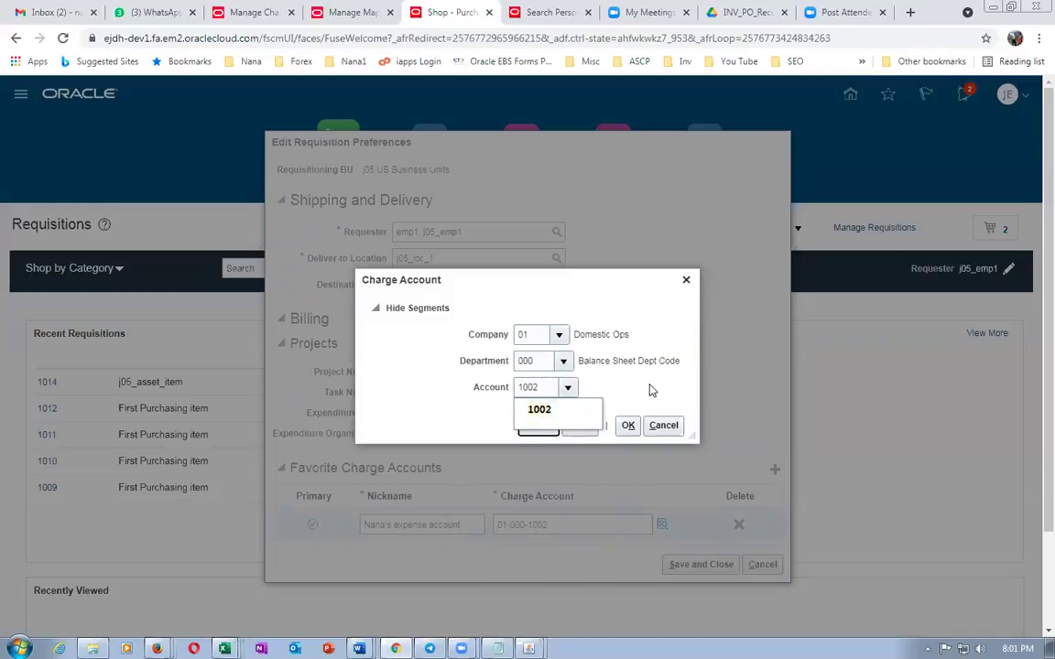
{"action": "left_click", "coordinate": [628, 426]}
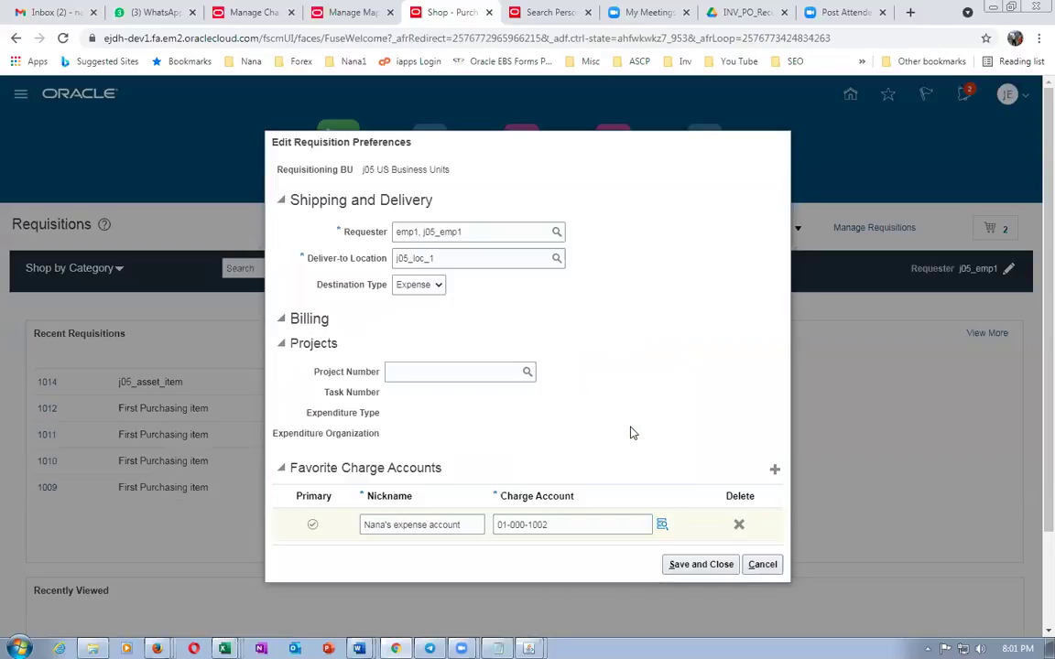
{"action": "left_click", "coordinate": [693, 566]}
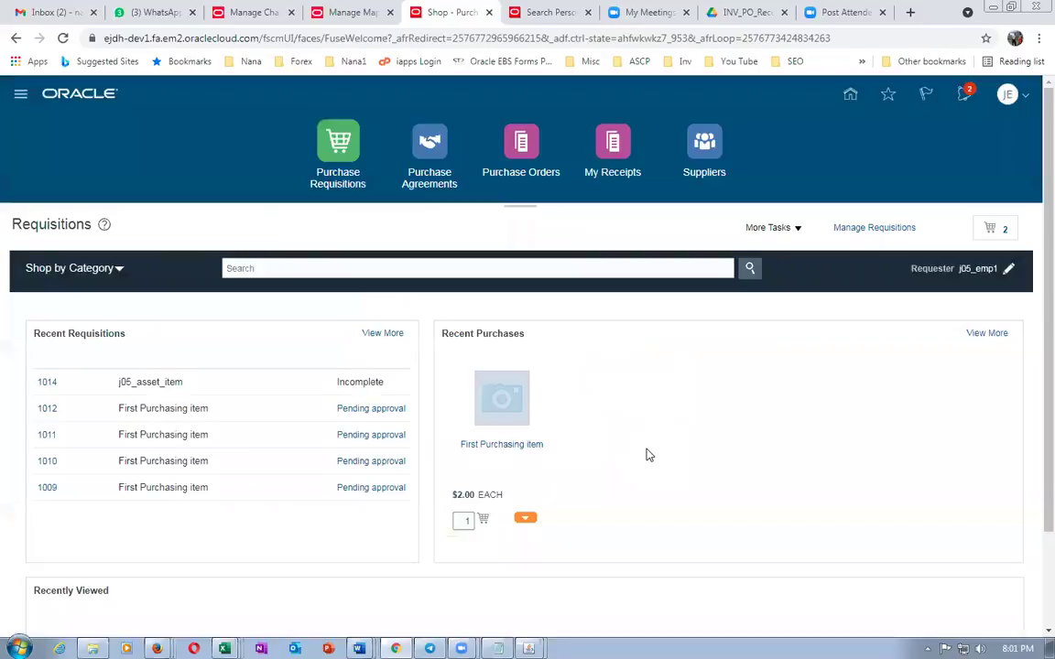
Start a new requisition line with line type Fixed Price Services
{"action": "left_click", "coordinate": [760, 229]}
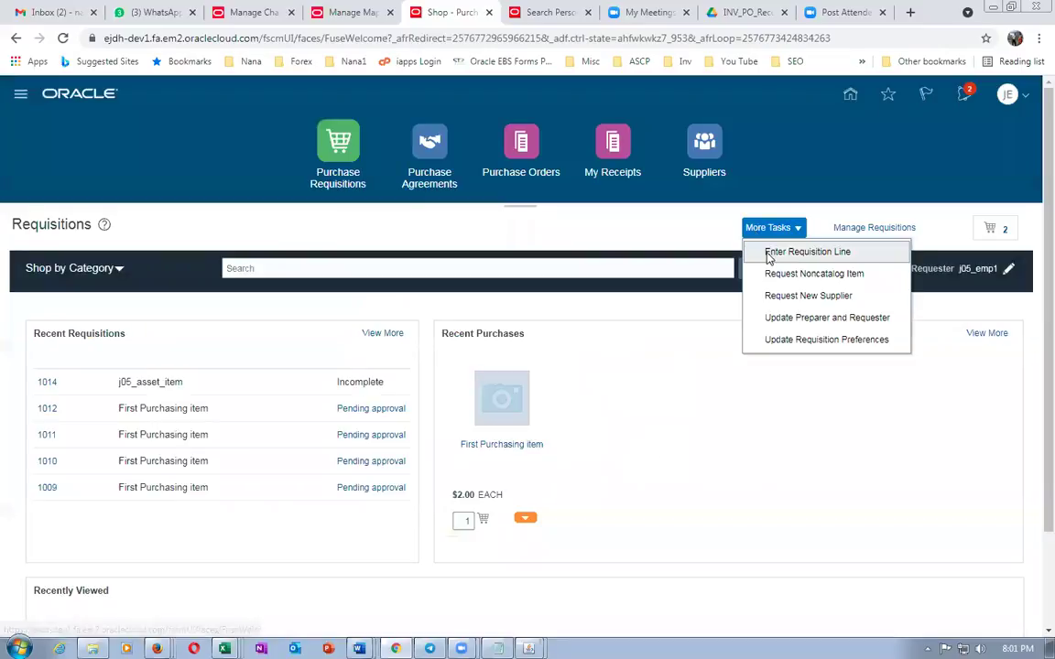
{"action": "left_click", "coordinate": [772, 251]}
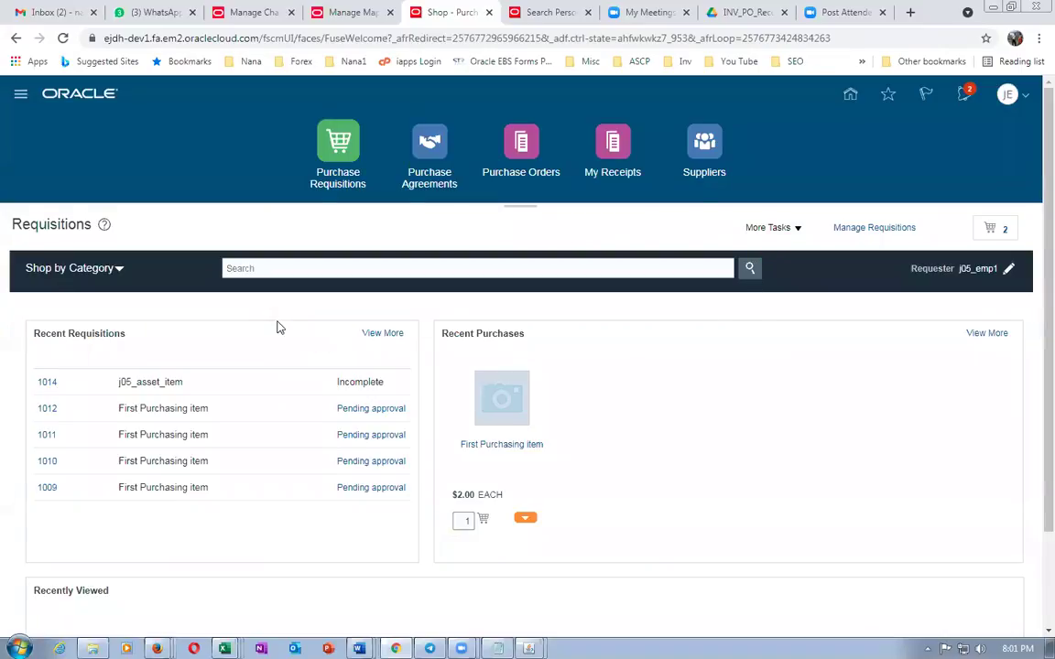
{"action": "left_click", "coordinate": [282, 278]}
{"action": "left_click", "coordinate": [277, 295]}
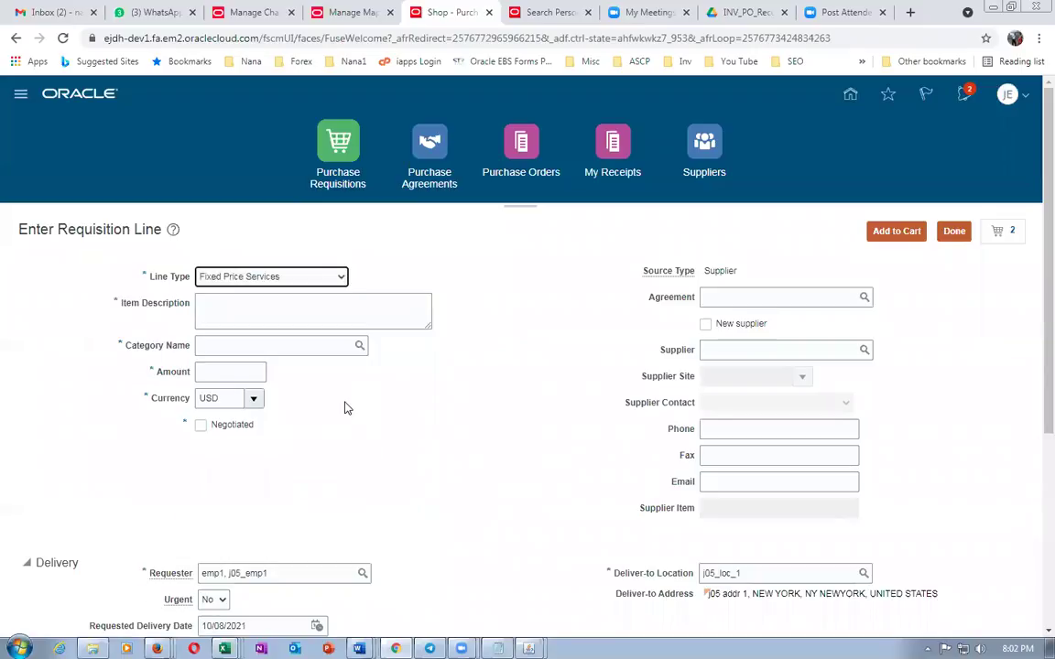
Enter description 'dfghxdf', category j05_Desktop and amount 102, then review the defaulted charge account
{"action": "left_click", "coordinate": [252, 309]}
{"action": "type", "text": "dfghxdf"}
{"action": "left_click", "coordinate": [254, 349]}
{"action": "type", "text": "j05"}
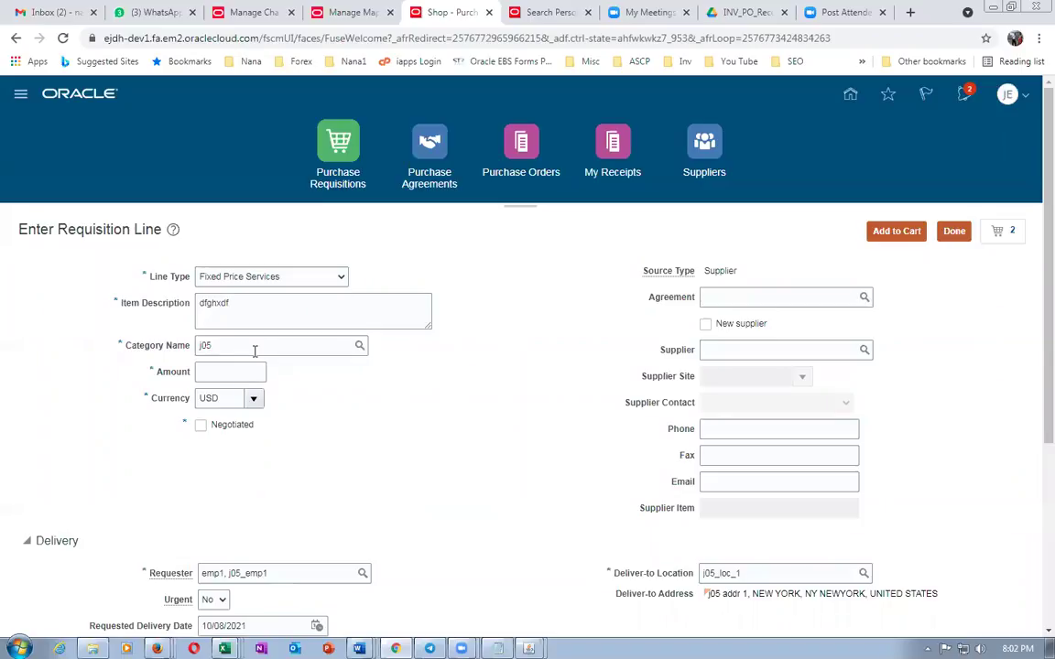
{"action": "left_click", "coordinate": [201, 366]}
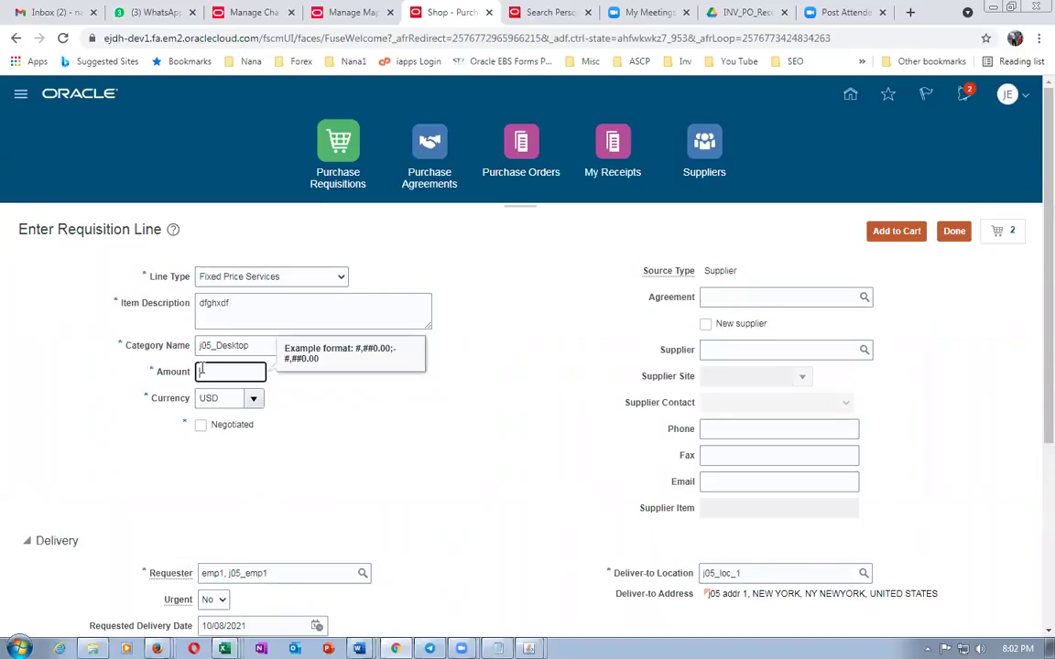
{"action": "type", "text": "102"}
{"action": "key", "text": "Tab"}
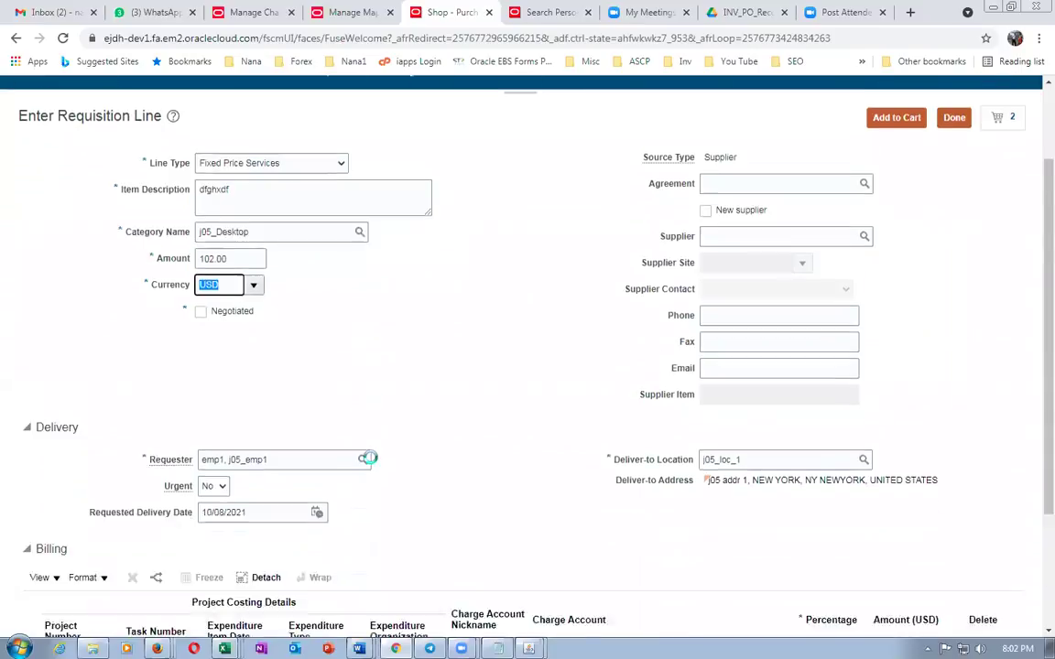
{"action": "scroll", "coordinate": [370, 465], "scroll_direction": "down", "scroll_amount": 3}
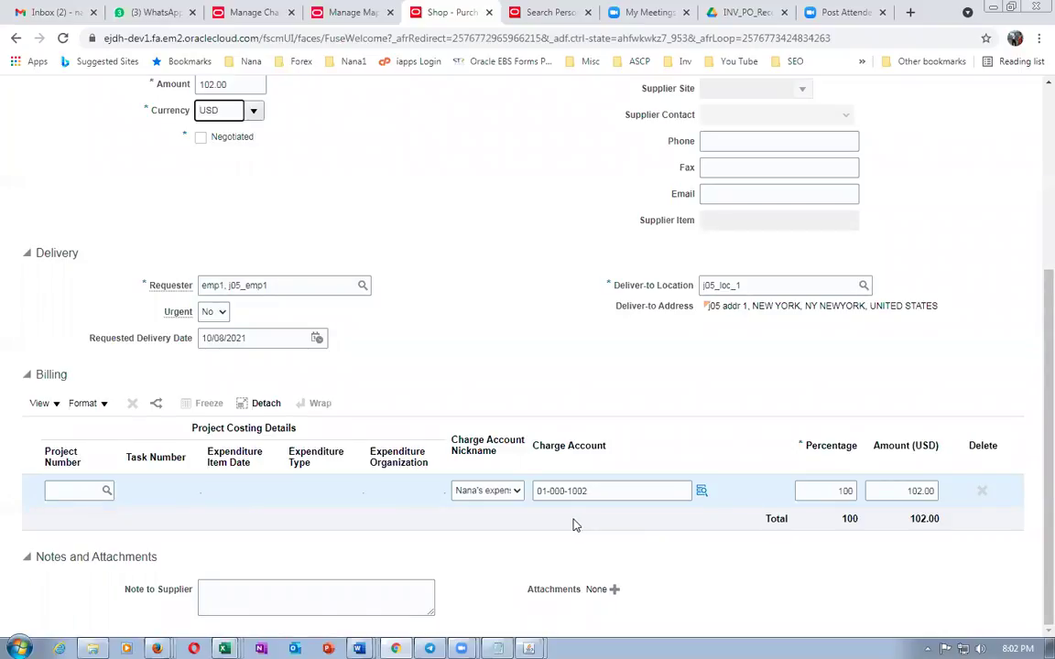
{"action": "scroll", "coordinate": [575, 522], "scroll_direction": "up", "scroll_amount": 3}
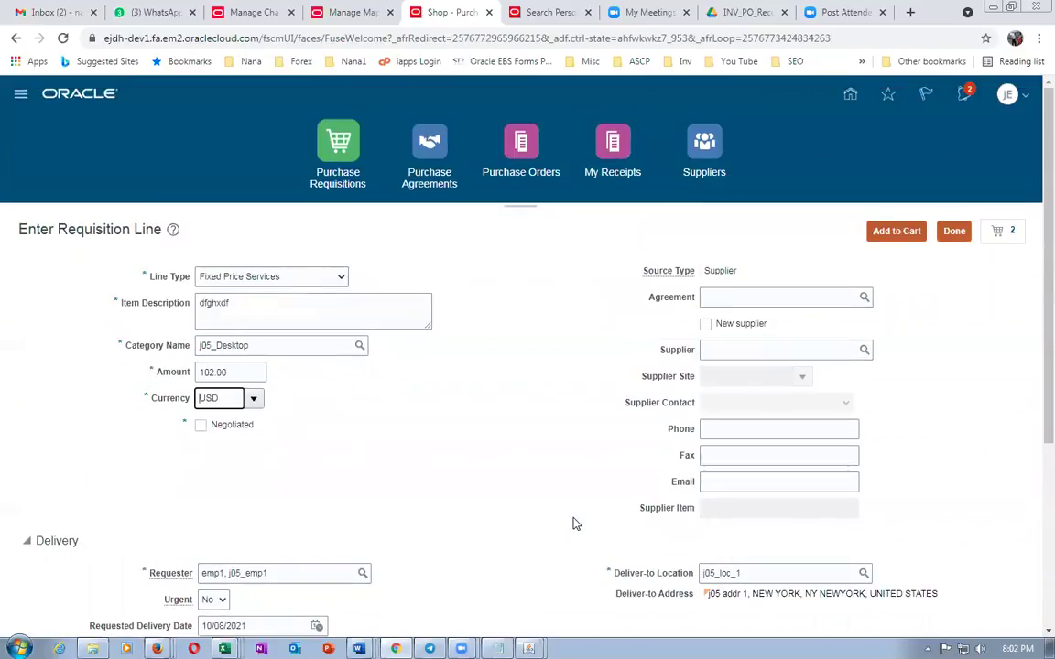
Highlight rows 7 and 8 of the Word accounting table to compare against account 1002
{"action": "key", "text": "alt+Tab"}
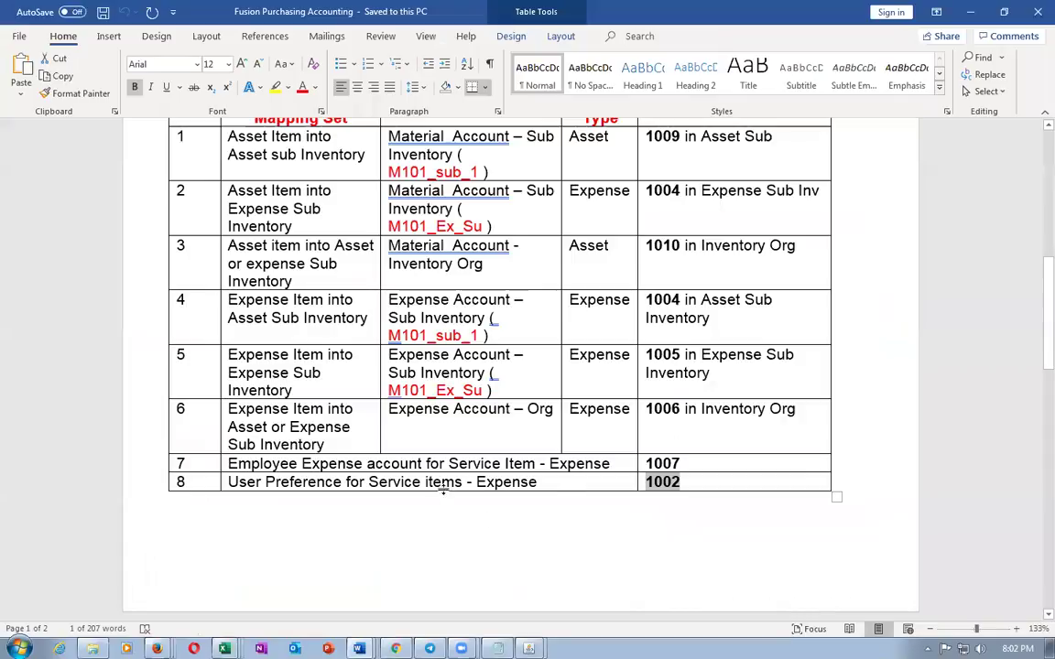
{"action": "left_click_drag", "start_coordinate": [427, 466], "coordinate": [671, 474]}
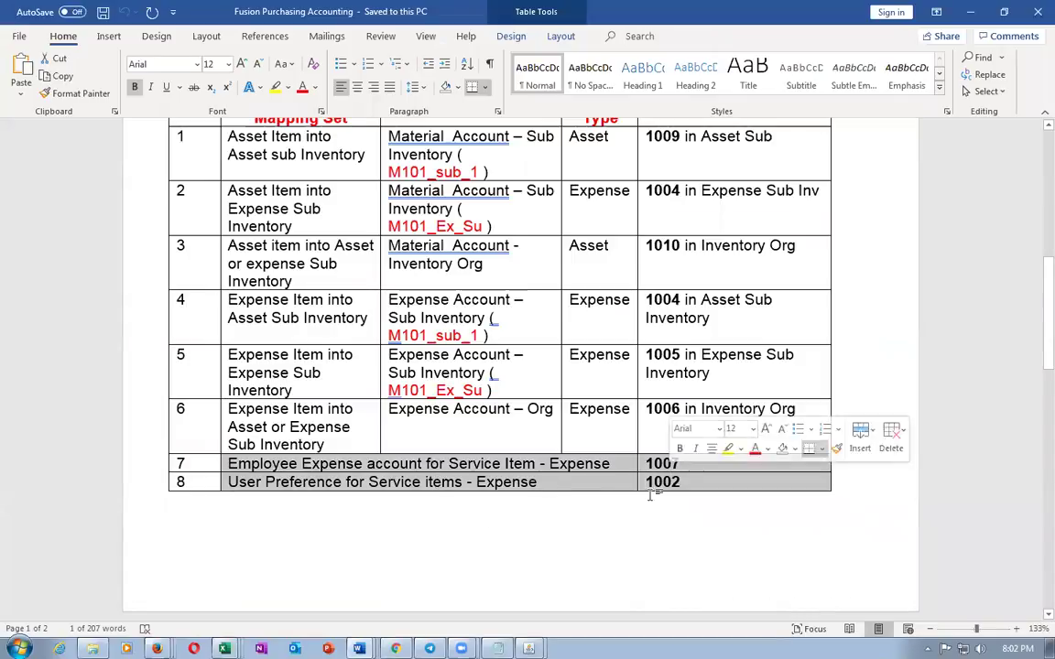
{"action": "left_click", "coordinate": [524, 531]}
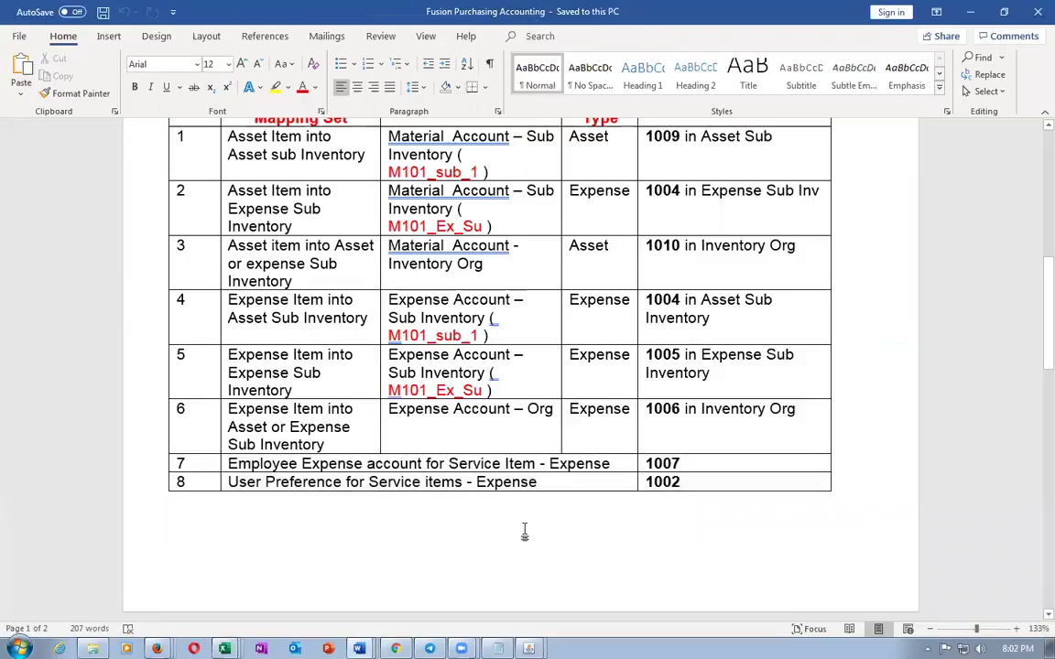
{"action": "left_click_drag", "start_coordinate": [365, 463], "coordinate": [689, 482]}
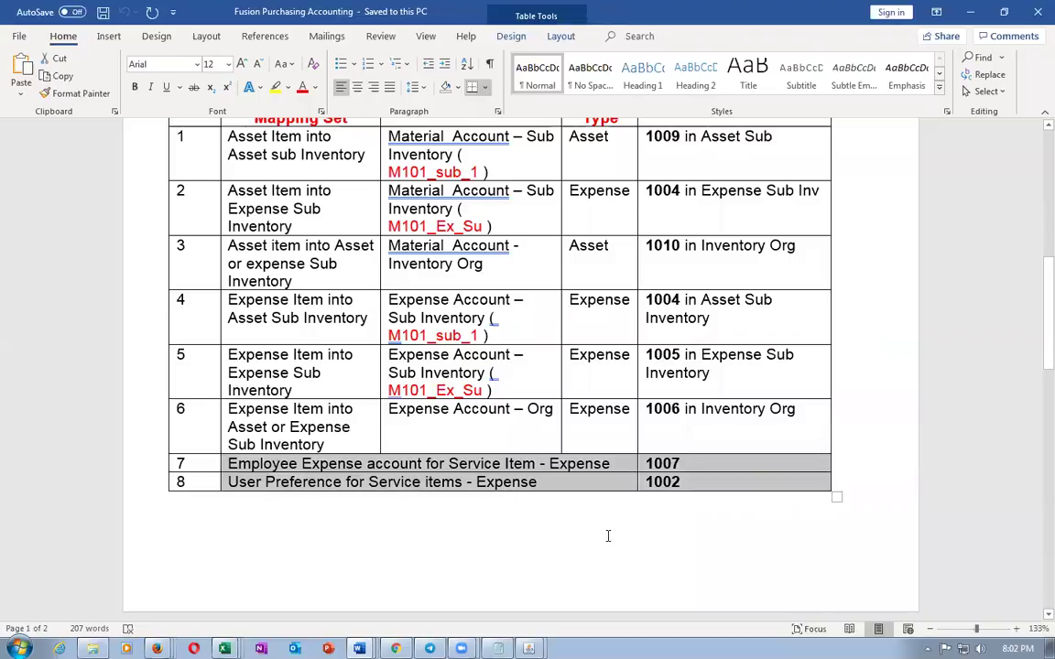
Review the key flexfield Account segment and the Cost Management mapping sets across browser tabs
{"action": "left_click", "coordinate": [396, 648]}
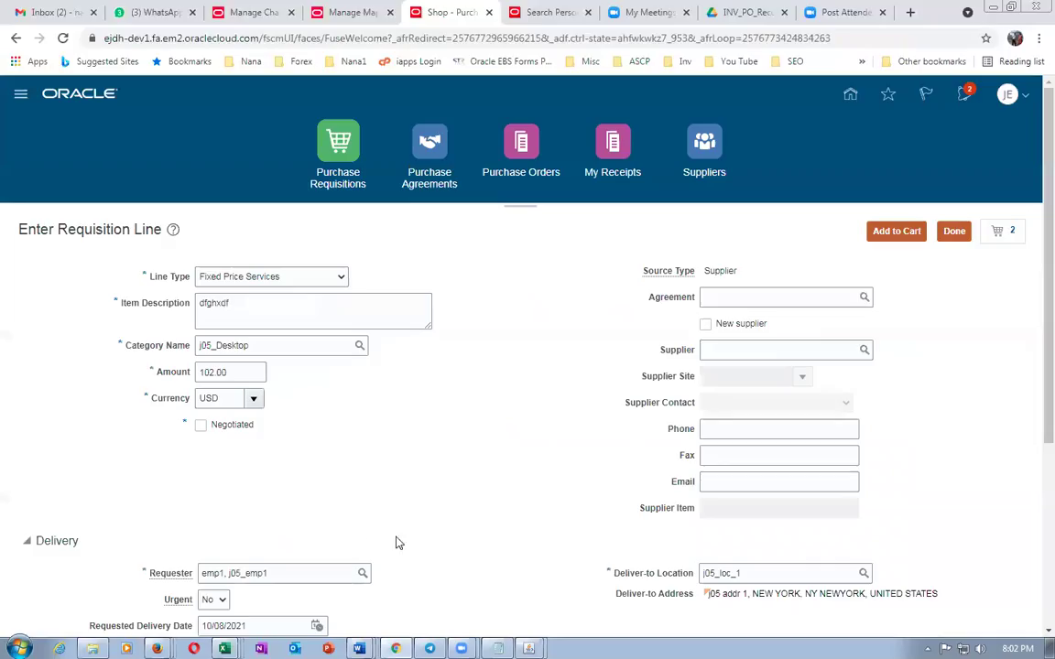
{"action": "left_click", "coordinate": [239, 13]}
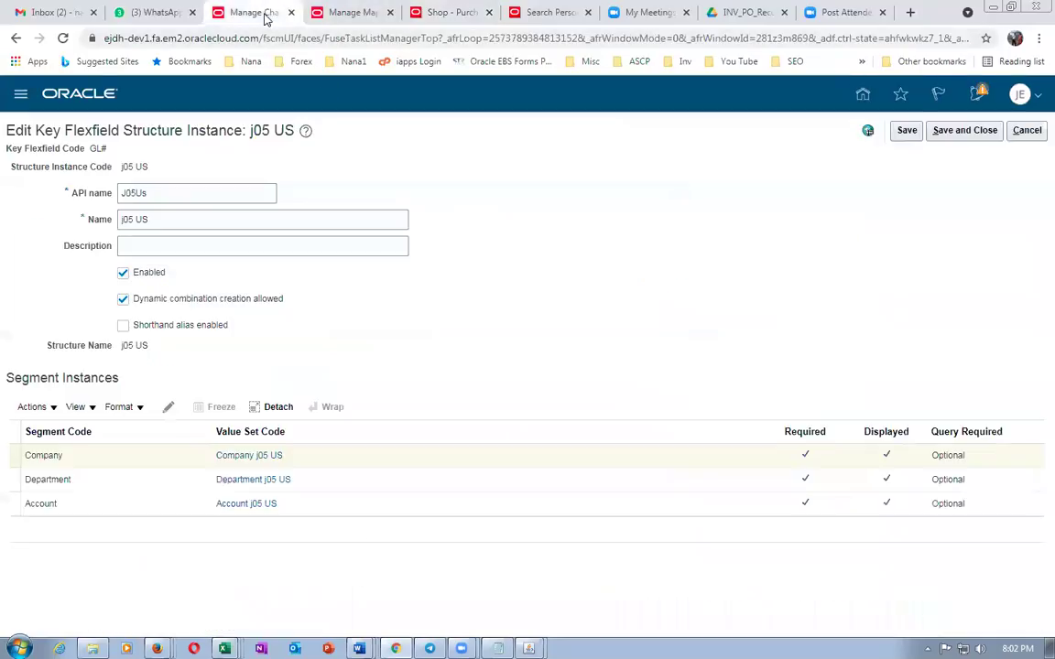
{"action": "left_click", "coordinate": [13, 504]}
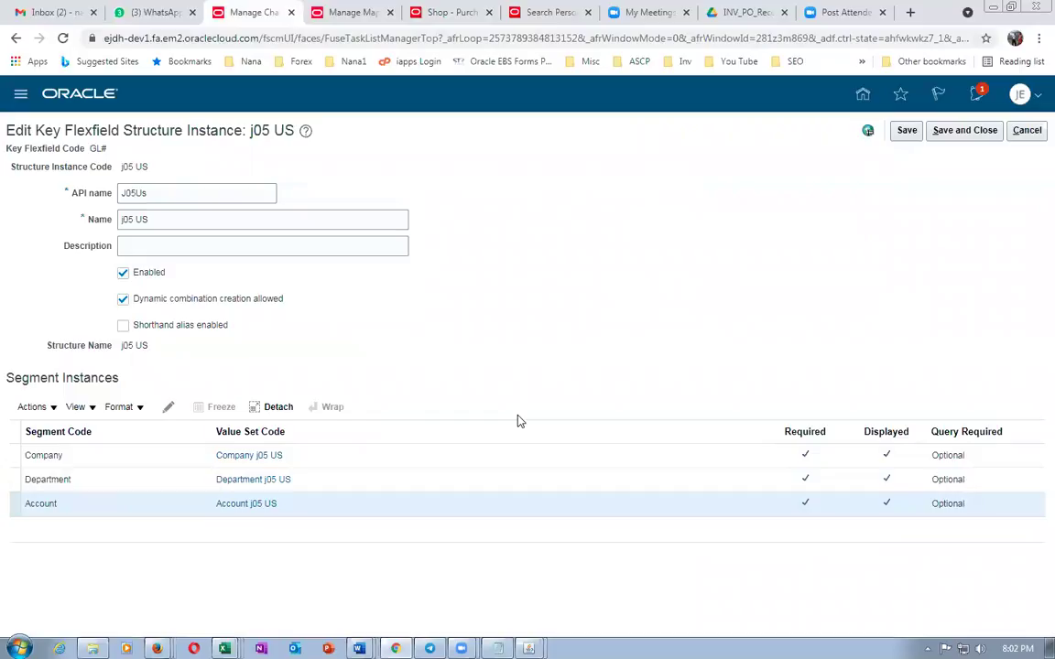
{"action": "left_click", "coordinate": [321, 13]}
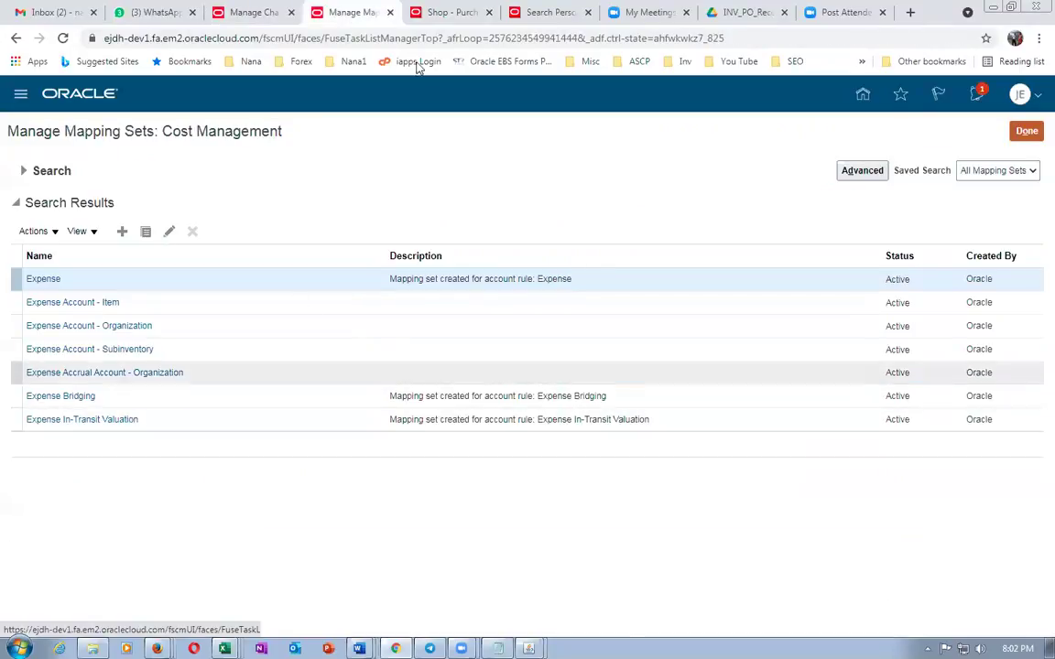
{"action": "left_click", "coordinate": [414, 12]}
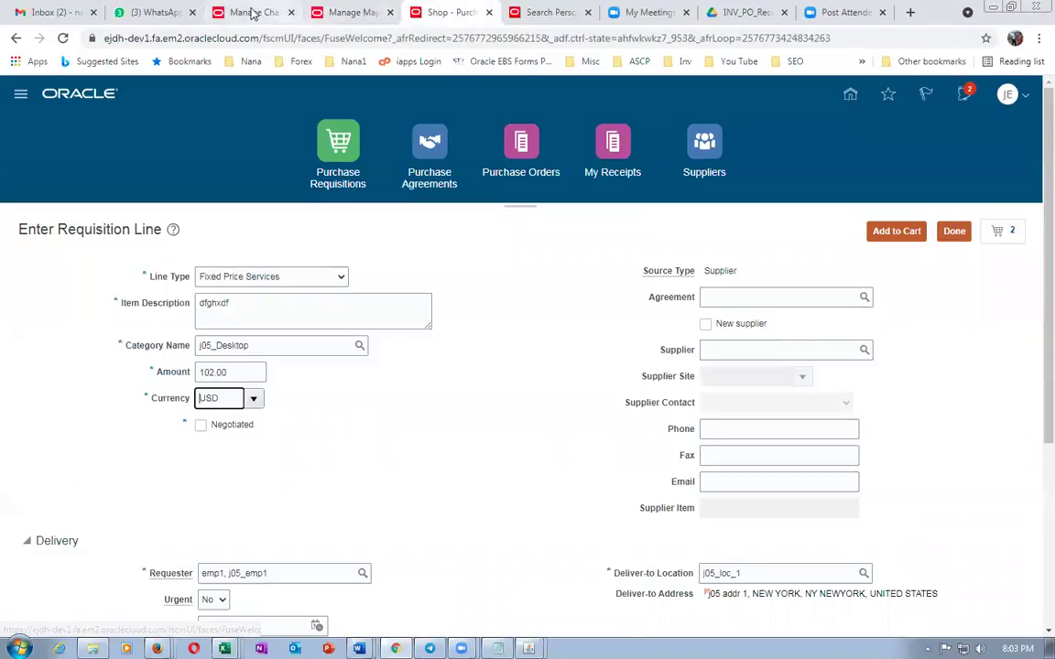
{"action": "left_click", "coordinate": [253, 12]}
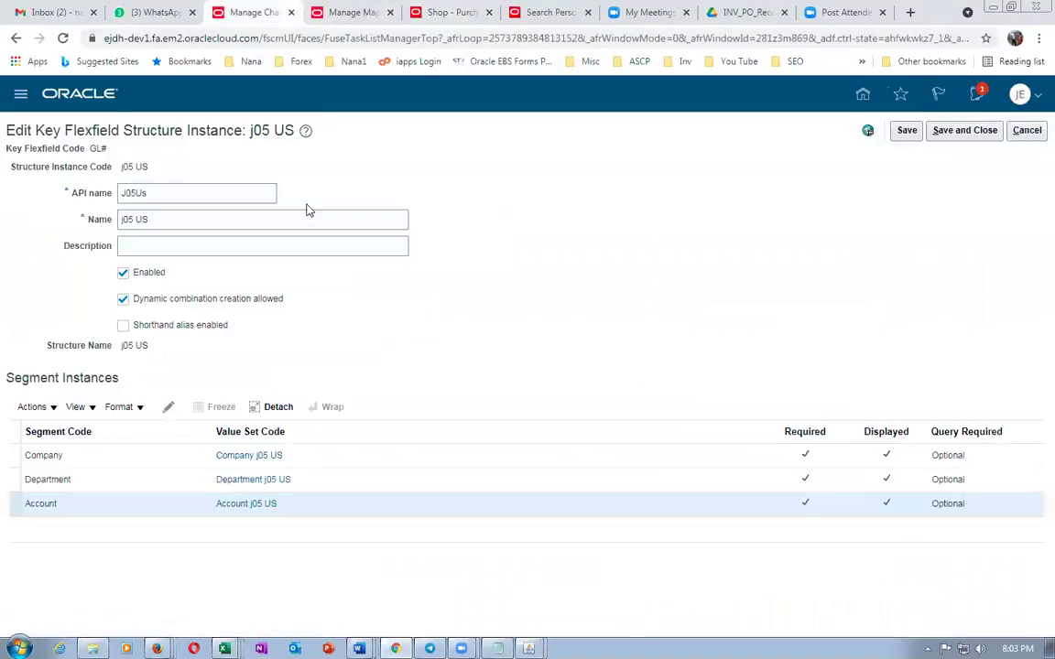
Cancel the j05 US structure instance edits and change the setup task search to man%
{"action": "left_click", "coordinate": [1027, 131]}
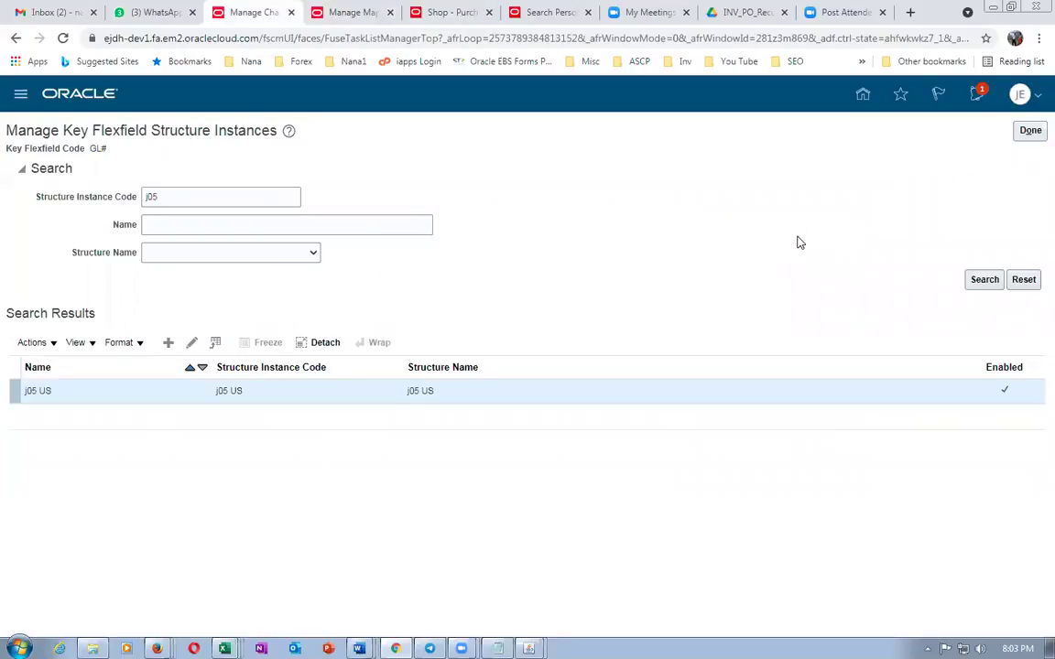
{"action": "left_click", "coordinate": [1030, 130]}
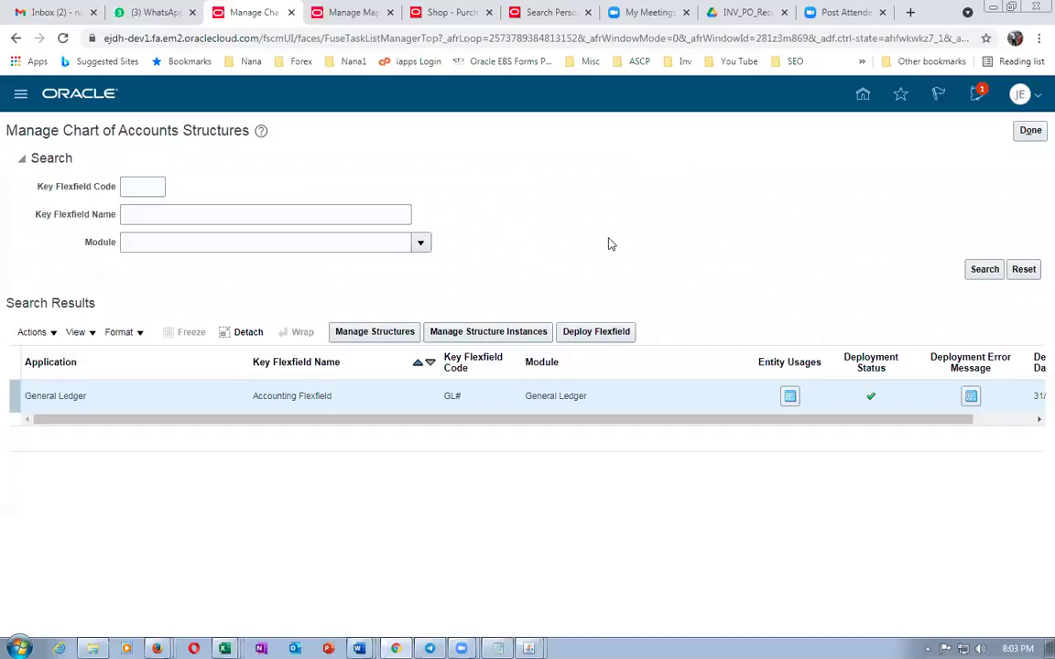
{"action": "left_click", "coordinate": [1030, 131]}
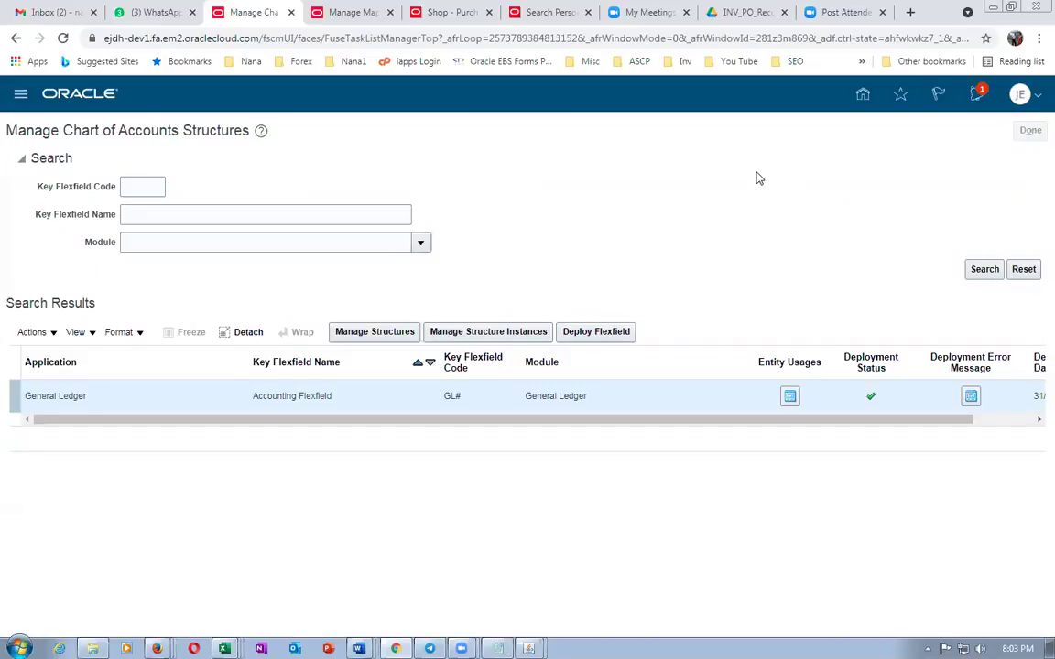
{"action": "left_click_drag", "start_coordinate": [321, 164], "coordinate": [203, 163]}
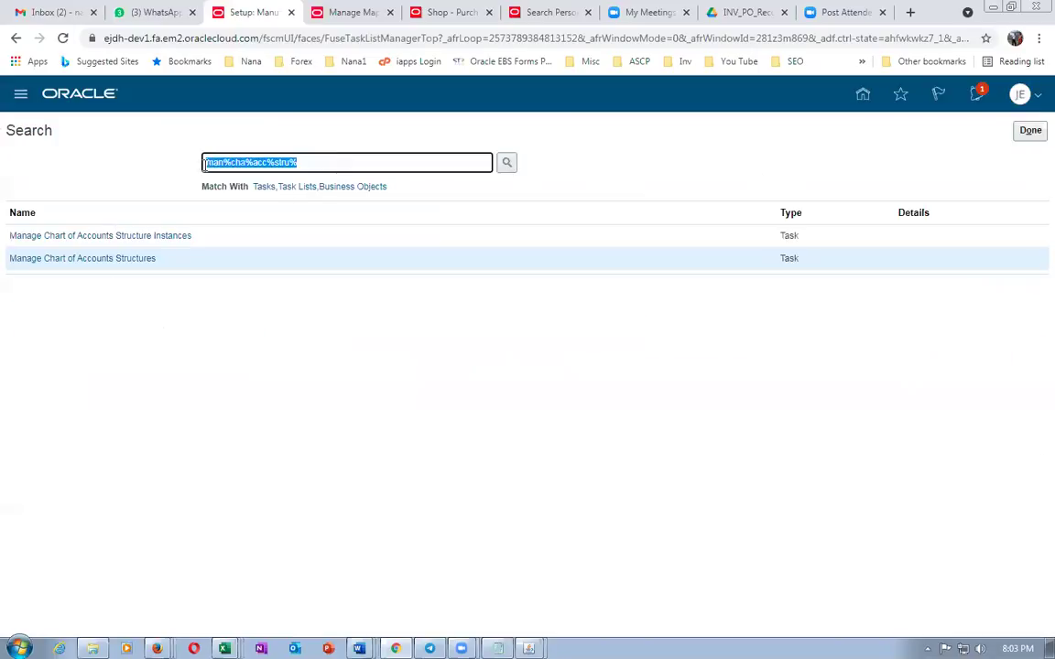
{"action": "type", "text": "man%"}
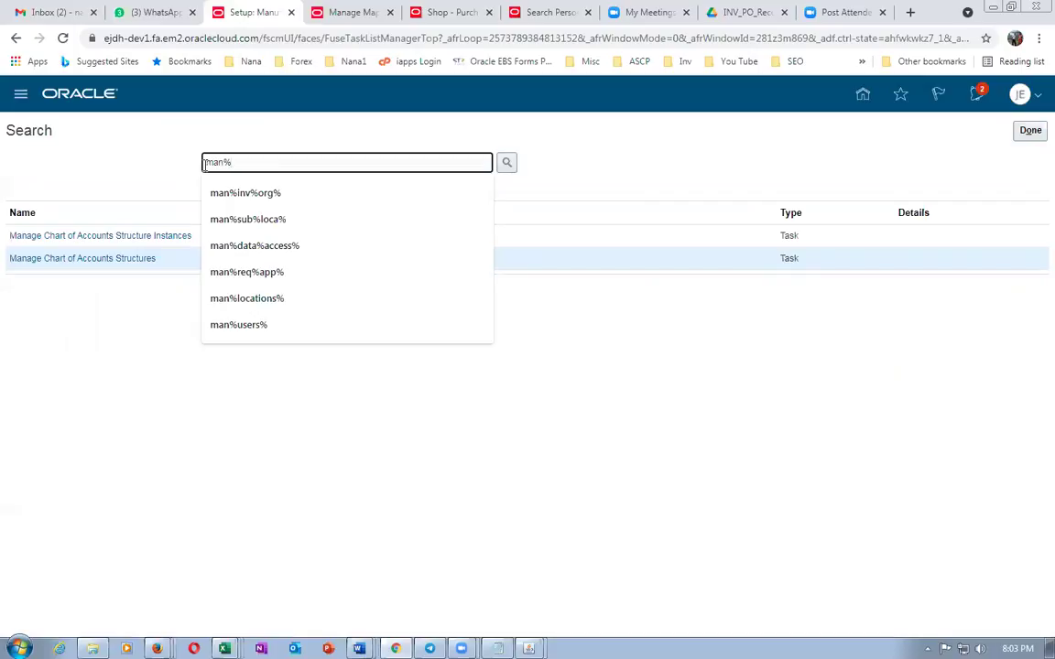
In the E-Business Suite Navigator, select Organization Items under Items
{"action": "left_click", "coordinate": [528, 648]}
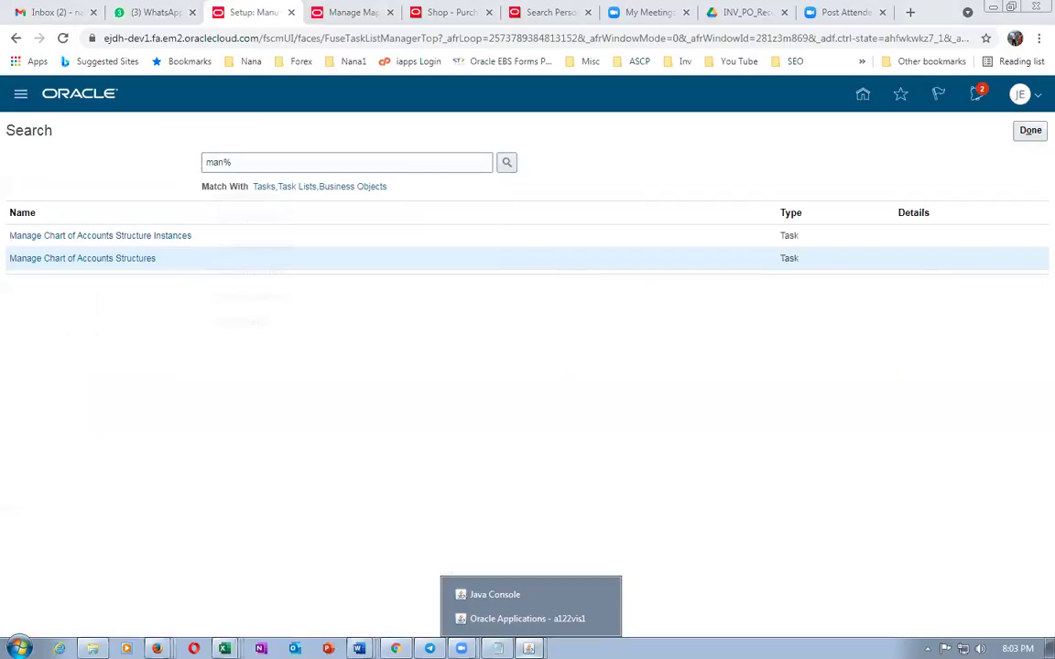
{"action": "left_click", "coordinate": [517, 619]}
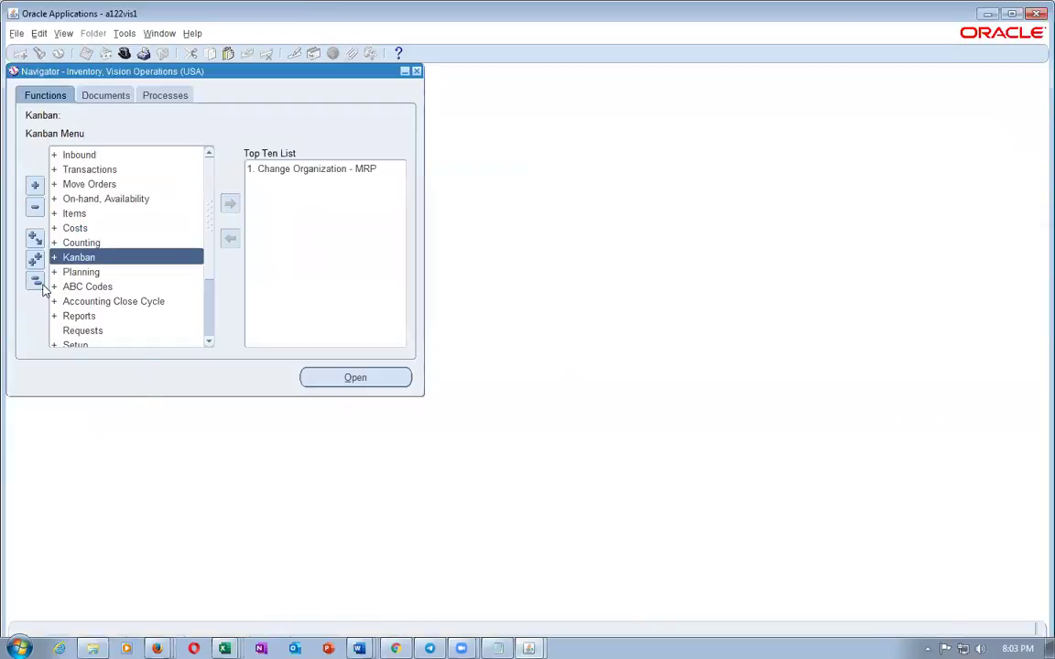
{"action": "left_click", "coordinate": [35, 280]}
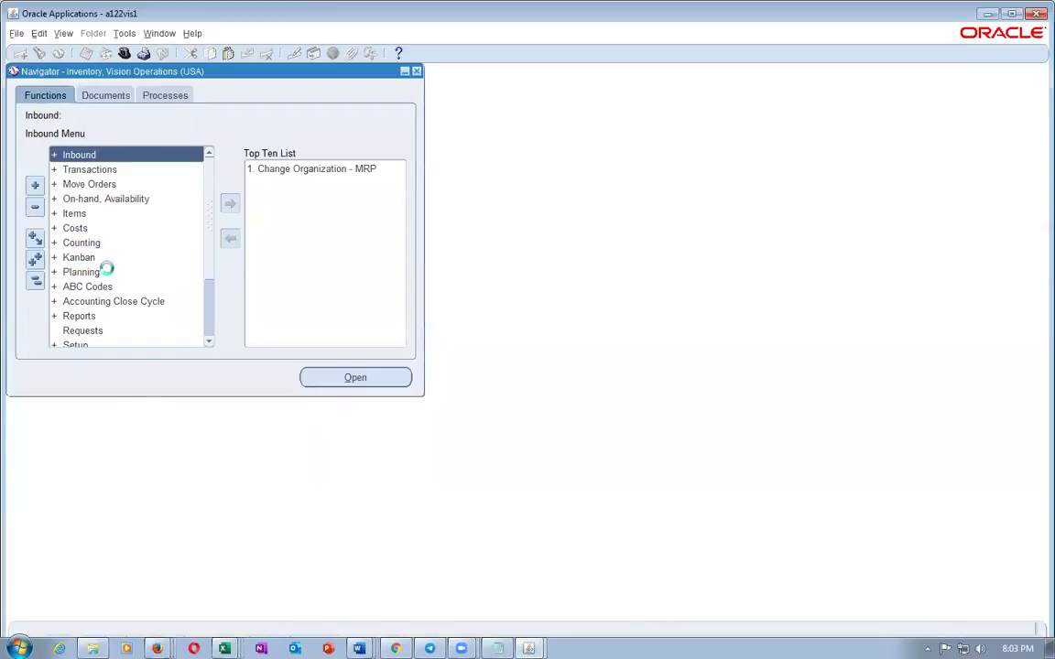
{"action": "left_click", "coordinate": [117, 213]}
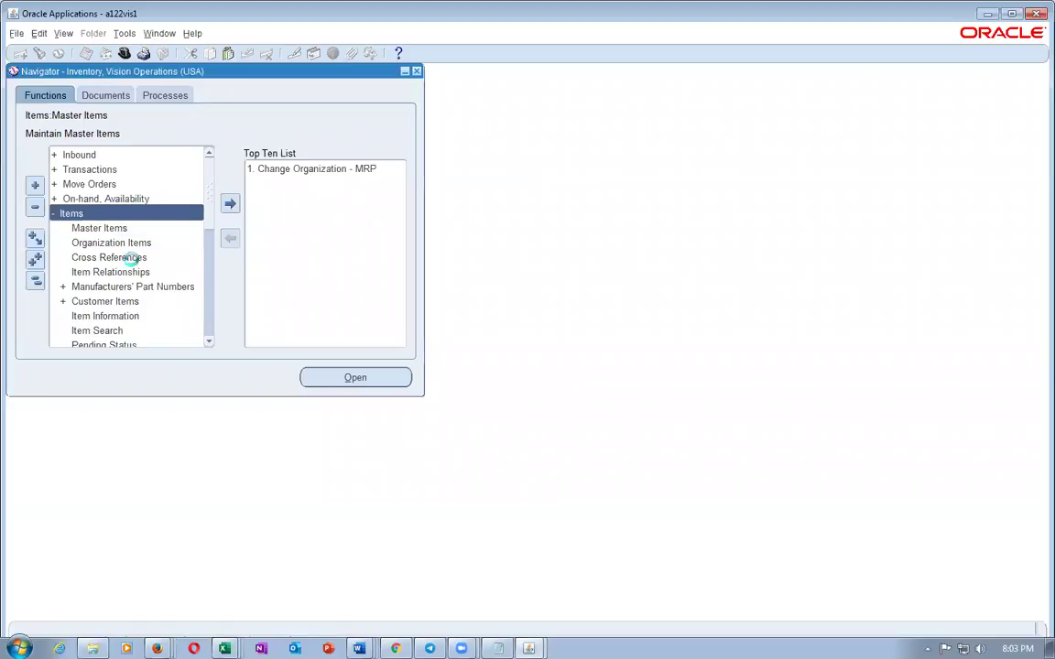
{"action": "left_click", "coordinate": [137, 243]}
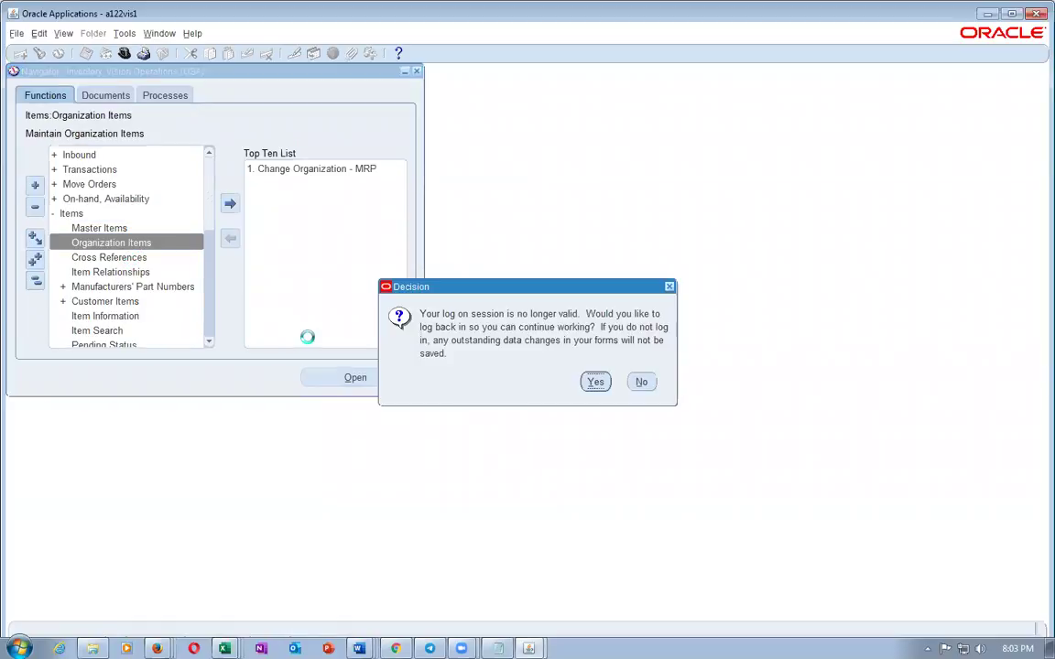
Agree to log back in to the expired session and confirm the follow-up note
{"action": "left_click", "coordinate": [594, 382]}
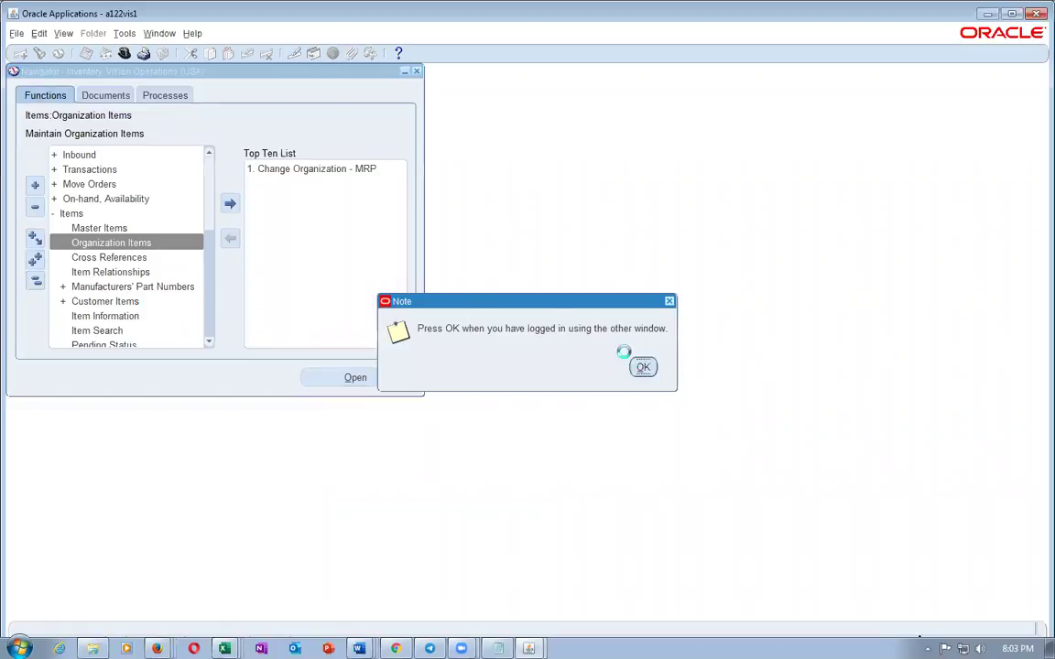
{"action": "left_click", "coordinate": [642, 367]}
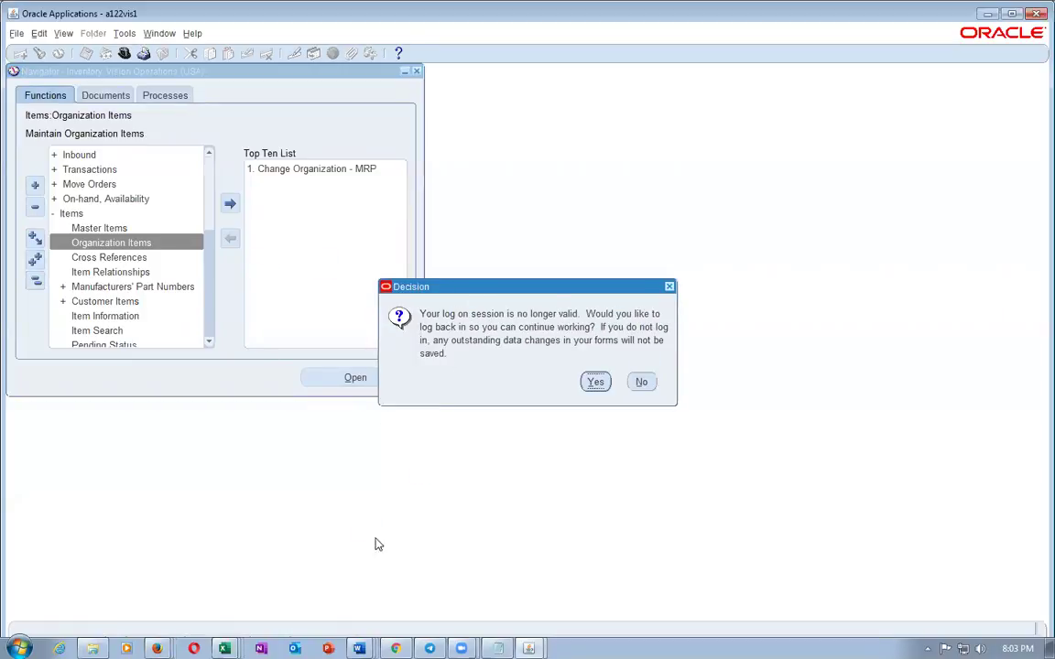
{"action": "left_click", "coordinate": [156, 648]}
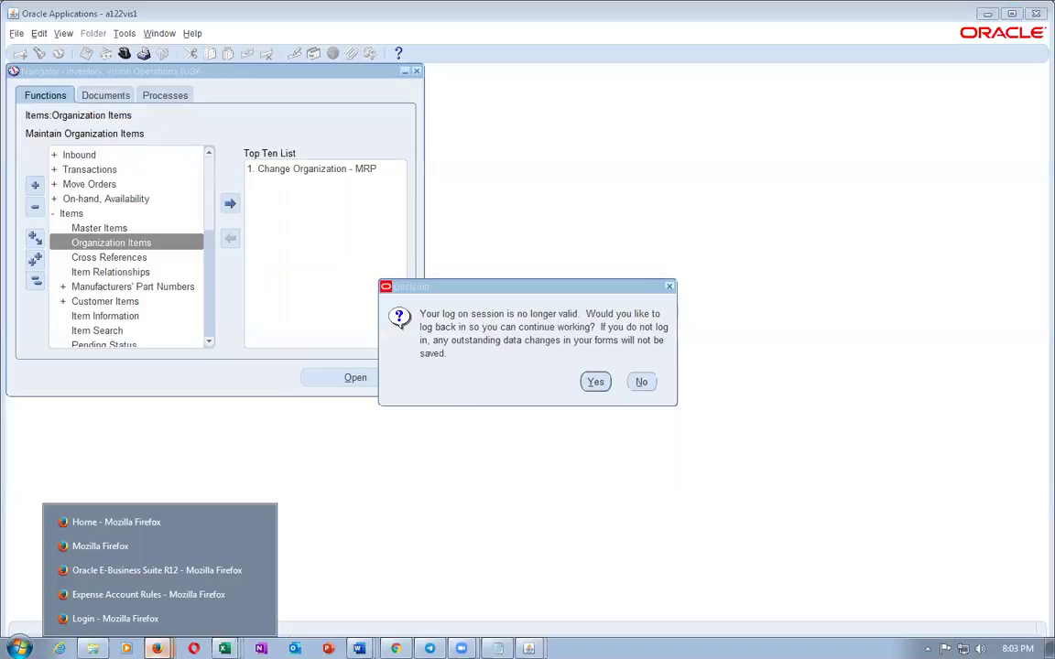
Bring the Oracle E-Business Suite login page to the front
{"action": "left_click", "coordinate": [134, 524]}
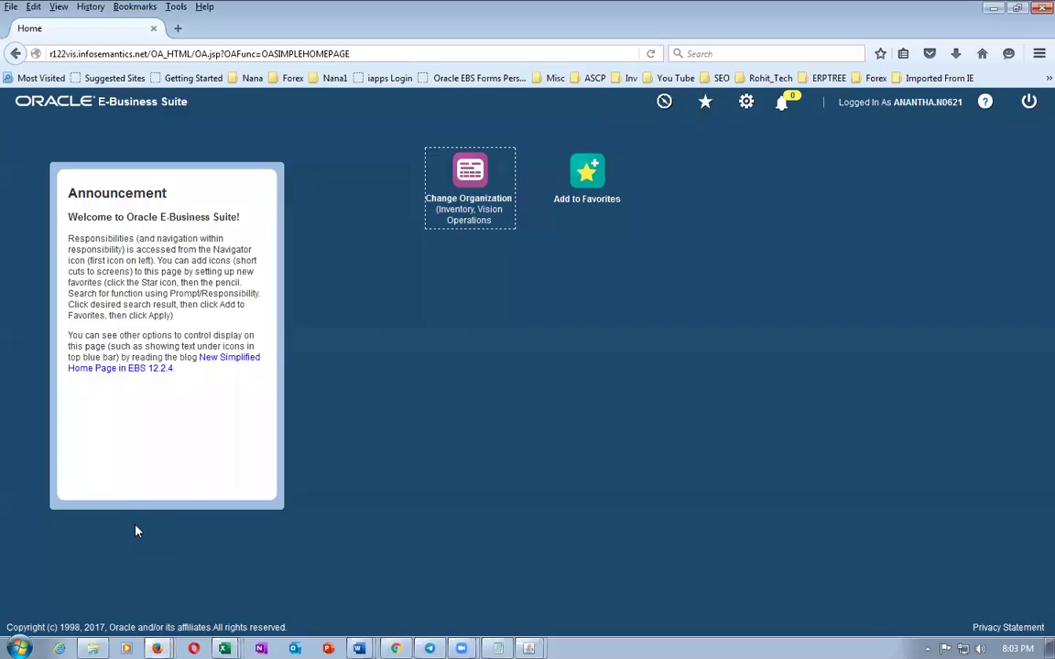
{"action": "left_click", "coordinate": [157, 648]}
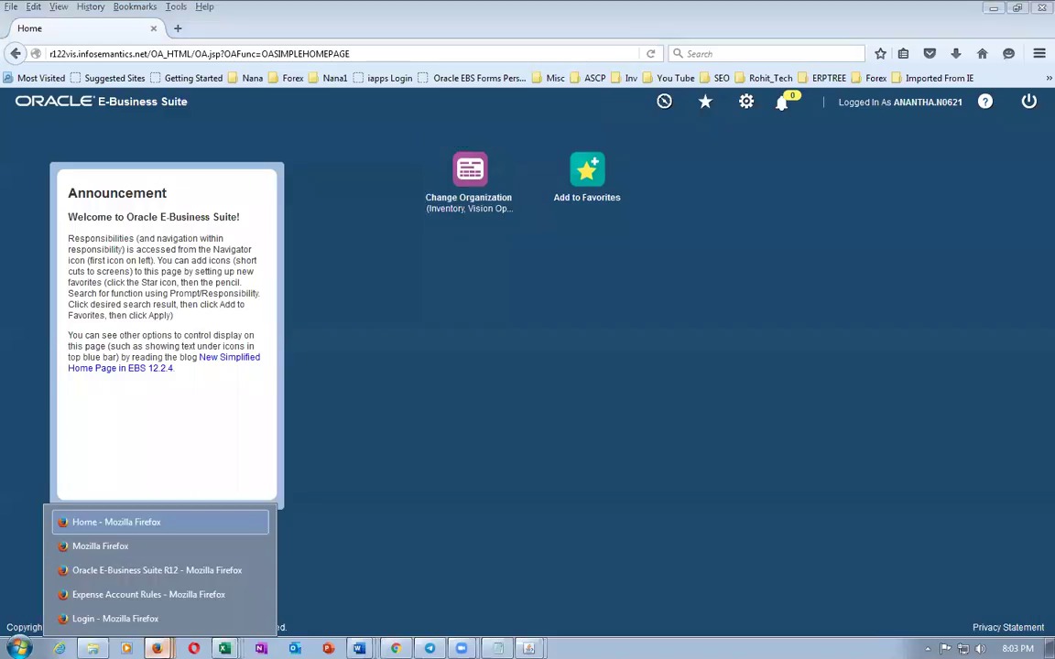
{"action": "left_click", "coordinate": [101, 545]}
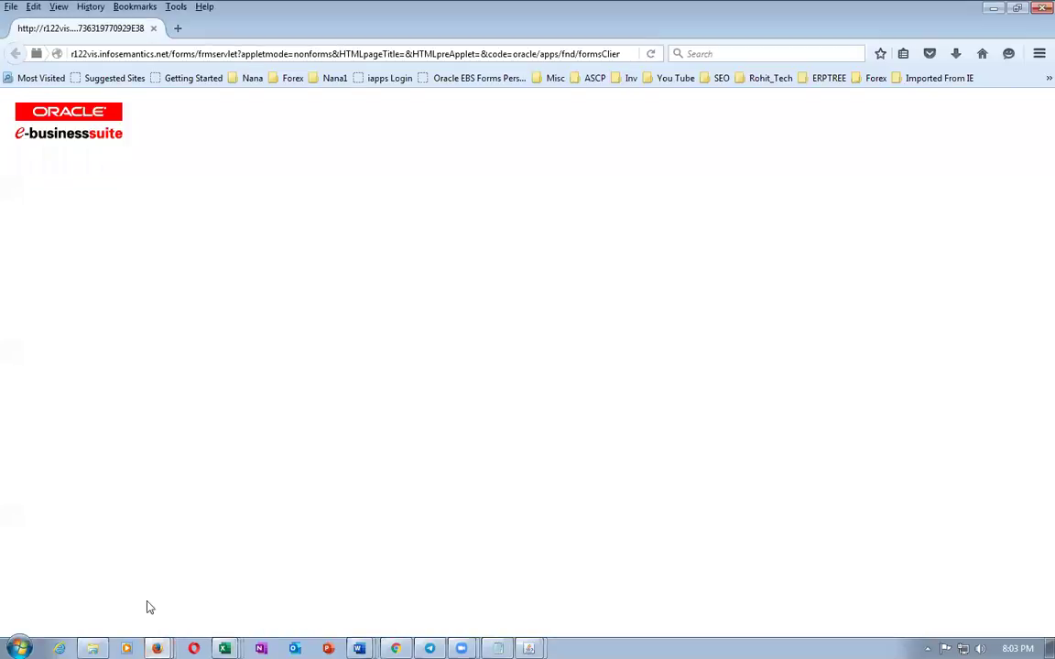
{"action": "mouse_move", "coordinate": [157, 649]}
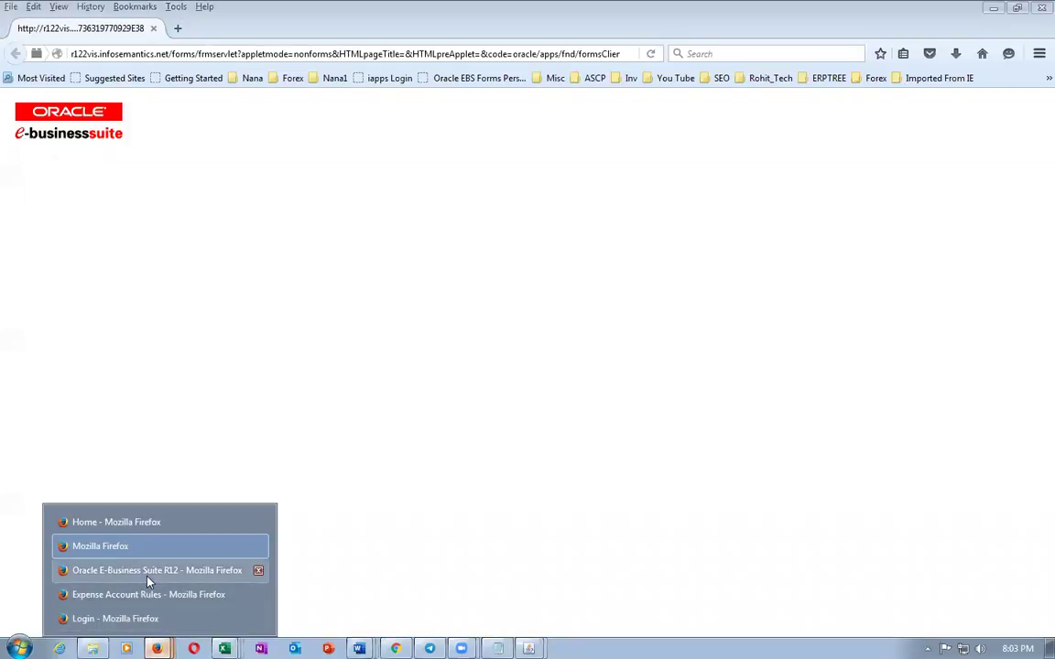
{"action": "left_click", "coordinate": [142, 619]}
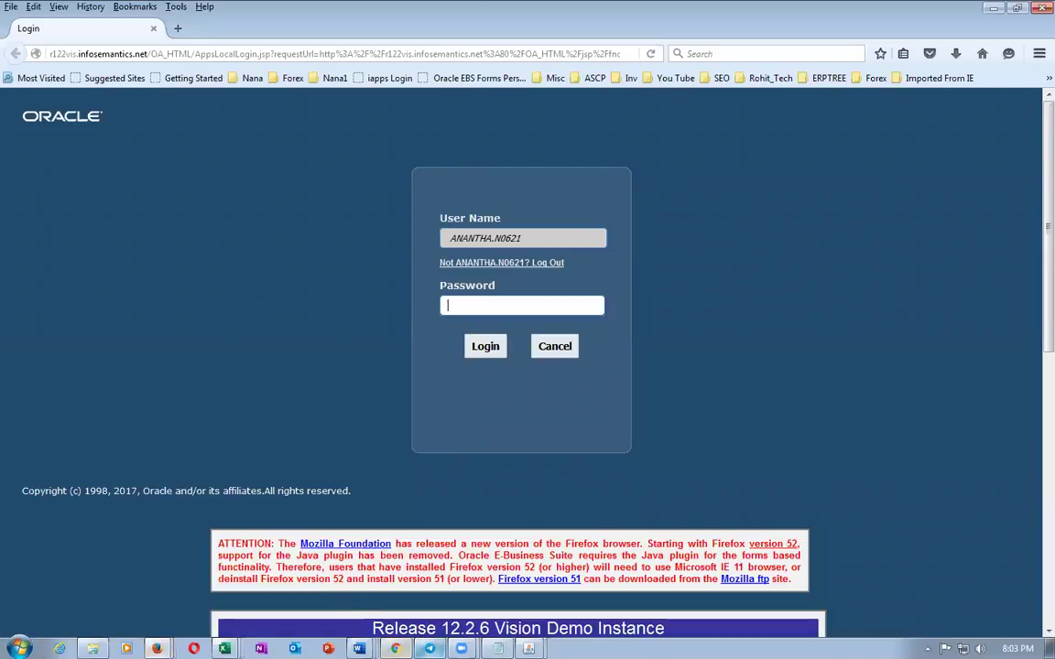
Paste the account password from the chat into the login page, submit it, and return to Forms
{"action": "key", "text": "alt+Tab"}
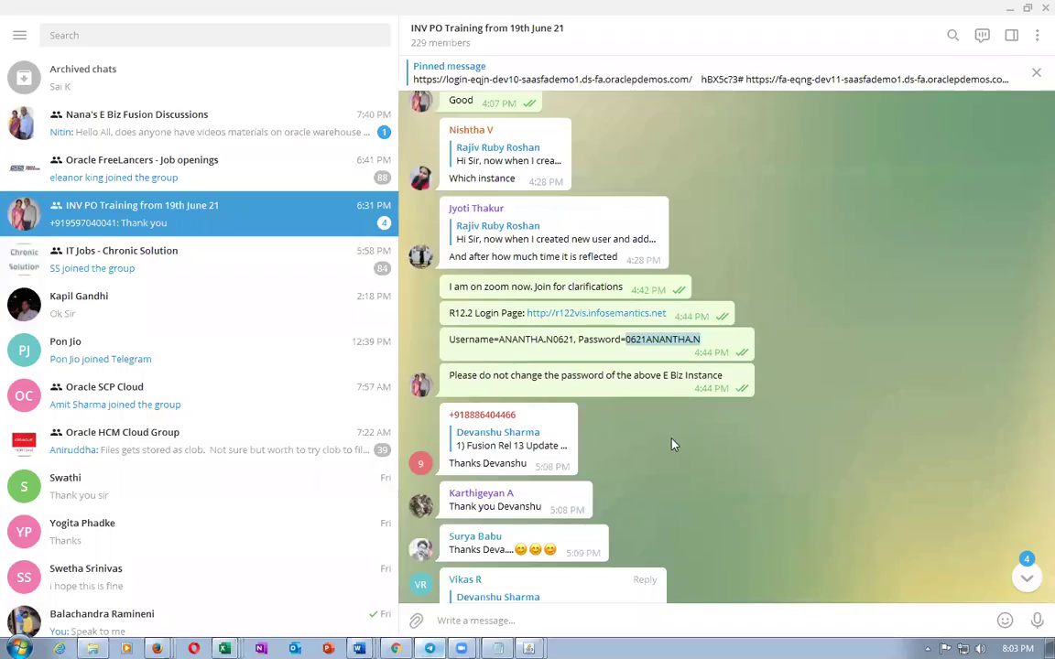
{"action": "key", "text": "alt+Tab"}
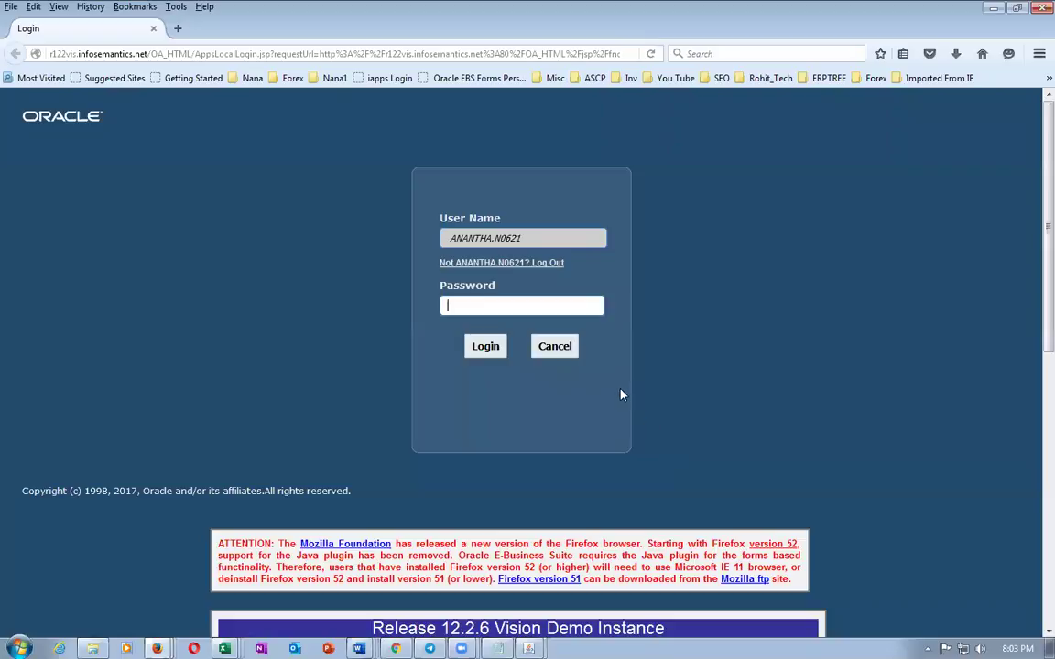
{"action": "key", "text": "ctrl+v"}
{"action": "left_click", "coordinate": [485, 346]}
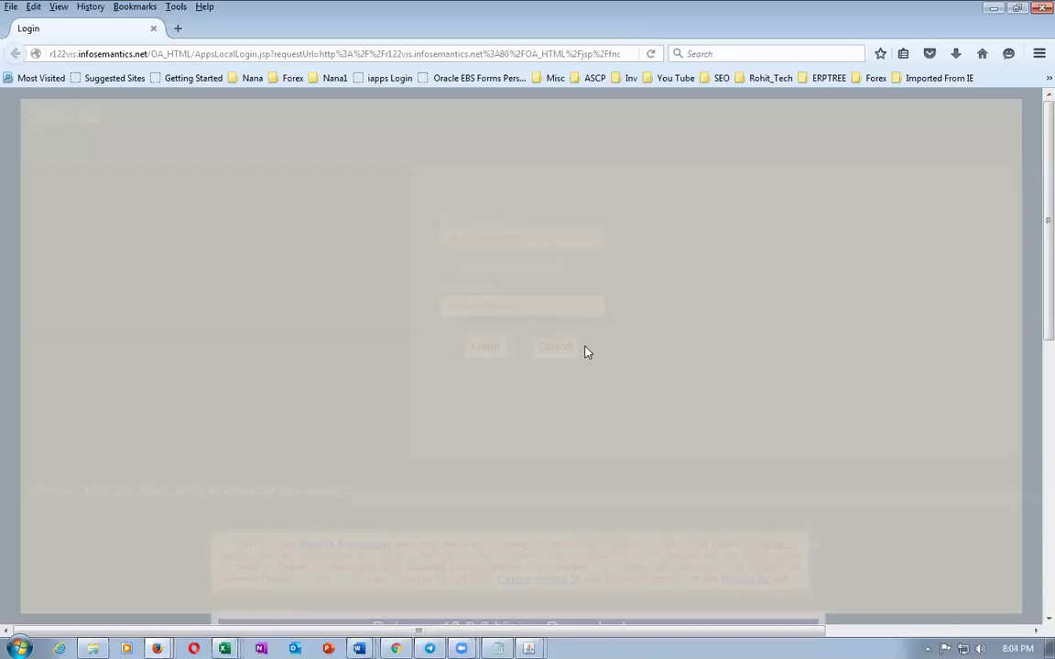
{"action": "key", "text": "alt+Tab"}
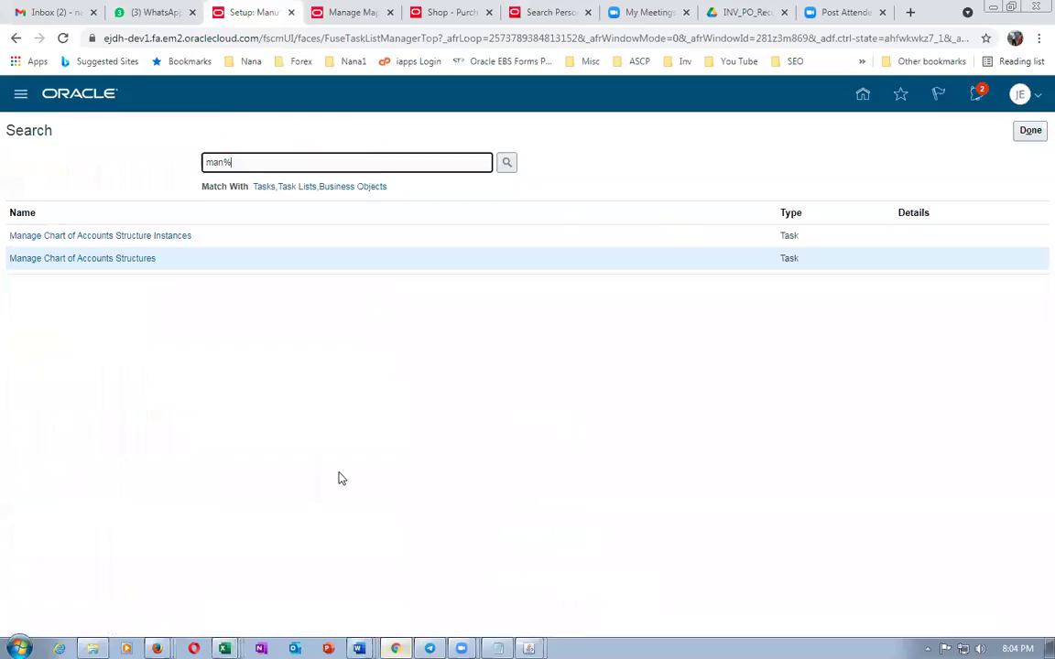
{"action": "left_click", "coordinate": [395, 649]}
{"action": "mouse_move", "coordinate": [157, 648]}
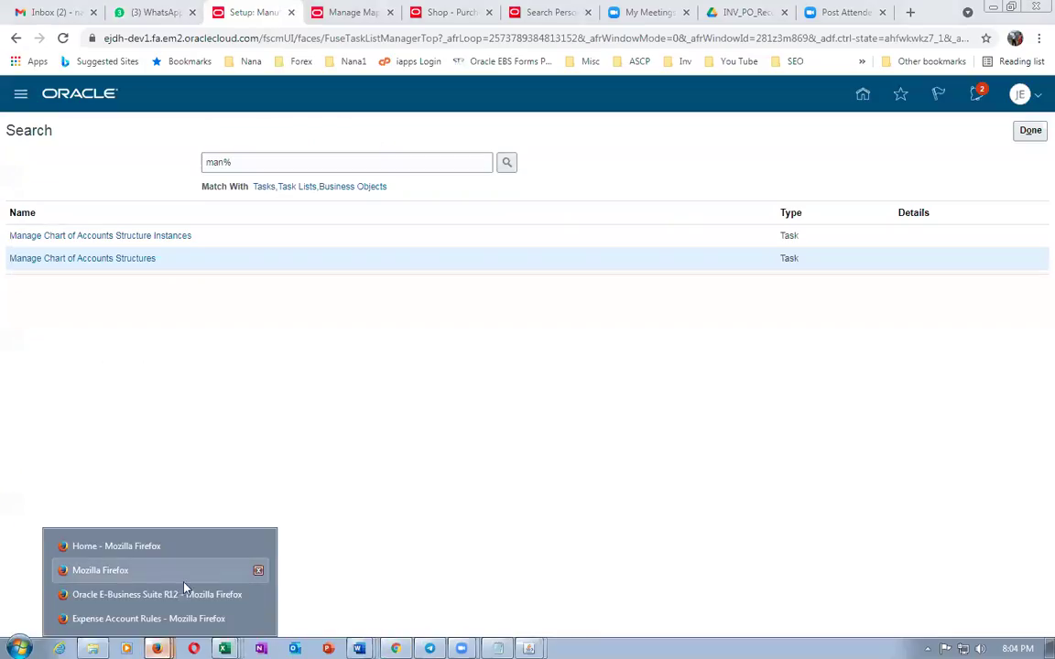
{"action": "left_click", "coordinate": [144, 549]}
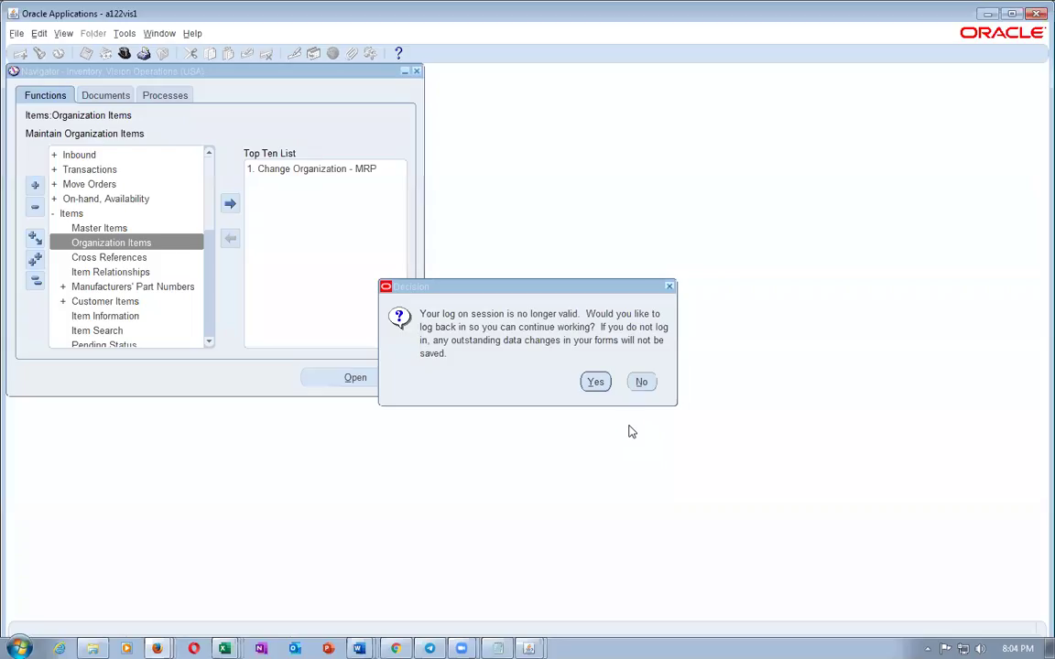
Log back in and find item j05_expense_item in Organization Items
{"action": "left_click", "coordinate": [596, 383]}
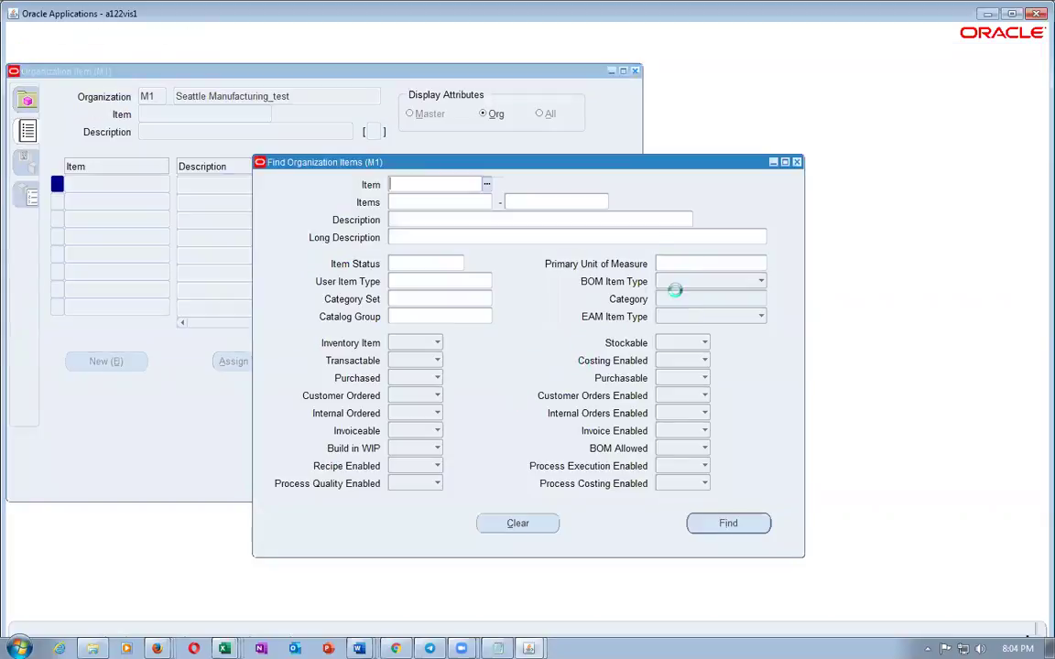
{"action": "type", "text": "j05"}
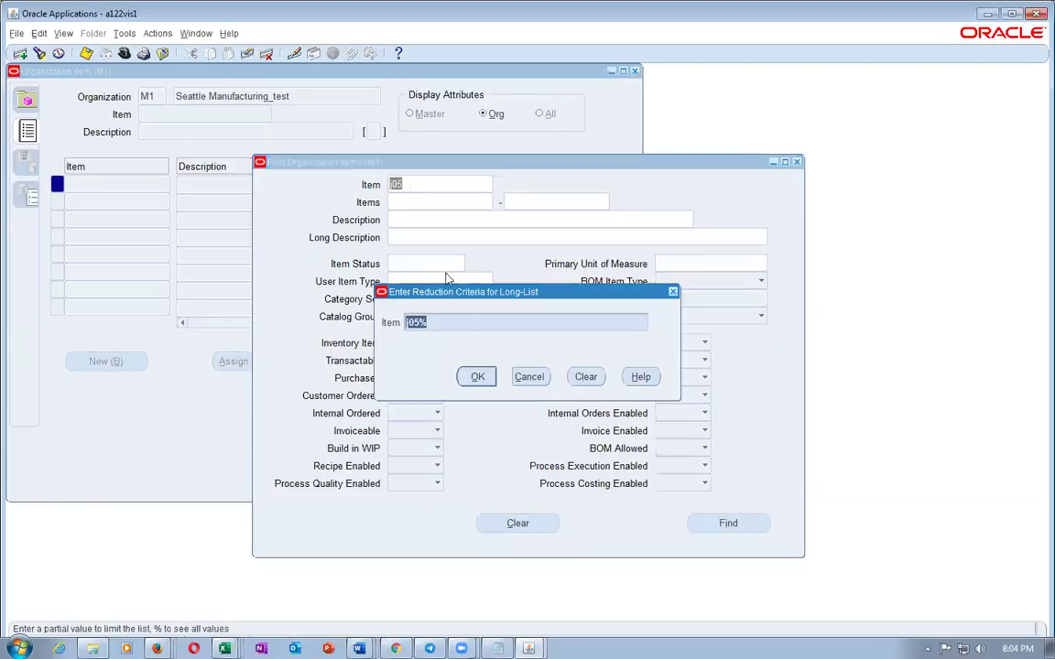
{"action": "left_click", "coordinate": [476, 377]}
{"action": "left_click", "coordinate": [157, 294]}
{"action": "left_click", "coordinate": [217, 327]}
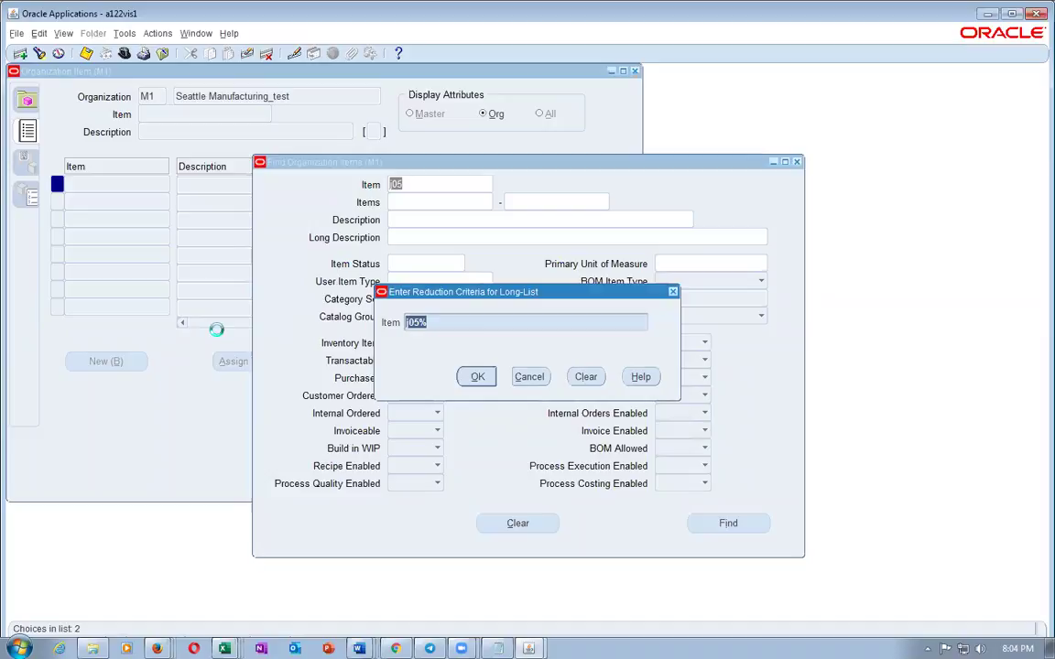
{"action": "left_click", "coordinate": [736, 524]}
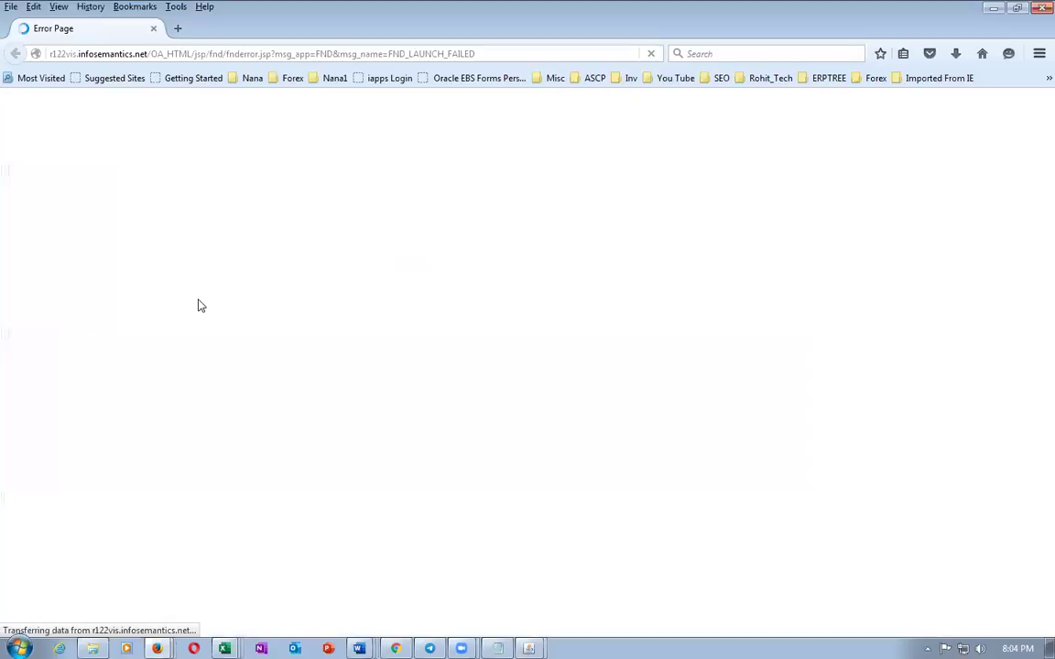
{"action": "left_click", "coordinate": [153, 30]}
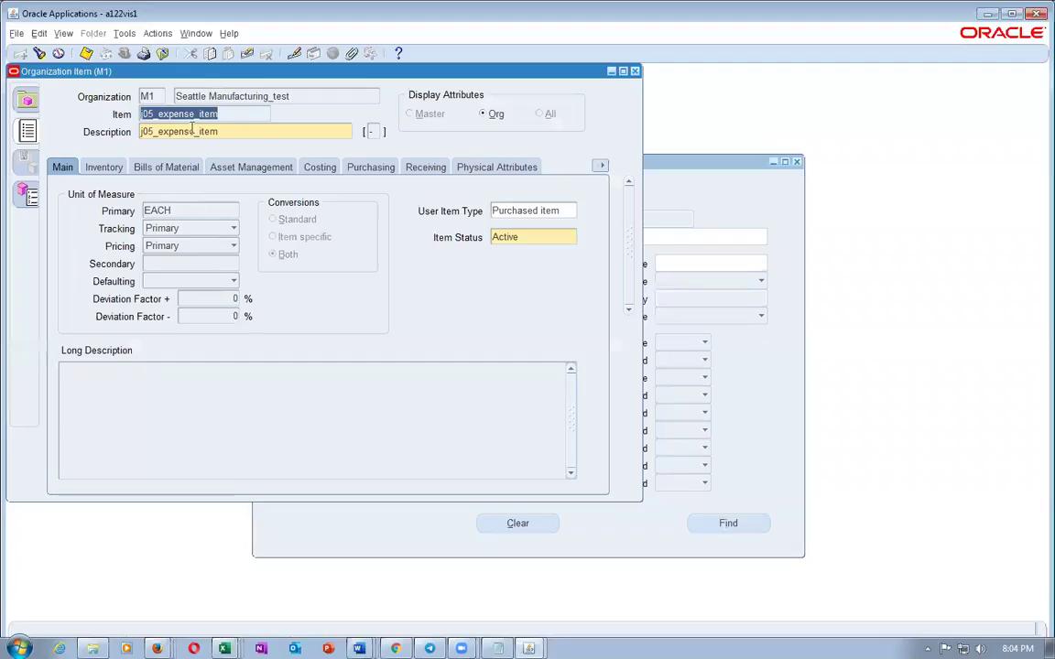
{"action": "key", "text": "Tab"}
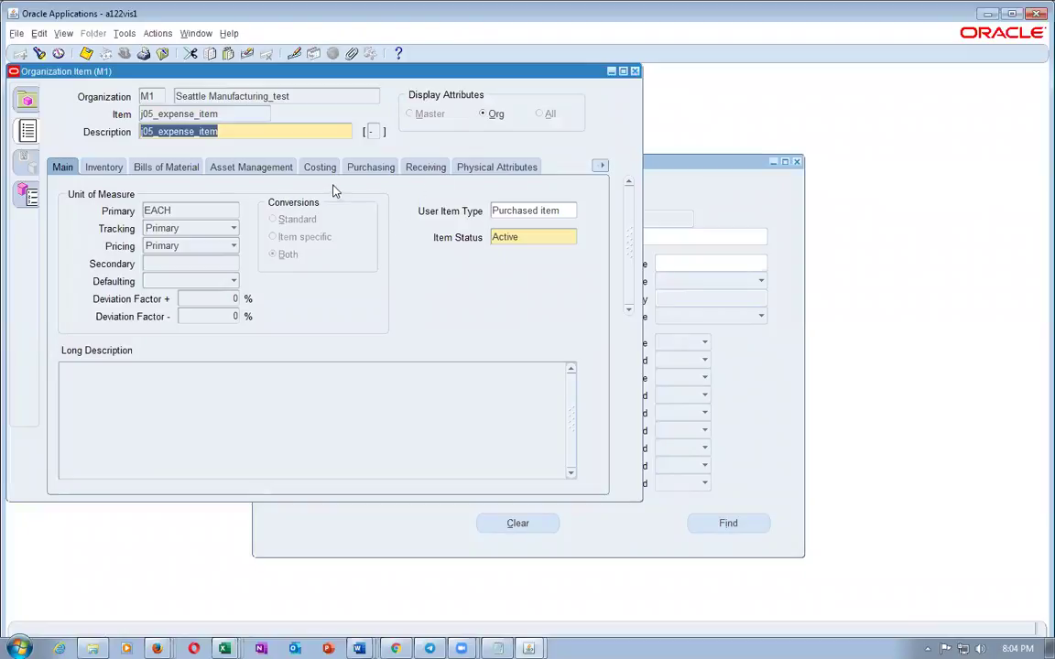
{"action": "left_click", "coordinate": [357, 169]}
{"action": "left_click", "coordinate": [330, 423]}
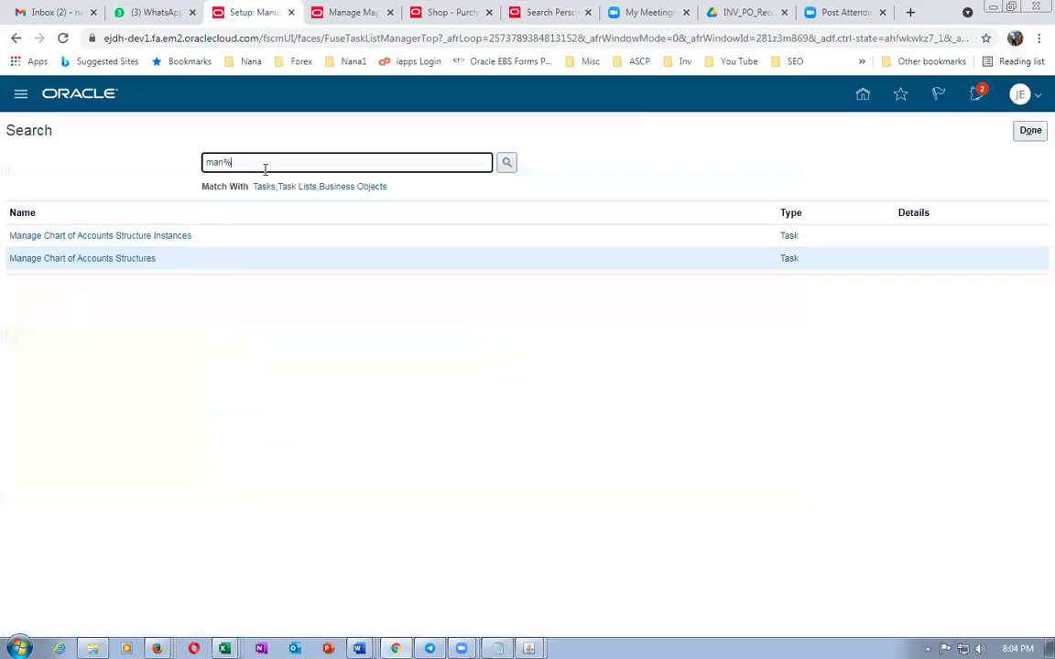
Switch the setup offering to Manufacturing and Supply Chain Materials Management
{"action": "left_click", "coordinate": [1030, 131]}
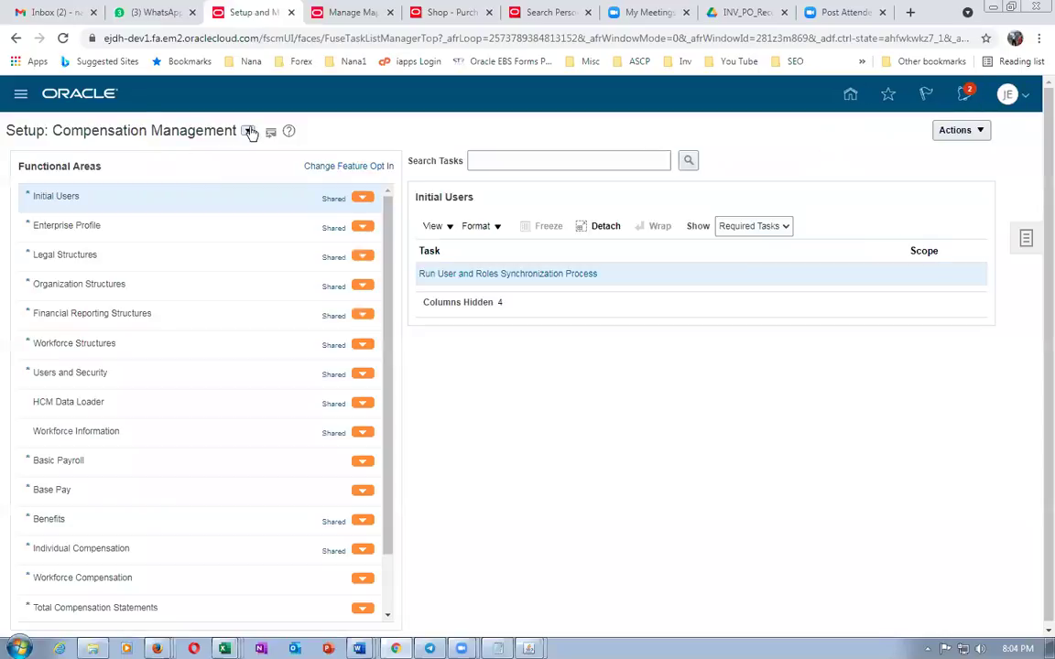
{"action": "left_click", "coordinate": [250, 132]}
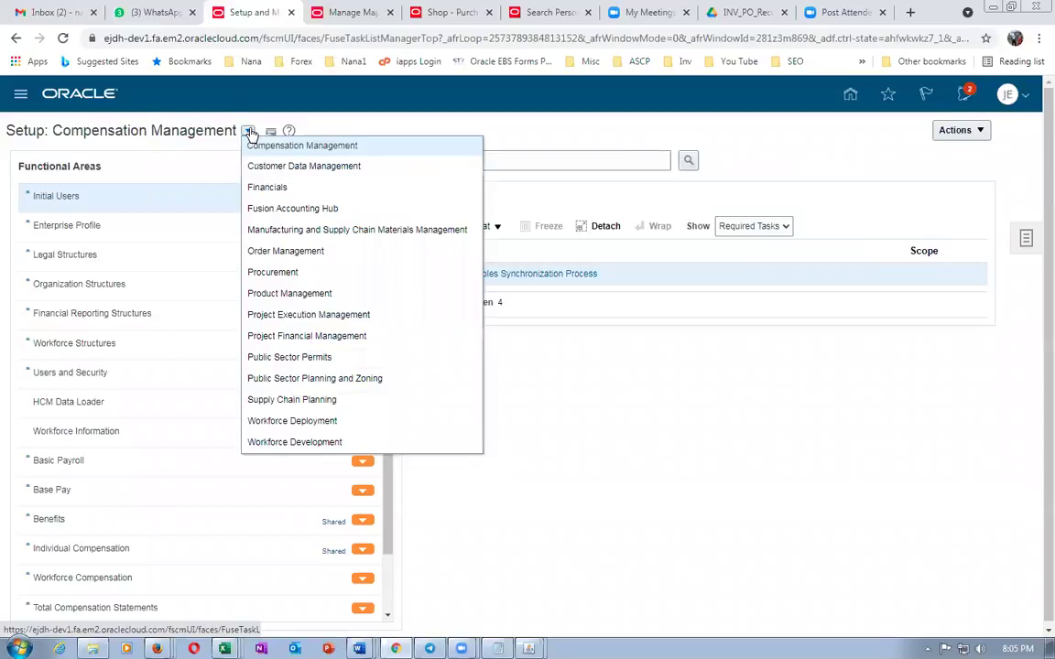
{"action": "left_click", "coordinate": [283, 230]}
Search its tasks for man%map%se and locate Cost Accounting's Manage Mapping Sets
{"action": "left_click", "coordinate": [525, 160]}
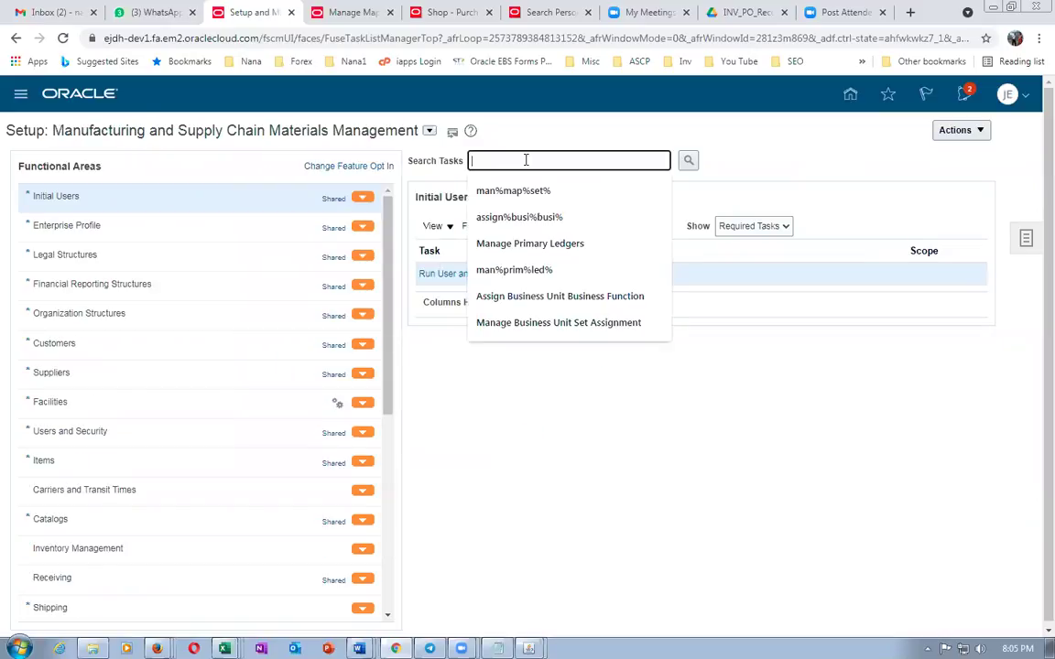
{"action": "type", "text": "ma"}
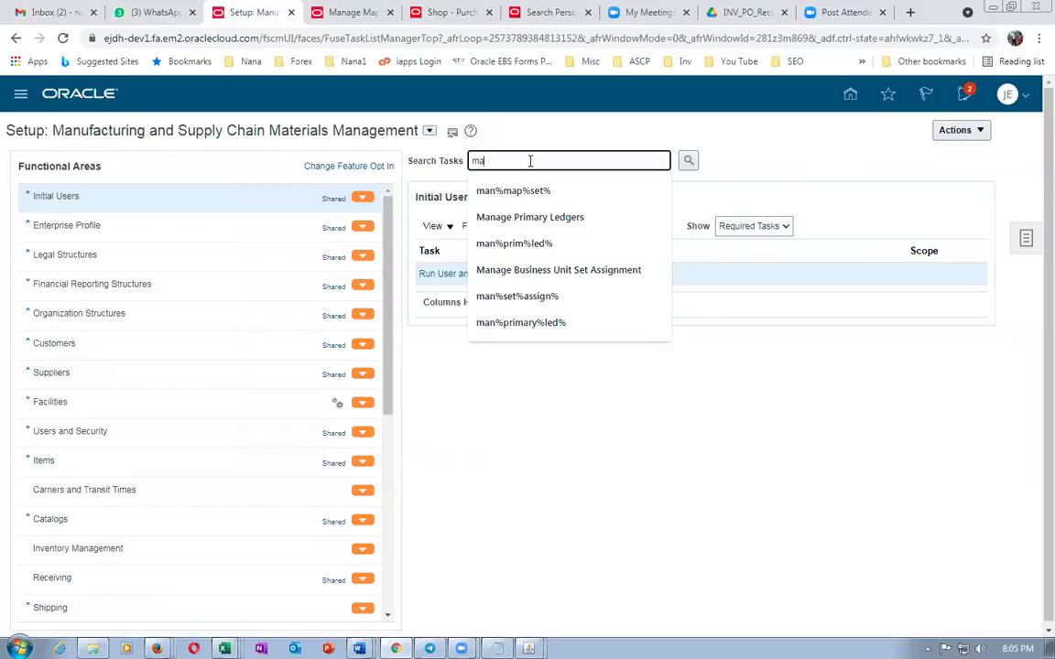
{"action": "type", "text": "n%map%s"}
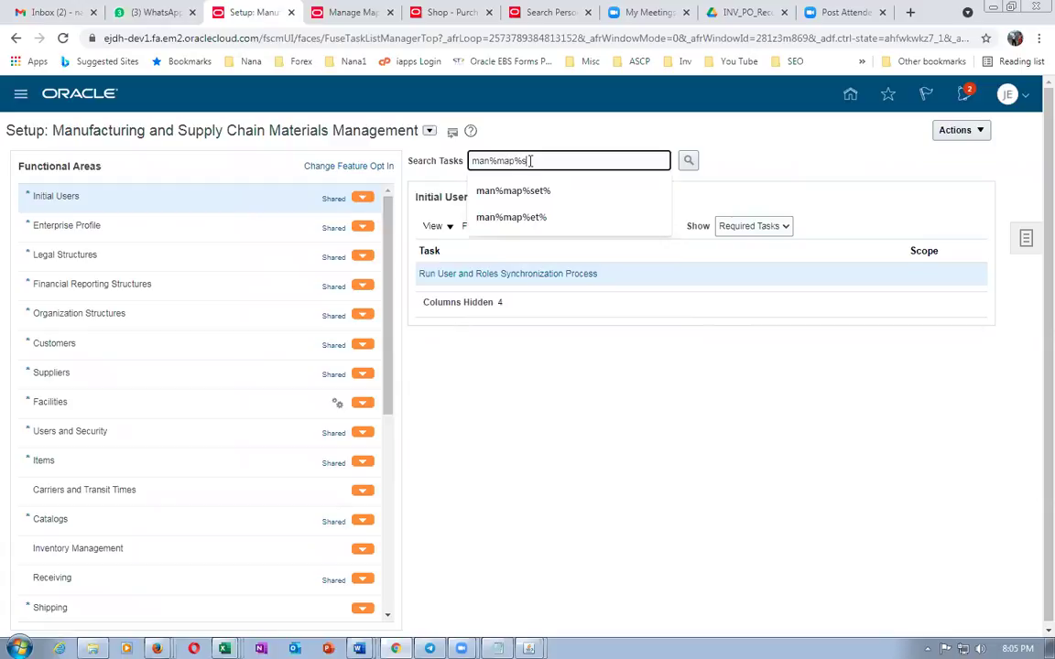
{"action": "type", "text": "et%"}
{"action": "key", "text": "Return"}
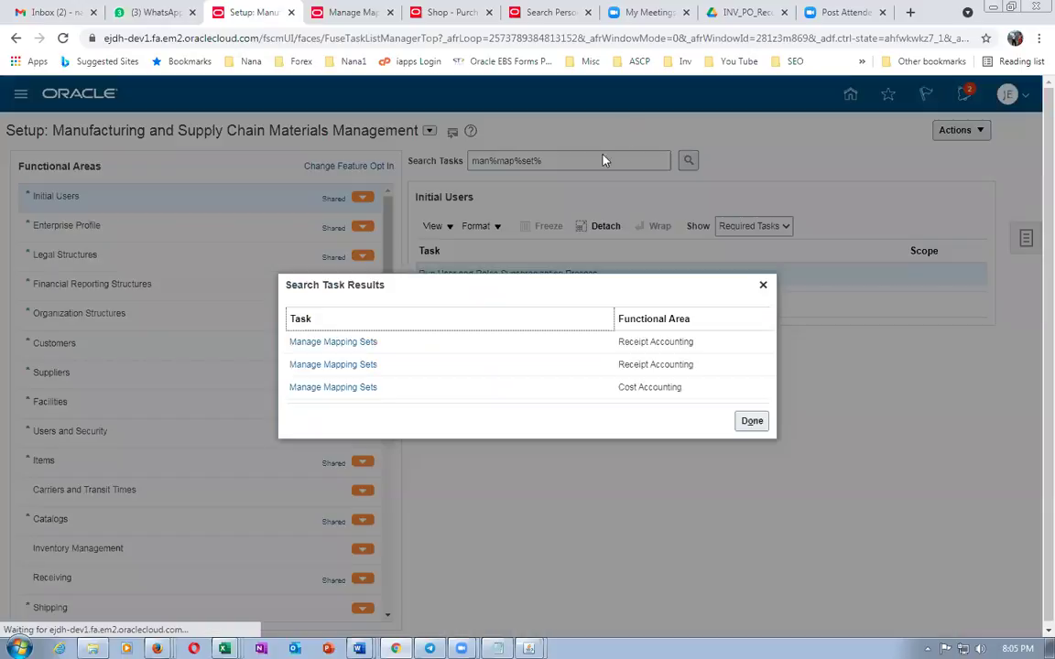
{"action": "left_click", "coordinate": [347, 387]}
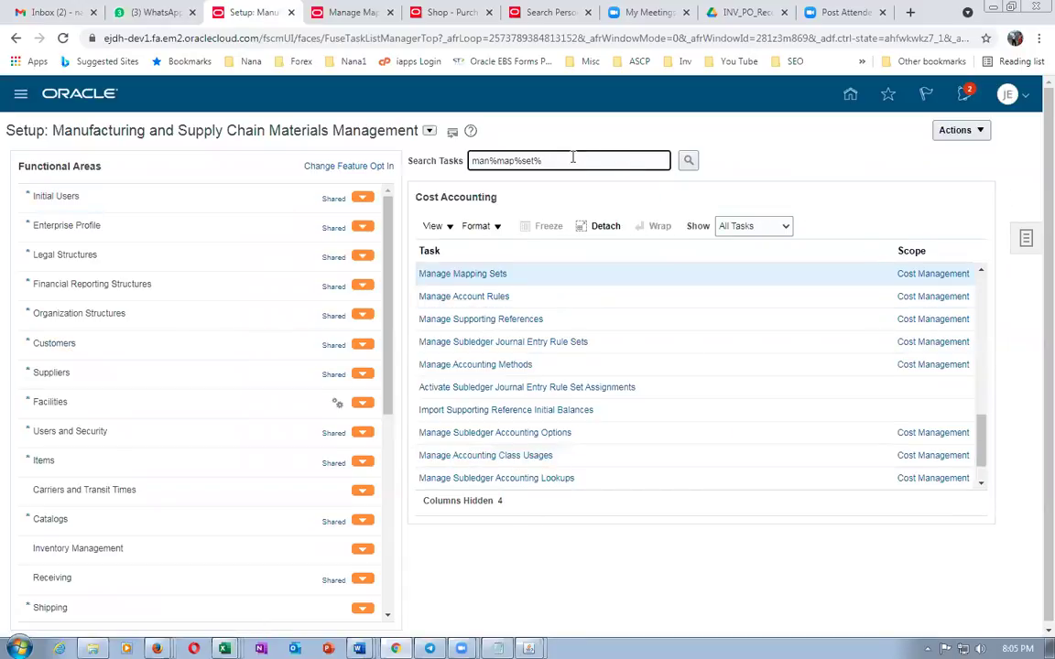
{"action": "left_click_drag", "start_coordinate": [565, 160], "coordinate": [364, 152]}
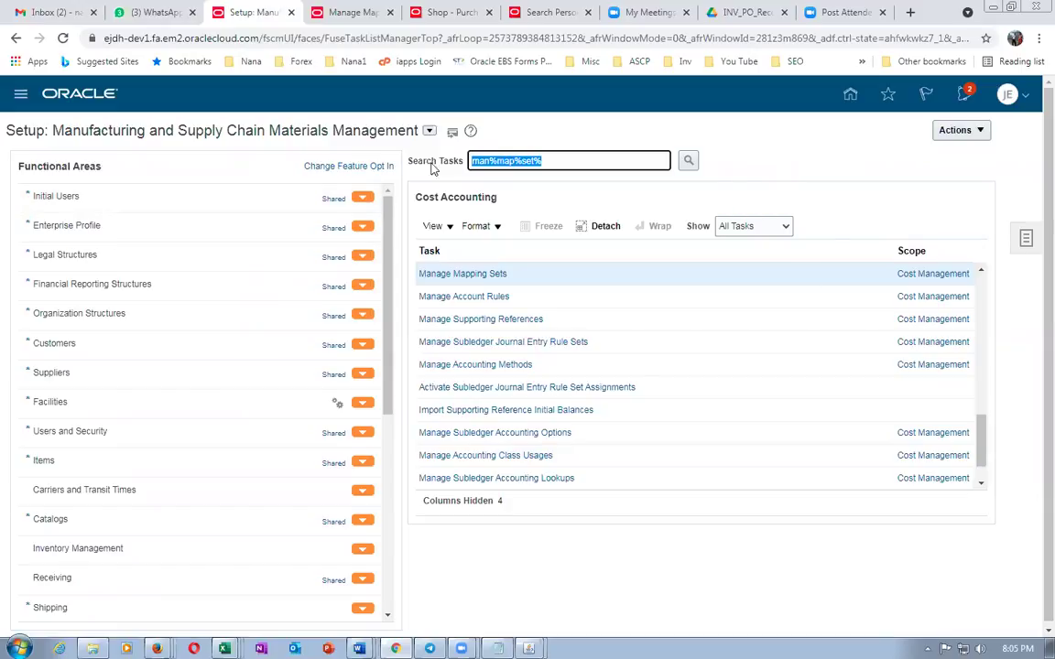
{"action": "left_click", "coordinate": [430, 130]}
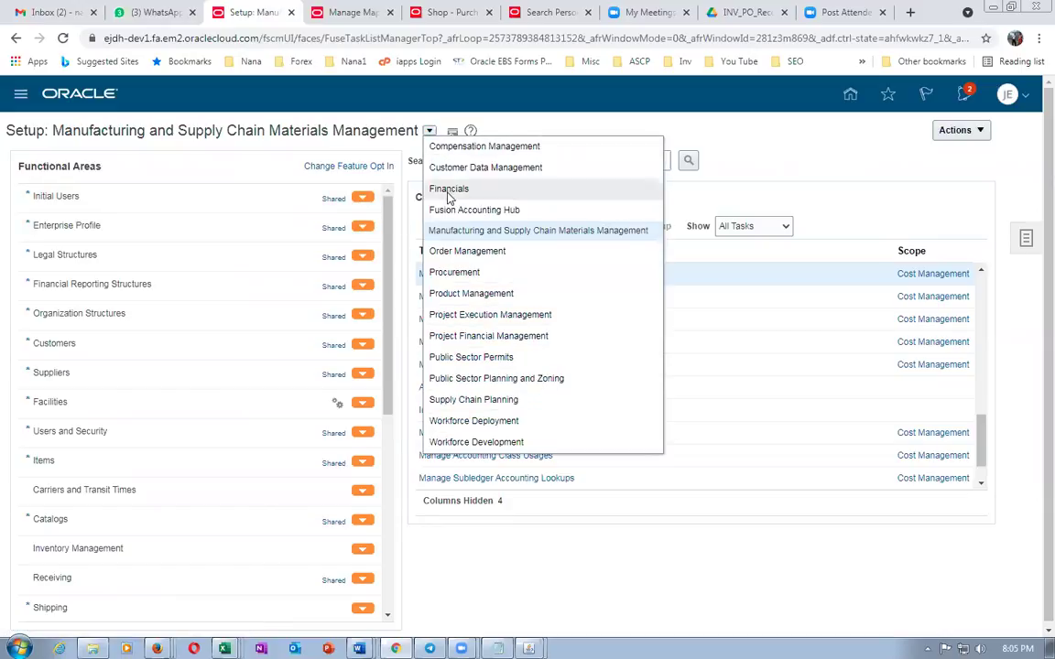
Try the Financials offering, then search Manufacturing and Supply Chain Materials Management for man%map%set%
{"action": "left_click", "coordinate": [449, 190]}
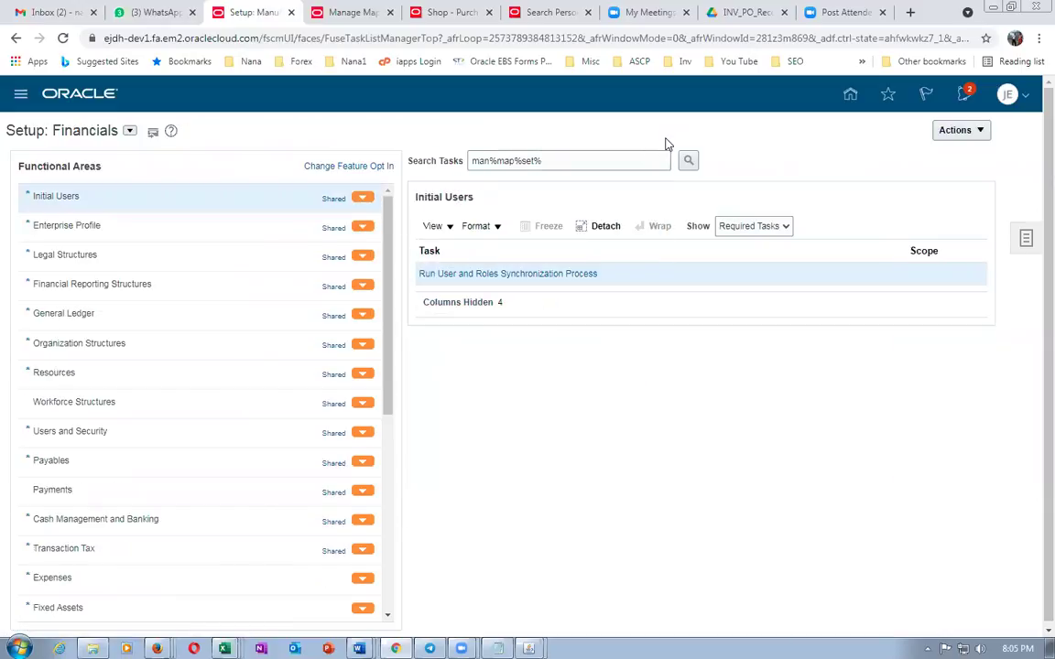
{"action": "left_click", "coordinate": [129, 131]}
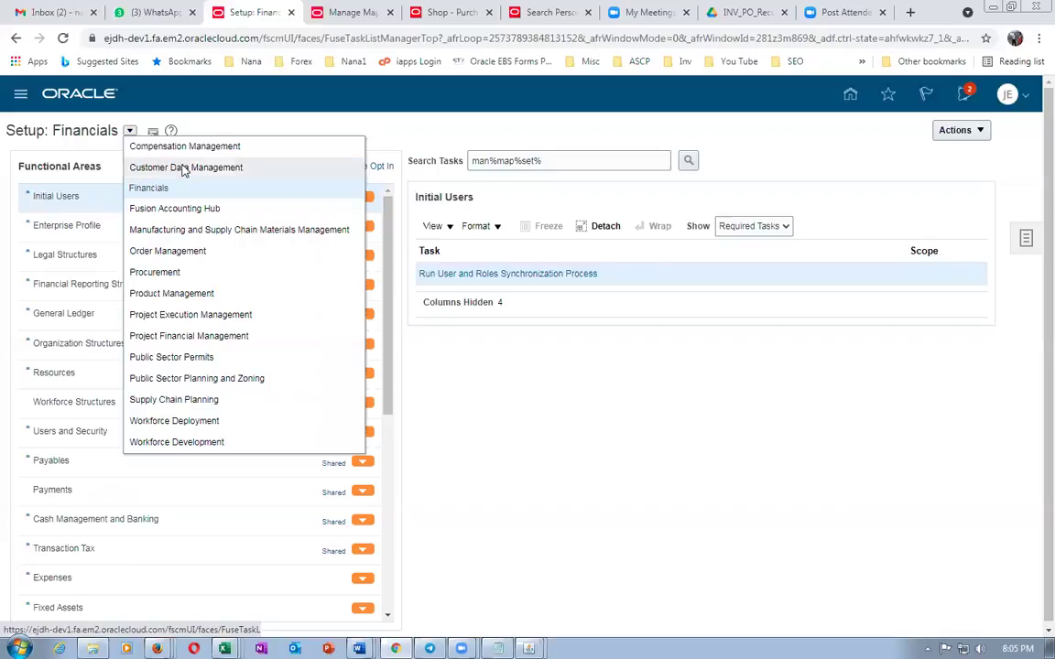
{"action": "left_click", "coordinate": [207, 230]}
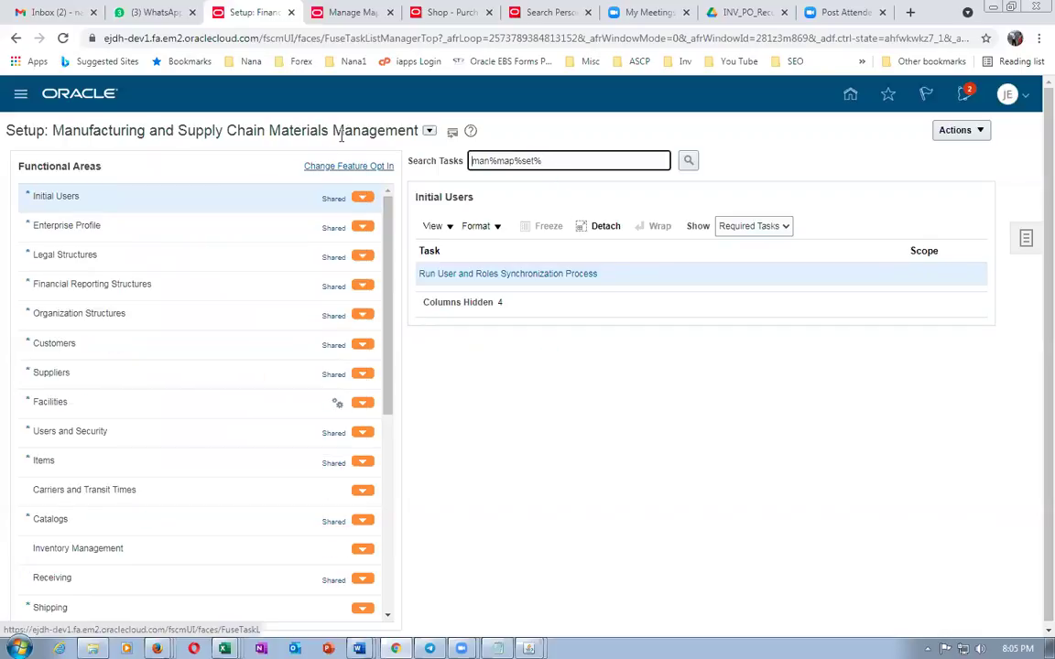
{"action": "type", "text": "man%map%set%"}
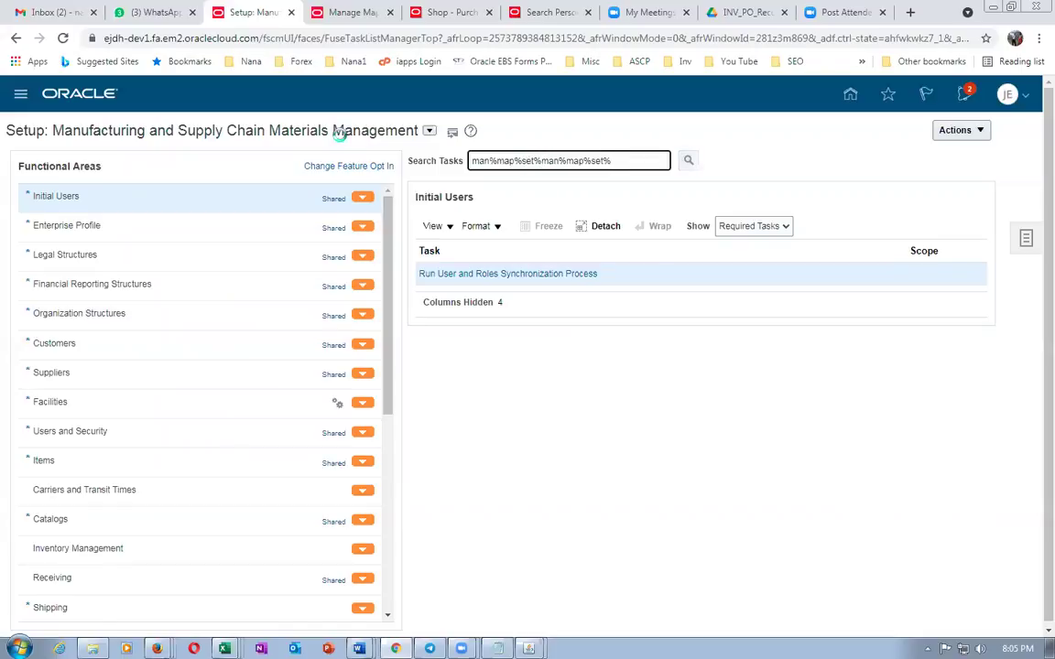
{"action": "key", "text": "Return"}
{"action": "left_click", "coordinate": [751, 377]}
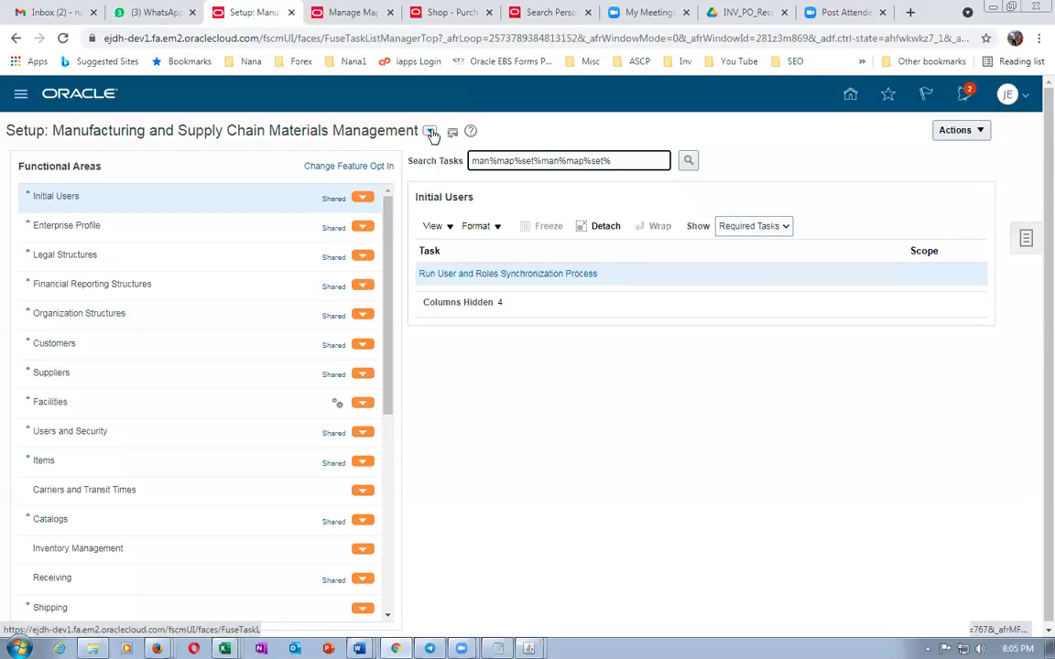
Switch to the Procurement offering, search man%map%s, and open Manage Mapping Sets
{"action": "left_click", "coordinate": [430, 133]}
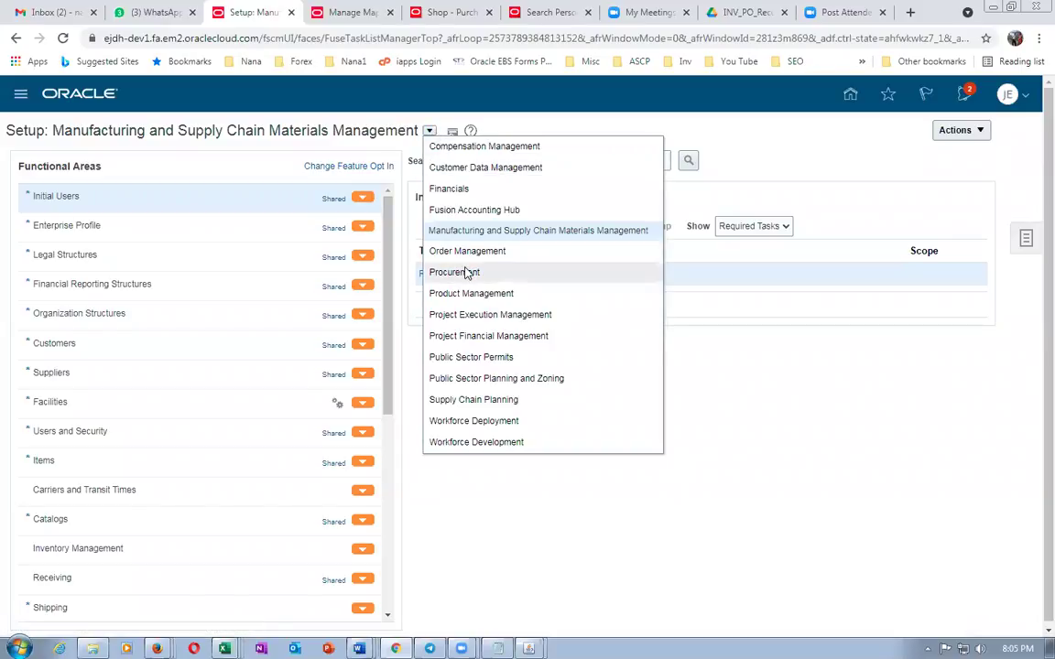
{"action": "left_click", "coordinate": [466, 272]}
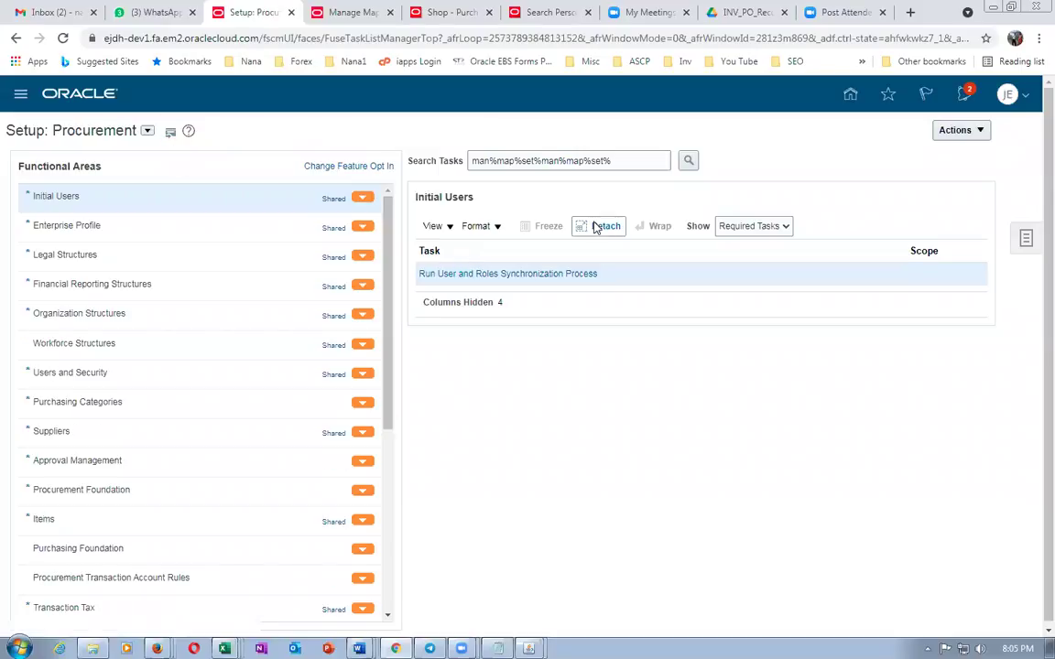
{"action": "left_click_drag", "start_coordinate": [629, 163], "coordinate": [364, 154]}
{"action": "type", "text": "m"}
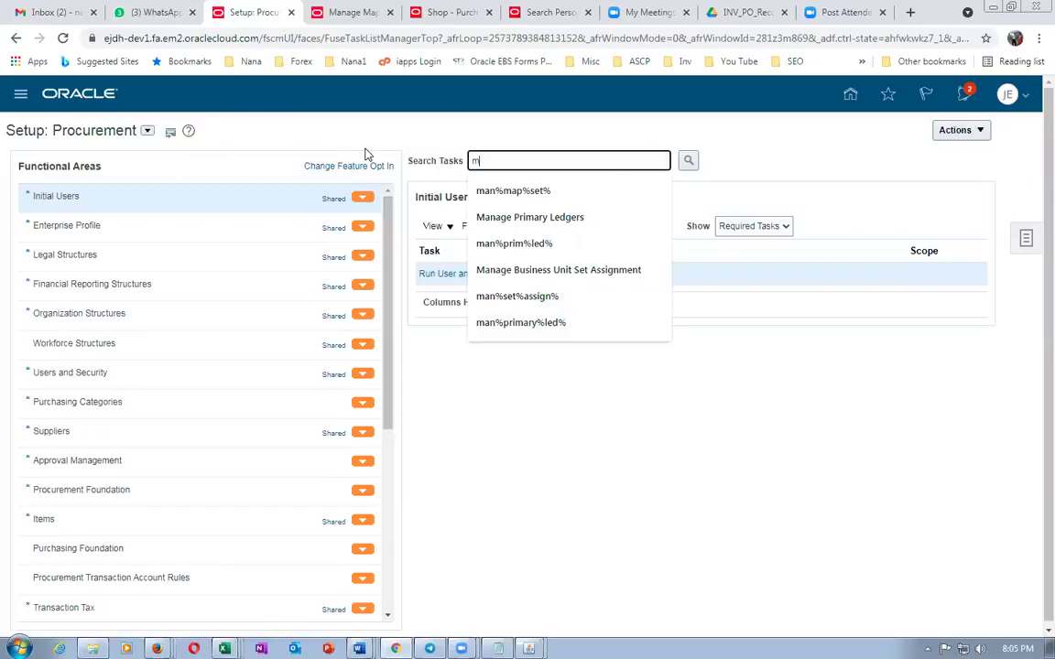
{"action": "type", "text": "an%"}
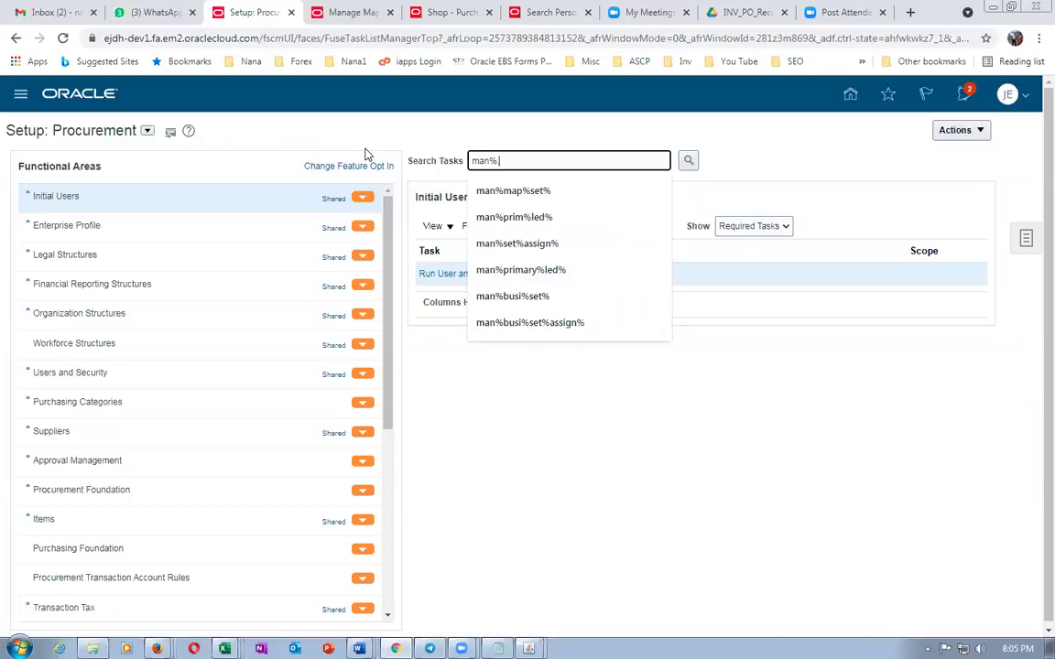
{"action": "type", "text": "map%set%"}
{"action": "key", "text": "Return"}
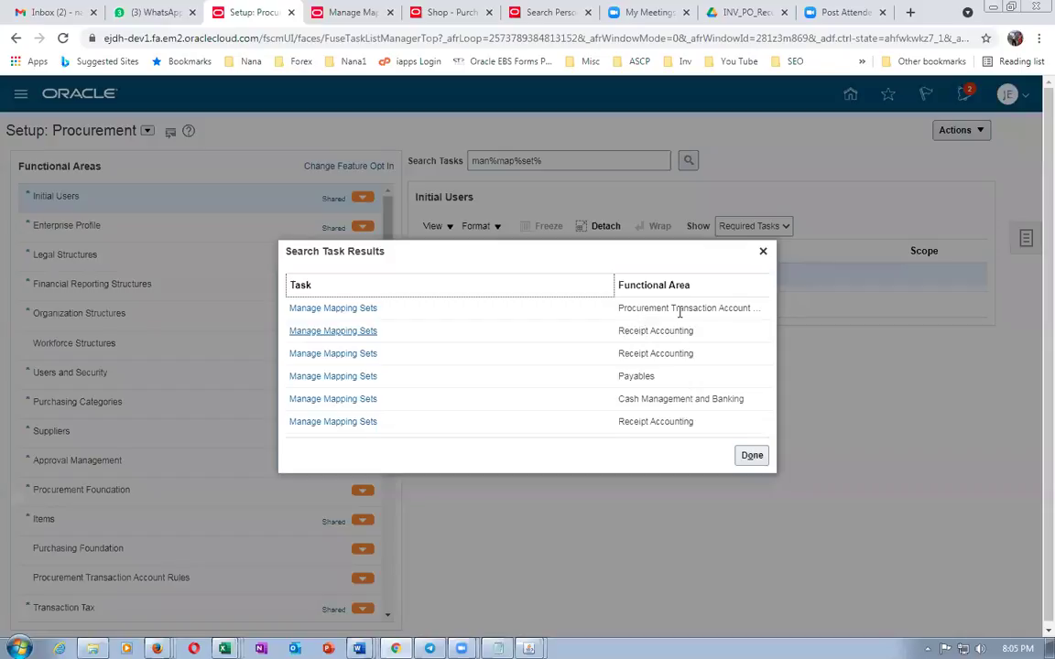
{"action": "left_click", "coordinate": [345, 309]}
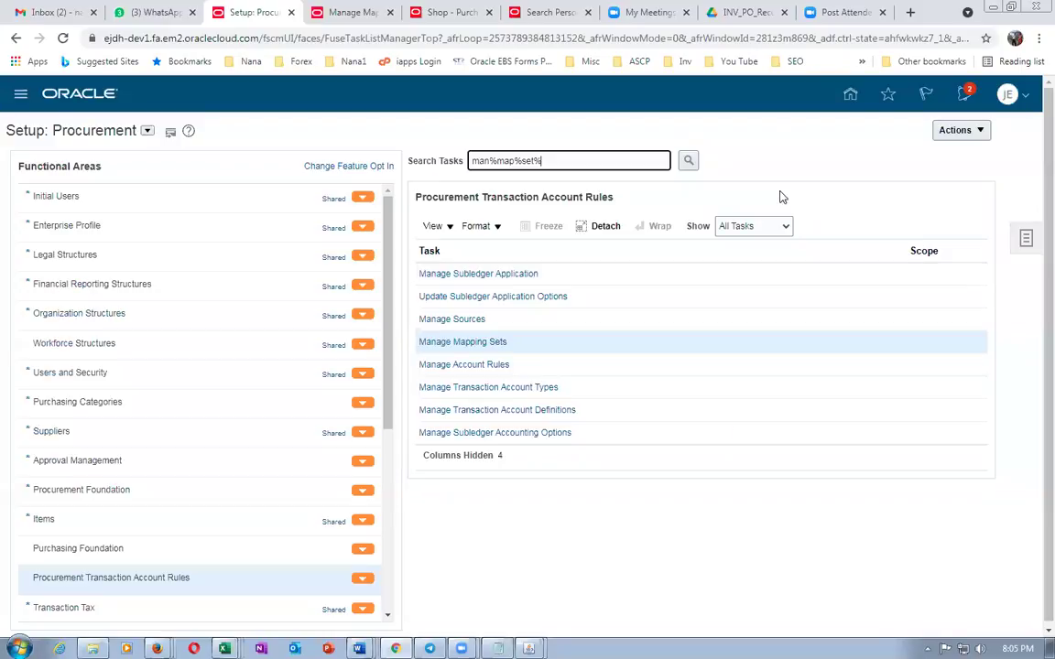
{"action": "left_click", "coordinate": [464, 346]}
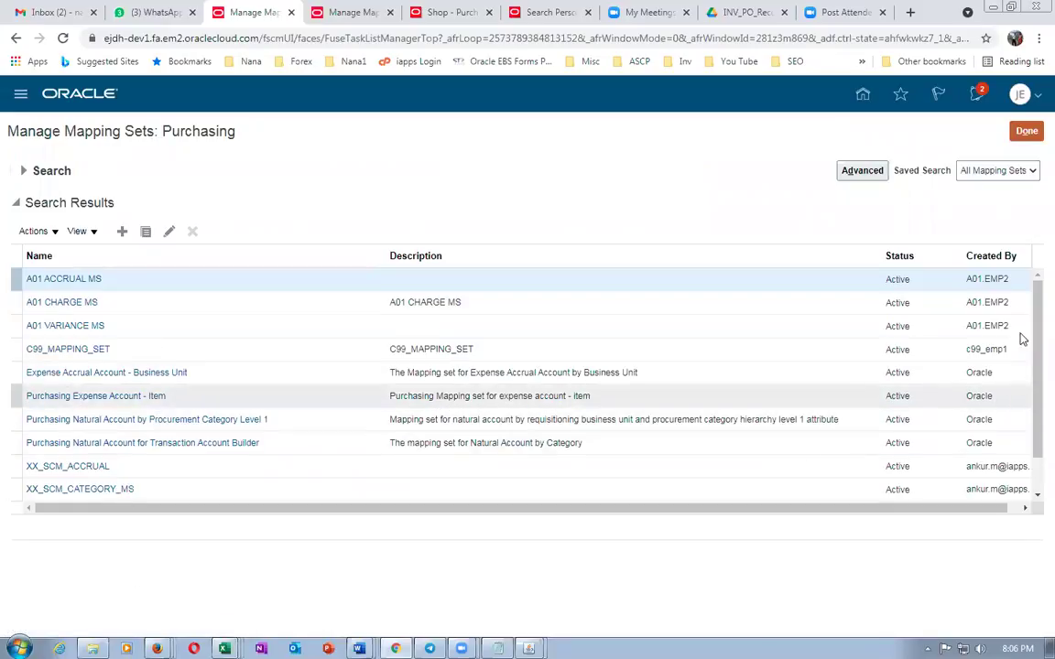
Add chart of accounts j05 US to the Purchasing Expense Account - Item mapping set
{"action": "left_click", "coordinate": [106, 397]}
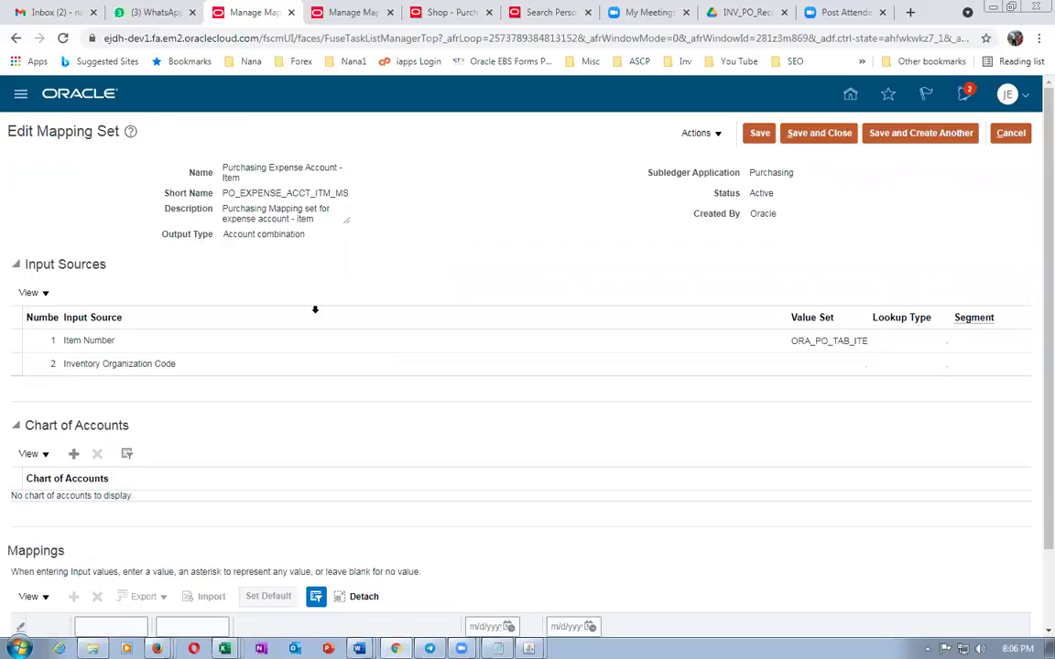
{"action": "scroll", "coordinate": [315, 308], "scroll_direction": "down", "scroll_amount": 1}
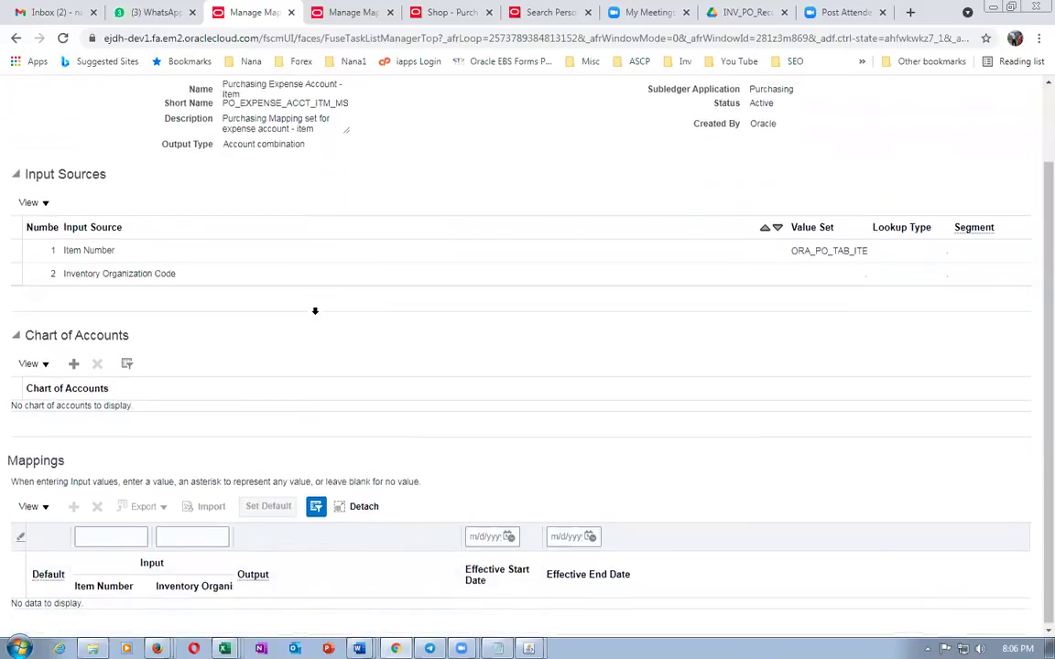
{"action": "left_click", "coordinate": [74, 365]}
{"action": "left_click", "coordinate": [78, 419]}
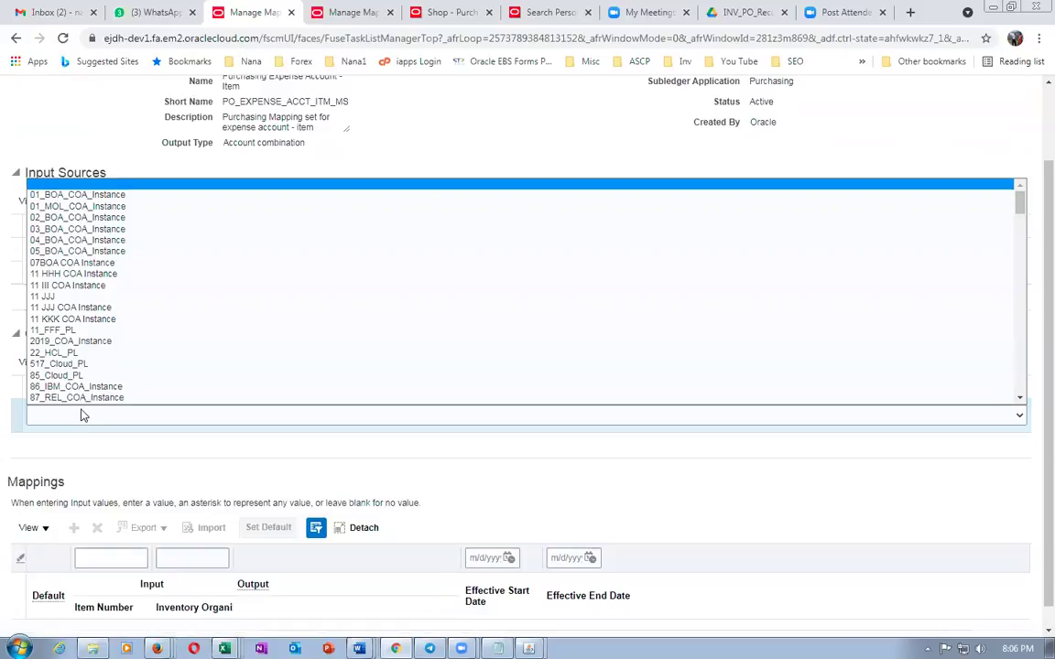
{"action": "key", "text": "j"}
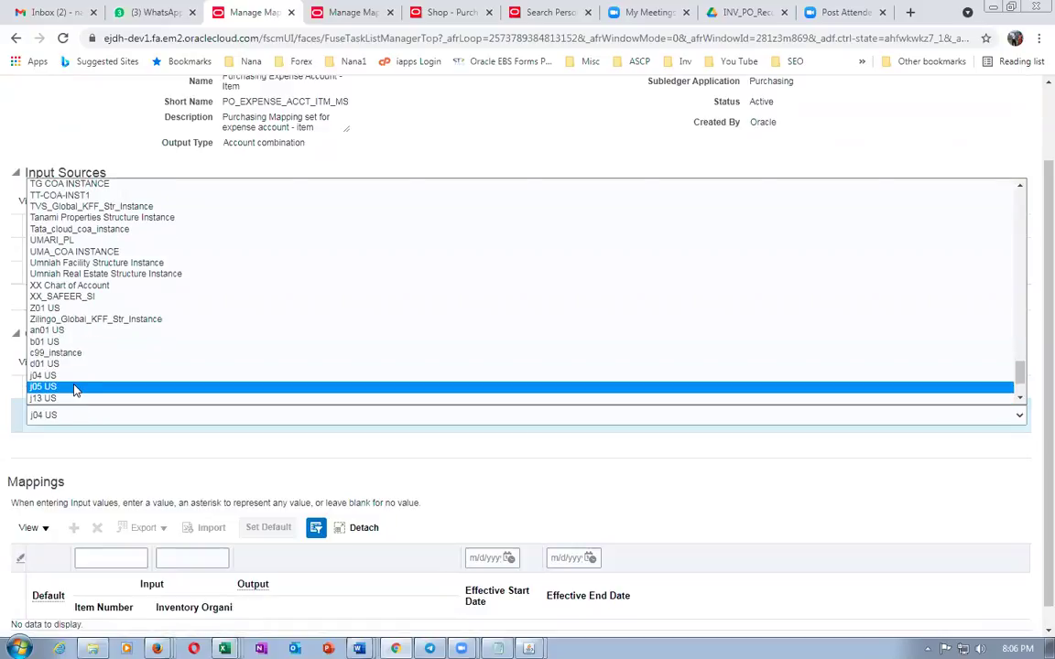
{"action": "left_click", "coordinate": [73, 388]}
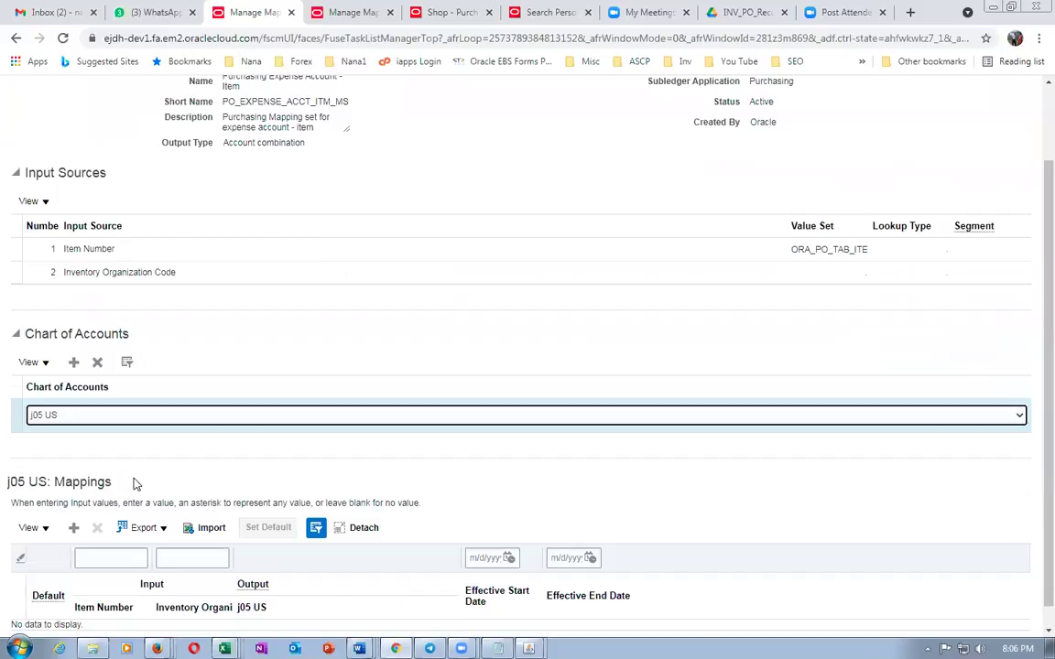
{"action": "scroll", "coordinate": [139, 480], "scroll_direction": "down", "scroll_amount": 1}
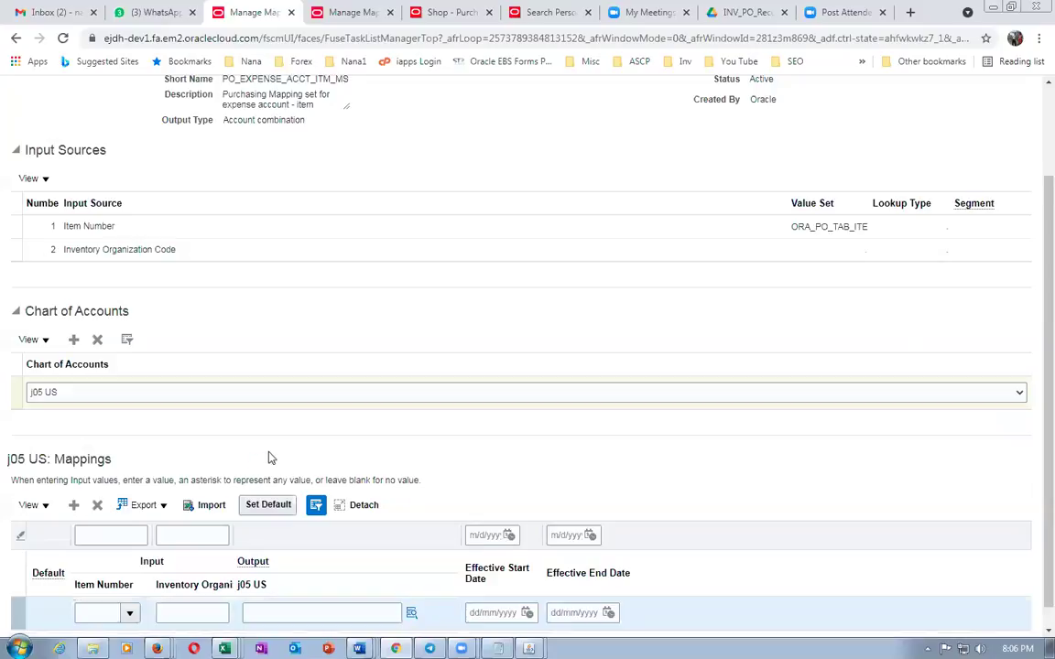
Fill the j05 US mapping row with item j05_expense_item and inventory organization J051
{"action": "left_click", "coordinate": [100, 613]}
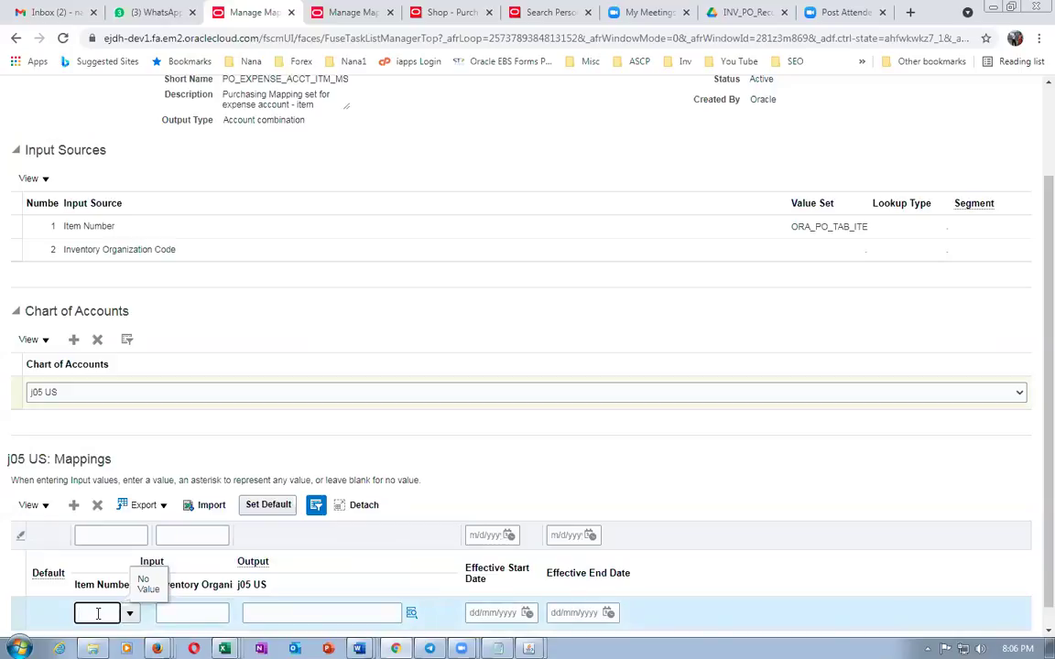
{"action": "type", "text": "j05"}
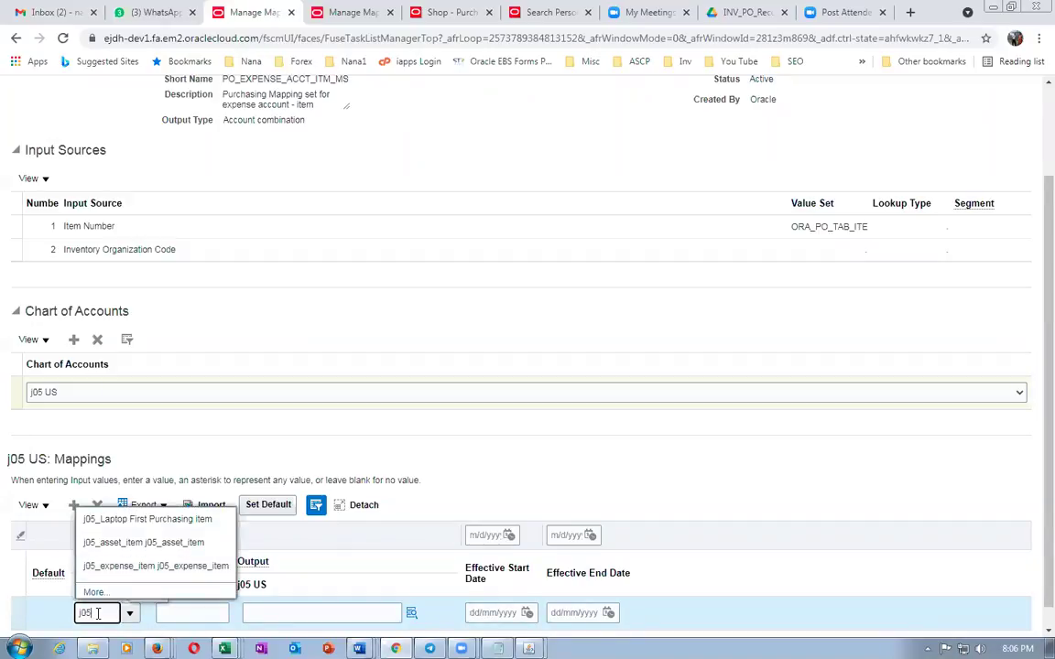
{"action": "left_click", "coordinate": [117, 566]}
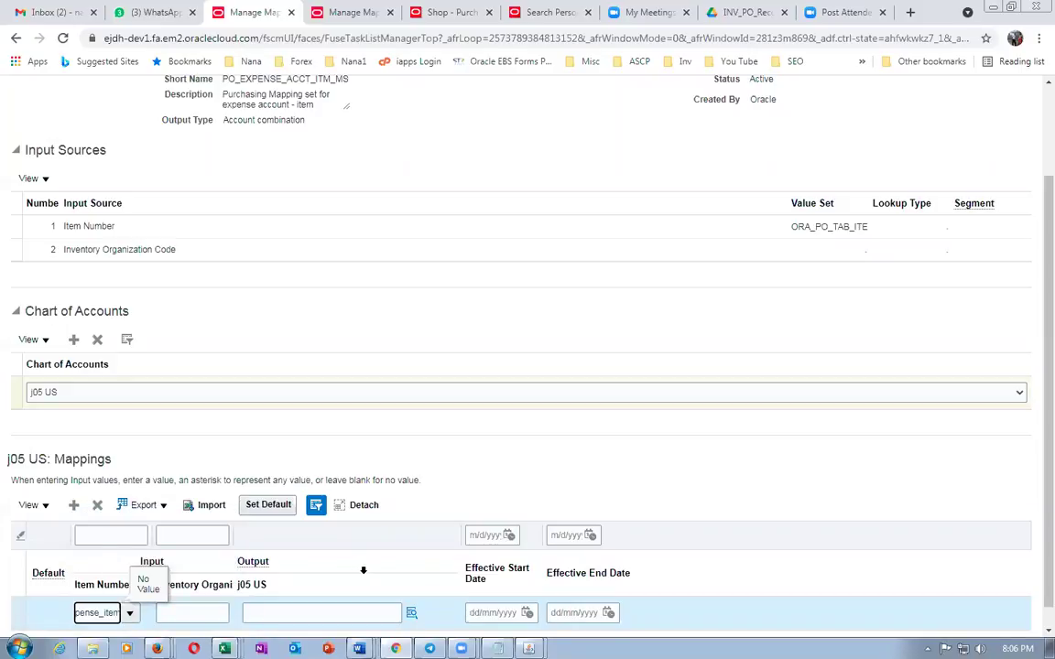
{"action": "scroll", "coordinate": [444, 387], "scroll_direction": "up", "scroll_amount": 3}
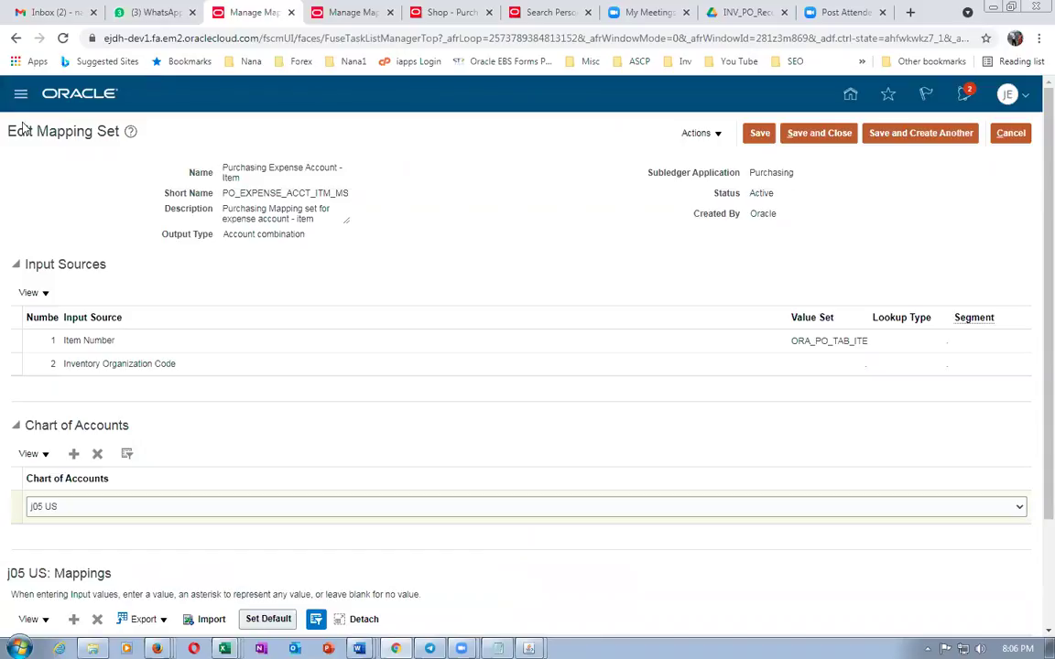
{"action": "left_click_drag", "start_coordinate": [17, 135], "coordinate": [105, 146]}
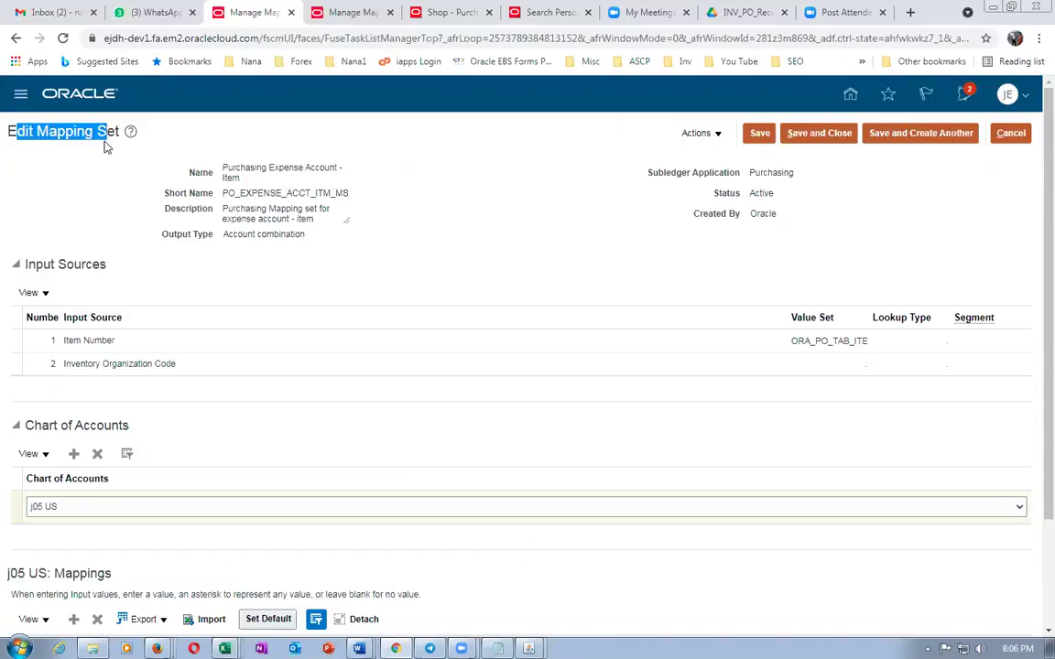
{"action": "left_click_drag", "start_coordinate": [105, 147], "coordinate": [80, 137]}
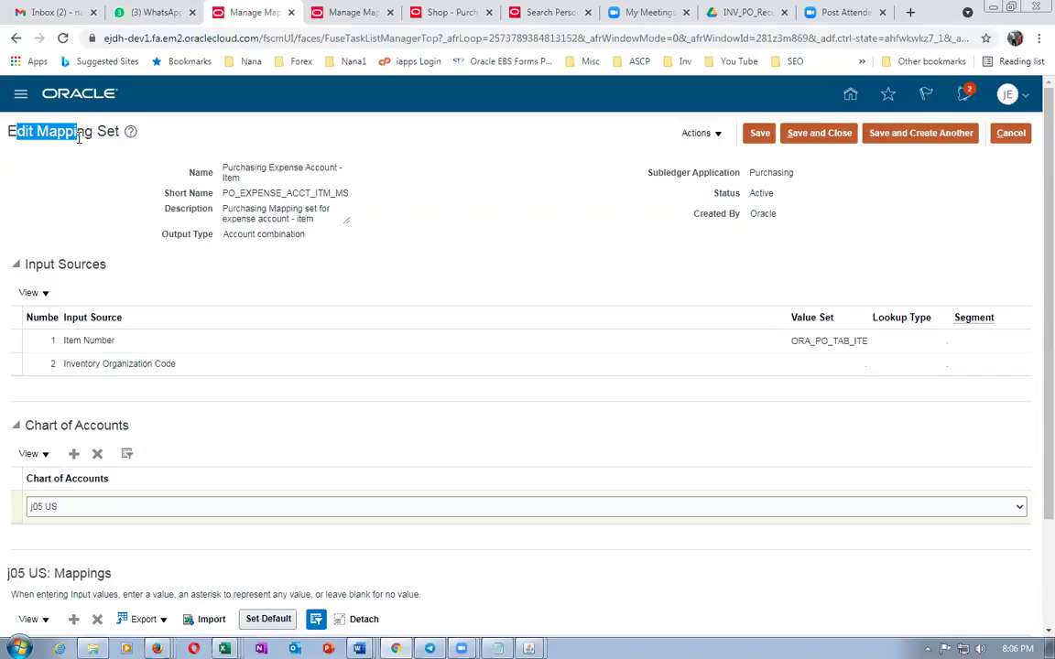
{"action": "left_click", "coordinate": [77, 175]}
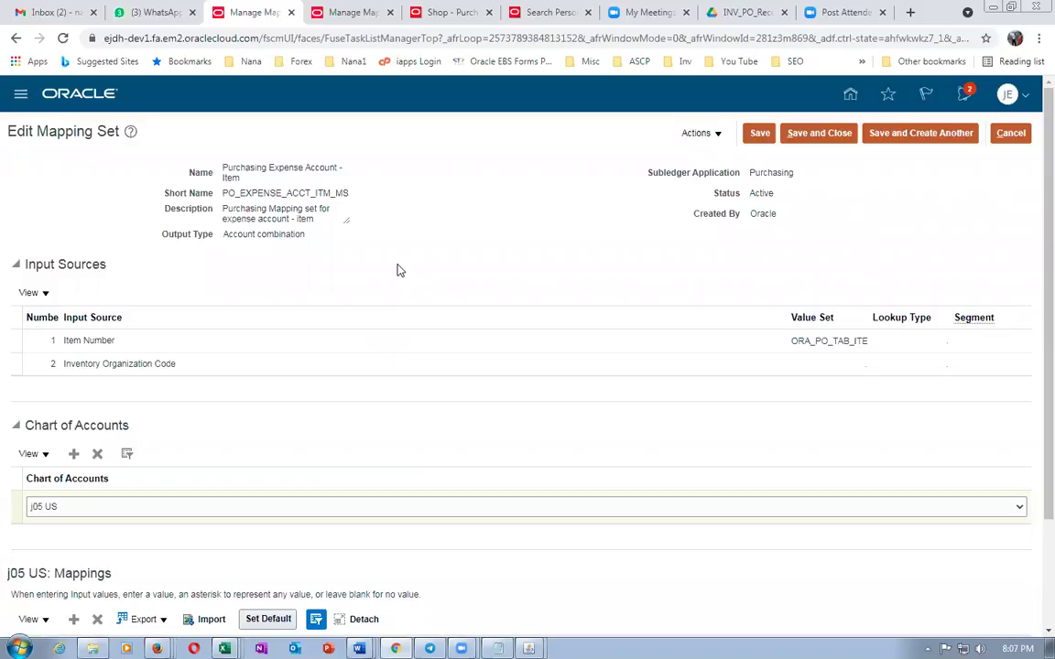
{"action": "scroll", "coordinate": [400, 276], "scroll_direction": "down", "scroll_amount": 3}
{"action": "left_click", "coordinate": [167, 591]}
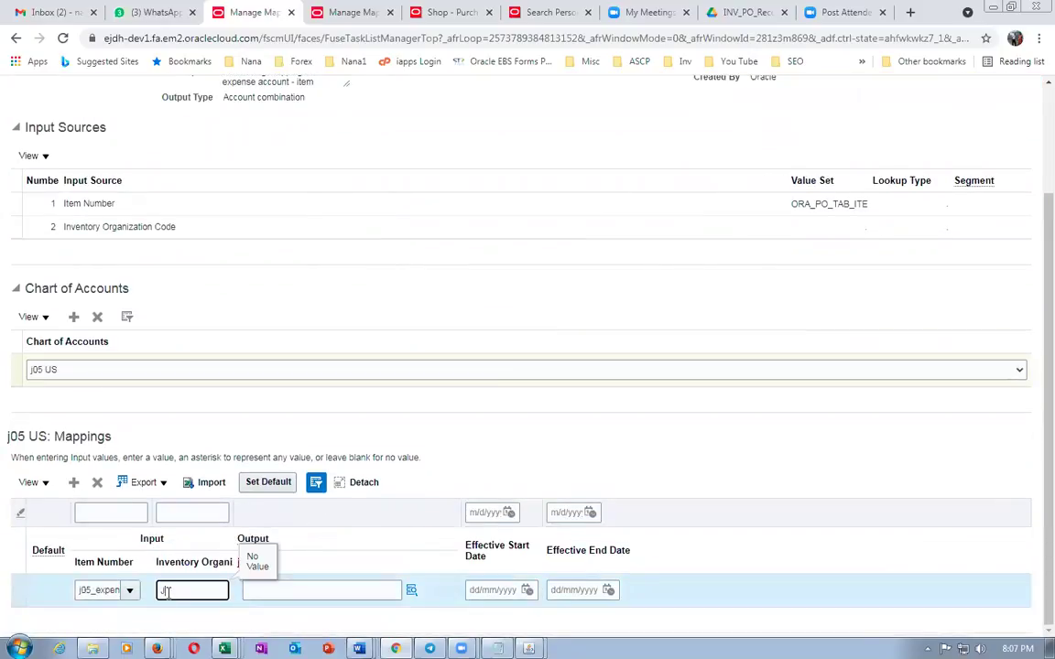
{"action": "key", "text": "Tab"}
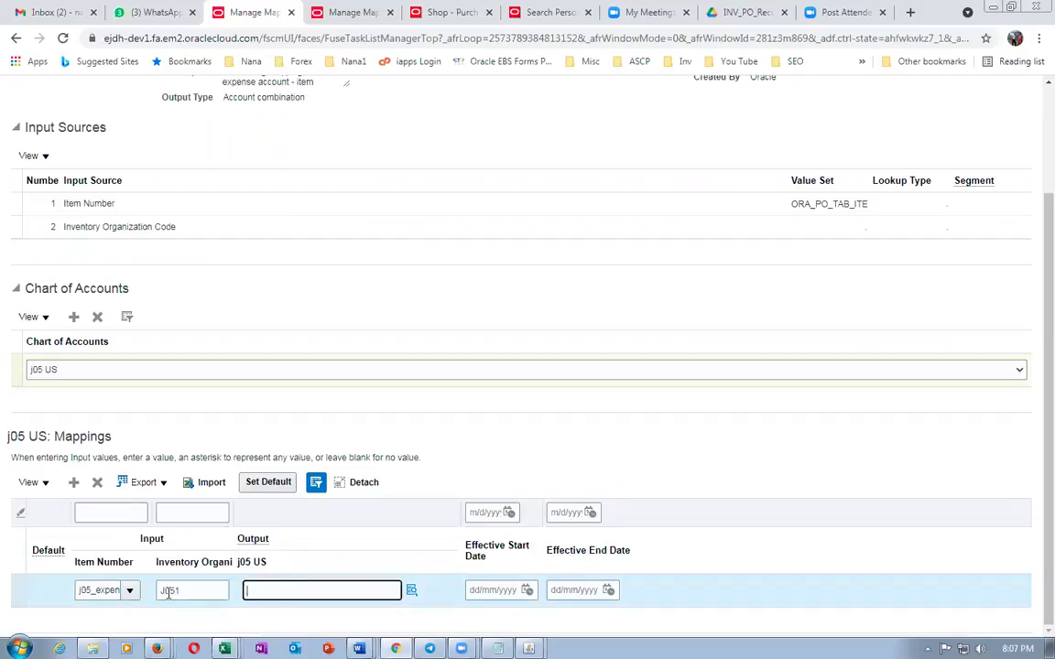
Start the output account with company 01 Domestic Ops and department 000
{"action": "left_click", "coordinate": [412, 592]}
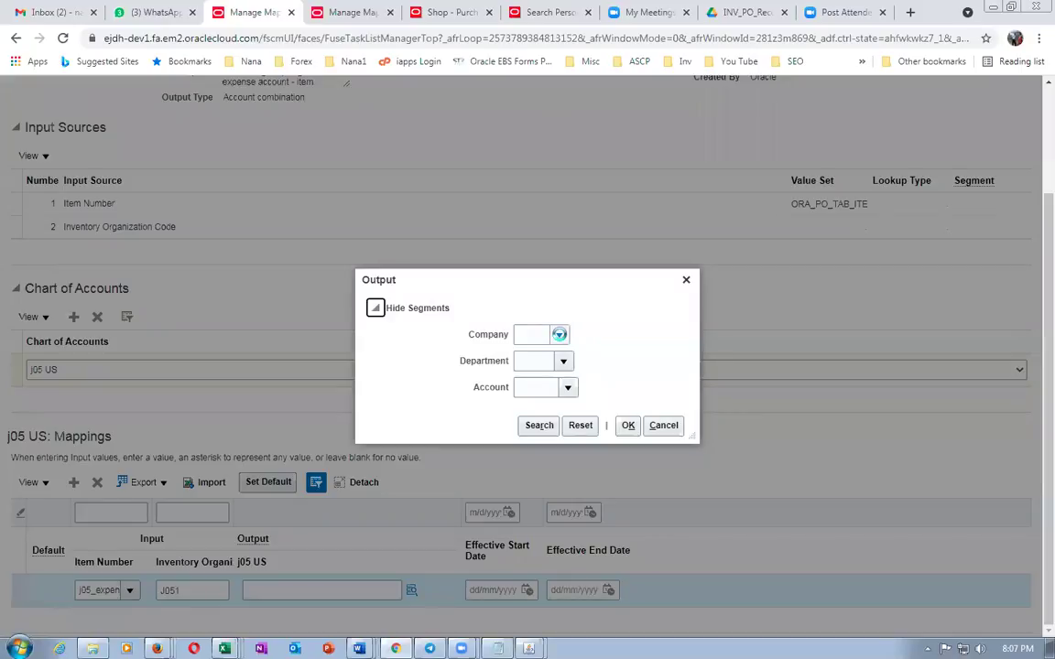
{"action": "left_click", "coordinate": [558, 334]}
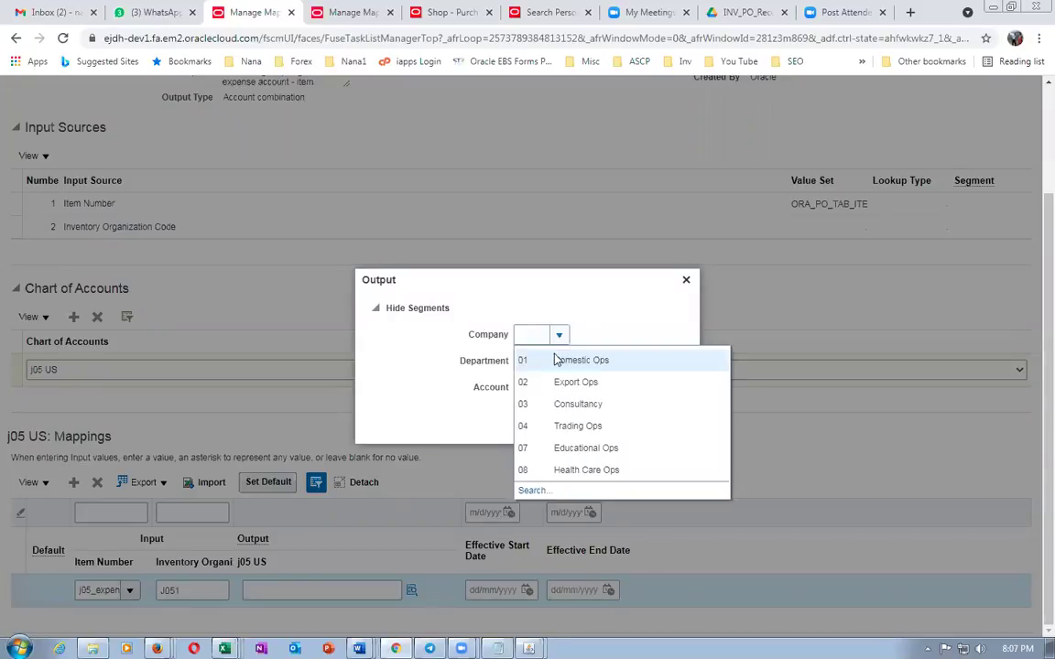
{"action": "left_click", "coordinate": [554, 358]}
{"action": "left_click", "coordinate": [527, 361]}
{"action": "type", "text": "000"}
{"action": "left_click", "coordinate": [537, 393]}
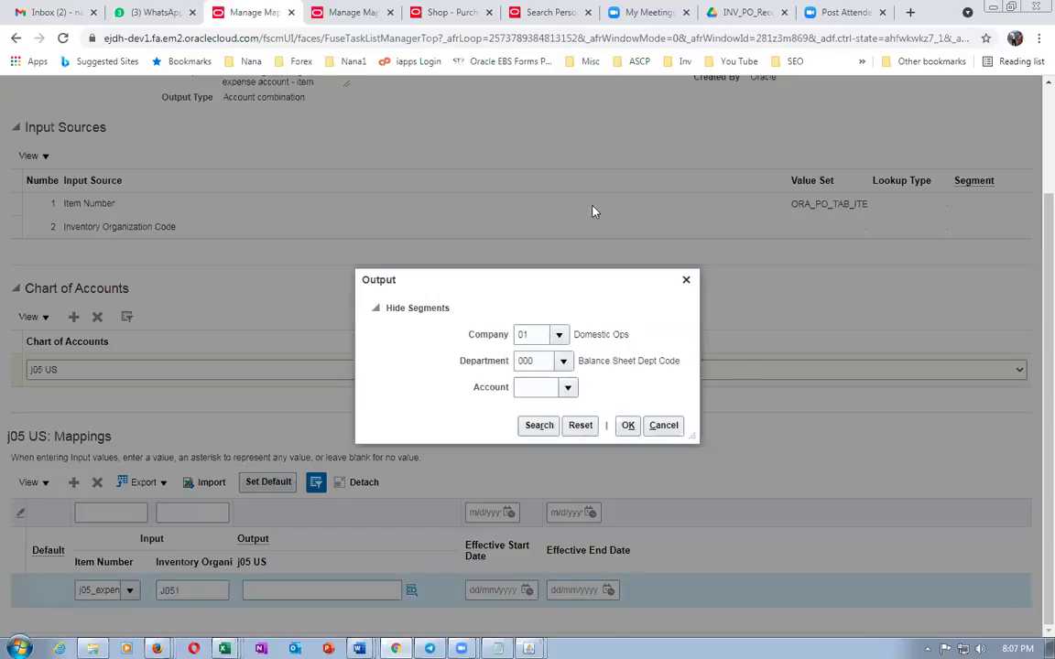
Search accounts starting with 50, choose 5020 Labor Burden Cost, and save the mapping set
{"action": "left_click", "coordinate": [533, 366]}
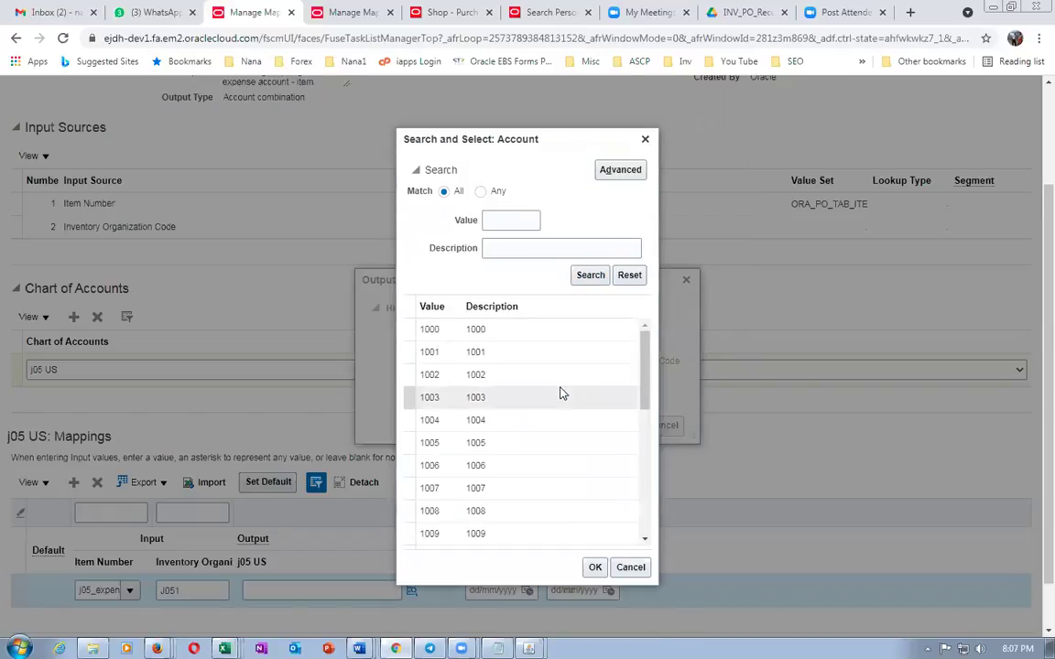
{"action": "left_click_drag", "start_coordinate": [646, 381], "coordinate": [654, 535]}
{"action": "left_click_drag", "start_coordinate": [643, 454], "coordinate": [651, 531]}
{"action": "left_click_drag", "start_coordinate": [645, 454], "coordinate": [648, 534]}
{"action": "scroll", "coordinate": [648, 536], "scroll_direction": "down", "scroll_amount": 2}
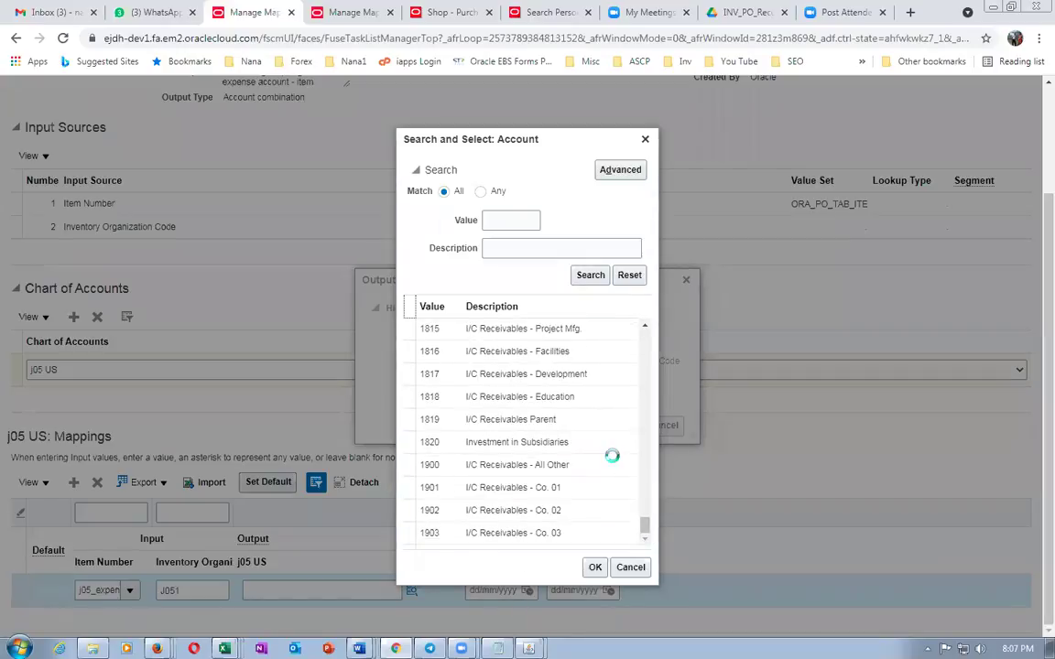
{"action": "left_click", "coordinate": [510, 217]}
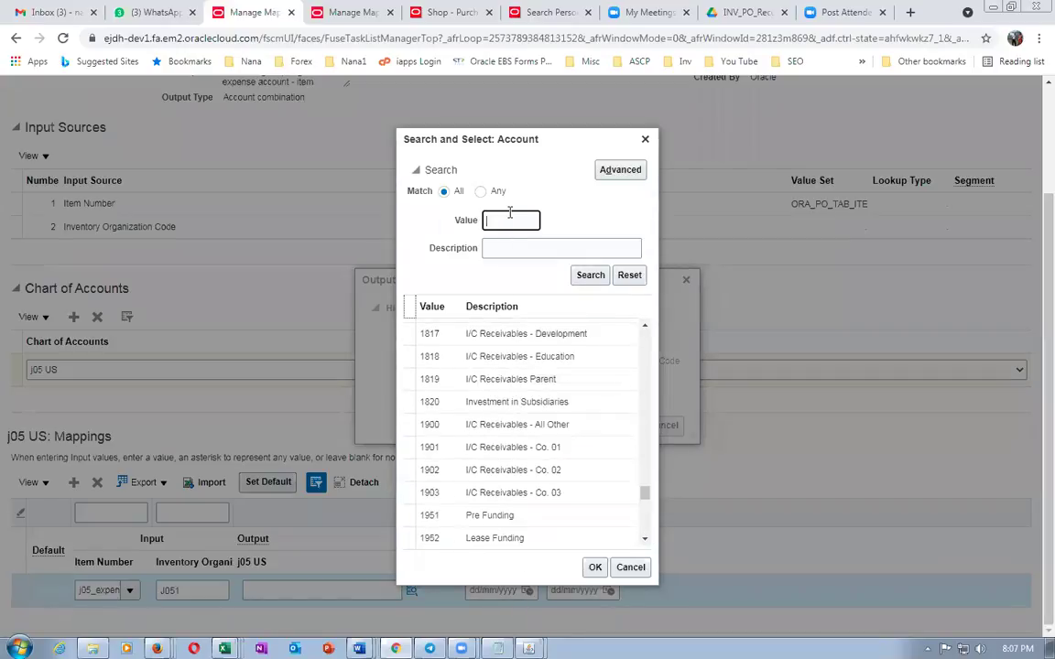
{"action": "type", "text": "50"}
{"action": "double_click", "coordinate": [590, 275]}
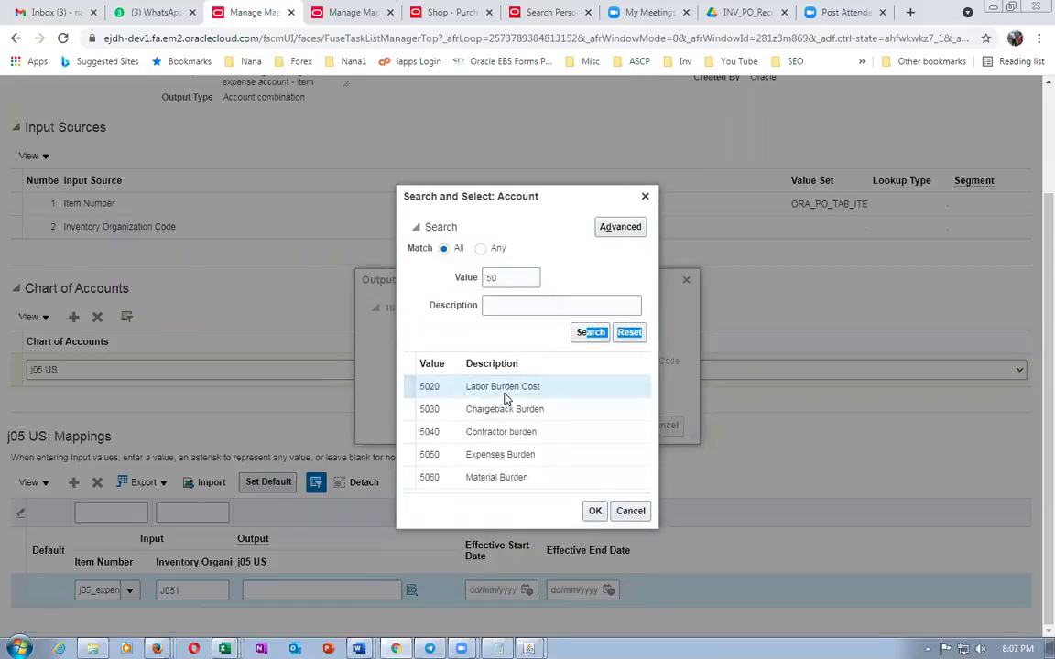
{"action": "left_click", "coordinate": [595, 511]}
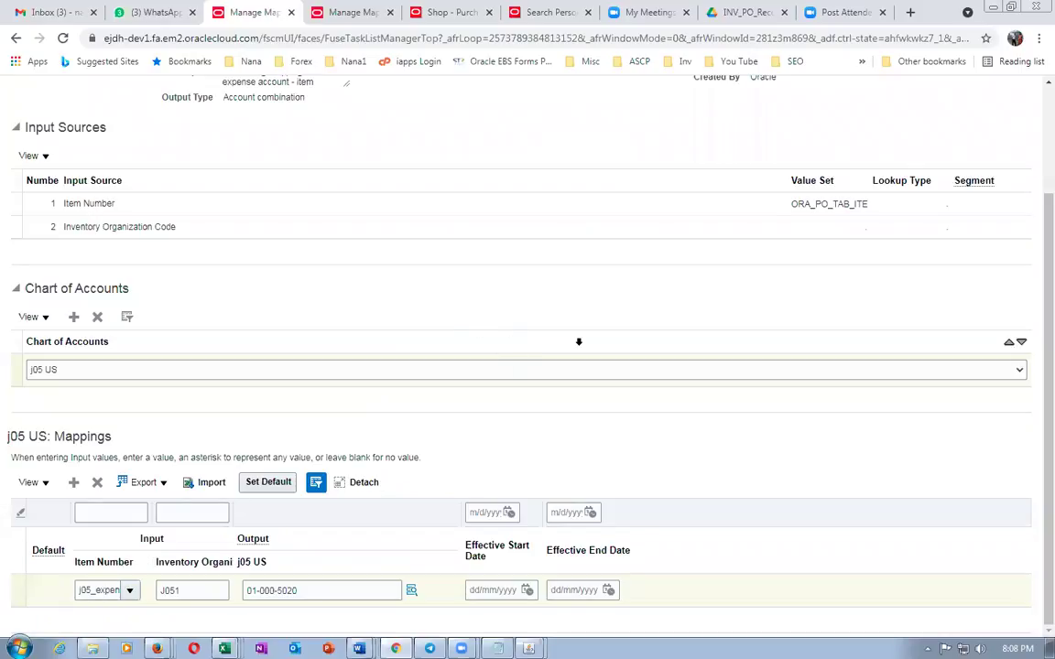
{"action": "scroll", "coordinate": [576, 344], "scroll_direction": "up", "scroll_amount": 3}
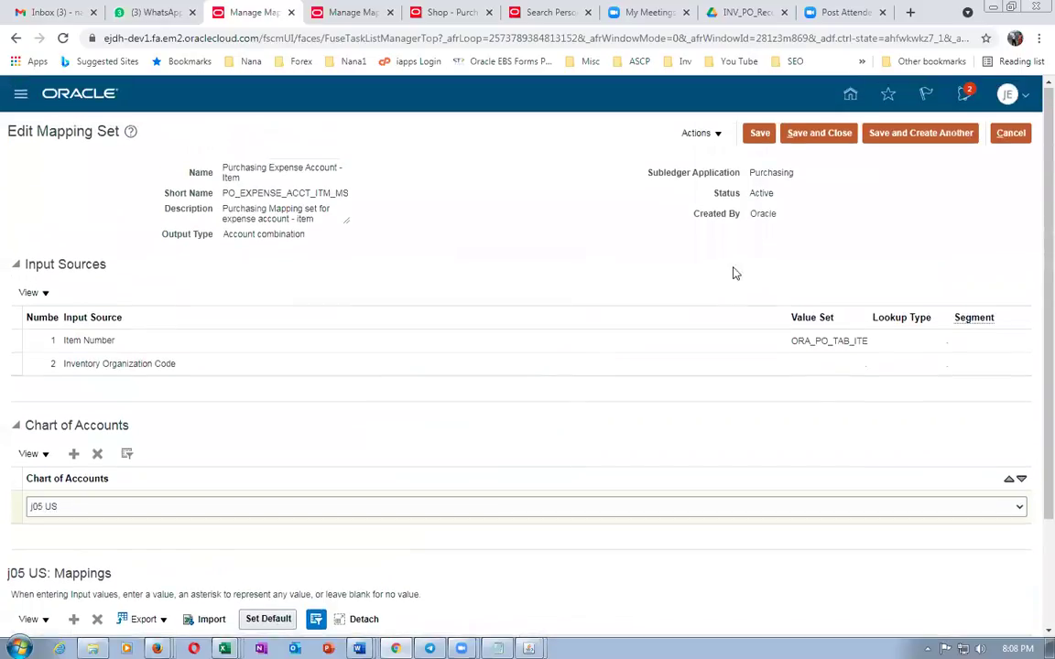
{"action": "left_click", "coordinate": [802, 138]}
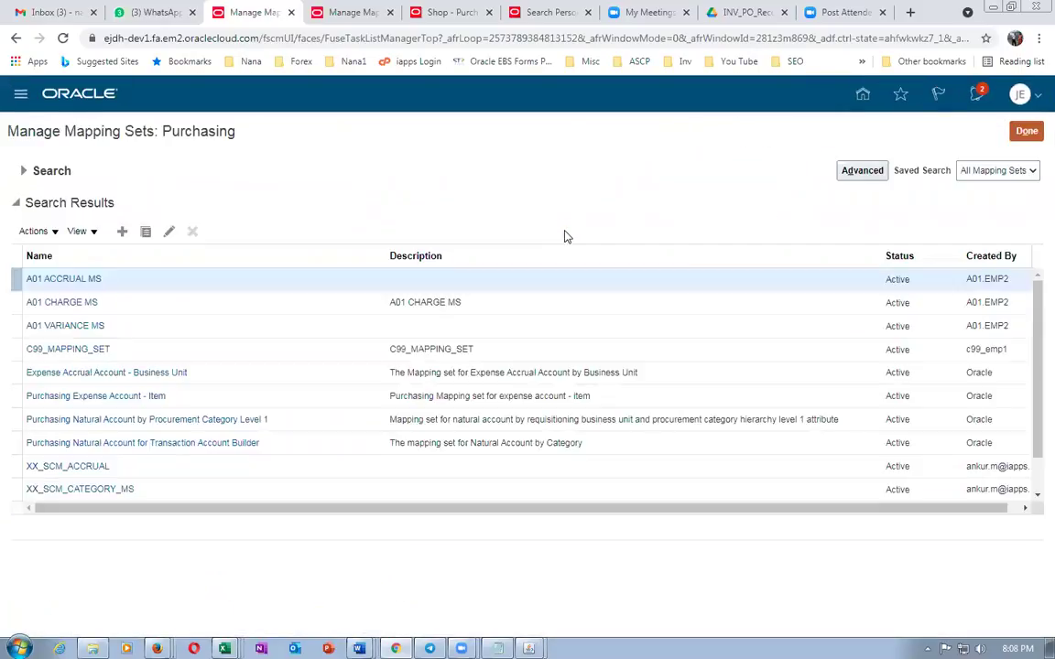
Exit requisition line entry twice to return to the Requisitions page listing requisition 1014
{"action": "left_click", "coordinate": [442, 13]}
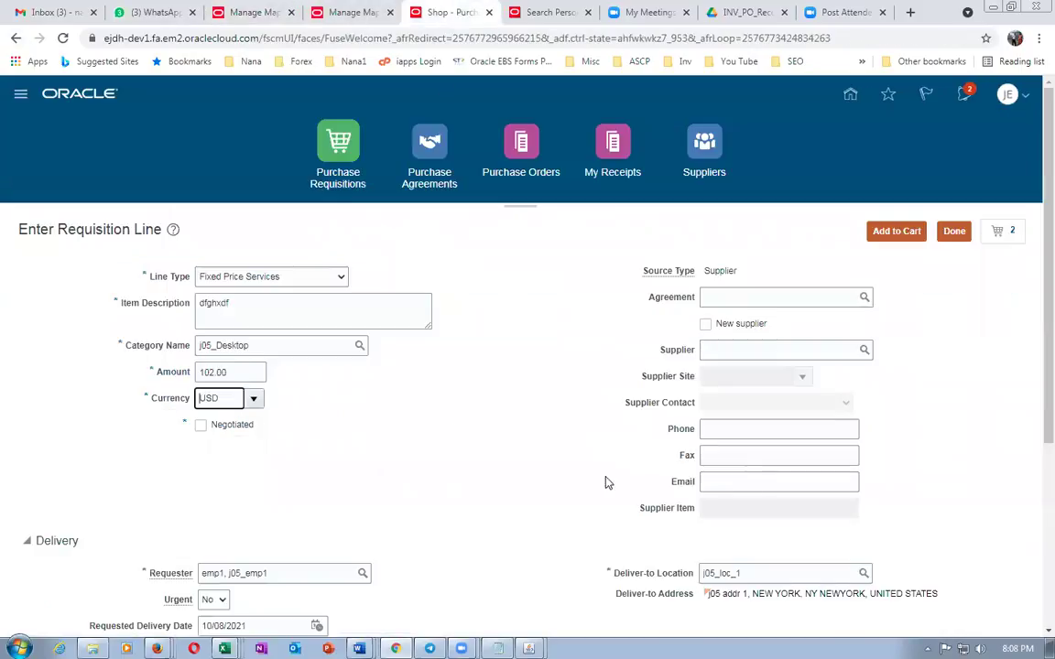
{"action": "left_click", "coordinate": [959, 234]}
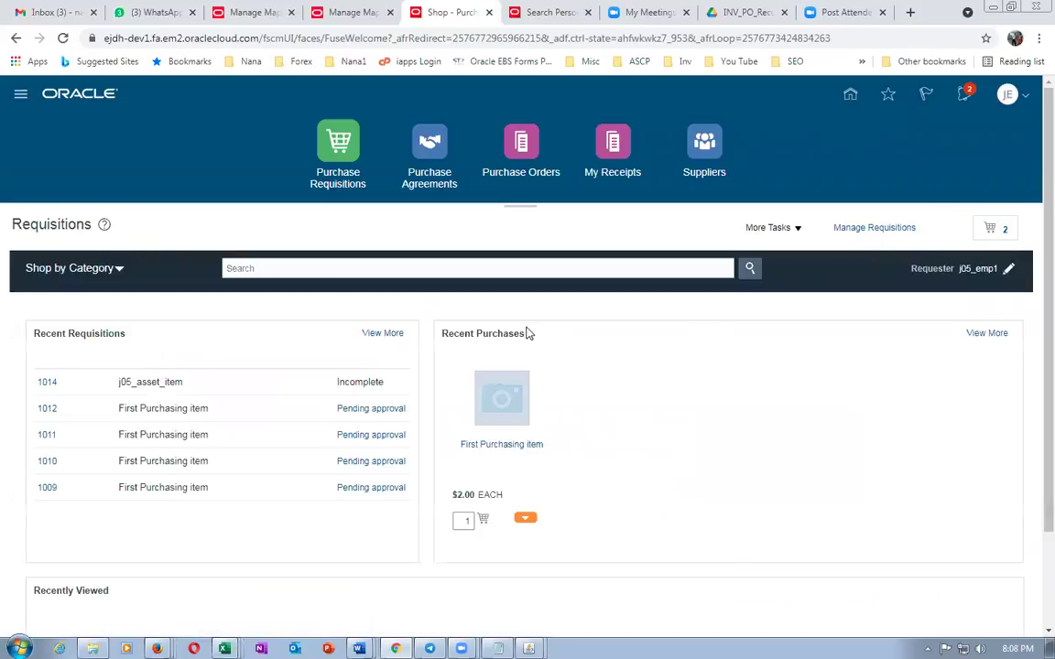
{"action": "left_click", "coordinate": [781, 231]}
{"action": "left_click", "coordinate": [772, 255]}
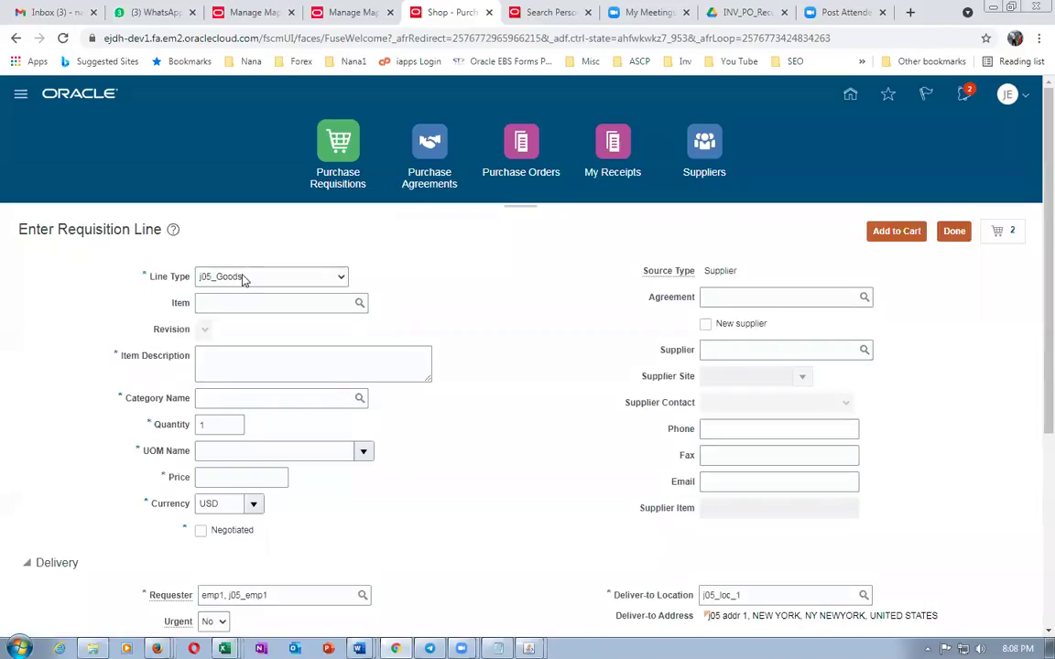
{"action": "left_click", "coordinate": [954, 231]}
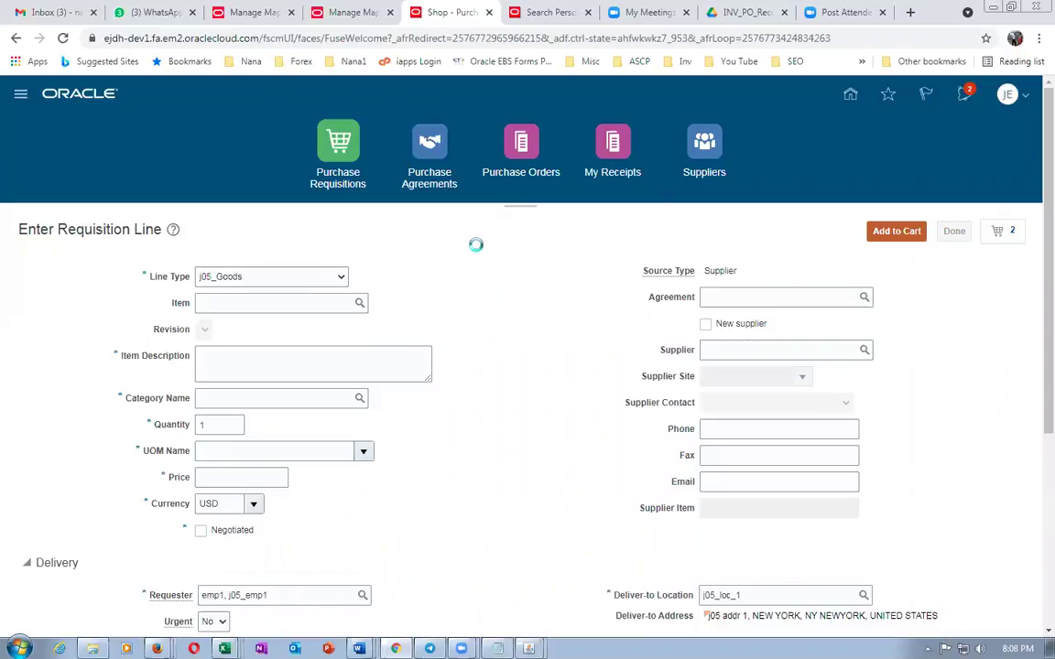
{"action": "left_click", "coordinate": [786, 231]}
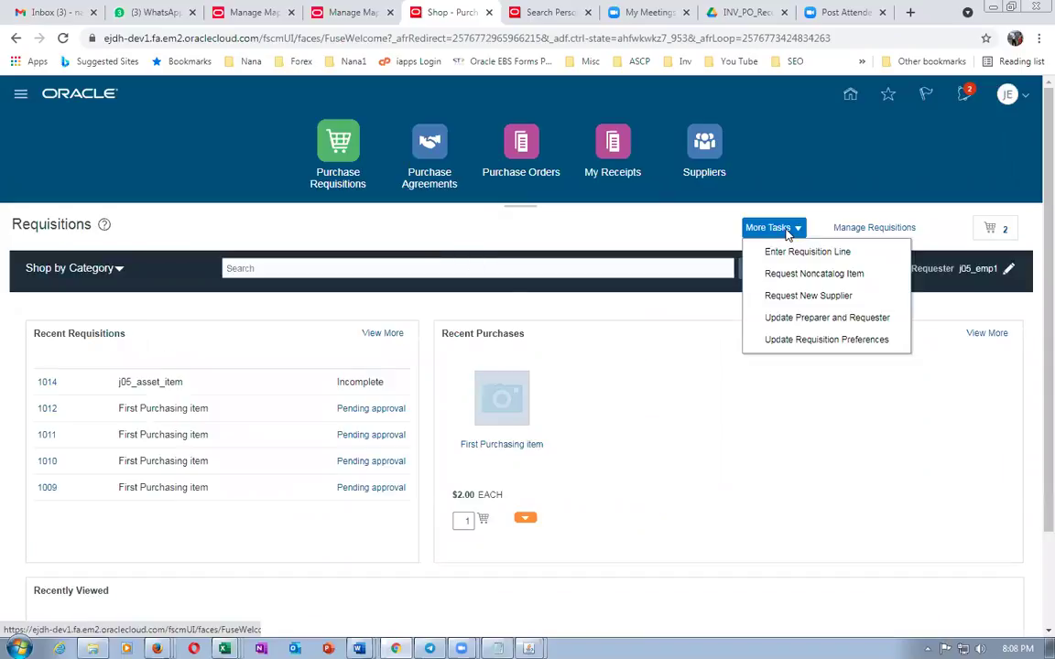
Edit the requisition preferences, changing Destination Type from Expense to Inventory
{"action": "left_click", "coordinate": [793, 345]}
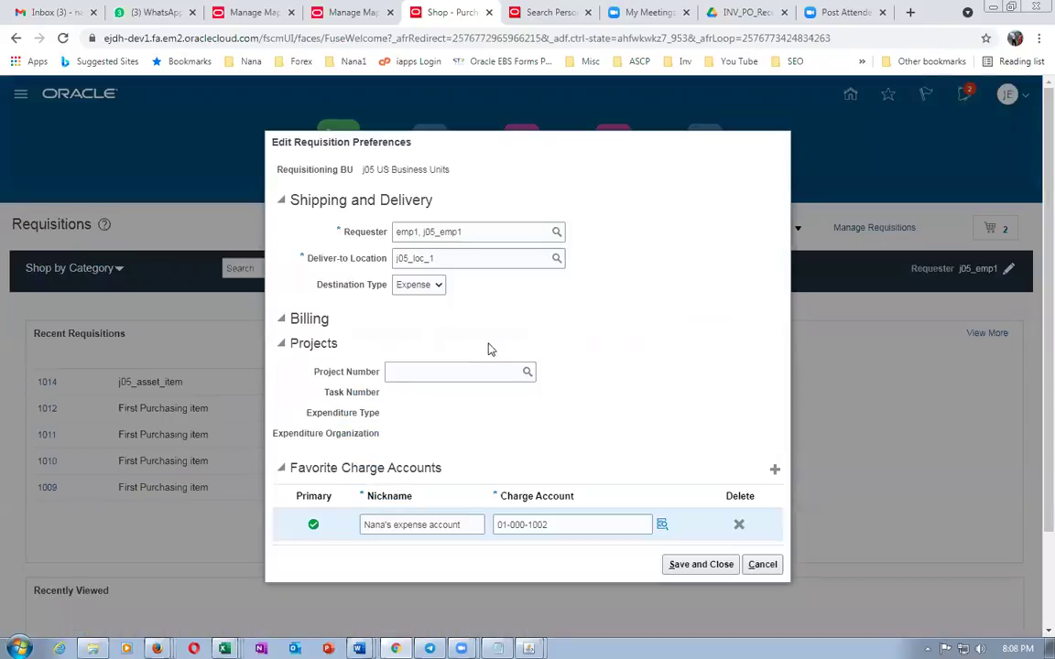
{"action": "left_click", "coordinate": [417, 288]}
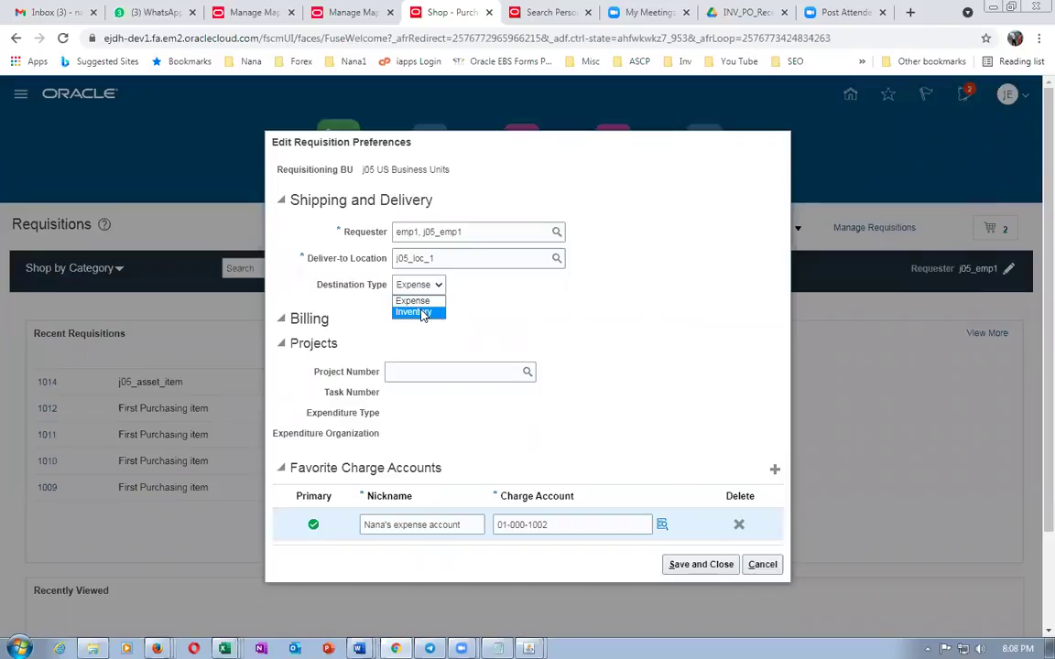
{"action": "left_click", "coordinate": [419, 312]}
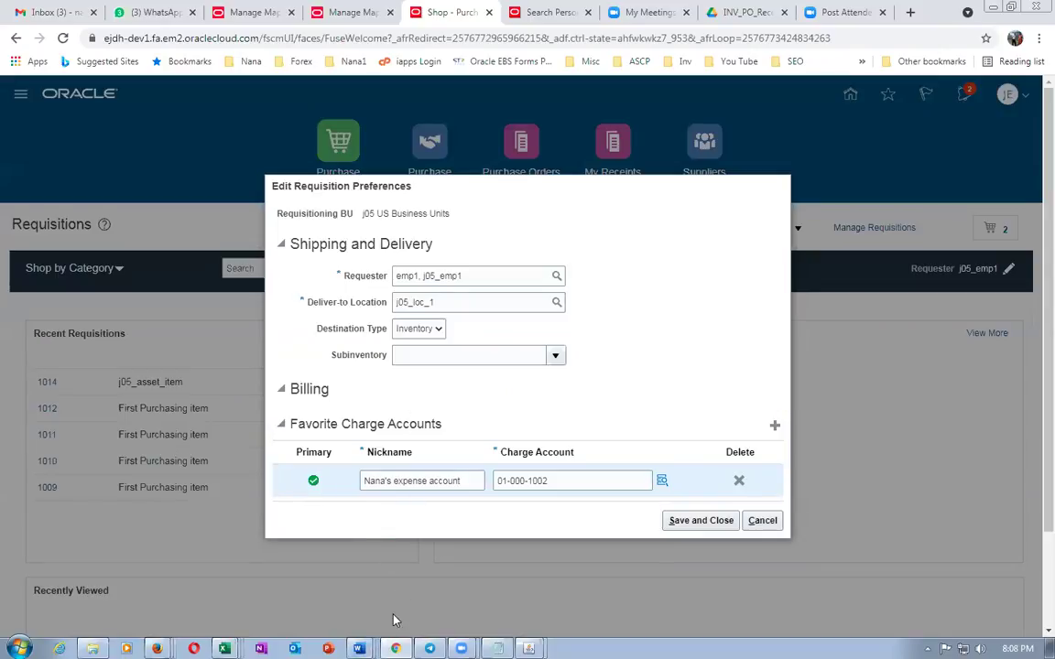
{"action": "mouse_move", "coordinate": [359, 647]}
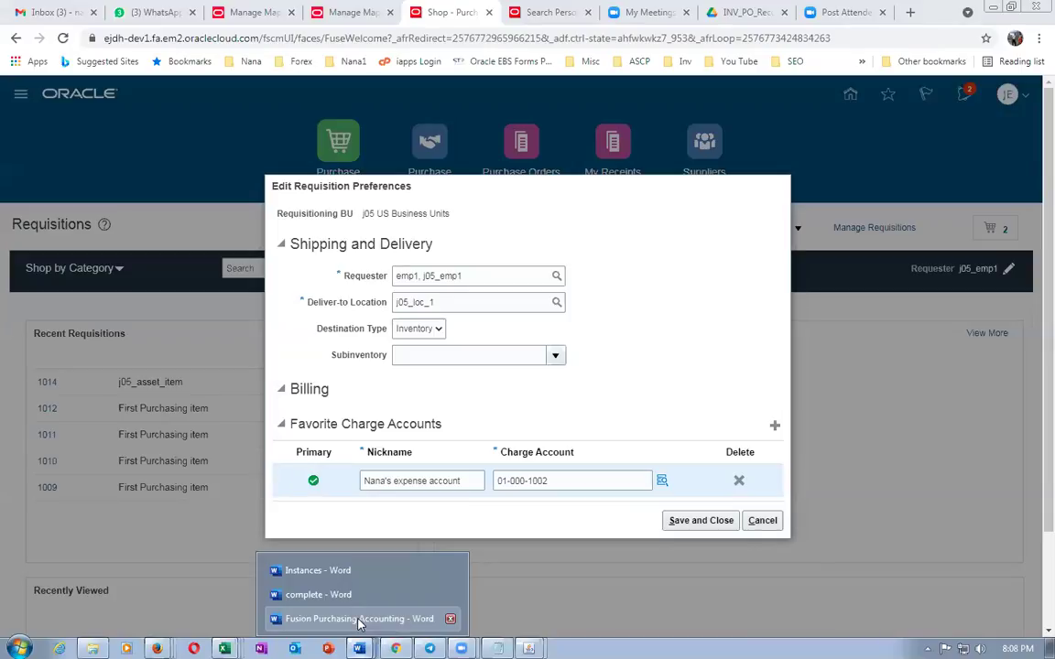
Bring up the Fusion Purchasing Accounting document and select mapping table rows 4–6
{"action": "left_click", "coordinate": [359, 619]}
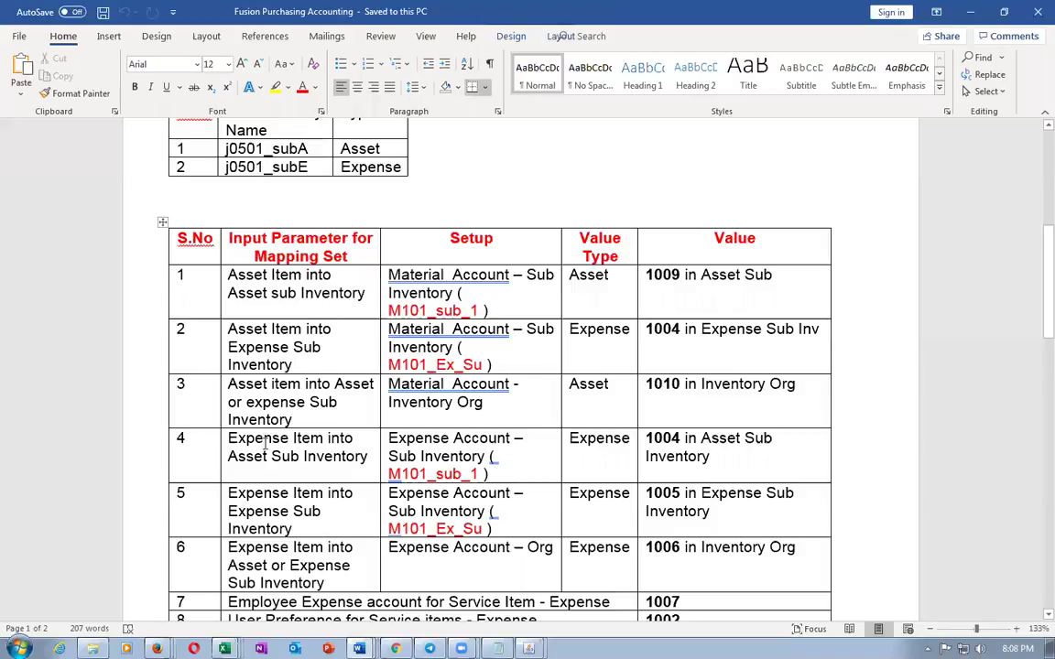
{"action": "scroll", "coordinate": [266, 444], "scroll_direction": "down", "scroll_amount": 3}
{"action": "left_click_drag", "start_coordinate": [262, 345], "coordinate": [448, 410]}
{"action": "left_click_drag", "start_coordinate": [559, 410], "coordinate": [719, 417]}
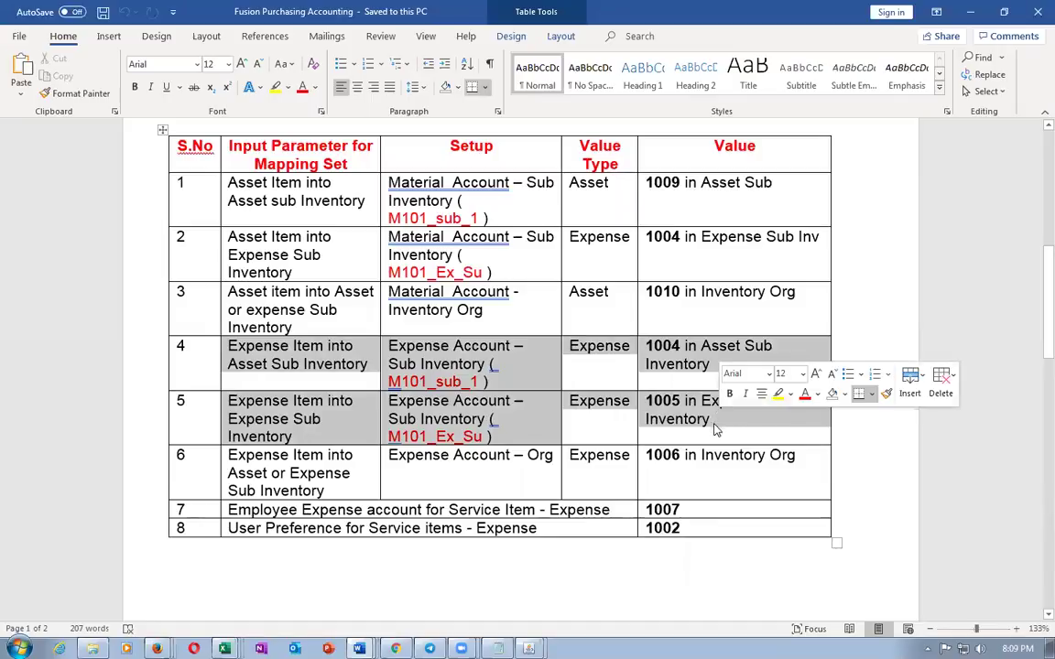
{"action": "left_click_drag", "start_coordinate": [266, 463], "coordinate": [724, 490]}
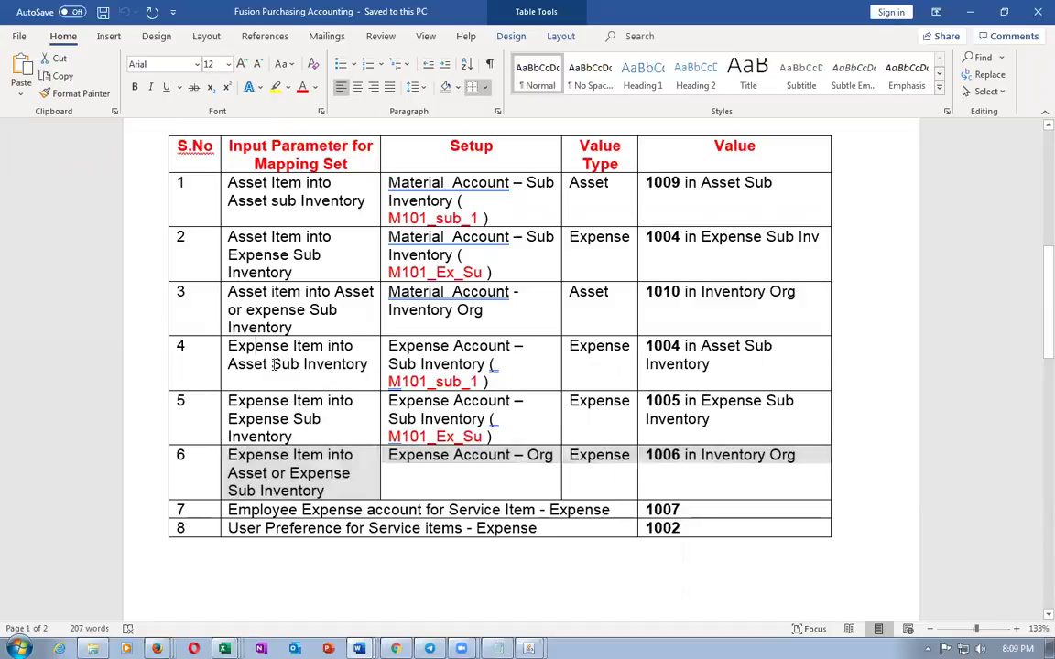
Highlight row 4's Expense Item into Asset and Expense Account wording, then reselect rows 4–5
{"action": "left_click_drag", "start_coordinate": [258, 345], "coordinate": [277, 369]}
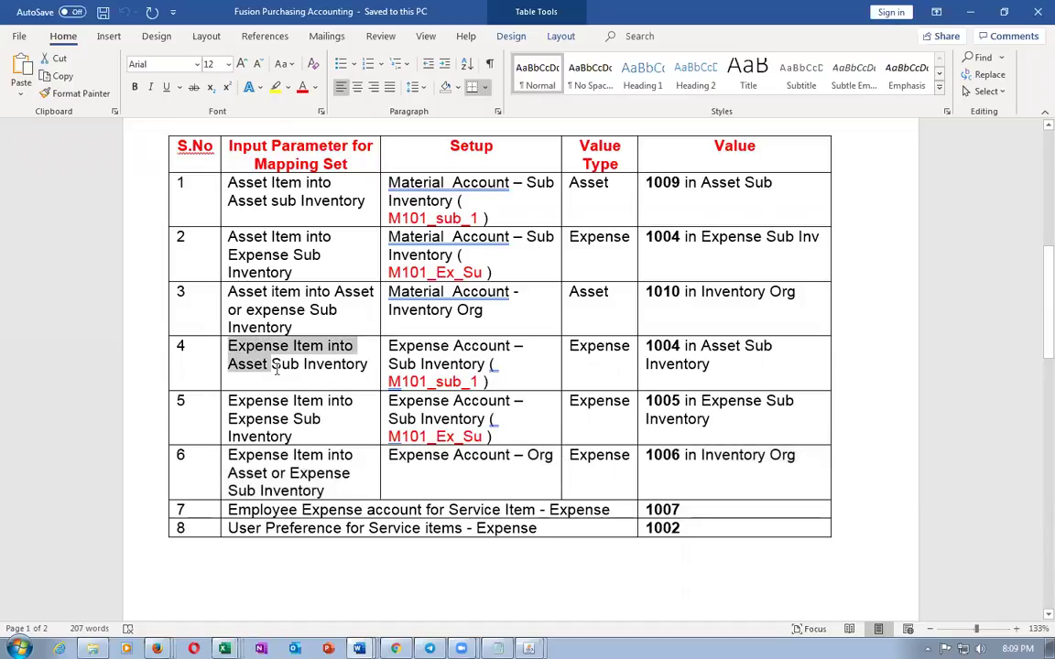
{"action": "left_click", "coordinate": [656, 346]}
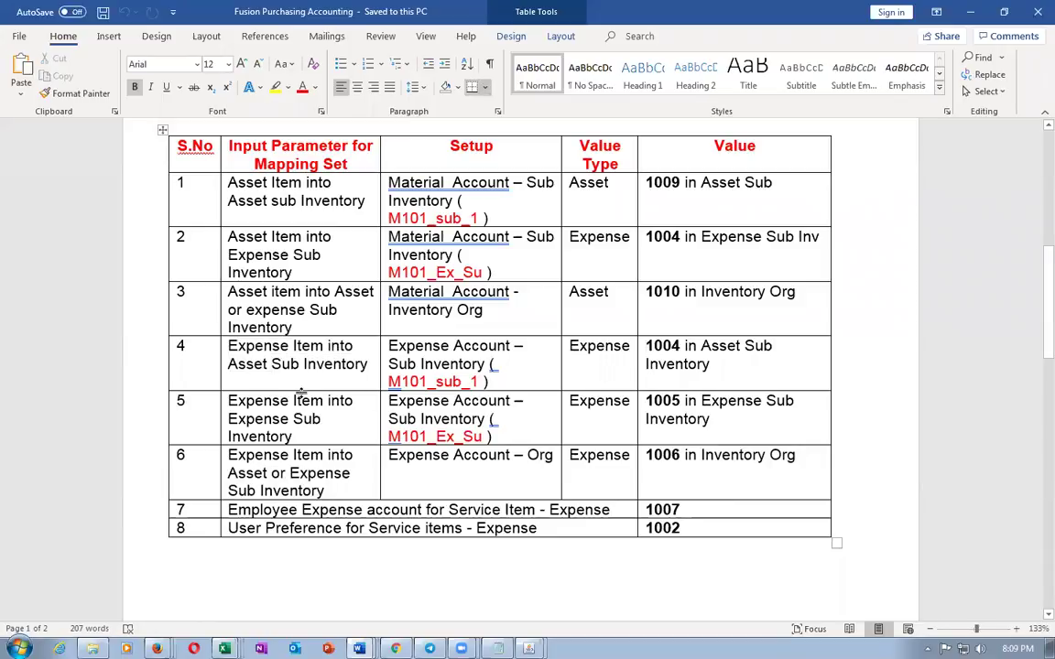
{"action": "left_click_drag", "start_coordinate": [228, 346], "coordinate": [259, 361]}
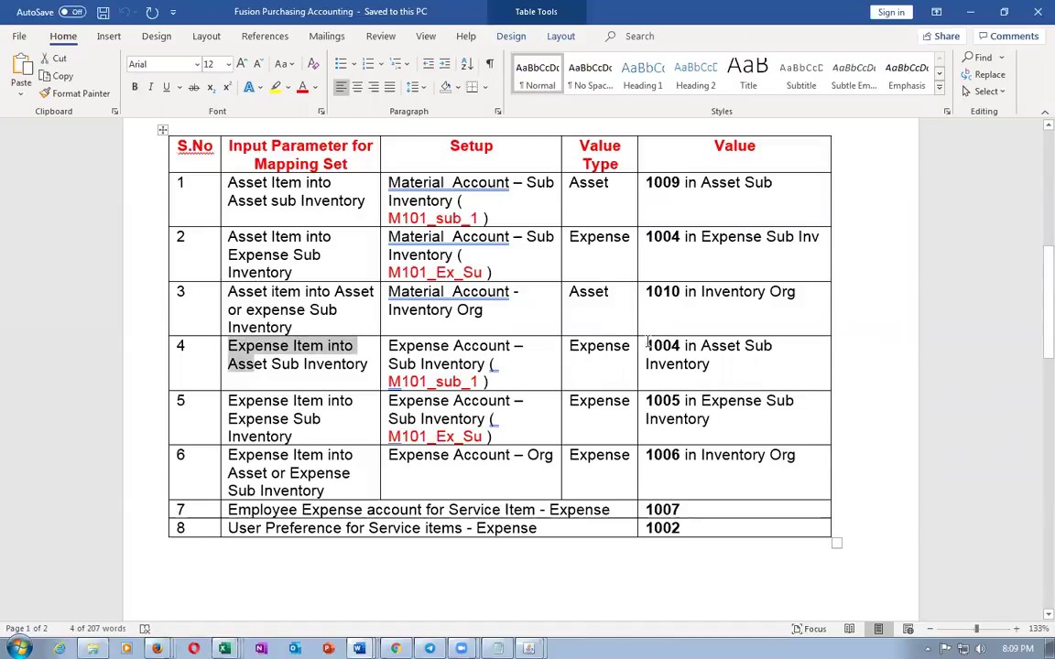
{"action": "left_click_drag", "start_coordinate": [404, 348], "coordinate": [477, 346]}
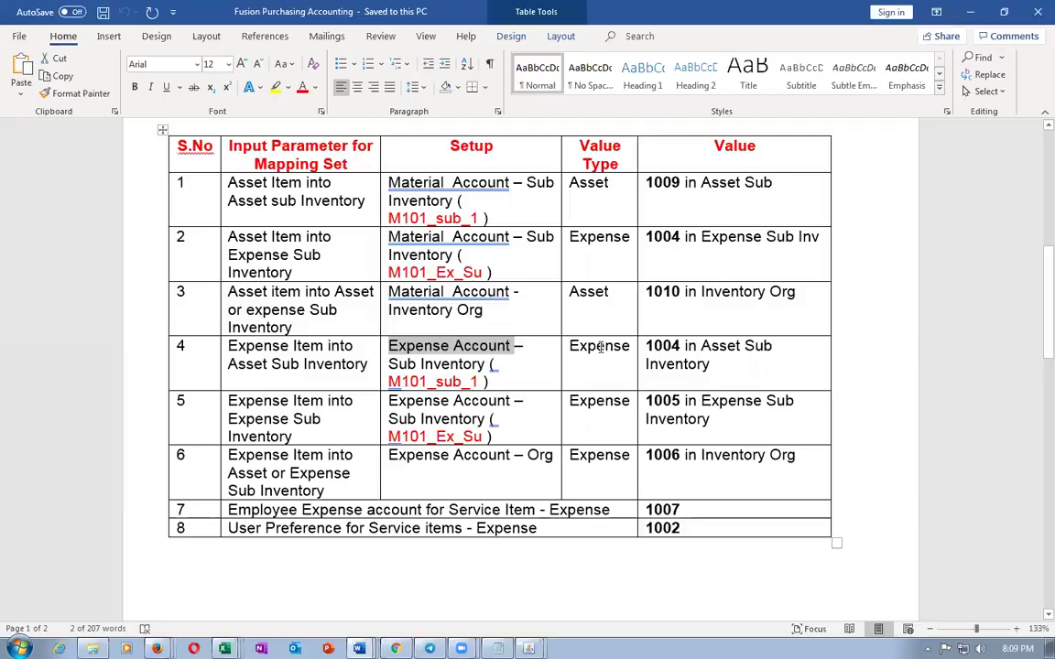
{"action": "left_click", "coordinate": [598, 346]}
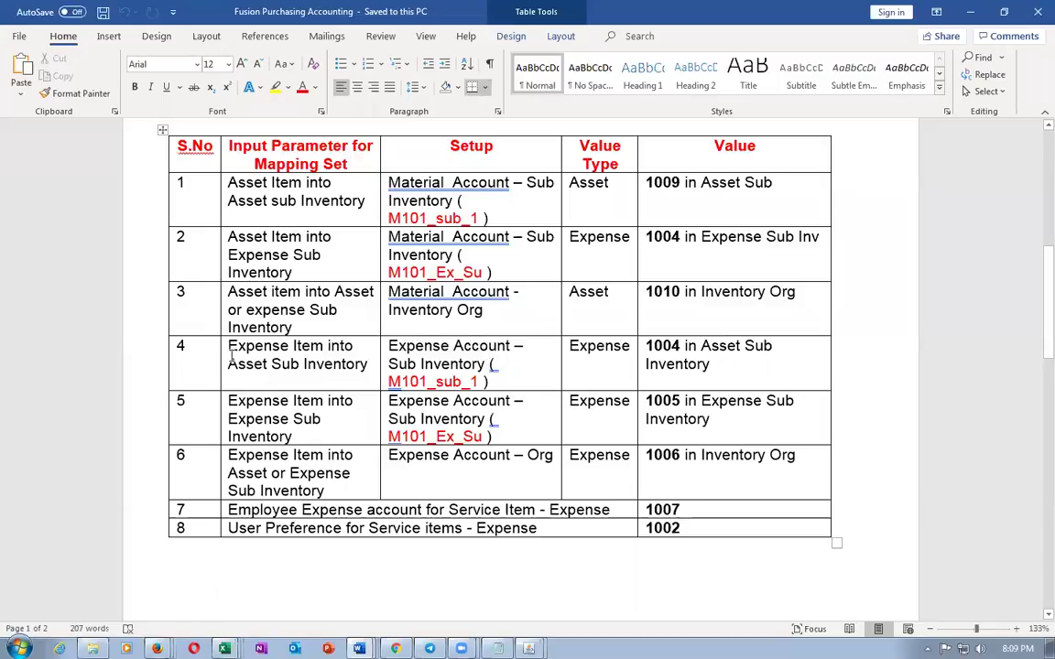
{"action": "left_click_drag", "start_coordinate": [274, 349], "coordinate": [732, 419]}
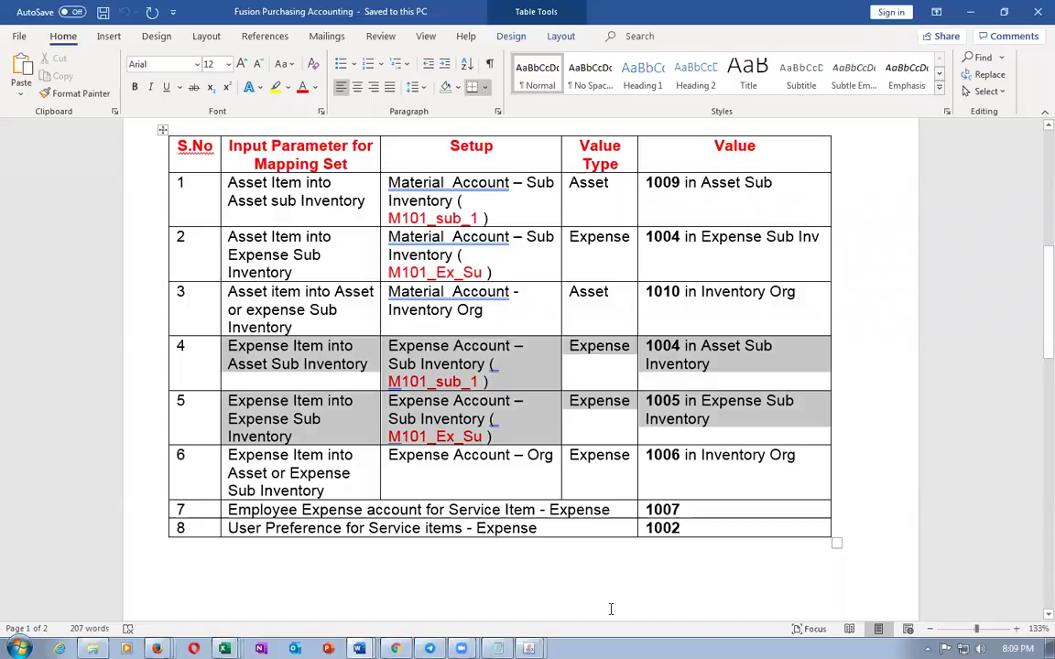
{"action": "left_click", "coordinate": [224, 648]}
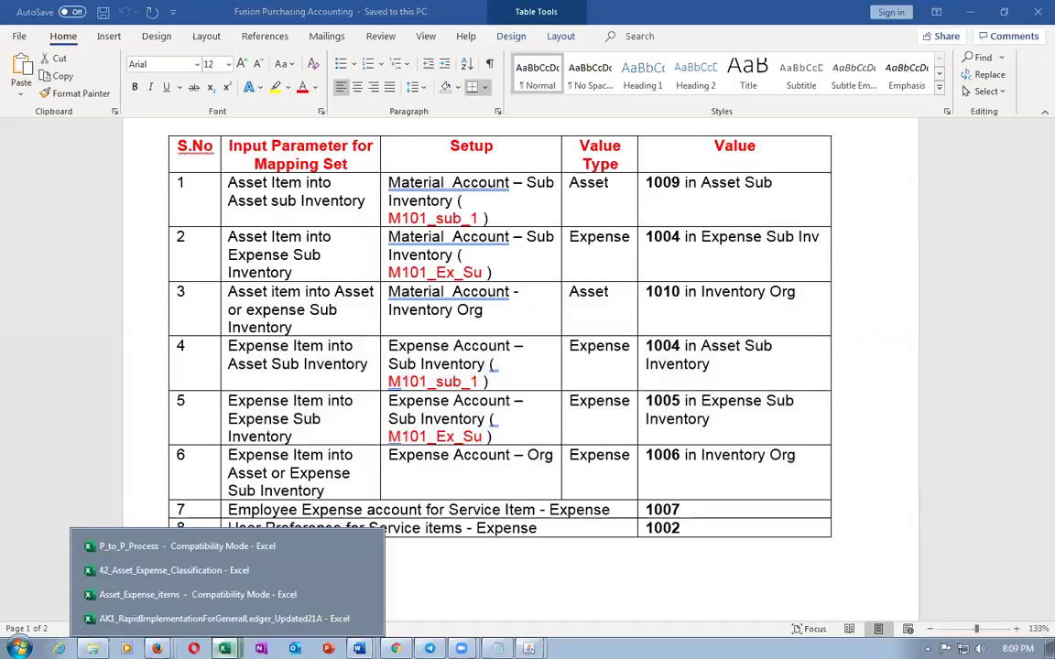
In the Asset_Expense_items workbook, review the Expense into Asset SI case cells J7, K7, L7, M7
{"action": "left_click", "coordinate": [197, 594]}
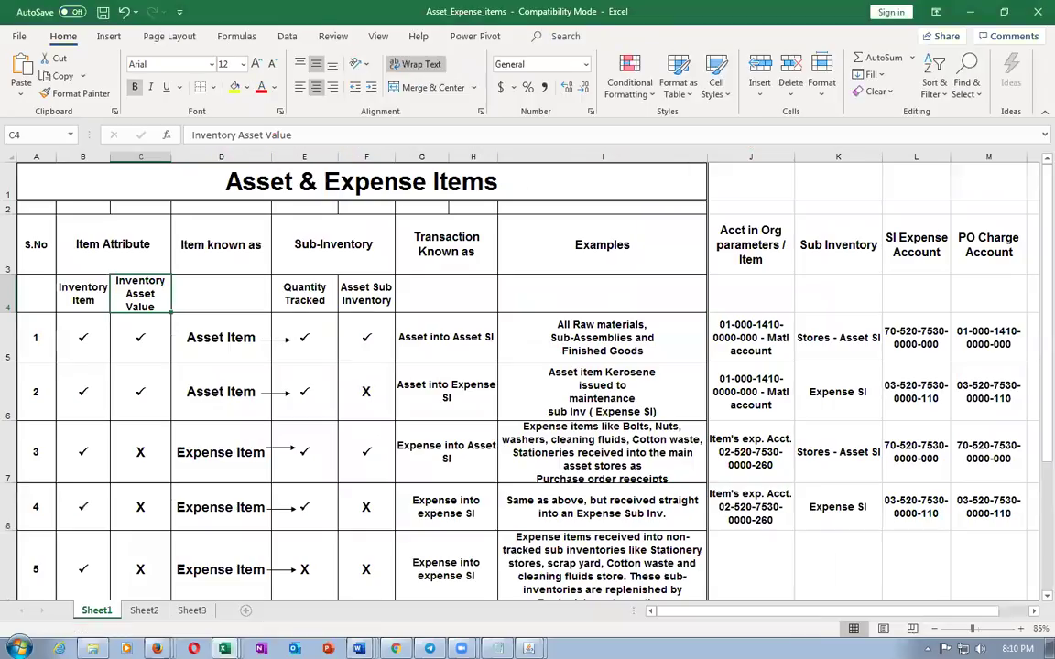
{"action": "scroll", "coordinate": [209, 395], "scroll_direction": "down", "scroll_amount": 1}
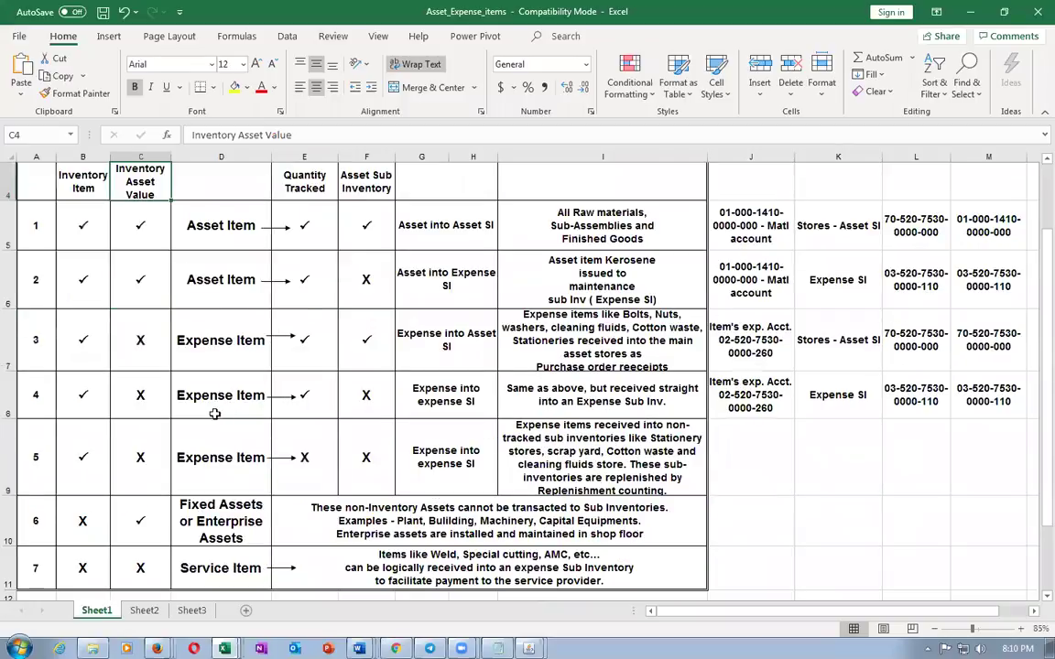
{"action": "left_click", "coordinate": [210, 396]}
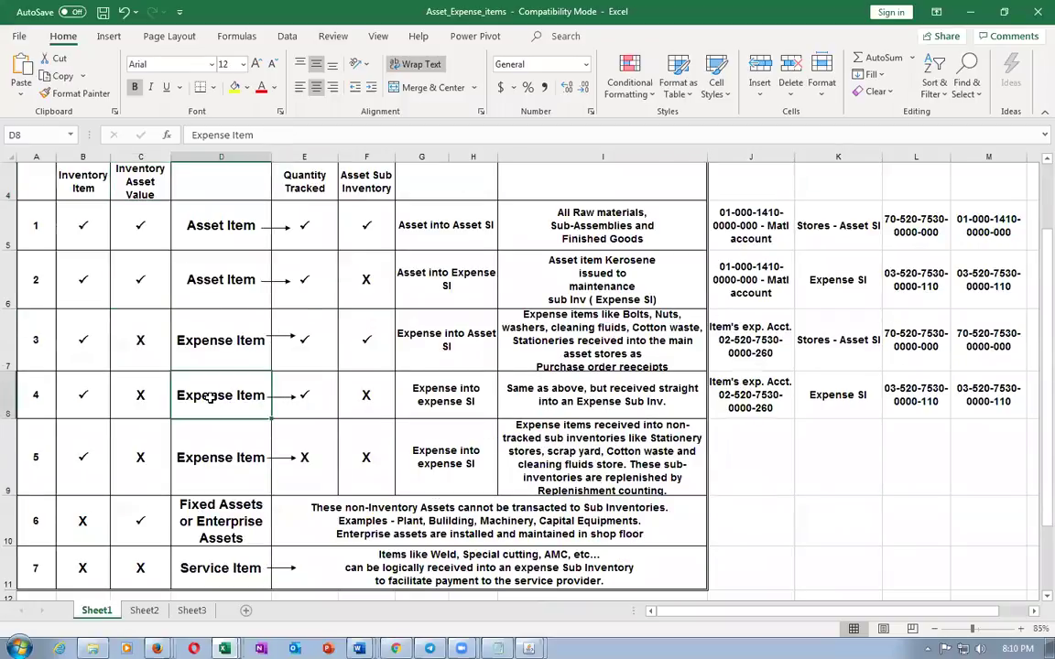
{"action": "left_click", "coordinate": [189, 311]}
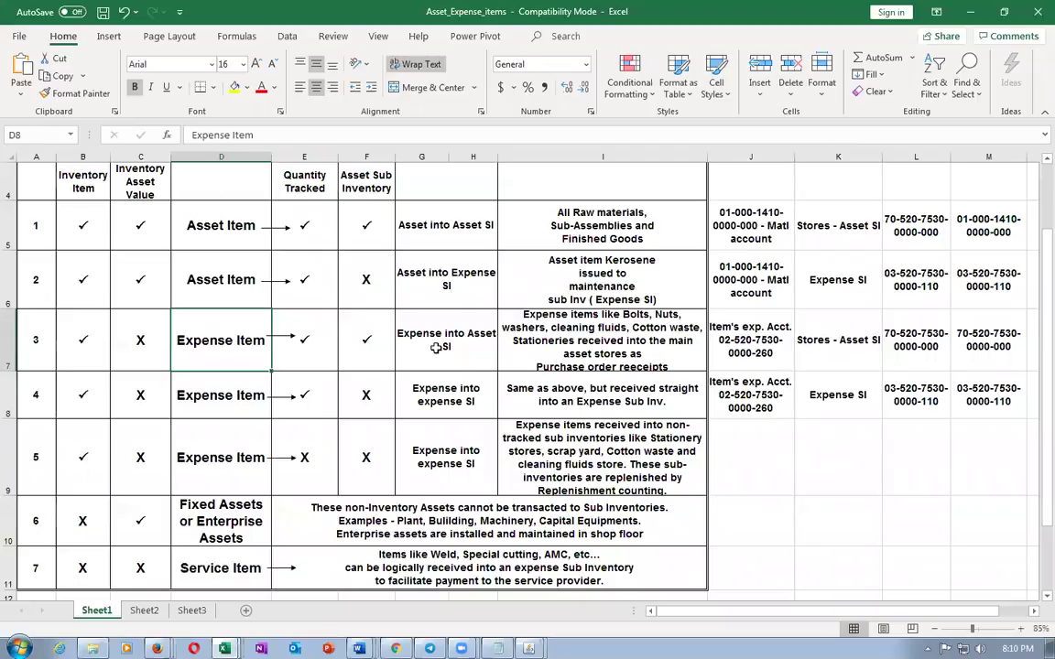
{"action": "left_click", "coordinate": [397, 313]}
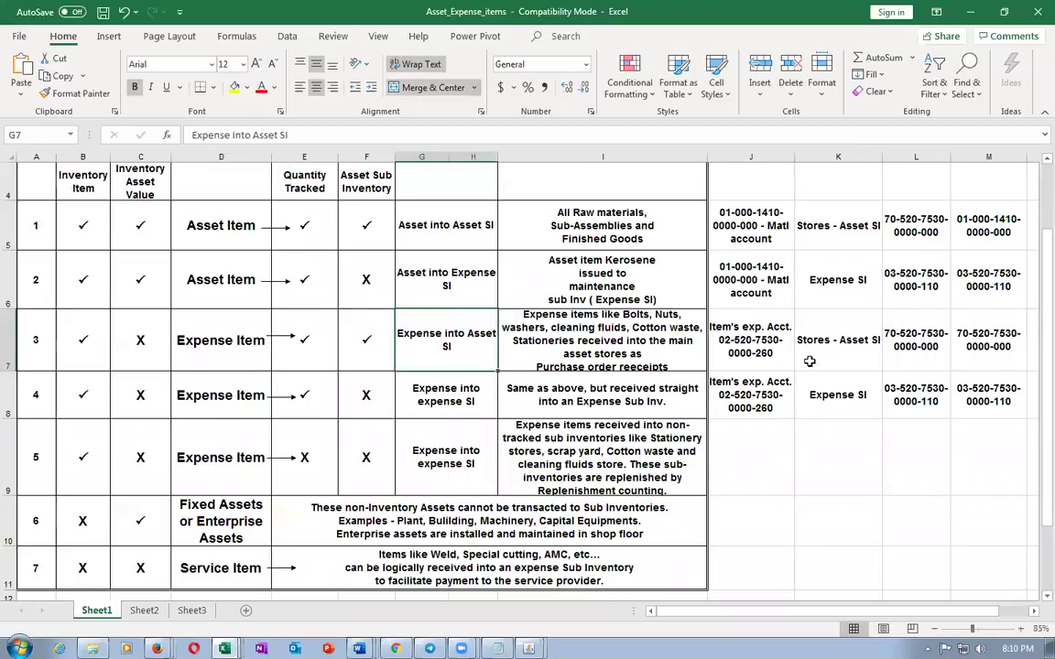
{"action": "left_click", "coordinate": [750, 345]}
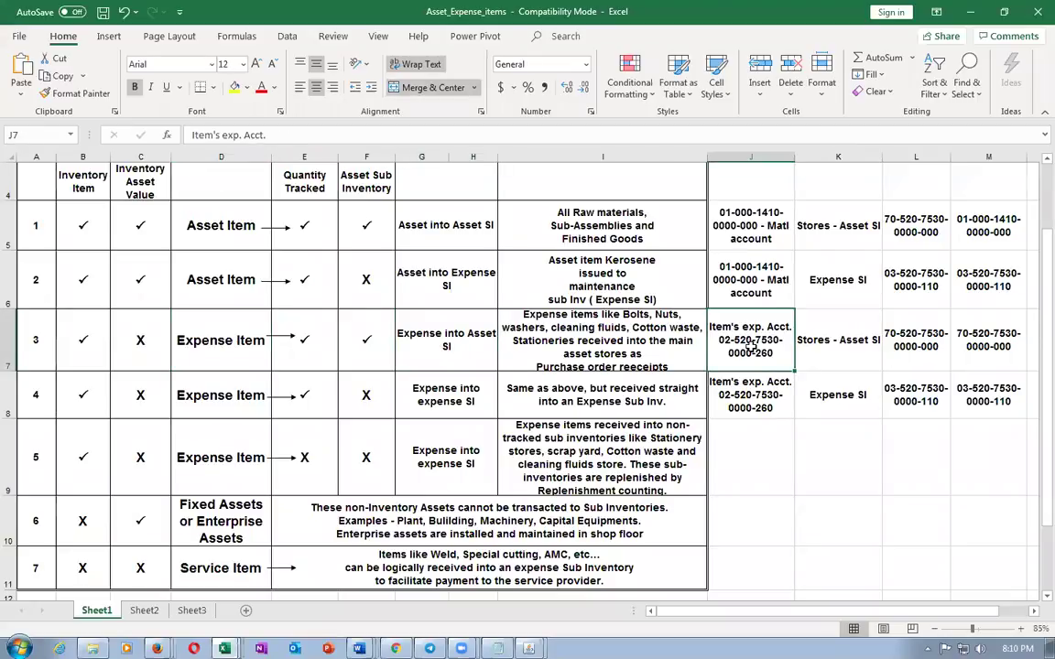
{"action": "left_click", "coordinate": [841, 341]}
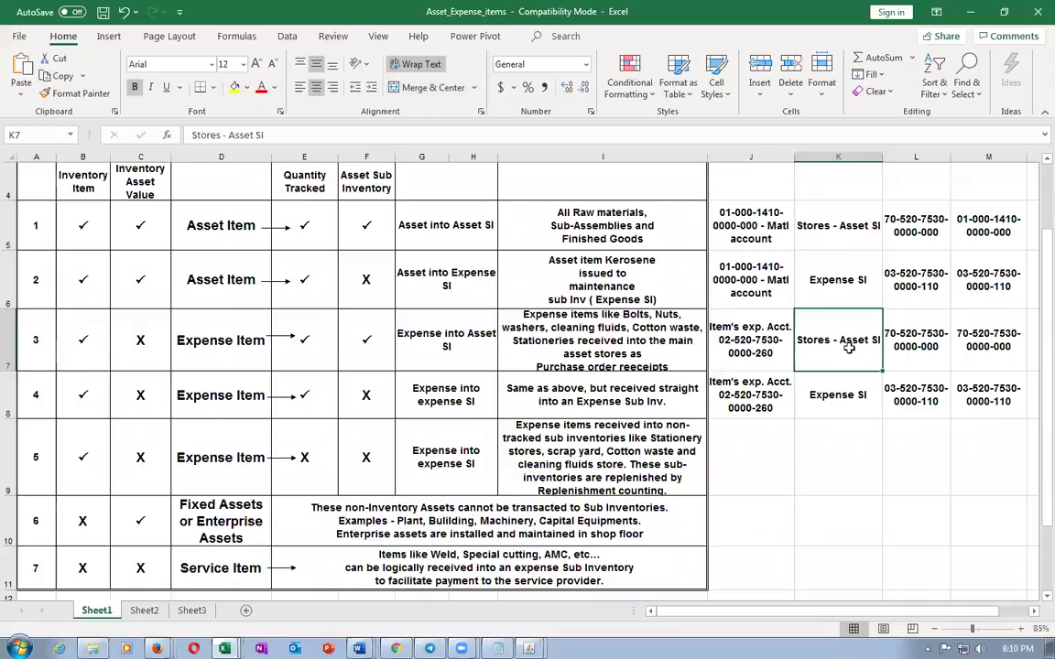
{"action": "left_click", "coordinate": [893, 316]}
{"action": "left_click", "coordinate": [847, 341]}
{"action": "left_click", "coordinate": [1014, 342]}
{"action": "left_click", "coordinate": [828, 341]}
{"action": "key", "text": "Right"}
{"action": "key", "text": "Right"}
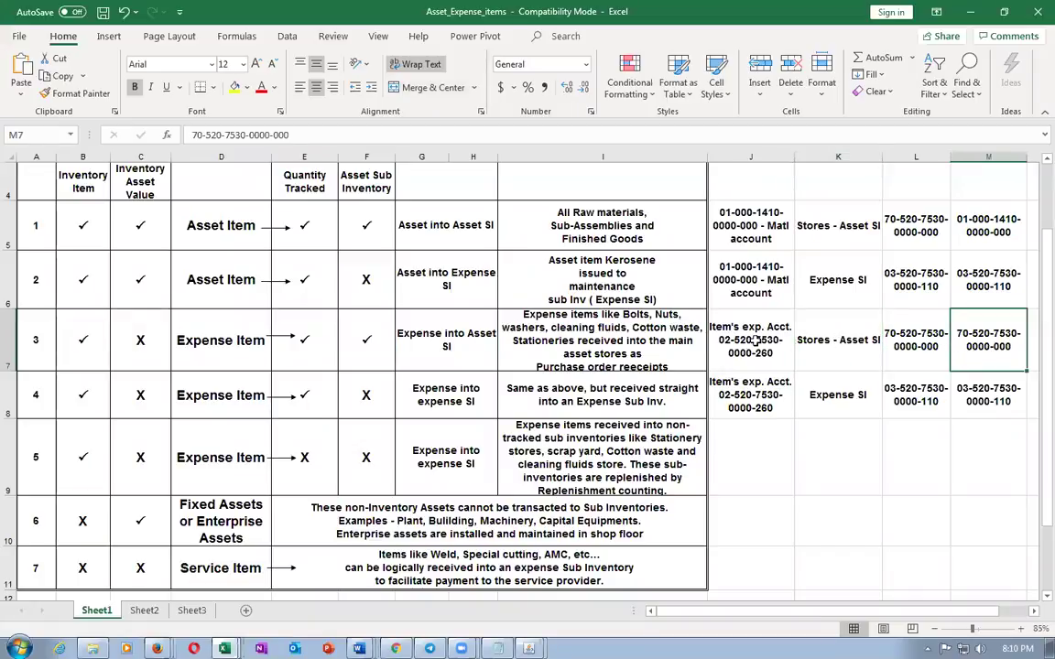
Recheck row 7 cells D7, J7, K7 and M7, then switch to the Word table
{"action": "left_click", "coordinate": [216, 317]}
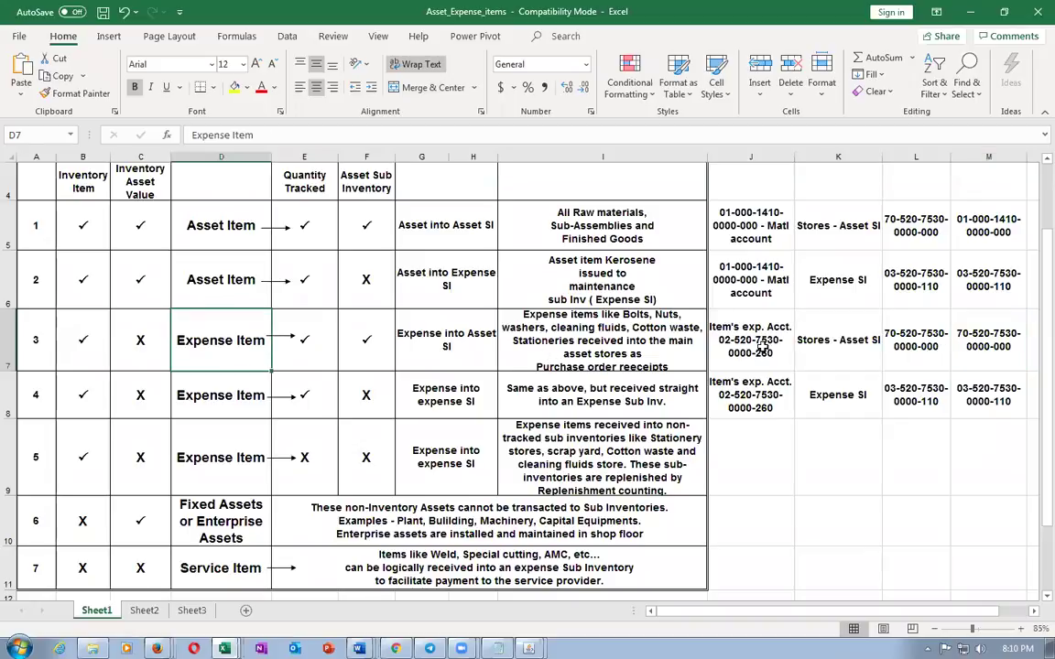
{"action": "left_click", "coordinate": [764, 346]}
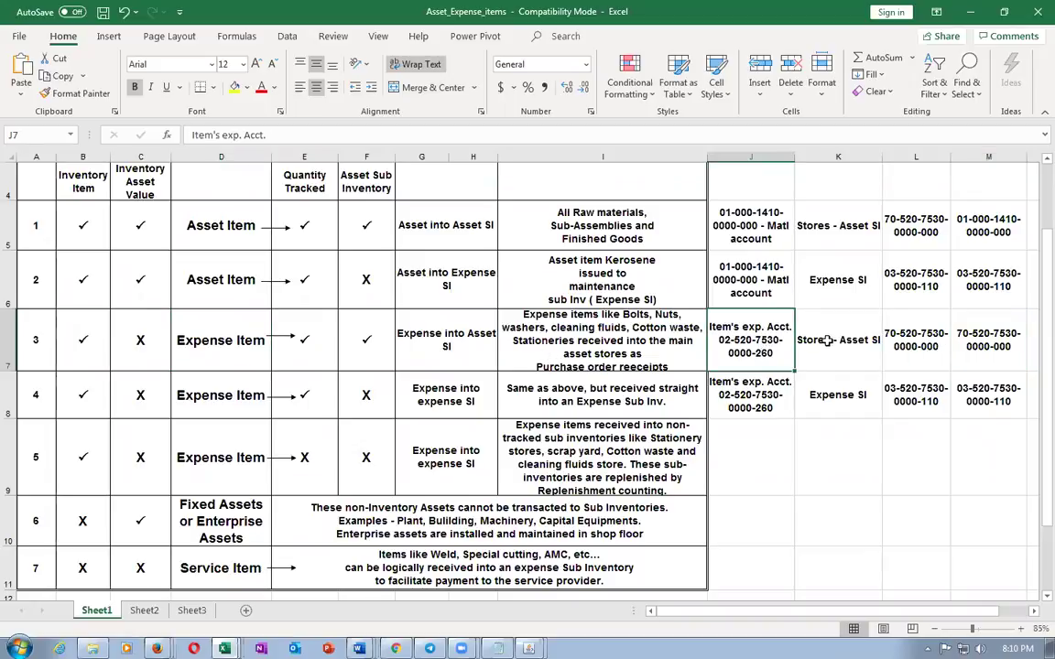
{"action": "left_click", "coordinate": [816, 342]}
{"action": "left_click", "coordinate": [740, 341]}
{"action": "left_click", "coordinate": [995, 359]}
{"action": "key", "text": "alt+Tab"}
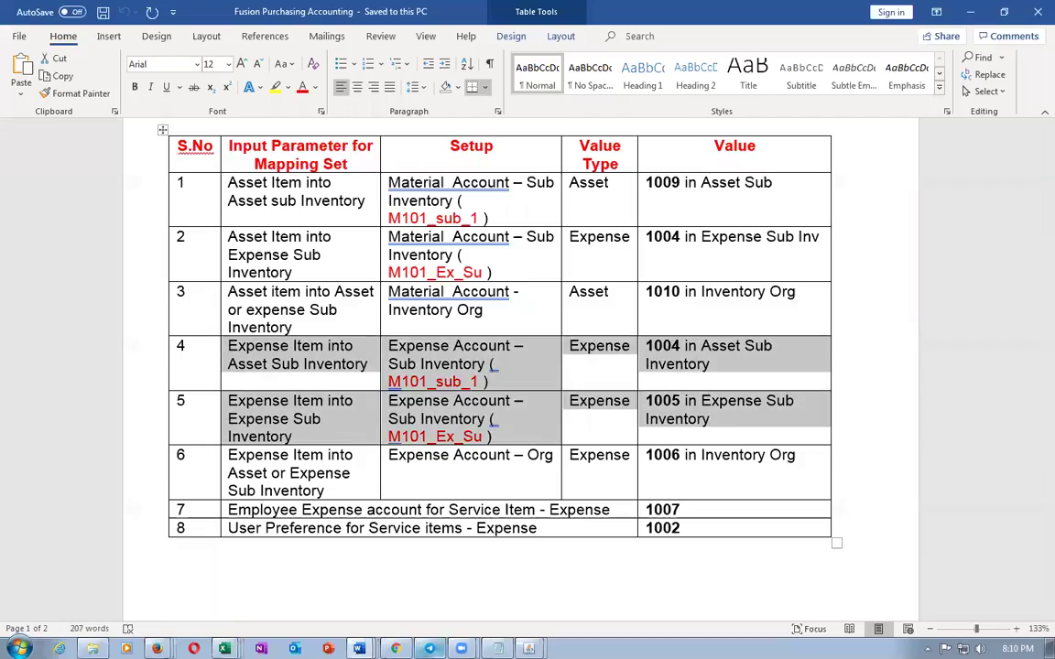
Save the preferences with Inventory destination and reopen them for editing
{"action": "key", "text": "alt+Tab"}
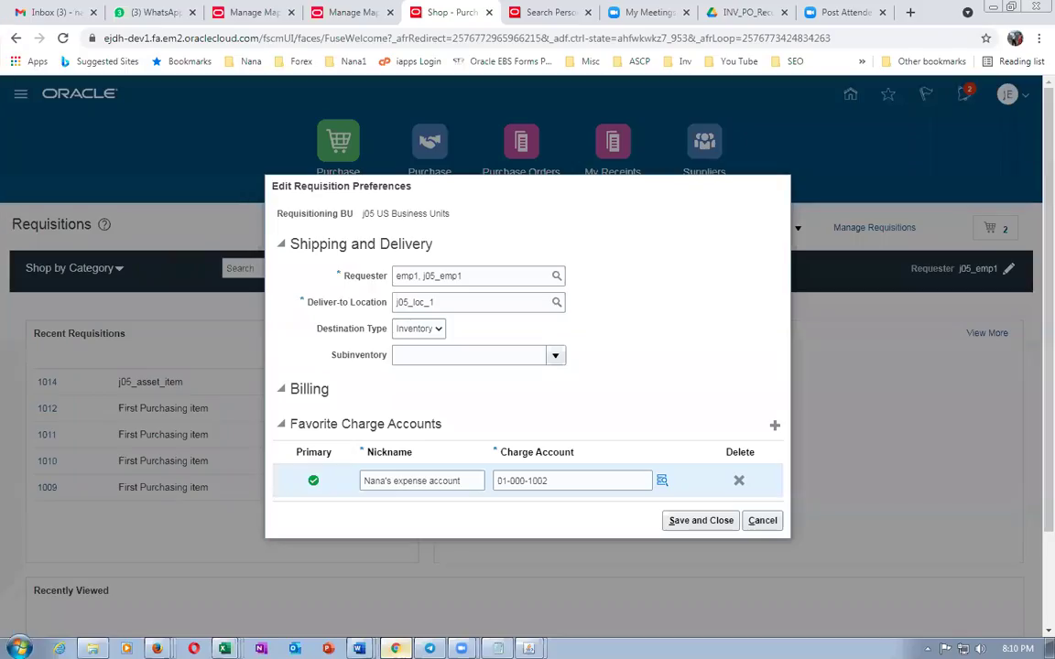
{"action": "left_click", "coordinate": [685, 522]}
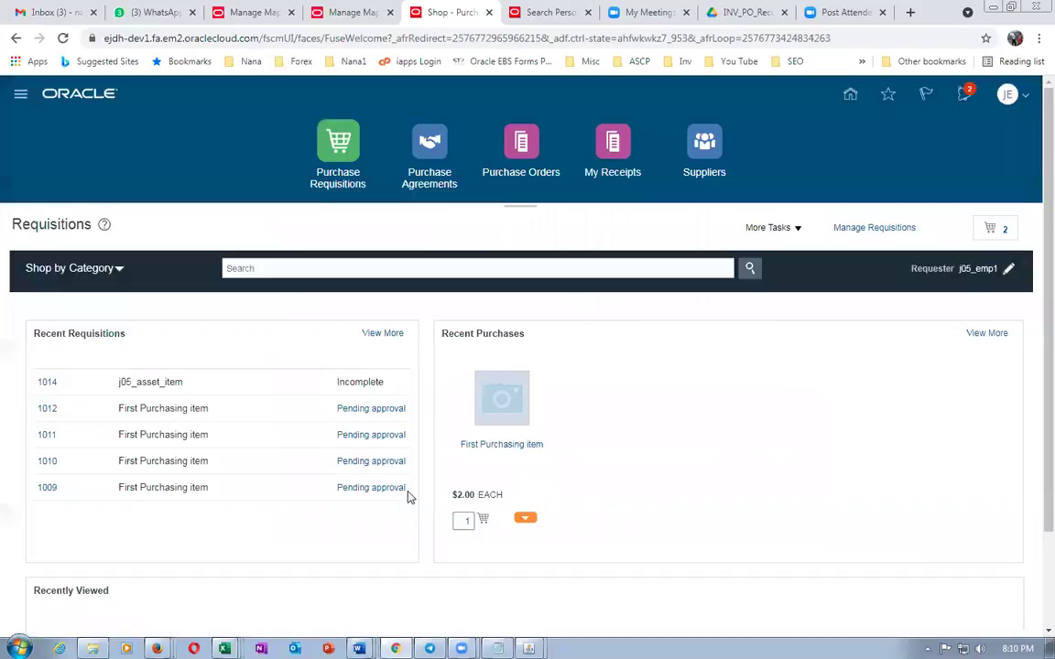
{"action": "left_click", "coordinate": [765, 229]}
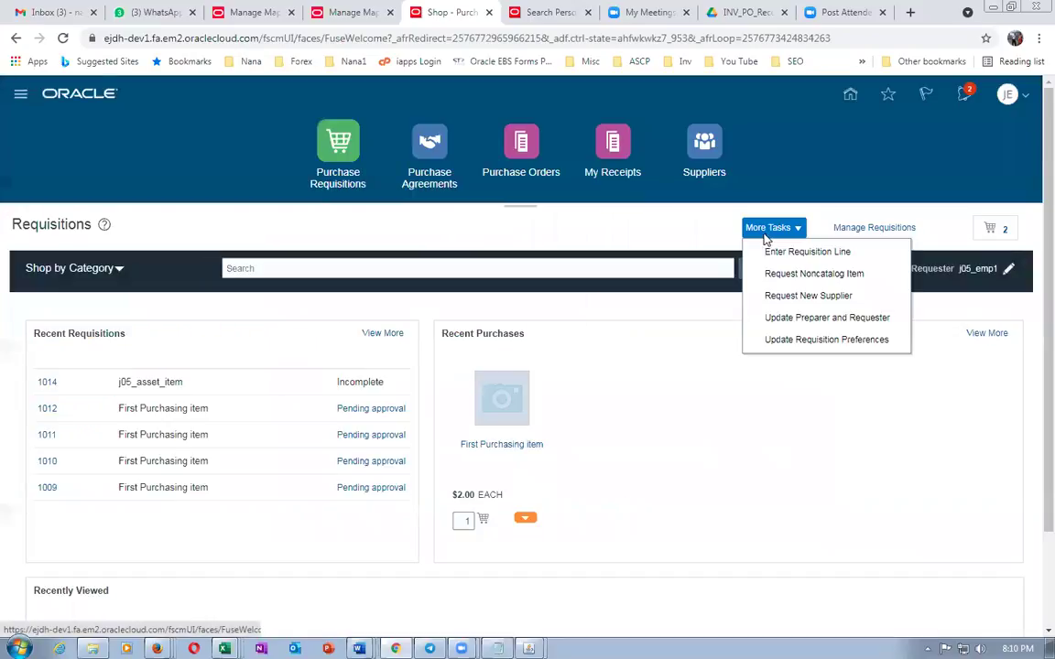
{"action": "left_click", "coordinate": [787, 338]}
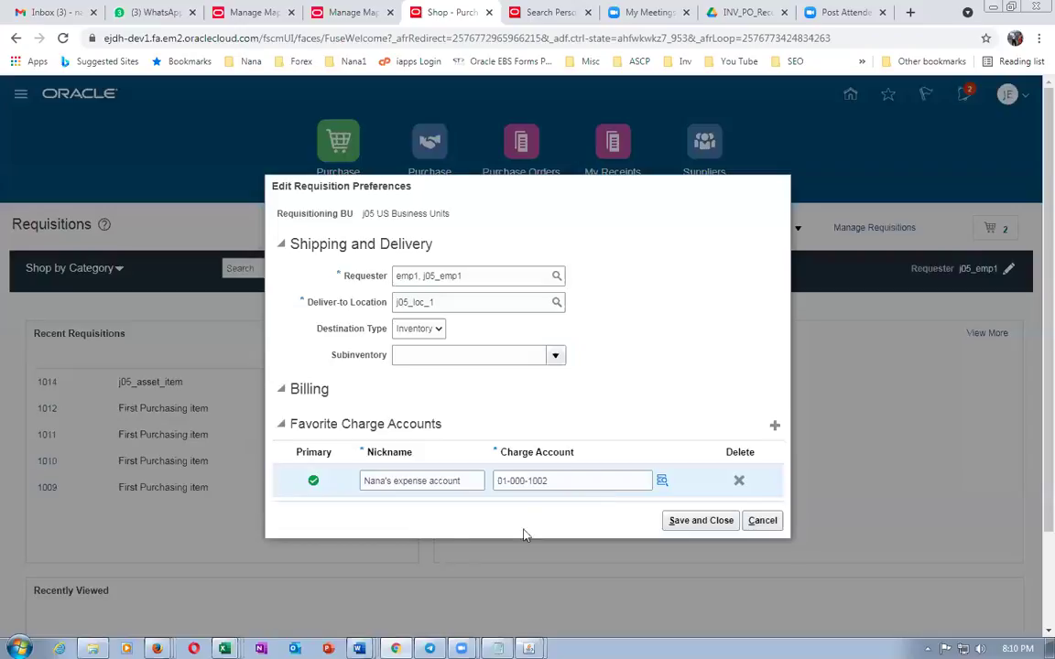
Delete favourite charge account 01-000-1002, save, and begin a new requisition line
{"action": "left_click", "coordinate": [742, 486]}
{"action": "left_click", "coordinate": [677, 509]}
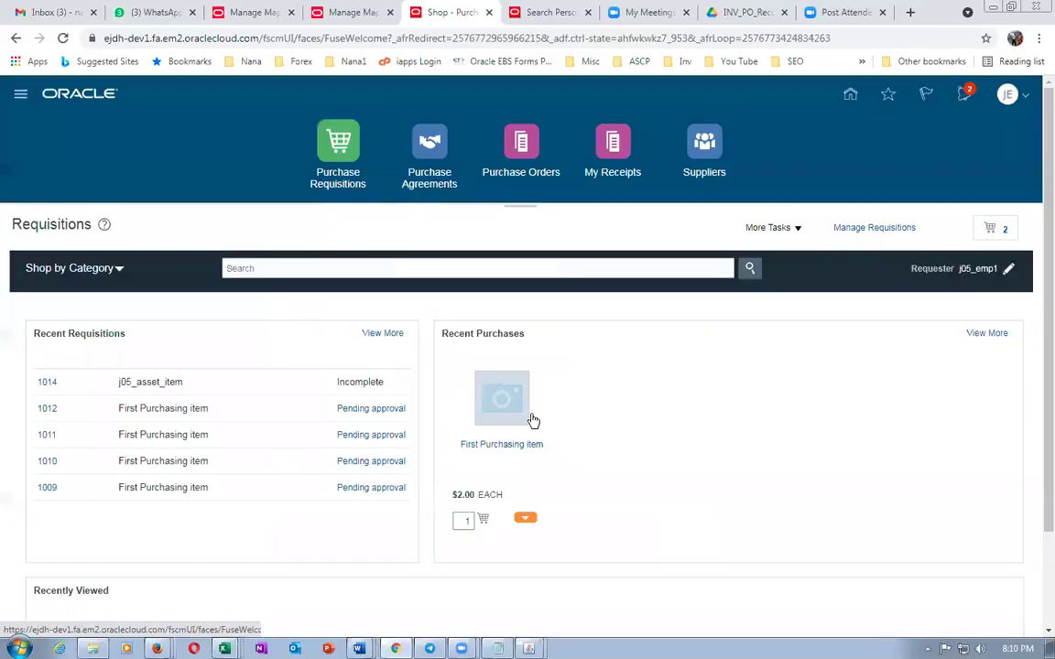
{"action": "left_click", "coordinate": [765, 231]}
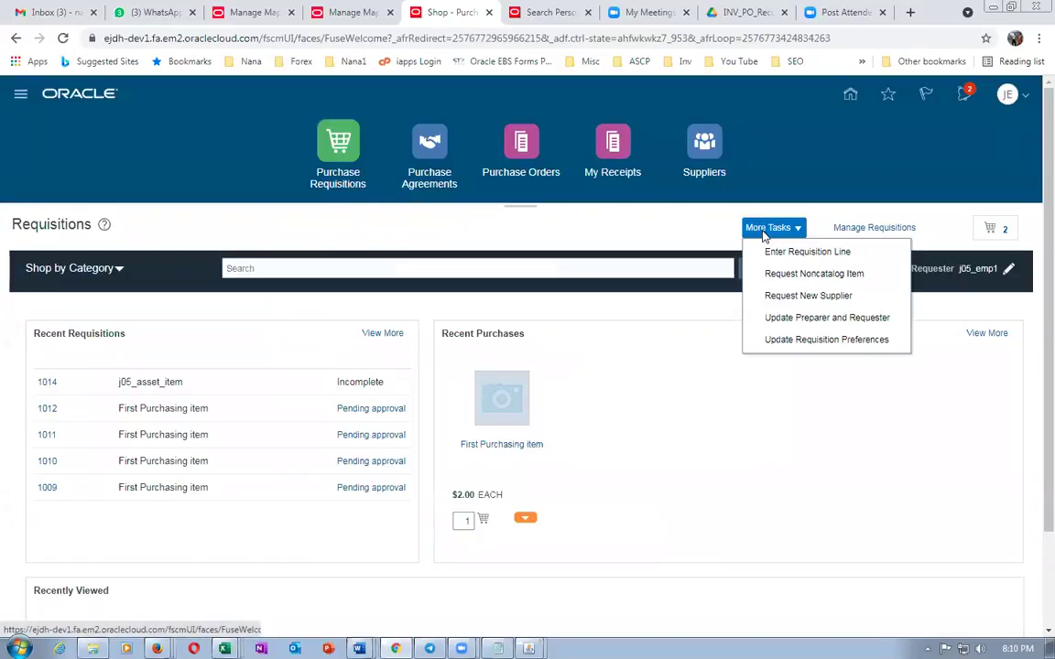
{"action": "left_click", "coordinate": [769, 251]}
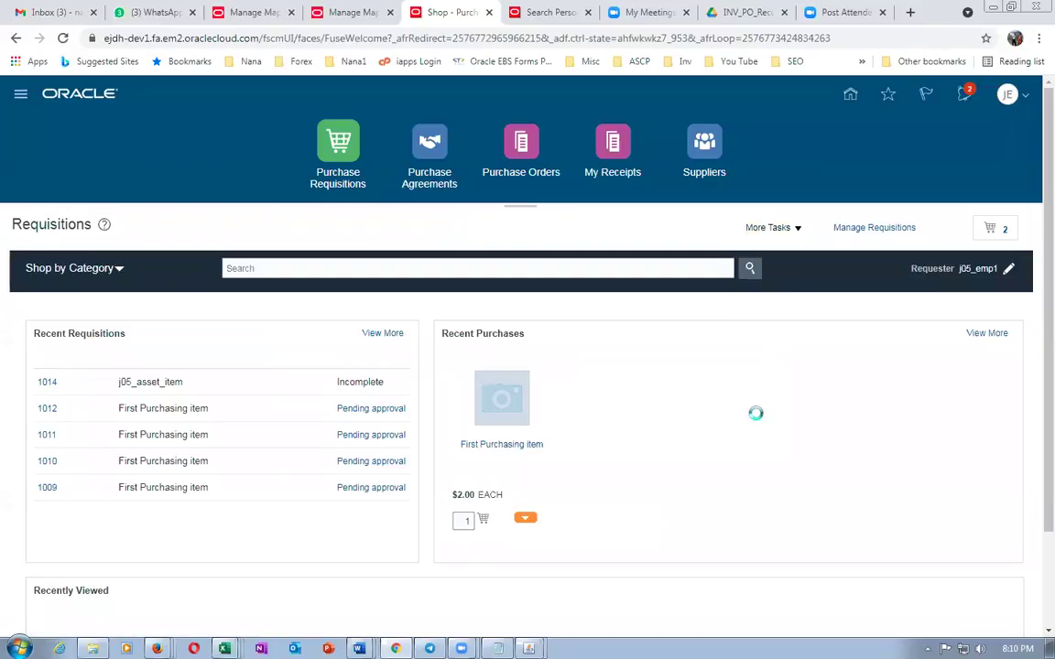
Enter a j05_expense_item line and confirm its charge account defaults to 01-000-5020
{"action": "left_click", "coordinate": [305, 305]}
{"action": "type", "text": "j"}
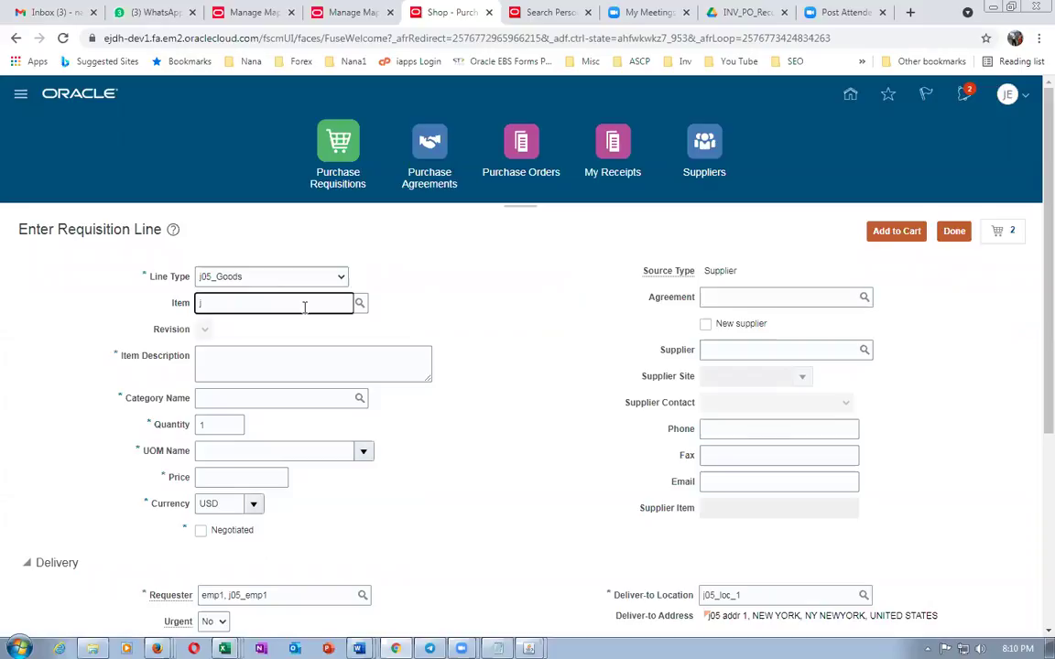
{"action": "type", "text": "05"}
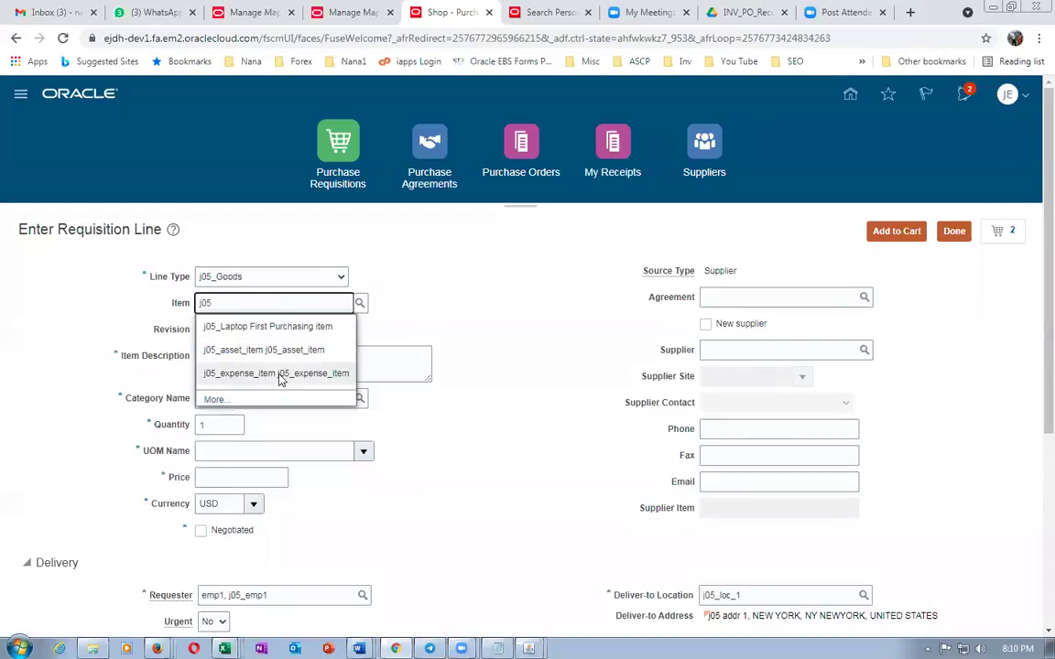
{"action": "left_click", "coordinate": [278, 372]}
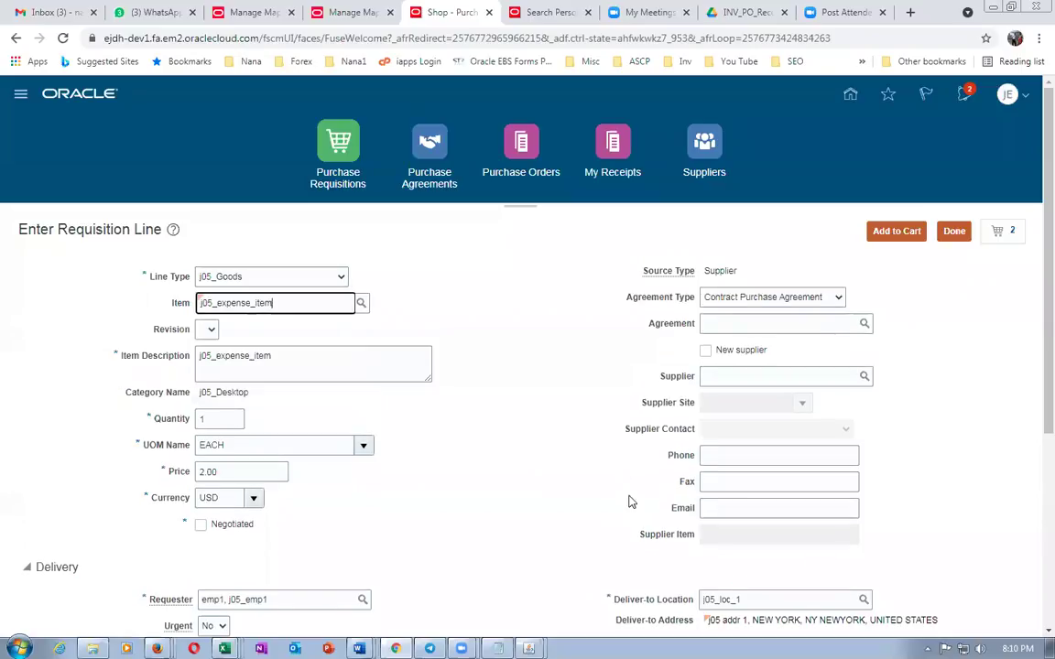
{"action": "scroll", "coordinate": [551, 467], "scroll_direction": "down", "scroll_amount": 2}
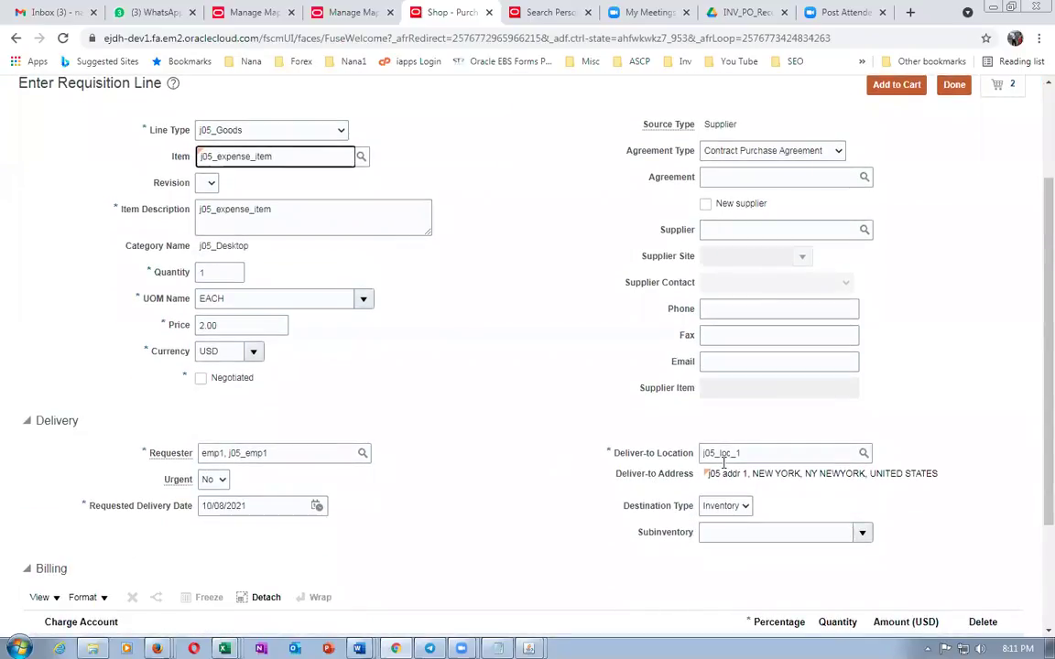
{"action": "scroll", "coordinate": [723, 464], "scroll_direction": "down", "scroll_amount": 2}
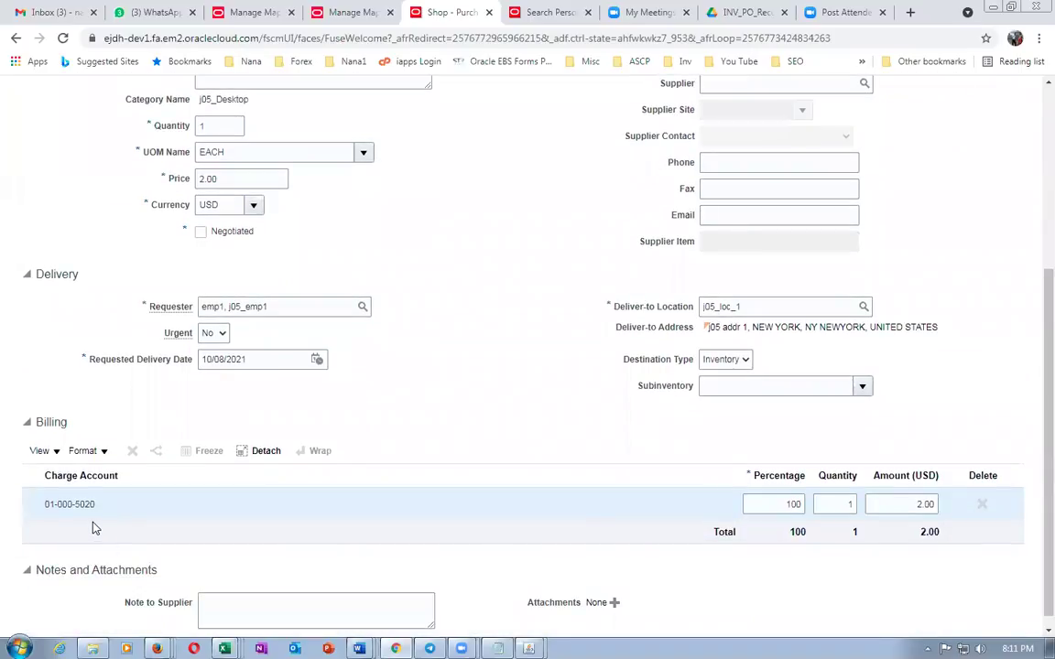
{"action": "left_click", "coordinate": [757, 306]}
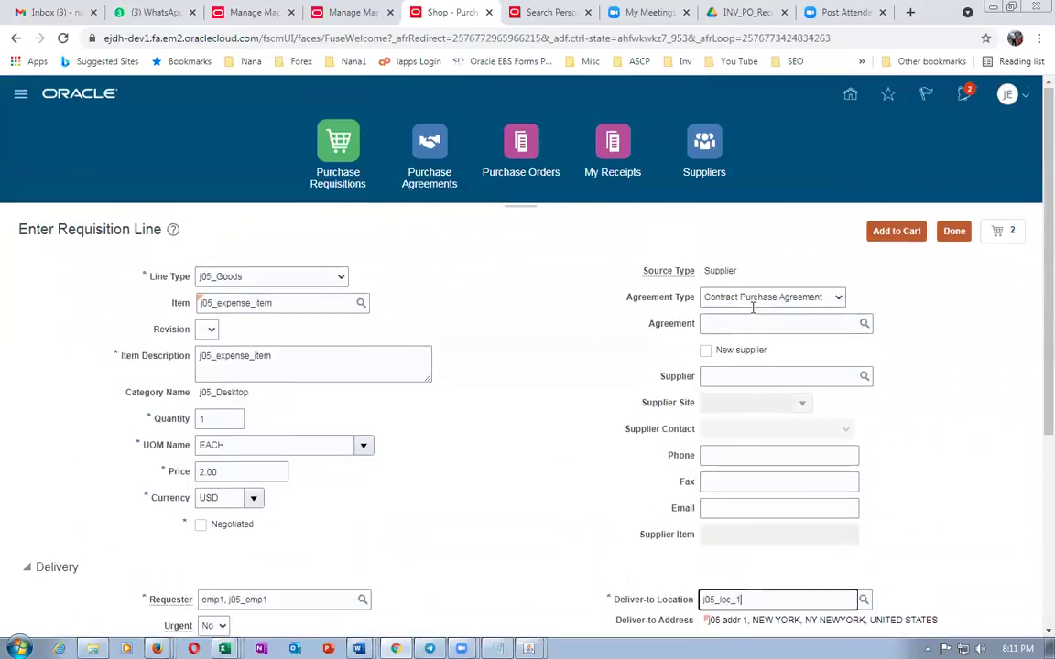
{"action": "scroll", "coordinate": [474, 457], "scroll_direction": "down", "scroll_amount": 3}
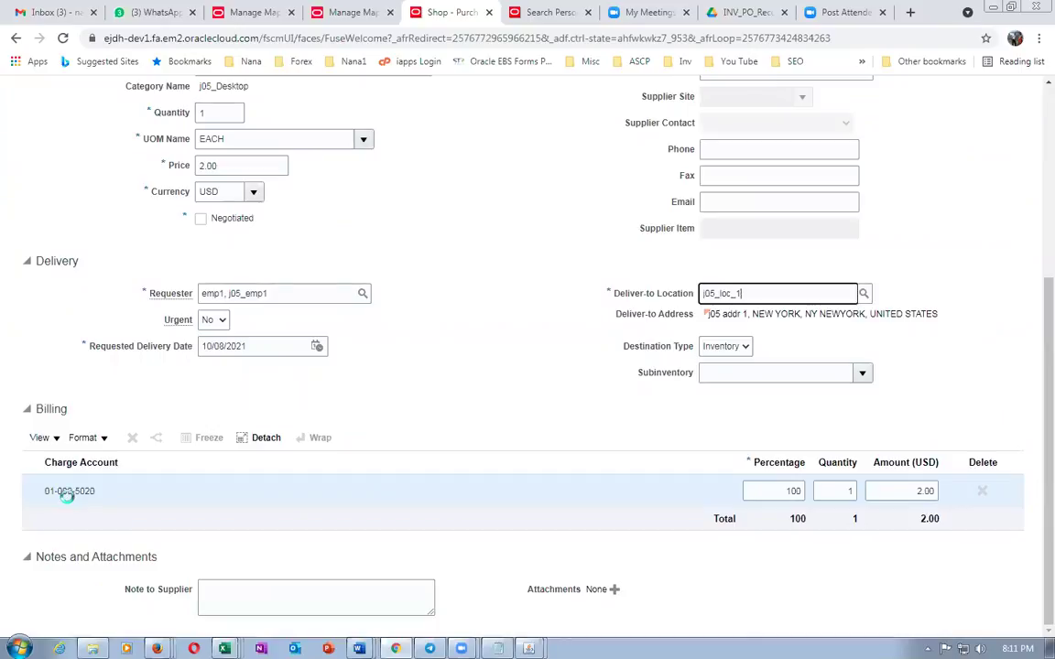
{"action": "key", "text": "alt+Tab"}
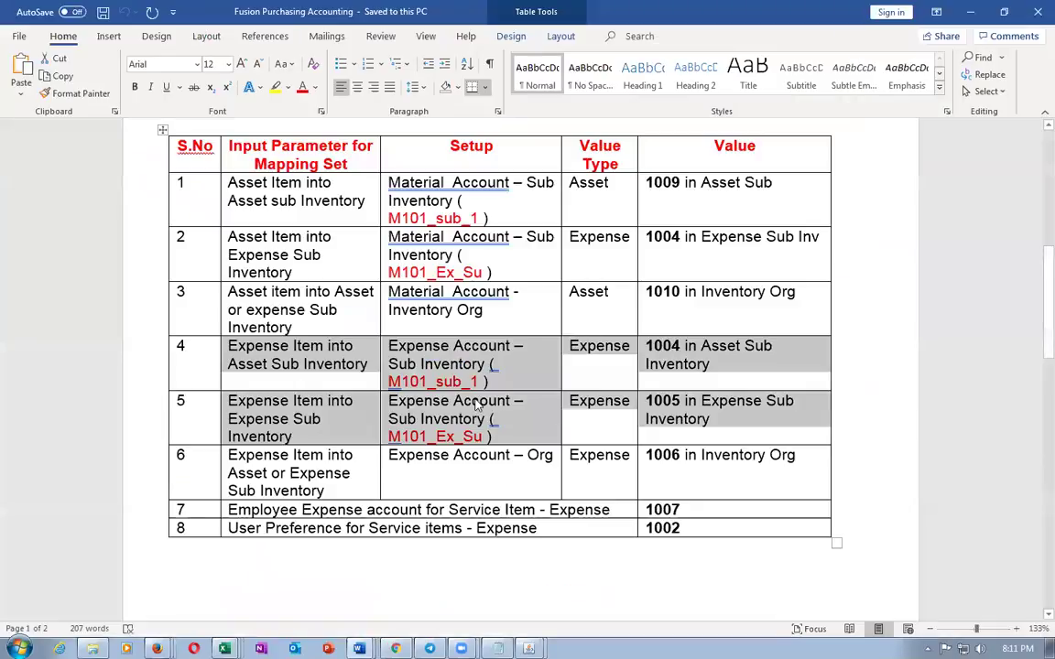
Set the requisition line's subinventory to j0501_subA
{"action": "key", "text": "alt+Tab"}
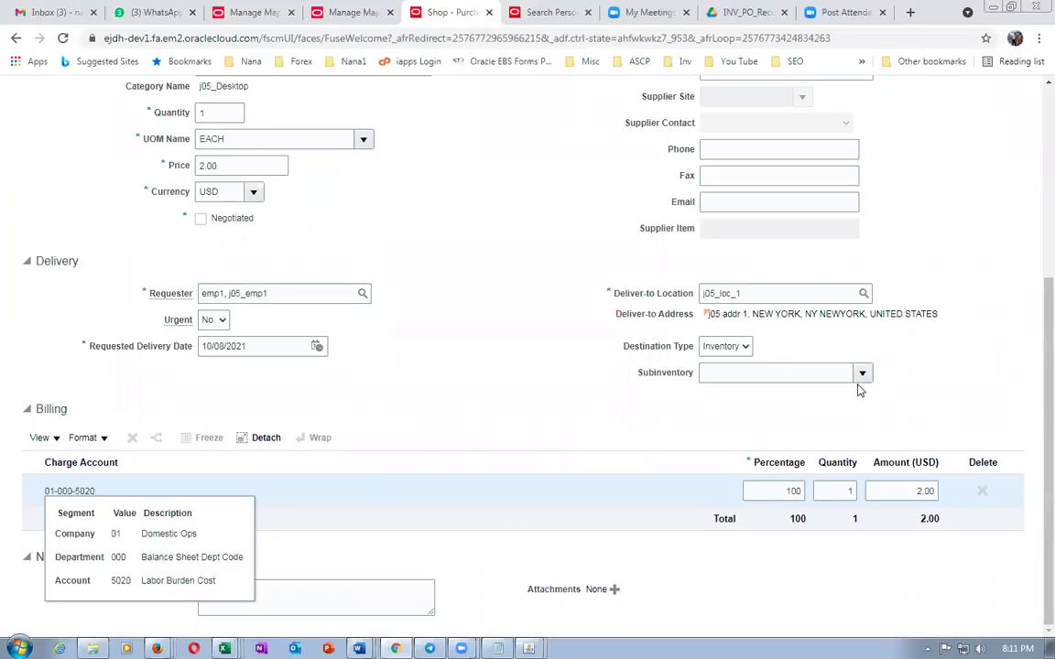
{"action": "left_click", "coordinate": [861, 375]}
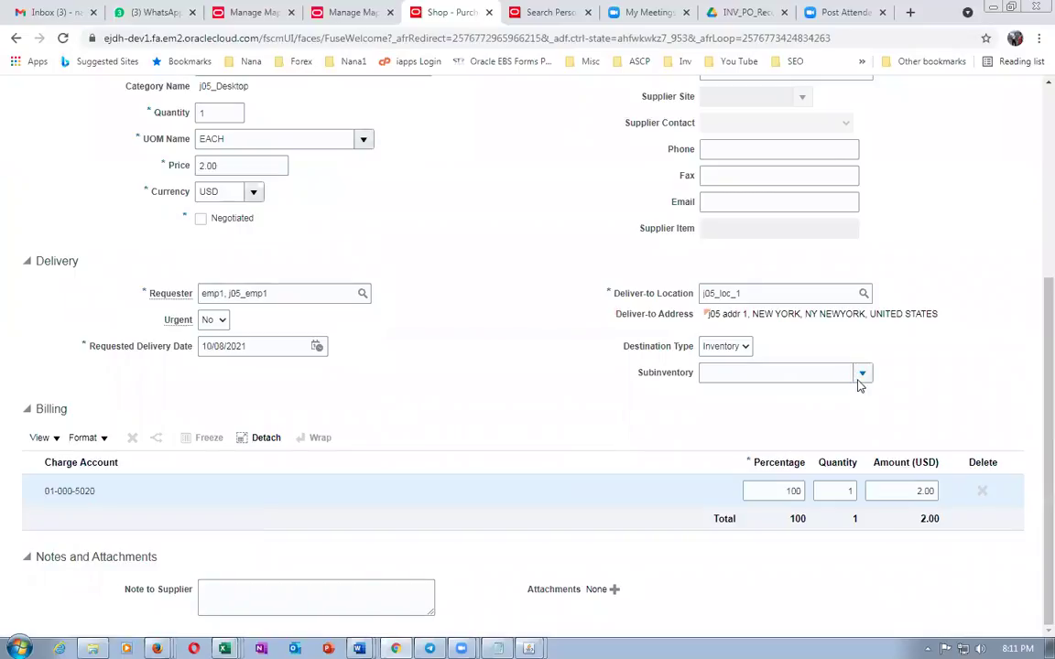
{"action": "left_click", "coordinate": [392, 421]}
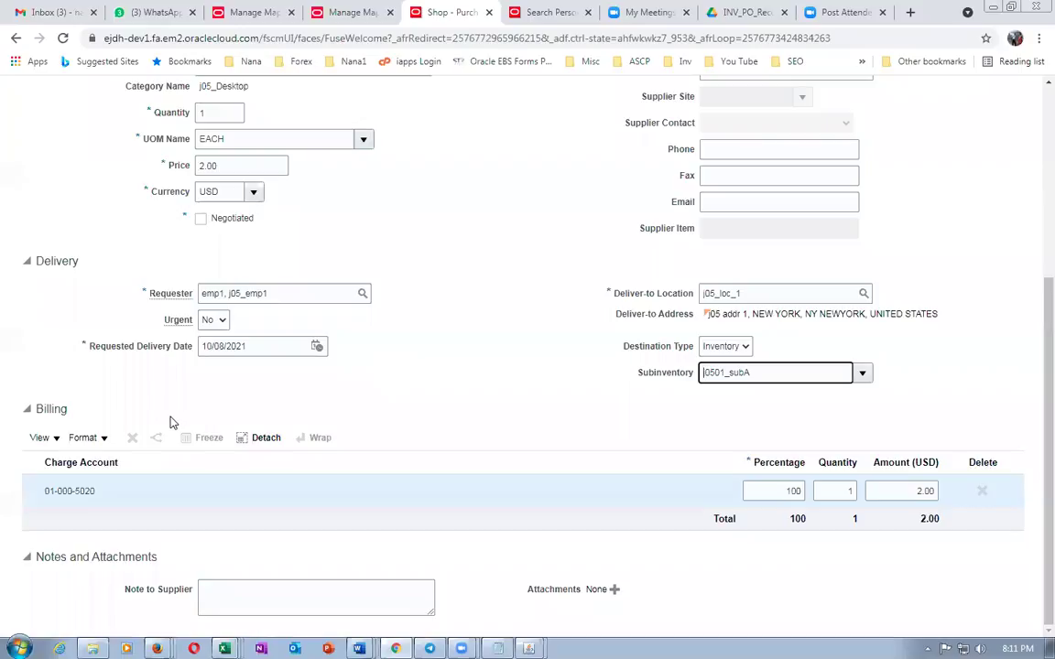
Highlight the Expense Item into Asset Sub case in the Word mapping table
{"action": "key", "text": "alt+Tab"}
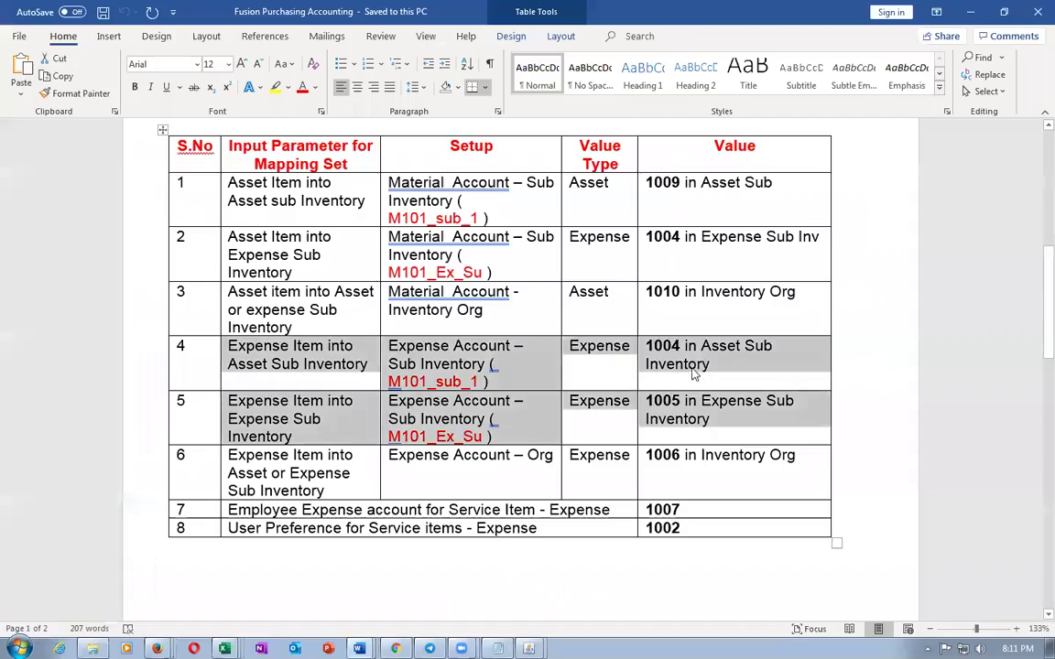
{"action": "left_click", "coordinate": [687, 364]}
{"action": "left_click_drag", "start_coordinate": [228, 350], "coordinate": [368, 364]}
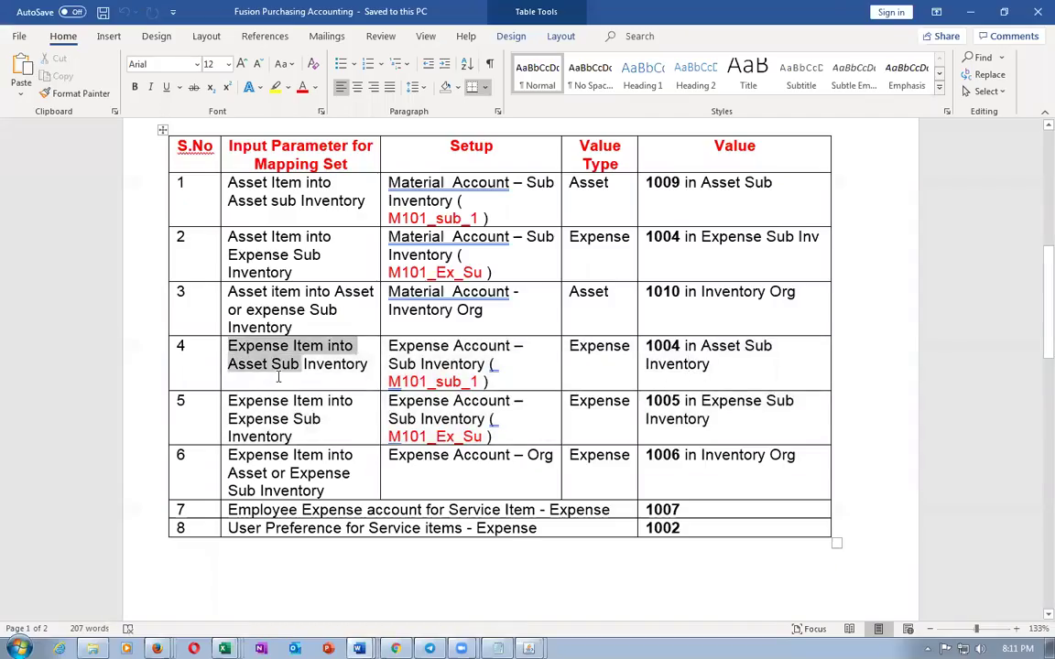
{"action": "left_click", "coordinate": [448, 598]}
Add the j05_expense_item line at 2.00 USD to the cart
{"action": "key", "text": "alt+Tab"}
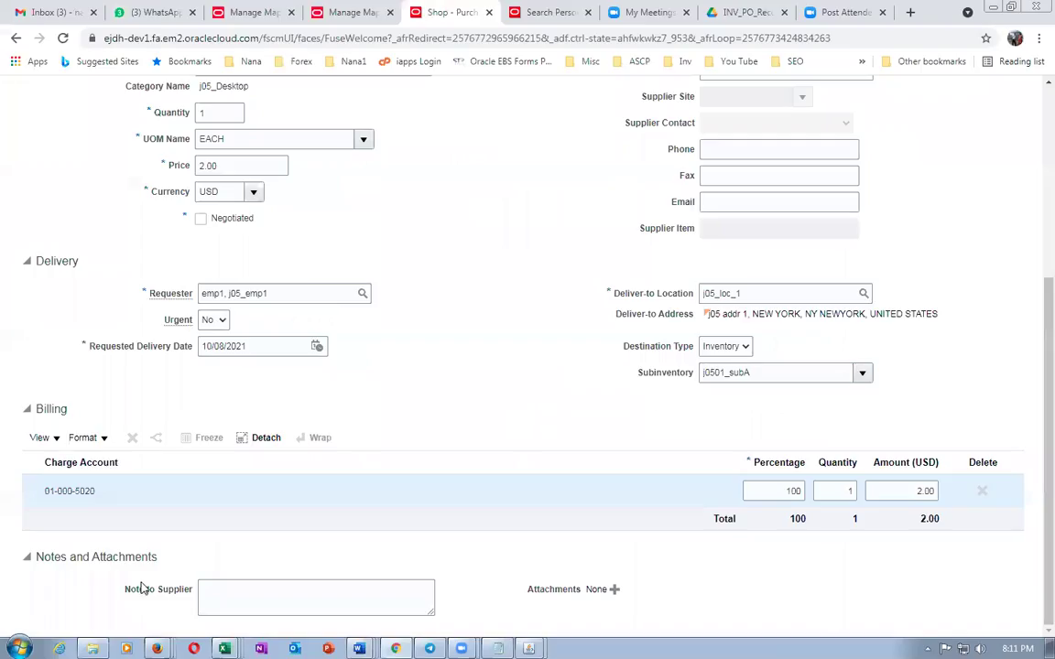
{"action": "scroll", "coordinate": [667, 356], "scroll_direction": "up", "scroll_amount": 3}
{"action": "scroll", "coordinate": [732, 183], "scroll_direction": "up", "scroll_amount": 3}
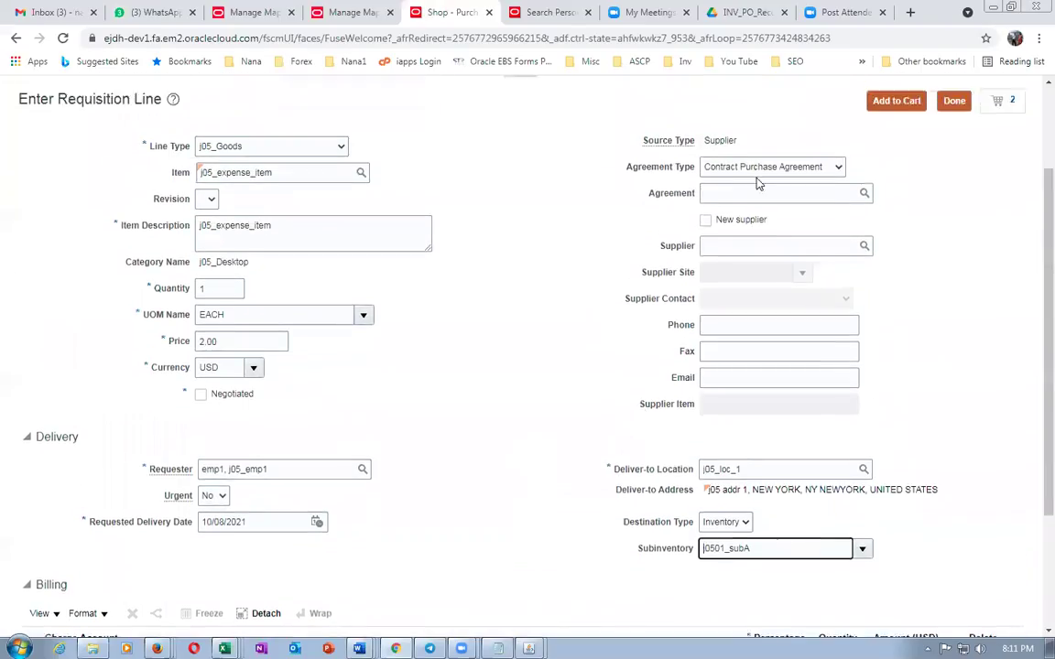
{"action": "left_click", "coordinate": [897, 218]}
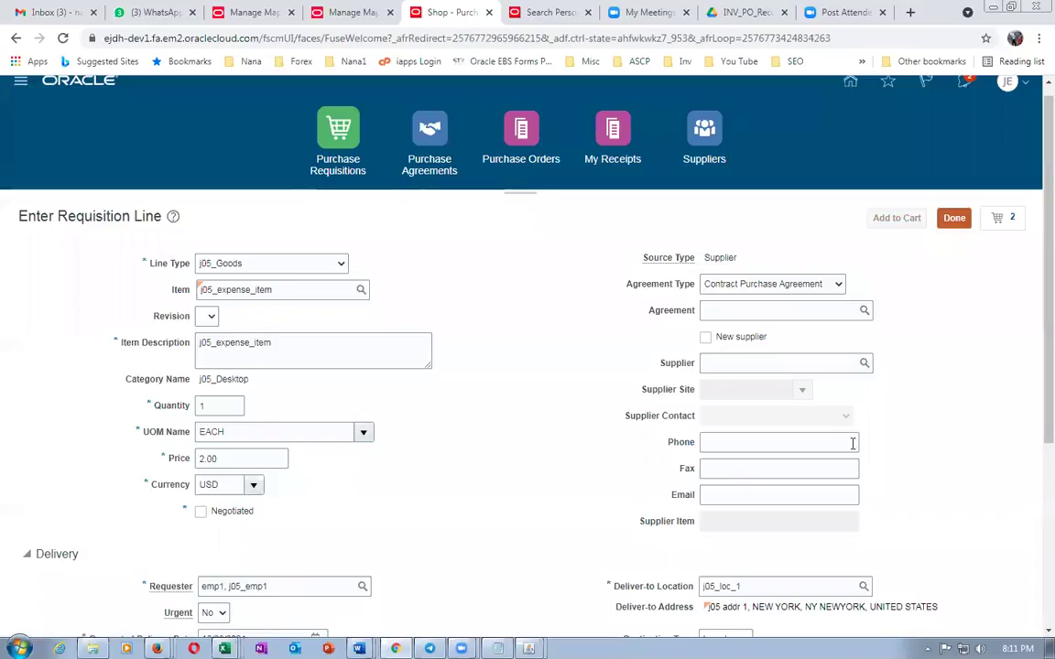
Remove j05_asset_item from the cart and review requisition 1014 holding only j05_expense_item
{"action": "left_click", "coordinate": [1006, 231]}
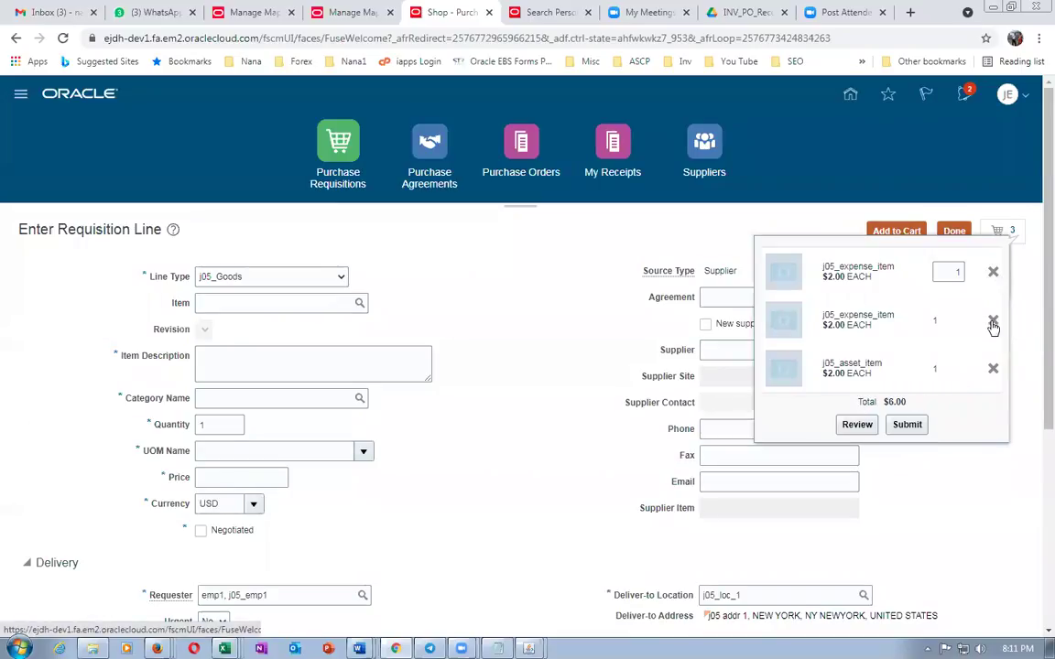
{"action": "left_click", "coordinate": [993, 370]}
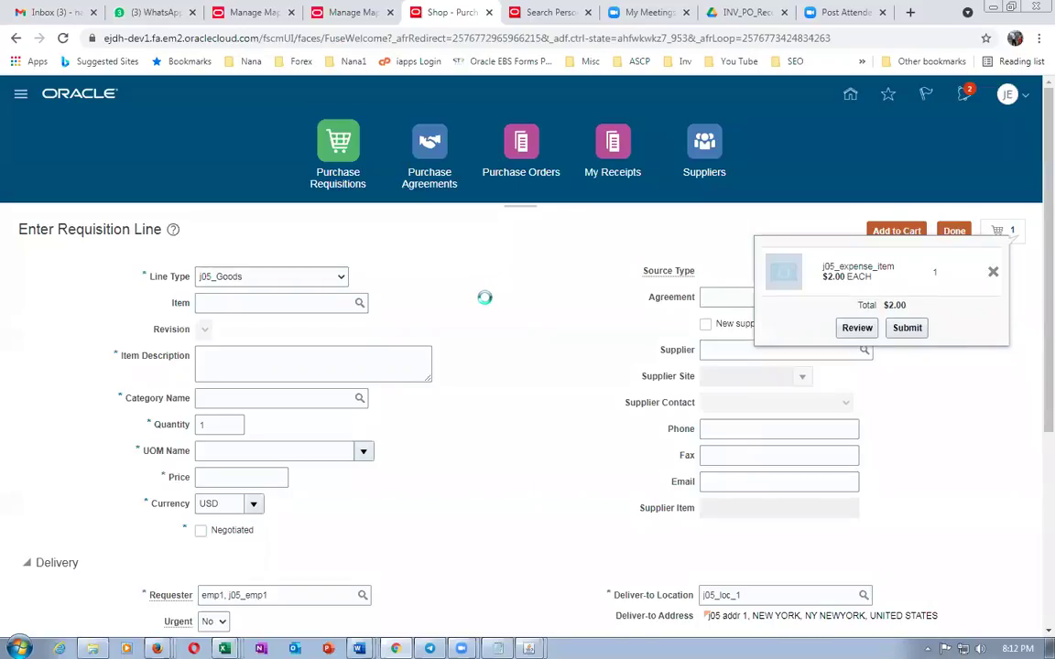
{"action": "left_click", "coordinate": [855, 329]}
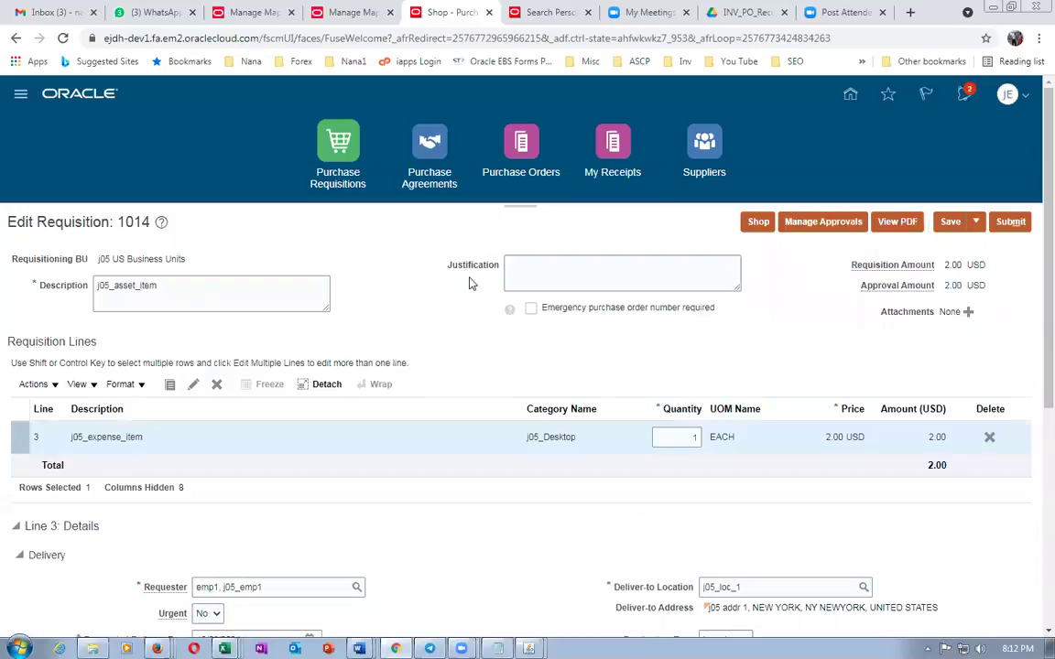
Compare the j0501_subA line's 01-000-1004 charge account with rows 4 and 5 of the Word table
{"action": "scroll", "coordinate": [469, 283], "scroll_direction": "down", "scroll_amount": 2}
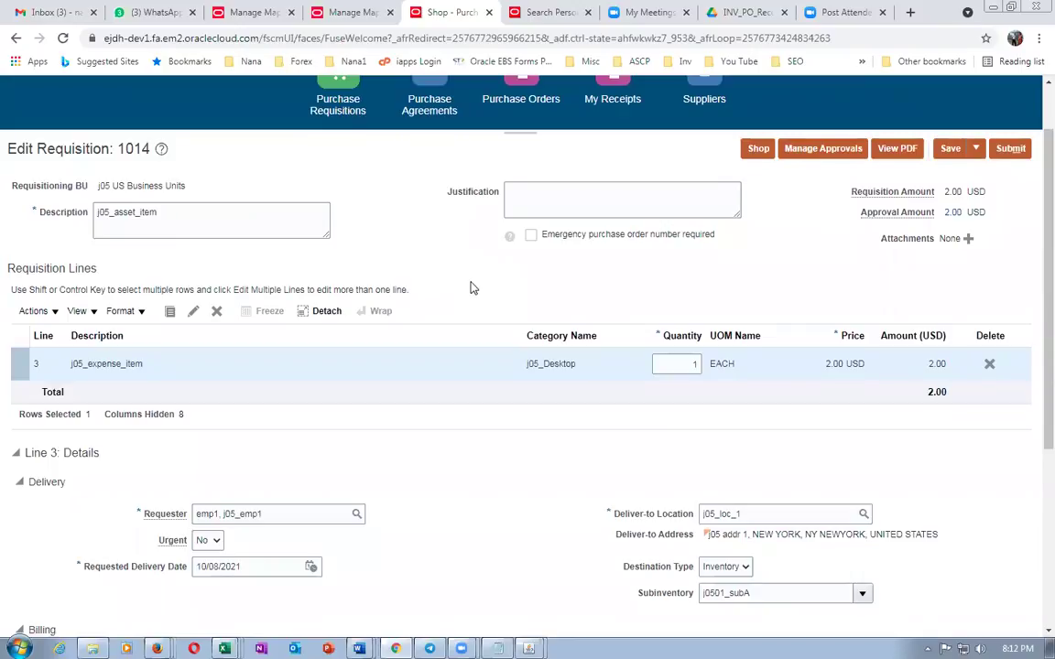
{"action": "scroll", "coordinate": [471, 288], "scroll_direction": "down", "scroll_amount": 3}
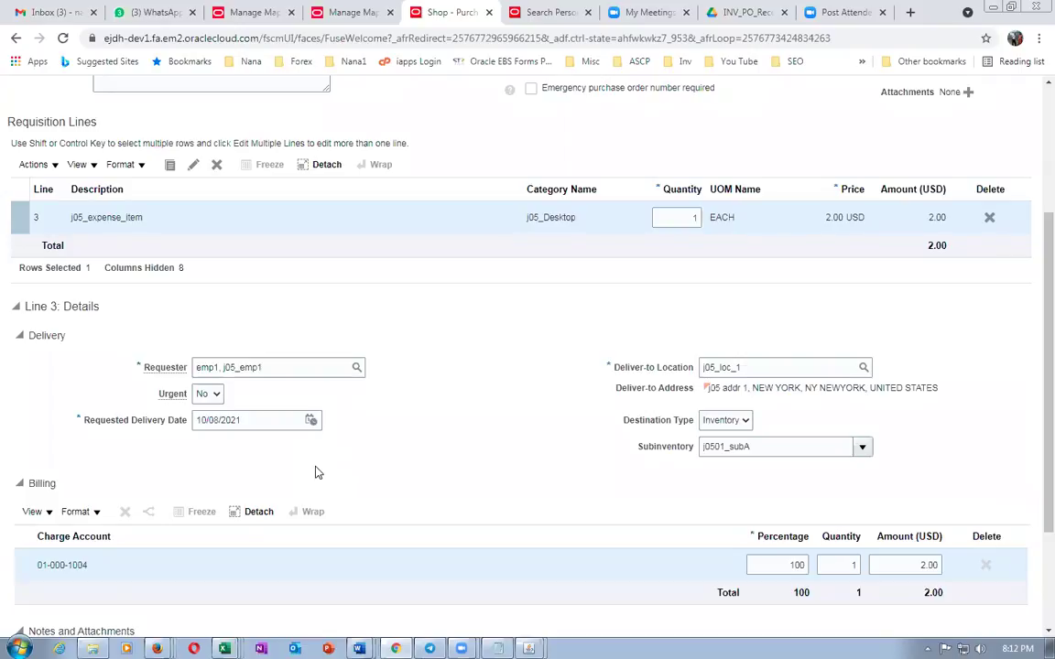
{"action": "key", "text": "alt+Tab"}
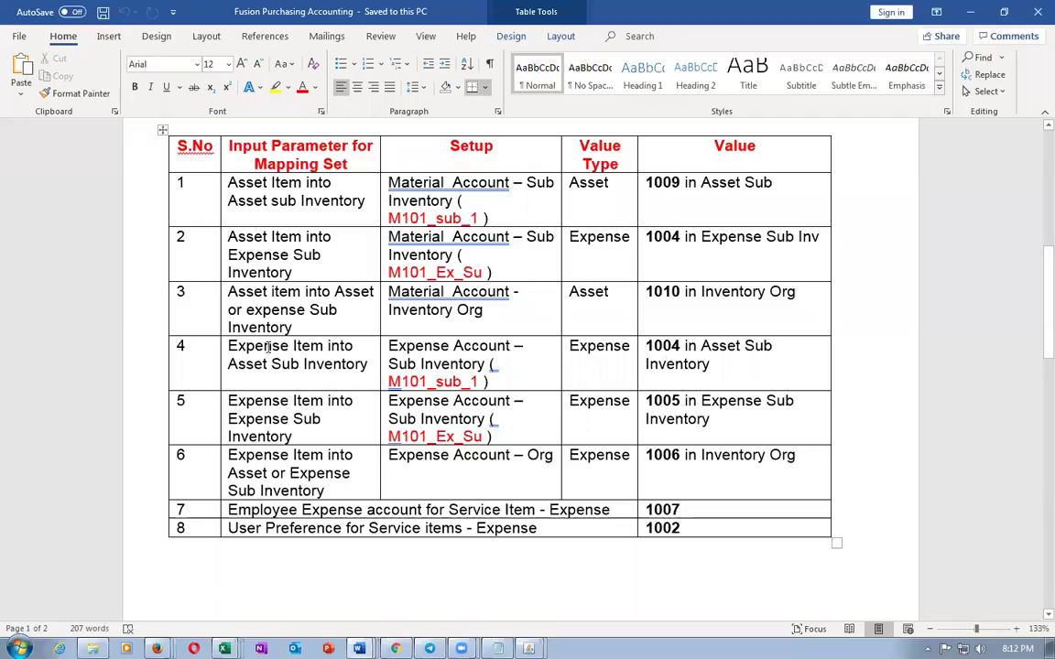
{"action": "left_click_drag", "start_coordinate": [267, 346], "coordinate": [326, 364]}
{"action": "left_click", "coordinate": [717, 365]}
{"action": "left_click_drag", "start_coordinate": [394, 348], "coordinate": [705, 430]}
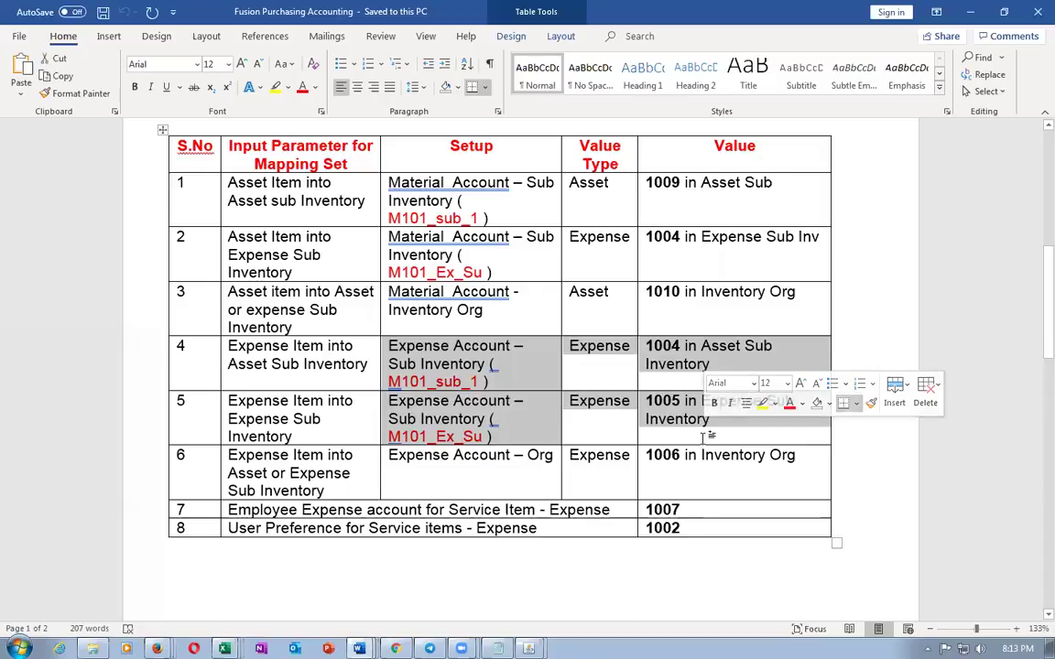
{"action": "left_click", "coordinate": [857, 443]}
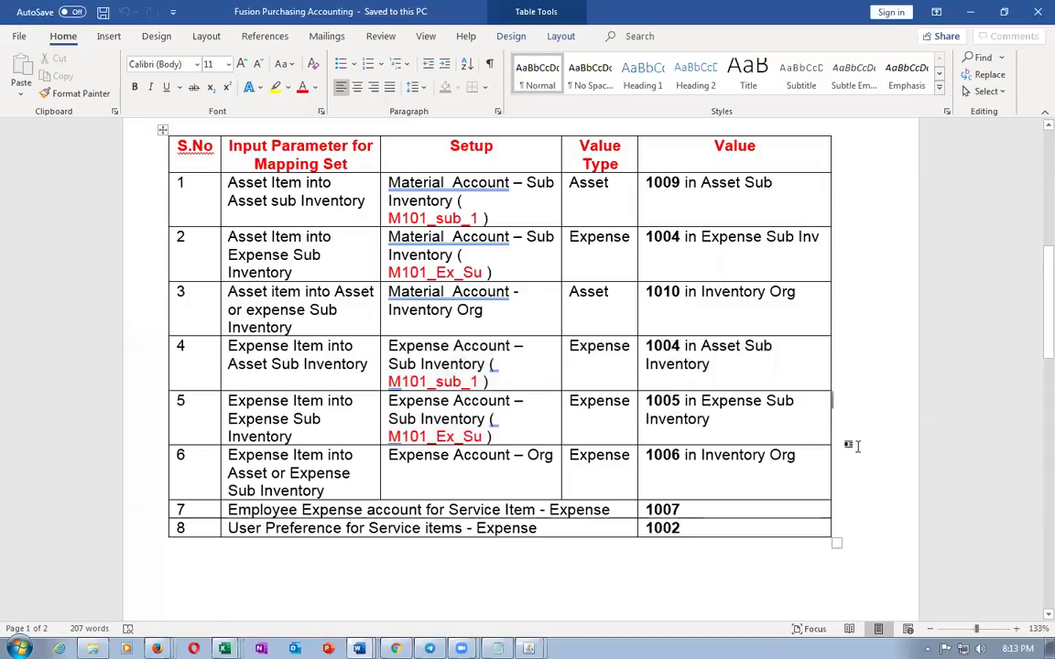
{"action": "key", "text": "alt+Tab"}
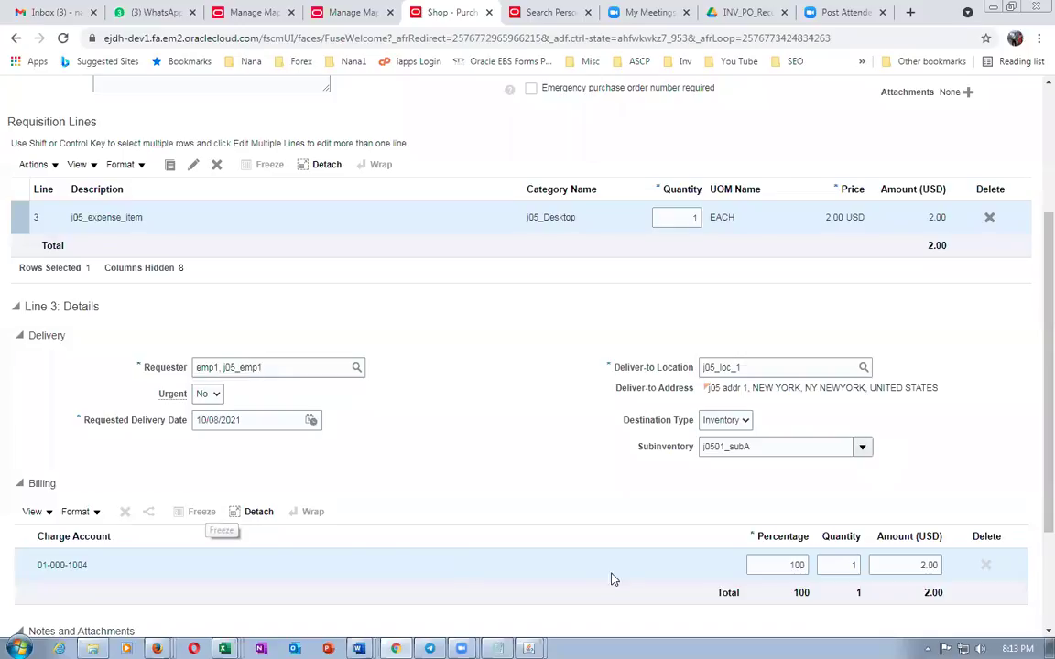
Set the line's subinventory to j0501_subE and save, giving charge account 01-000-1005
{"action": "left_click", "coordinate": [862, 446]}
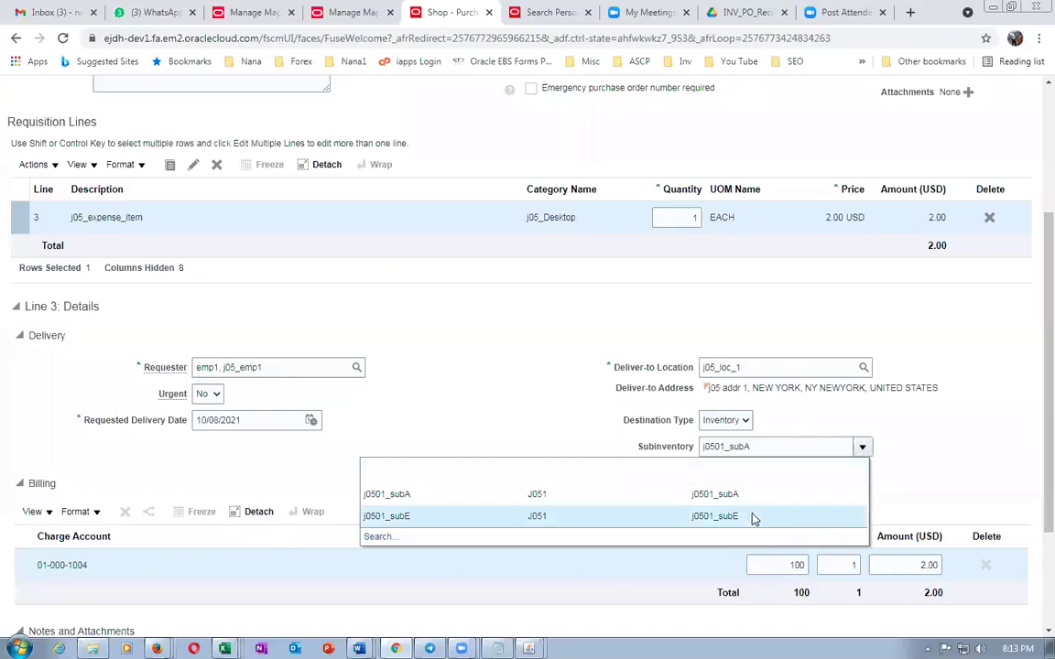
{"action": "key", "text": "Escape"}
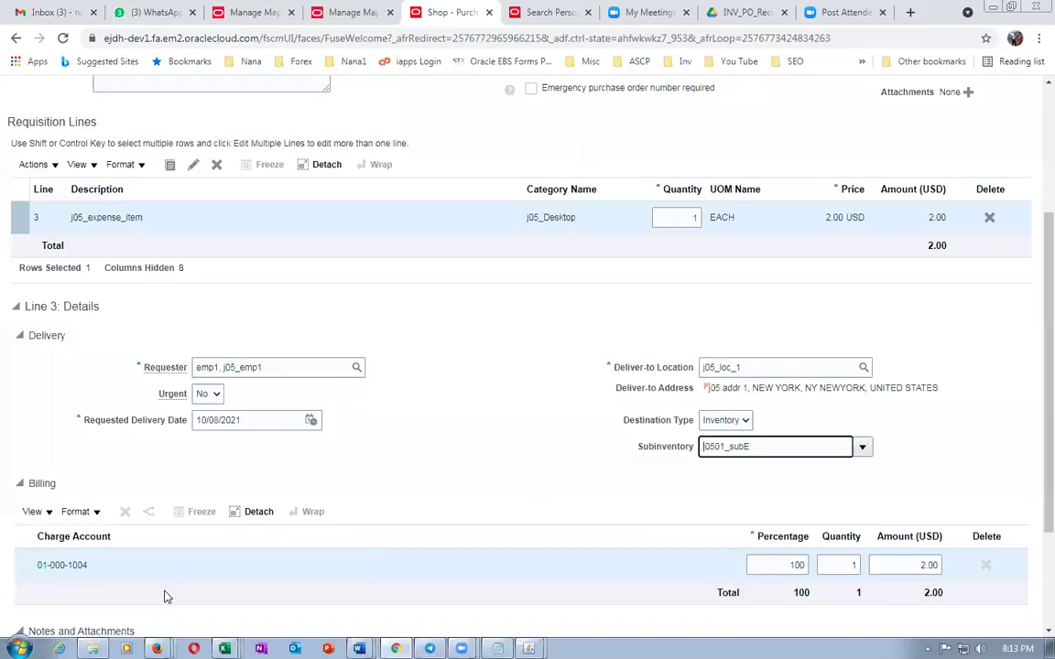
{"action": "scroll", "coordinate": [424, 478], "scroll_direction": "up", "scroll_amount": 3}
{"action": "left_click", "coordinate": [951, 222]}
{"action": "scroll", "coordinate": [212, 478], "scroll_direction": "down", "scroll_amount": 3}
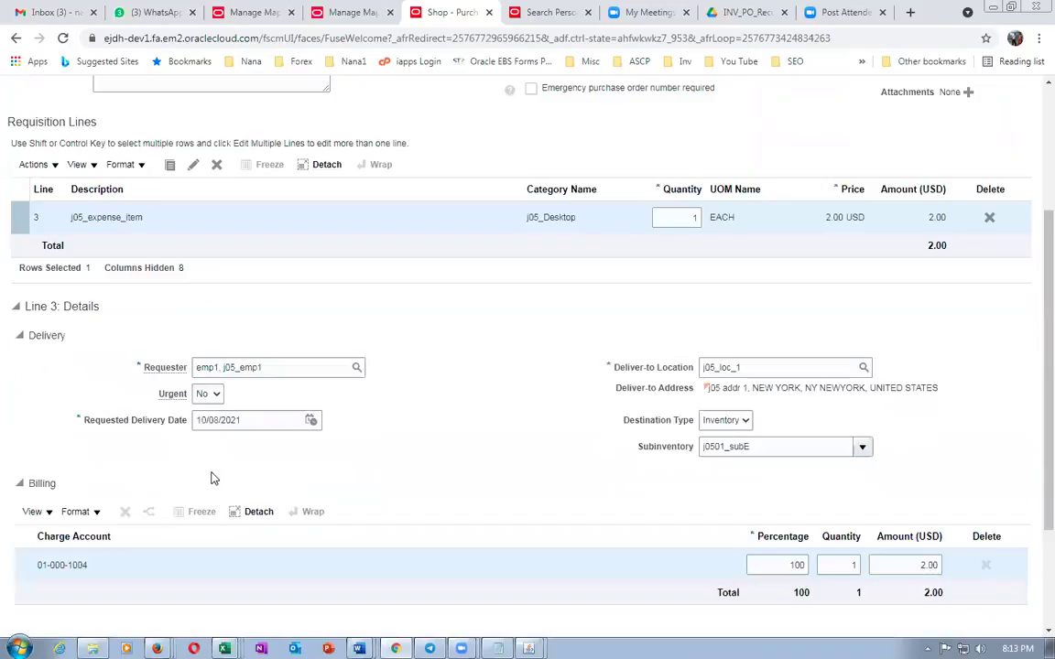
{"action": "scroll", "coordinate": [211, 478], "scroll_direction": "down", "scroll_amount": 6}
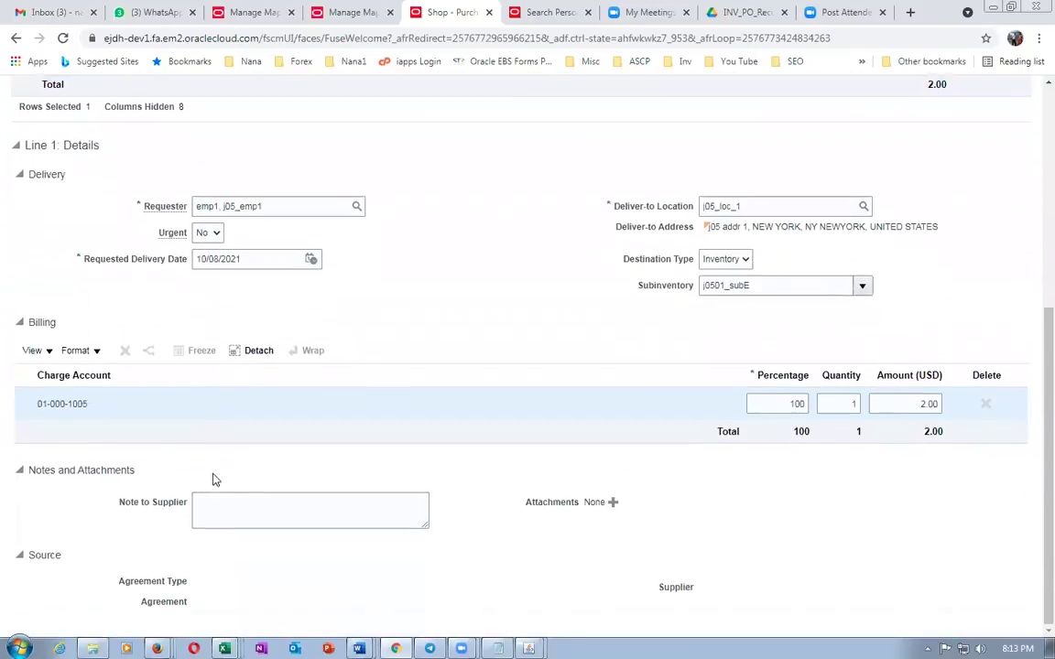
Clear the line's subinventory so the charge account recalculates to 01-000-5020
{"action": "double_click", "coordinate": [760, 287]}
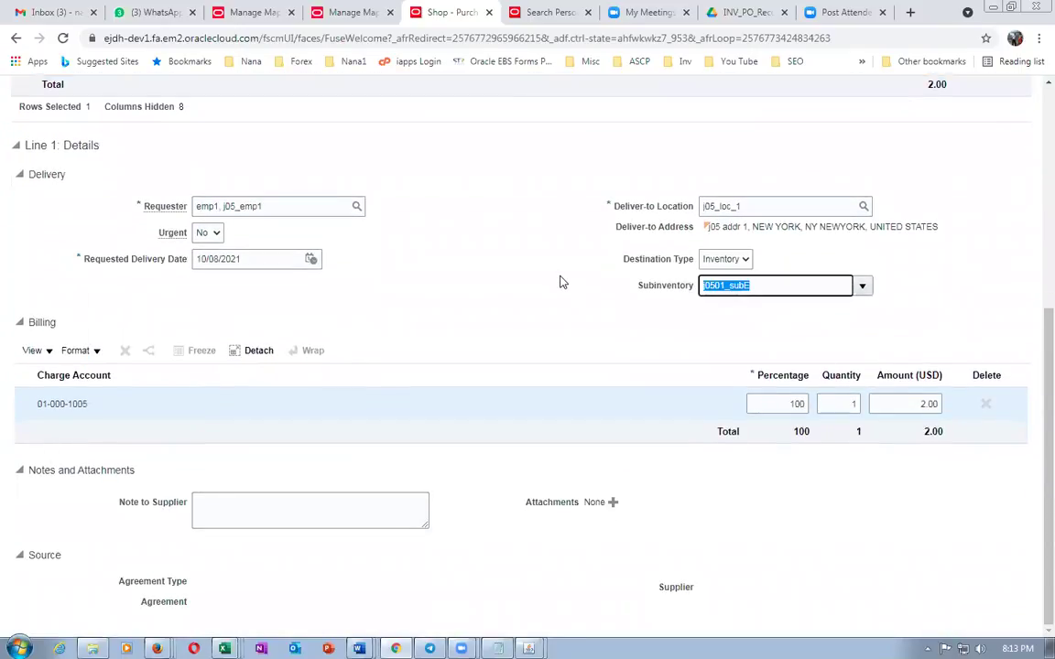
{"action": "key", "text": "BackSpace"}
{"action": "left_click", "coordinate": [517, 307]}
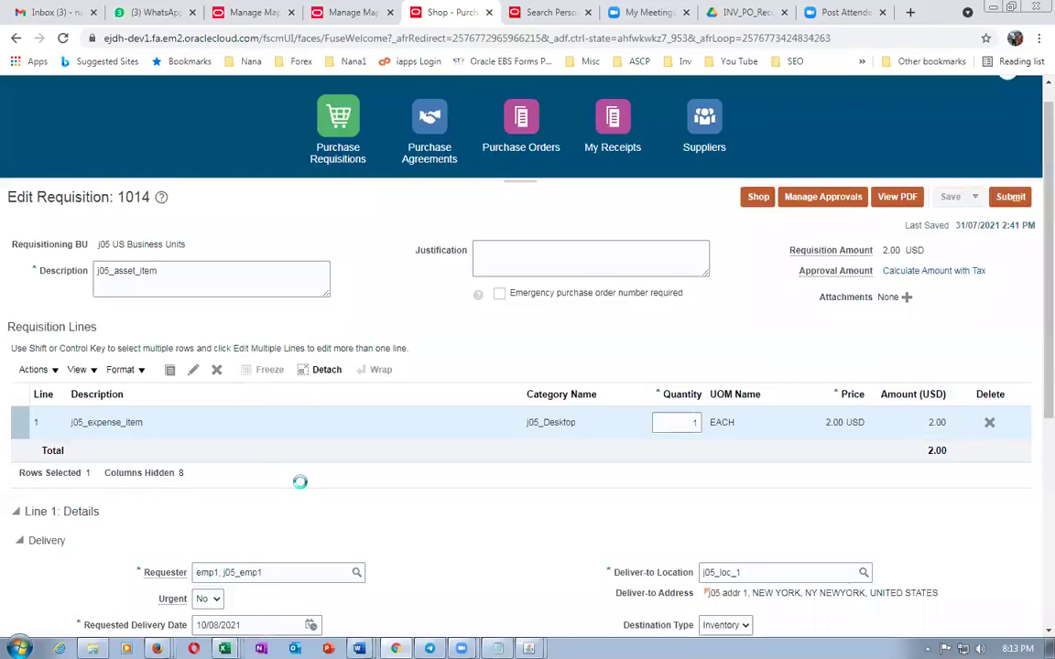
{"action": "scroll", "coordinate": [300, 486], "scroll_direction": "down", "scroll_amount": 3}
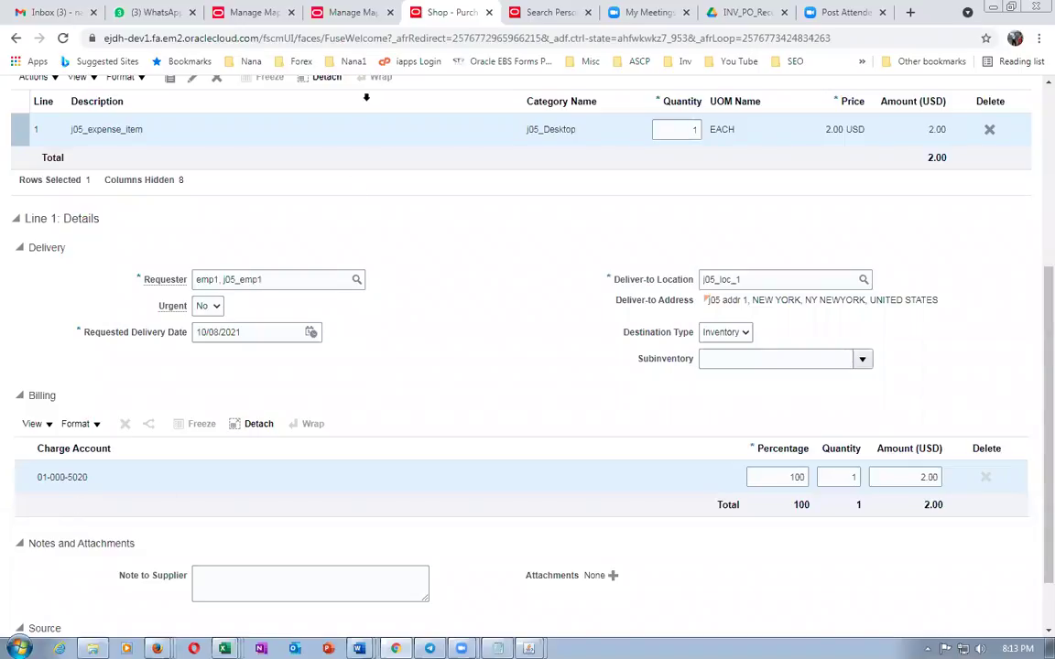
Show the Cost Management Expense mapping sets page and glance at the Word mapping table
{"action": "left_click", "coordinate": [330, 12]}
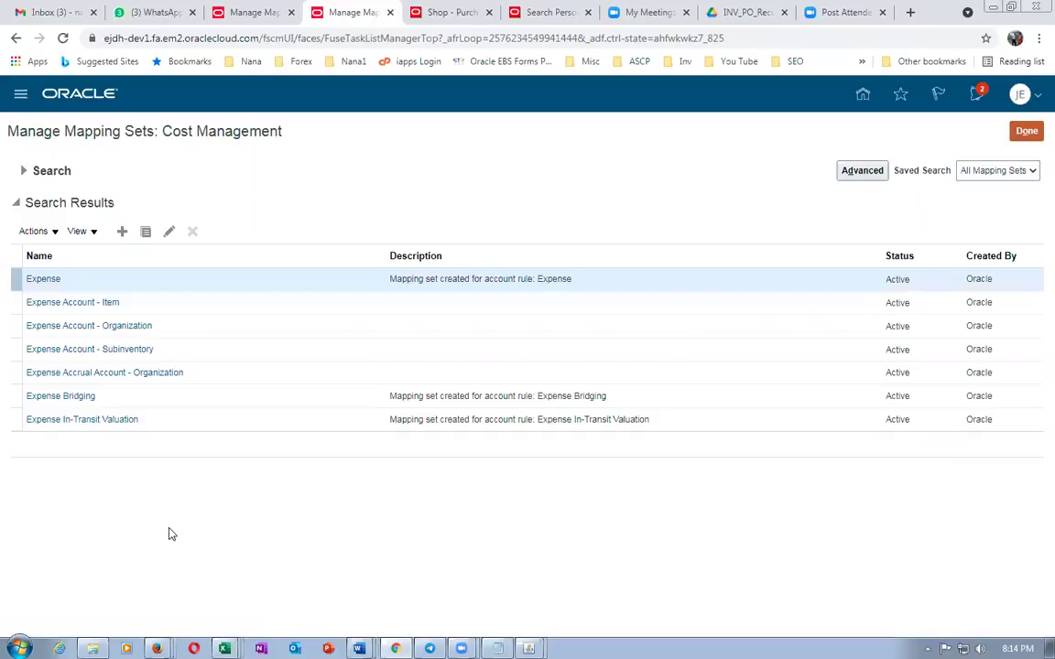
{"action": "key", "text": "alt+Tab"}
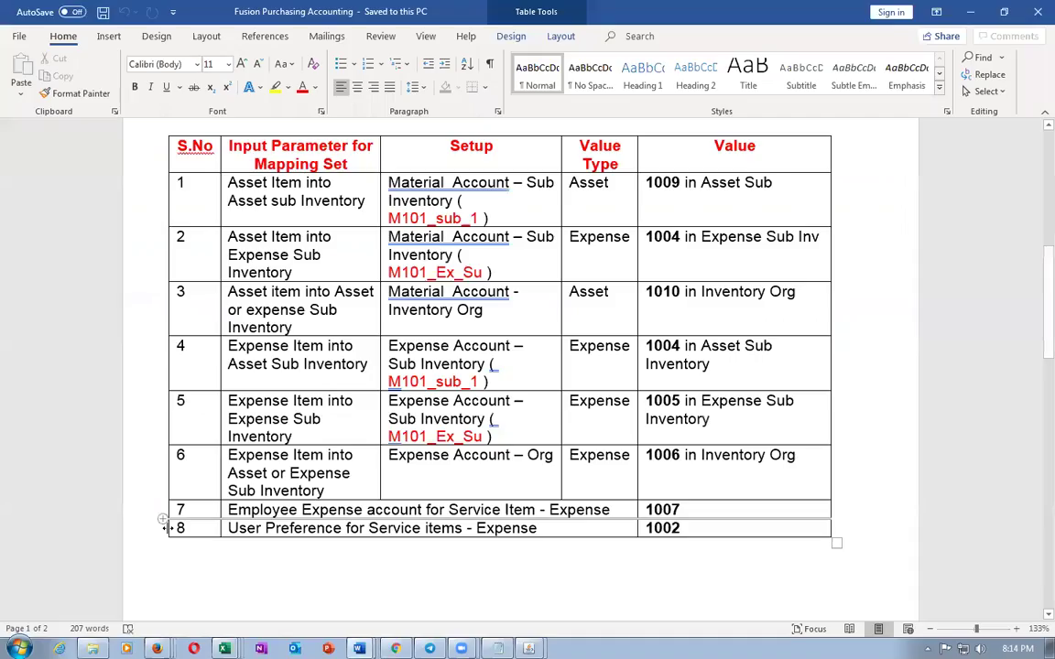
{"action": "key", "text": "alt+Tab"}
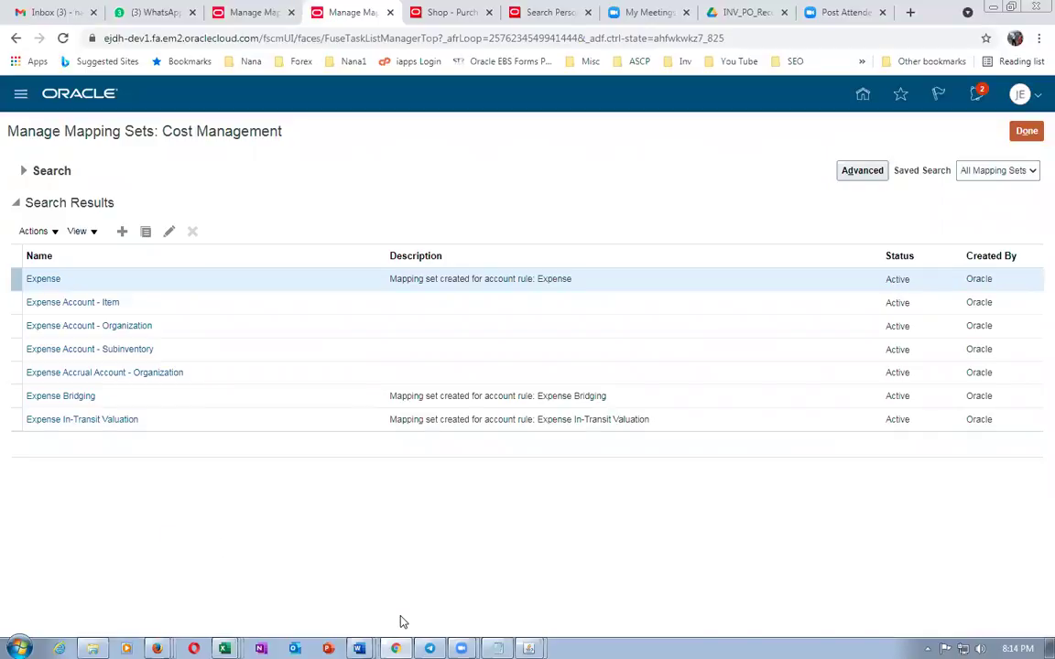
{"action": "mouse_move", "coordinate": [358, 646]}
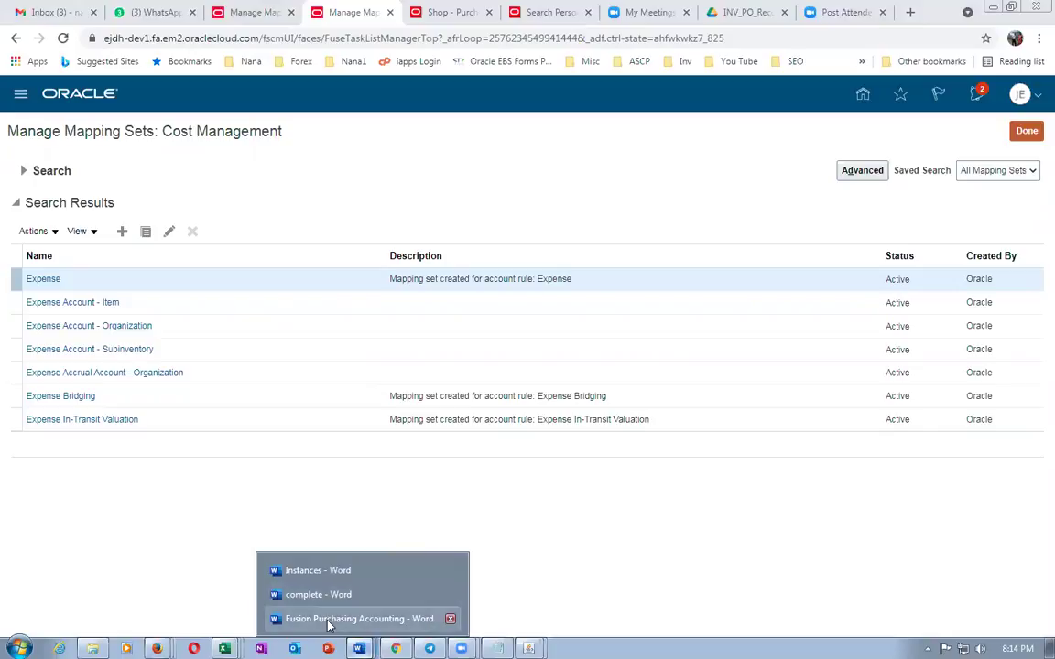
{"action": "left_click", "coordinate": [327, 620]}
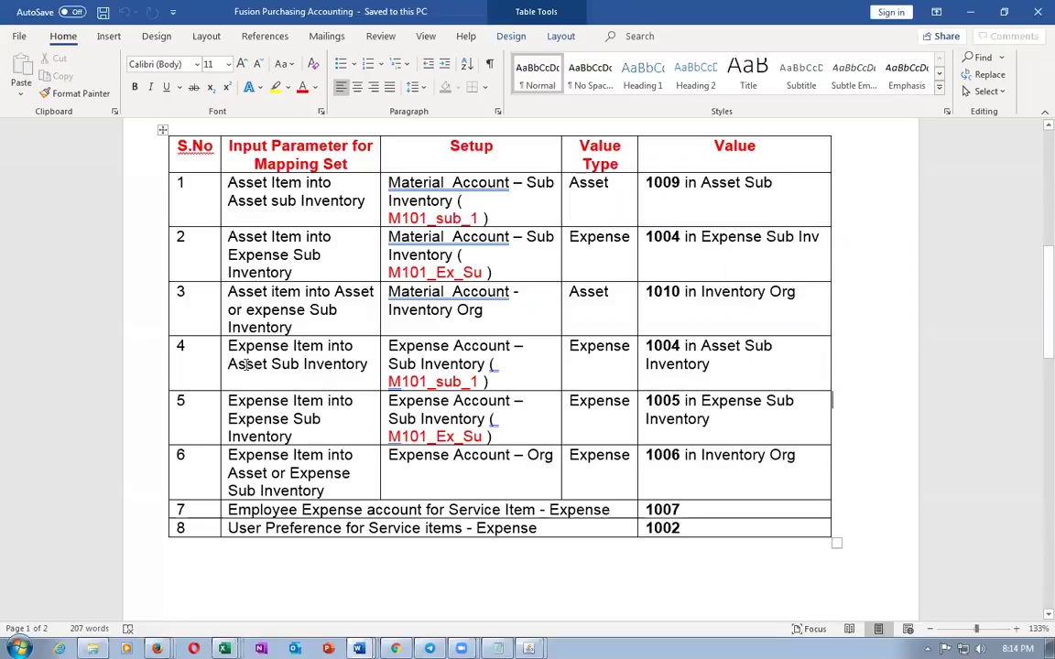
{"action": "left_click_drag", "start_coordinate": [247, 349], "coordinate": [268, 364]}
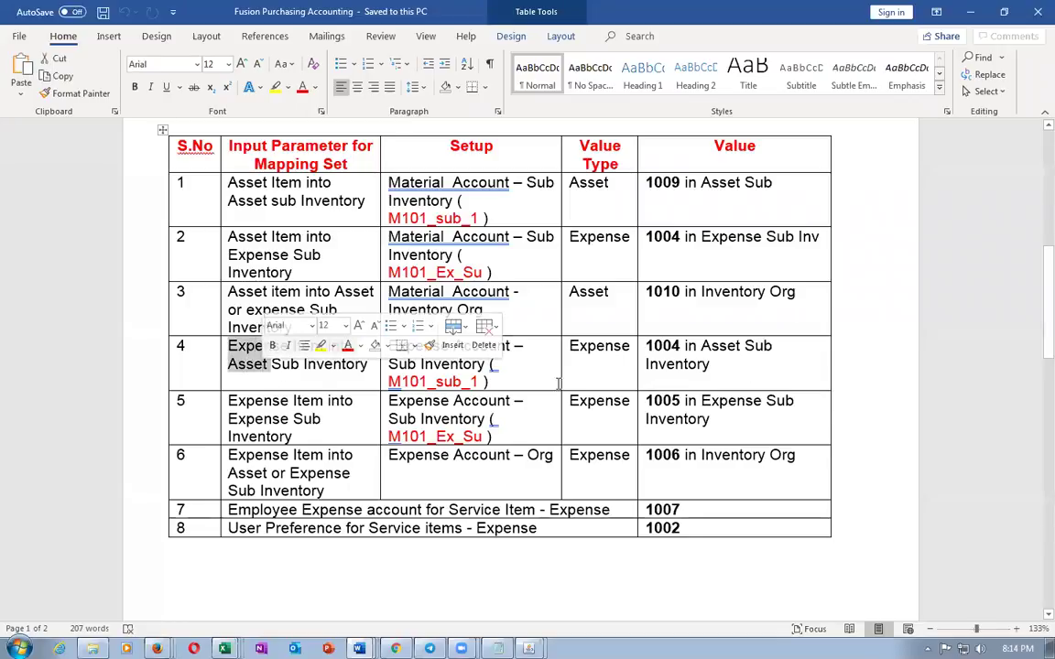
{"action": "left_click", "coordinate": [704, 347]}
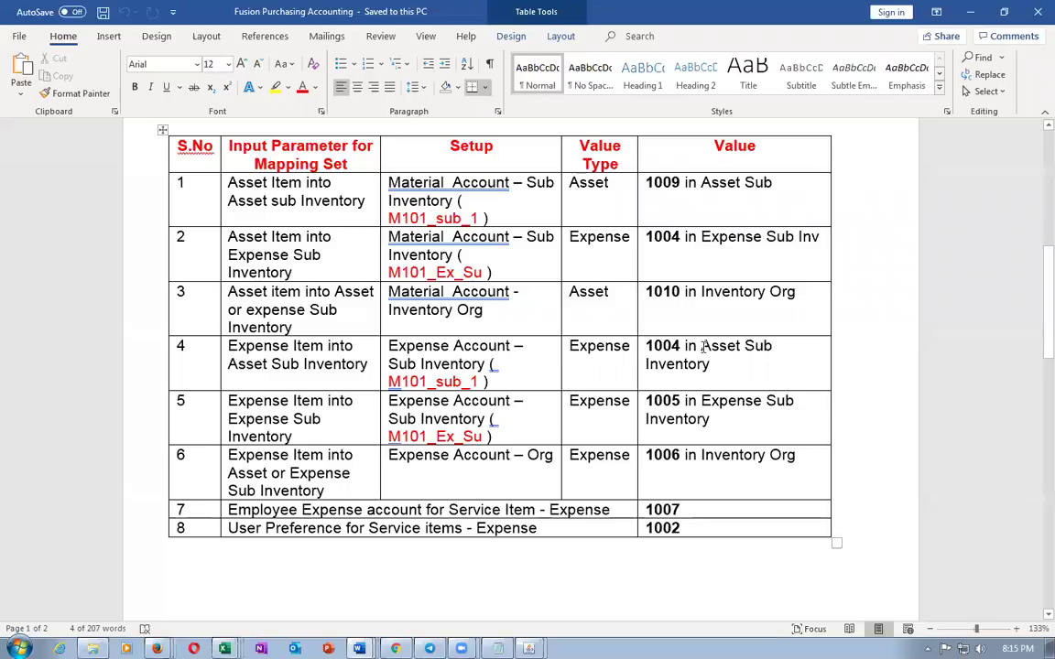
{"action": "left_click_drag", "start_coordinate": [228, 402], "coordinate": [287, 437]}
{"action": "left_click", "coordinate": [734, 418]}
{"action": "left_click_drag", "start_coordinate": [437, 345], "coordinate": [478, 484]}
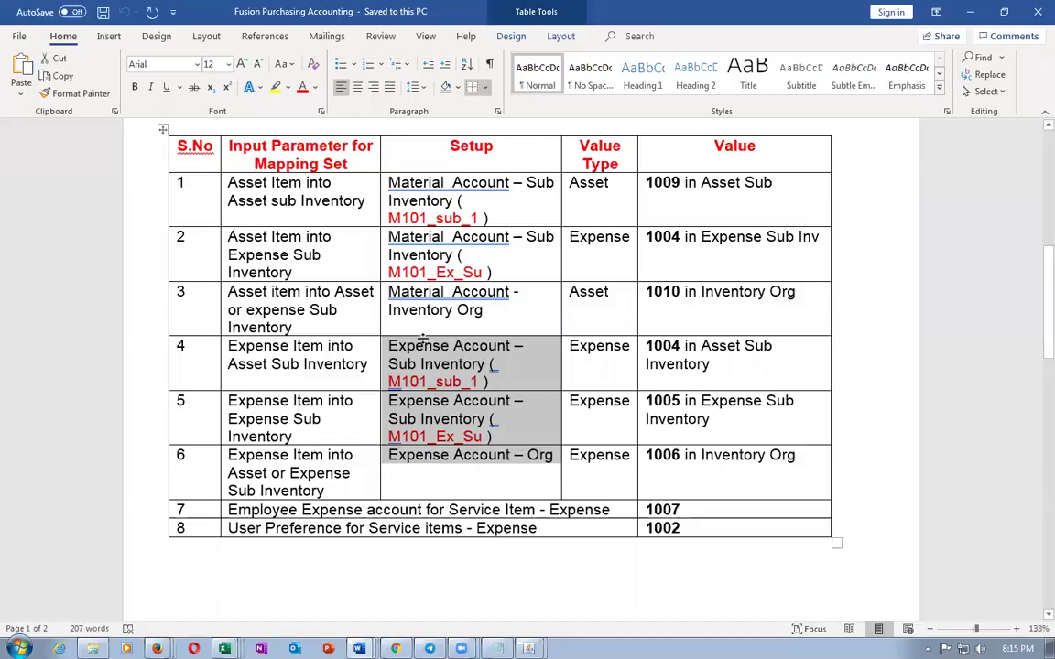
{"action": "left_click", "coordinate": [437, 381]}
{"action": "left_click_drag", "start_coordinate": [437, 345], "coordinate": [445, 421]}
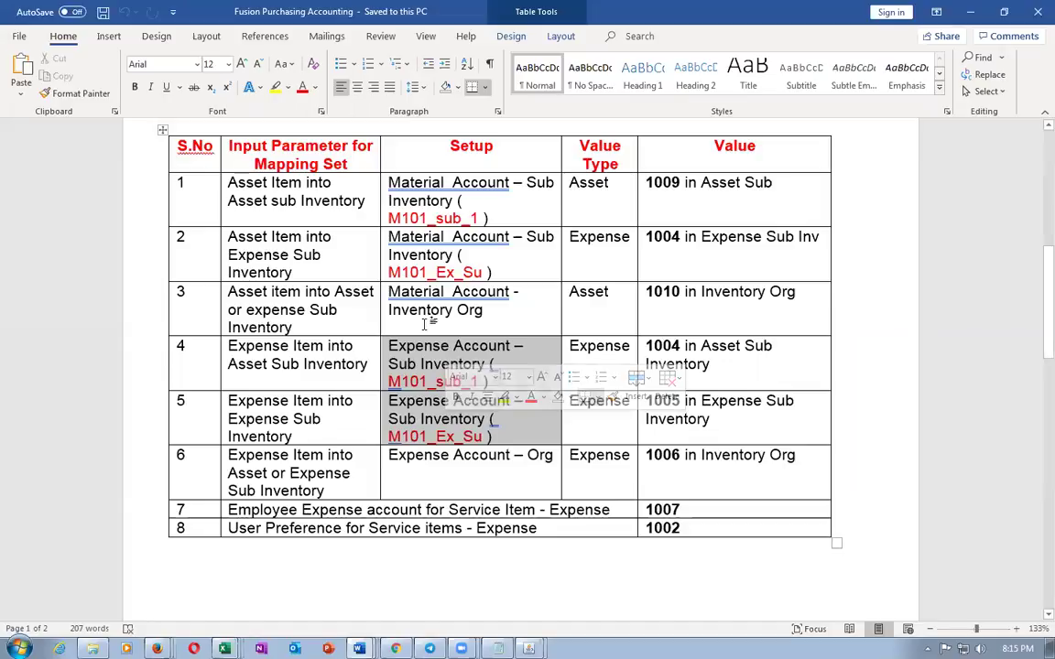
{"action": "left_click", "coordinate": [448, 457]}
{"action": "left_click_drag", "start_coordinate": [389, 457], "coordinate": [543, 474]}
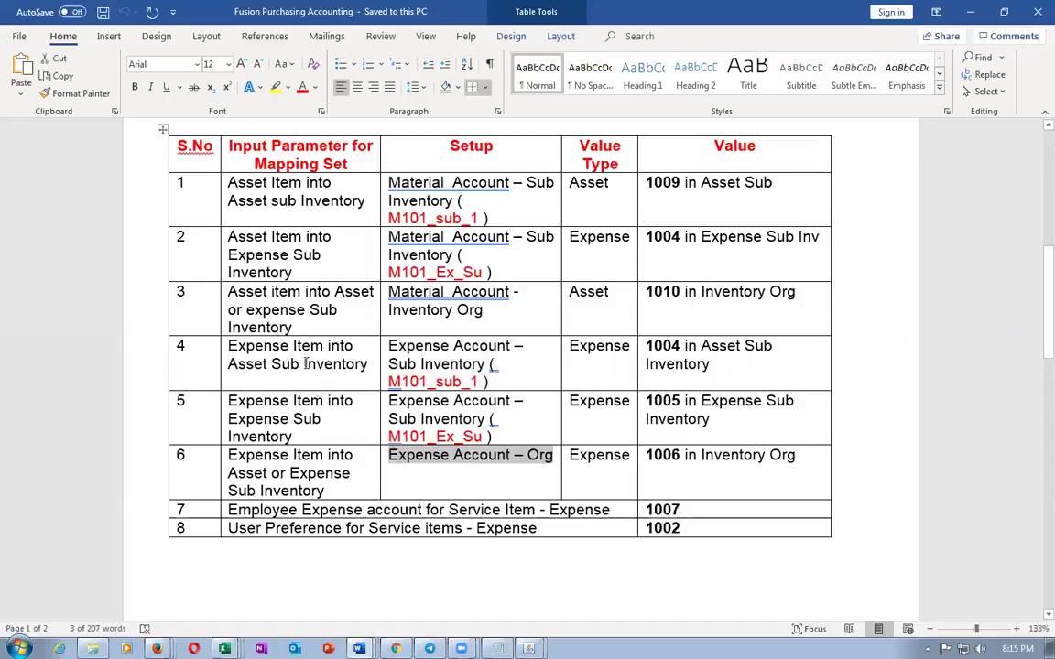
{"action": "left_click", "coordinate": [439, 457]}
Review row 4's Expense Item into Asset Sub Inventory setup and row 6's 1006 account in Word
{"action": "key", "text": "alt+Tab"}
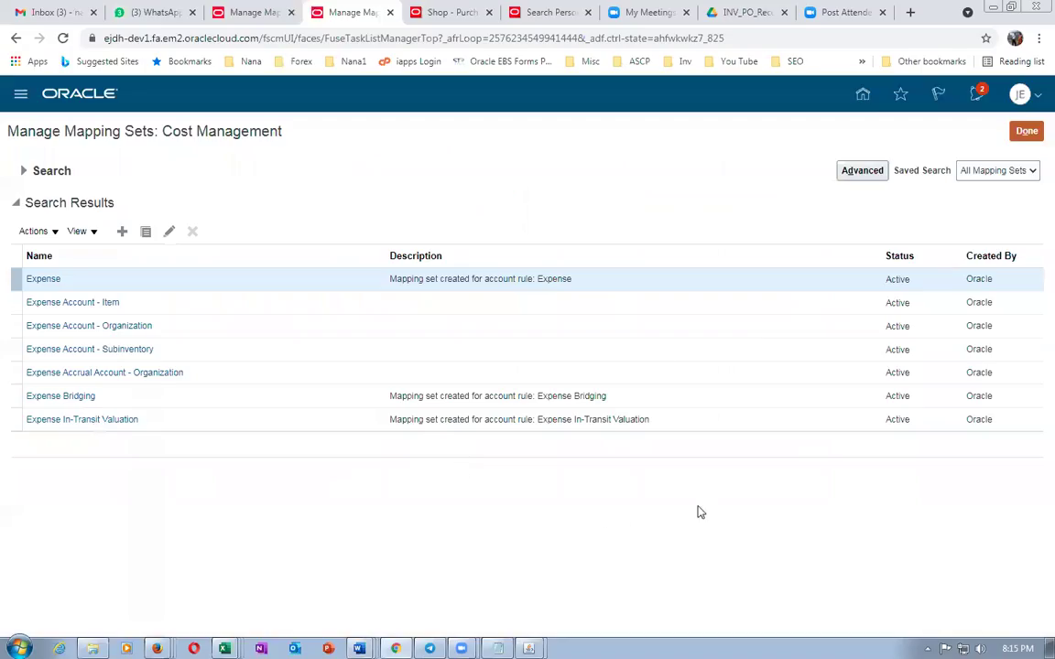
{"action": "left_click", "coordinate": [449, 12]}
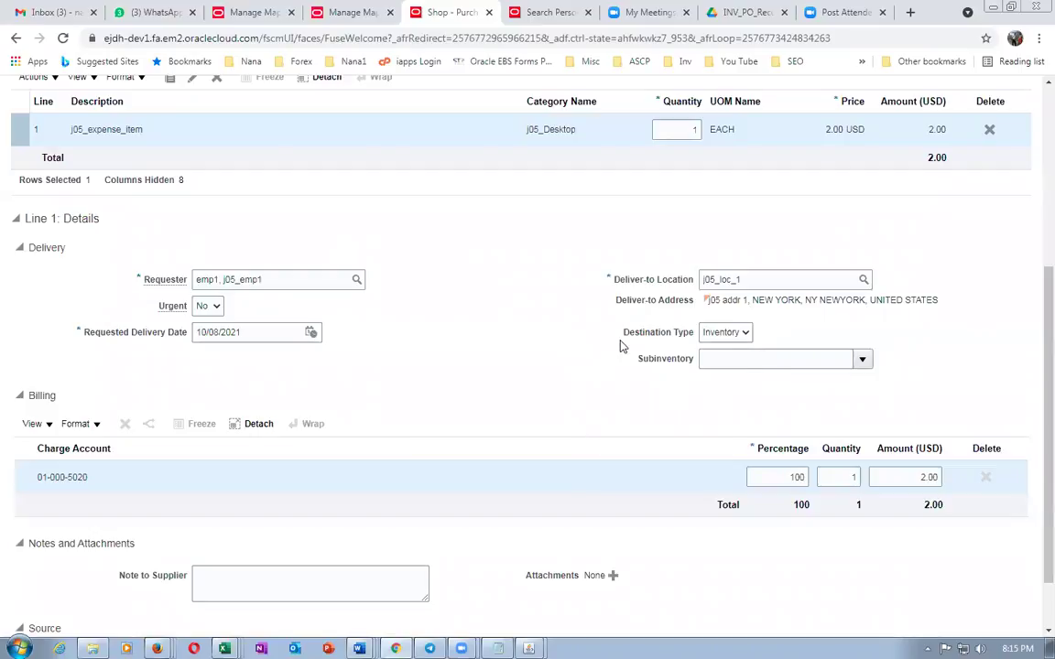
{"action": "key", "text": "alt+Tab"}
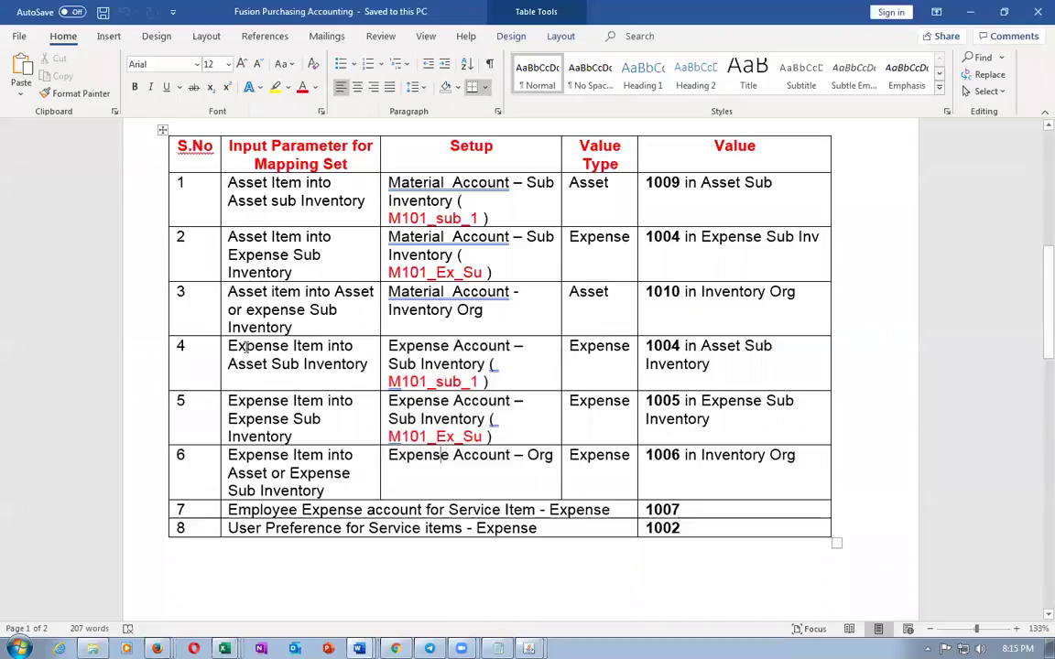
{"action": "left_click_drag", "start_coordinate": [244, 347], "coordinate": [271, 363]}
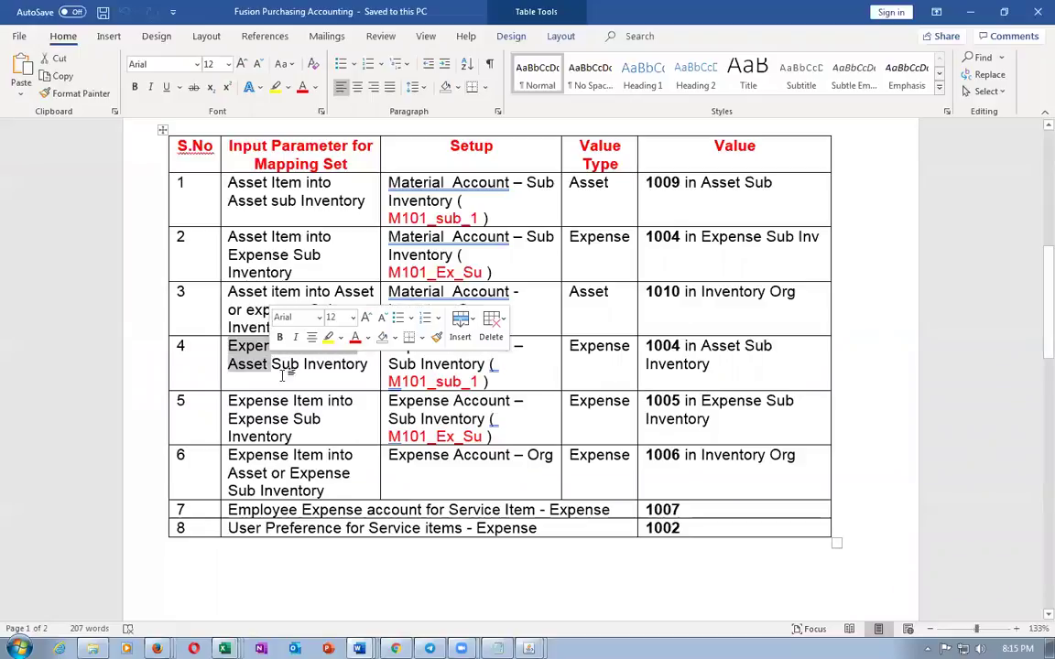
{"action": "left_click_drag", "start_coordinate": [228, 364], "coordinate": [367, 365]}
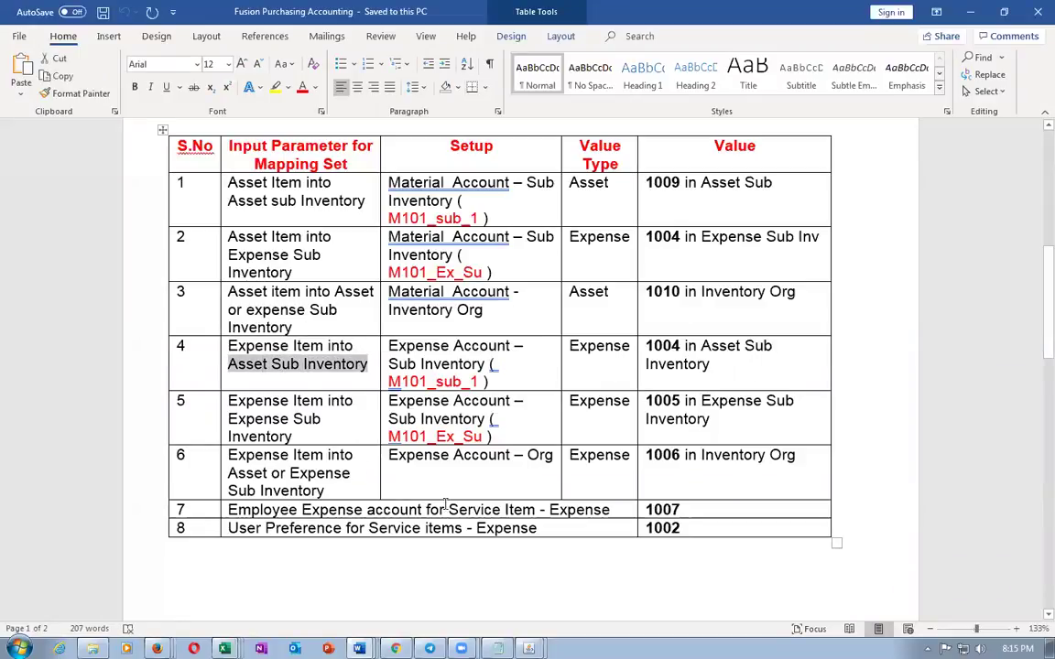
{"action": "left_click_drag", "start_coordinate": [388, 456], "coordinate": [510, 456]}
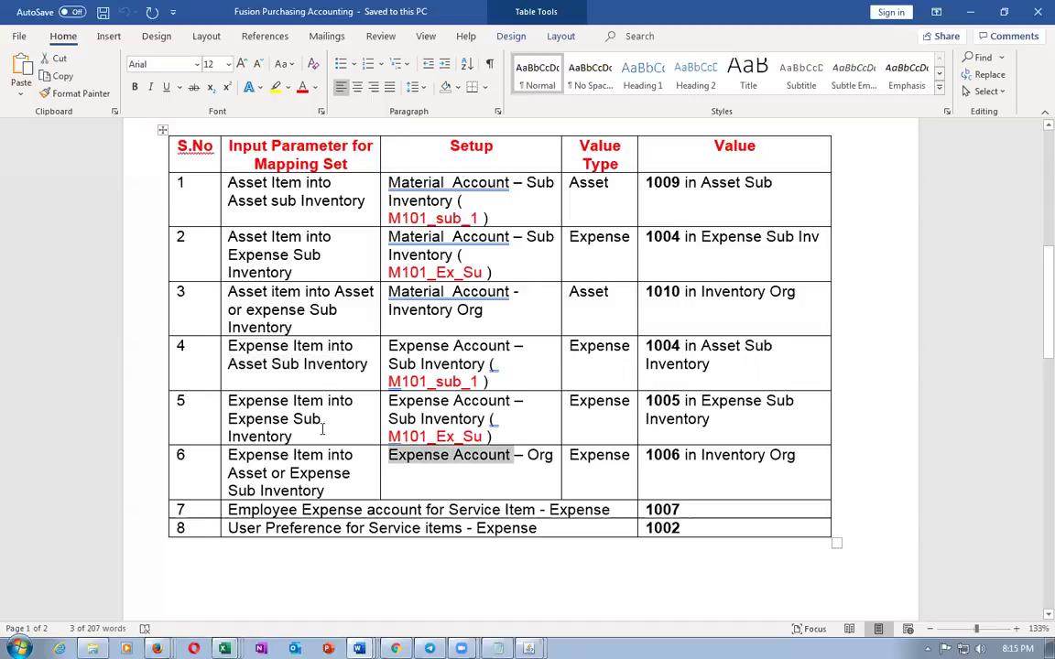
{"action": "left_click_drag", "start_coordinate": [228, 346], "coordinate": [266, 366]}
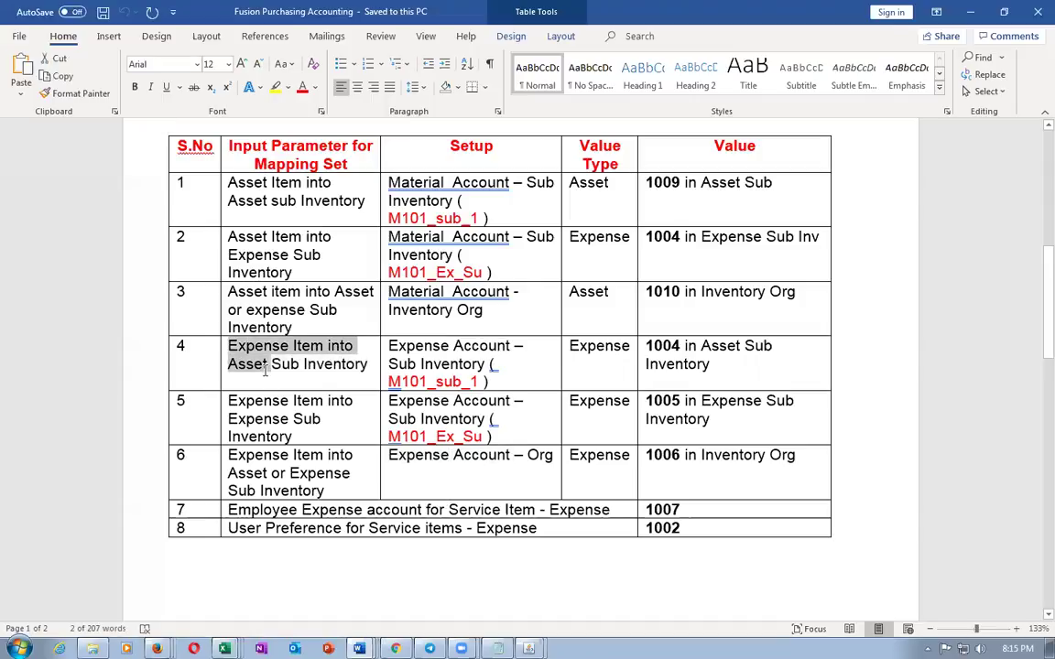
{"action": "left_click_drag", "start_coordinate": [406, 455], "coordinate": [555, 456]}
{"action": "left_click_drag", "start_coordinate": [681, 459], "coordinate": [680, 458]}
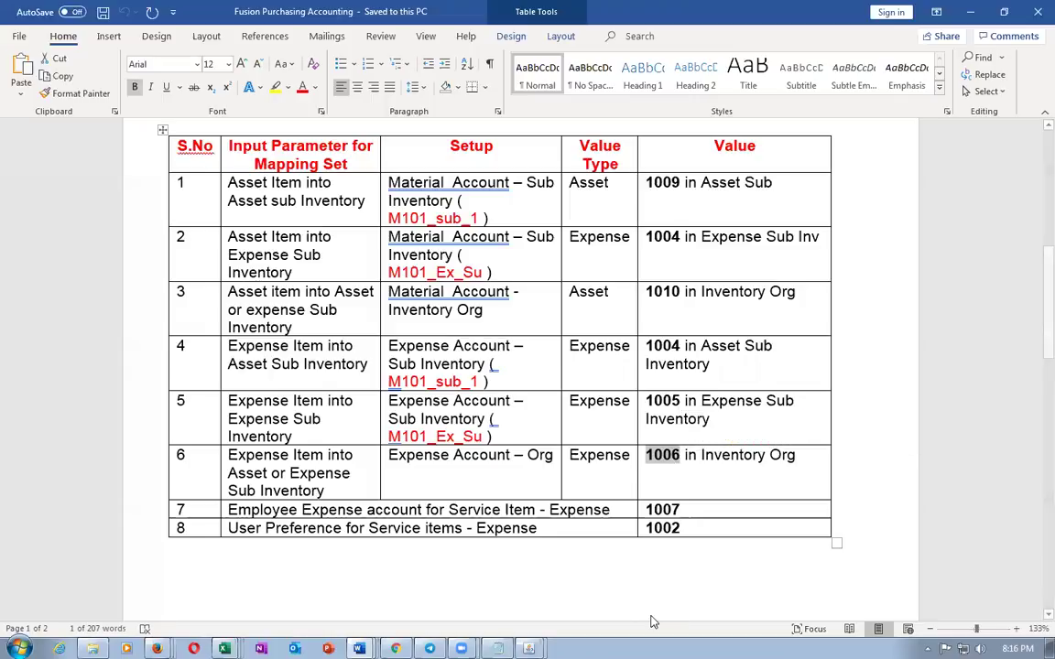
{"action": "left_click", "coordinate": [482, 457]}
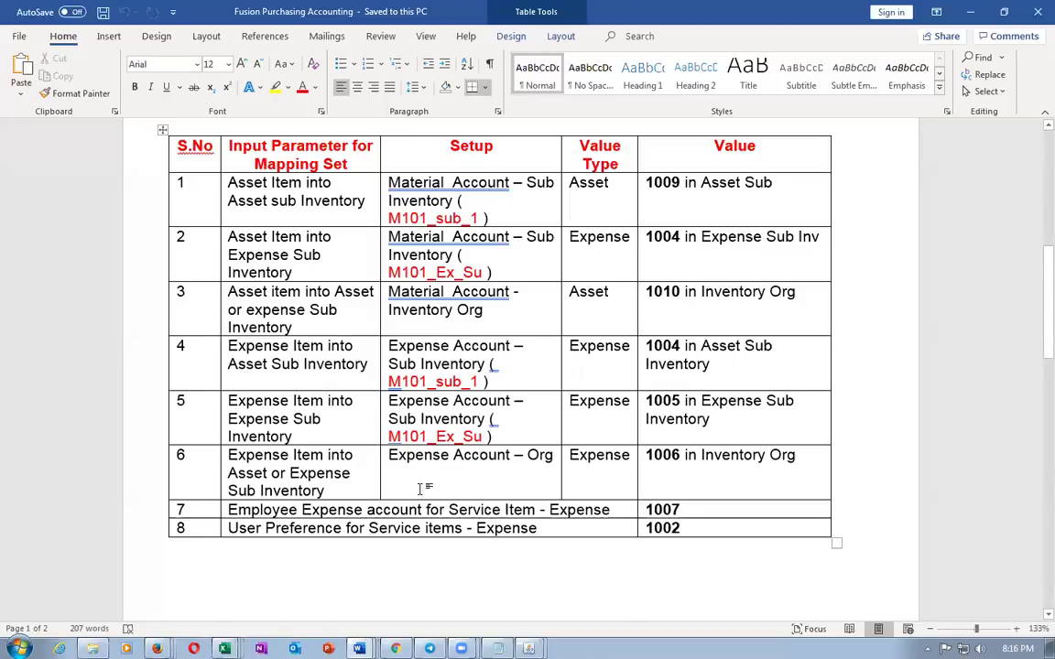
Review the input parameters of rows 5 and 6 and the service item rows 7 and 8
{"action": "left_click_drag", "start_coordinate": [250, 403], "coordinate": [298, 435]}
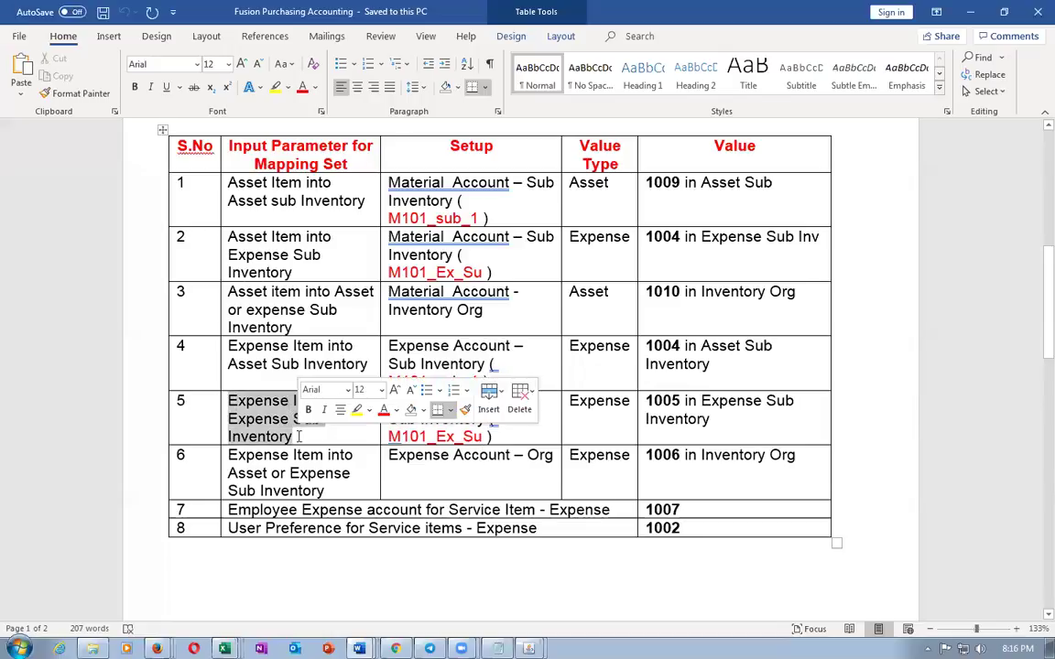
{"action": "left_click_drag", "start_coordinate": [267, 460], "coordinate": [324, 491]}
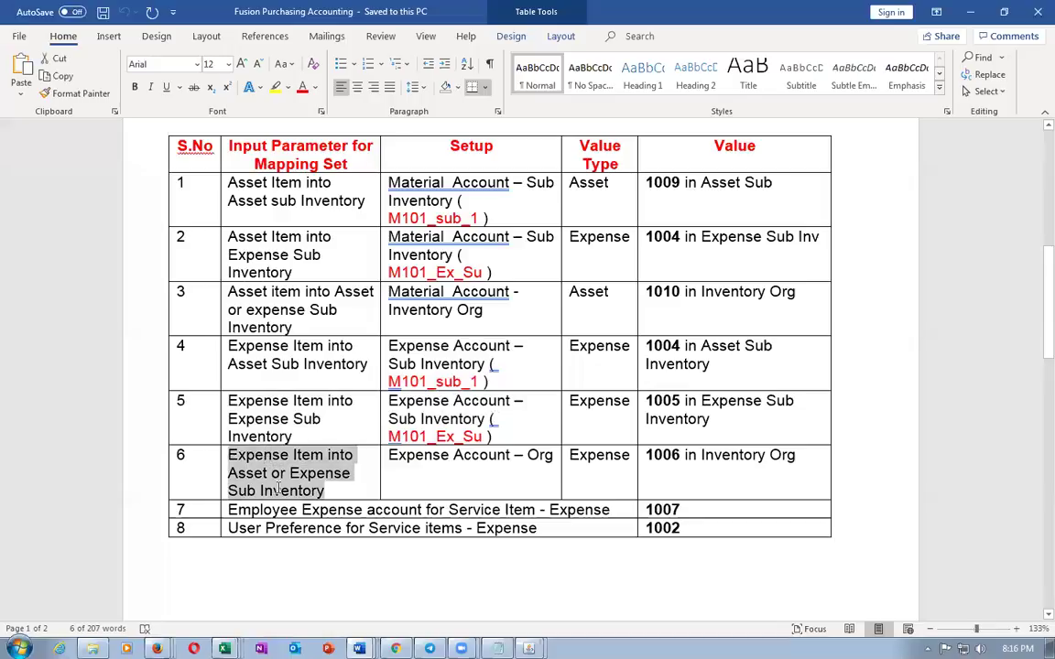
{"action": "left_click", "coordinate": [327, 573]}
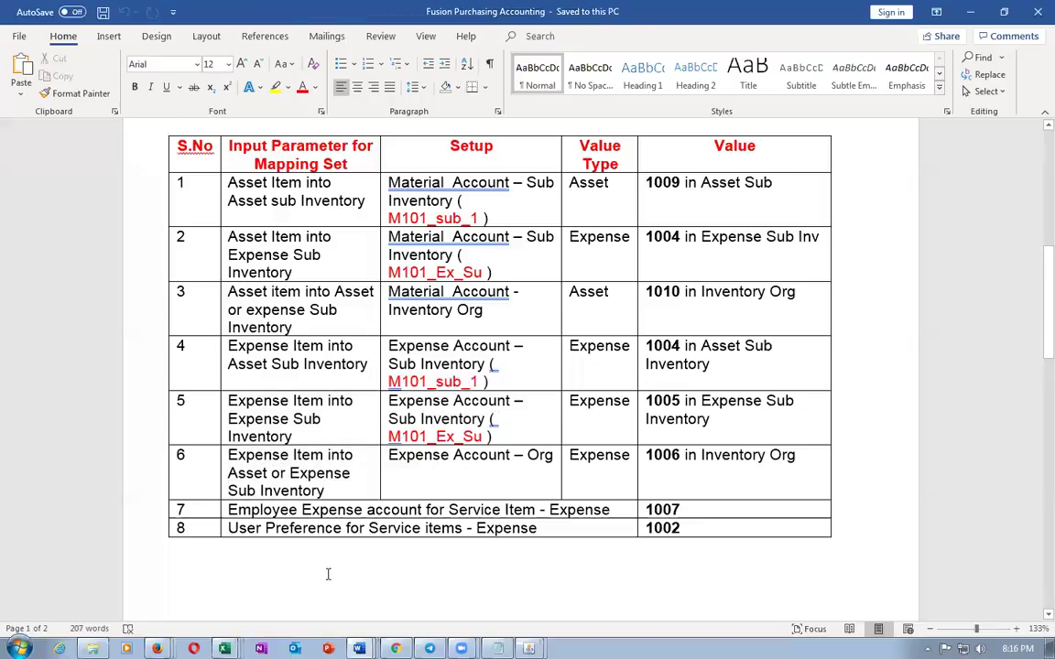
{"action": "left_click", "coordinate": [359, 648]}
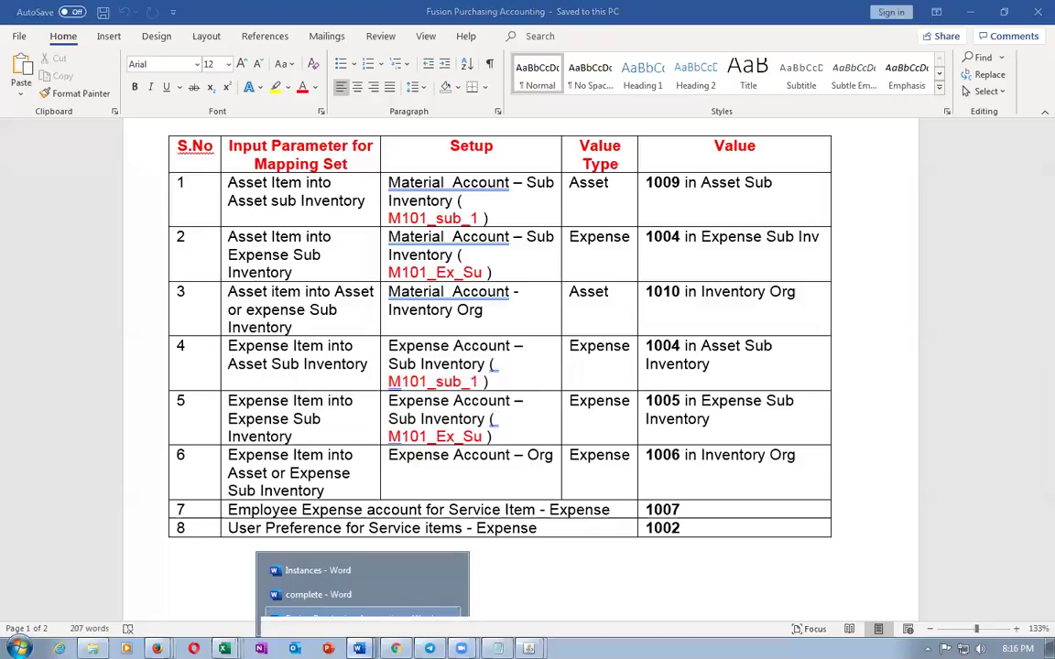
{"action": "left_click", "coordinate": [349, 620]}
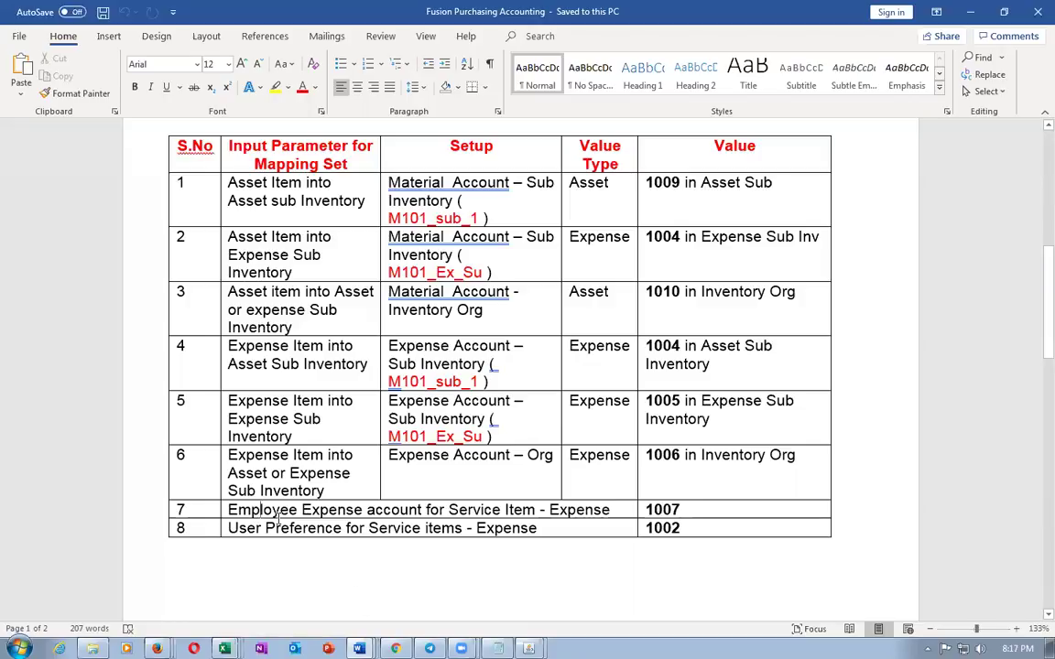
{"action": "left_click_drag", "start_coordinate": [322, 511], "coordinate": [316, 531]}
{"action": "left_click", "coordinate": [308, 567]}
{"action": "left_click_drag", "start_coordinate": [259, 509], "coordinate": [629, 558]}
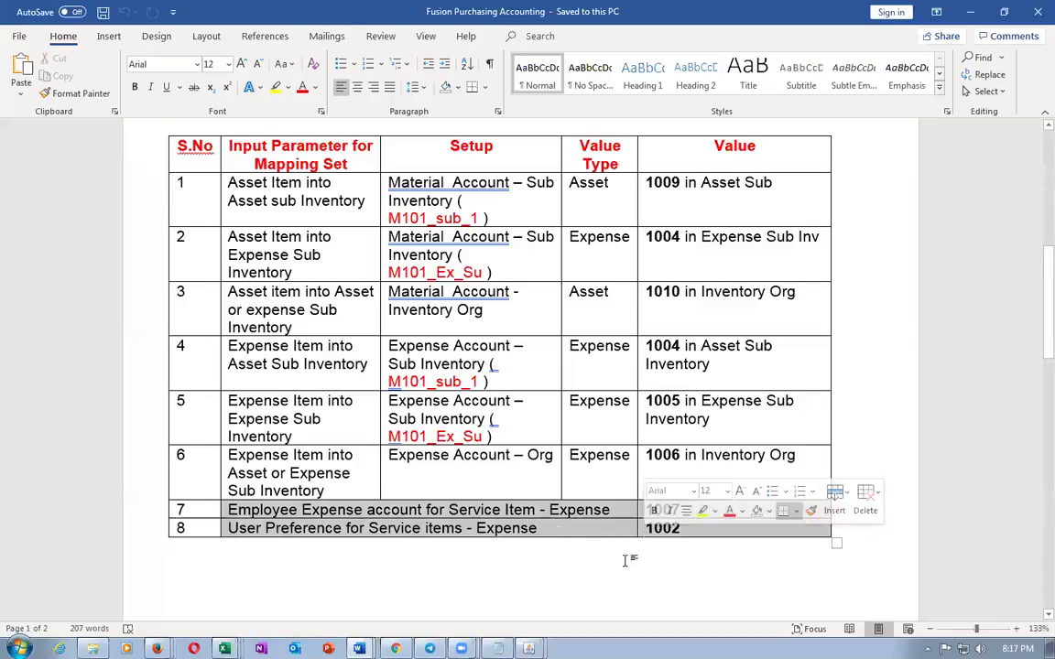
{"action": "left_click", "coordinate": [601, 571]}
Return to the Requisitions shopping page, where requisition 1014 is still Incomplete
{"action": "left_click", "coordinate": [395, 649]}
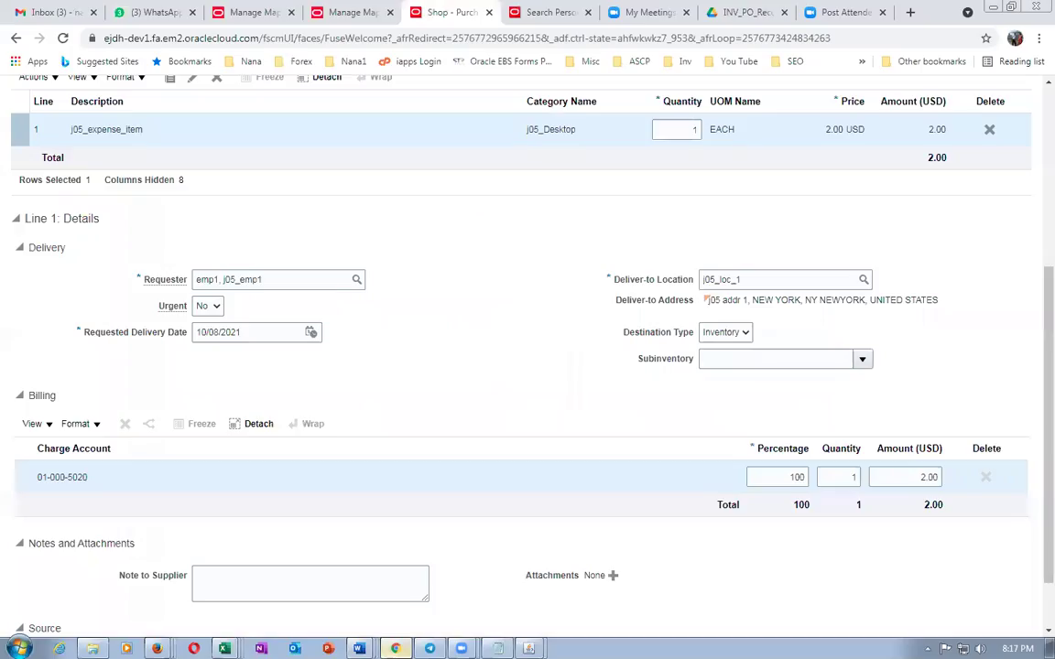
{"action": "left_click", "coordinate": [334, 13]}
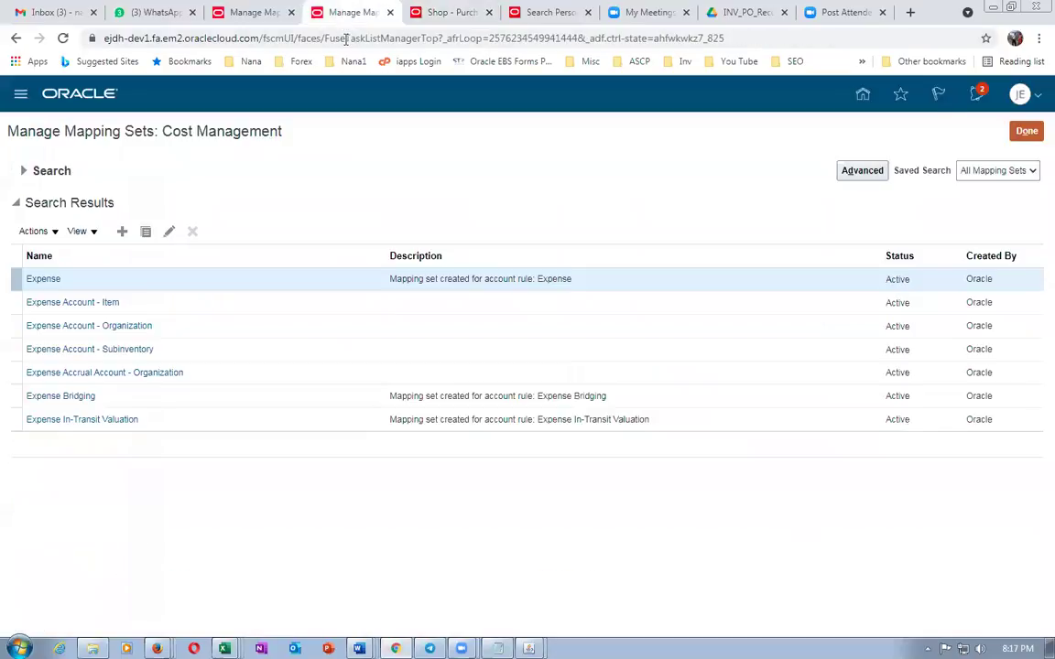
{"action": "left_click", "coordinate": [447, 12]}
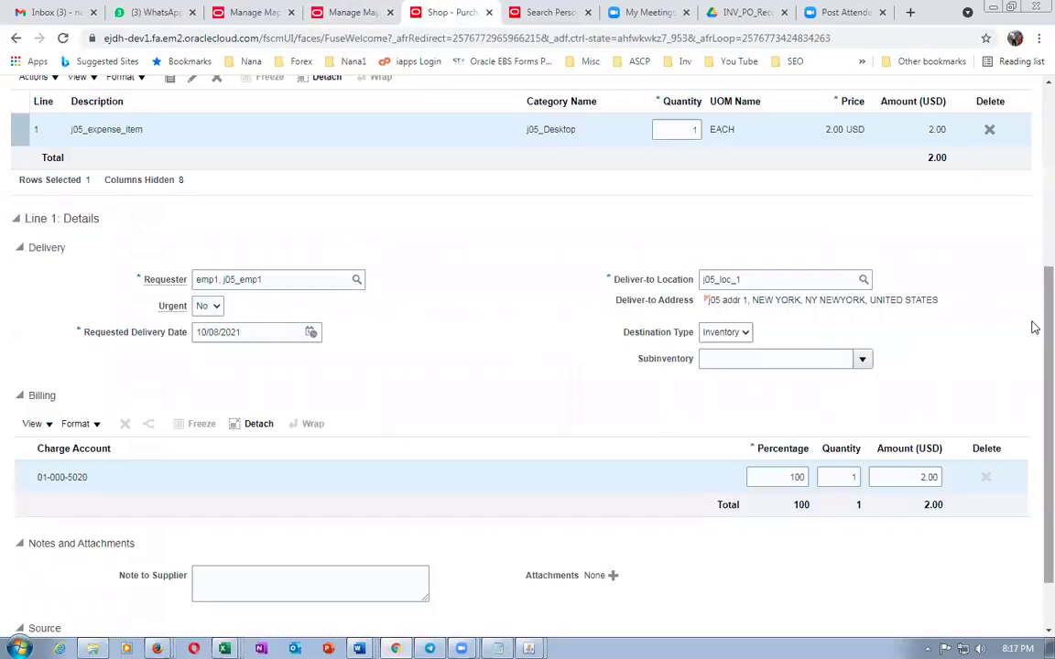
{"action": "scroll", "coordinate": [1035, 344], "scroll_direction": "up", "scroll_amount": 3}
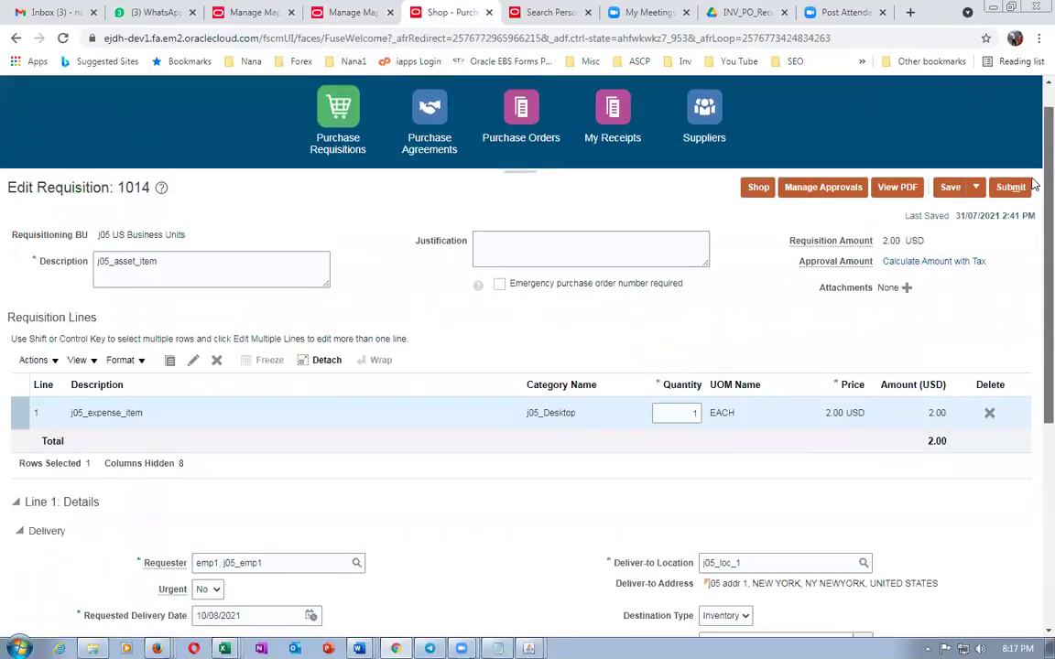
{"action": "left_click", "coordinate": [758, 187]}
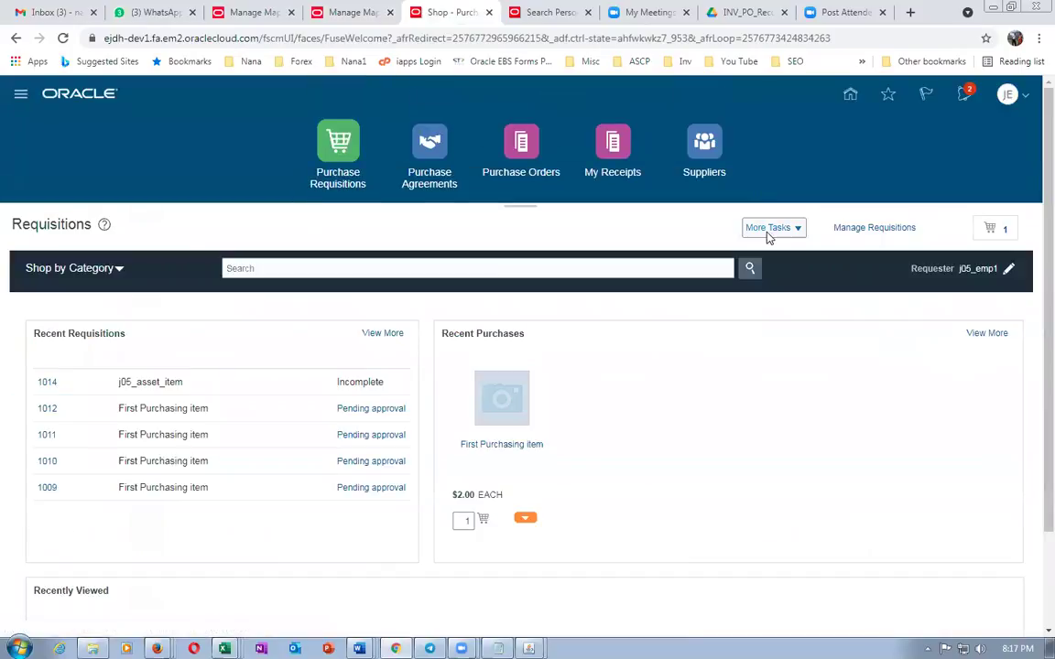
Open Requisition Preferences and keep Inventory as the destination type
{"action": "left_click", "coordinate": [769, 233]}
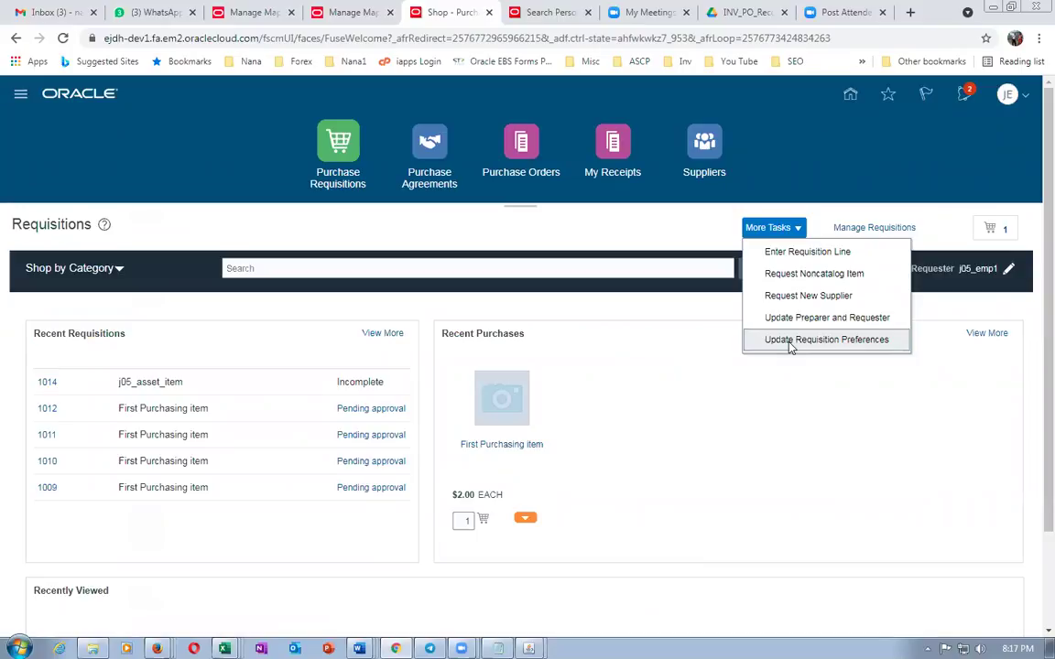
{"action": "left_click", "coordinate": [789, 343]}
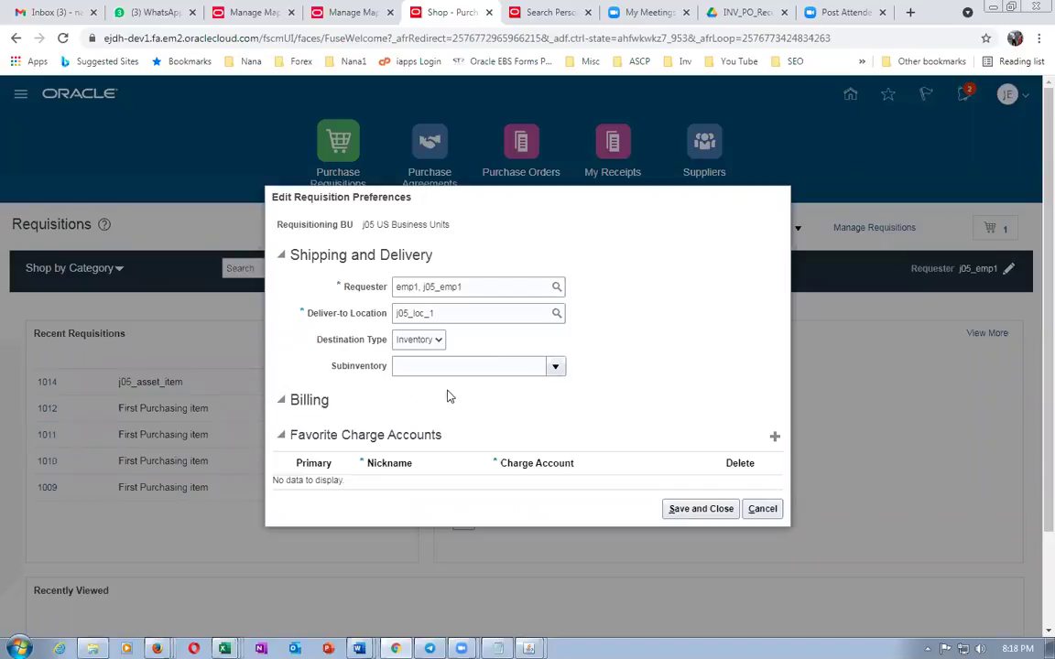
{"action": "left_click_drag", "start_coordinate": [307, 434], "coordinate": [409, 430]}
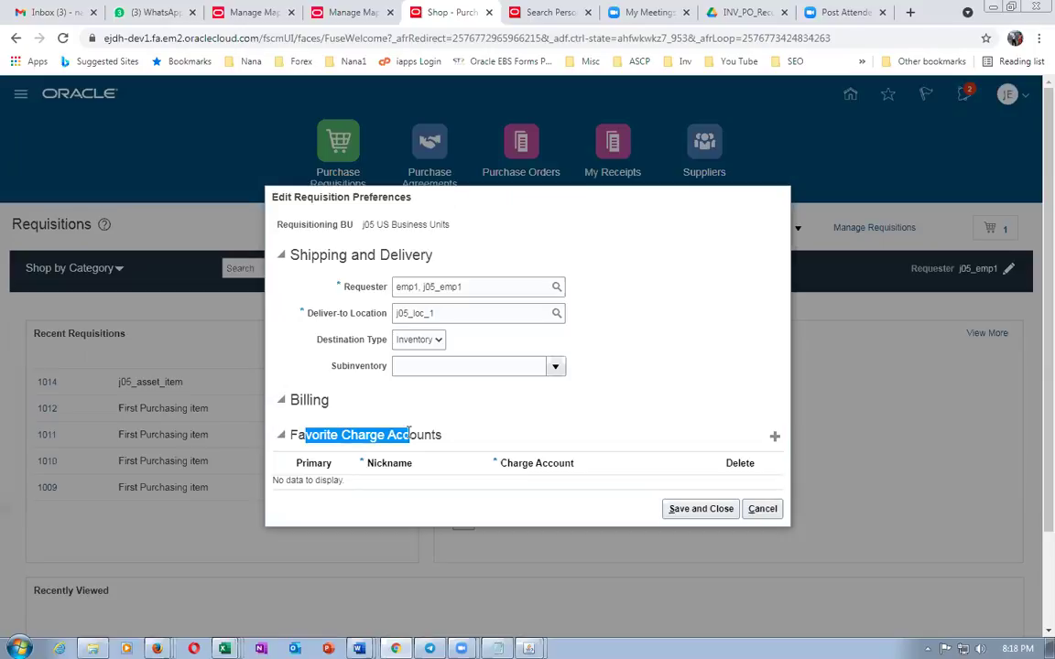
{"action": "left_click", "coordinate": [426, 340]}
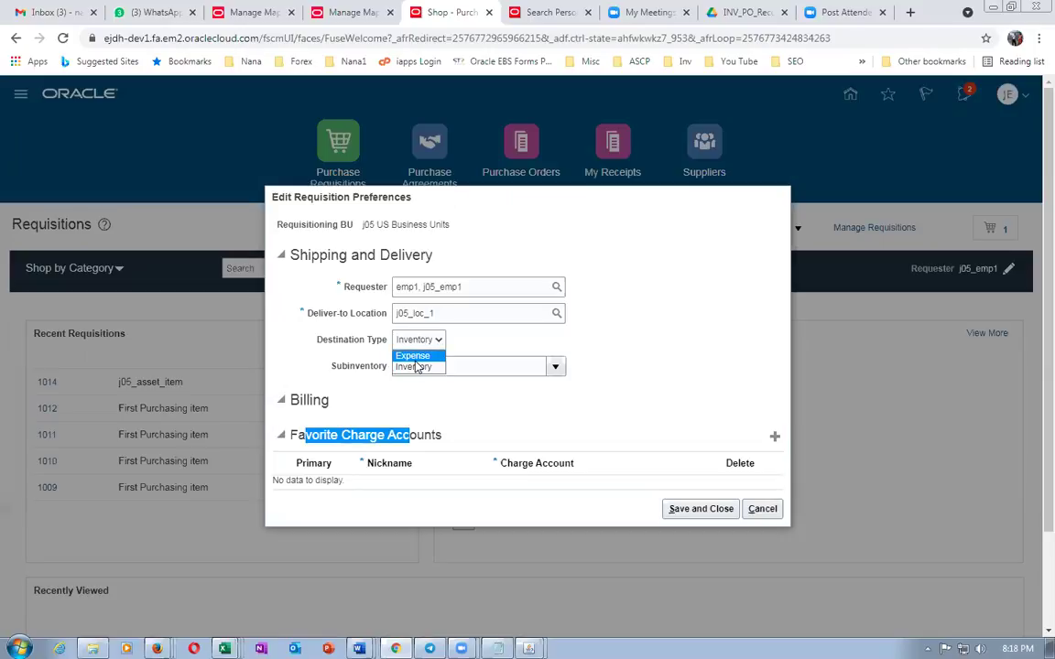
{"action": "left_click", "coordinate": [458, 430]}
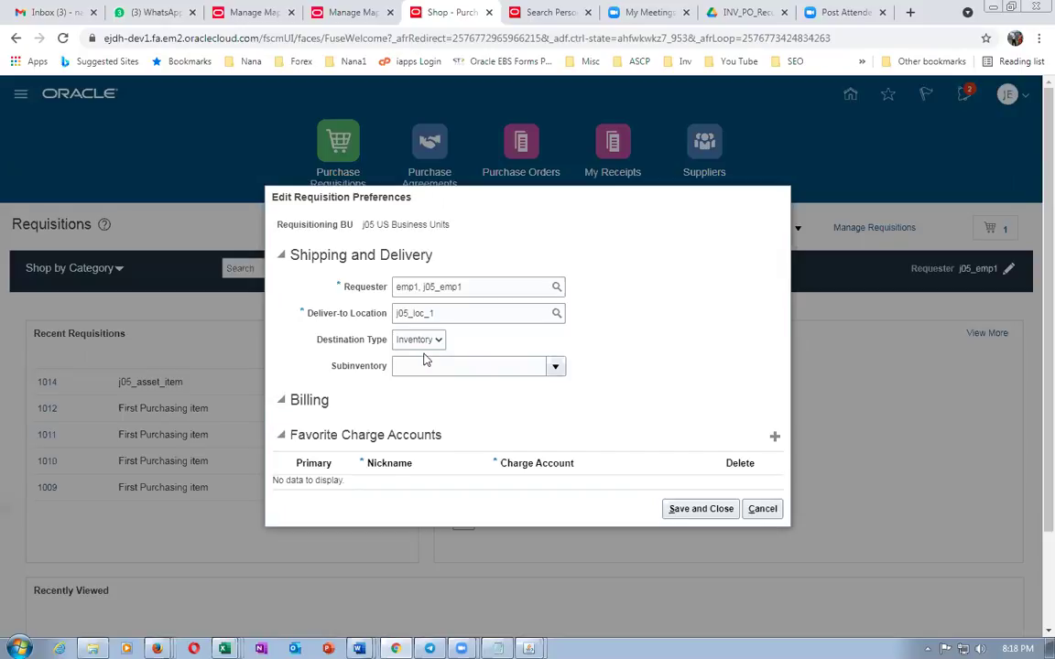
Add favorite charge account 01-000-1002 with an expense-account nickname and save the preferences
{"action": "left_click", "coordinate": [774, 437]}
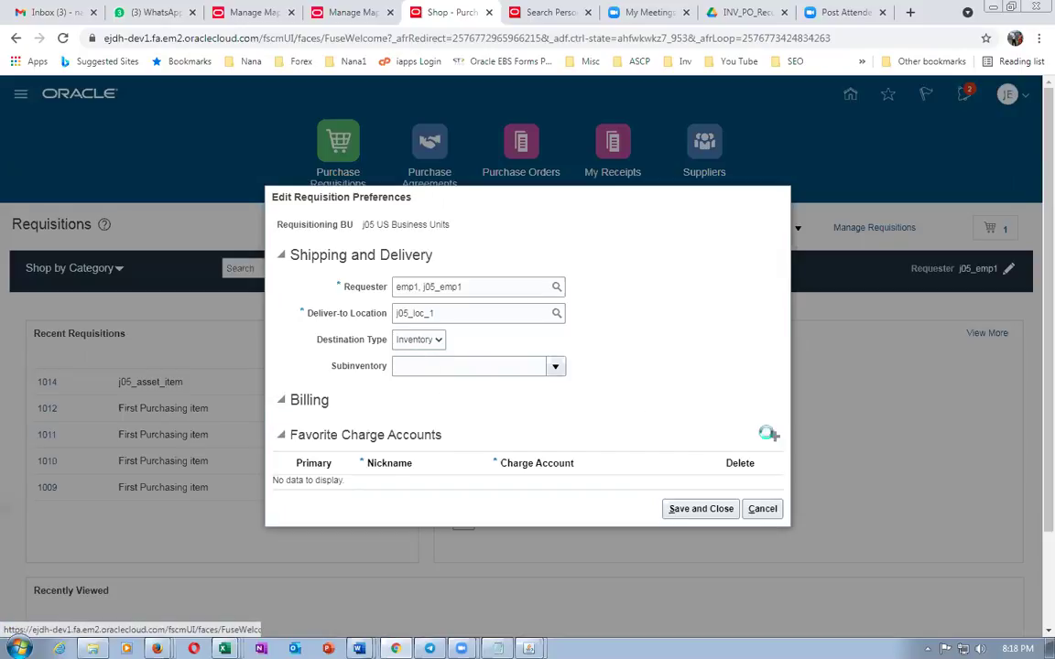
{"action": "left_click", "coordinate": [423, 487]}
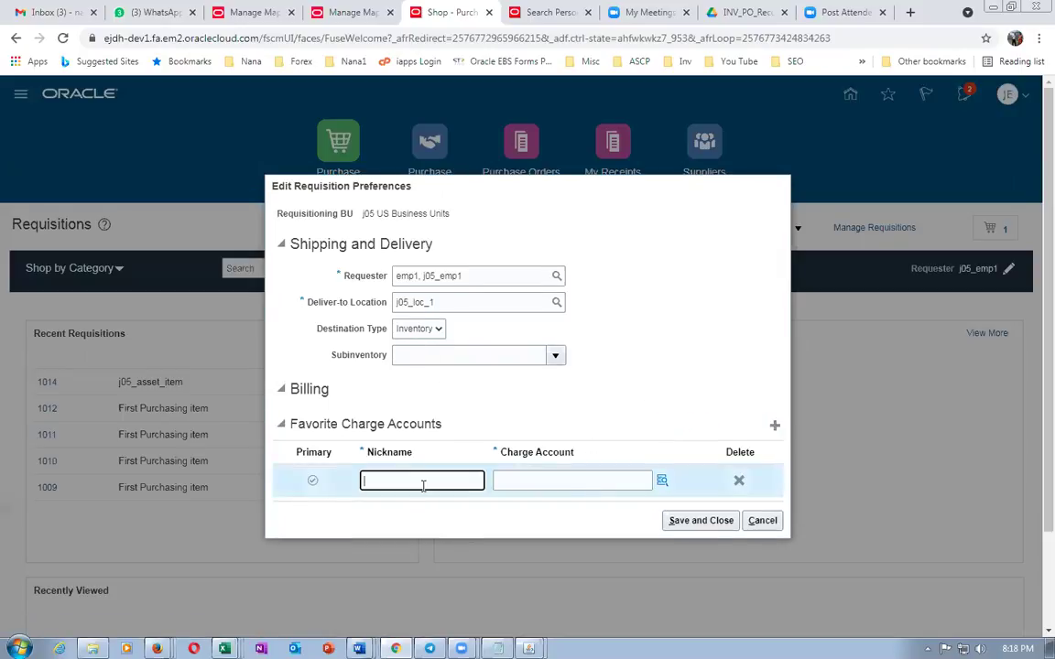
{"action": "type", "text": "Na"}
{"action": "type", "text": "na's exp account"}
{"action": "left_click", "coordinate": [529, 483]}
{"action": "type", "text": "01-000-1002"}
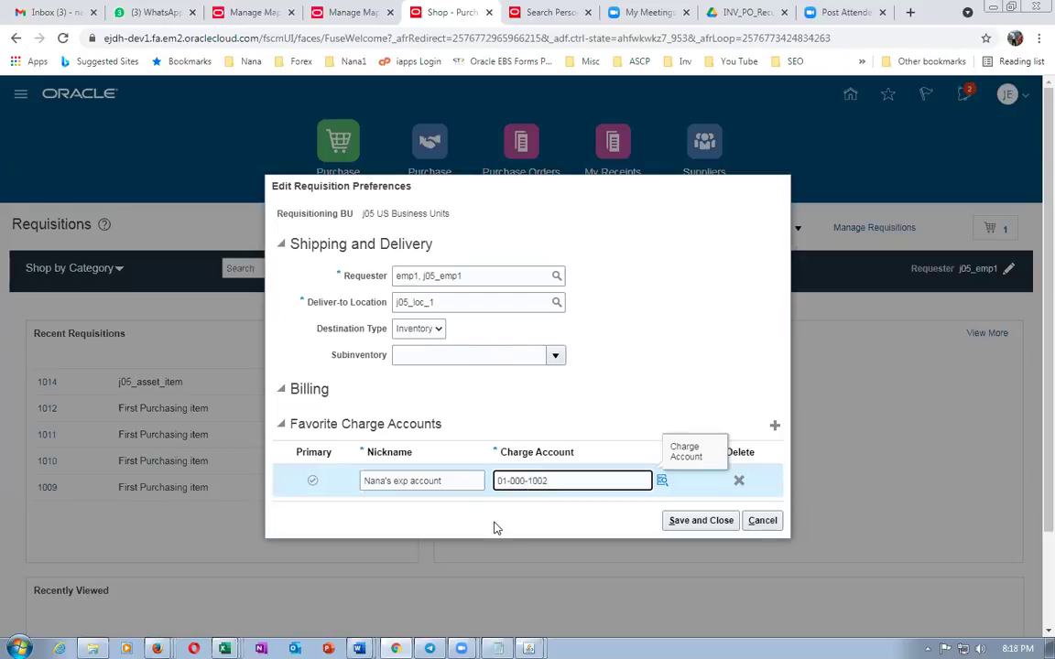
{"action": "left_click", "coordinate": [684, 521]}
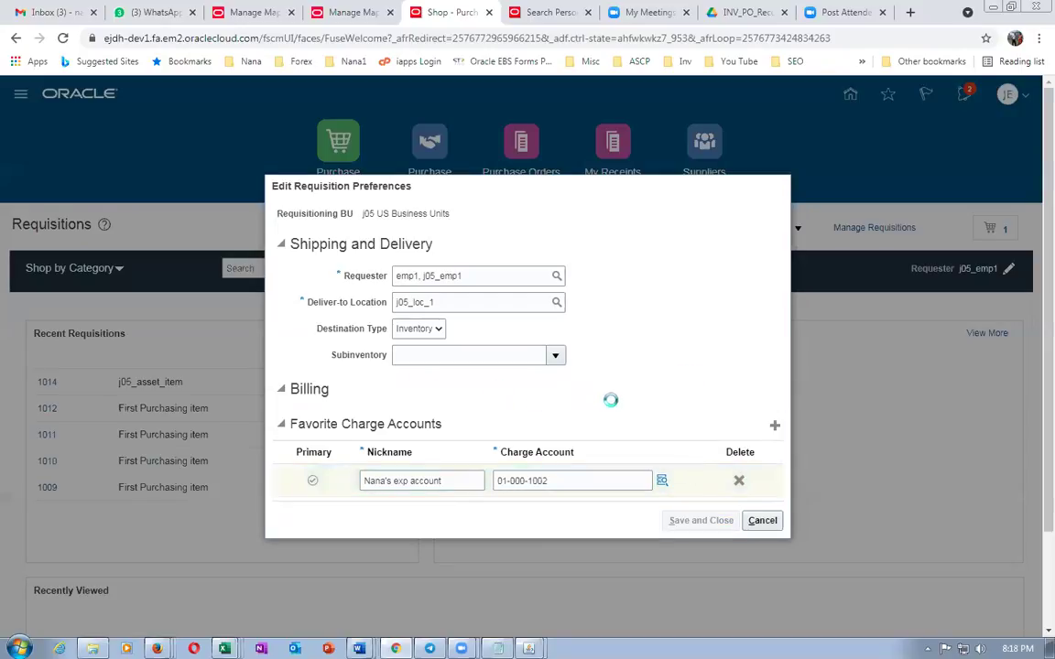
{"action": "key", "text": "alt+Tab"}
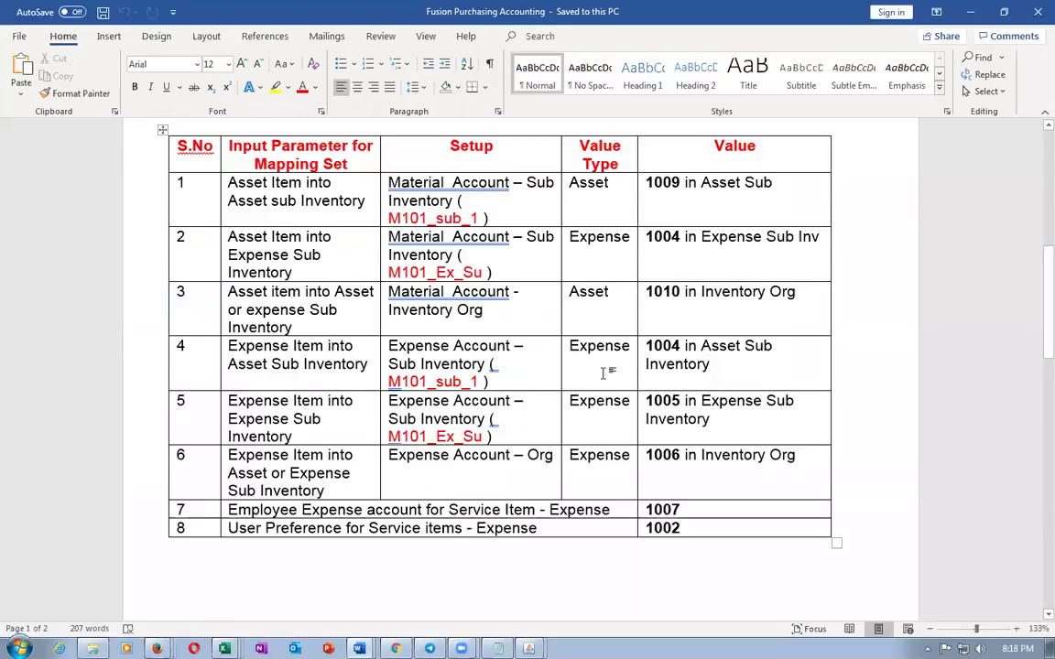
Check the Word table's 1010 value for asset item into inventory org
{"action": "scroll", "coordinate": [240, 352], "scroll_direction": "up", "scroll_amount": 3}
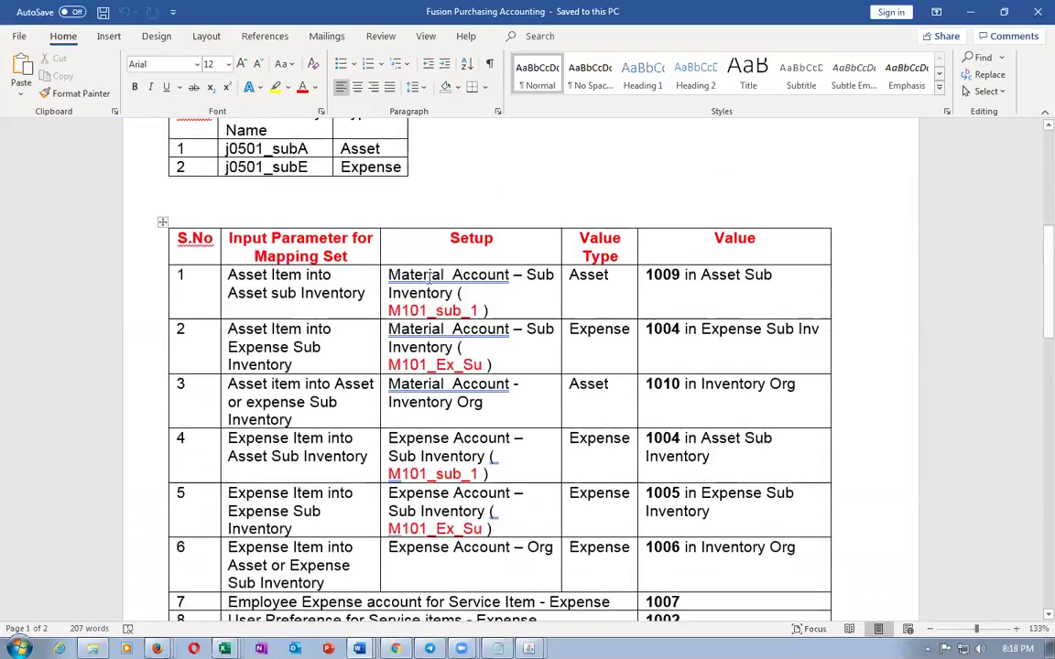
{"action": "left_click_drag", "start_coordinate": [430, 275], "coordinate": [458, 352]}
{"action": "left_click_drag", "start_coordinate": [646, 385], "coordinate": [685, 387]}
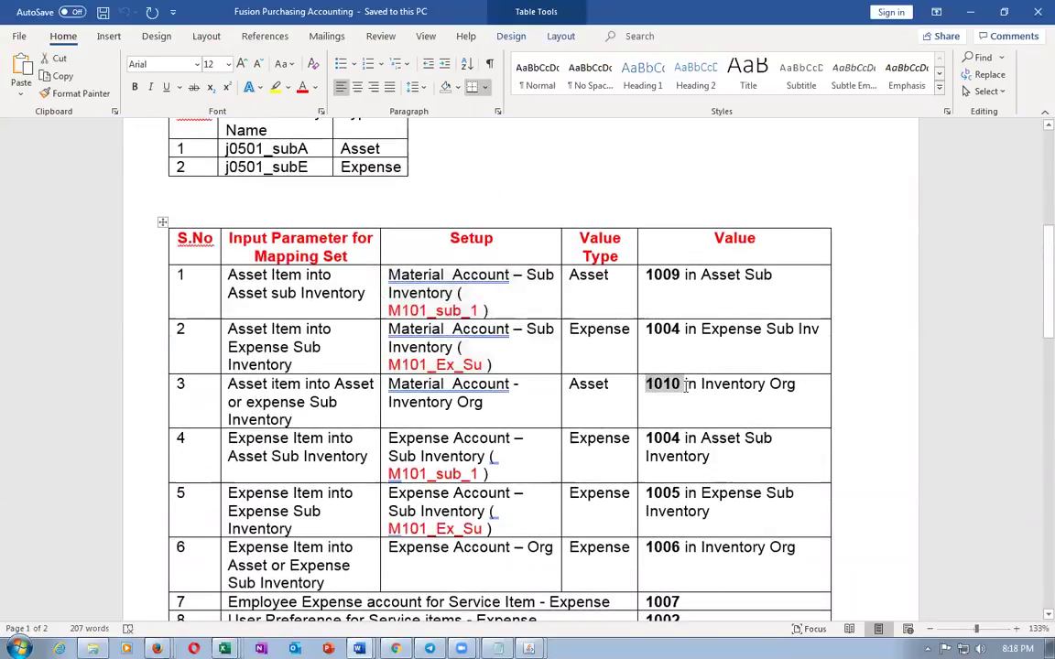
{"action": "key", "text": "alt+Tab"}
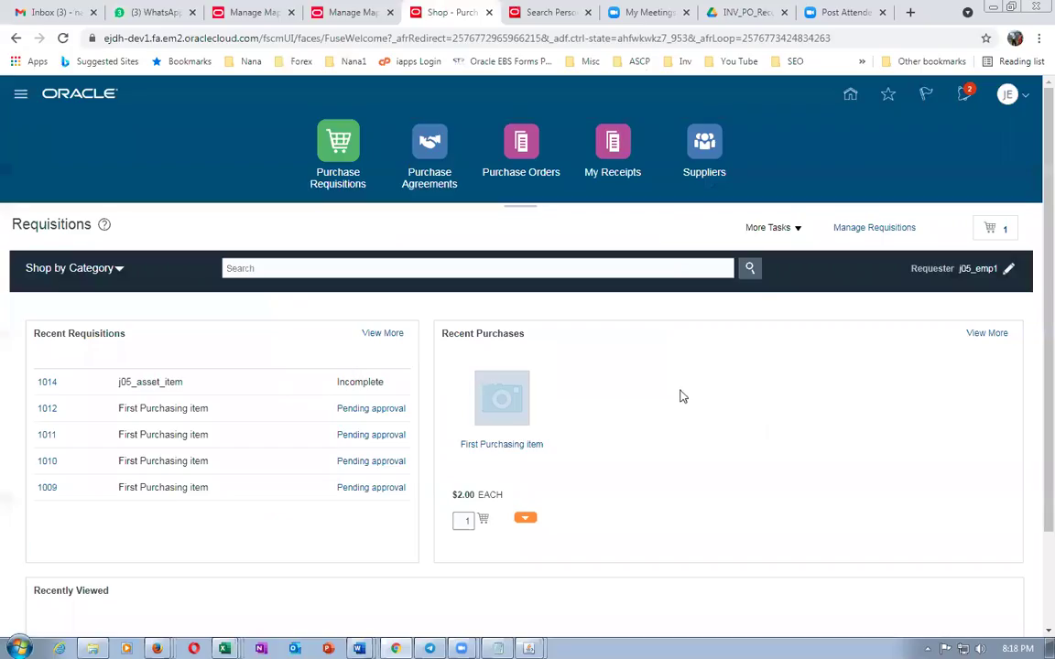
Enter a requisition line for j05_asset_item, confirm its 01-000-1010 charge account, and finish
{"action": "left_click", "coordinate": [770, 229]}
{"action": "left_click", "coordinate": [778, 251]}
{"action": "left_click", "coordinate": [252, 305]}
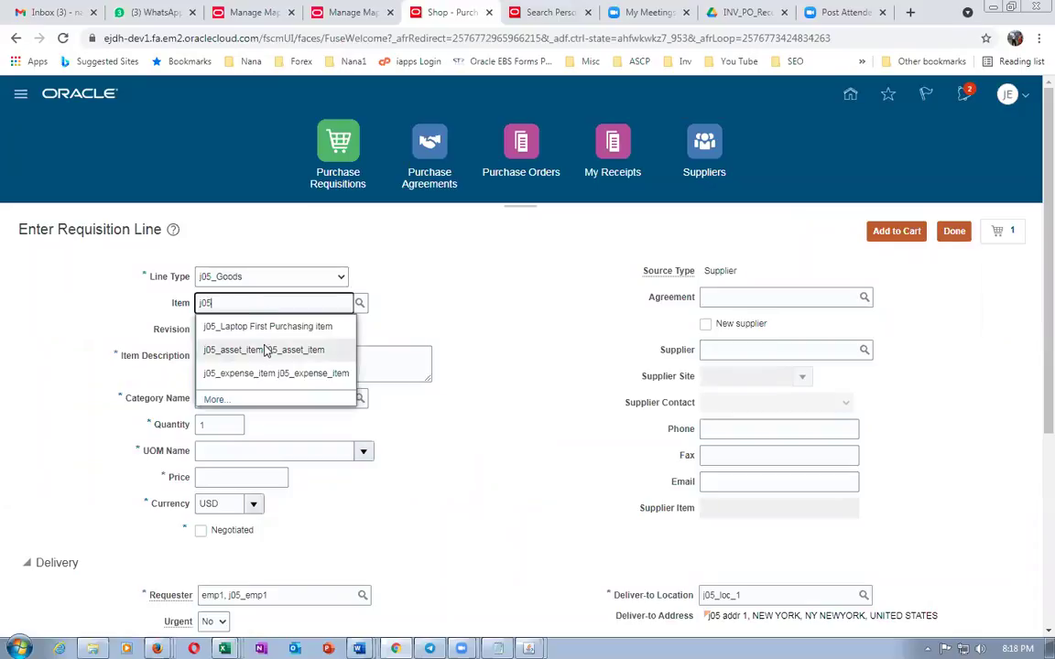
{"action": "left_click", "coordinate": [268, 348]}
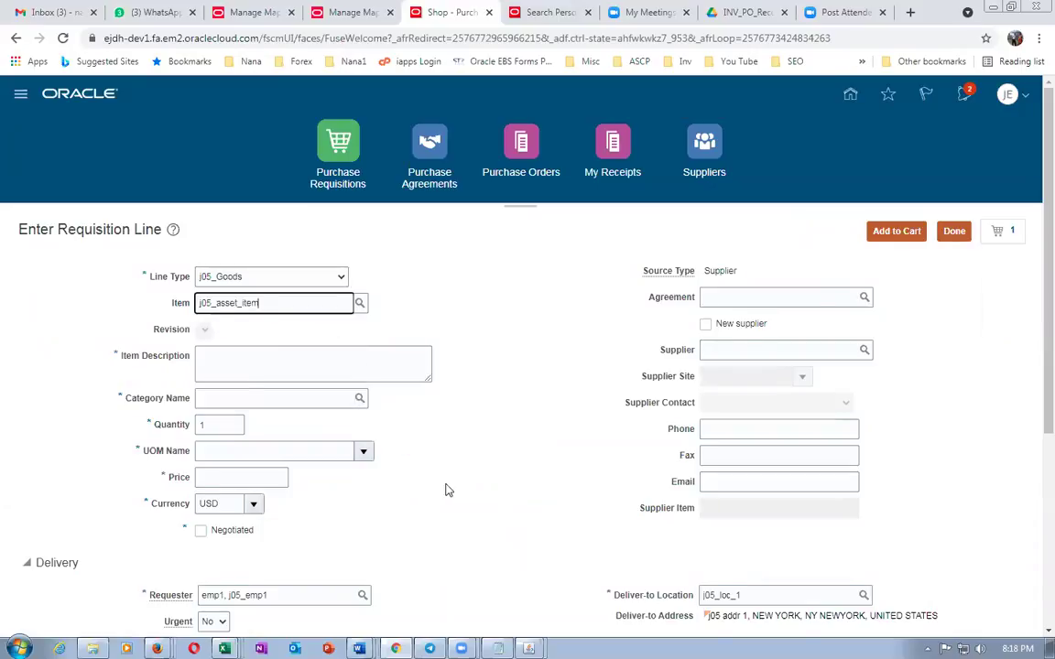
{"action": "scroll", "coordinate": [446, 485], "scroll_direction": "down", "scroll_amount": 5}
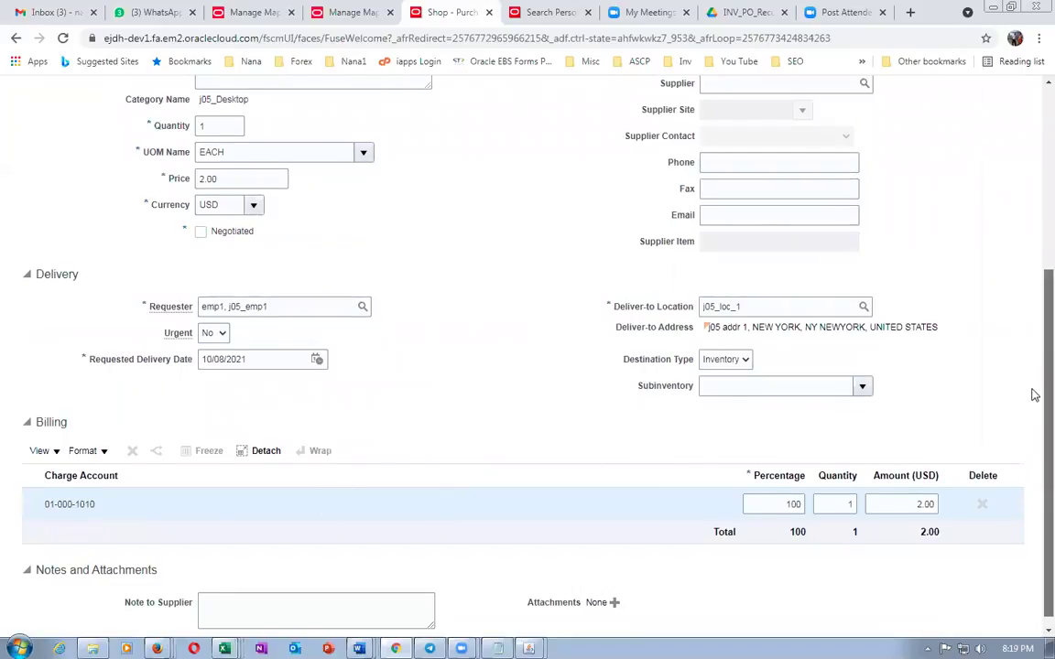
{"action": "scroll", "coordinate": [1033, 393], "scroll_direction": "up", "scroll_amount": 5}
{"action": "left_click", "coordinate": [961, 233]}
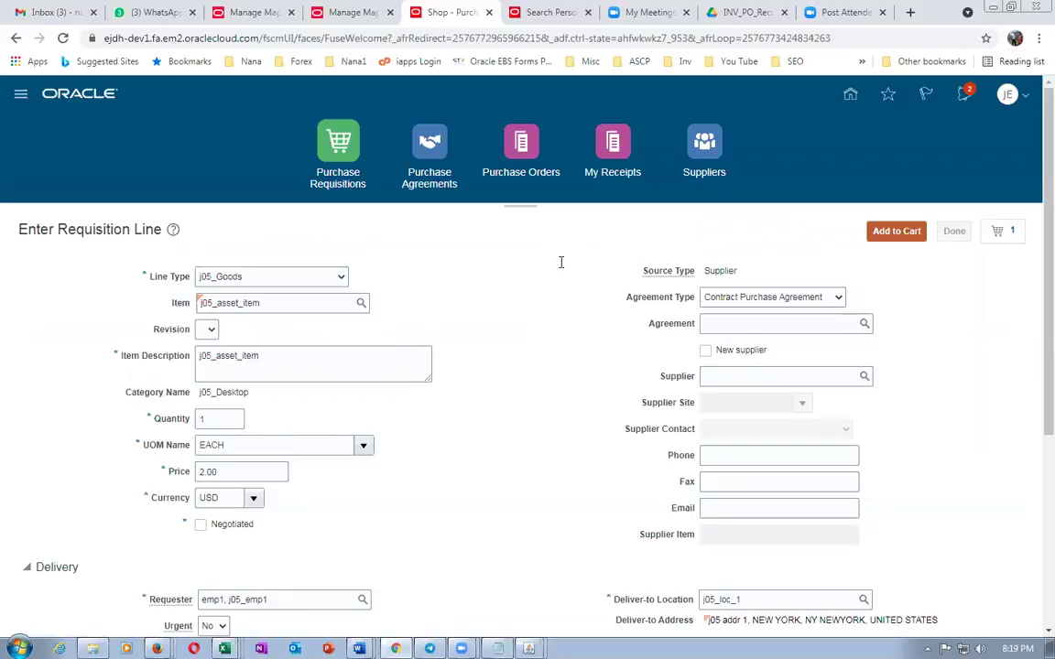
{"action": "left_click", "coordinate": [787, 229]}
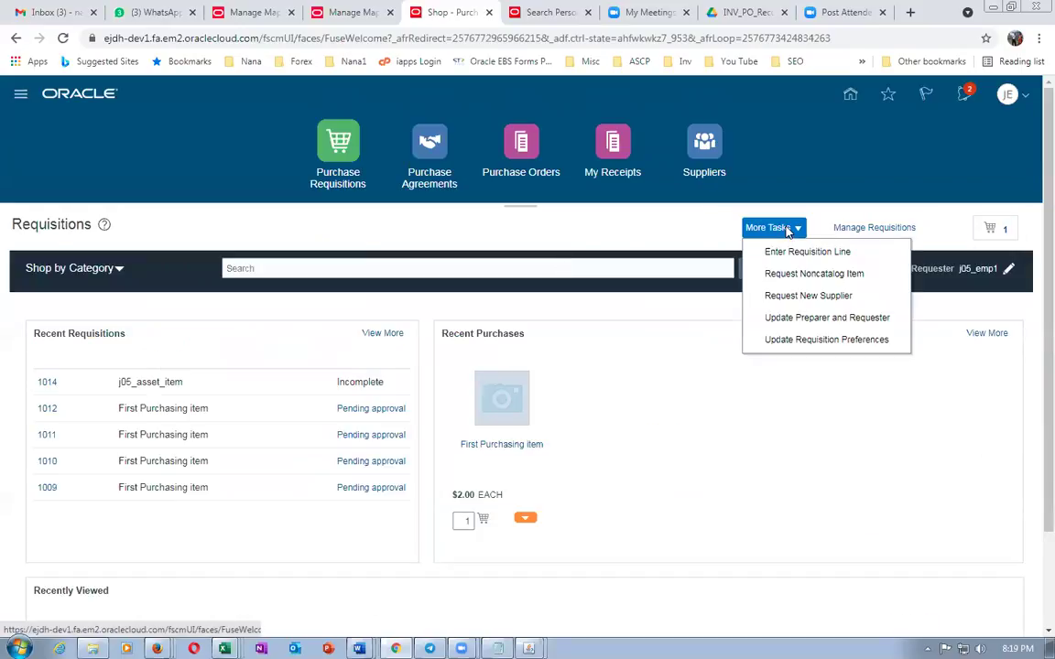
Delete favorite charge account 01-000-1002 from the requisition preferences and save
{"action": "left_click", "coordinate": [810, 340]}
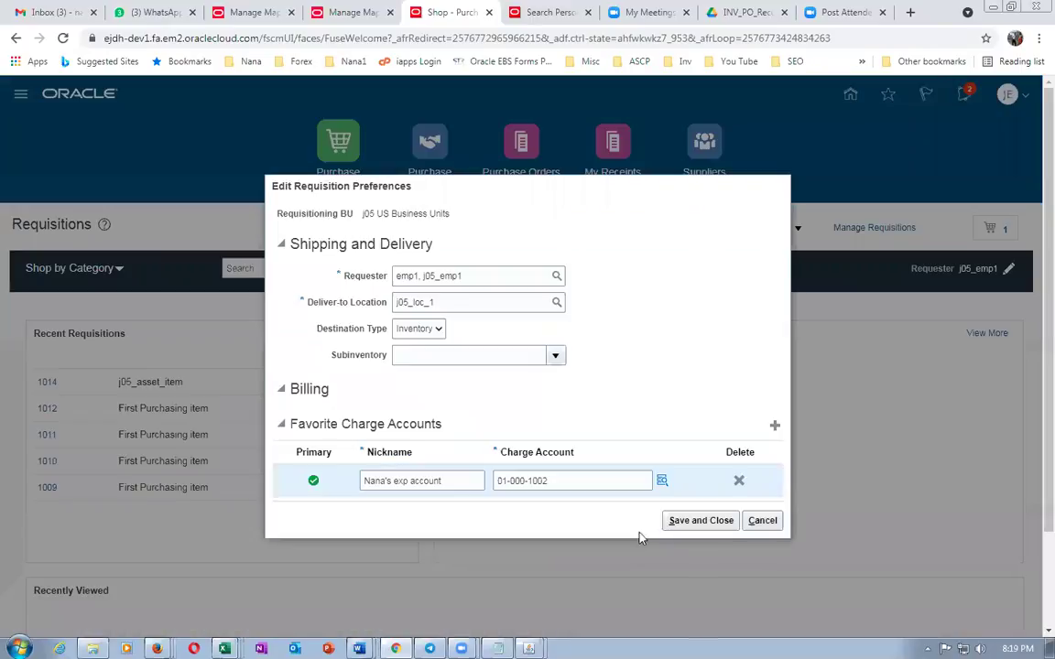
{"action": "left_click", "coordinate": [420, 331]}
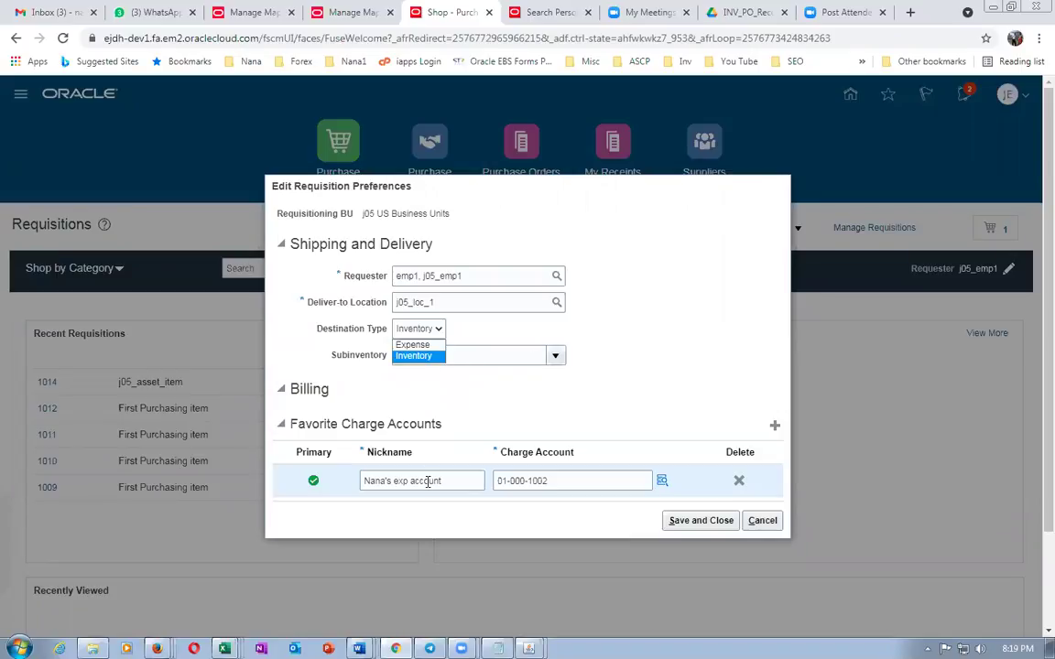
{"action": "left_click", "coordinate": [739, 481]}
{"action": "left_click", "coordinate": [682, 509]}
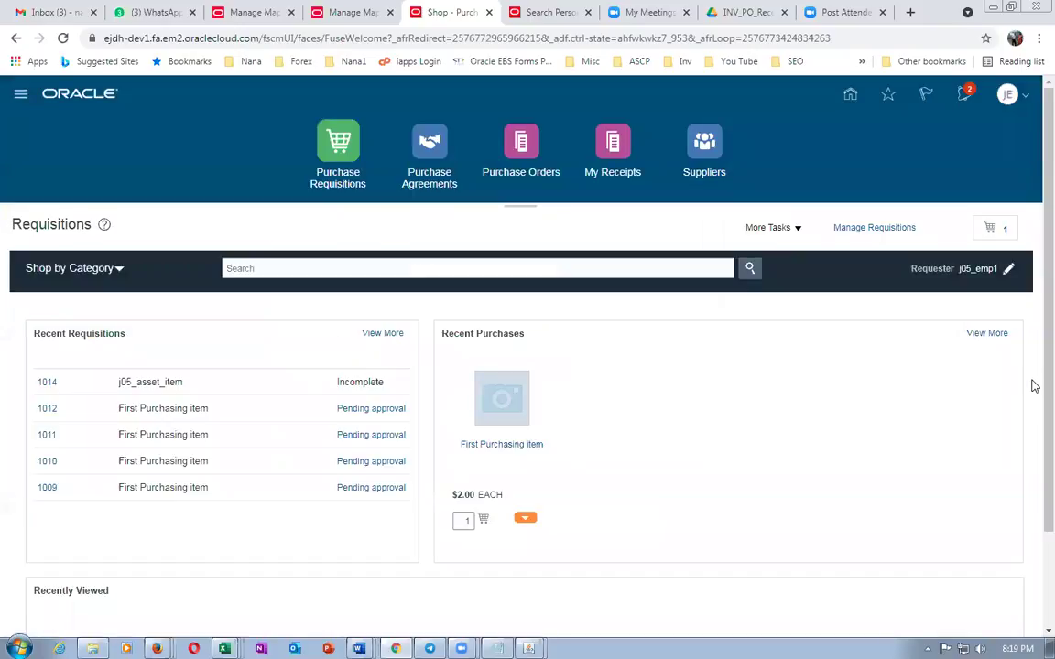
{"action": "mouse_move", "coordinate": [1035, 391]}
{"action": "left_mouse_down"}
{"action": "mouse_move", "coordinate": [1033, 478]}
{"action": "mouse_move", "coordinate": [1035, 371]}
{"action": "left_mouse_up"}
{"action": "mouse_move", "coordinate": [224, 648]}
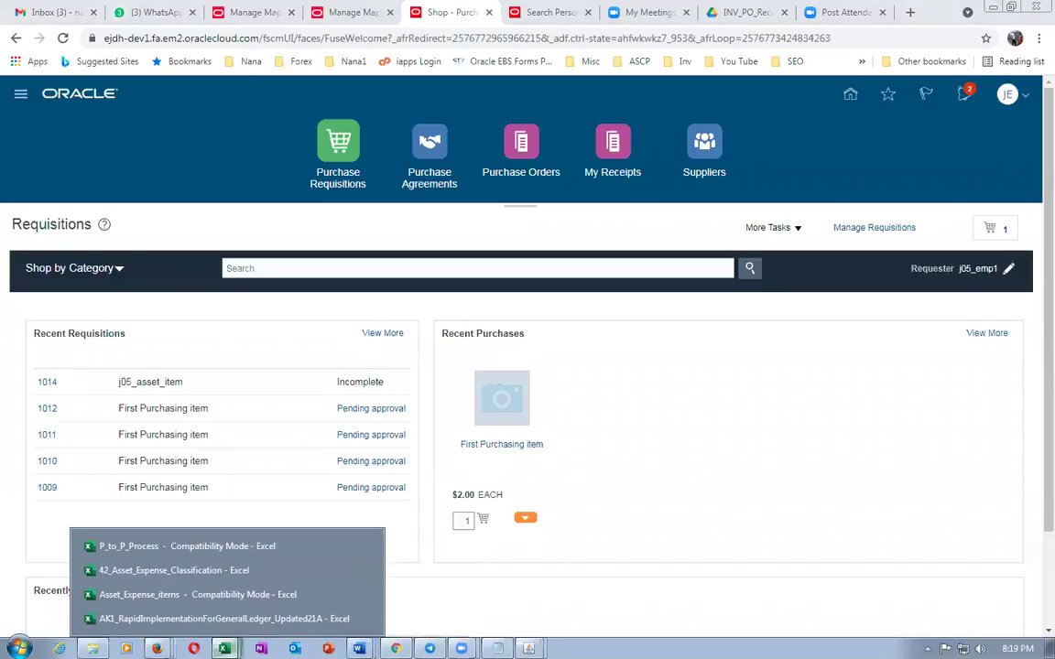
{"action": "left_click", "coordinate": [223, 595]}
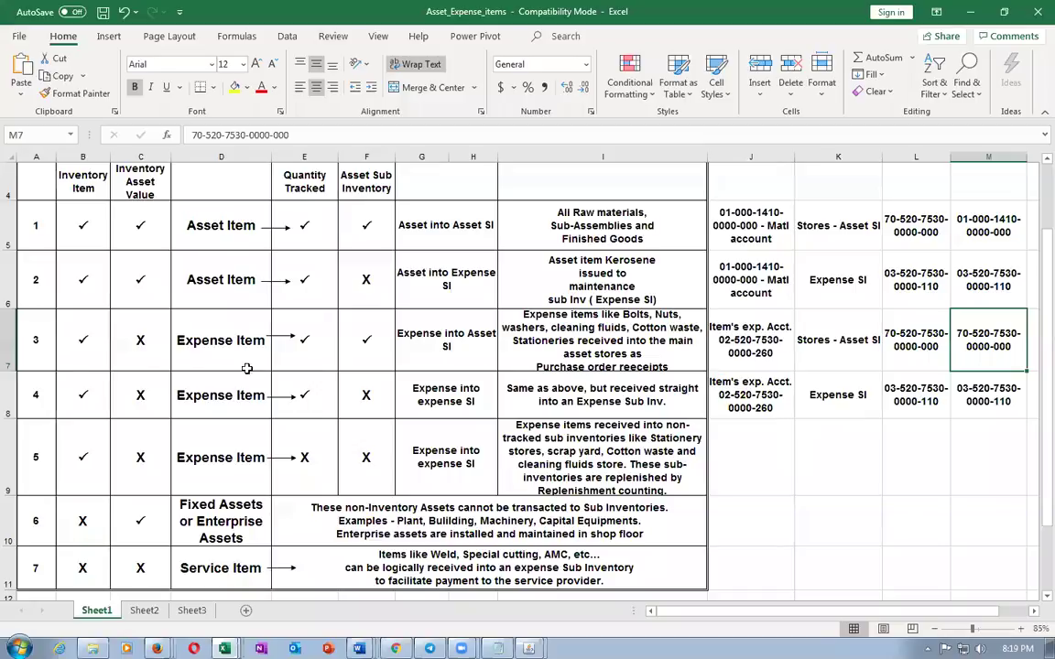
{"action": "left_click", "coordinate": [225, 340]}
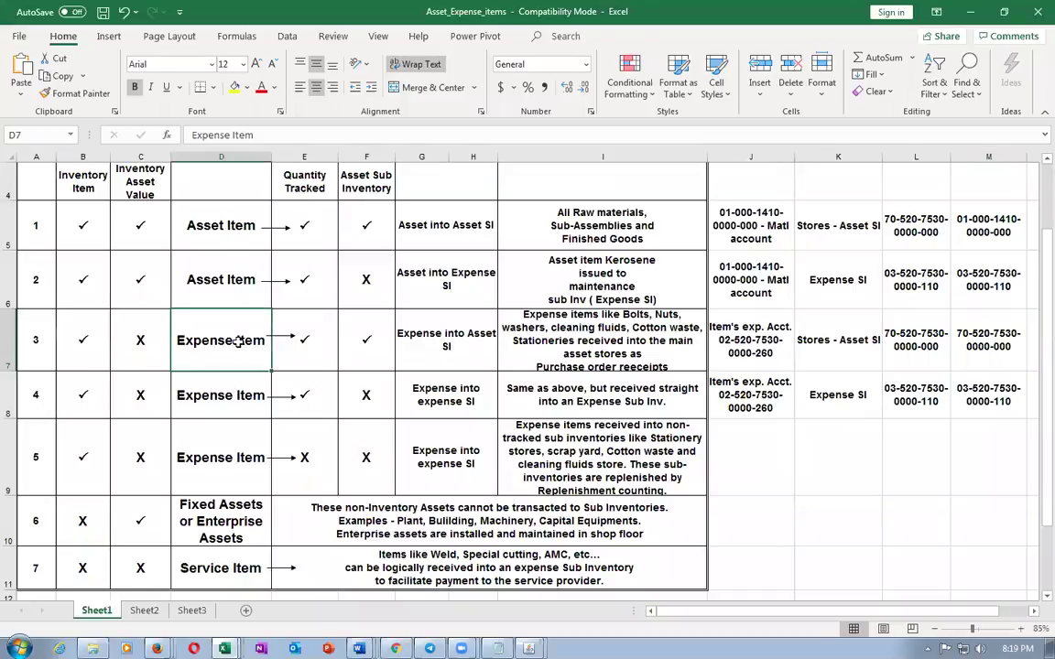
{"action": "left_click", "coordinate": [822, 354]}
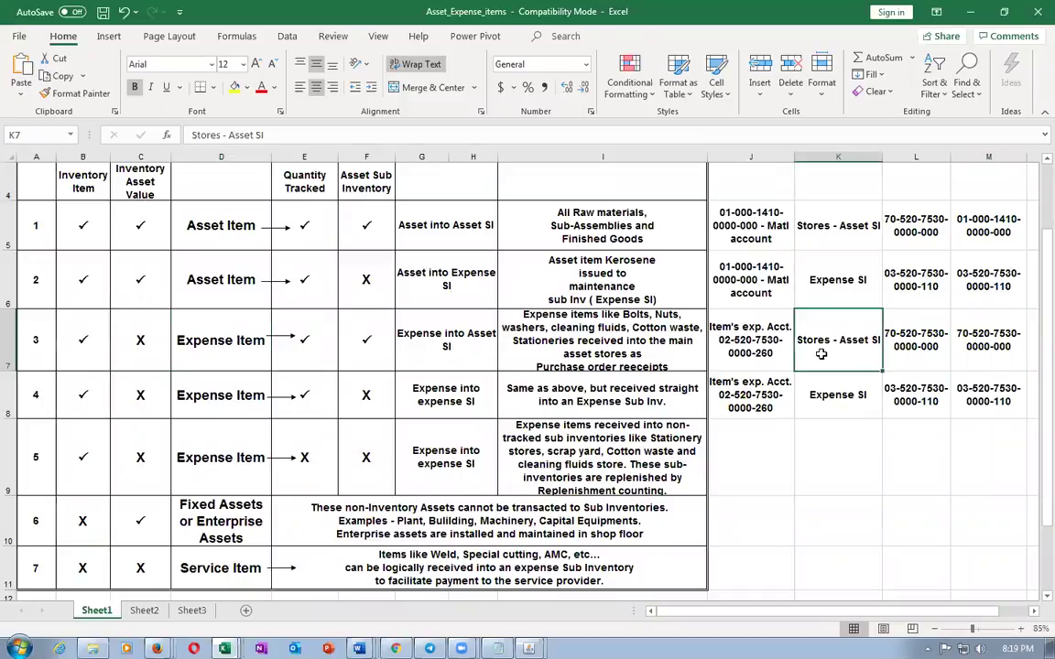
{"action": "left_click", "coordinate": [732, 330]}
{"action": "left_click", "coordinate": [881, 335]}
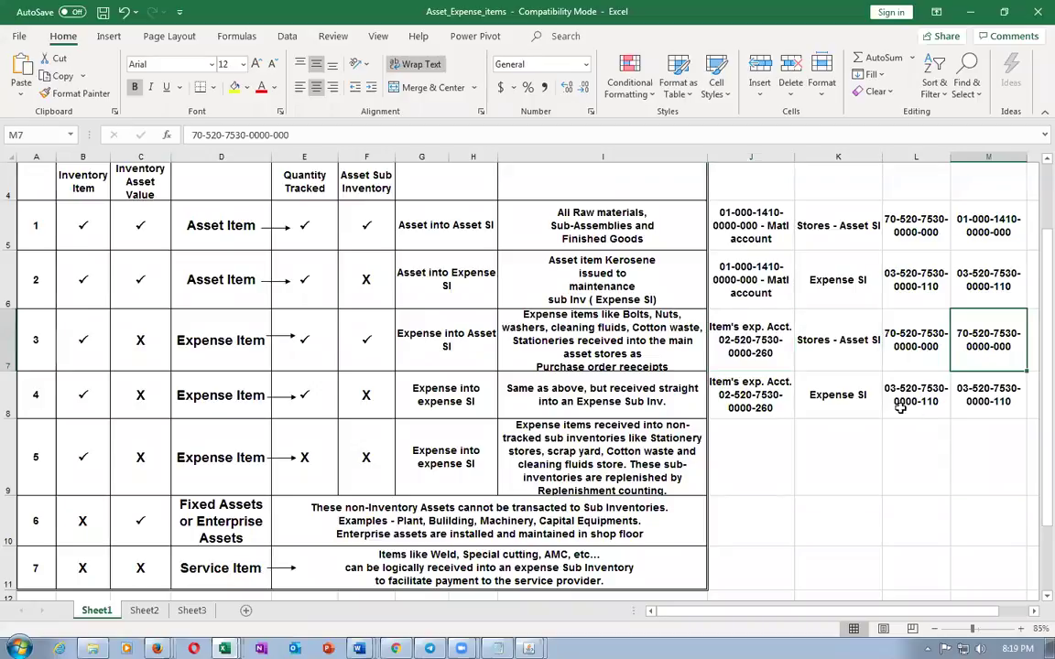
{"action": "left_click", "coordinate": [762, 350]}
{"action": "left_click", "coordinate": [991, 355]}
{"action": "left_click", "coordinate": [751, 346]}
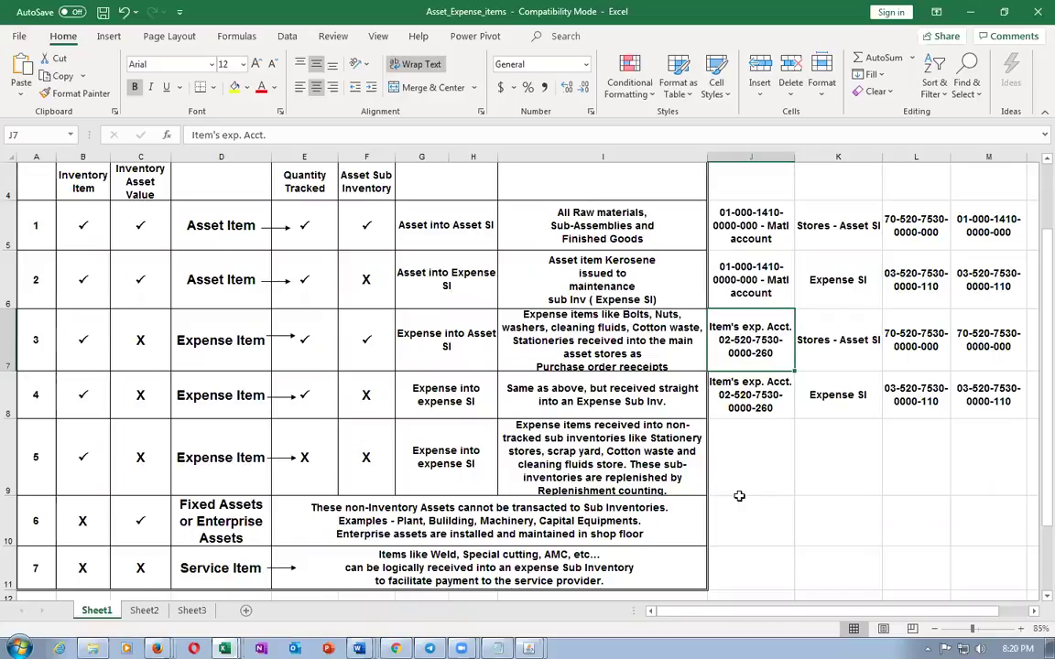
{"action": "key", "text": "alt+Tab"}
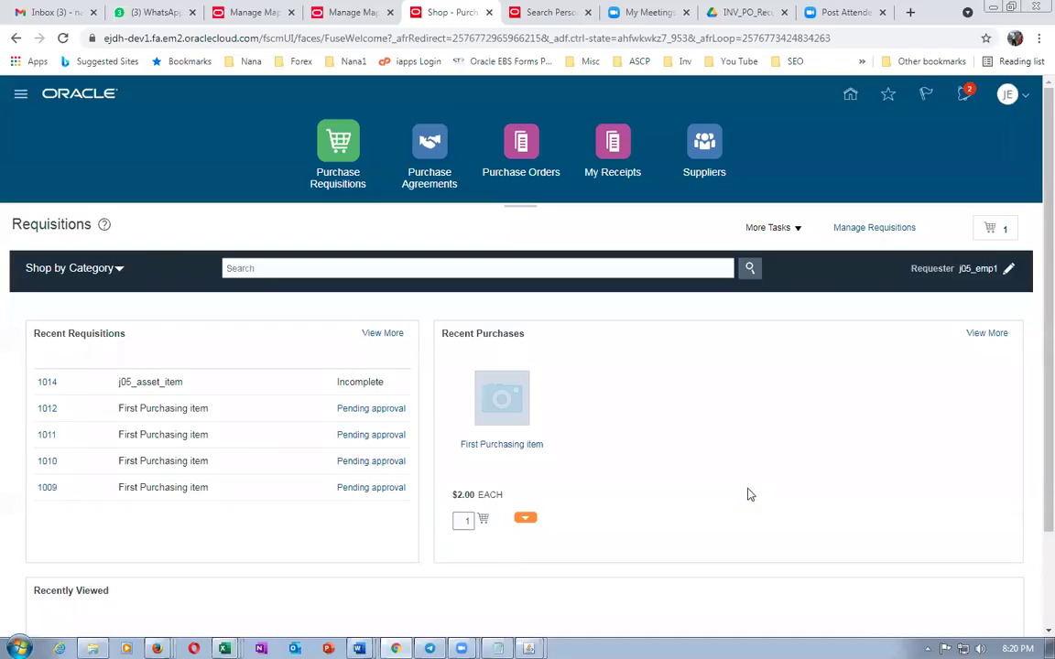
Clear the Name filter and search all Cost Management mapping sets
{"action": "left_click", "coordinate": [340, 13]}
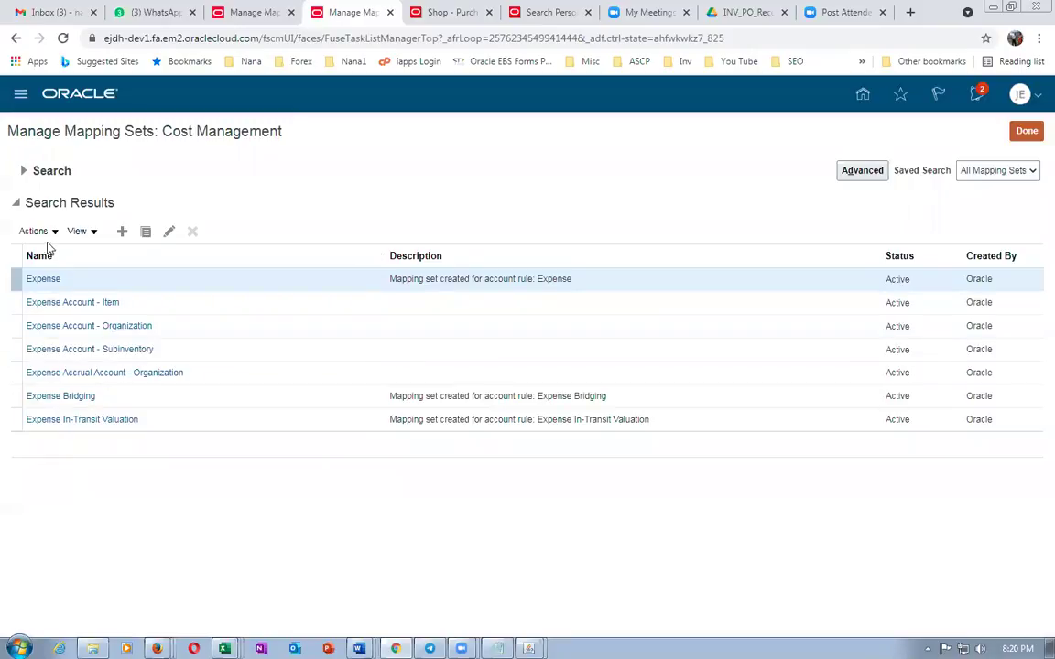
{"action": "left_click", "coordinate": [23, 172]}
{"action": "left_click", "coordinate": [179, 199]}
{"action": "key", "text": "ctrl+a"}
{"action": "key", "text": "BackSpace"}
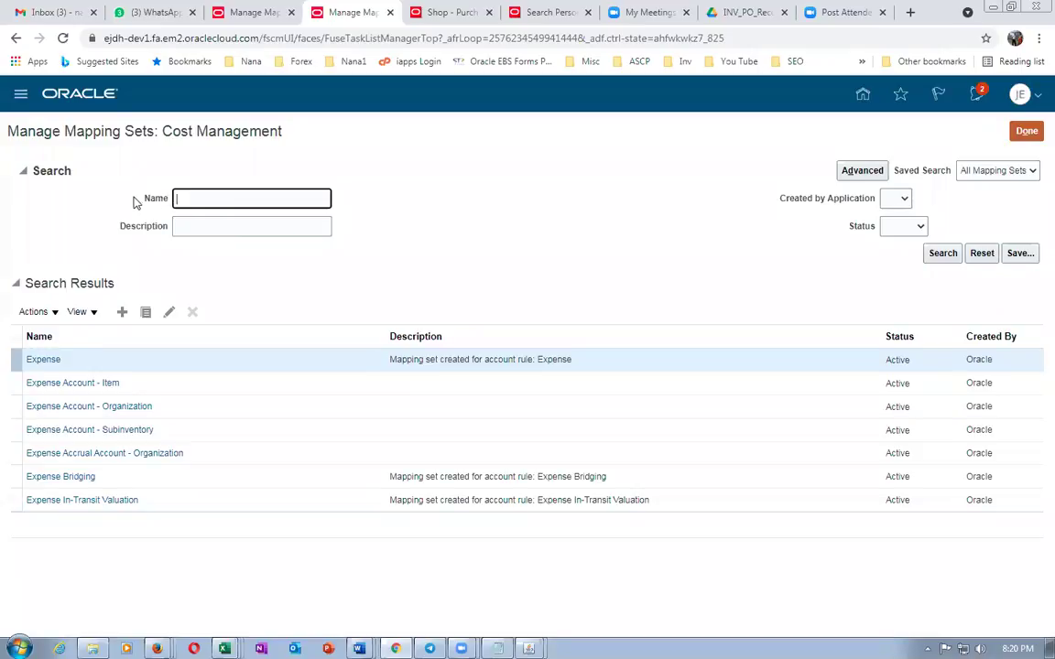
{"action": "left_click", "coordinate": [939, 254]}
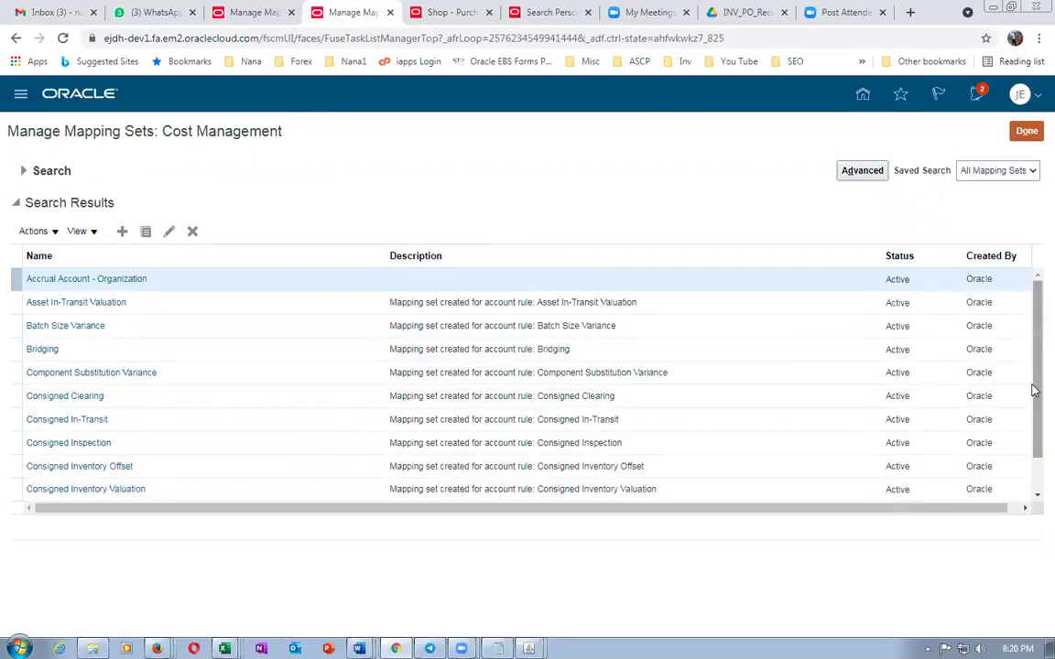
{"action": "scroll", "coordinate": [1033, 392], "scroll_direction": "down", "scroll_amount": 2}
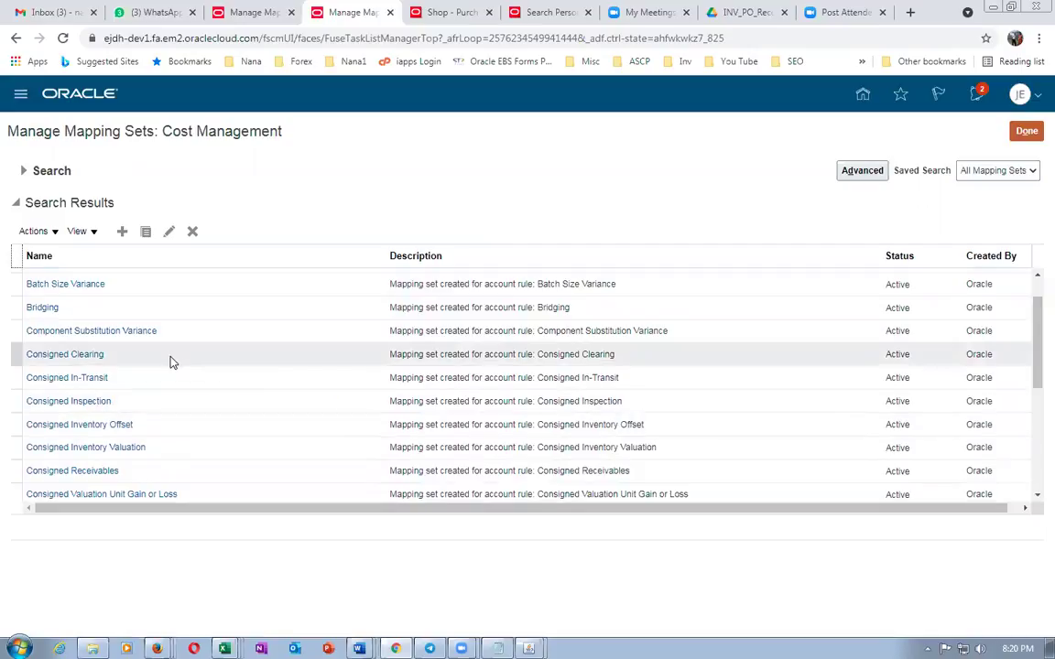
Switch setup to the Procurement offering and open the Purchasing Manage Mapping Sets task
{"action": "left_click", "coordinate": [1023, 131]}
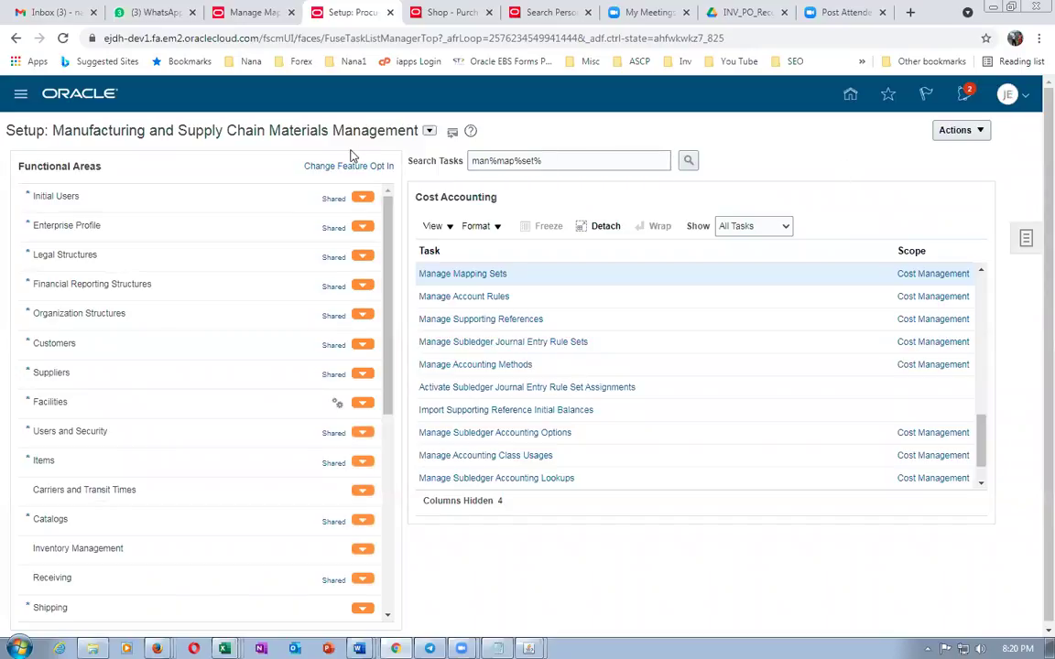
{"action": "left_click", "coordinate": [428, 131]}
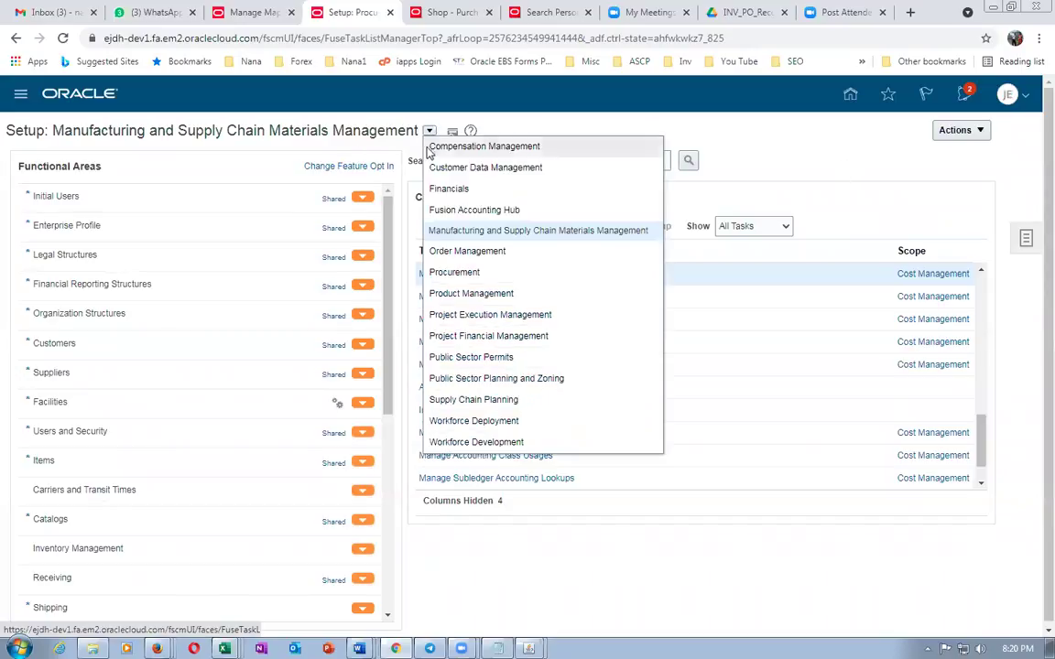
{"action": "left_click", "coordinate": [447, 275]}
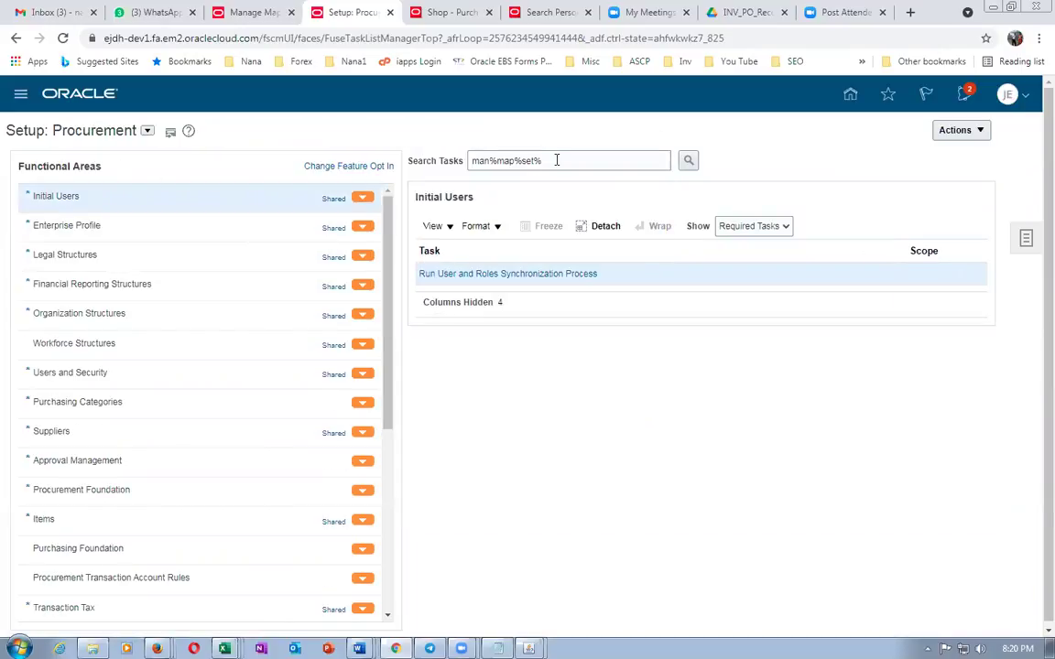
{"action": "left_click_drag", "start_coordinate": [556, 161], "coordinate": [418, 169]}
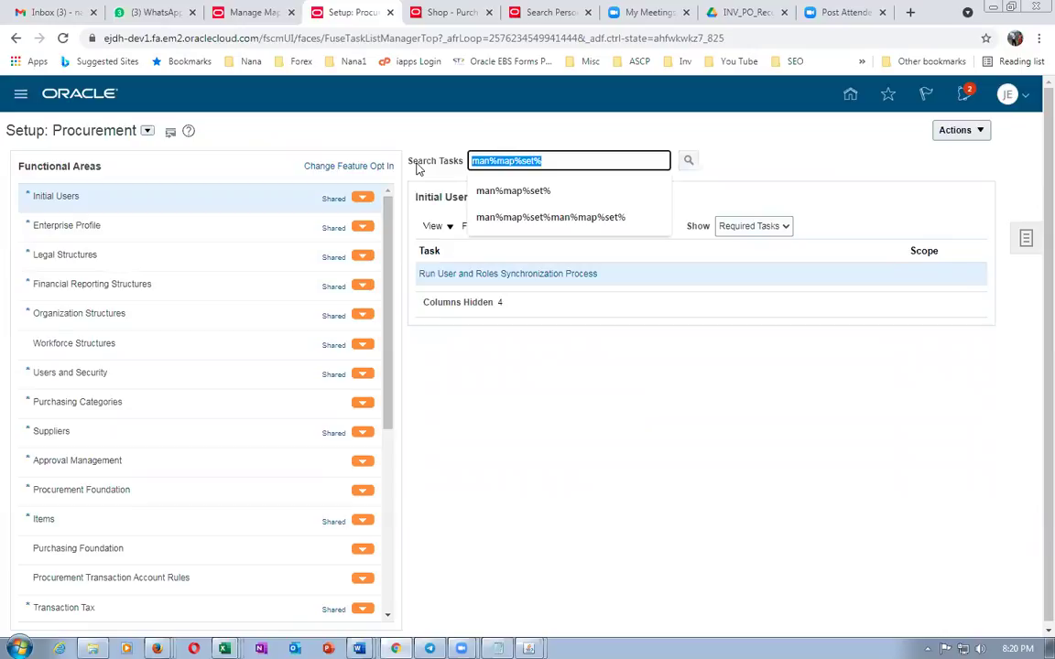
{"action": "key", "text": "Return"}
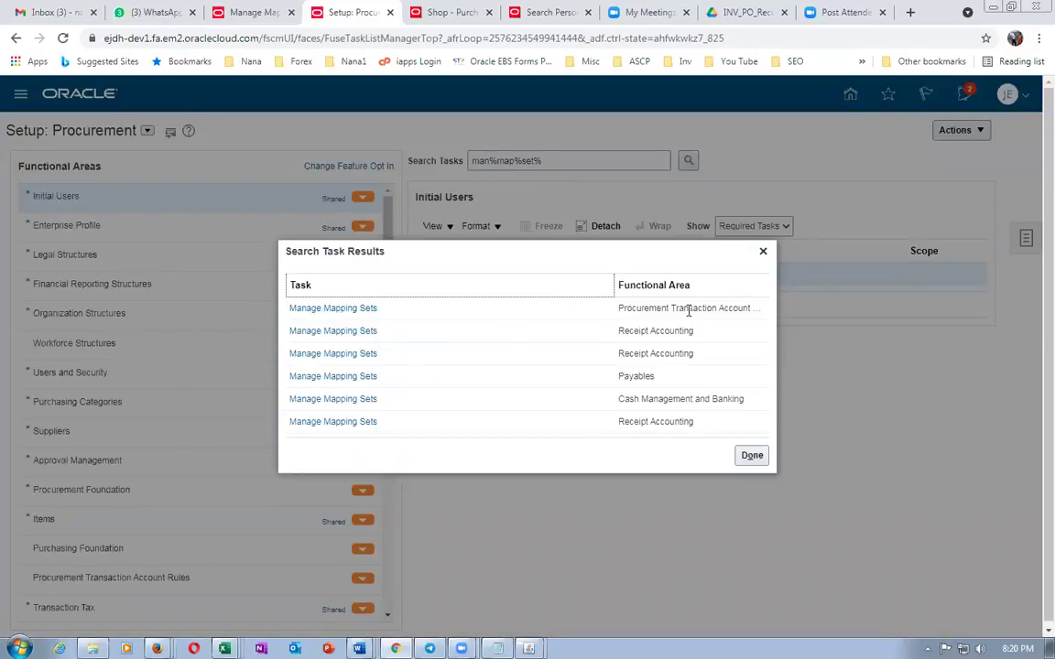
{"action": "left_click", "coordinate": [328, 307]}
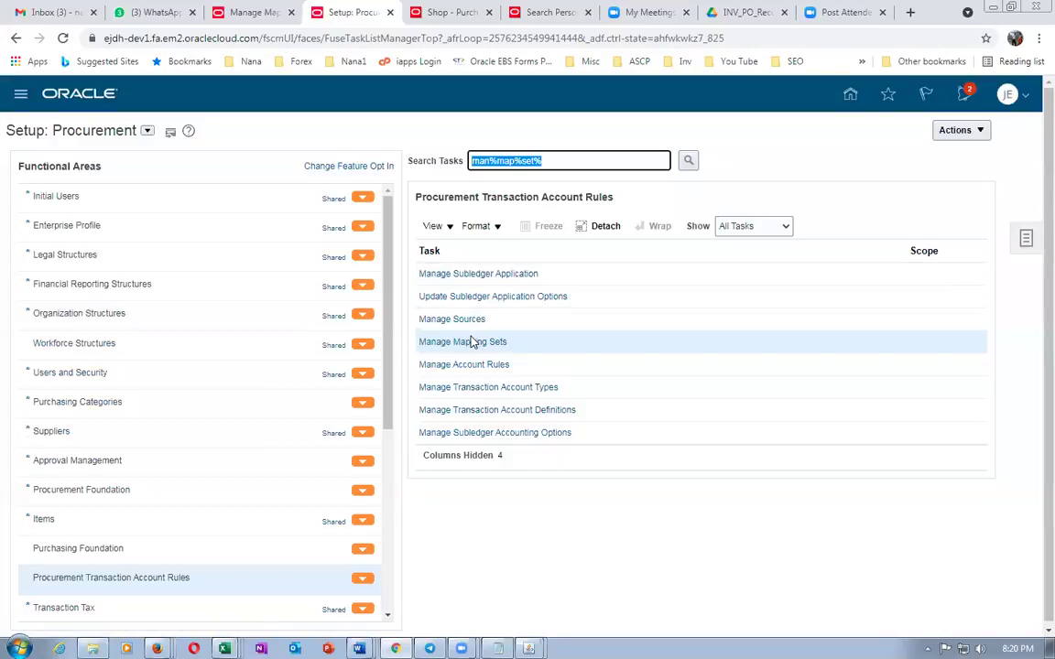
{"action": "left_click", "coordinate": [471, 343]}
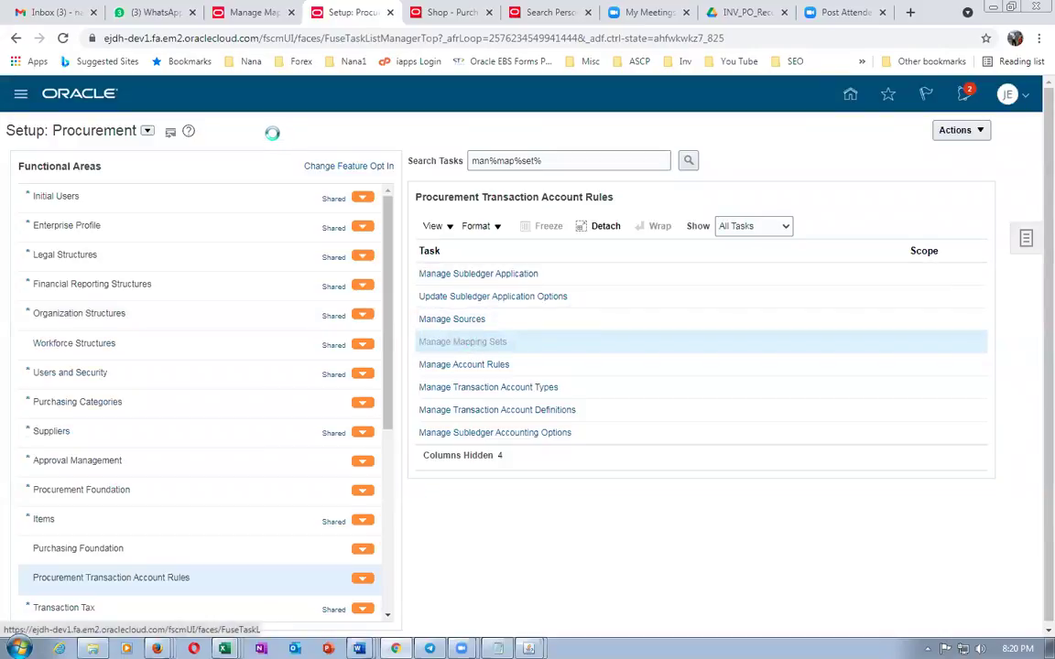
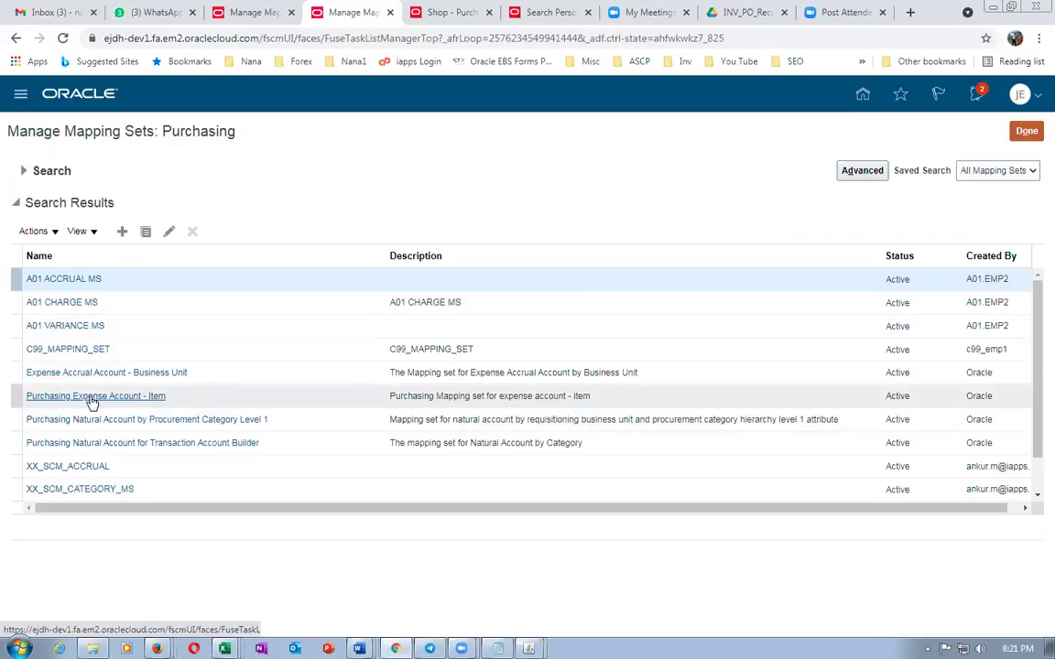
Add chart of accounts j05 US to the Procurement Category Level 1 mapping set
{"action": "left_click", "coordinate": [157, 424]}
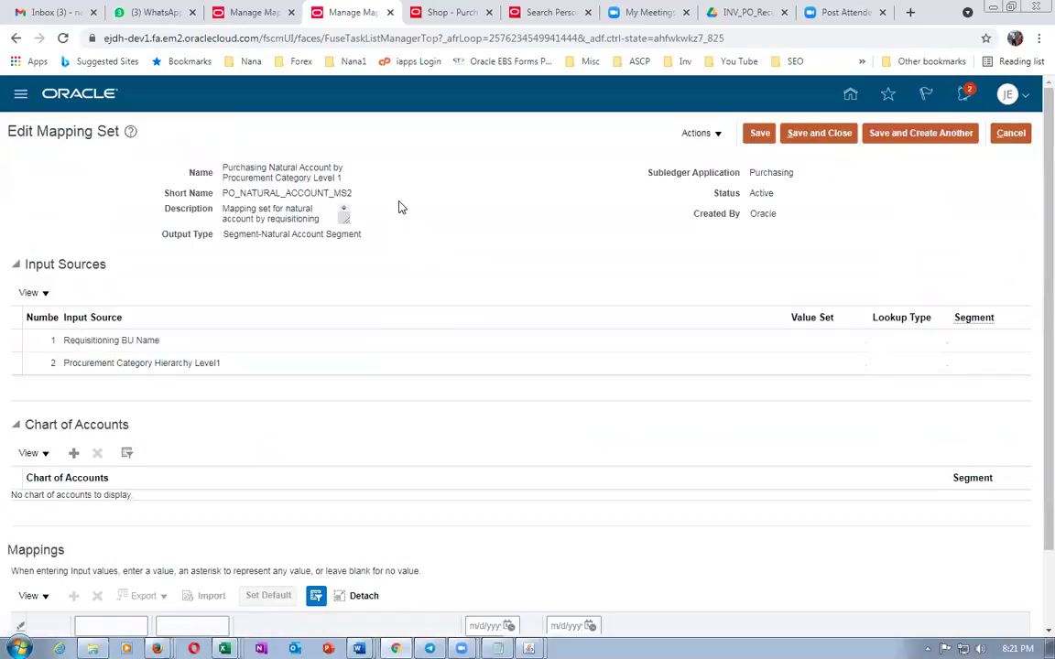
{"action": "scroll", "coordinate": [335, 408], "scroll_direction": "down", "scroll_amount": 2}
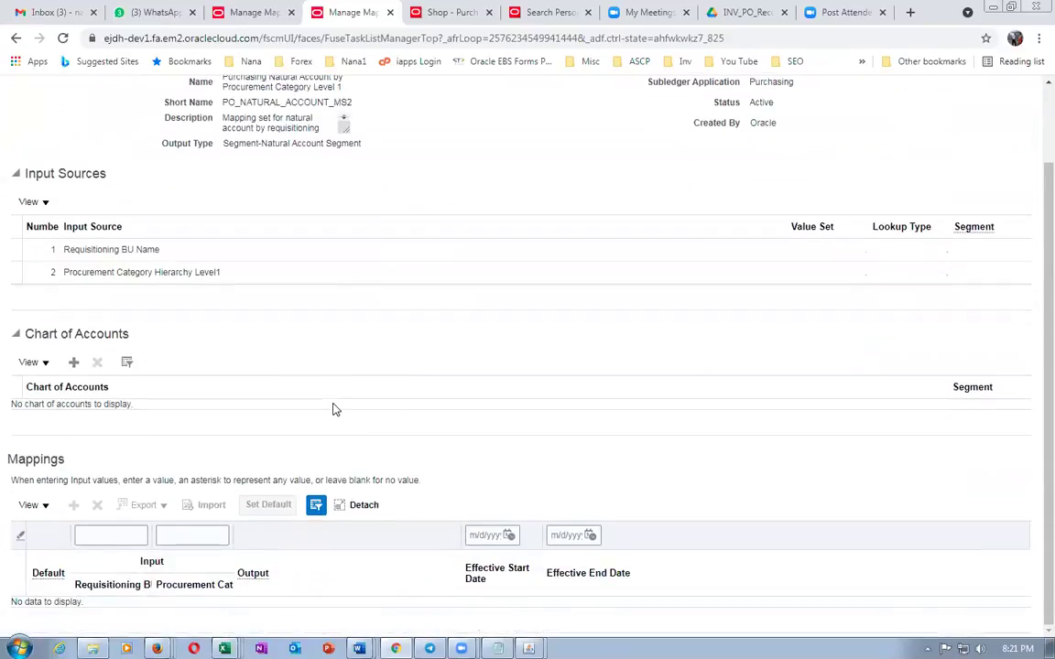
{"action": "left_click", "coordinate": [74, 365]}
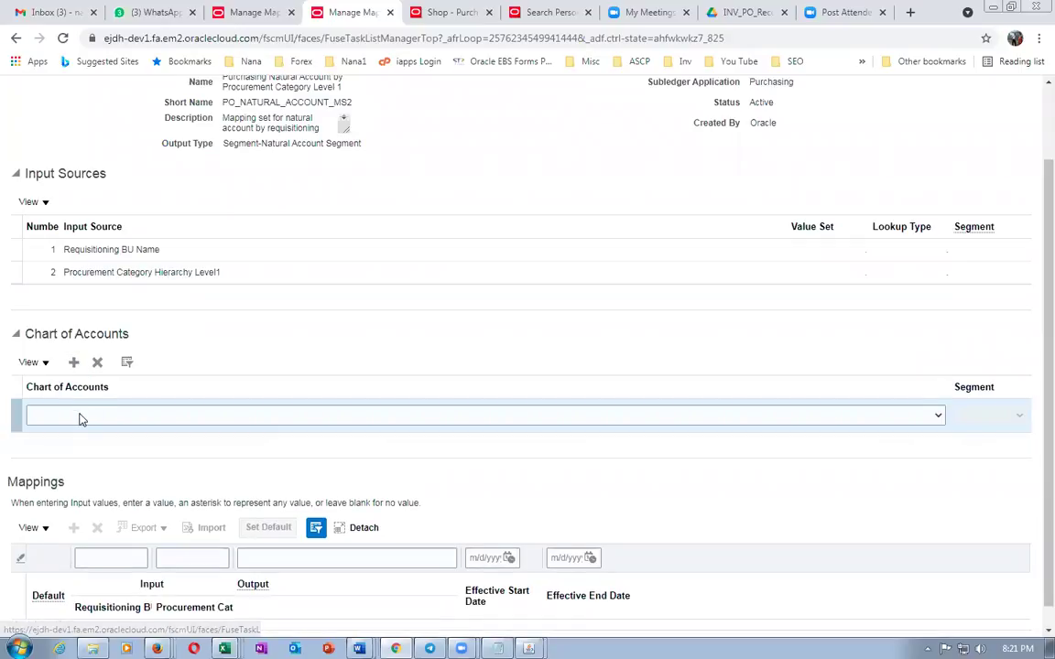
{"action": "left_click", "coordinate": [79, 416]}
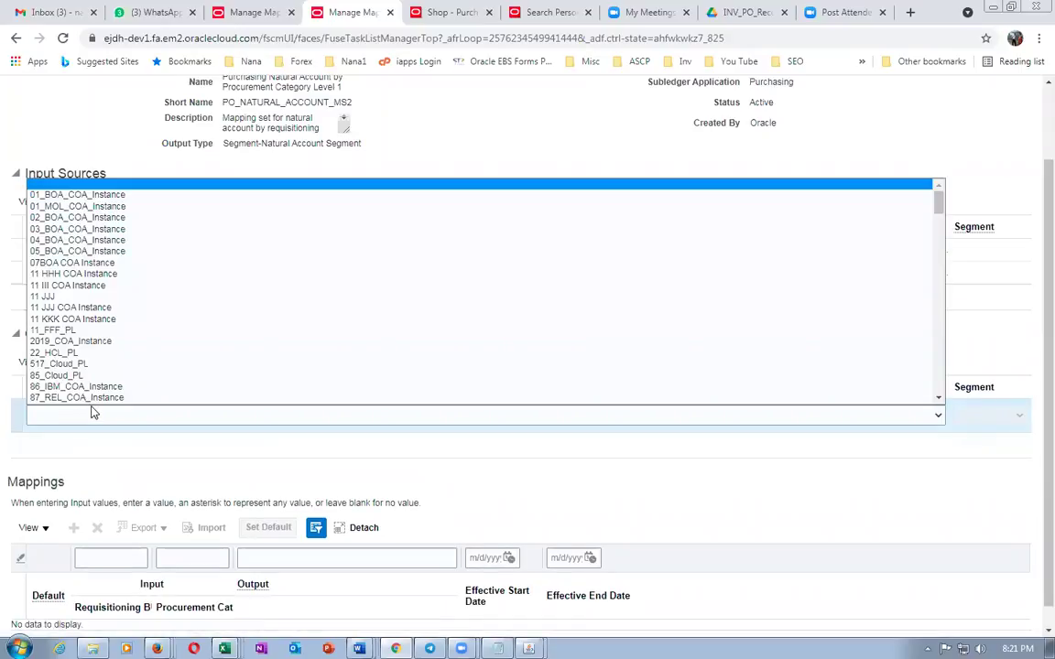
{"action": "key", "text": "j"}
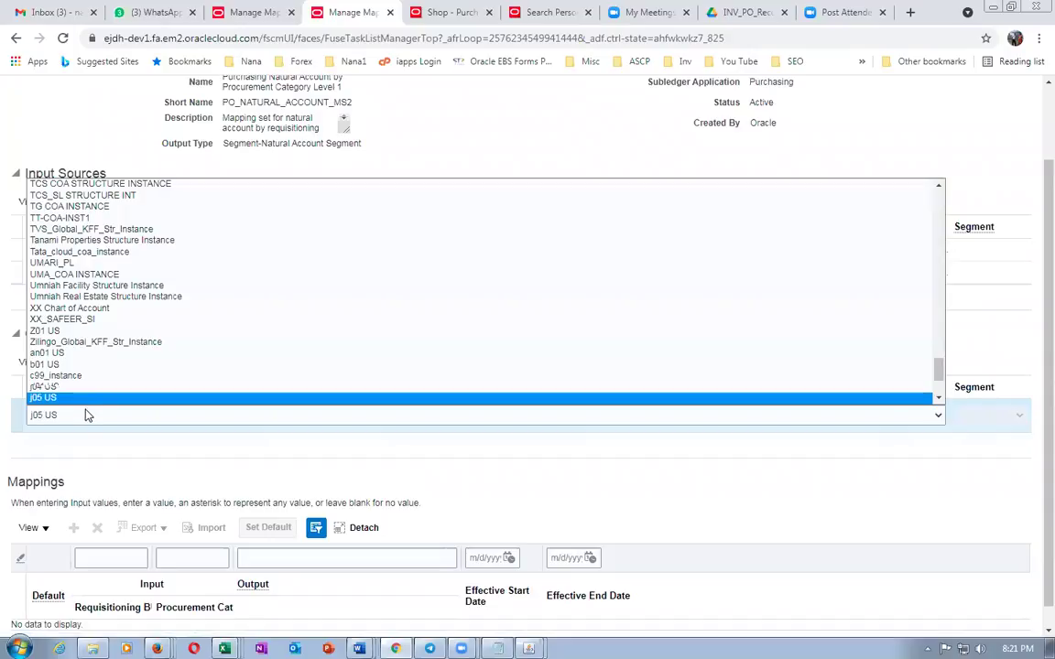
{"action": "key", "text": "Down"}
{"action": "key", "text": "Down"}
{"action": "key", "text": "Down"}
{"action": "key", "text": "Up"}
{"action": "key", "text": "Up"}
{"action": "key", "text": "Up"}
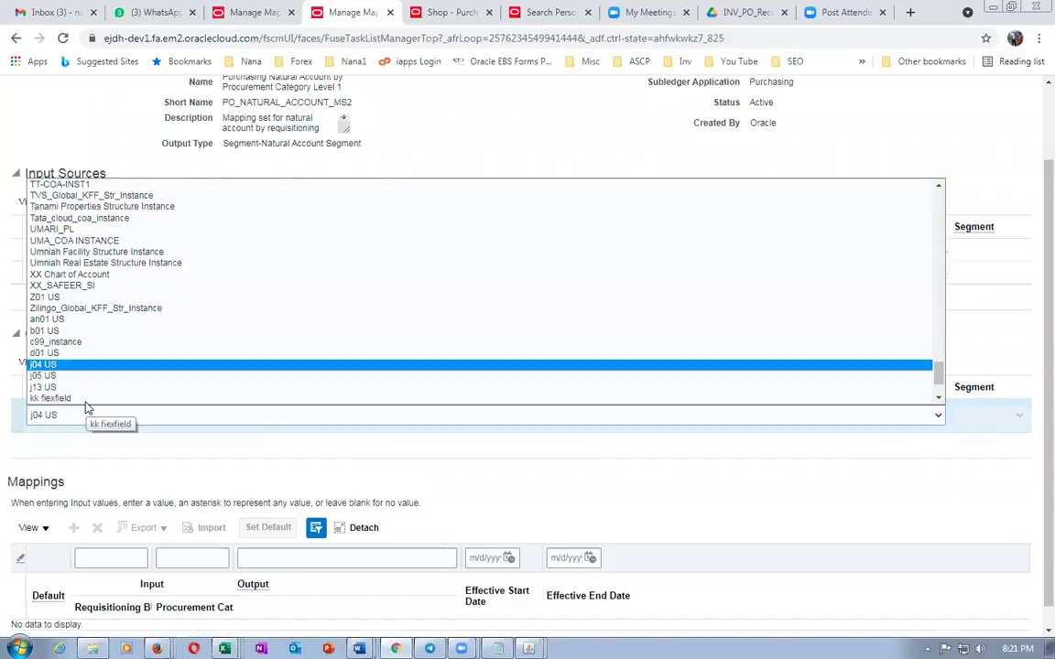
{"action": "left_click", "coordinate": [85, 377]}
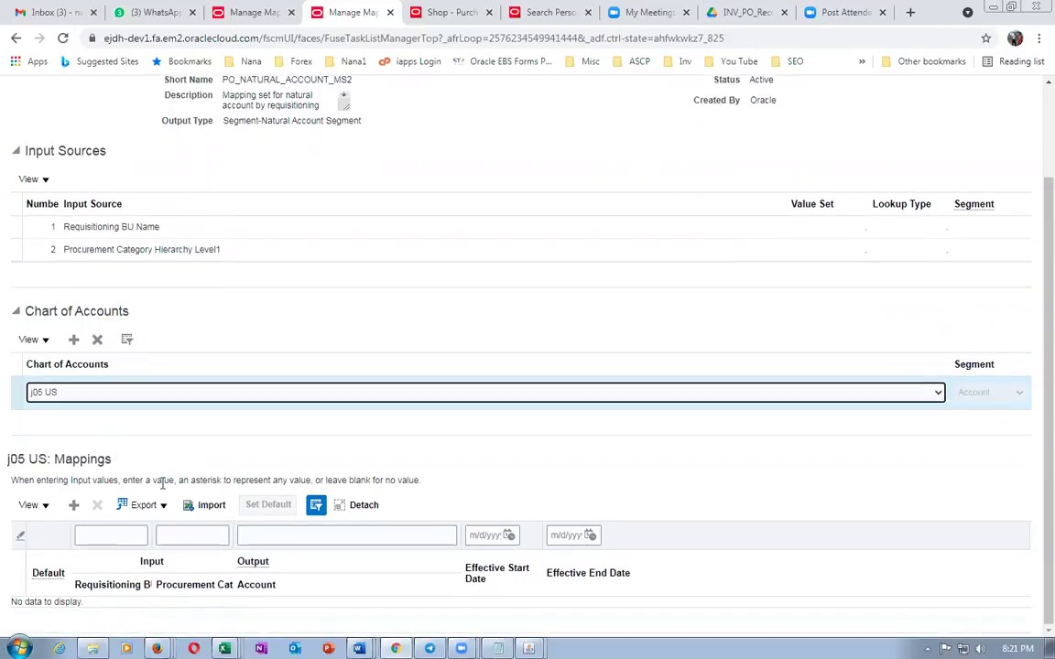
Add an empty j05 US mapping row, click into its BU and category inputs, then switch tabs
{"action": "left_click", "coordinate": [73, 505]}
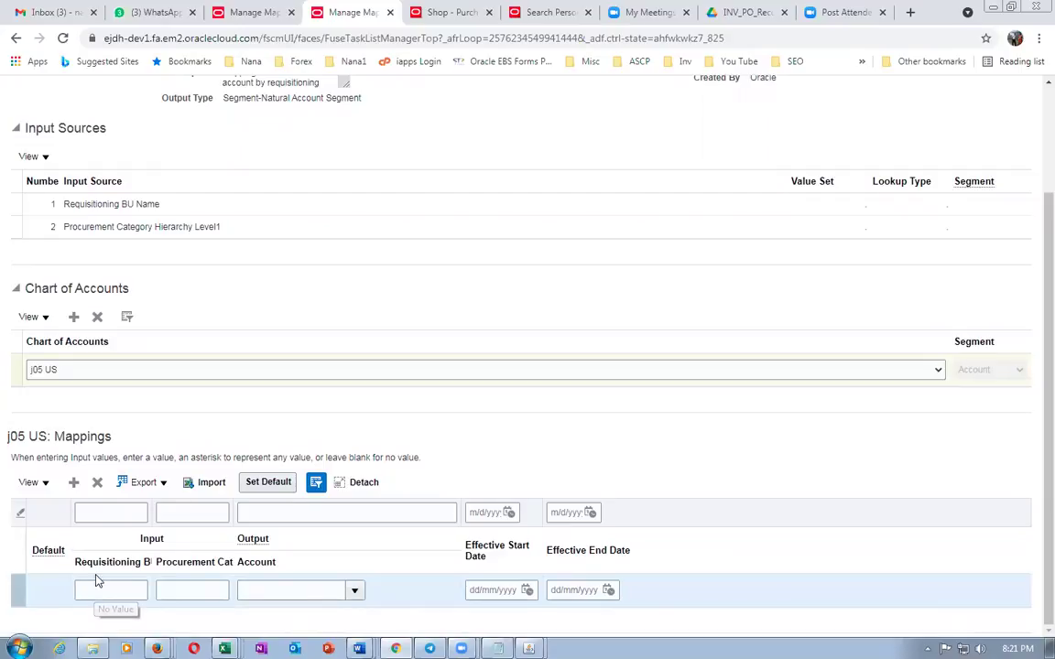
{"action": "left_click_drag", "start_coordinate": [100, 567], "coordinate": [181, 564]}
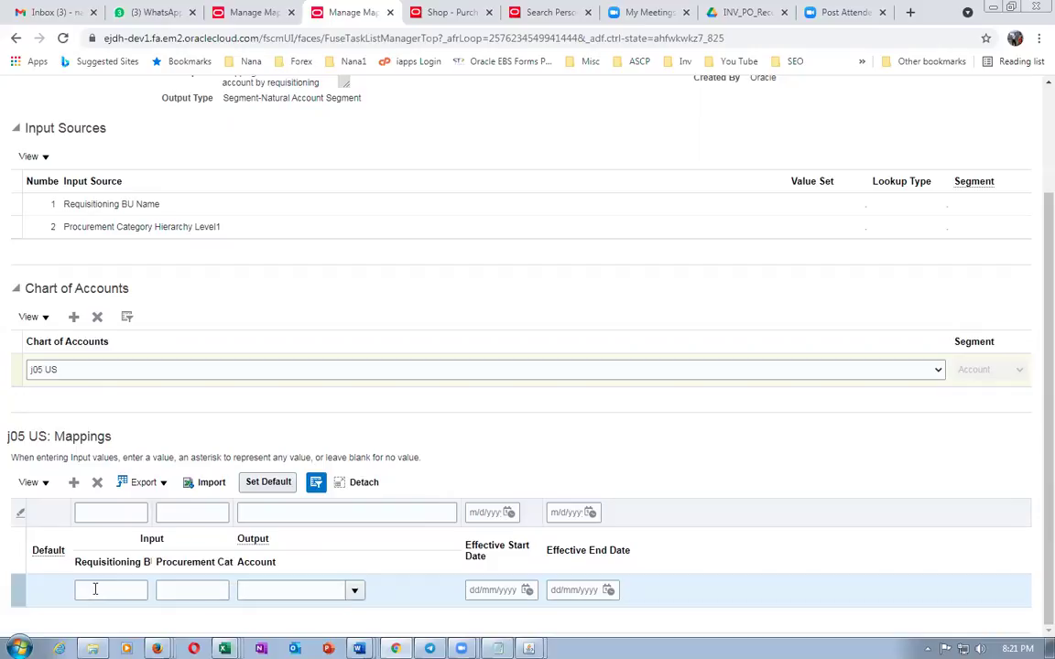
{"action": "left_click", "coordinate": [98, 589]}
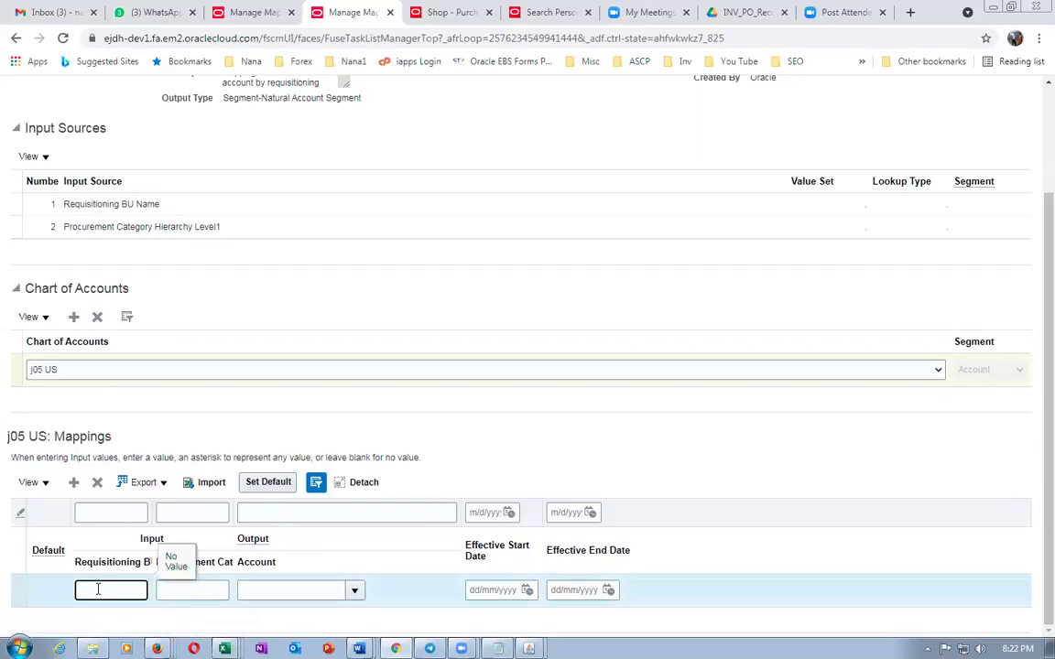
{"action": "left_click", "coordinate": [174, 592]}
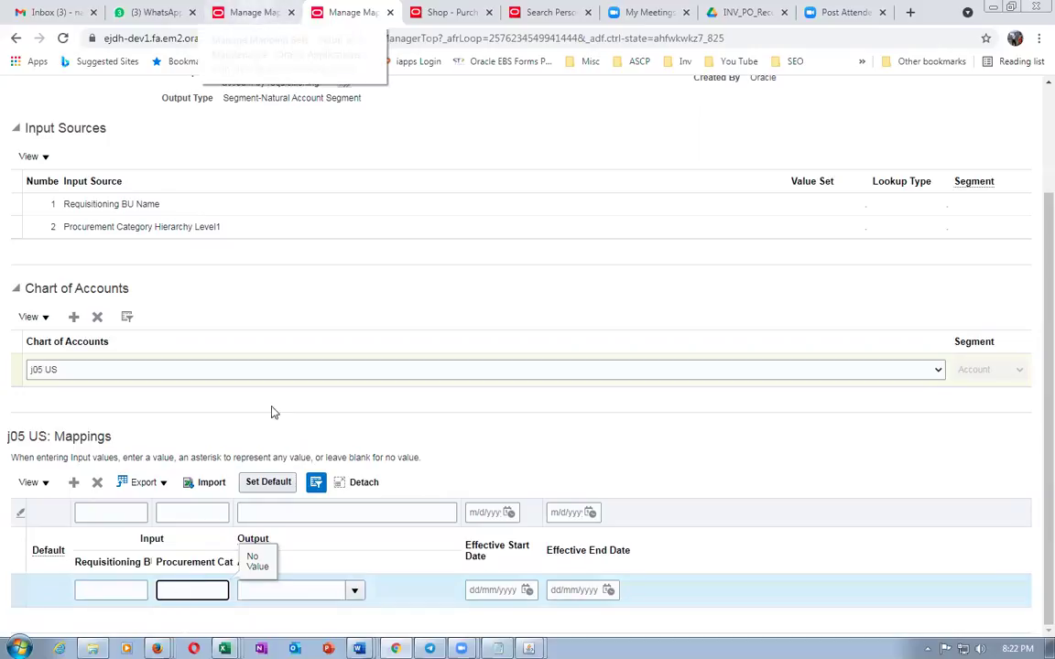
{"action": "left_click", "coordinate": [256, 13]}
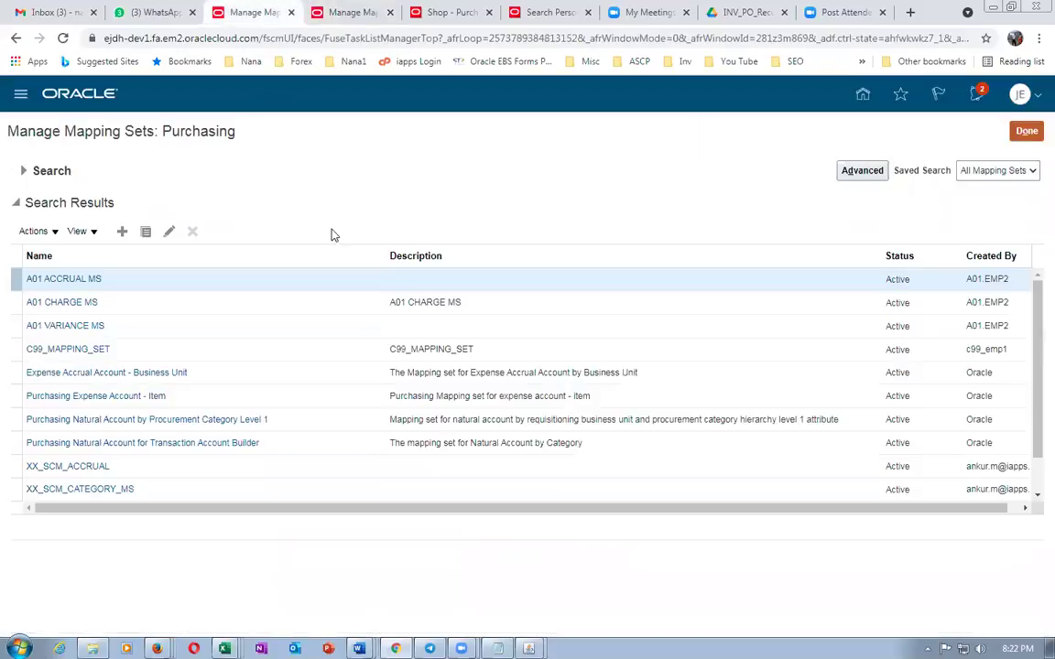
Duplicate the requisitions tab and go to Product Management's Browse Items page
{"action": "left_click", "coordinate": [462, 15]}
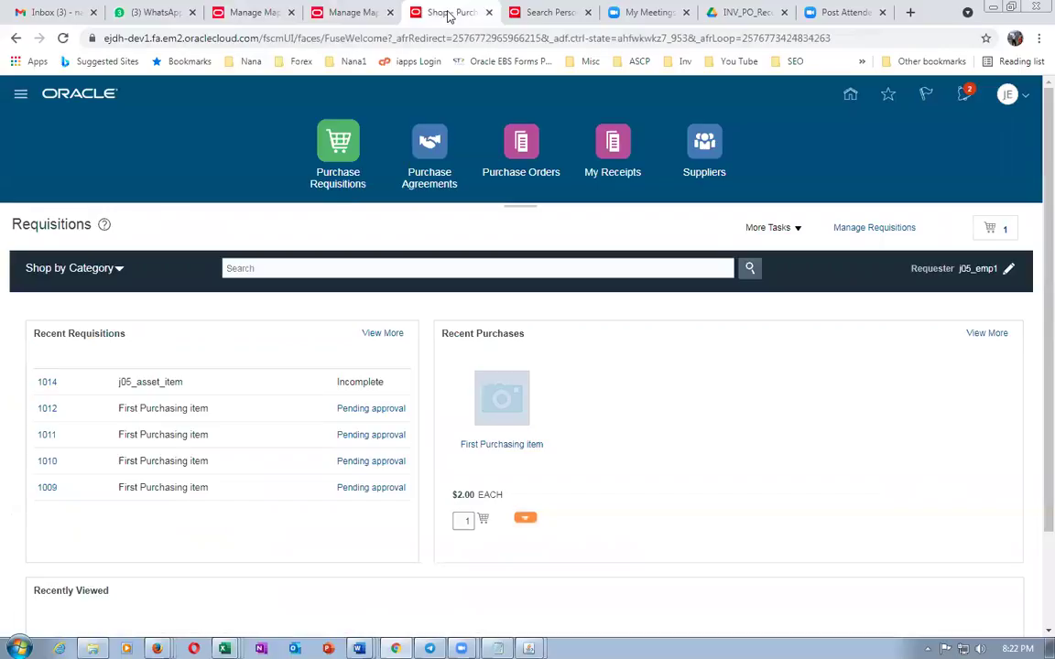
{"action": "right_click", "coordinate": [467, 12]}
{"action": "left_click", "coordinate": [515, 113]}
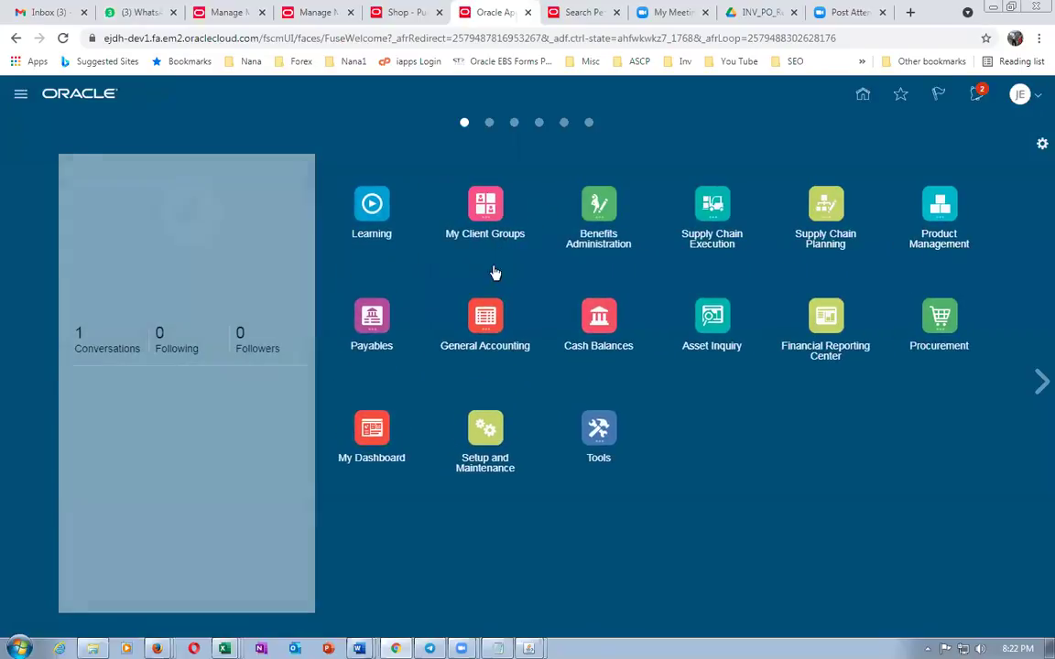
{"action": "left_click", "coordinate": [943, 212]}
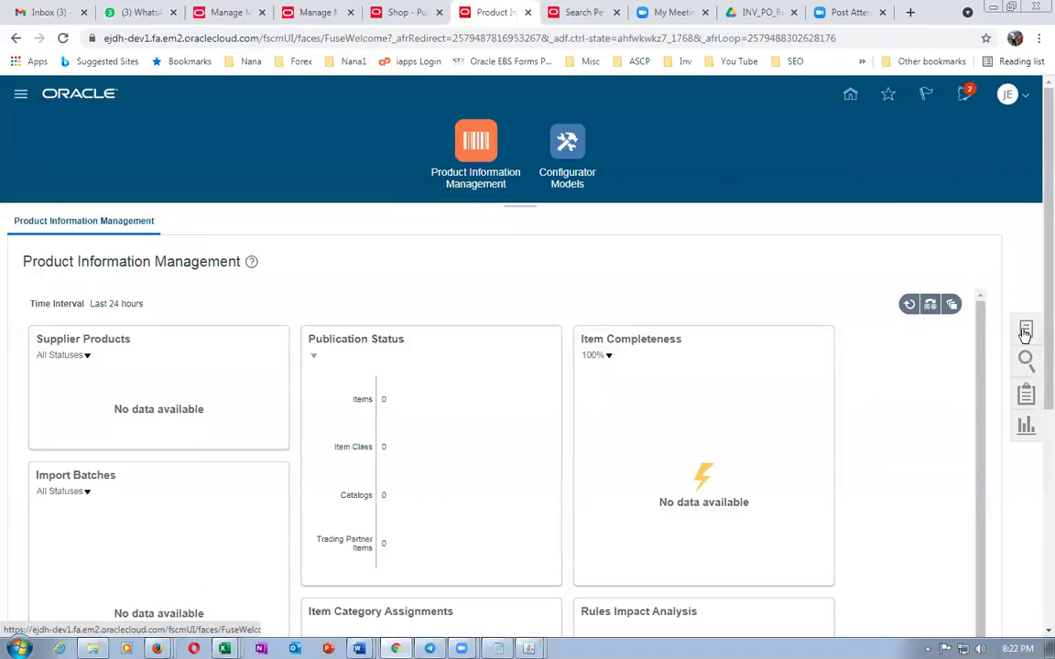
{"action": "left_click", "coordinate": [1025, 331]}
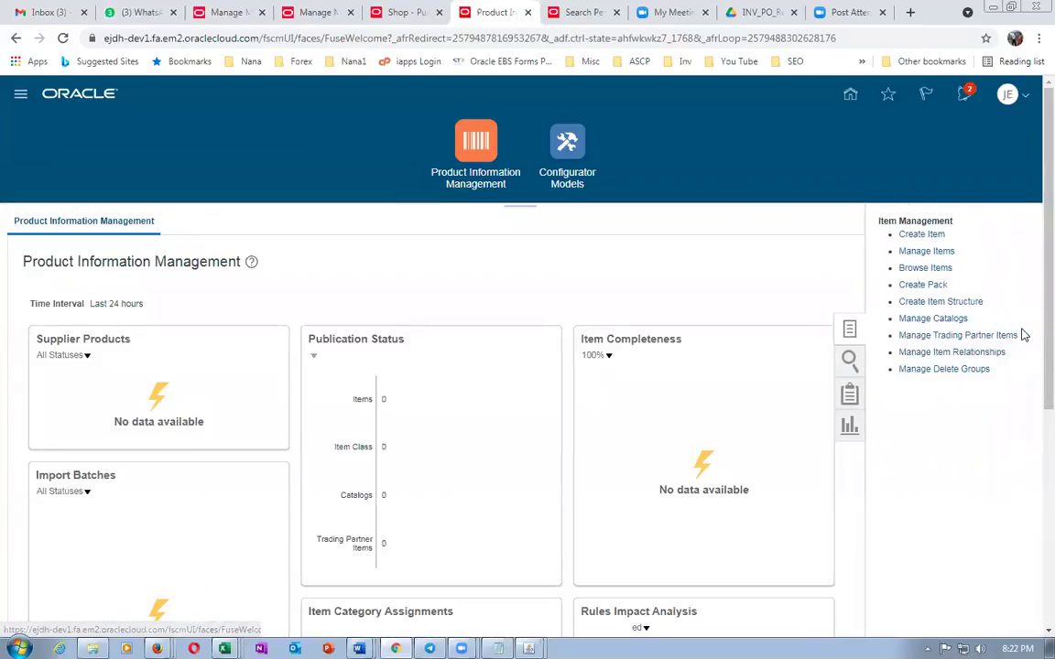
{"action": "left_click", "coordinate": [918, 269]}
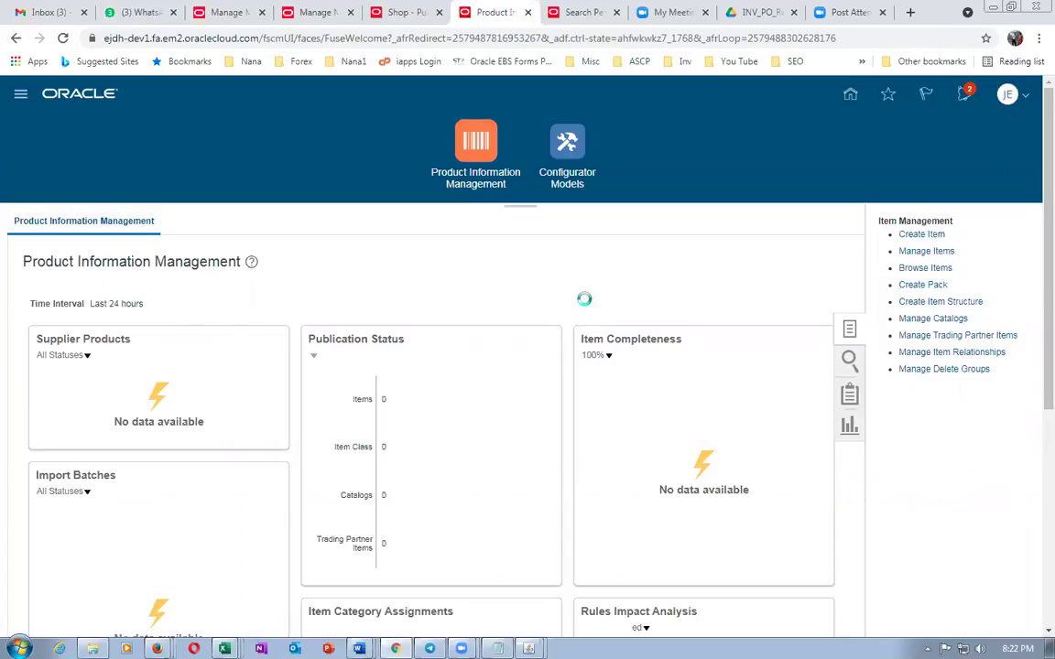
Search items for j05 and open j05_asset_item
{"action": "left_click", "coordinate": [482, 510]}
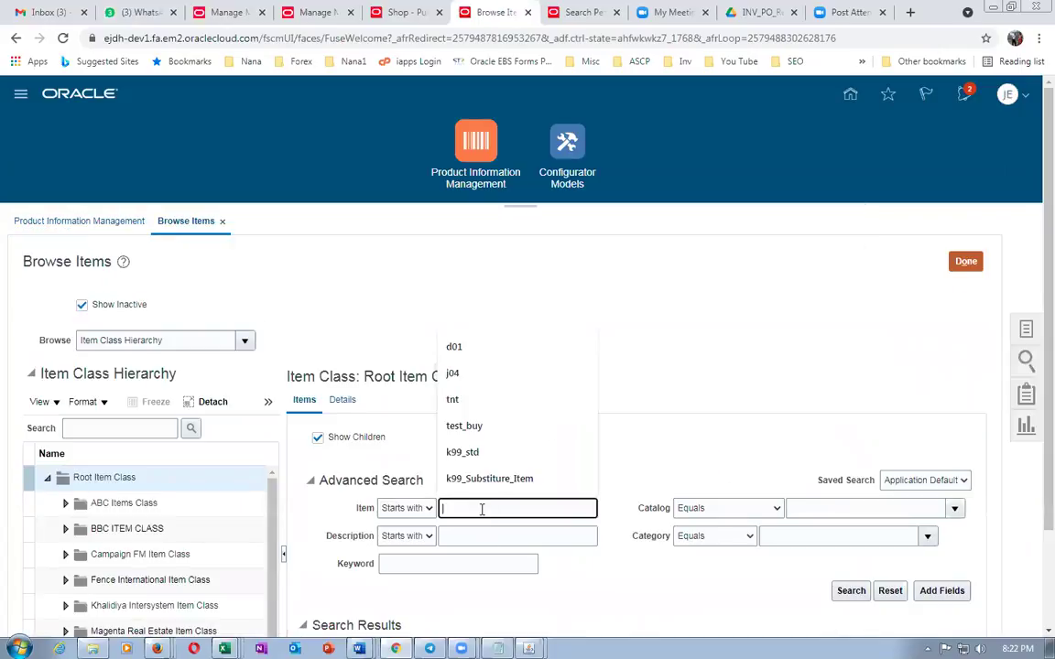
{"action": "type", "text": "j05"}
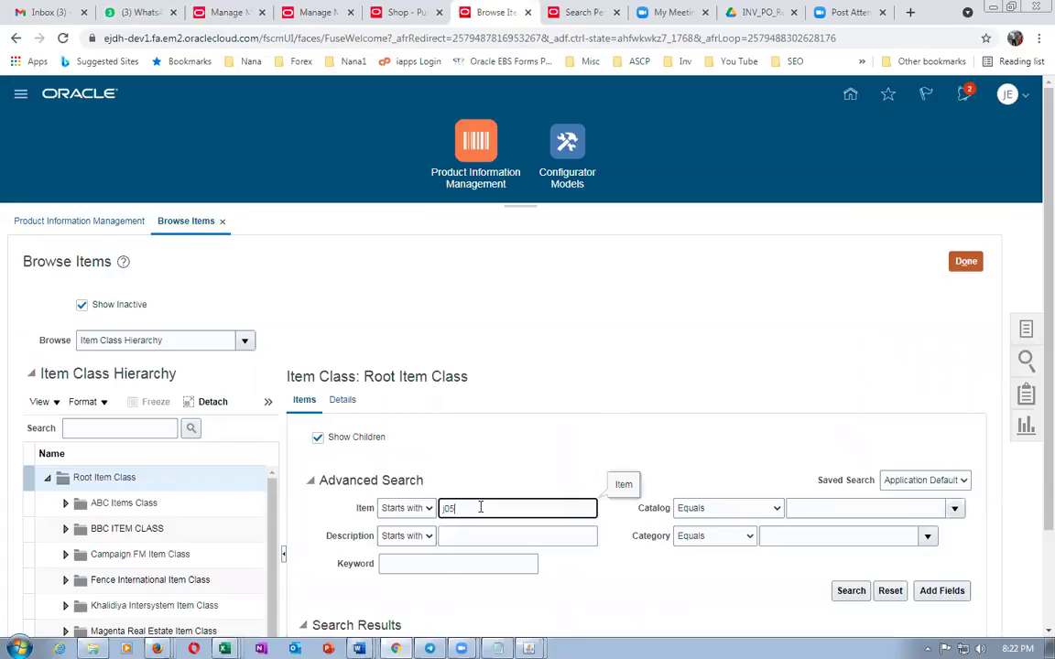
{"action": "key", "text": "Return"}
{"action": "scroll", "coordinate": [536, 371], "scroll_direction": "down", "scroll_amount": 2}
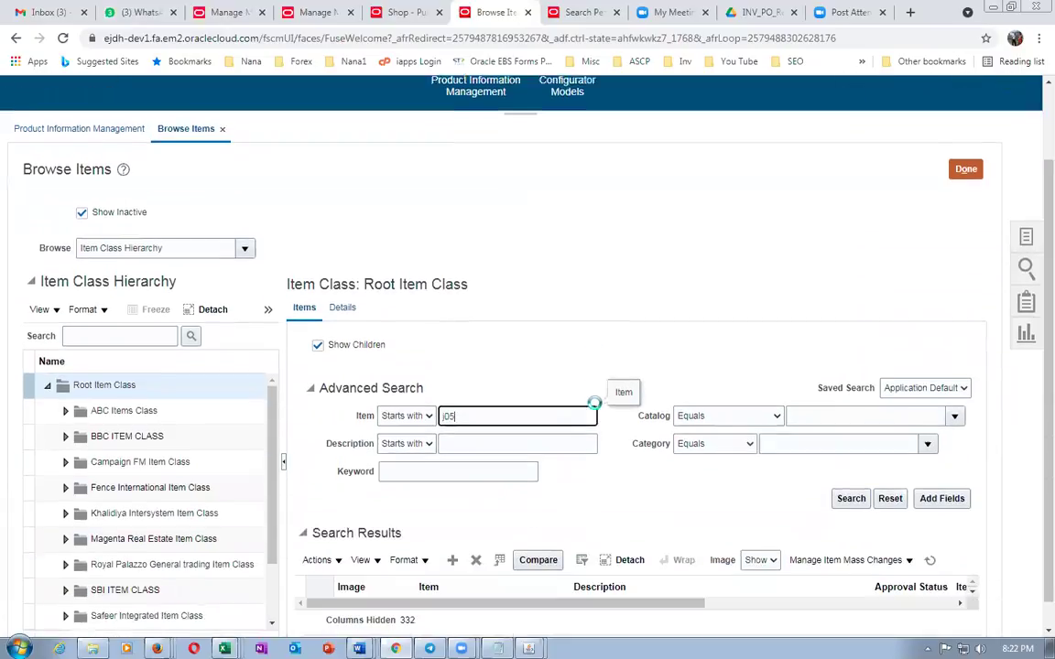
{"action": "scroll", "coordinate": [513, 350], "scroll_direction": "down", "scroll_amount": 2}
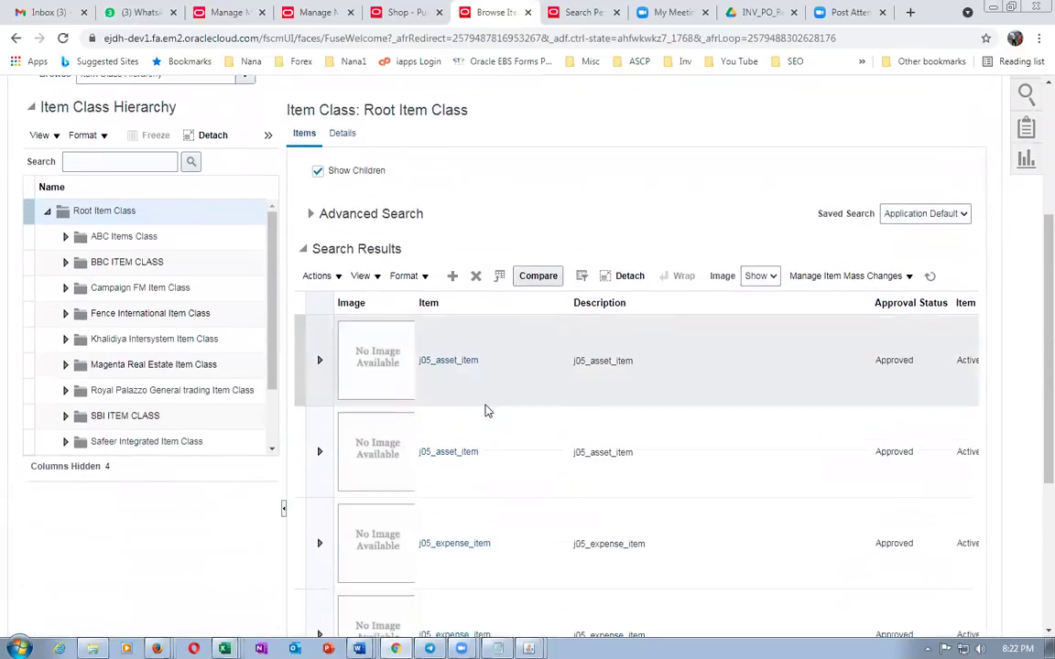
{"action": "left_click", "coordinate": [446, 361]}
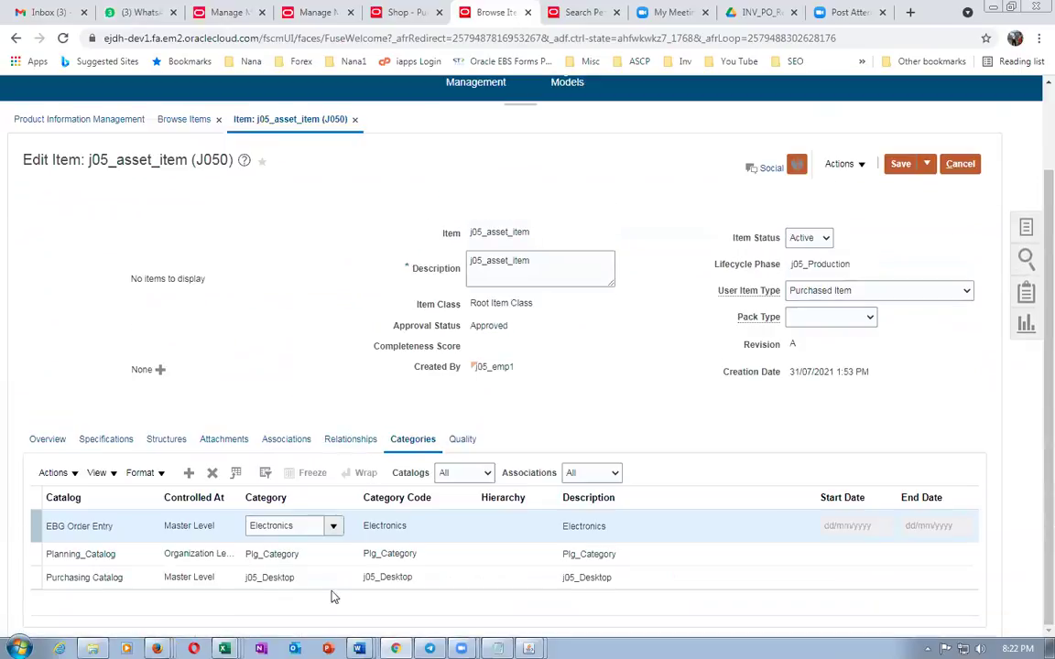
Copy the Purchasing Catalog category j05_Desktop into the mapping row's procurement category
{"action": "left_click", "coordinate": [276, 578]}
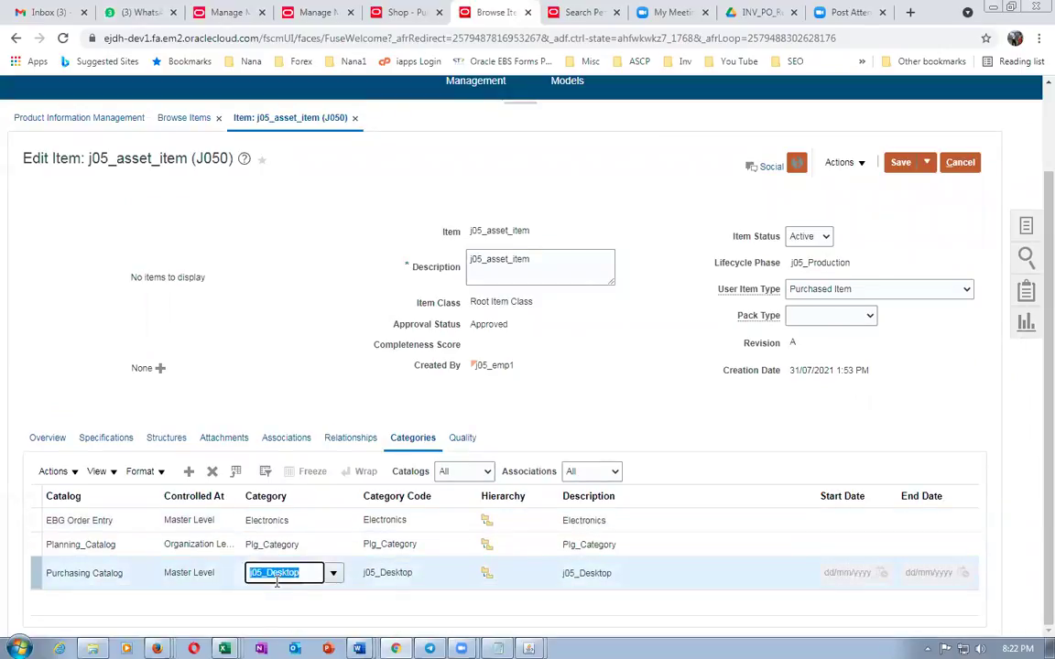
{"action": "left_click", "coordinate": [308, 11]}
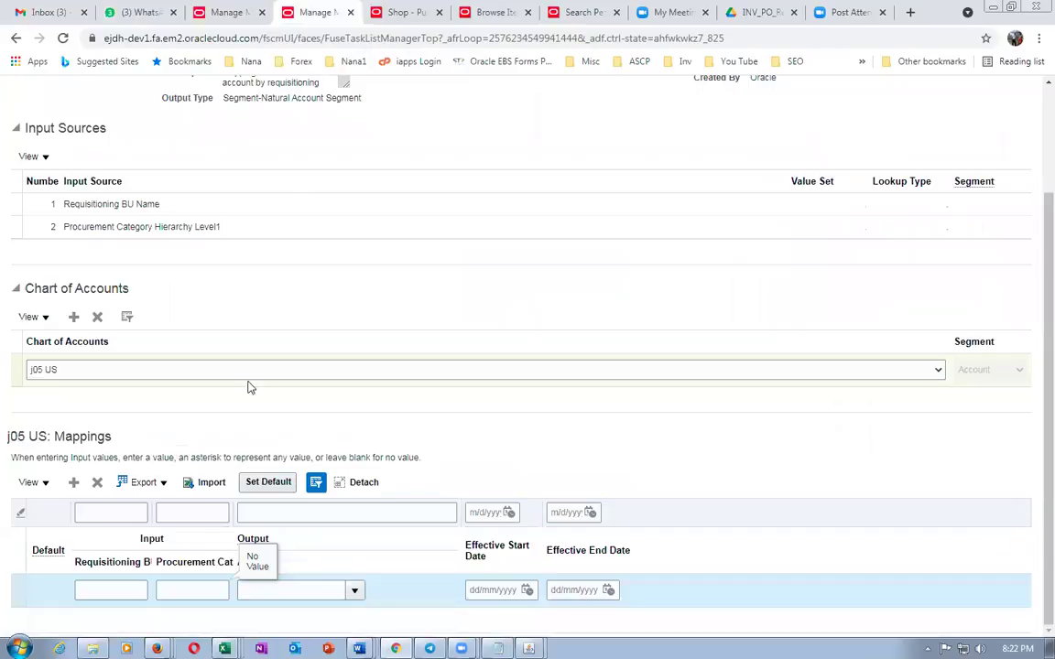
{"action": "type", "text": "j05_Desktop"}
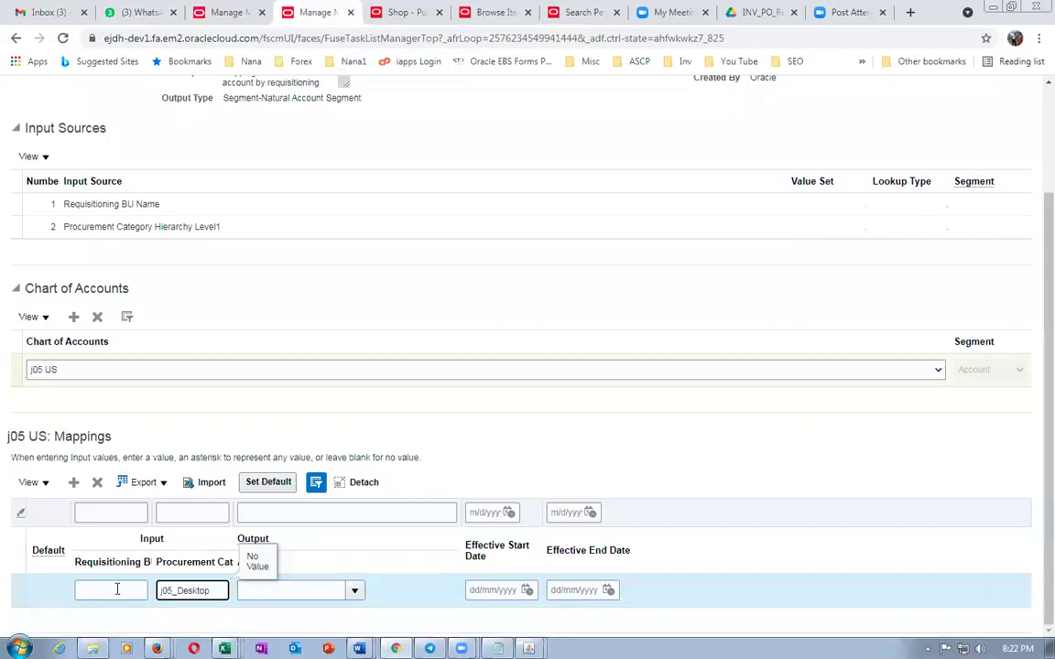
{"action": "left_click", "coordinate": [101, 590]}
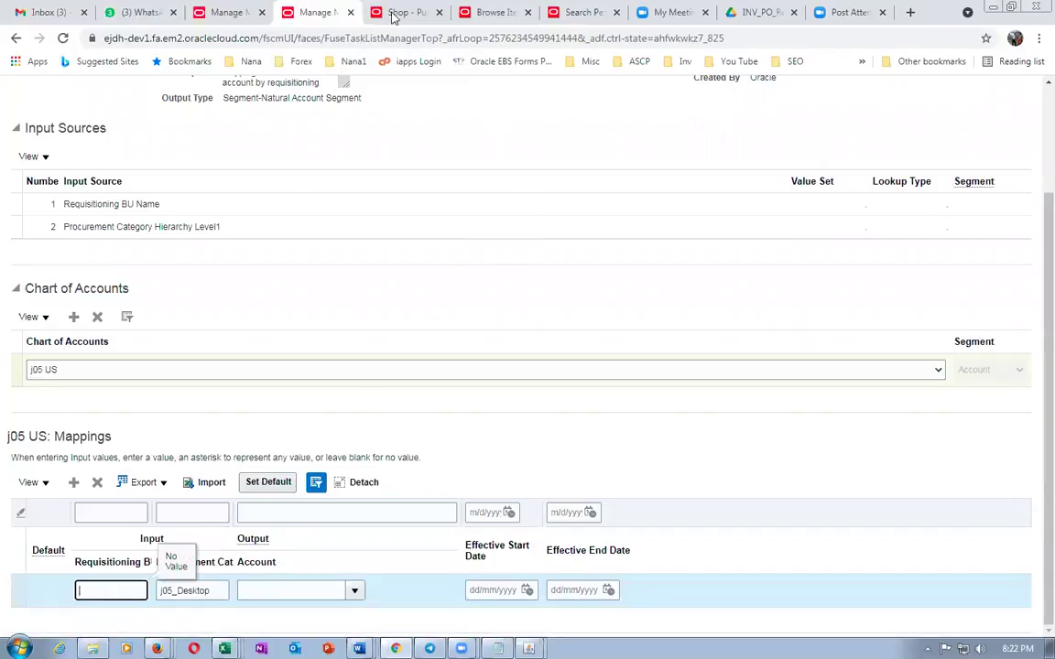
{"action": "left_click", "coordinate": [494, 11]}
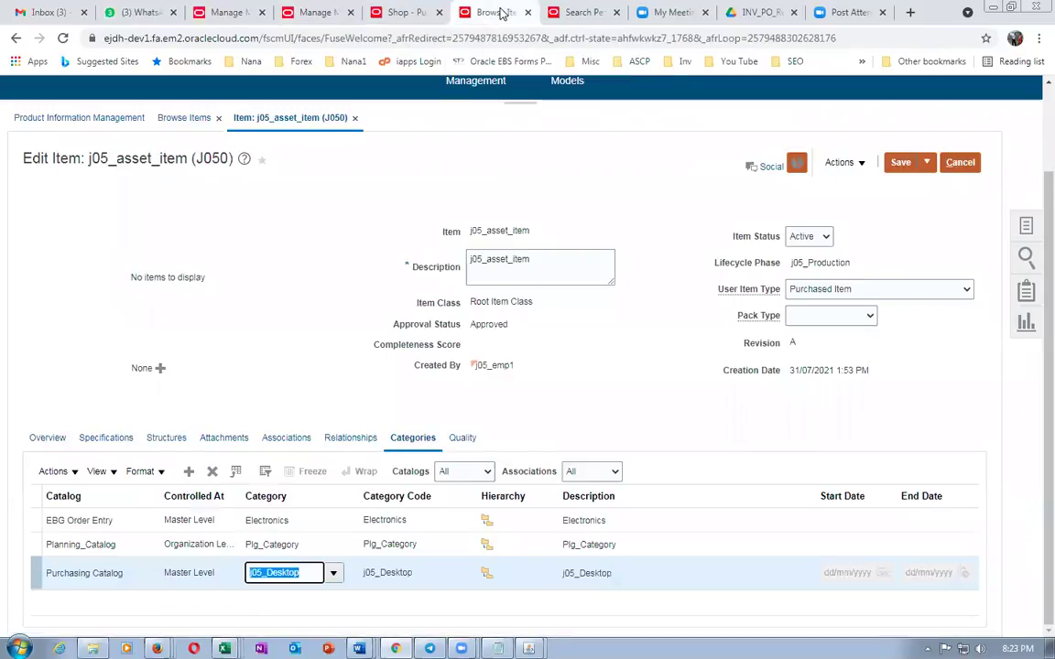
{"action": "right_click", "coordinate": [500, 12]}
In a duplicated tab, search Setup and Maintenance tasks for man%busi%unit%
{"action": "left_click", "coordinate": [527, 111]}
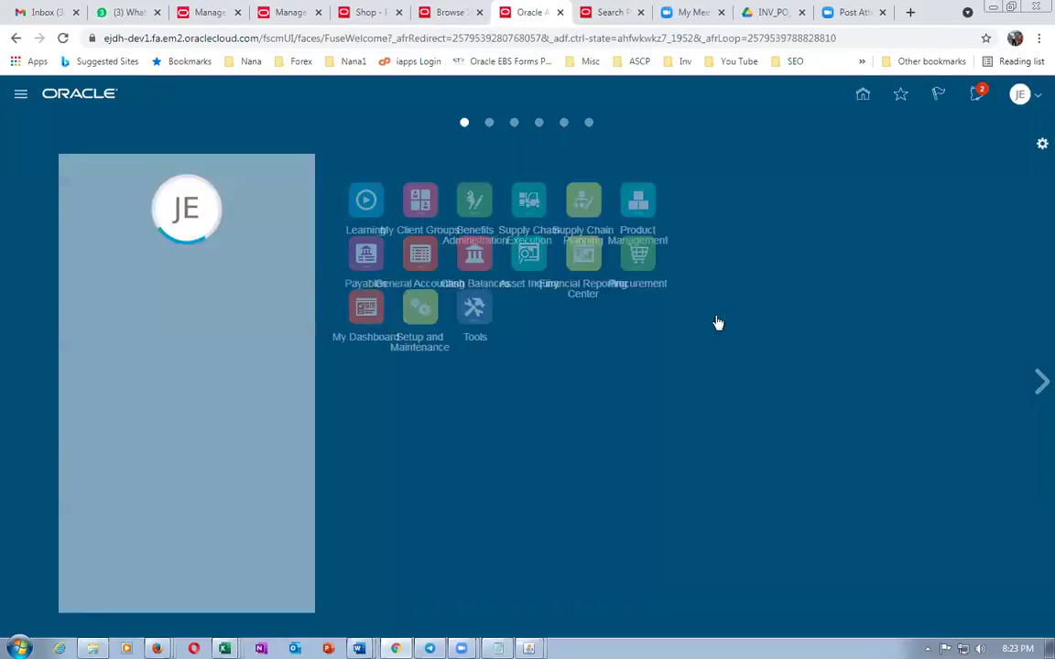
{"action": "left_click", "coordinate": [1020, 96]}
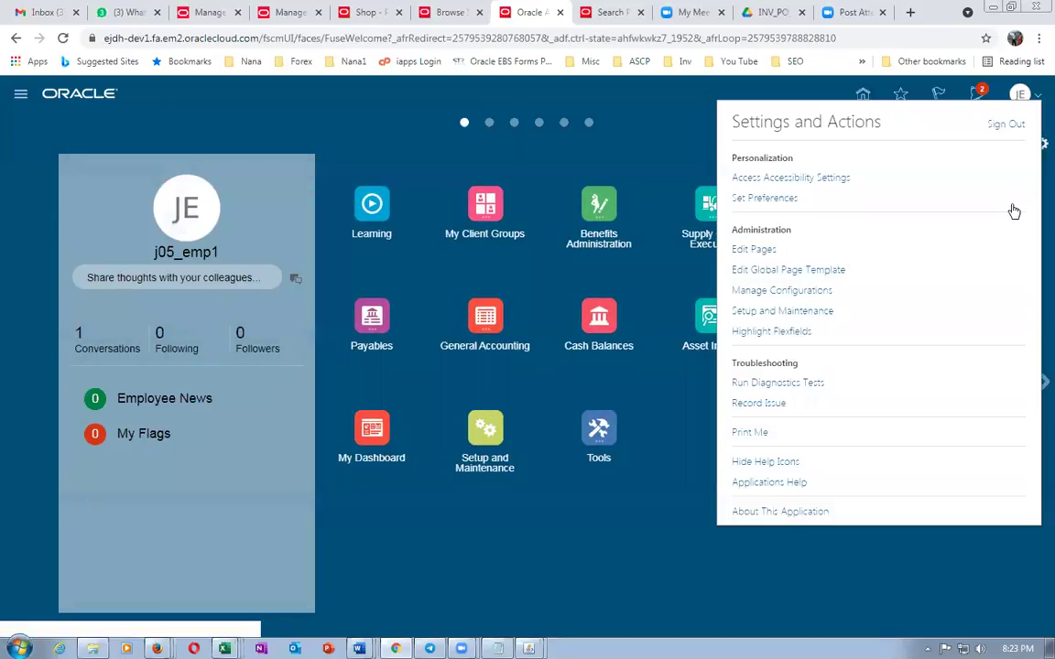
{"action": "left_click", "coordinate": [824, 314]}
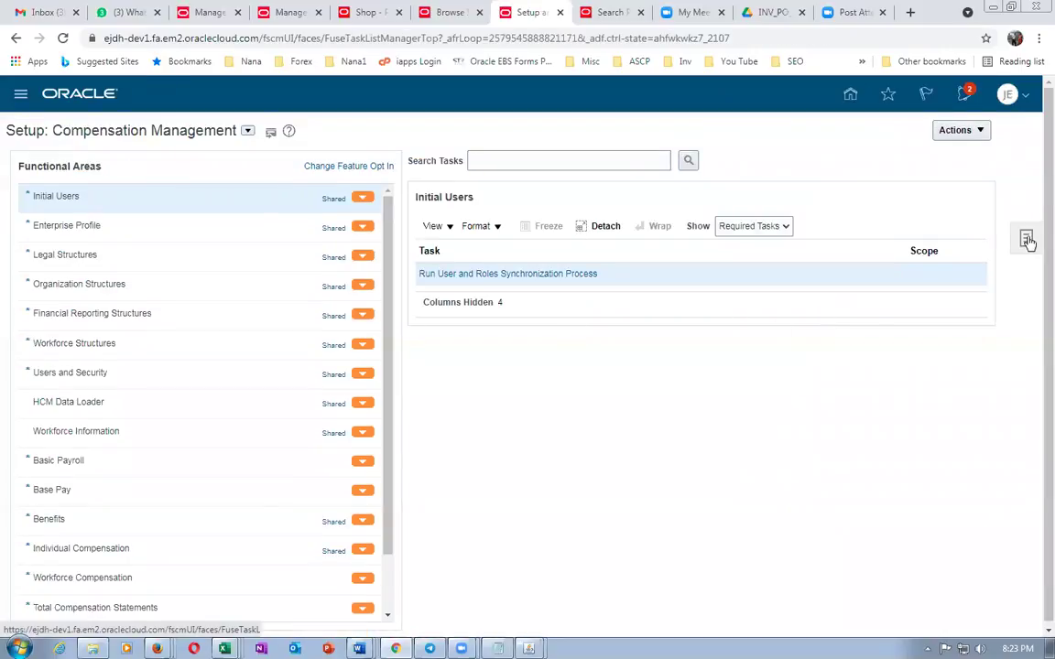
{"action": "left_click", "coordinate": [1028, 239]}
{"action": "left_click", "coordinate": [913, 267]}
{"action": "left_click", "coordinate": [422, 161]}
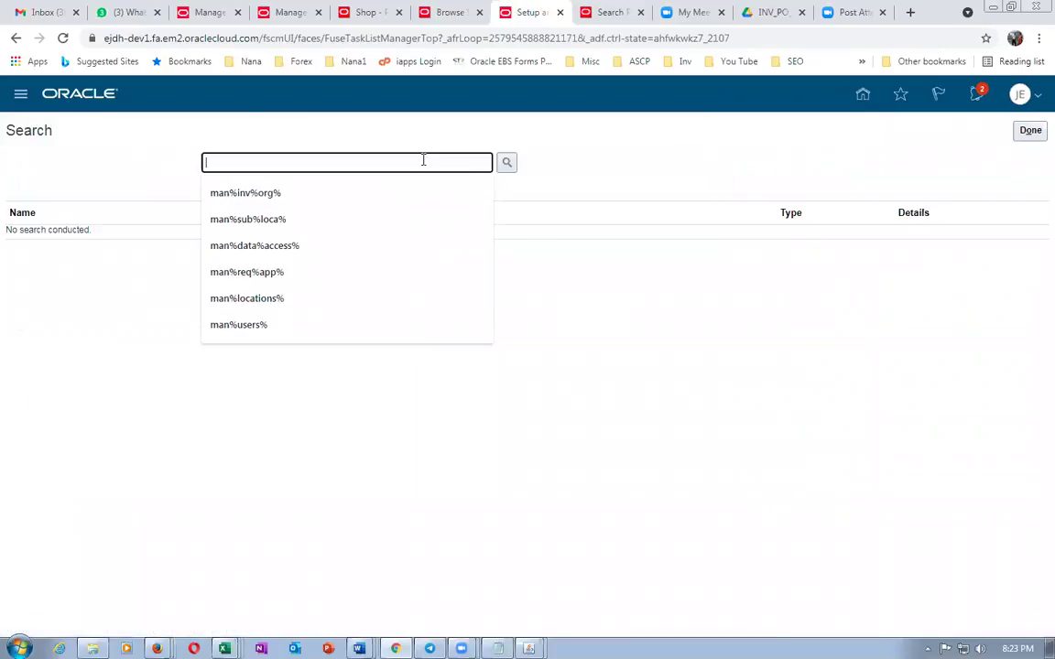
{"action": "type", "text": "man%busi%unit%"}
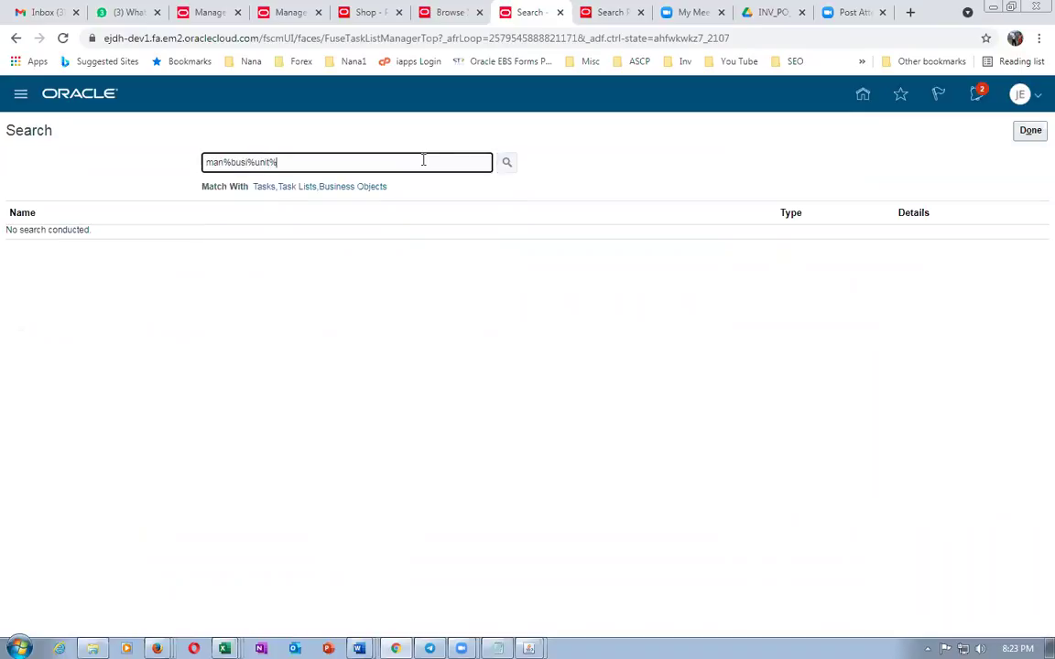
{"action": "key", "text": "Return"}
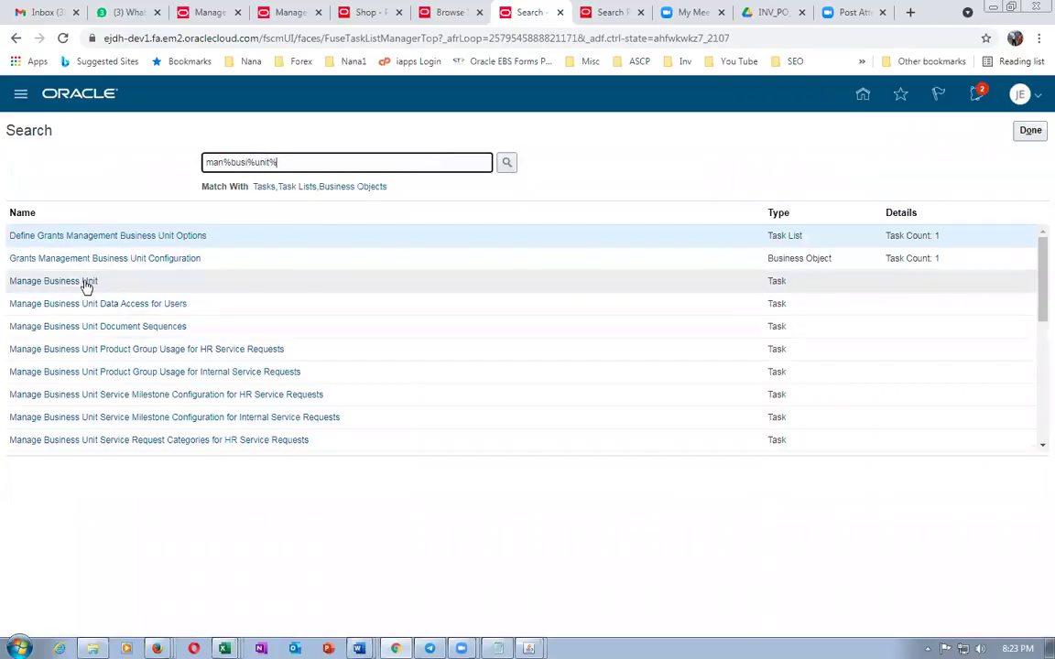
Open j05 US Business Units in Manage Business Unit and copy its full name
{"action": "left_click", "coordinate": [85, 283]}
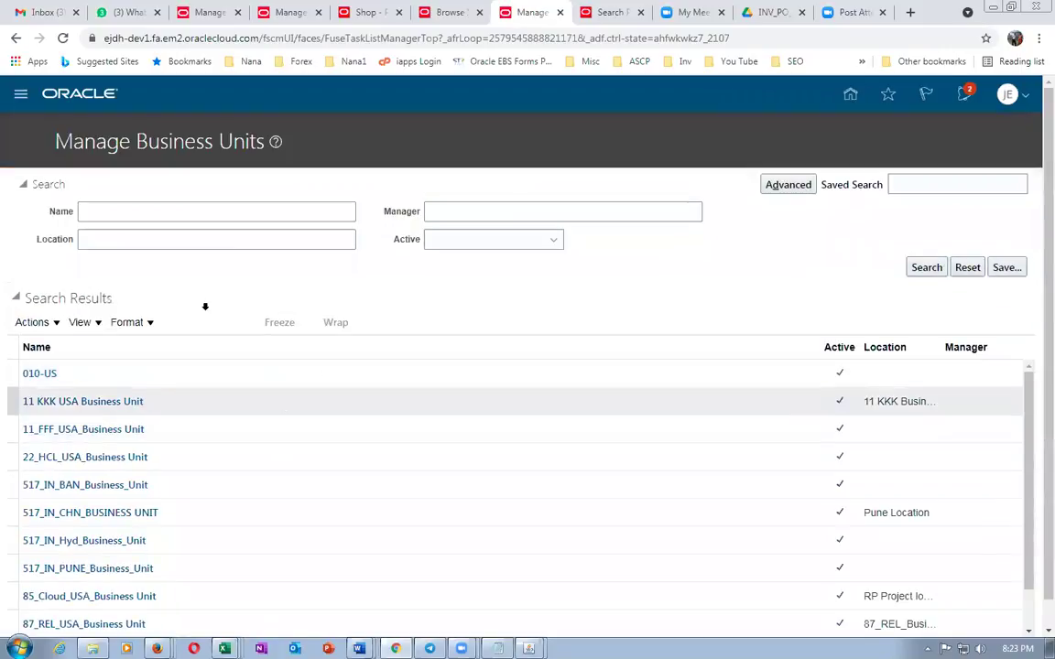
{"action": "left_click", "coordinate": [129, 210]}
{"action": "type", "text": "j05"}
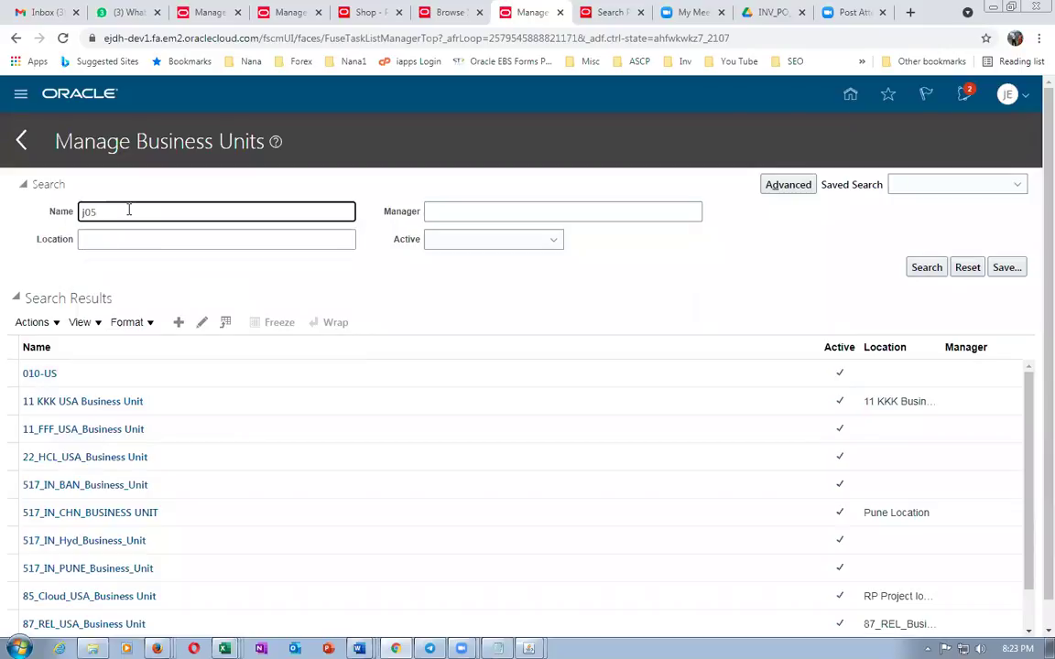
{"action": "key", "text": "Return"}
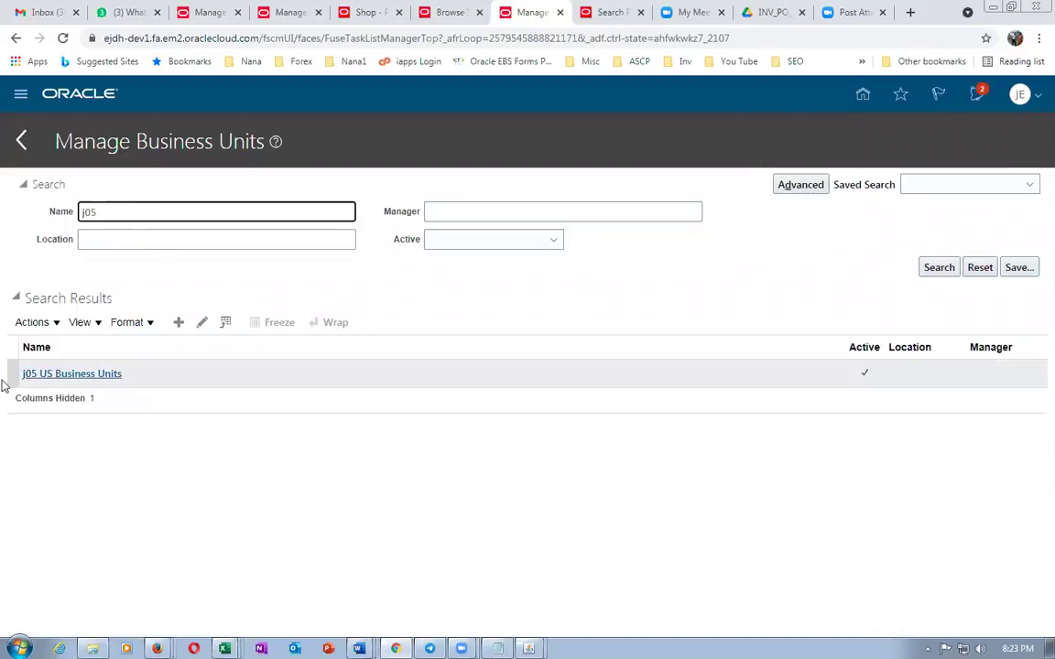
{"action": "left_click", "coordinate": [47, 376]}
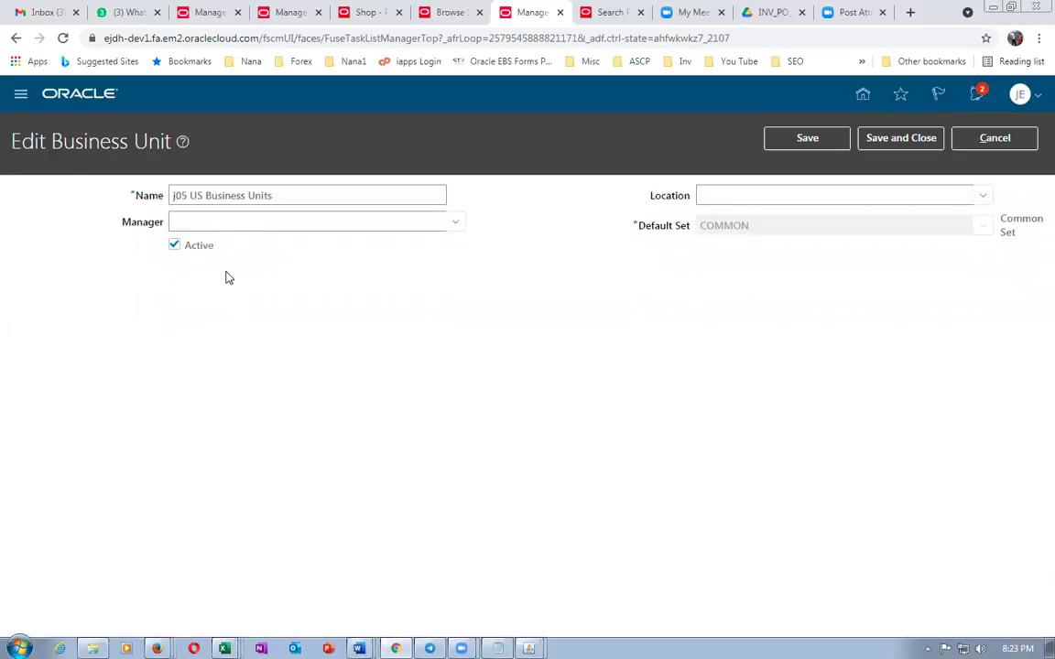
{"action": "left_click_drag", "start_coordinate": [287, 194], "coordinate": [120, 193]}
{"action": "key", "text": "ctrl+c"}
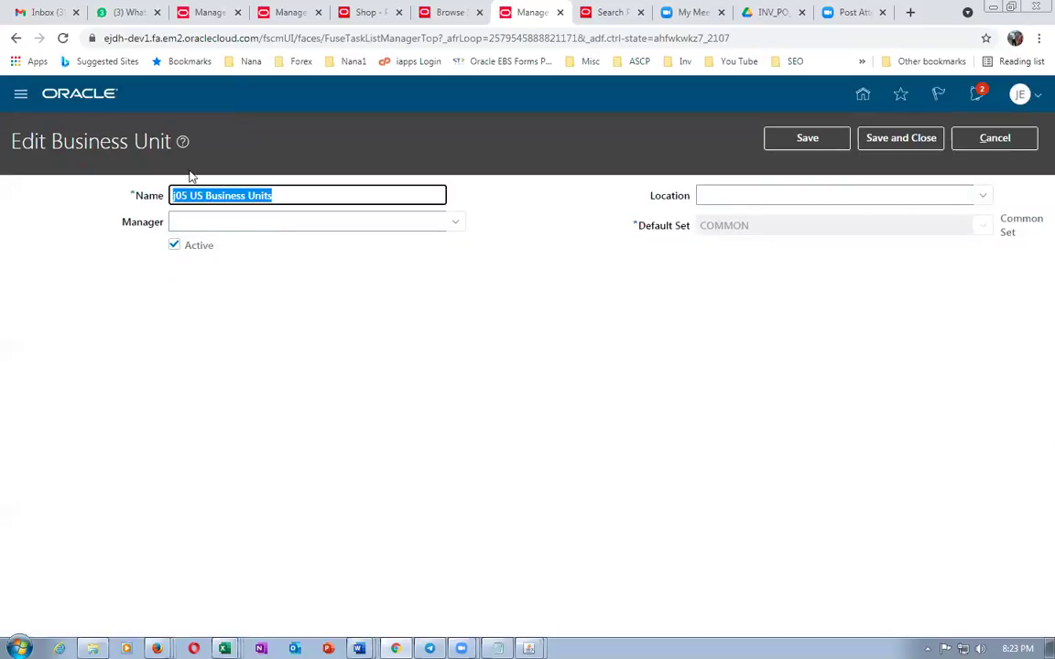
{"action": "left_click", "coordinate": [265, 15]}
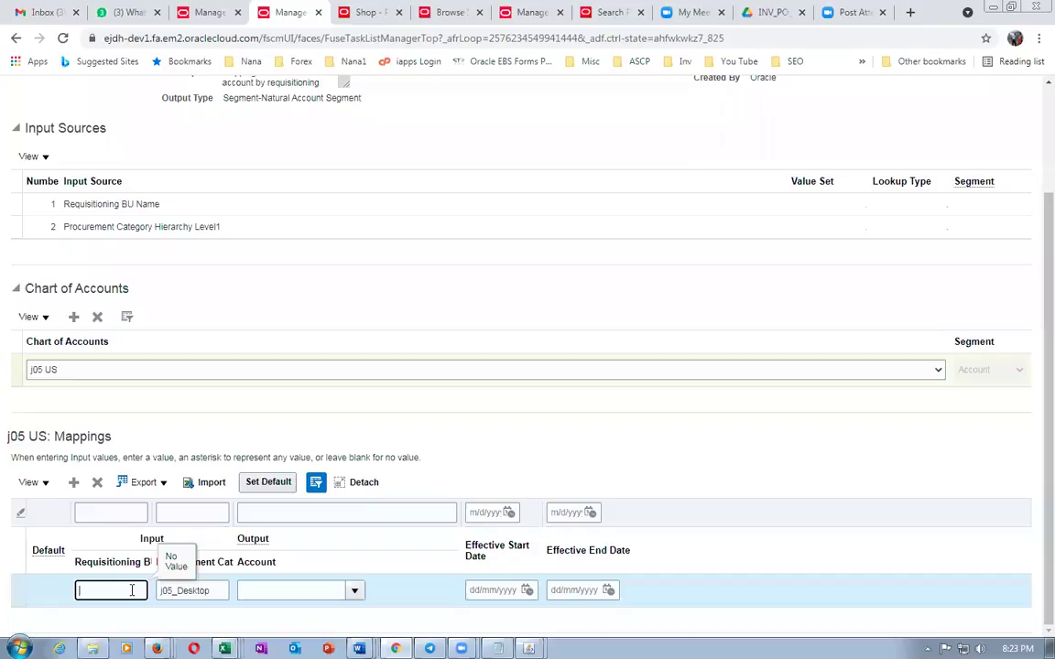
Paste j05 US Business Units as Requisitioning BU and set the output account to 5050
{"action": "key", "text": "ctrl+v"}
{"action": "left_click", "coordinate": [326, 590]}
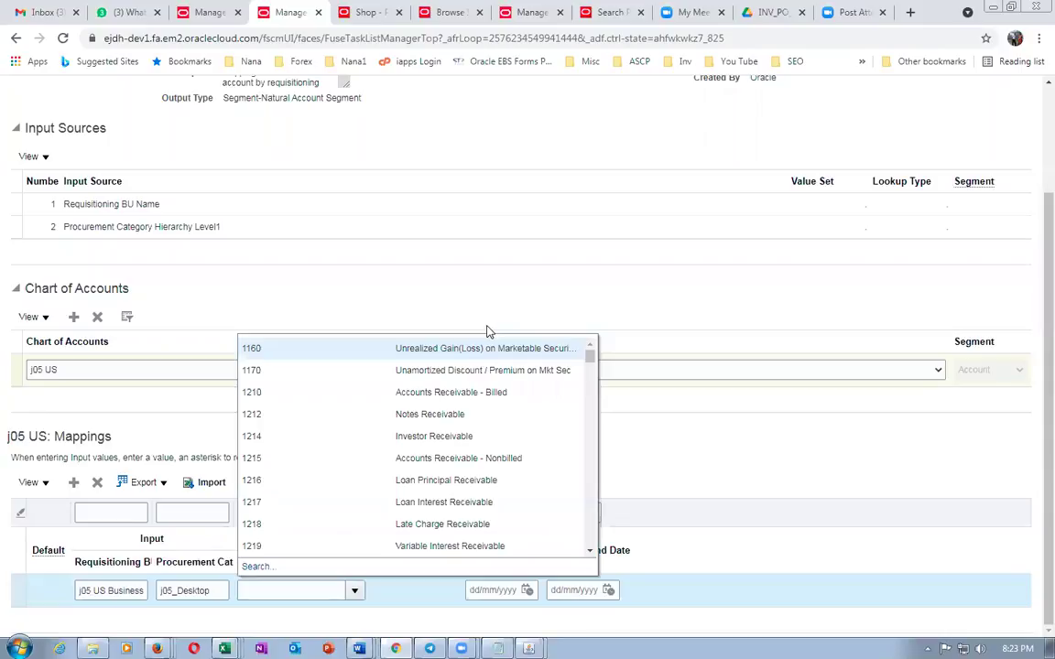
{"action": "left_click", "coordinate": [471, 300]}
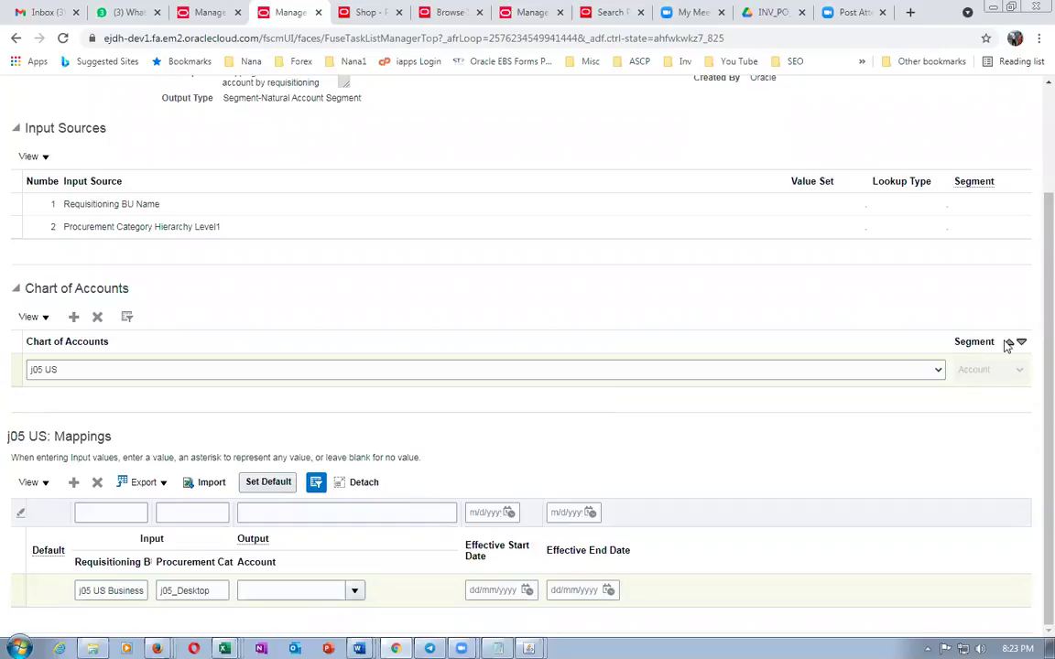
{"action": "left_click", "coordinate": [354, 591]}
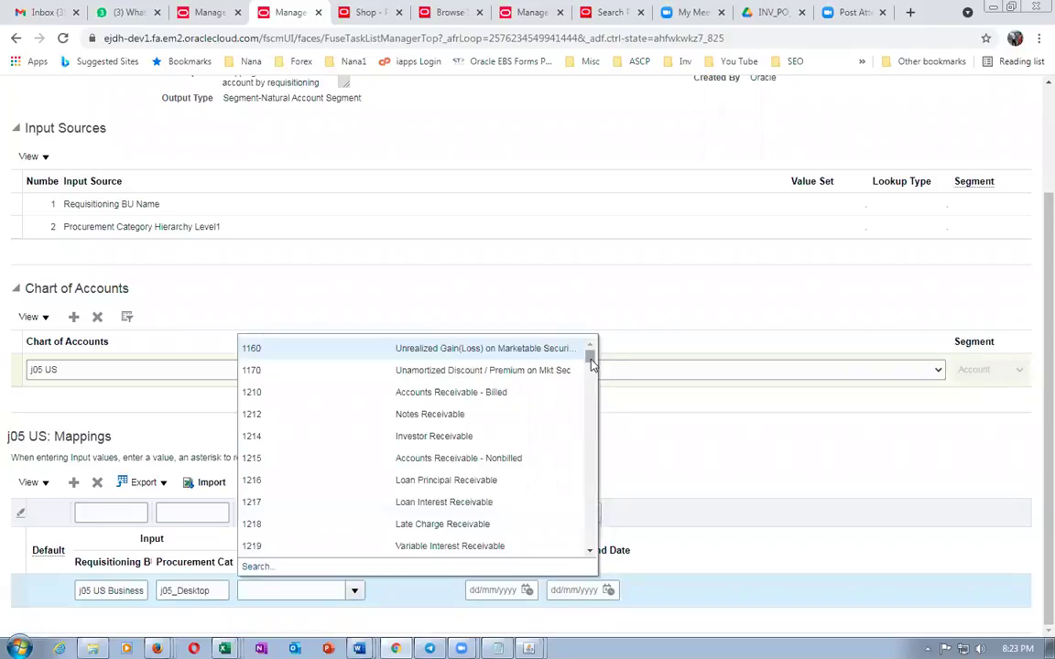
{"action": "left_click", "coordinate": [252, 566]}
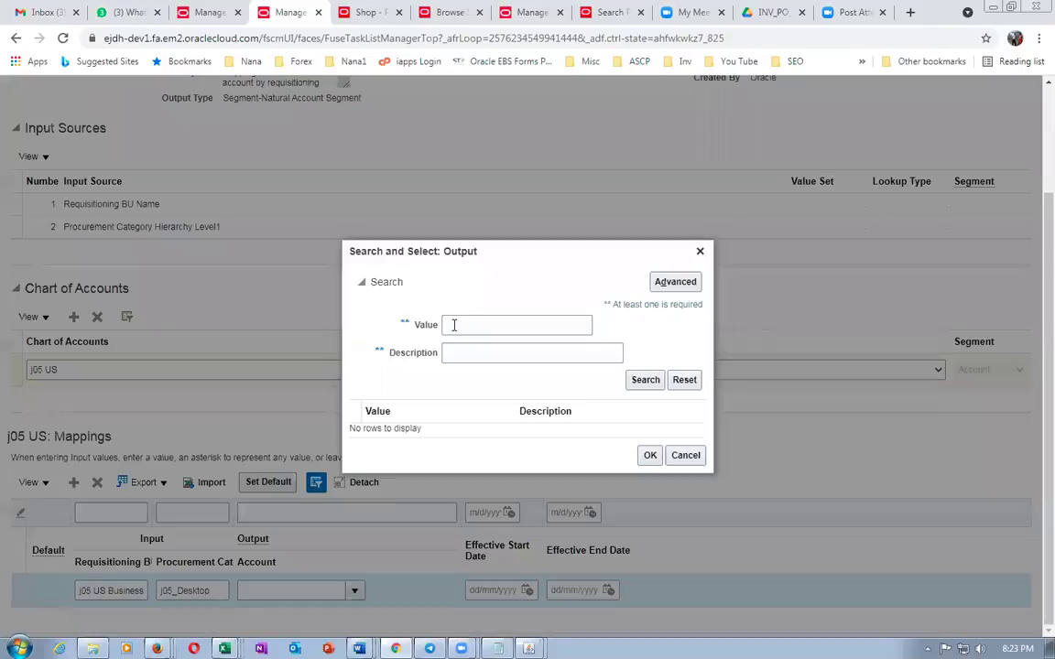
{"action": "left_click", "coordinate": [462, 324]}
{"action": "type", "text": "50"}
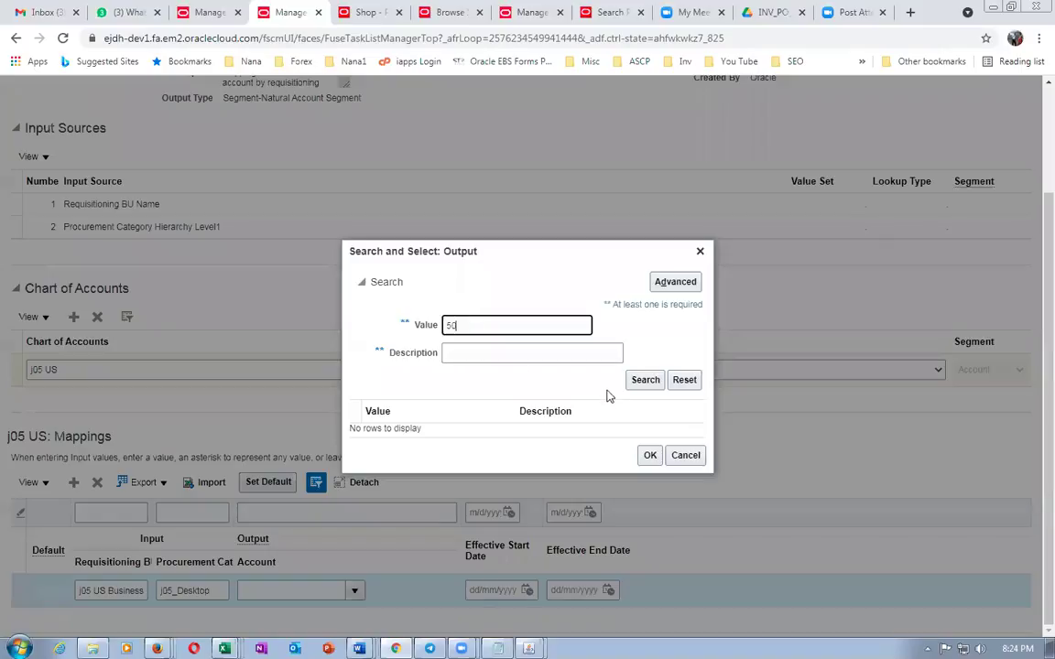
{"action": "left_click", "coordinate": [630, 383]}
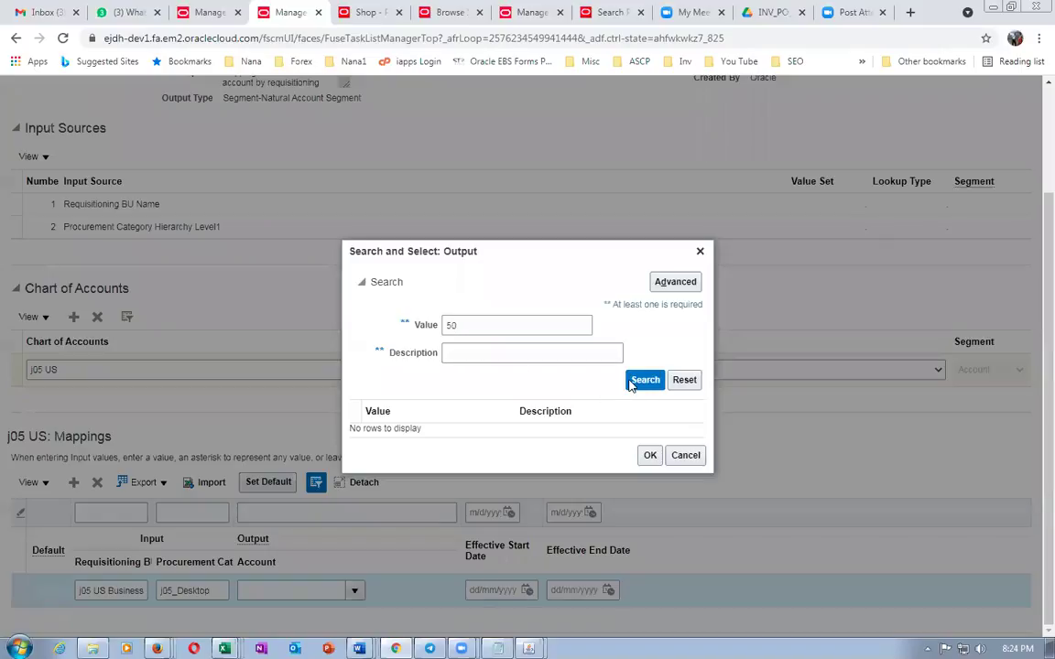
{"action": "left_click", "coordinate": [390, 463]}
{"action": "left_click", "coordinate": [649, 518]}
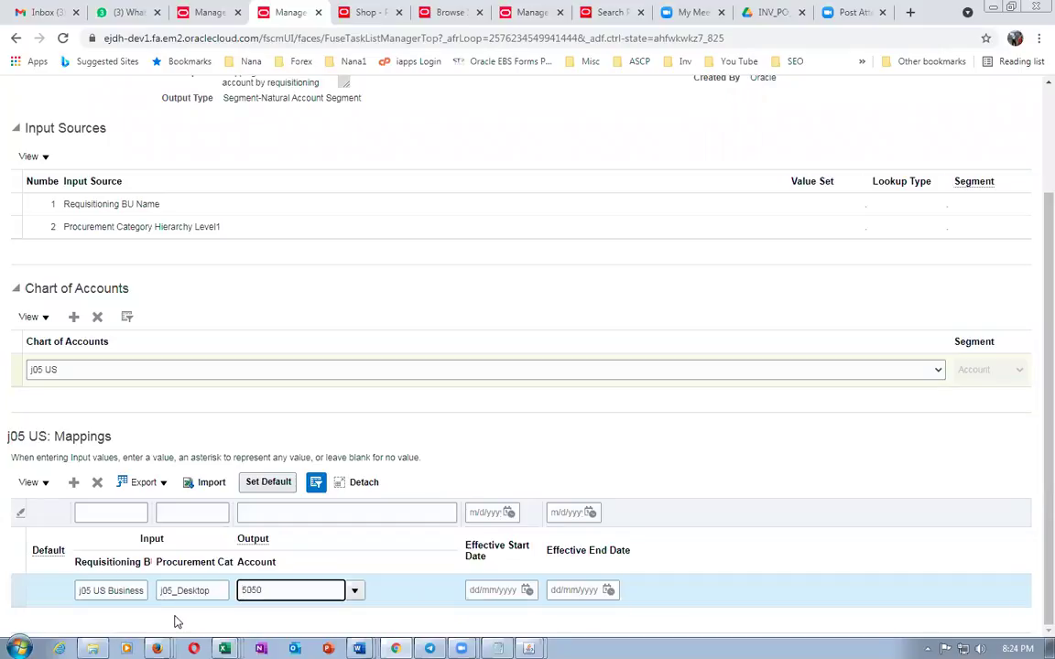
{"action": "left_click", "coordinate": [527, 308]}
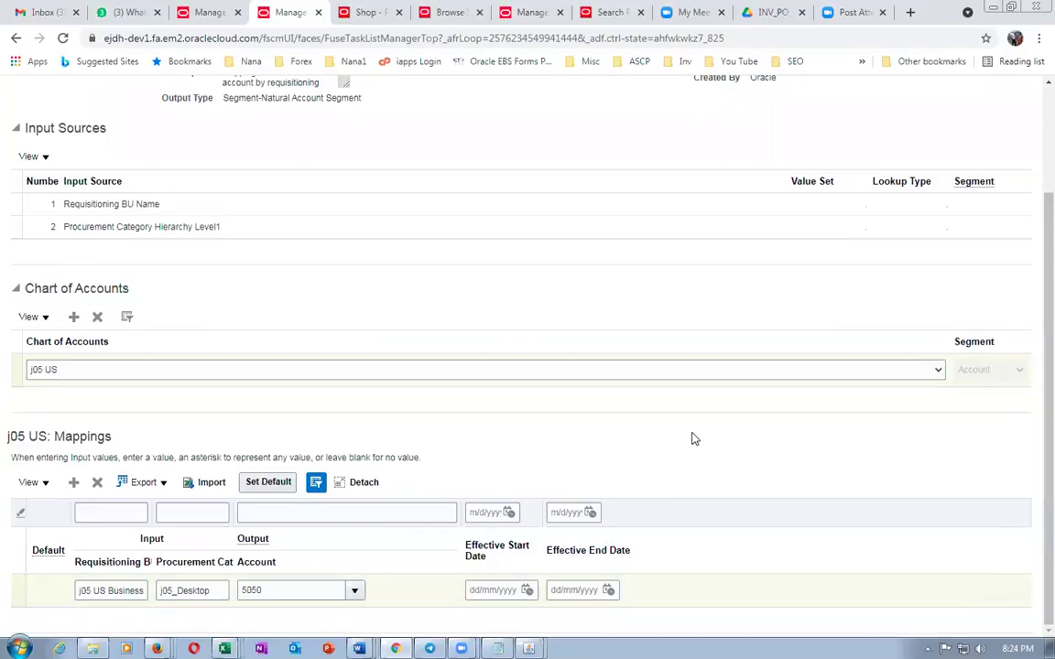
Save the mapping set, then save and close it
{"action": "scroll", "coordinate": [696, 430], "scroll_direction": "up", "scroll_amount": 3}
{"action": "left_click", "coordinate": [759, 134]}
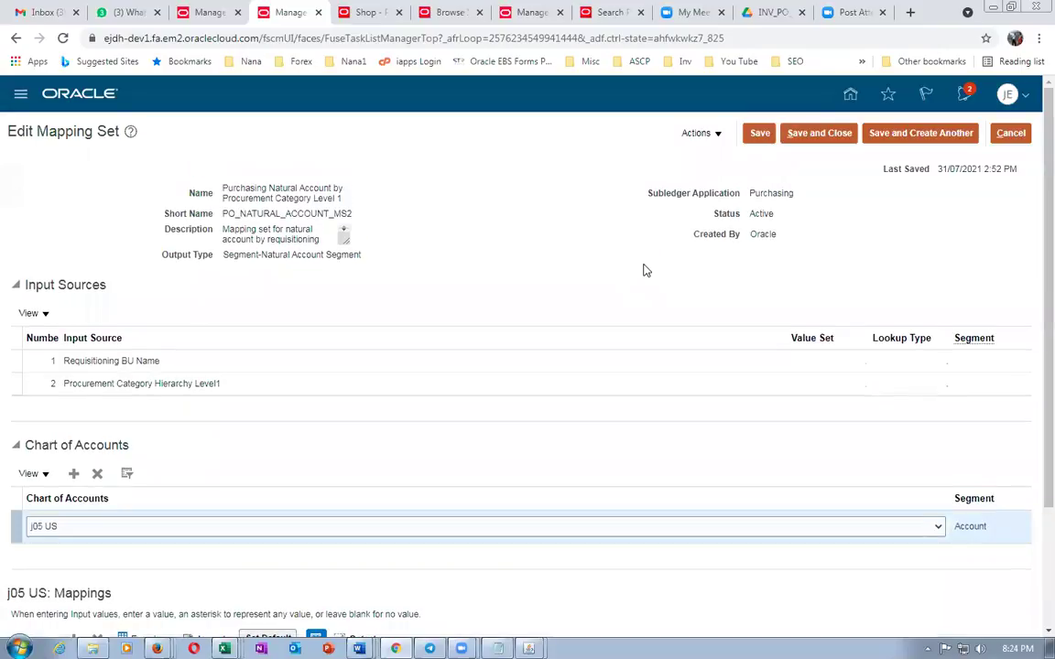
{"action": "scroll", "coordinate": [651, 274], "scroll_direction": "down", "scroll_amount": 2}
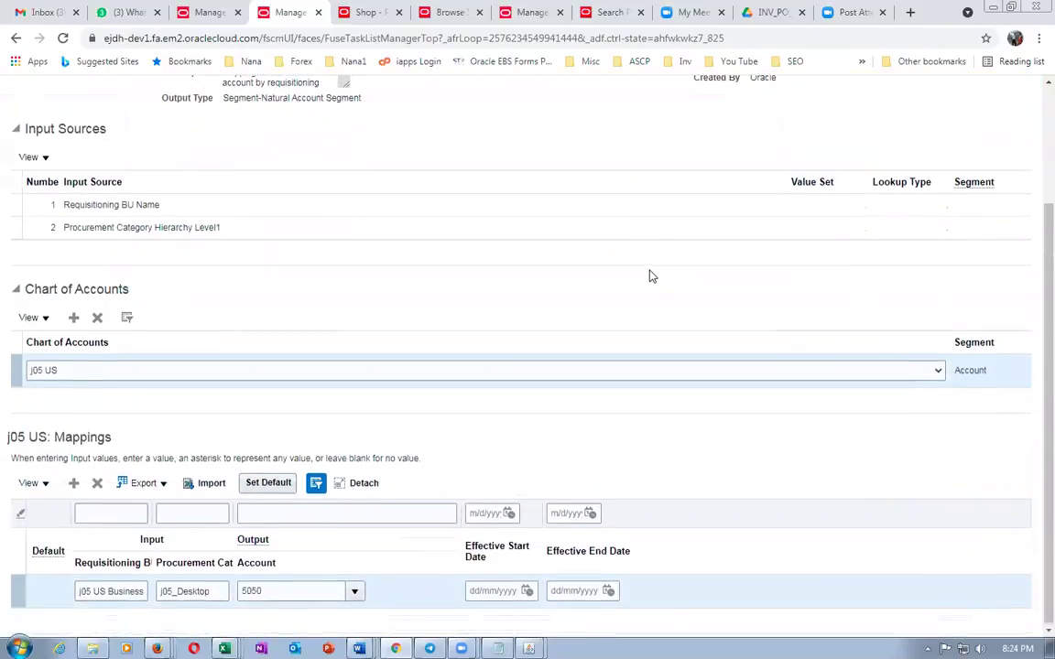
{"action": "scroll", "coordinate": [650, 275], "scroll_direction": "up", "scroll_amount": 2}
{"action": "left_click", "coordinate": [804, 134]}
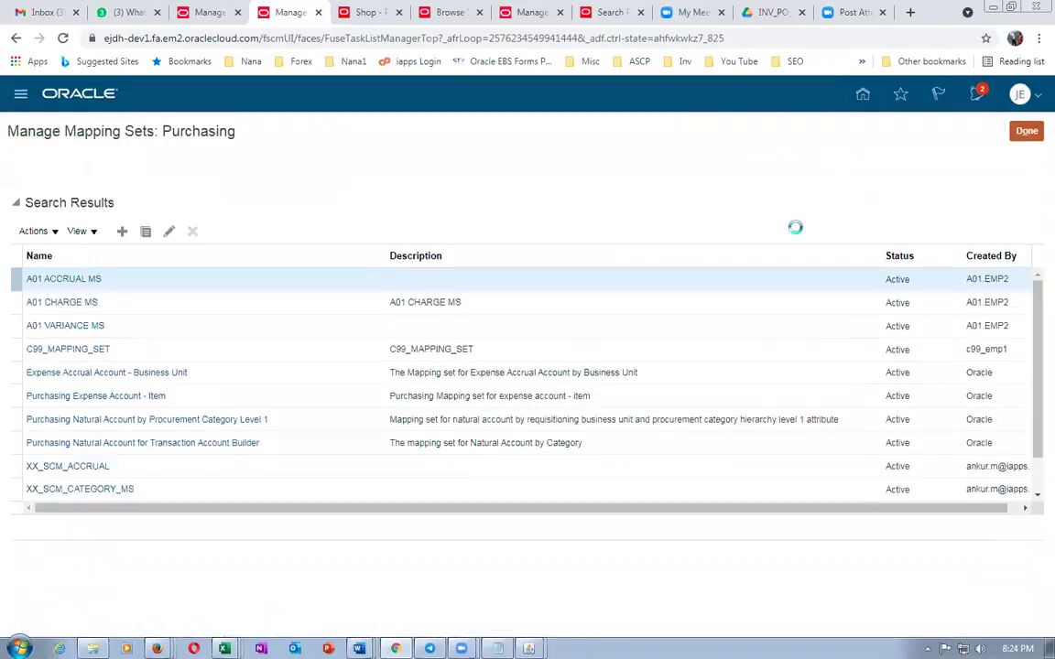
Reopen the mapping set to verify the 5050 row, then cancel out
{"action": "left_click", "coordinate": [168, 425]}
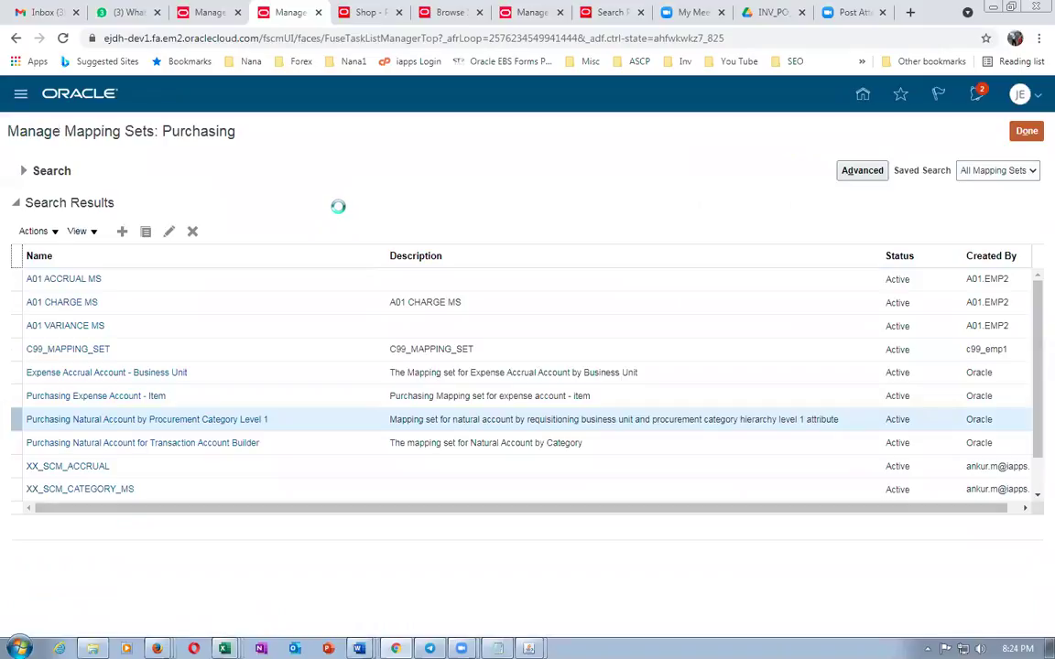
{"action": "scroll", "coordinate": [340, 212], "scroll_direction": "down", "scroll_amount": 2}
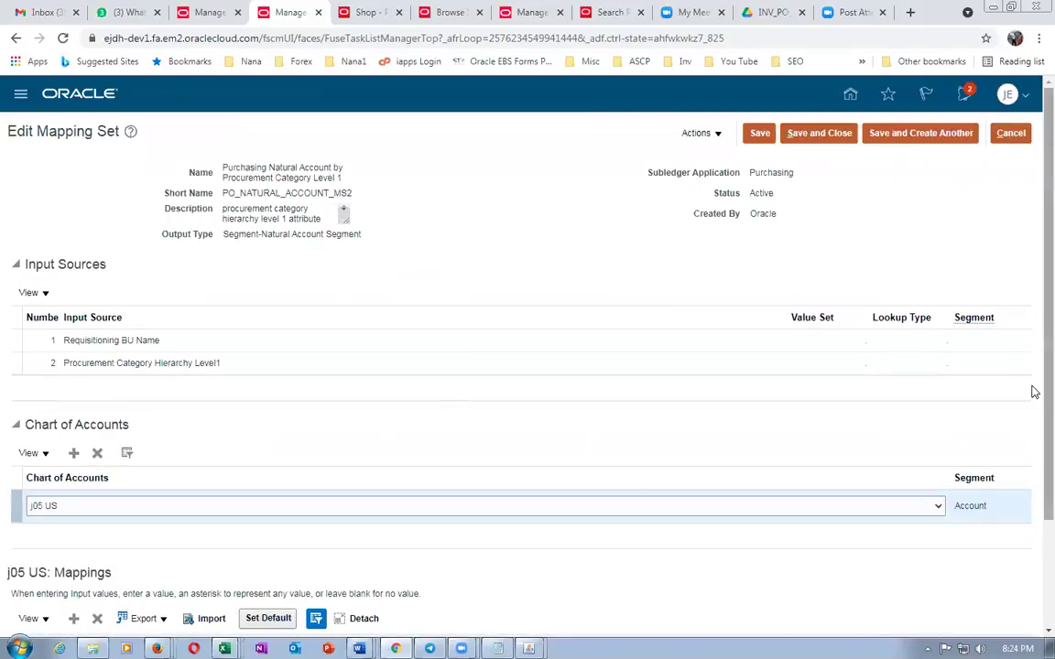
{"action": "scroll", "coordinate": [1034, 392], "scroll_direction": "down", "scroll_amount": 3}
{"action": "scroll", "coordinate": [1033, 523], "scroll_direction": "up", "scroll_amount": 3}
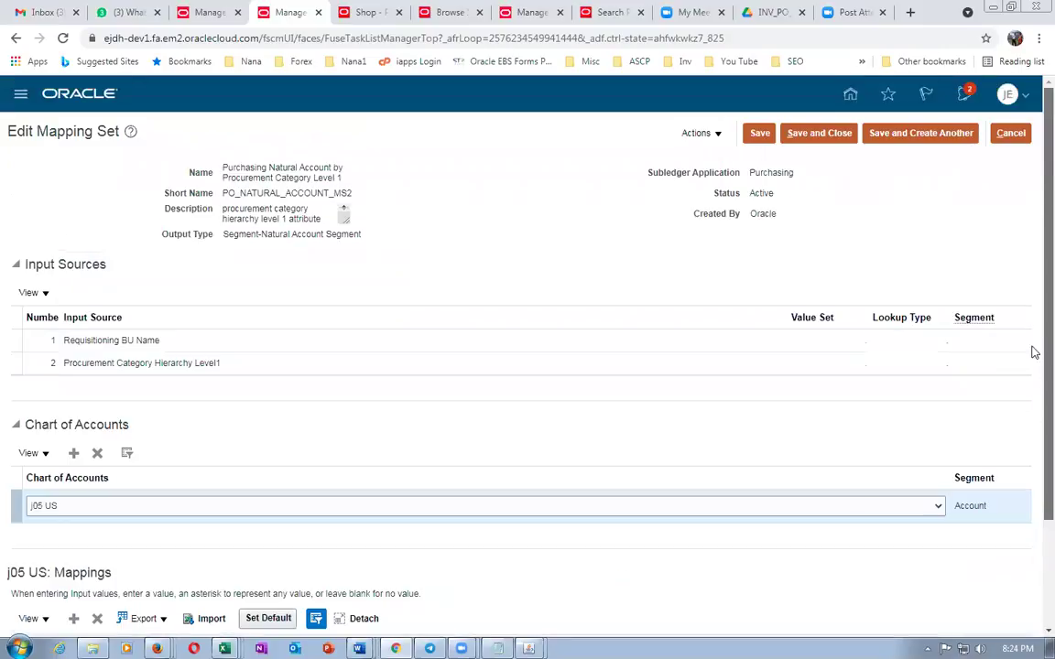
{"action": "left_click", "coordinate": [1012, 134]}
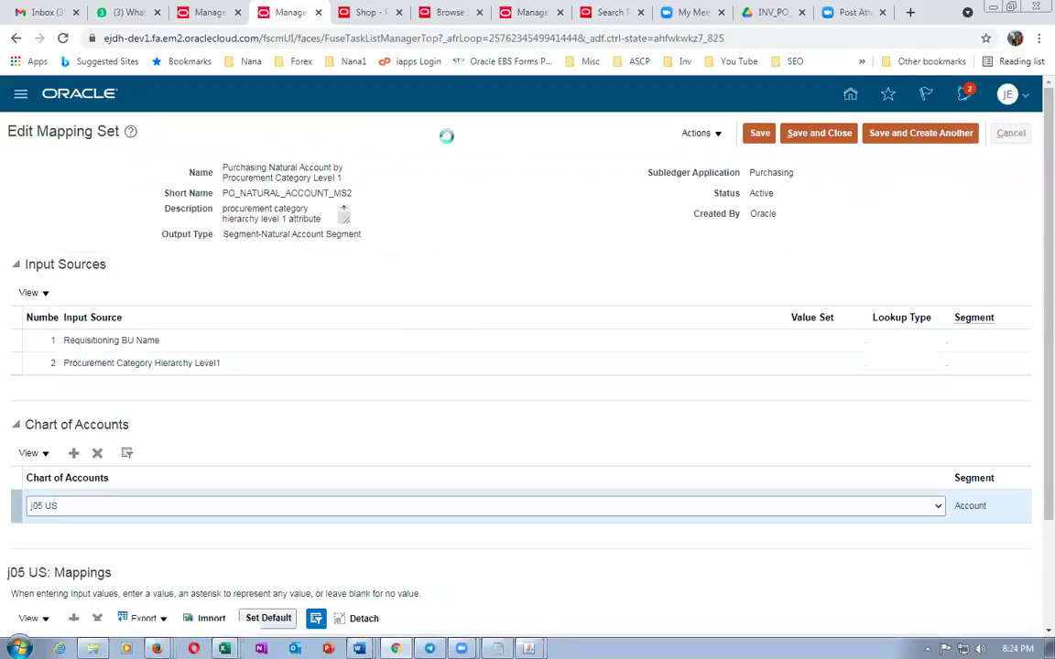
Set the requisition preferences' destination type to Expense and save them
{"action": "left_click", "coordinate": [369, 12]}
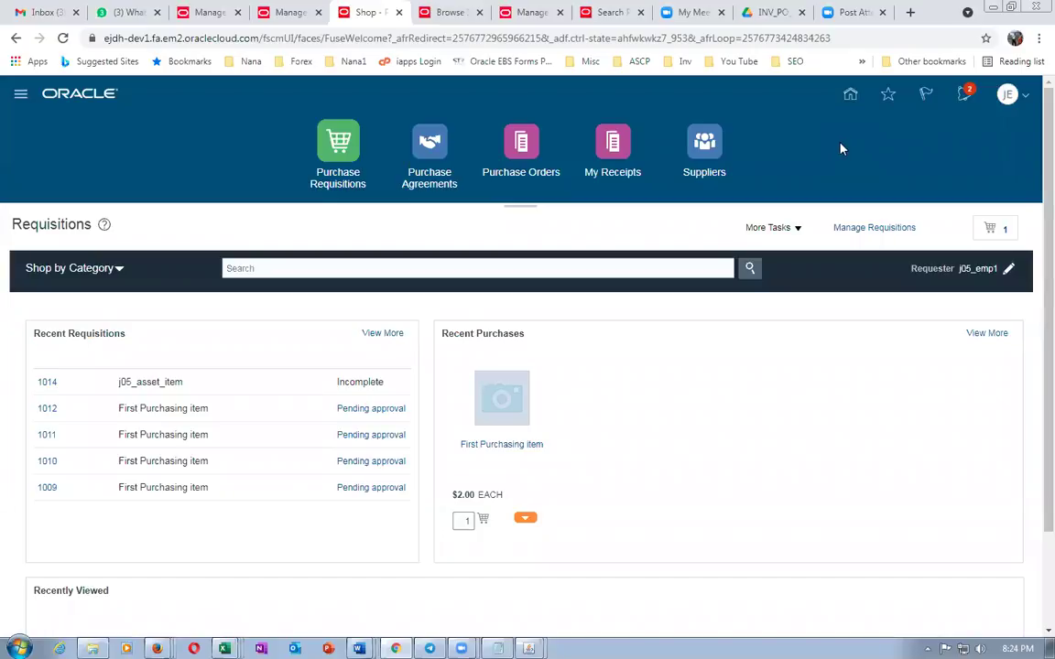
{"action": "left_click", "coordinate": [757, 230]}
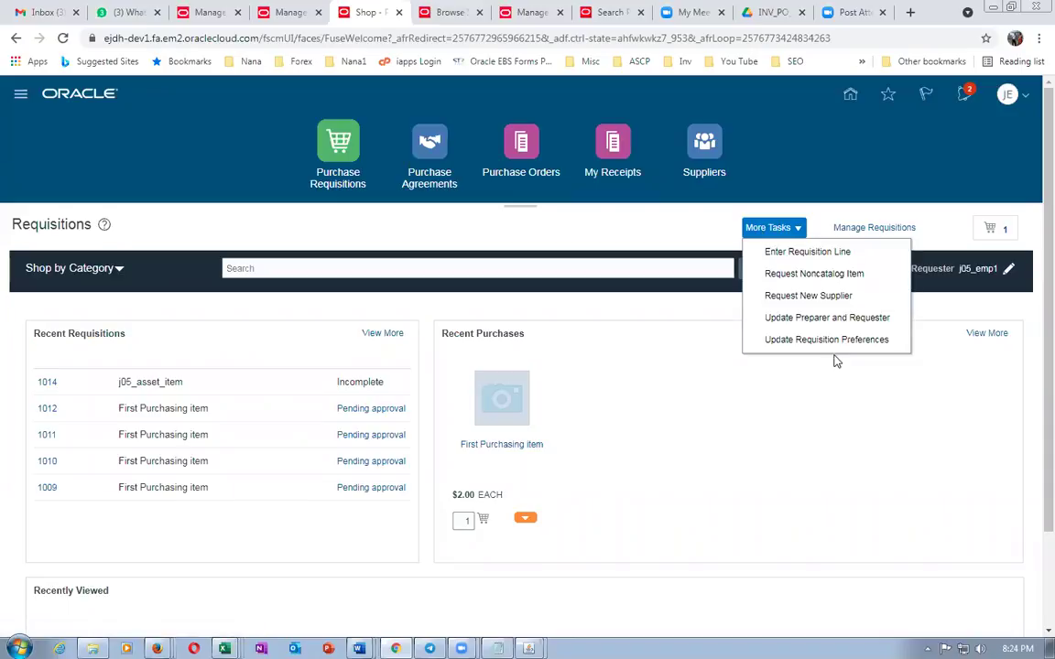
{"action": "left_click", "coordinate": [836, 344]}
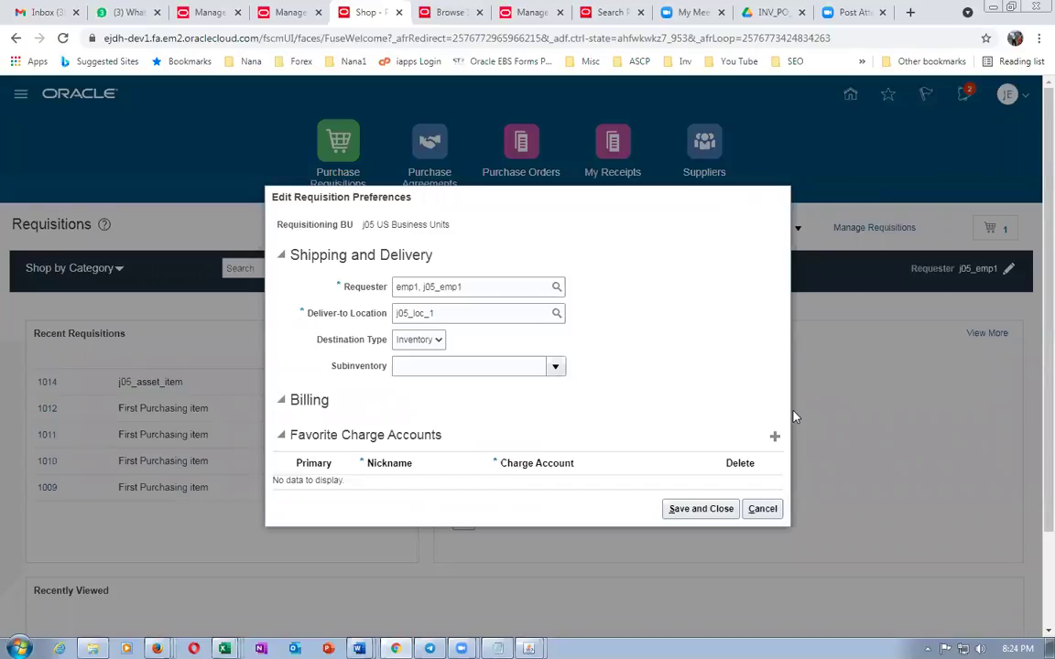
{"action": "left_click", "coordinate": [424, 342]}
{"action": "left_click", "coordinate": [419, 348]}
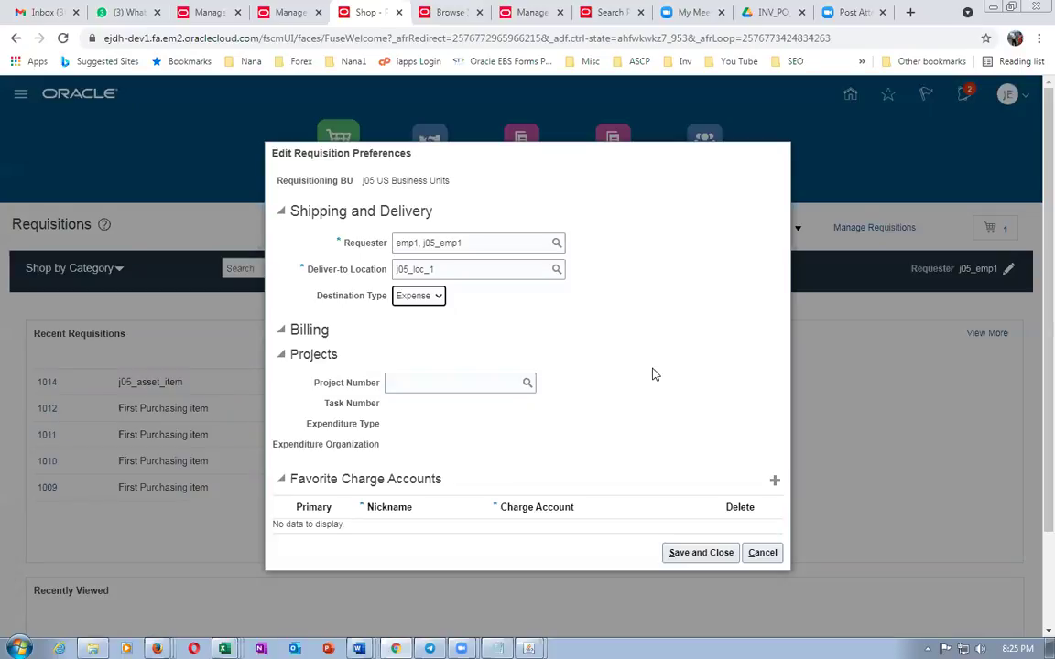
{"action": "left_click", "coordinate": [499, 354]}
{"action": "left_click", "coordinate": [692, 554]}
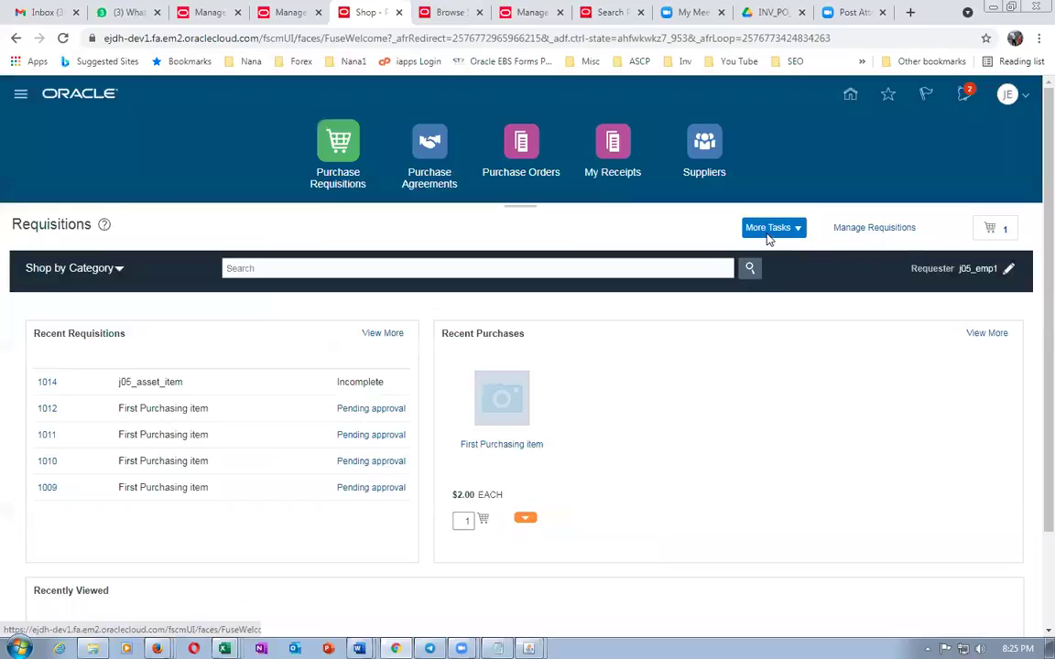
{"action": "left_click", "coordinate": [768, 231]}
Add a requisition line with description xzgcf, category j05_Desktop and amount 123
{"action": "left_click", "coordinate": [776, 252]}
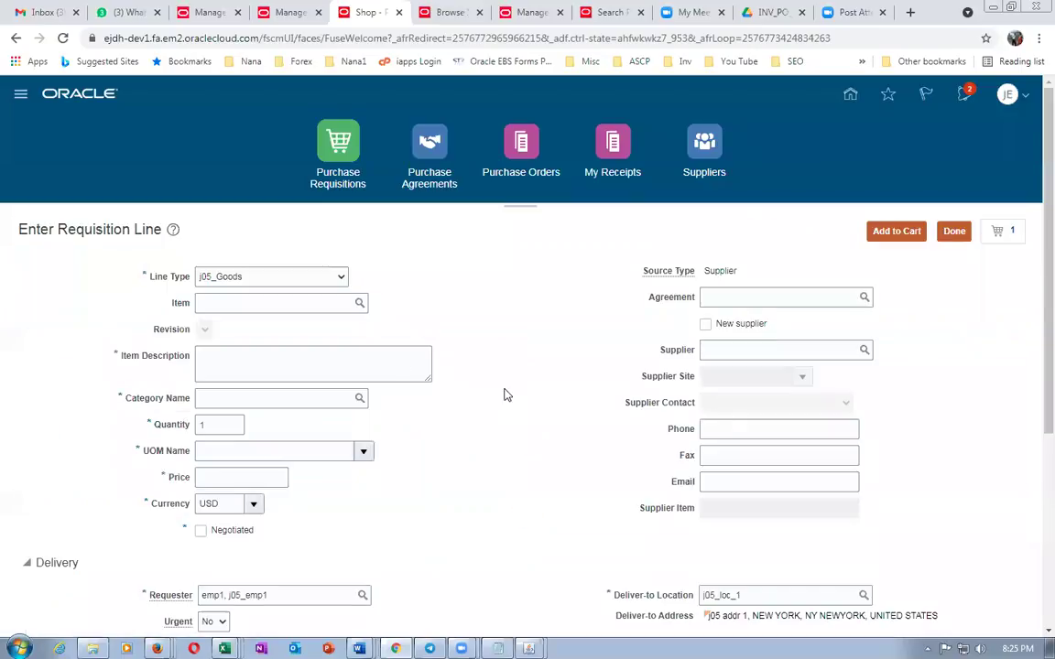
{"action": "left_click", "coordinate": [256, 285]}
{"action": "left_click", "coordinate": [238, 338]}
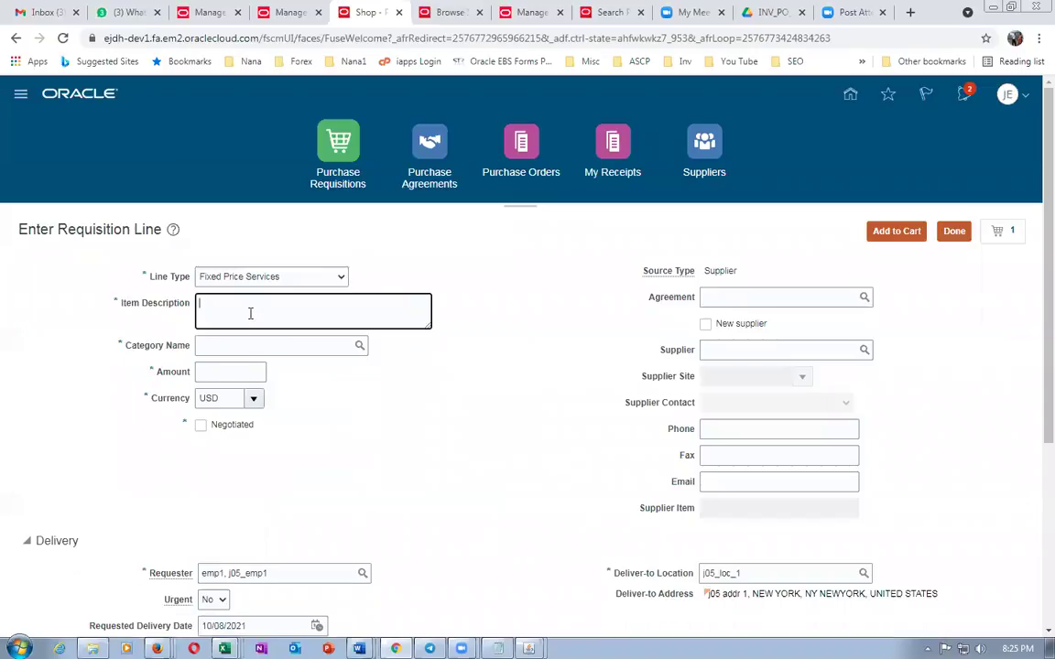
{"action": "type", "text": "xzgcf"}
{"action": "left_click", "coordinate": [265, 345]}
{"action": "type", "text": "j05"}
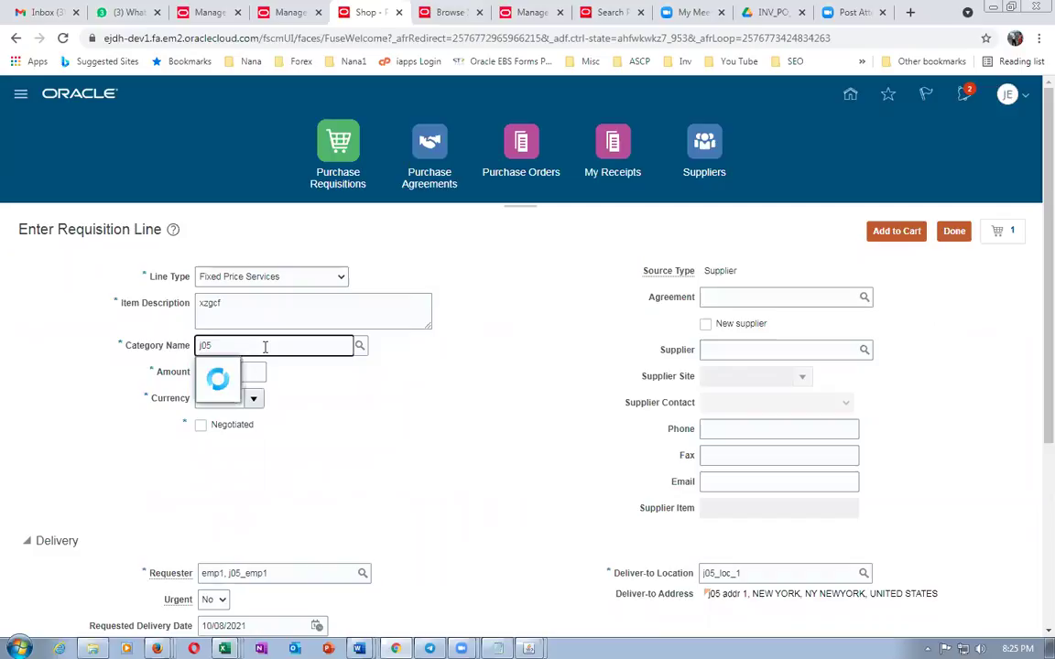
{"action": "left_click", "coordinate": [256, 370]}
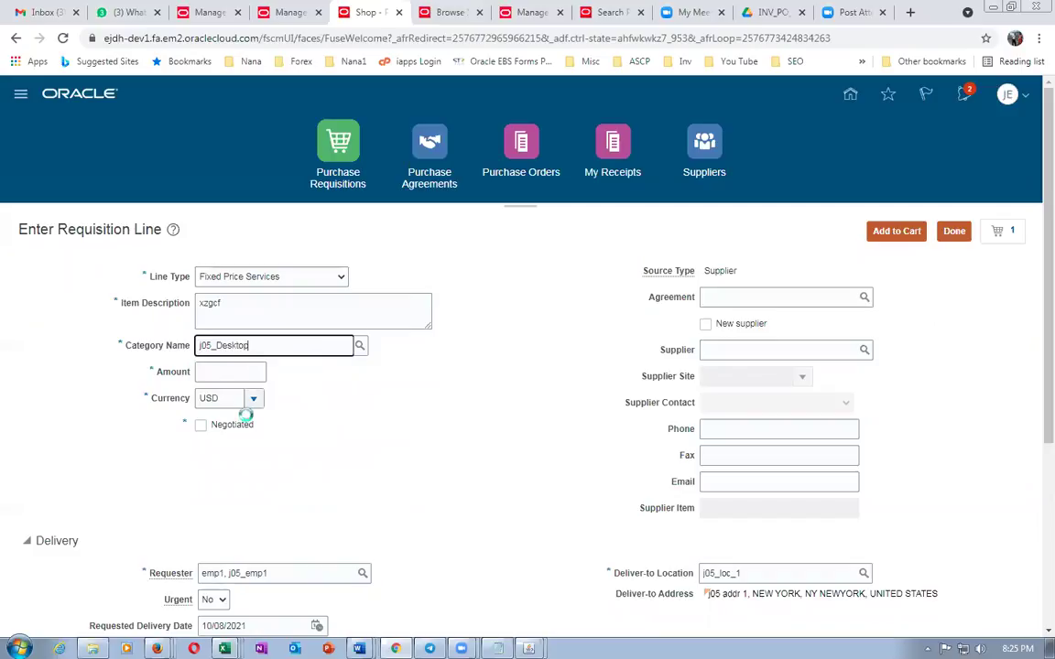
{"action": "left_click", "coordinate": [203, 371]}
{"action": "type", "text": "123"}
{"action": "key", "text": "Tab"}
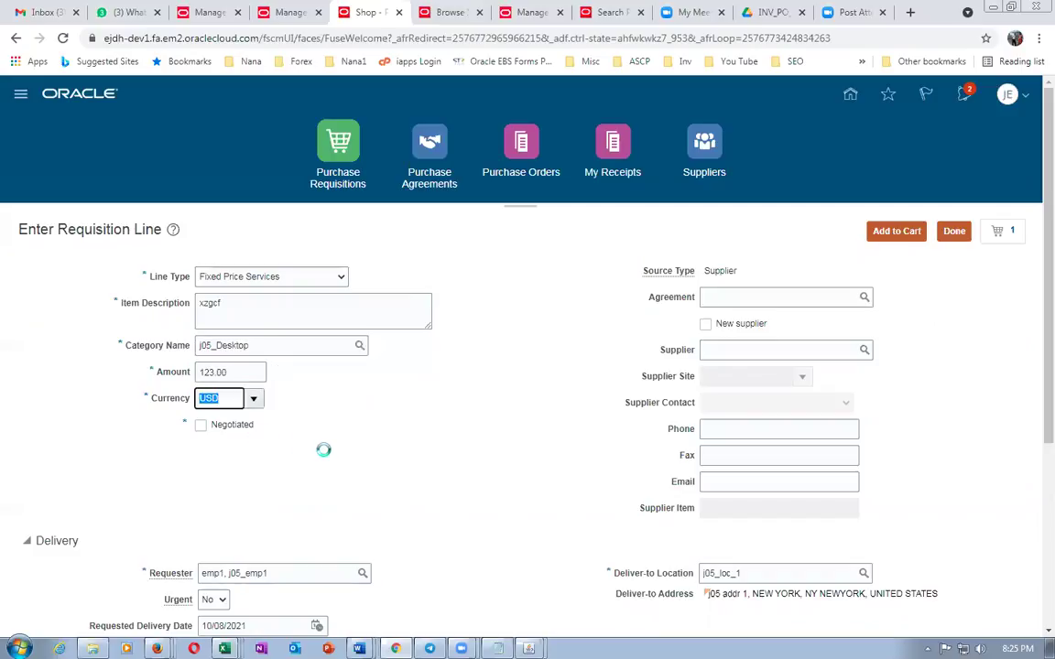
Scroll through the line to check its charge account, 01-000-1007
{"action": "scroll", "coordinate": [325, 455], "scroll_direction": "down", "scroll_amount": 2}
{"action": "scroll", "coordinate": [326, 455], "scroll_direction": "down", "scroll_amount": 1}
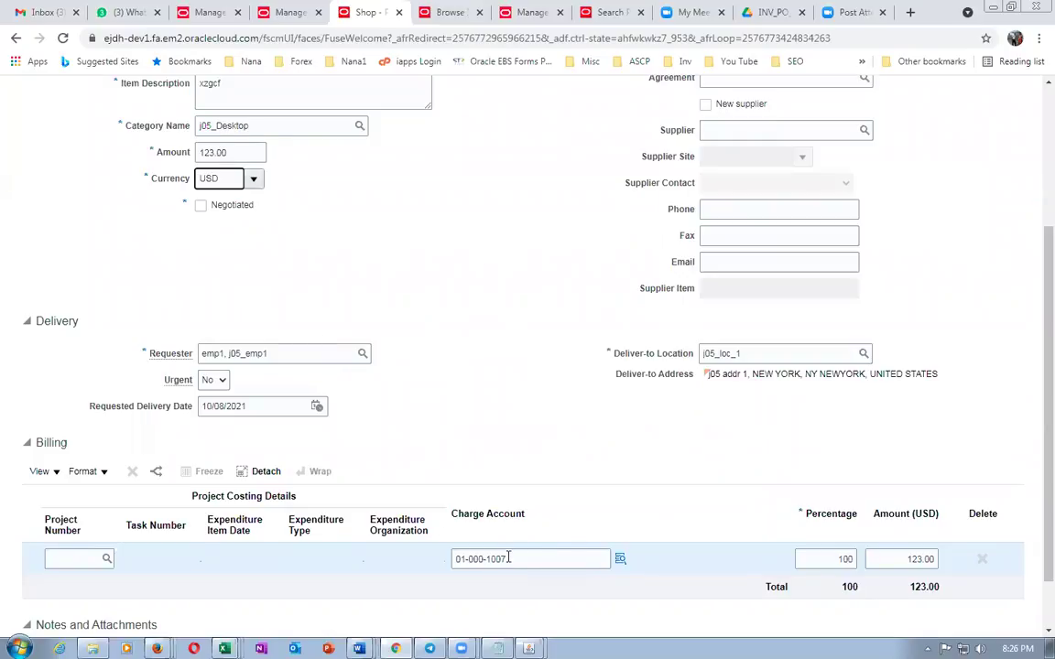
{"action": "left_click", "coordinate": [441, 291]}
{"action": "scroll", "coordinate": [442, 309], "scroll_direction": "up", "scroll_amount": 2}
{"action": "scroll", "coordinate": [443, 310], "scroll_direction": "up", "scroll_amount": 2}
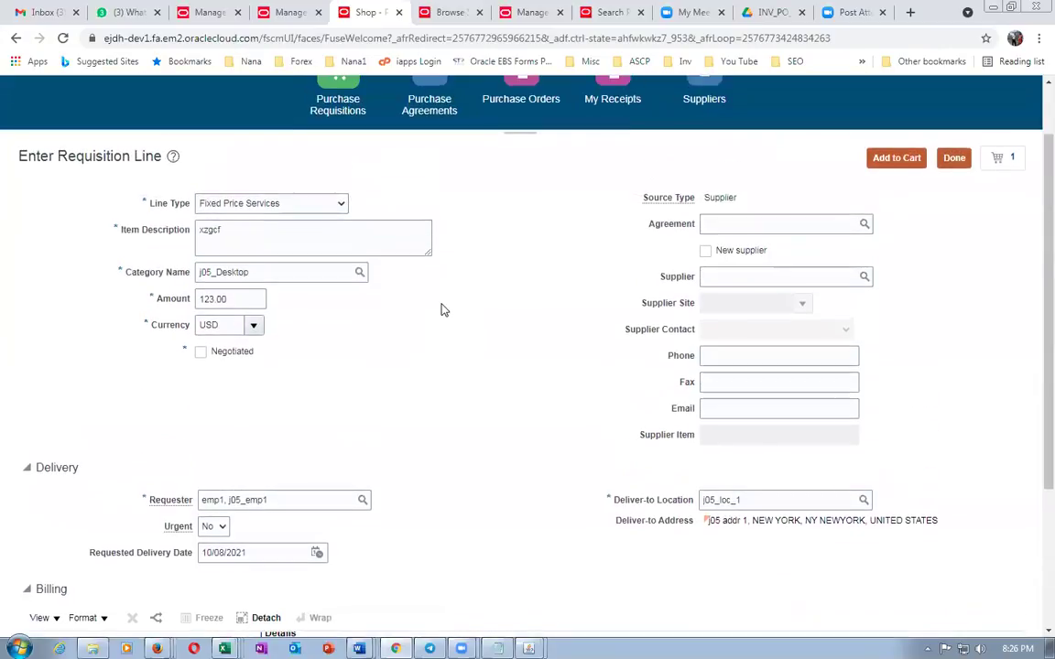
{"action": "scroll", "coordinate": [441, 305], "scroll_direction": "down", "scroll_amount": 5}
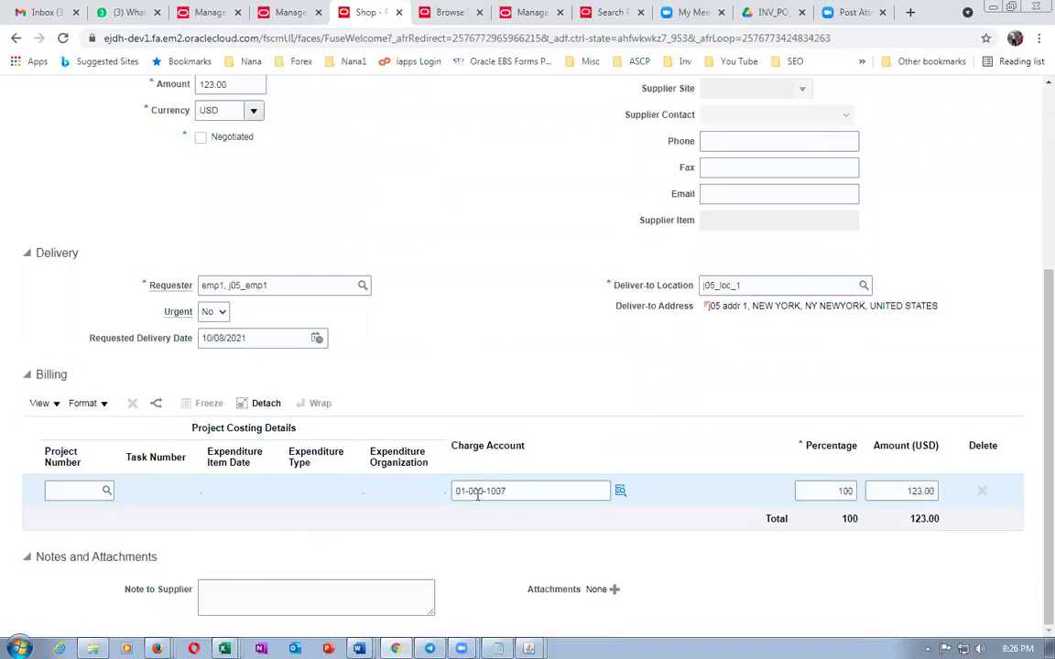
{"action": "scroll", "coordinate": [472, 379], "scroll_direction": "up", "scroll_amount": 3}
{"action": "scroll", "coordinate": [472, 379], "scroll_direction": "up", "scroll_amount": 4}
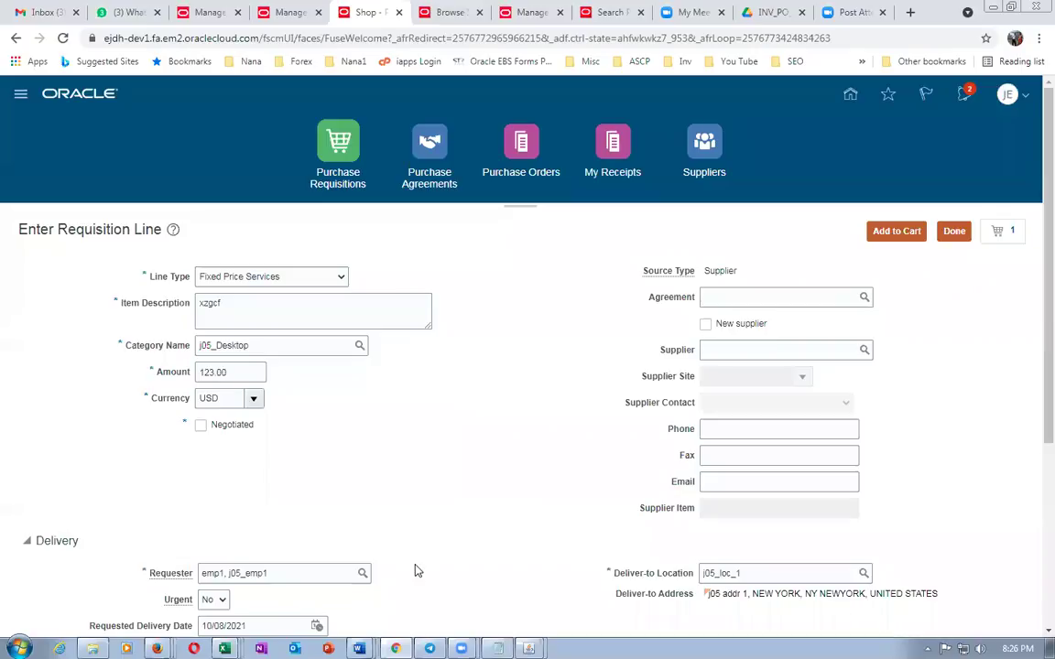
{"action": "mouse_move", "coordinate": [359, 647]}
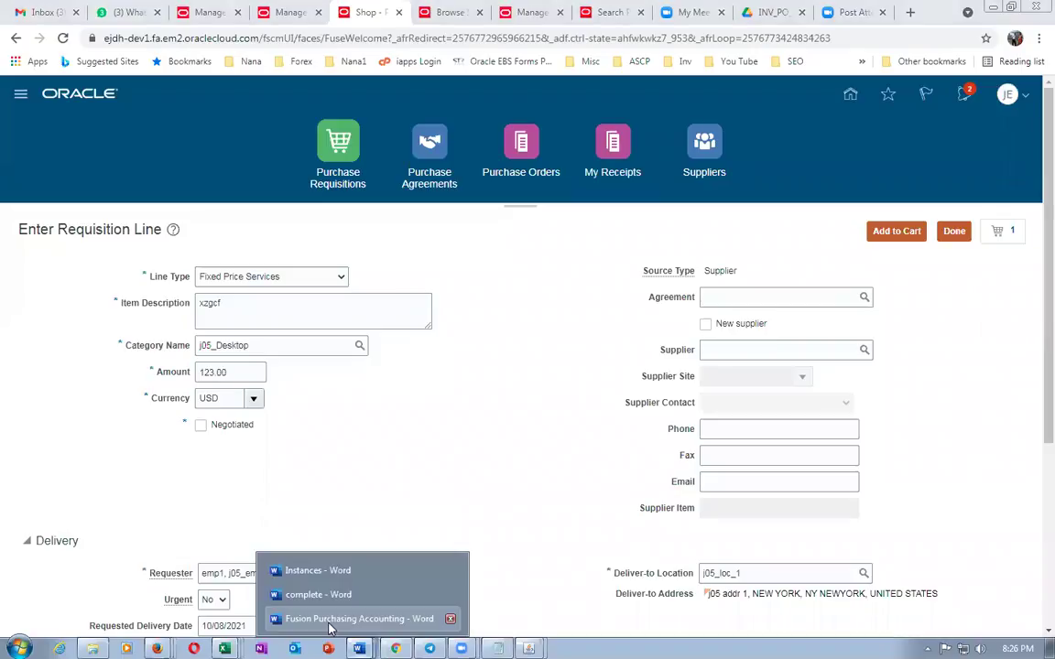
{"action": "left_click", "coordinate": [330, 628]}
{"action": "left_click_drag", "start_coordinate": [278, 274], "coordinate": [749, 547]}
{"action": "left_click", "coordinate": [617, 506]}
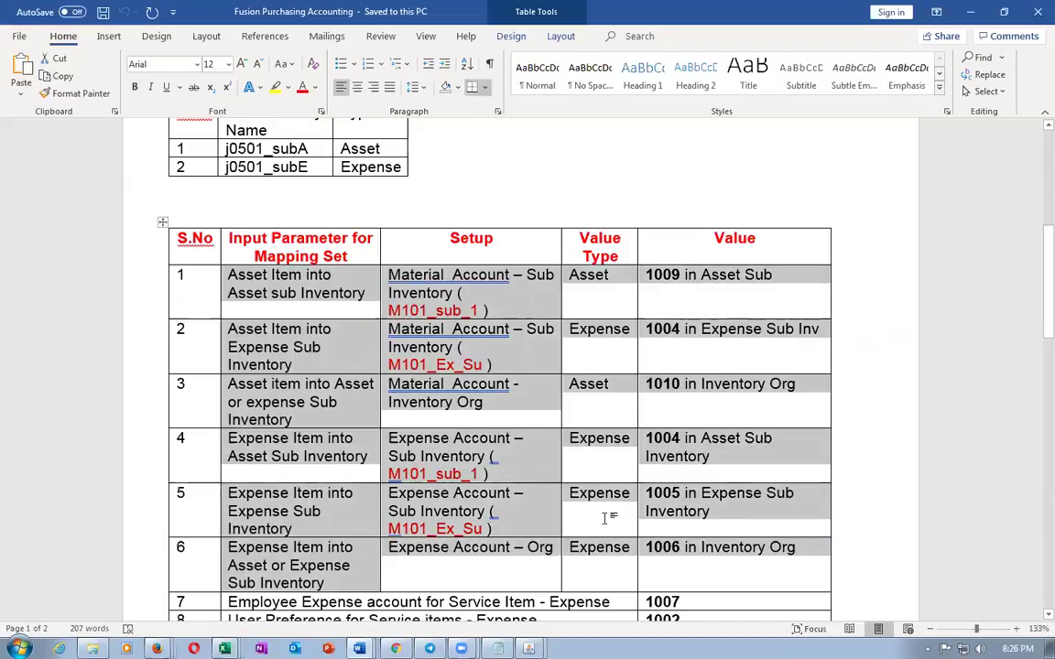
{"action": "scroll", "coordinate": [606, 514], "scroll_direction": "down", "scroll_amount": 2}
{"action": "left_click", "coordinate": [657, 530]}
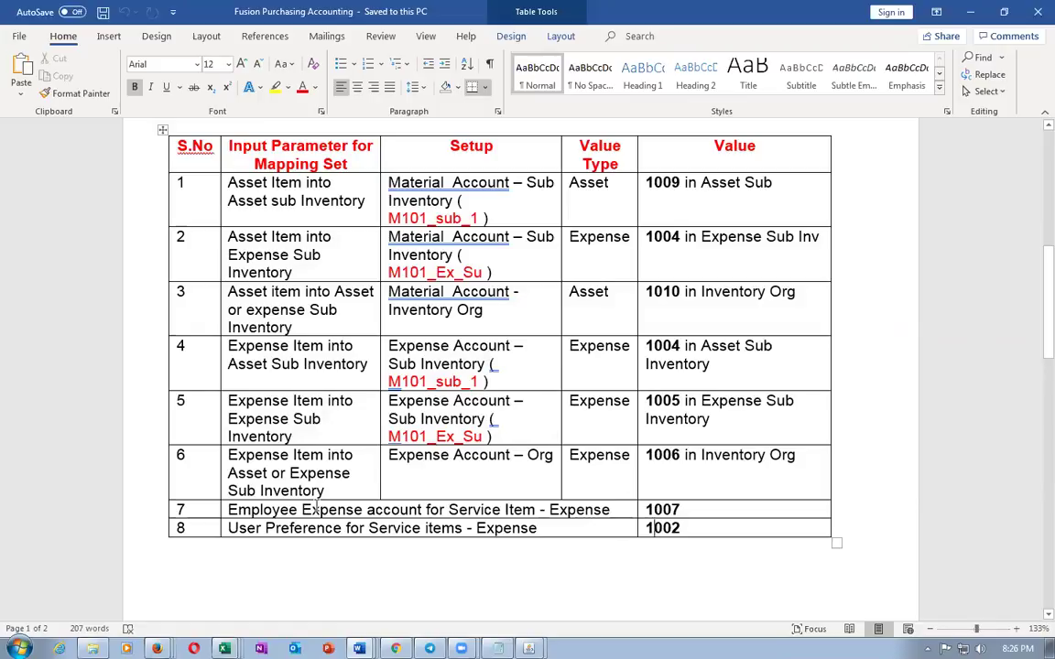
{"action": "left_click_drag", "start_coordinate": [316, 509], "coordinate": [661, 520]}
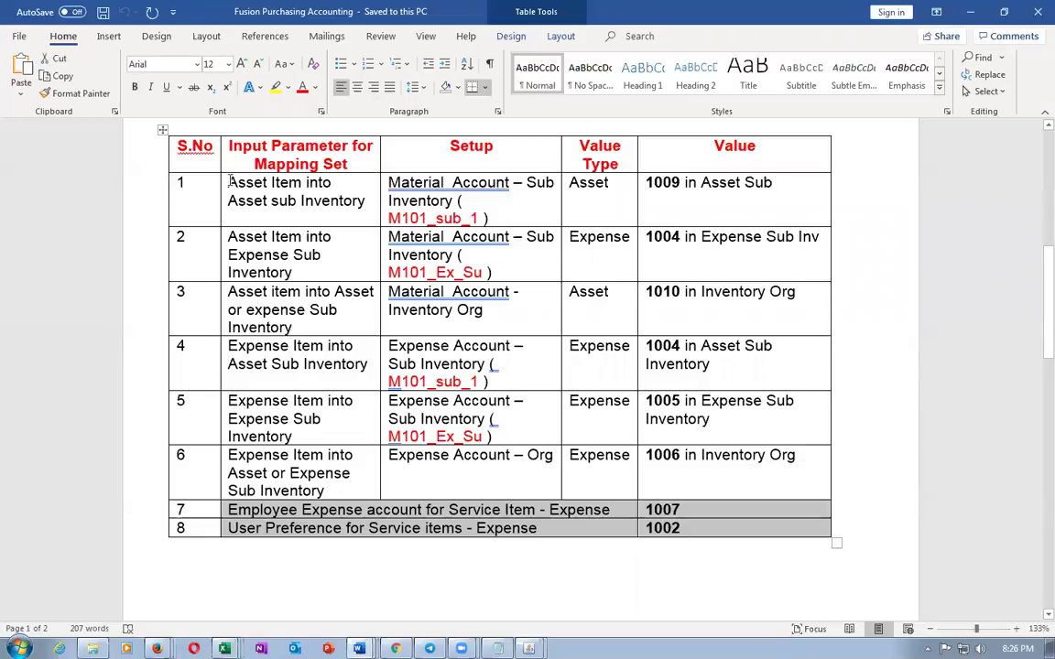
{"action": "left_click_drag", "start_coordinate": [229, 181], "coordinate": [683, 466]}
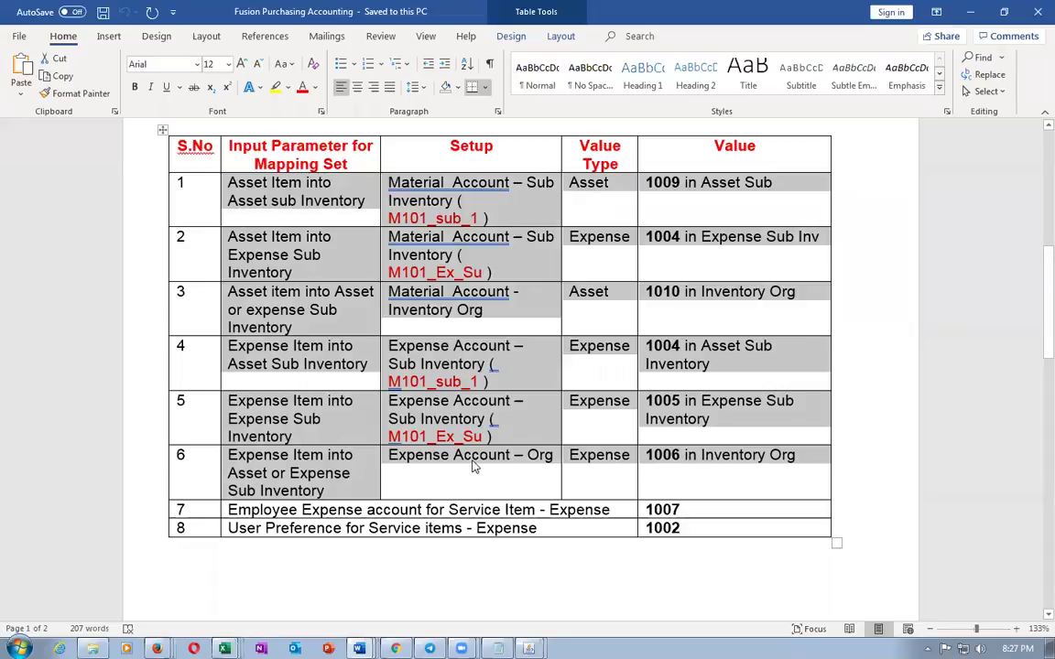
{"action": "key", "text": "alt+Tab"}
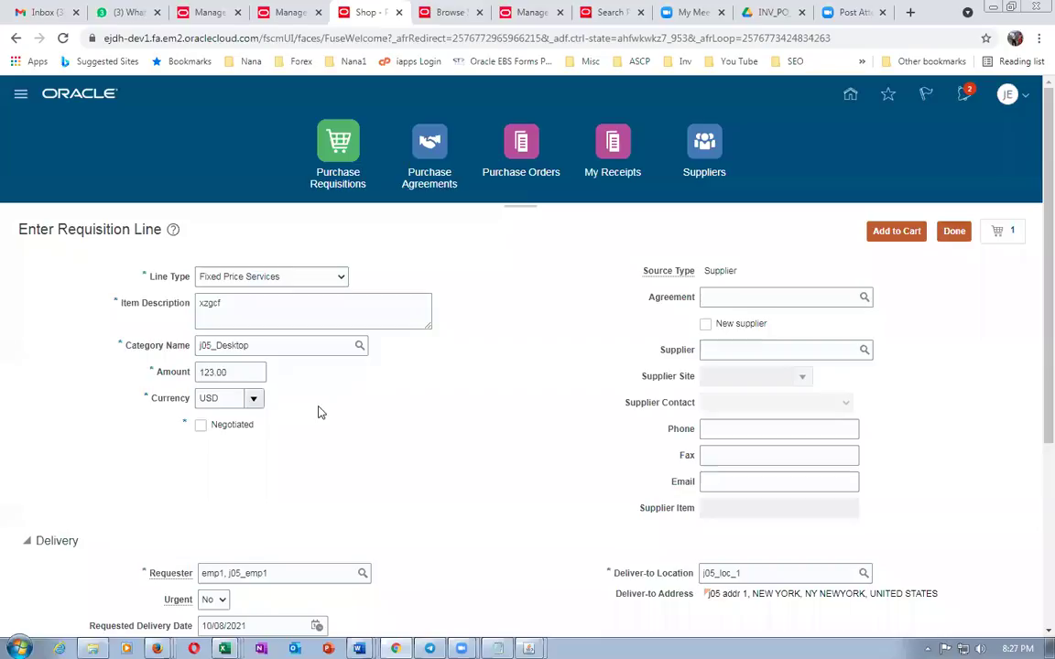
Finish the requisition line and open the Procurement Category Level 1 mapping set
{"action": "left_click", "coordinate": [957, 231]}
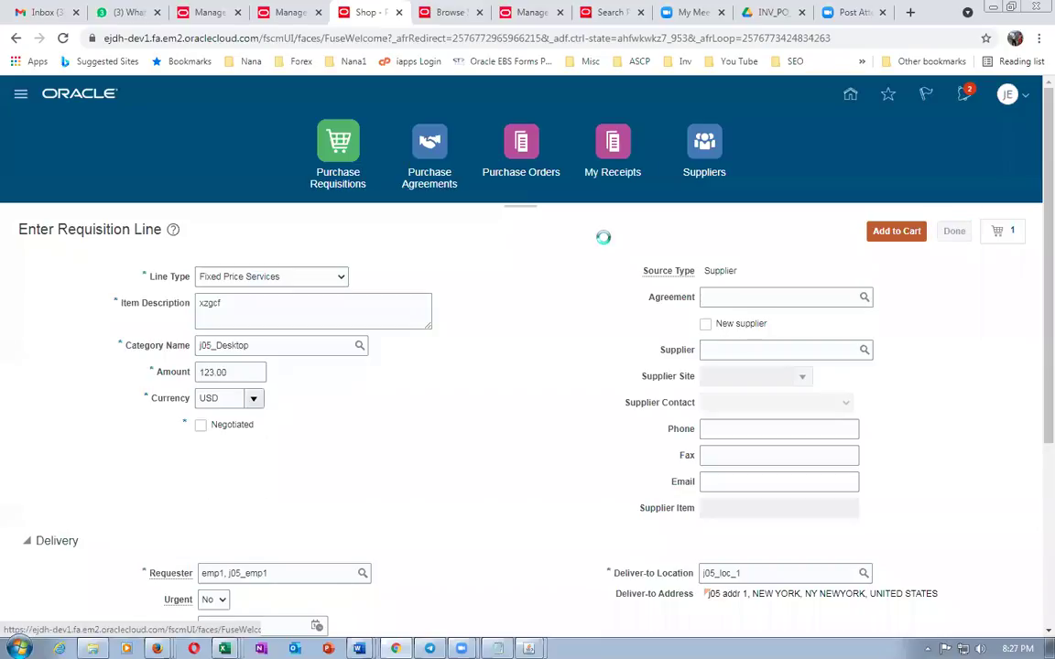
{"action": "left_click", "coordinate": [291, 12]}
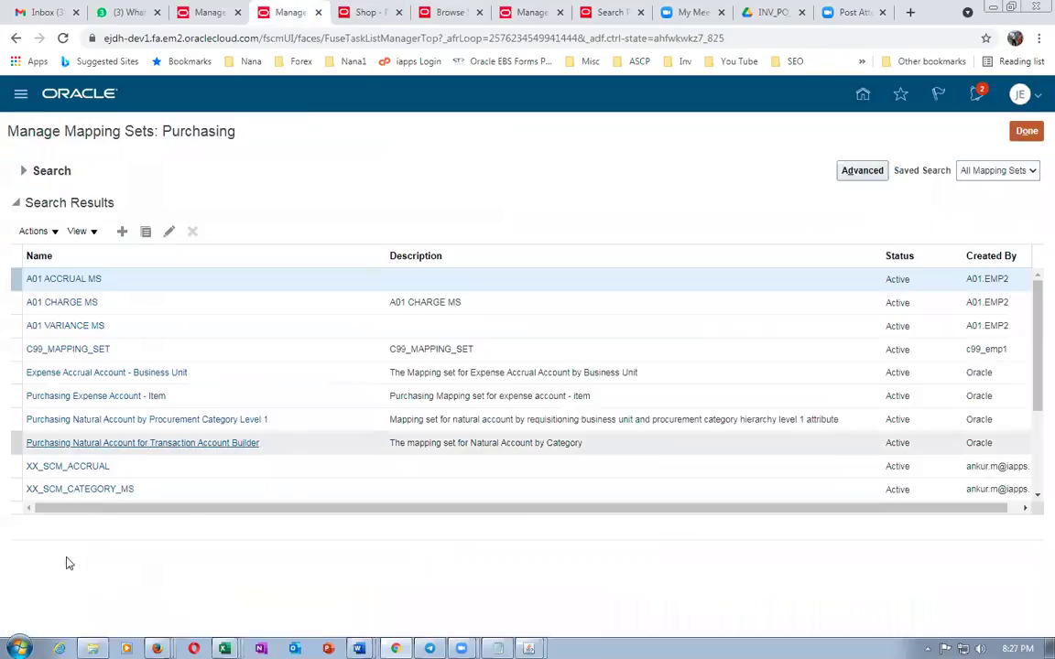
{"action": "left_click", "coordinate": [146, 424]}
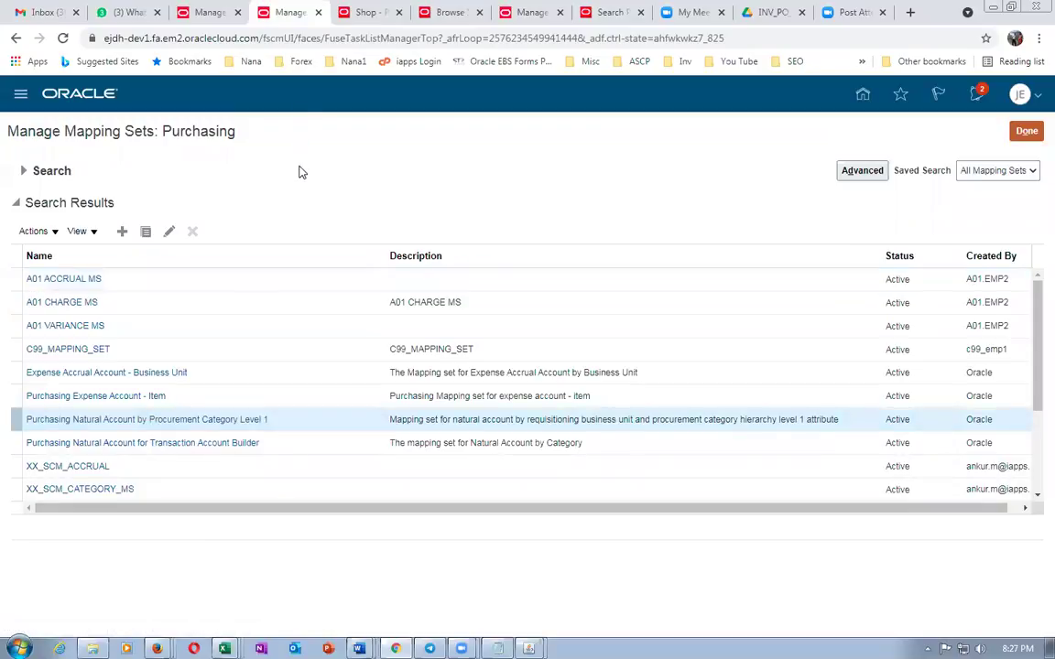
Review the Mappings row mapping j05 US Business Units and j05_Desktop to account 5050
{"action": "scroll", "coordinate": [279, 544], "scroll_direction": "down", "scroll_amount": 1}
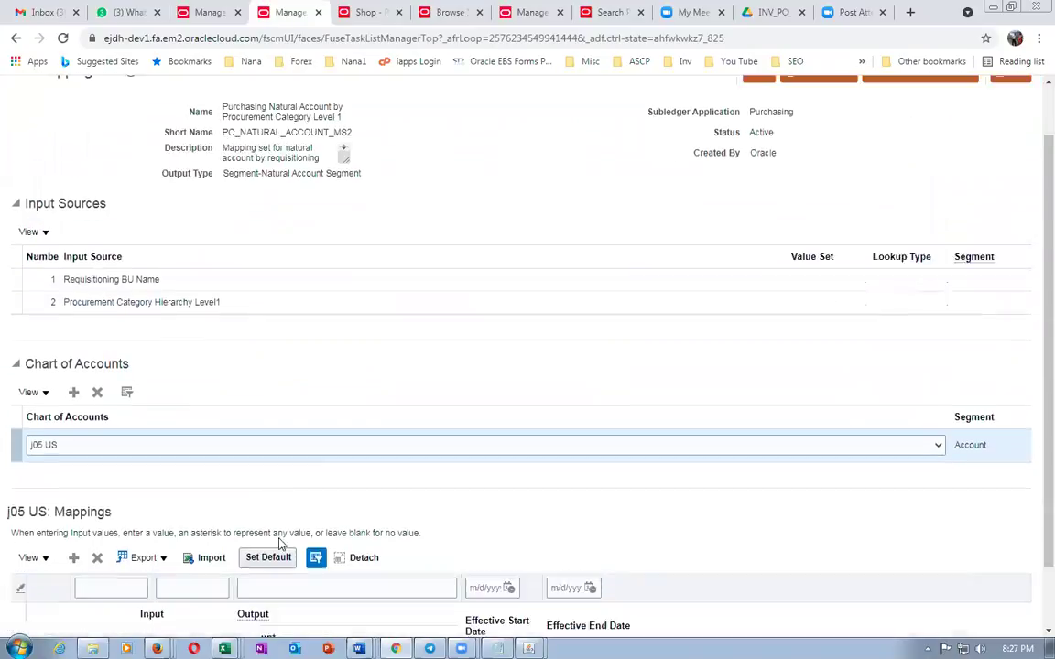
{"action": "scroll", "coordinate": [279, 543], "scroll_direction": "down", "scroll_amount": 1}
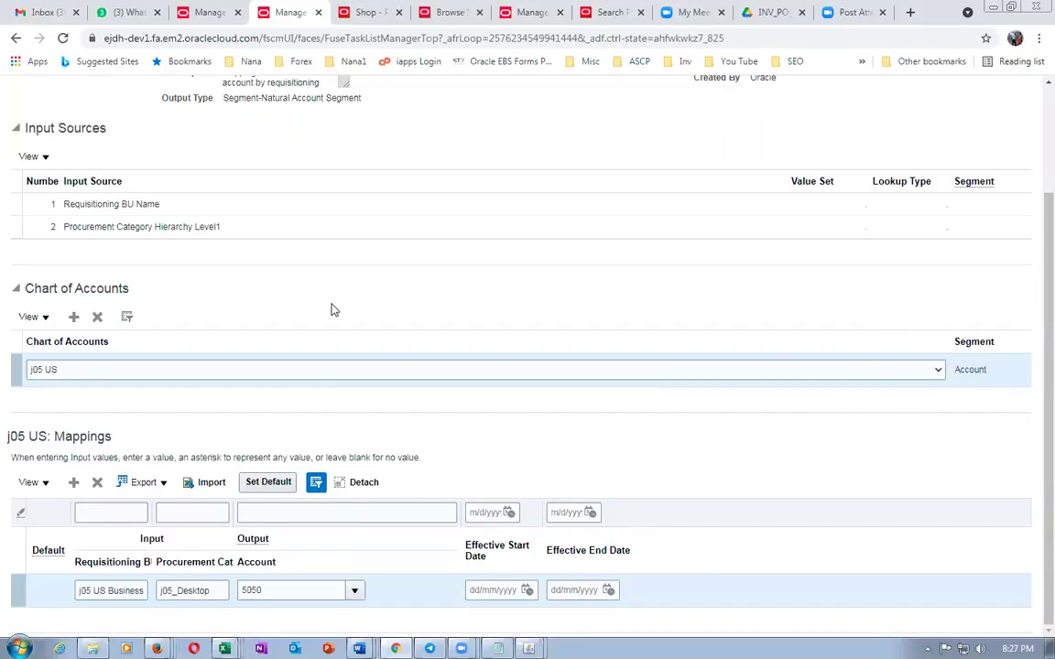
{"action": "scroll", "coordinate": [335, 310], "scroll_direction": "up", "scroll_amount": 3}
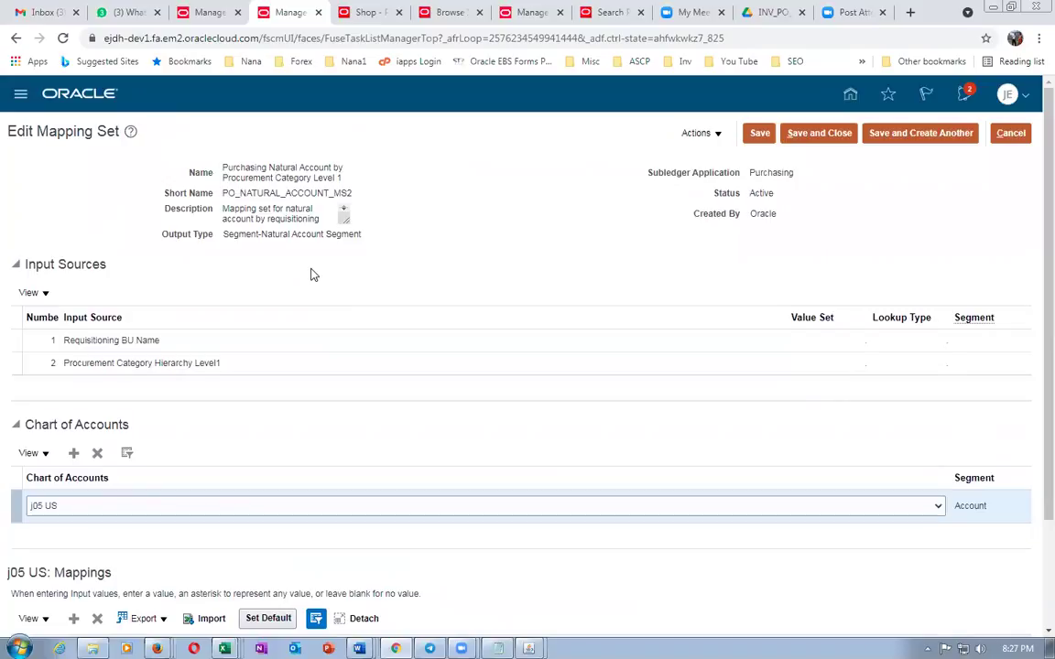
{"action": "scroll", "coordinate": [310, 274], "scroll_direction": "down", "scroll_amount": 3}
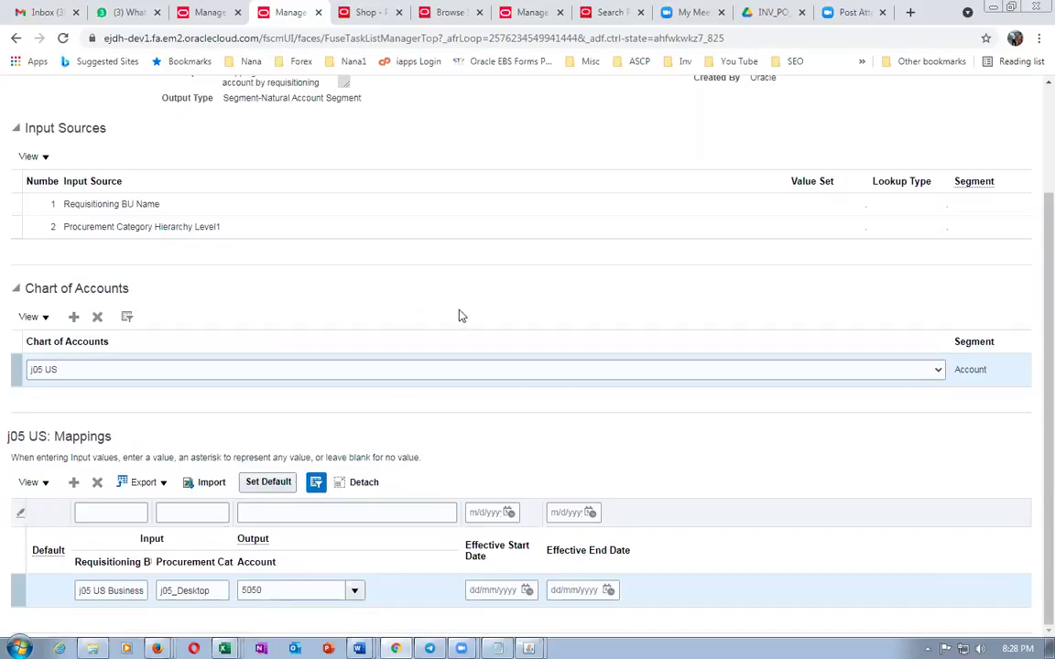
{"action": "scroll", "coordinate": [486, 301], "scroll_direction": "up", "scroll_amount": 3}
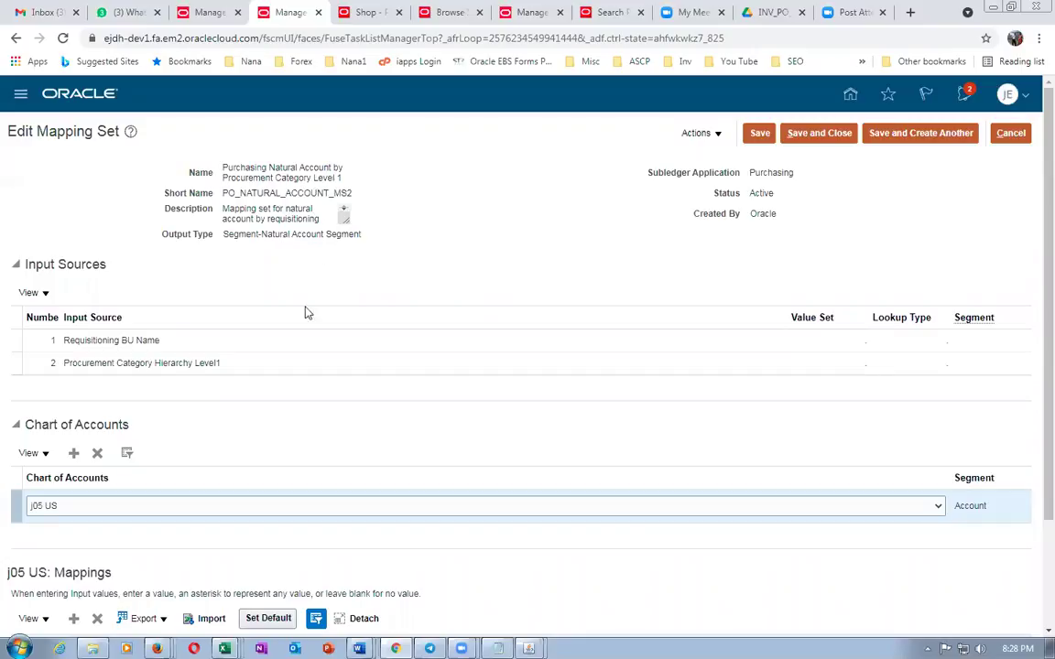
{"action": "scroll", "coordinate": [271, 452], "scroll_direction": "down", "scroll_amount": 3}
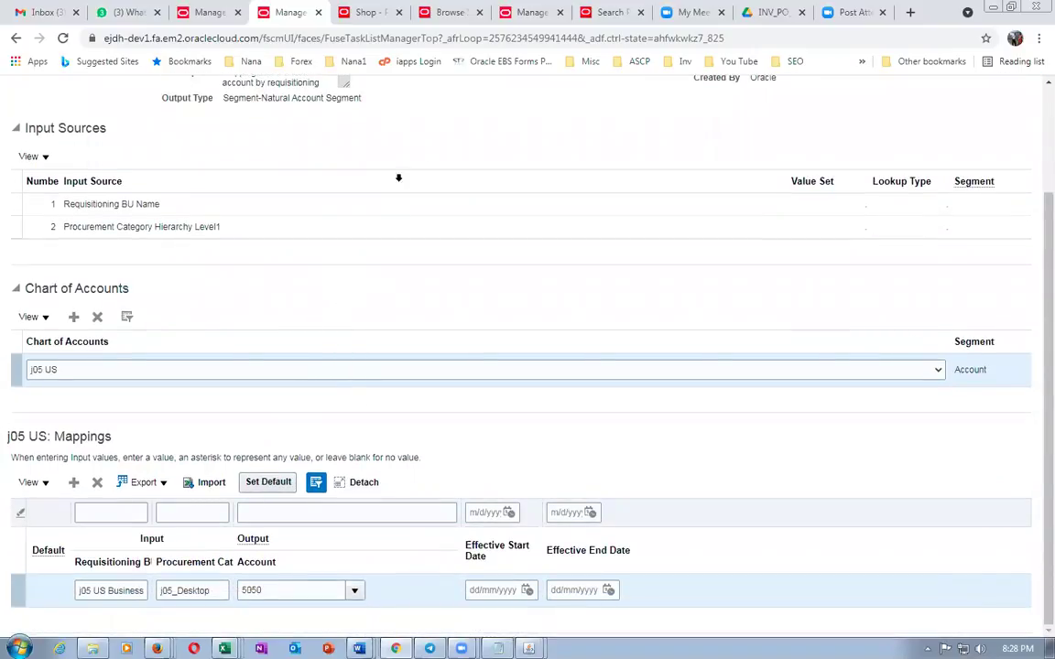
{"action": "scroll", "coordinate": [574, 160], "scroll_direction": "up", "scroll_amount": 3}
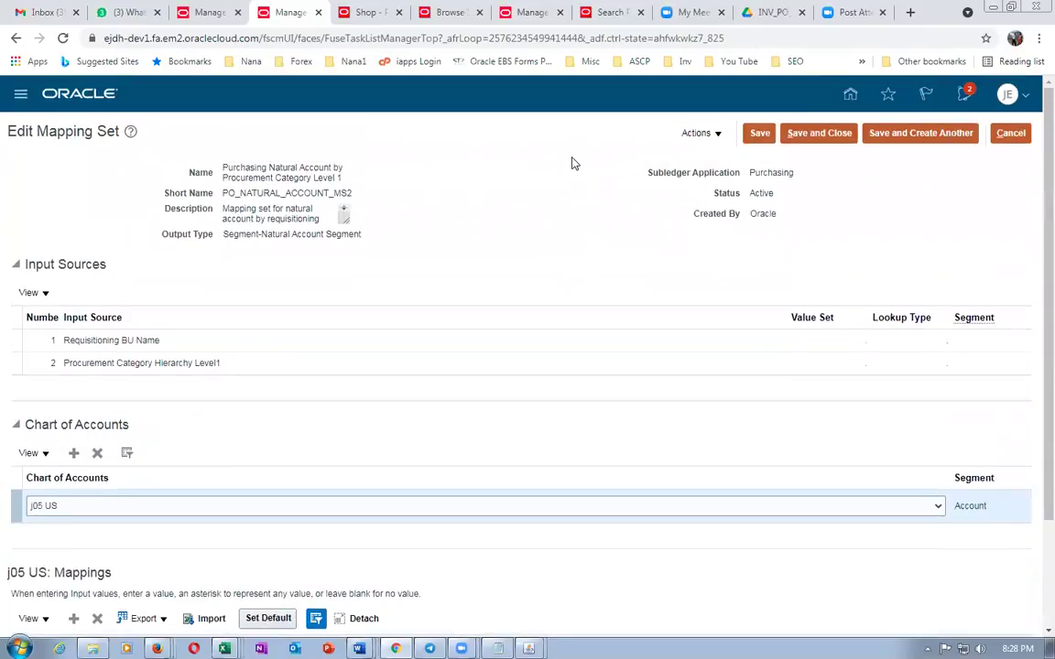
{"action": "scroll", "coordinate": [571, 163], "scroll_direction": "down", "scroll_amount": 3}
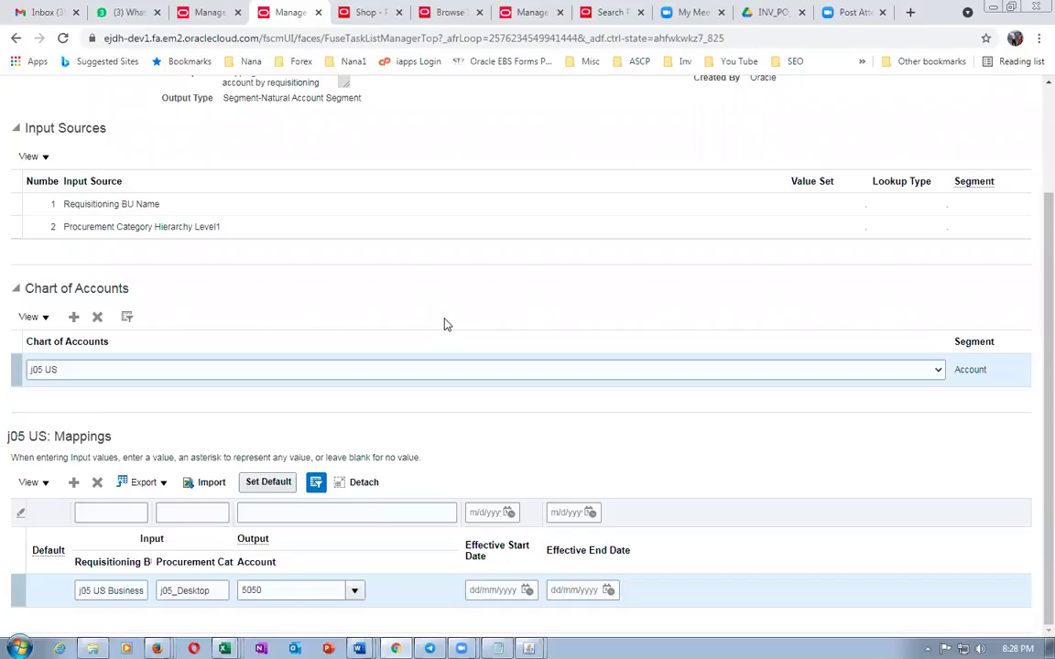
{"action": "scroll", "coordinate": [444, 324], "scroll_direction": "up", "scroll_amount": 3}
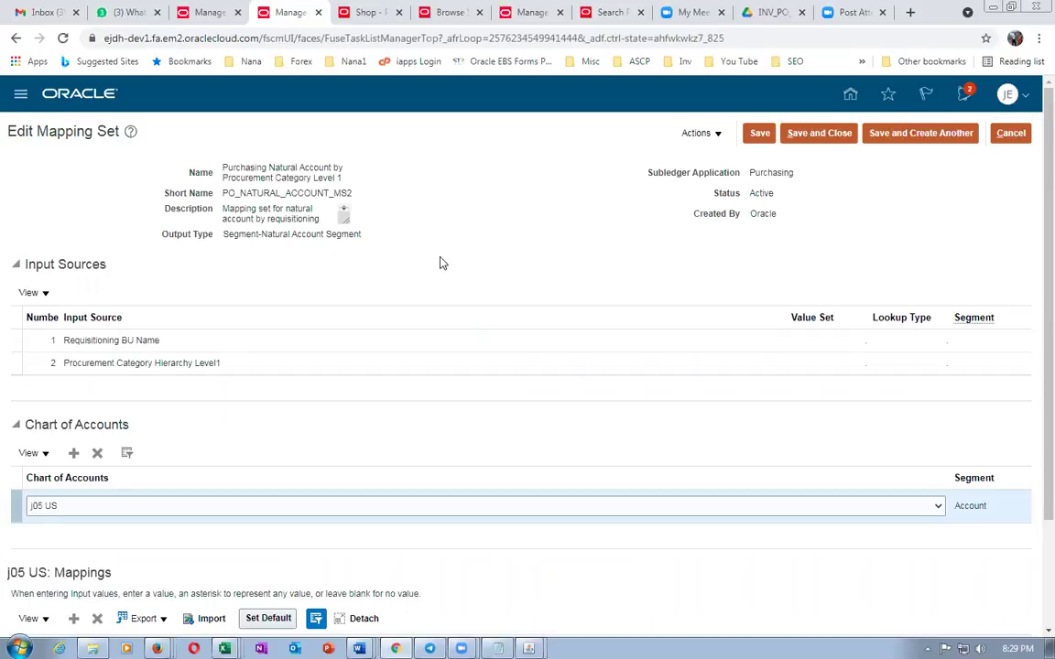
Cancel the mapping set edit, glance at Requisitions, and return to the Purchasing mapping sets list
{"action": "left_click", "coordinate": [1011, 134]}
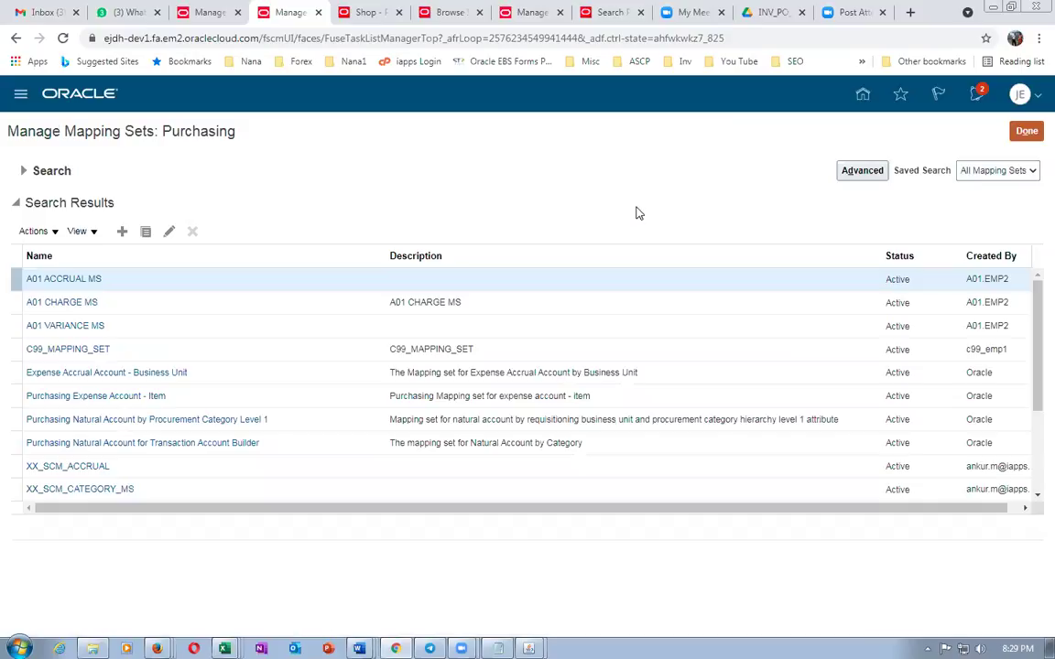
{"action": "left_click", "coordinate": [364, 12]}
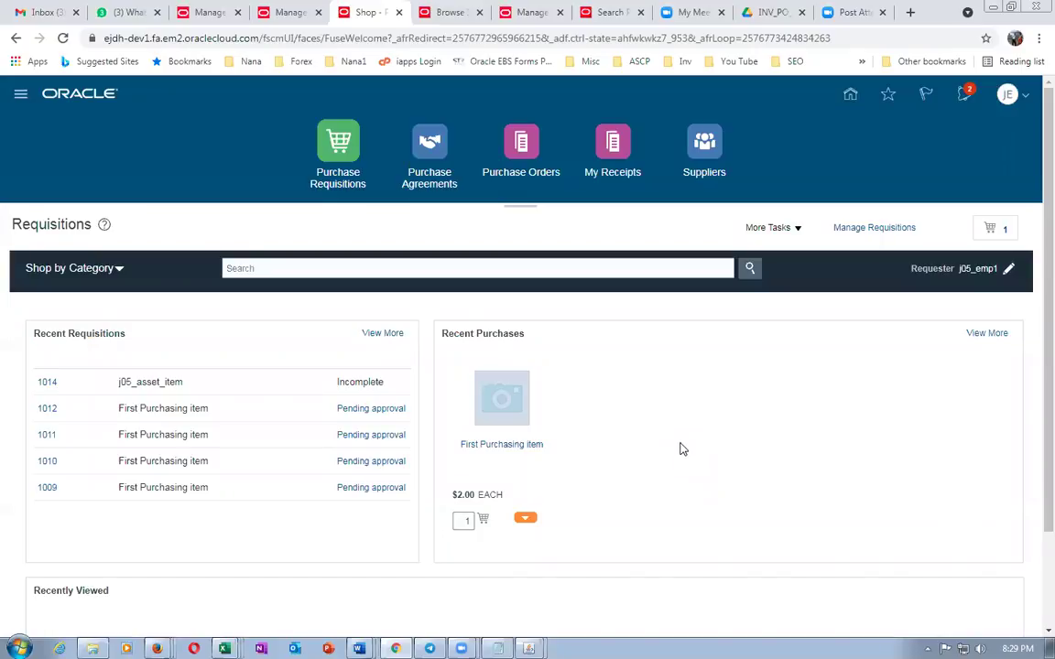
{"action": "left_click", "coordinate": [275, 12]}
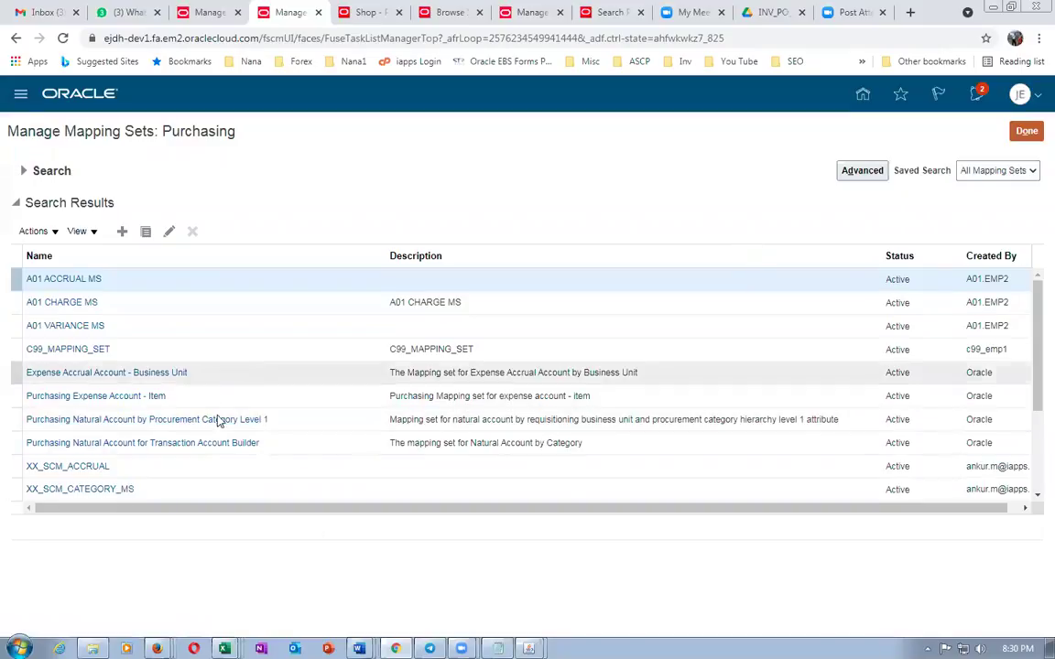
Click Done to close the Manage Mapping Sets: Purchasing page
{"action": "left_click", "coordinate": [1026, 131]}
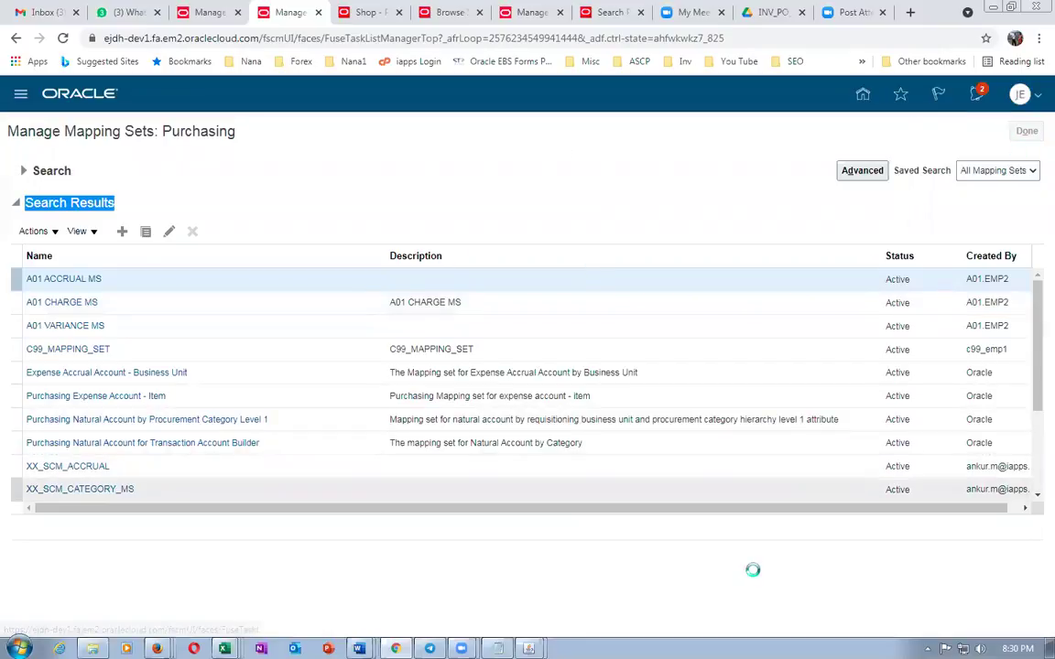